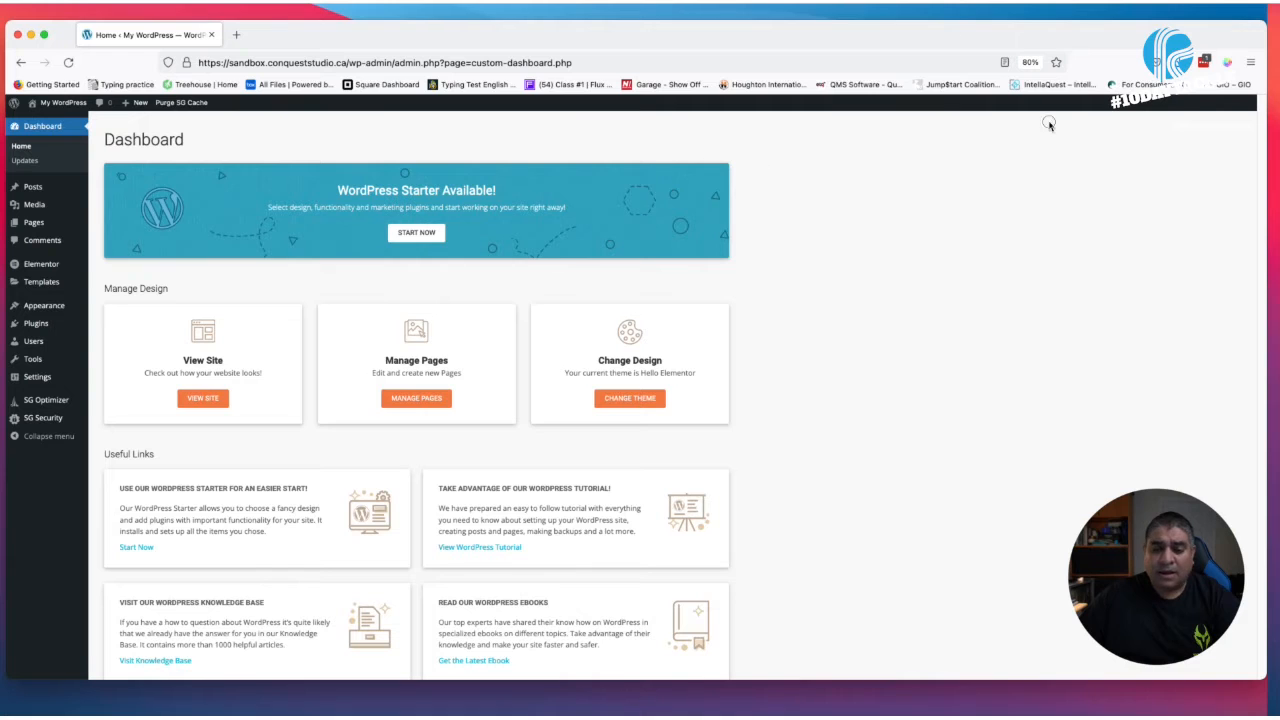
# Review the installed plugins, and view the published Q9U Giveaway page through its content
pyautogui.click(40, 324)
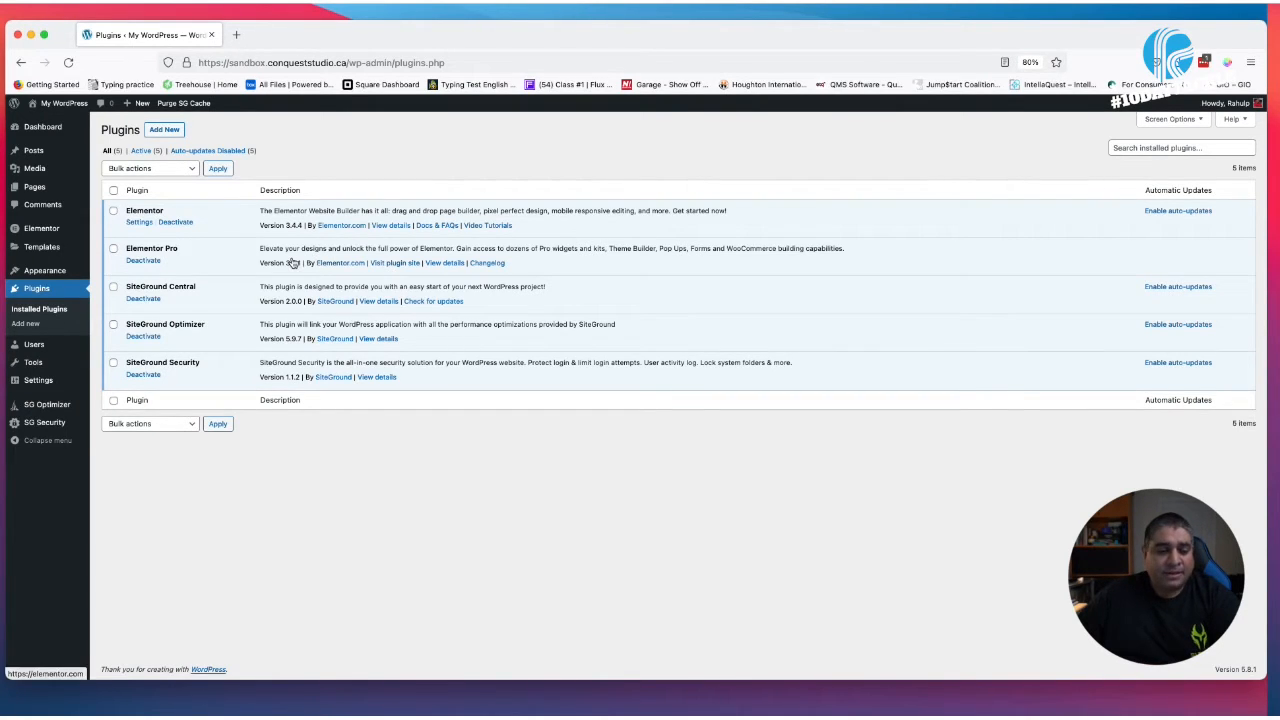
pyautogui.click(34, 187)
pyautogui.moveTo(160, 242)
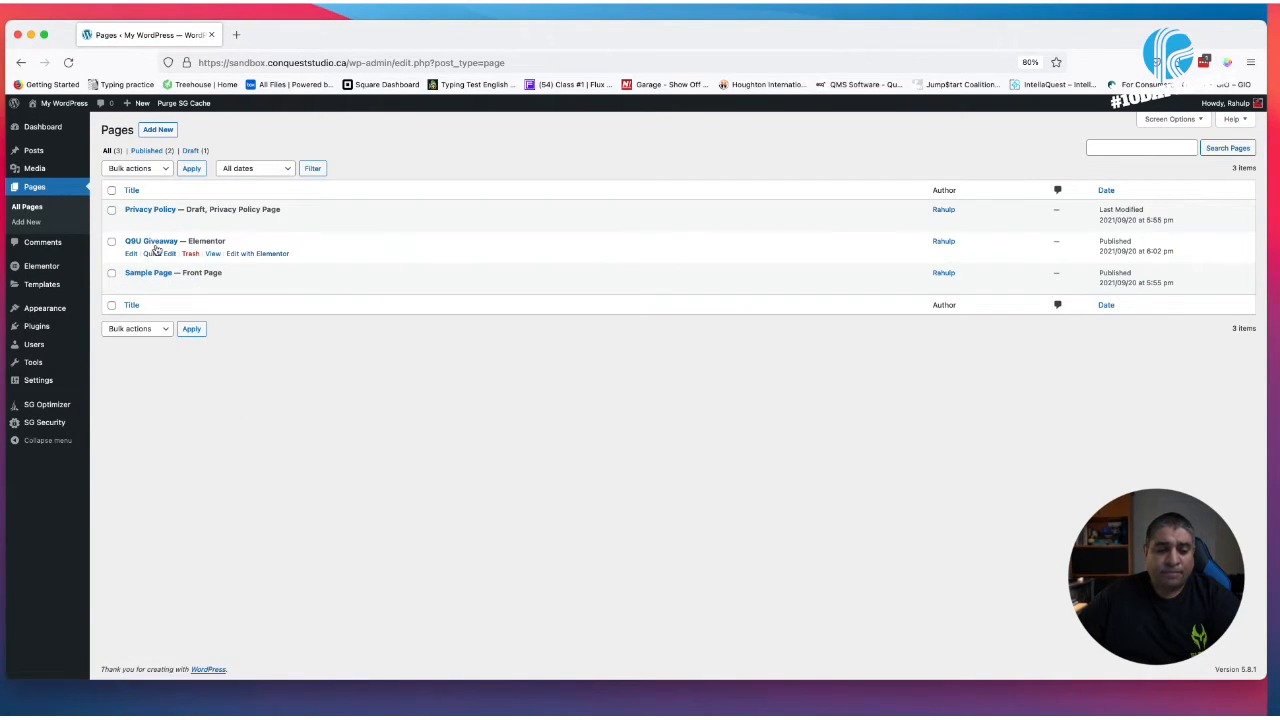
pyautogui.click(213, 255)
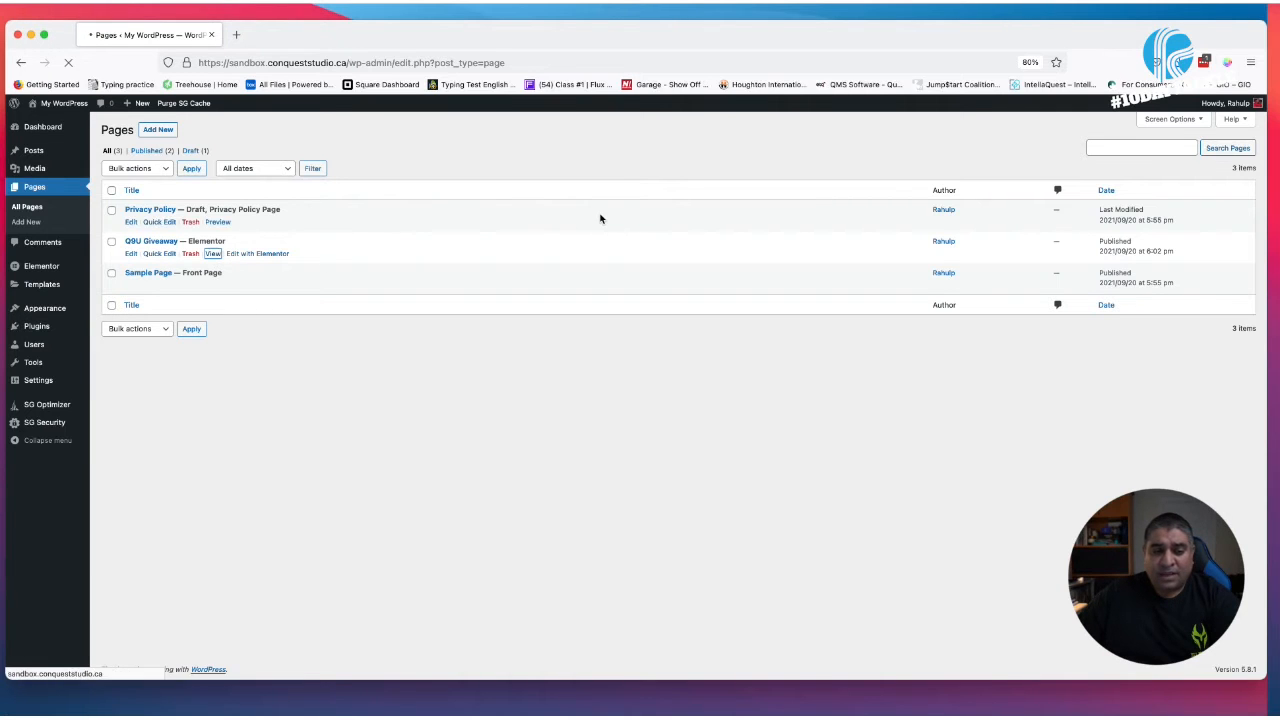
pyautogui.scroll(-10, 434, 275)
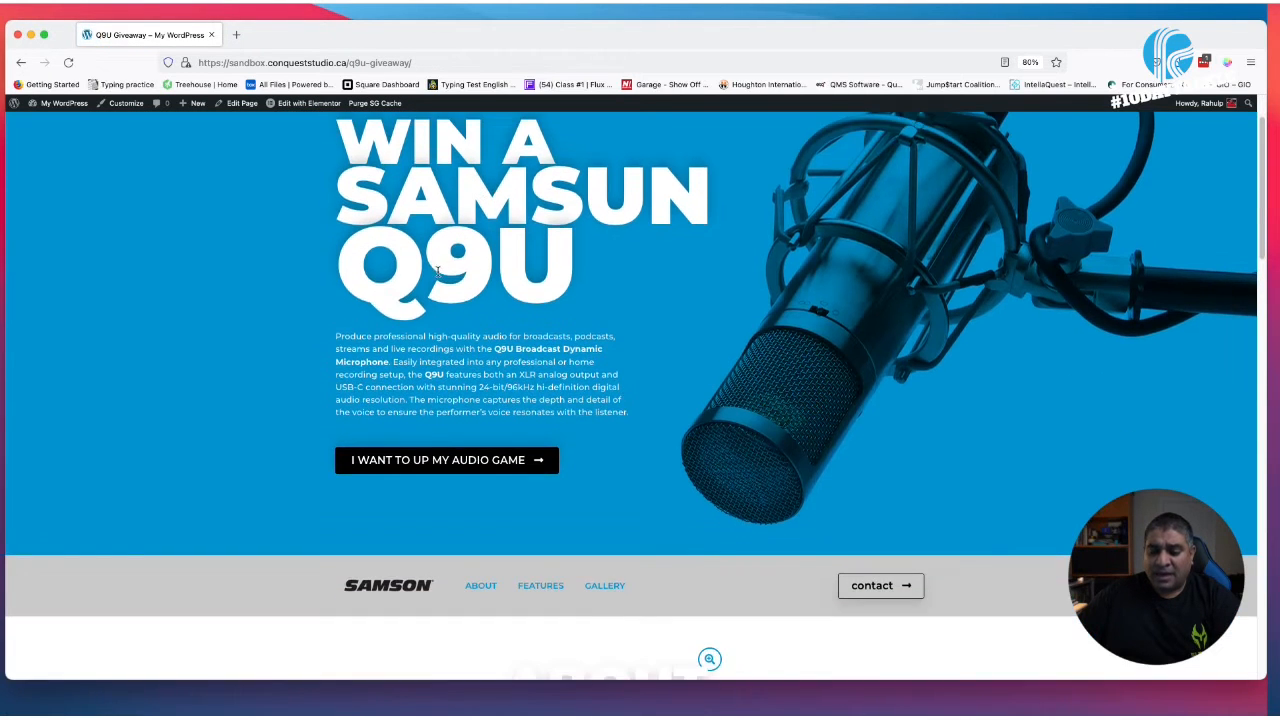
pyautogui.scroll(-15, 432, 272)
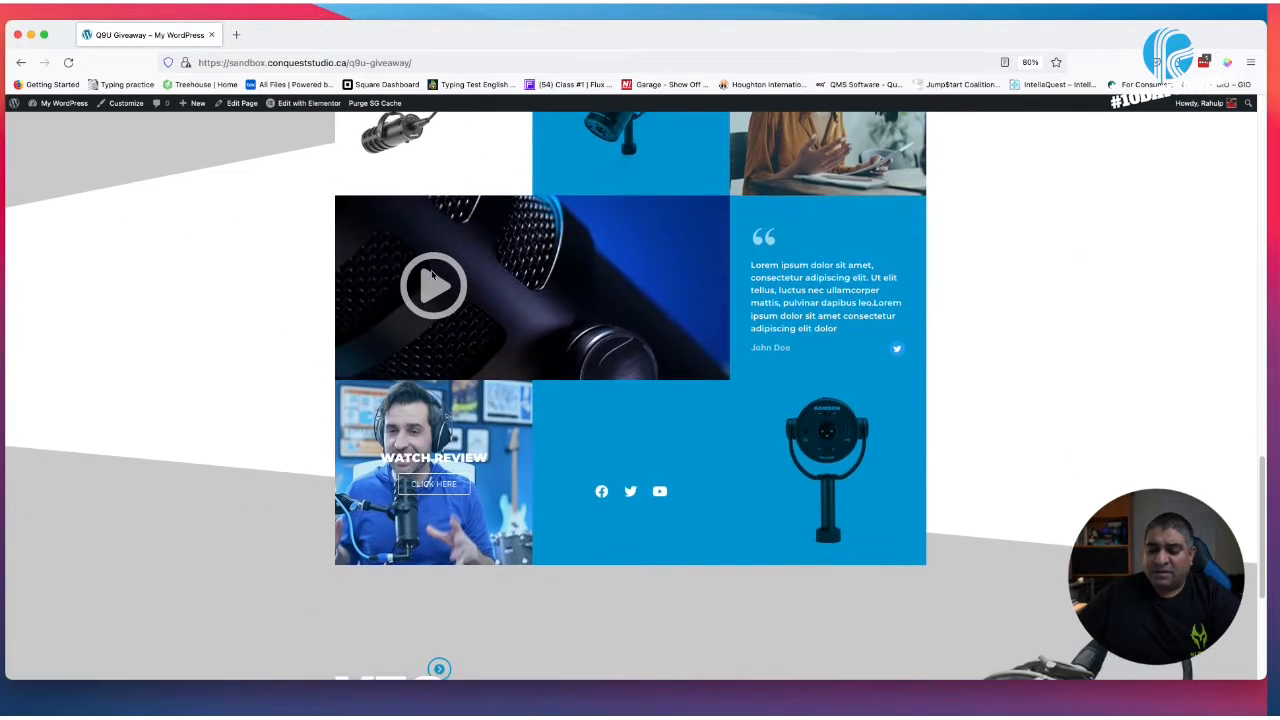
pyautogui.scroll(20, 431, 275)
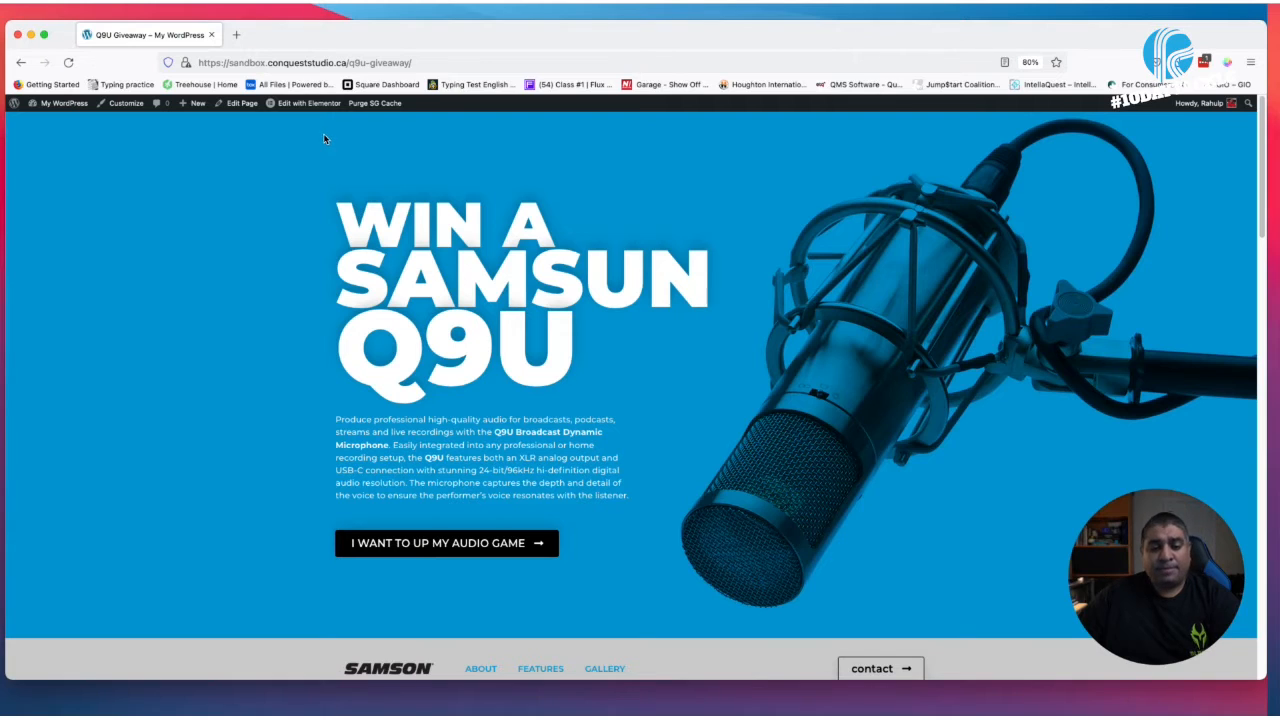
# Add a new WordPress page titled LANDING PAGE2 and publish it
pyautogui.moveTo(64, 104)
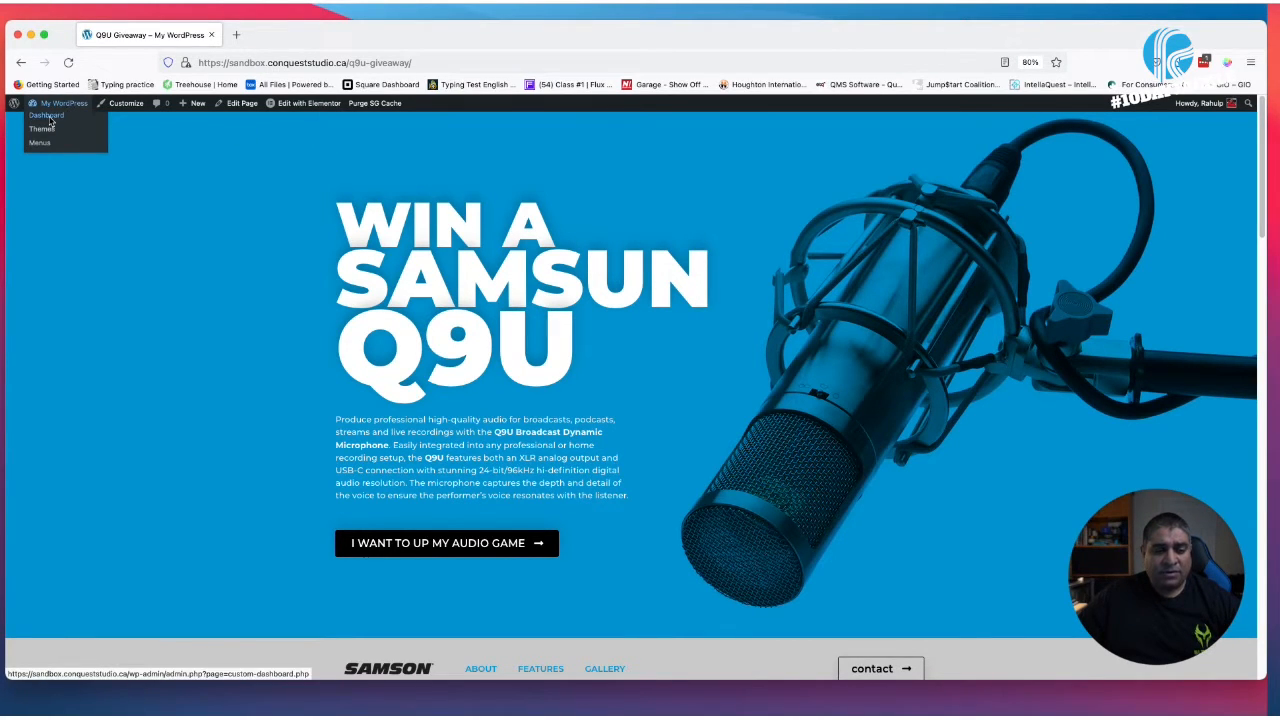
pyautogui.click(47, 116)
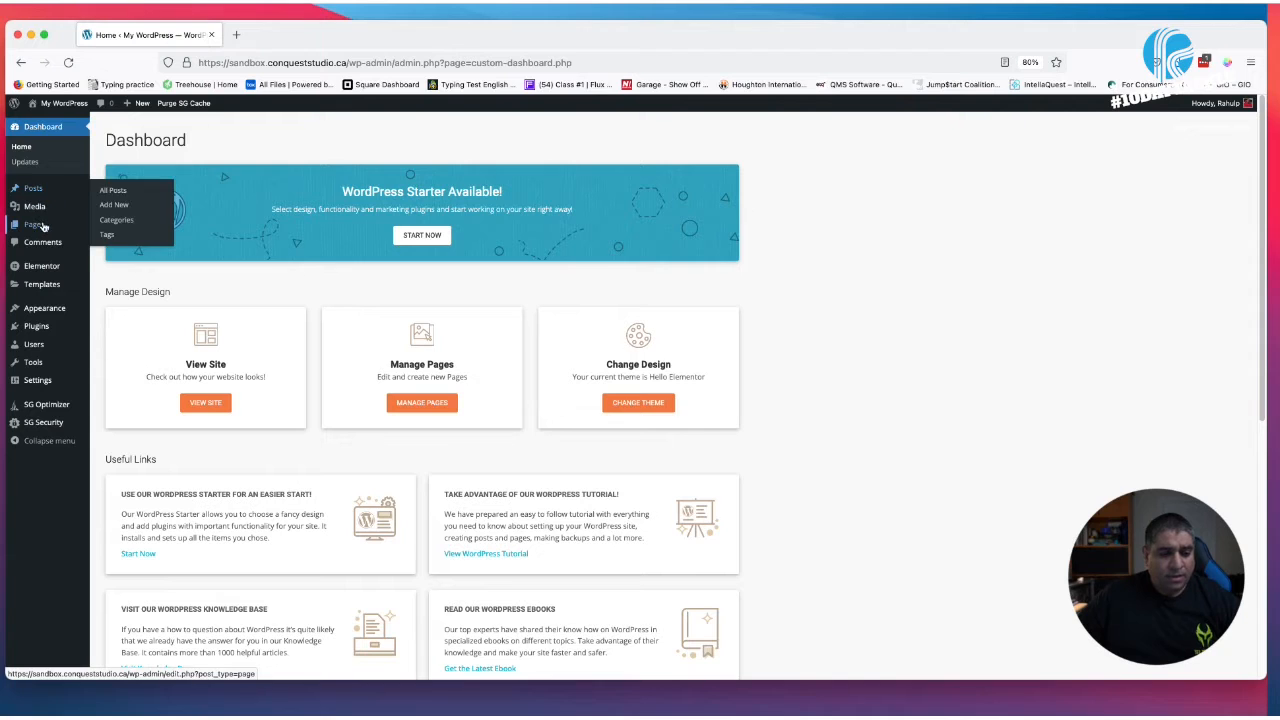
pyautogui.click(35, 228)
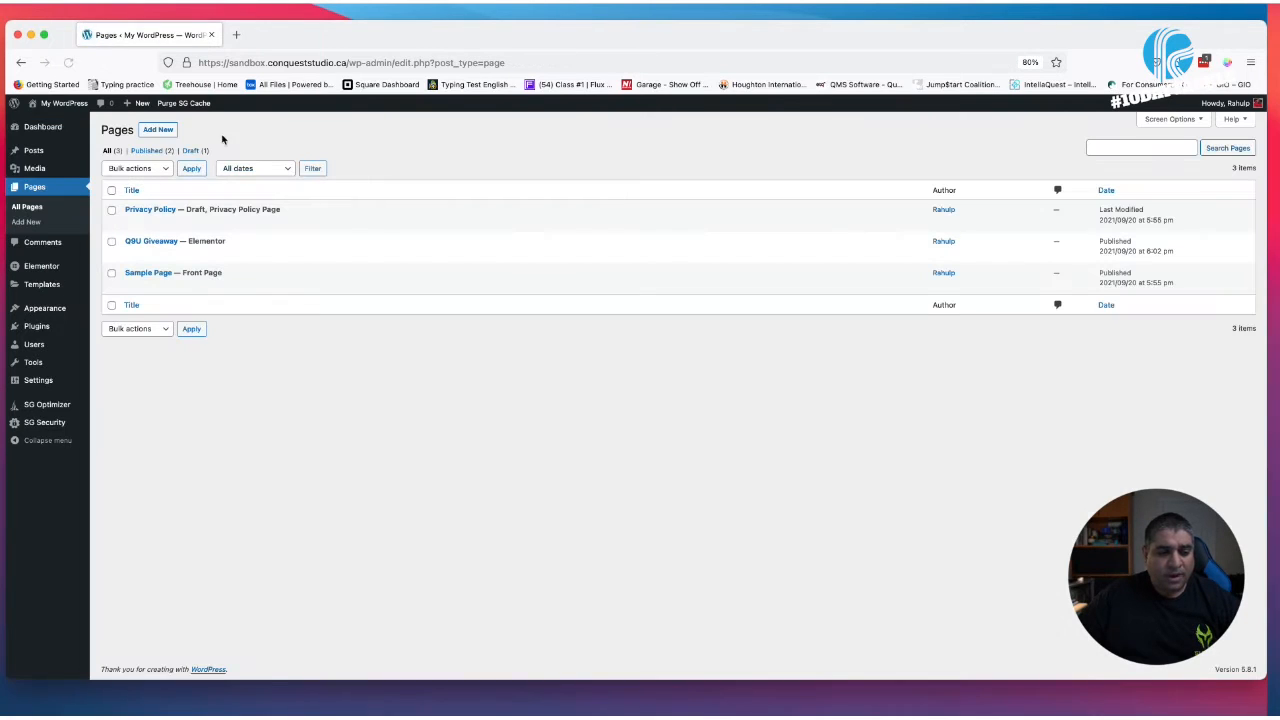
pyautogui.click(160, 131)
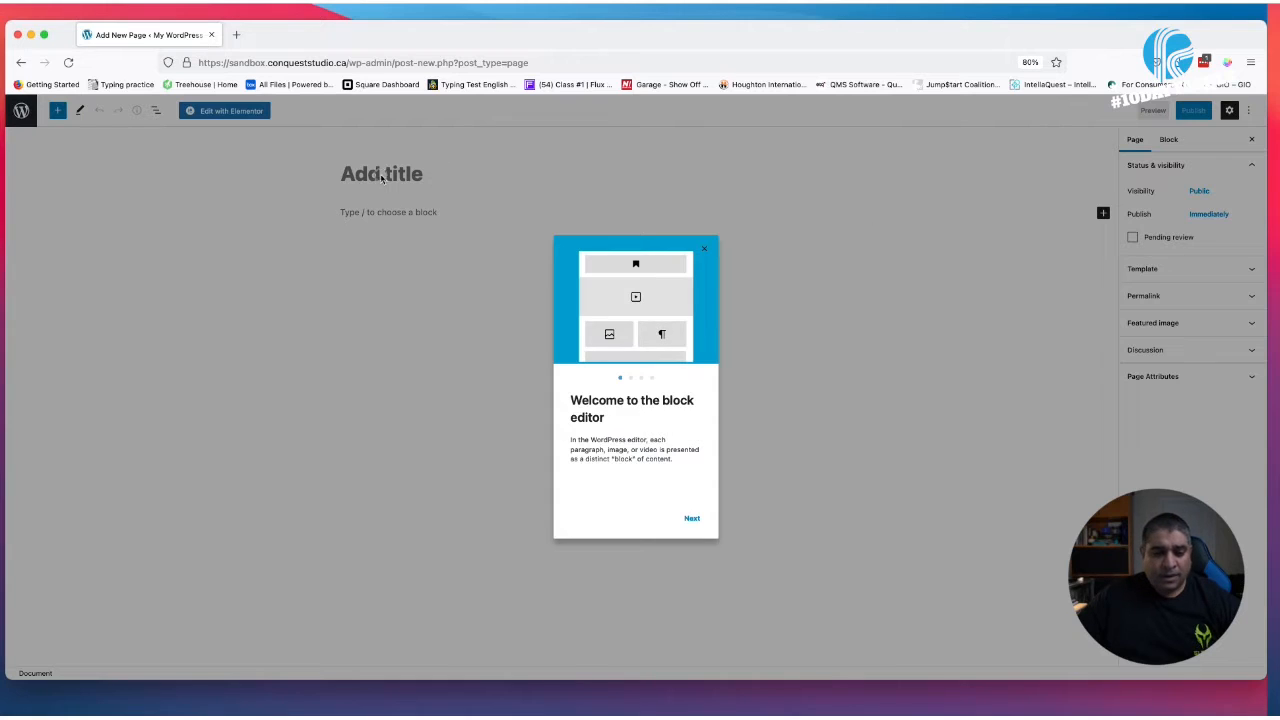
pyautogui.click(382, 177)
pyautogui.write('LA')
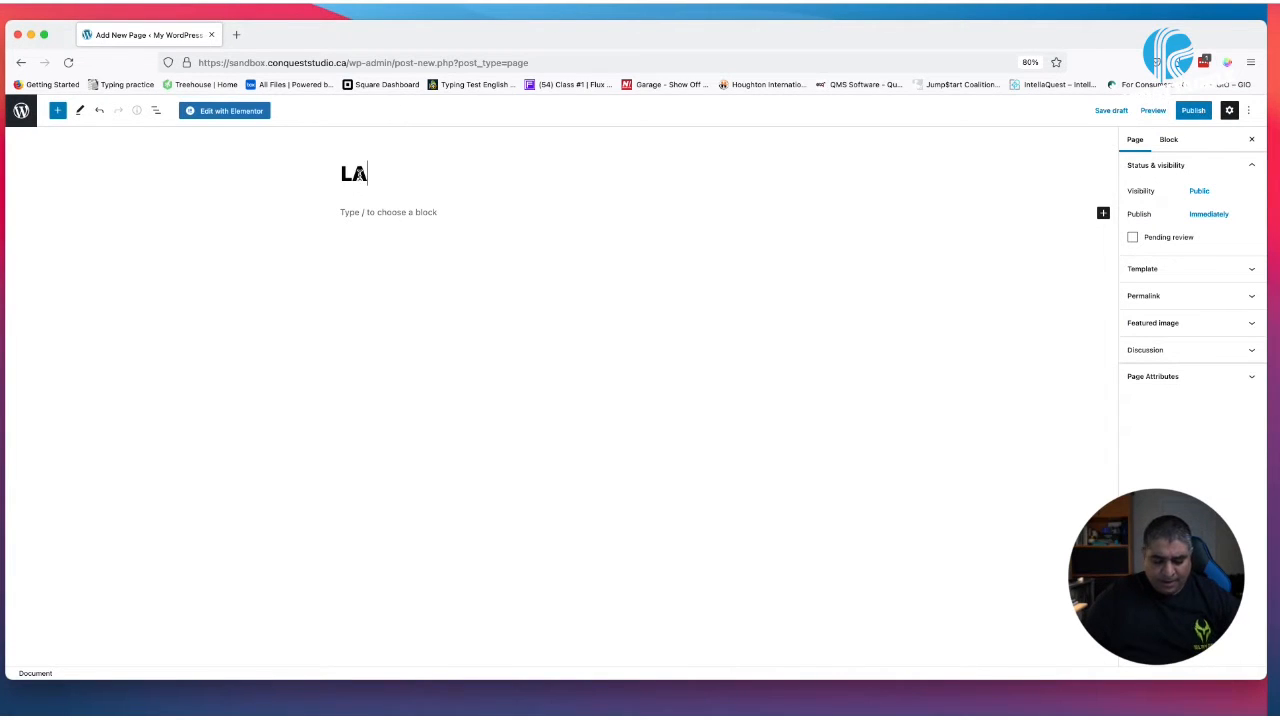
pyautogui.write('NDING PAGE2')
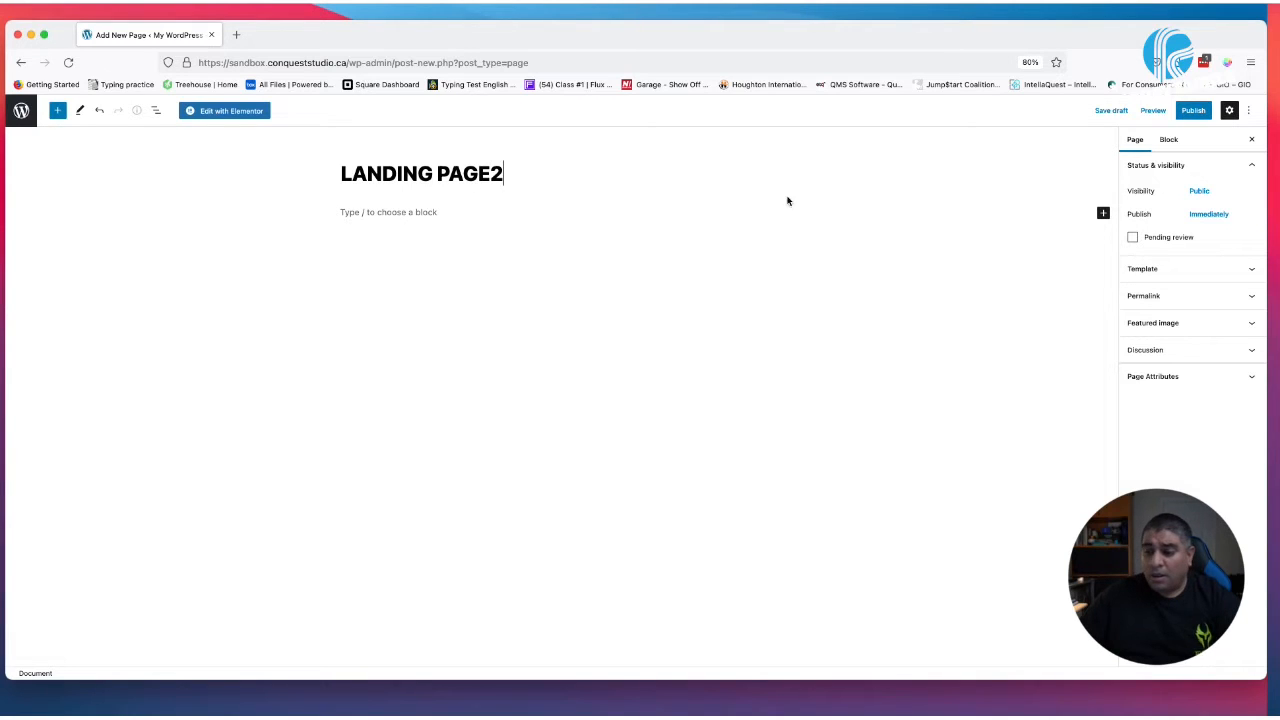
pyautogui.click(1193, 112)
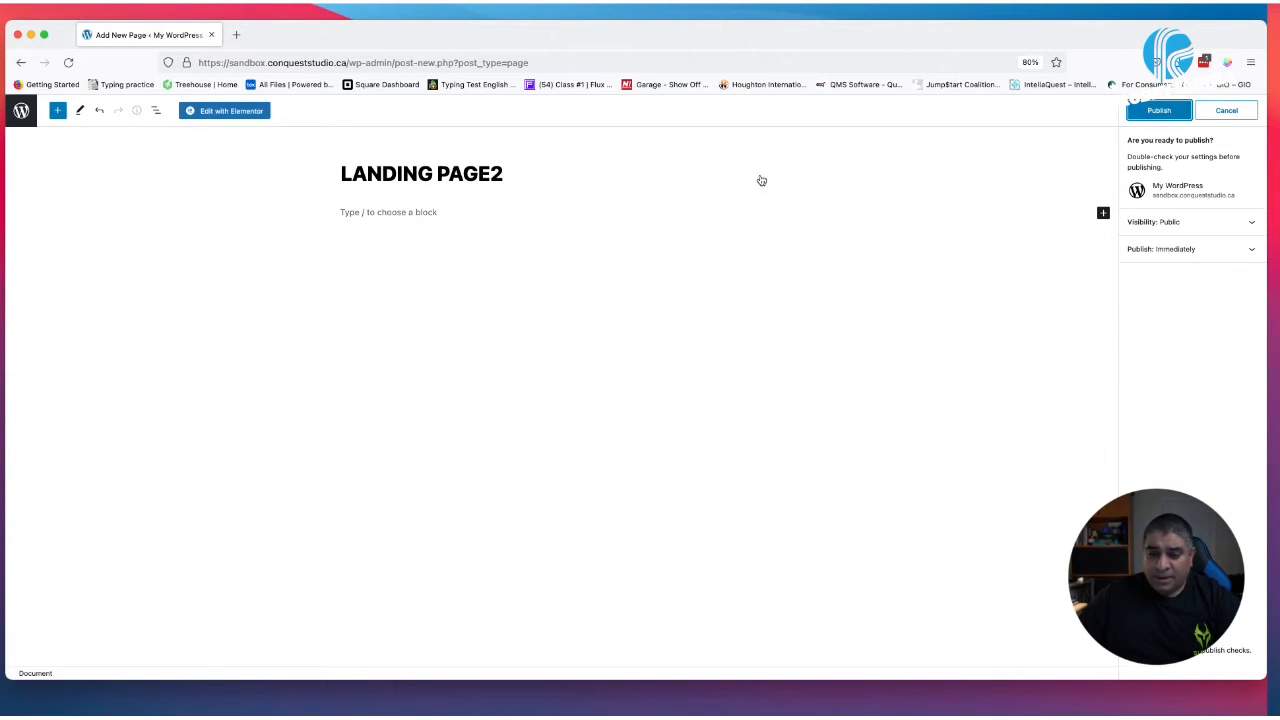
pyautogui.click(1159, 110)
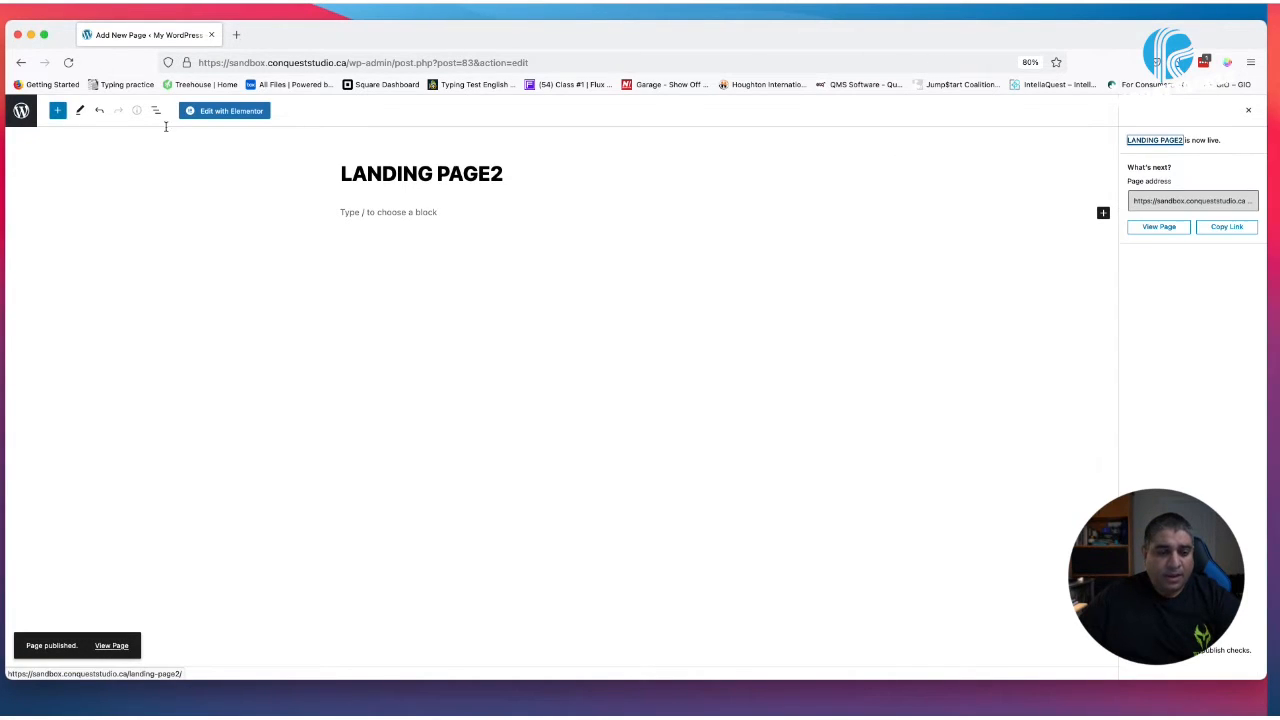
# Edit LANDING PAGE2 with Elementor, setting its page layout to Elementor Canvas and updating the page
pyautogui.click(241, 113)
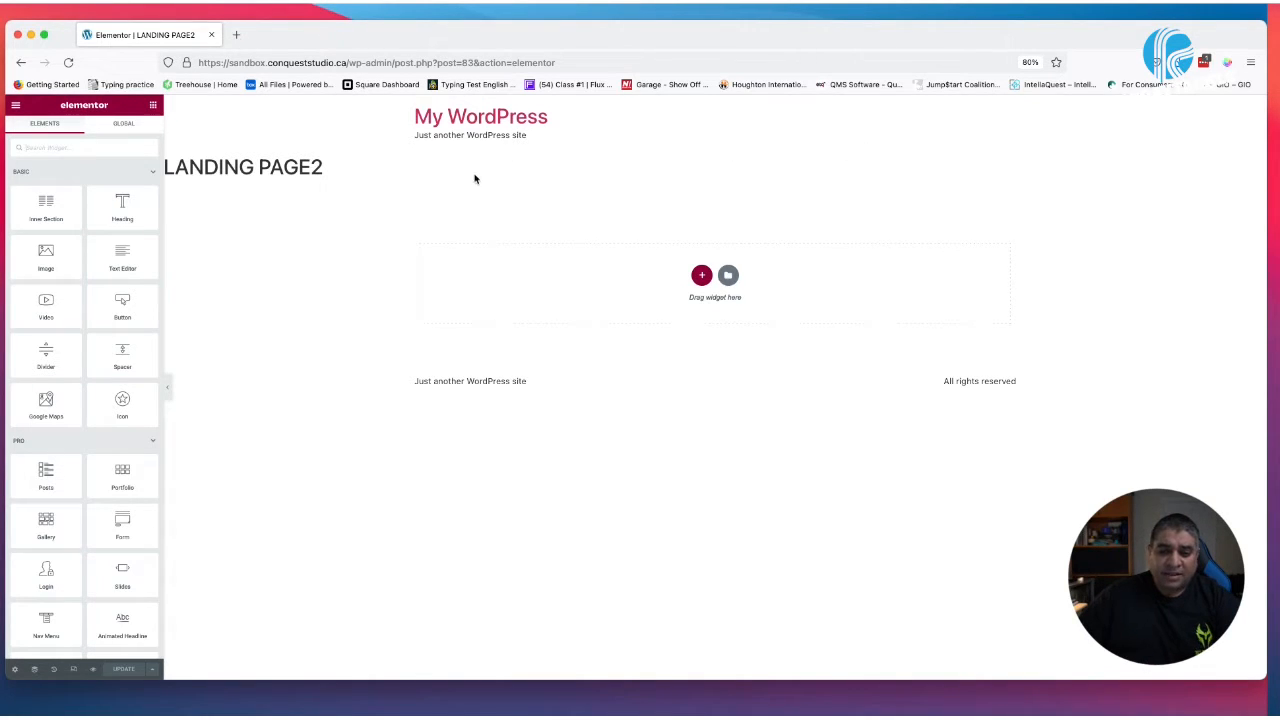
pyautogui.click(15, 672)
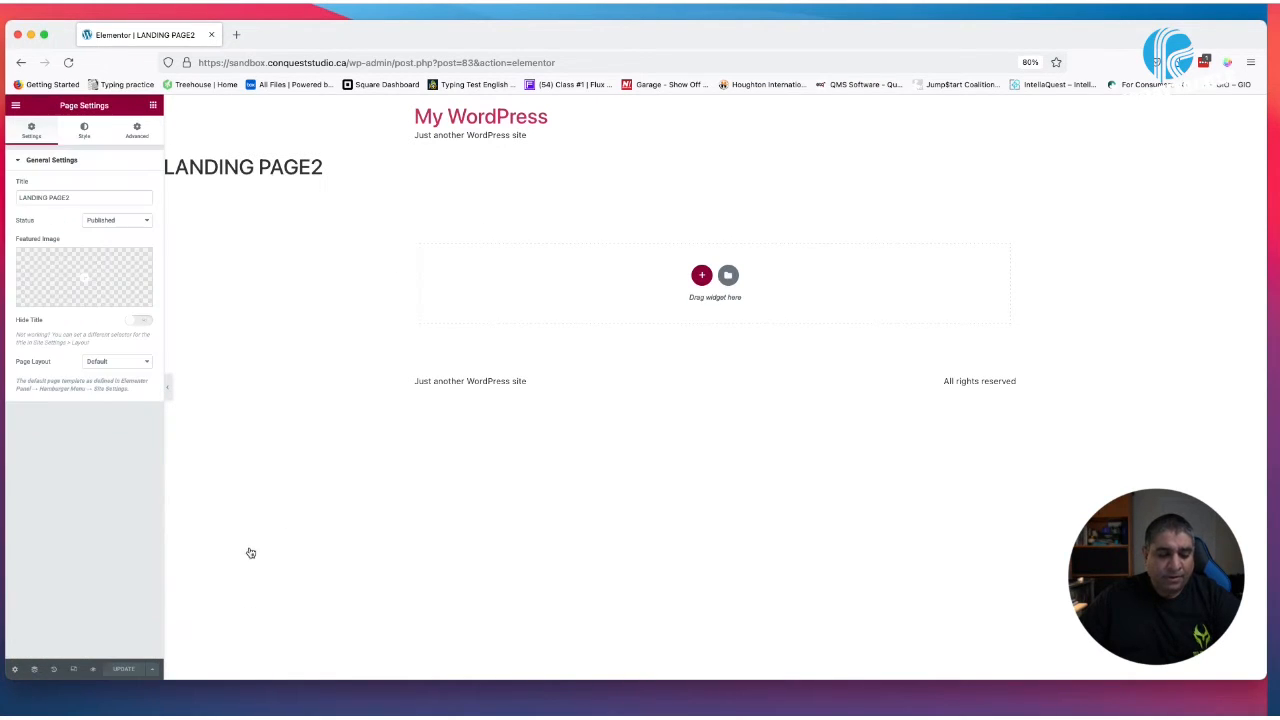
pyautogui.click(115, 362)
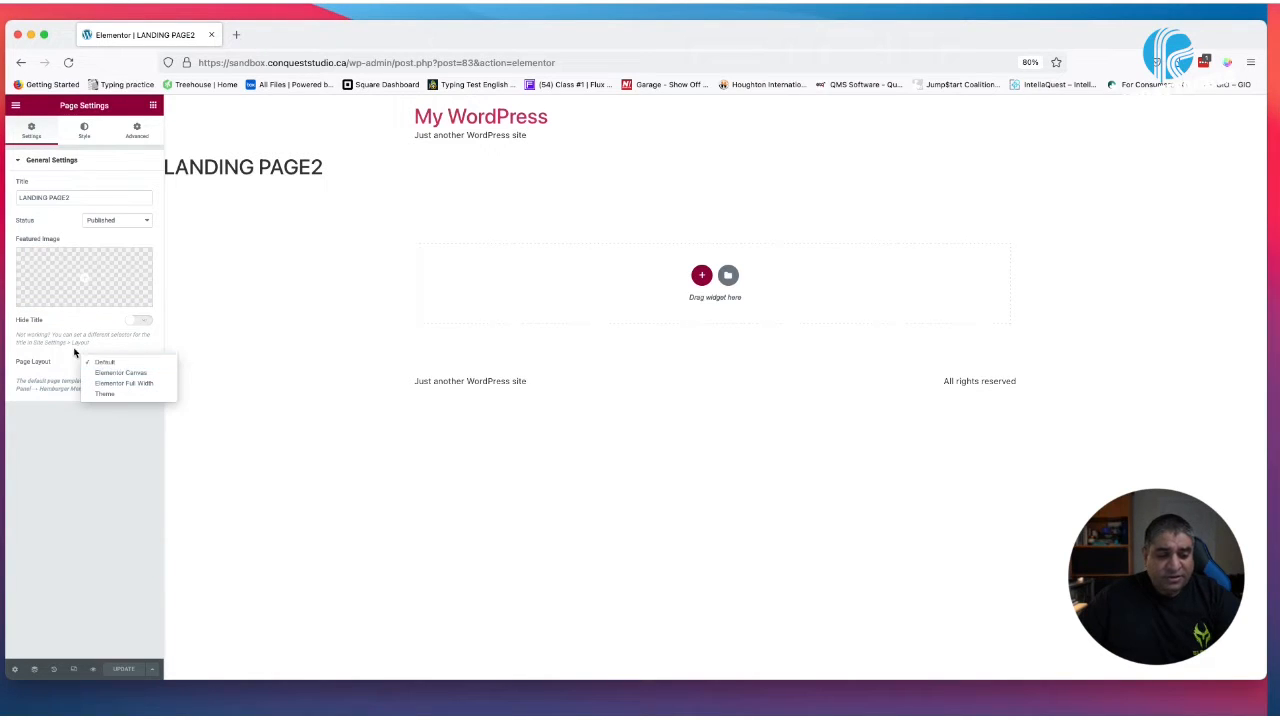
pyautogui.click(128, 372)
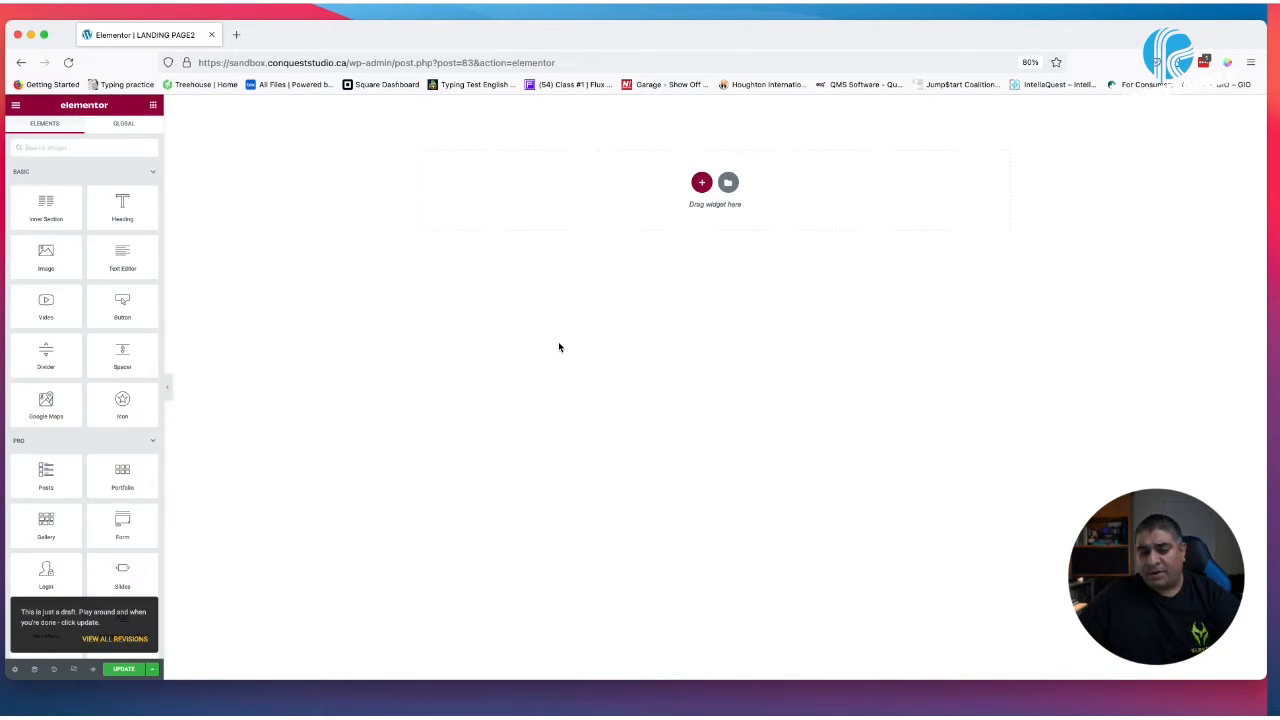
pyautogui.click(124, 670)
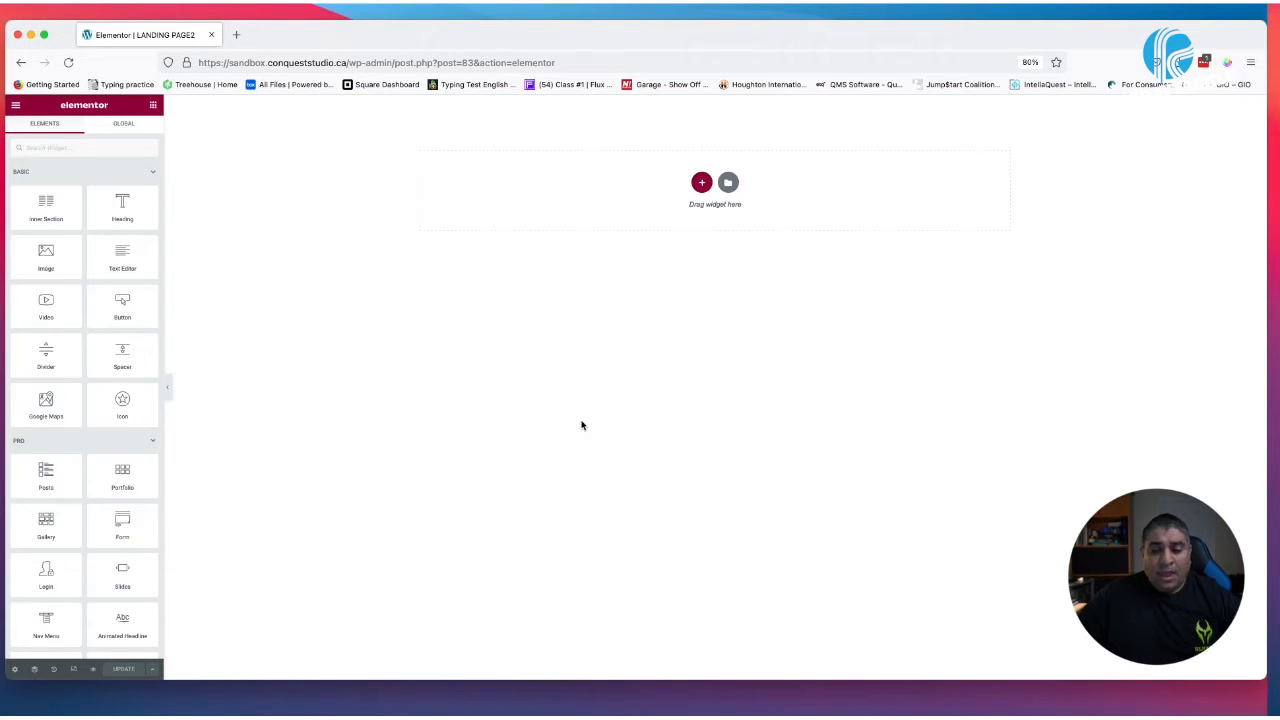
# Add a one-column section to the page and give it a minimum height of 90 VH
pyautogui.click(701, 182)
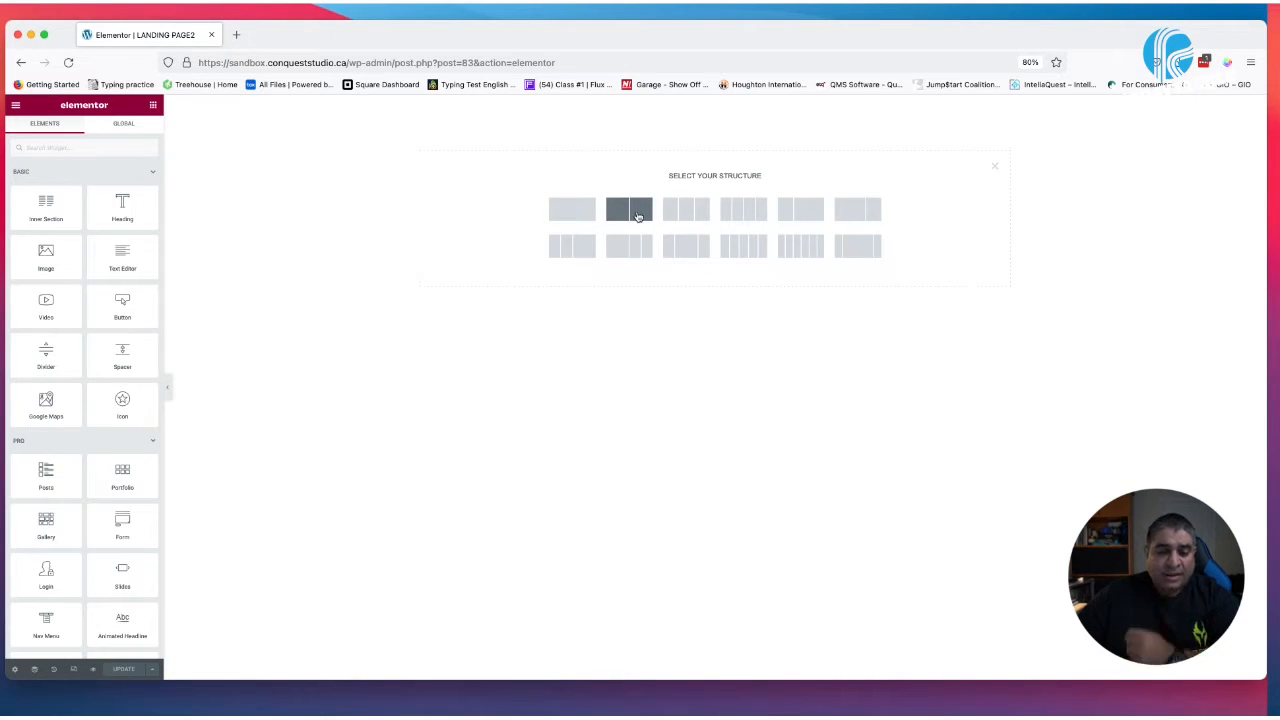
pyautogui.click(576, 215)
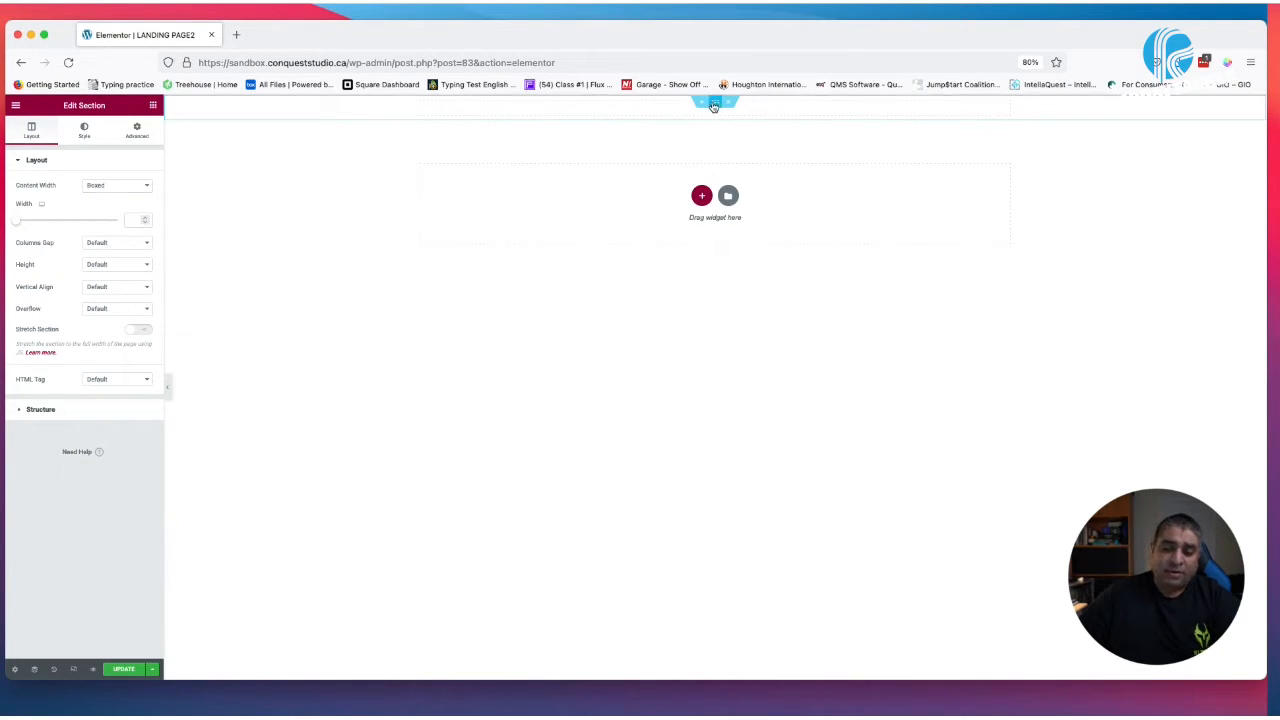
pyautogui.click(105, 265)
pyautogui.click(108, 284)
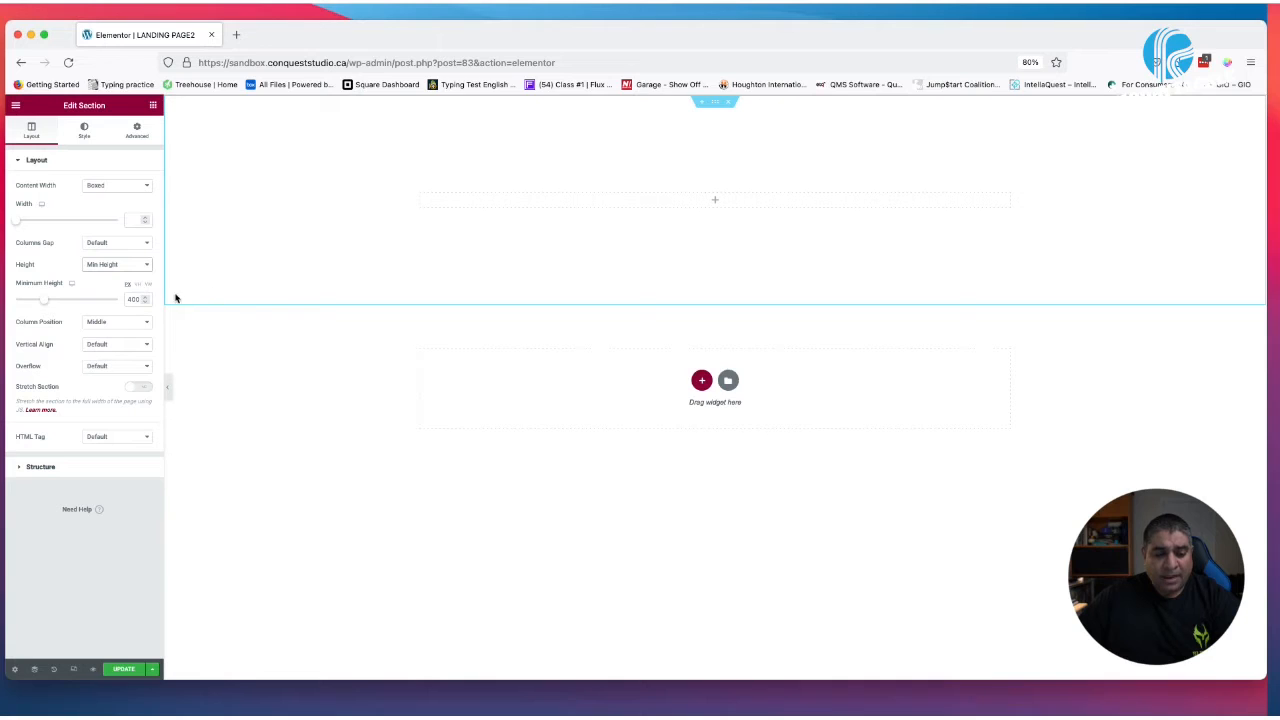
pyautogui.click(139, 286)
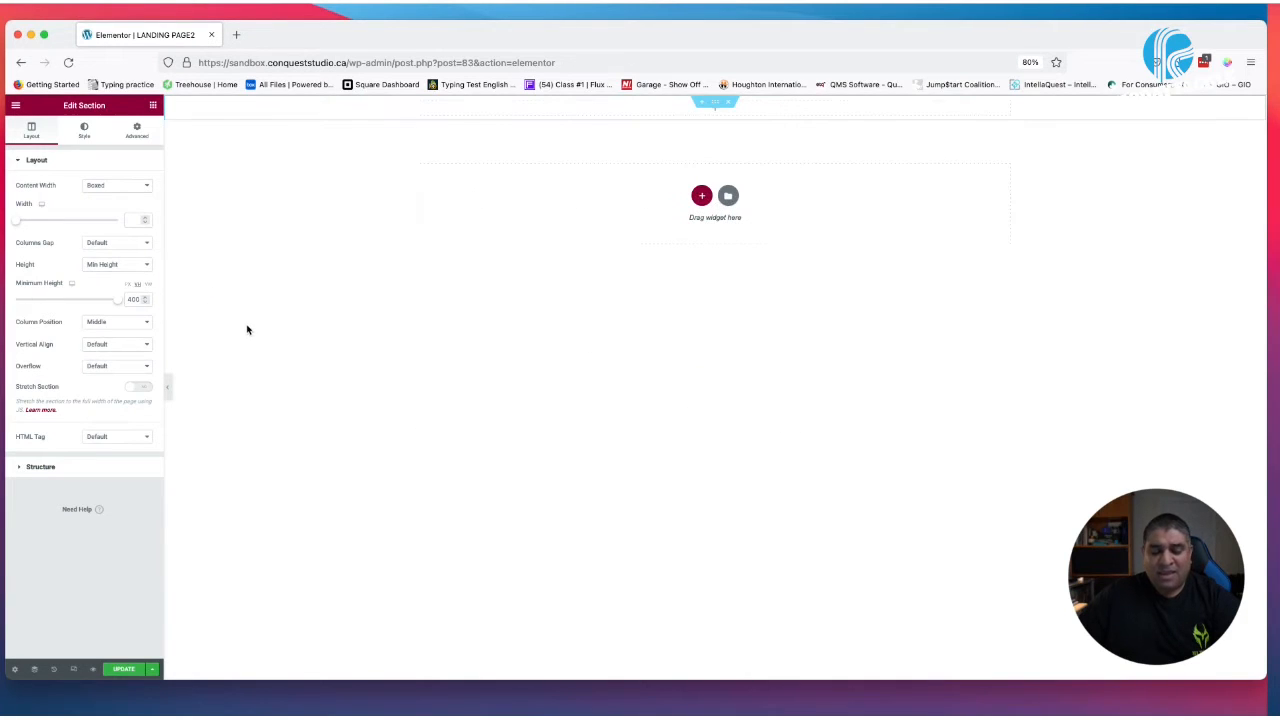
pyautogui.doubleClick(133, 299)
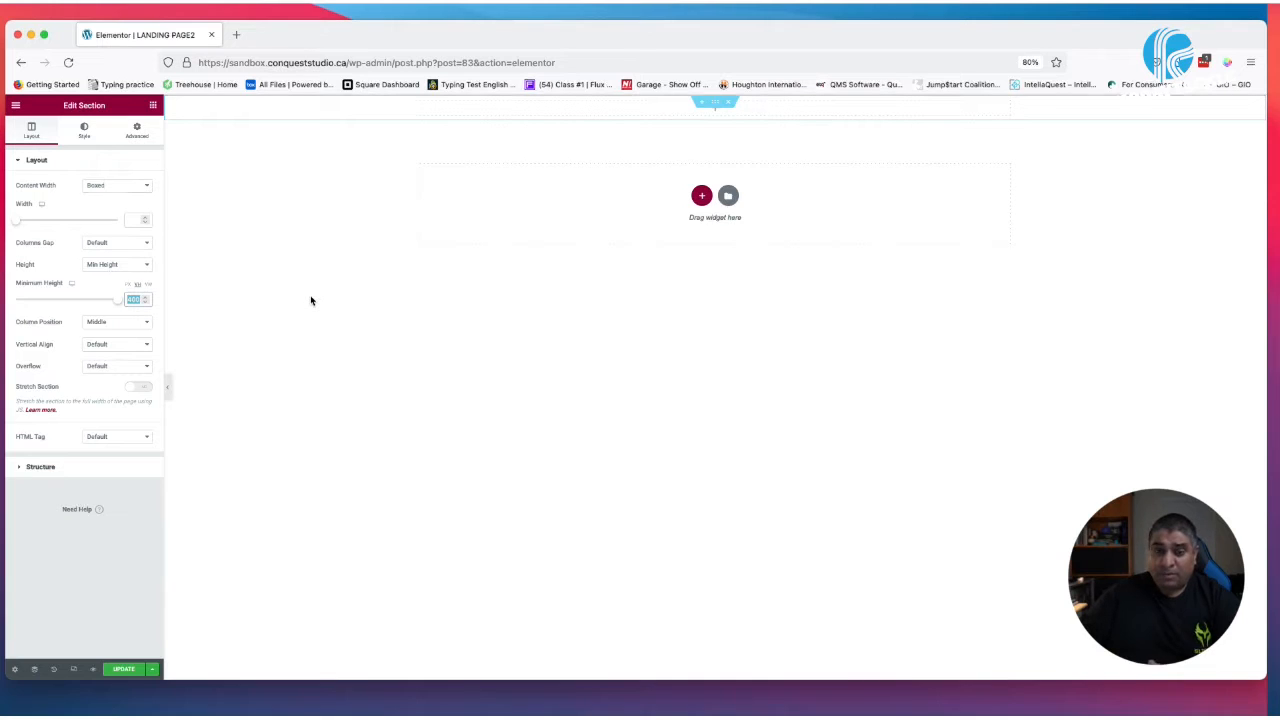
pyautogui.write('80')
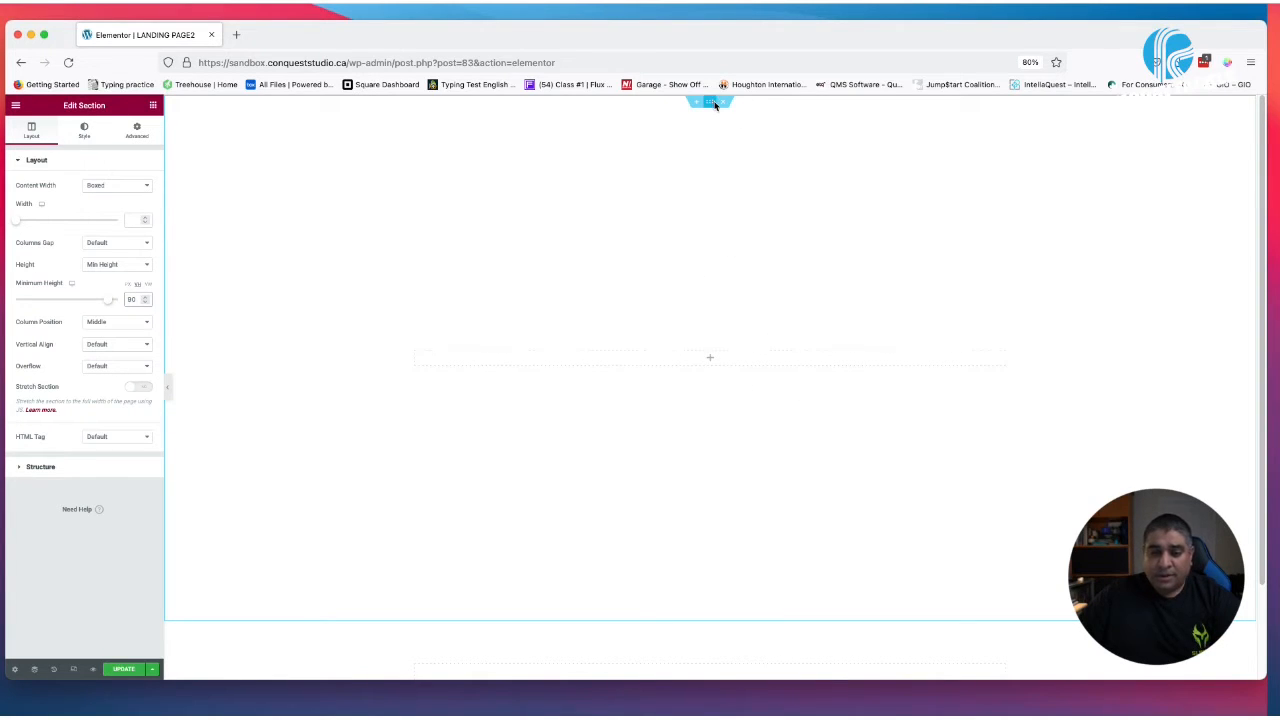
# Give the section a Classic background in the global Accent blue colour
pyautogui.click(84, 130)
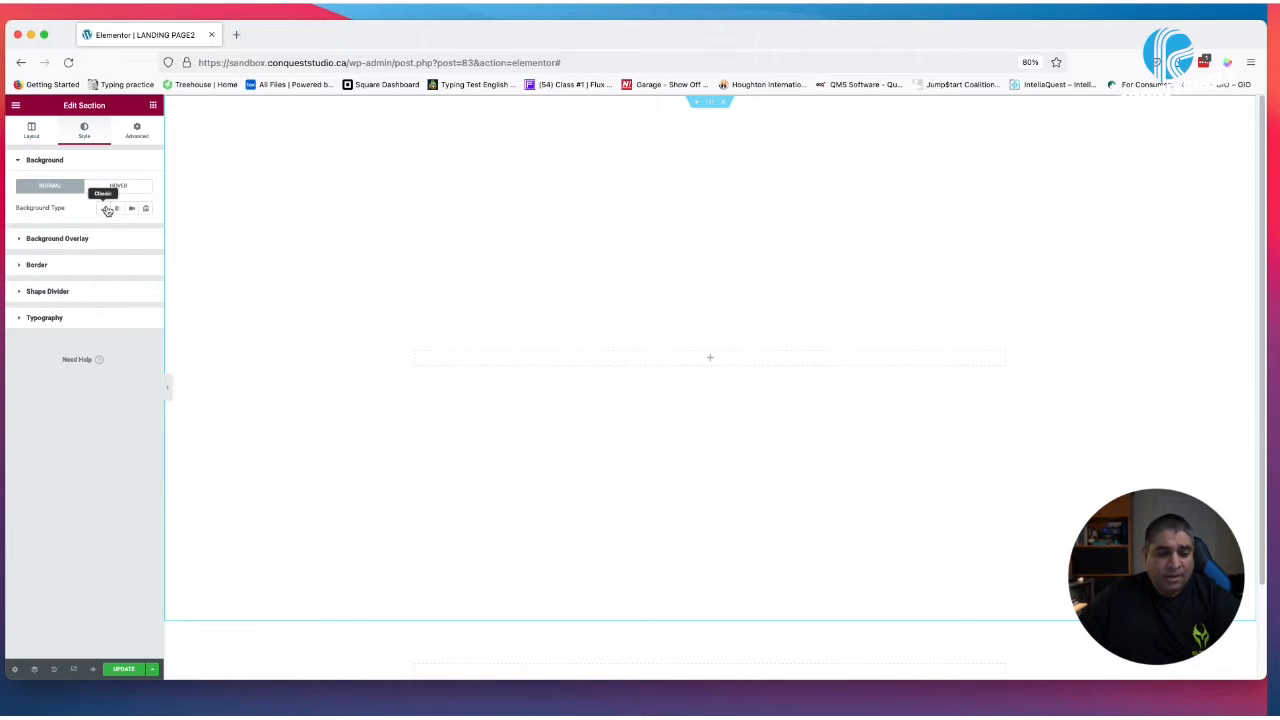
pyautogui.click(103, 208)
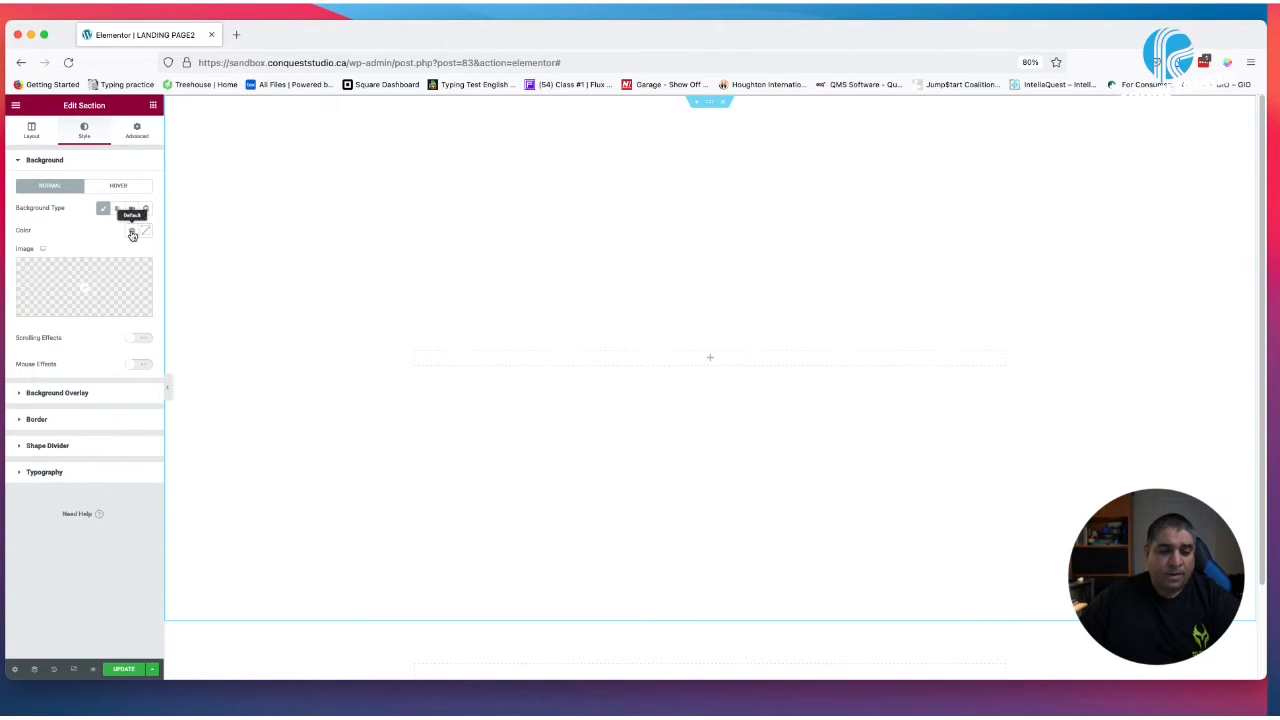
pyautogui.click(131, 232)
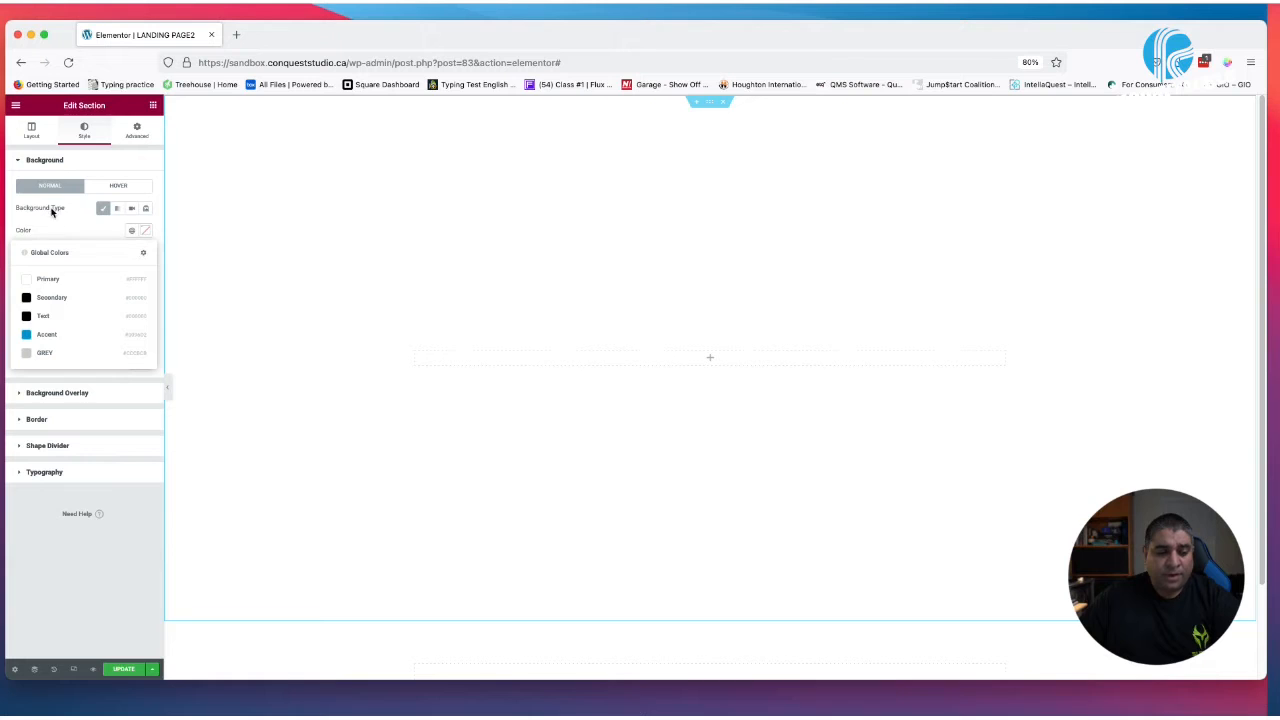
pyautogui.click(47, 335)
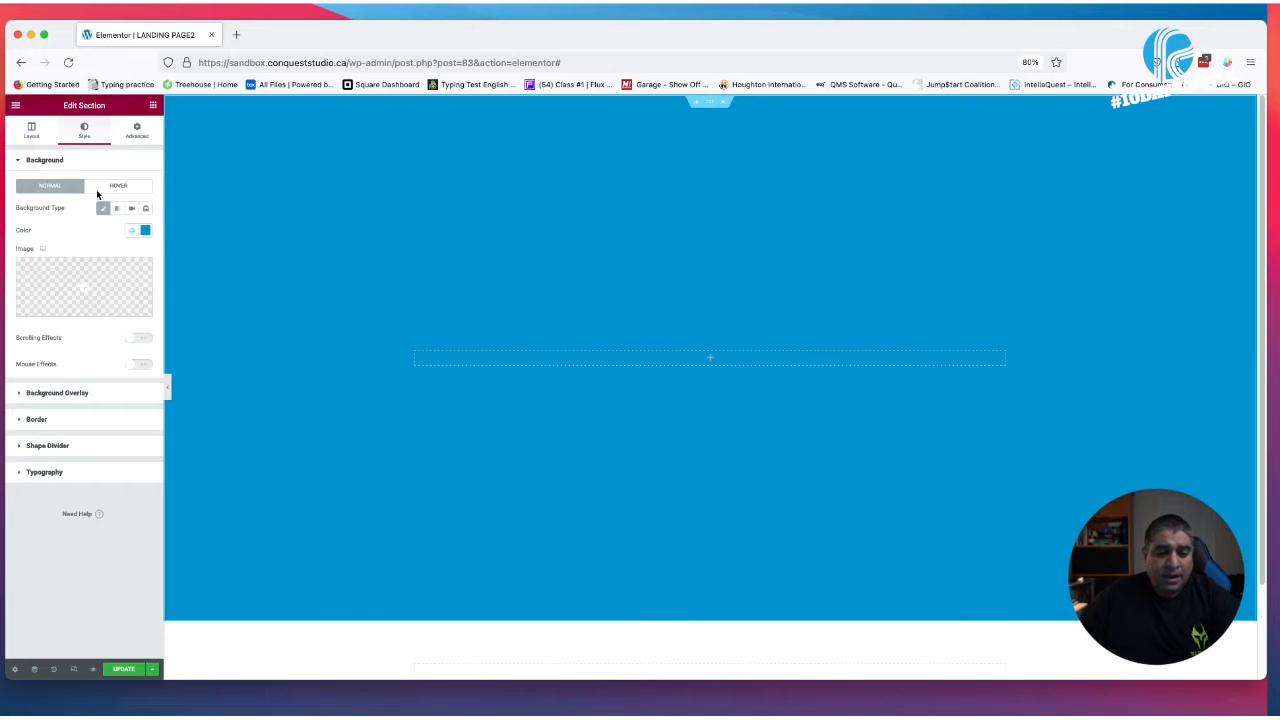
# Add a Classic background overlay to the section using the media library's shock-mounted studio microphone image with its cable, at opacity 1
pyautogui.click(80, 393)
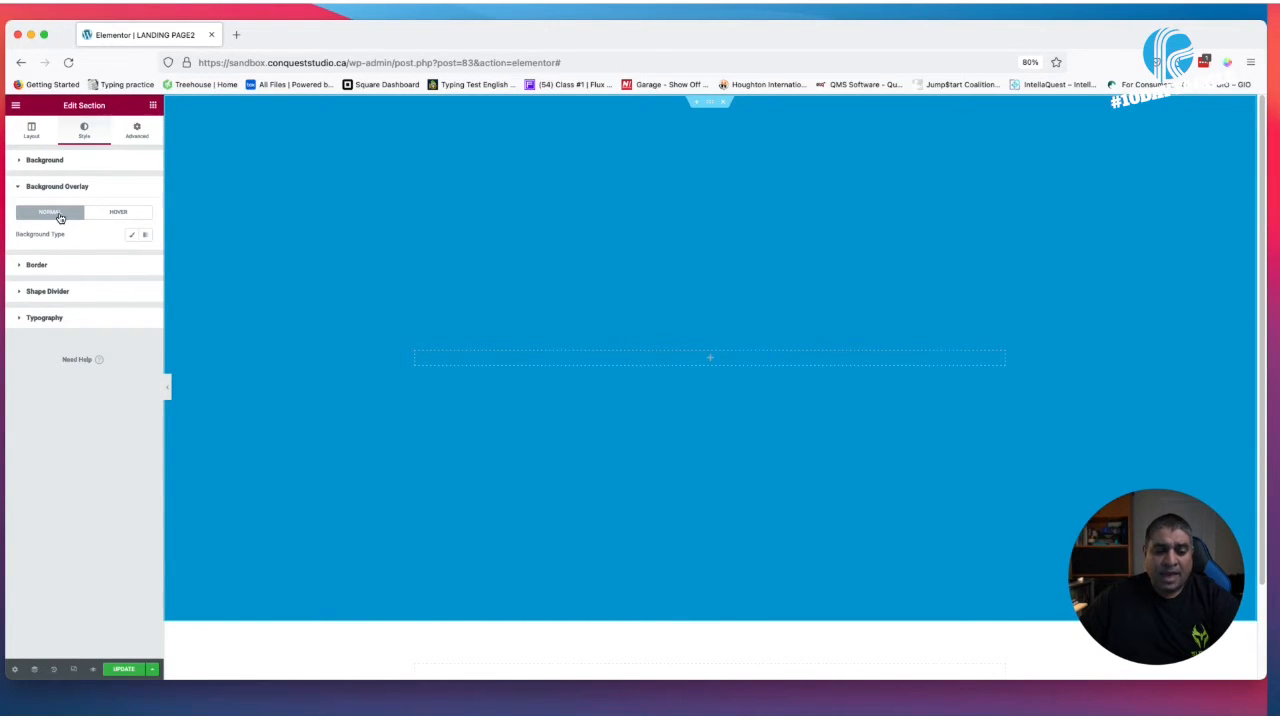
pyautogui.click(132, 235)
pyautogui.click(86, 304)
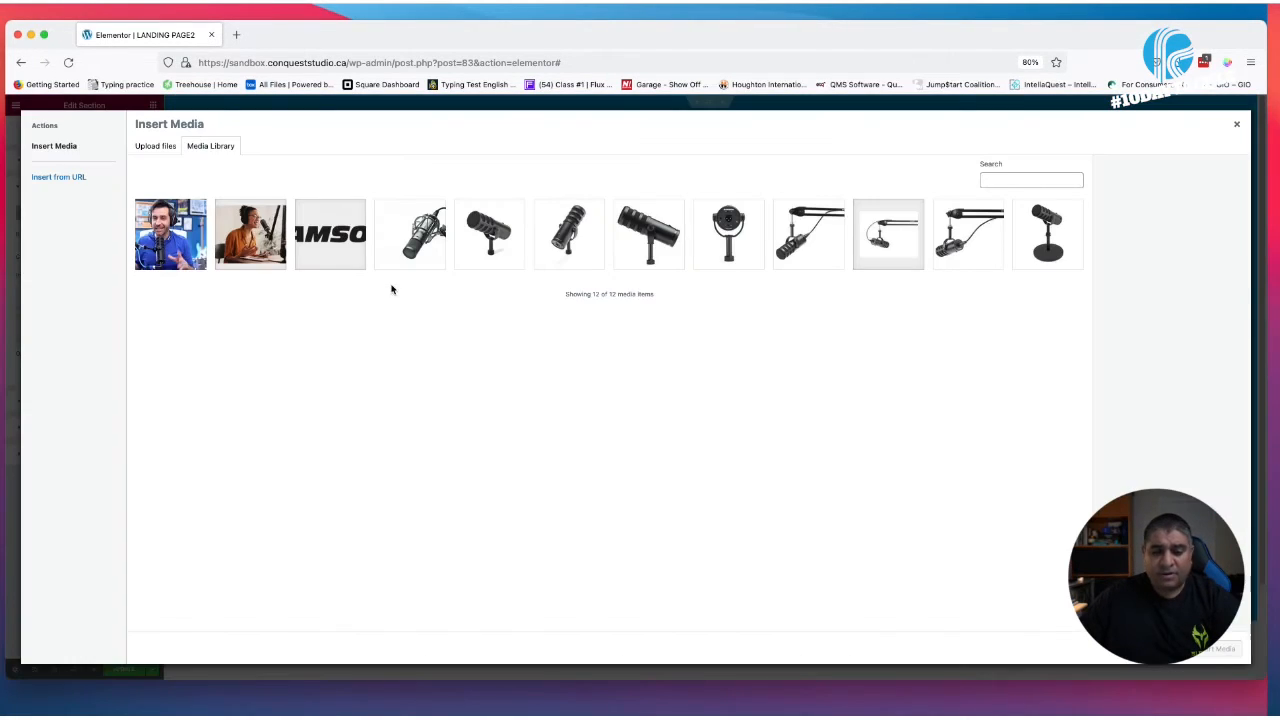
pyautogui.click(400, 247)
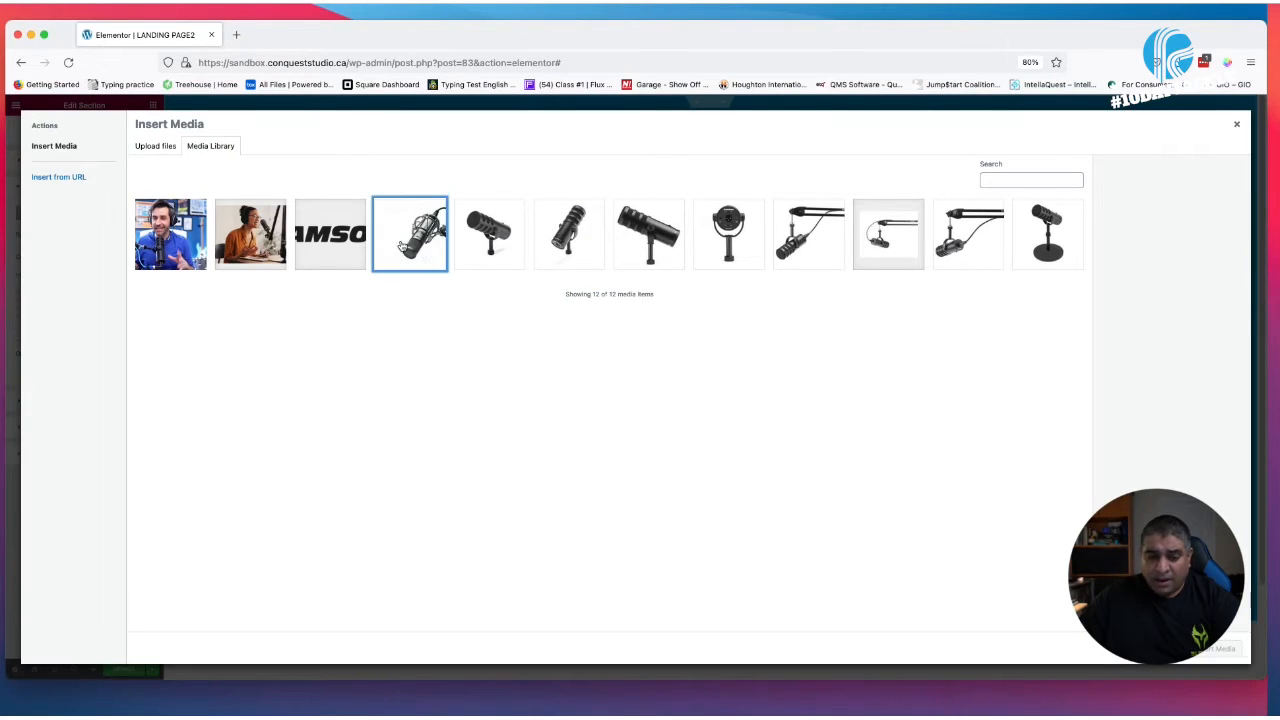
pyautogui.click(1228, 649)
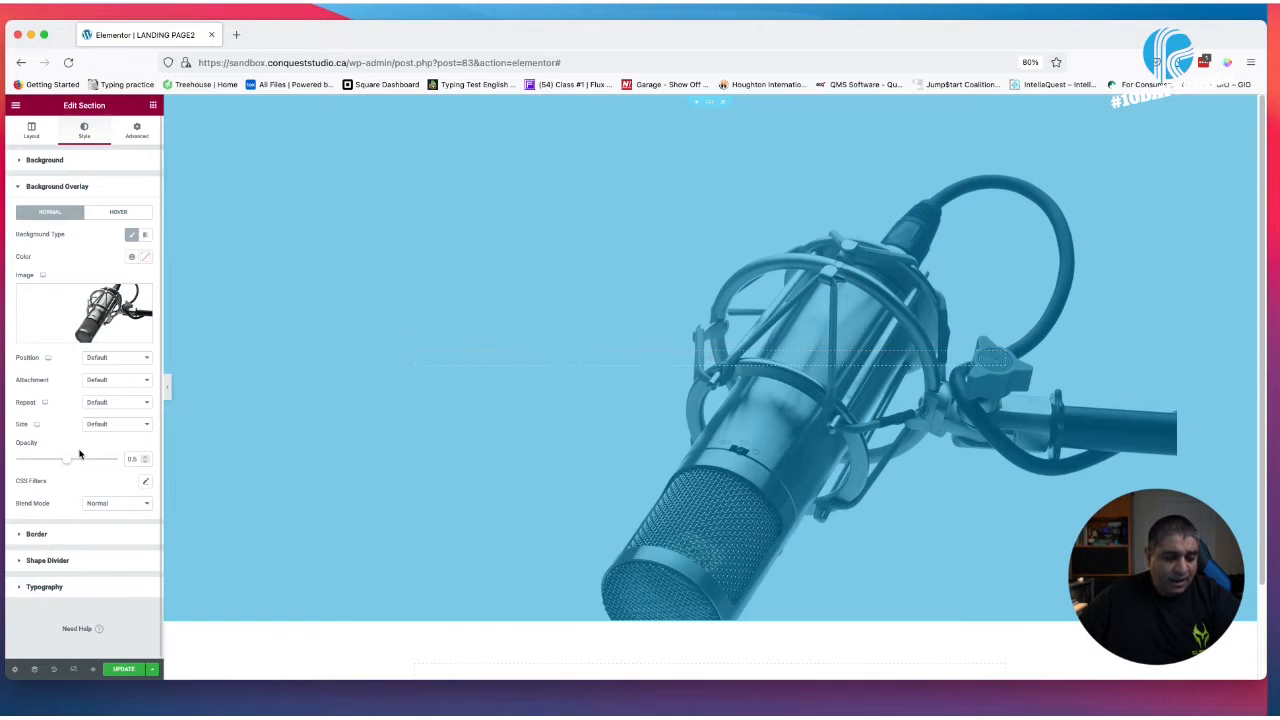
pyautogui.moveTo(69, 463); pyautogui.dragTo(288, 476)
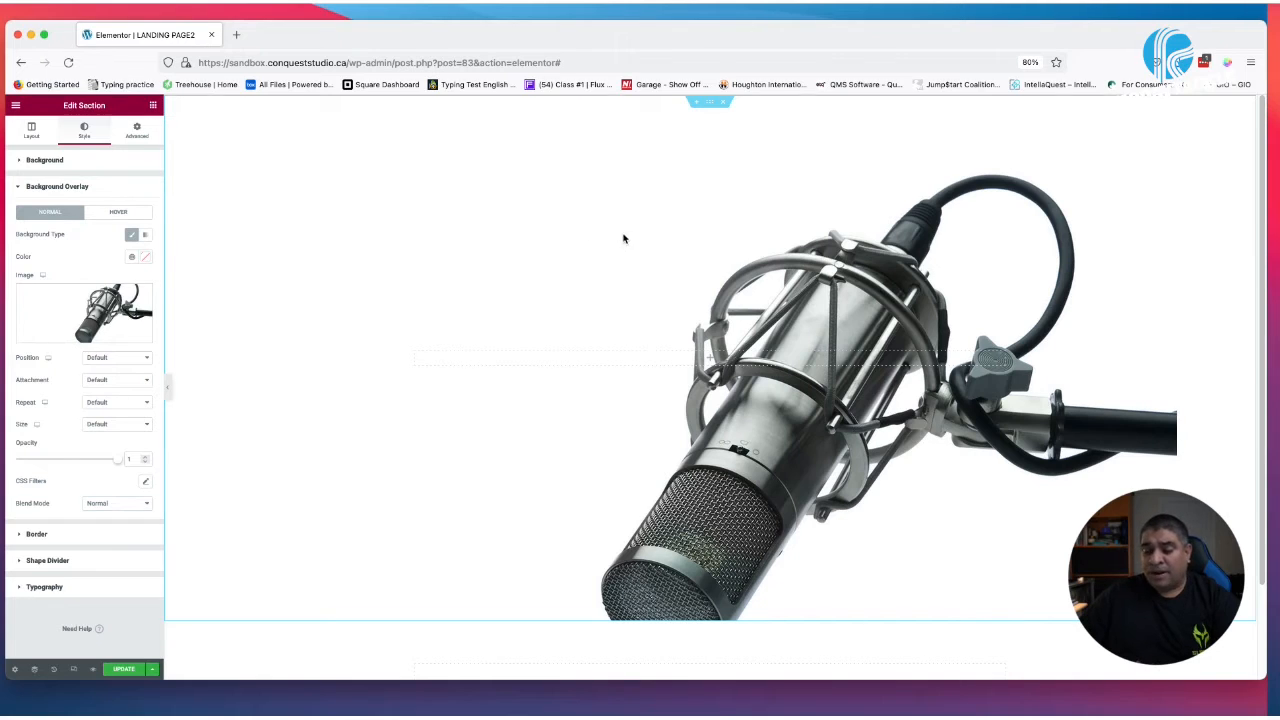
pyautogui.click(121, 358)
pyautogui.click(121, 357)
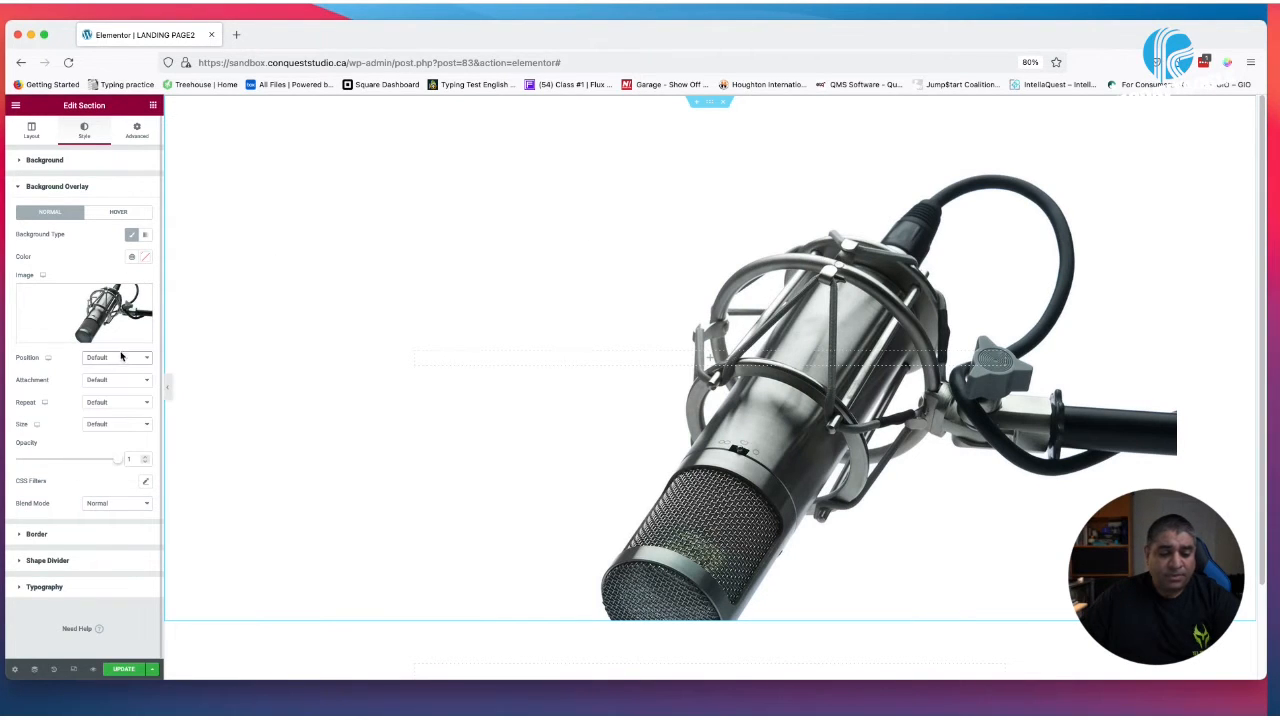
# Set the overlay image's position to Center Right, repeat to No-repeat, size to Contain, and blend mode to Multiply
pyautogui.click(121, 357)
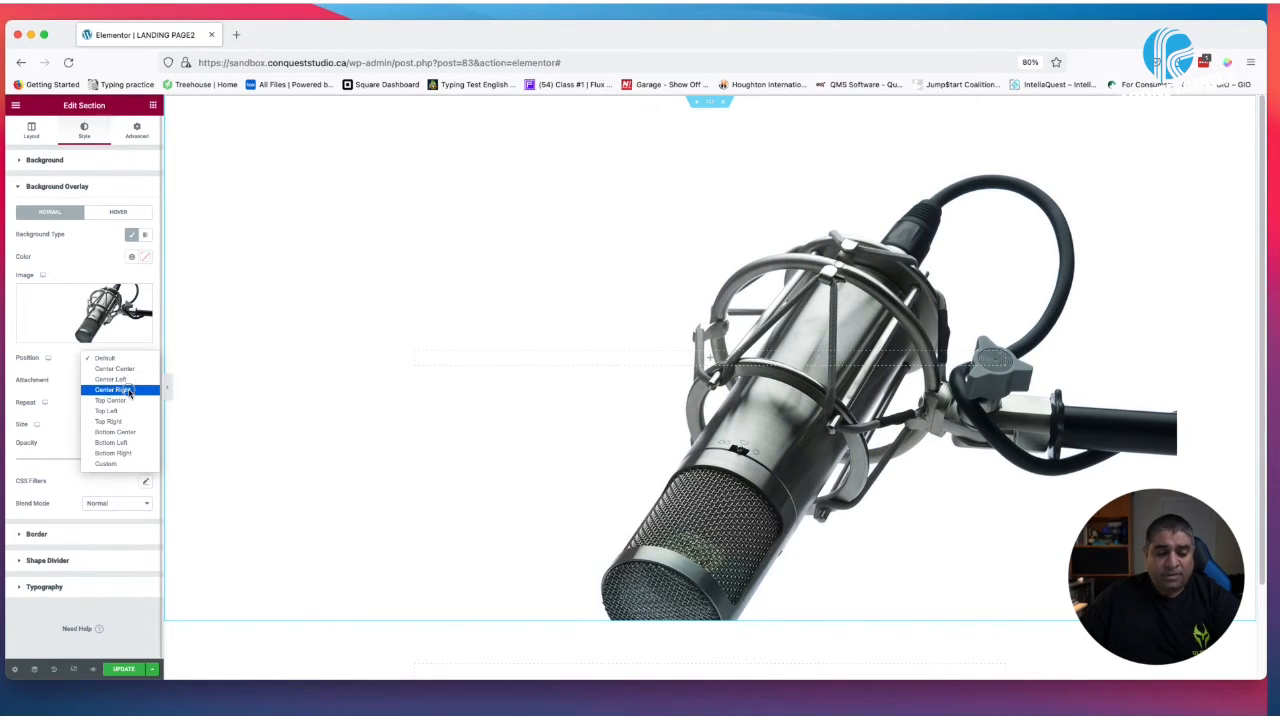
pyautogui.click(129, 390)
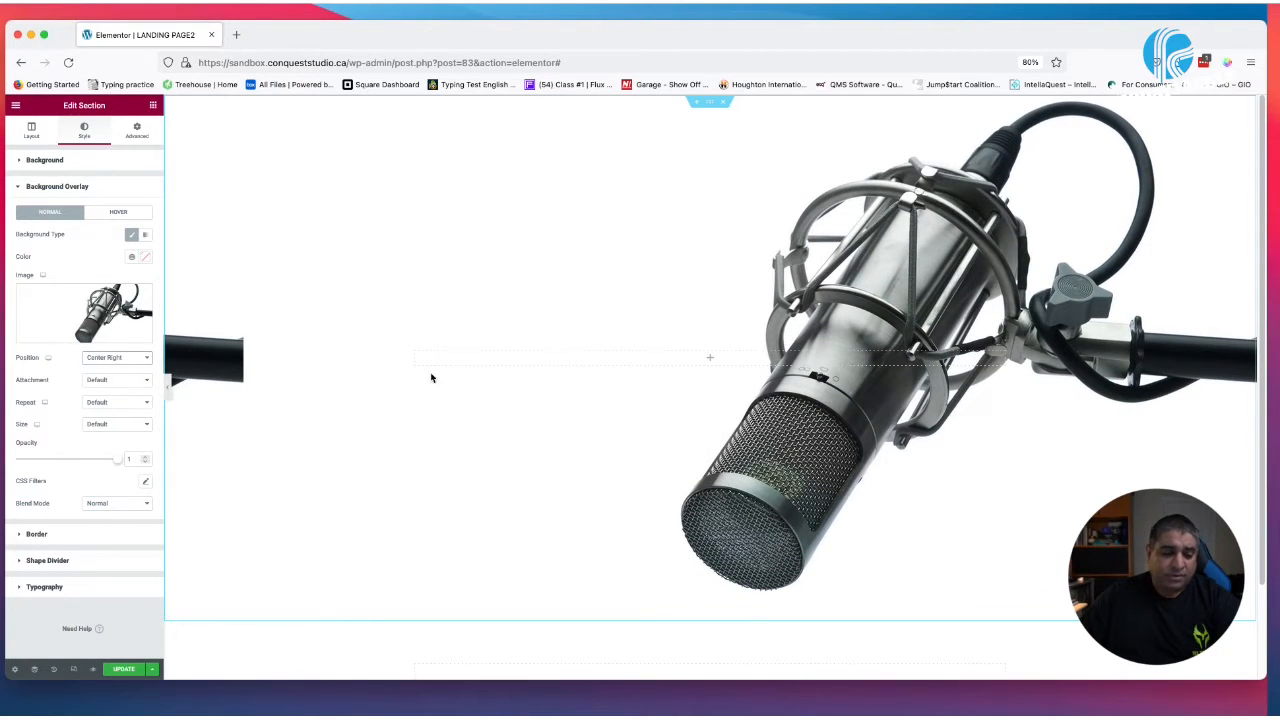
pyautogui.click(118, 380)
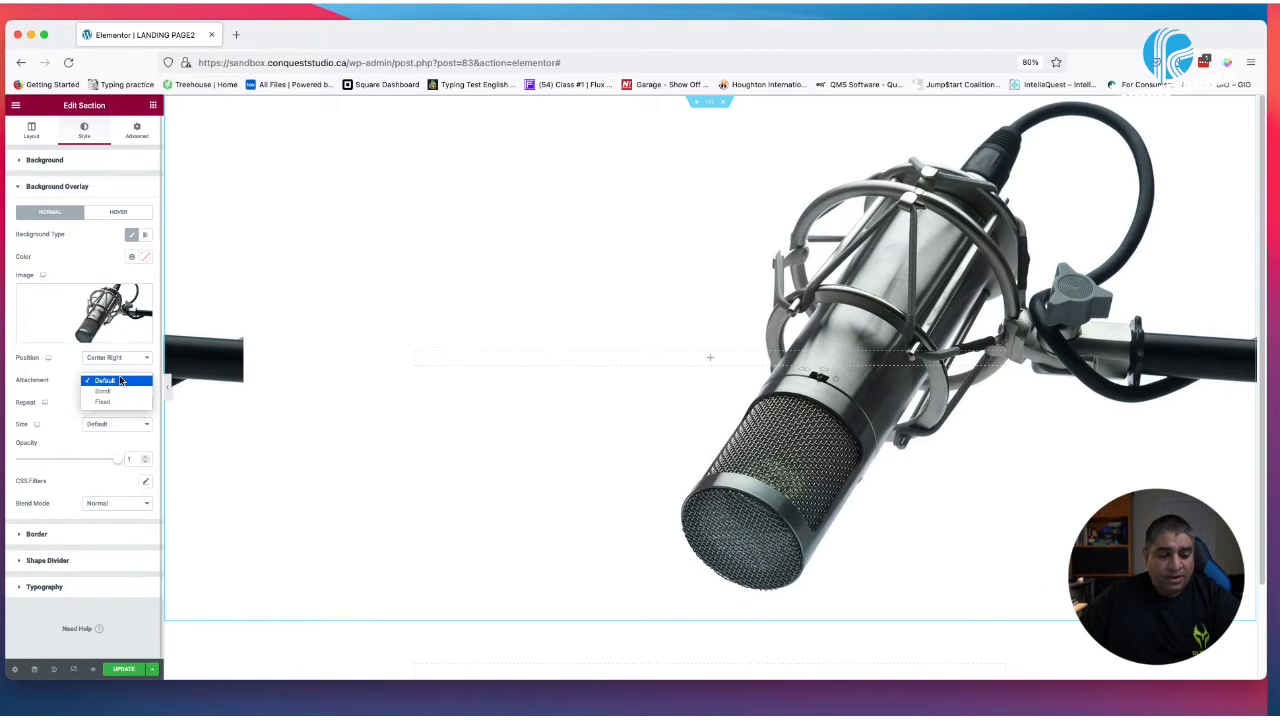
pyautogui.click(70, 379)
pyautogui.click(118, 402)
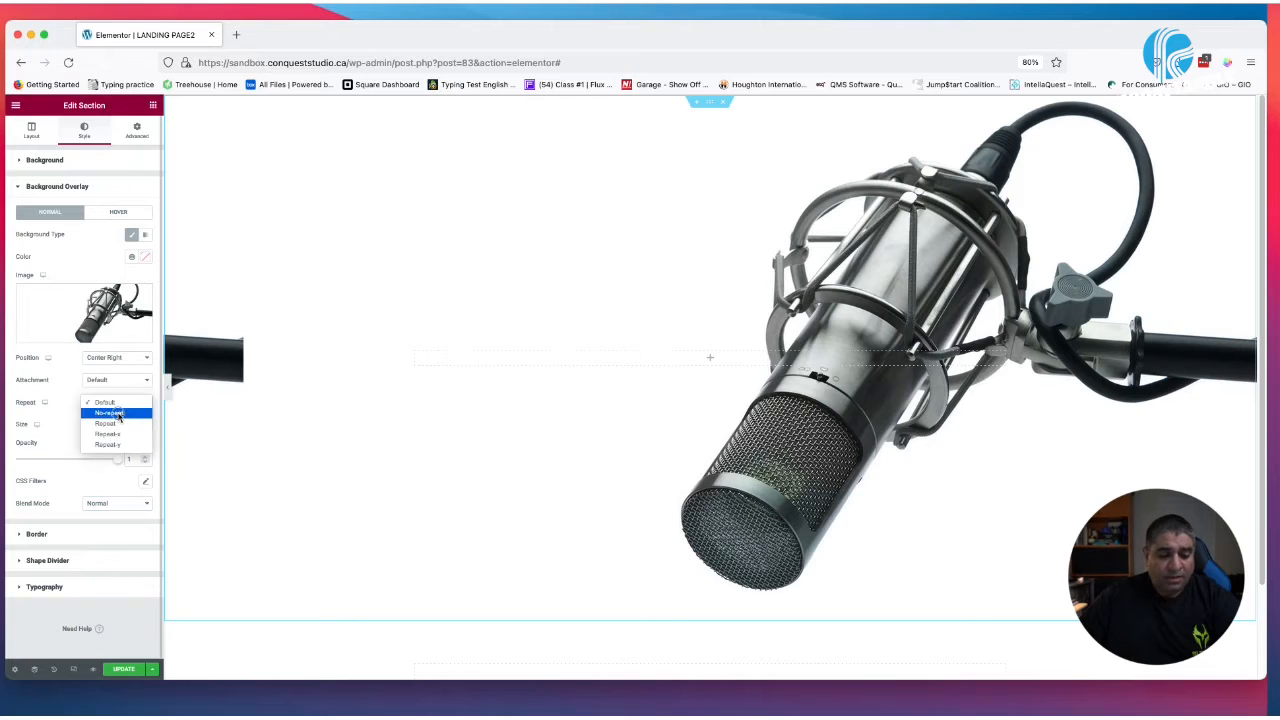
pyautogui.click(118, 413)
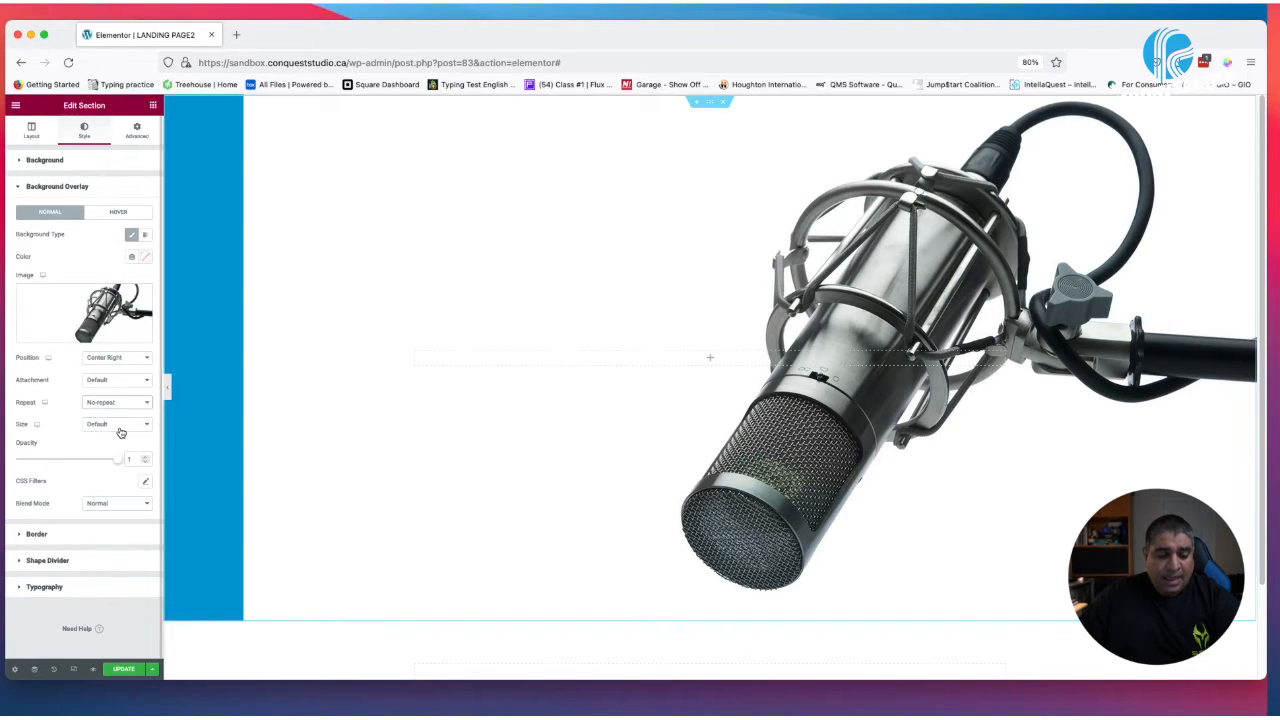
pyautogui.click(118, 426)
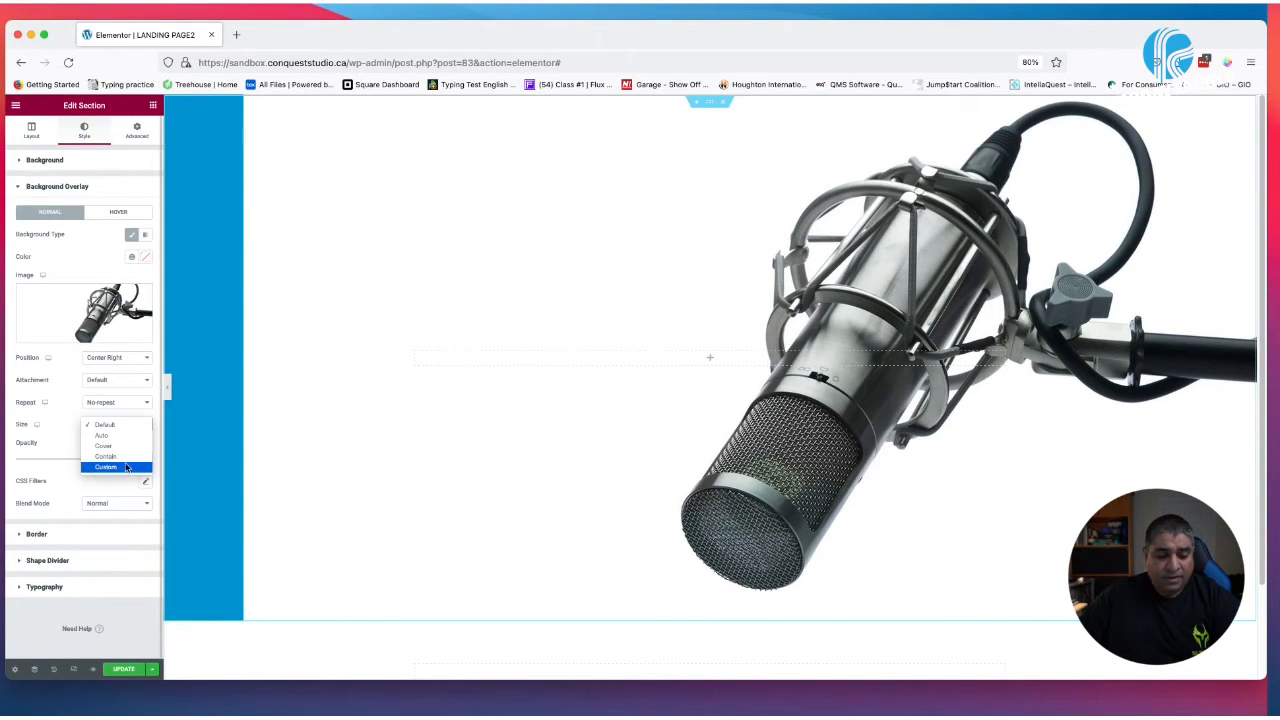
pyautogui.click(126, 457)
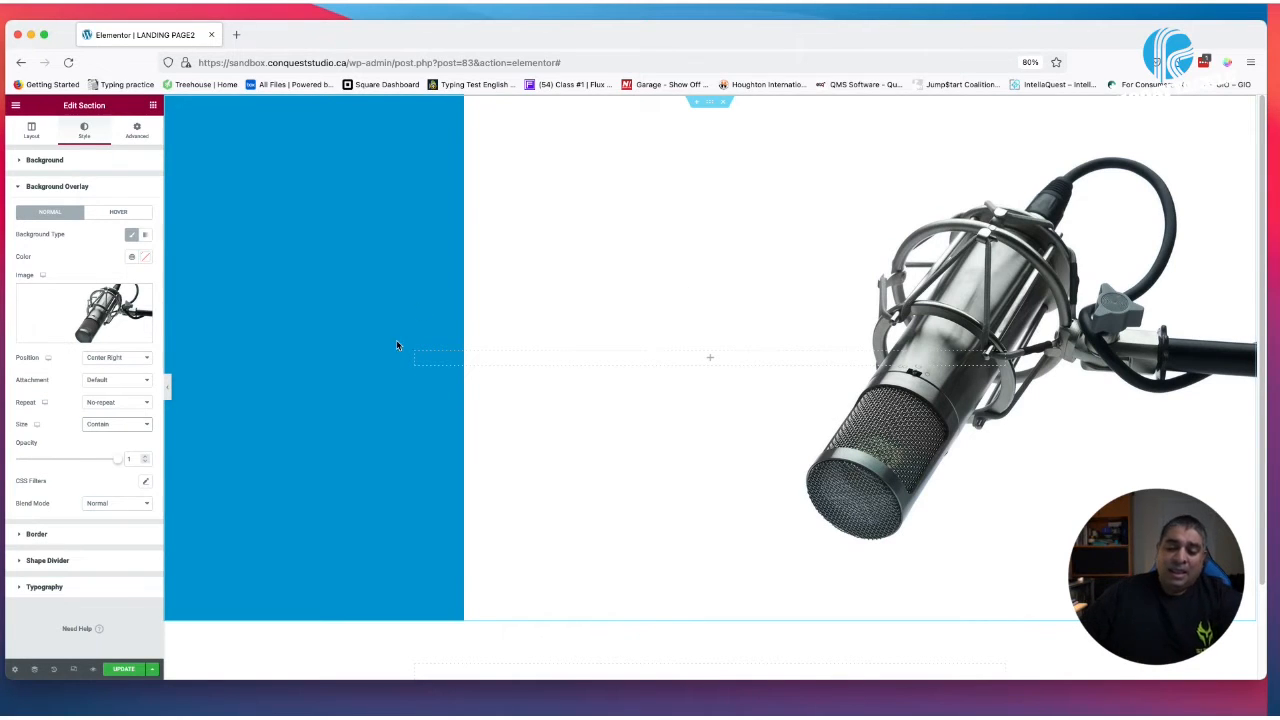
pyautogui.click(115, 502)
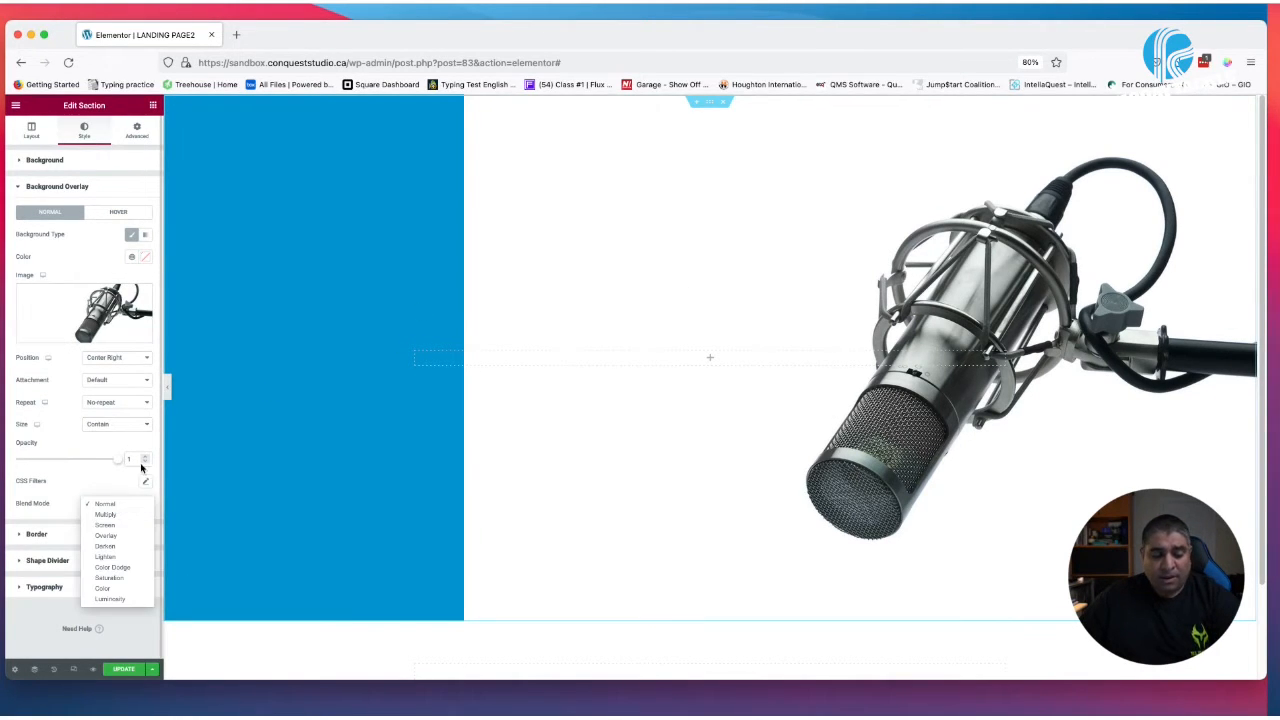
pyautogui.click(105, 514)
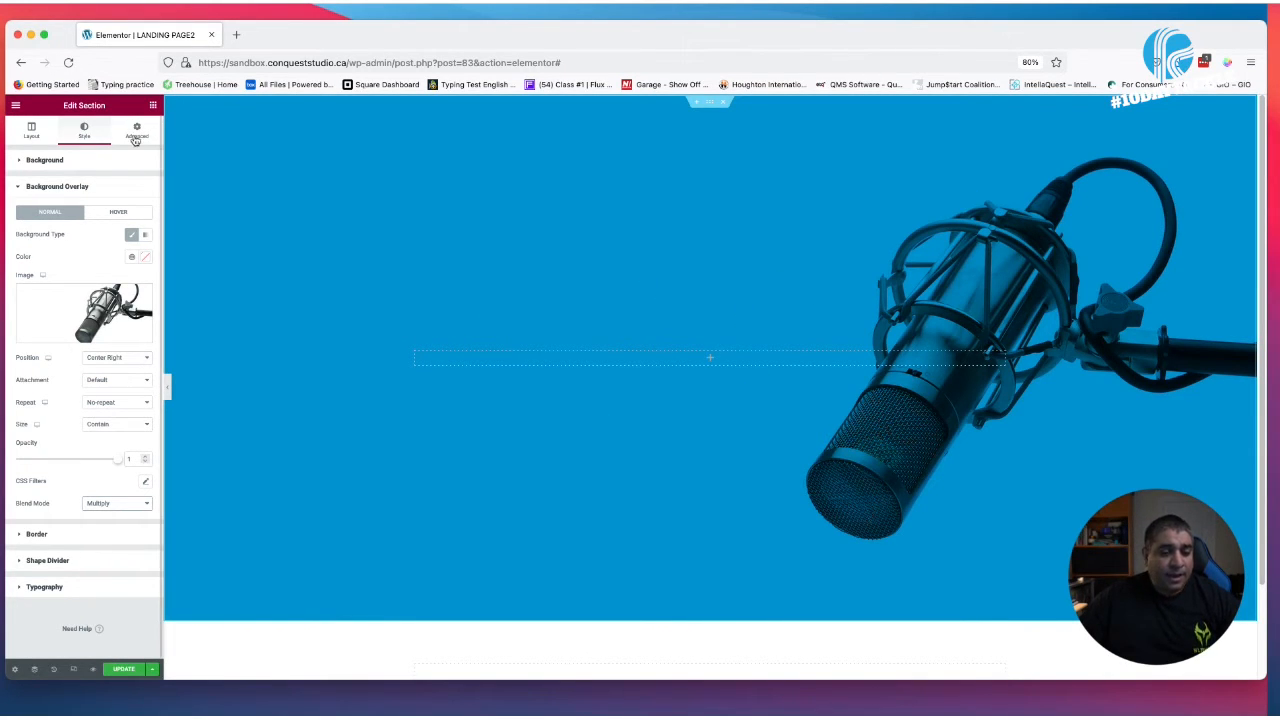
# Add a Heading widget to the section's column with the title "WIN A"
pyautogui.click(151, 106)
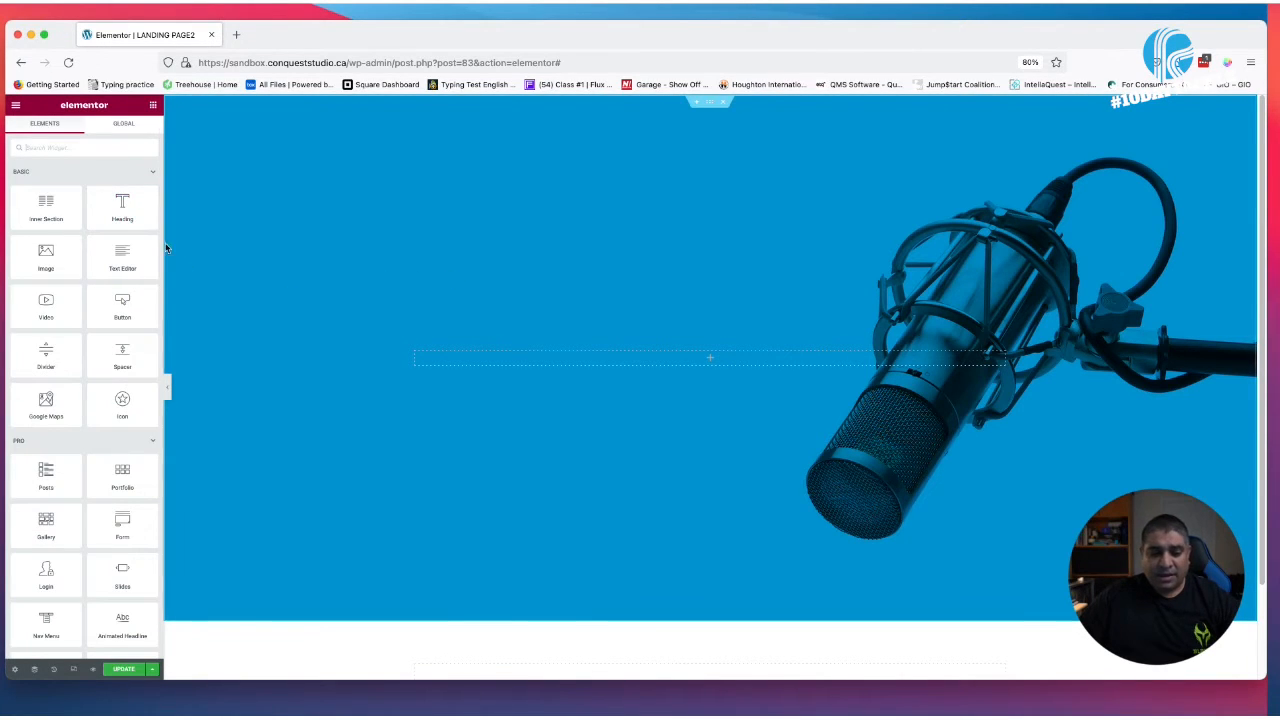
pyautogui.moveTo(124, 210); pyautogui.dragTo(493, 358)
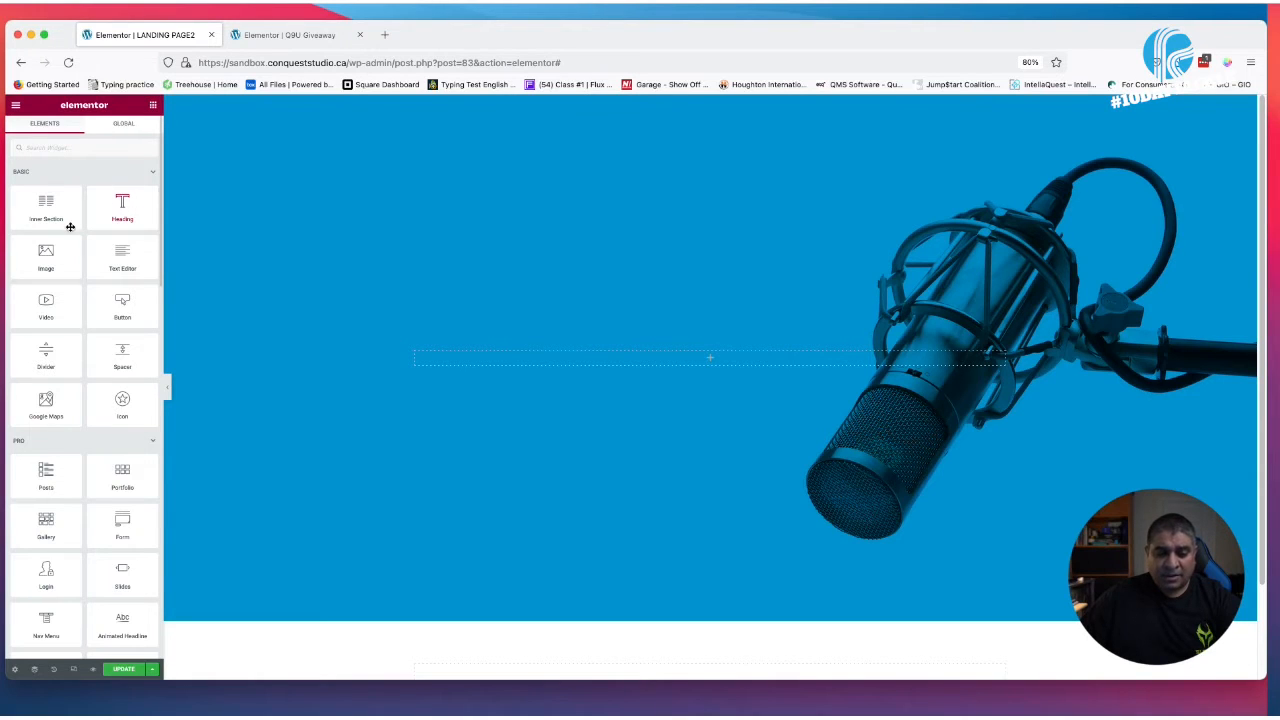
pyautogui.moveTo(122, 205); pyautogui.dragTo(482, 363)
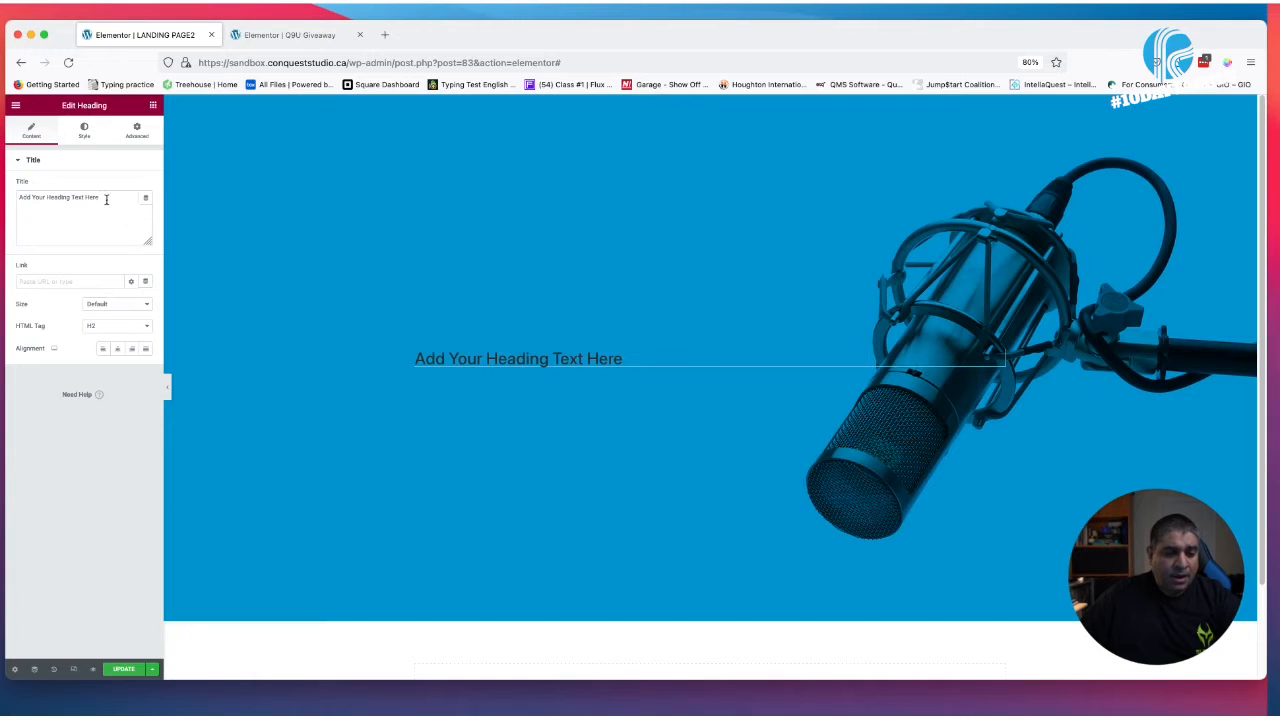
pyautogui.moveTo(106, 199); pyautogui.dragTo(2, 183)
pyautogui.write('WIN A')
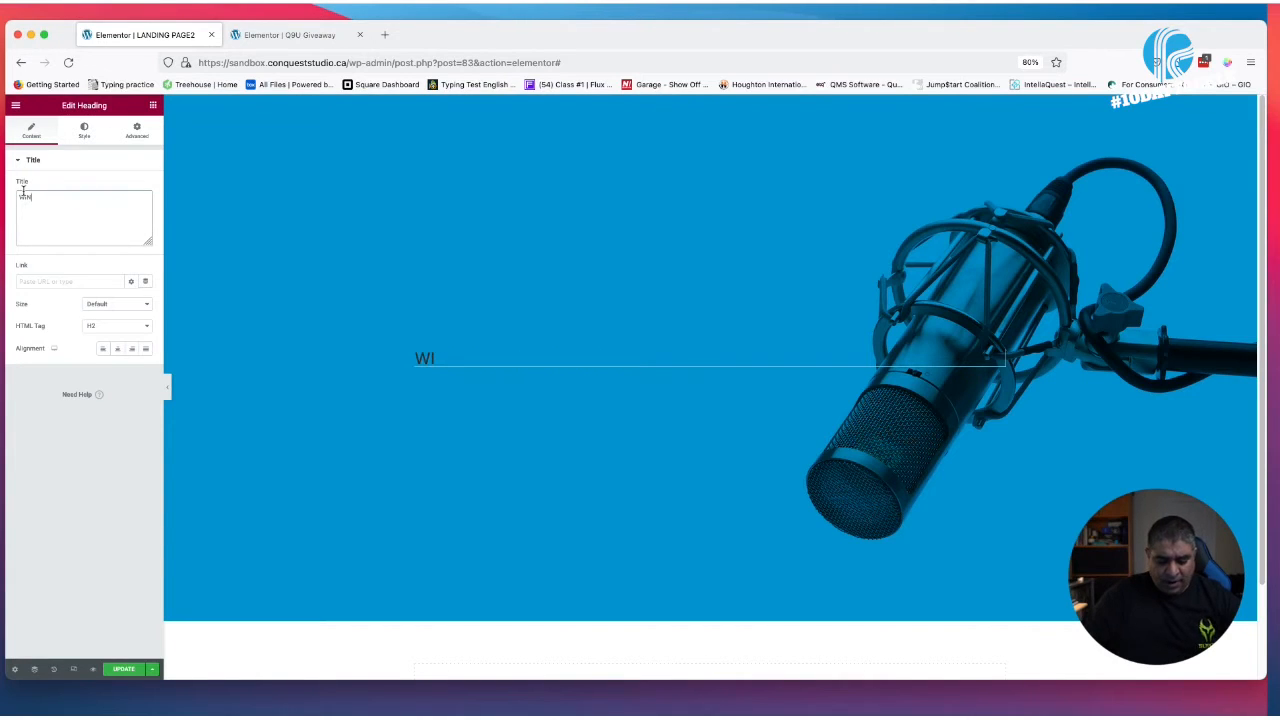
# Set the heading's typography to the Montserrat family, size 100 px and weight 900
pyautogui.click(84, 131)
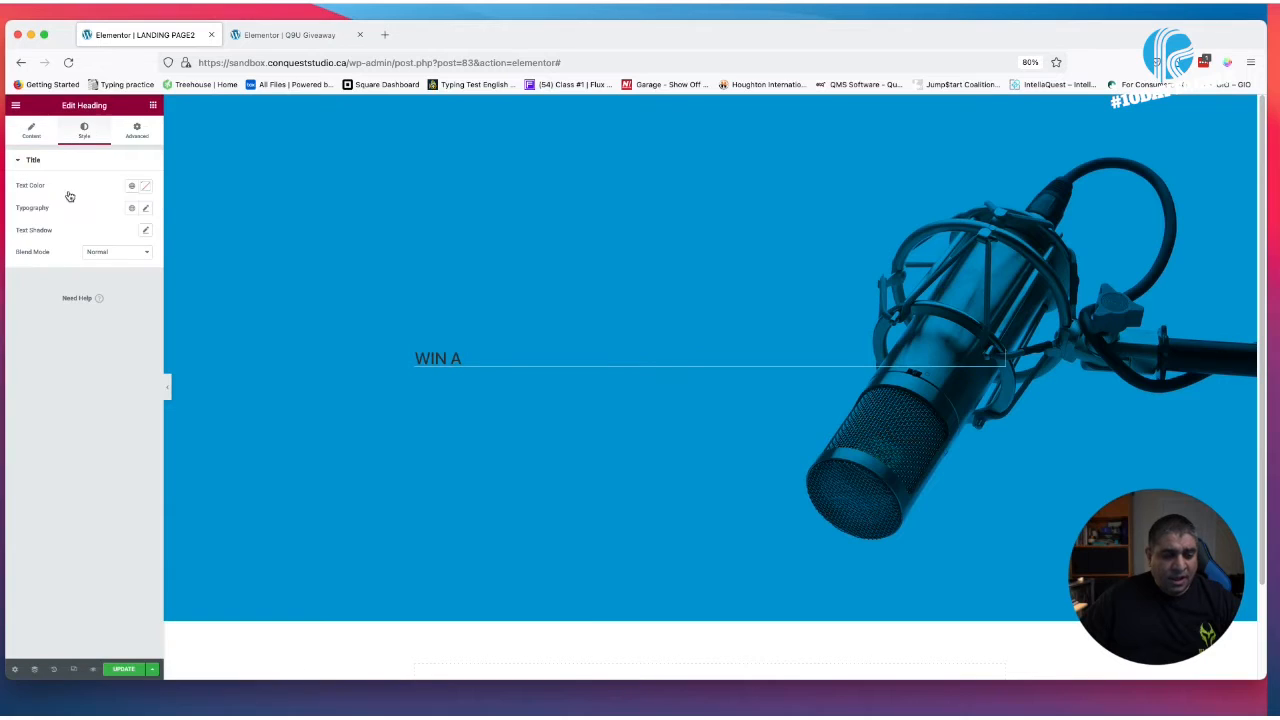
pyautogui.click(145, 208)
pyautogui.click(106, 257)
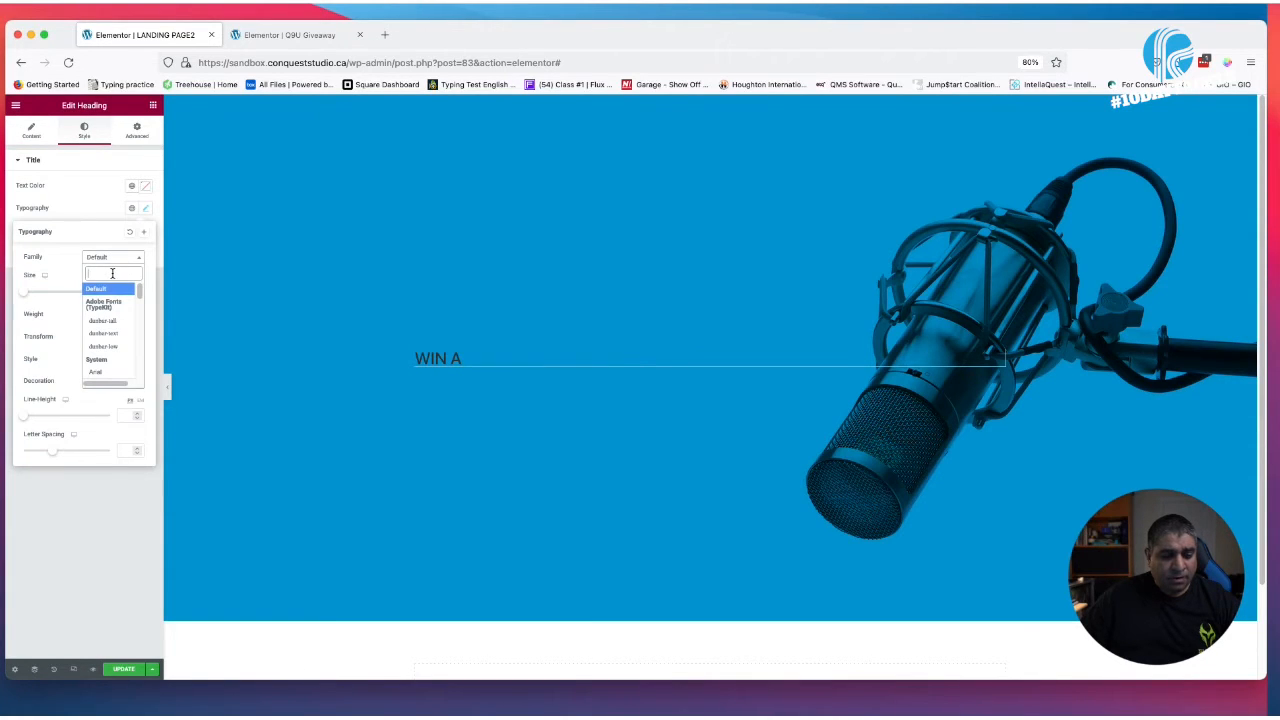
pyautogui.write('MONT')
pyautogui.press('Down')
pyautogui.press('Down')
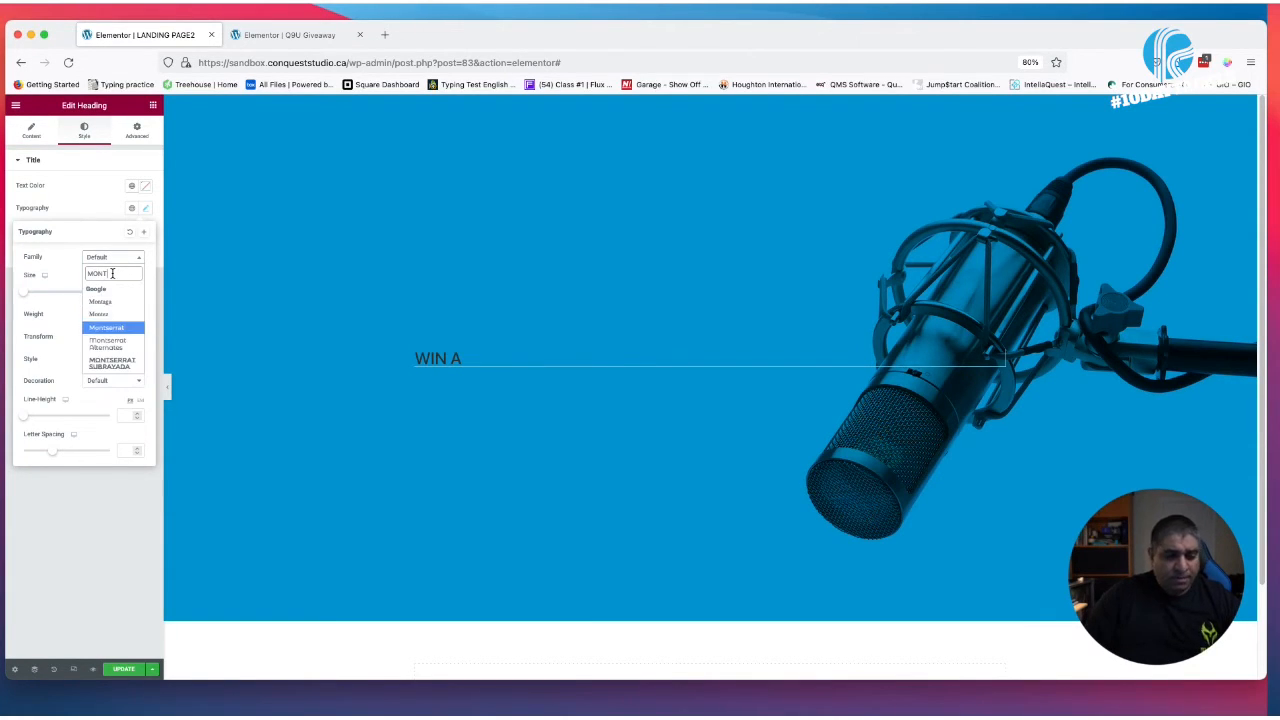
pyautogui.press('Return')
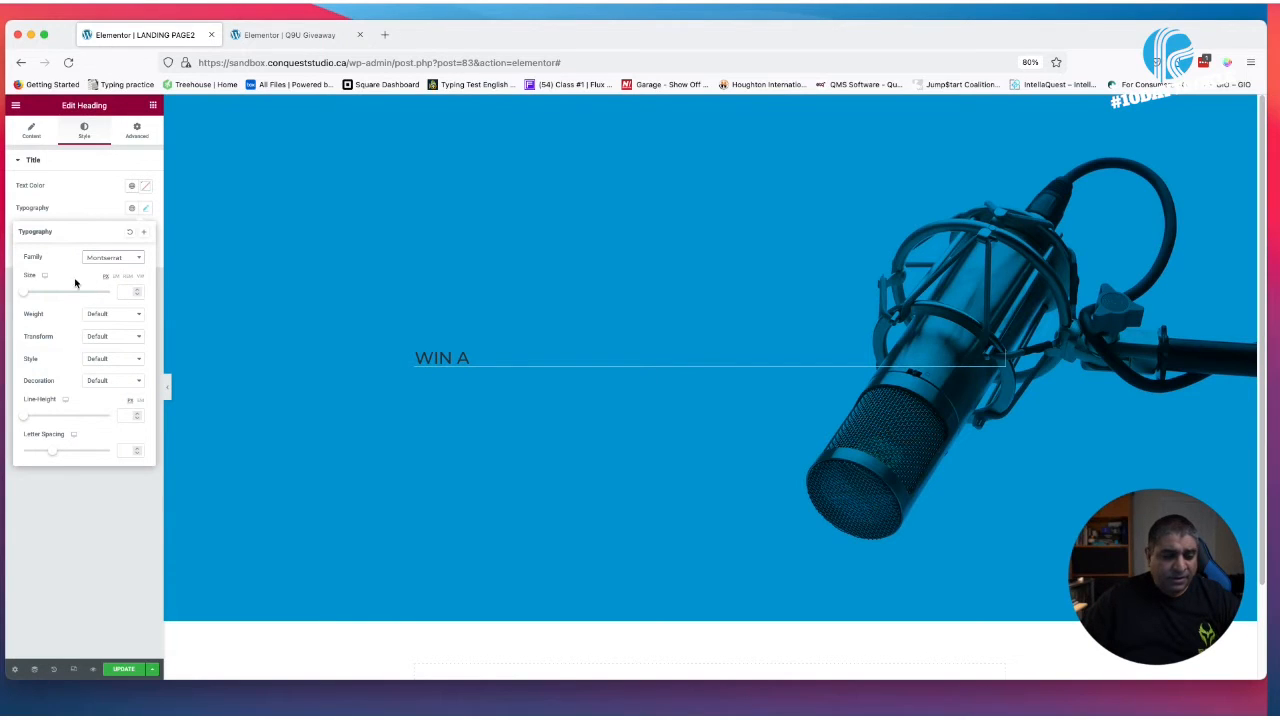
pyautogui.click(125, 290)
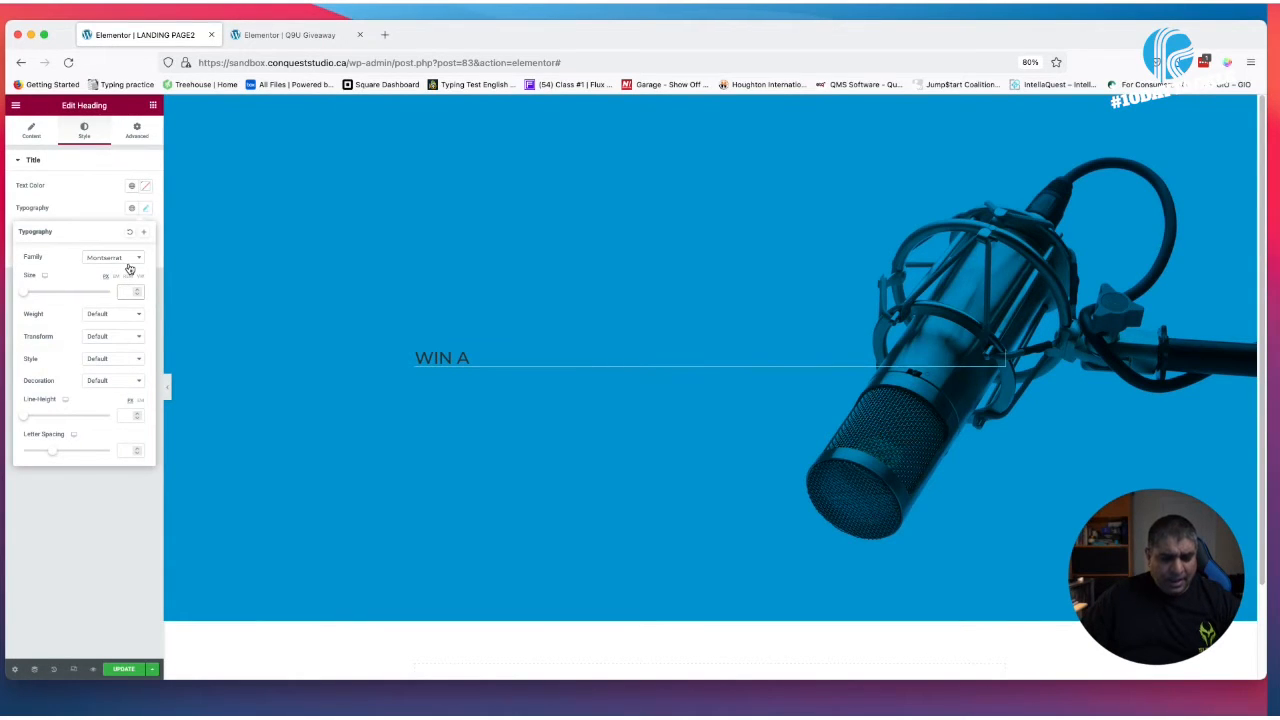
pyautogui.write('100')
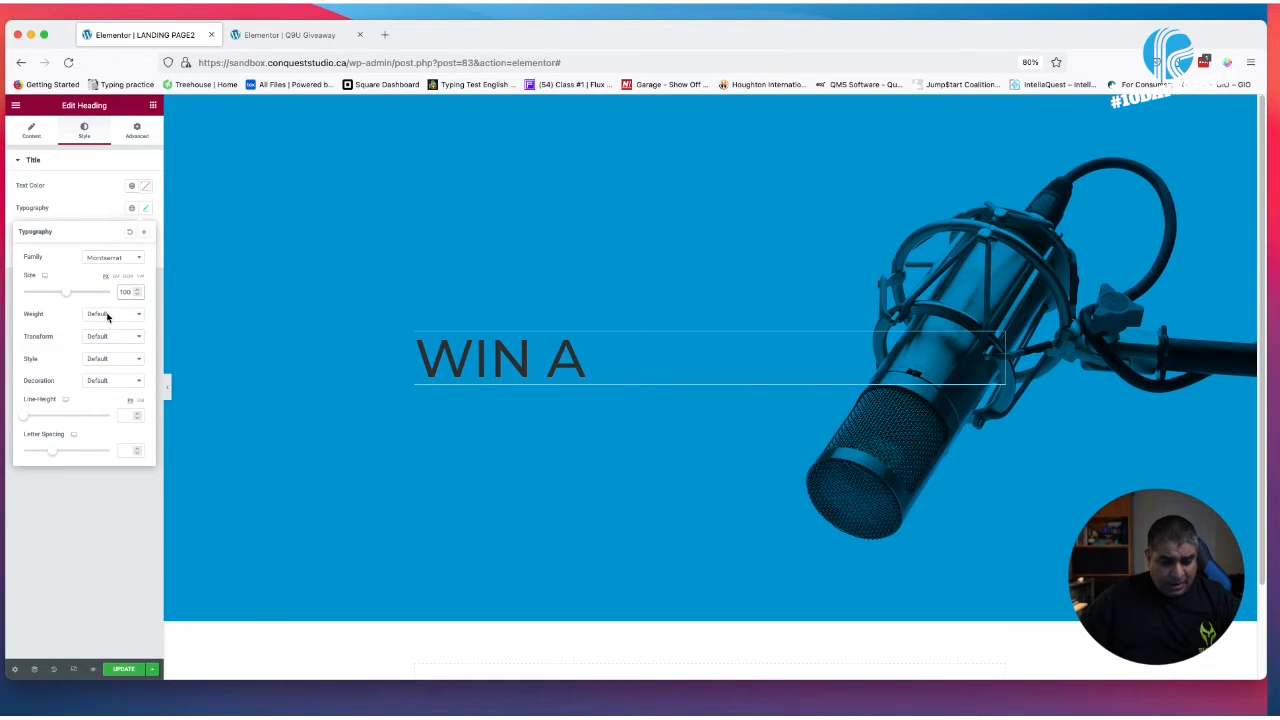
pyautogui.click(107, 317)
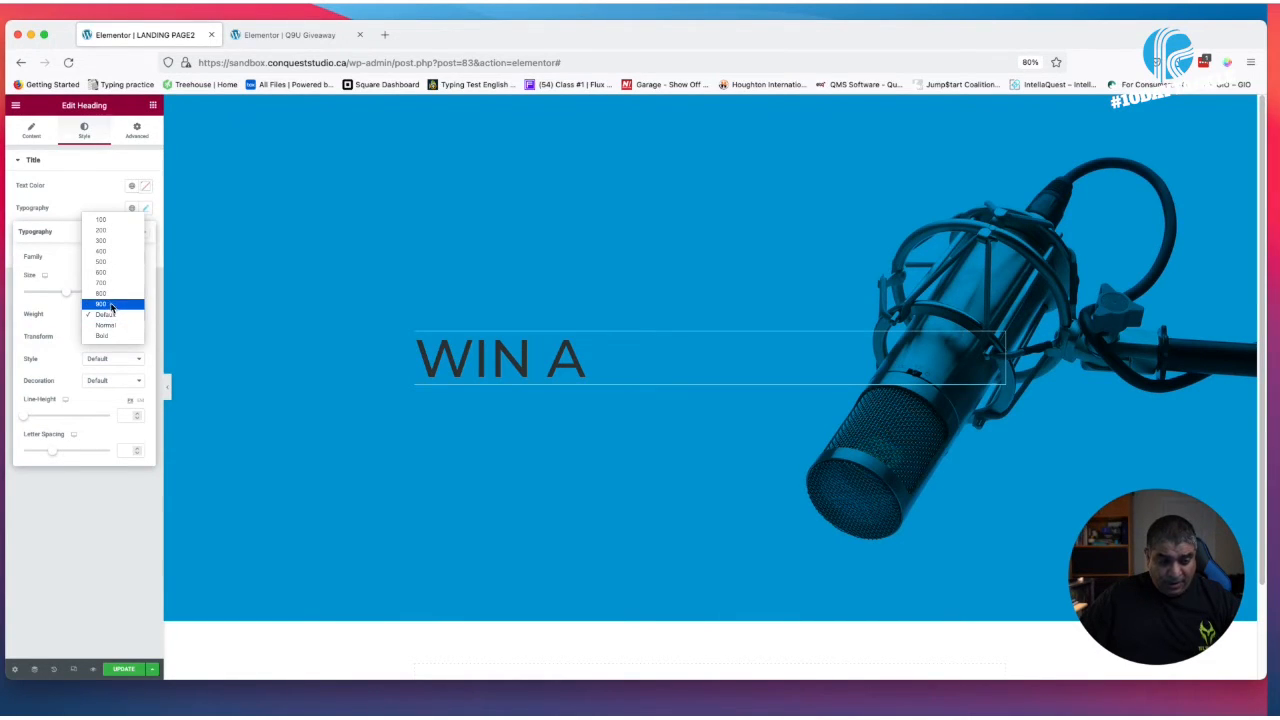
pyautogui.click(111, 305)
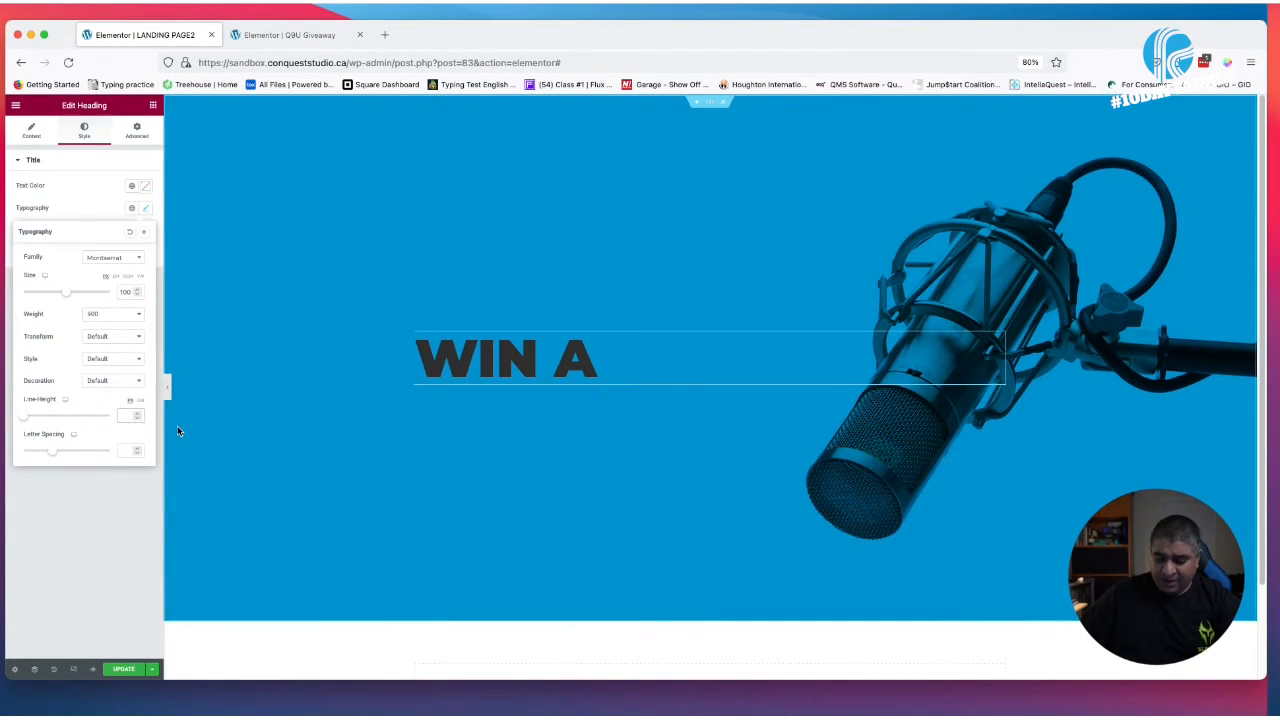
# Set the heading's line height to .8 EM and its text colour to the global Primary colour
pyautogui.write('.8')
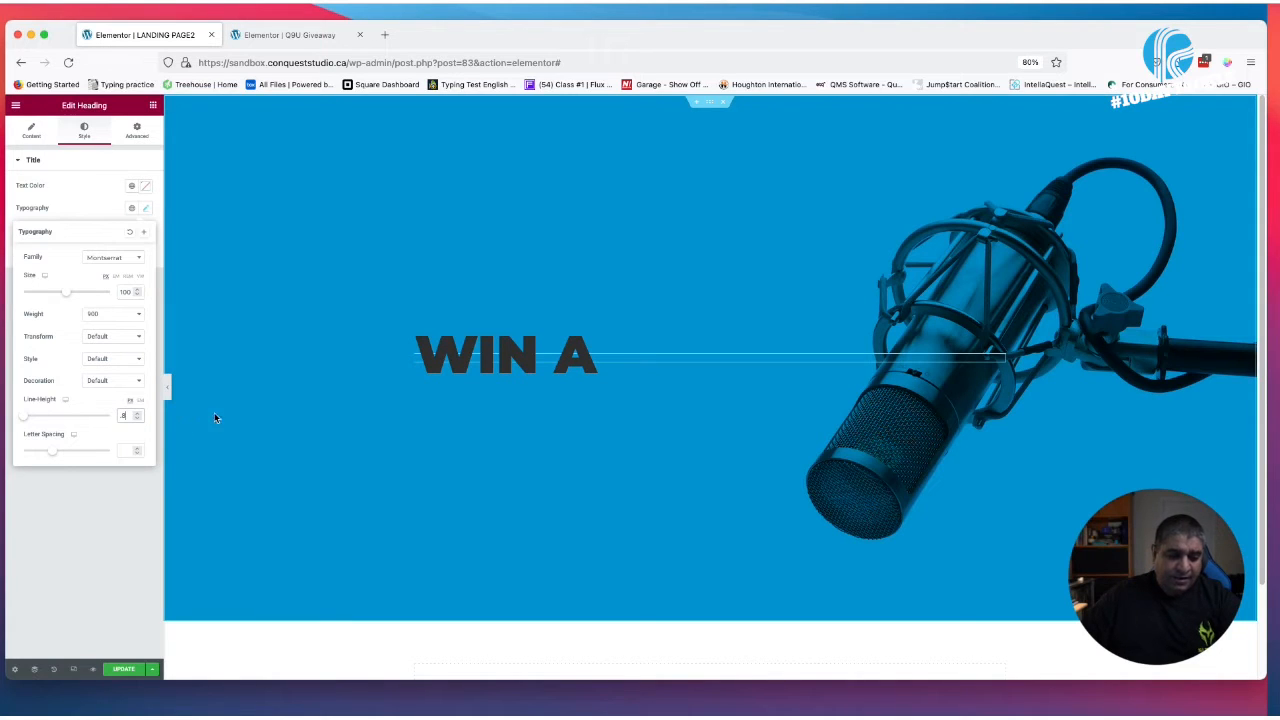
pyautogui.click(141, 401)
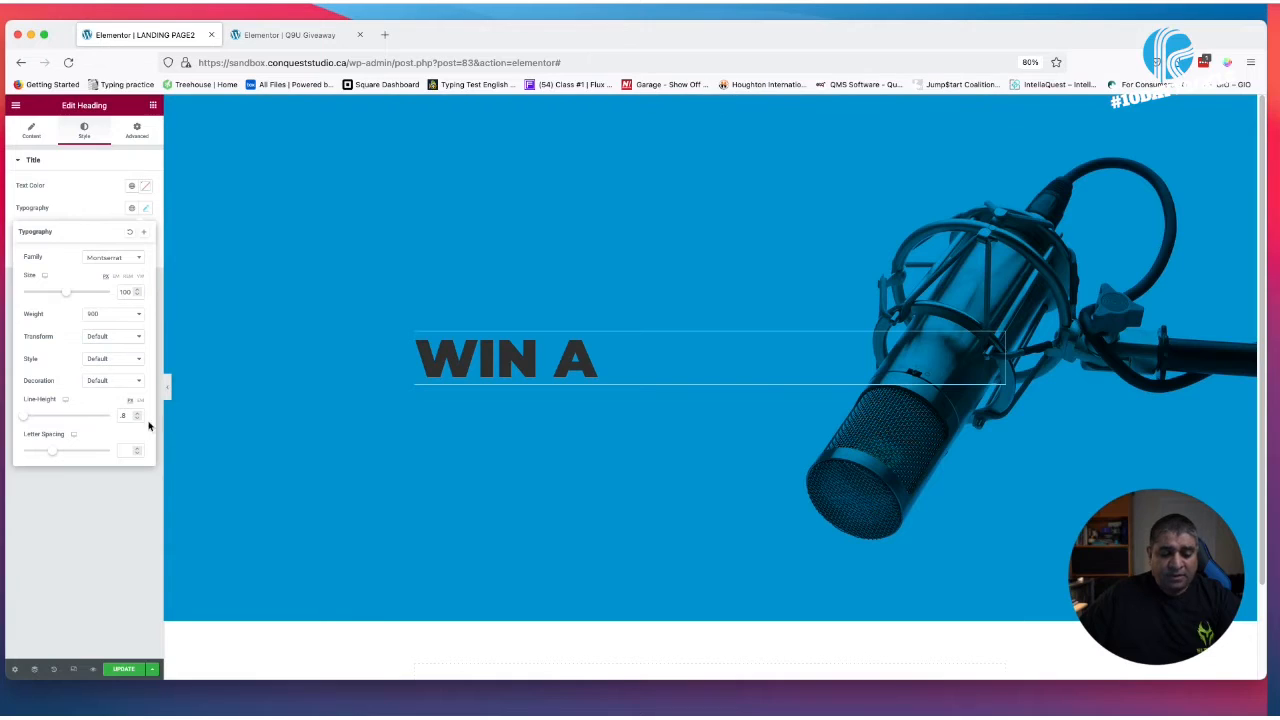
pyautogui.moveTo(120, 416); pyautogui.dragTo(206, 431)
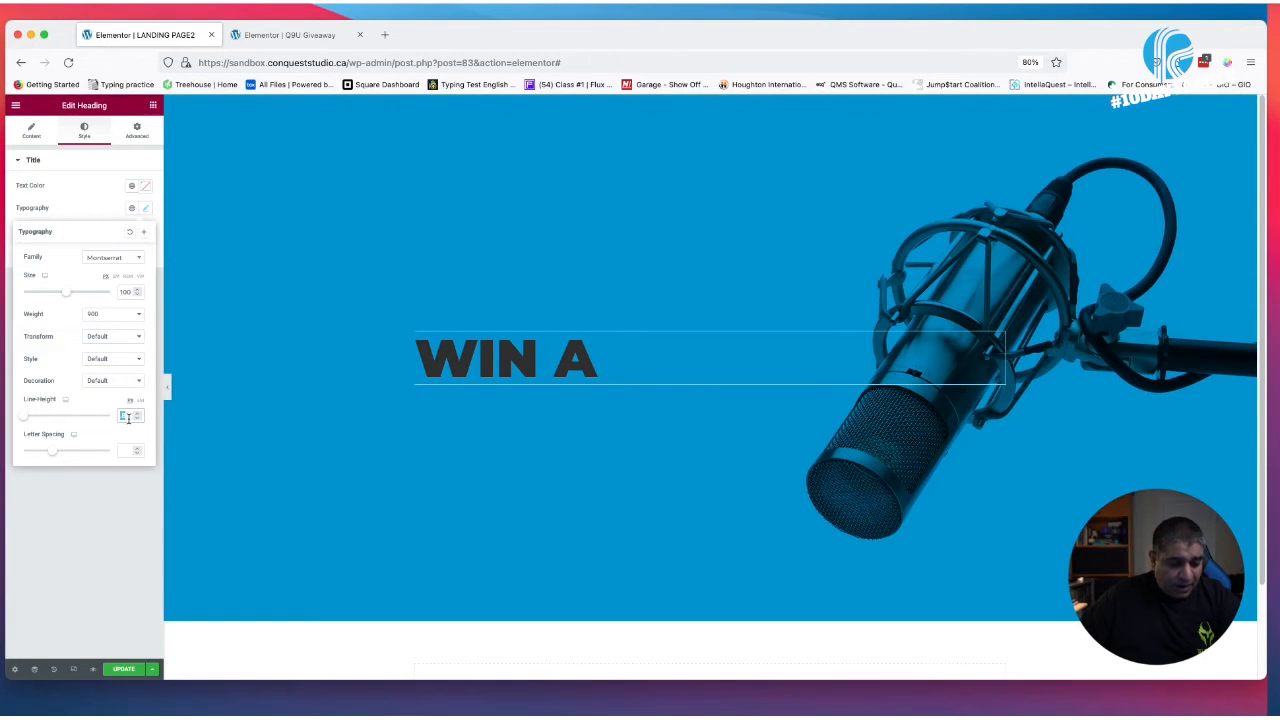
pyautogui.moveTo(125, 415); pyautogui.dragTo(110, 417)
pyautogui.write('.8')
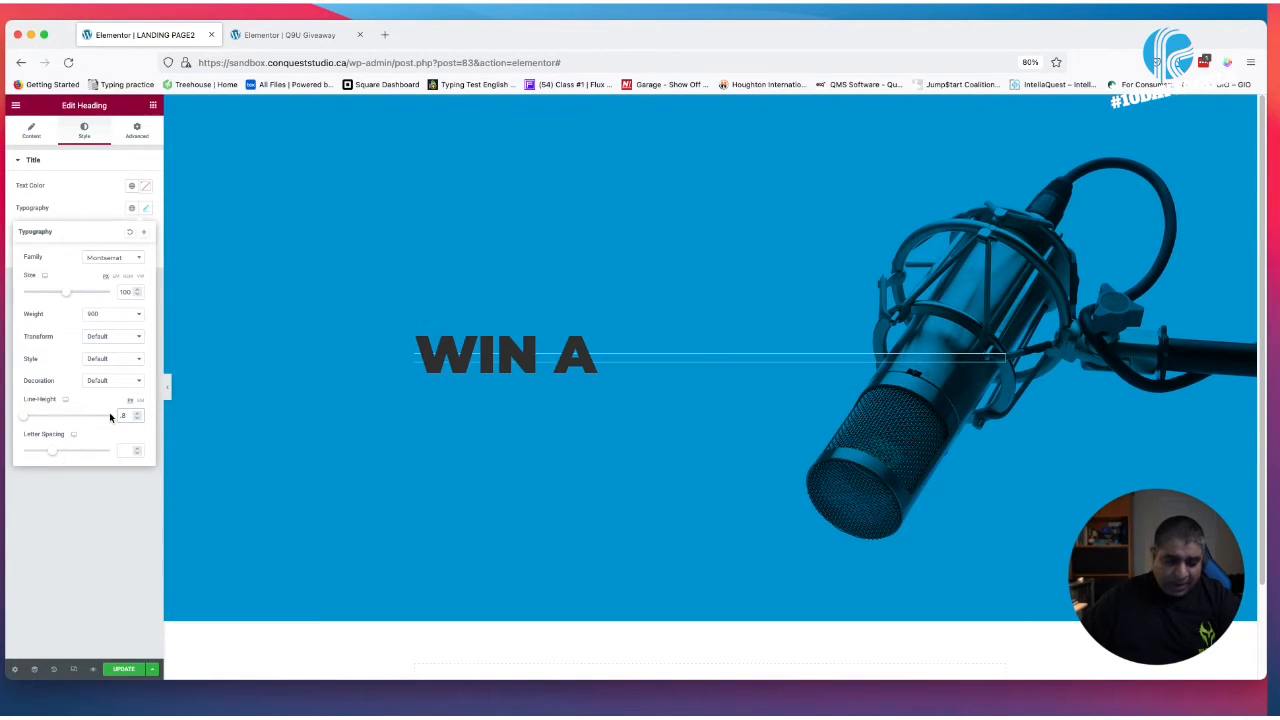
pyautogui.click(141, 401)
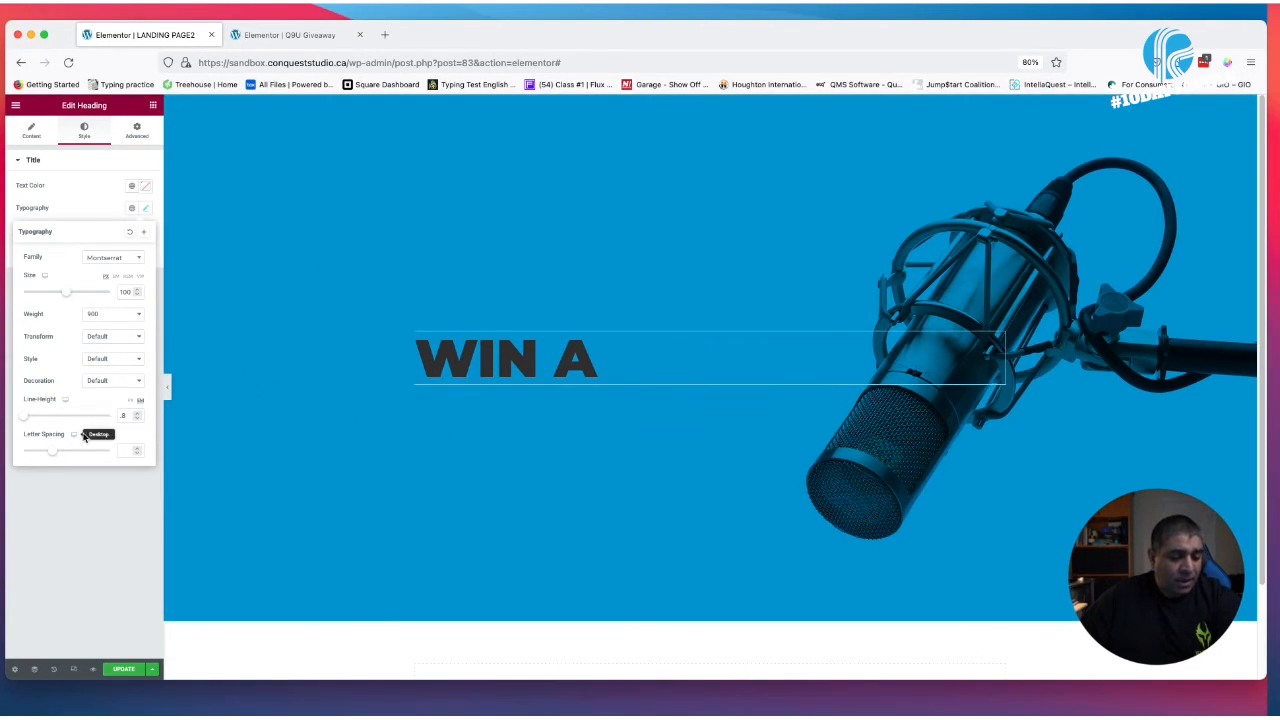
pyautogui.click(98, 140)
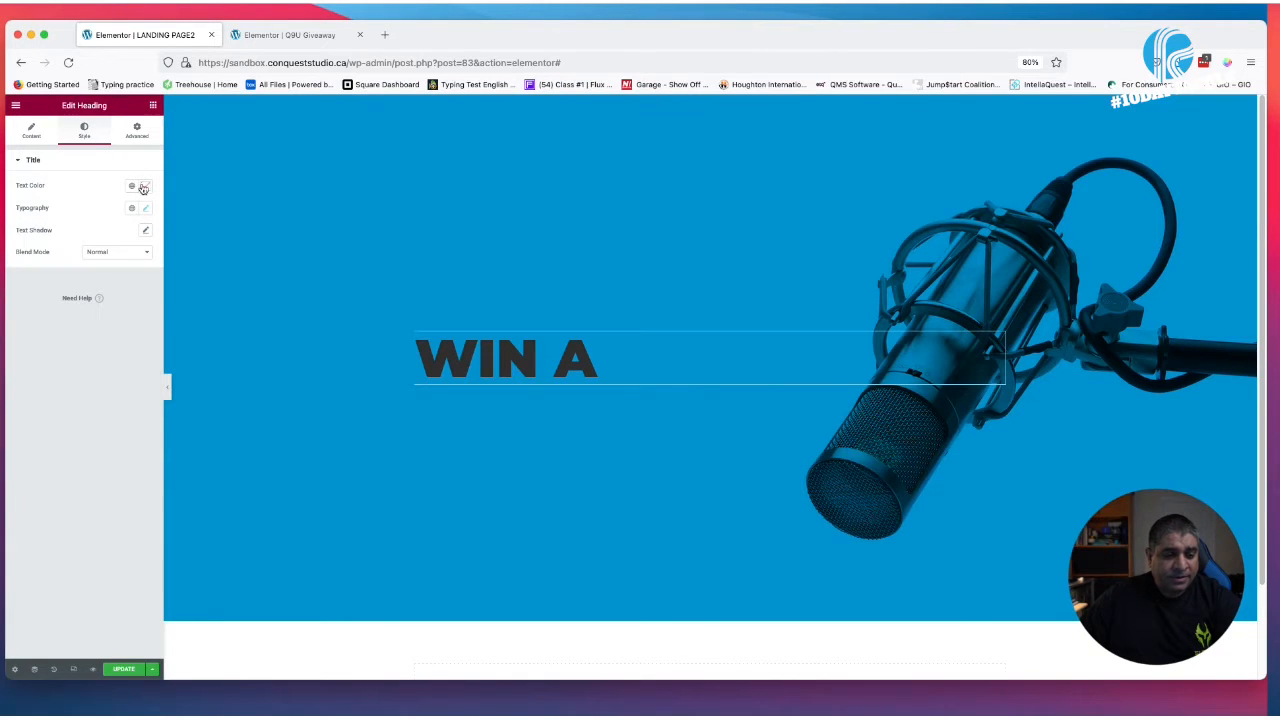
pyautogui.click(131, 185)
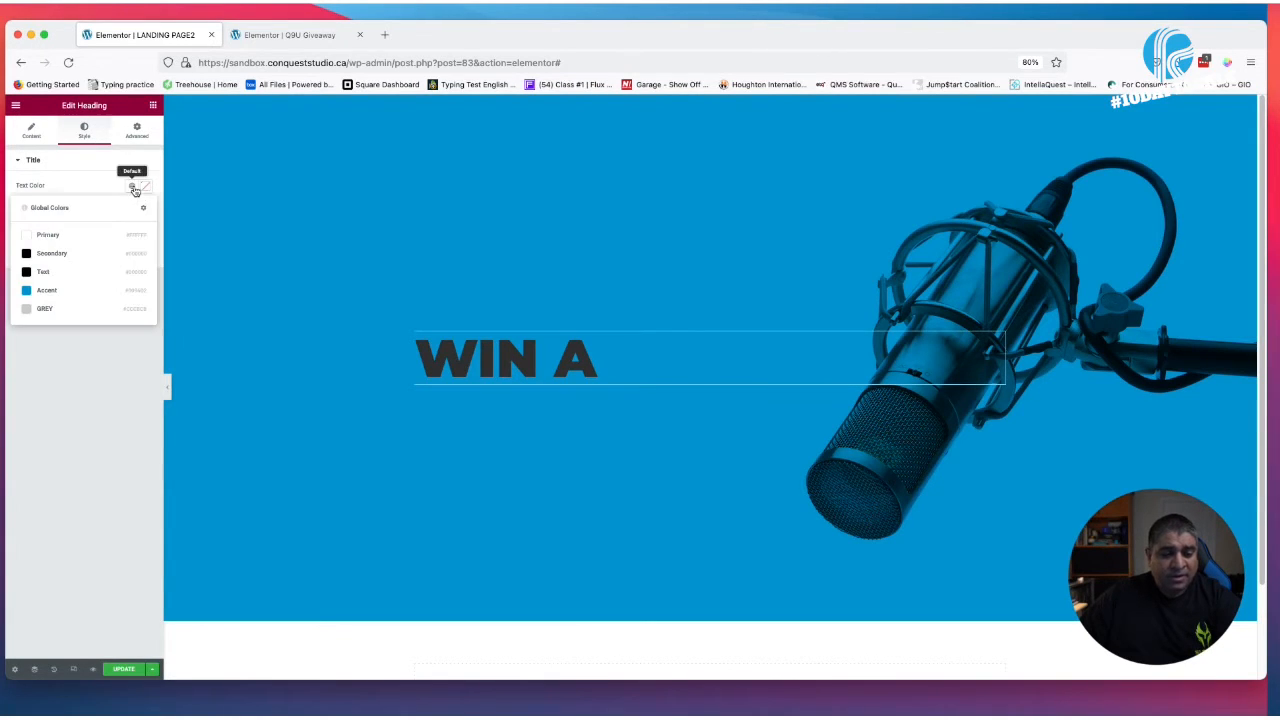
pyautogui.click(83, 236)
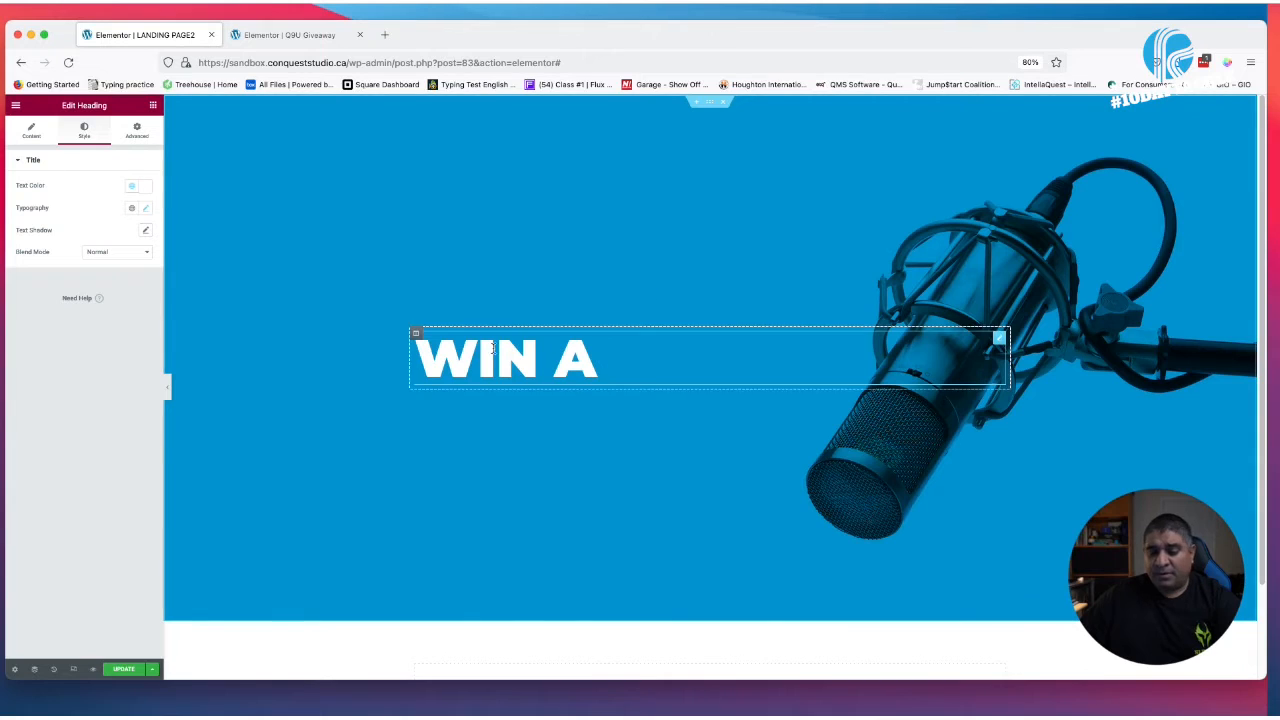
# Give the WIN A heading a text shadow with a blur of 22 and a vertical offset of -10
pyautogui.click(145, 230)
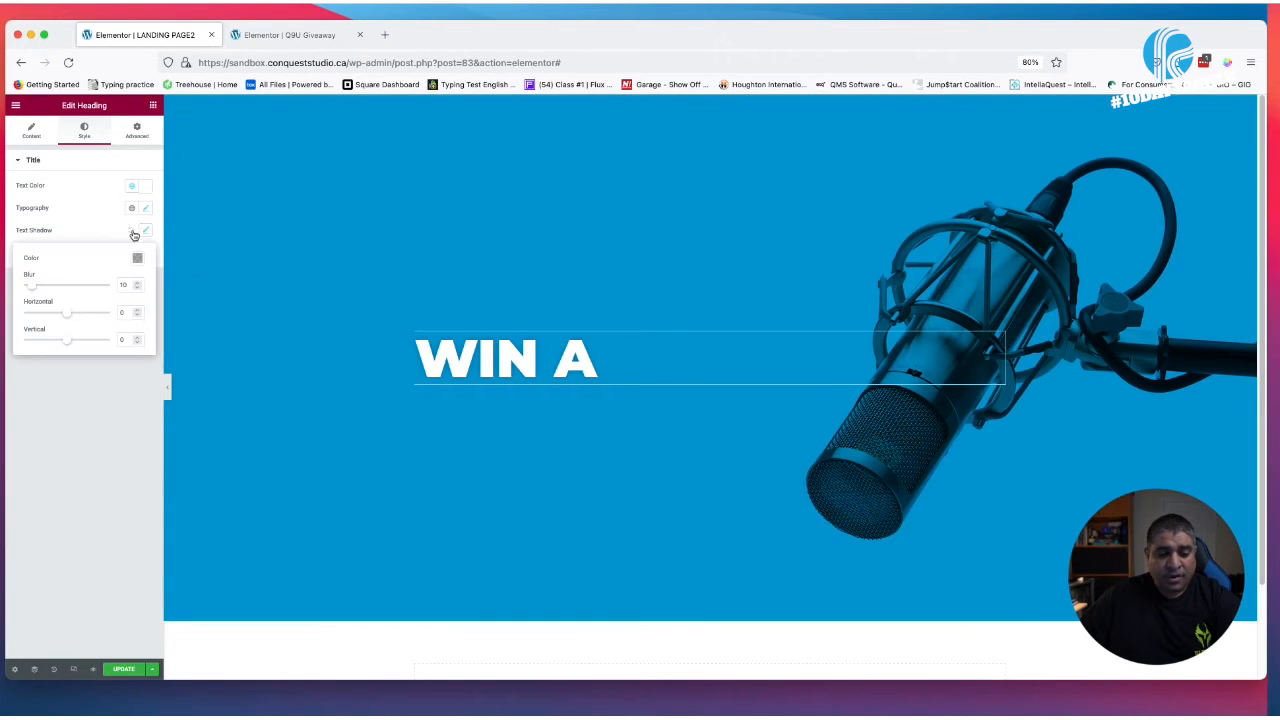
pyautogui.click(128, 283)
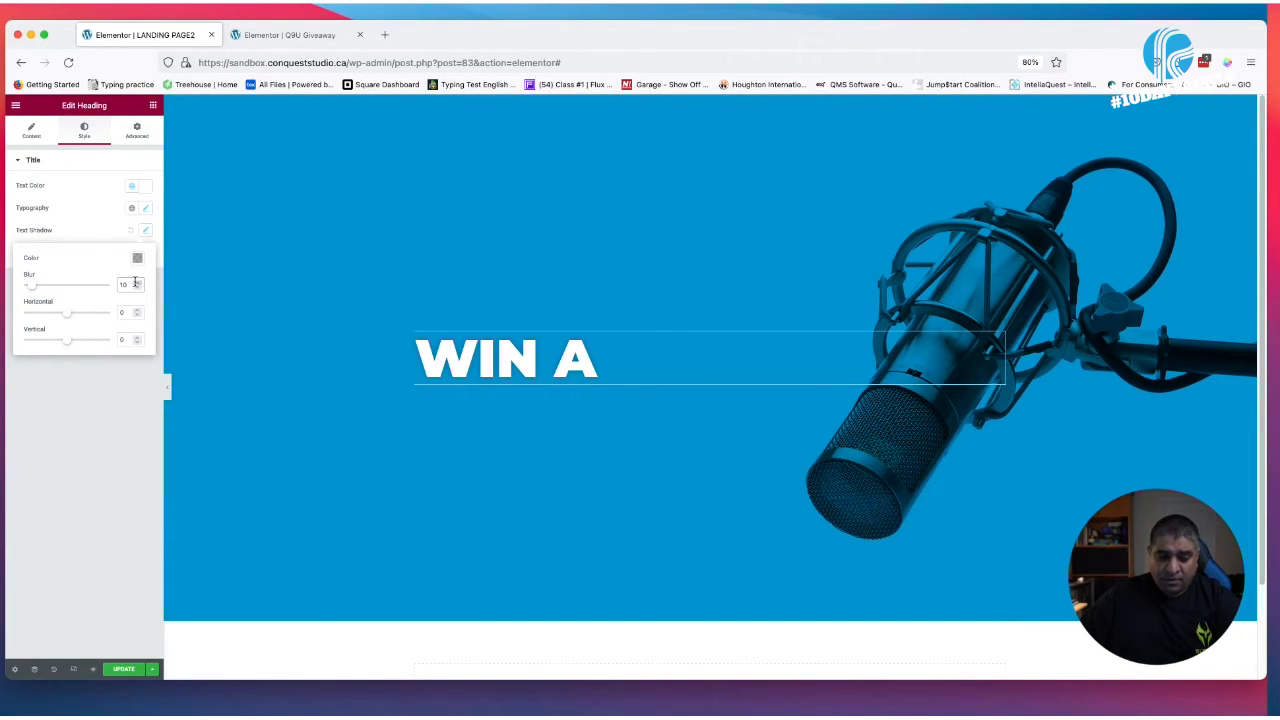
pyautogui.click(137, 258)
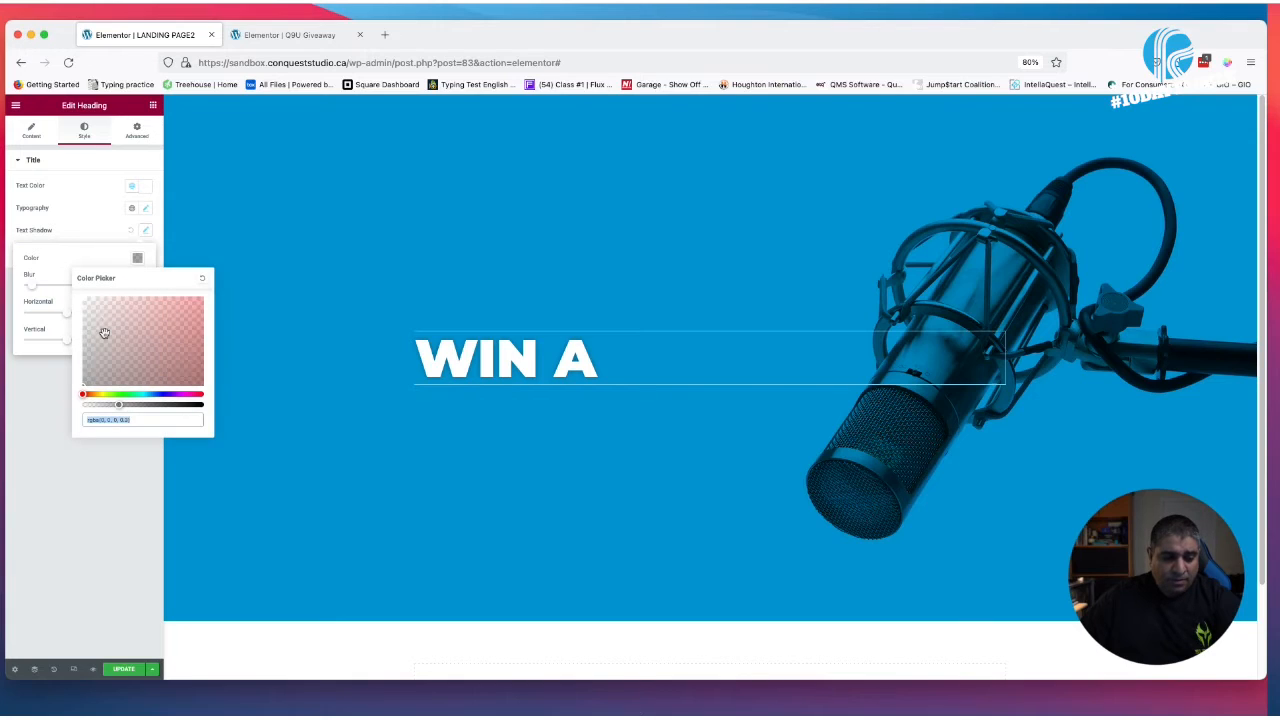
pyautogui.click(110, 254)
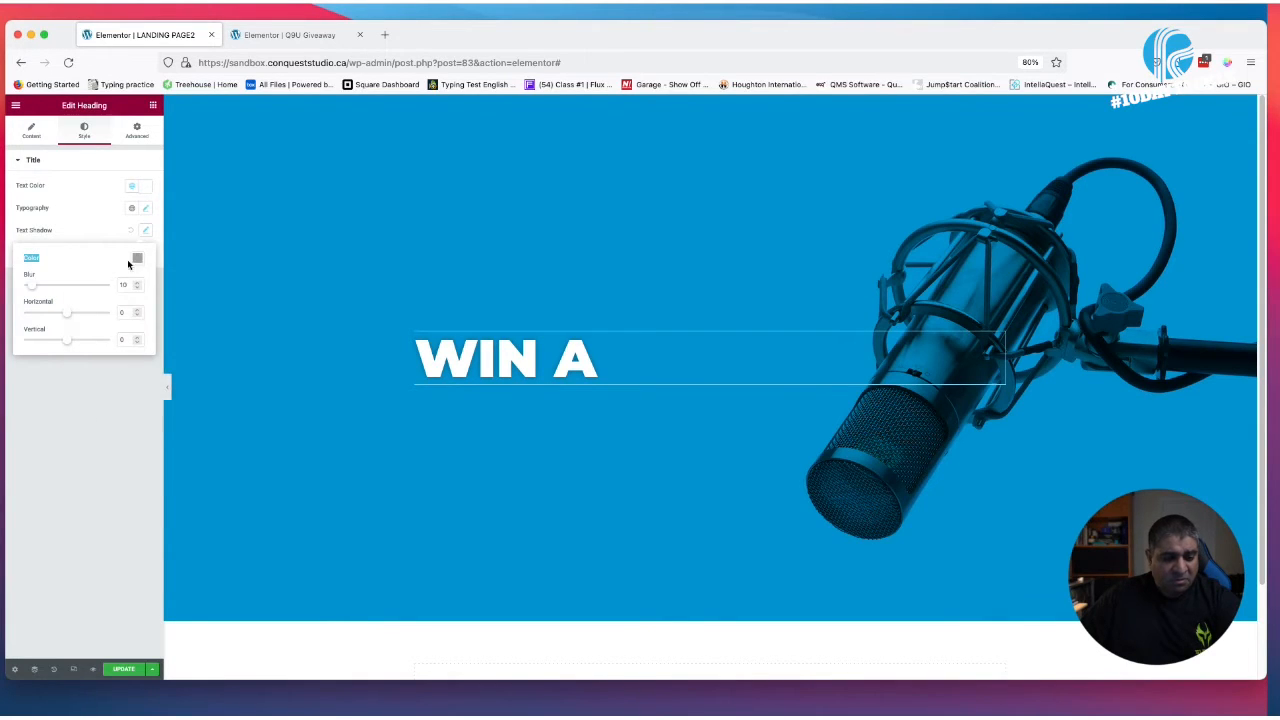
pyautogui.click(137, 258)
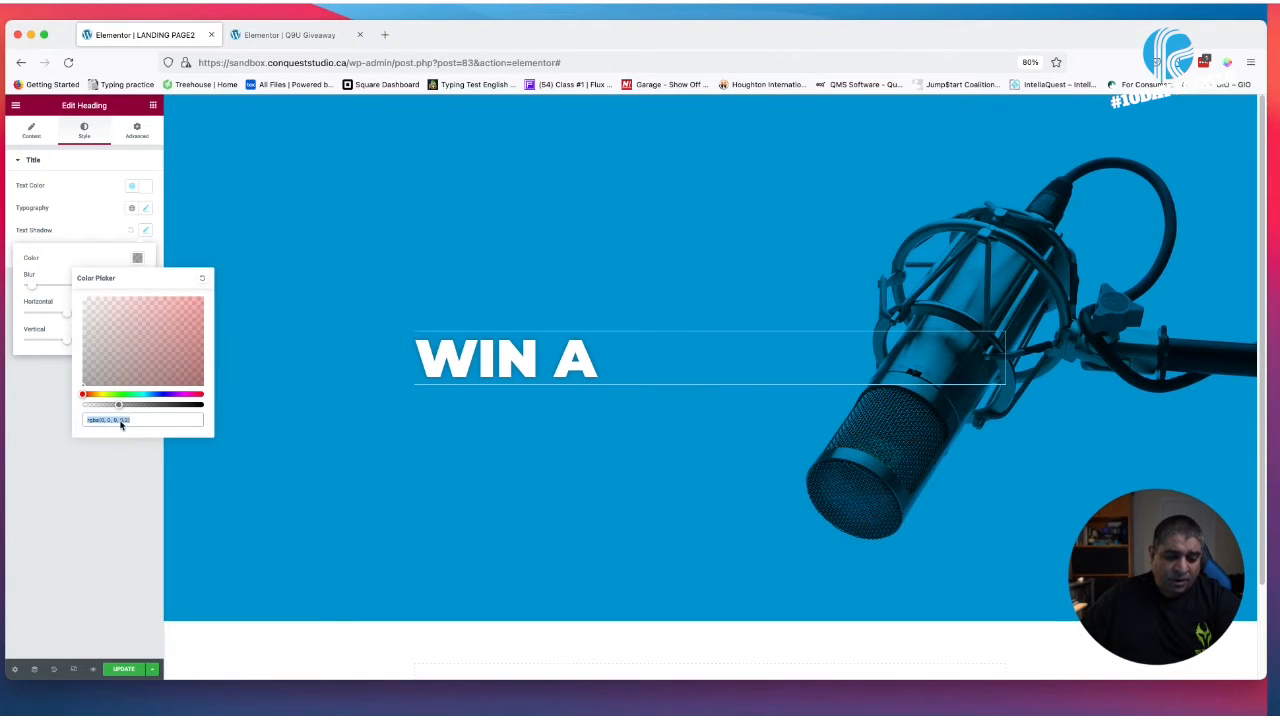
pyautogui.click(145, 268)
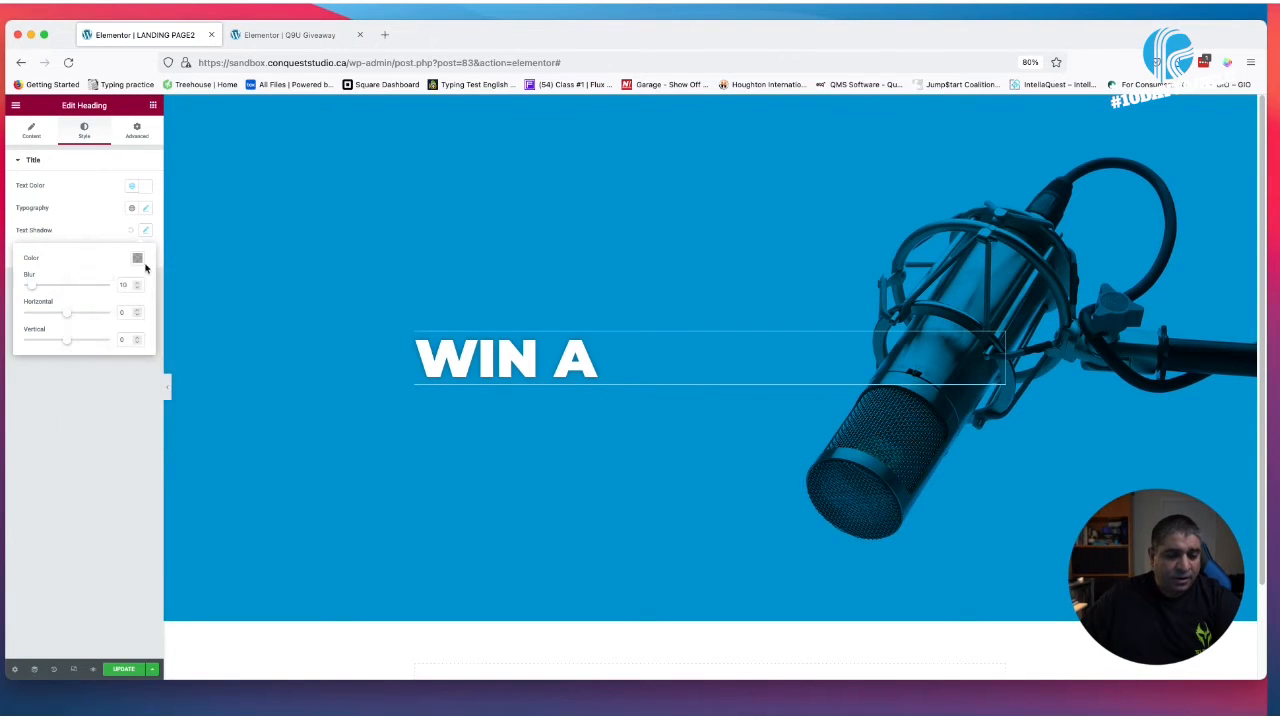
pyautogui.moveTo(128, 287); pyautogui.dragTo(114, 281)
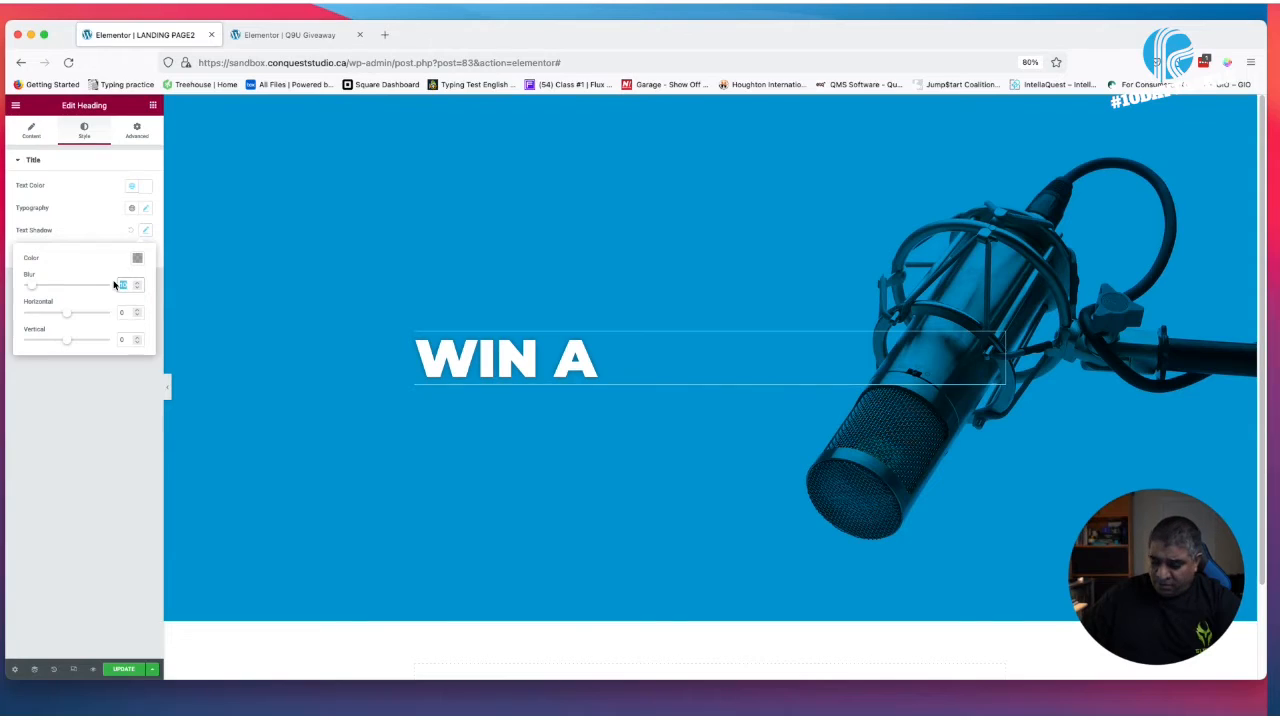
pyautogui.write('20')
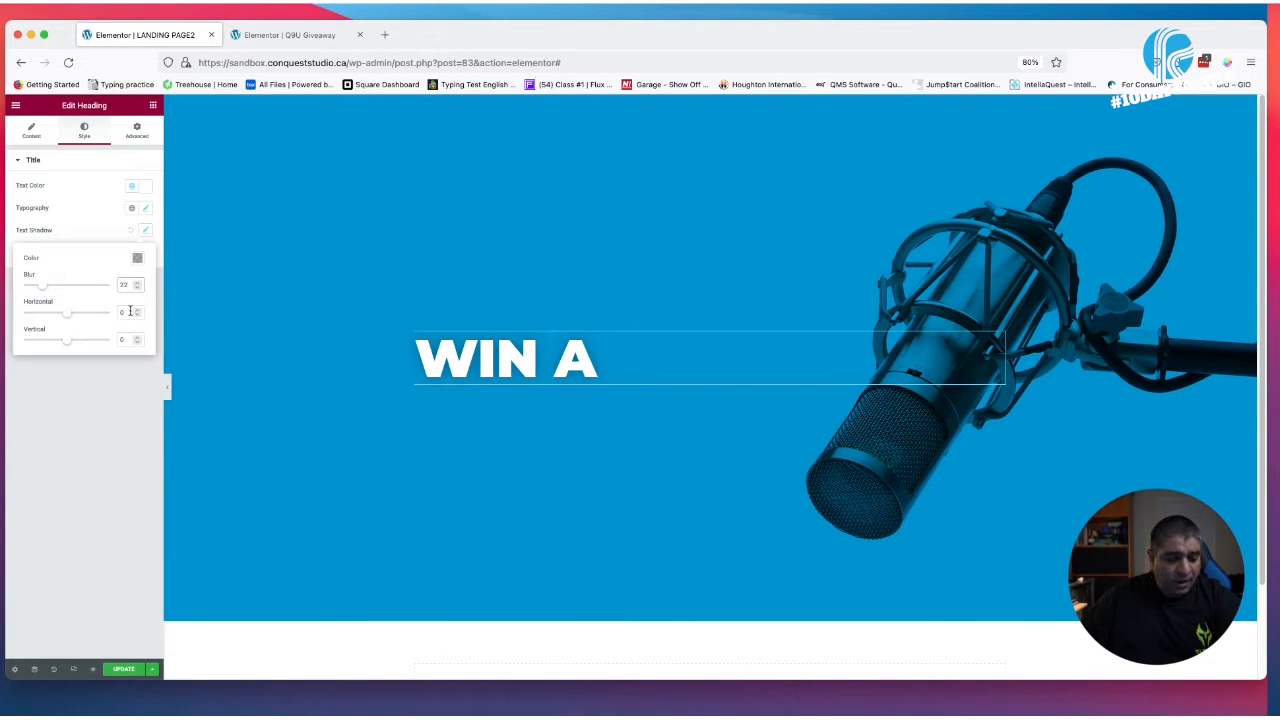
pyautogui.moveTo(123, 343); pyautogui.dragTo(106, 336)
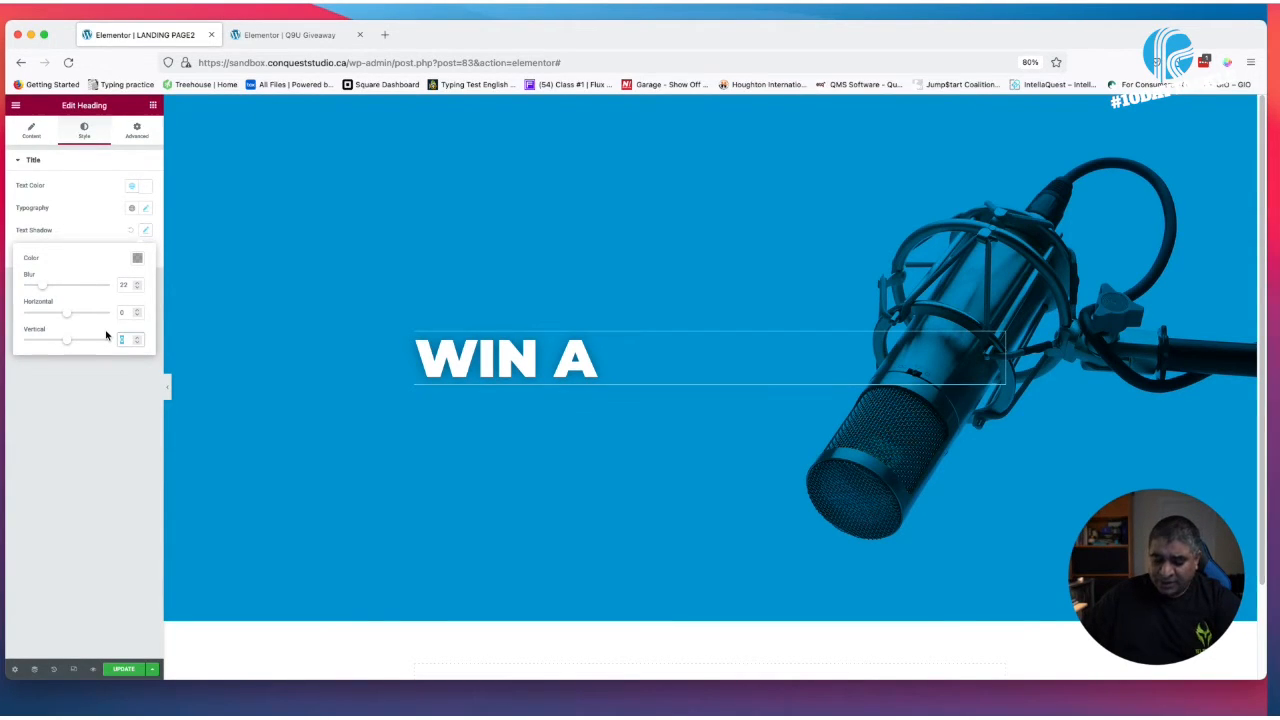
pyautogui.write('-10')
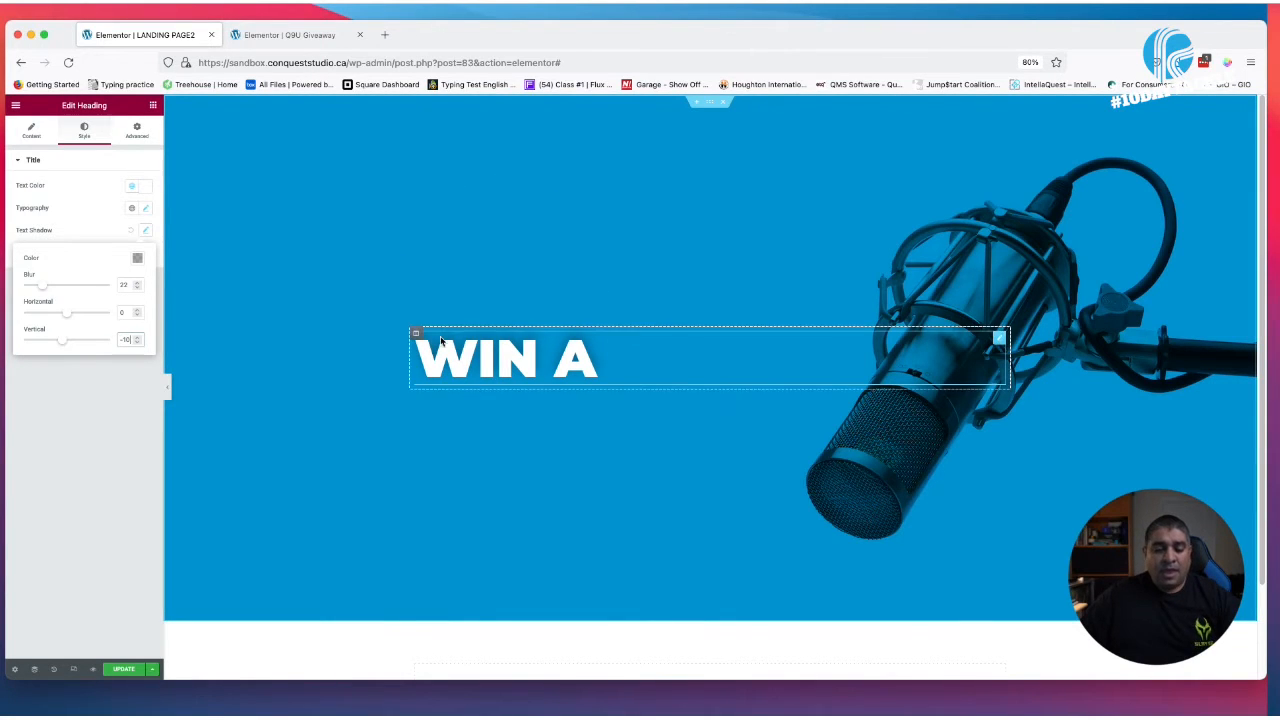
# Unlink the WIN A heading's margin values and set its bottom margin to -30 px
pyautogui.click(136, 131)
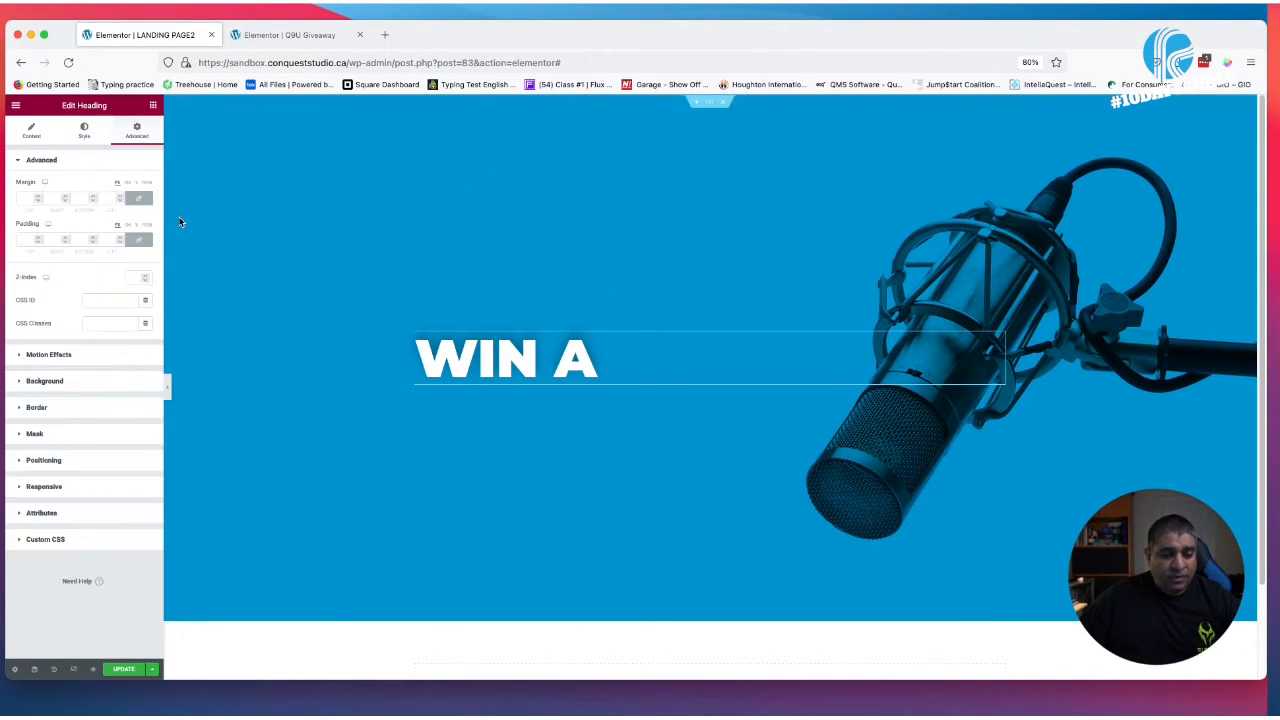
pyautogui.click(139, 197)
pyautogui.click(81, 199)
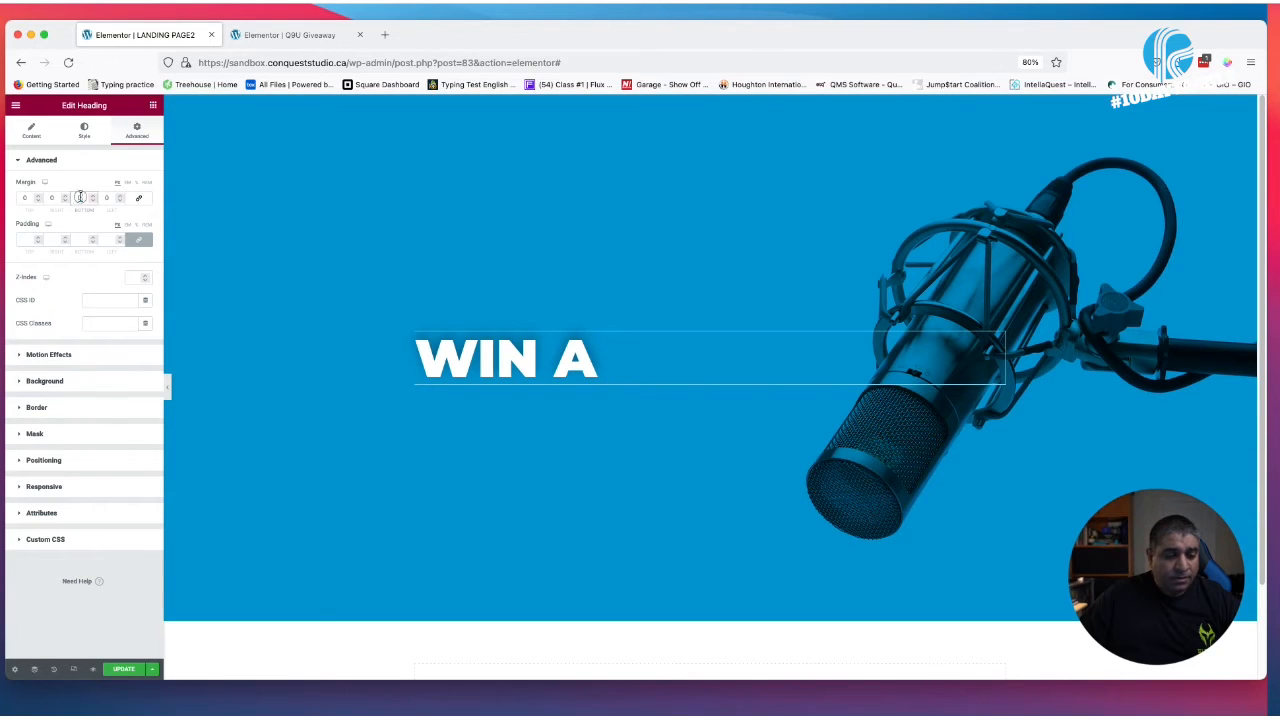
pyautogui.write('30')
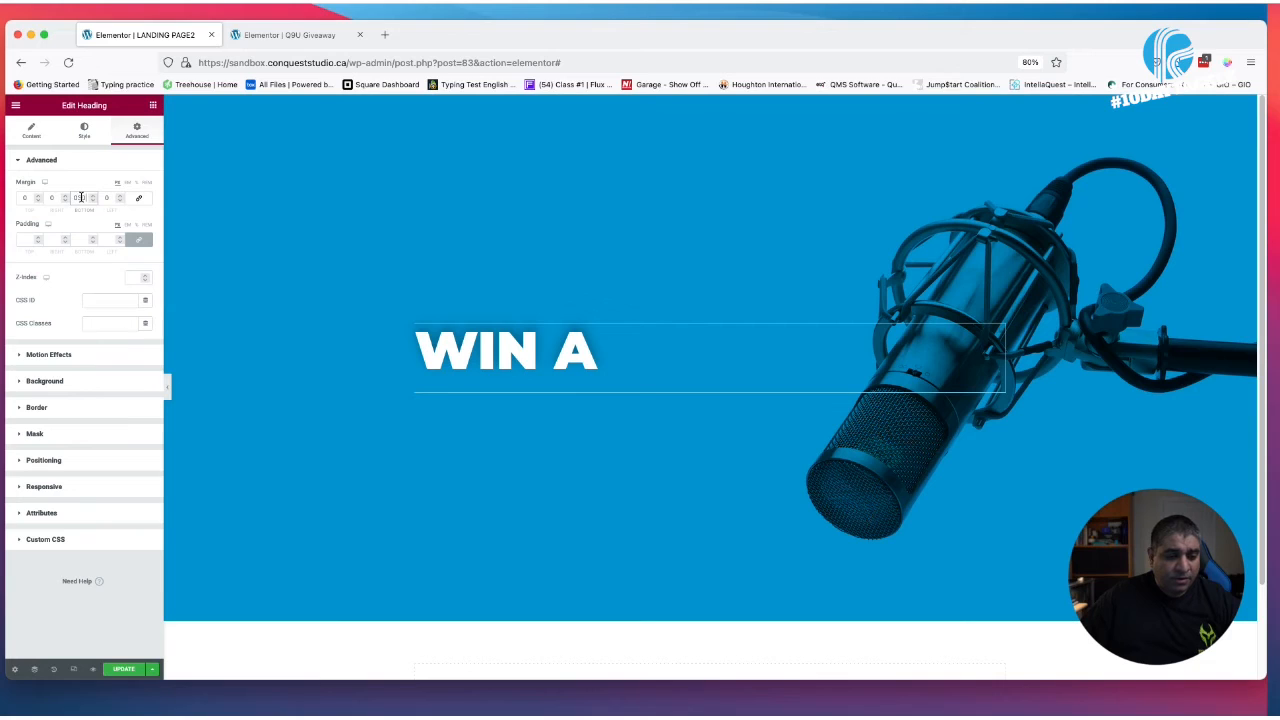
pyautogui.moveTo(86, 200); pyautogui.dragTo(64, 192)
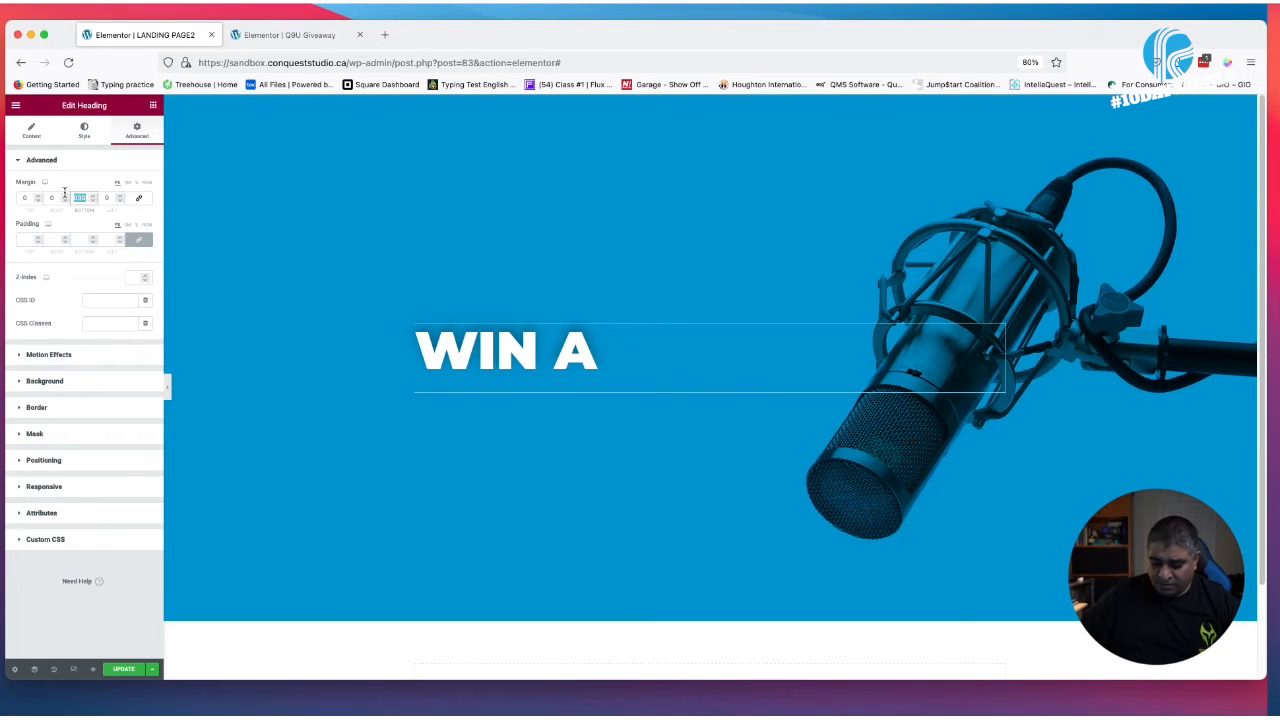
pyautogui.write('0')
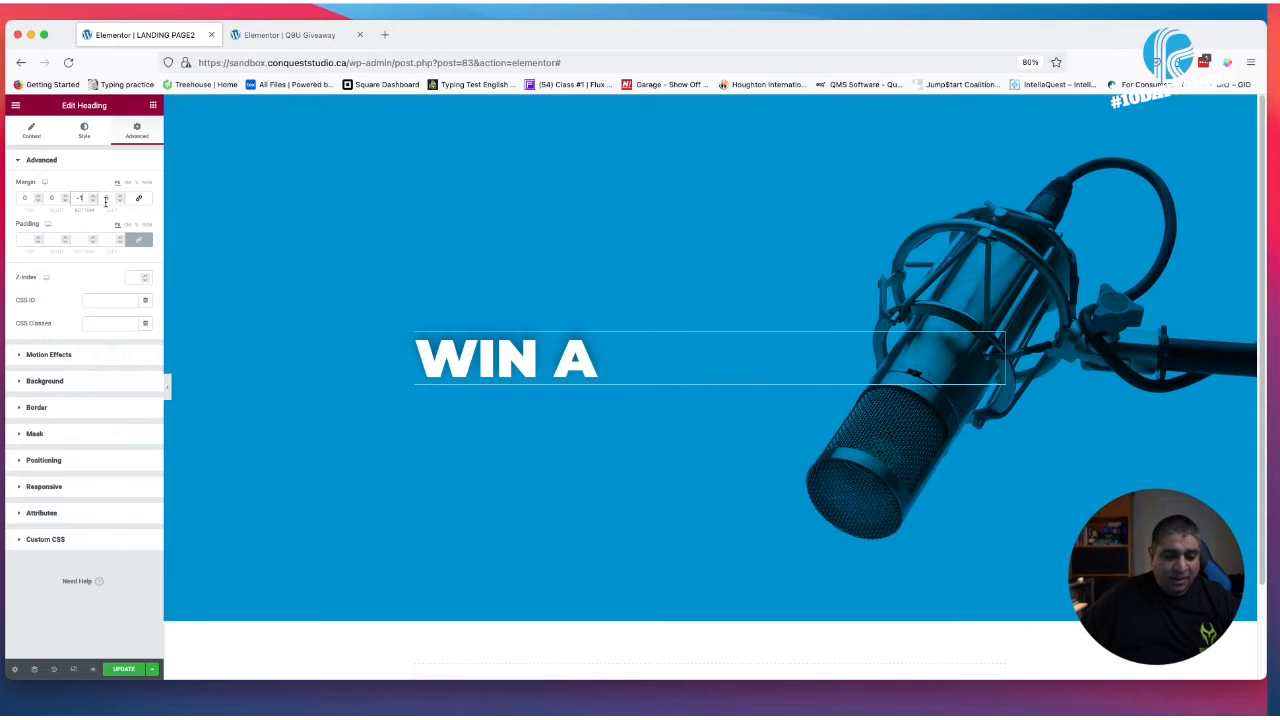
pyautogui.press('Up')
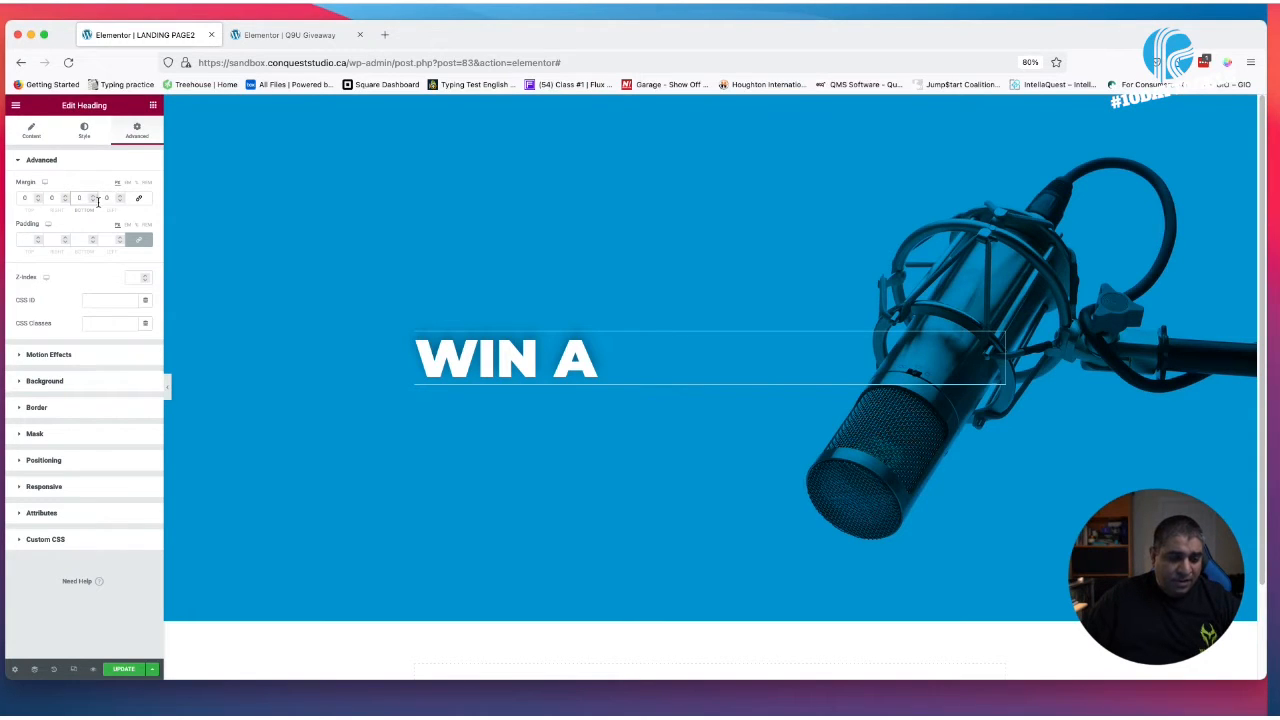
pyautogui.click(93, 202)
pyautogui.click(93, 202)
pyautogui.click(93, 202)
pyautogui.click(93, 202)
pyautogui.click(93, 202)
pyautogui.click(93, 202)
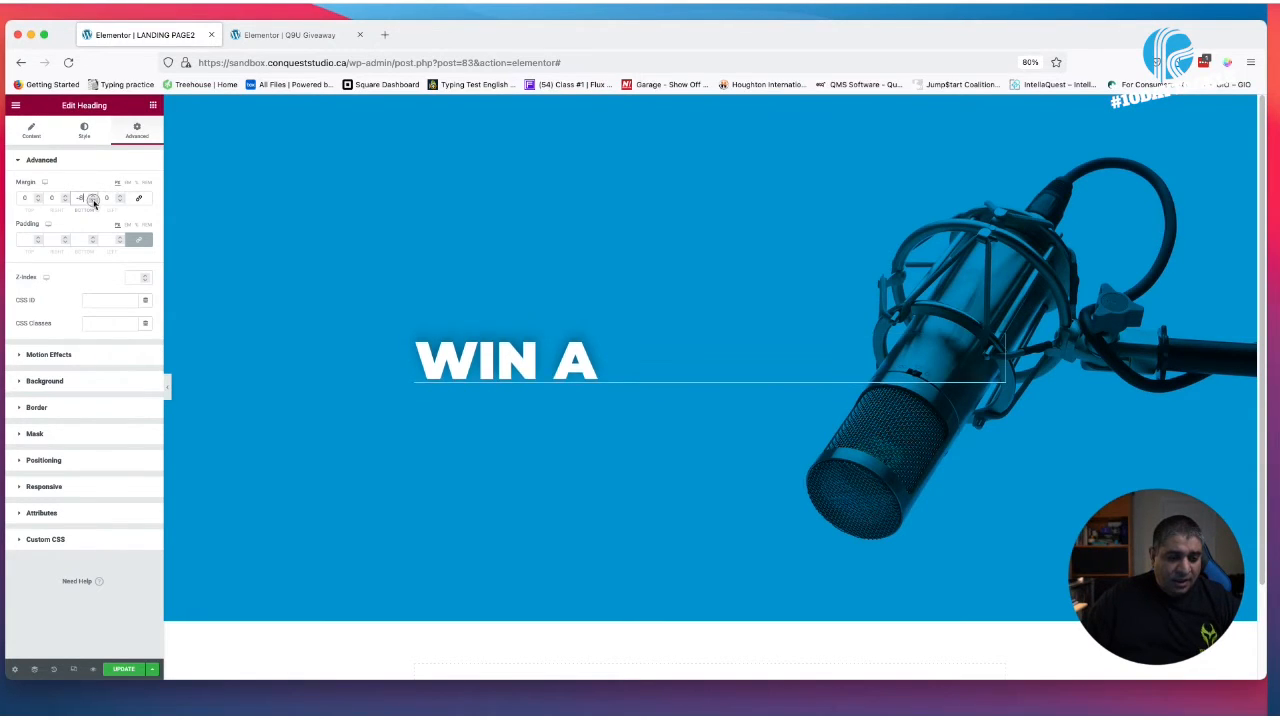
pyautogui.click(93, 202)
pyautogui.click(93, 202)
pyautogui.click(93, 202)
pyautogui.click(93, 202)
pyautogui.click(93, 202)
pyautogui.click(93, 202)
pyautogui.click(93, 202)
pyautogui.click(93, 202)
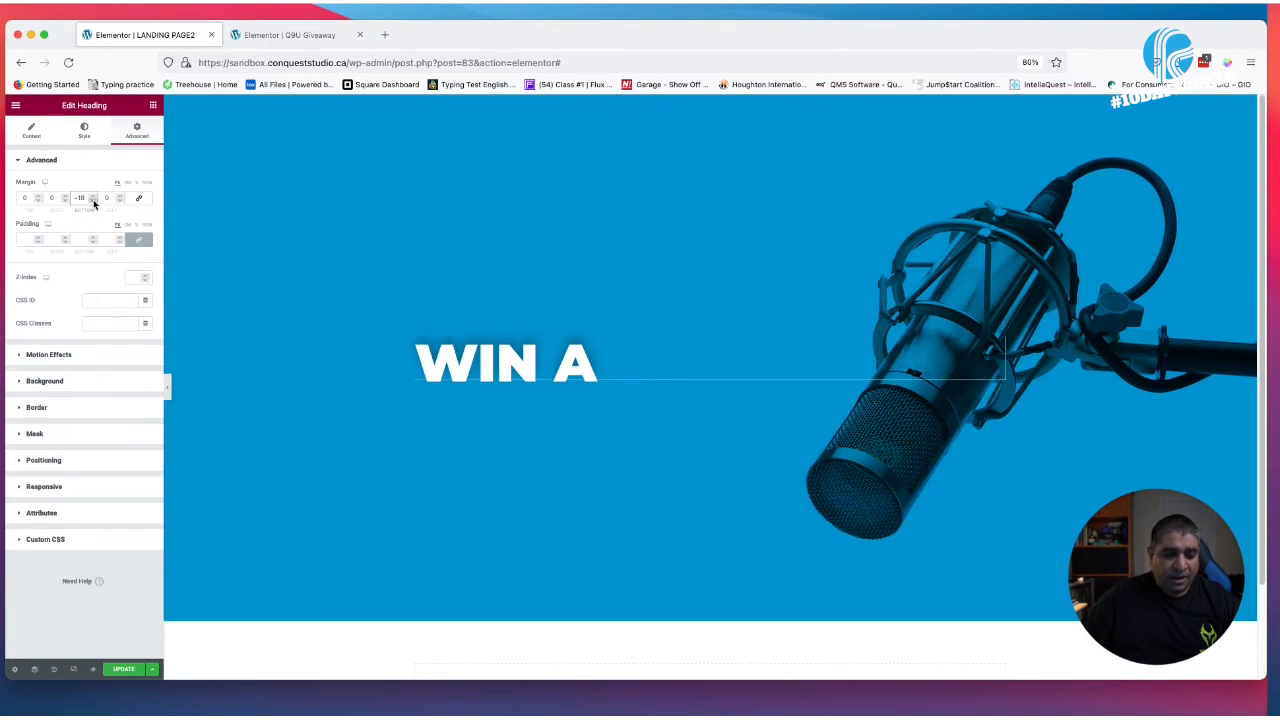
pyautogui.click(93, 202)
pyautogui.click(93, 202)
pyautogui.click(93, 202)
pyautogui.click(93, 202)
pyautogui.click(93, 202)
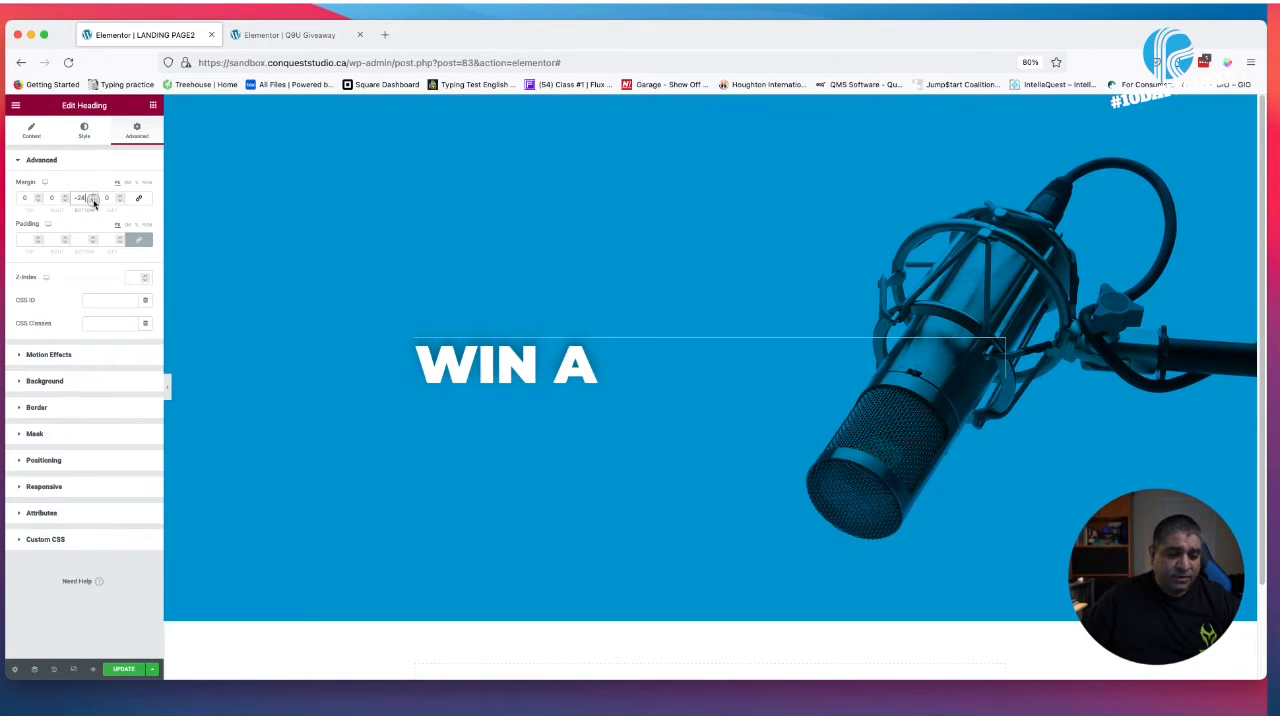
pyautogui.click(94, 203)
pyautogui.click(95, 204)
pyautogui.click(93, 202)
pyautogui.click(93, 202)
pyautogui.click(93, 202)
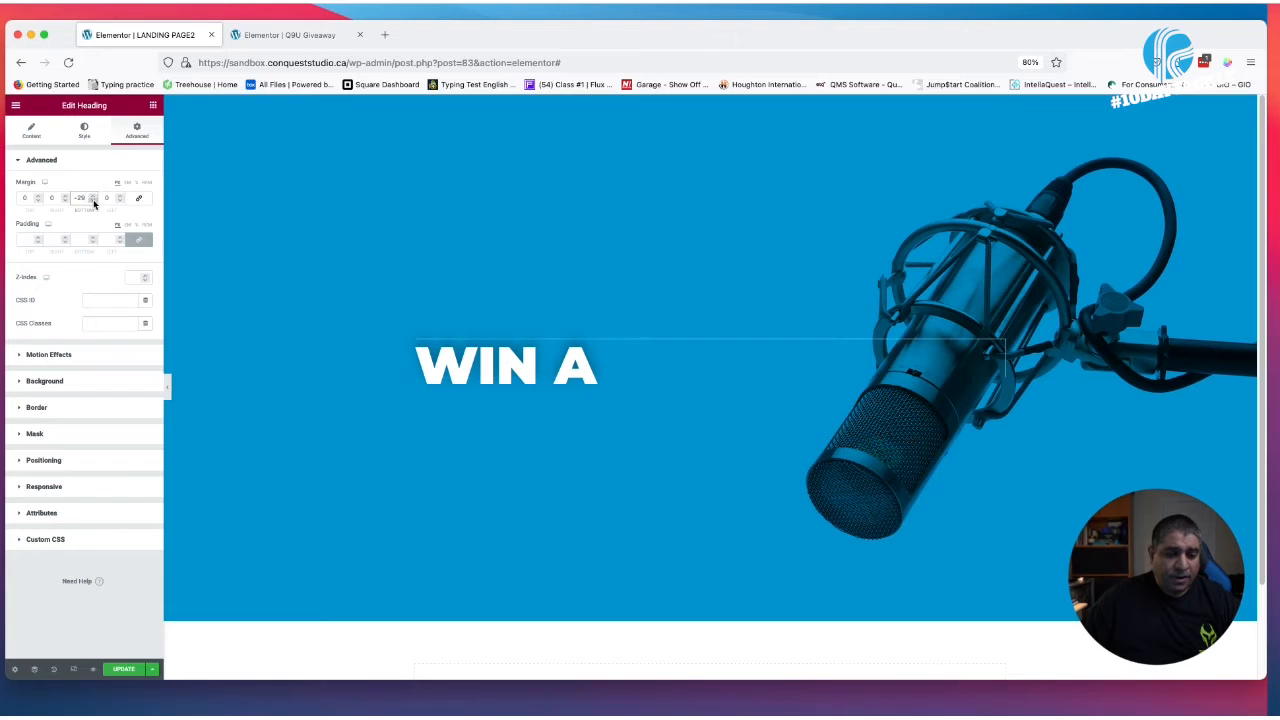
pyautogui.click(93, 202)
pyautogui.click(93, 202)
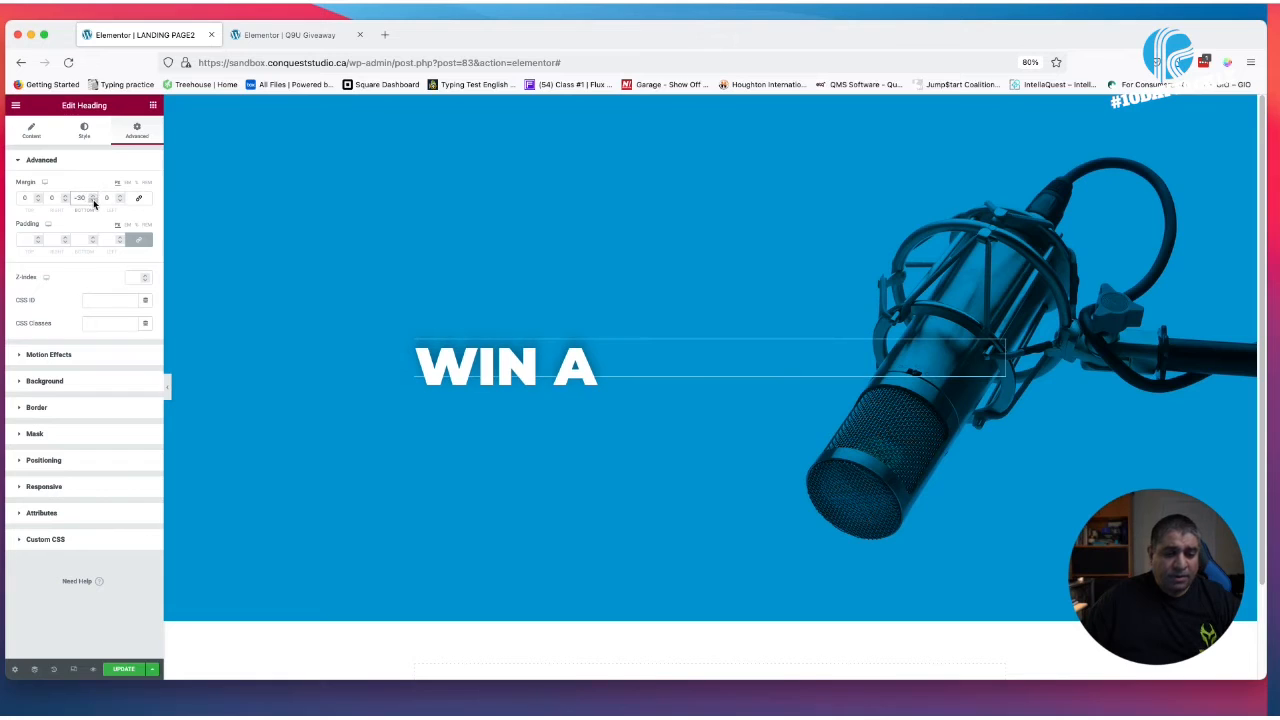
# Duplicate the WIN A heading and change the lower copy's title to "SAMSUNG"
pyautogui.rightClick(538, 362)
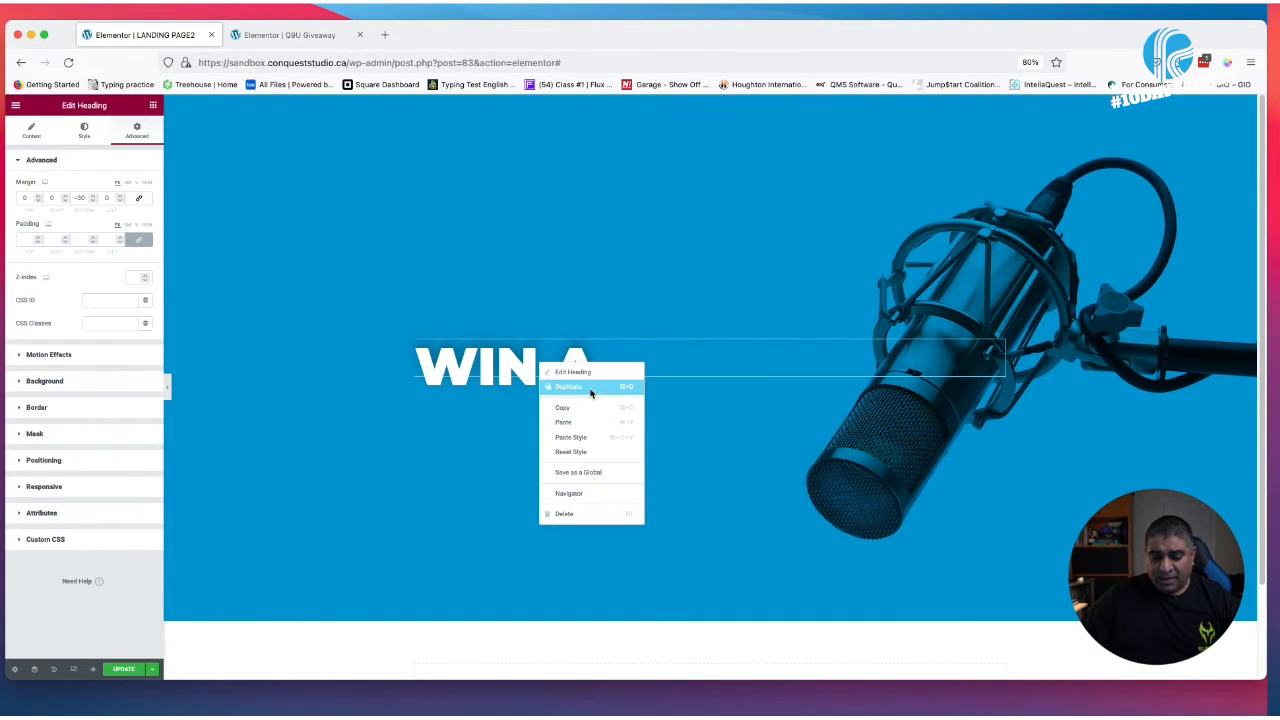
pyautogui.click(592, 394)
pyautogui.click(583, 388)
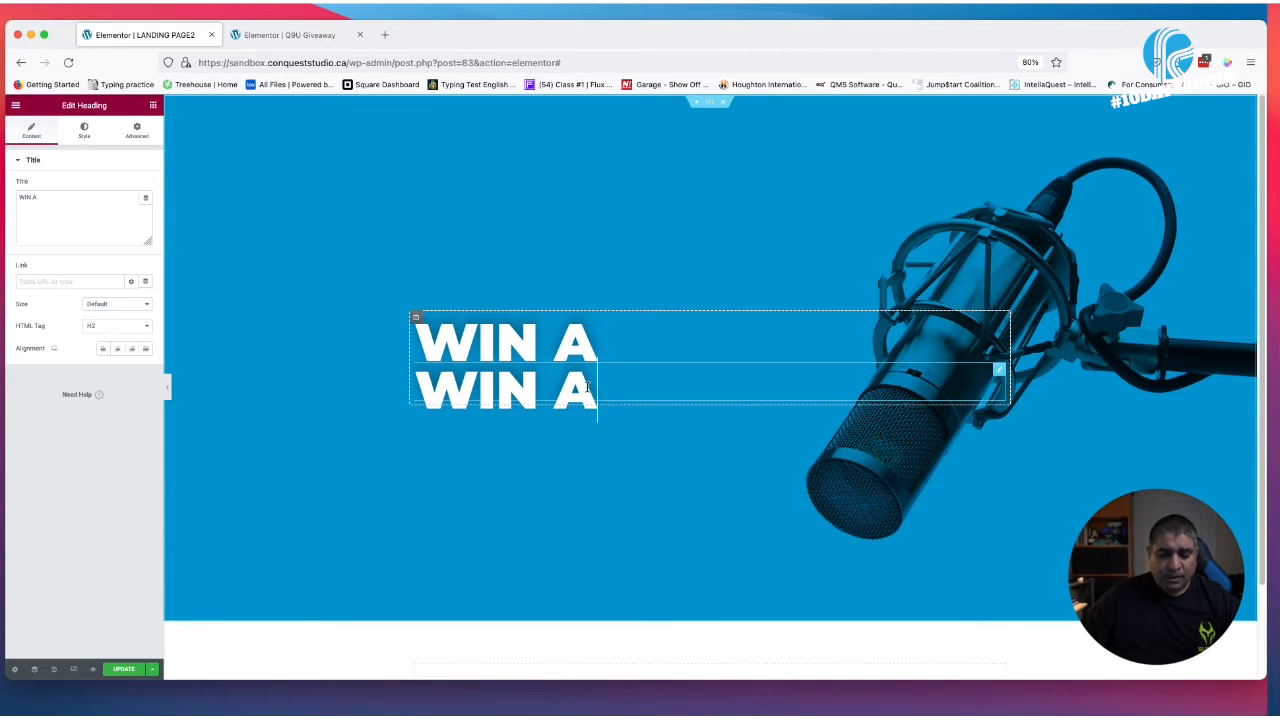
pyautogui.moveTo(587, 388); pyautogui.dragTo(400, 371)
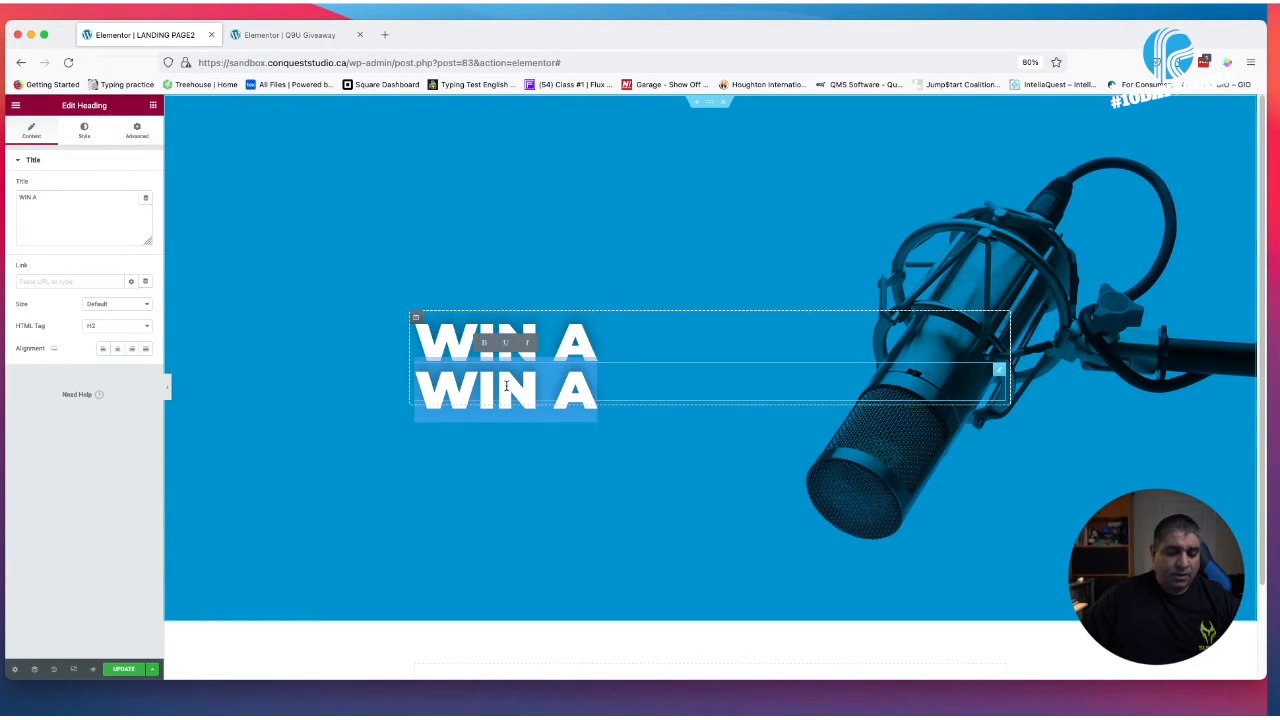
pyautogui.write('S')
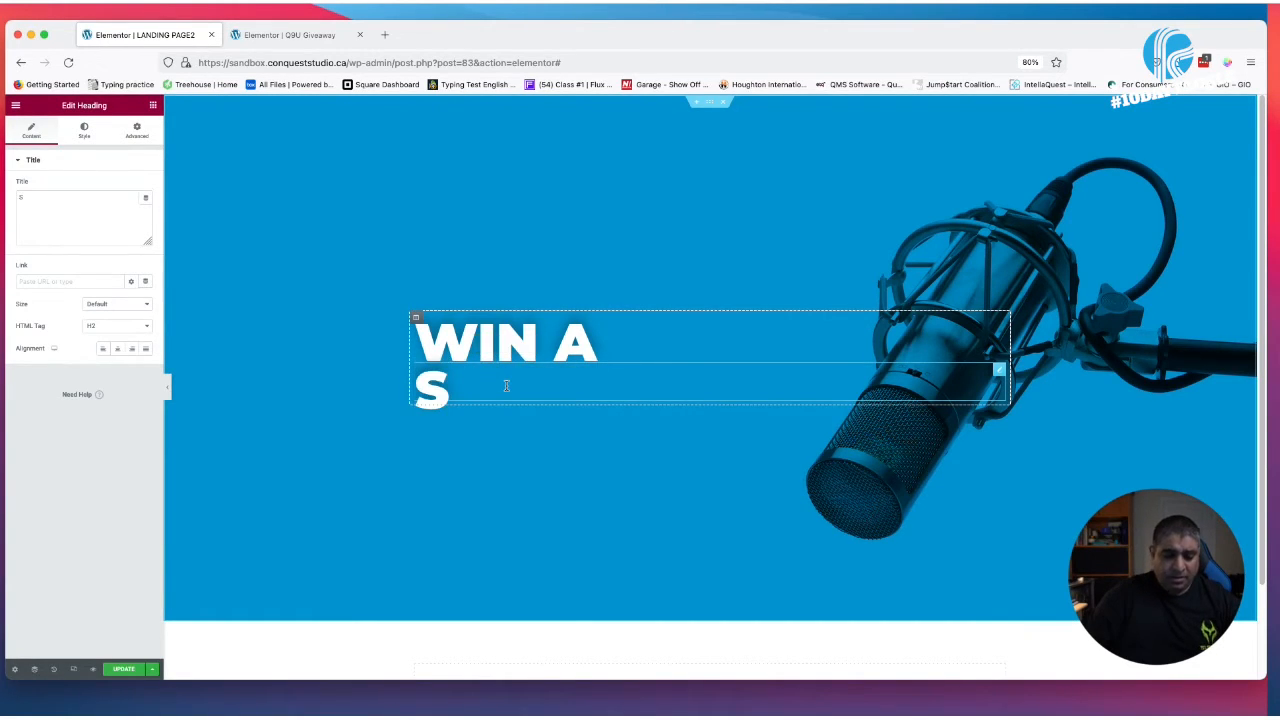
pyautogui.write('AMSUNG')
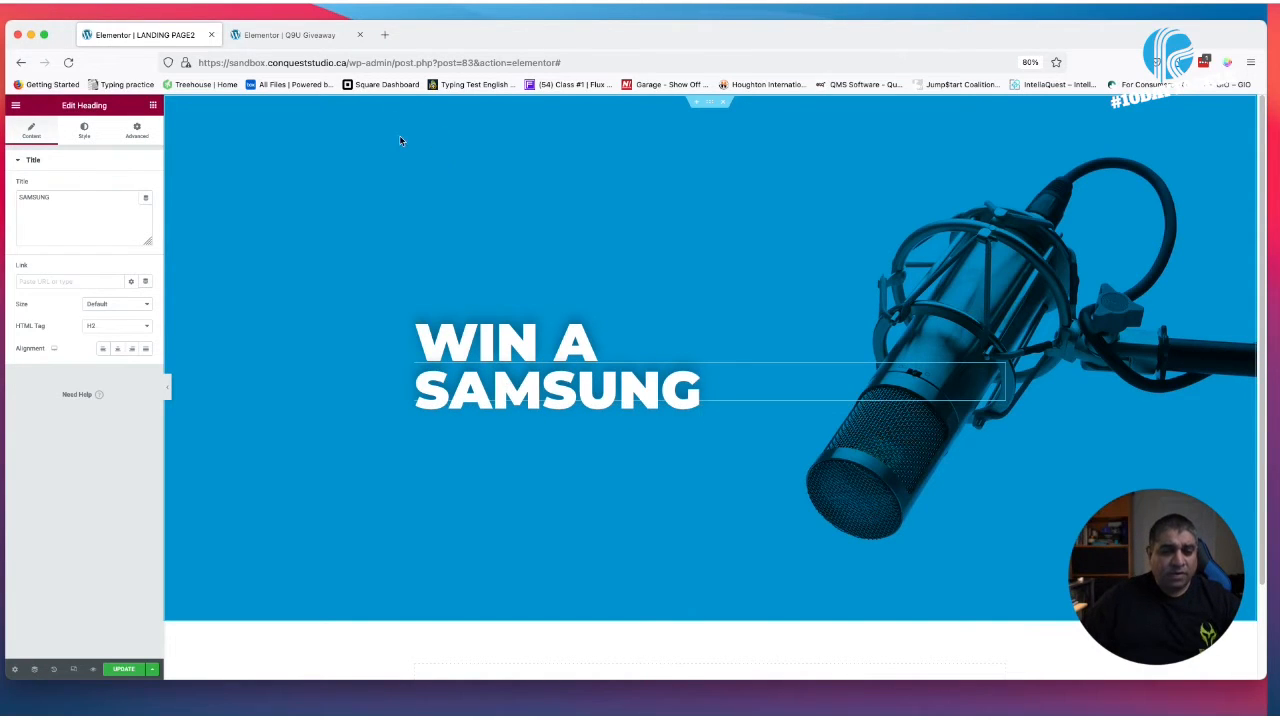
# Check the heading wording on the Q9U Giveaway page and shorten the second heading's title on LANDING PAGE2 to "SAMSUN"
pyautogui.click(298, 36)
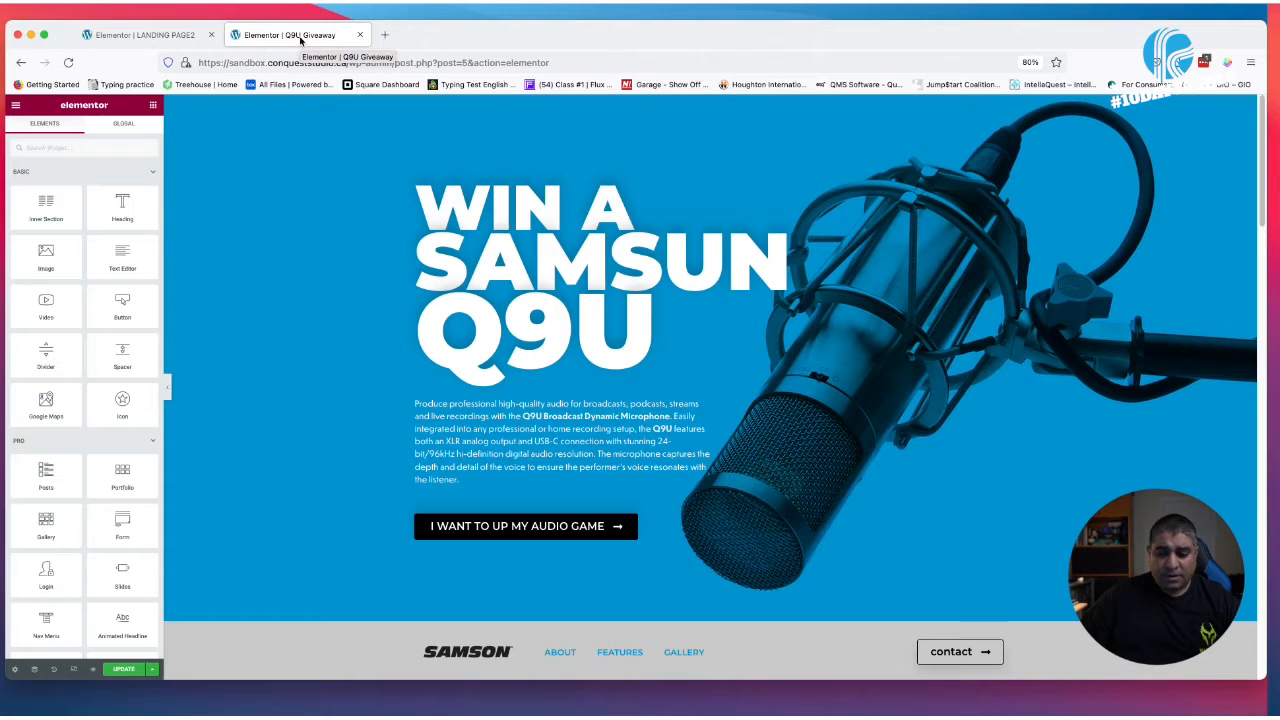
pyautogui.click(185, 37)
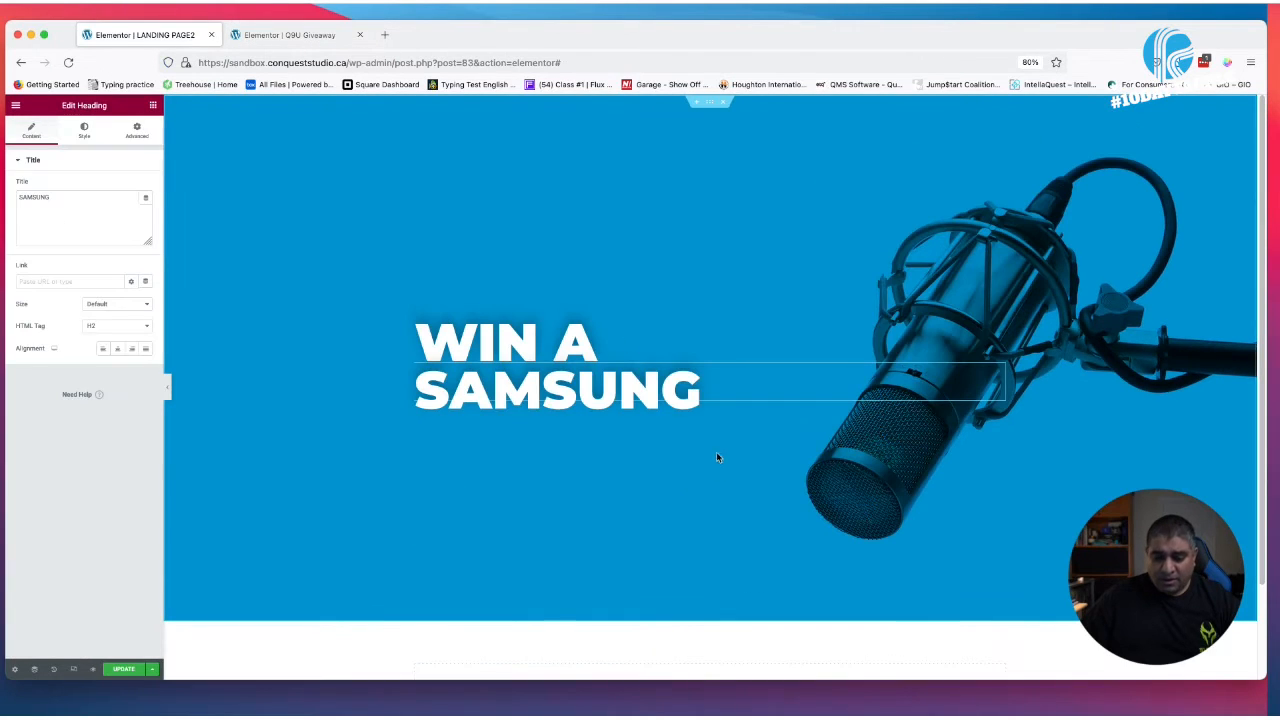
pyautogui.press('BackSpace')
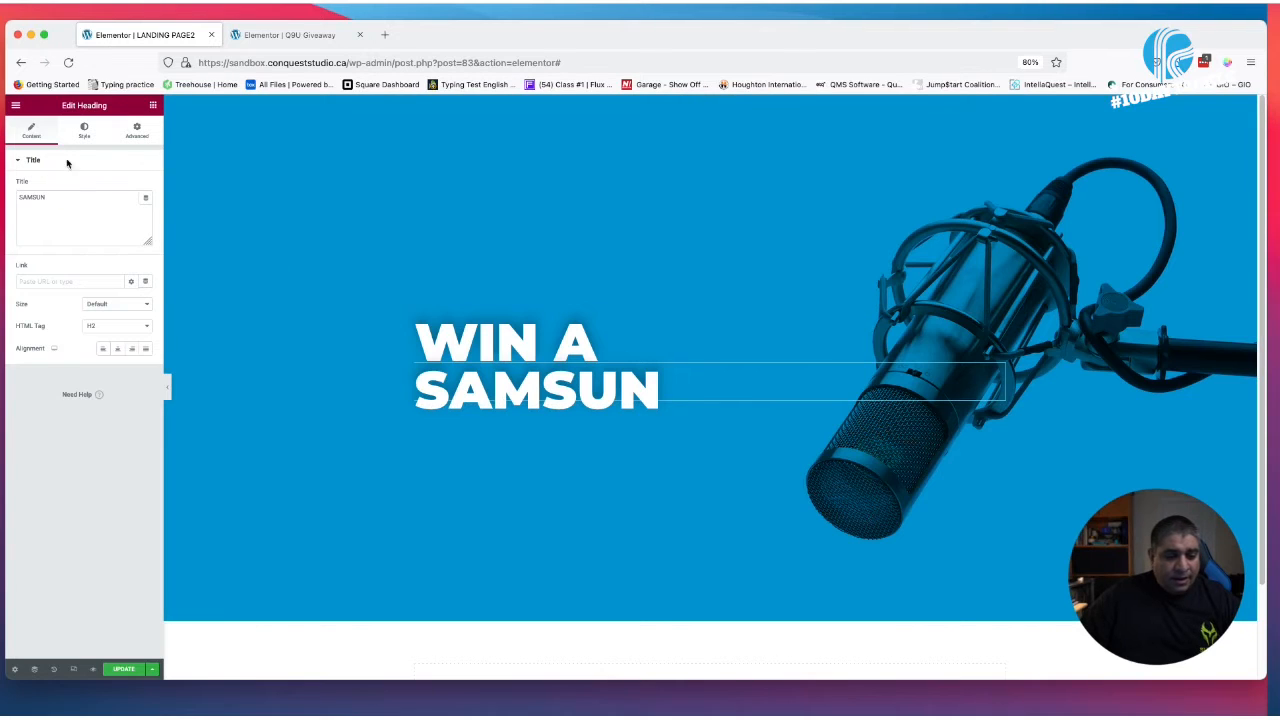
# Set the SAMSUN heading's top margin to -15 px
pyautogui.click(84, 131)
pyautogui.click(137, 131)
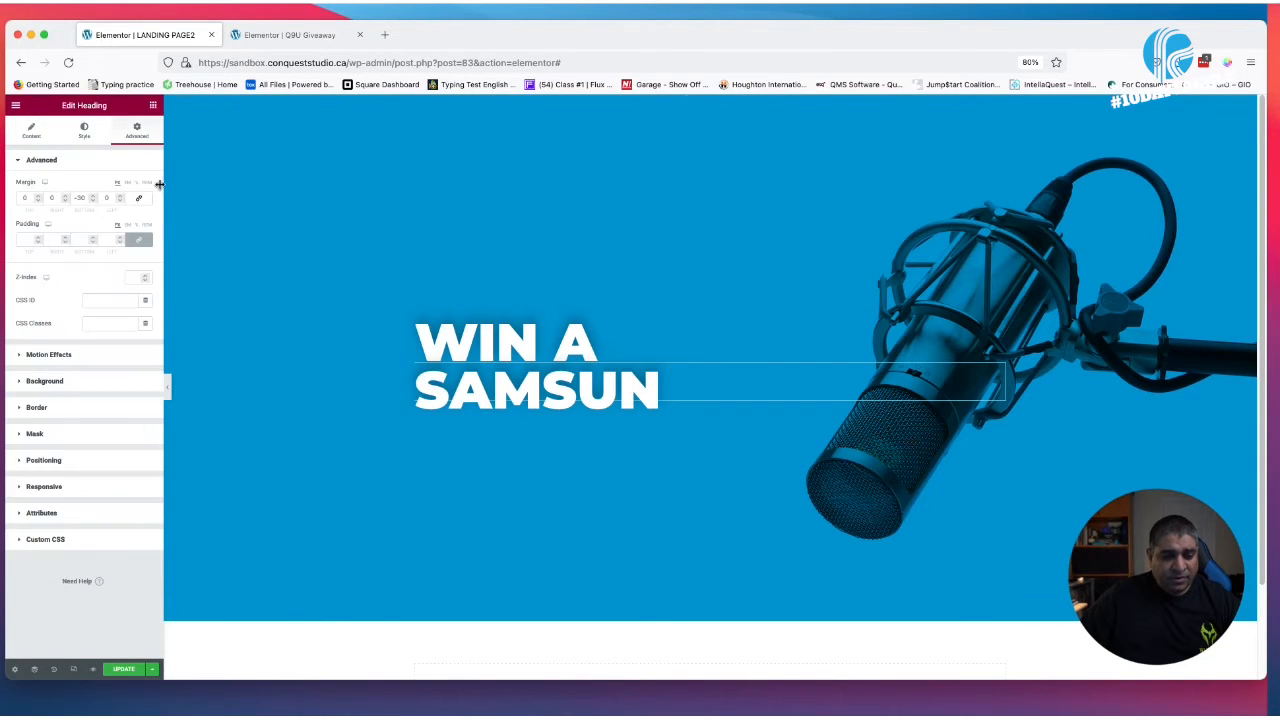
pyautogui.click(39, 201)
pyautogui.click(39, 201)
pyautogui.click(39, 201)
pyautogui.click(39, 201)
pyautogui.click(39, 201)
pyautogui.click(39, 201)
pyautogui.click(39, 201)
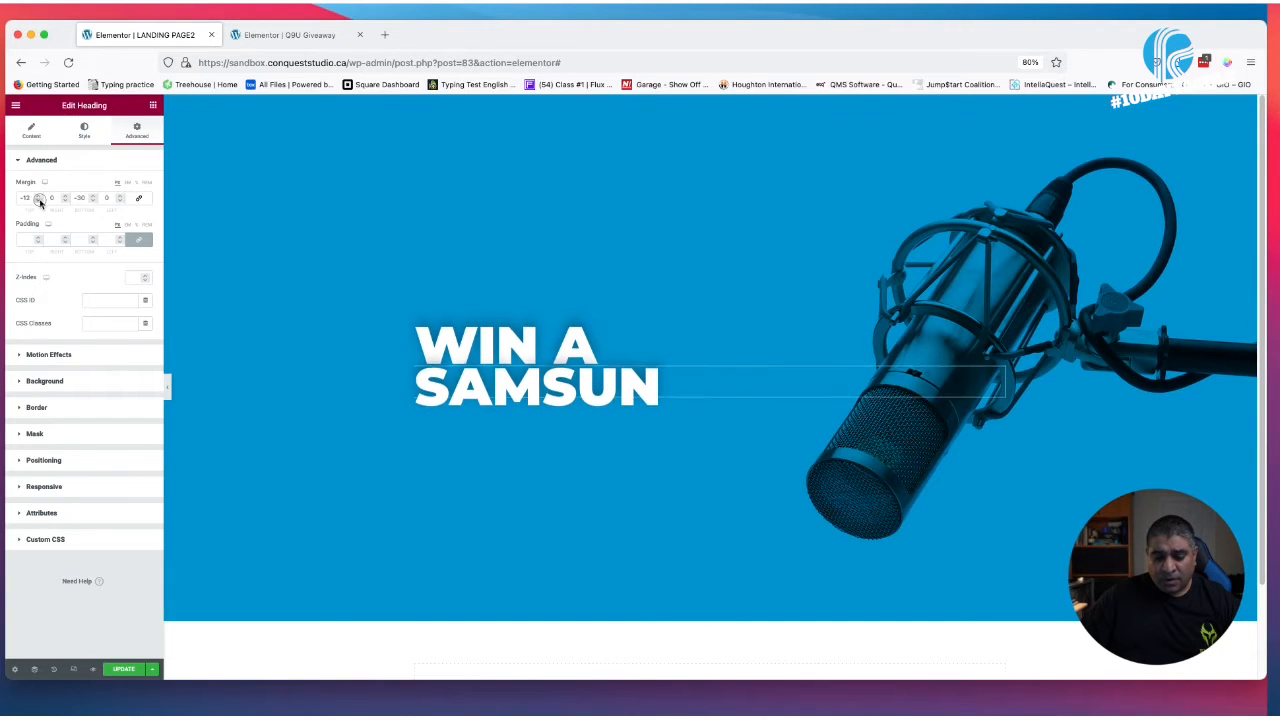
pyautogui.click(39, 201)
pyautogui.click(39, 201)
pyautogui.click(39, 201)
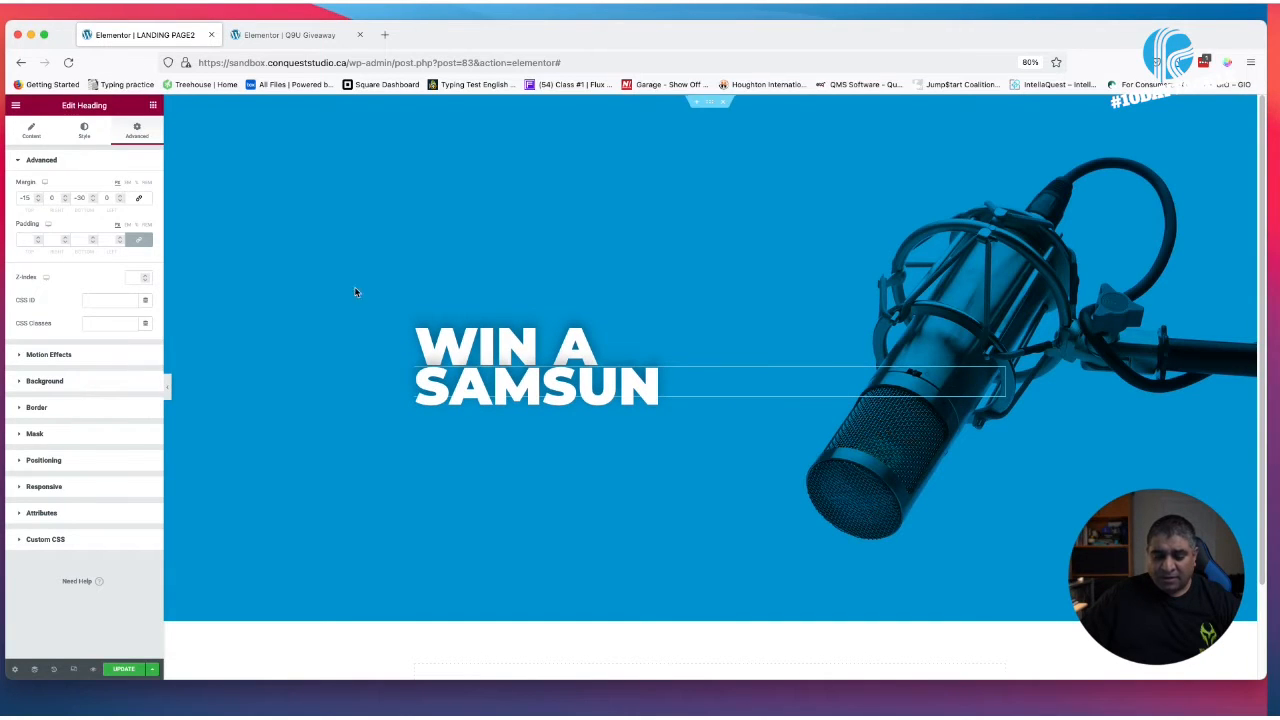
# Duplicate the SAMSUN heading and change the lower copy's title to "Q9U"
pyautogui.rightClick(546, 391)
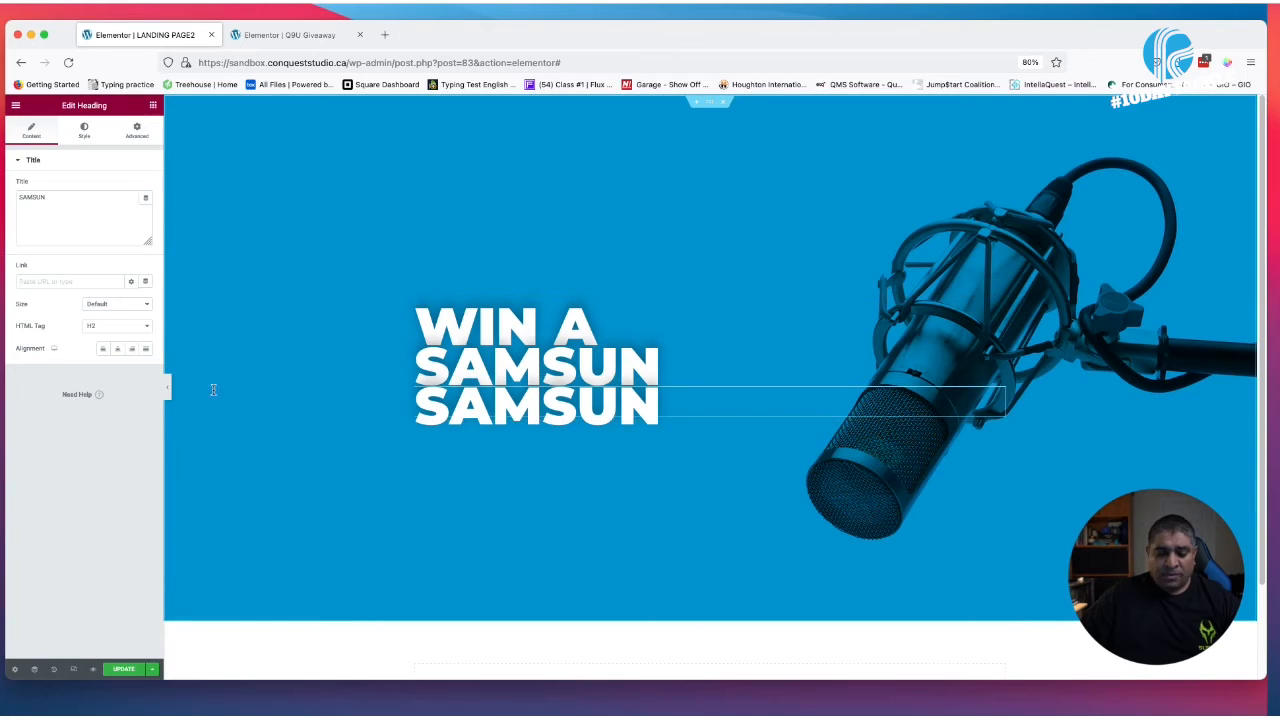
pyautogui.doubleClick(39, 205)
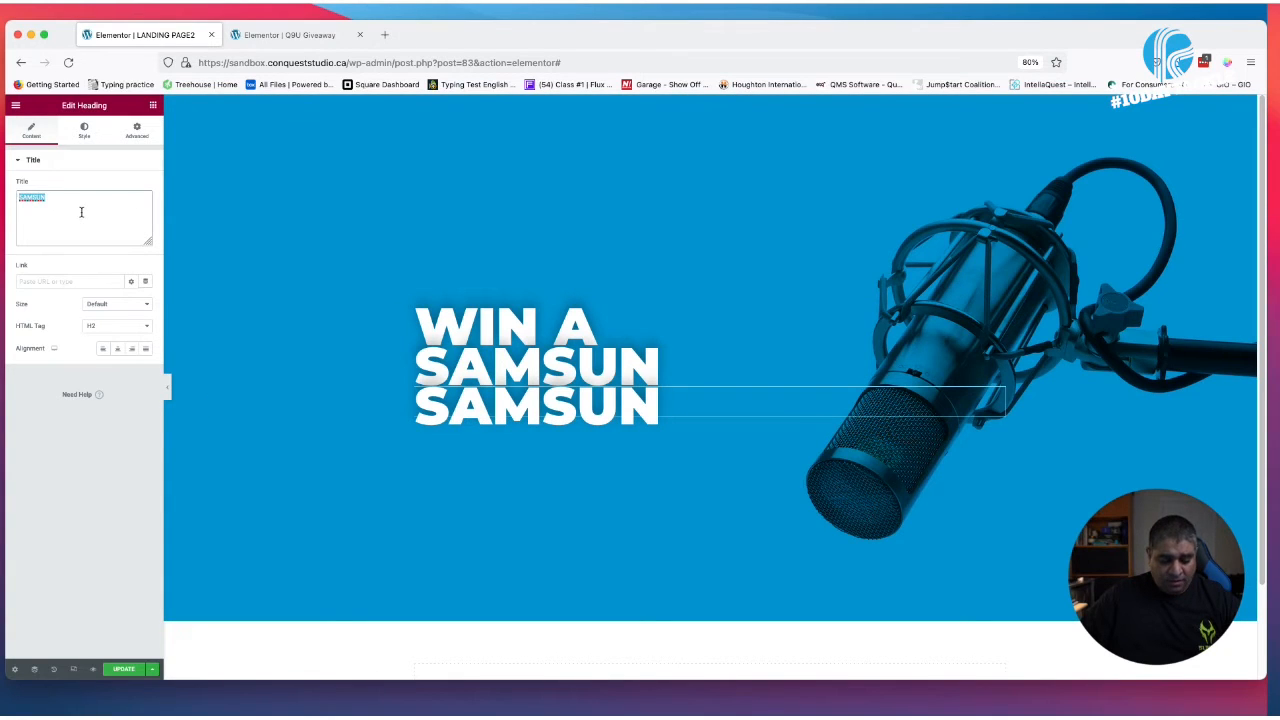
pyautogui.write('Q')
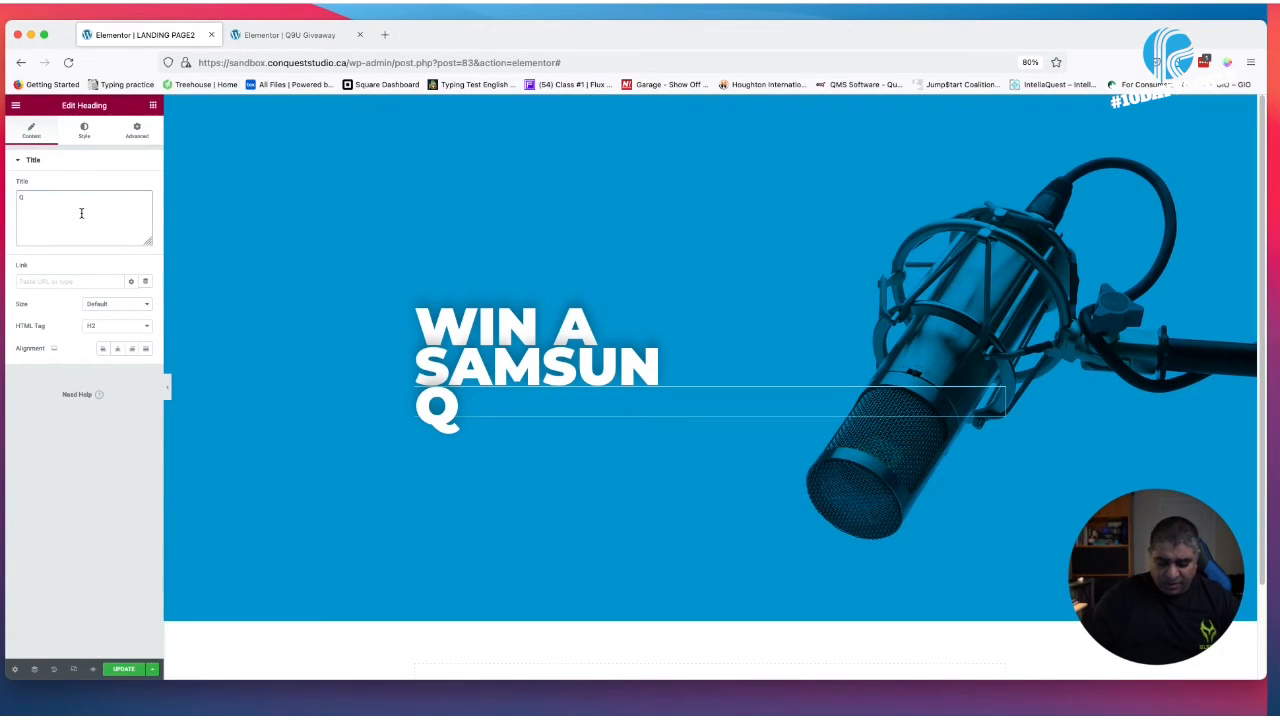
pyautogui.write('9U')
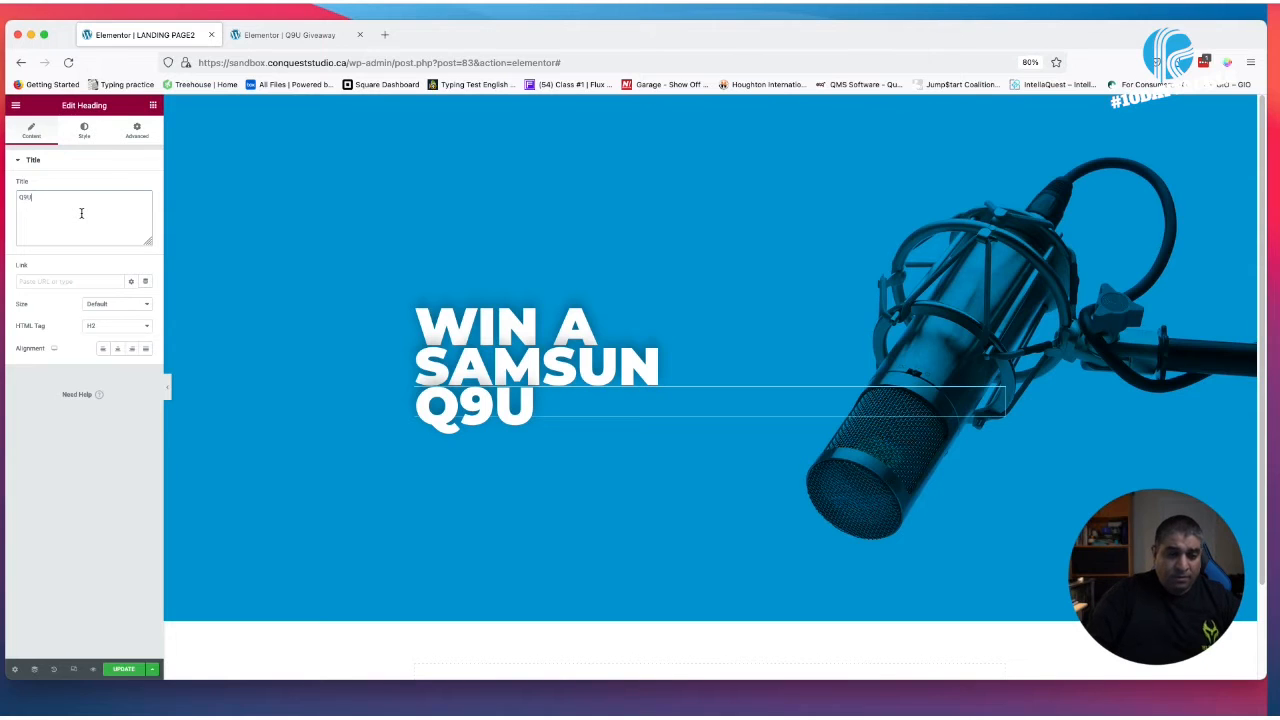
# Compare with the headings on the Q9U Giveaway page and set the Q9U heading's font size on LANDING PAGE2 to 200 px
pyautogui.click(295, 36)
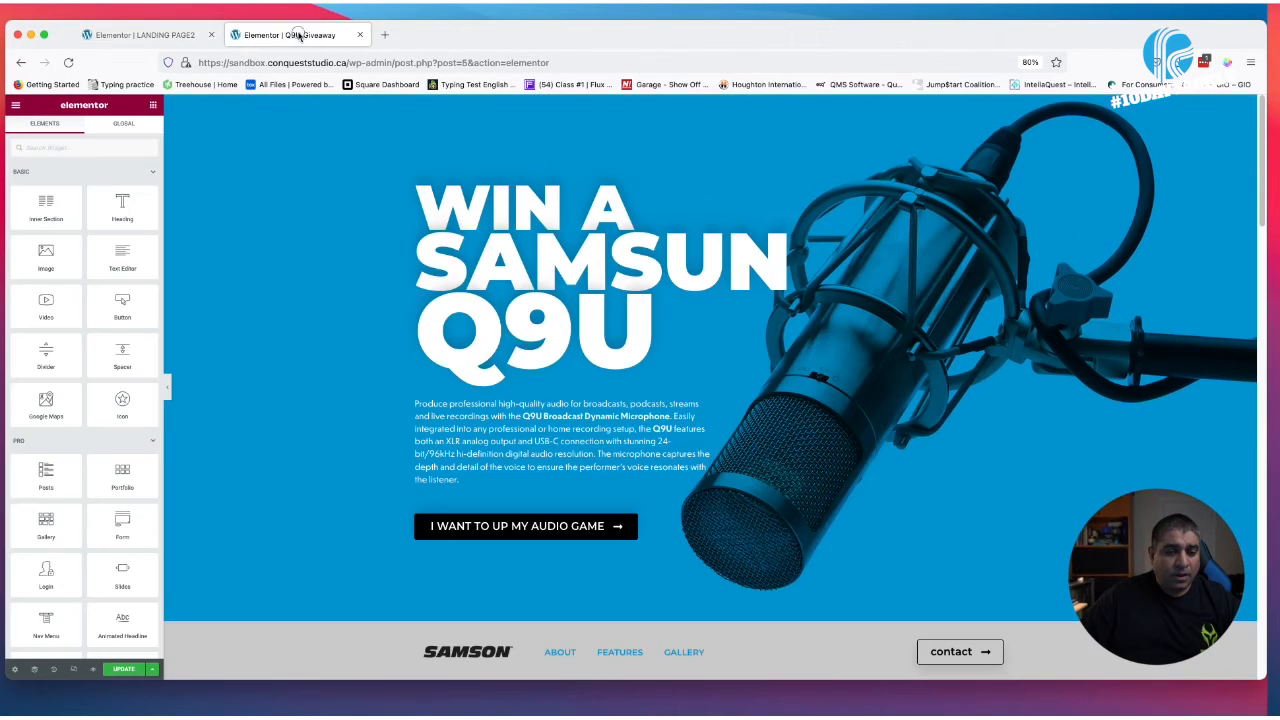
pyautogui.click(165, 35)
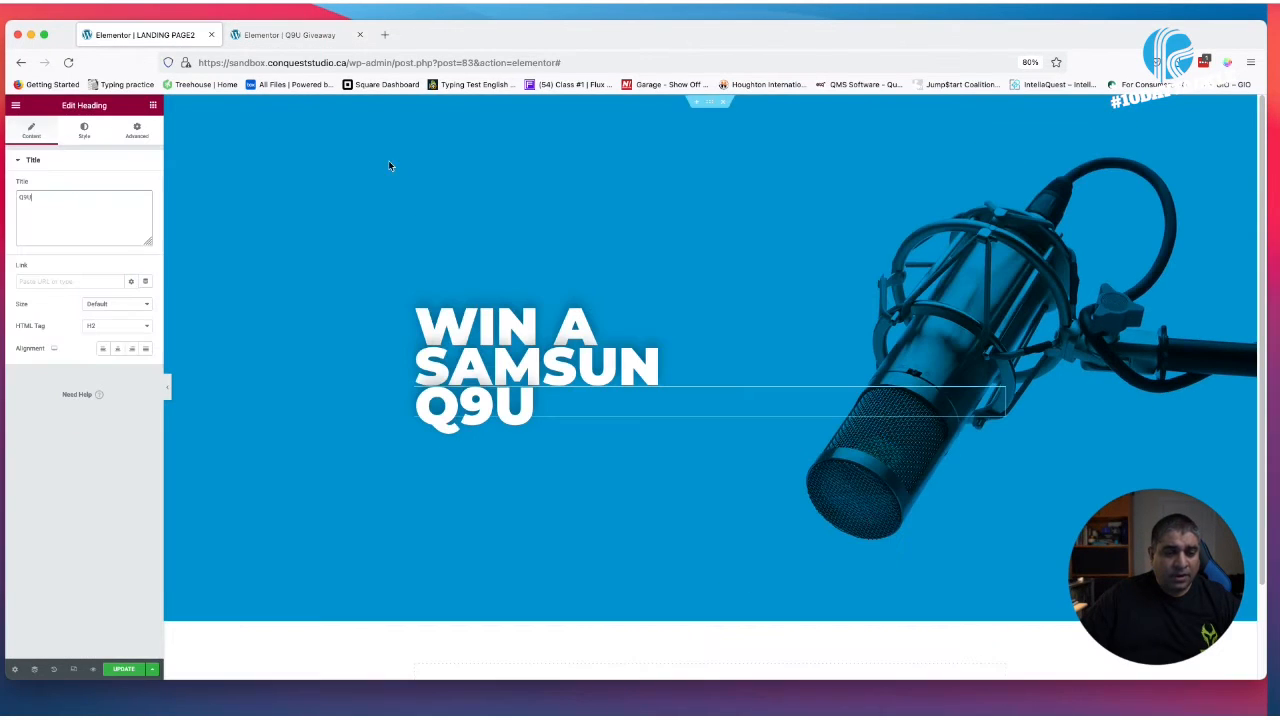
pyautogui.click(82, 132)
pyautogui.click(145, 208)
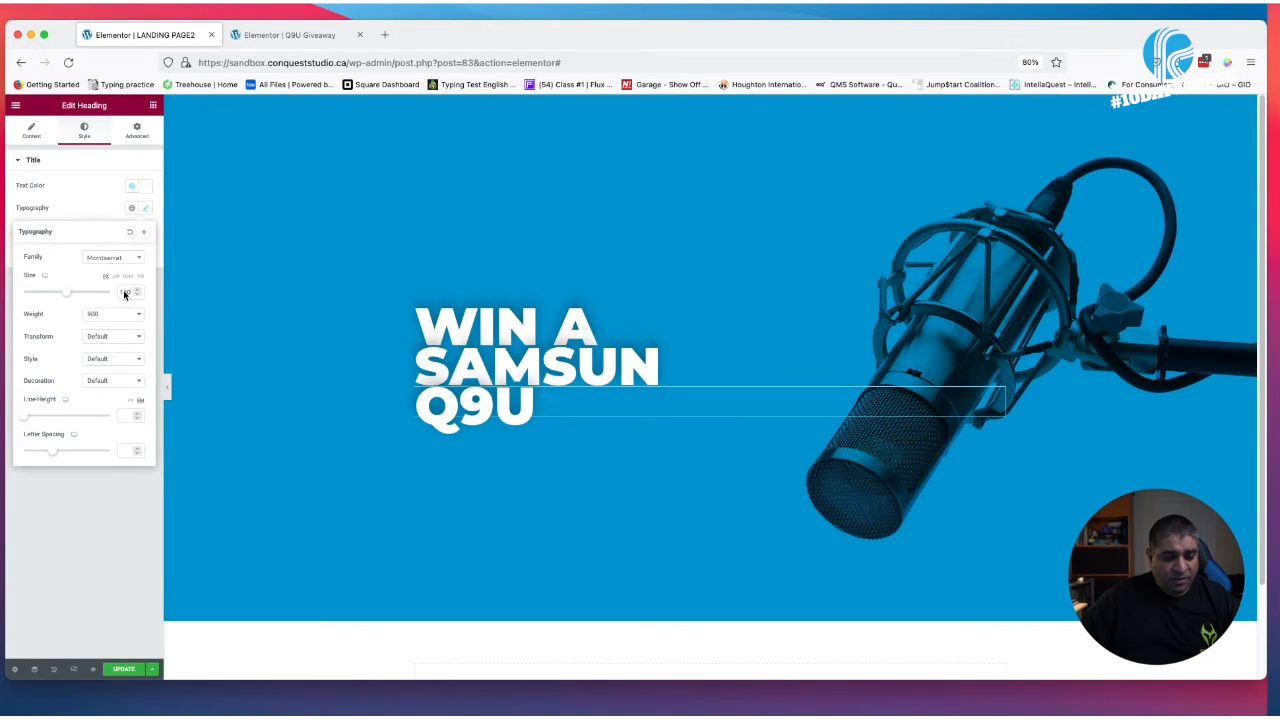
pyautogui.moveTo(128, 292); pyautogui.dragTo(106, 286)
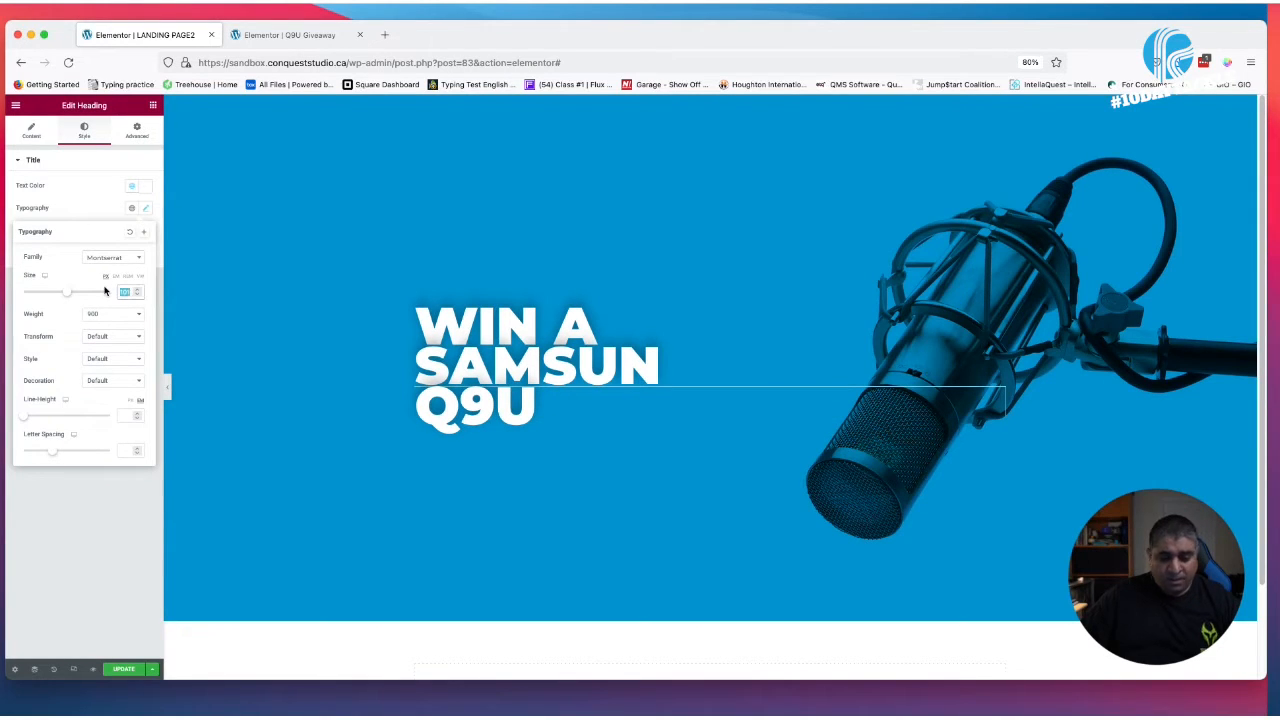
pyautogui.write('200')
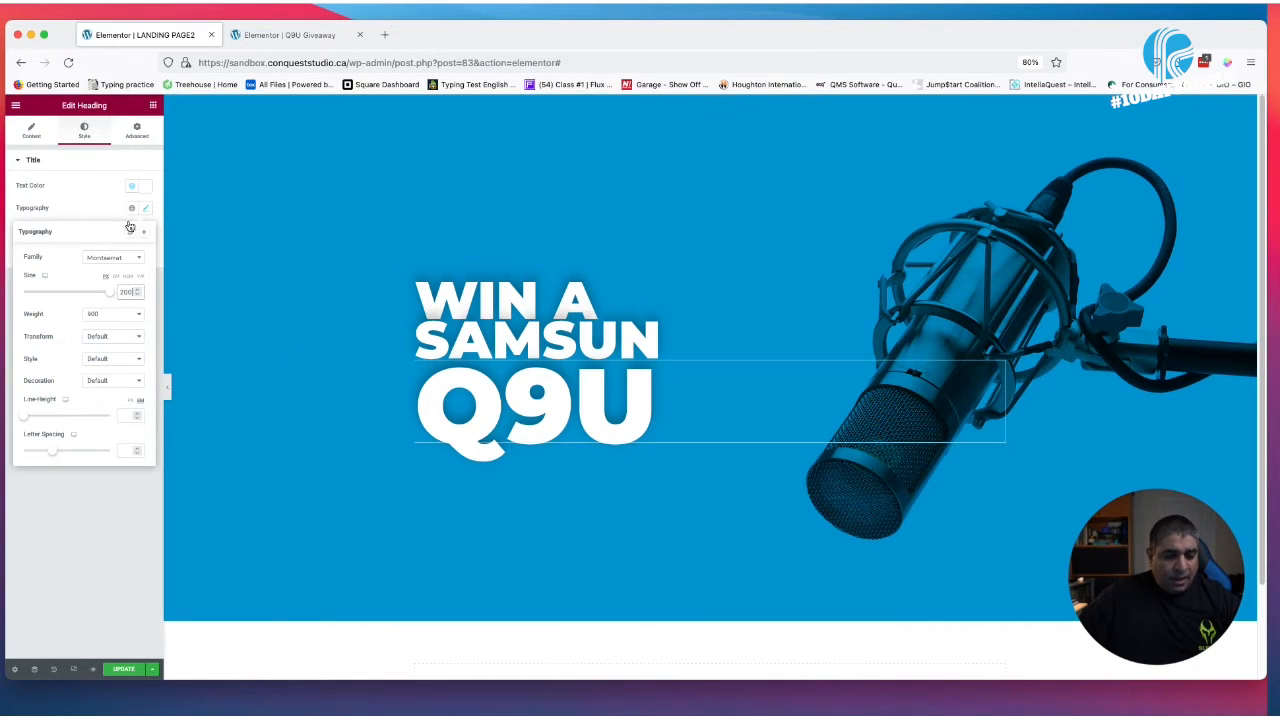
# Set the Q9U heading's top margin to -32 px
pyautogui.click(137, 133)
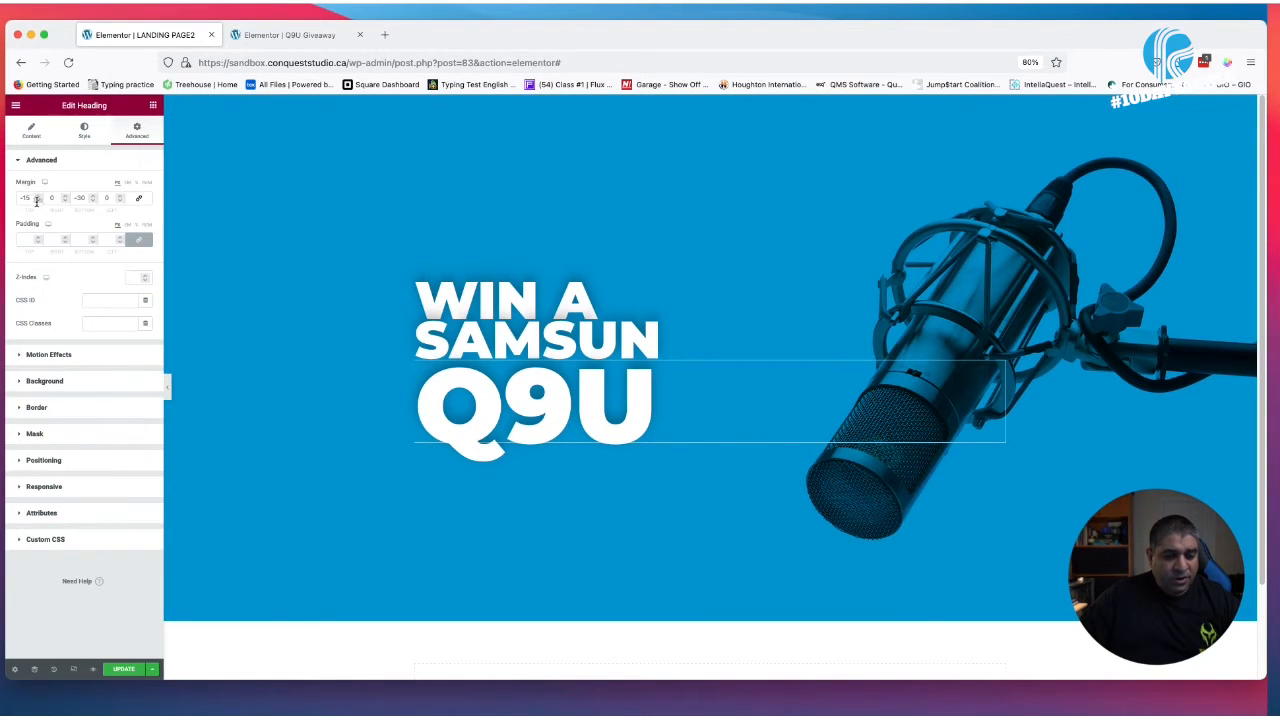
pyautogui.click(37, 201)
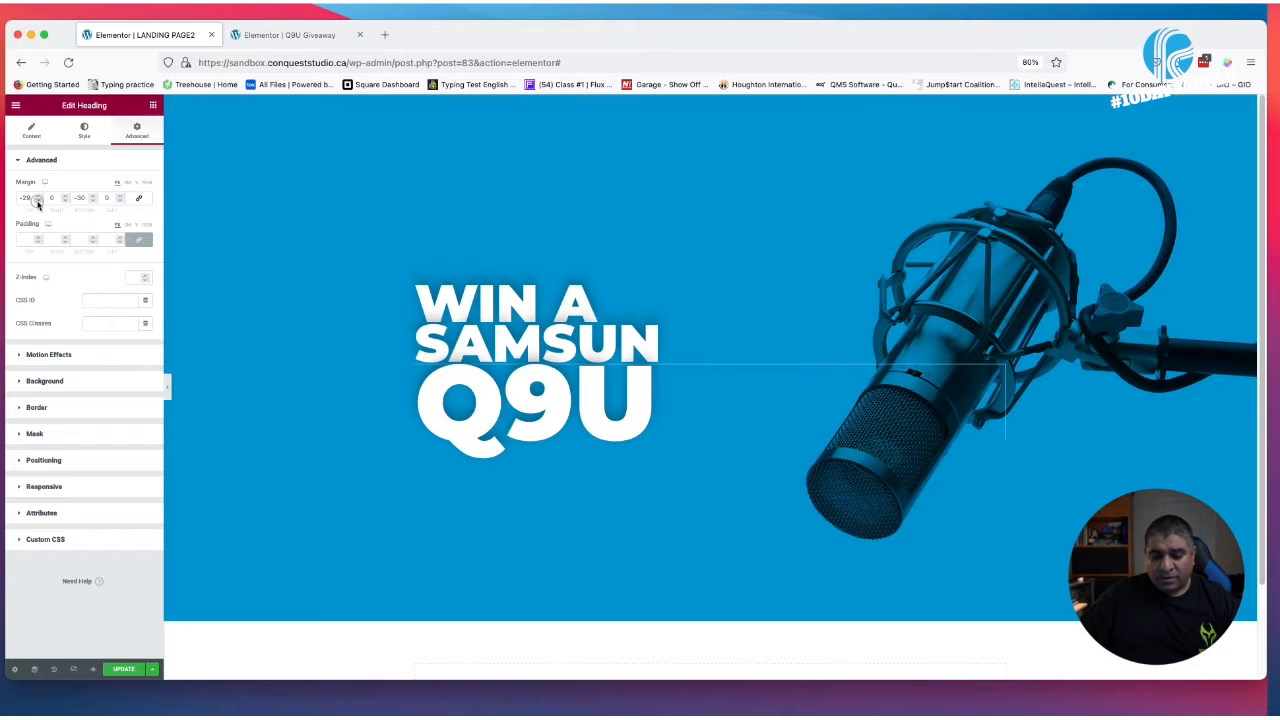
pyautogui.click(37, 201)
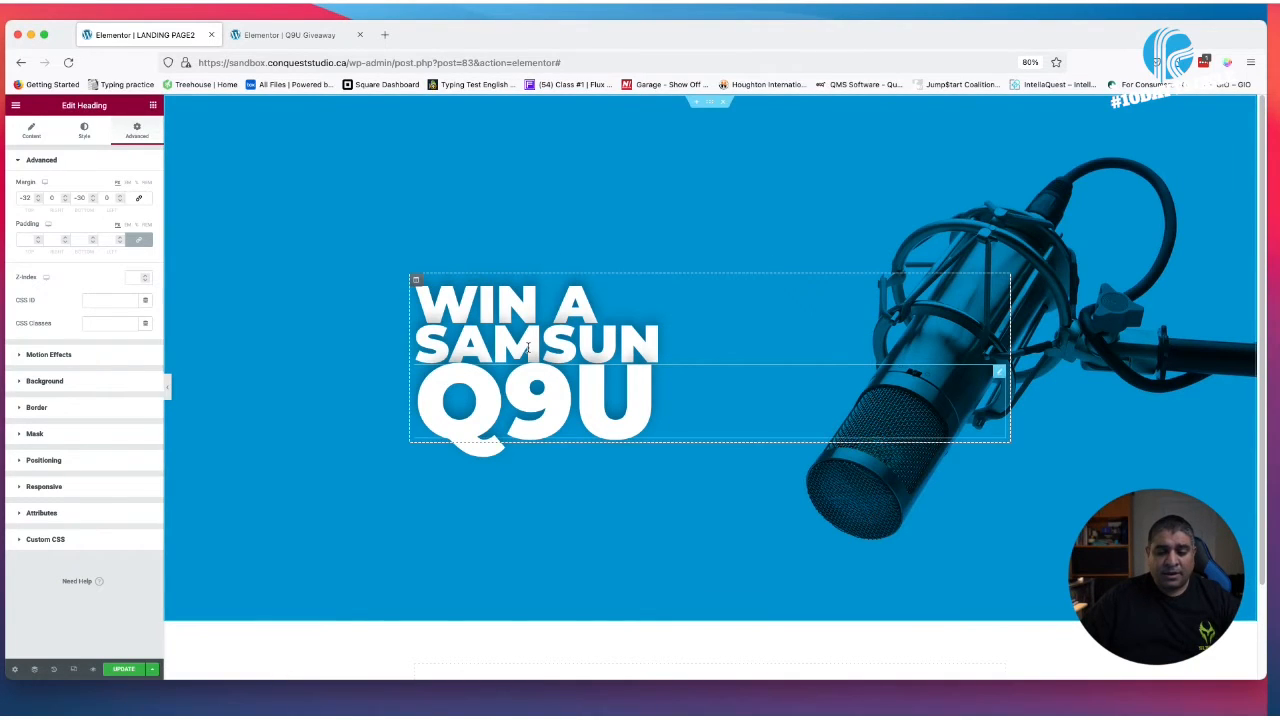
# Add a Text Editor widget directly below the Q9U heading
pyautogui.click(153, 105)
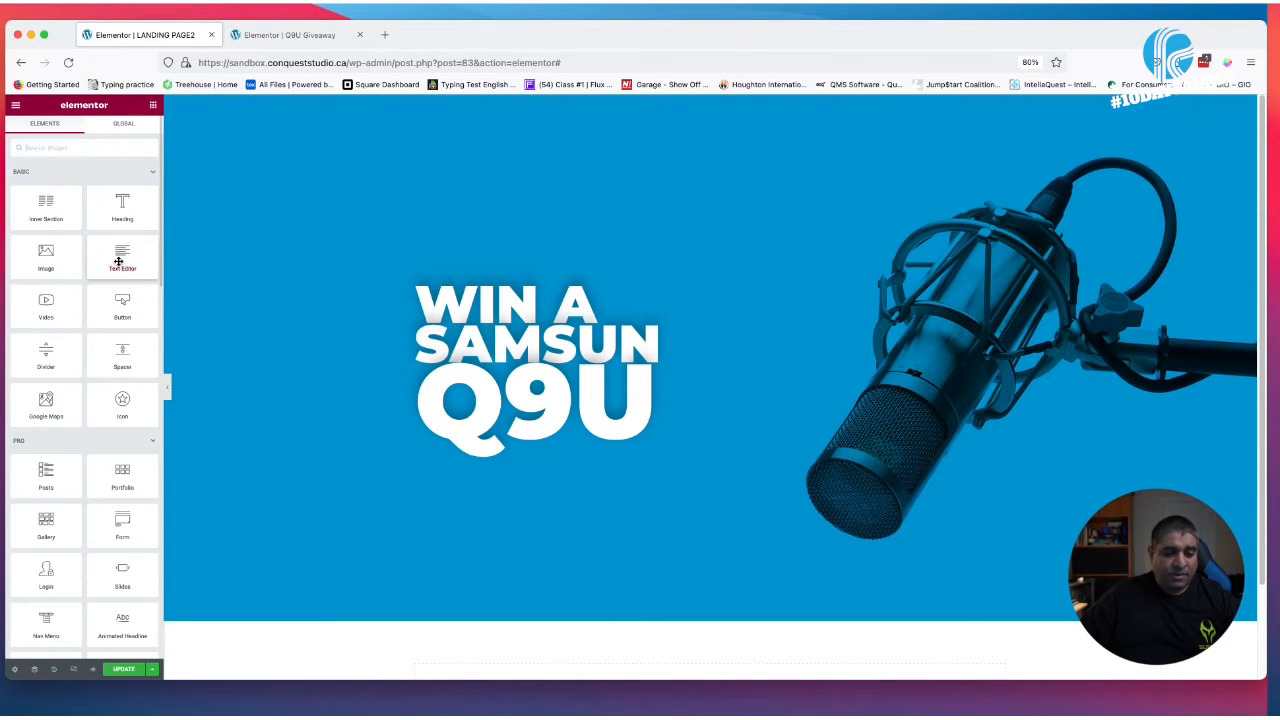
pyautogui.moveTo(118, 261); pyautogui.dragTo(504, 443)
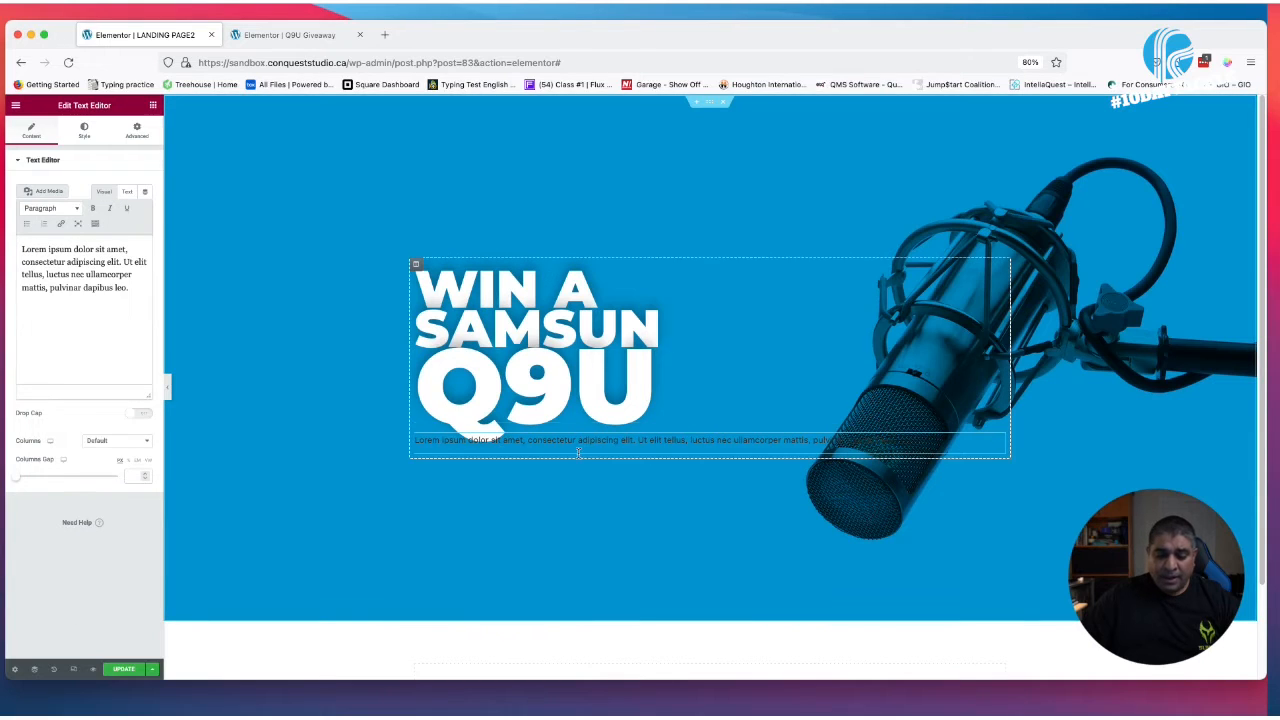
# Reset all of the Q9U heading's margins to 0, keep them unlinked, and set only the top margin to -37 px
pyautogui.click(630, 371)
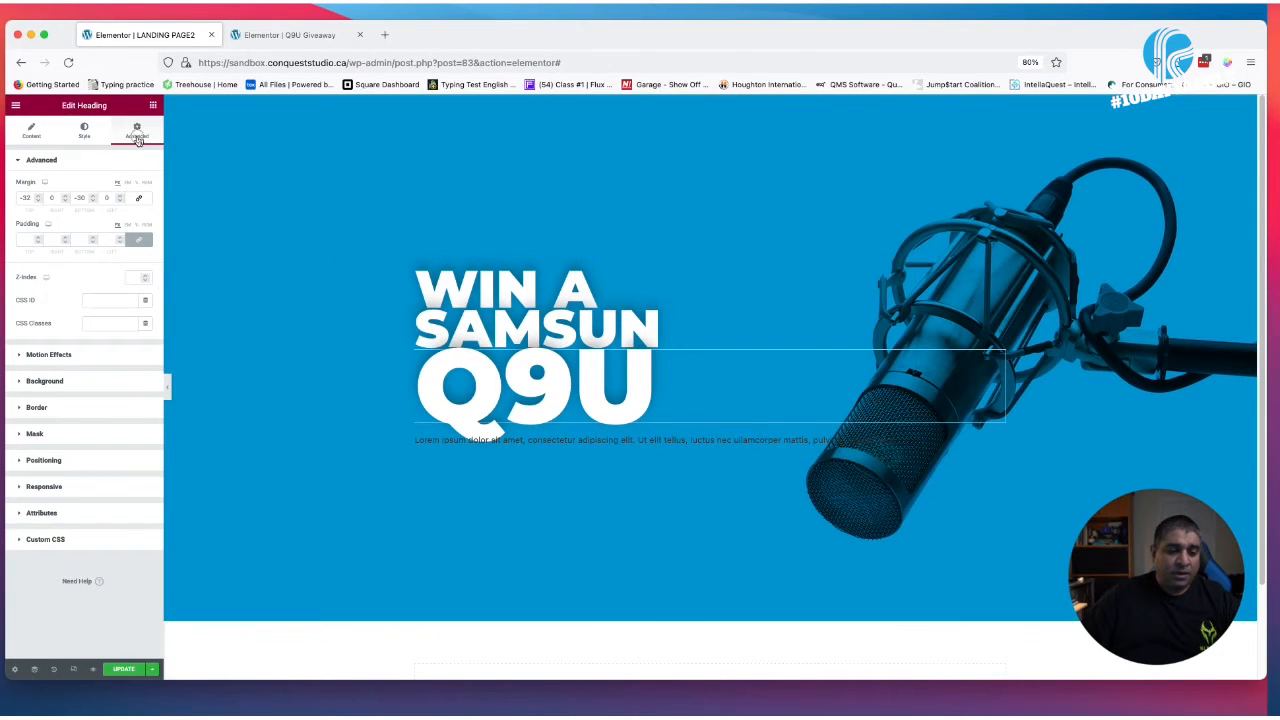
pyautogui.click(140, 201)
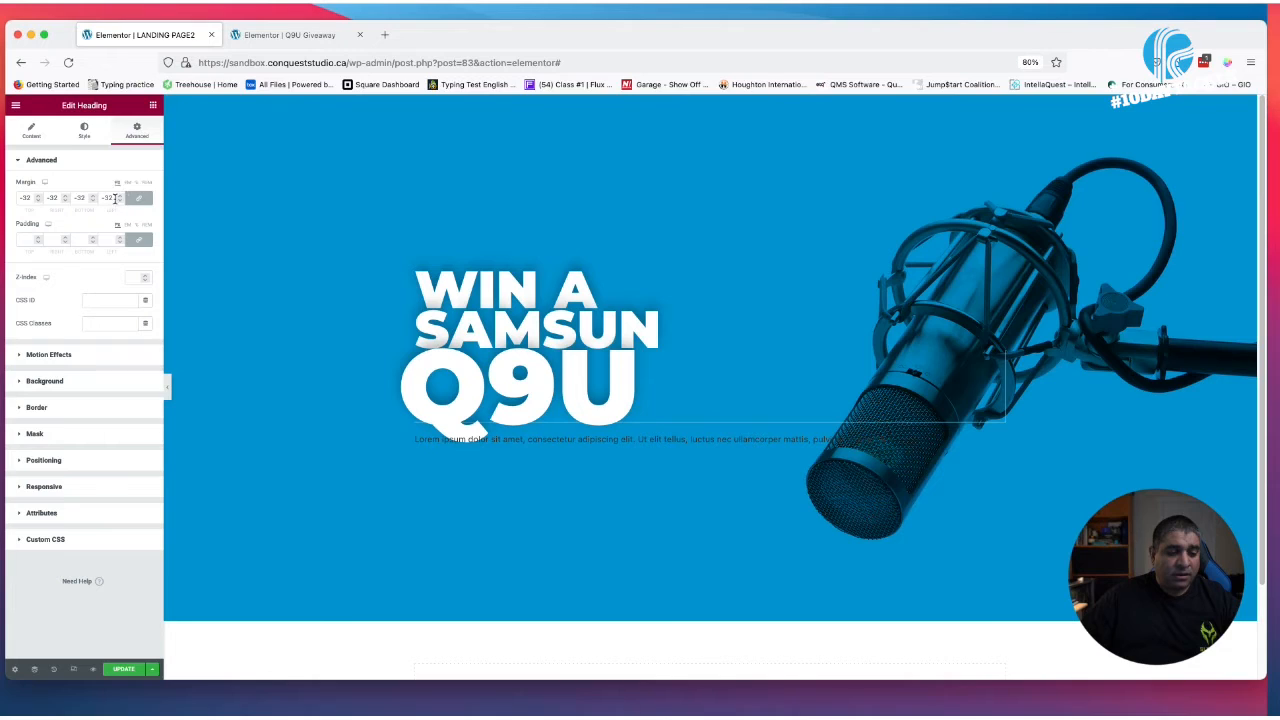
pyautogui.click(140, 200)
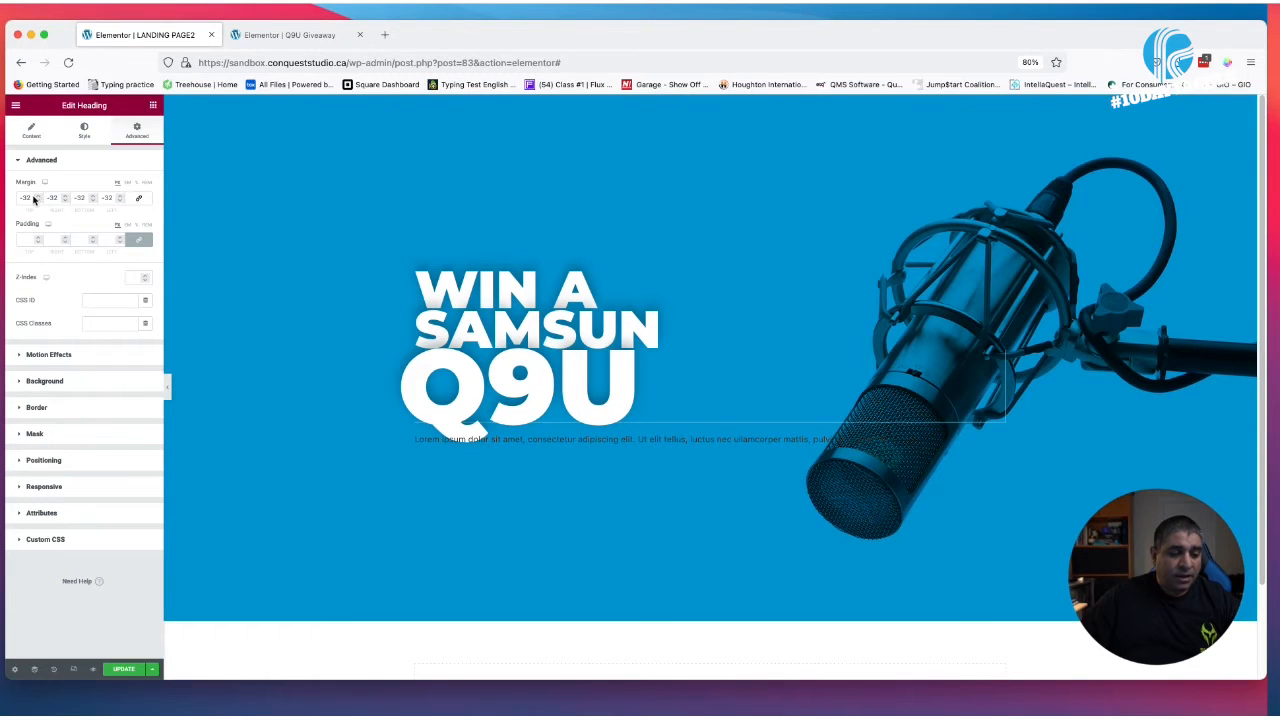
pyautogui.moveTo(33, 200); pyautogui.dragTo(4, 193)
pyautogui.write('0')
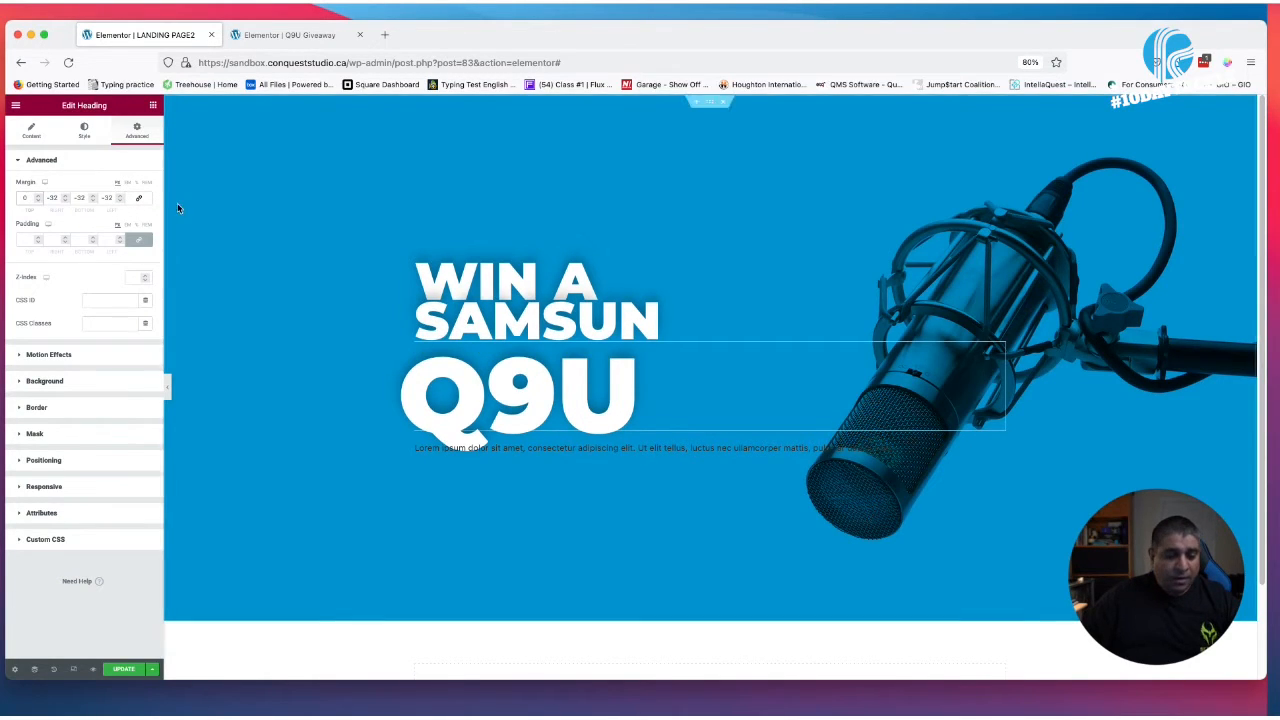
pyautogui.click(138, 201)
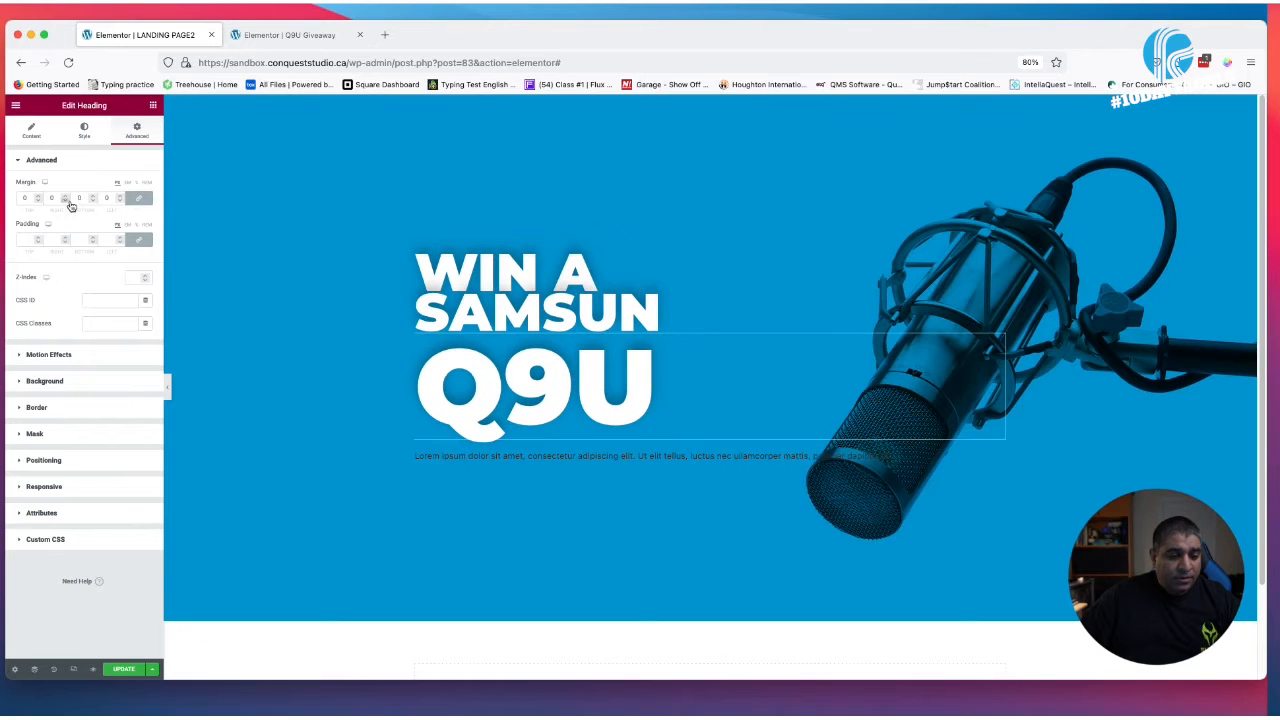
pyautogui.click(137, 202)
pyautogui.click(37, 201)
pyautogui.click(37, 202)
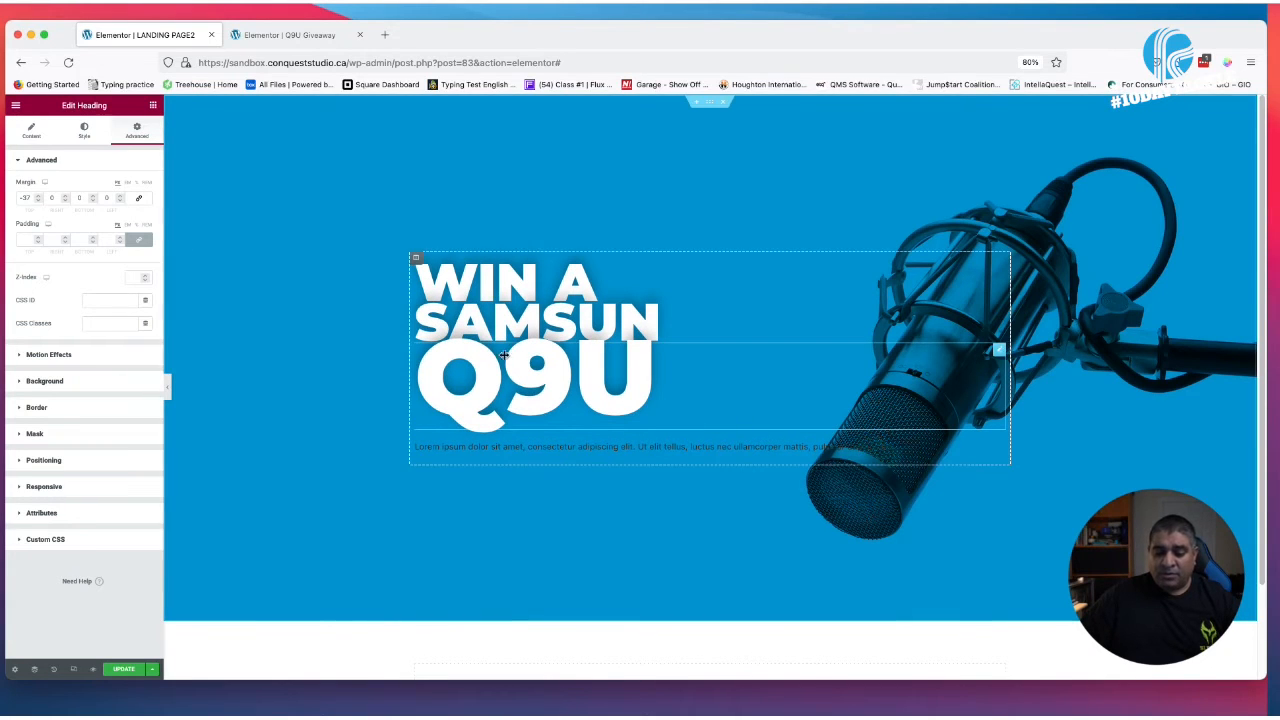
# Copy the full HTML source of the microphone description paragraph from the Q9U Giveaway page
pyautogui.click(676, 458)
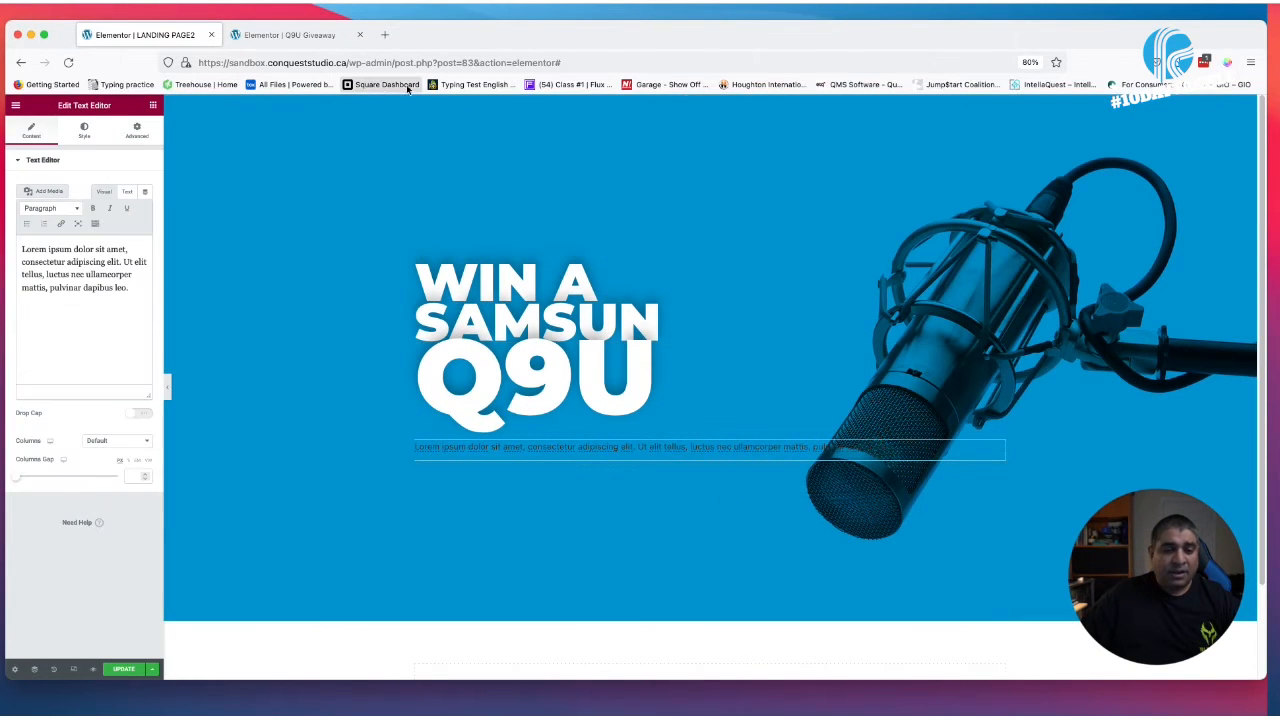
pyautogui.click(295, 35)
pyautogui.click(553, 440)
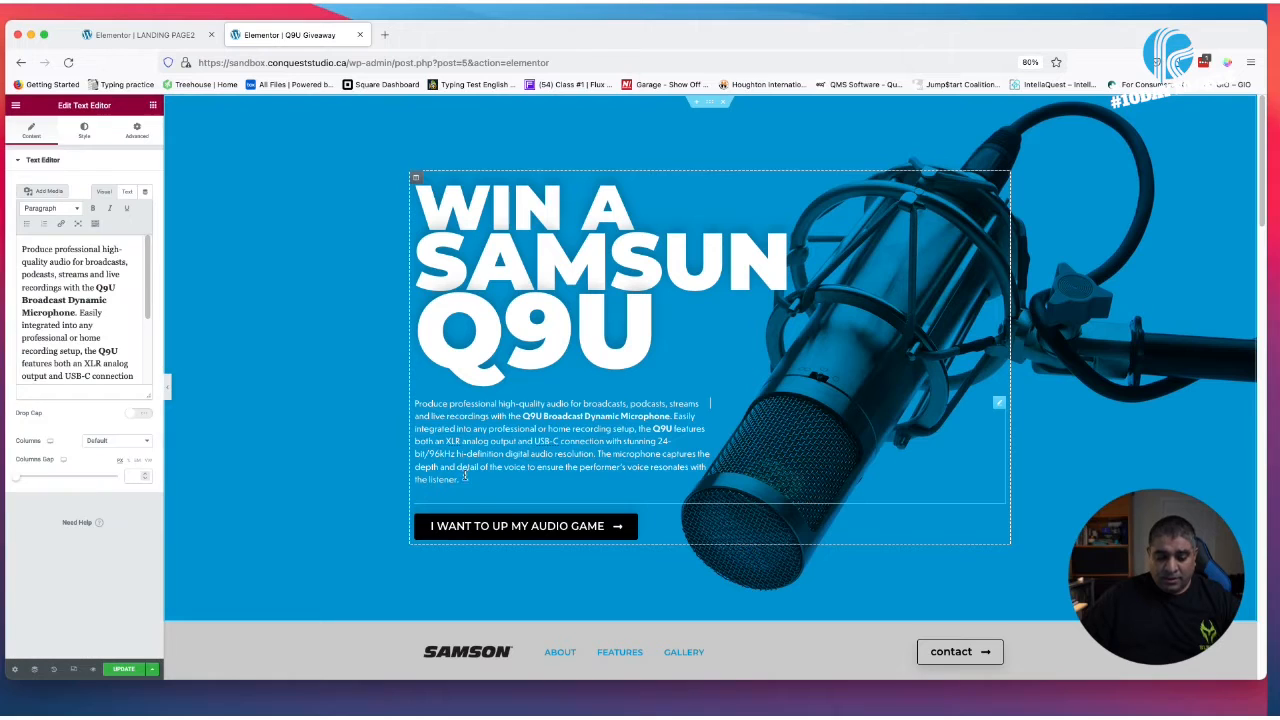
pyautogui.press('super+a')
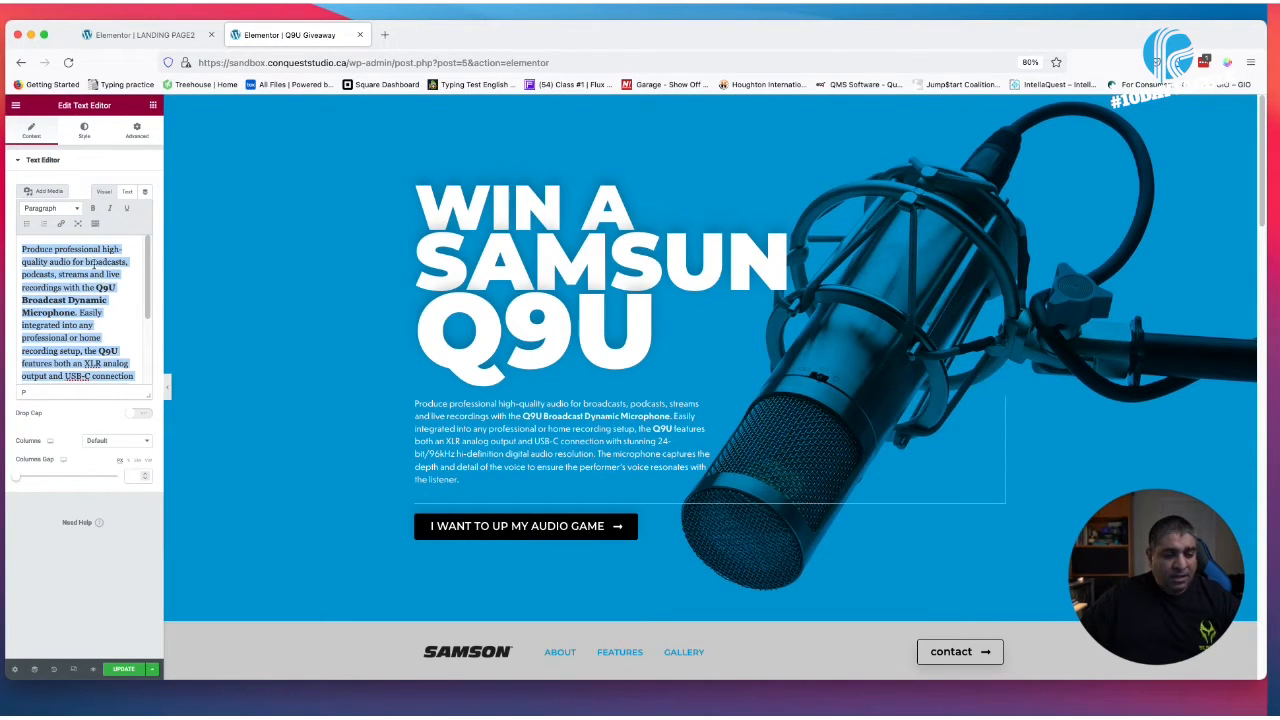
pyautogui.click(127, 191)
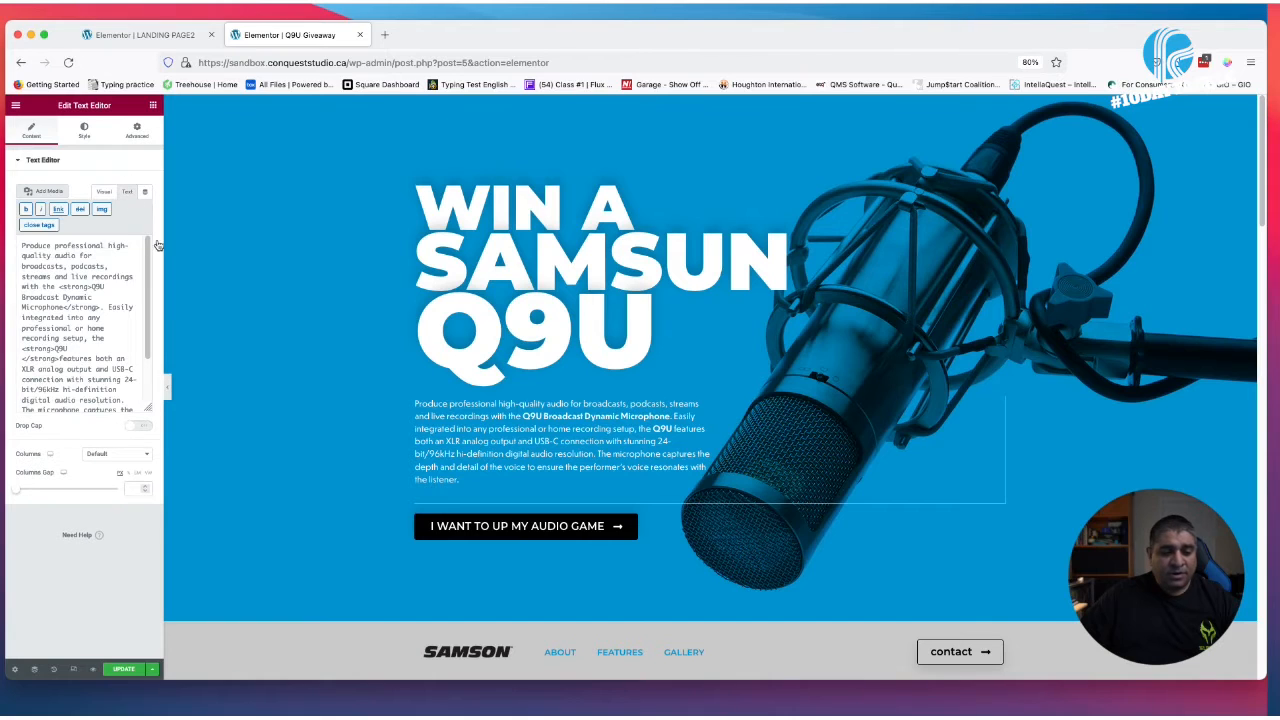
pyautogui.scroll(-2, 95, 297)
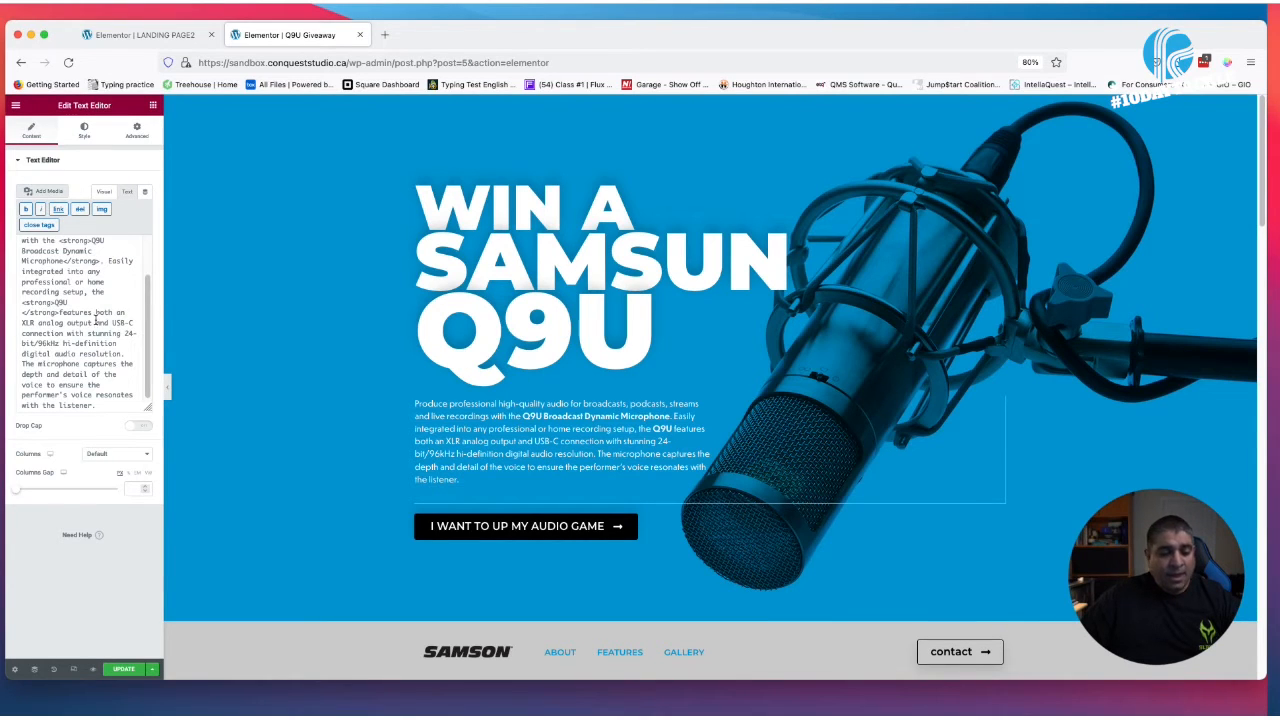
pyautogui.press('super+a')
pyautogui.press('super+c')
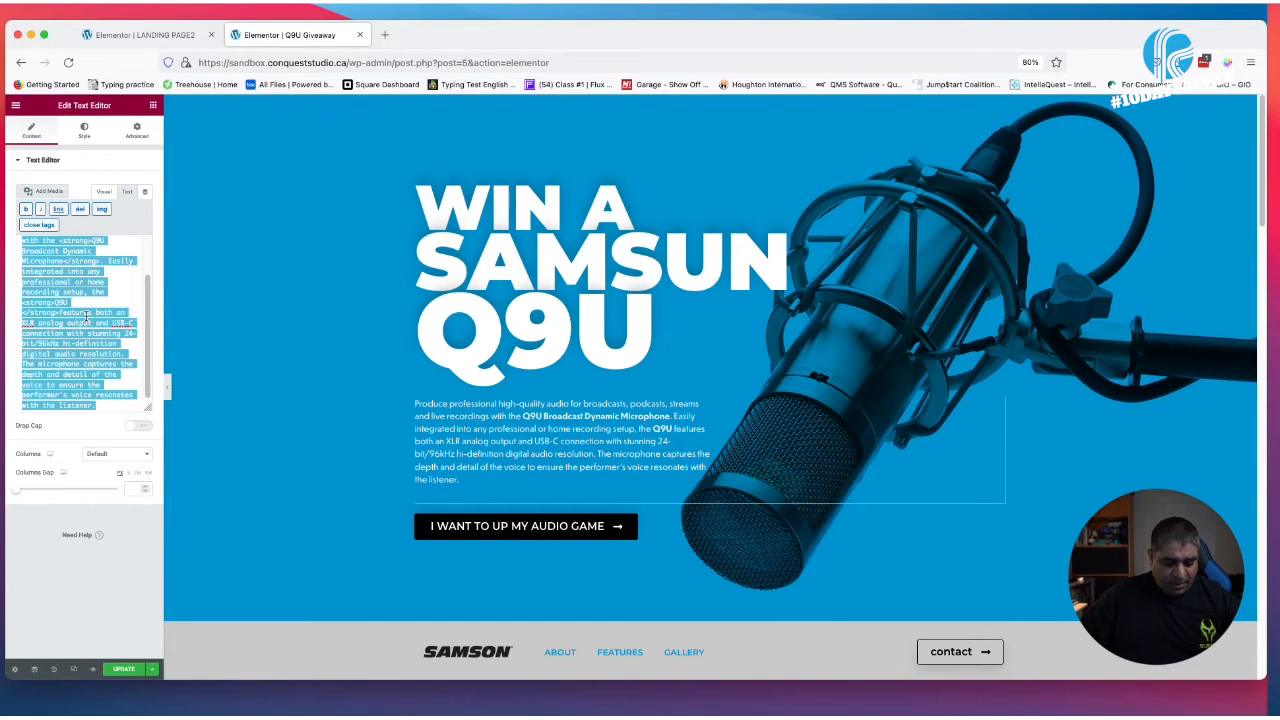
# Replace the placeholder text in LANDING PAGE2's text widget with the copied description, pasted as HTML source
pyautogui.hotkey('ctrl', 'shift', 'Tab')
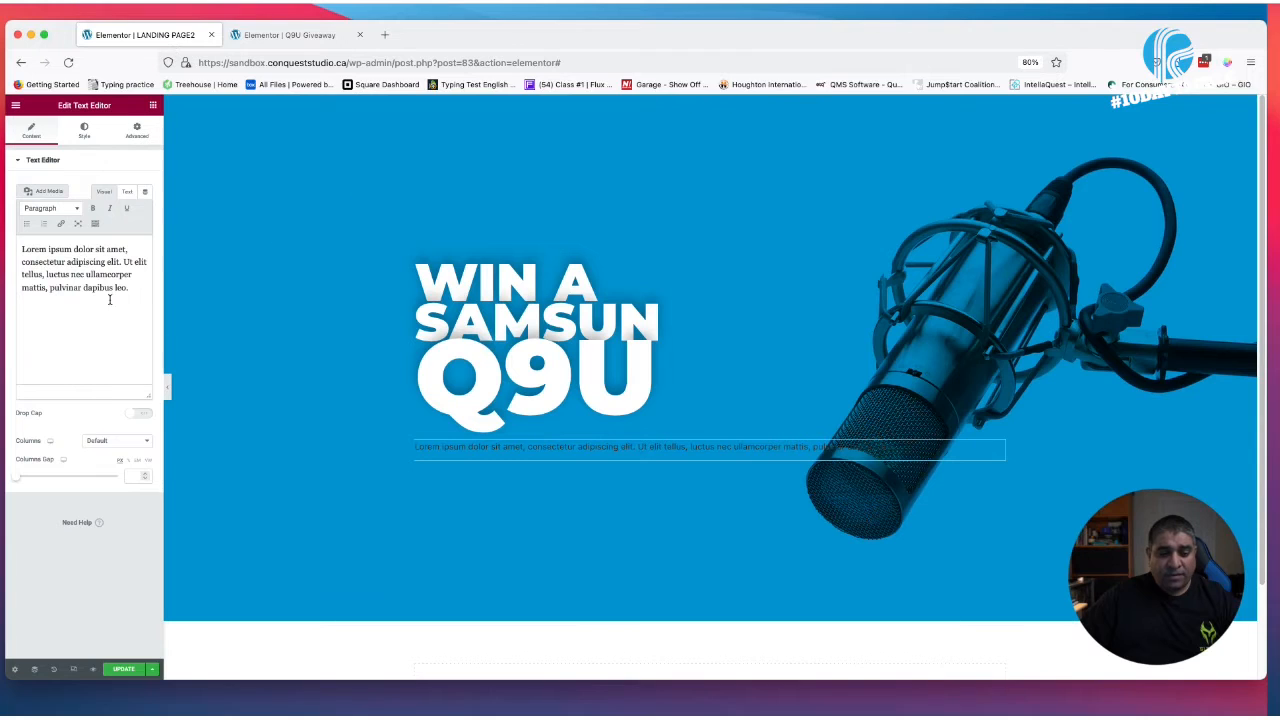
pyautogui.click(127, 192)
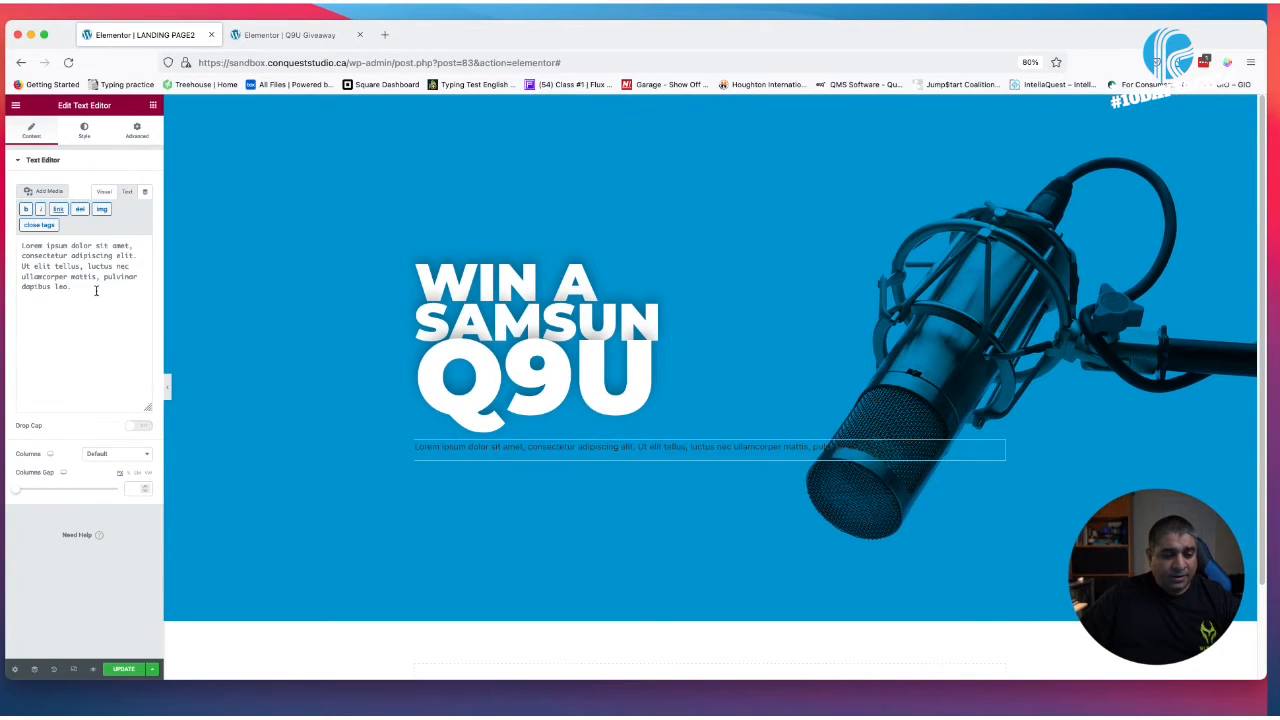
pyautogui.moveTo(96, 290); pyautogui.dragTo(4, 237)
pyautogui.press('super+v')
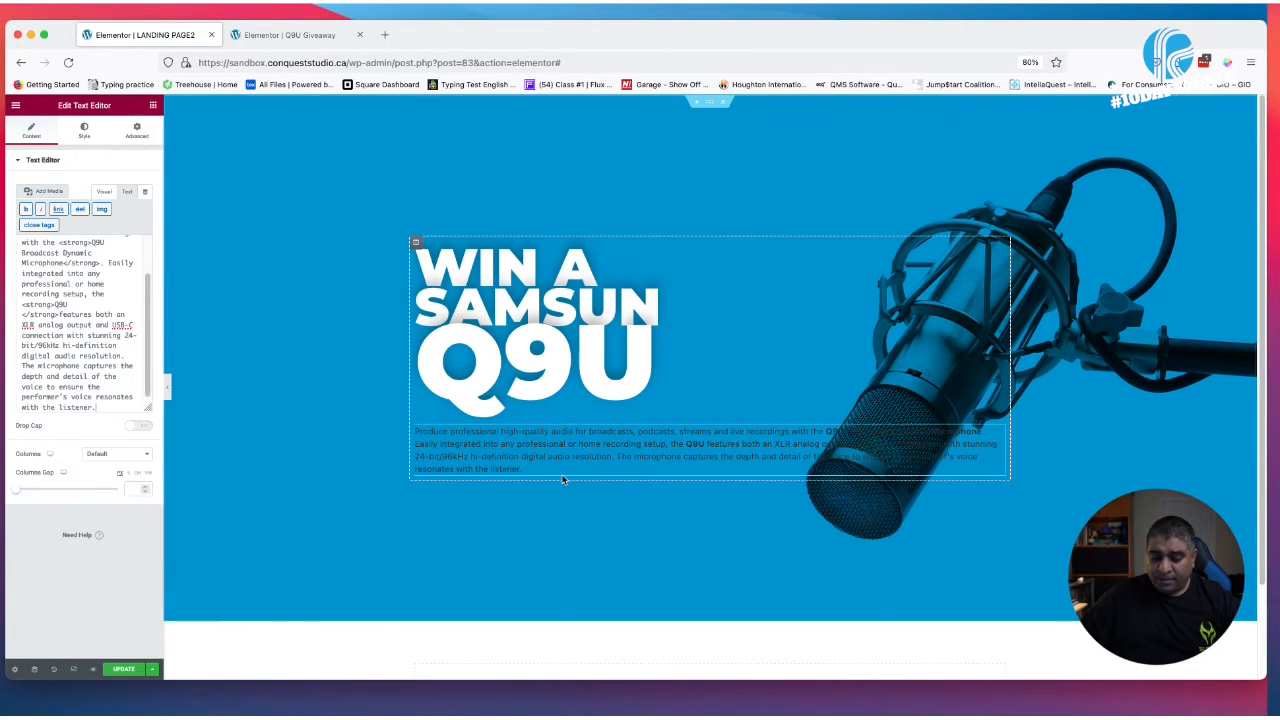
# Set the description paragraph's text color to the white global color
pyautogui.click(84, 130)
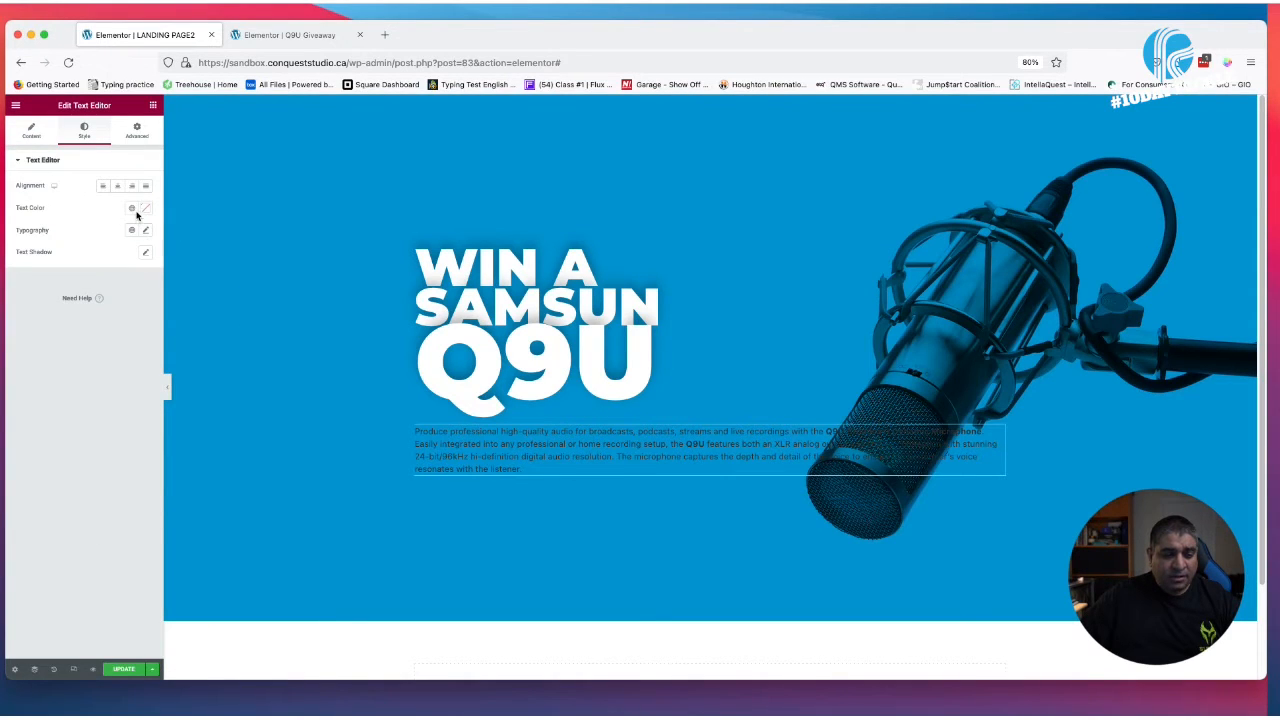
pyautogui.click(131, 208)
pyautogui.click(77, 256)
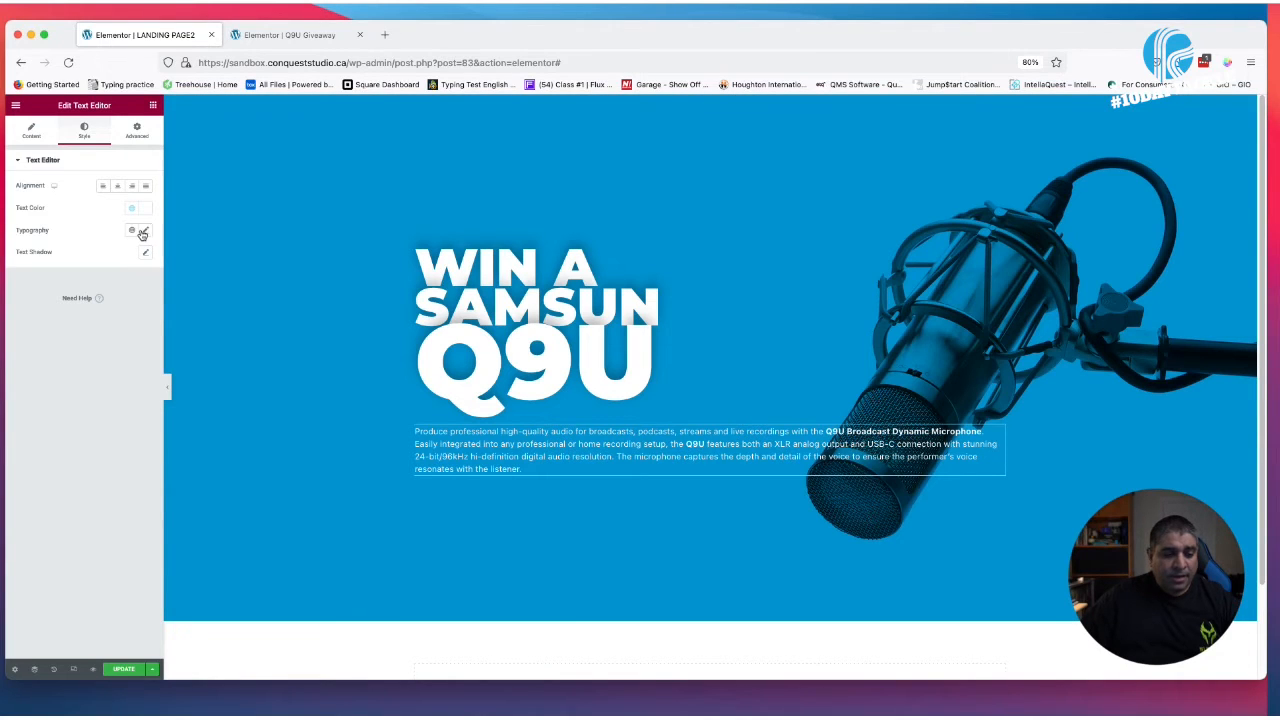
# Set the description paragraph's typography to the Montserrat font family at a size of 16 px
pyautogui.click(143, 231)
pyautogui.click(106, 279)
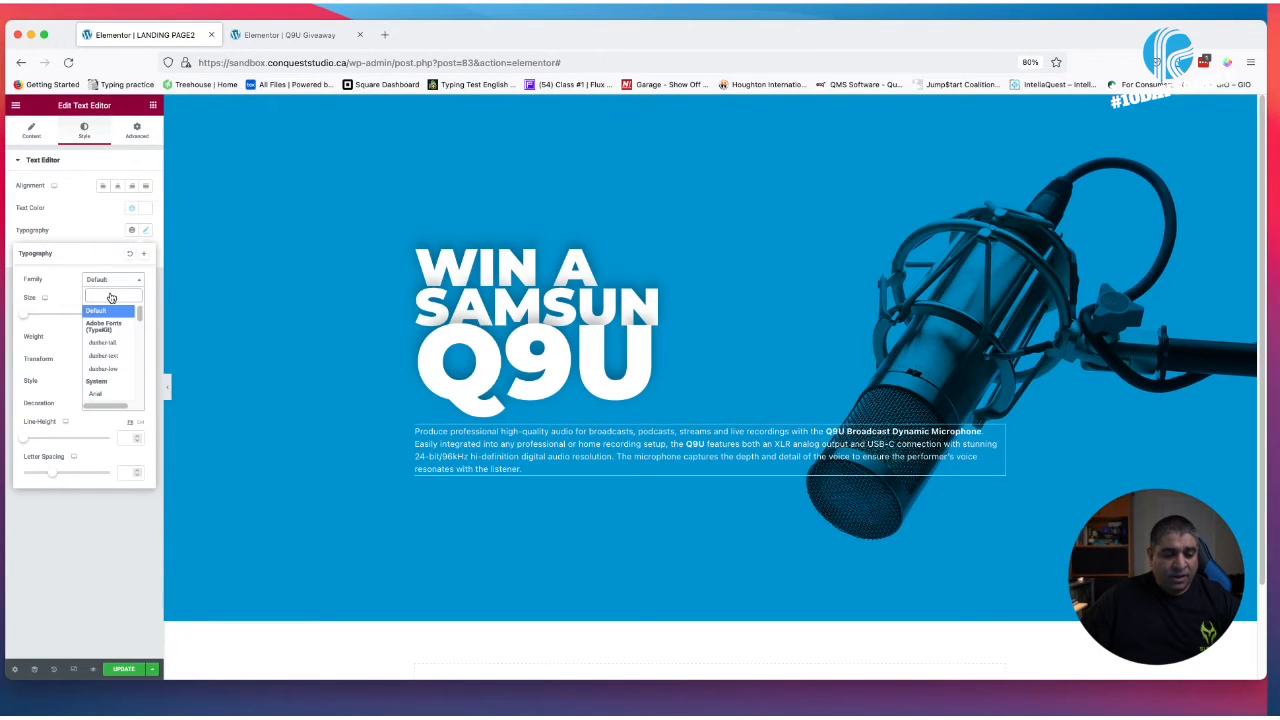
pyautogui.write('mont')
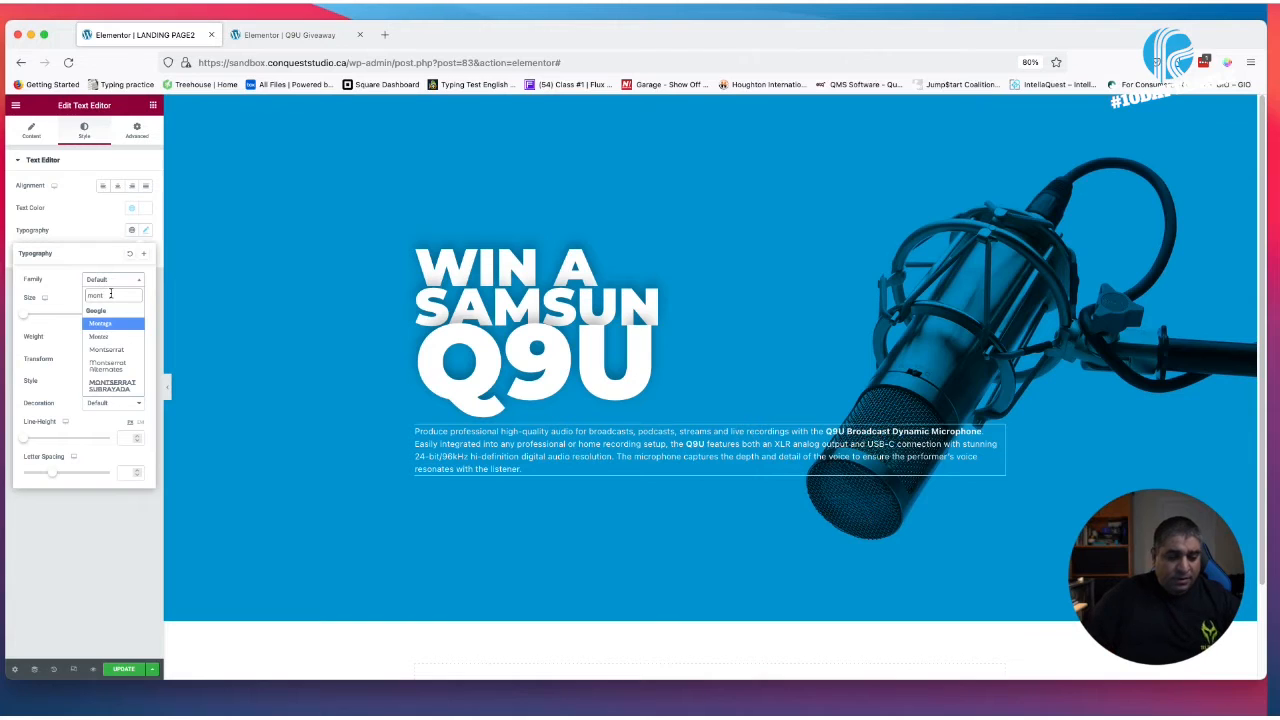
pyautogui.press('Down')
pyautogui.press('Down')
pyautogui.press('Return')
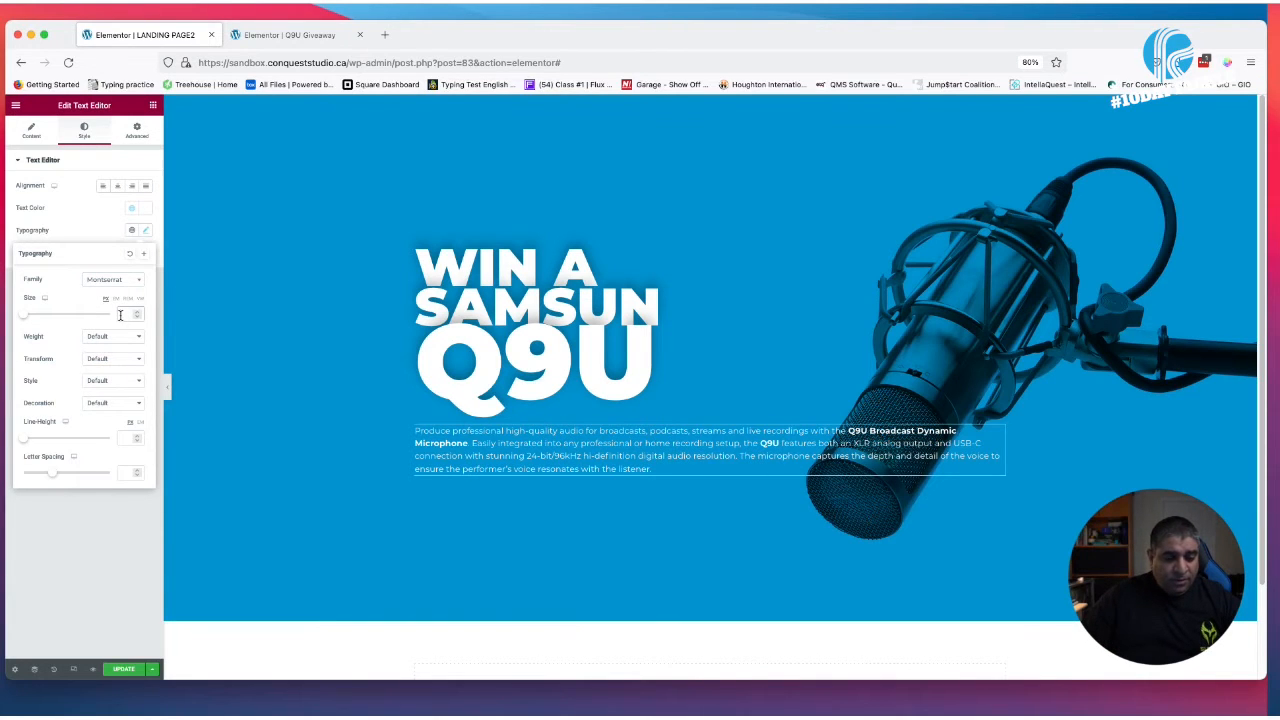
pyautogui.write('16')
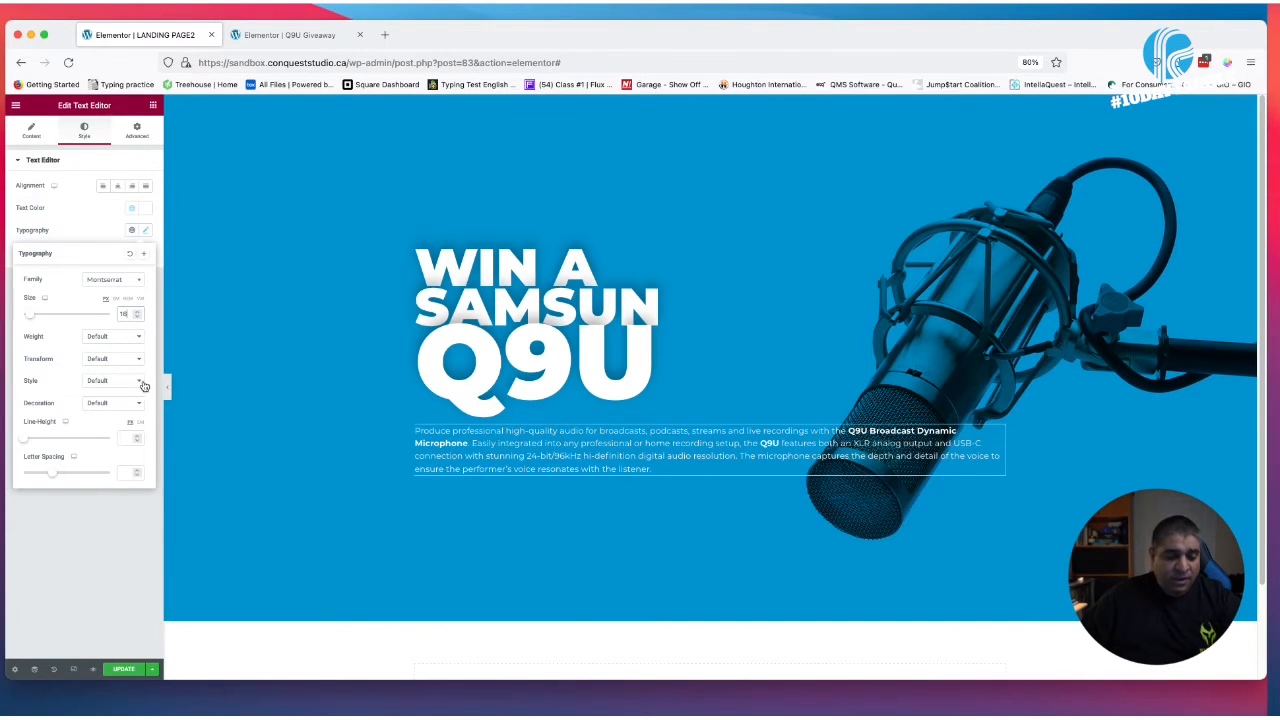
# Set the description paragraph's line height to 1.2 em
pyautogui.click(126, 438)
pyautogui.write('1.3')
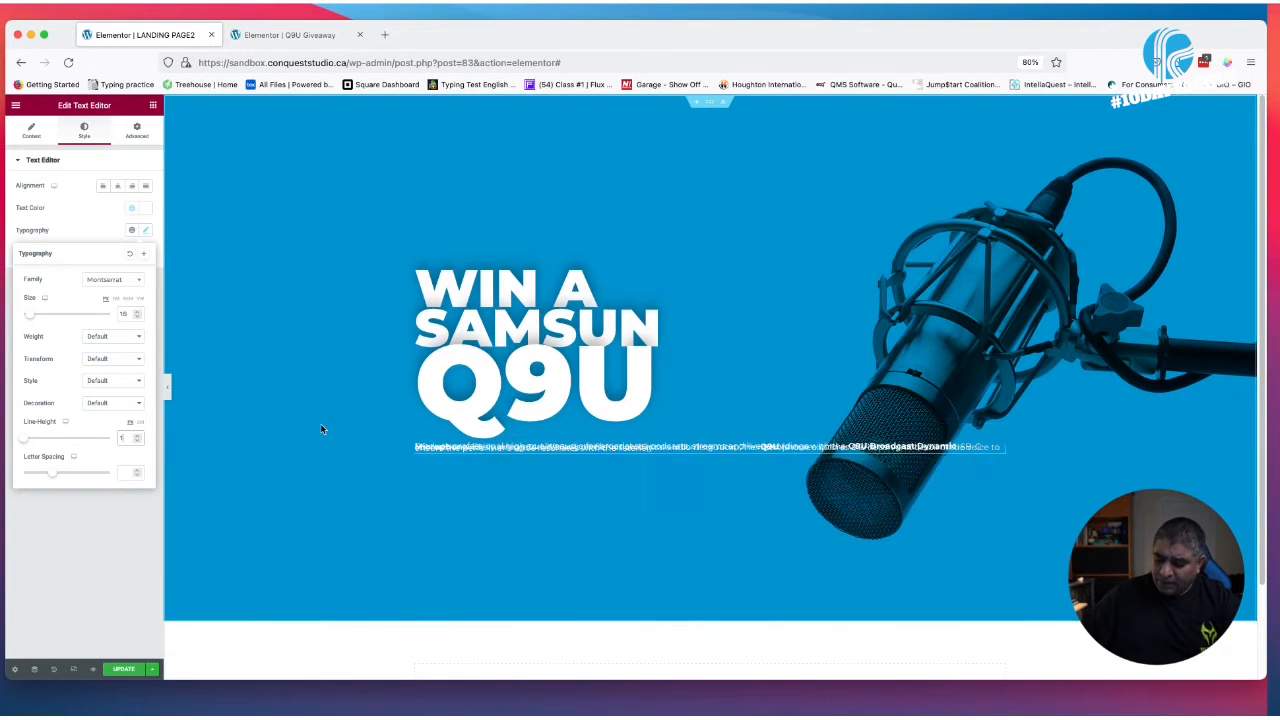
pyautogui.click(141, 424)
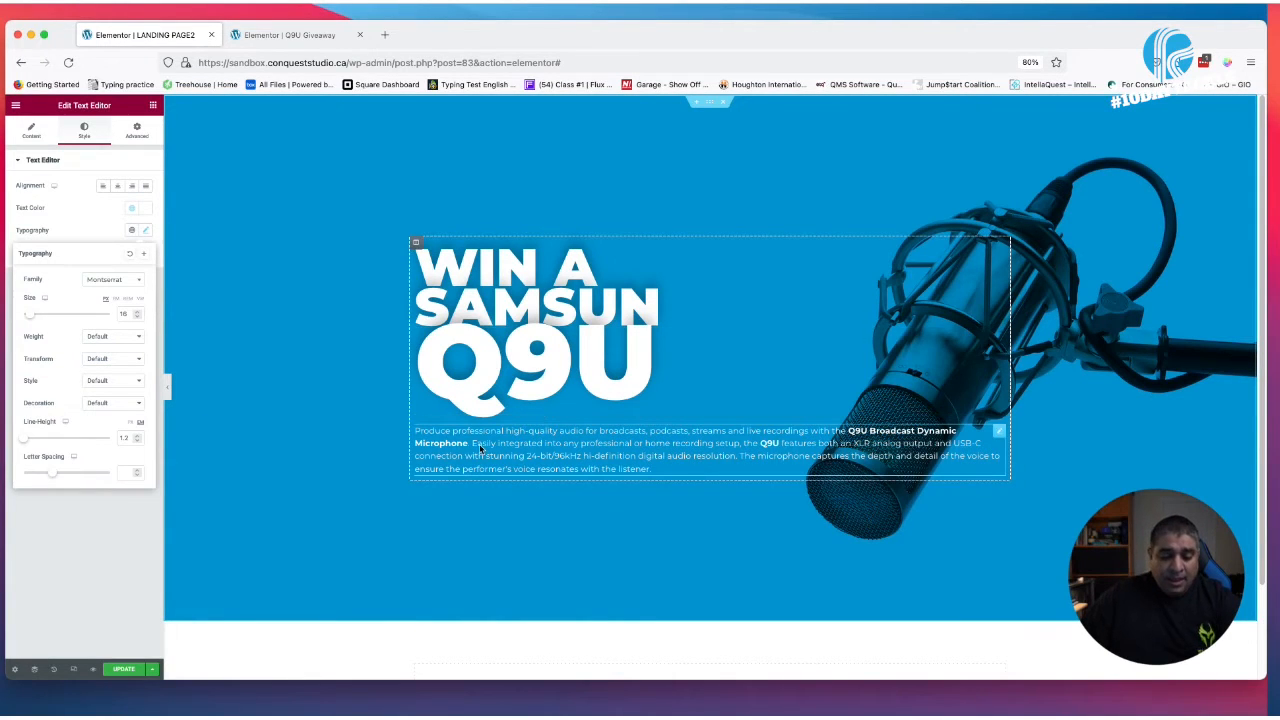
# Add a button below the description paragraph with the text "YES I WOULD LIKE THE MIC SIGN ME UP" and open its style settings
pyautogui.click(153, 106)
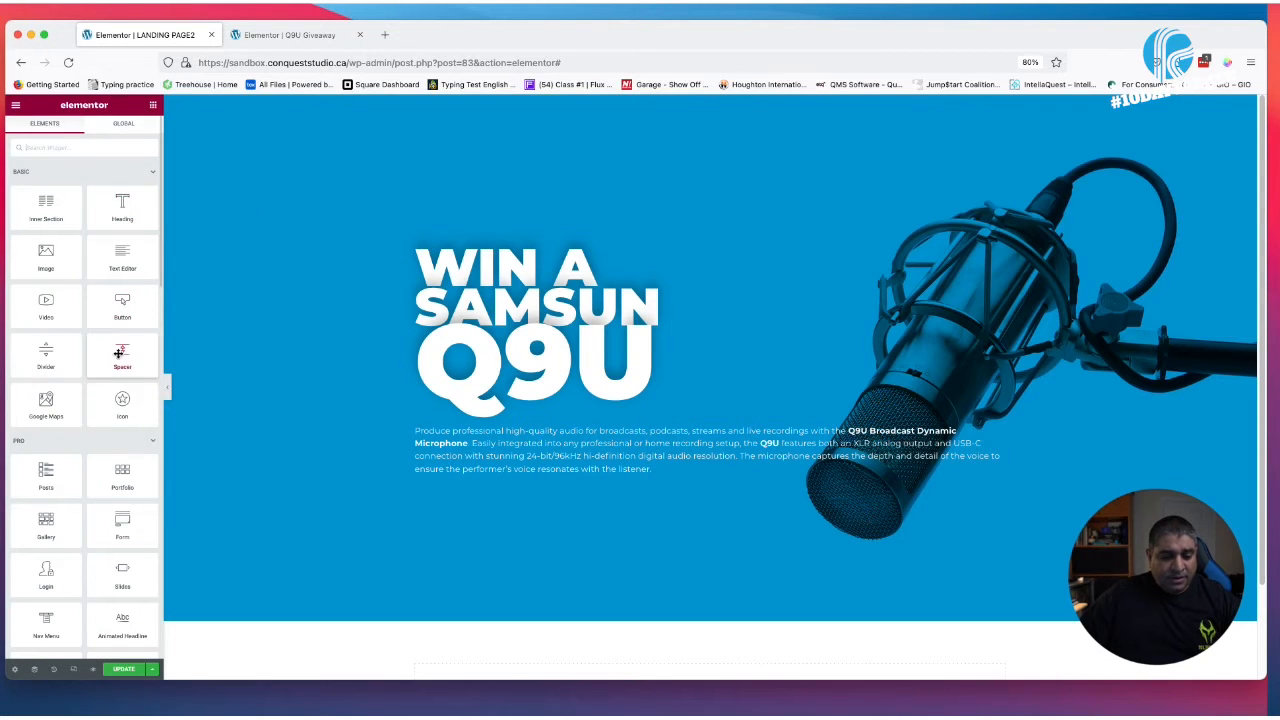
pyautogui.moveTo(122, 305); pyautogui.dragTo(533, 474)
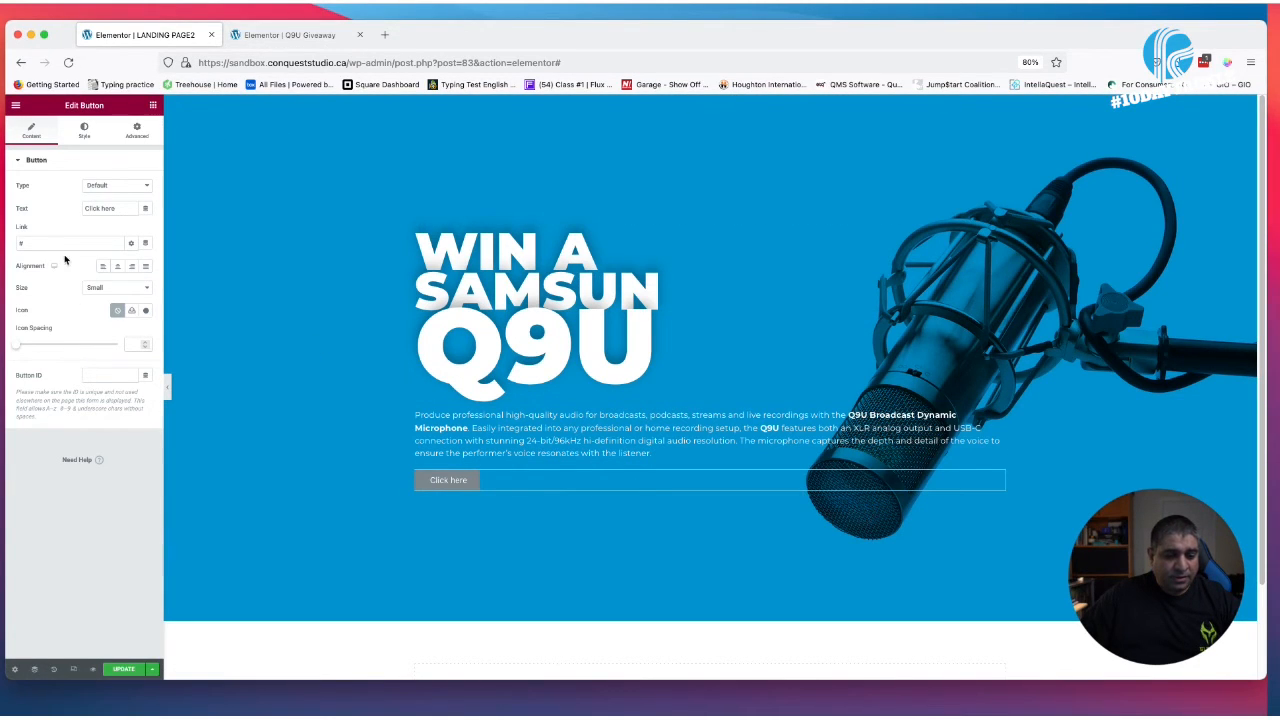
pyautogui.tripleClick(121, 208)
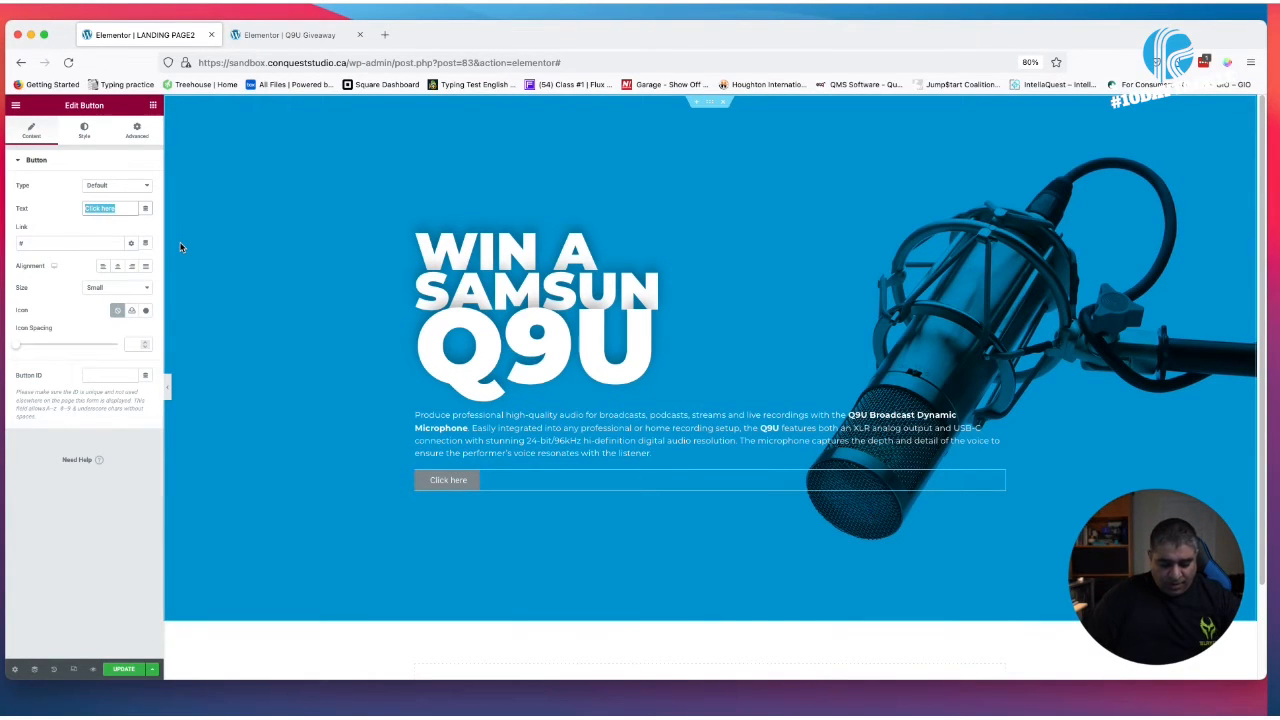
pyautogui.write('YES I WOULD LIKE THE')
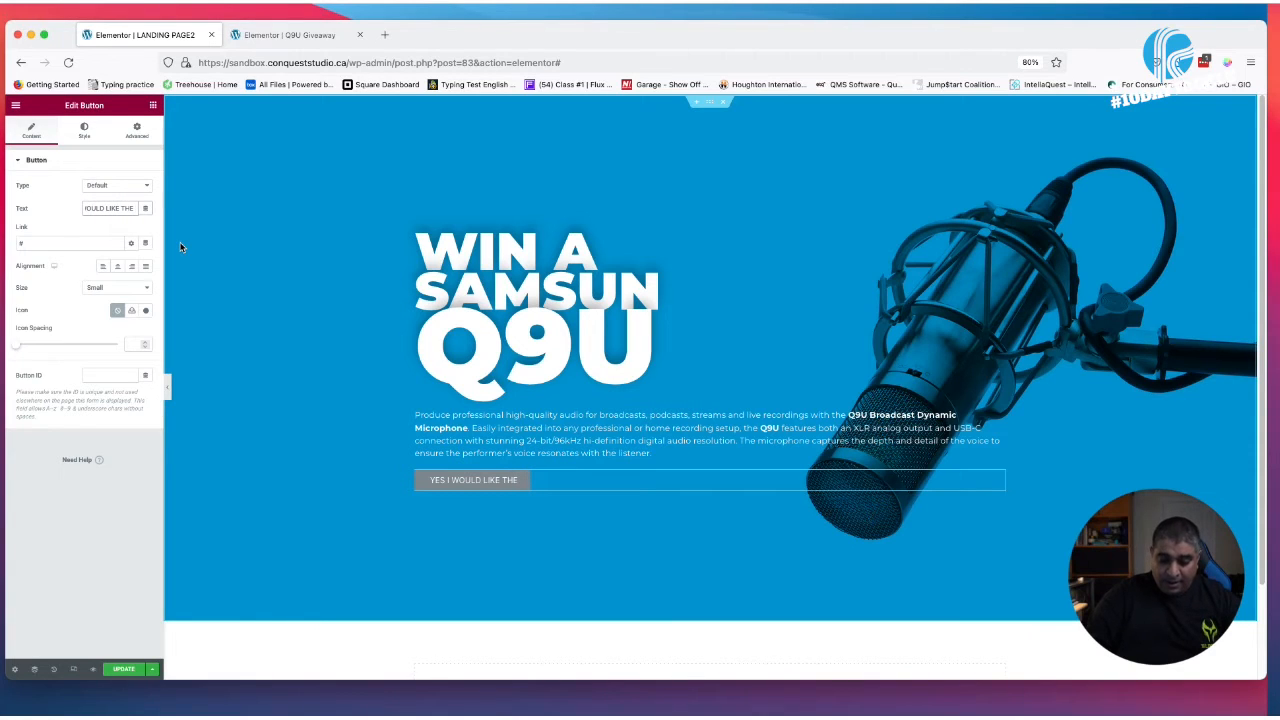
pyautogui.write(' MIK')
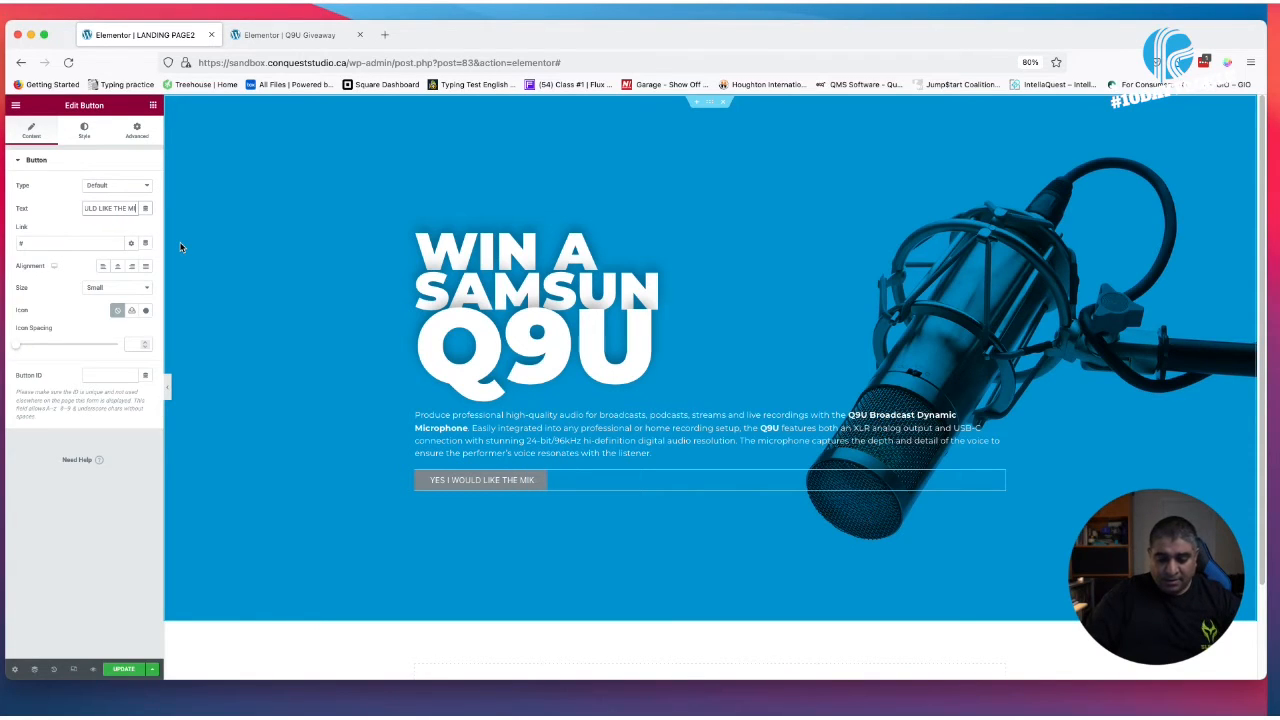
pyautogui.write('C SI')
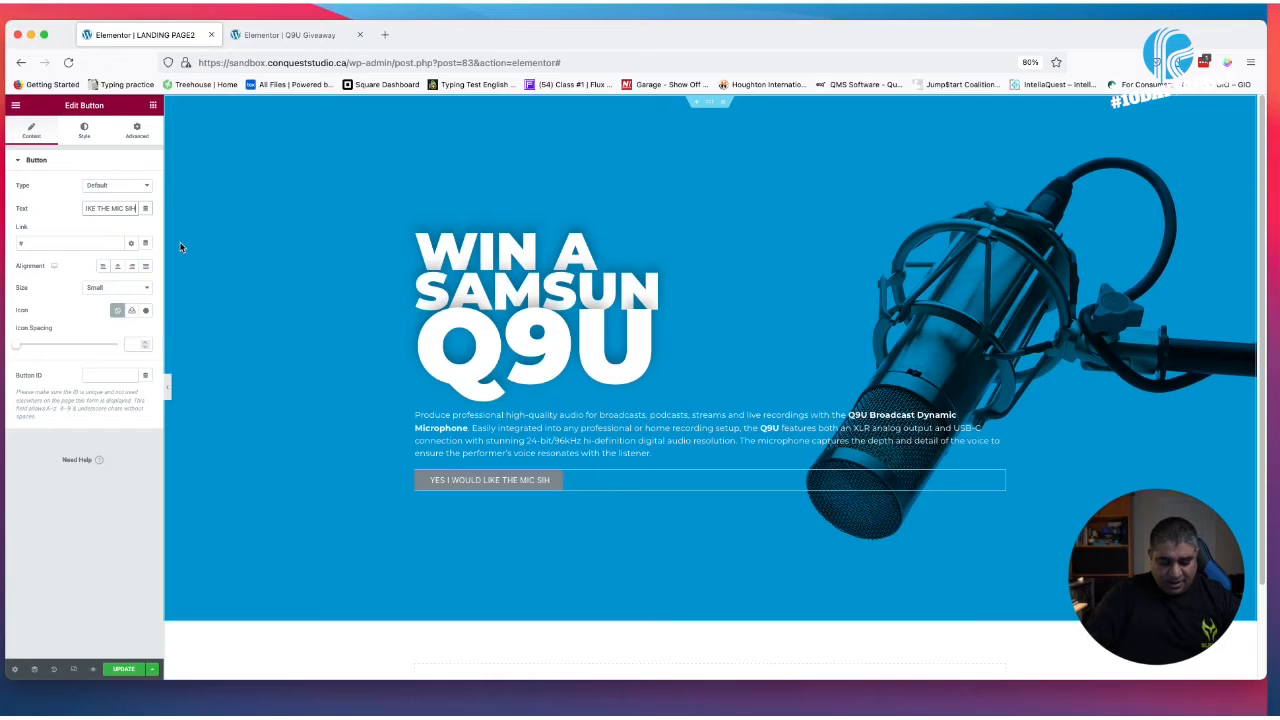
pyautogui.write('GN')
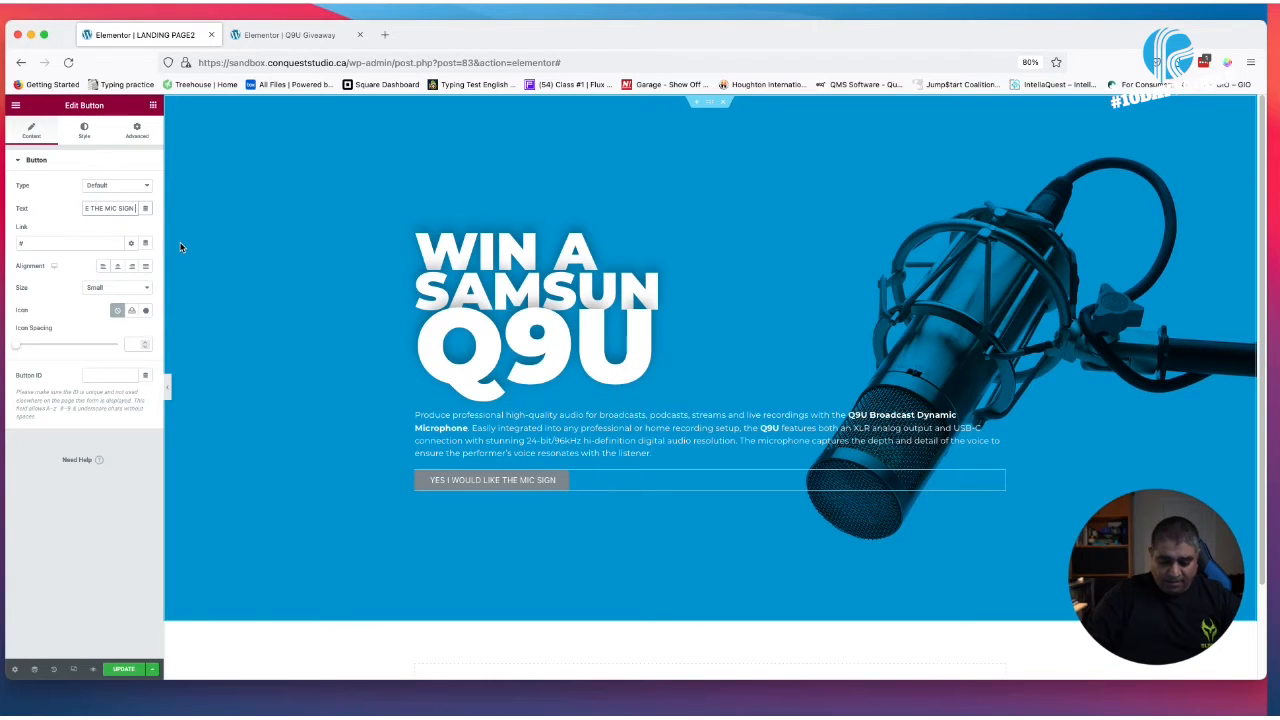
pyautogui.write(' ME UP')
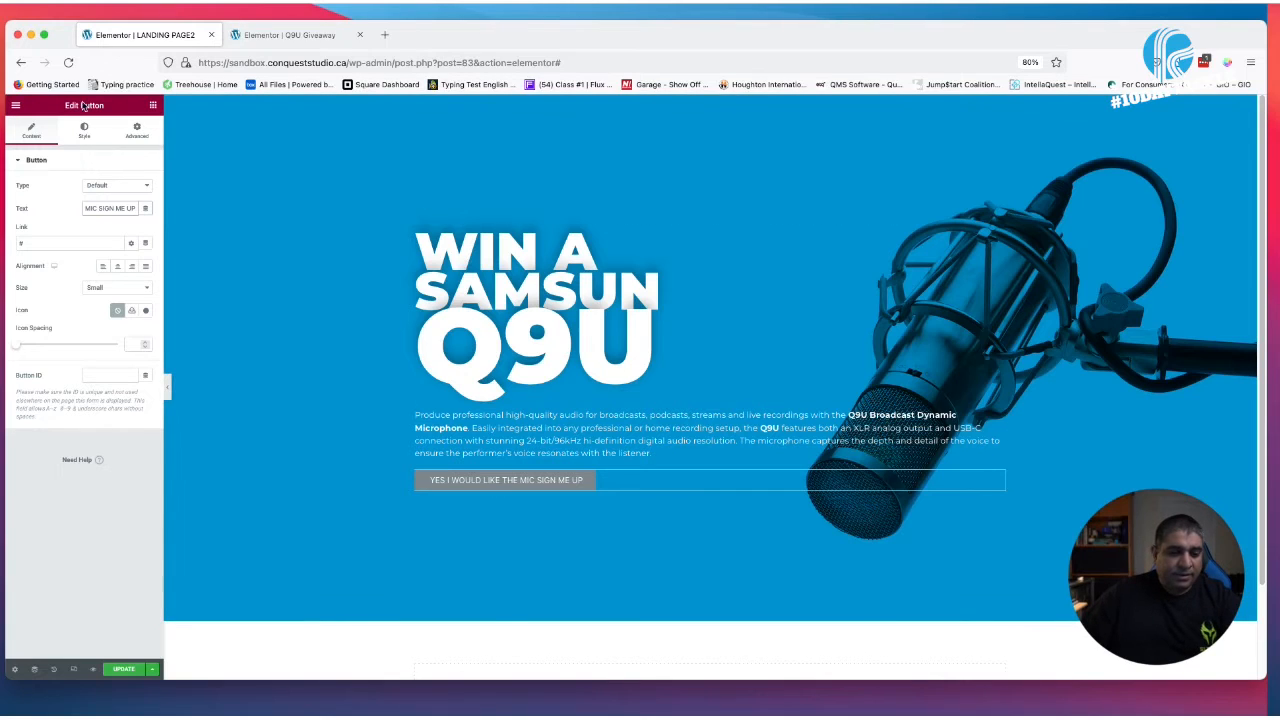
pyautogui.click(84, 131)
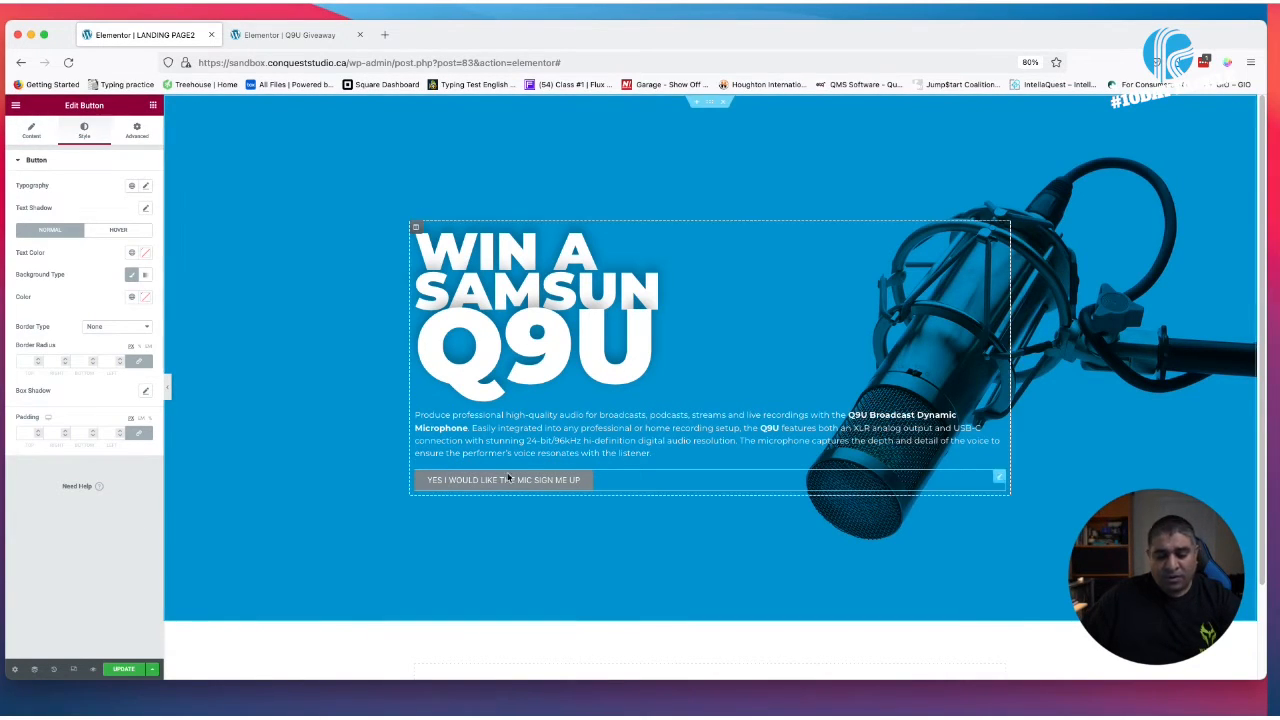
pyautogui.click(33, 131)
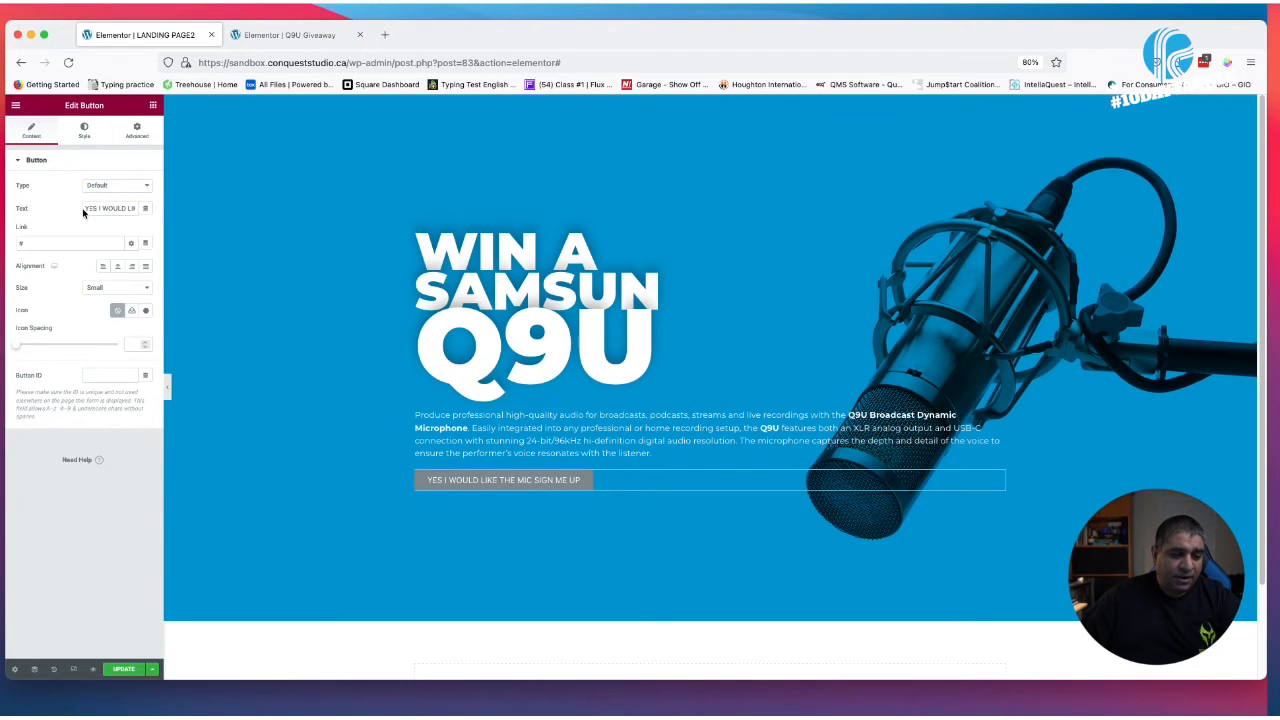
pyautogui.click(88, 137)
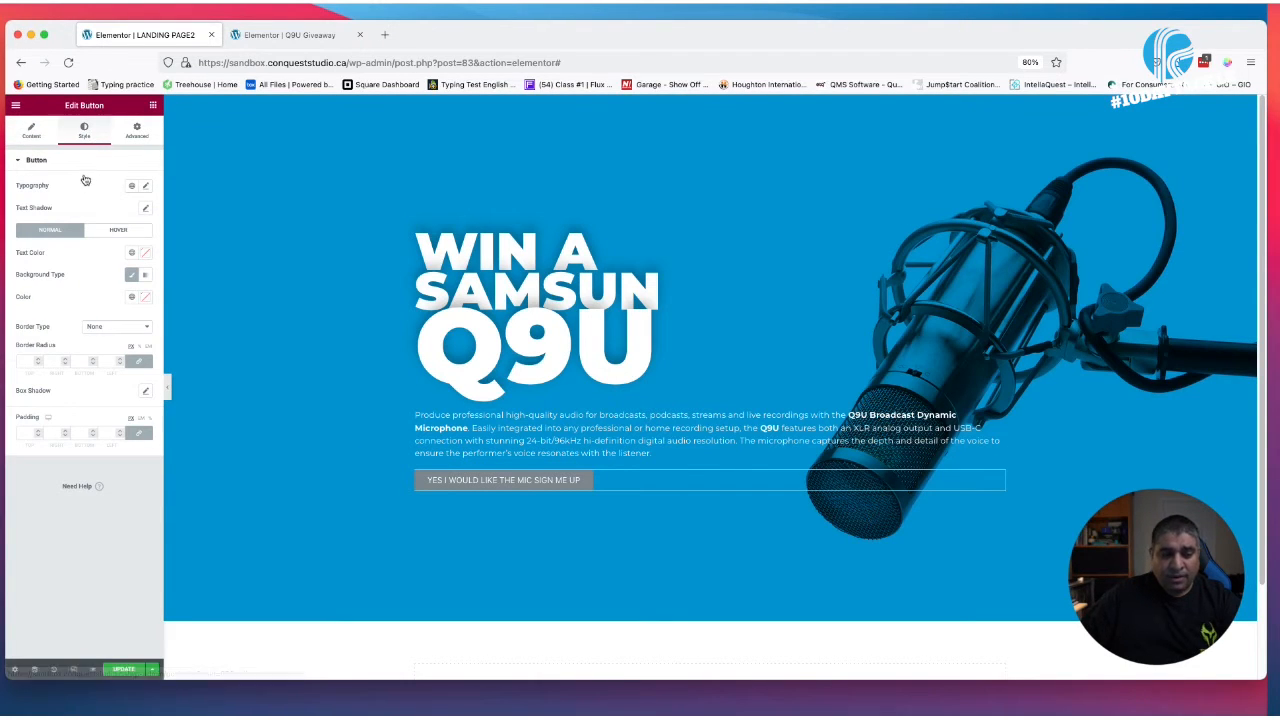
pyautogui.click(146, 187)
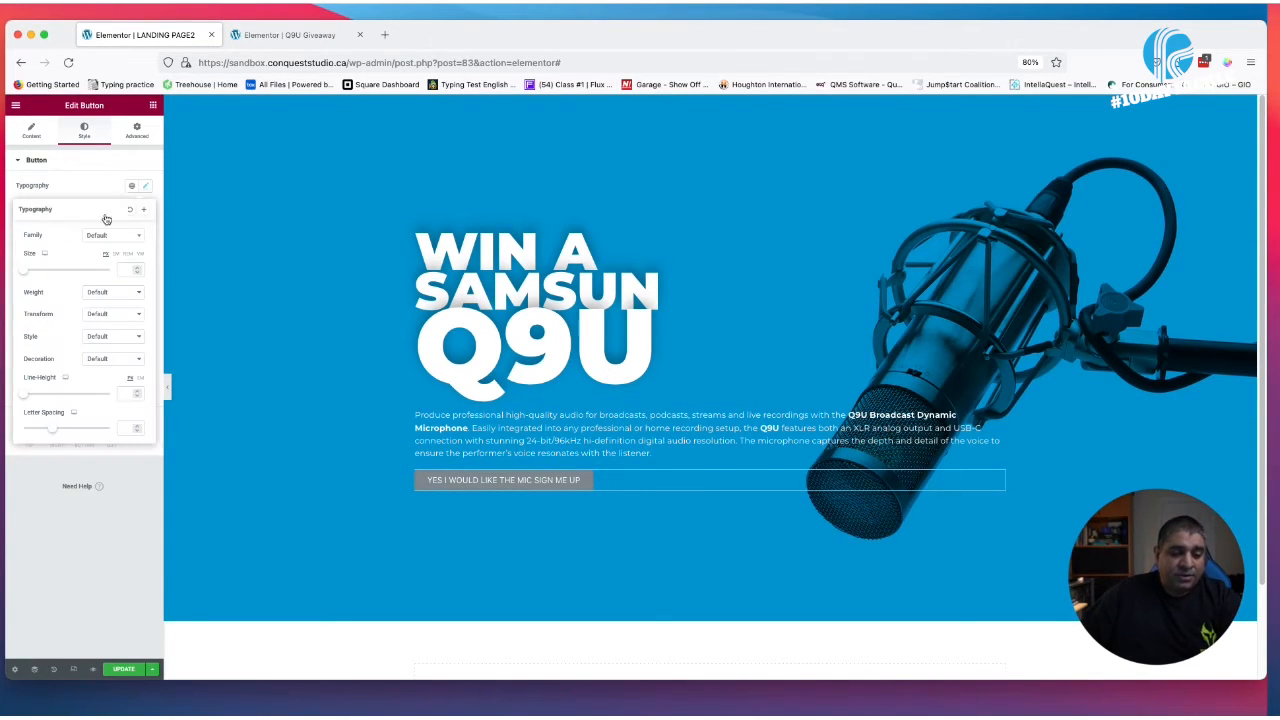
pyautogui.click(130, 187)
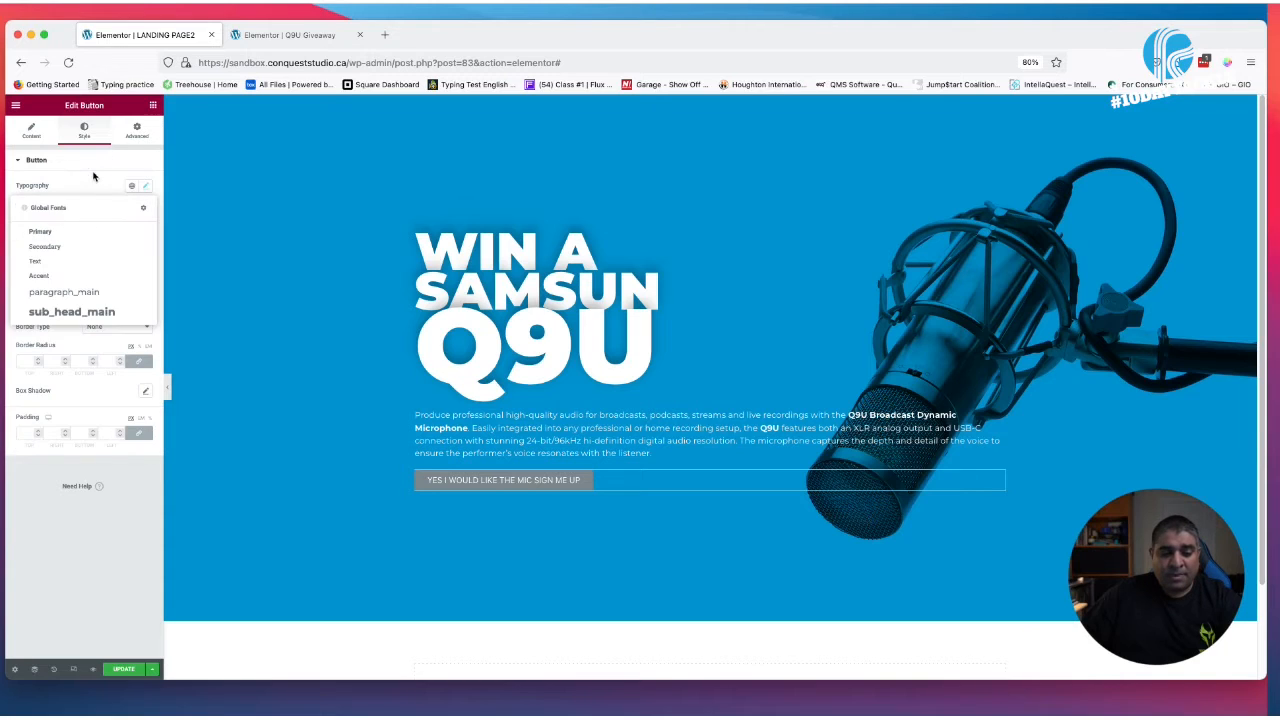
pyautogui.click(95, 165)
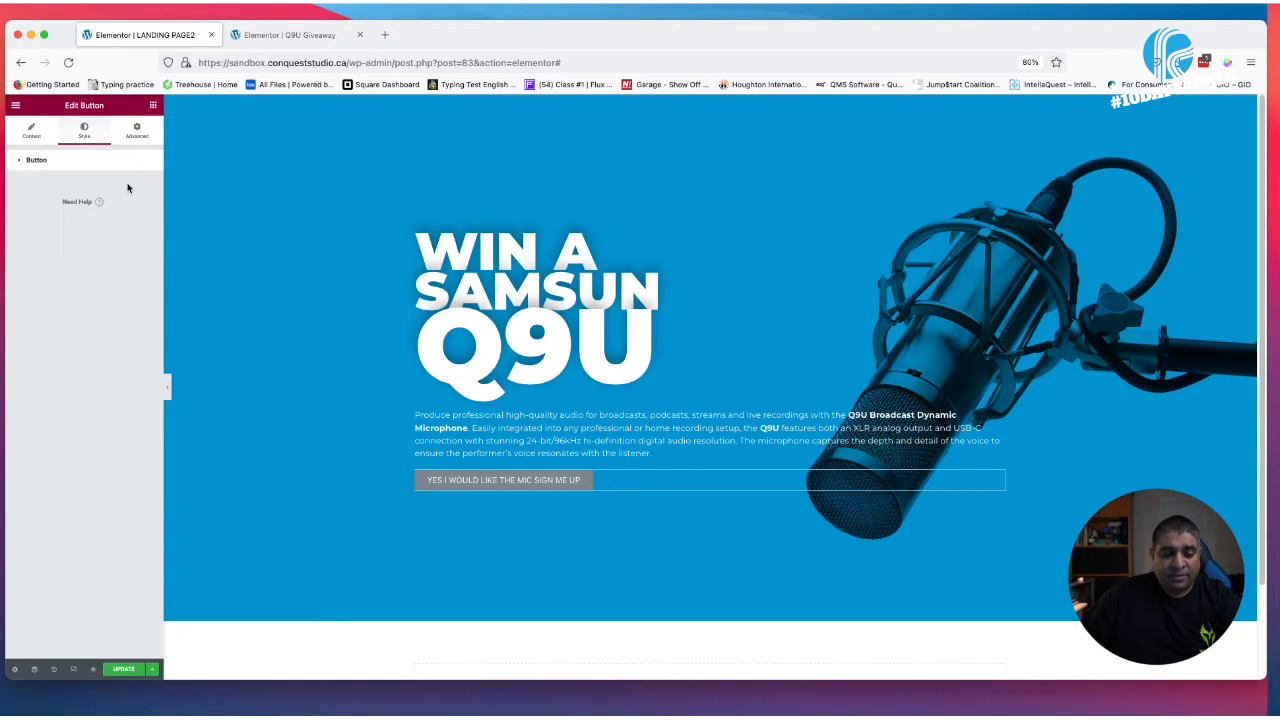
pyautogui.click(70, 162)
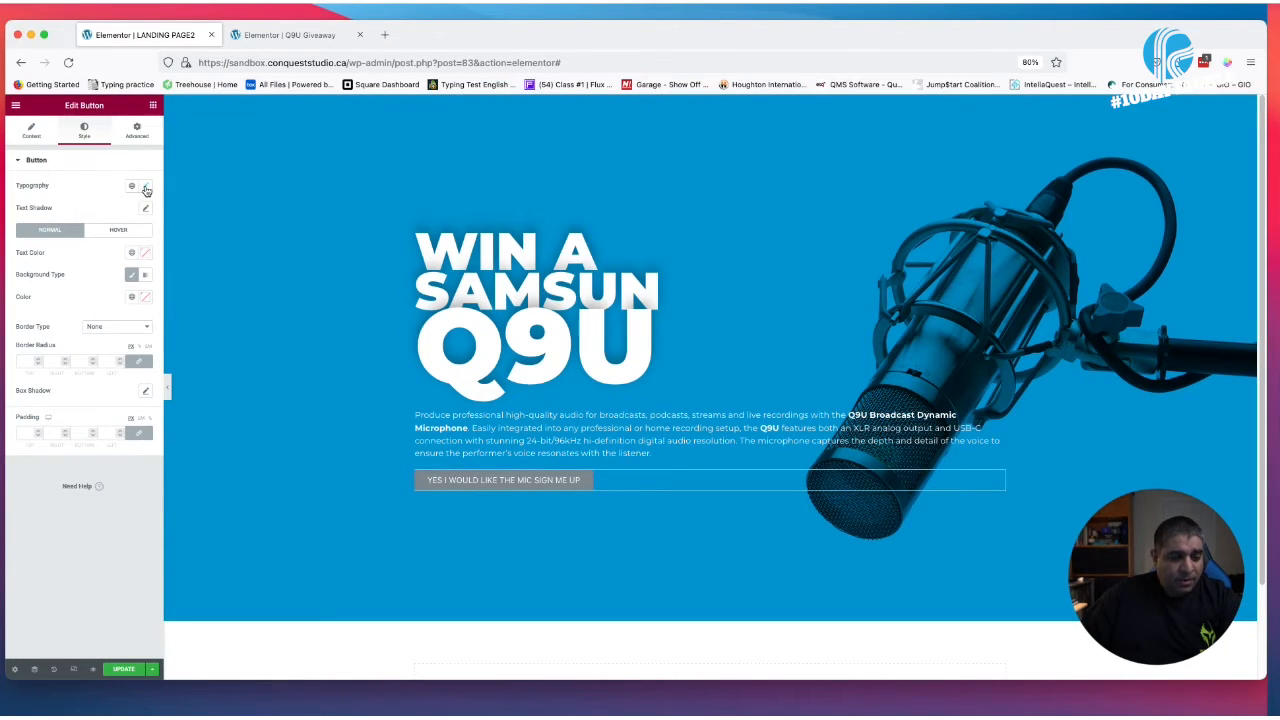
# Set the button's typography to the Montserrat font family at a size of 20 px
pyautogui.click(146, 188)
pyautogui.click(113, 237)
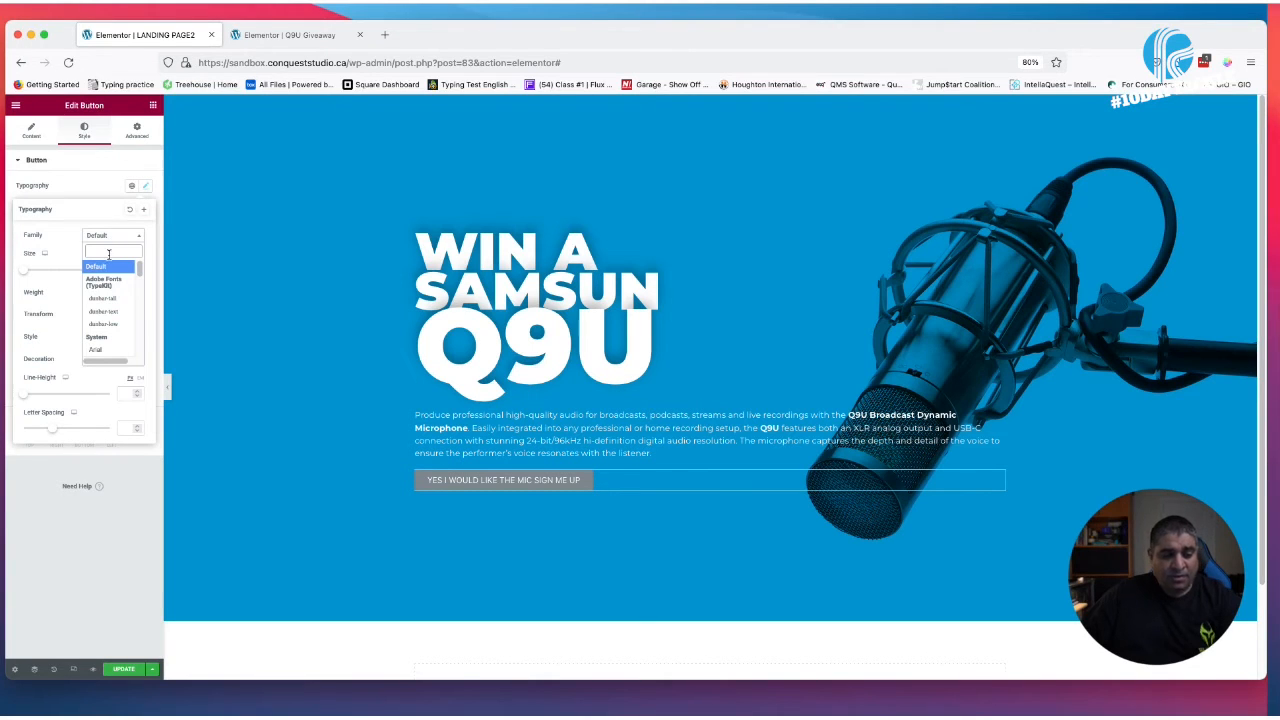
pyautogui.write('mont')
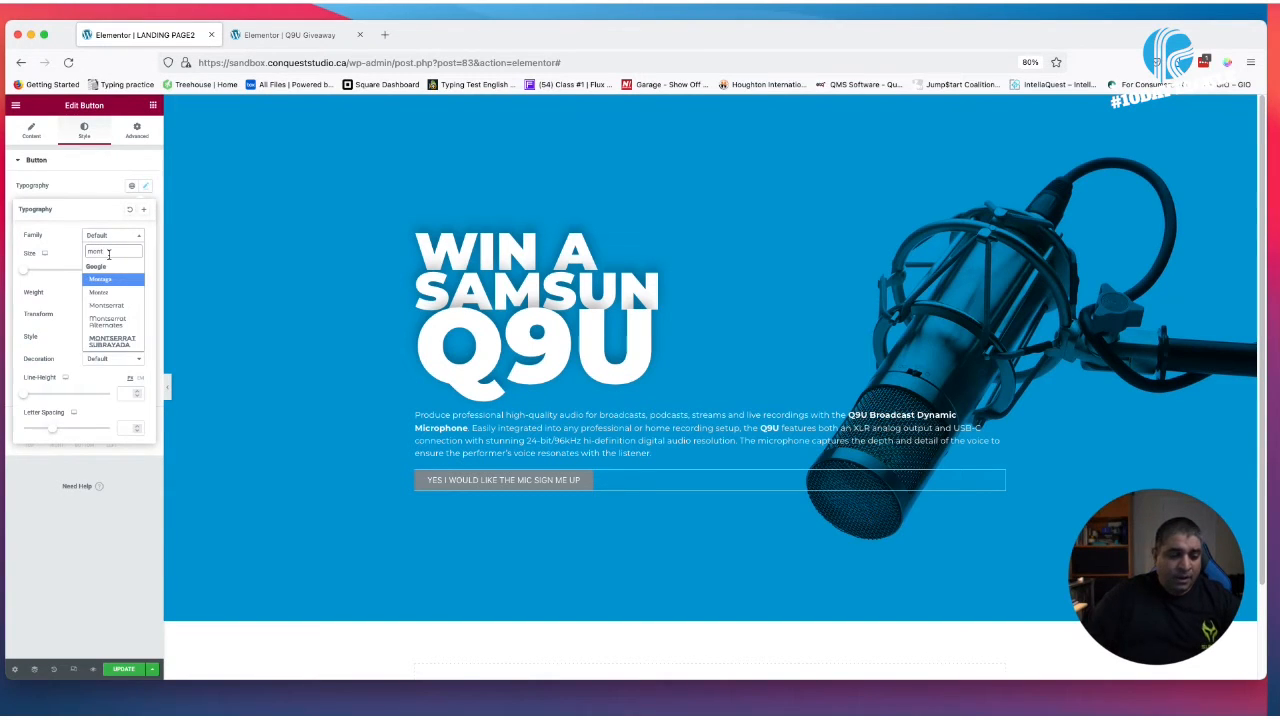
pyautogui.press('Down')
pyautogui.press('Down')
pyautogui.press('Return')
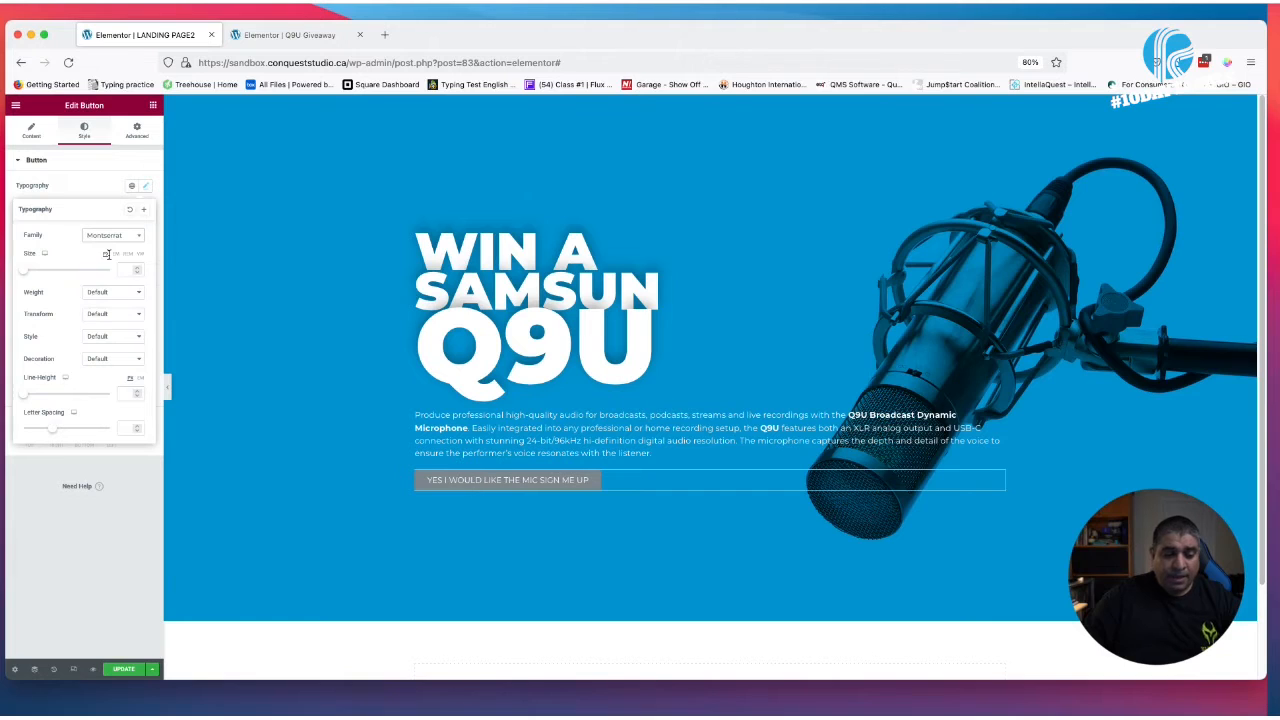
pyautogui.click(122, 270)
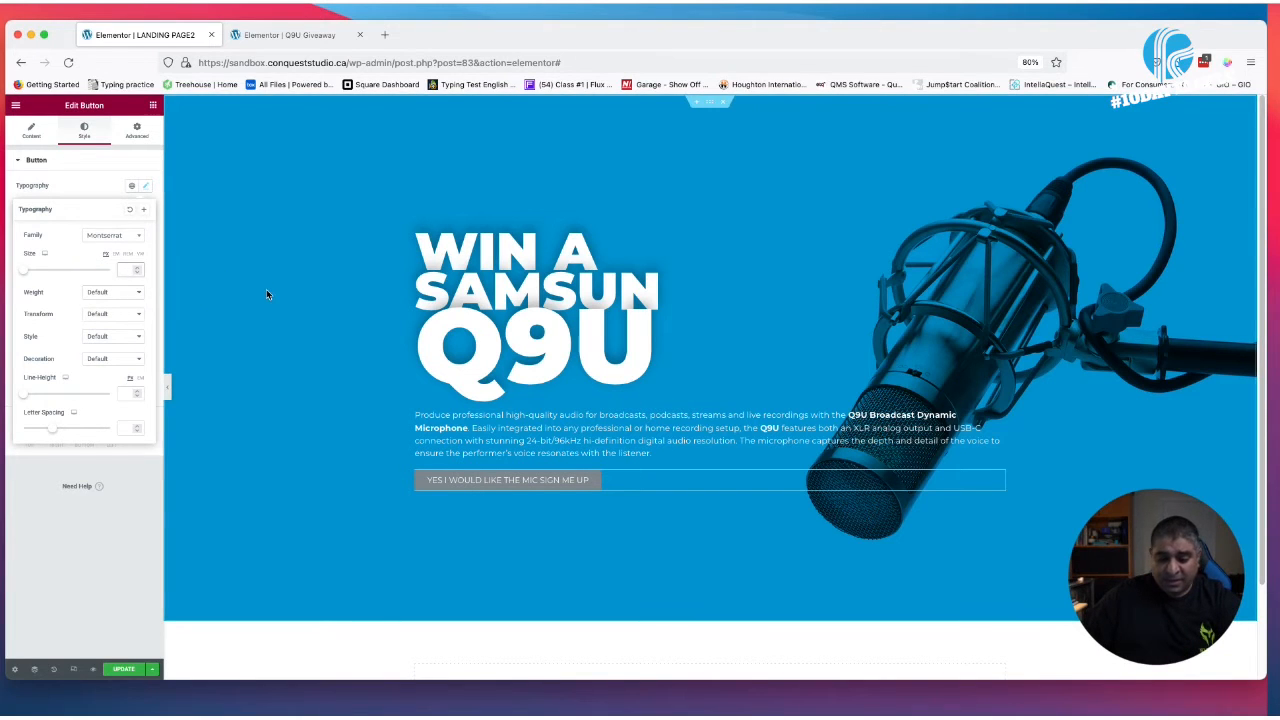
pyautogui.write('20')
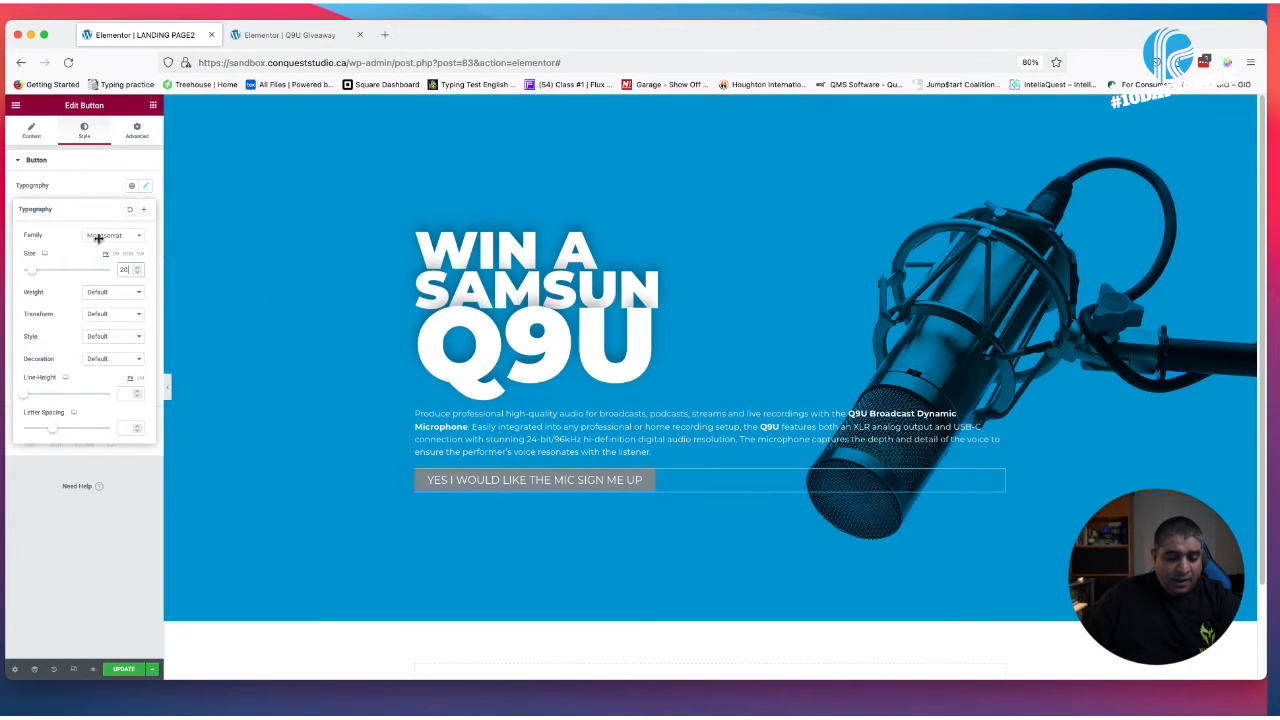
# Set the button text's weight to 500 and its line height to 1.2 em
pyautogui.click(106, 292)
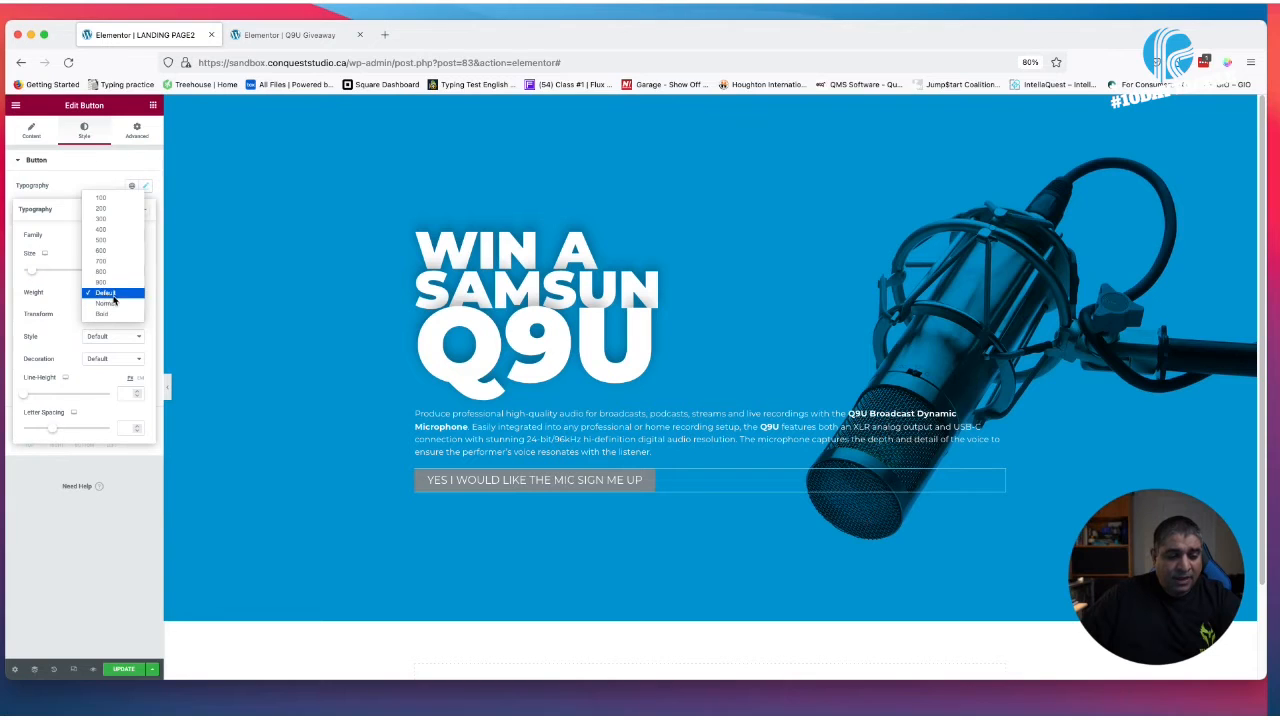
pyautogui.click(113, 241)
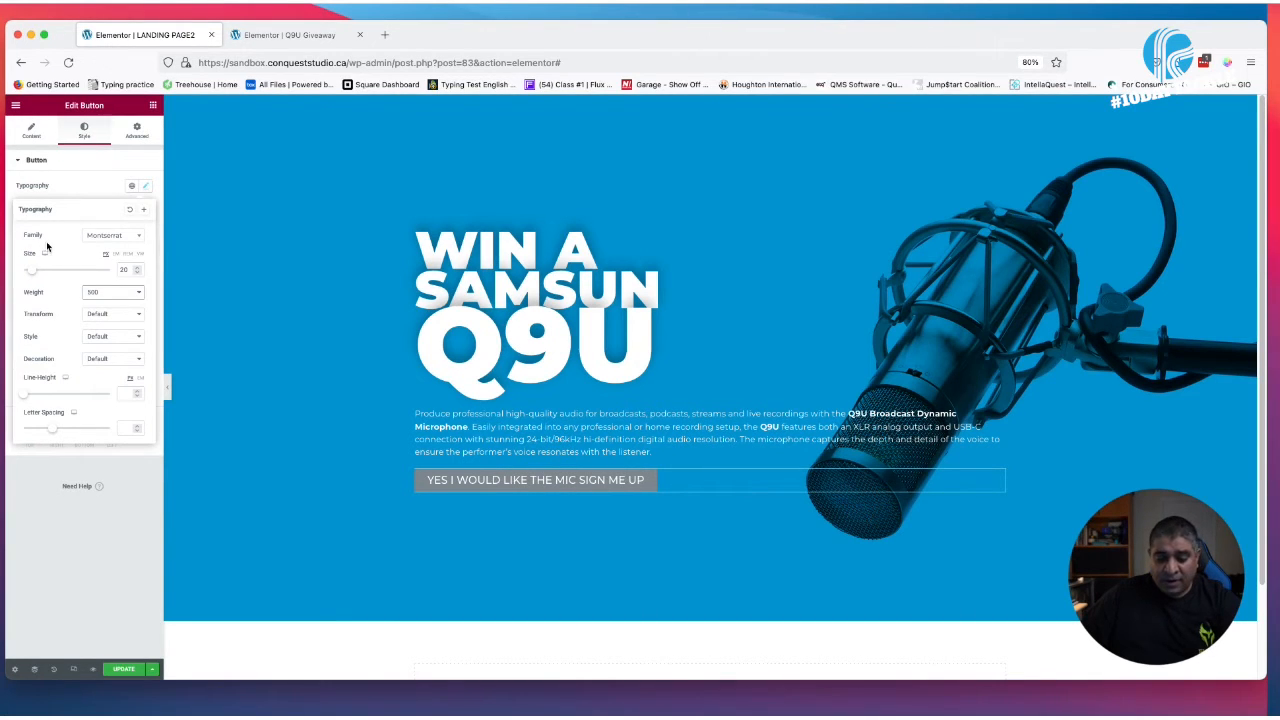
pyautogui.click(121, 393)
pyautogui.click(140, 378)
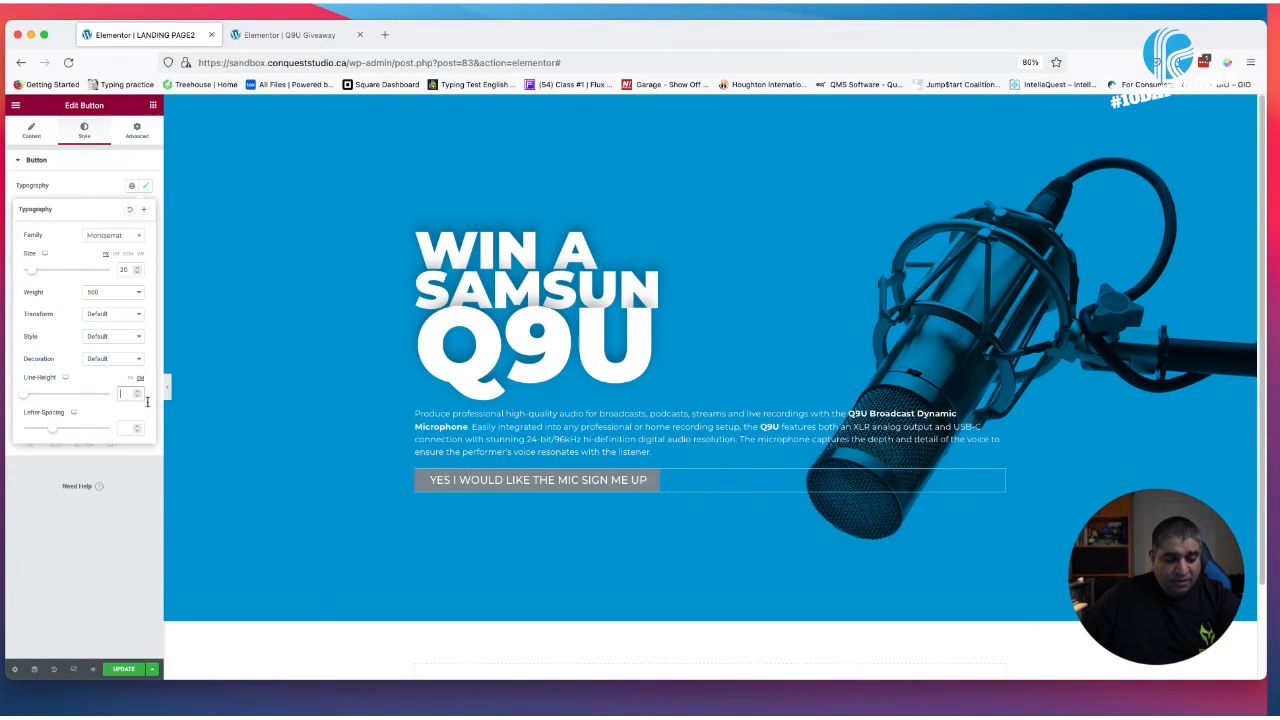
pyautogui.write('1.2')
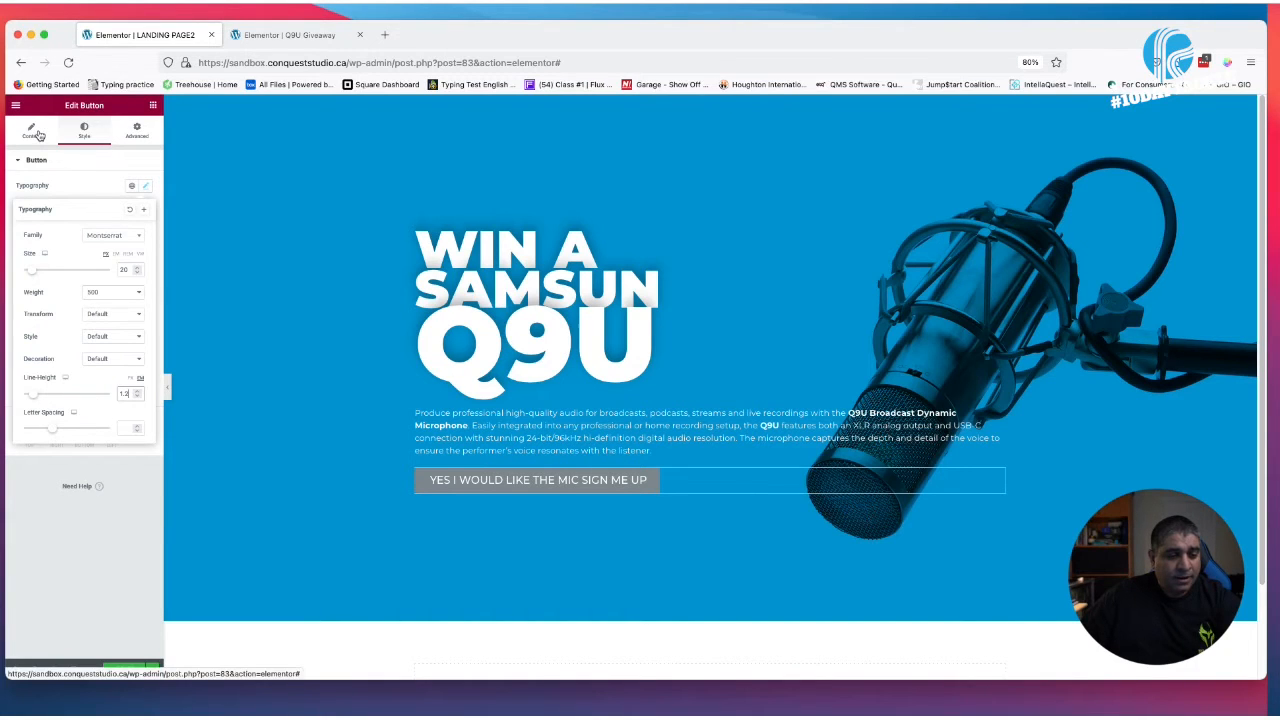
pyautogui.click(84, 140)
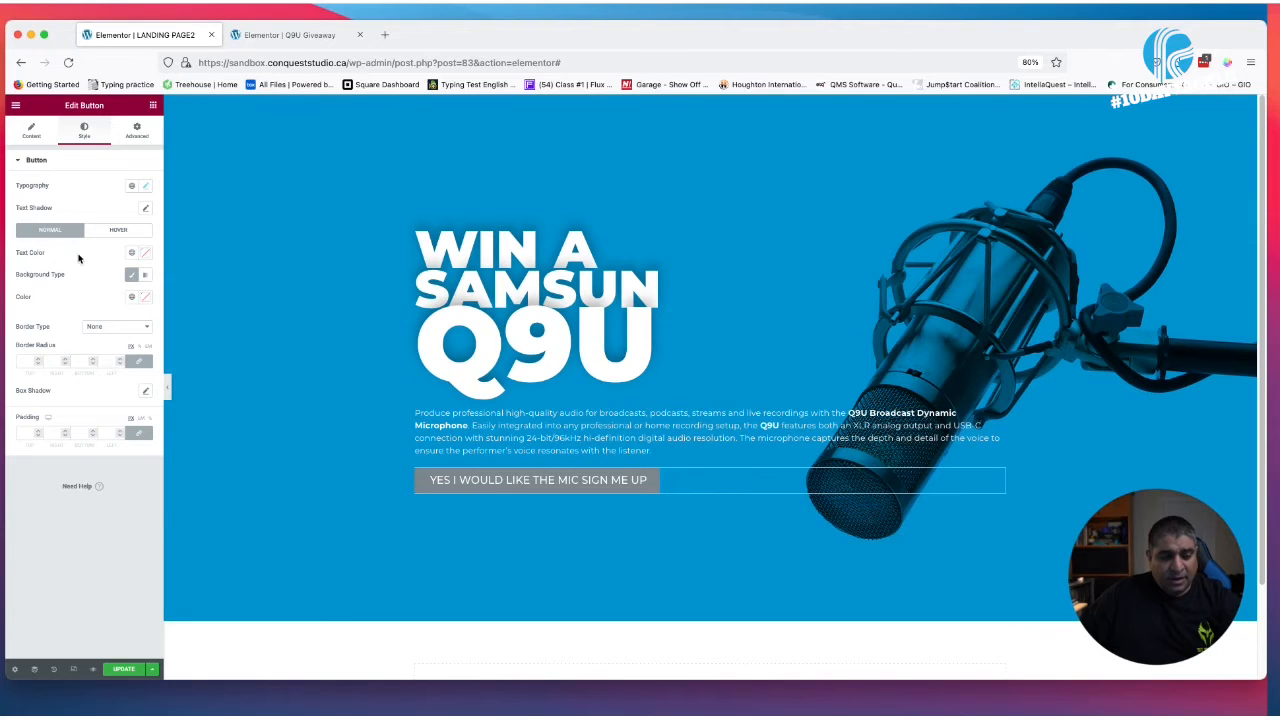
# Set the button's normal text color to the white Primary global color and its background to the black Secondary global color
pyautogui.click(131, 253)
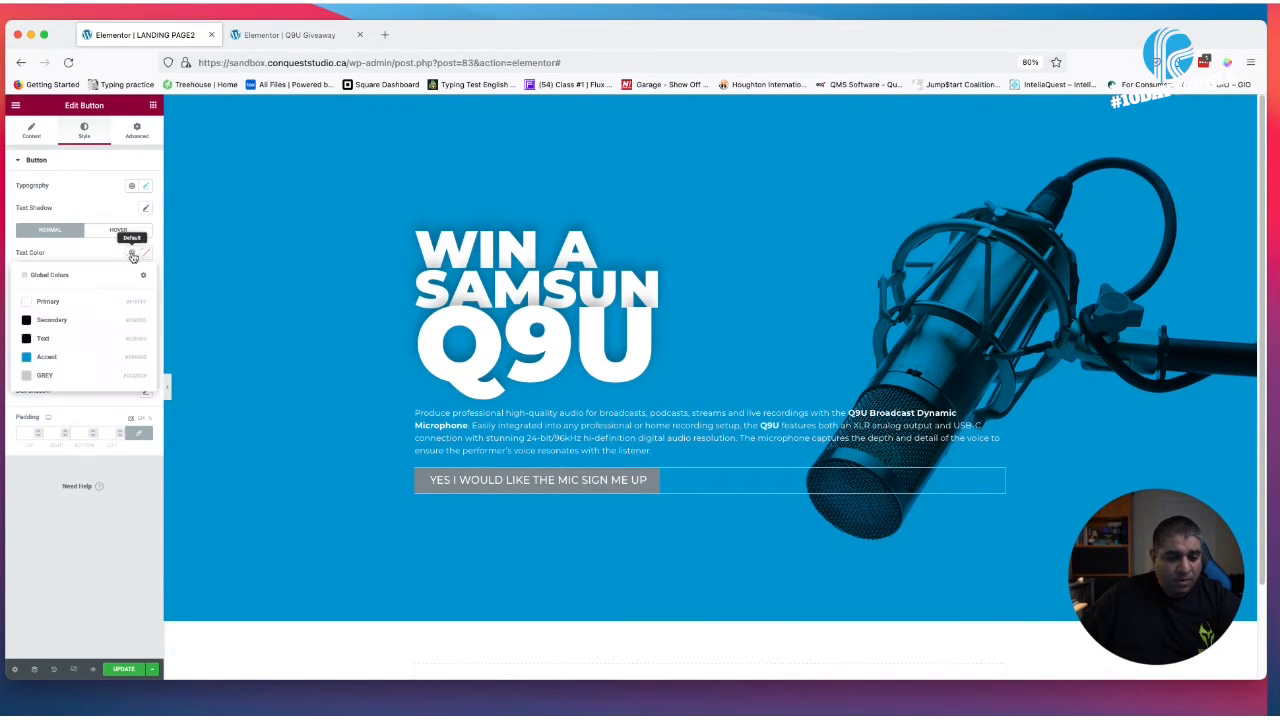
pyautogui.click(78, 303)
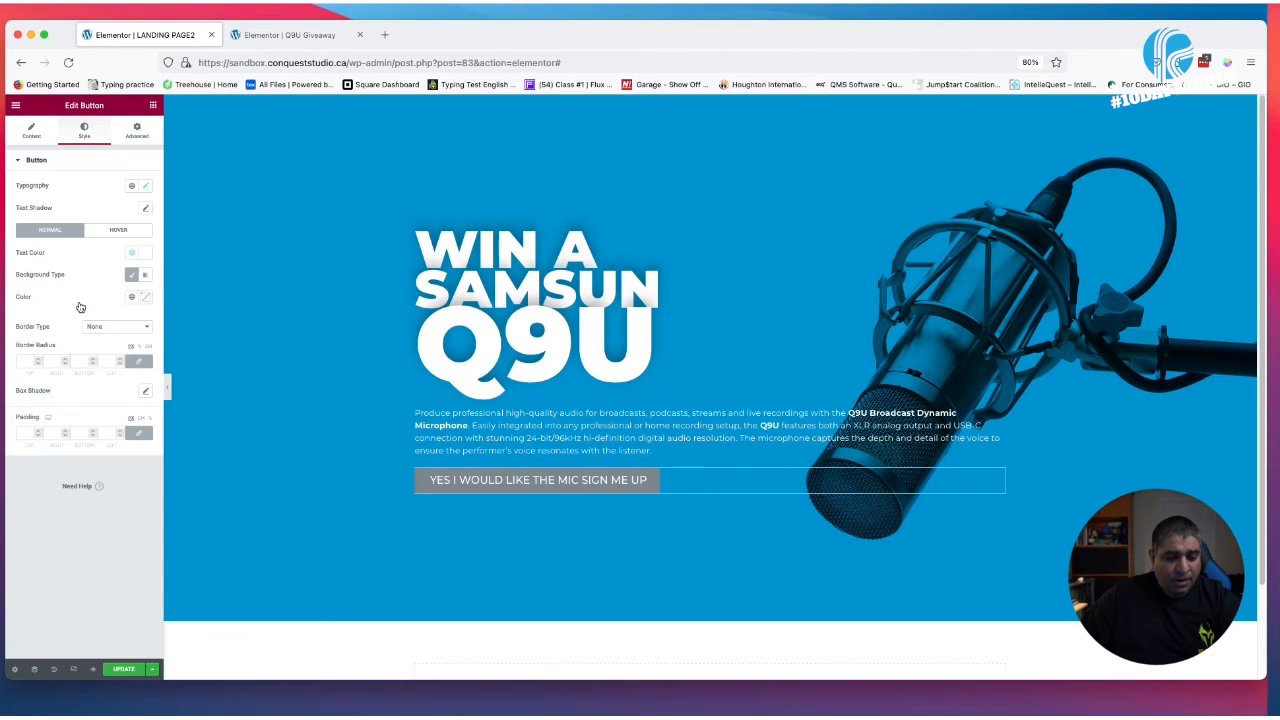
pyautogui.click(131, 275)
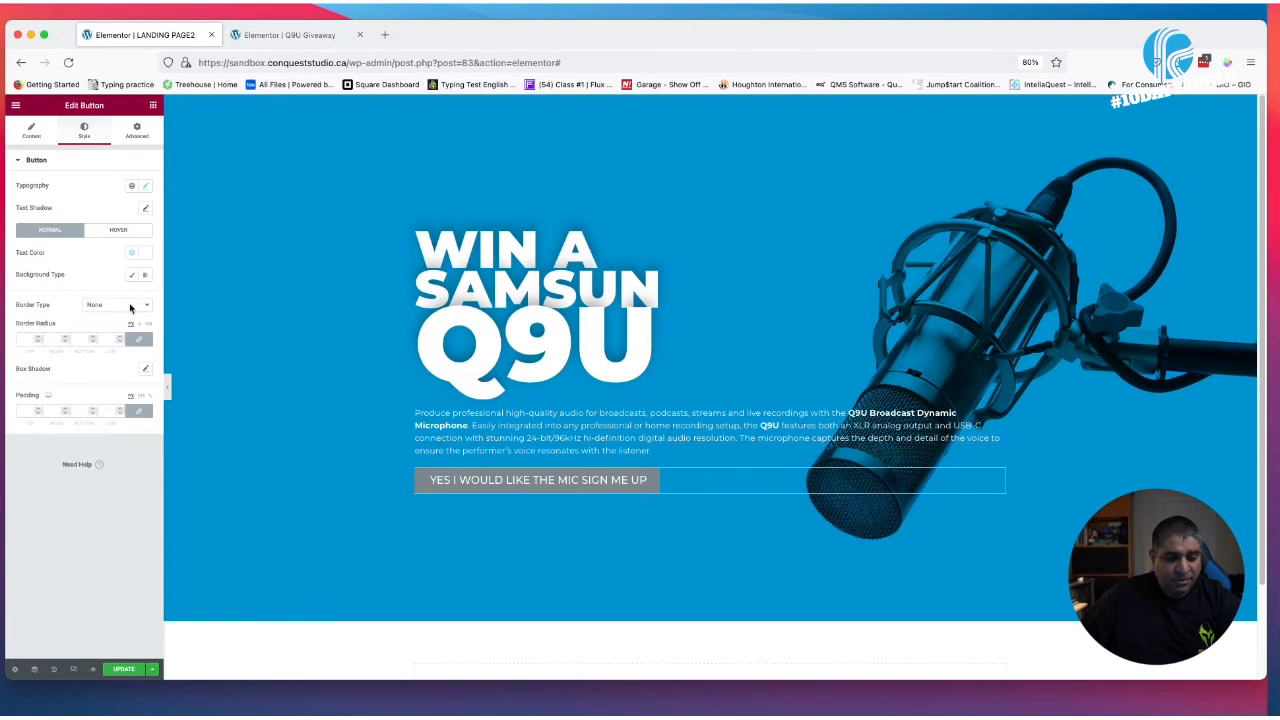
pyautogui.click(131, 275)
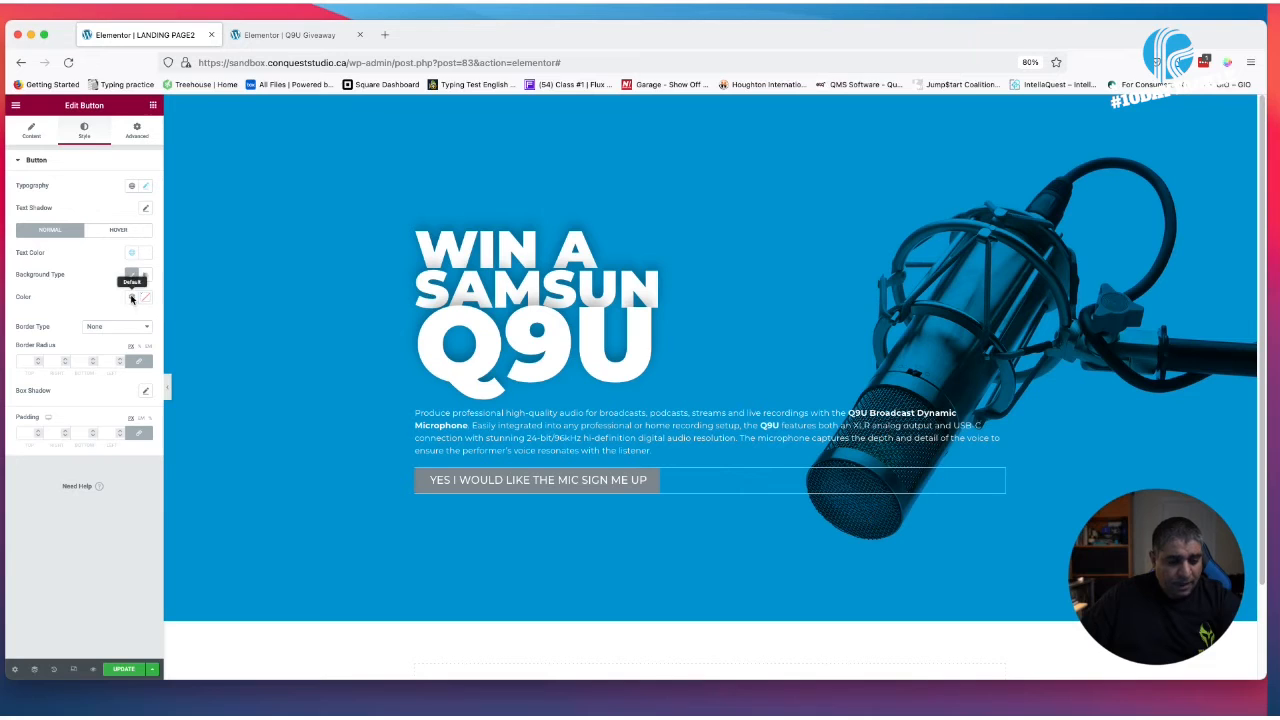
pyautogui.click(131, 297)
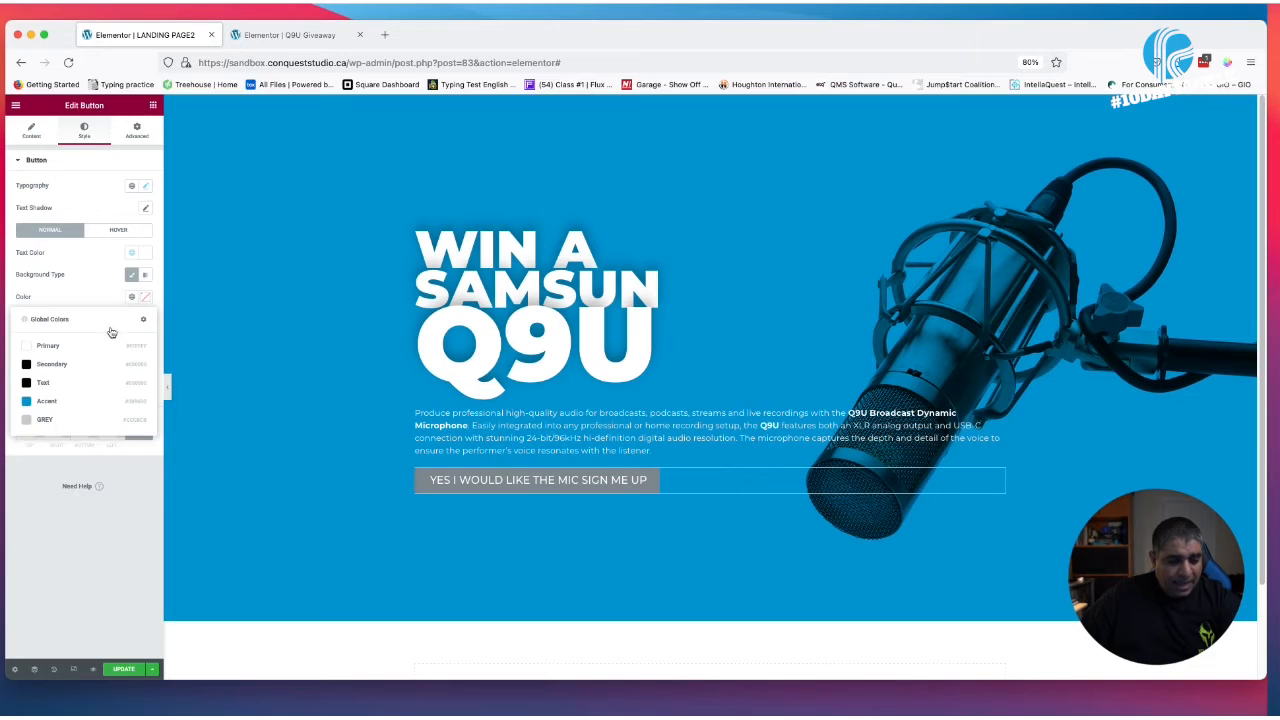
pyautogui.click(63, 366)
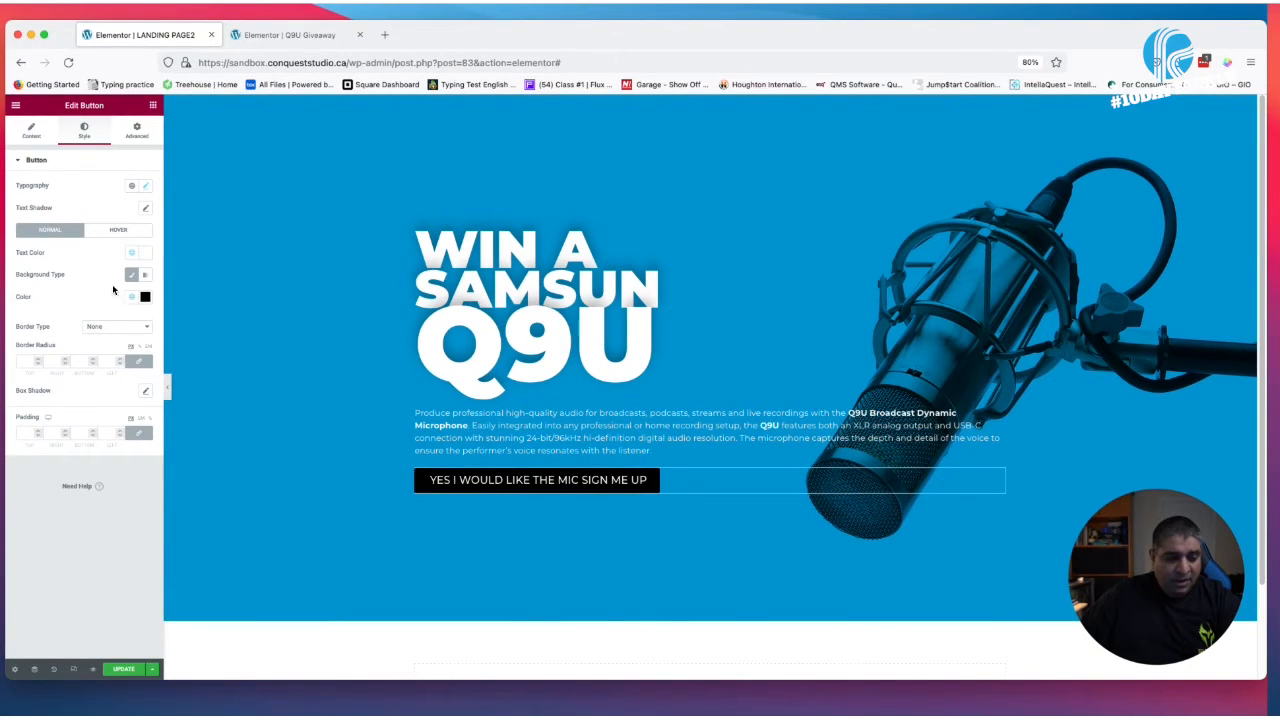
# Set the button's hover text color to the white Primary global color
pyautogui.click(117, 231)
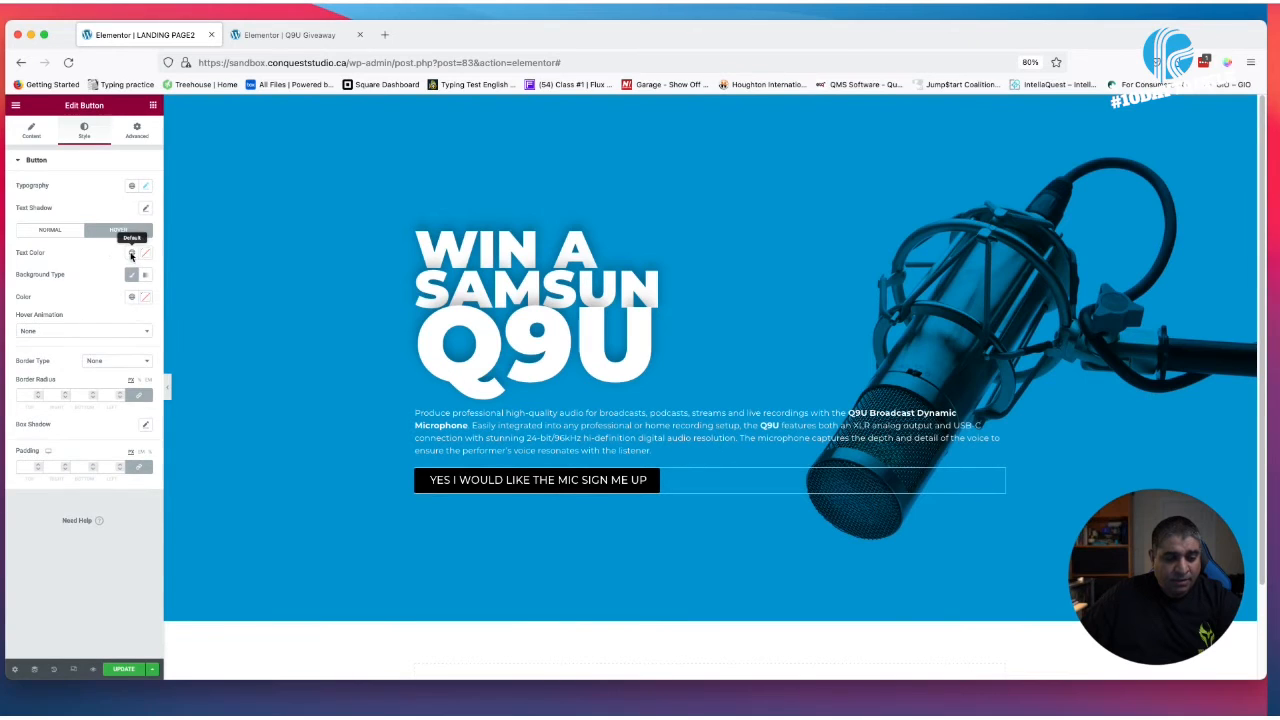
pyautogui.click(131, 252)
pyautogui.click(50, 302)
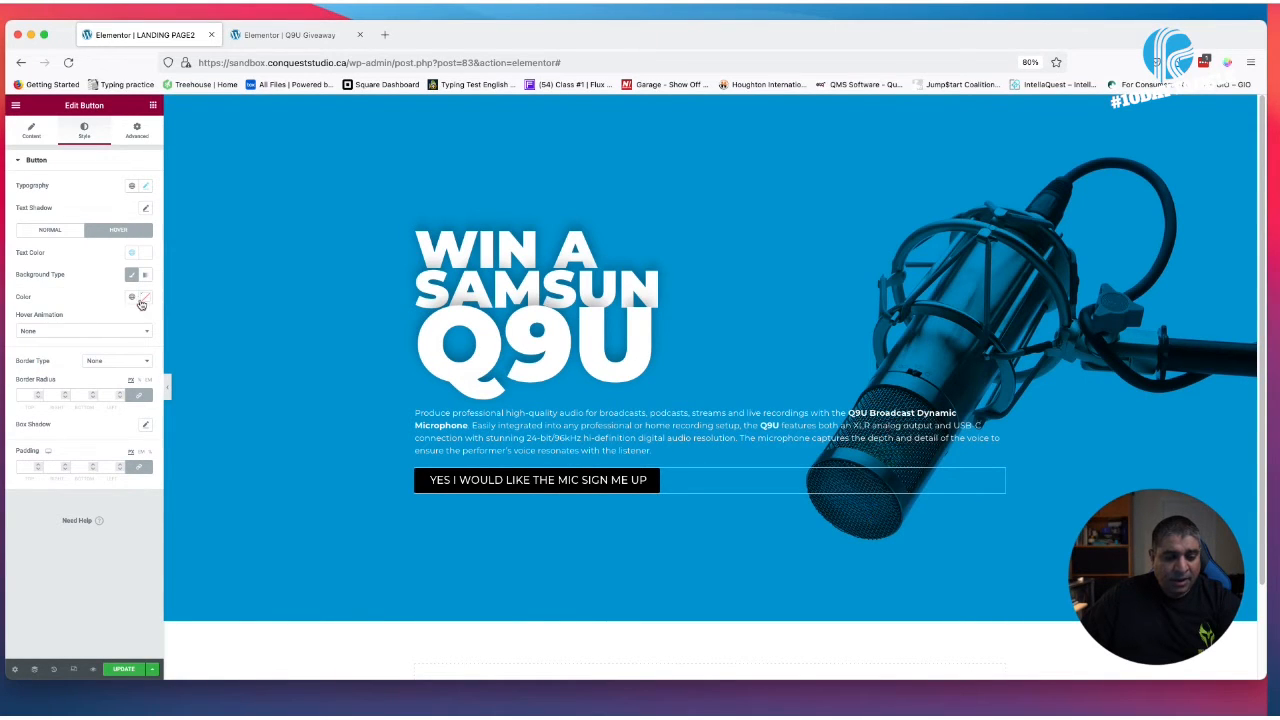
# Set the button's hover background to the Accent global color, darkened to a deeper blue
pyautogui.click(131, 299)
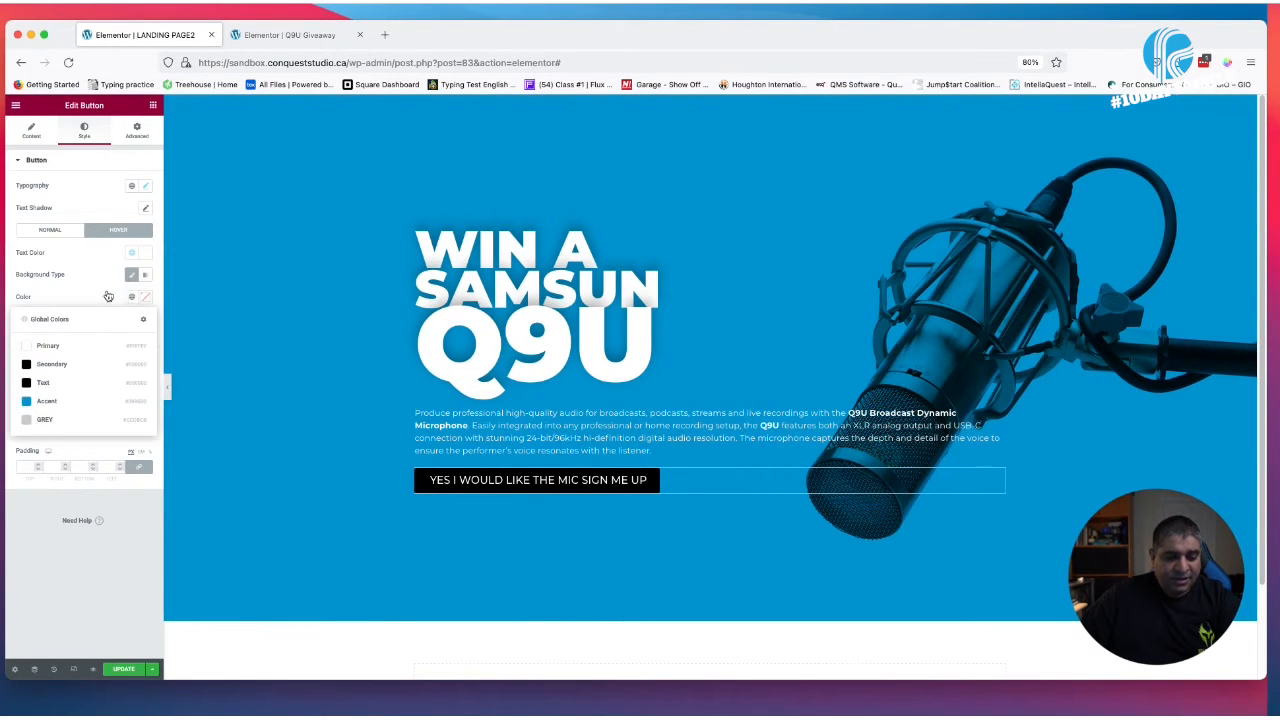
pyautogui.click(47, 401)
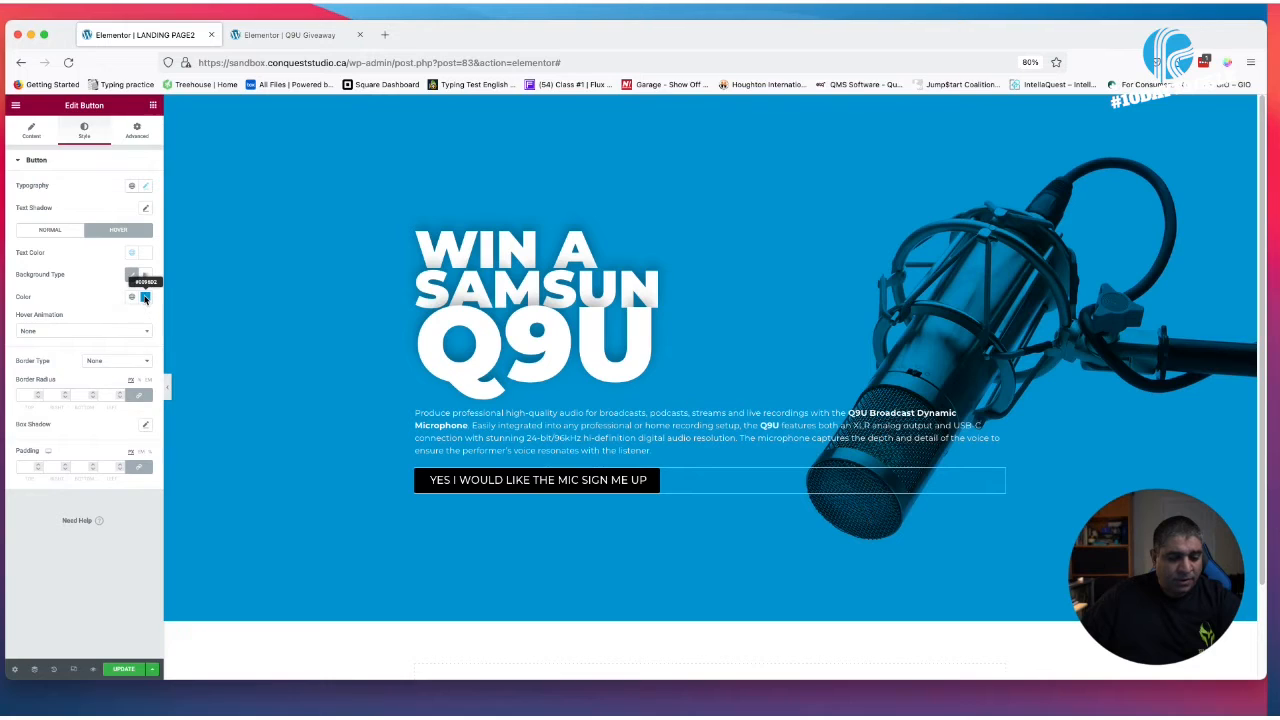
pyautogui.click(146, 298)
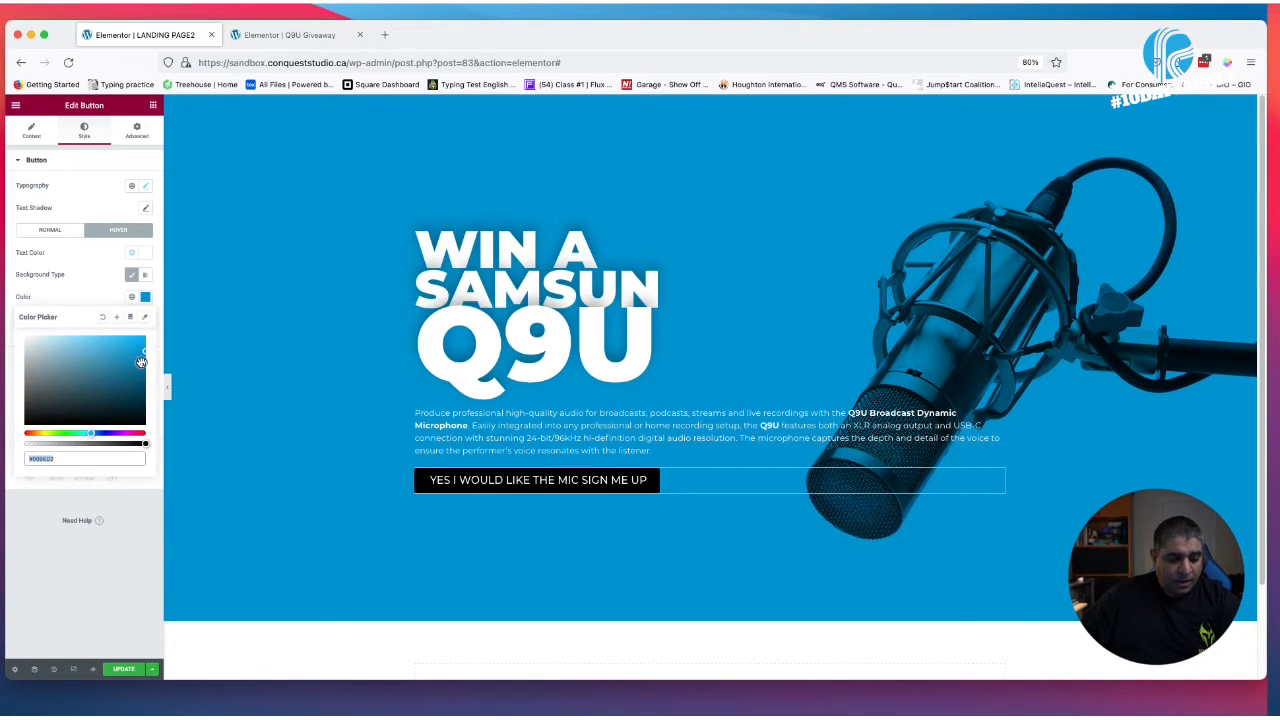
pyautogui.moveTo(145, 354); pyautogui.dragTo(145, 379)
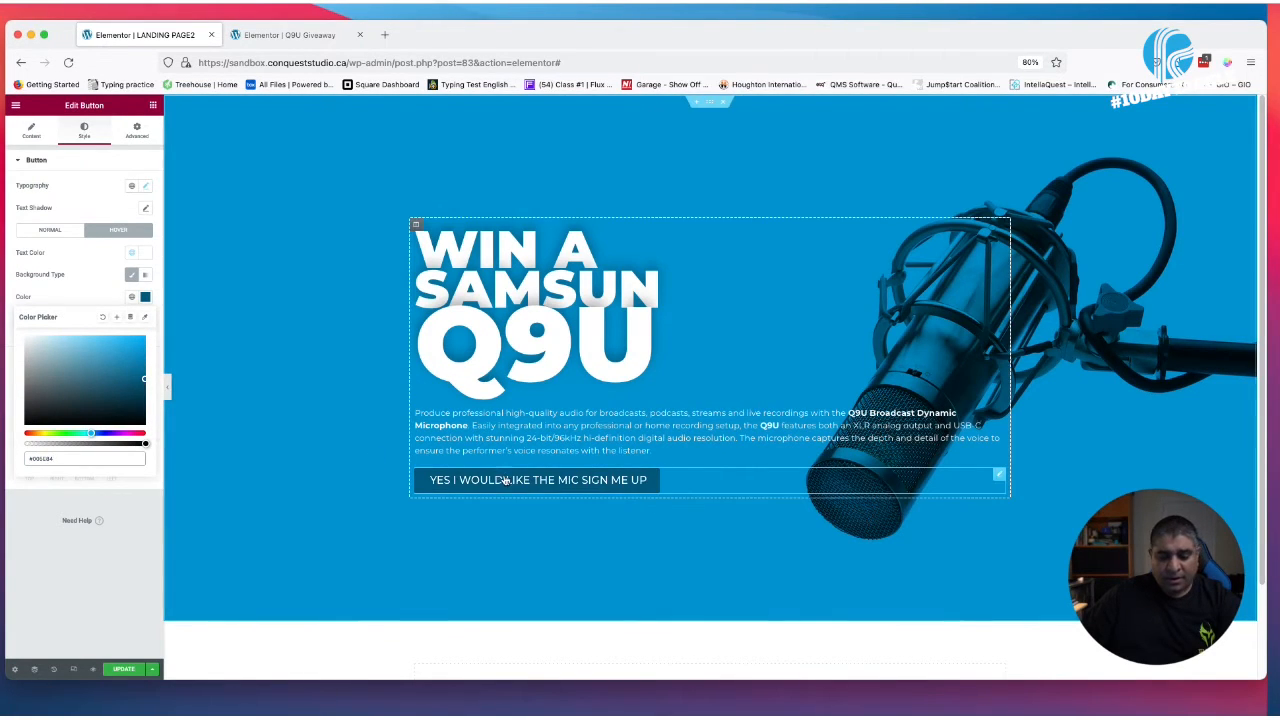
pyautogui.click(81, 289)
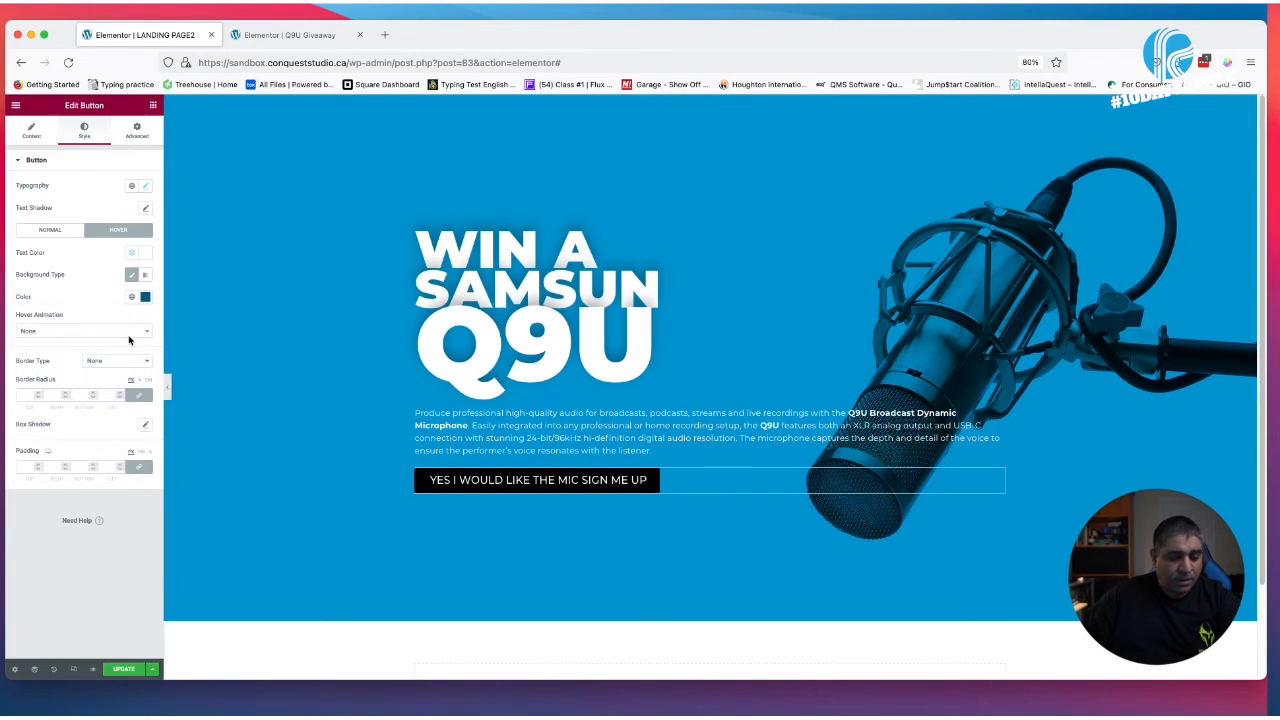
# Give the button an 8 px border radius and padding of 15 px top and bottom, 30 px right and left
pyautogui.click(37, 394)
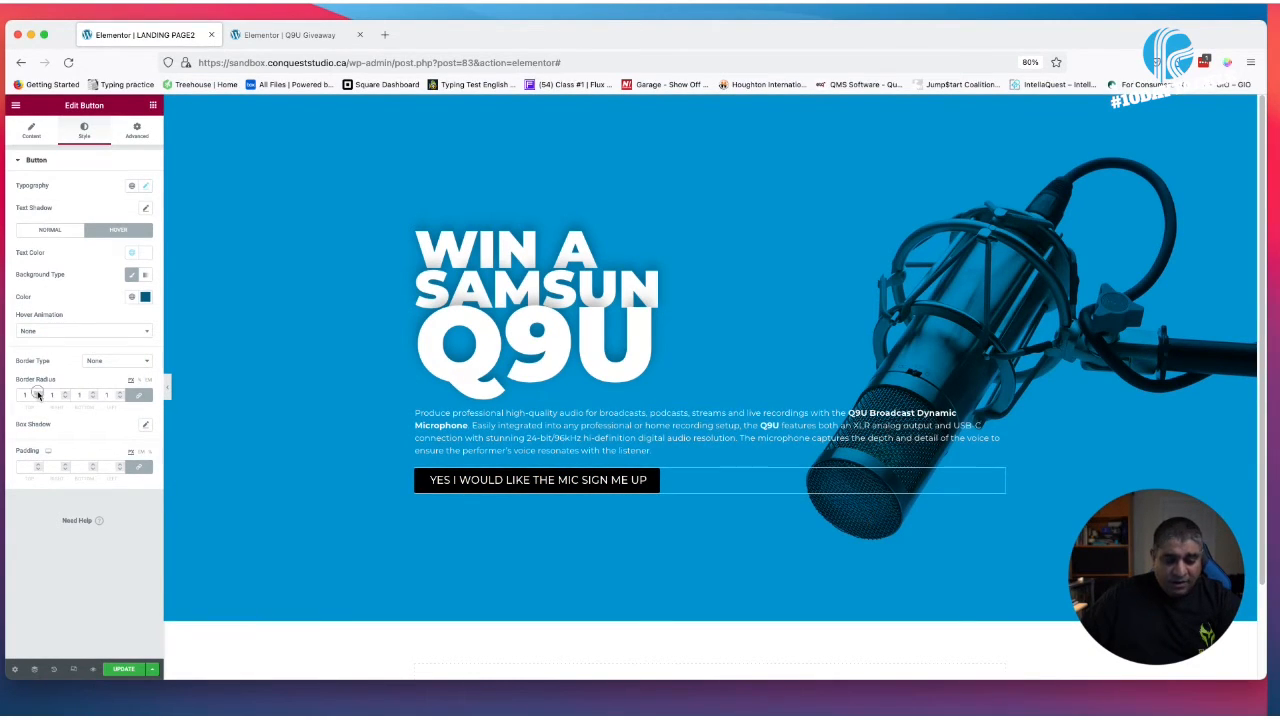
pyautogui.click(37, 393)
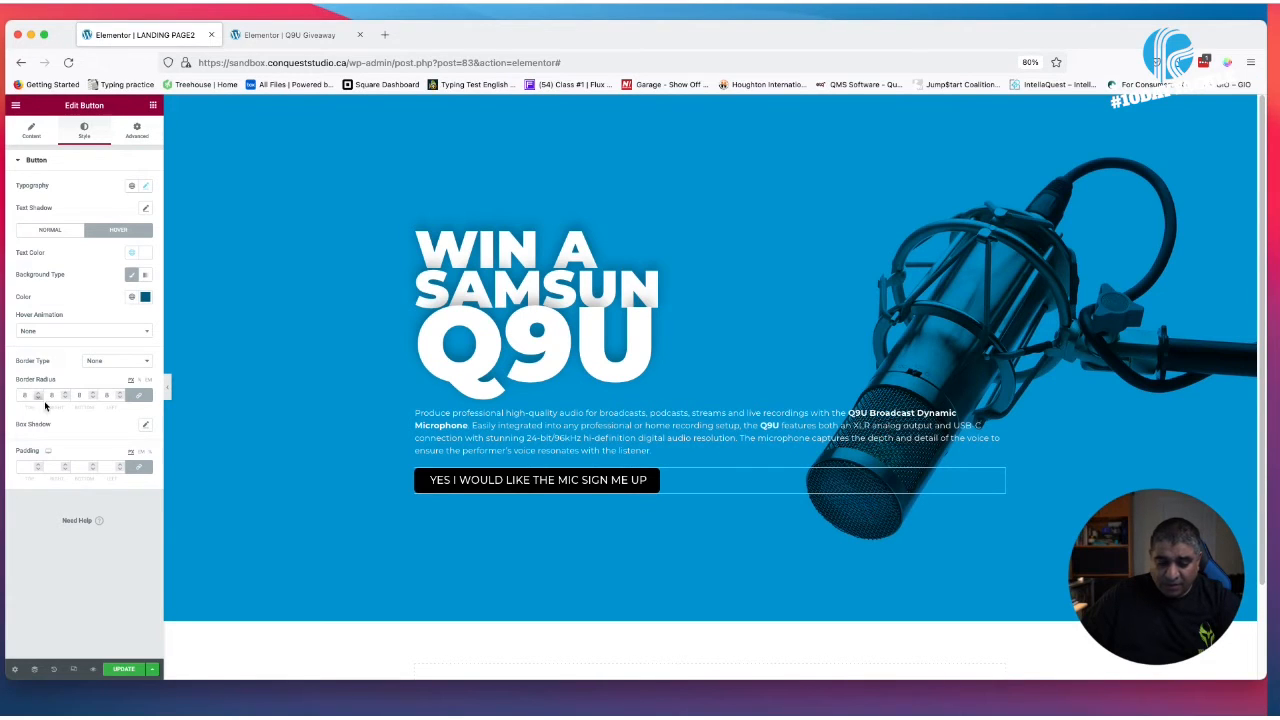
pyautogui.click(37, 465)
pyautogui.click(37, 465)
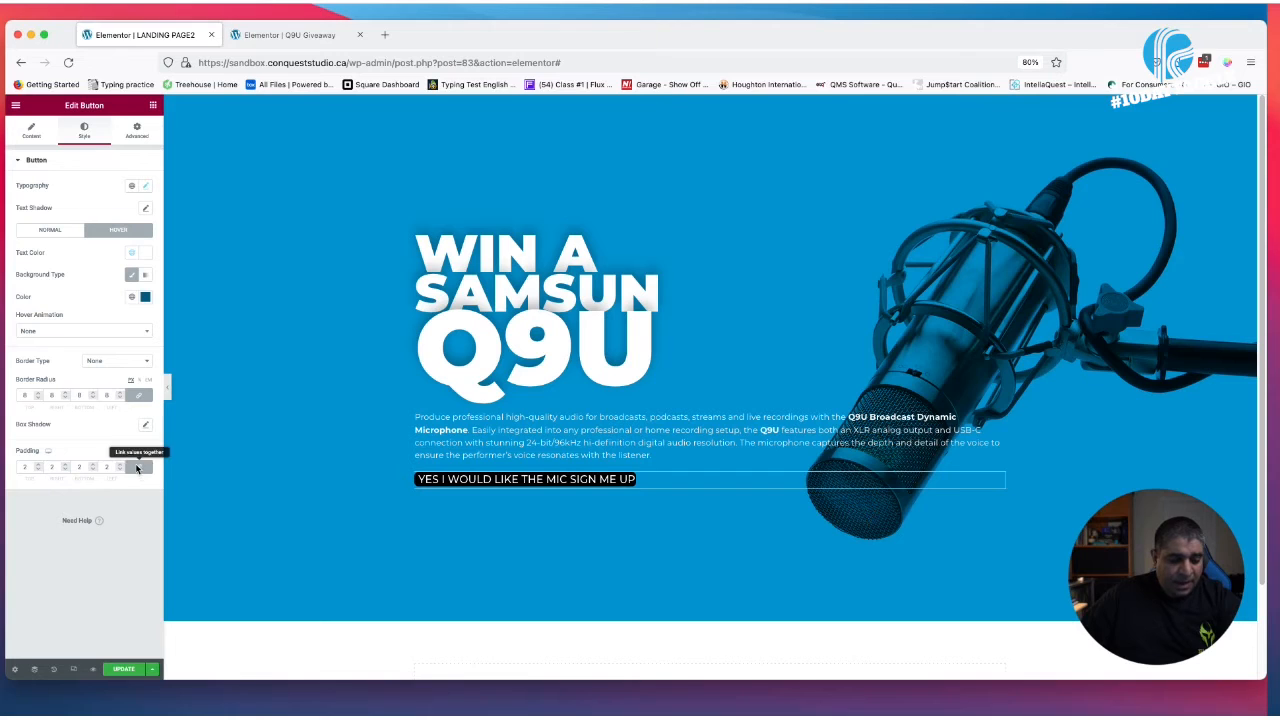
pyautogui.moveTo(26, 466); pyautogui.dragTo(12, 464)
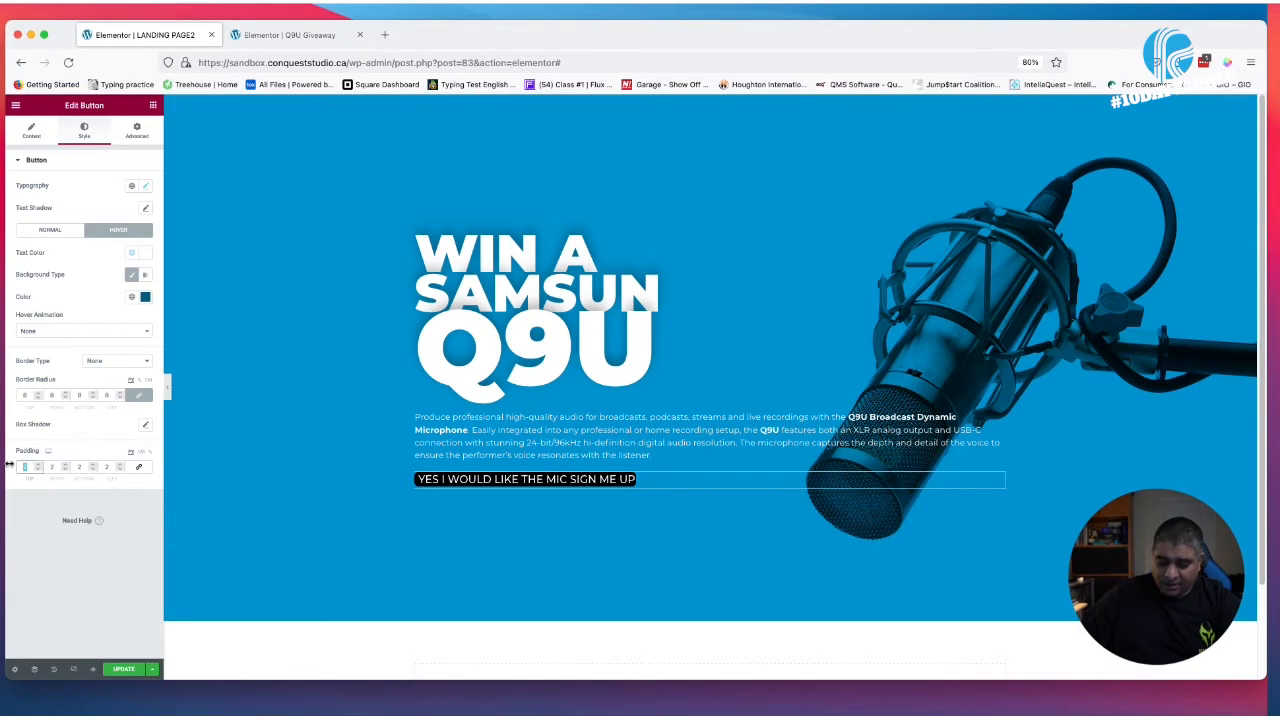
pyautogui.write('15')
pyautogui.doubleClick(82, 467)
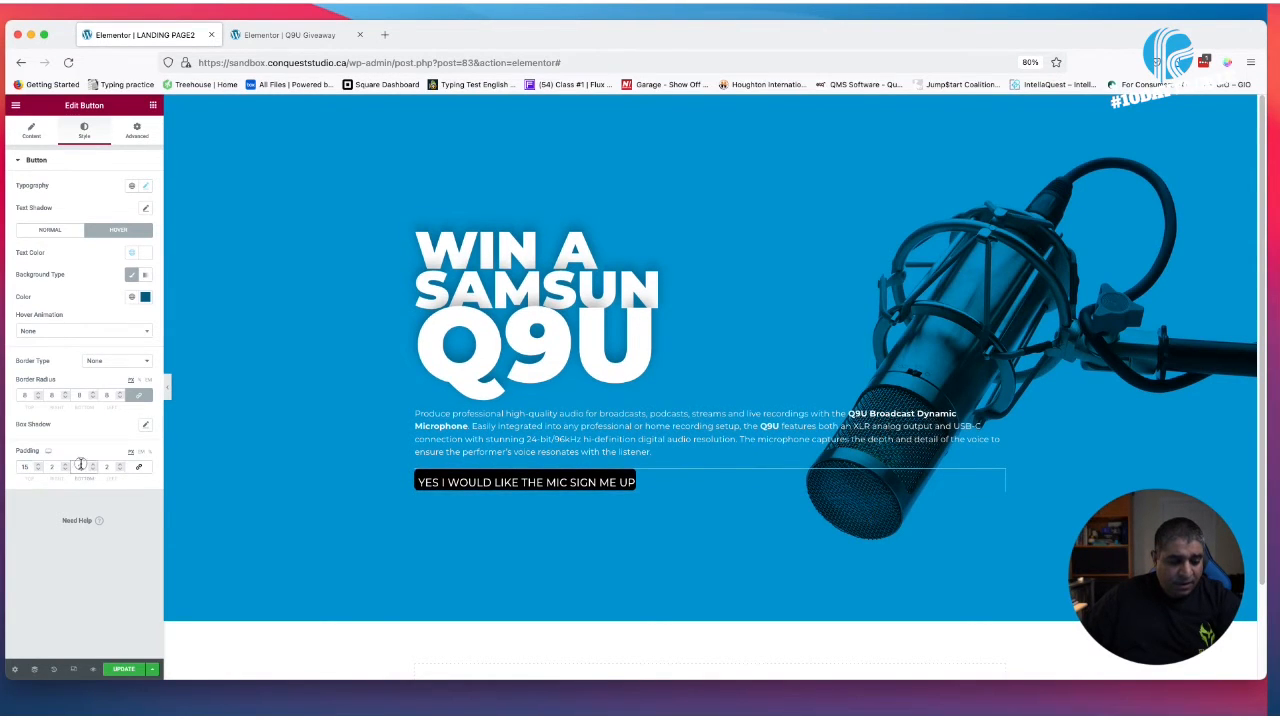
pyautogui.write('15')
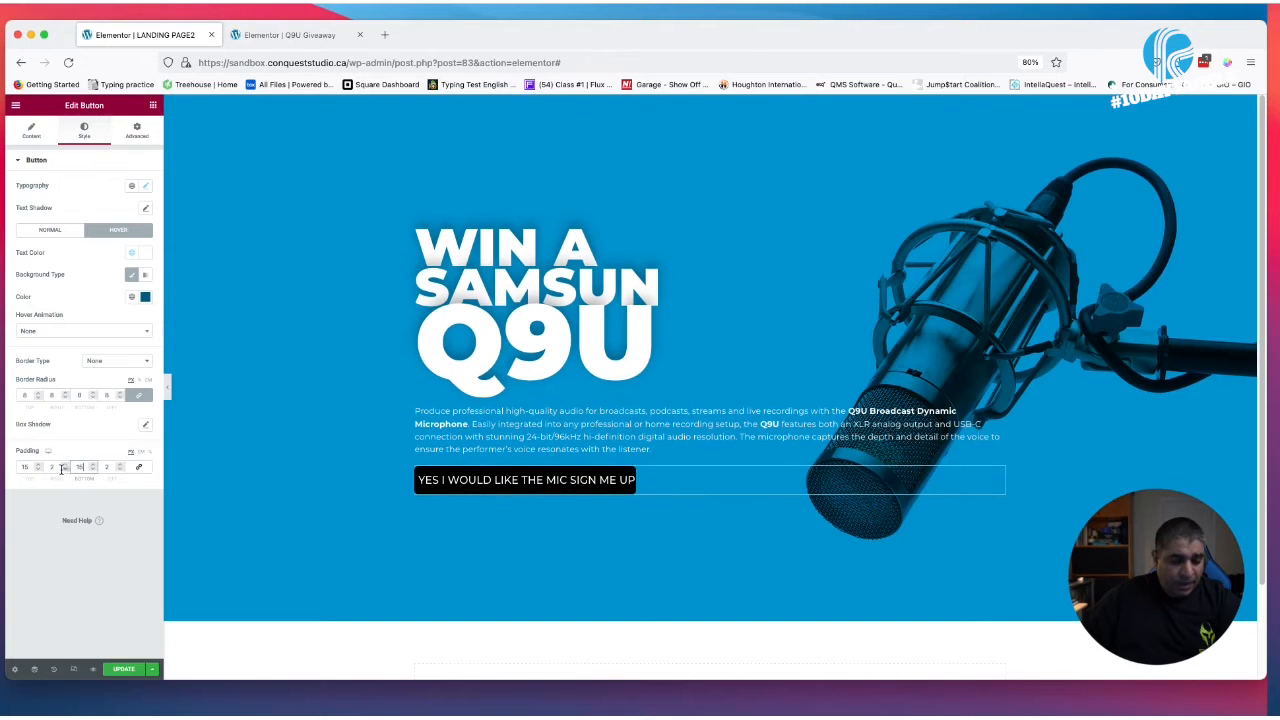
pyautogui.doubleClick(51, 467)
pyautogui.write('30')
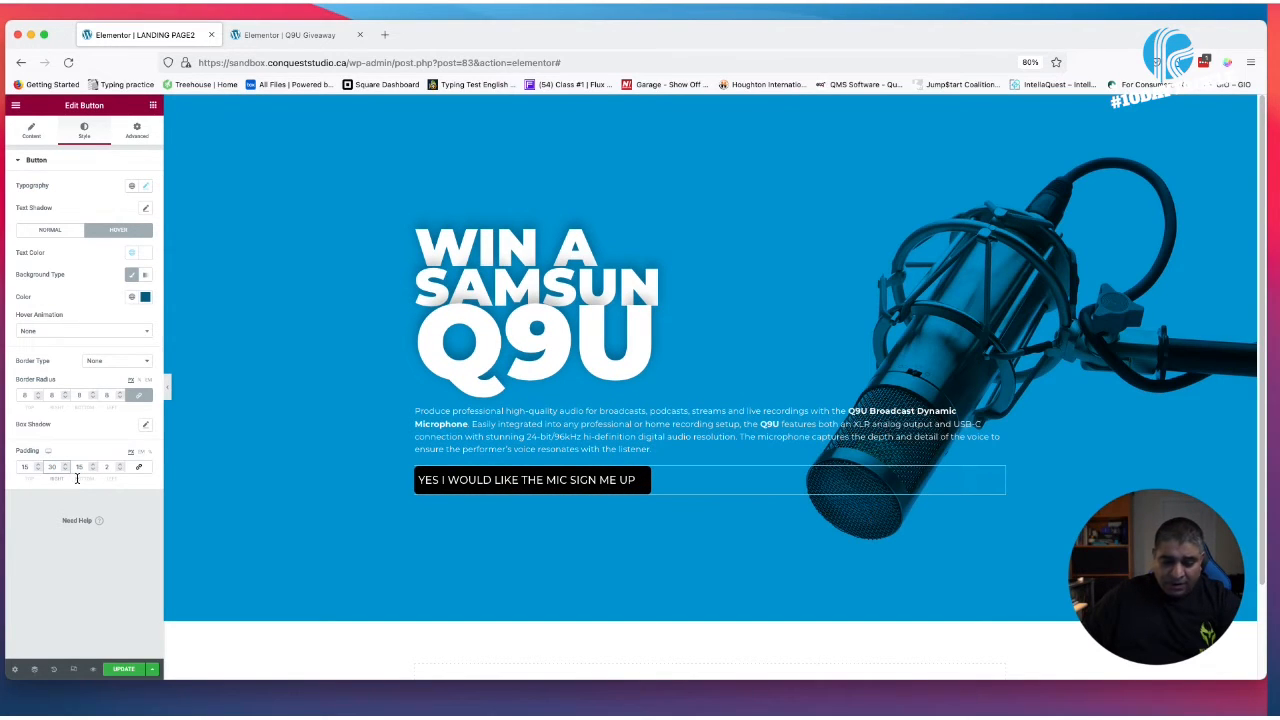
pyautogui.doubleClick(105, 467)
pyautogui.write('30')
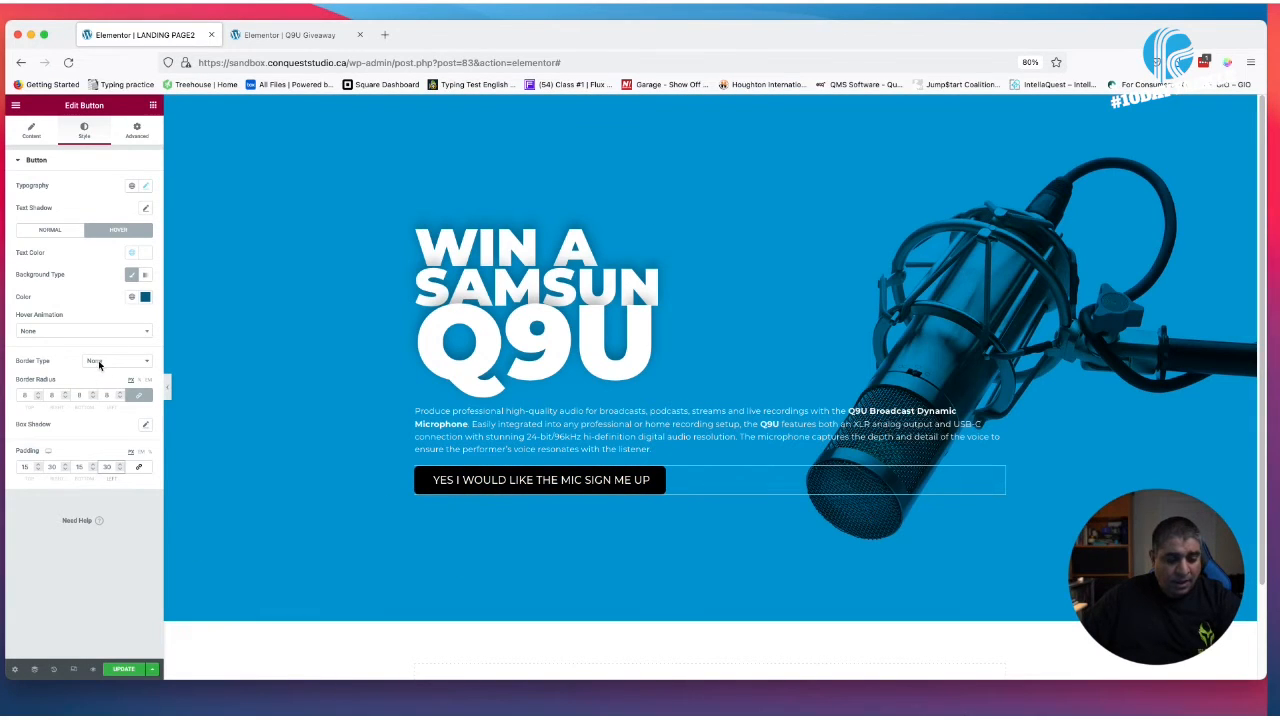
# Apply the Grow hover animation to the sign-up button
pyautogui.click(110, 331)
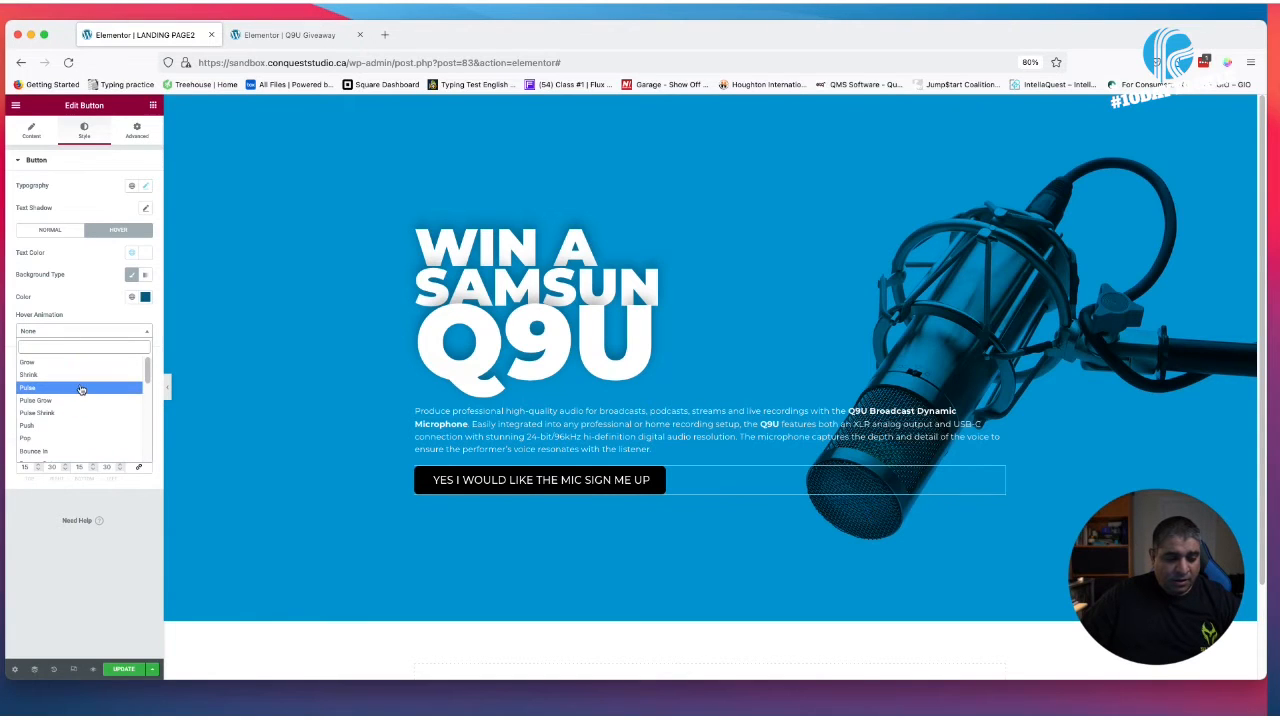
pyautogui.click(82, 363)
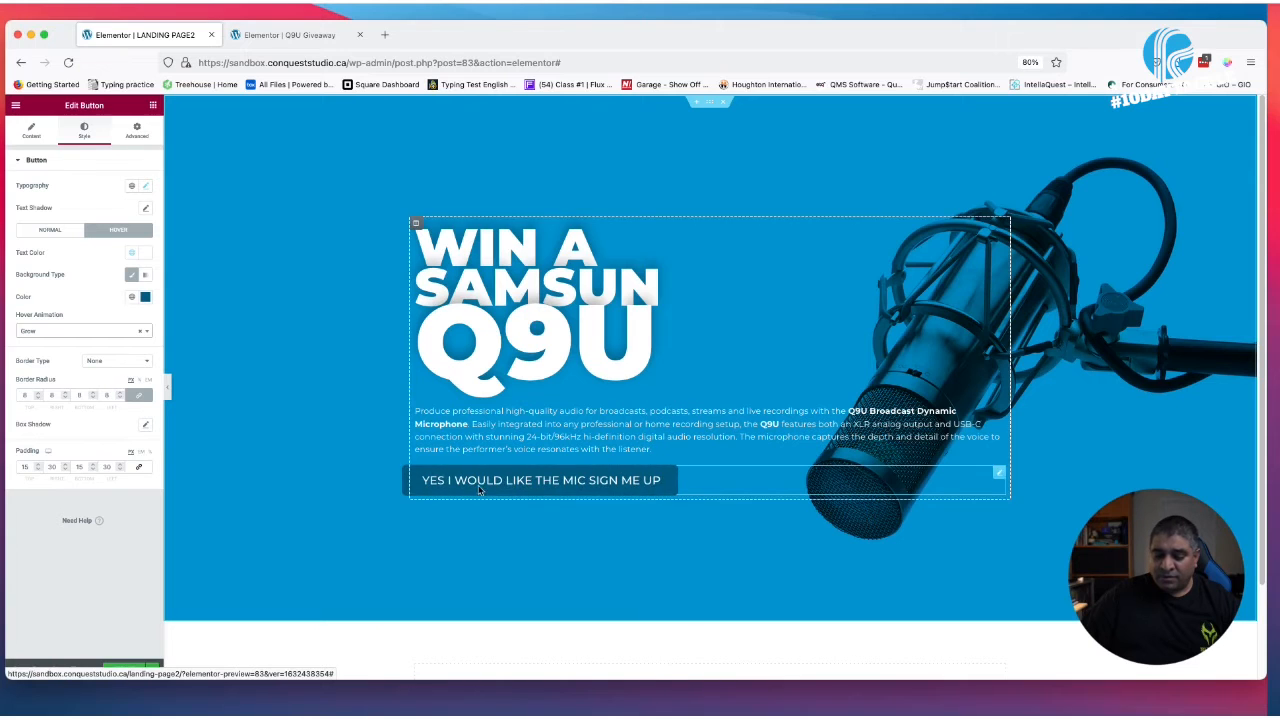
pyautogui.click(31, 130)
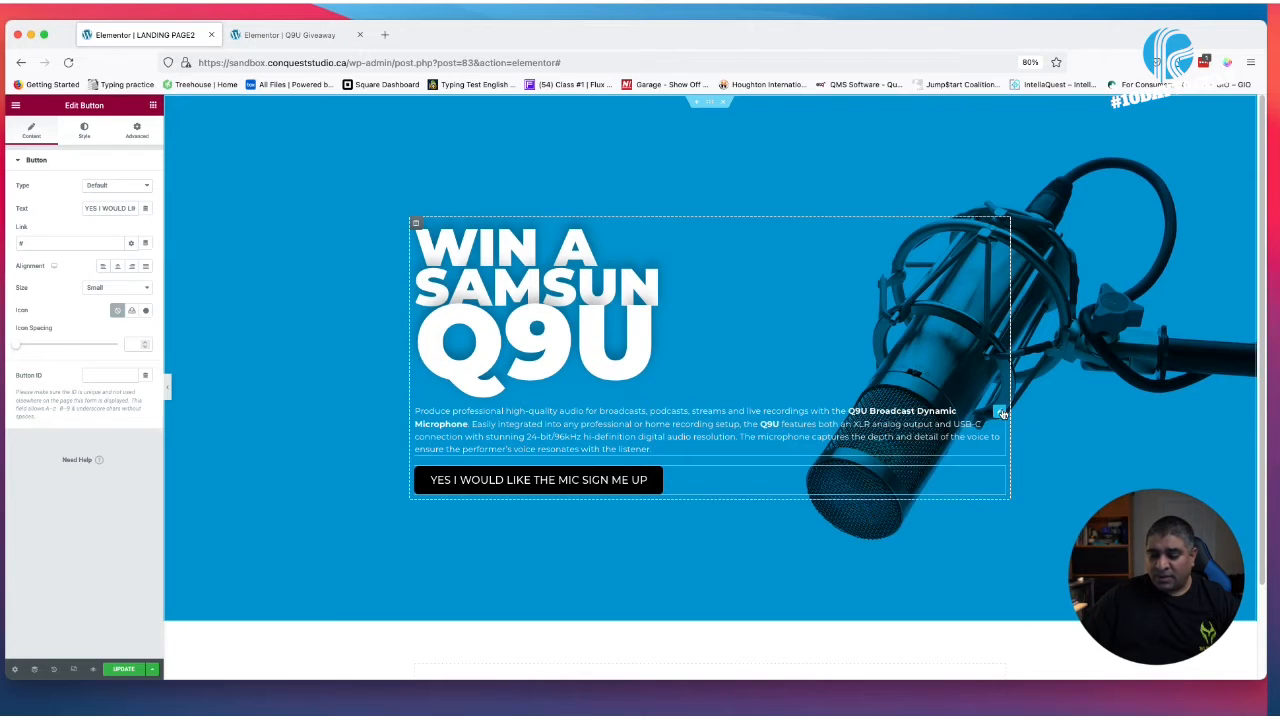
# Set the description text's right padding to 50%, with its padding sides unlinked
pyautogui.click(999, 412)
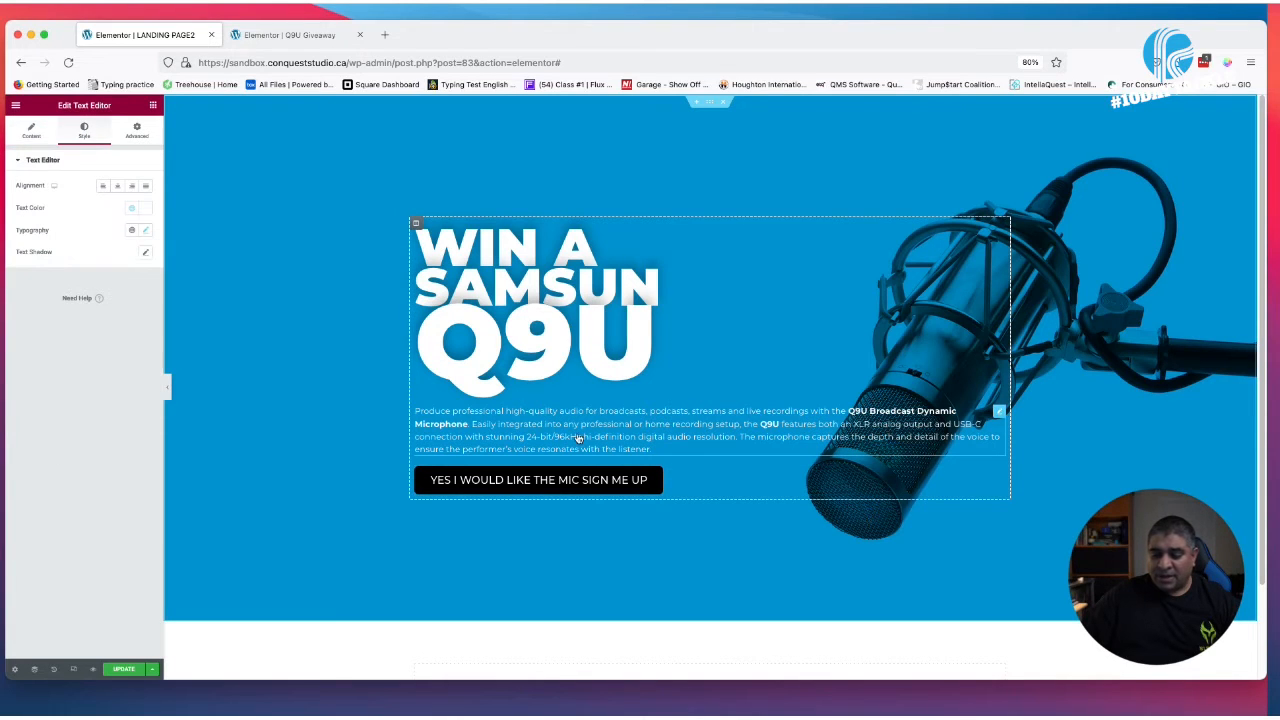
pyautogui.click(137, 134)
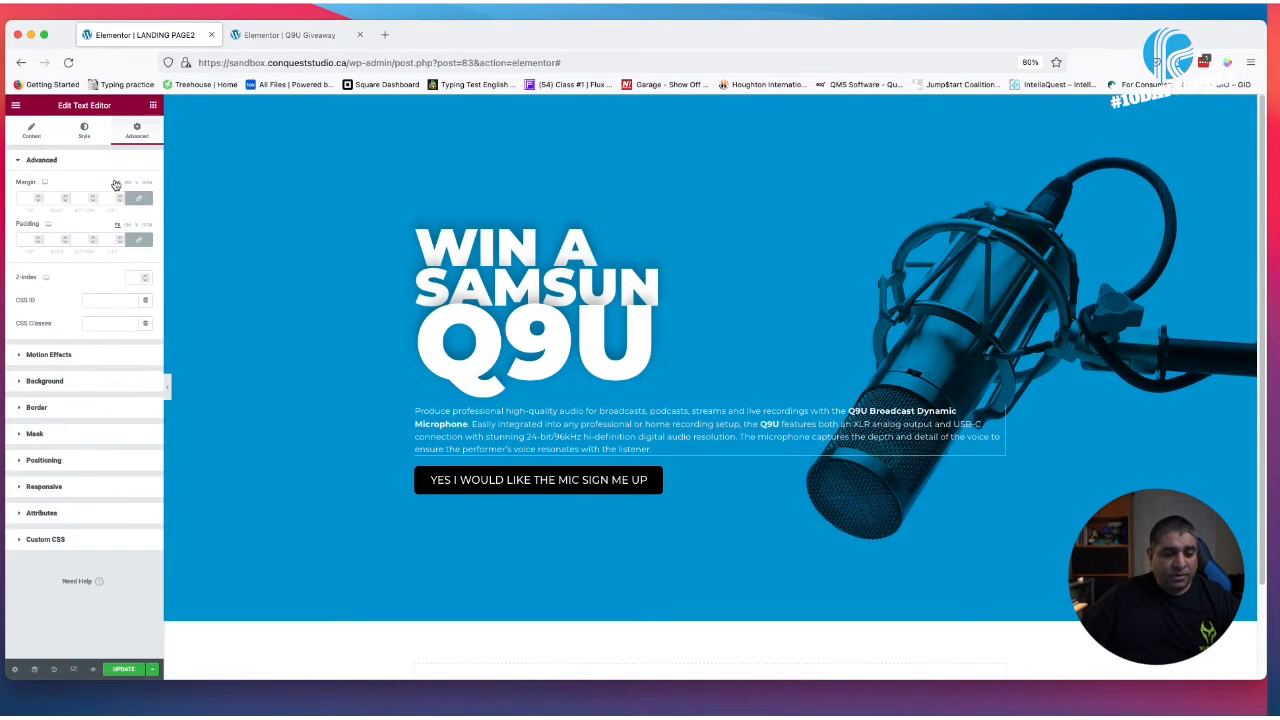
pyautogui.click(136, 238)
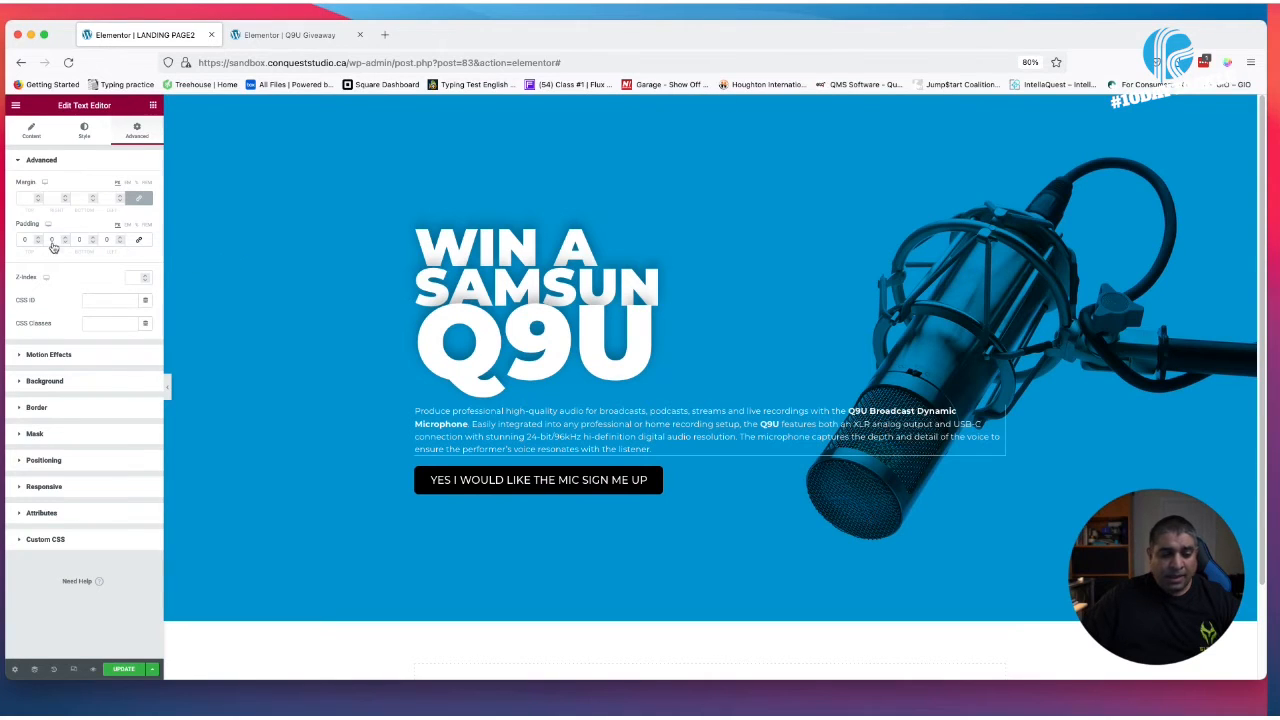
pyautogui.click(138, 226)
pyautogui.click(67, 240)
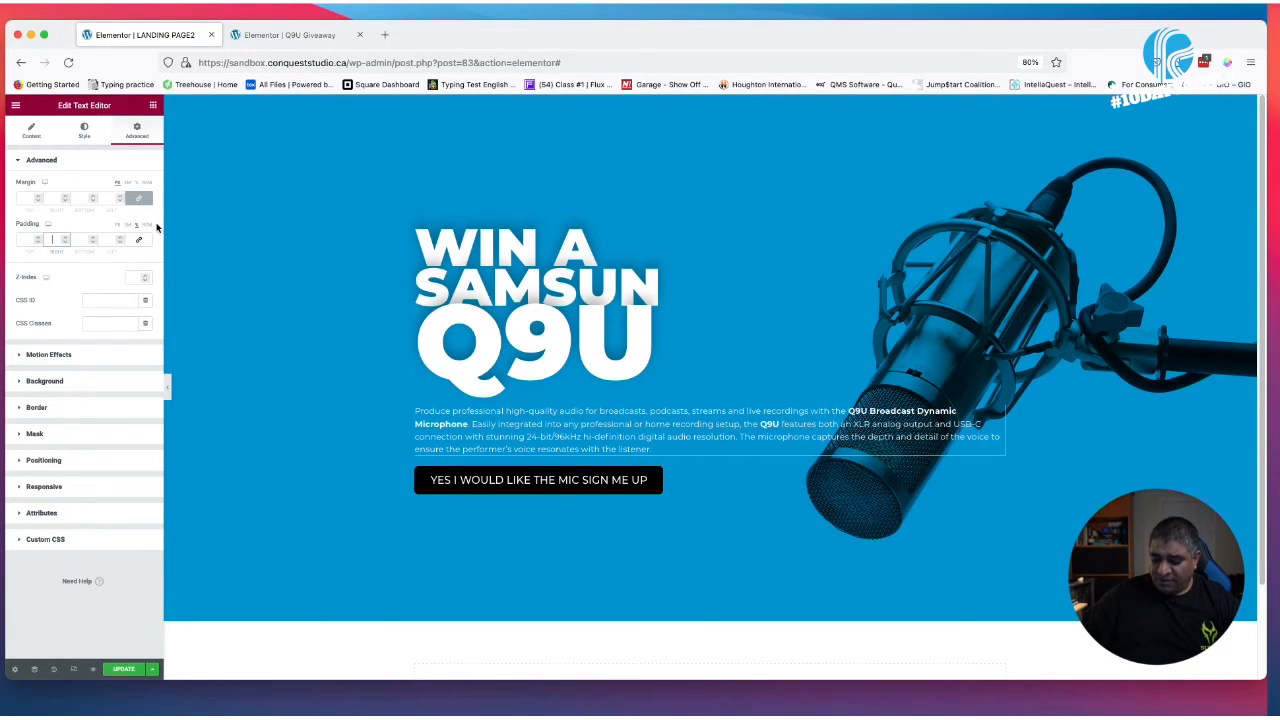
pyautogui.write('50')
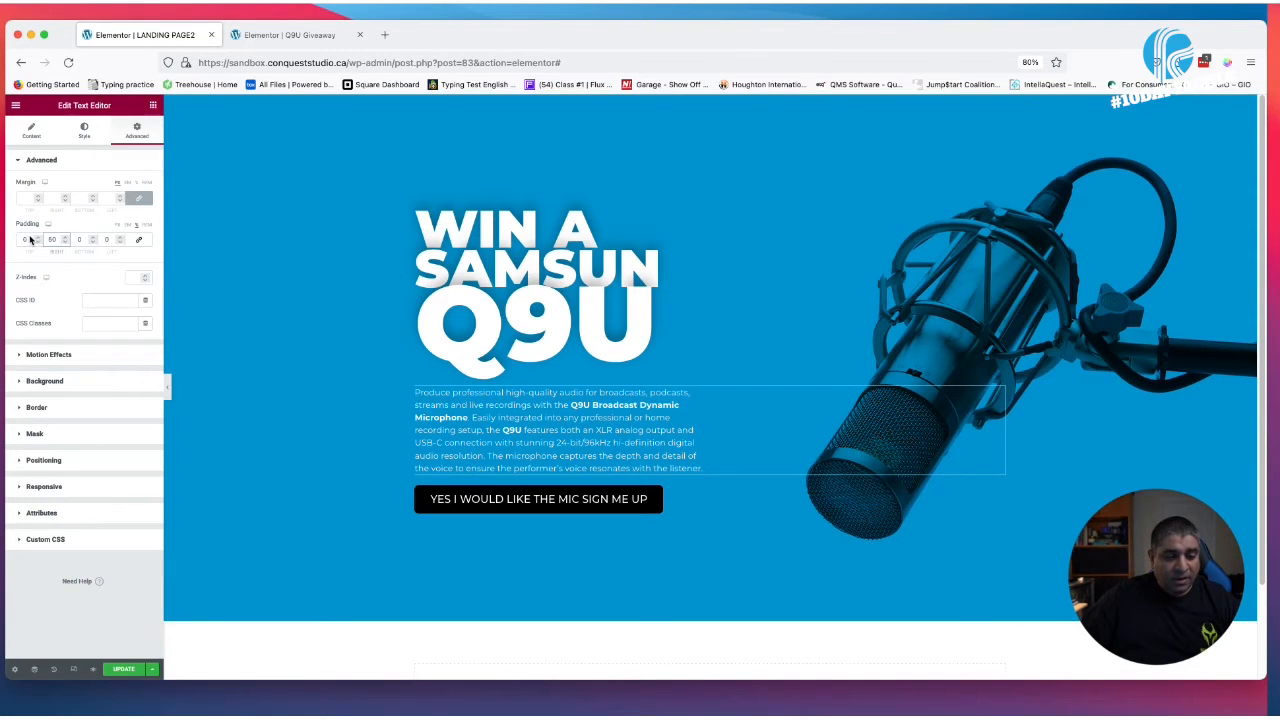
# Set the description text's top and bottom padding to 2% each
pyautogui.moveTo(30, 240); pyautogui.dragTo(16, 238)
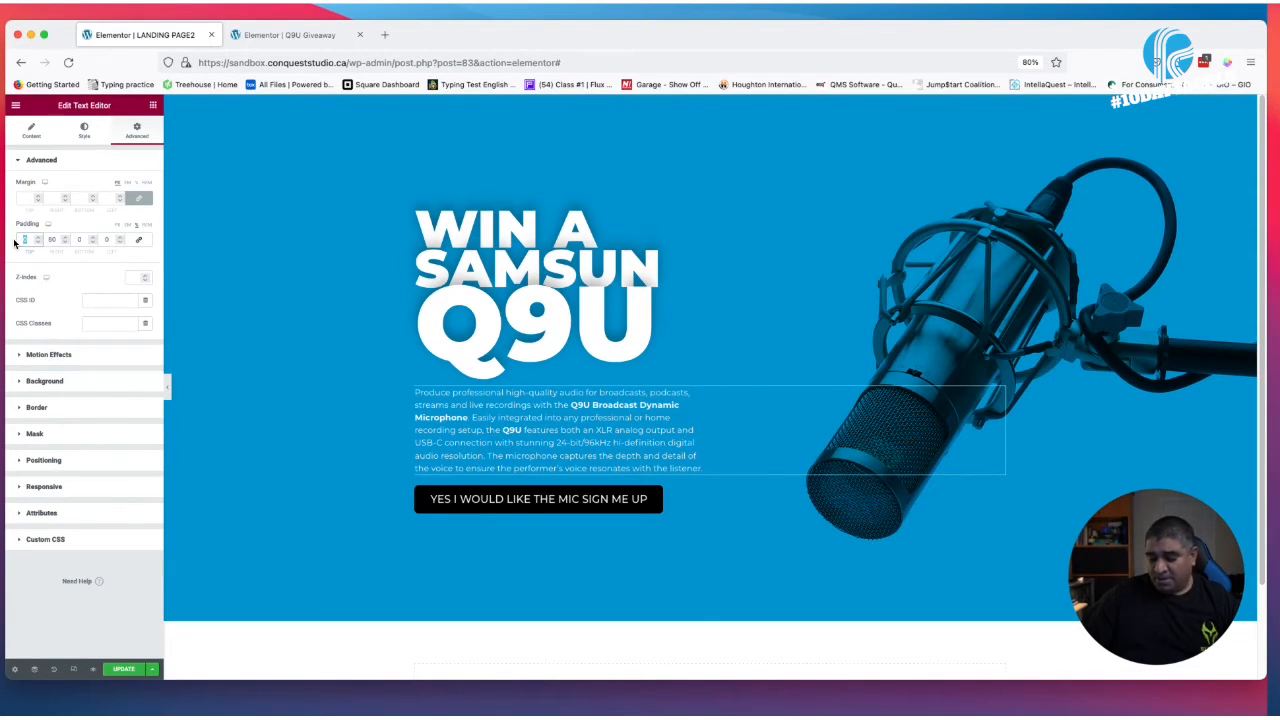
pyautogui.write('10')
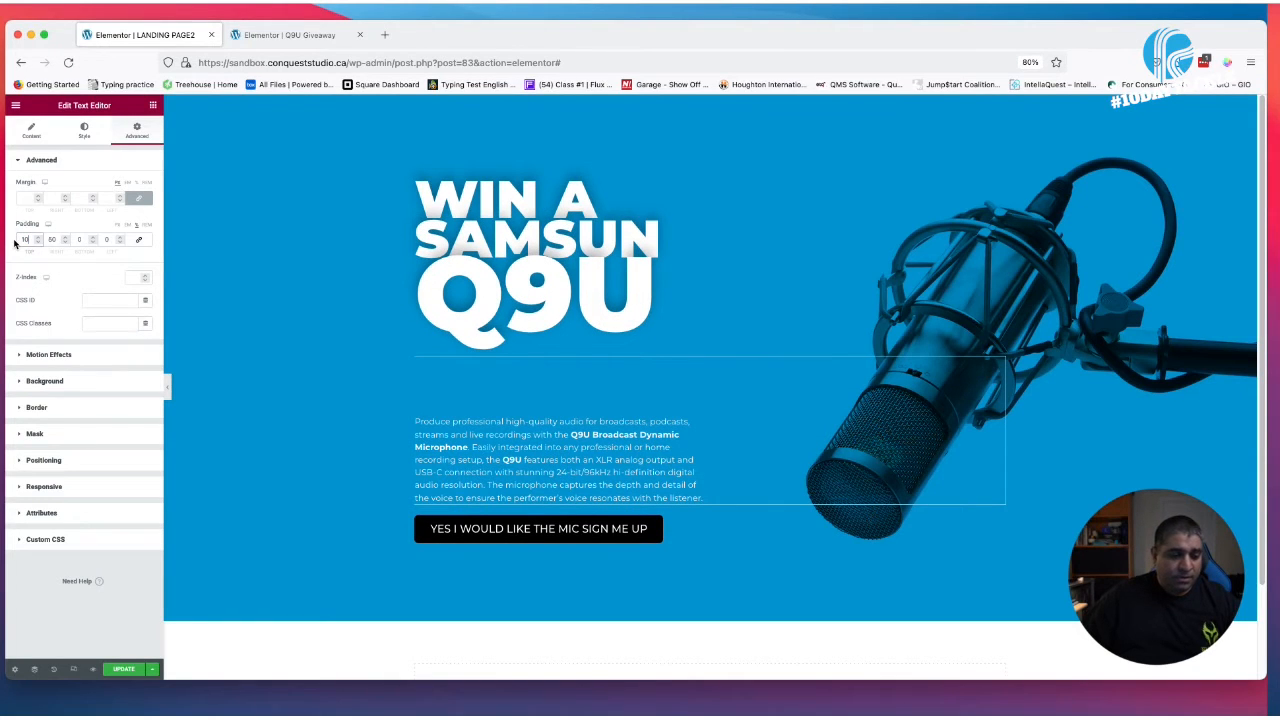
pyautogui.moveTo(28, 243); pyautogui.dragTo(3, 237)
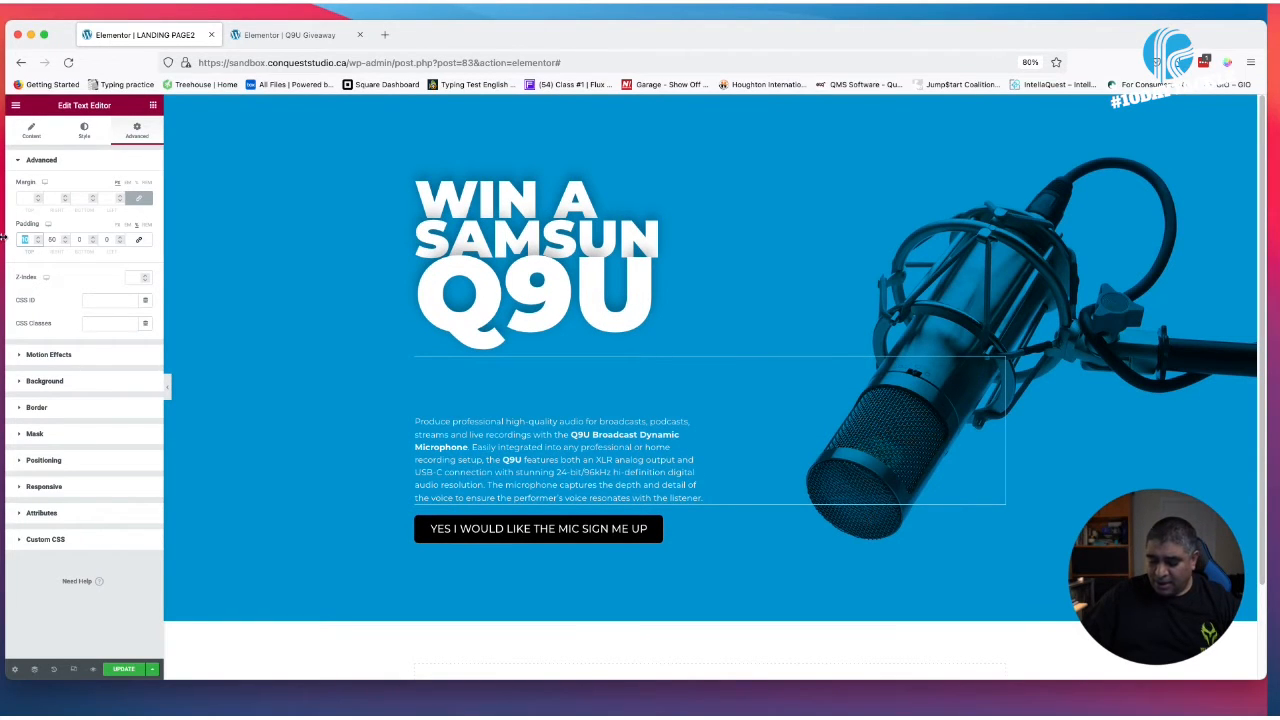
pyautogui.write('2')
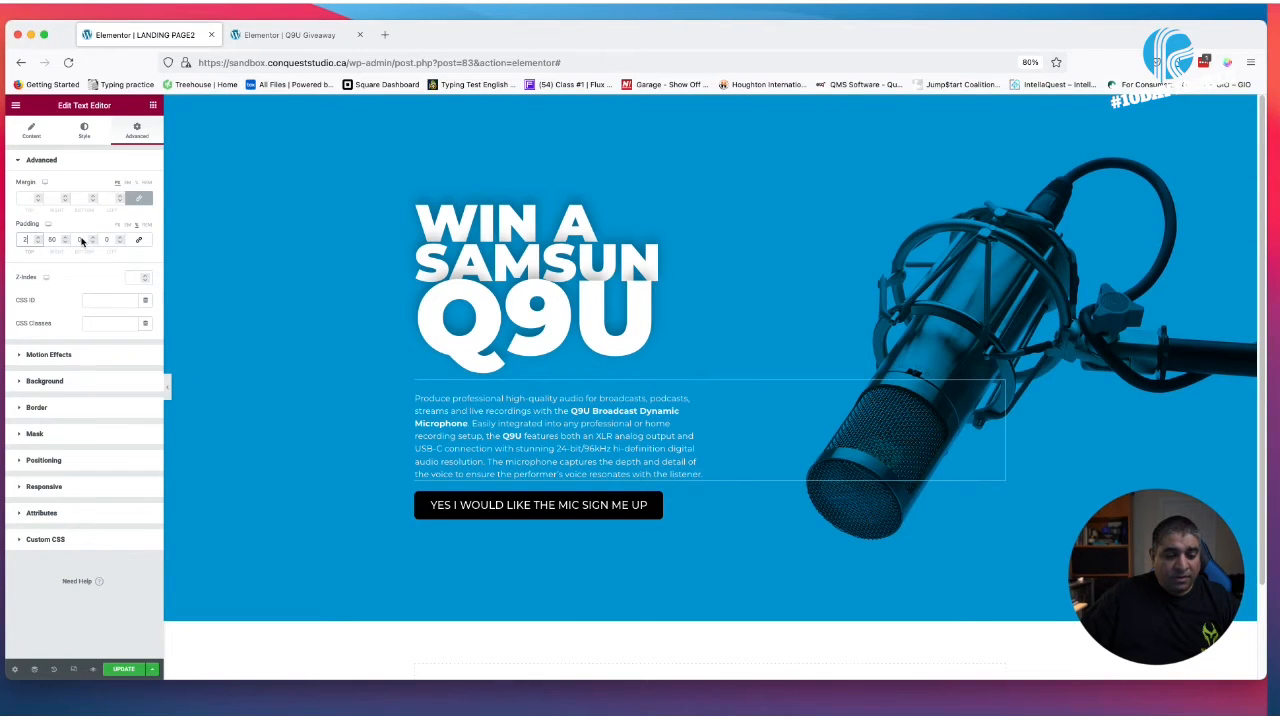
pyautogui.moveTo(83, 241); pyautogui.dragTo(71, 238)
pyautogui.write('2')
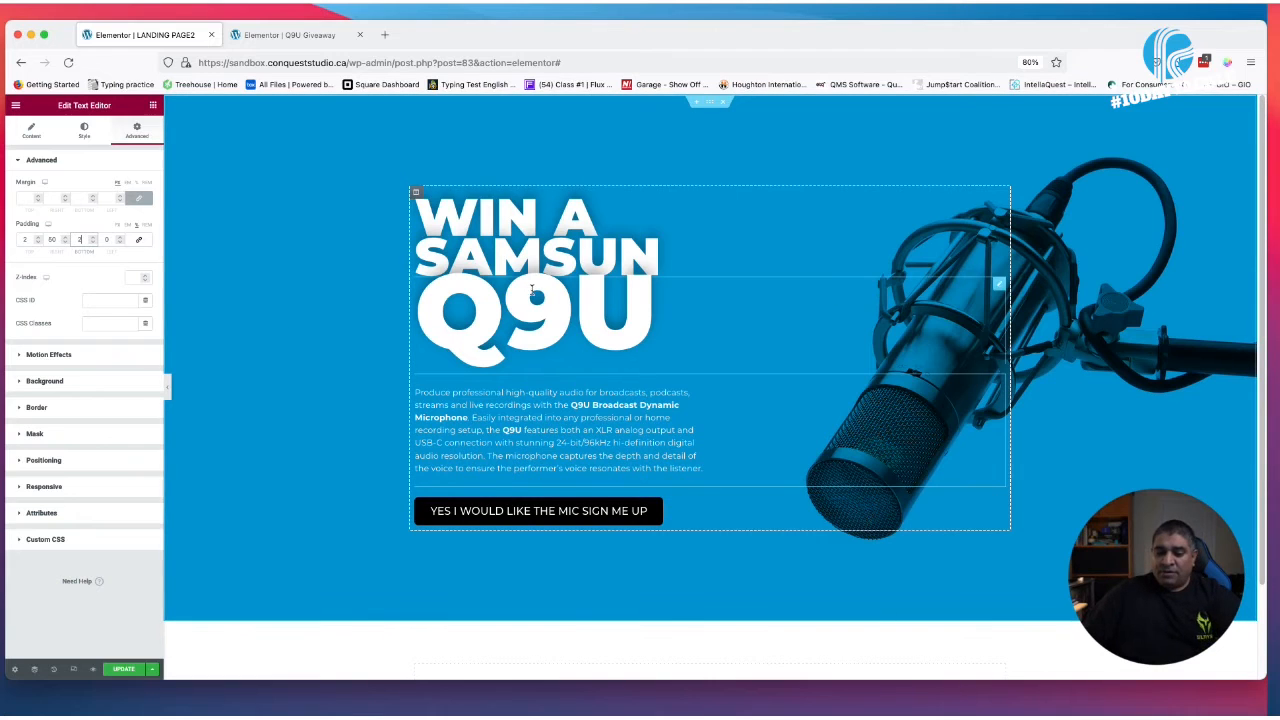
pyautogui.scroll(-2, 534, 272)
pyautogui.scroll(2, 512, 307)
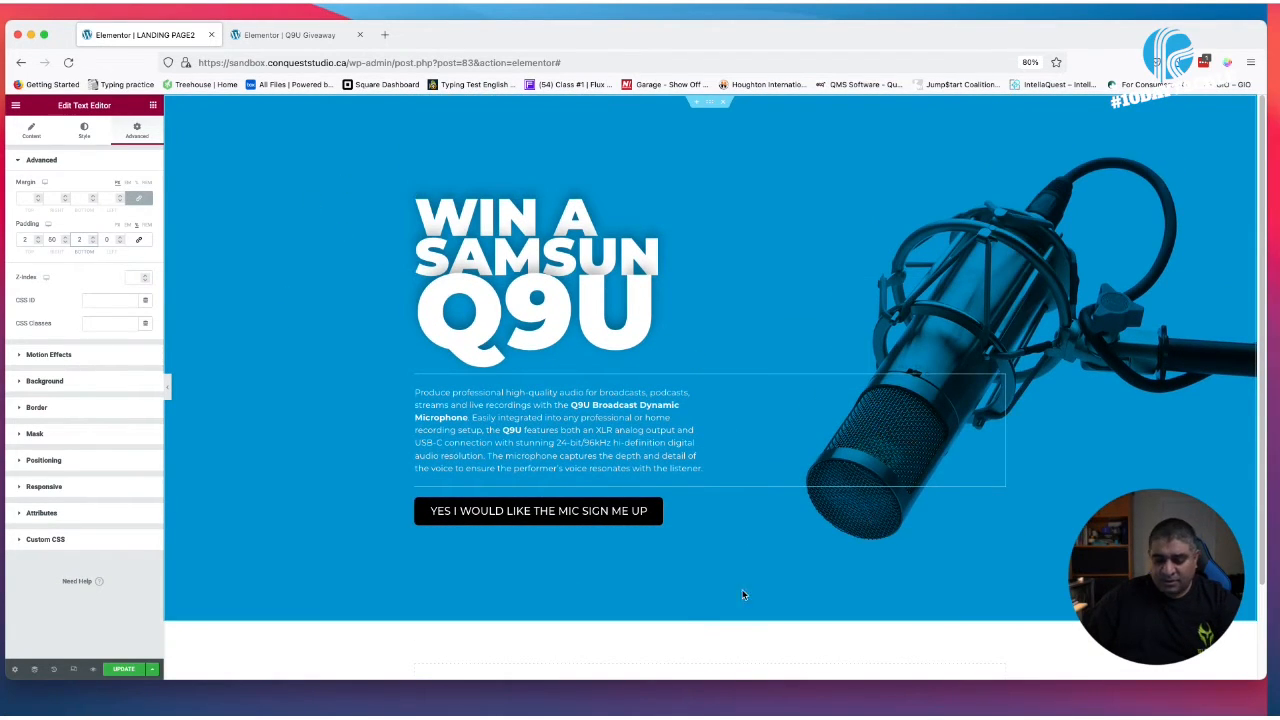
# Add a single-column section below the hero and give it a classic background in the GREY global color
pyautogui.scroll(-2, 743, 594)
pyautogui.click(694, 590)
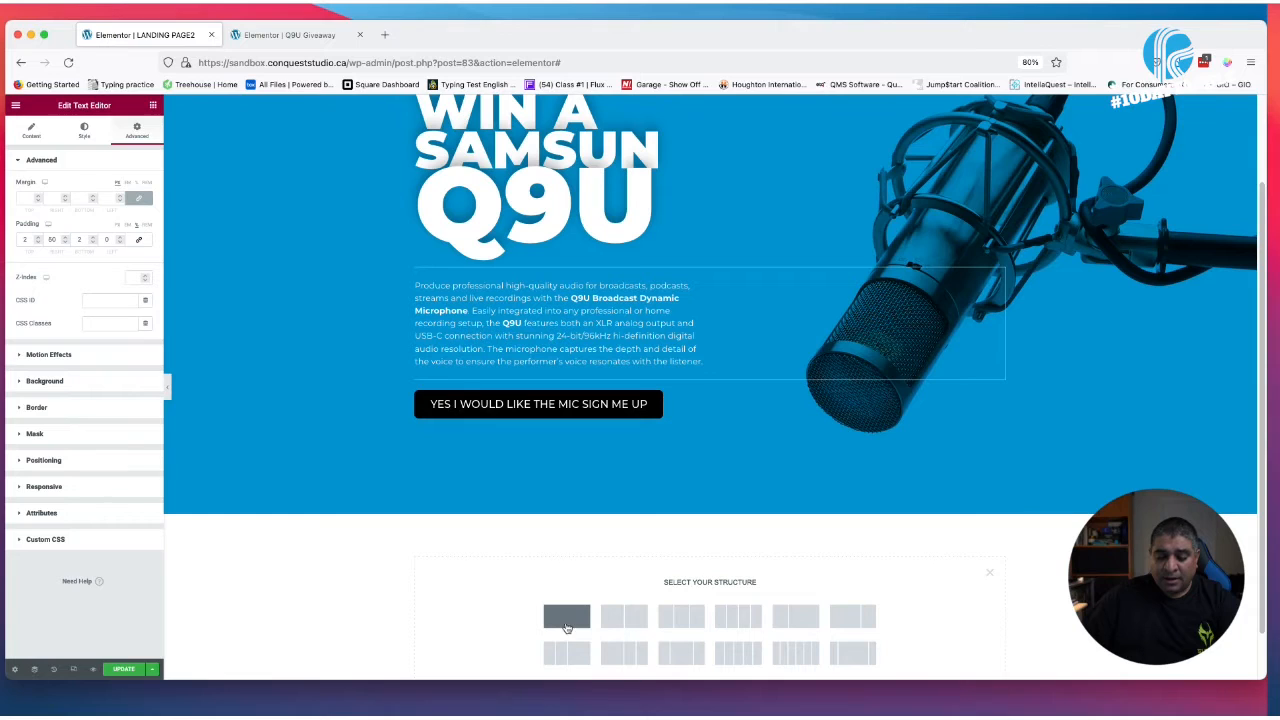
pyautogui.click(566, 620)
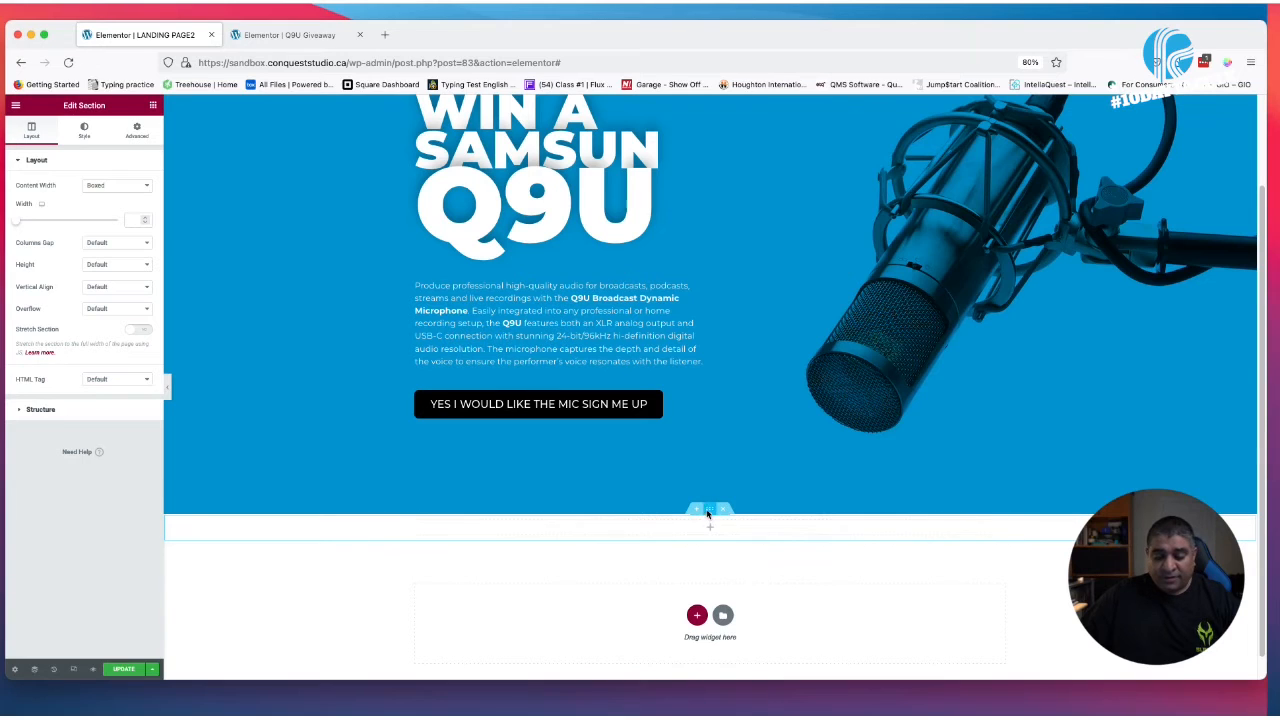
pyautogui.click(86, 131)
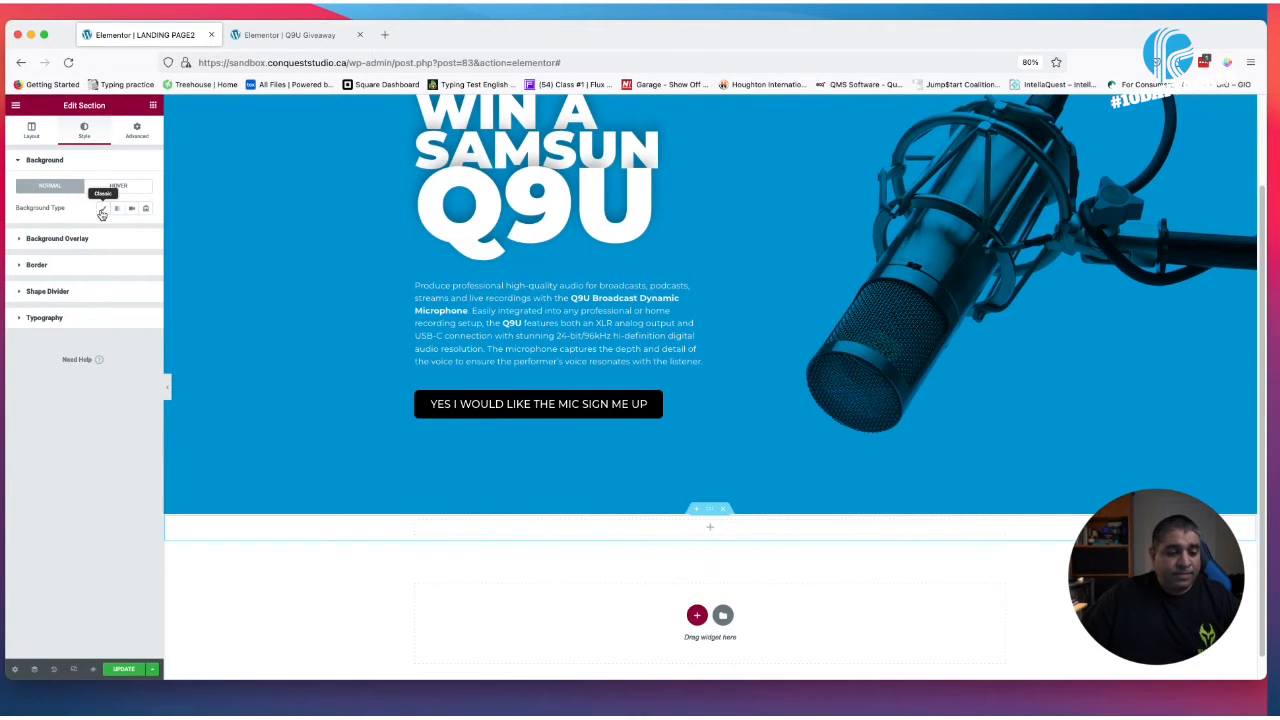
pyautogui.click(103, 208)
pyautogui.click(132, 232)
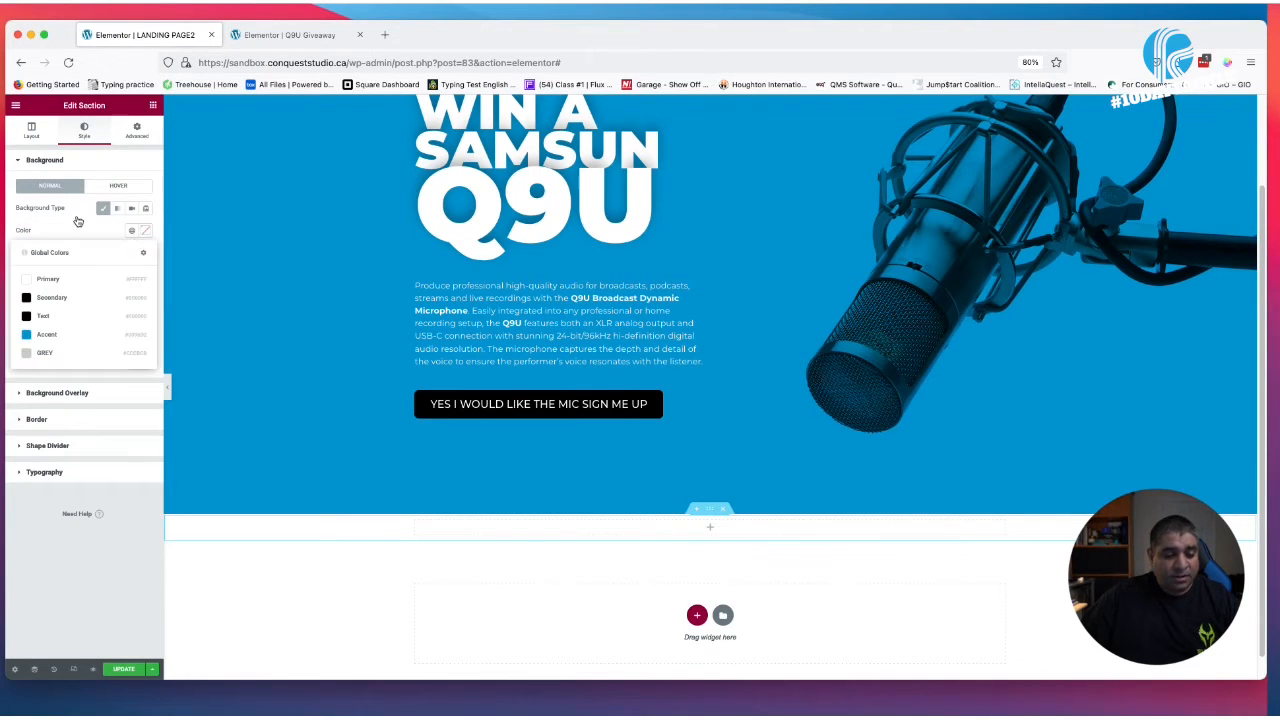
pyautogui.click(46, 353)
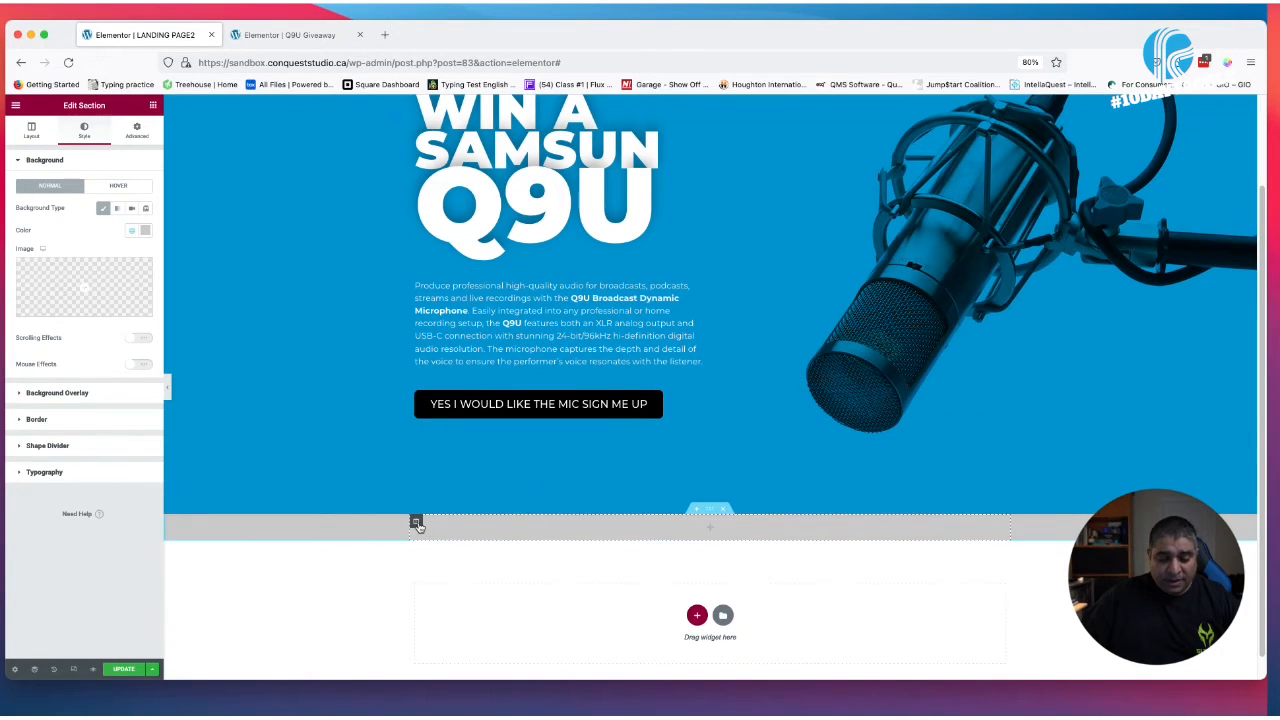
# Add two more columns to the grey section so it has three equal columns
pyautogui.rightClick(416, 524)
pyautogui.click(476, 548)
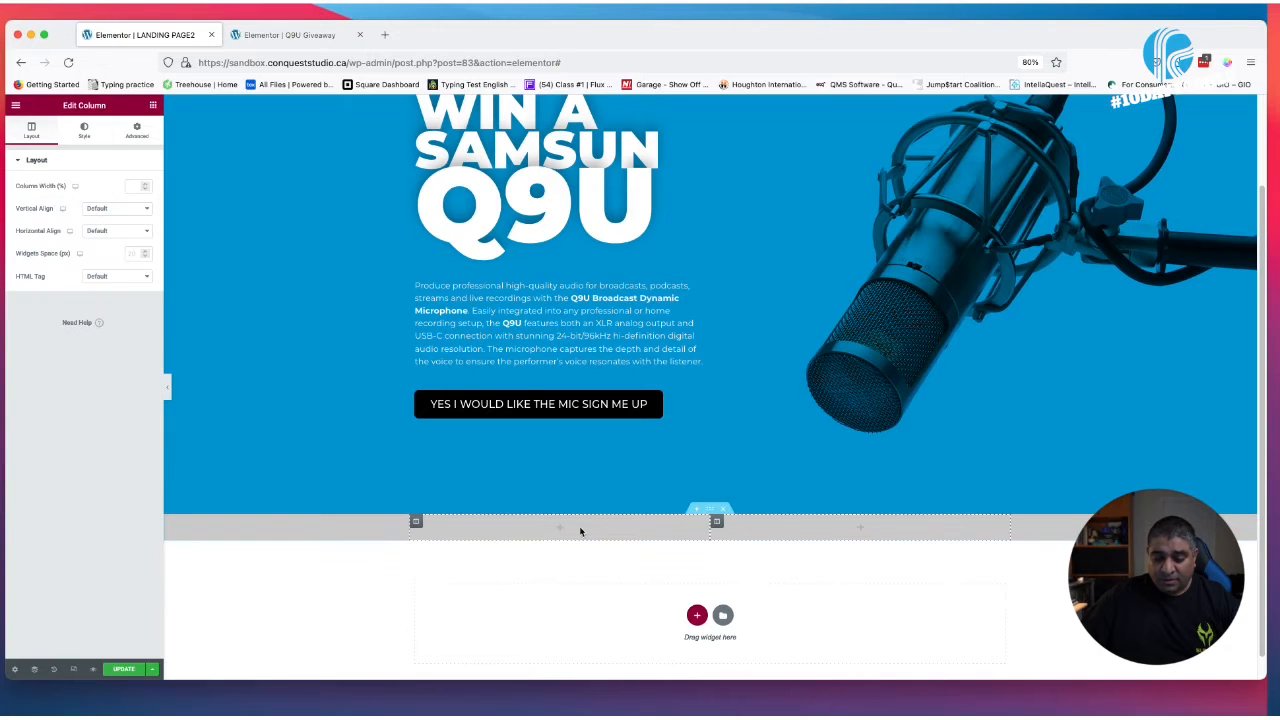
pyautogui.rightClick(716, 522)
pyautogui.click(744, 542)
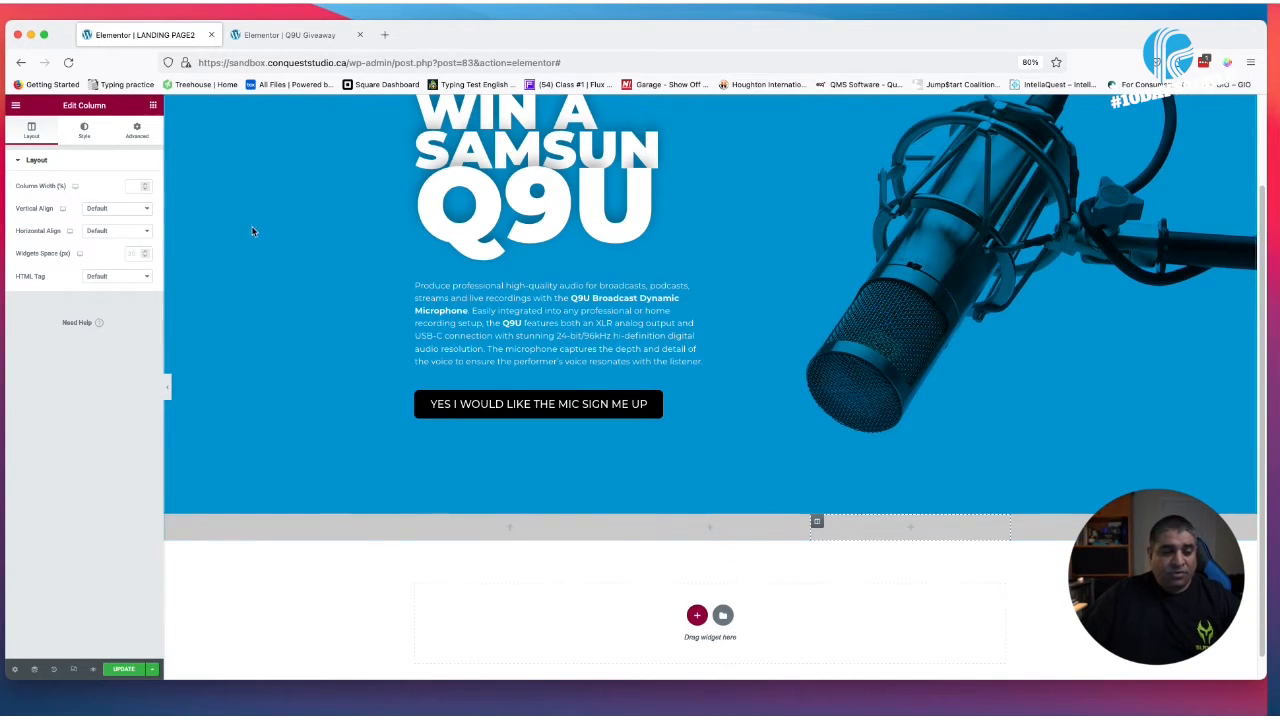
# Add an Image widget to the grey section's first column and fill it with the SAMSON logo from the media library
pyautogui.scroll(1, 251, 229)
pyautogui.click(152, 105)
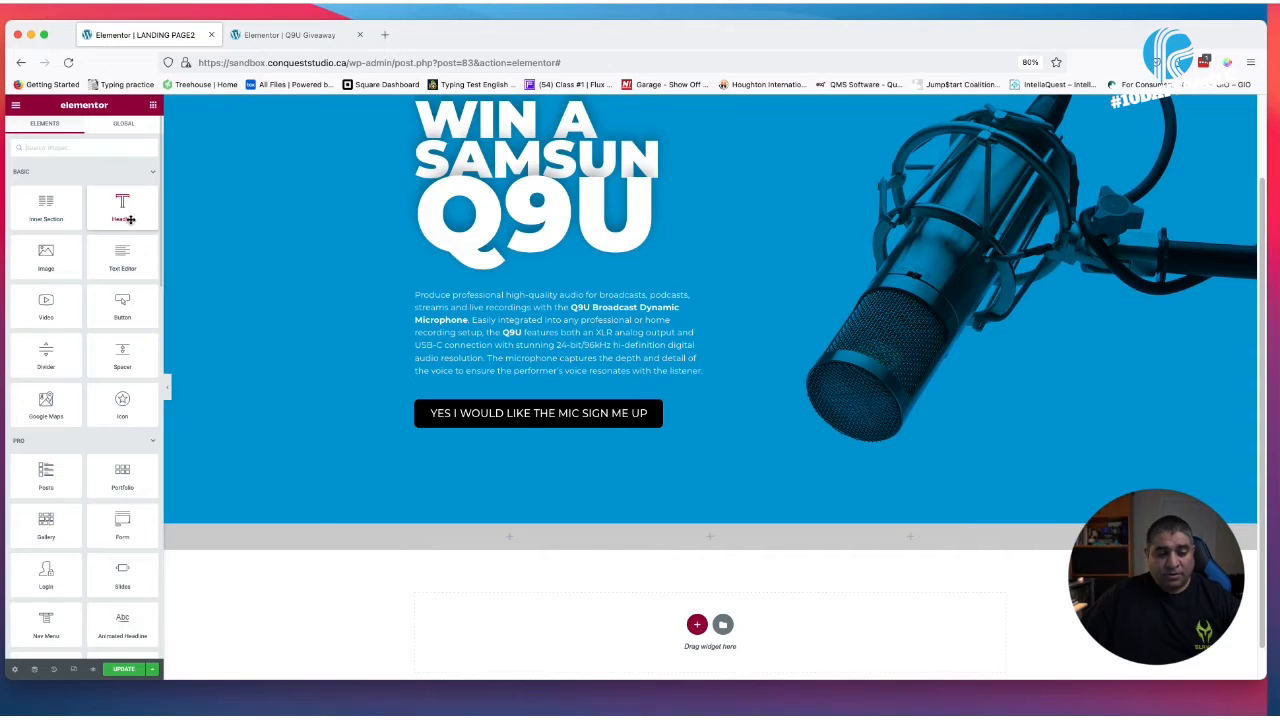
pyautogui.moveTo(59, 264); pyautogui.dragTo(505, 543)
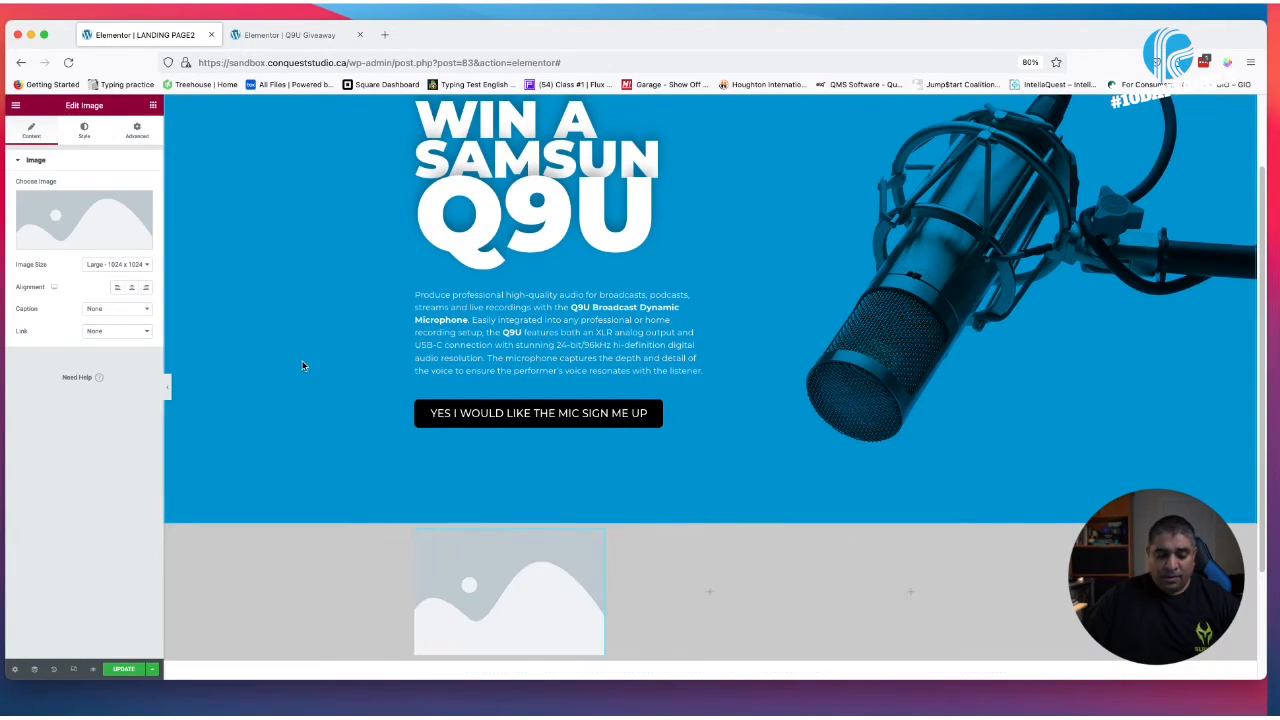
pyautogui.click(80, 226)
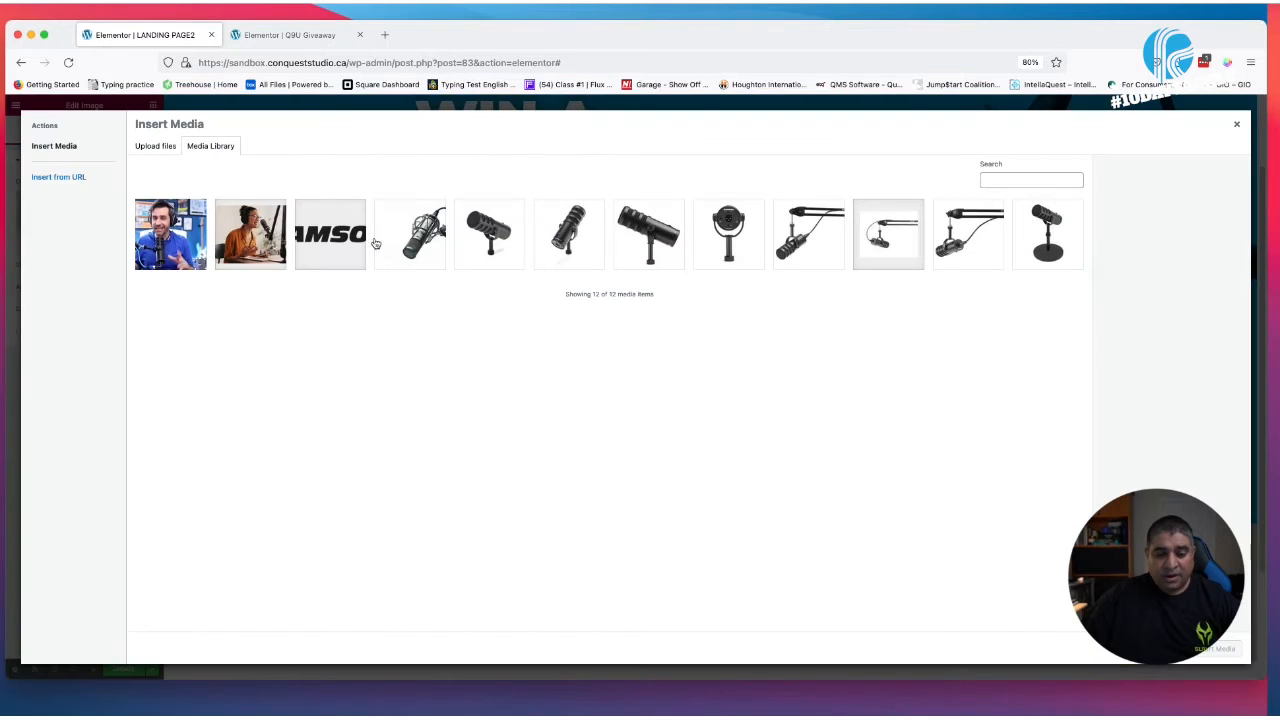
pyautogui.click(339, 253)
pyautogui.click(1216, 649)
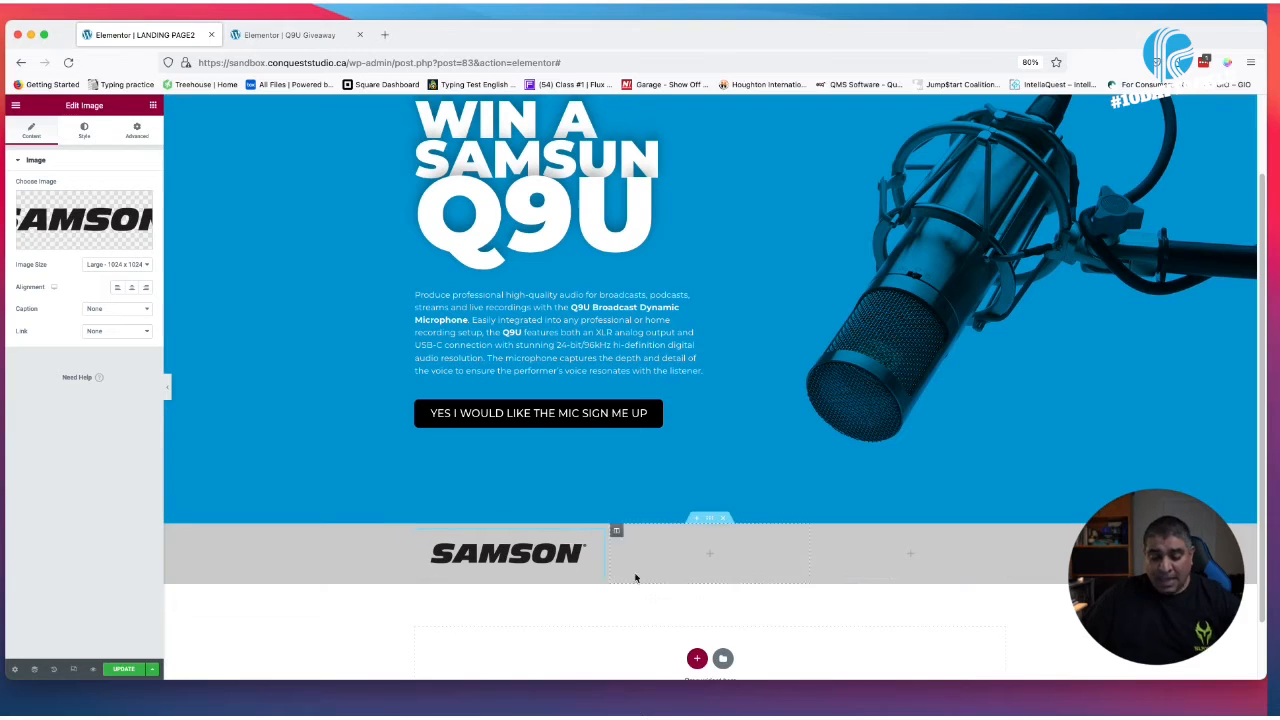
# Reduce the SAMSON logo's width to 72% and align the image to the left
pyautogui.click(84, 131)
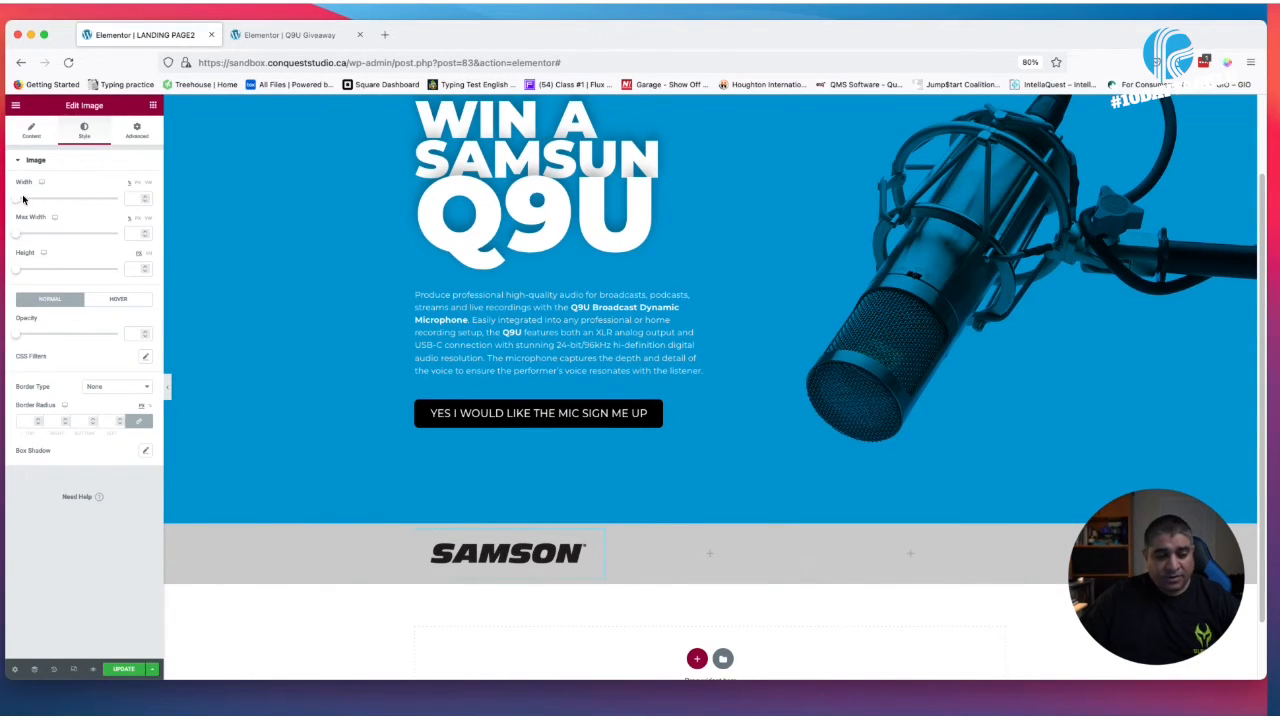
pyautogui.moveTo(17, 199); pyautogui.dragTo(89, 199)
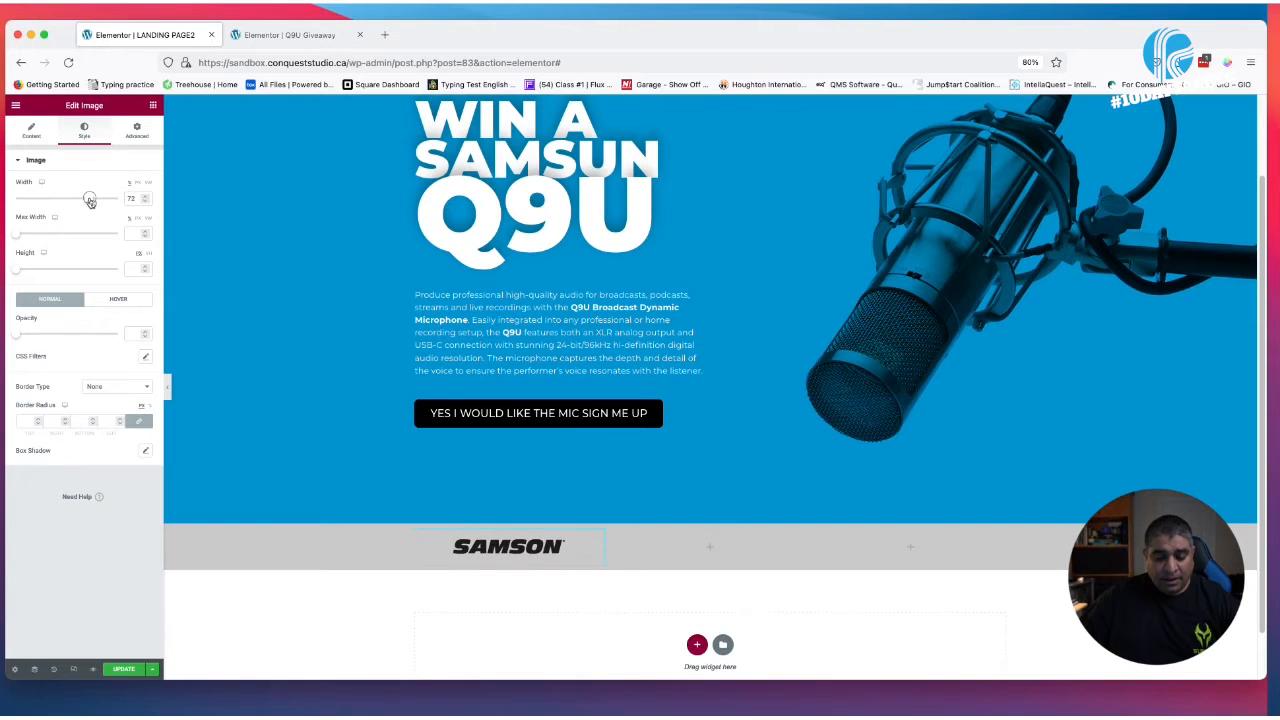
pyautogui.click(31, 131)
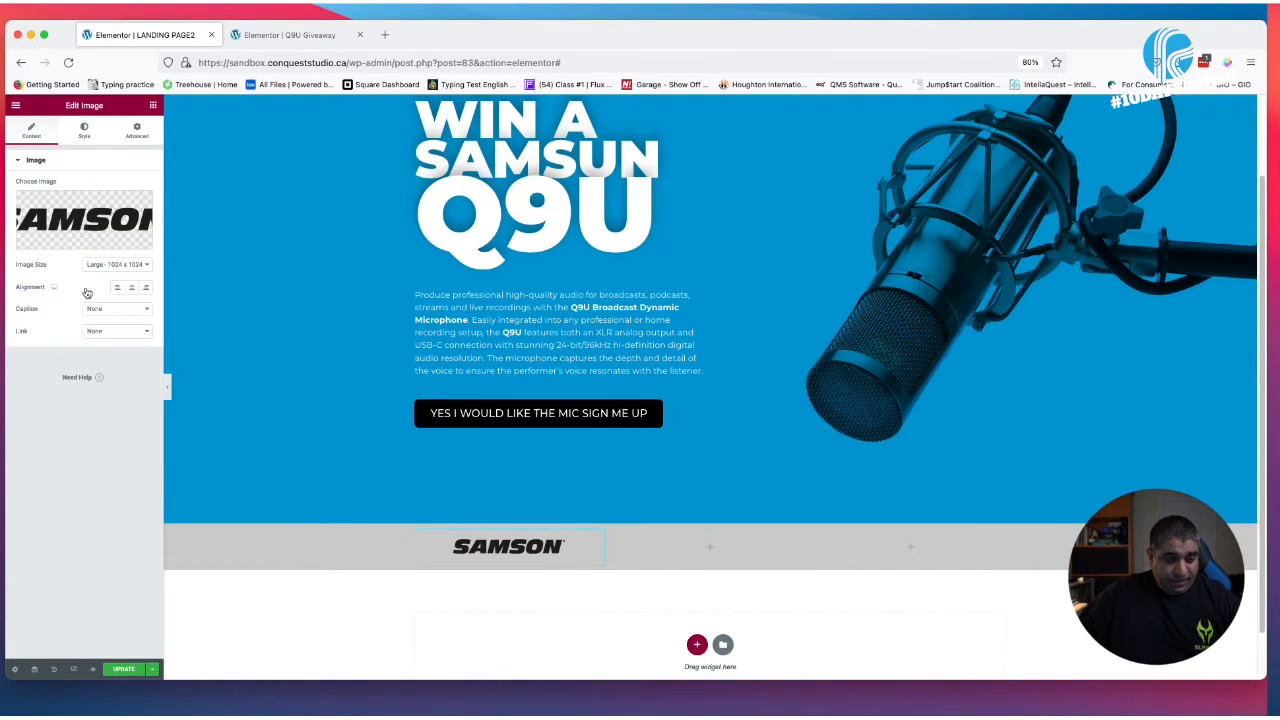
pyautogui.click(117, 287)
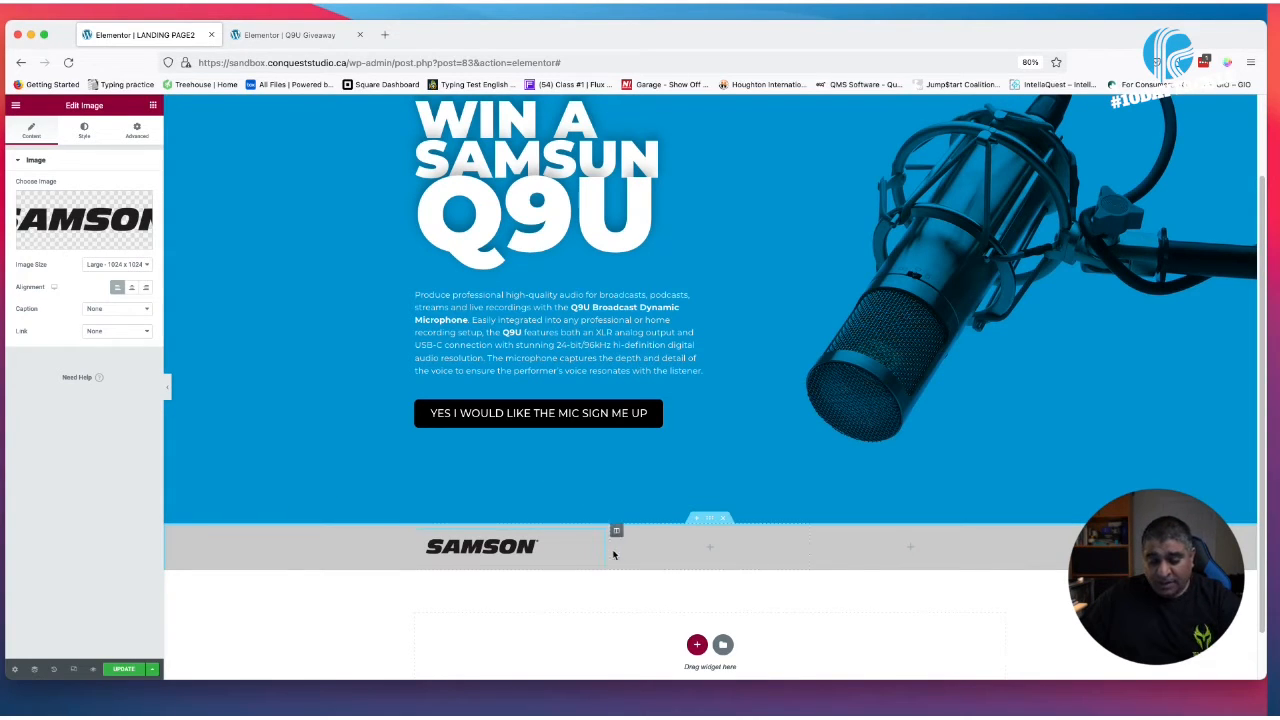
# Narrow the logo's column to a width of 25% and set the SAMSON image's width to 100%
pyautogui.moveTo(579, 548); pyautogui.dragTo(560, 548)
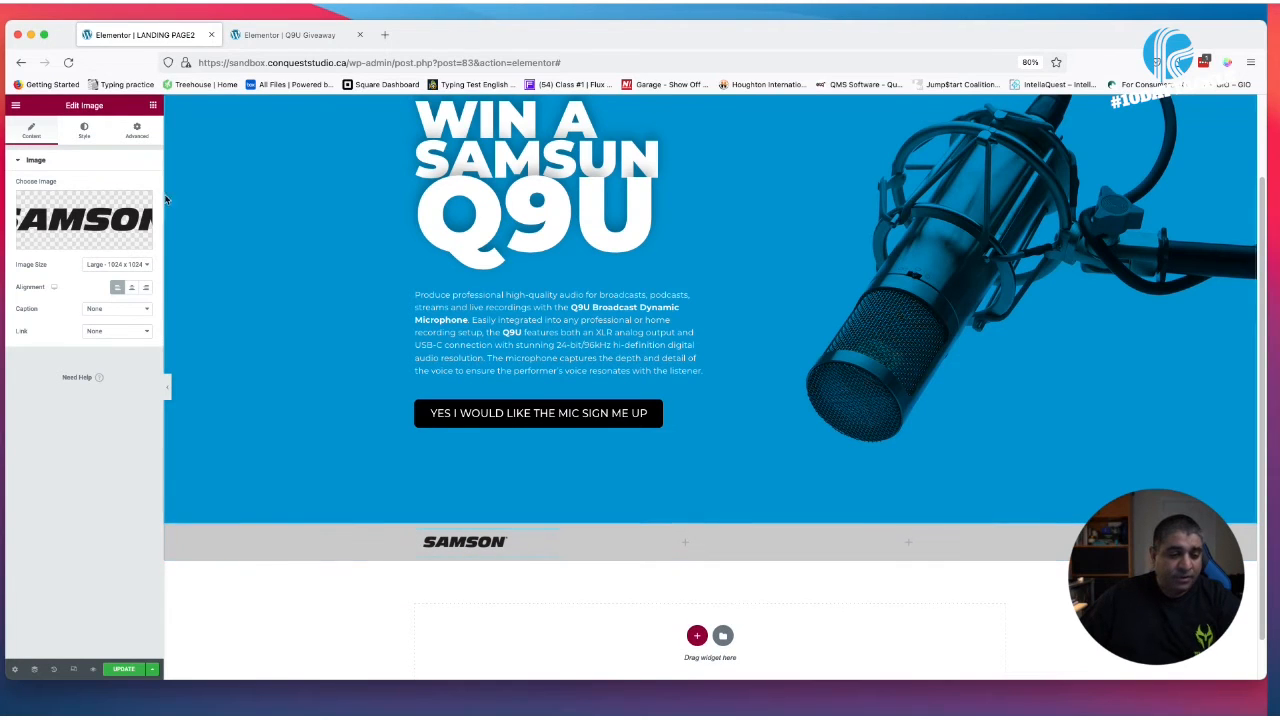
pyautogui.click(88, 132)
pyautogui.doubleClick(134, 198)
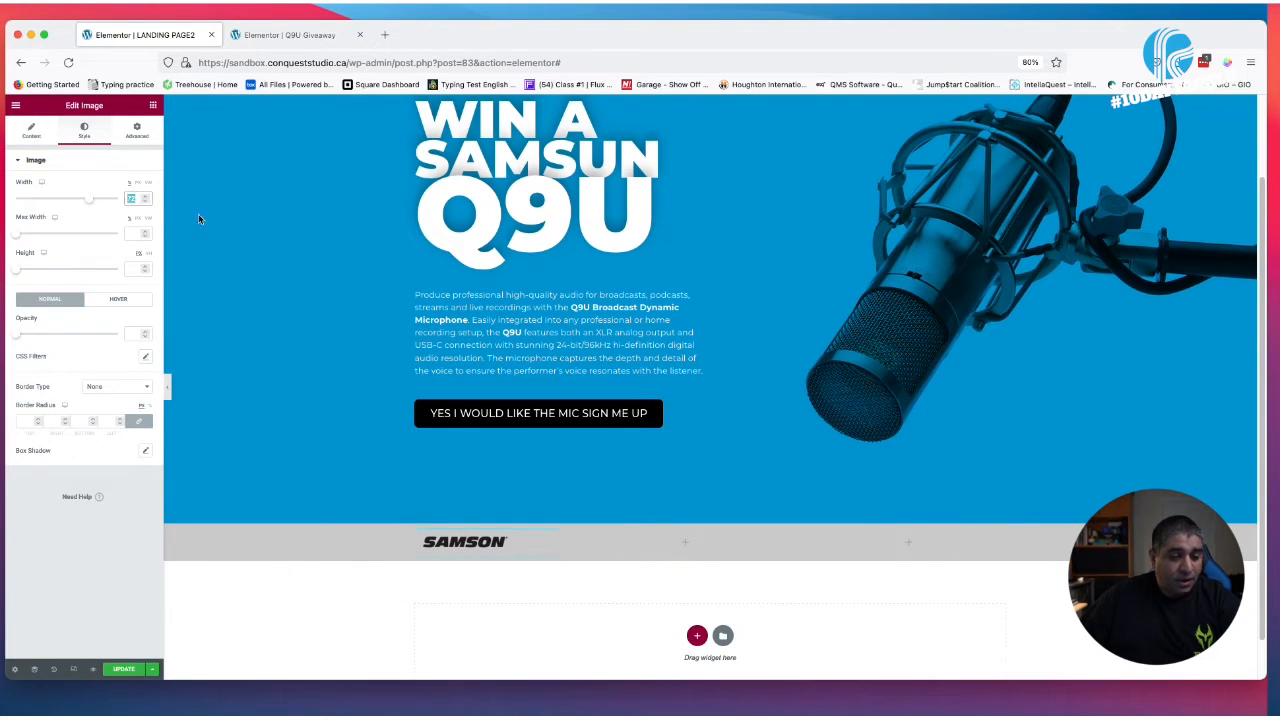
pyautogui.write('100')
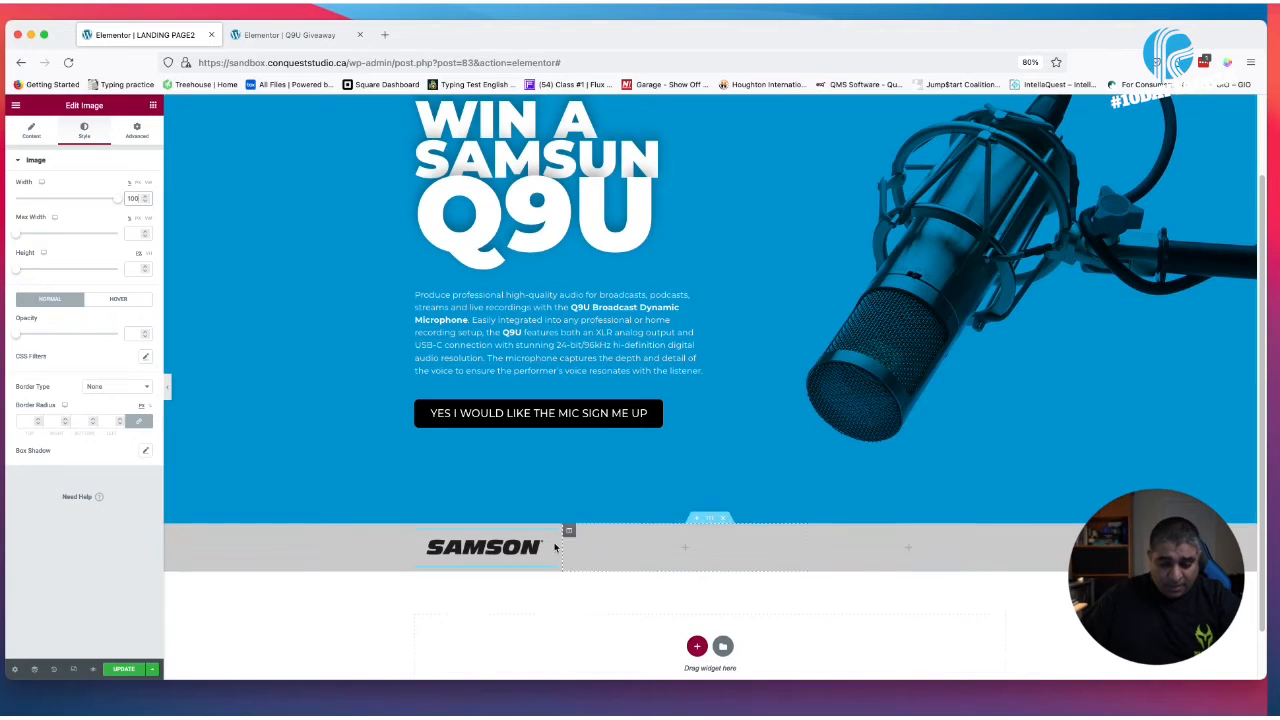
pyautogui.click(416, 531)
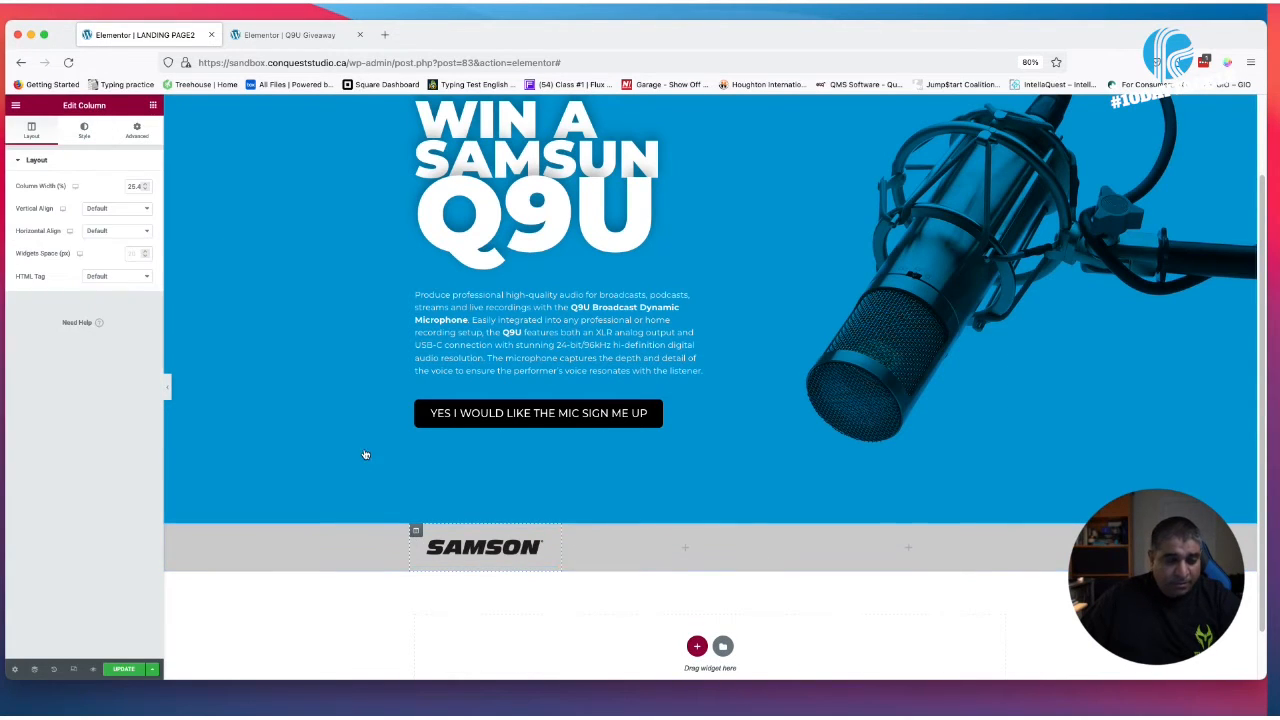
pyautogui.write('25')
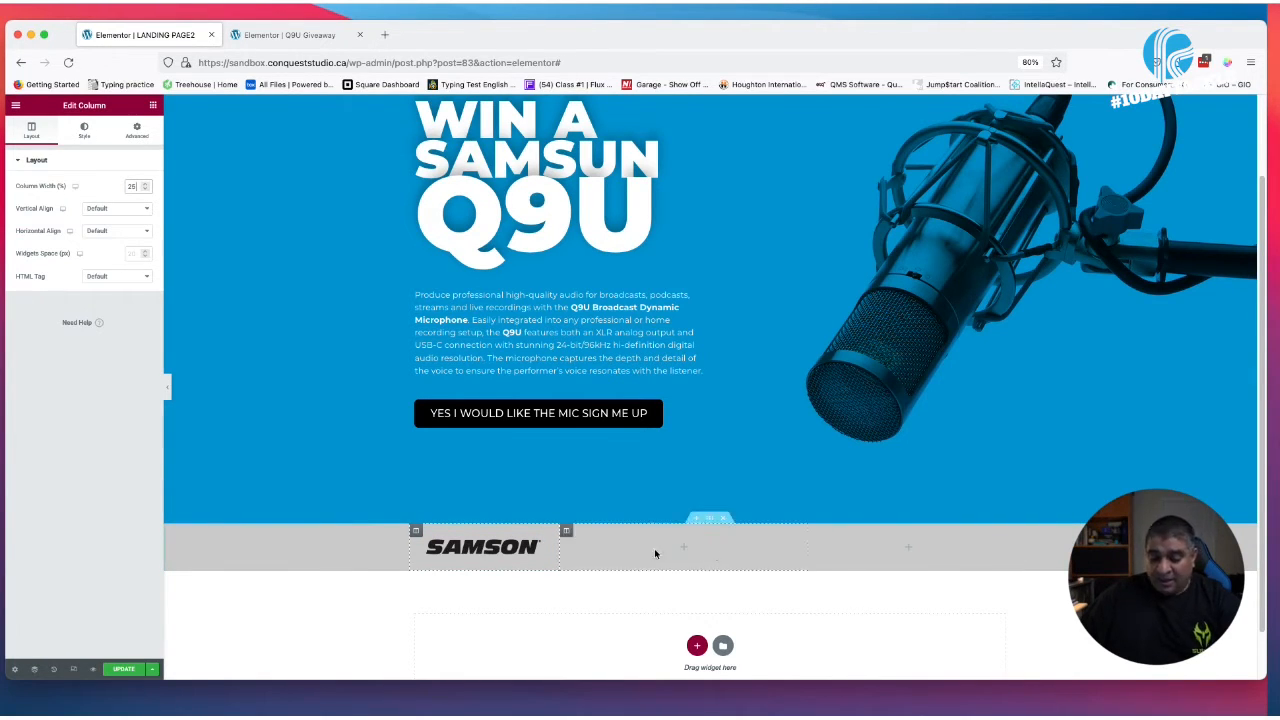
# Find the Nav Menu widget by searching for "nav" and place it in the grey section's middle column
pyautogui.click(154, 107)
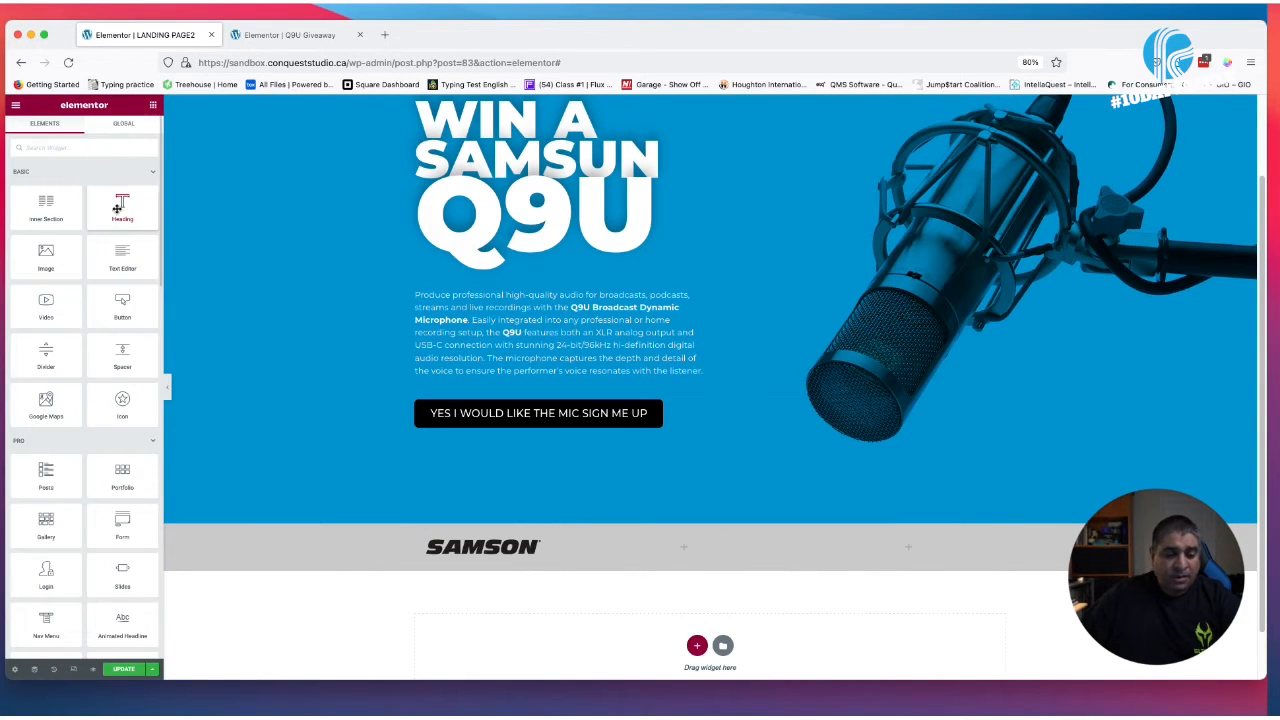
pyautogui.click(84, 147)
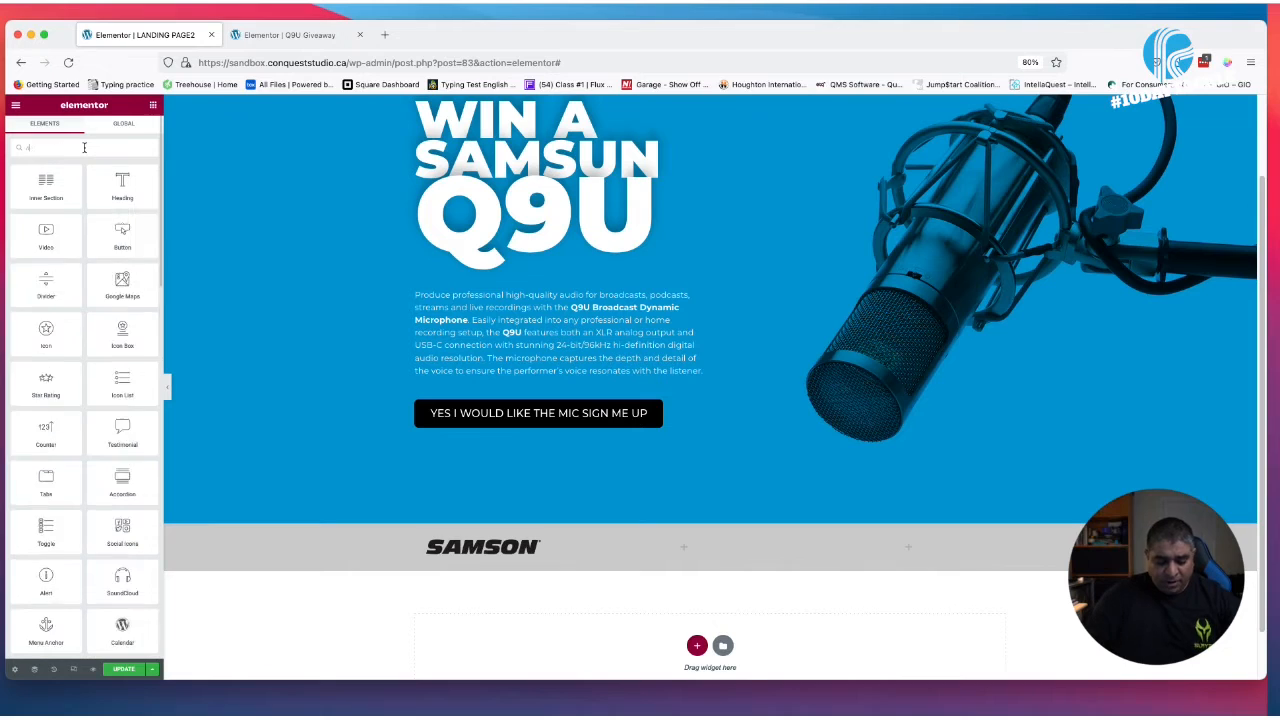
pyautogui.write('nav')
pyautogui.moveTo(122, 188); pyautogui.dragTo(632, 545)
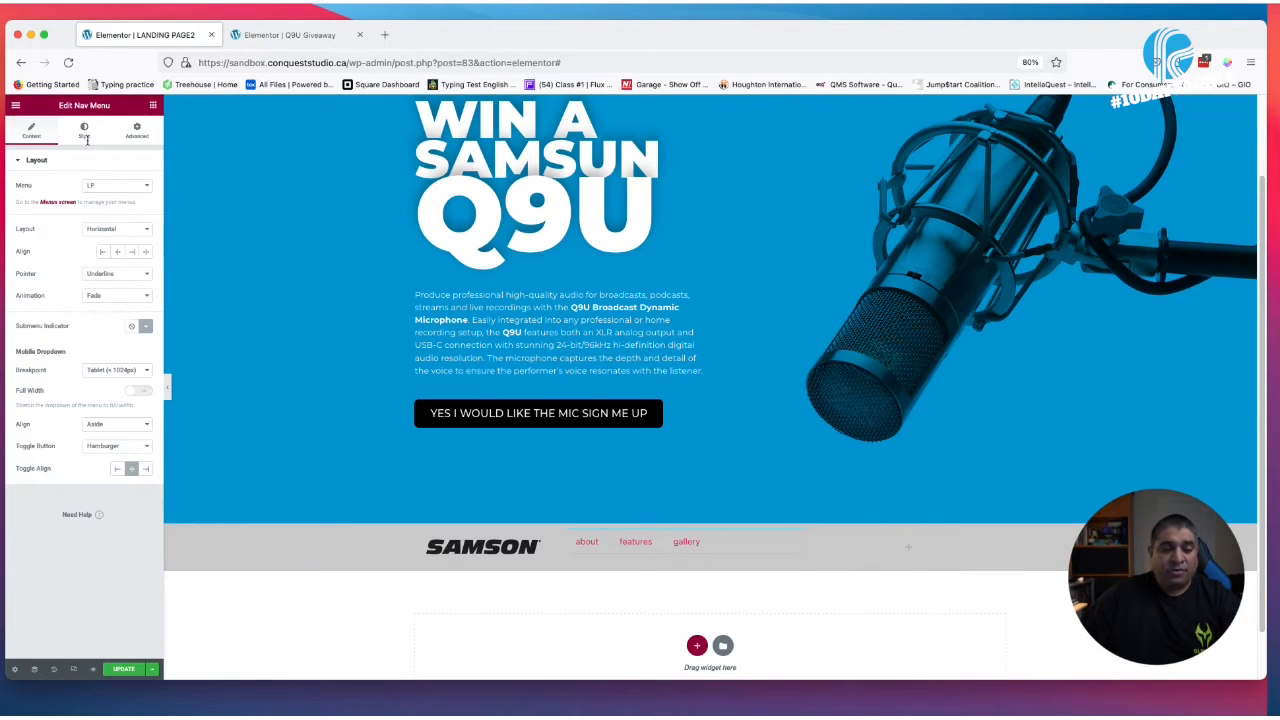
# Set the vertical alignment of the column holding the nav menu to Middle
pyautogui.click(566, 531)
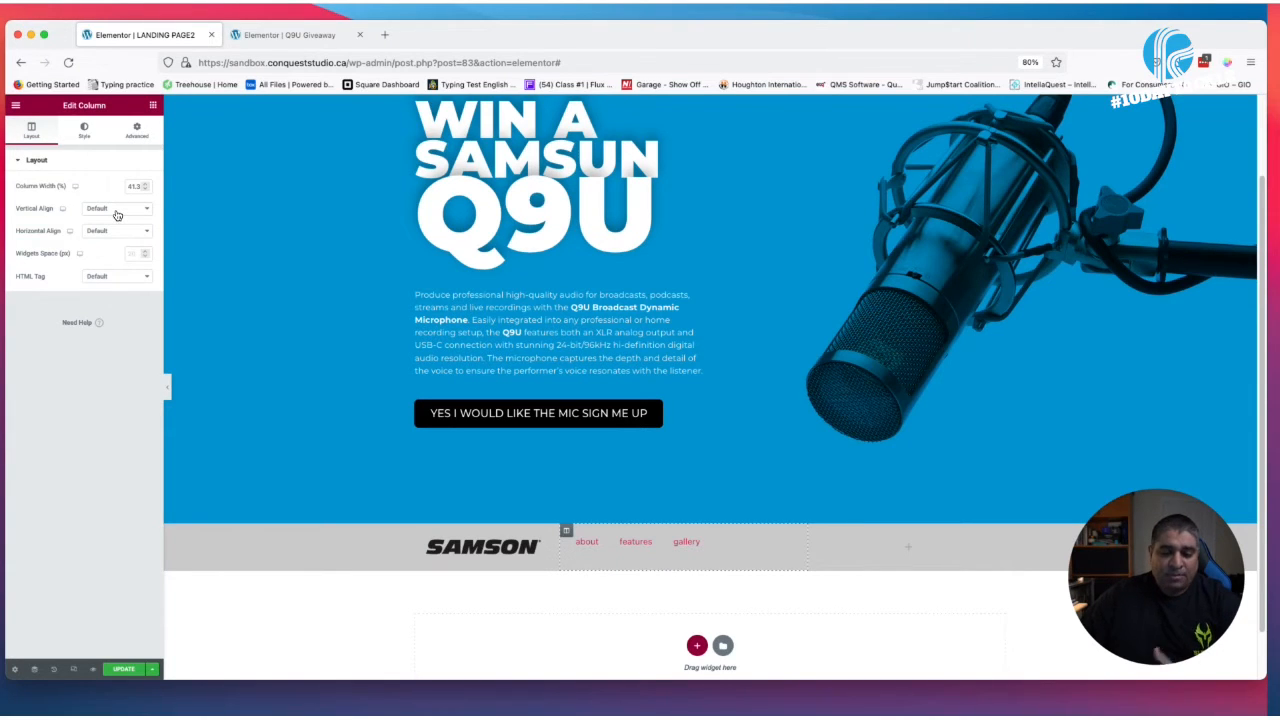
pyautogui.click(85, 131)
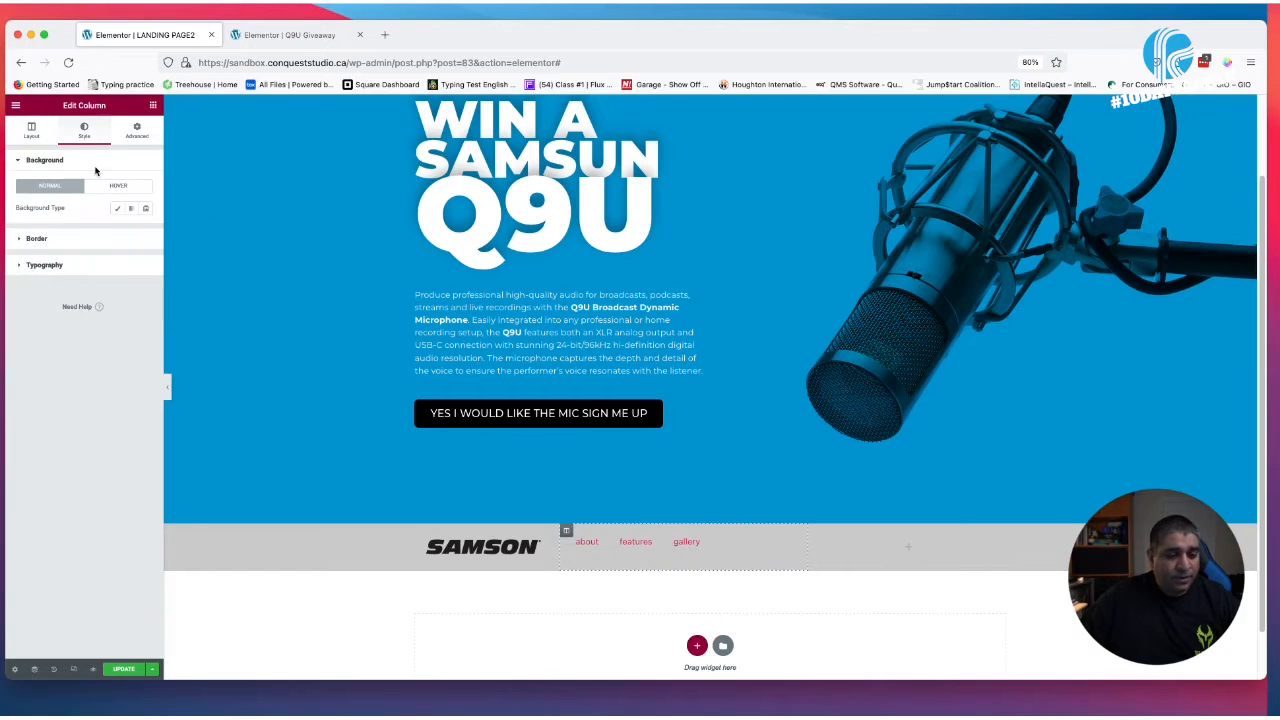
pyautogui.click(565, 531)
pyautogui.click(565, 531)
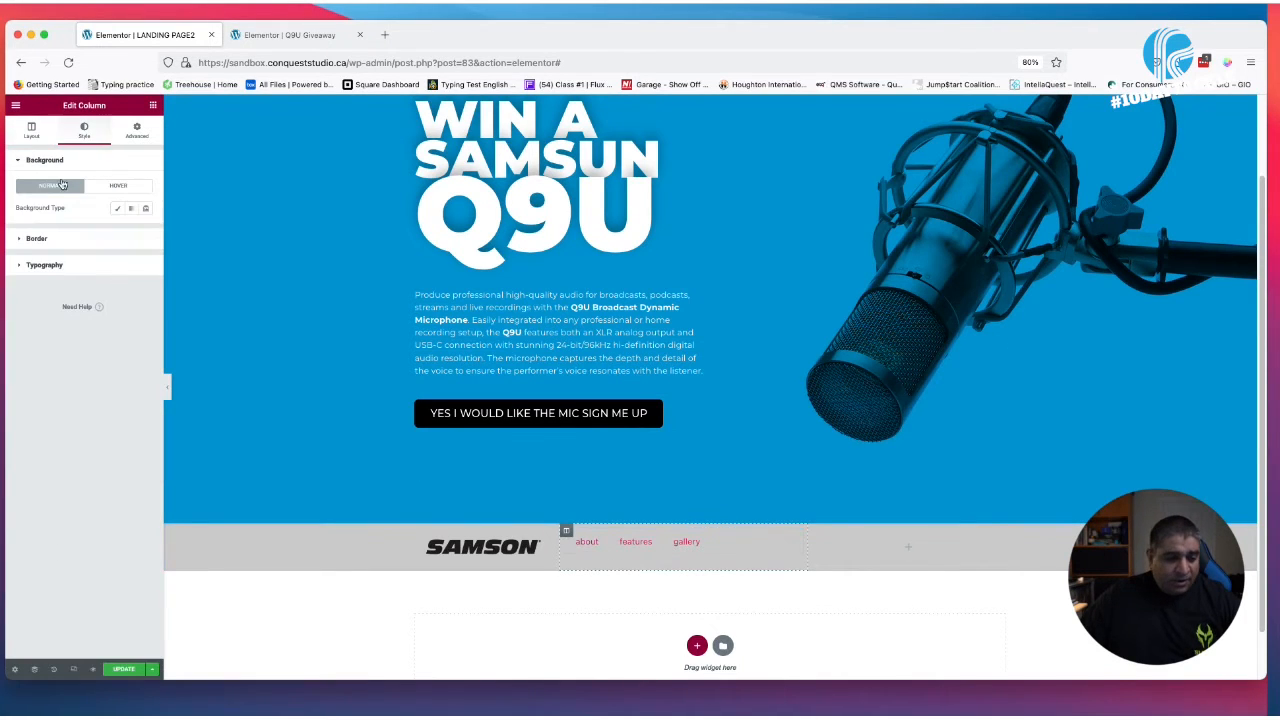
pyautogui.click(36, 133)
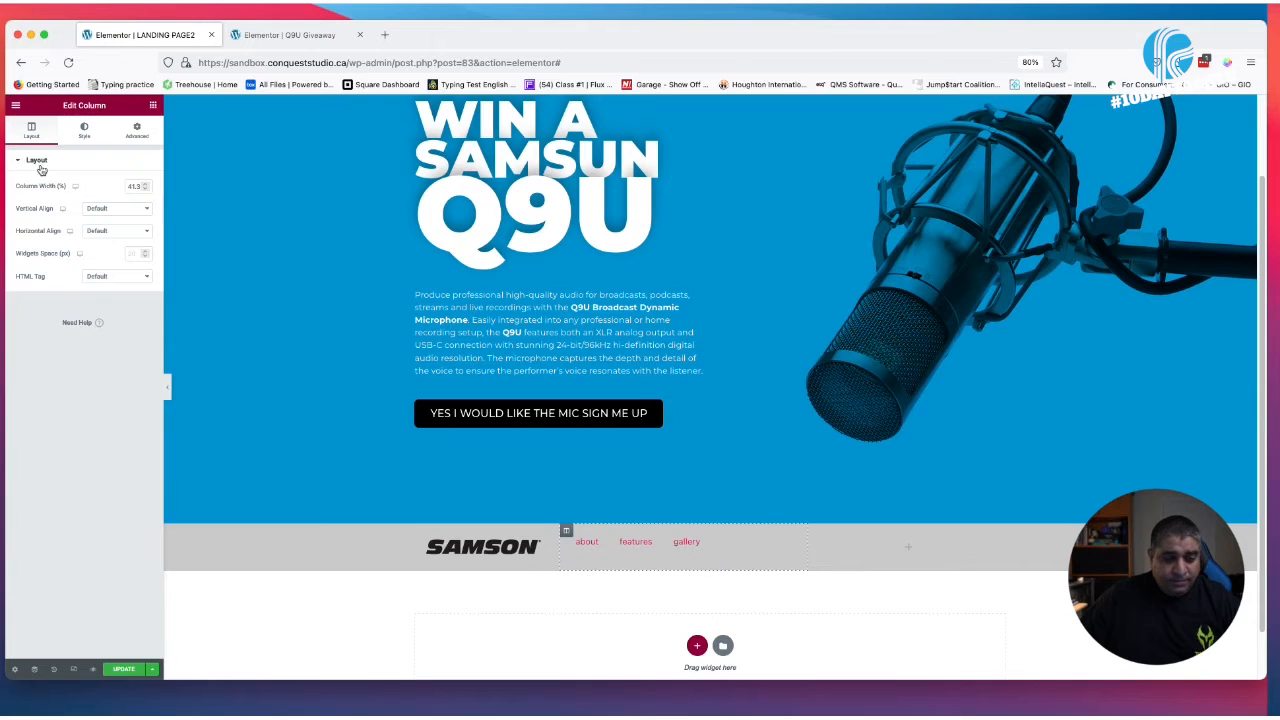
pyautogui.click(113, 211)
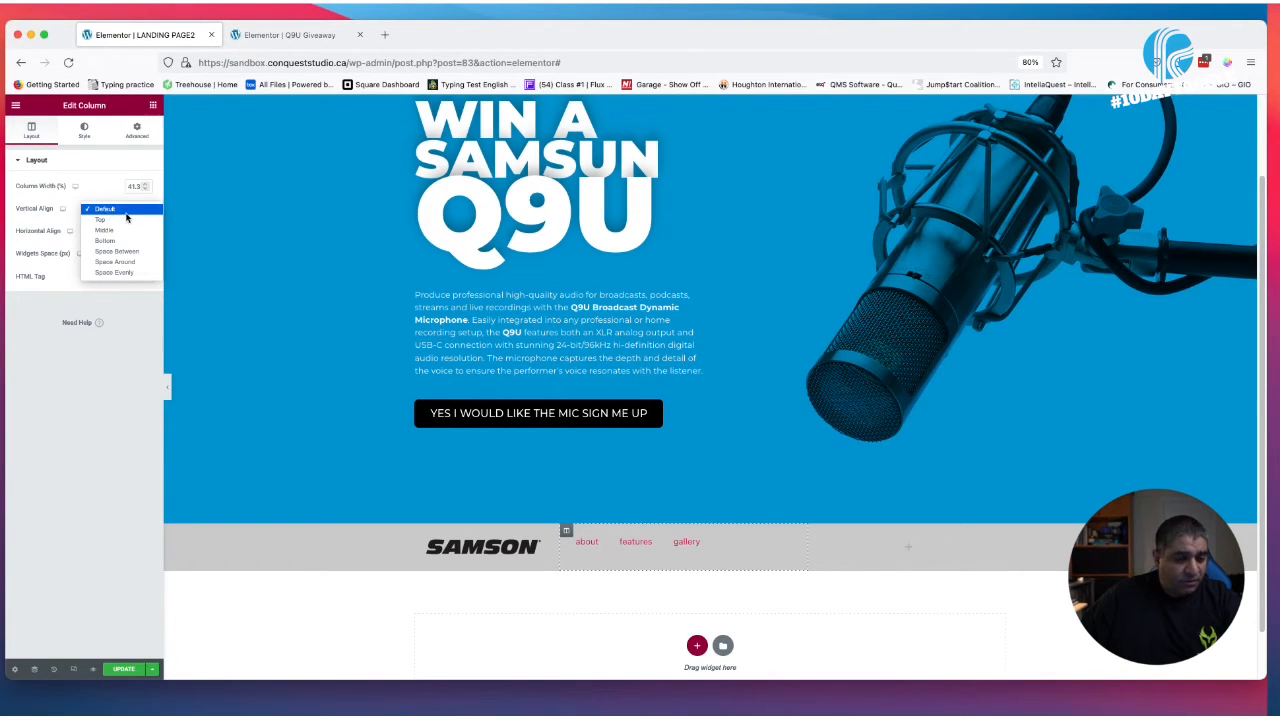
pyautogui.click(120, 232)
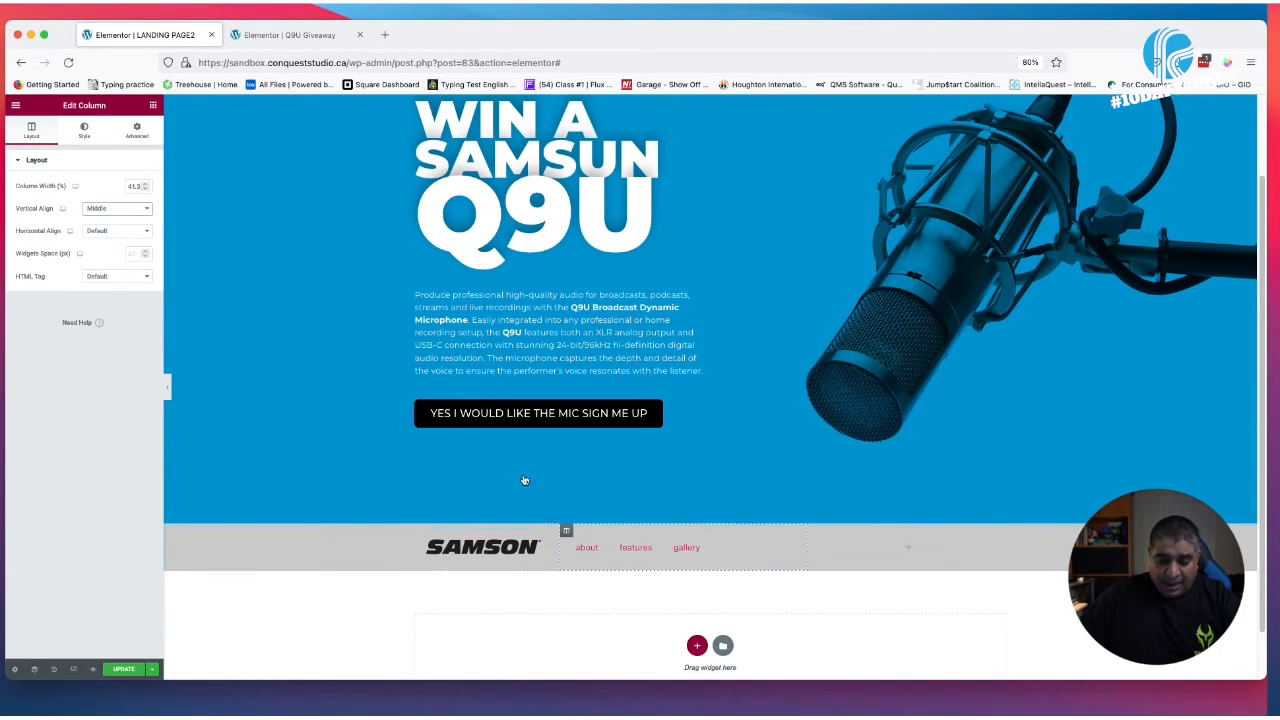
# Try to pick a font family for the nav menu's main menu typography by searching for "mon"
pyautogui.click(84, 130)
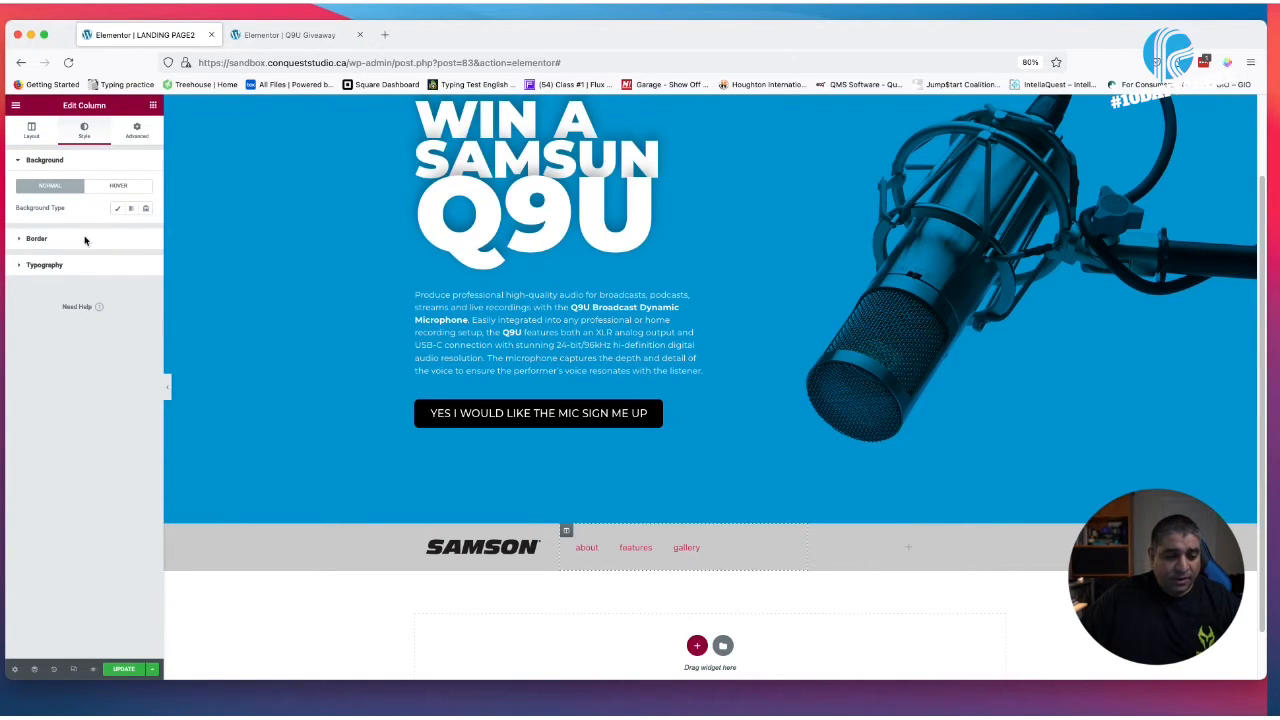
pyautogui.click(72, 265)
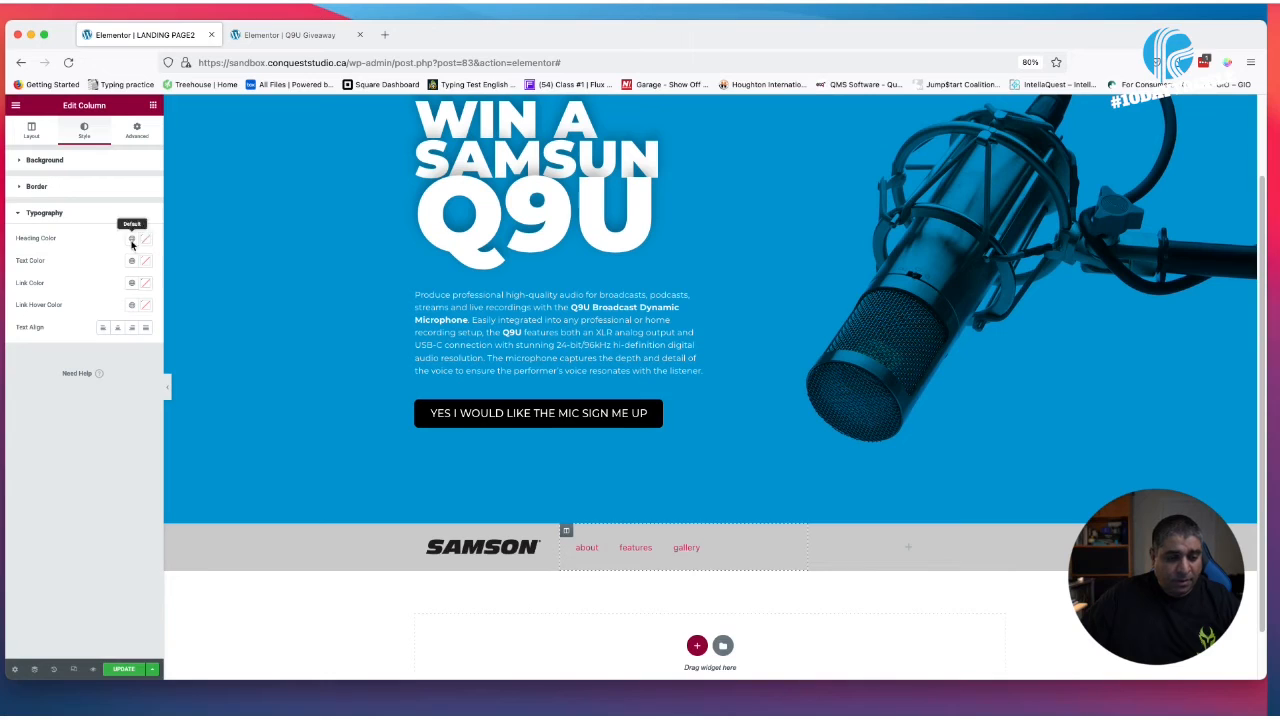
pyautogui.click(588, 548)
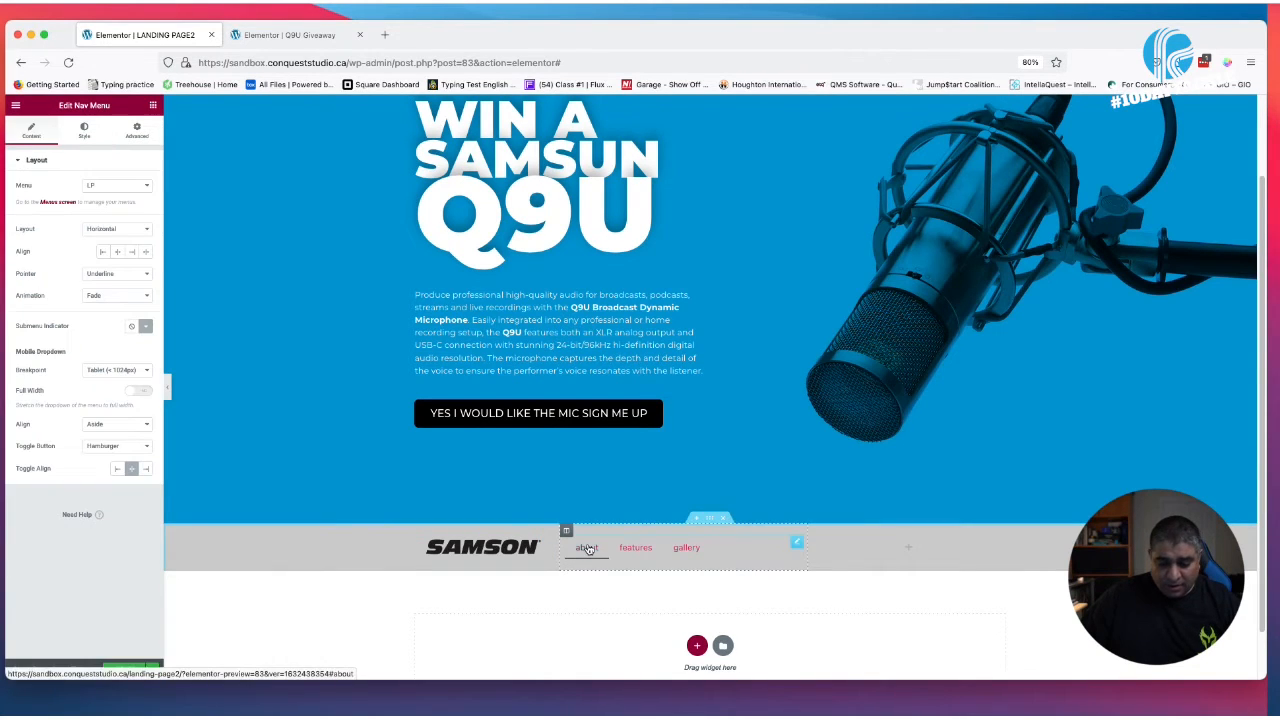
pyautogui.click(84, 130)
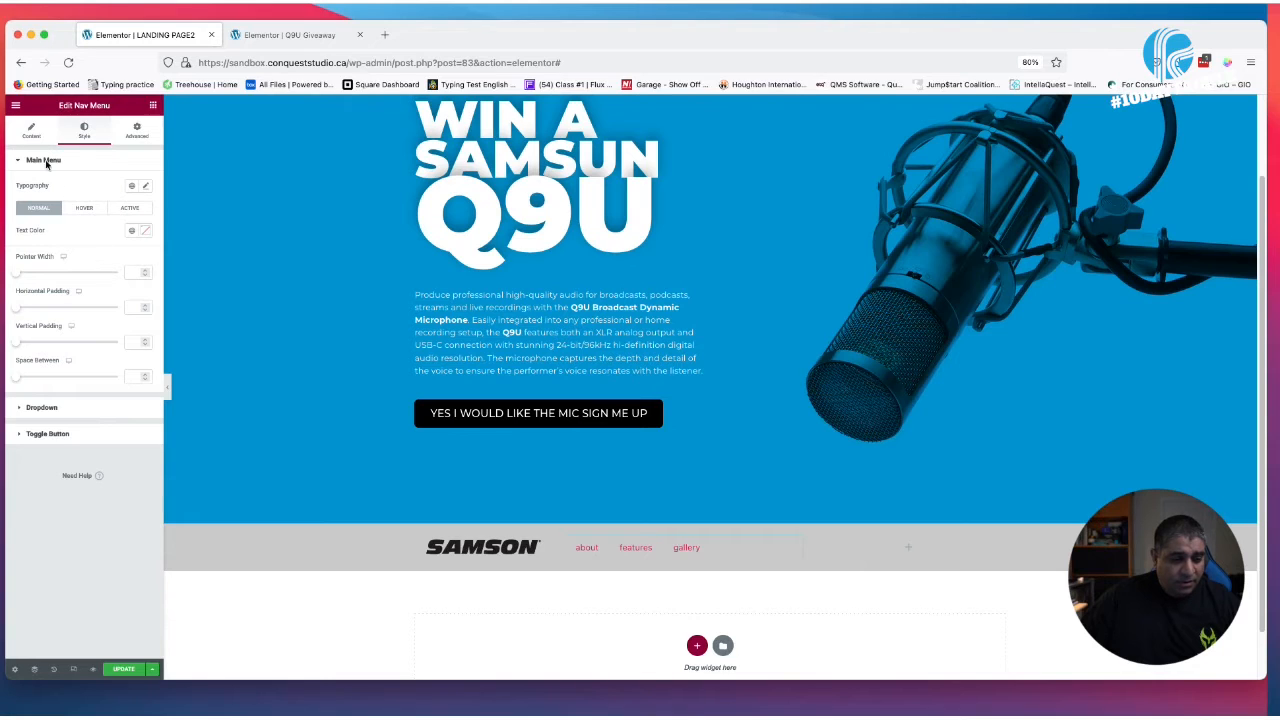
pyautogui.click(145, 187)
pyautogui.click(113, 236)
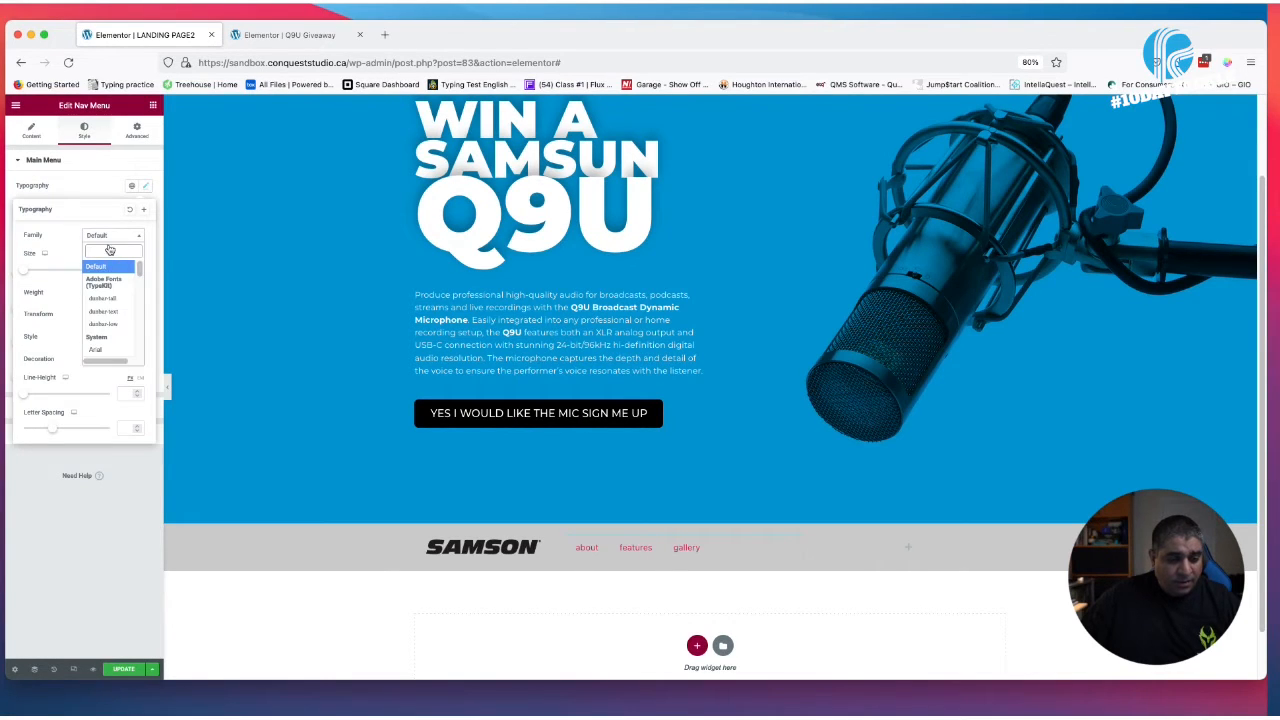
pyautogui.write('mom')
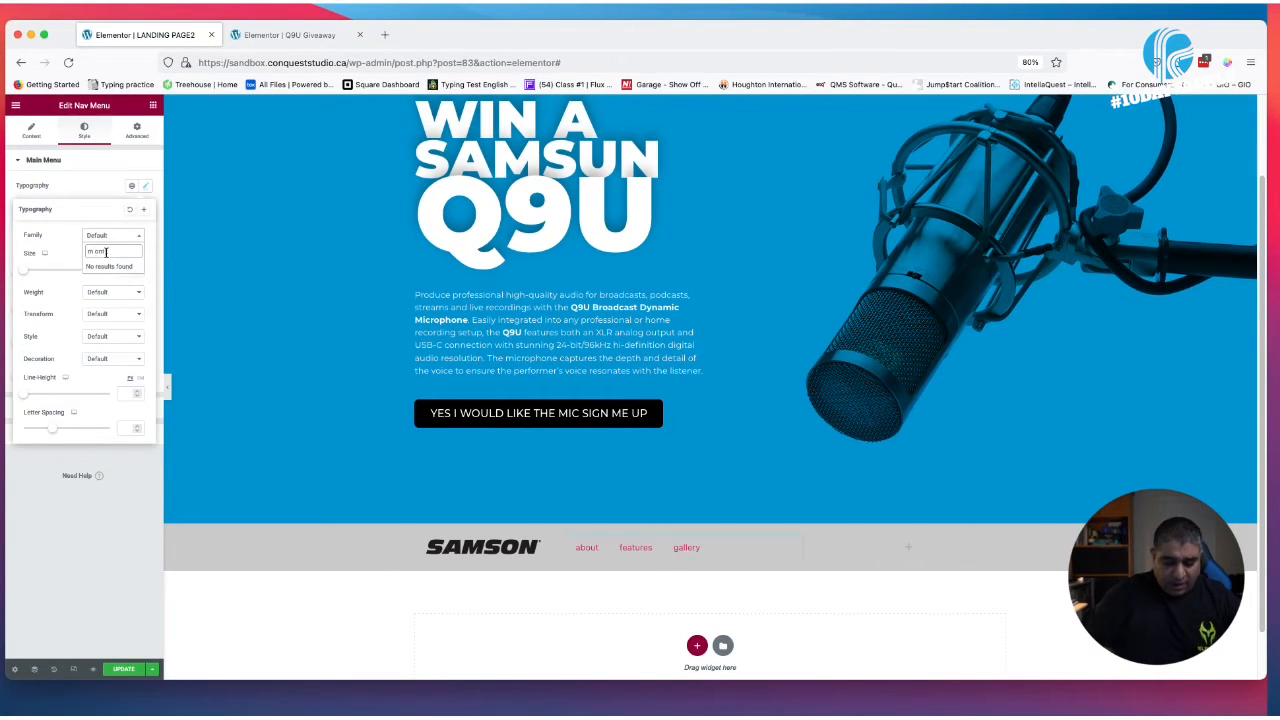
pyautogui.press('BackSpace')
pyautogui.press('BackSpace')
pyautogui.press('BackSpace')
pyautogui.press('BackSpace')
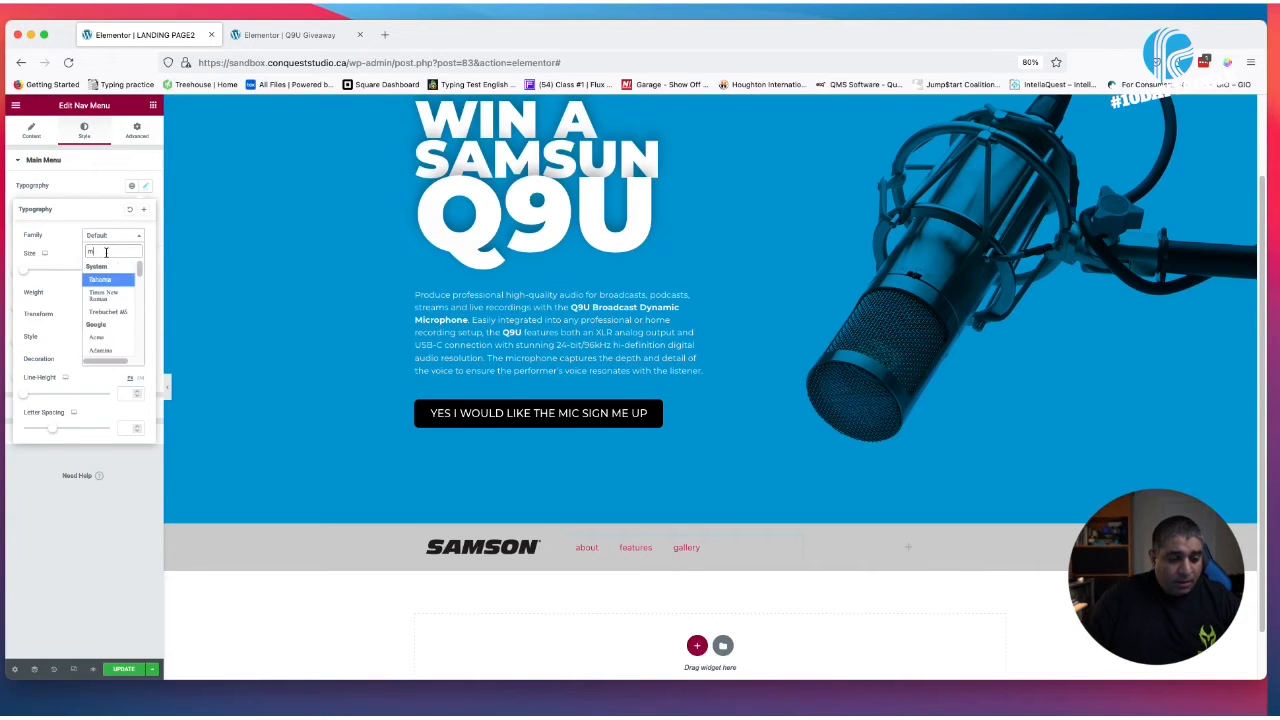
pyautogui.write('mon')
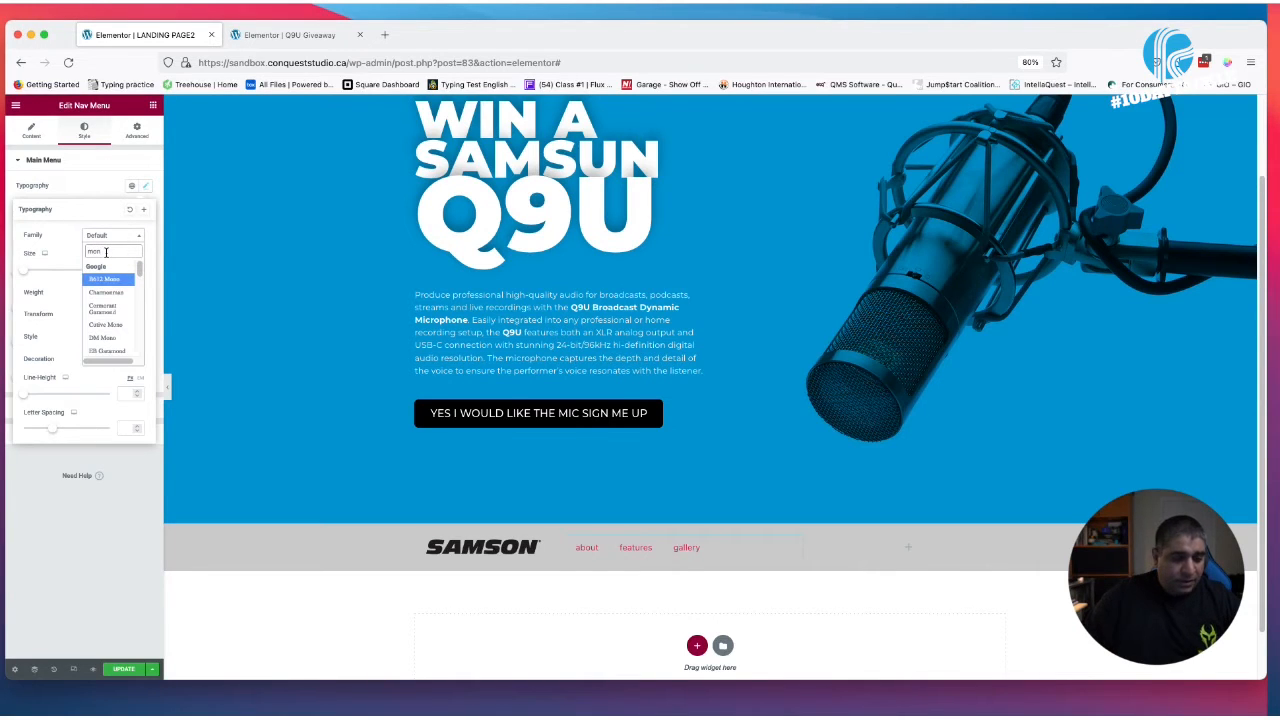
pyautogui.press('Down')
pyautogui.press('Down')
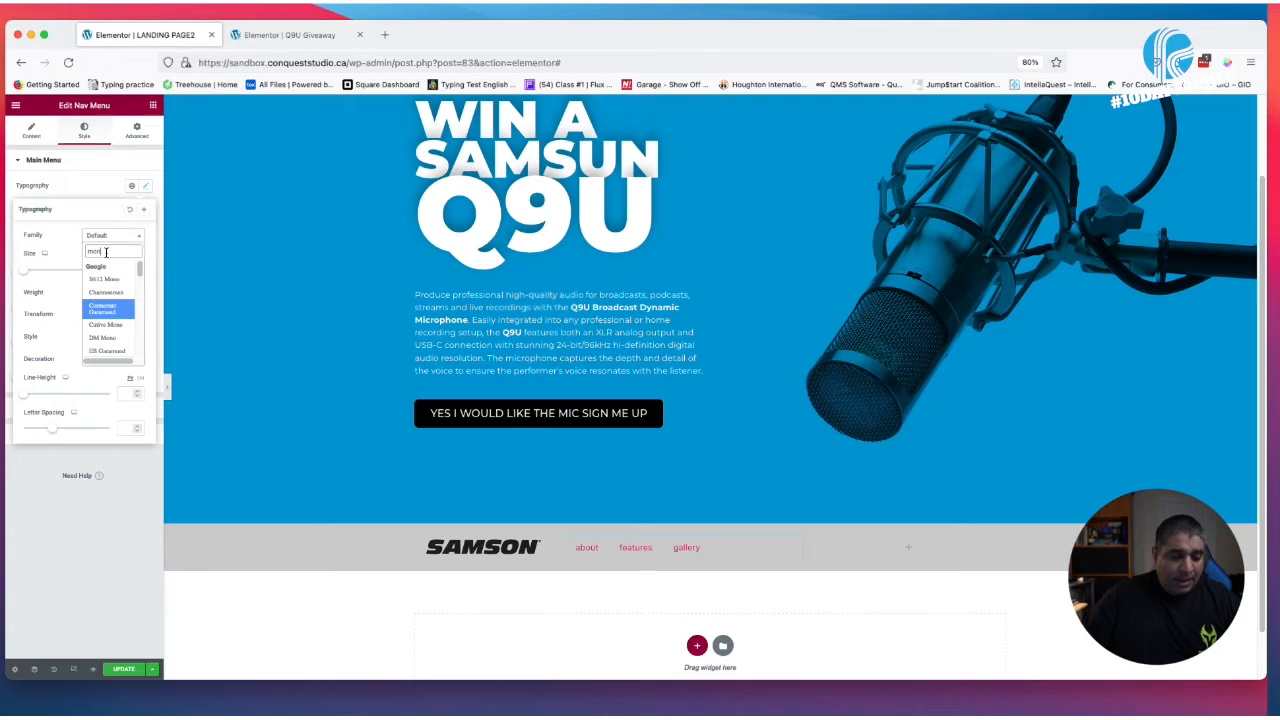
pyautogui.scroll(-1, 108, 303)
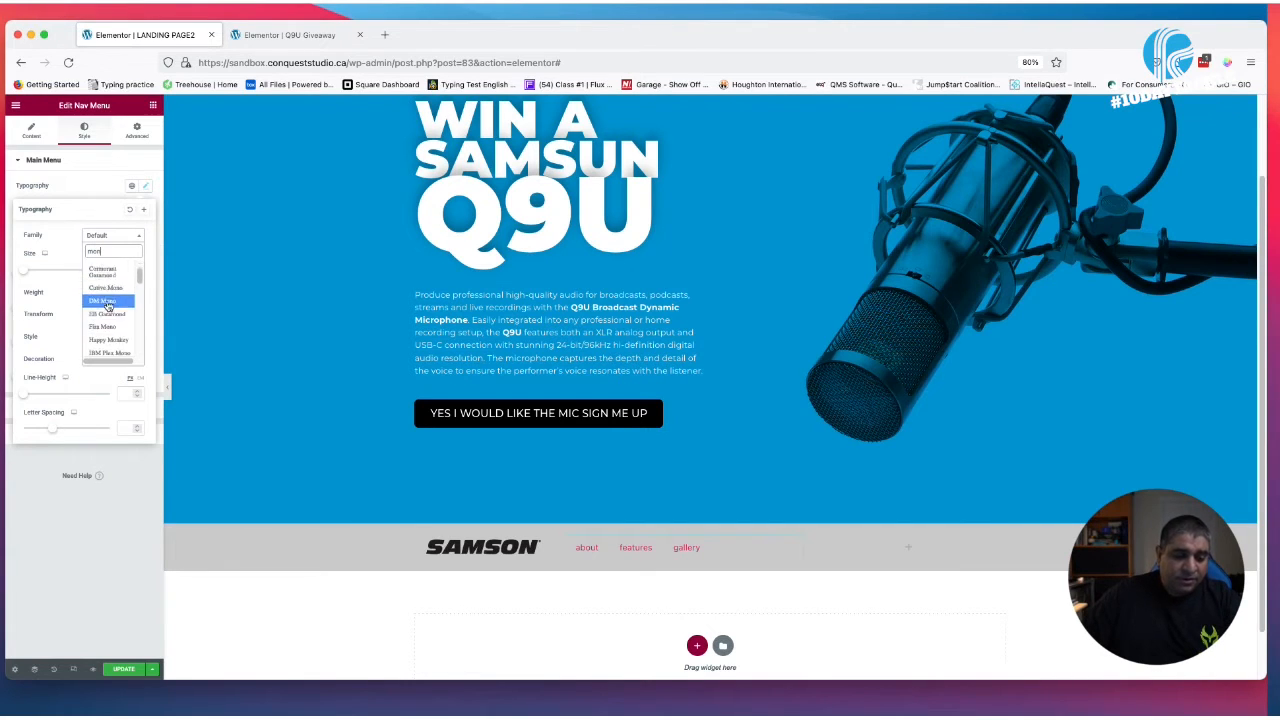
pyautogui.scroll(-1, 108, 305)
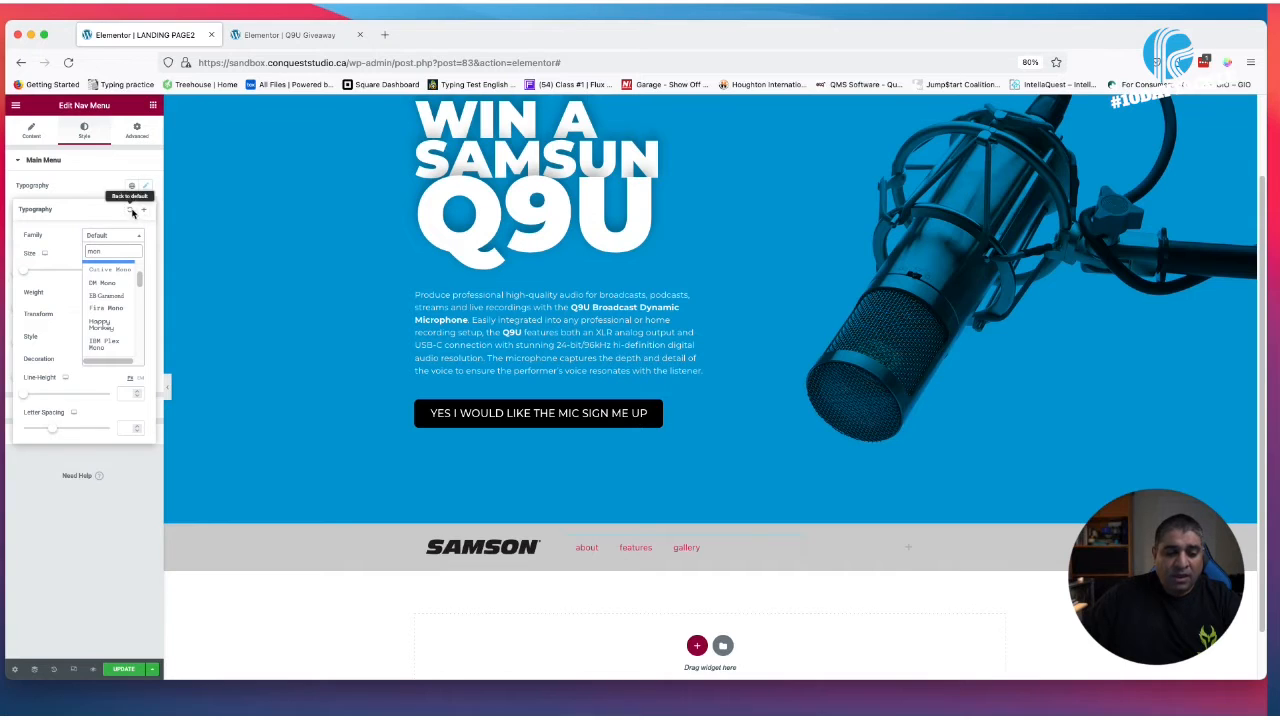
pyautogui.click(109, 192)
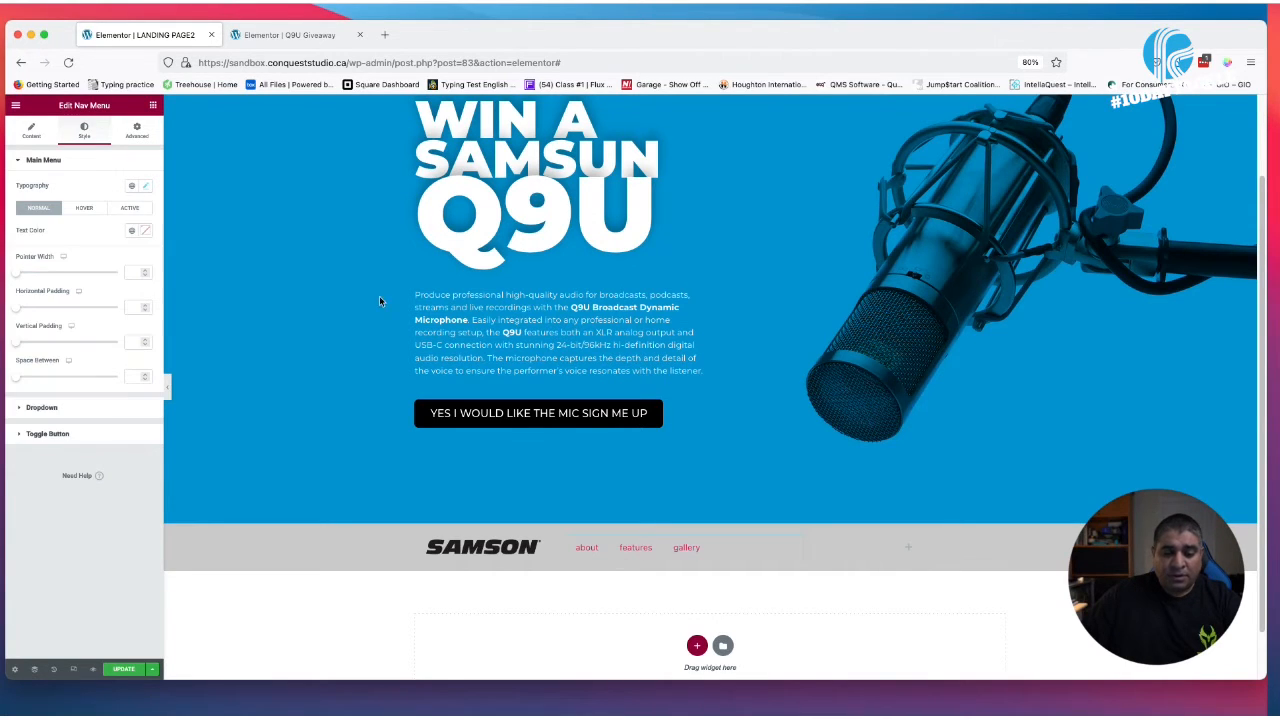
# Save the hero description paragraph's typography as a new global font named "paragraph style"
pyautogui.rightClick(507, 328)
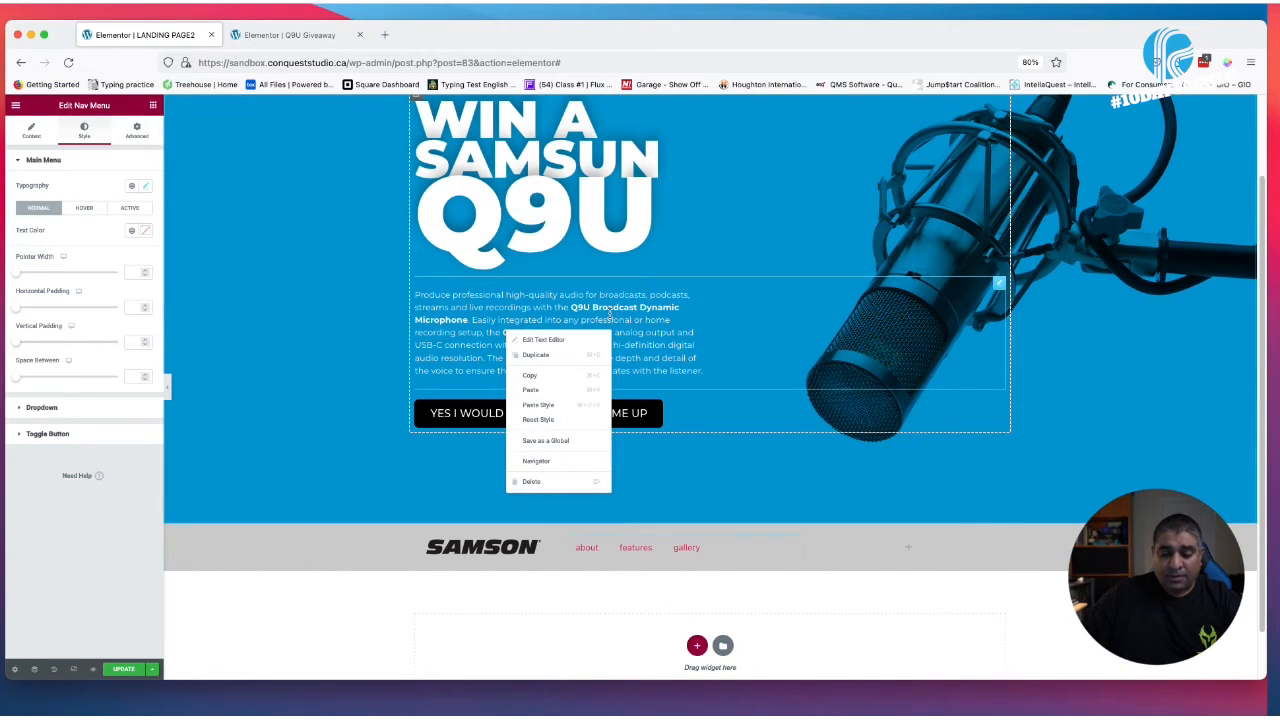
pyautogui.click(541, 339)
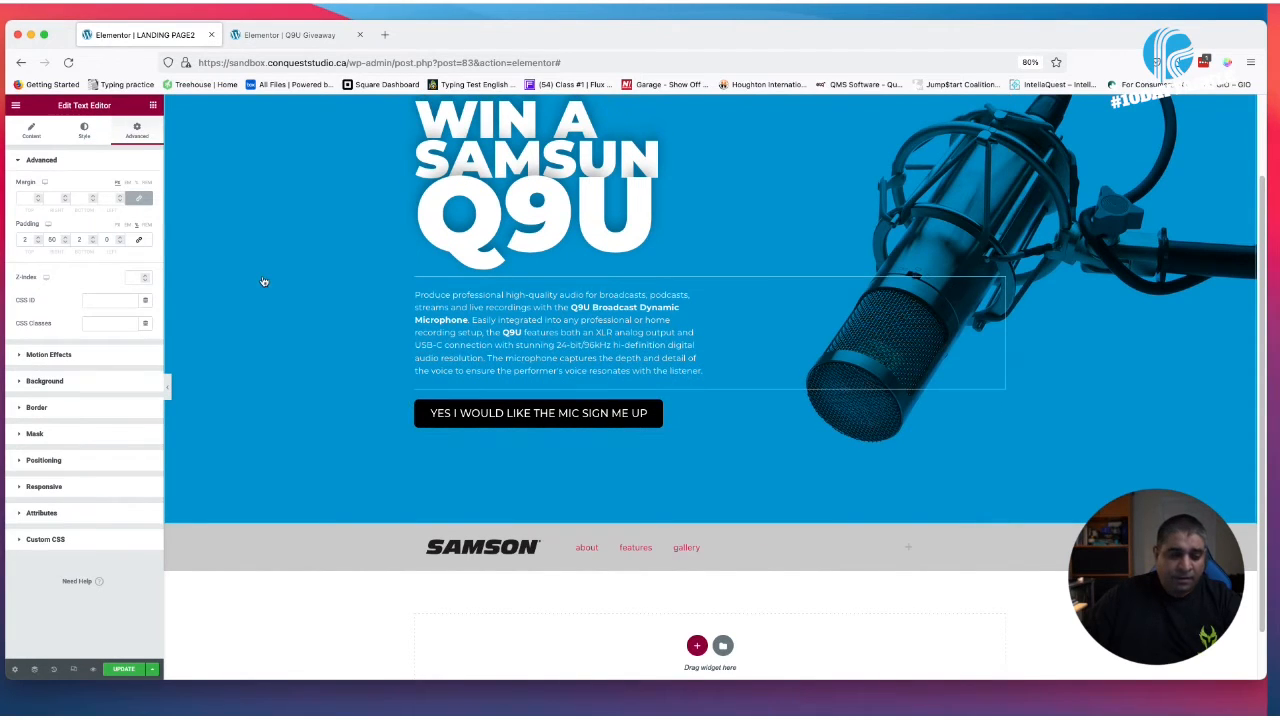
pyautogui.click(84, 131)
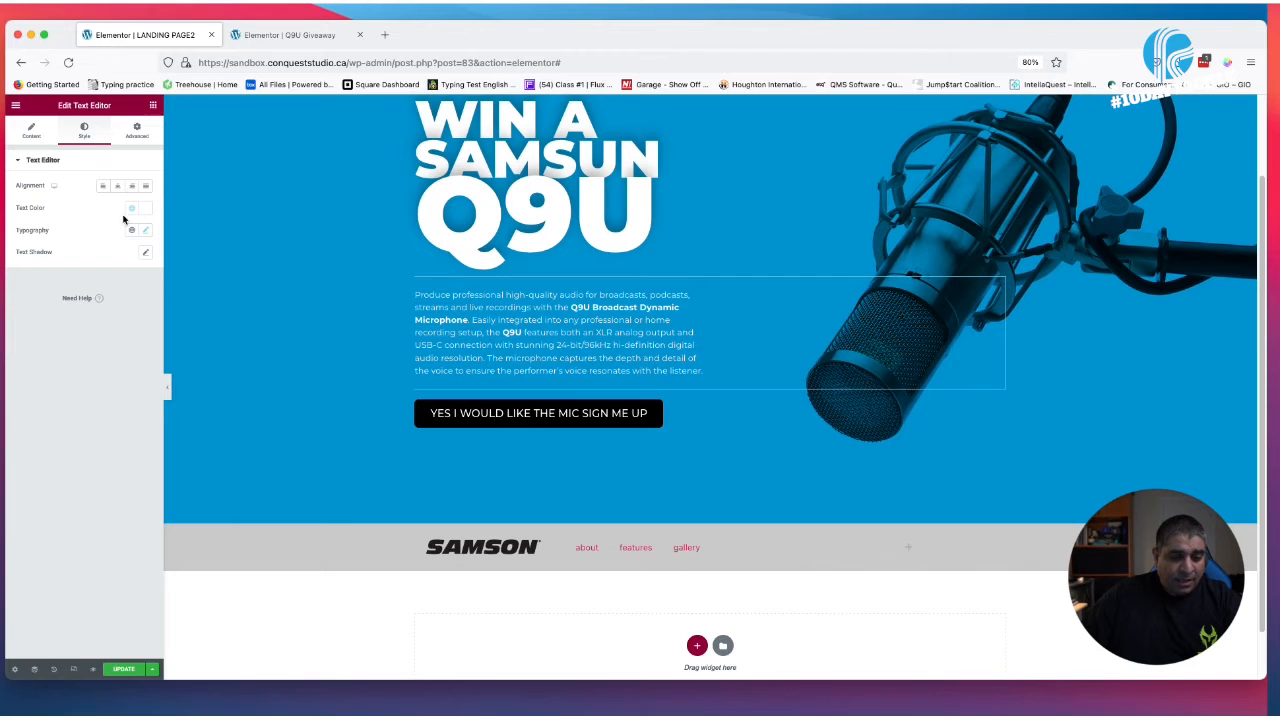
pyautogui.click(147, 231)
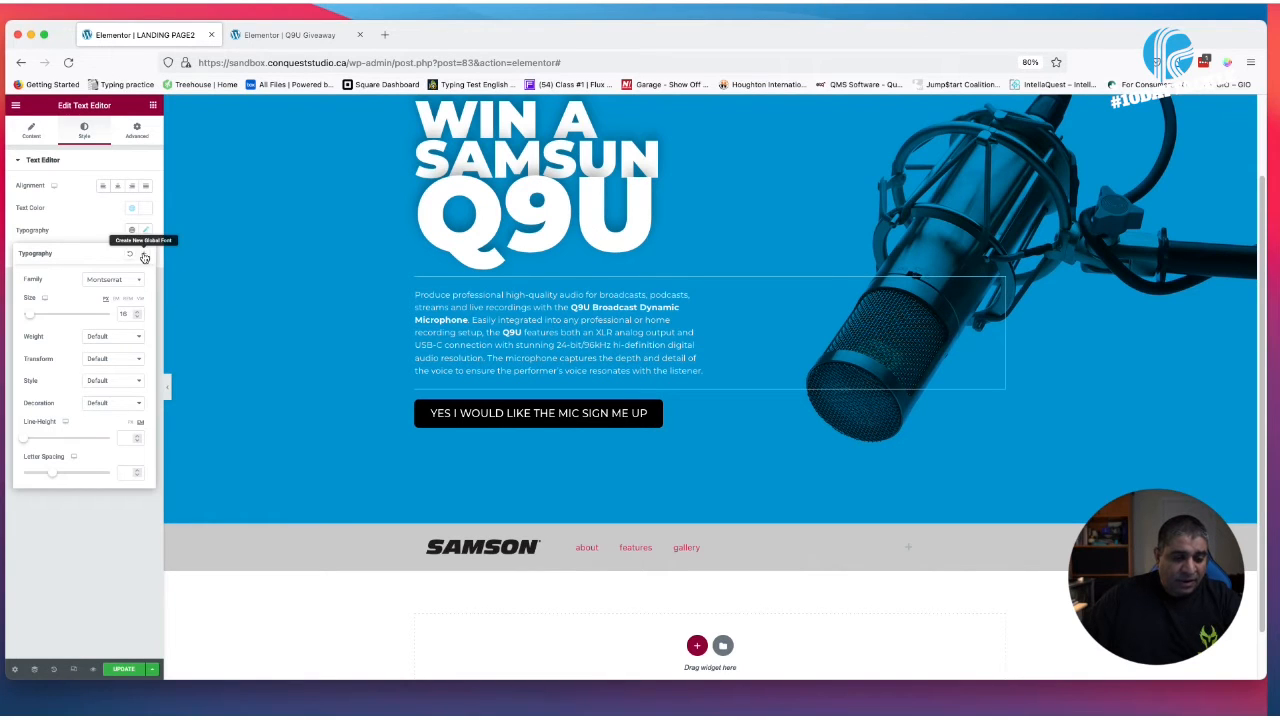
pyautogui.click(143, 253)
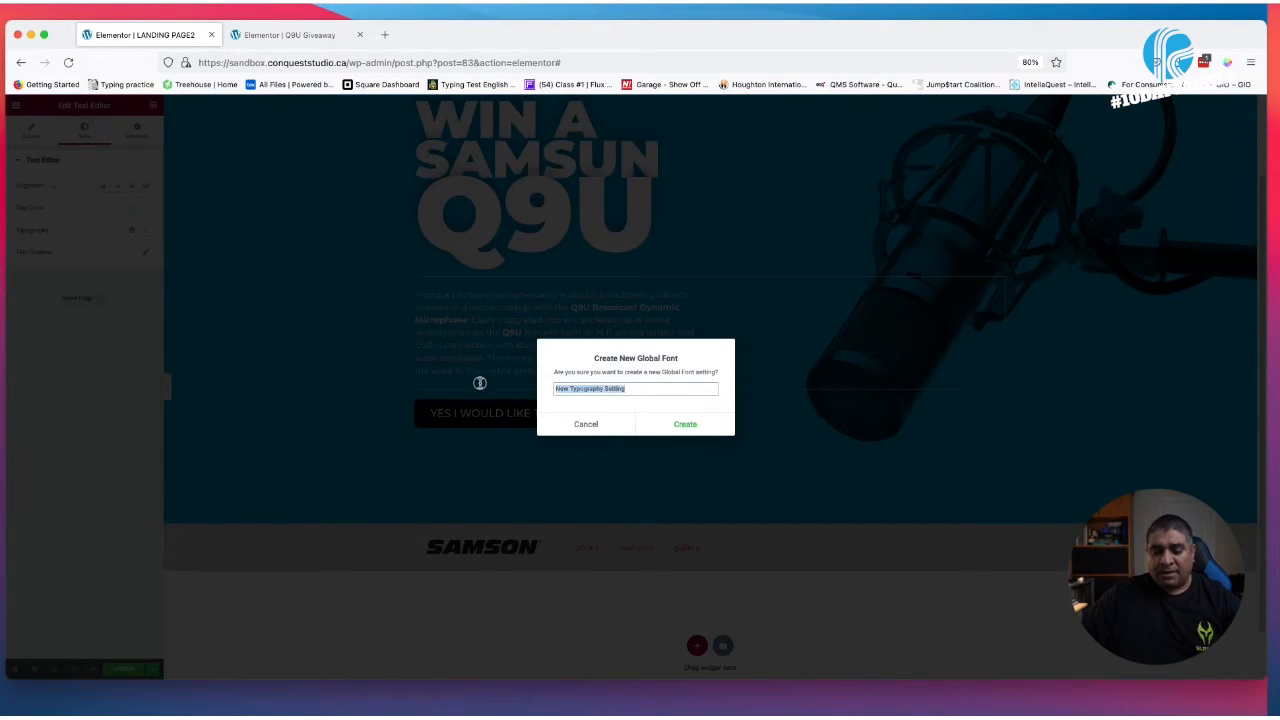
pyautogui.write('wh')
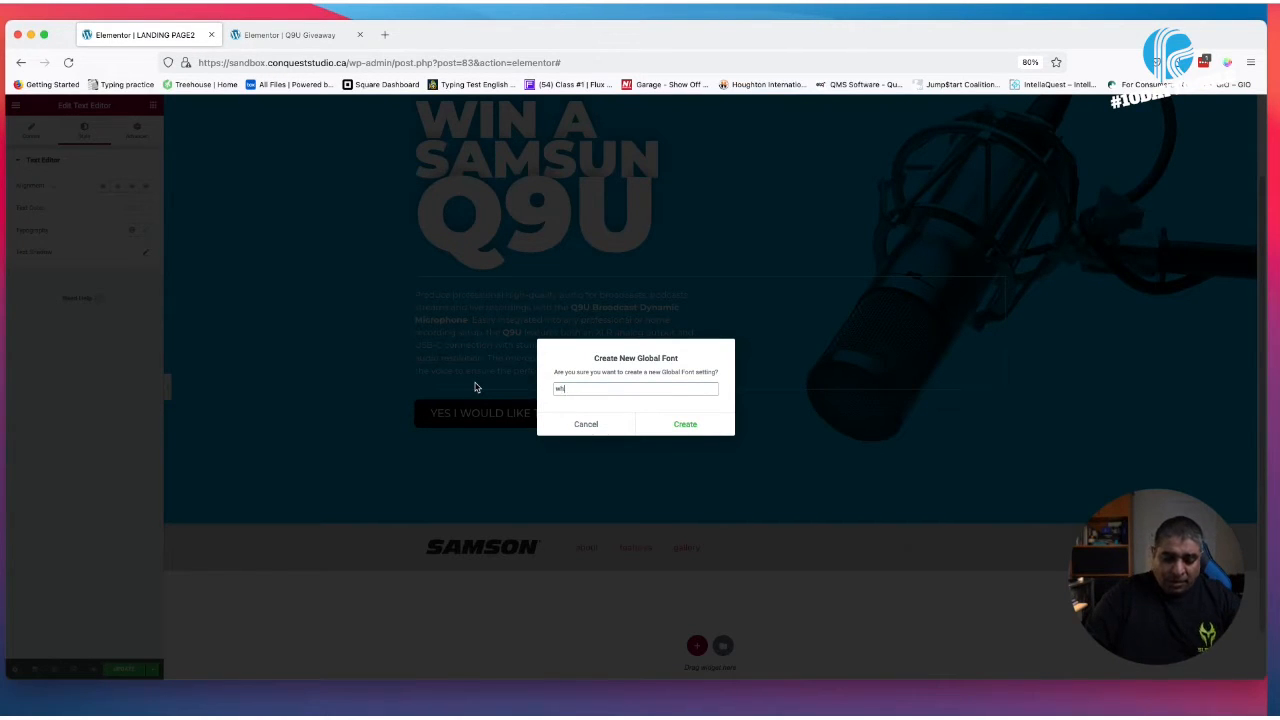
pyautogui.press('BackSpace')
pyautogui.press('BackSpace')
pyautogui.write('paragraph style')
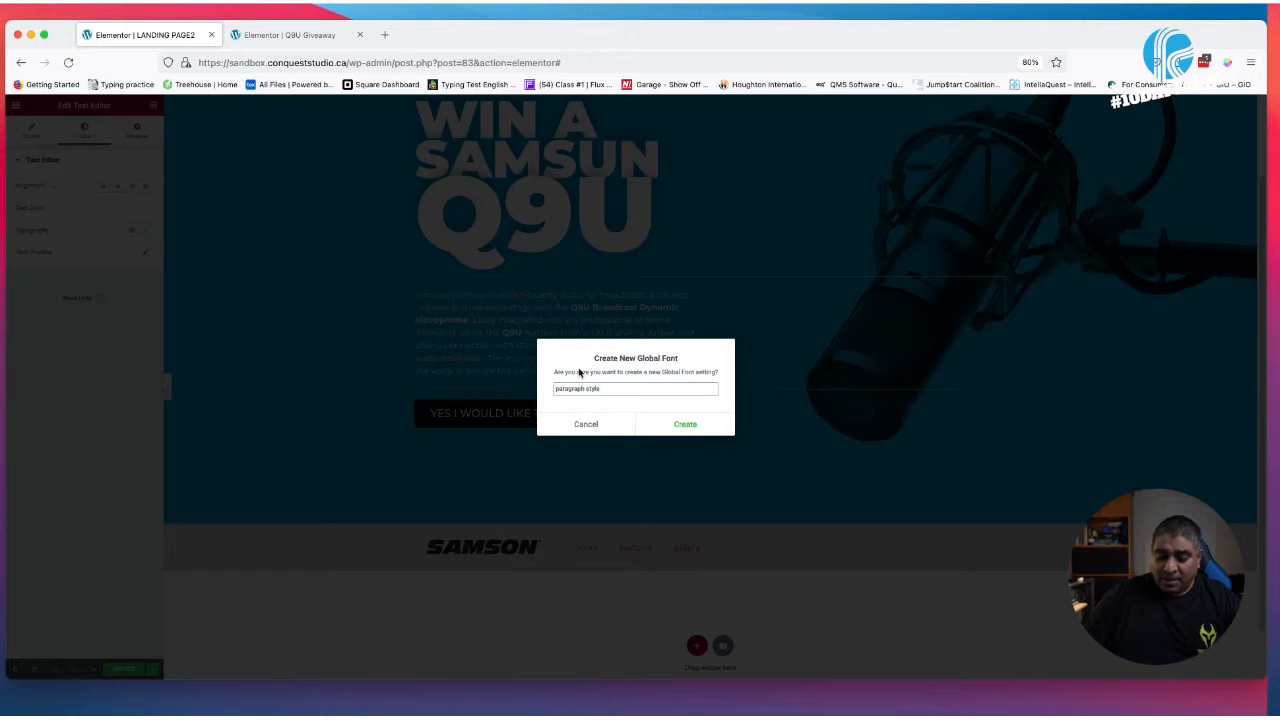
pyautogui.click(688, 423)
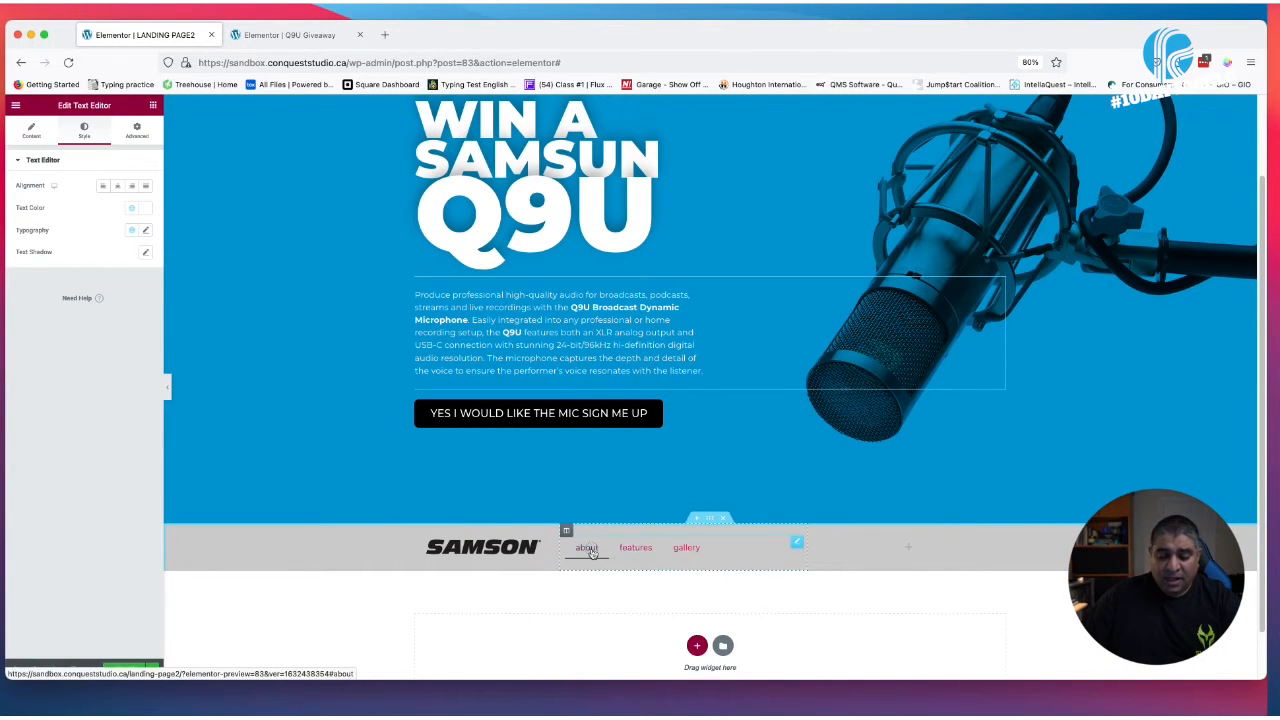
# Try the global font "paragraph style" on the nav menu's main menu typography and settle on paragraph_main
pyautogui.click(650, 557)
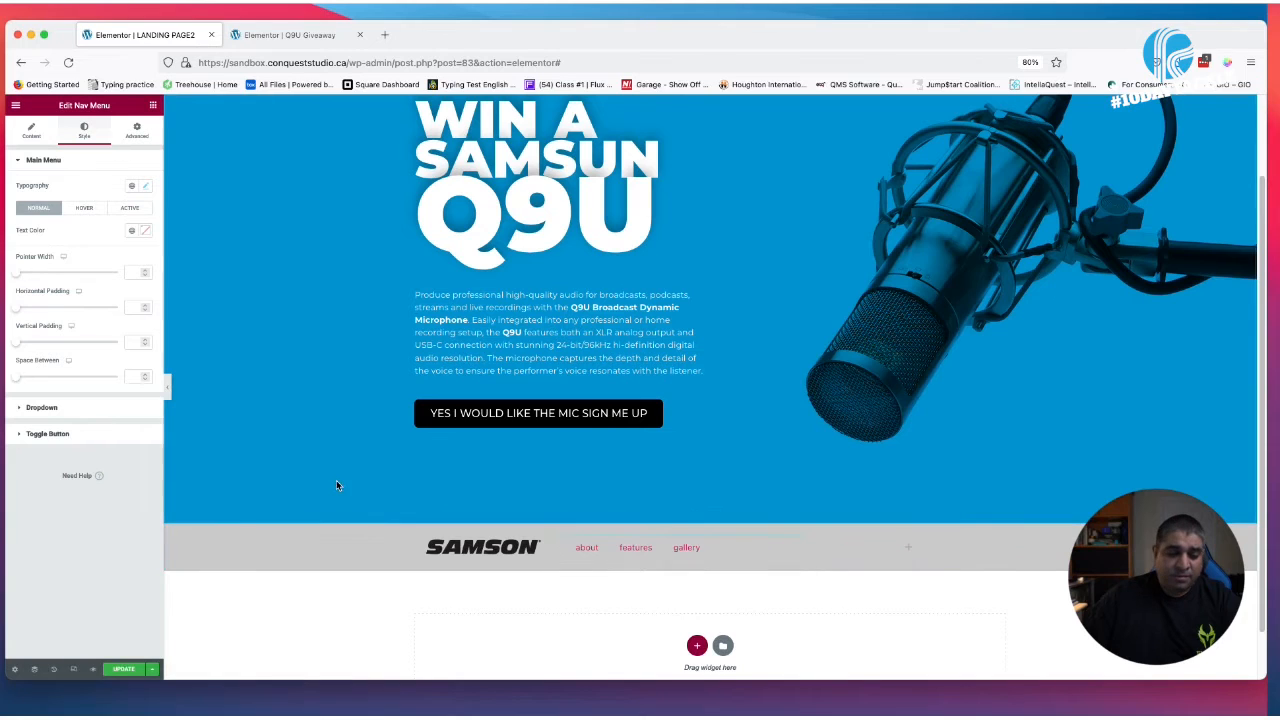
pyautogui.click(148, 190)
pyautogui.click(131, 187)
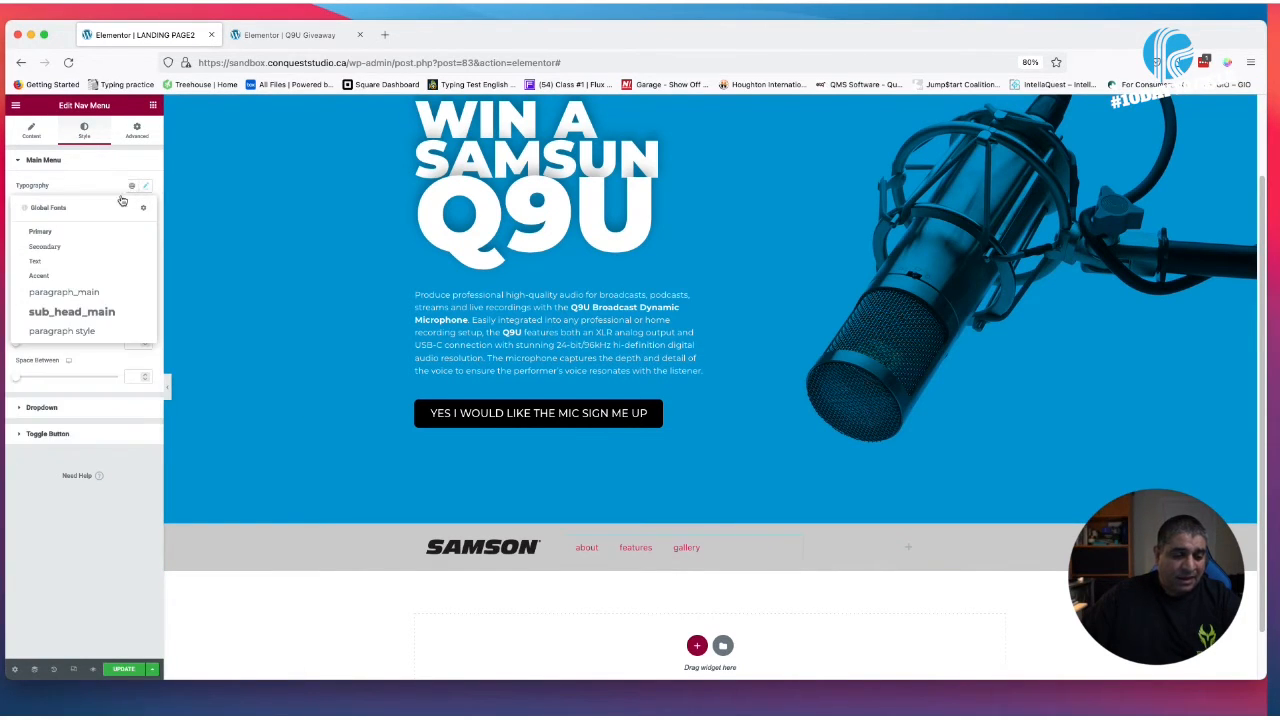
pyautogui.click(78, 332)
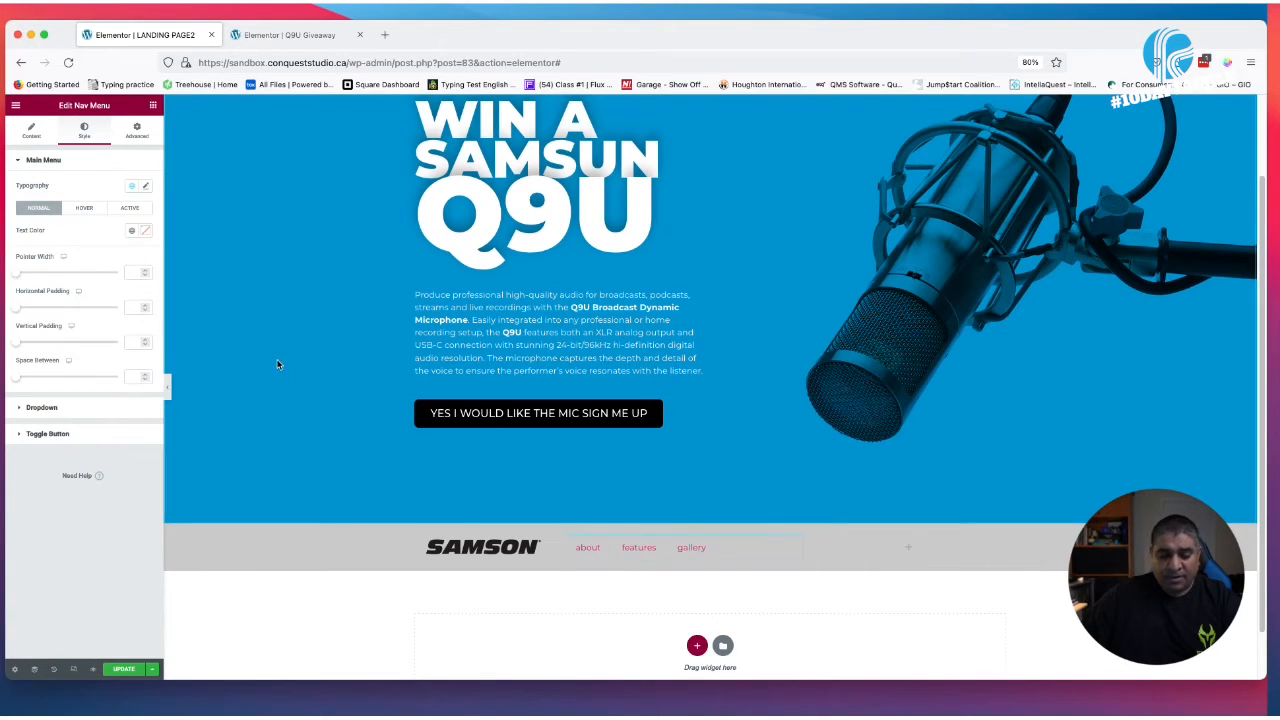
pyautogui.click(131, 187)
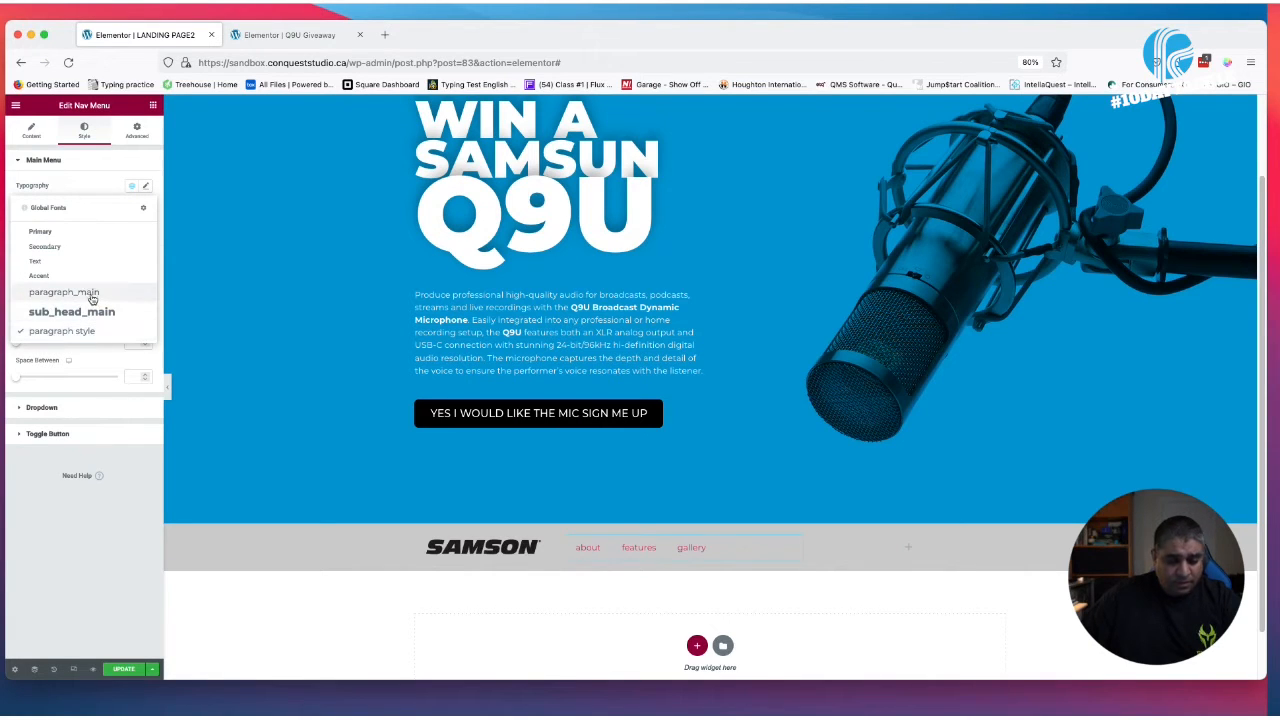
pyautogui.click(90, 293)
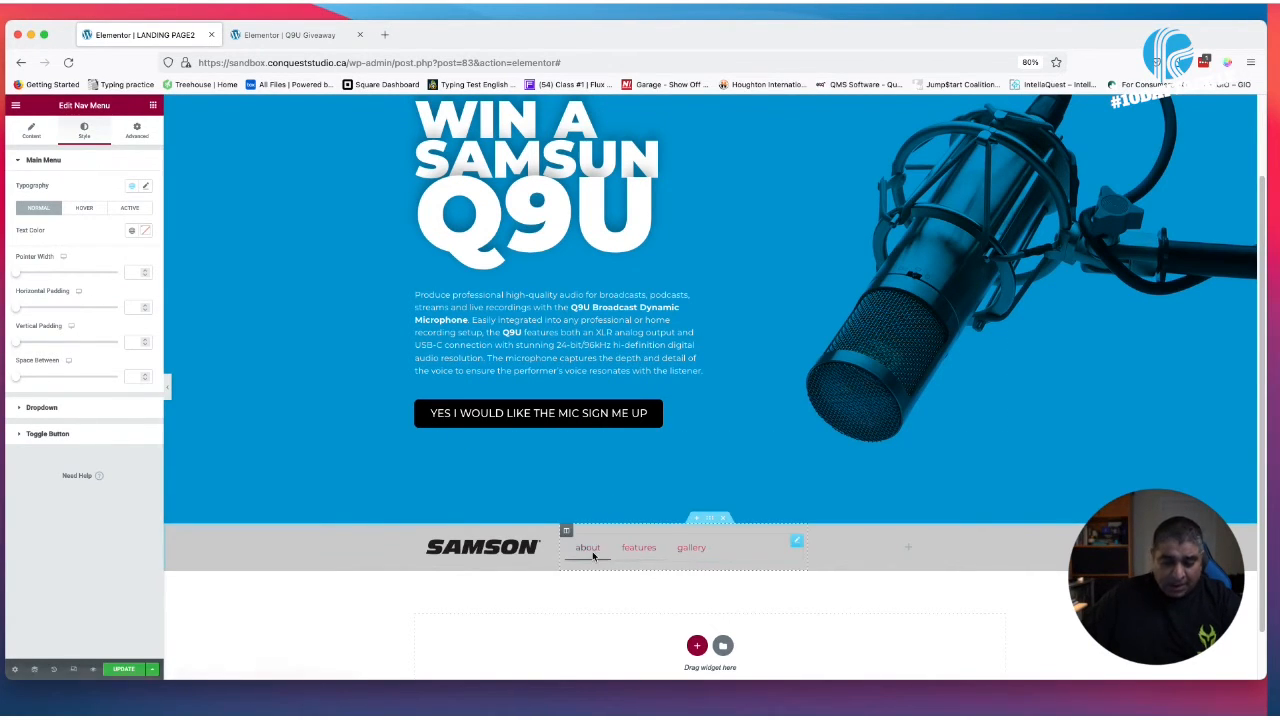
# Try the Primary global color for the nav menu's normal text and settle on Secondary
pyautogui.click(133, 233)
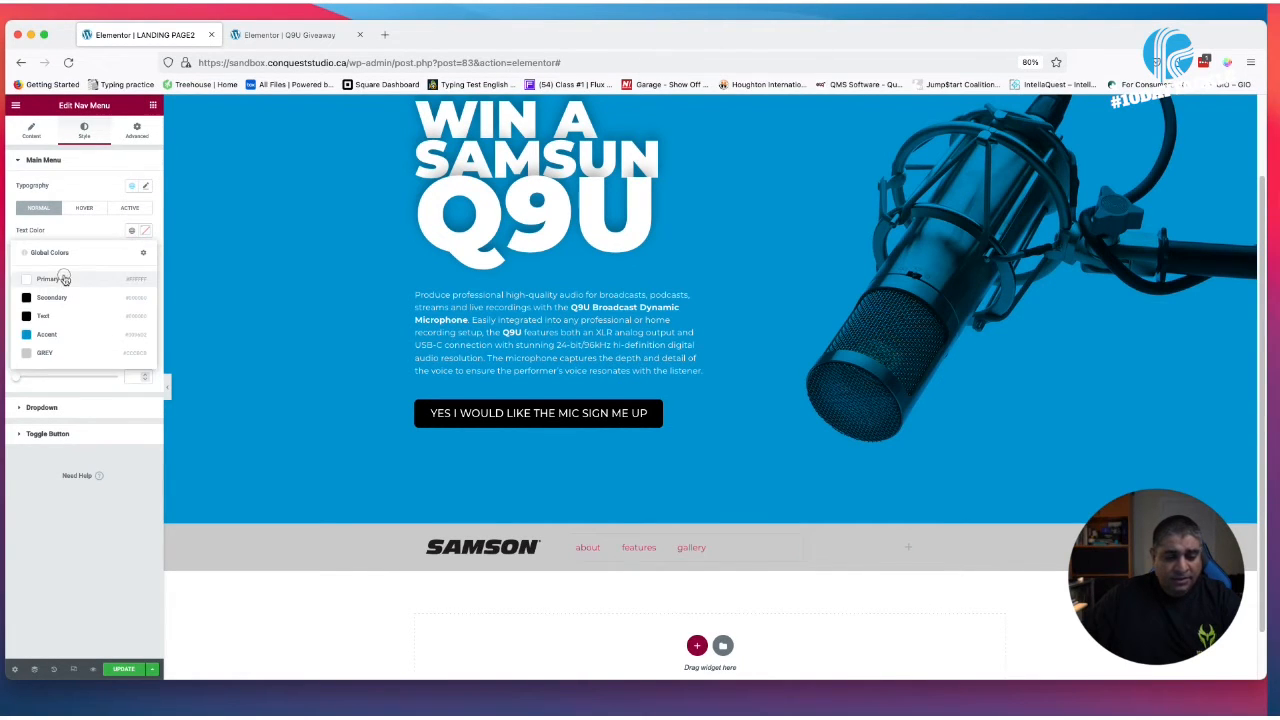
pyautogui.click(62, 277)
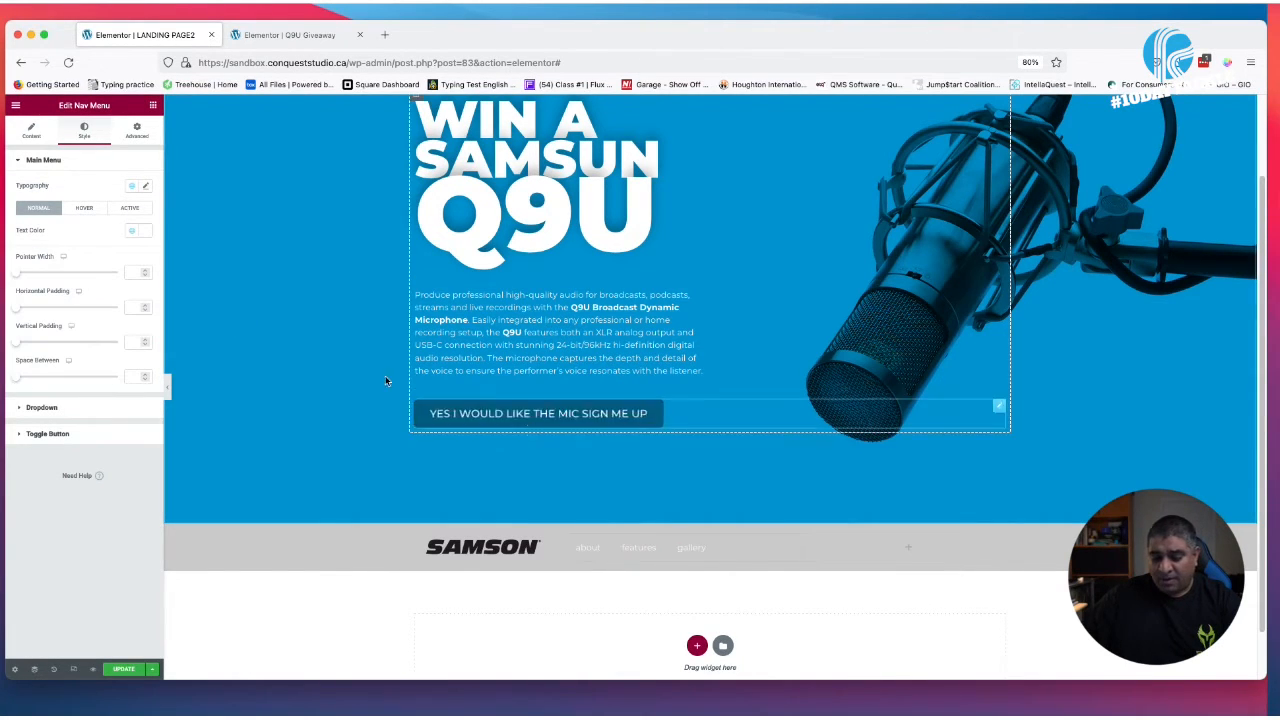
pyautogui.click(131, 230)
pyautogui.click(72, 302)
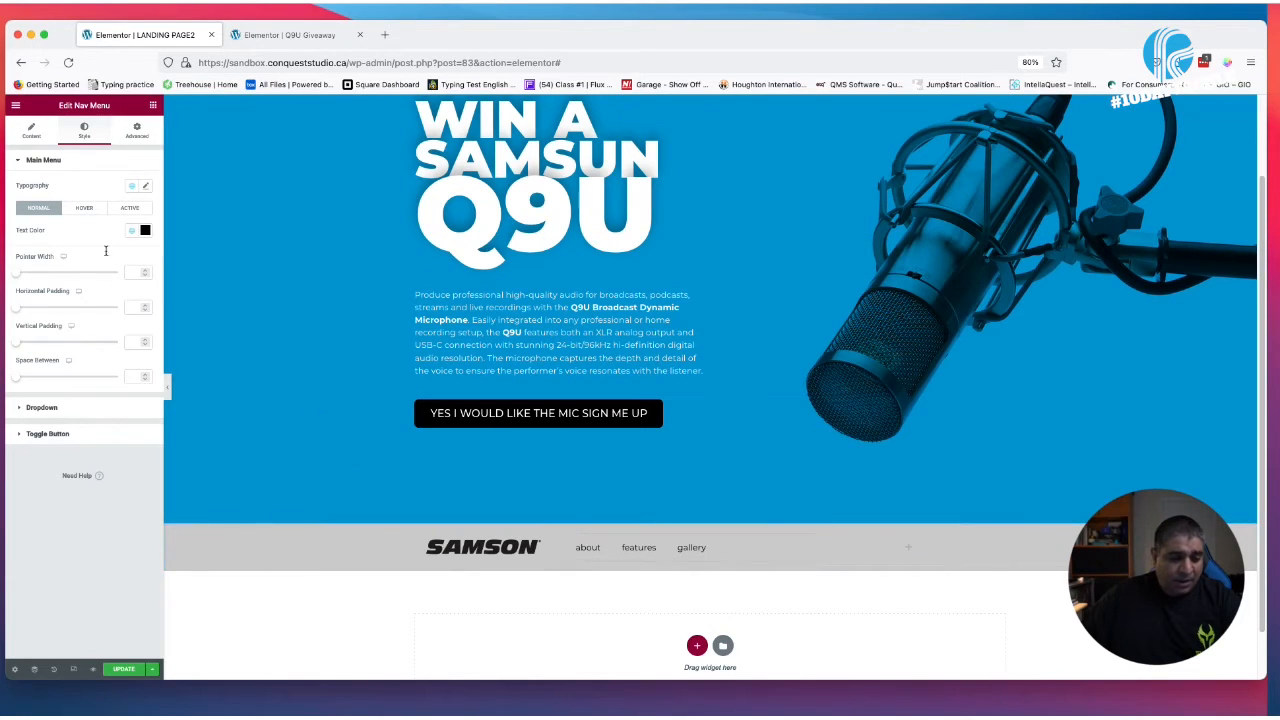
# Set the nav menu's pointer to None in its layout settings
pyautogui.click(32, 128)
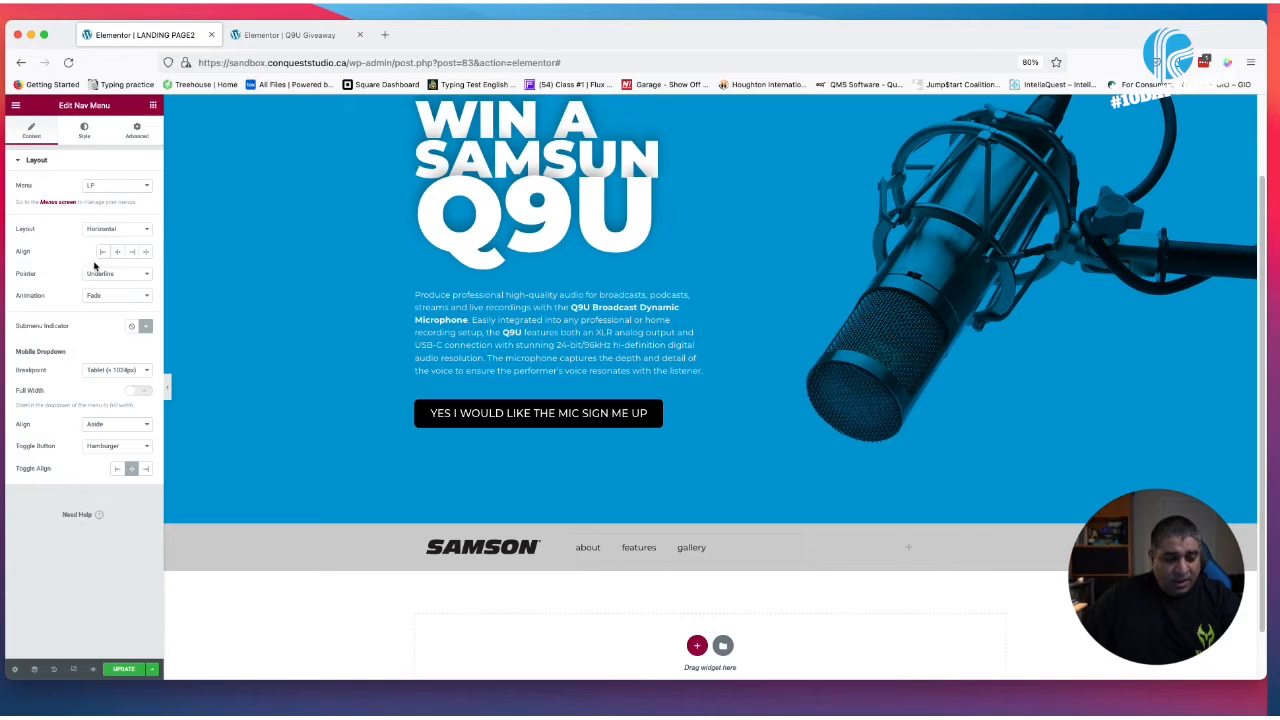
pyautogui.click(112, 276)
pyautogui.click(118, 274)
pyautogui.click(118, 274)
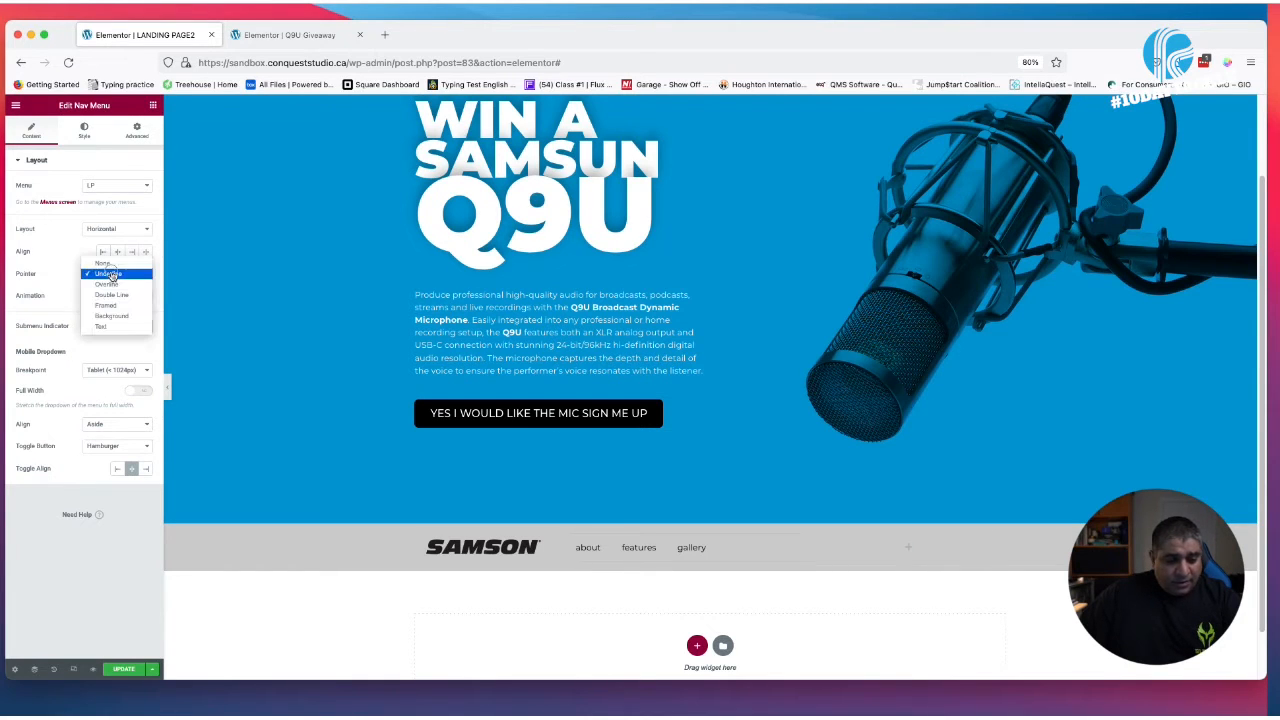
pyautogui.click(104, 263)
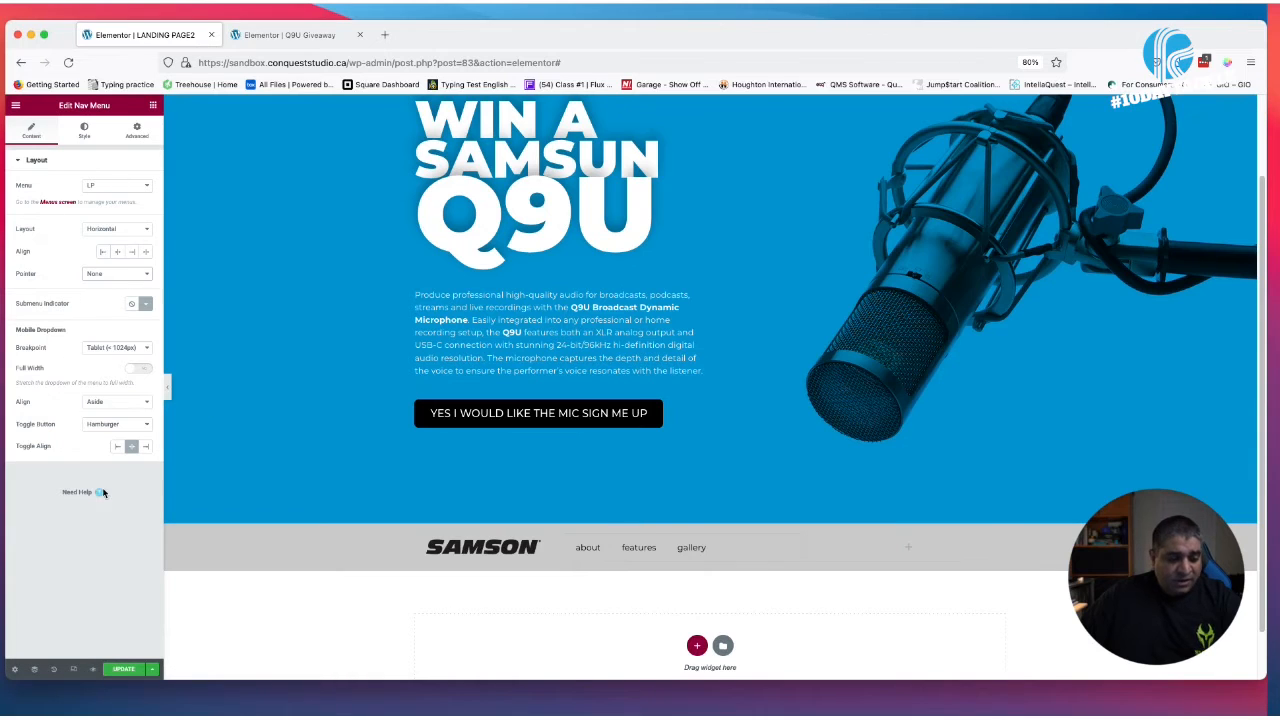
# Set the nav menu's main menu typography size to 20 px
pyautogui.click(84, 130)
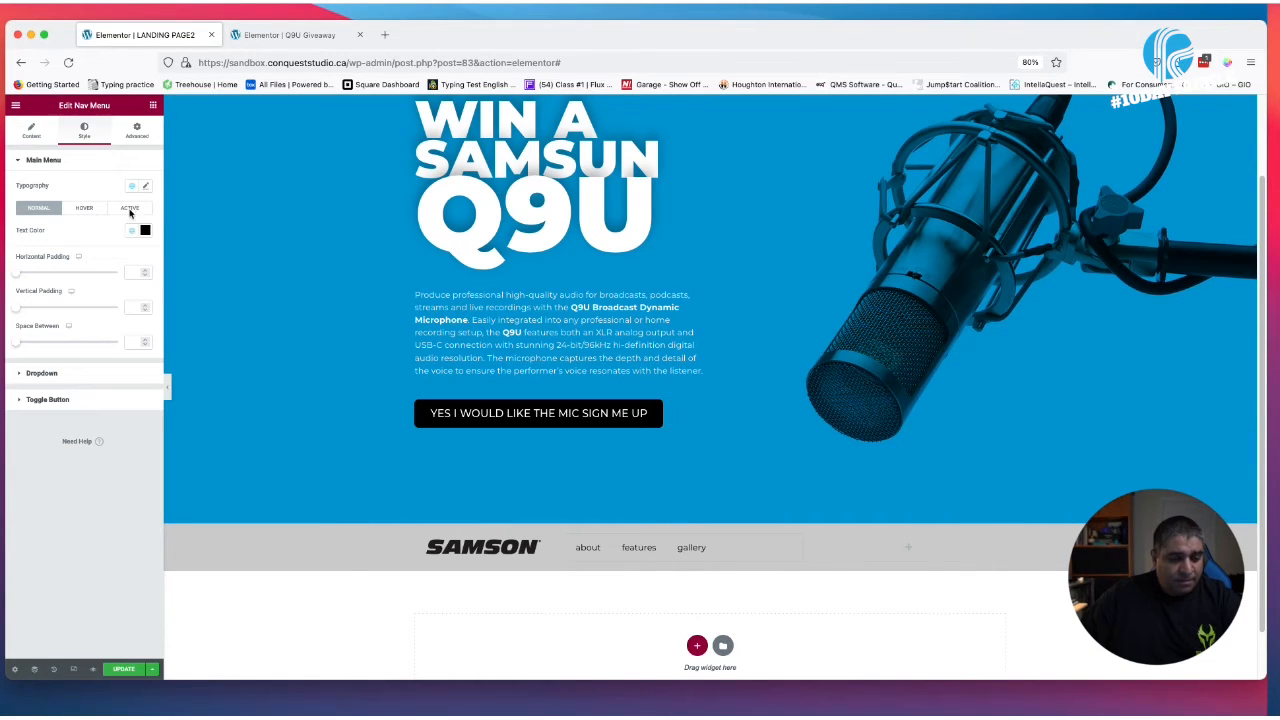
pyautogui.click(145, 188)
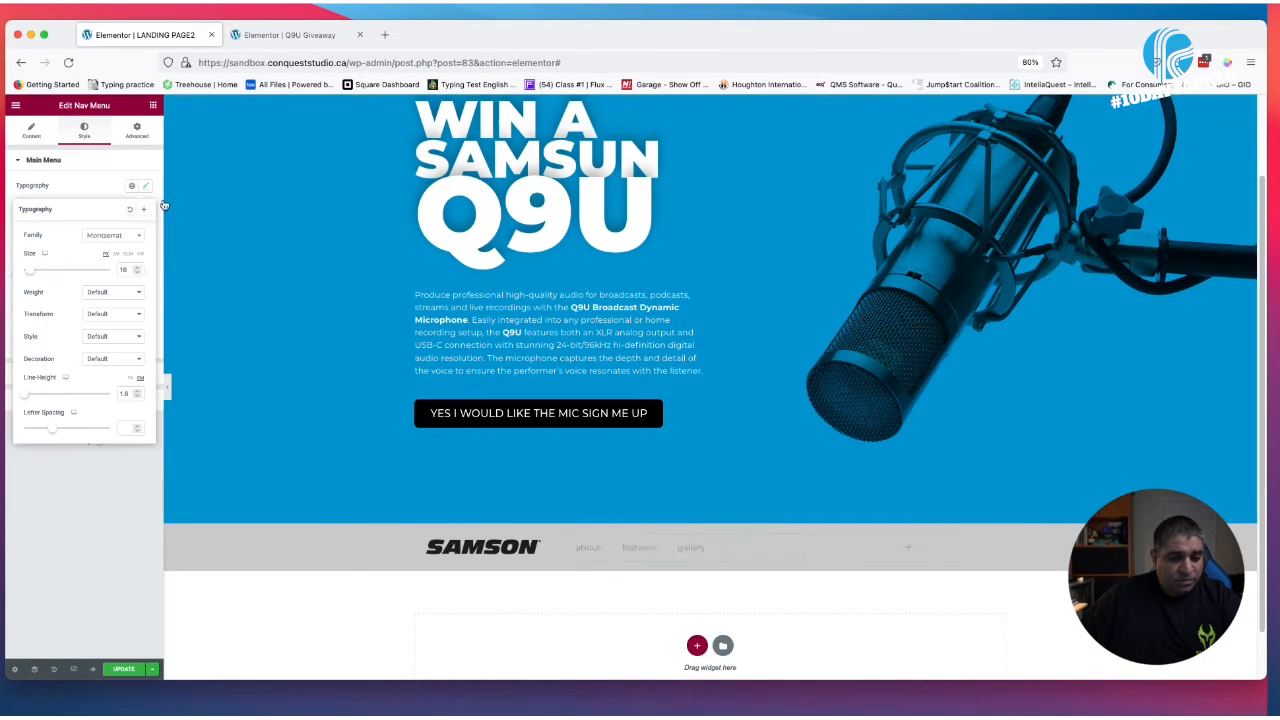
pyautogui.click(127, 271)
pyautogui.write('20')
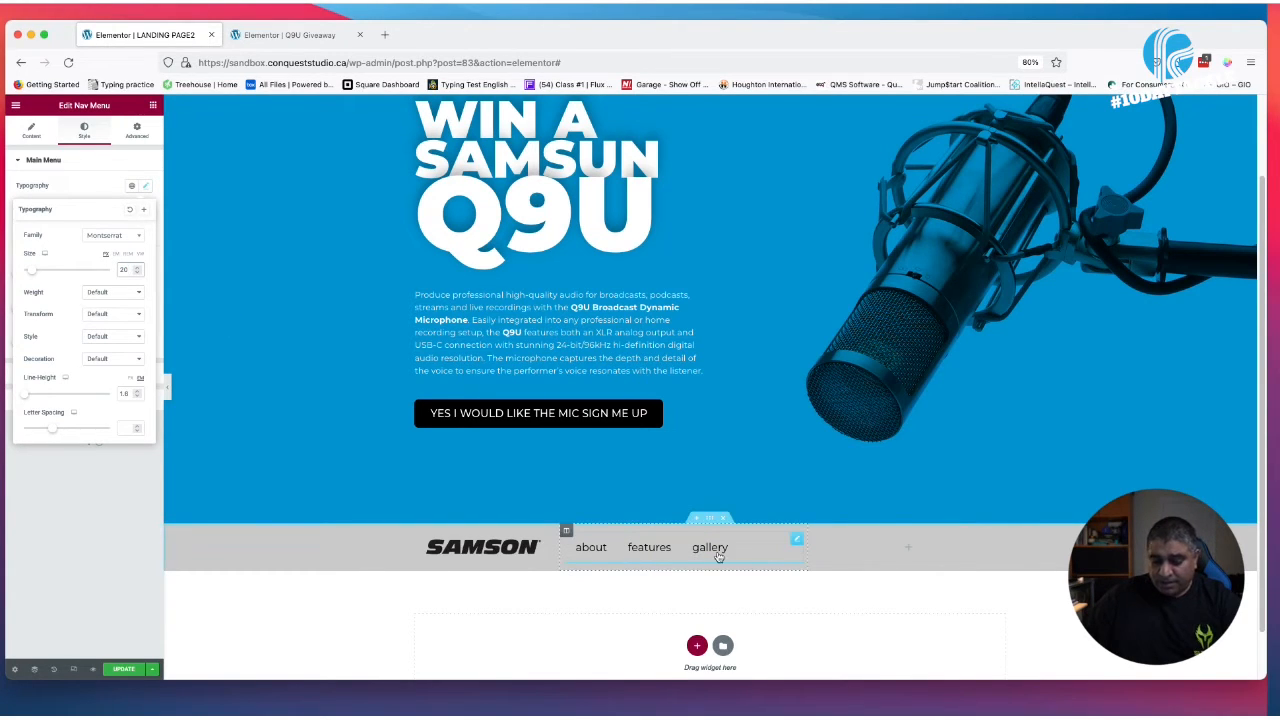
pyautogui.click(98, 197)
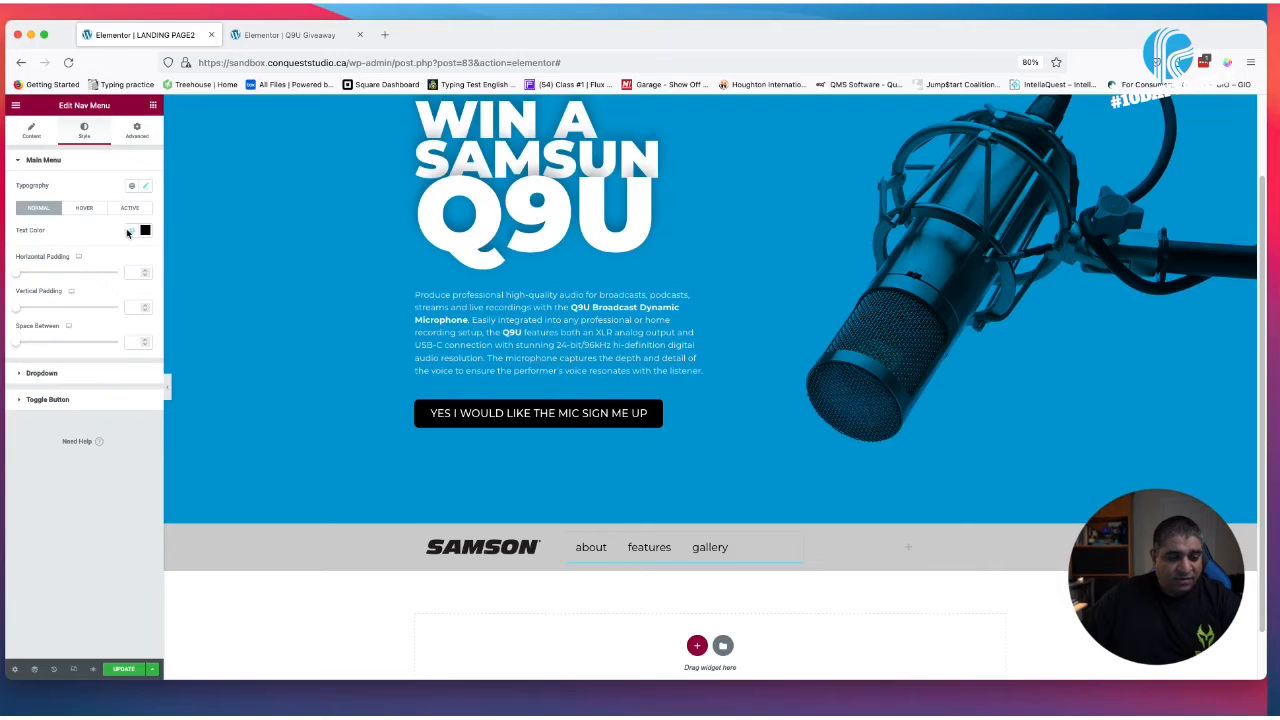
# Set the nav menu's hover text color to the Accent global color
pyautogui.click(78, 208)
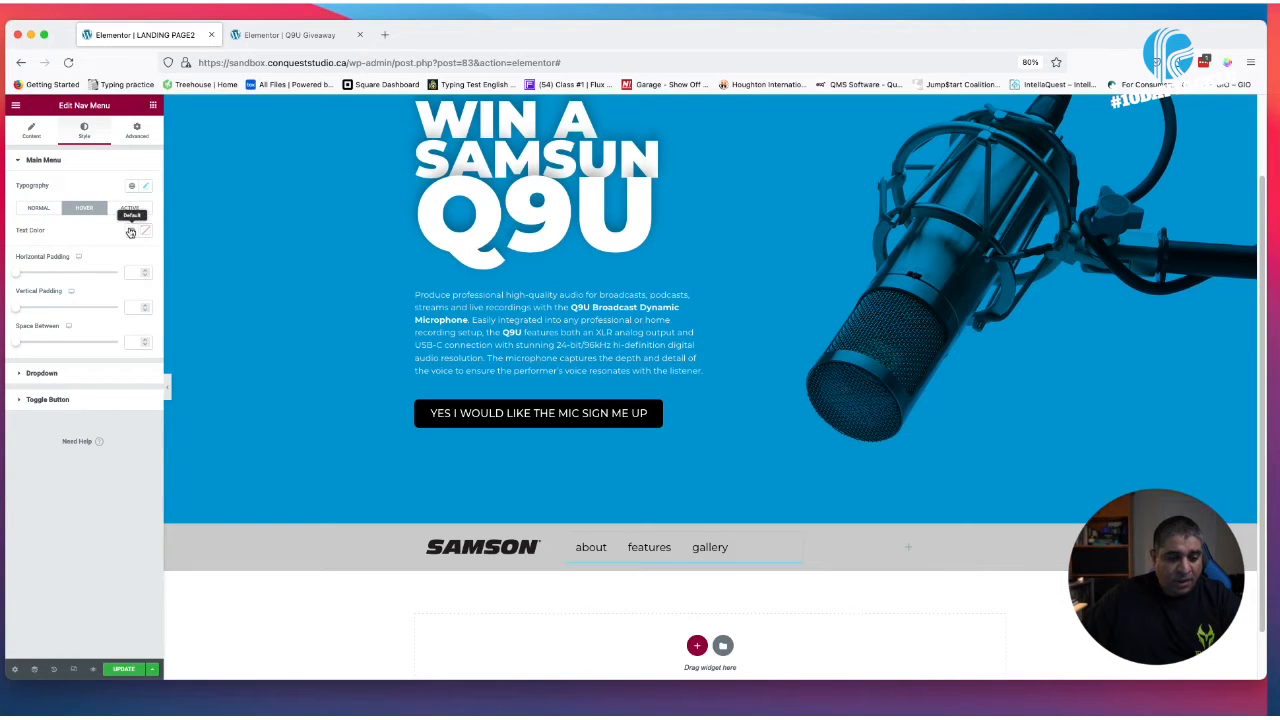
pyautogui.click(132, 231)
pyautogui.click(50, 334)
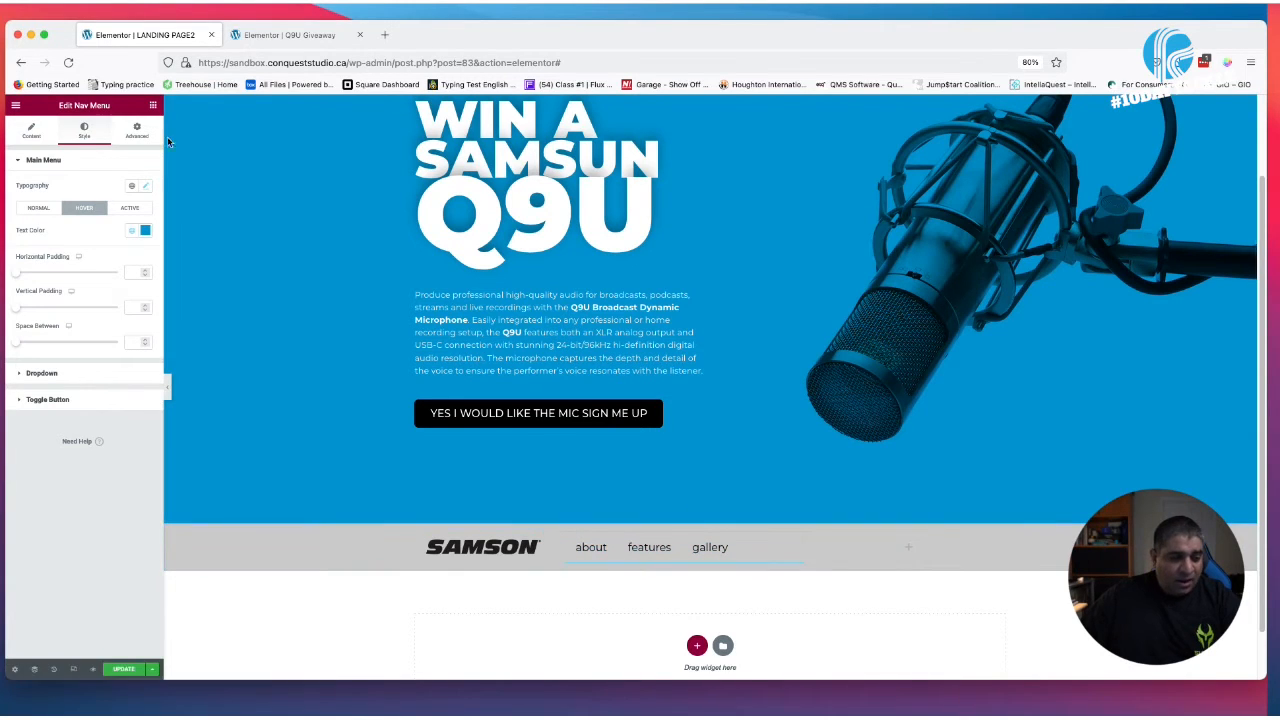
pyautogui.click(31, 131)
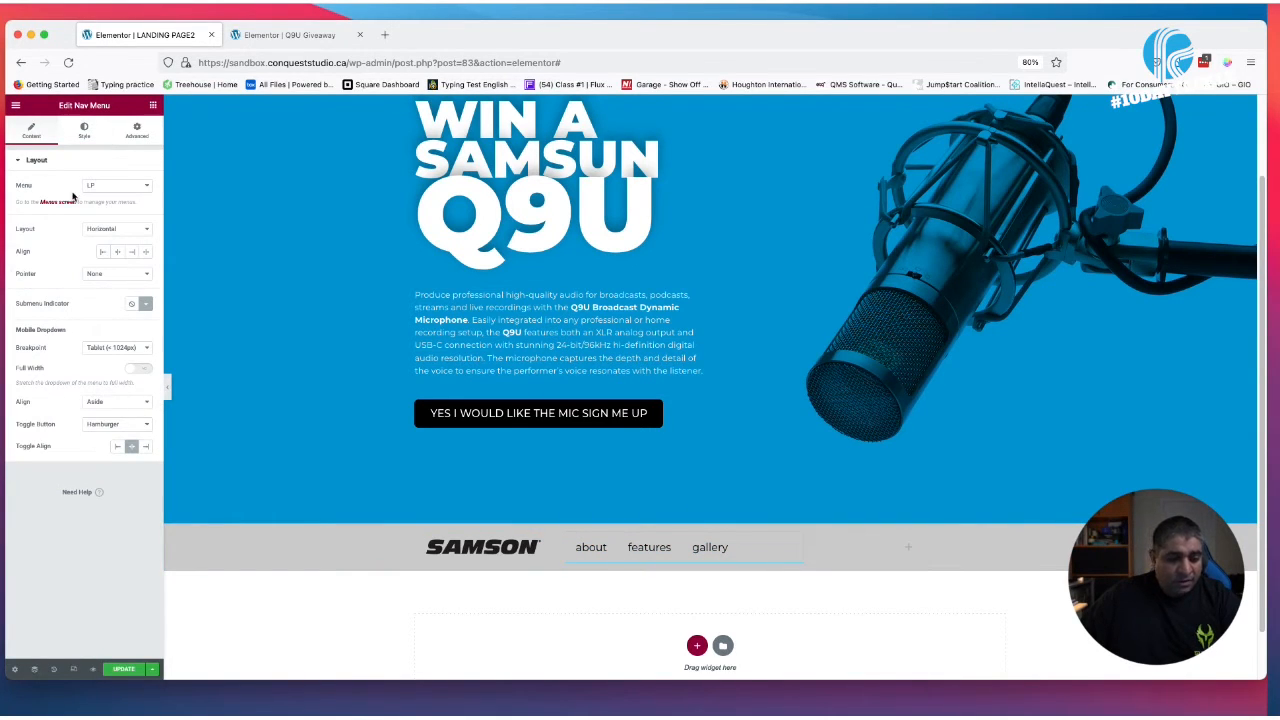
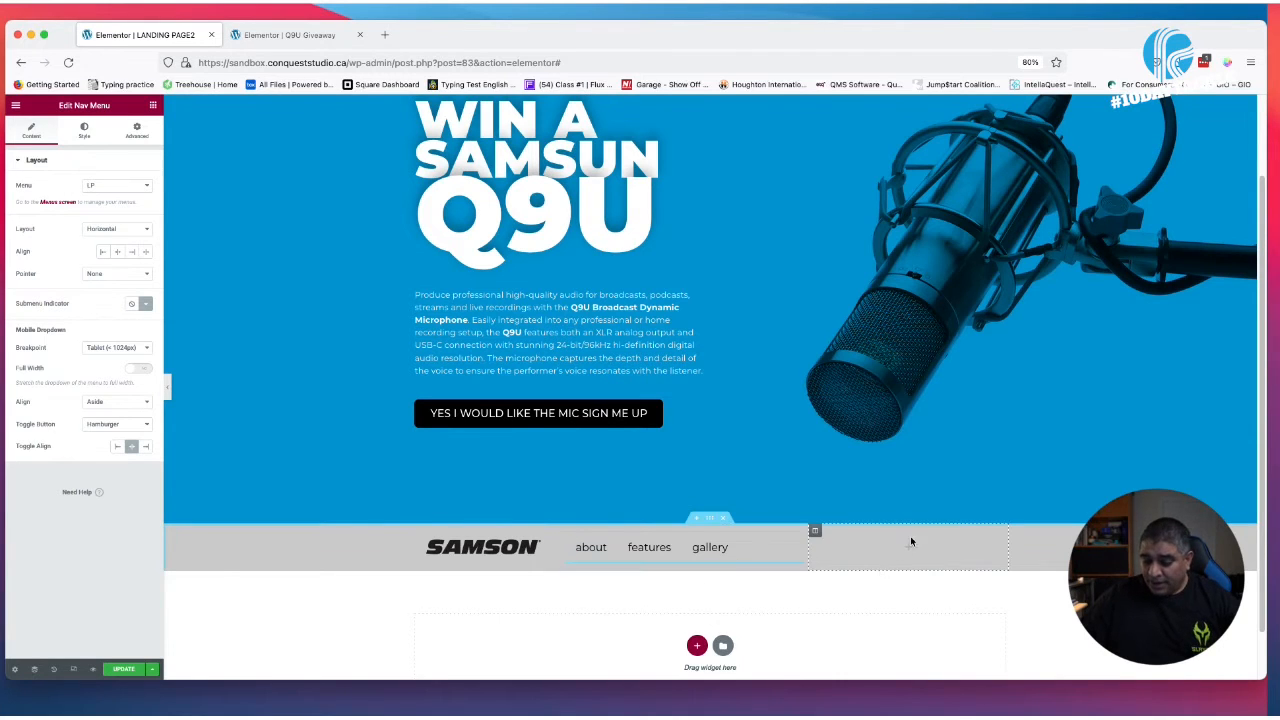
# Duplicate the hero's YES I WOULD LIKE THE MIC SIGN ME UP button and move the copy into the grey section's empty third column
pyautogui.rightClick(545, 415)
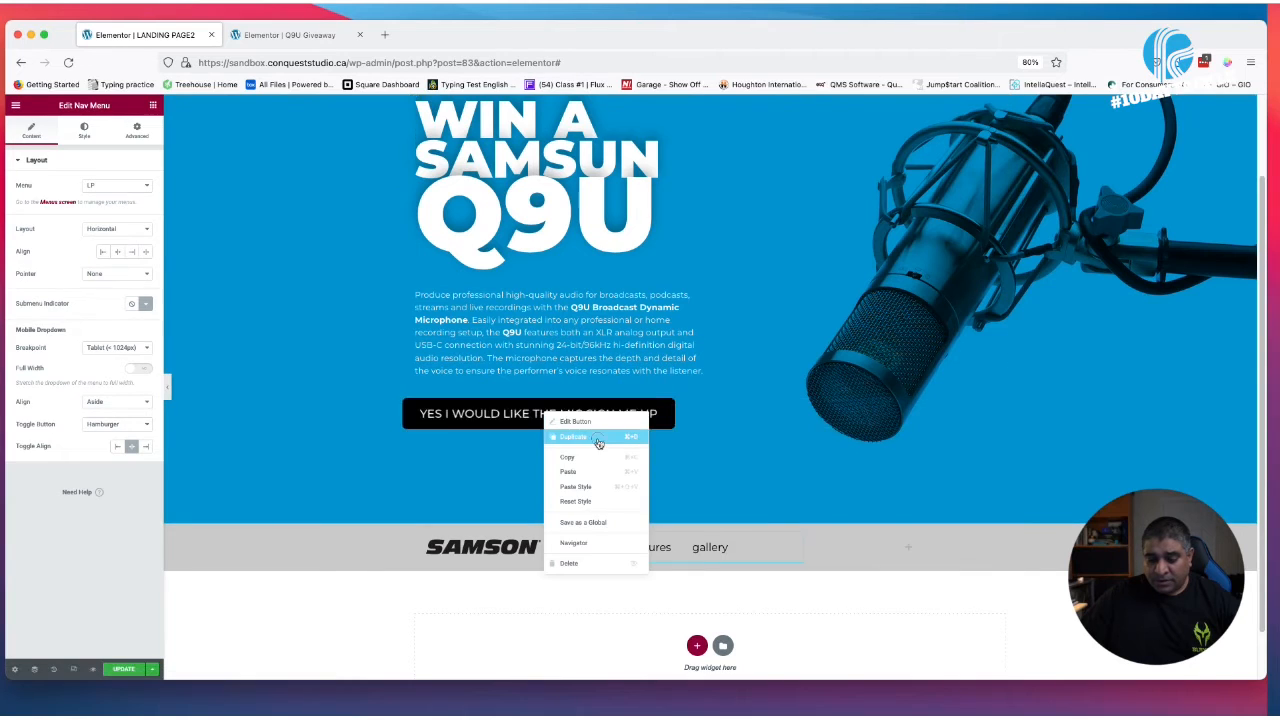
pyautogui.click(575, 437)
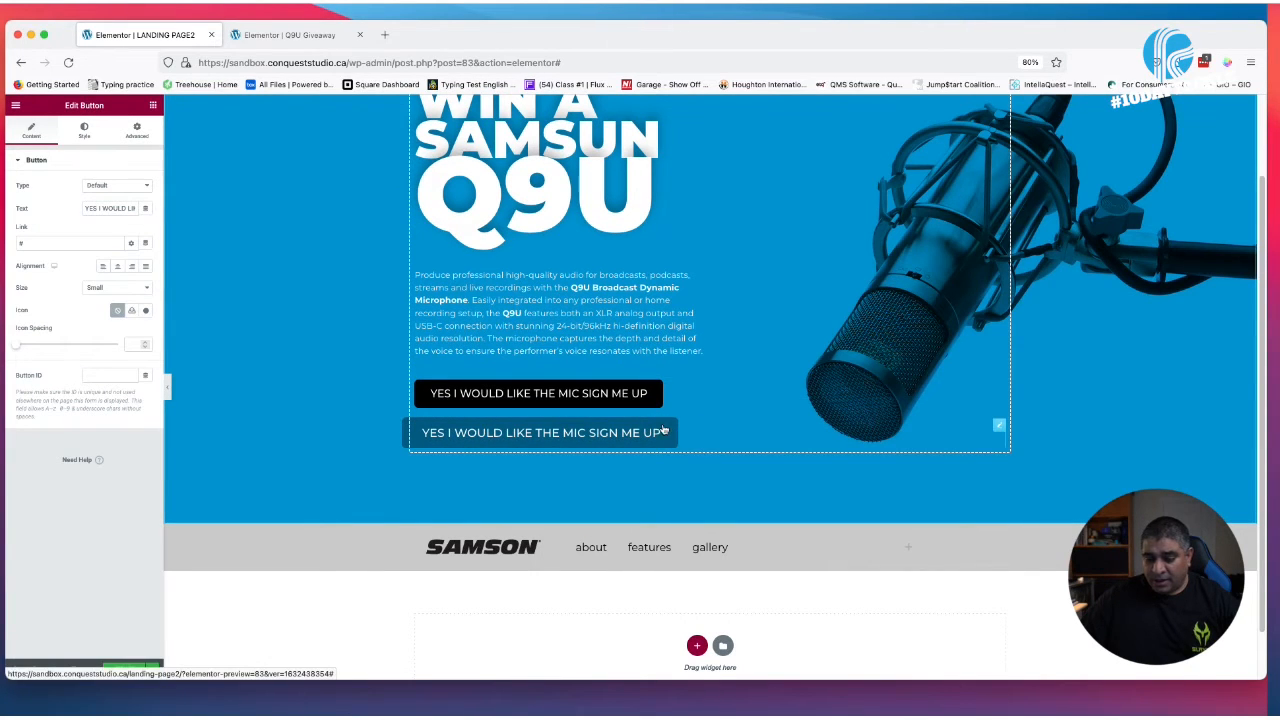
pyautogui.moveTo(998, 426); pyautogui.dragTo(912, 546)
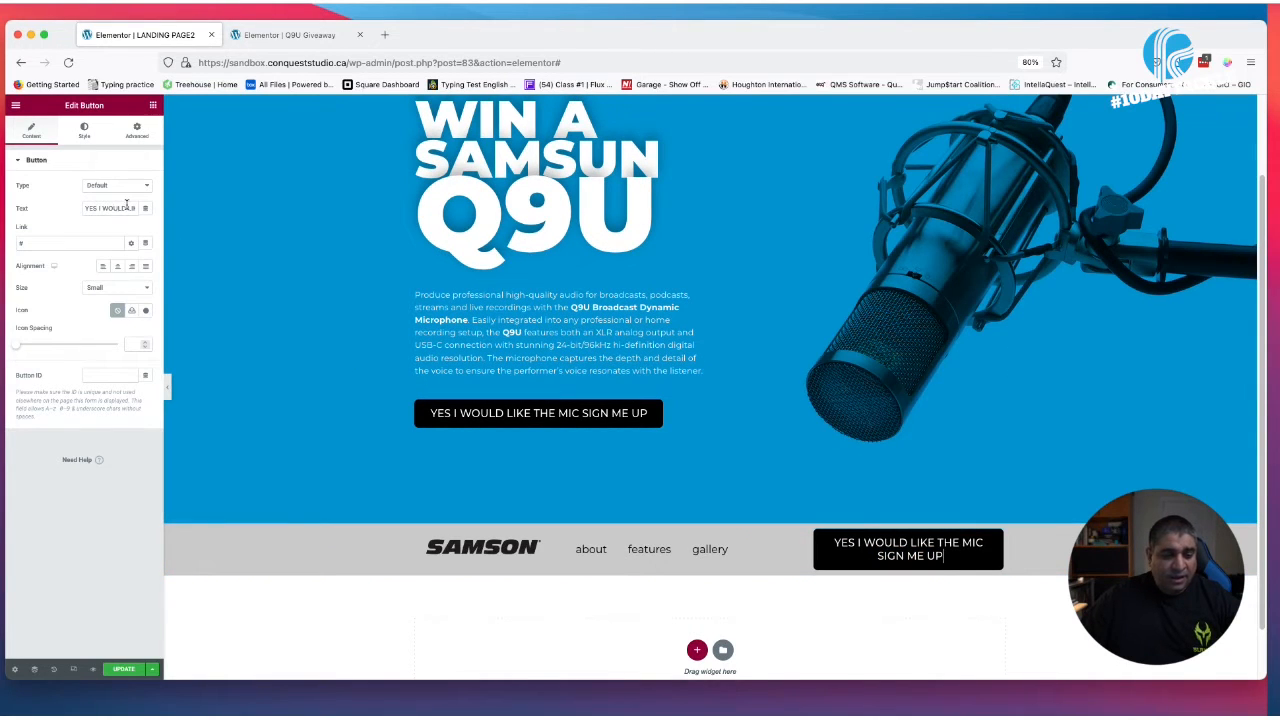
# Replace the text of the button in the grey section with SIGN ME UP
pyautogui.click(110, 208)
pyautogui.press('super+a')
pyautogui.press('BackSpace')
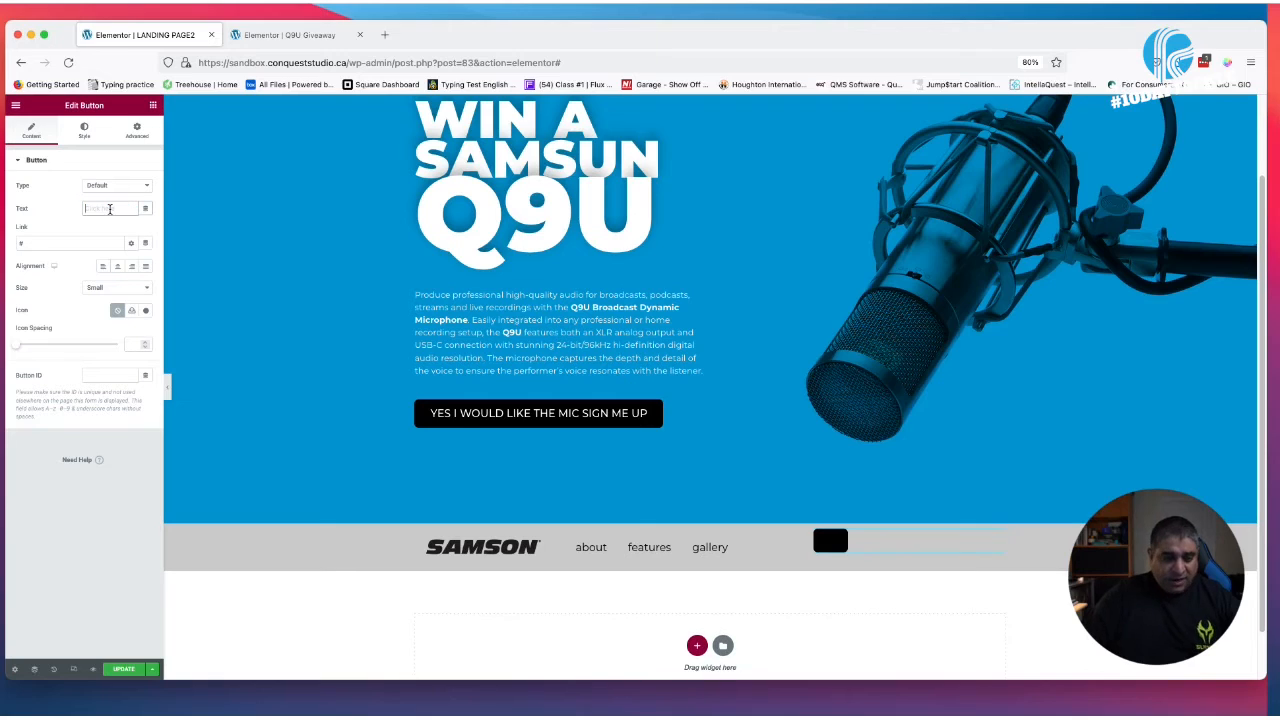
pyautogui.write('SIGN M')
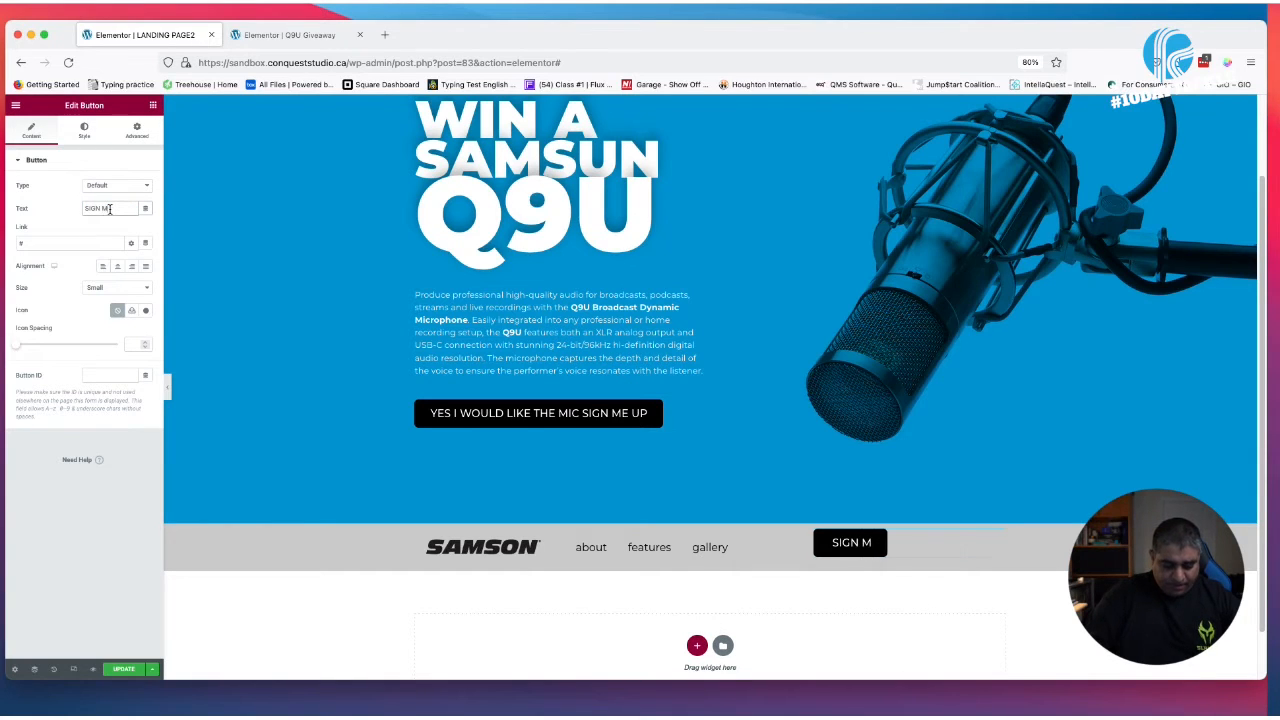
pyautogui.write('E UP')
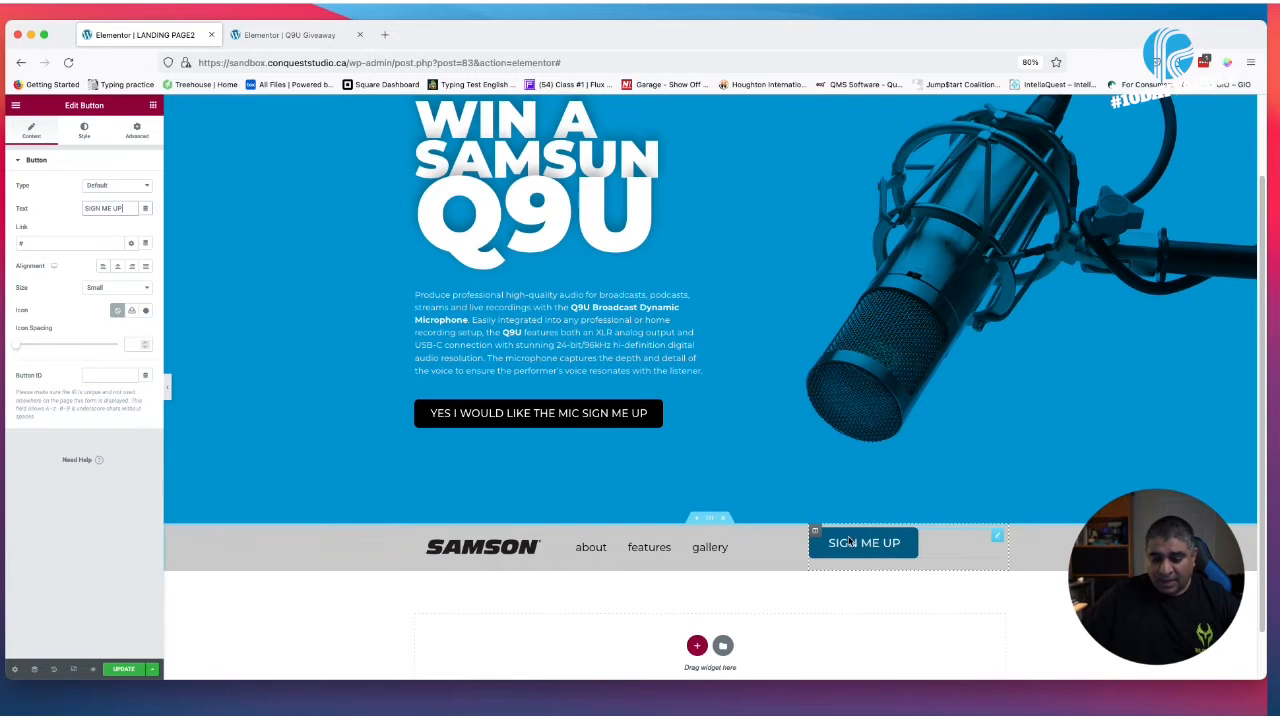
# Align the SIGN ME UP button to the right of its column in the grey section
pyautogui.click(815, 531)
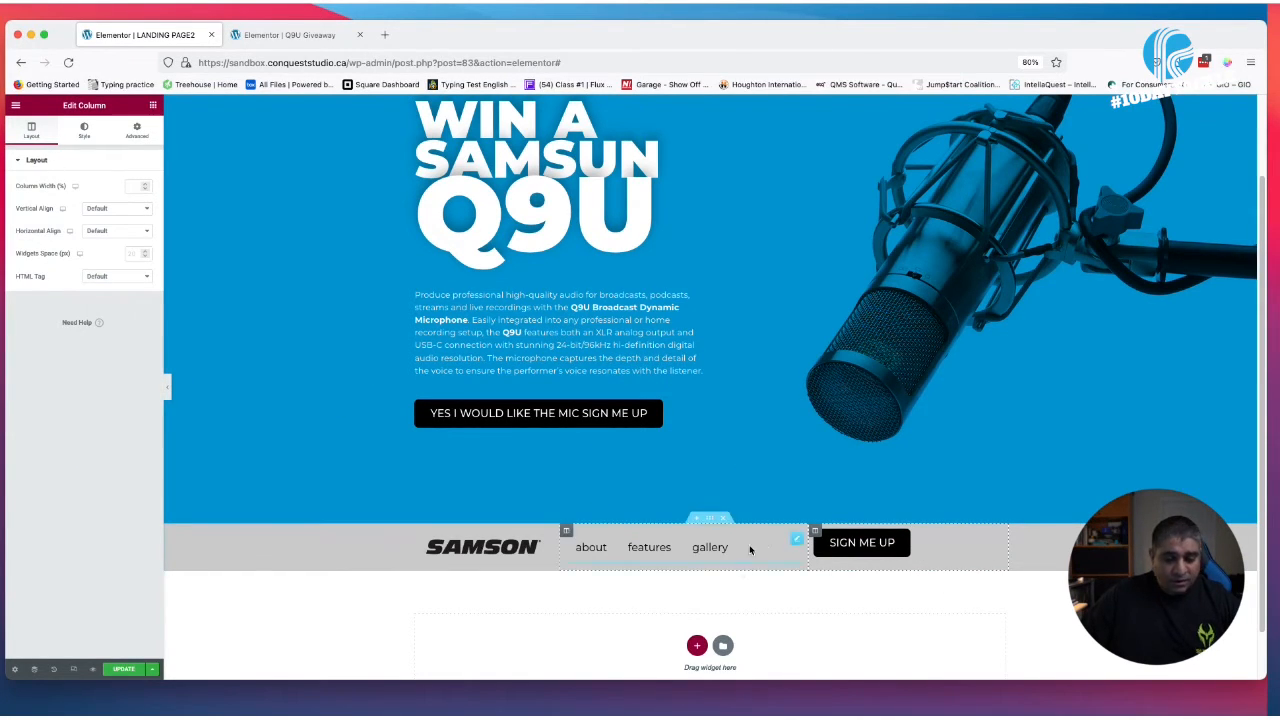
pyautogui.click(862, 543)
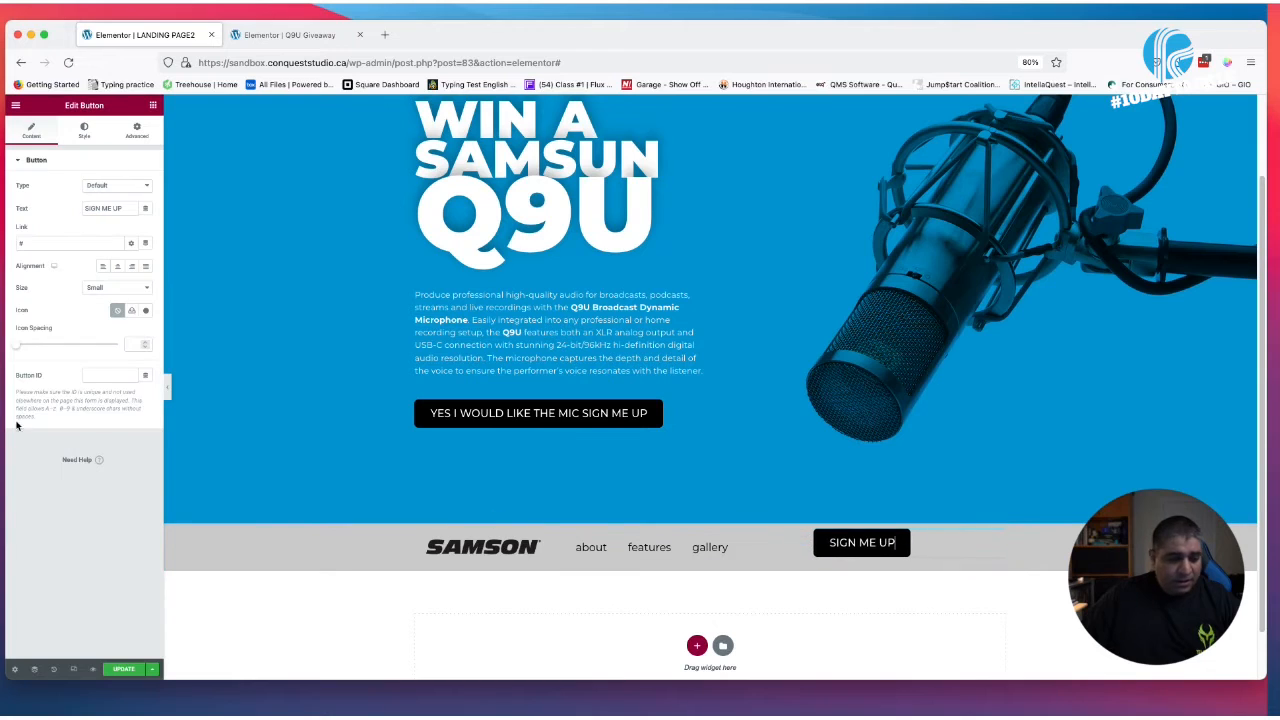
pyautogui.click(131, 266)
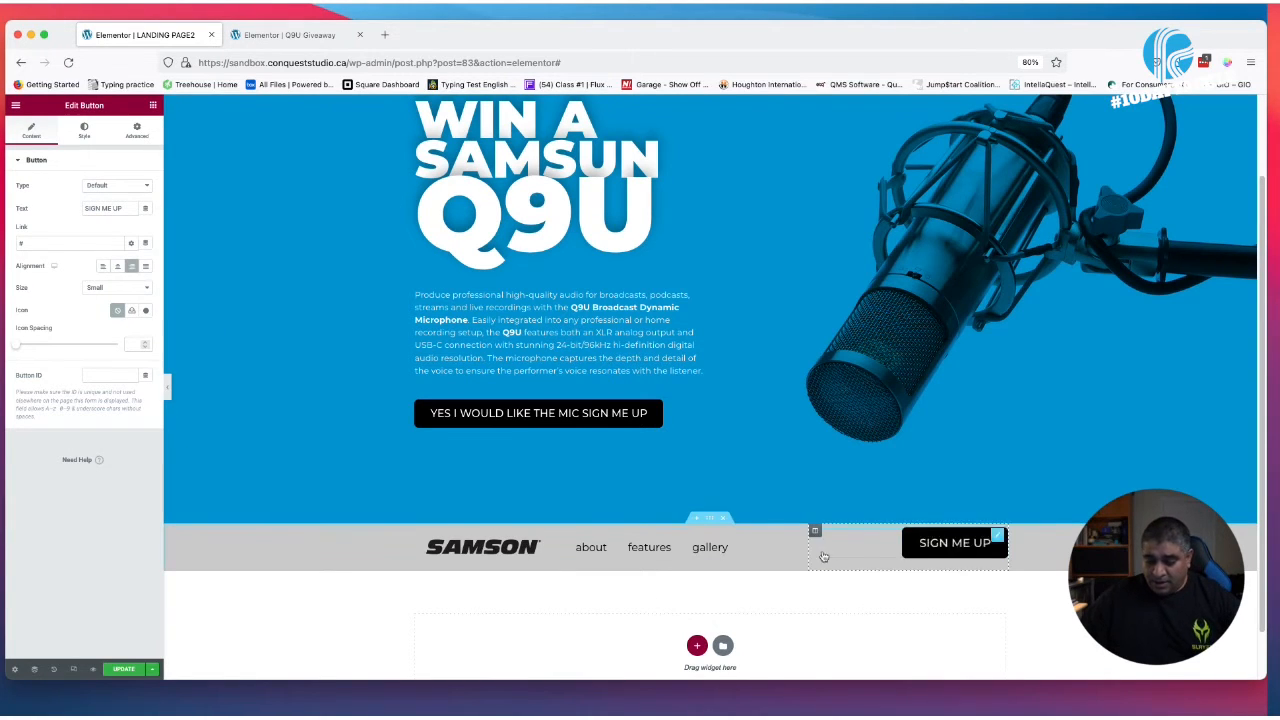
# Unlink the grey section's padding values and set its top and bottom padding to 10 px
pyautogui.click(710, 518)
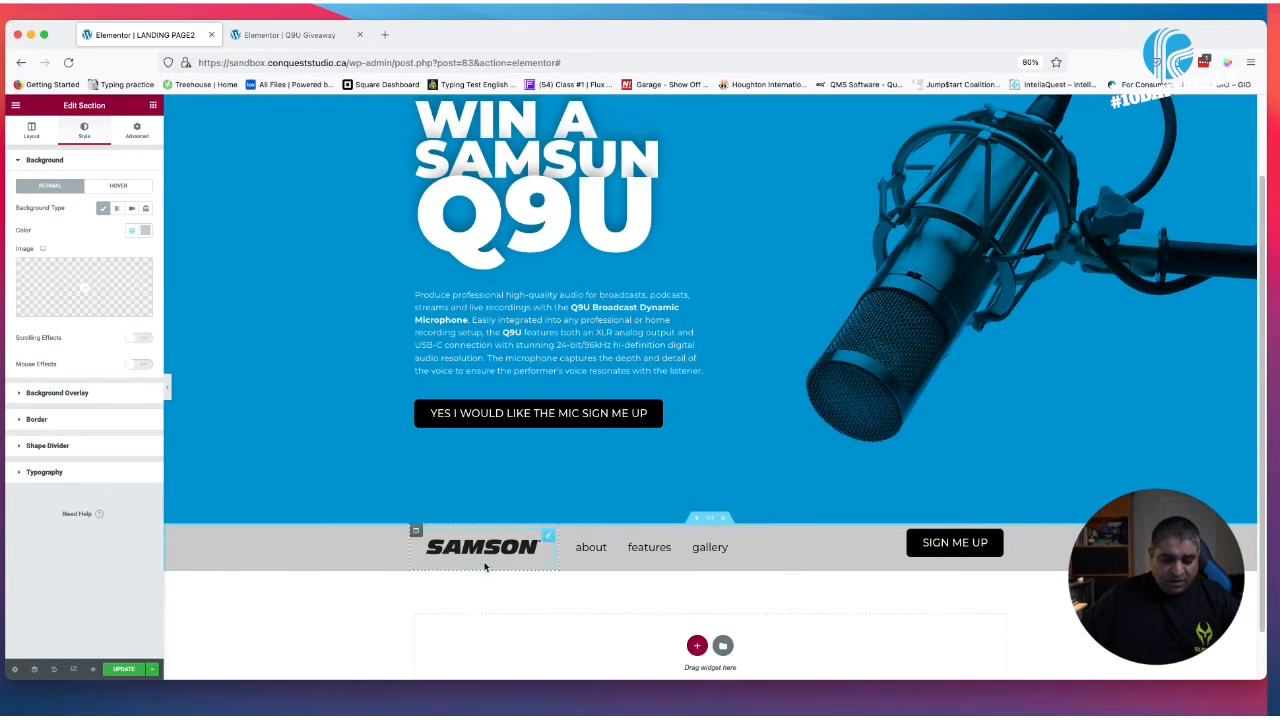
pyautogui.click(153, 139)
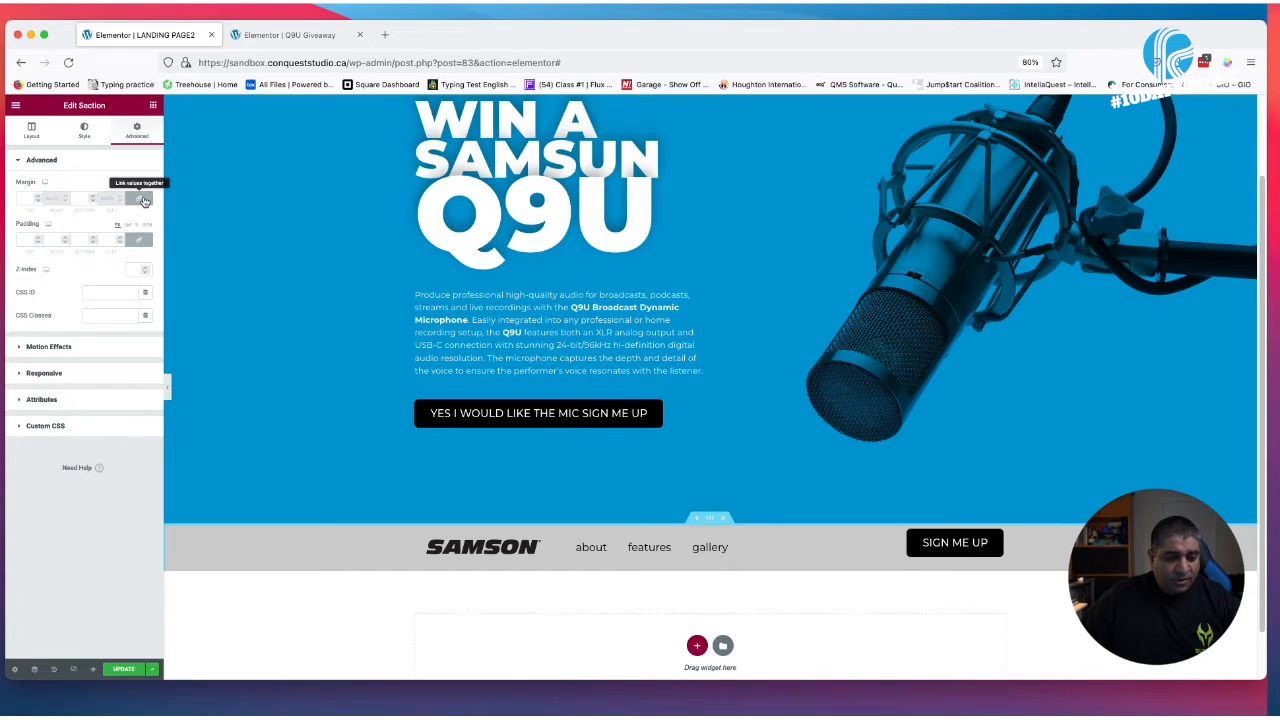
pyautogui.click(138, 239)
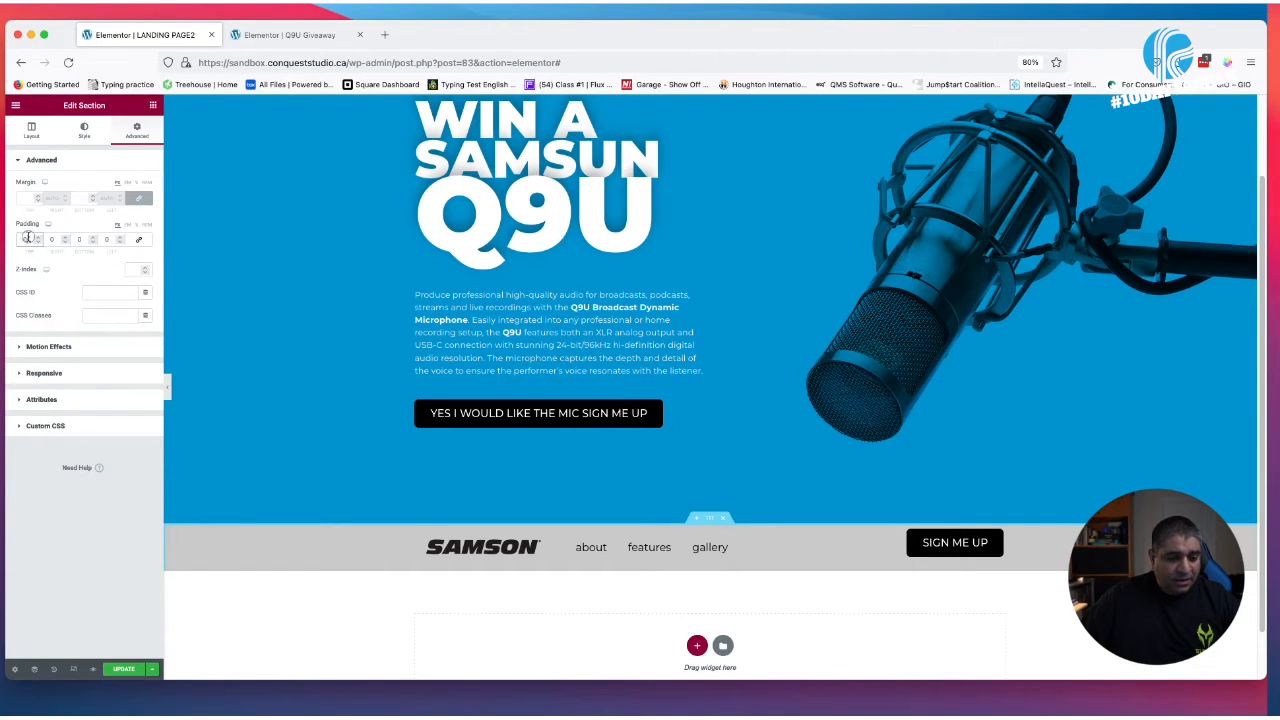
pyautogui.write('10')
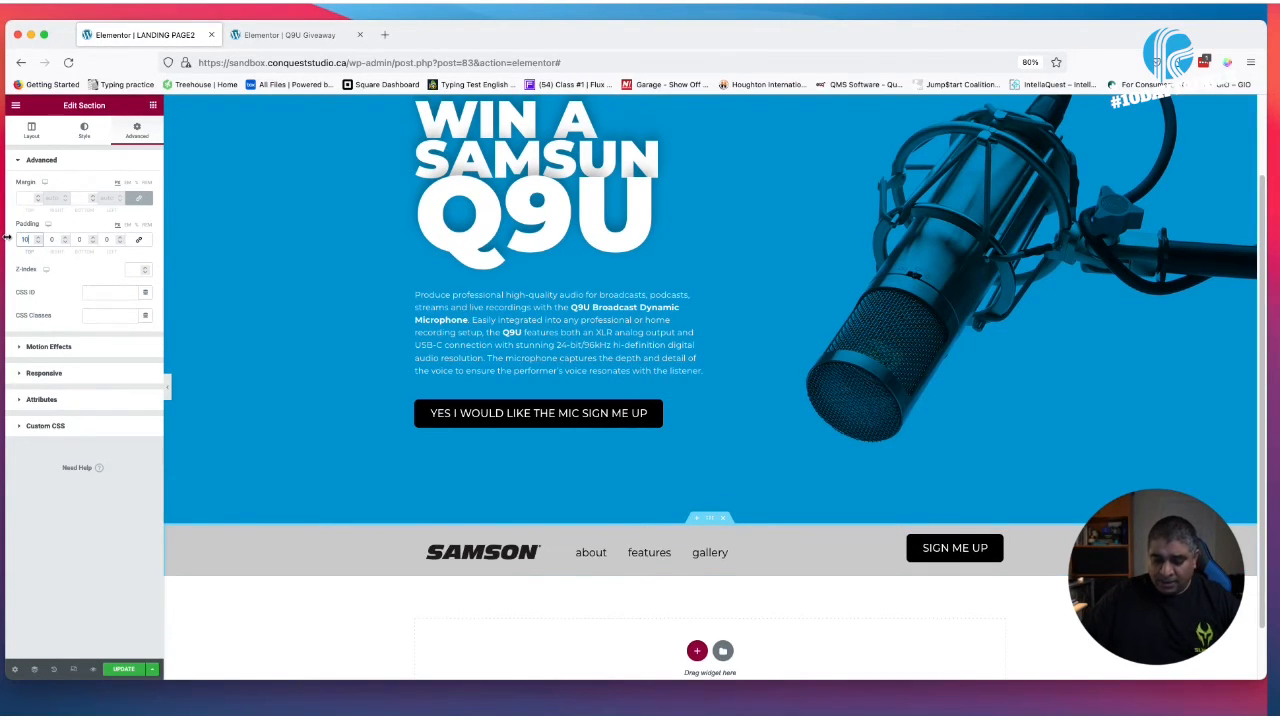
pyautogui.click(84, 239)
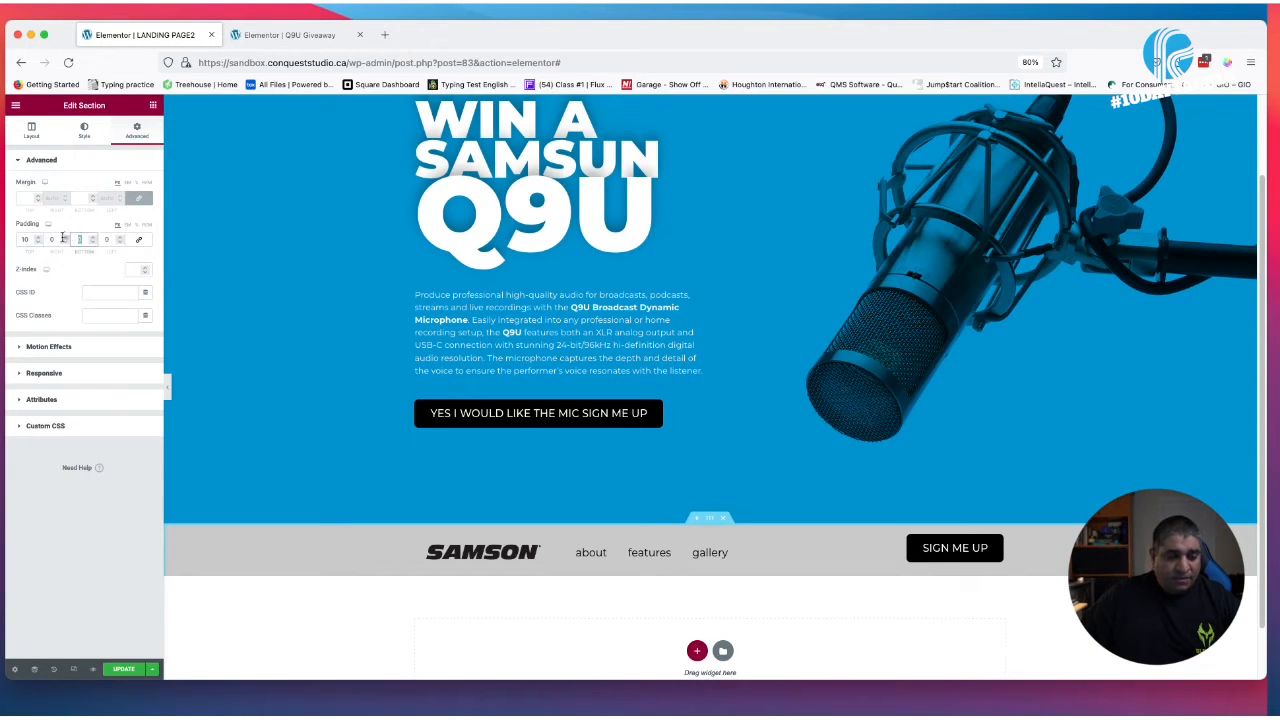
pyautogui.write('10')
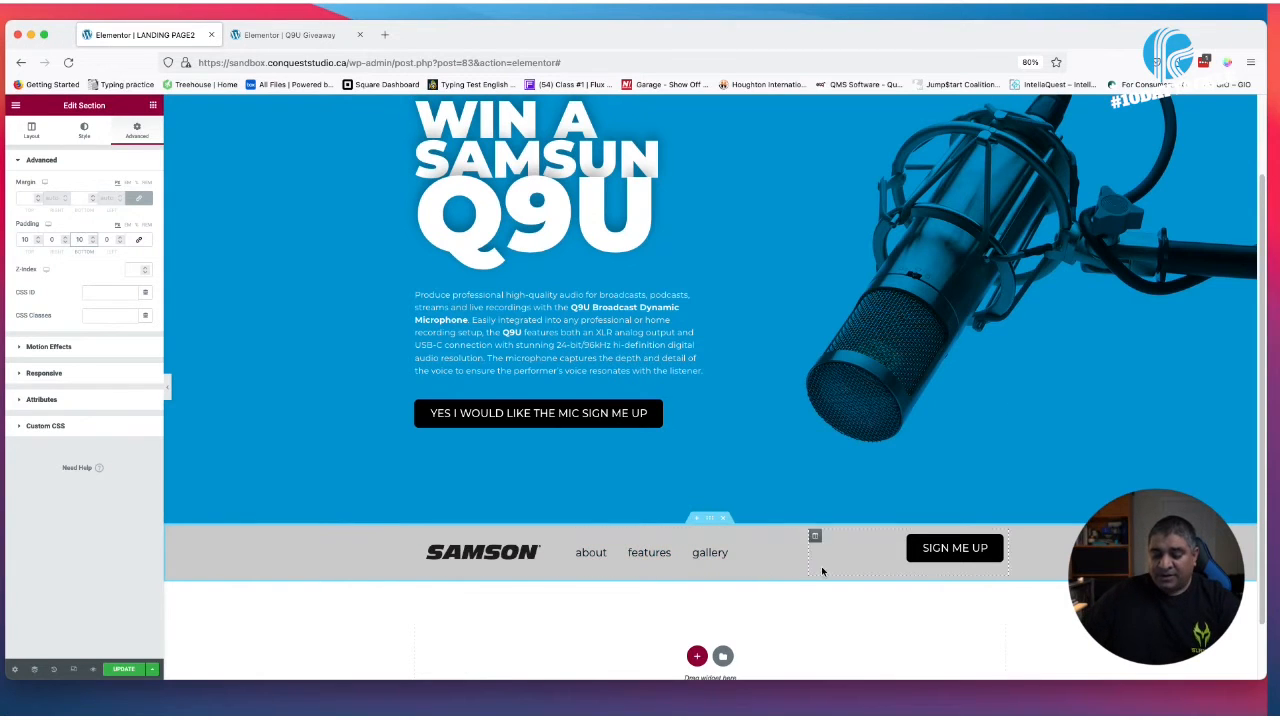
# Add a single-column section below the grey bar and set its boxed content width to 500
pyautogui.scroll(-2, 763, 577)
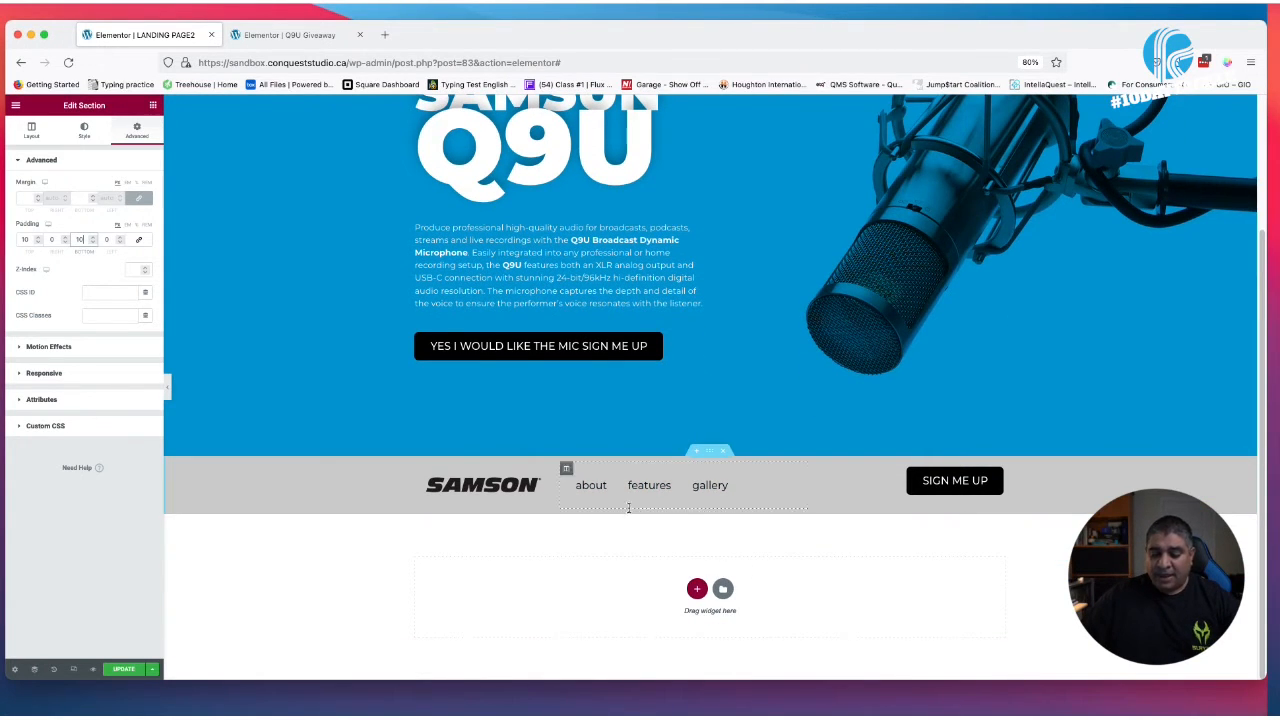
pyautogui.click(697, 589)
pyautogui.click(574, 622)
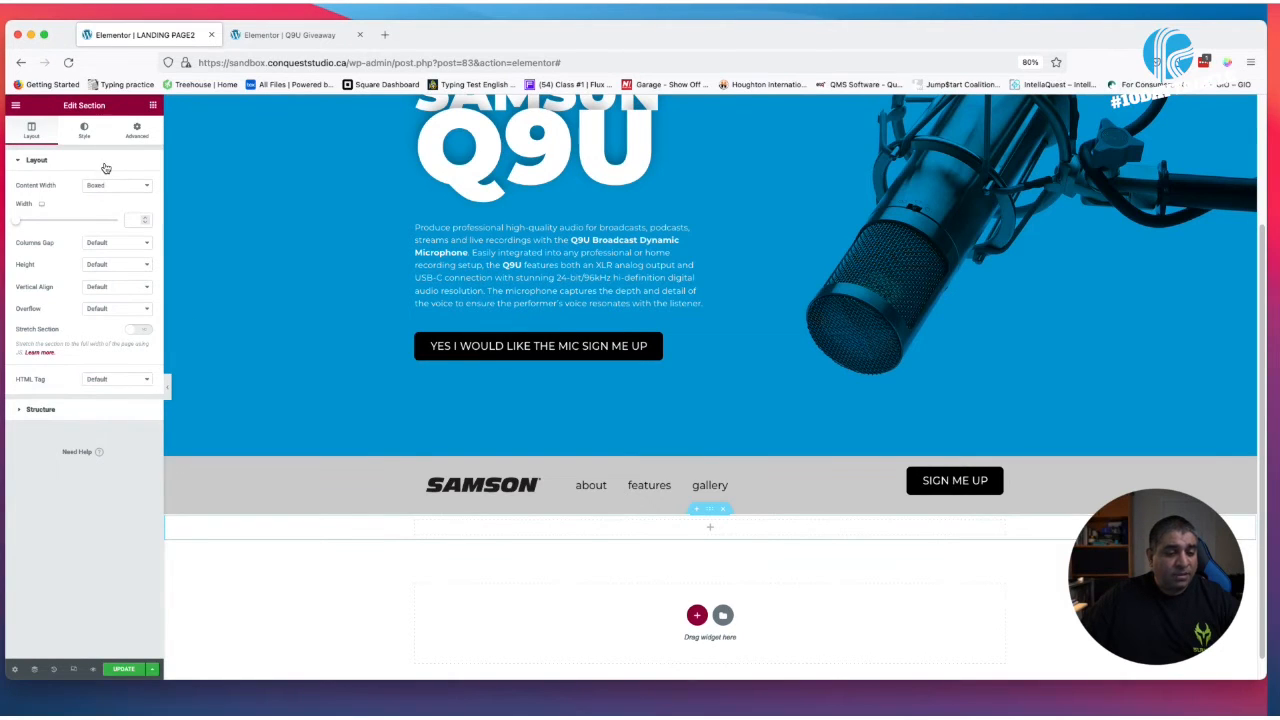
pyautogui.click(133, 220)
pyautogui.write('500')
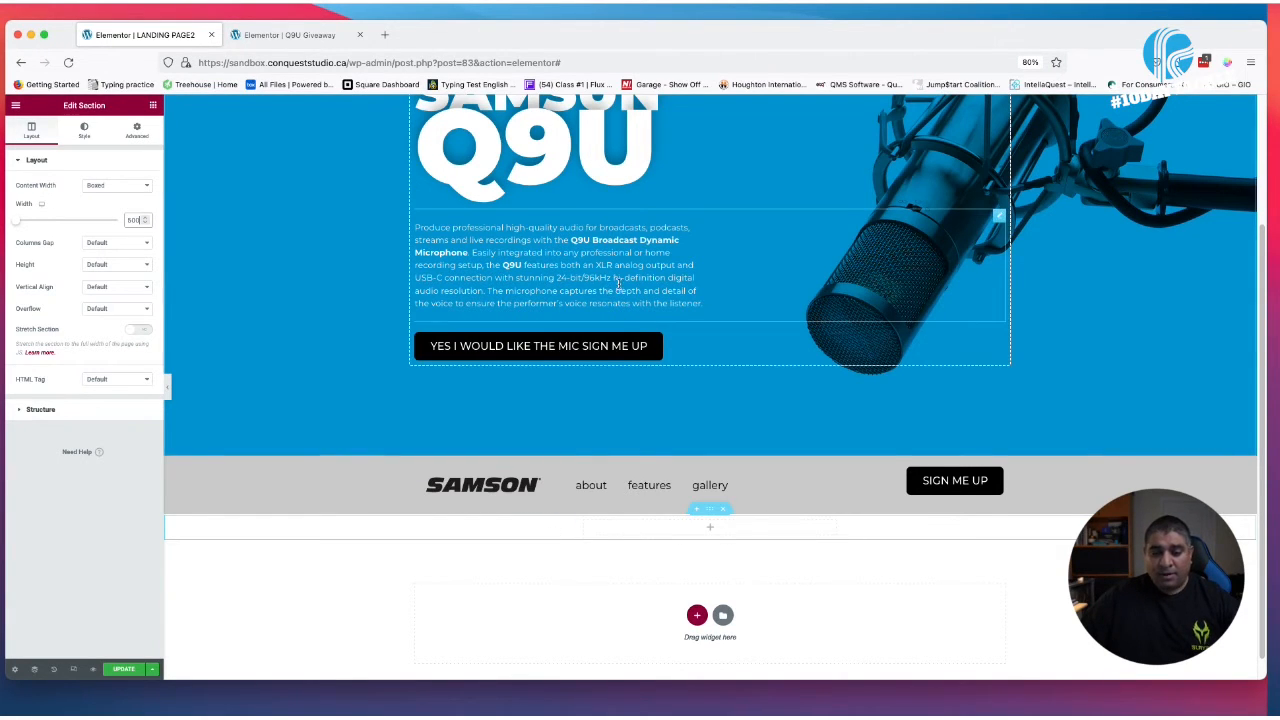
pyautogui.scroll(3, 643, 282)
pyautogui.rightClick(543, 245)
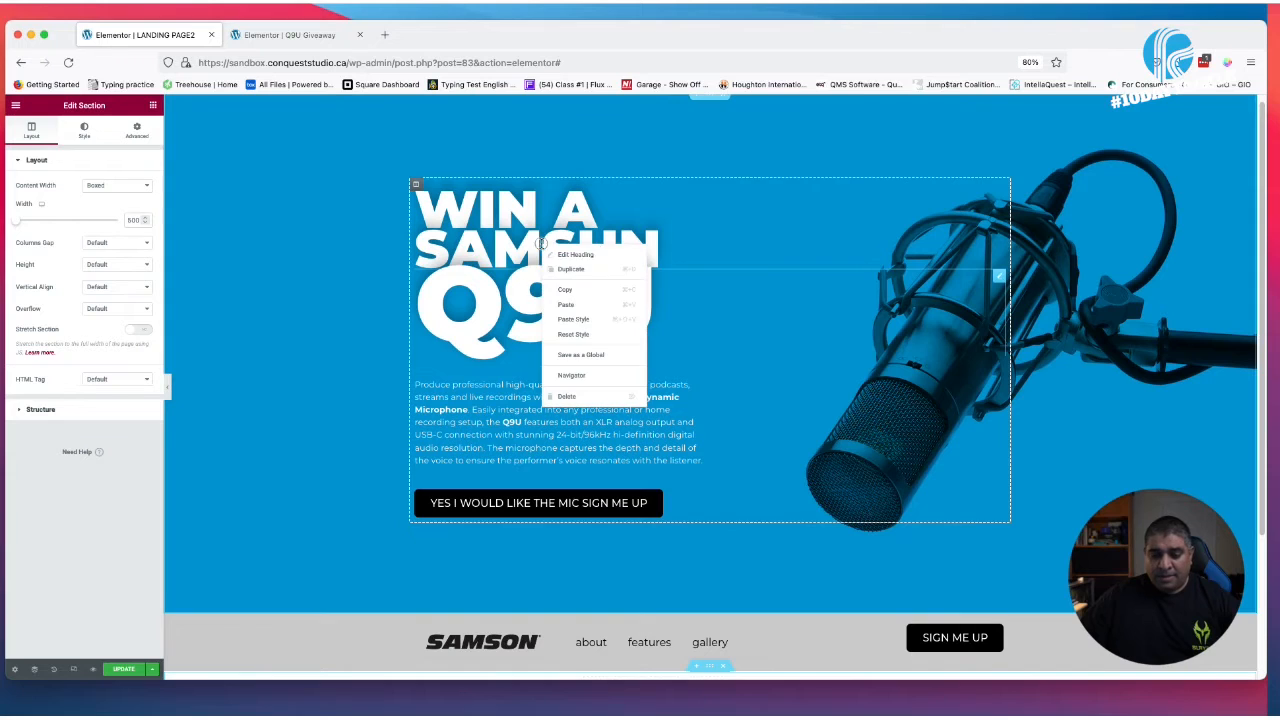
pyautogui.click(600, 272)
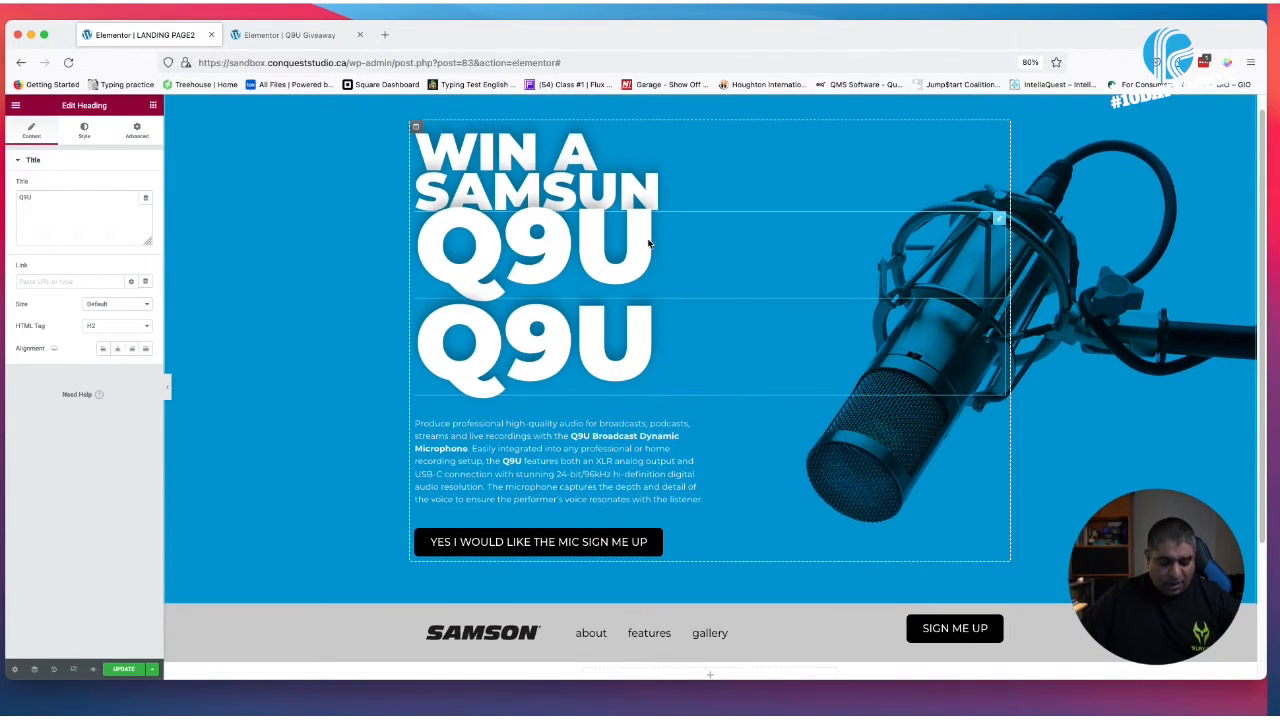
pyautogui.press('super+z')
# Duplicate the hero's WIN A heading and move the copy into the empty section below the grey bar
pyautogui.rightClick(597, 190)
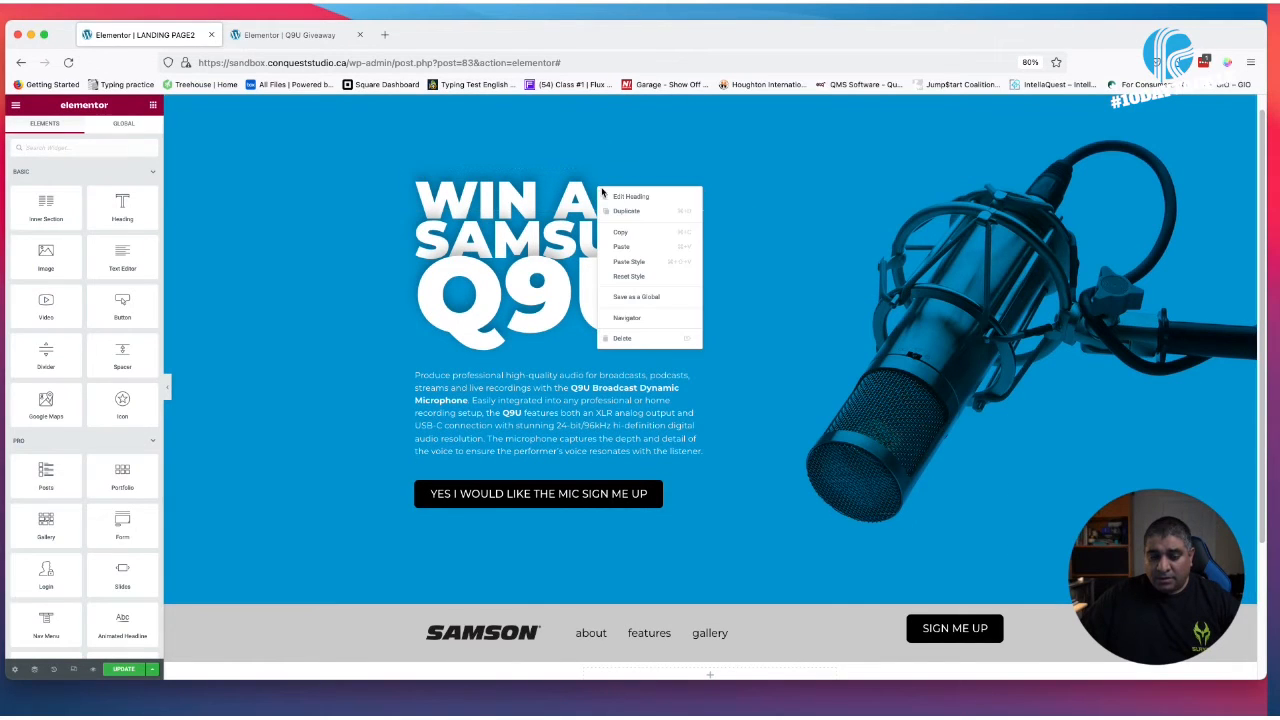
pyautogui.click(623, 212)
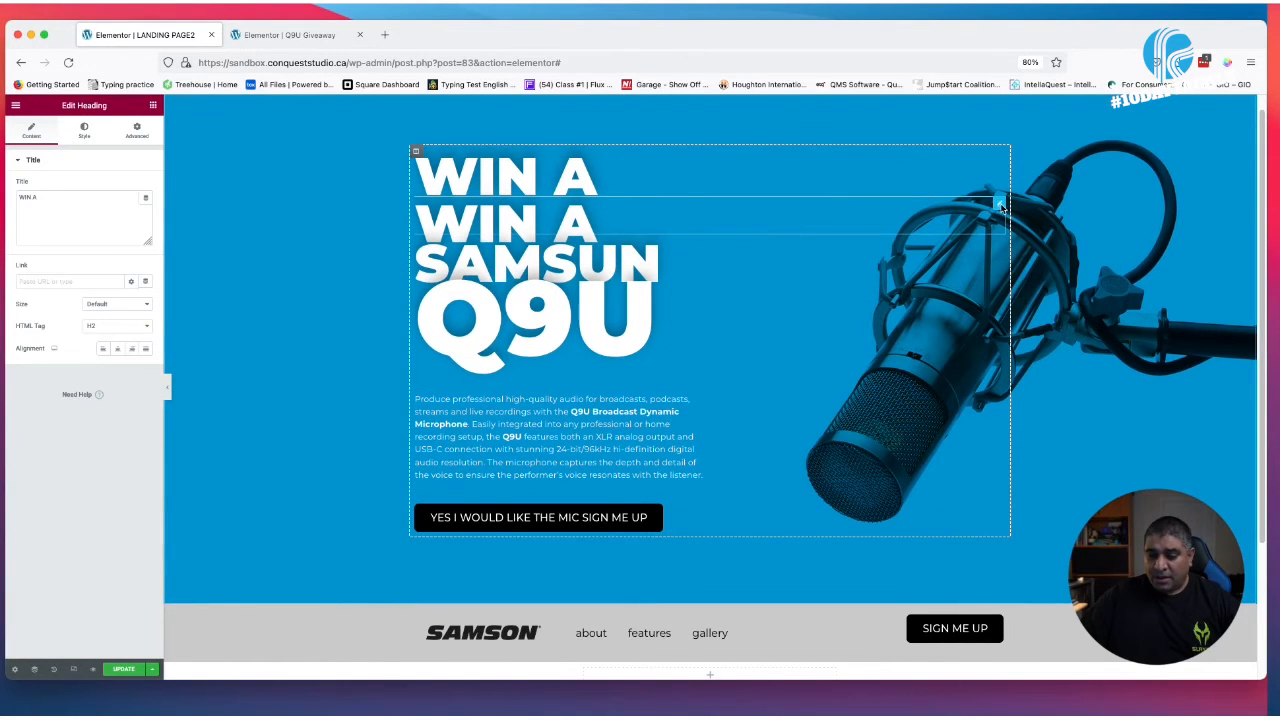
pyautogui.moveTo(998, 204); pyautogui.dragTo(700, 588)
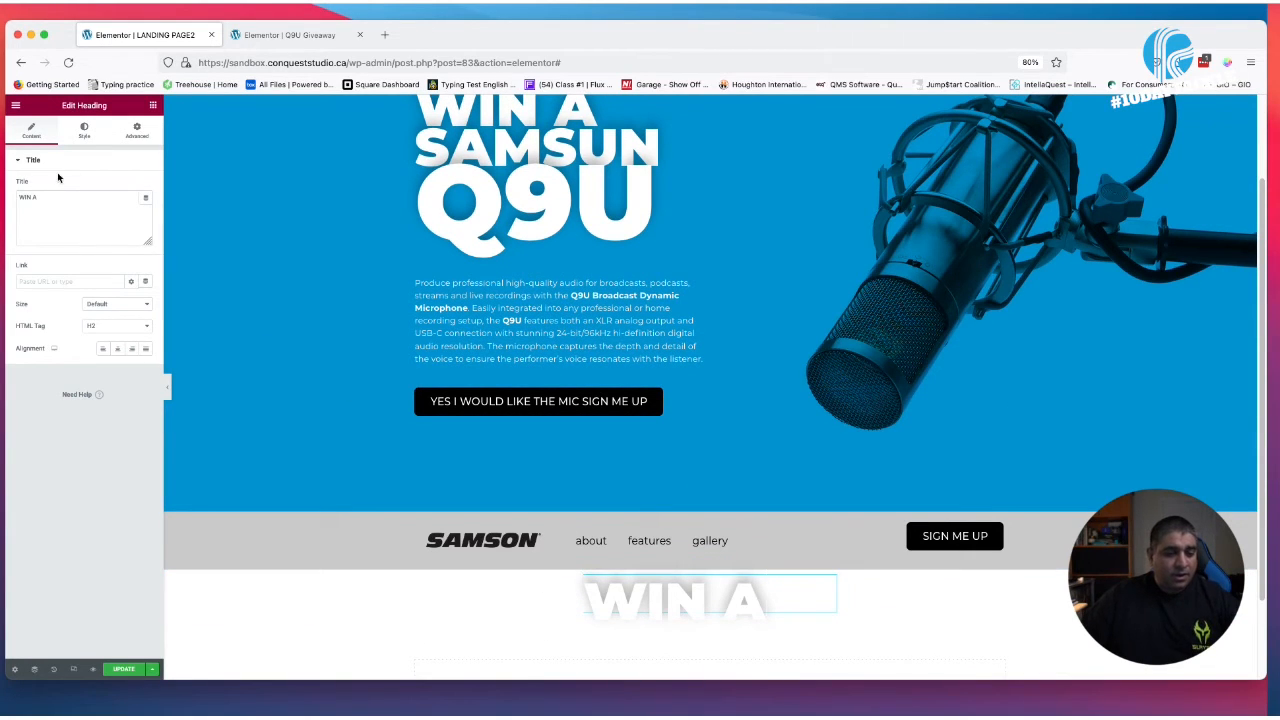
# Check the section heading on the Q9U Giveaway page and replace the copied WIN A heading's text with ABOUT
pyautogui.moveTo(48, 199); pyautogui.dragTo(31, 190)
pyautogui.click(295, 34)
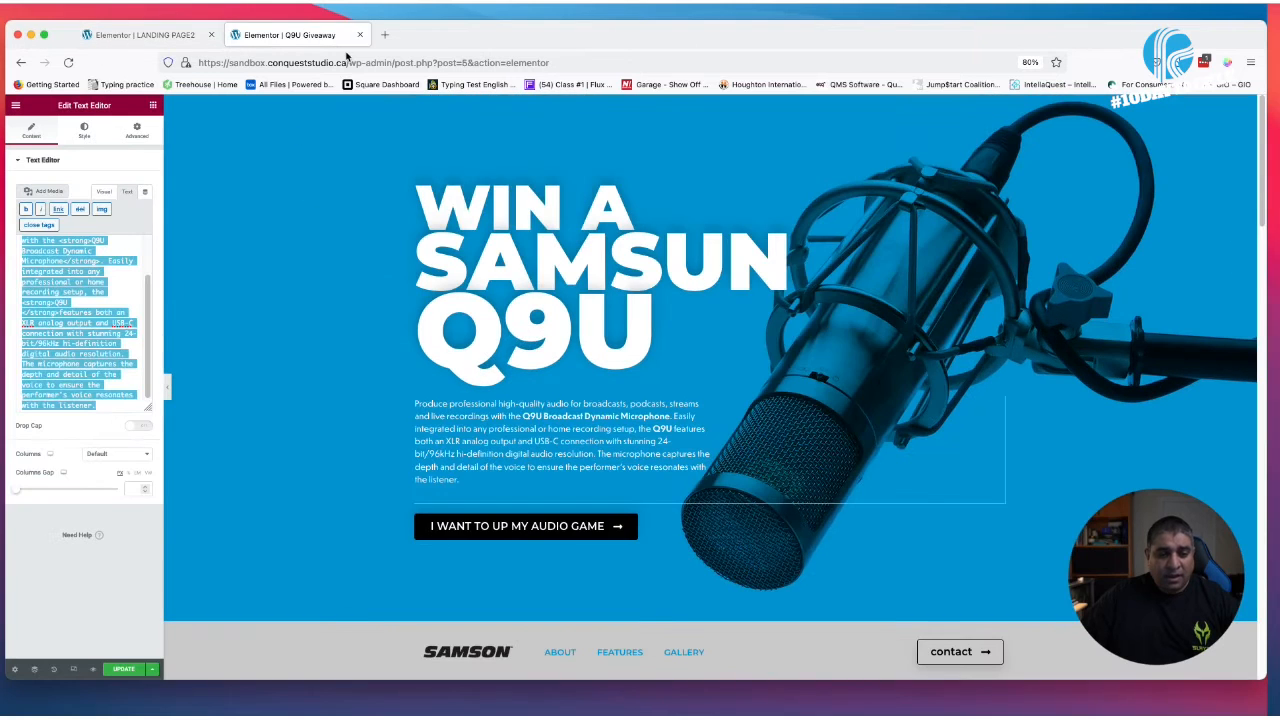
pyautogui.scroll(-5, 507, 400)
pyautogui.scroll(3, 508, 400)
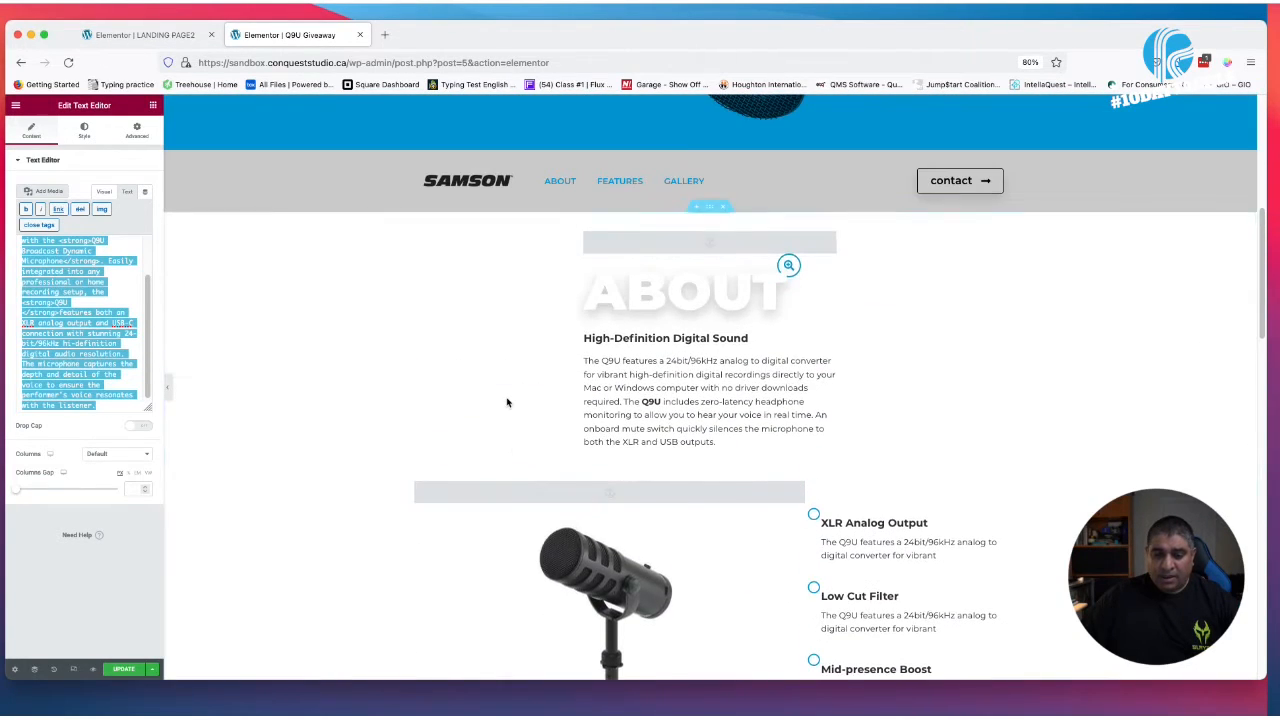
pyautogui.click(140, 34)
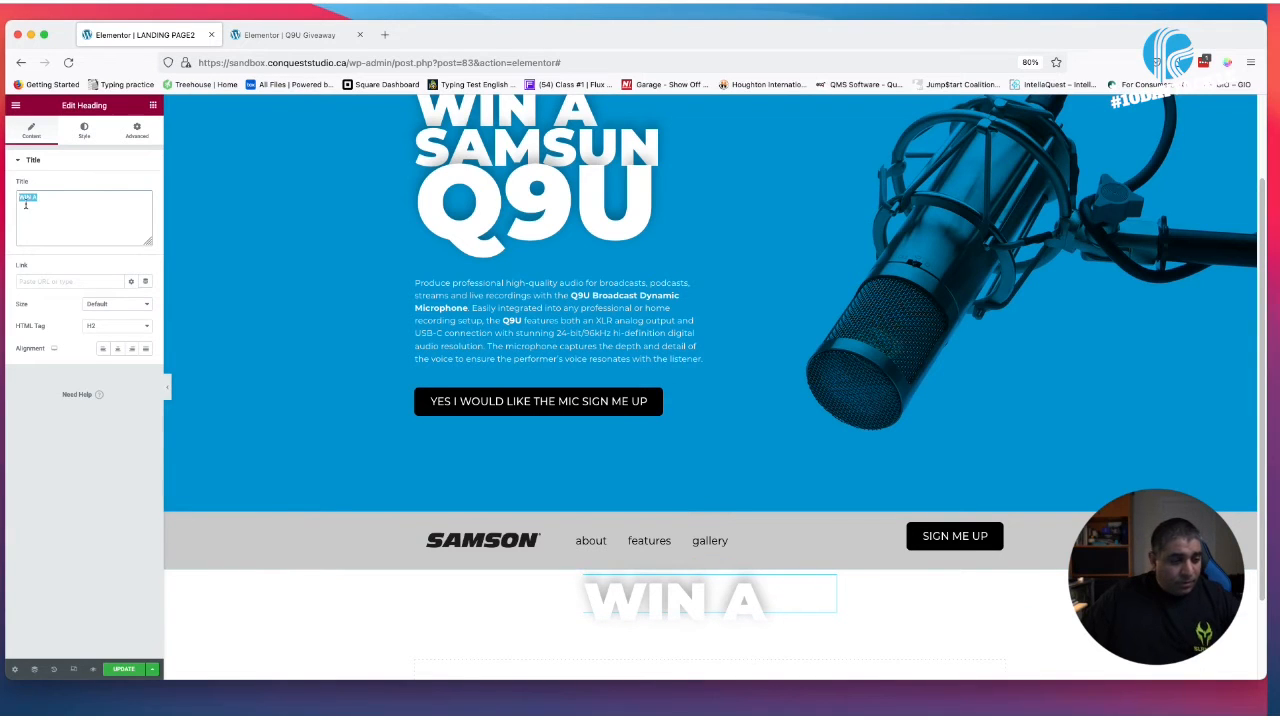
pyautogui.moveTo(63, 200); pyautogui.dragTo(2, 192)
pyautogui.write('ABO')
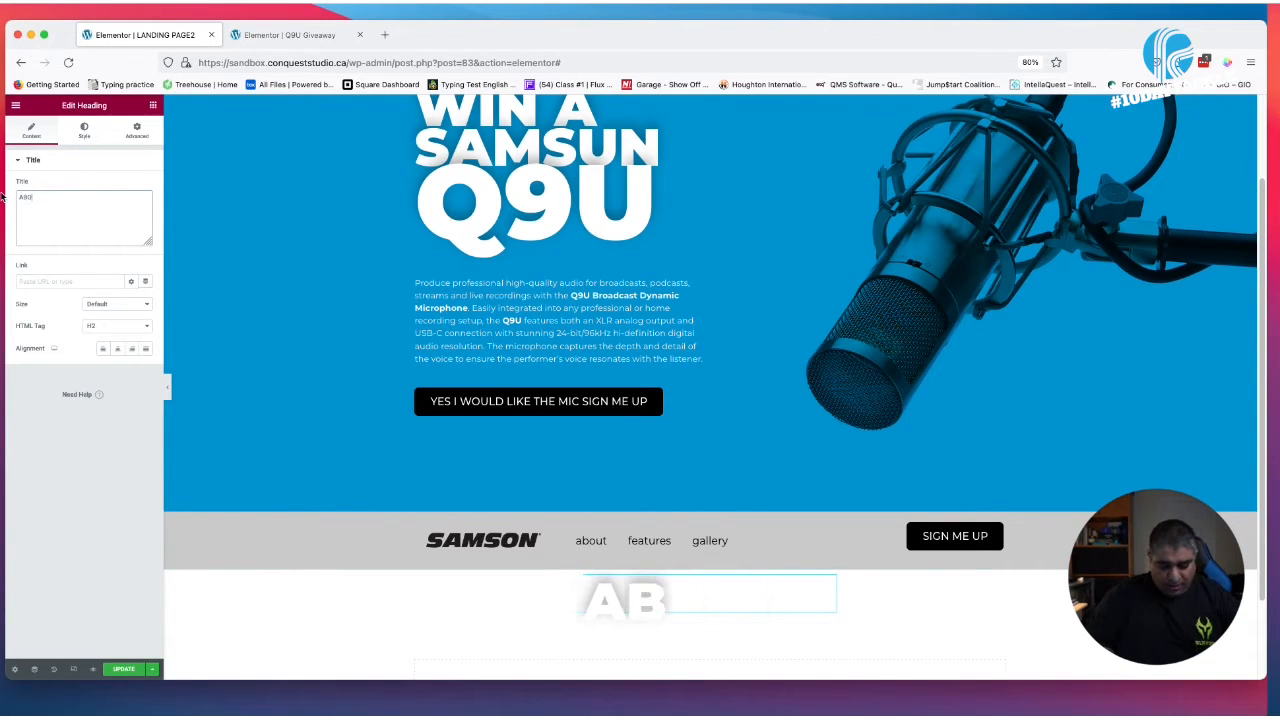
pyautogui.write('UT')
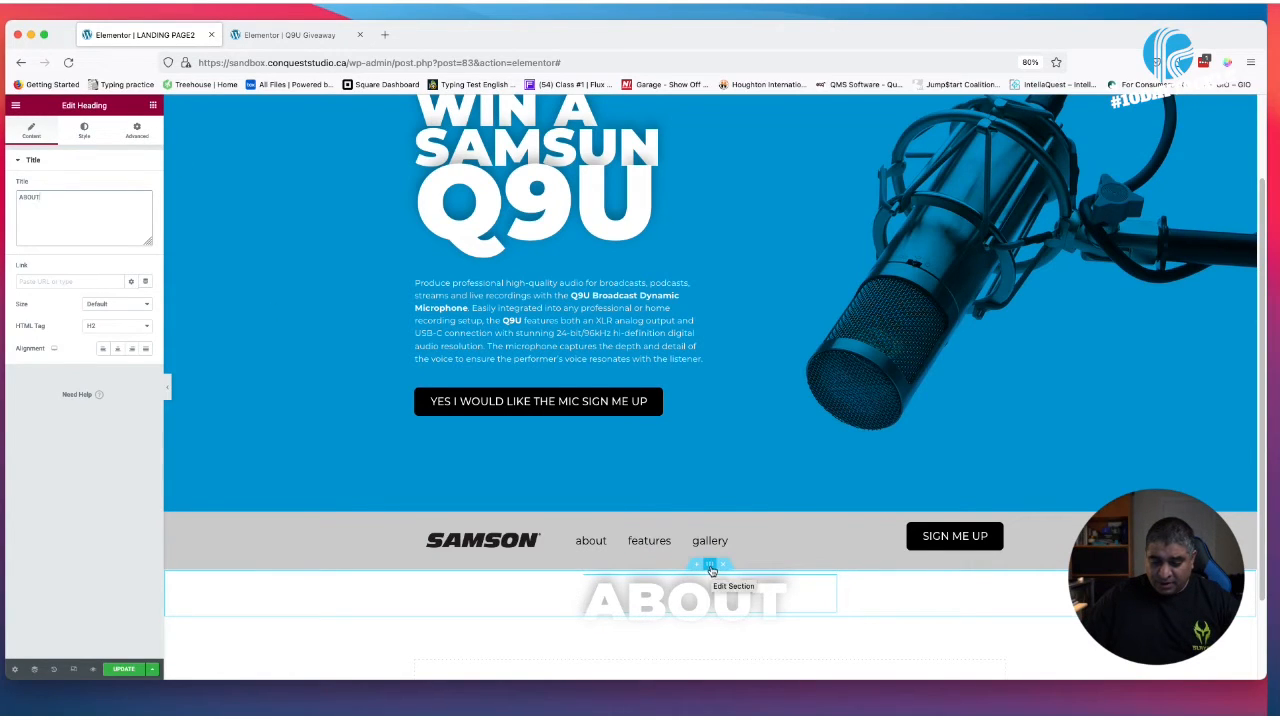
pyautogui.click(710, 566)
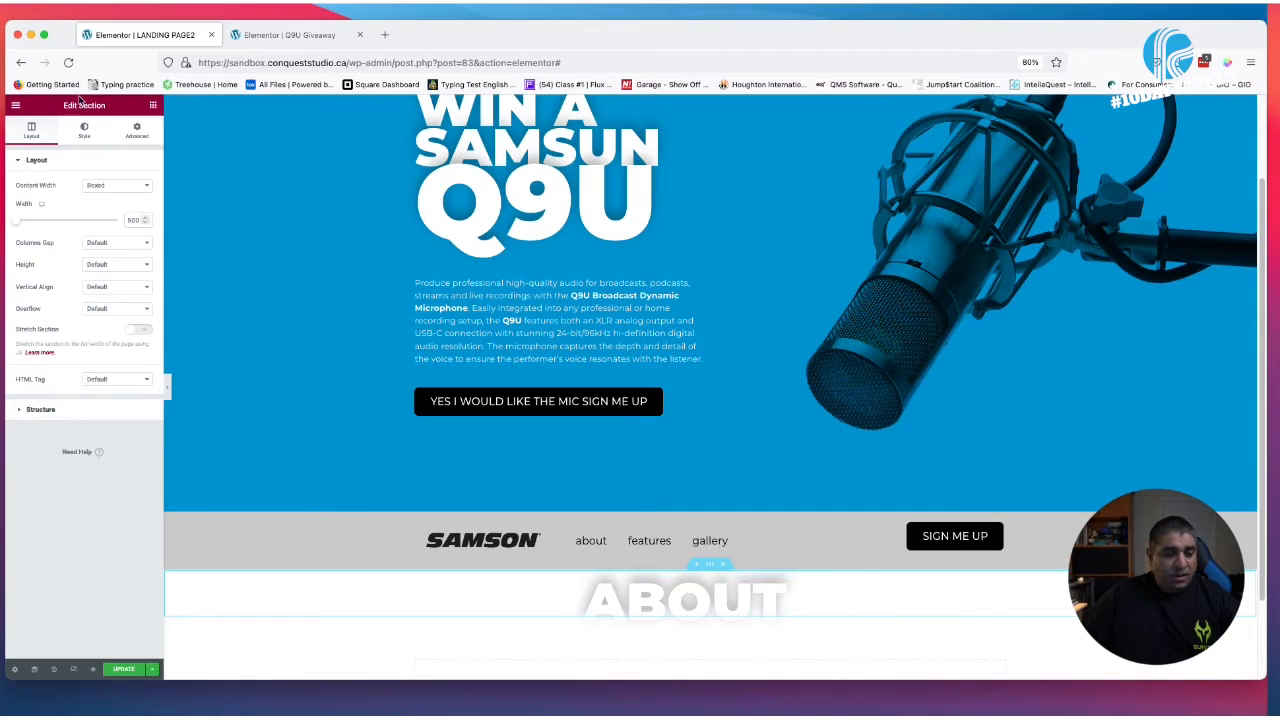
pyautogui.click(135, 131)
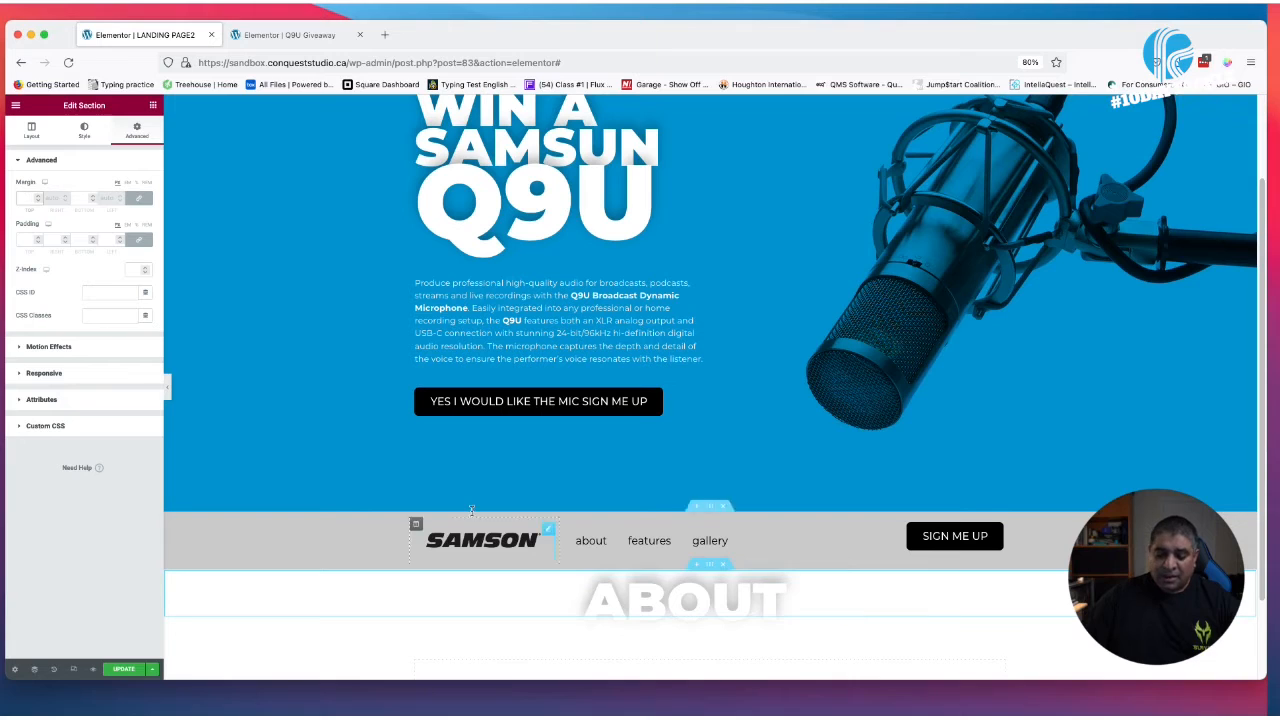
# Find the Icon widget, place it above the ABOUT heading and open its icon library
pyautogui.click(151, 107)
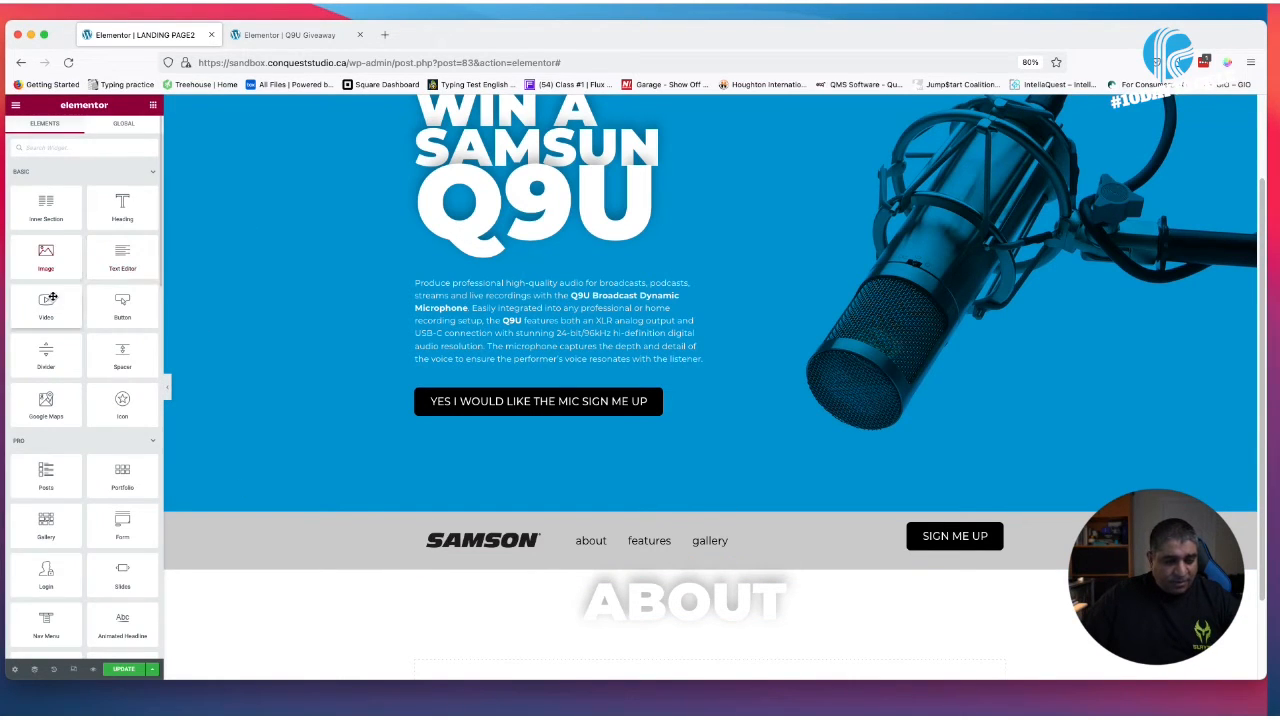
pyautogui.click(80, 148)
pyautogui.write('icon')
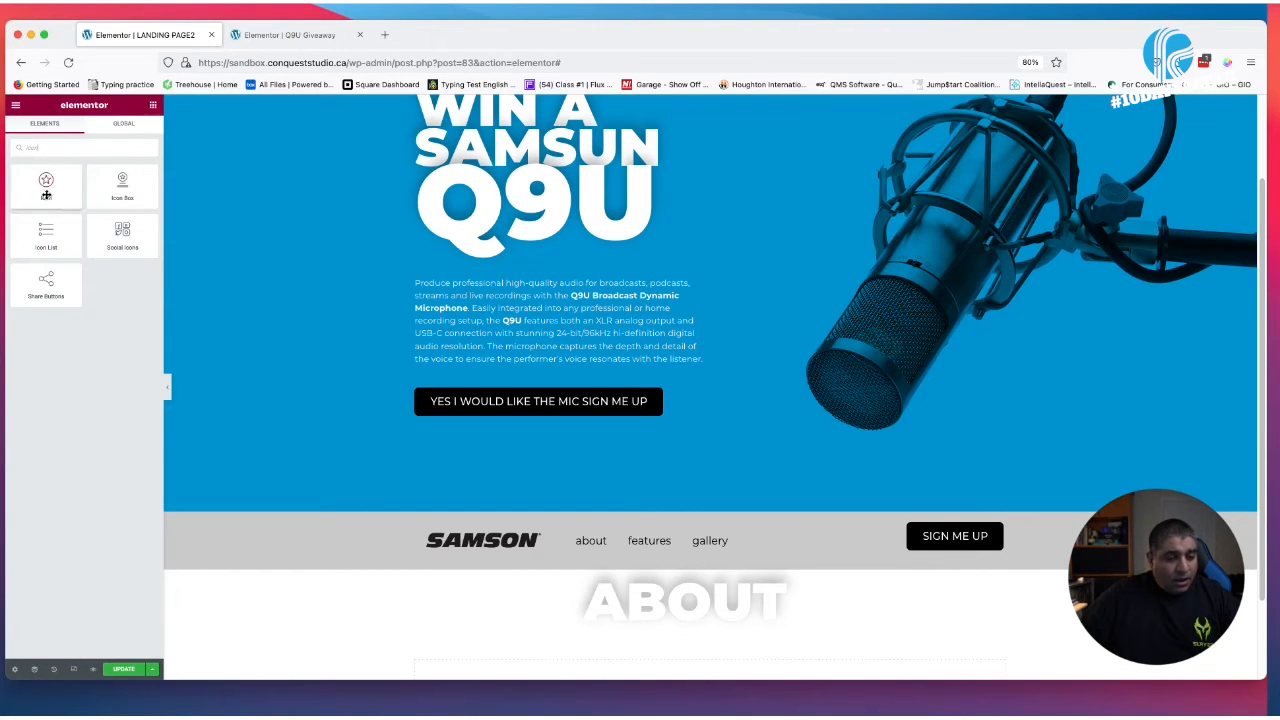
pyautogui.moveTo(46, 185); pyautogui.dragTo(667, 586)
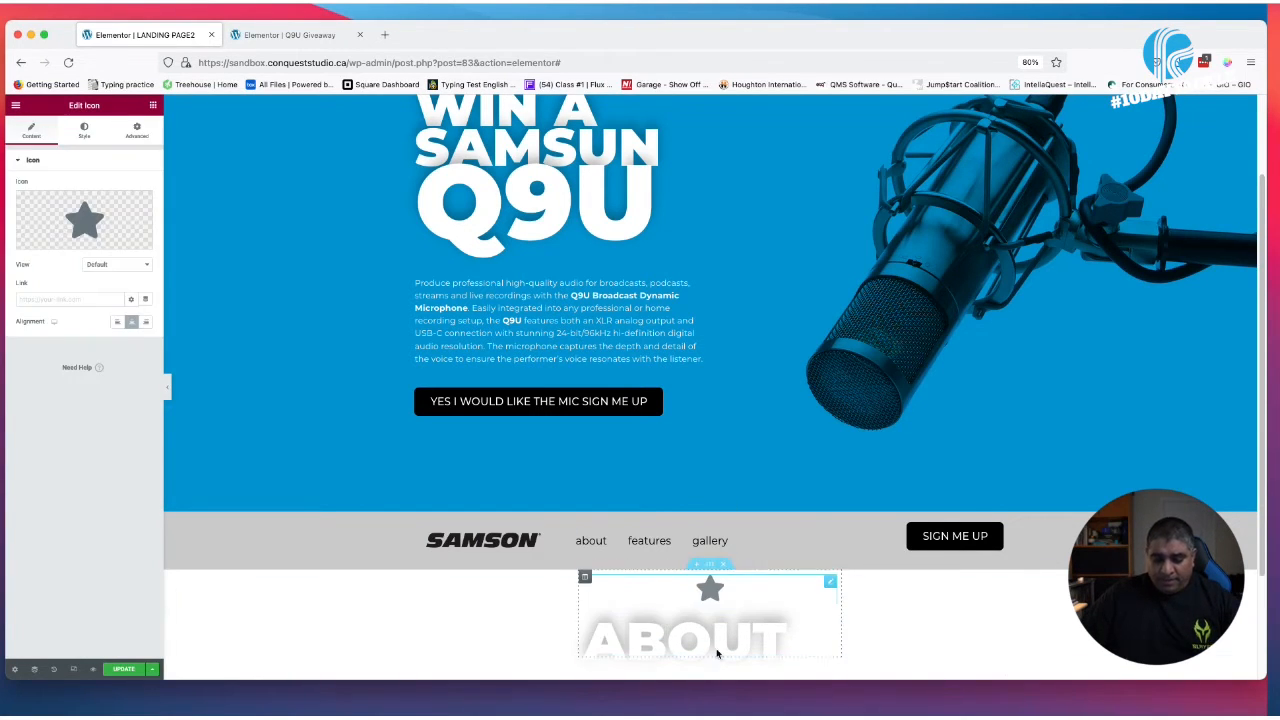
pyautogui.click(86, 219)
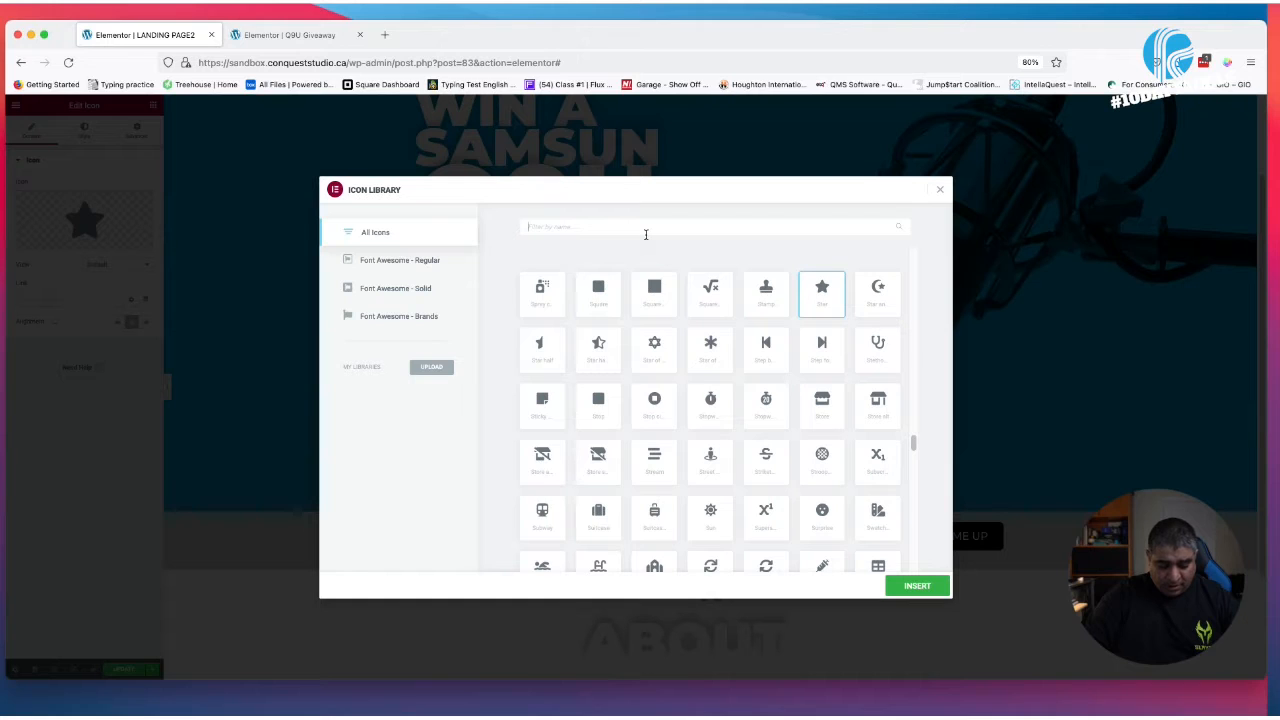
pyautogui.write('mag')
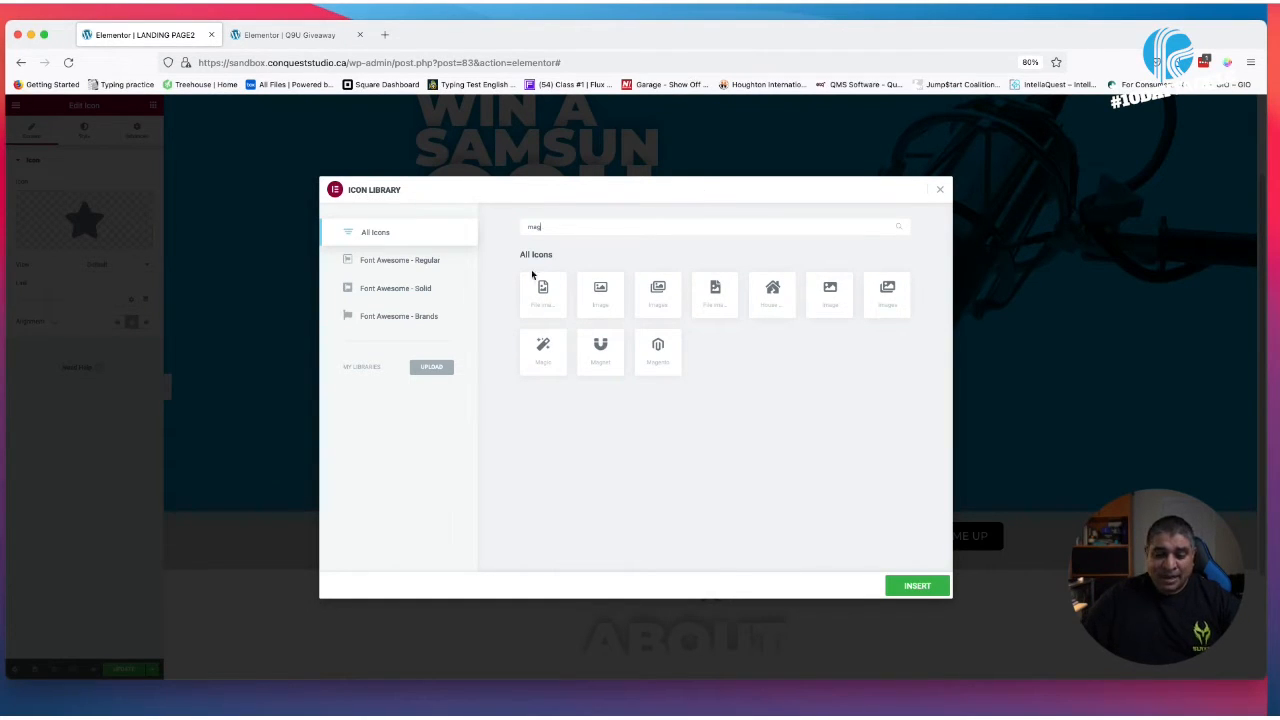
pyautogui.moveTo(548, 228); pyautogui.dragTo(516, 227)
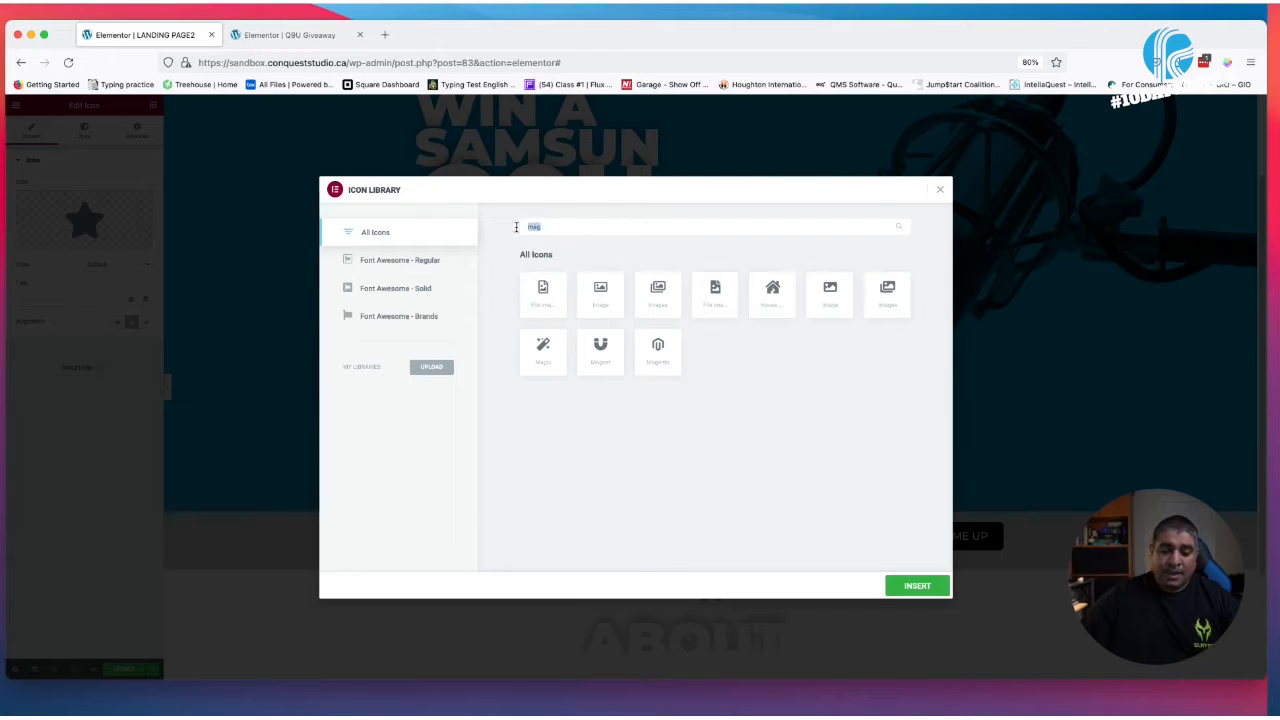
pyautogui.click(428, 261)
pyautogui.click(372, 232)
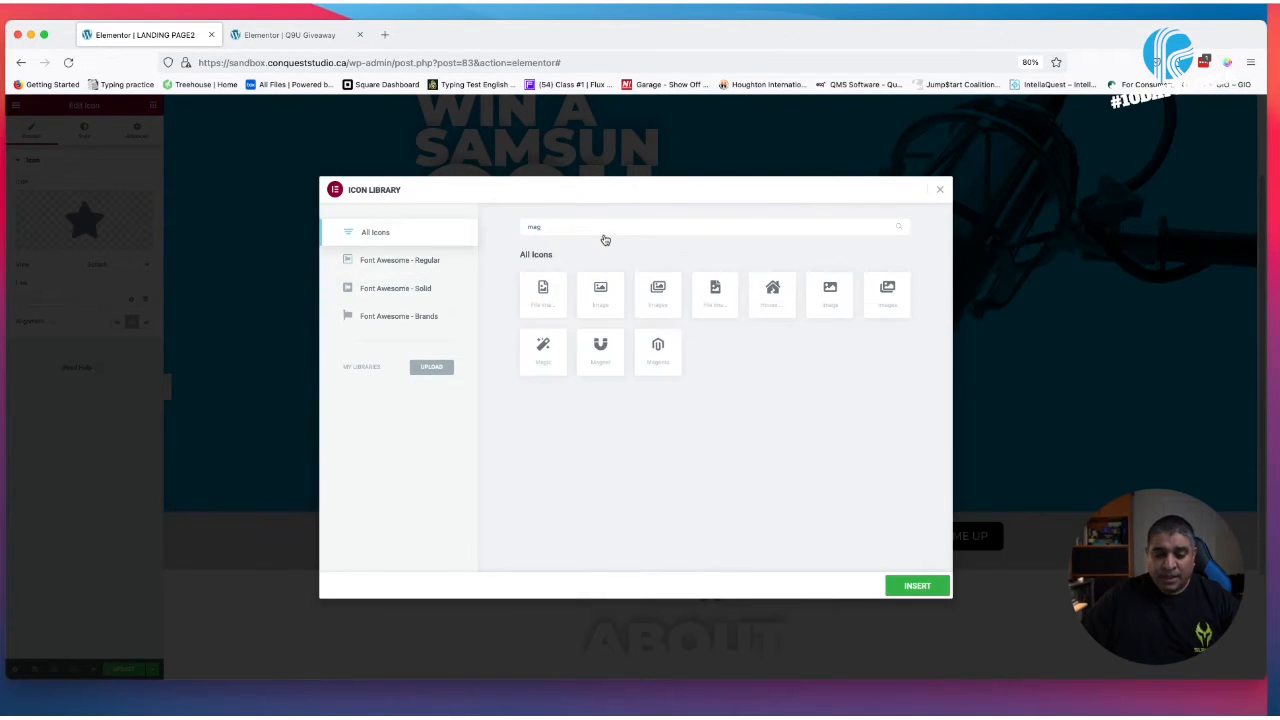
pyautogui.moveTo(590, 228); pyautogui.dragTo(500, 223)
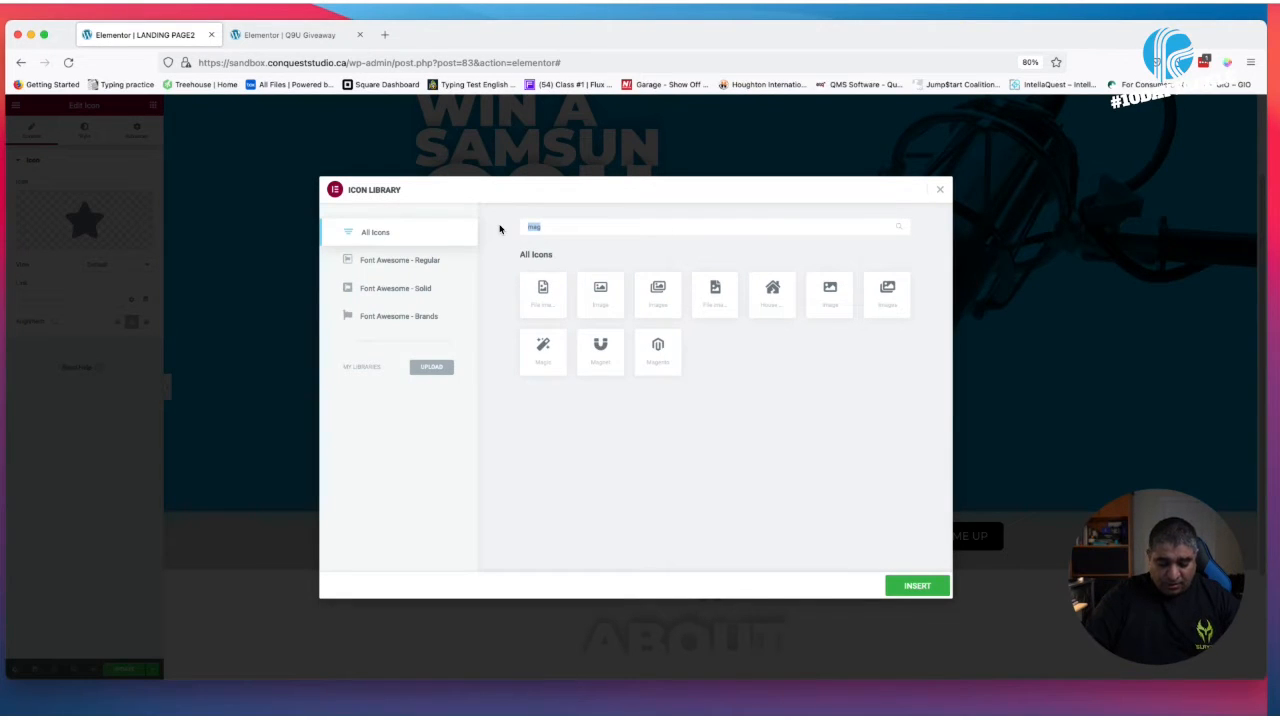
pyautogui.press('BackSpace')
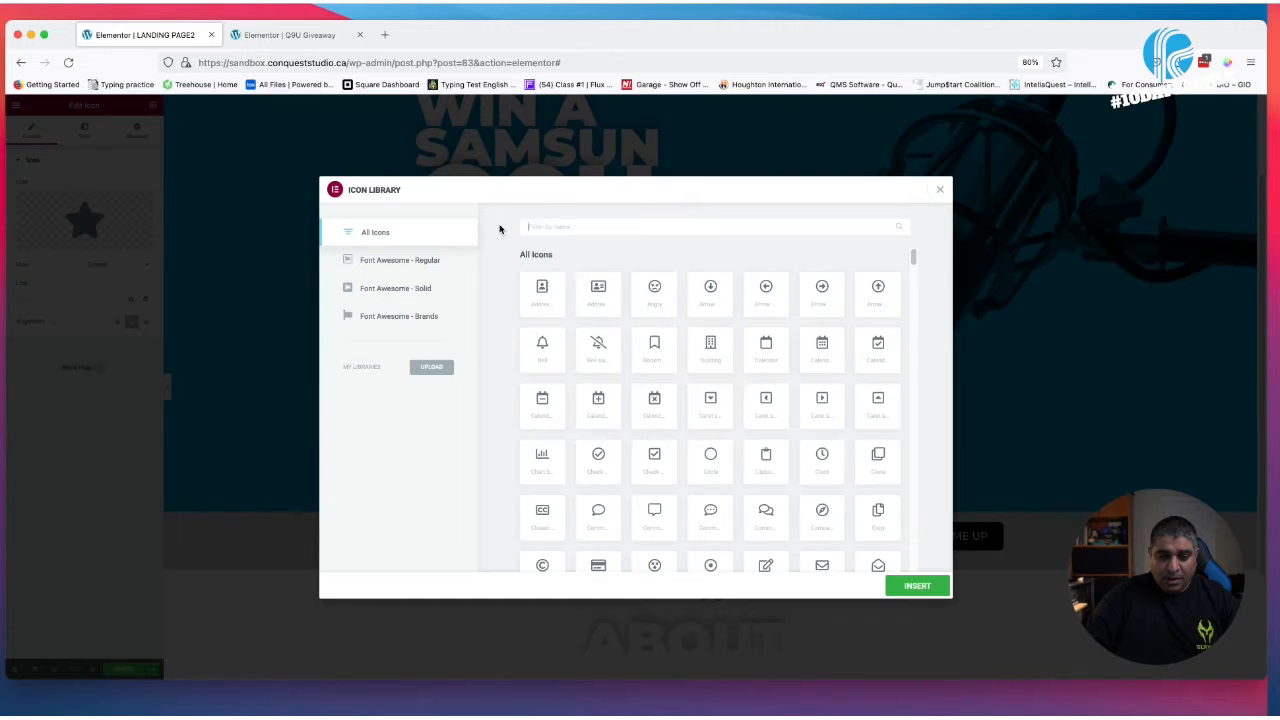
# Filter the icon library by "search" and insert the magnifying glass with a plus sign
pyautogui.write('search')
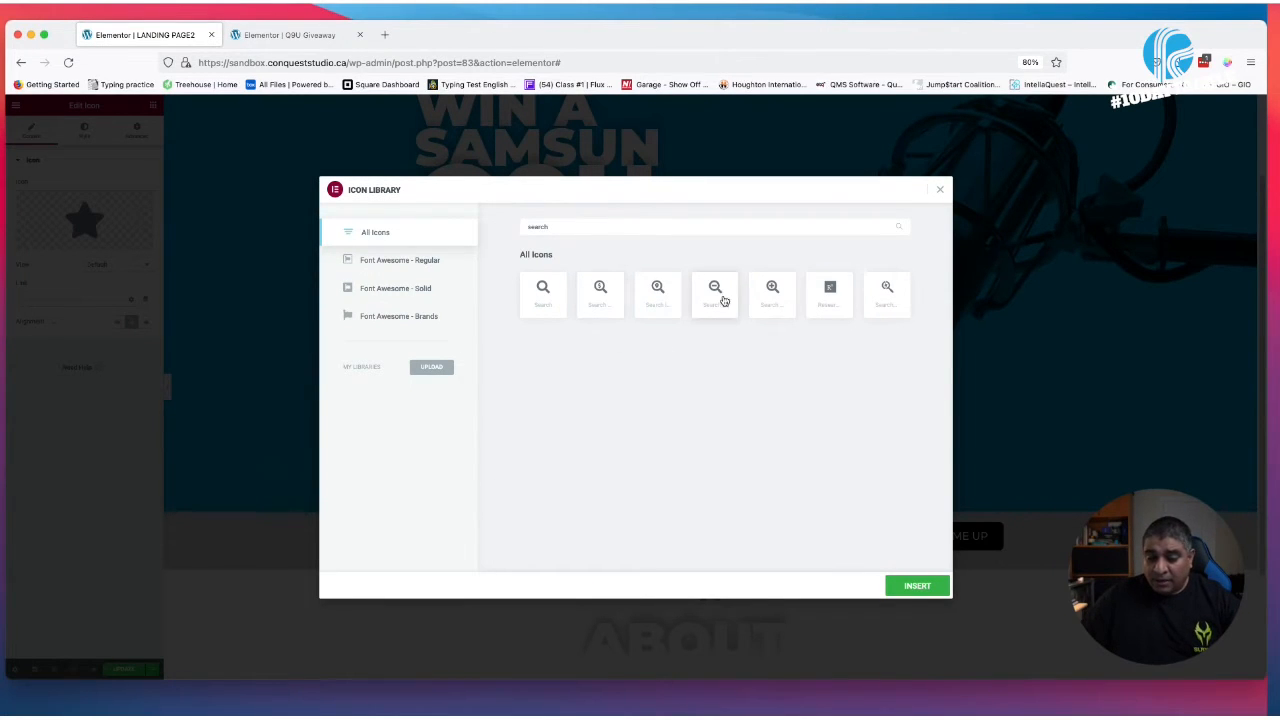
pyautogui.click(772, 295)
pyautogui.click(917, 586)
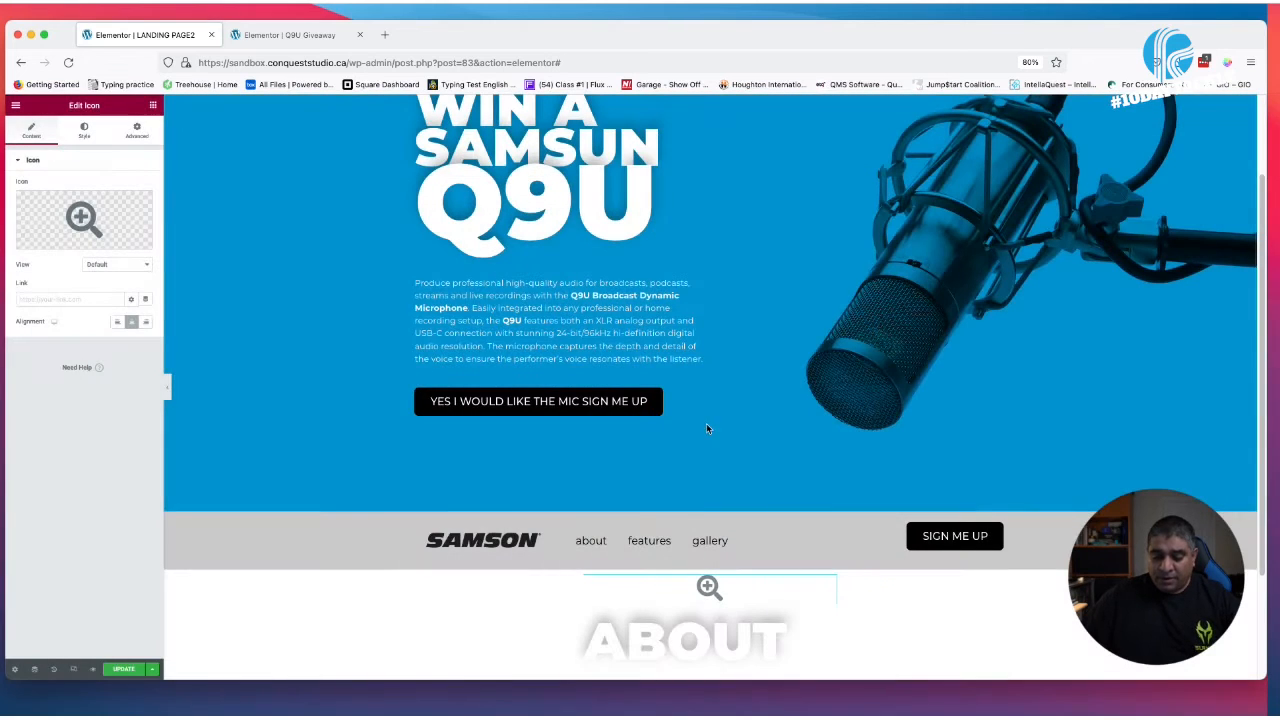
# Set the magnifier icon's primary color to the blue global color
pyautogui.click(84, 132)
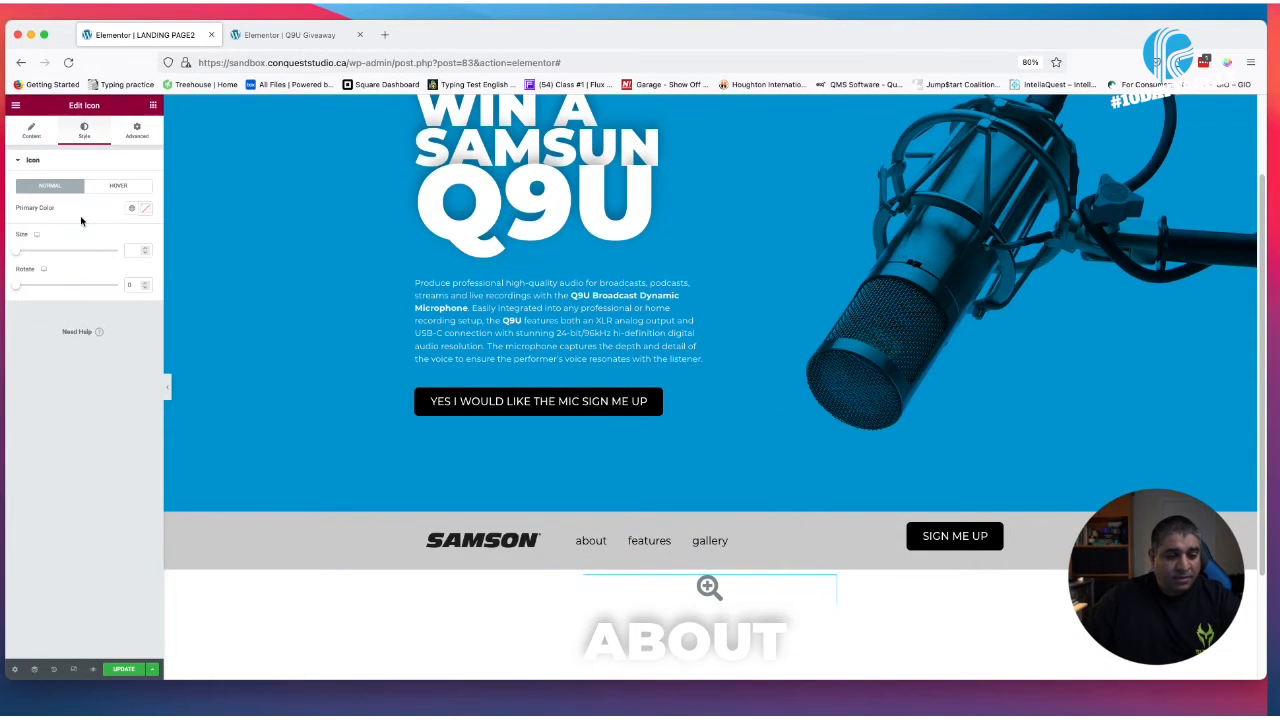
pyautogui.click(130, 212)
pyautogui.click(91, 313)
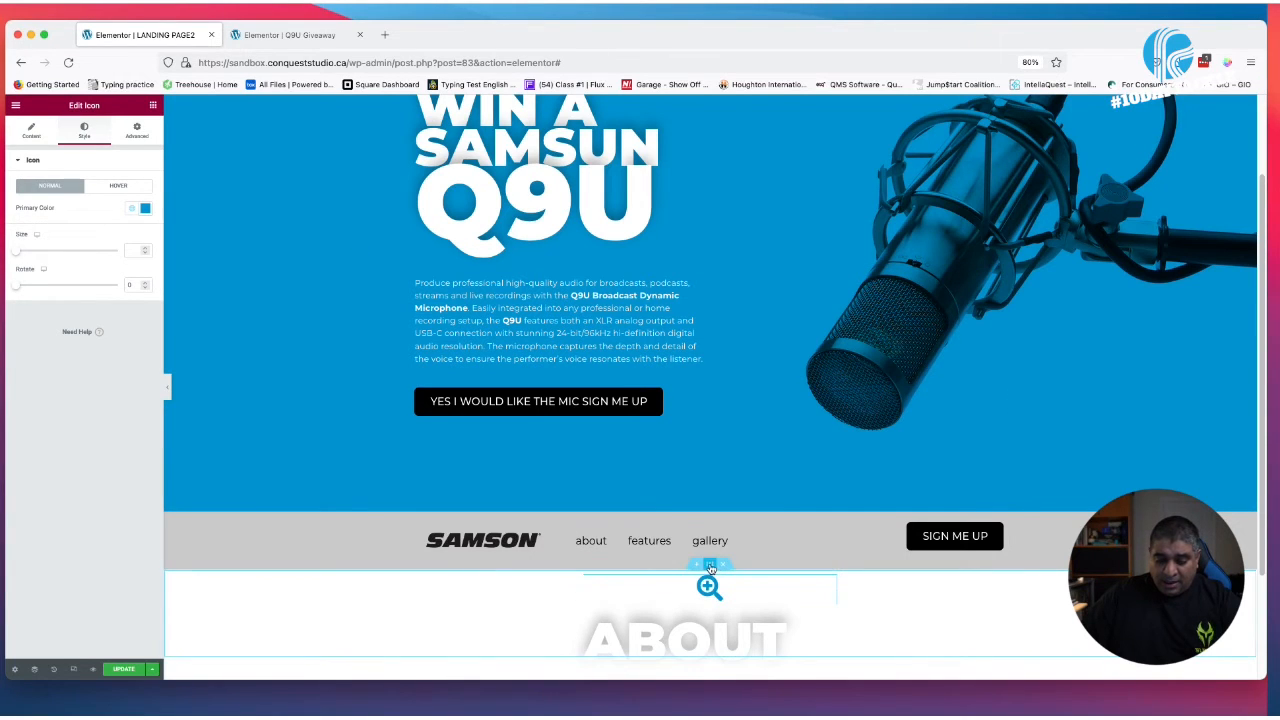
# Unlink the padding values of the section holding the ABOUT heading and set its top and bottom padding to 60 px
pyautogui.click(710, 566)
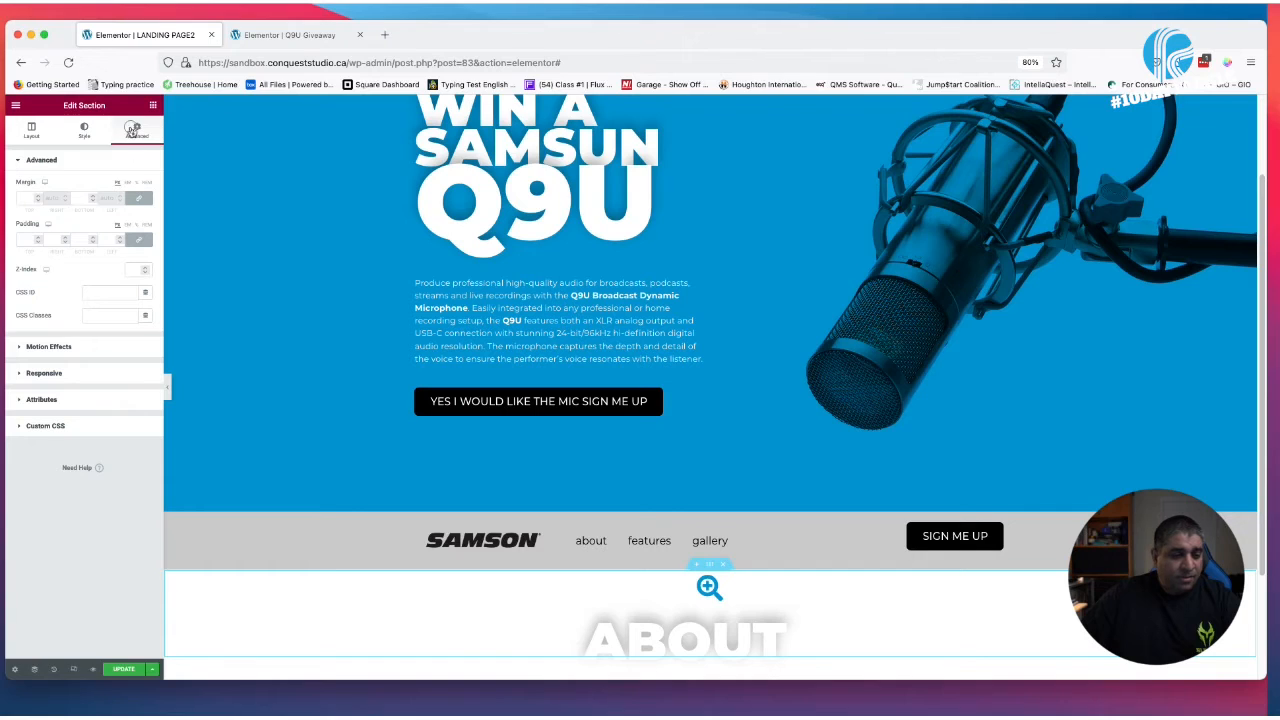
pyautogui.click(134, 238)
pyautogui.moveTo(29, 239); pyautogui.dragTo(6, 238)
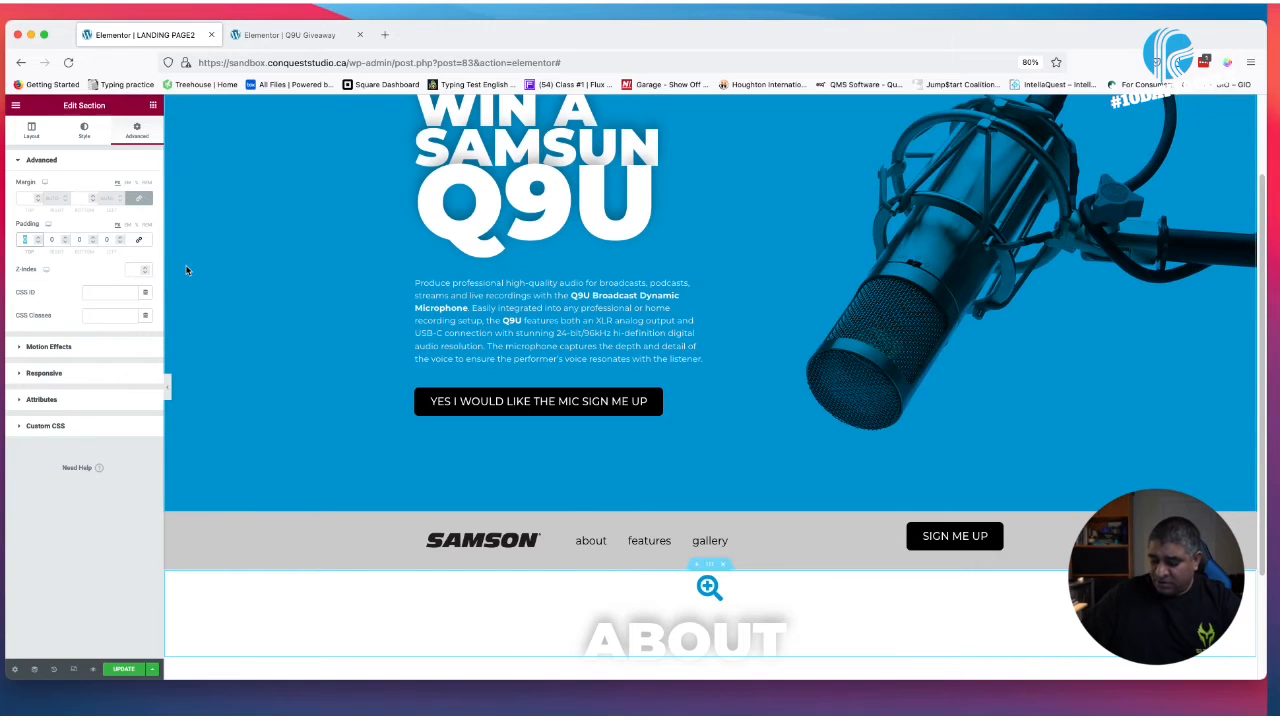
pyautogui.write('60')
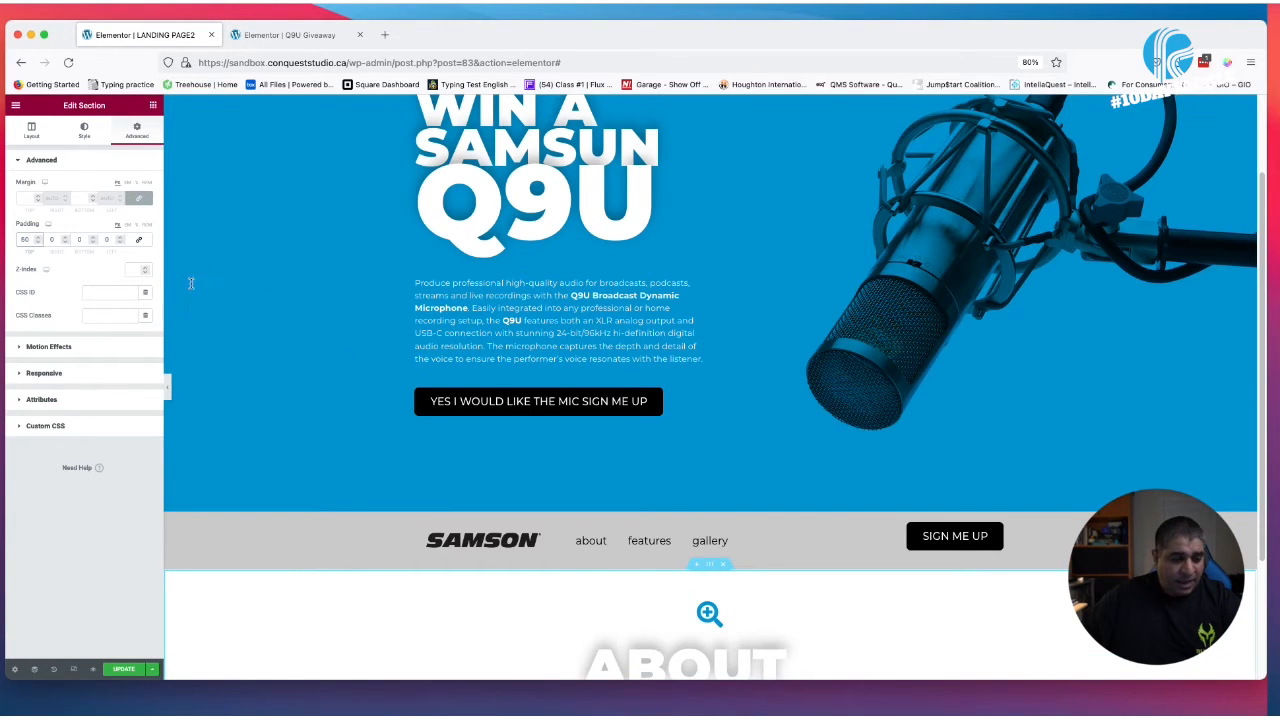
pyautogui.moveTo(88, 239); pyautogui.dragTo(65, 235)
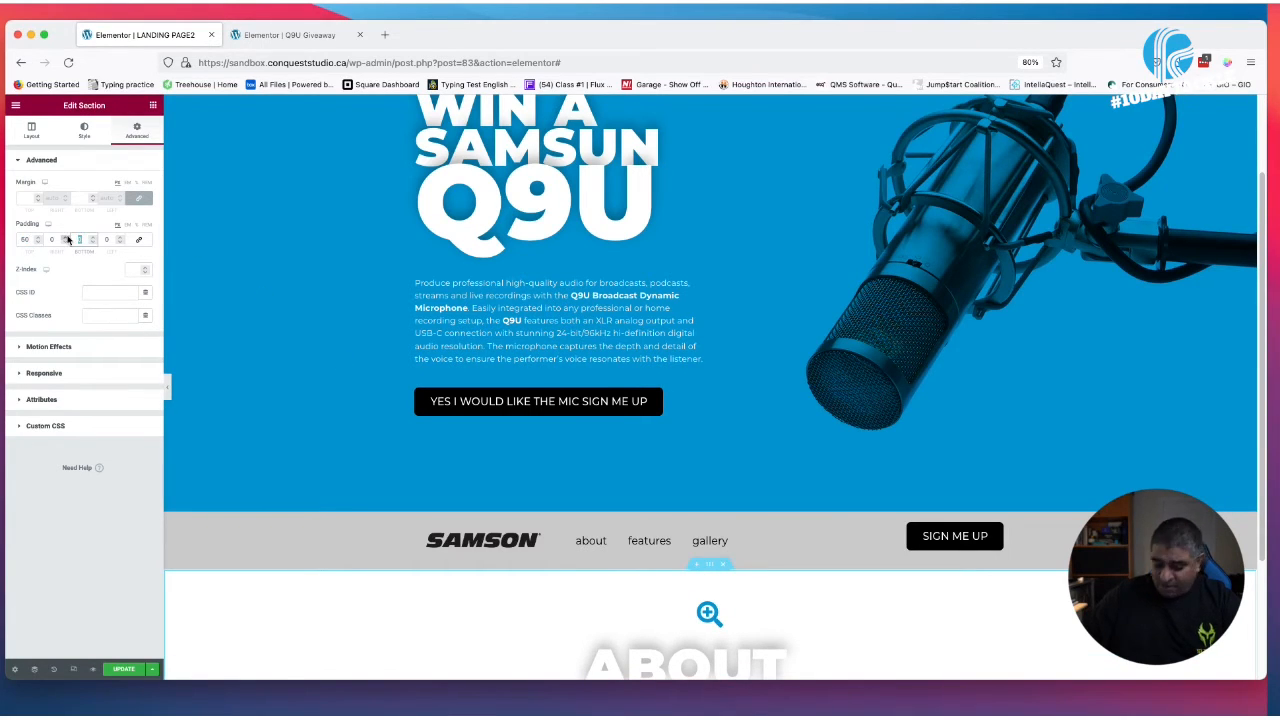
pyautogui.write('60')
pyautogui.scroll(-3, 660, 520)
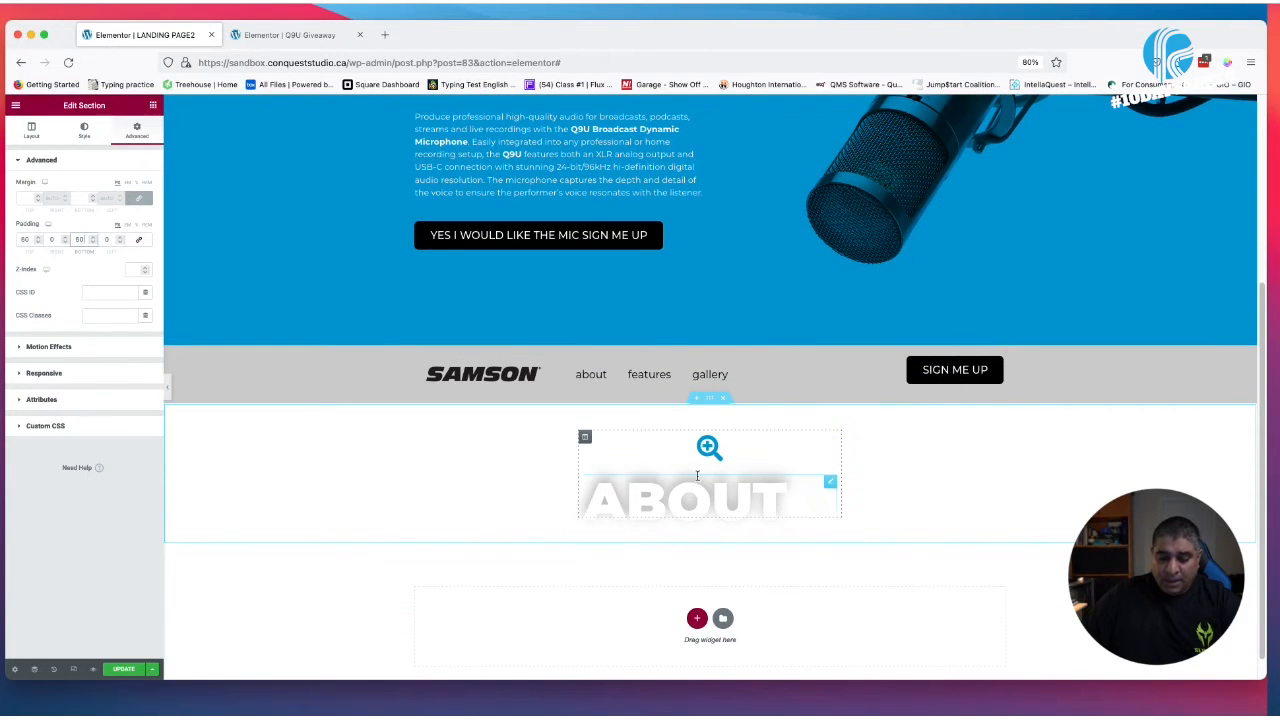
pyautogui.click(827, 445)
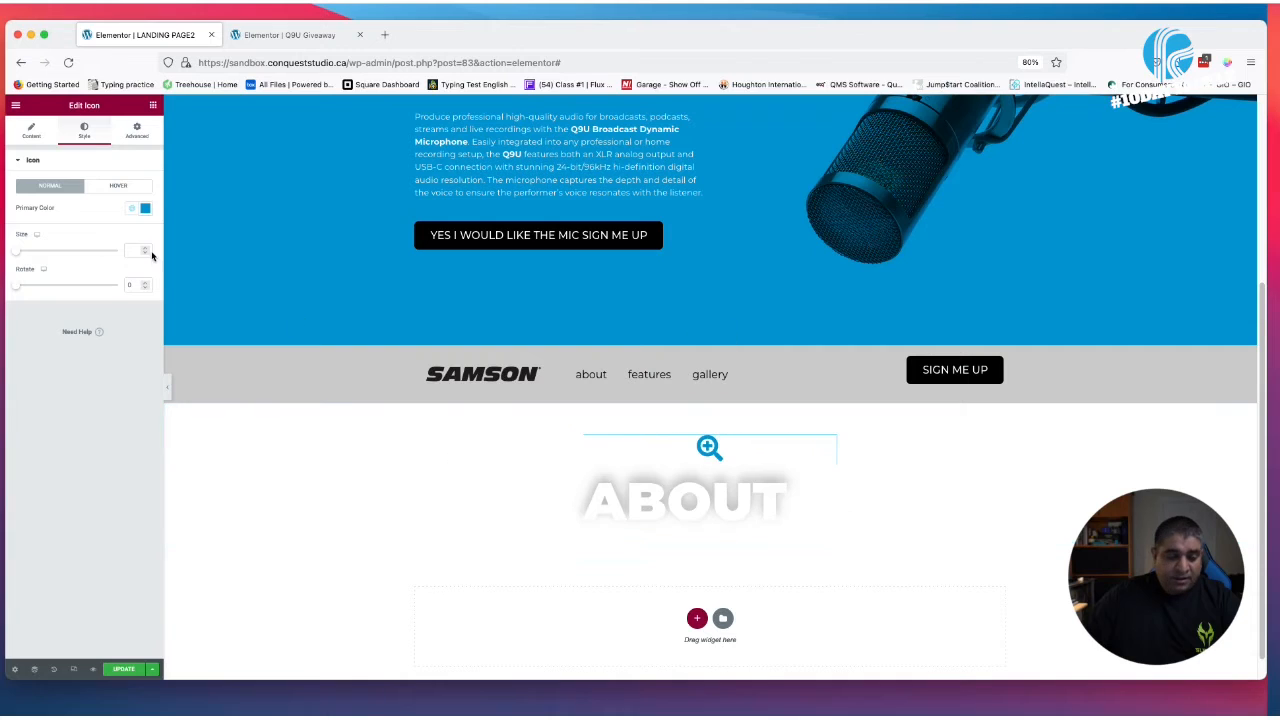
pyautogui.click(138, 131)
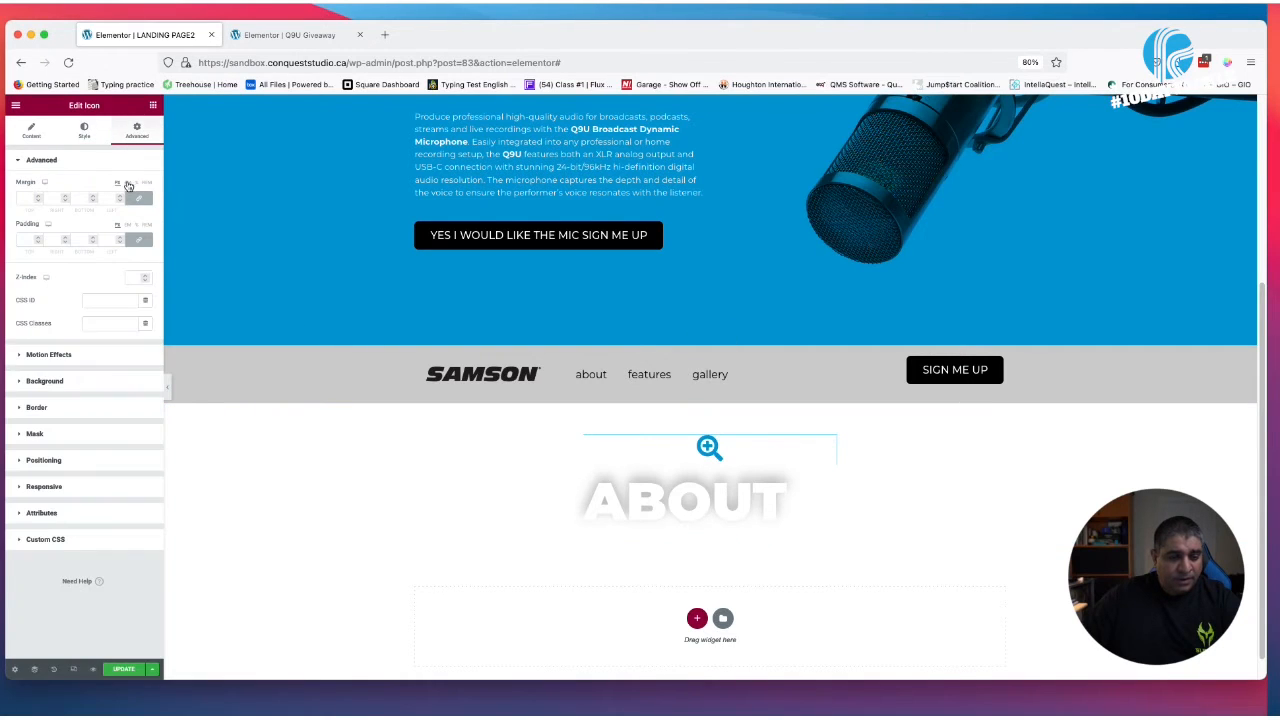
pyautogui.click(85, 131)
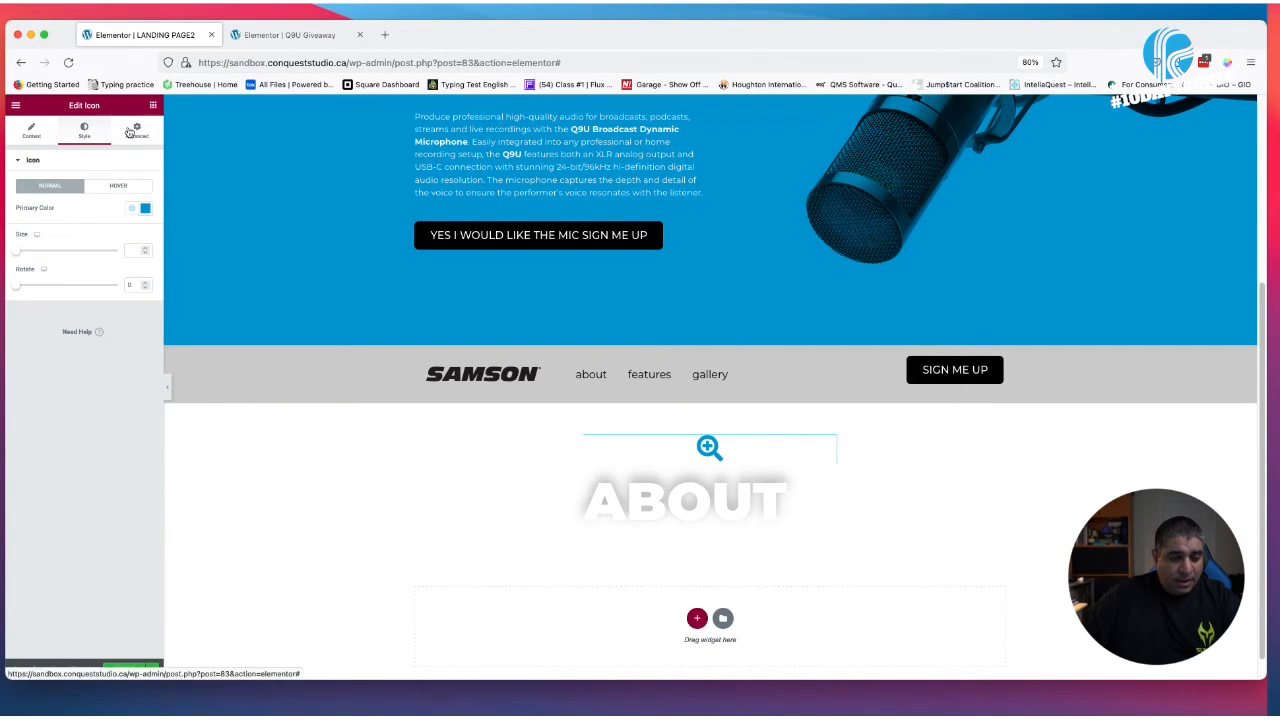
pyautogui.click(135, 131)
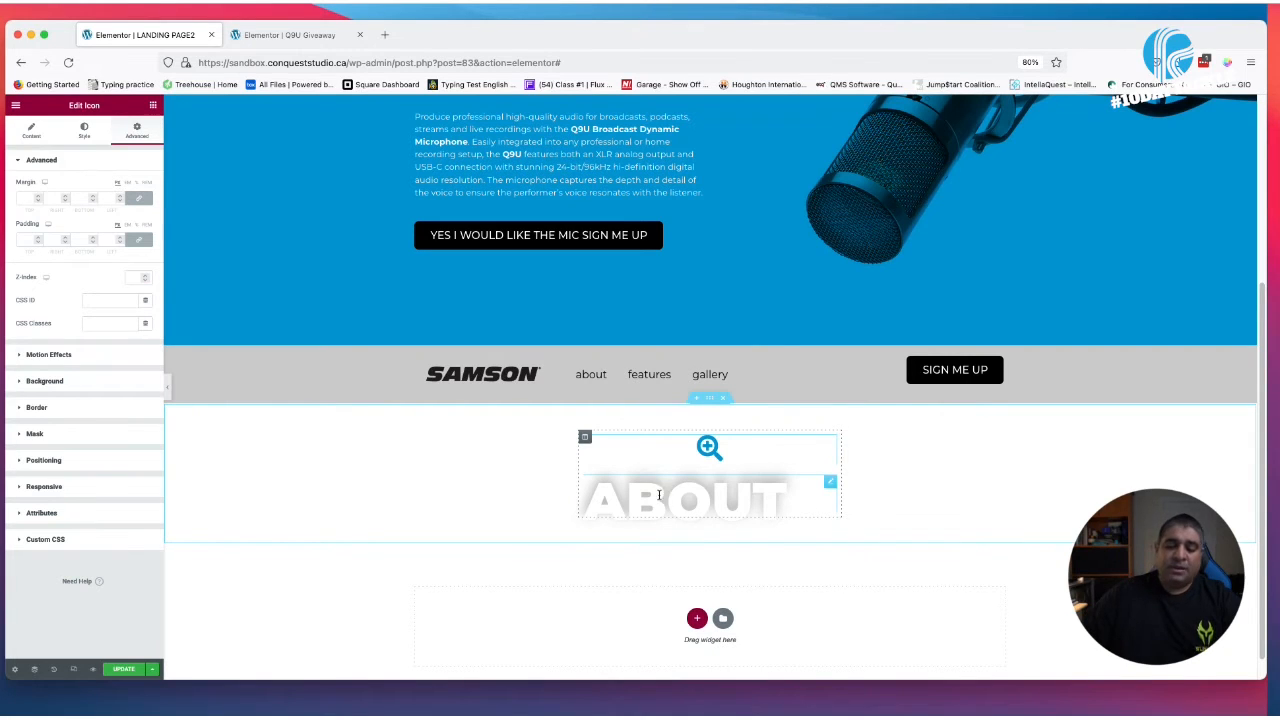
# Open the style settings of the ABOUT heading
pyautogui.click(831, 484)
pyautogui.click(84, 130)
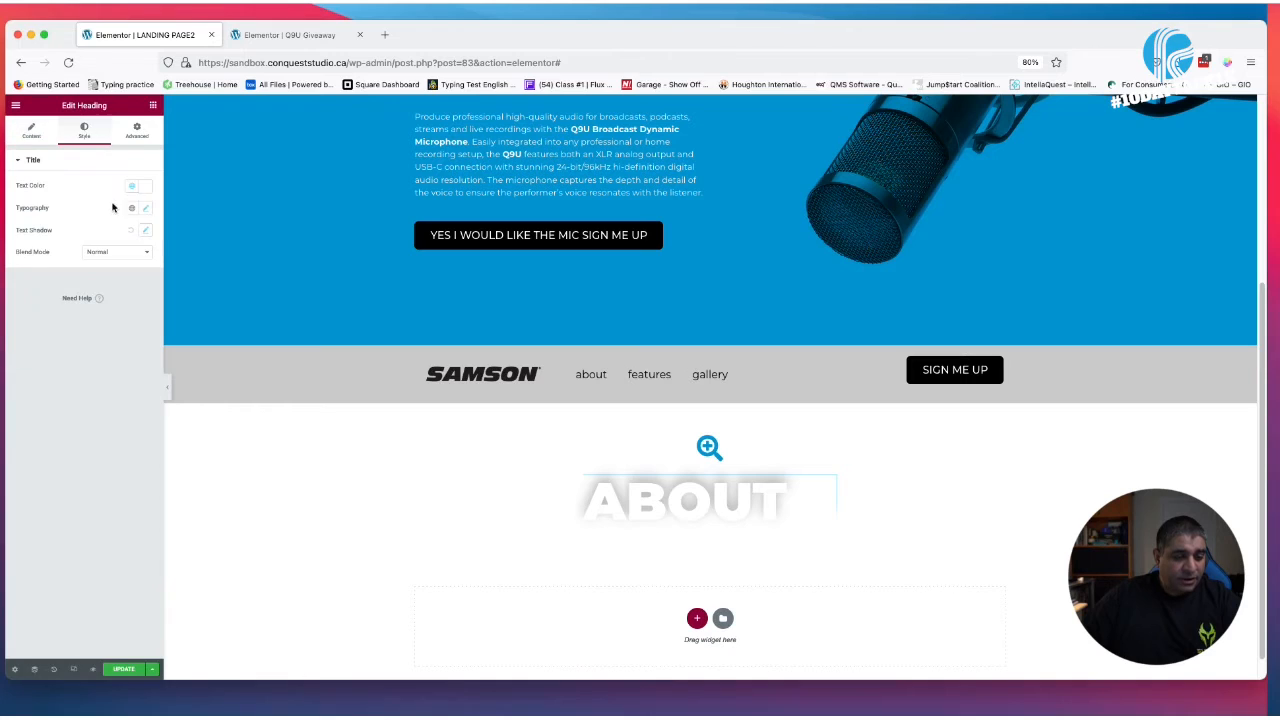
# Set the vertical offset of the ABOUT heading's text shadow to 10
pyautogui.click(145, 230)
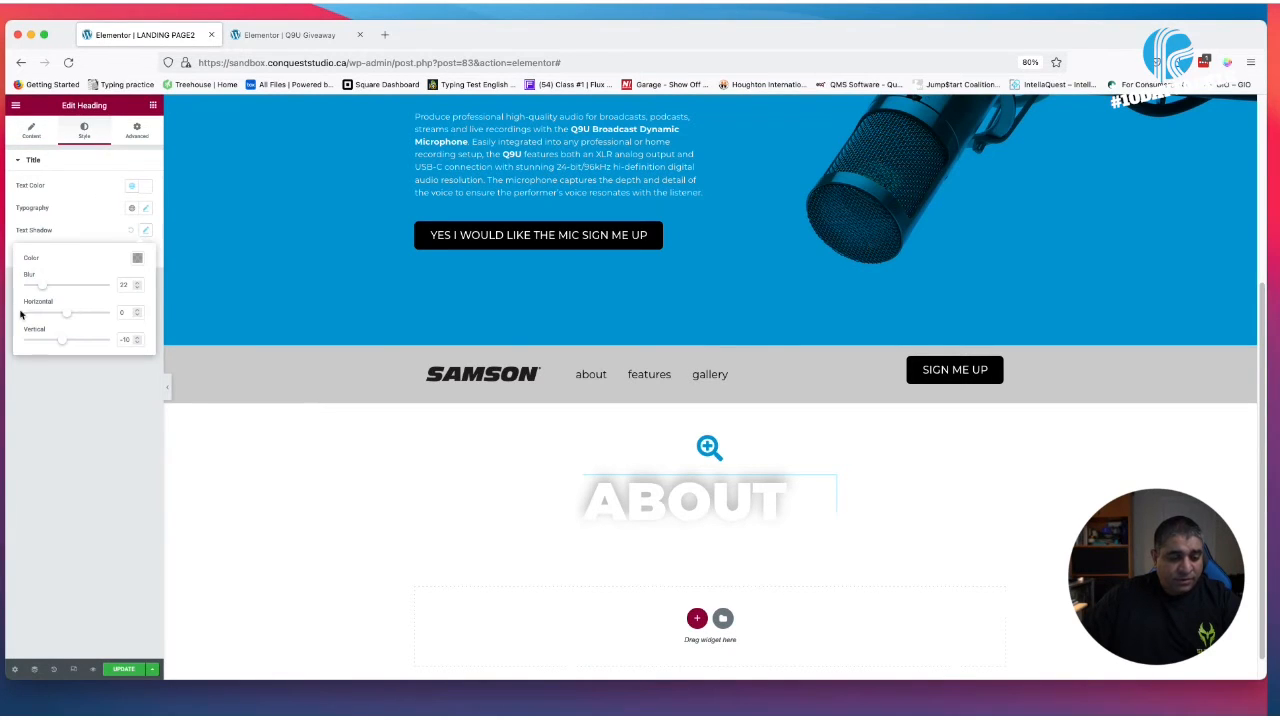
pyautogui.moveTo(132, 341); pyautogui.dragTo(102, 343)
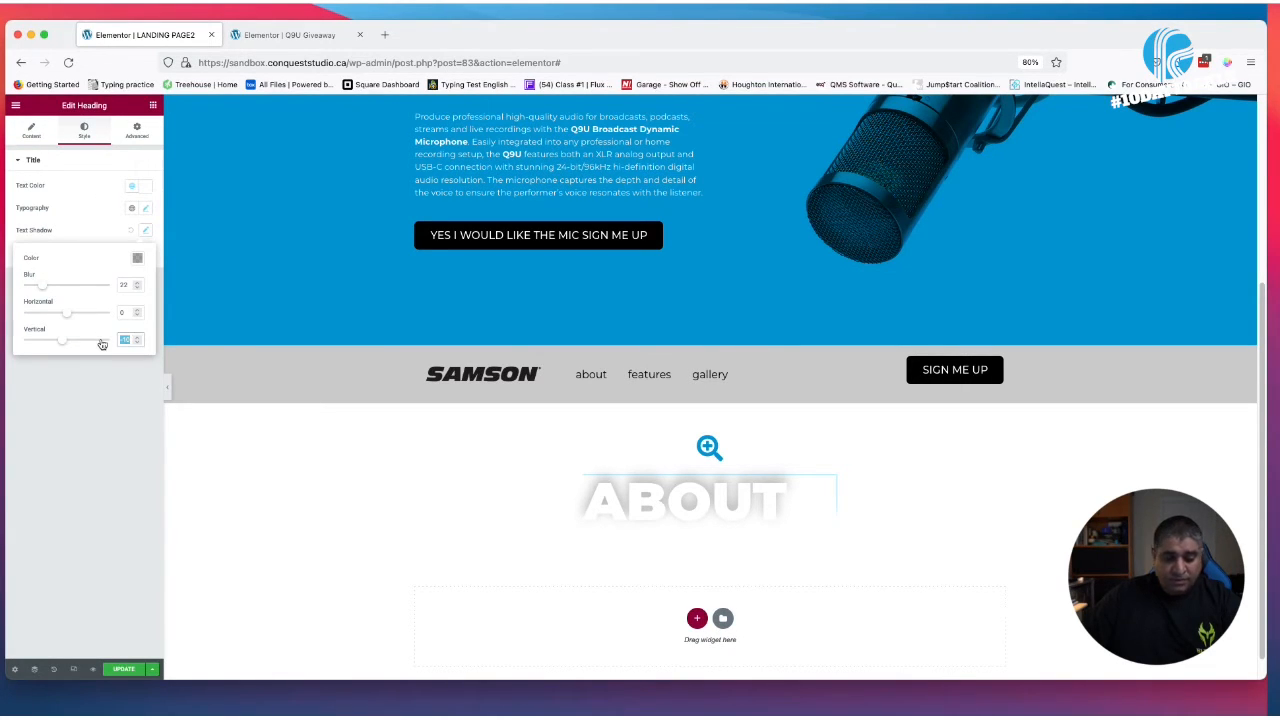
pyautogui.write('10')
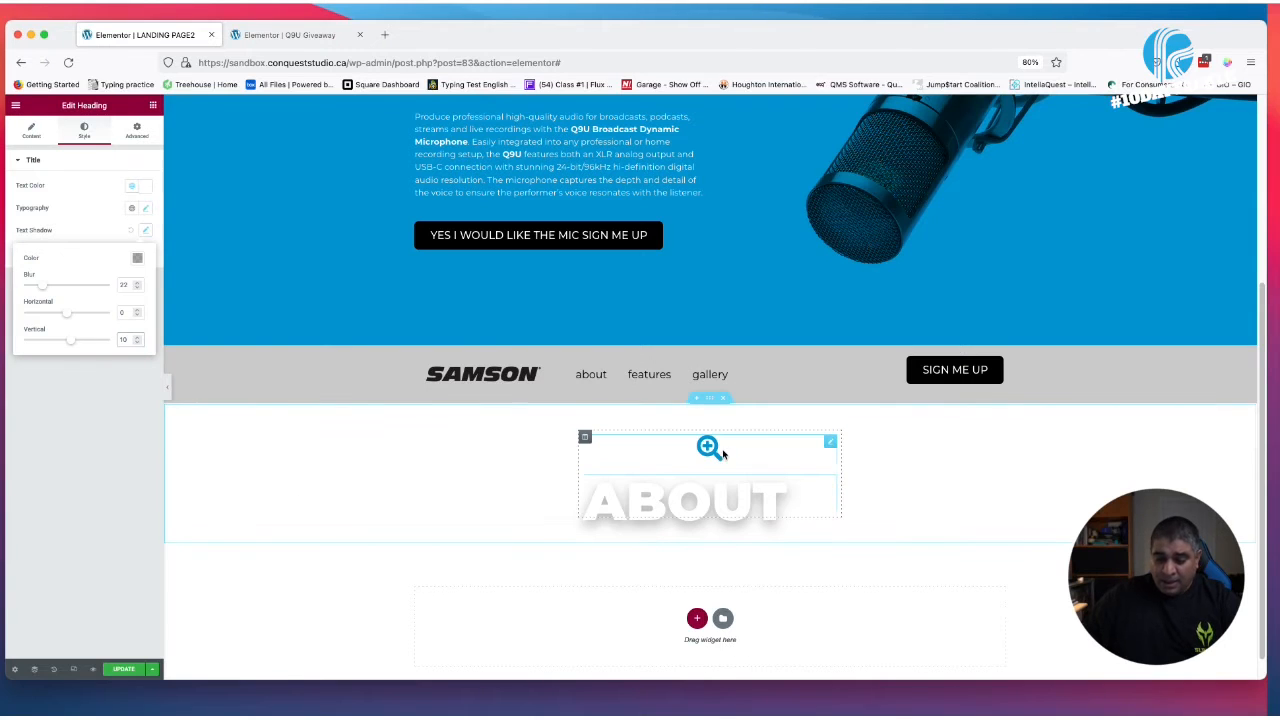
# Set the magnifier icon's margins to -1, unlink the sides, and lower only the bottom margin to -45
pyautogui.click(829, 443)
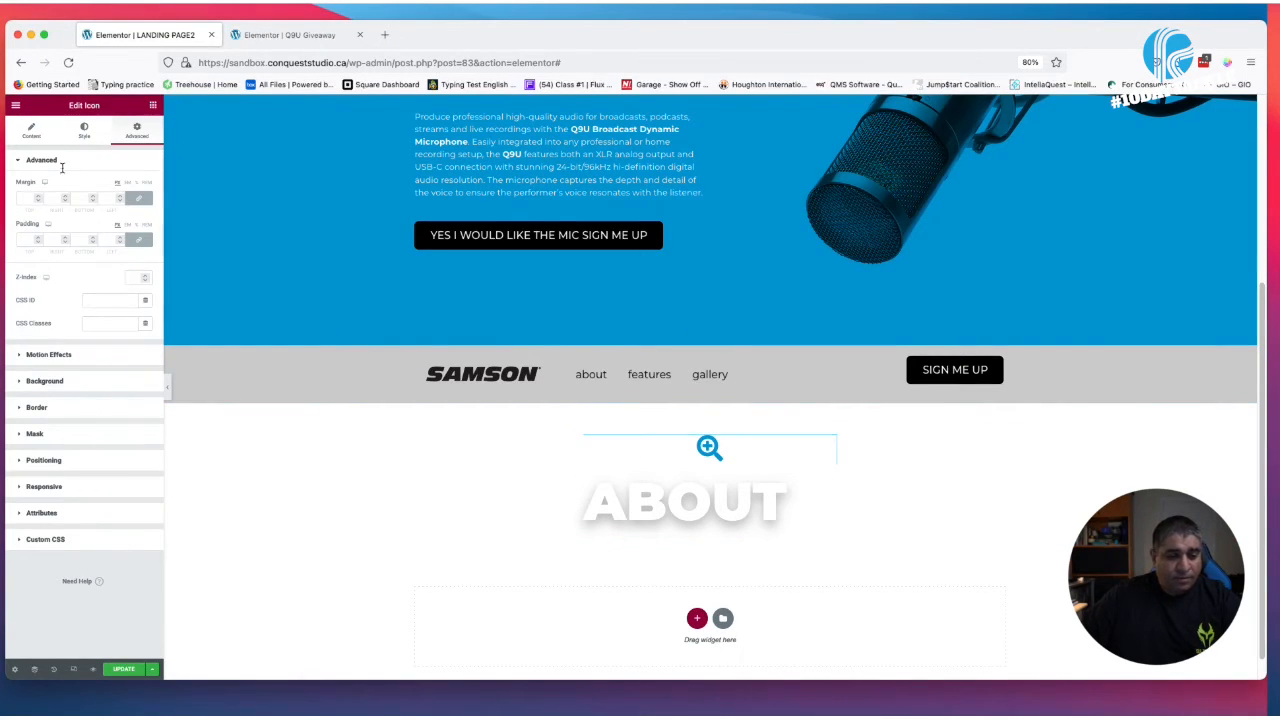
pyautogui.click(38, 202)
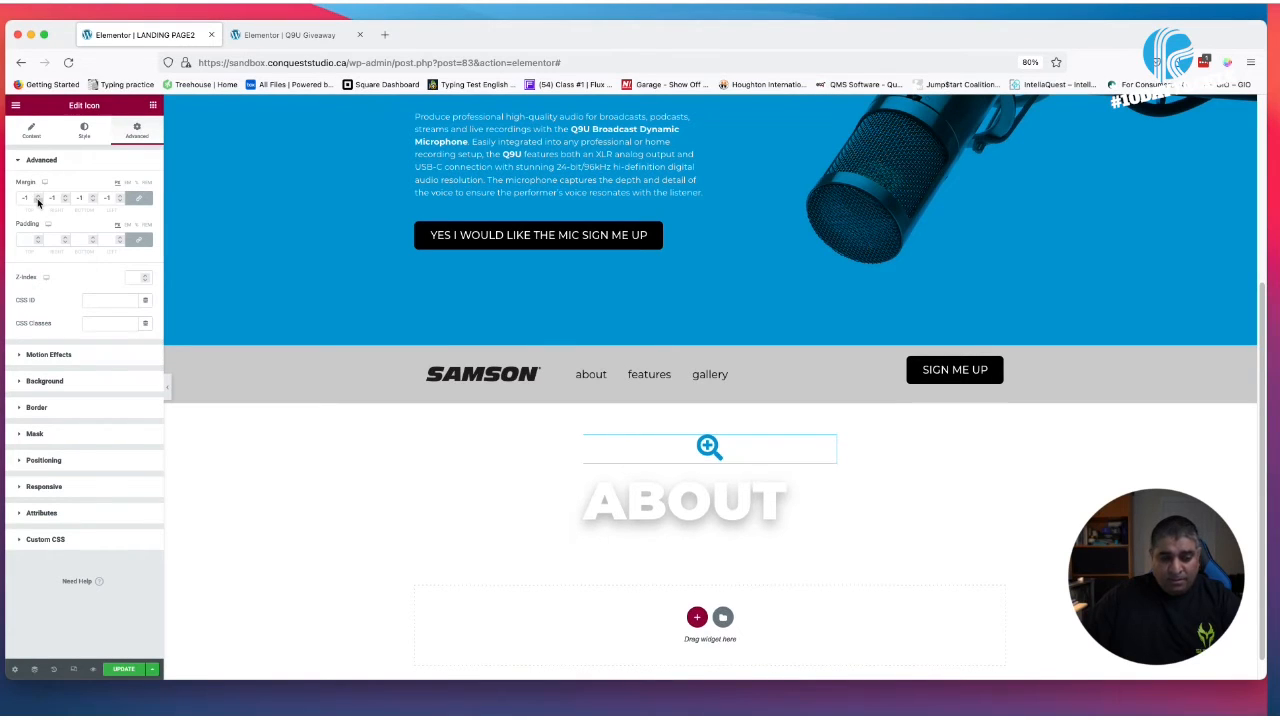
pyautogui.click(139, 202)
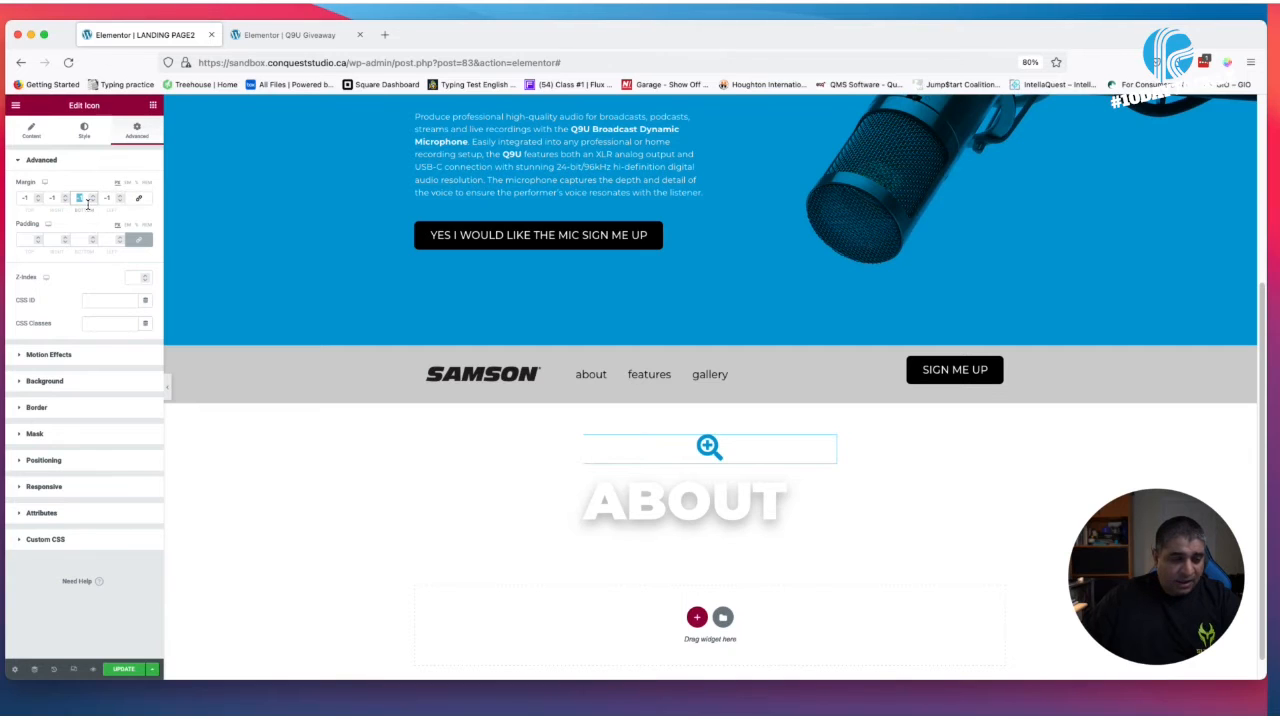
pyautogui.press('Up')
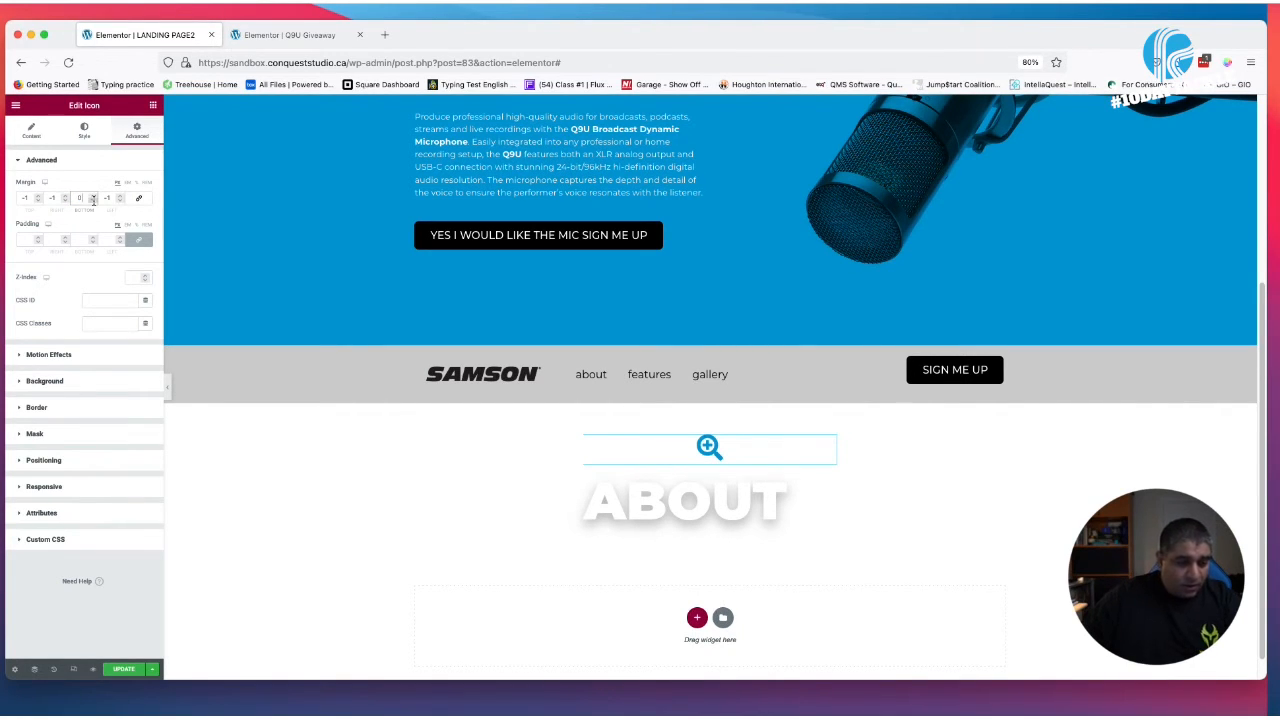
pyautogui.click(93, 202)
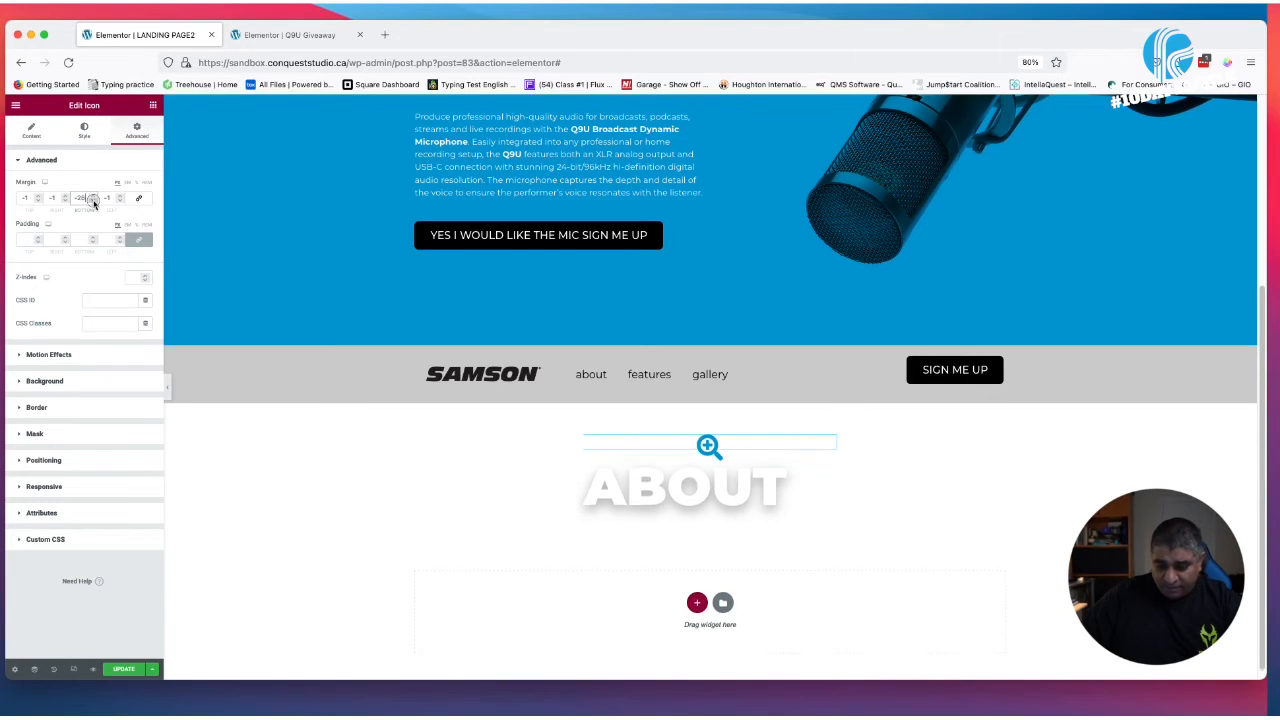
pyautogui.click(93, 202)
pyautogui.click(93, 202)
pyautogui.click(93, 202)
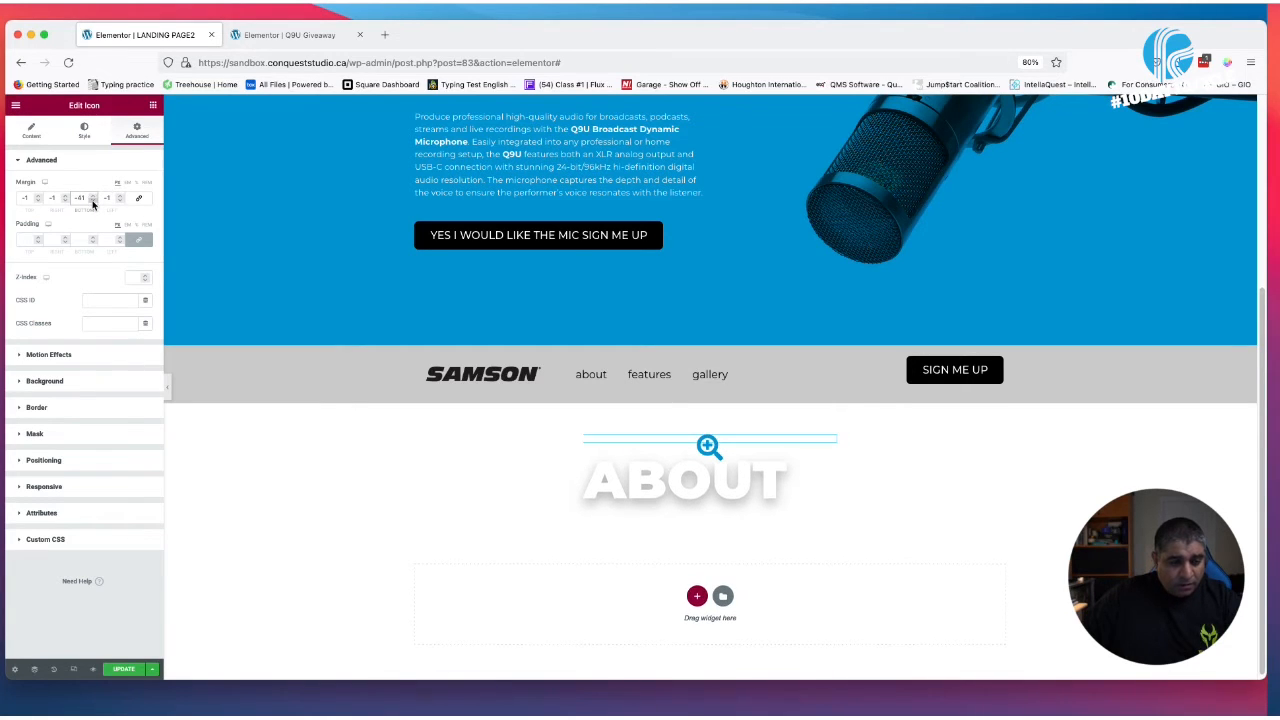
pyautogui.click(93, 202)
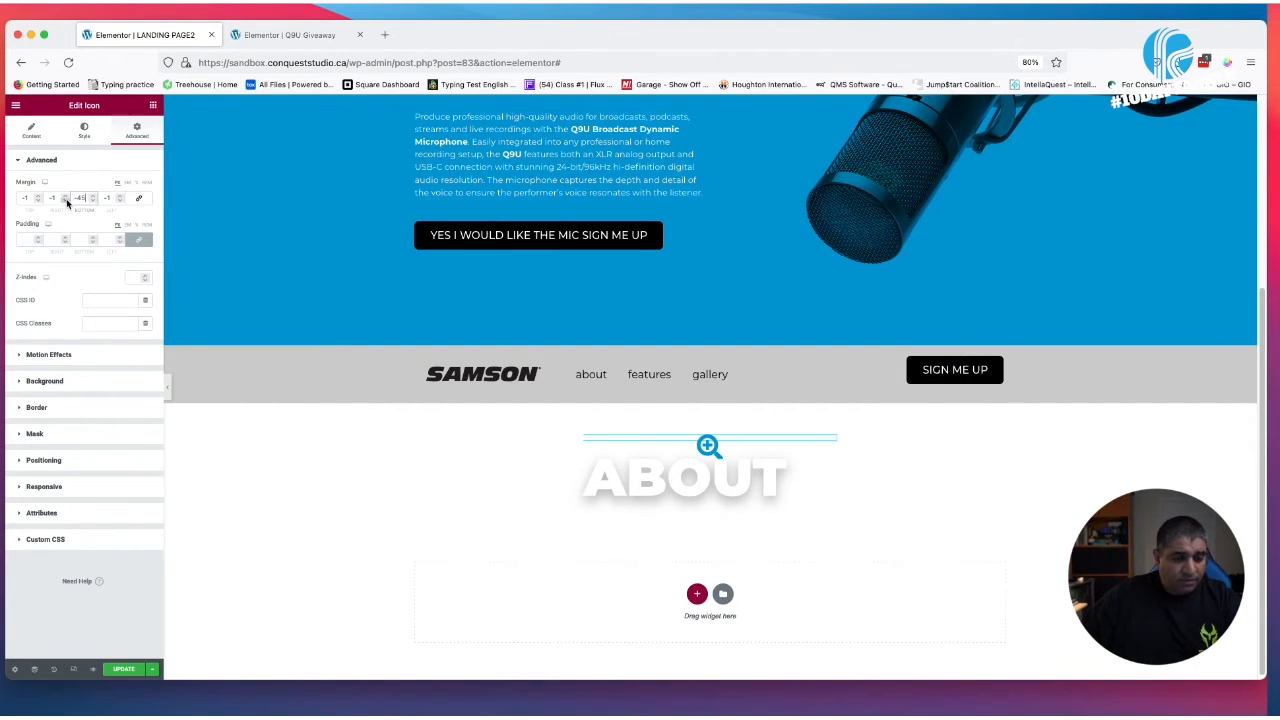
# Set the magnifier icon's left margin to -250 to shift it over the letter B of the ABOUT heading
pyautogui.moveTo(119, 202); pyautogui.dragTo(119, 202)
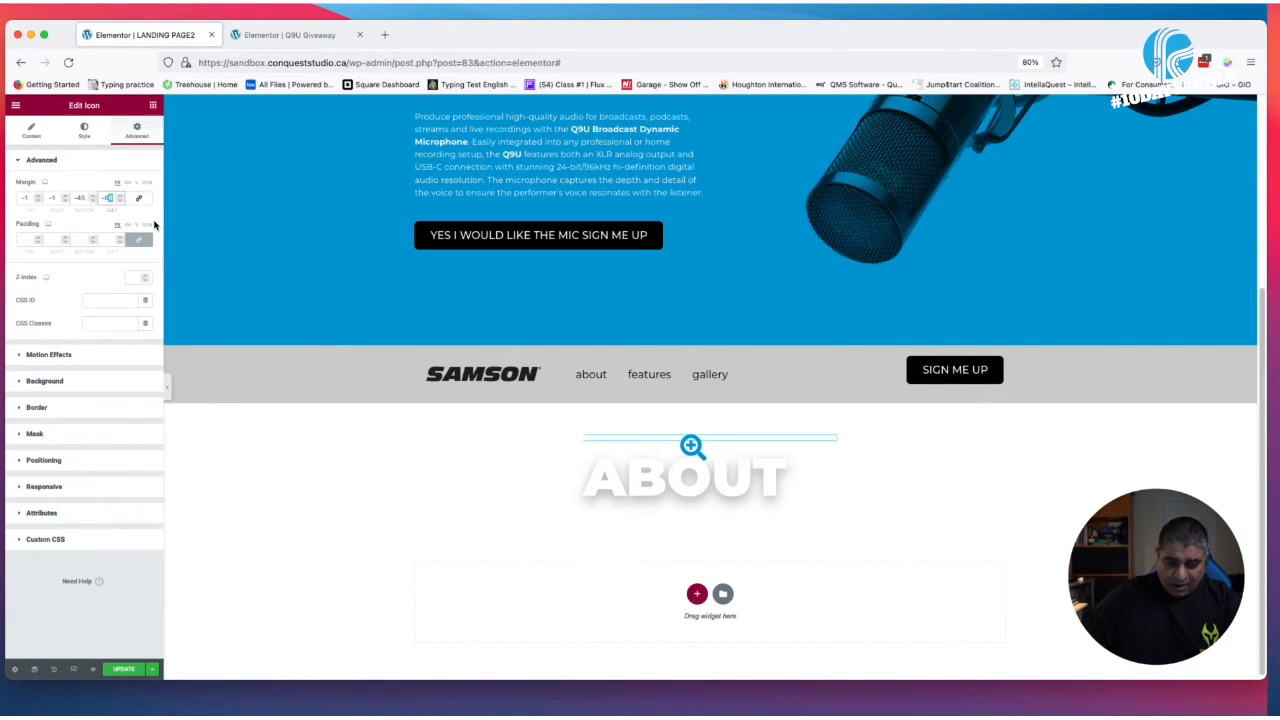
pyautogui.write('0')
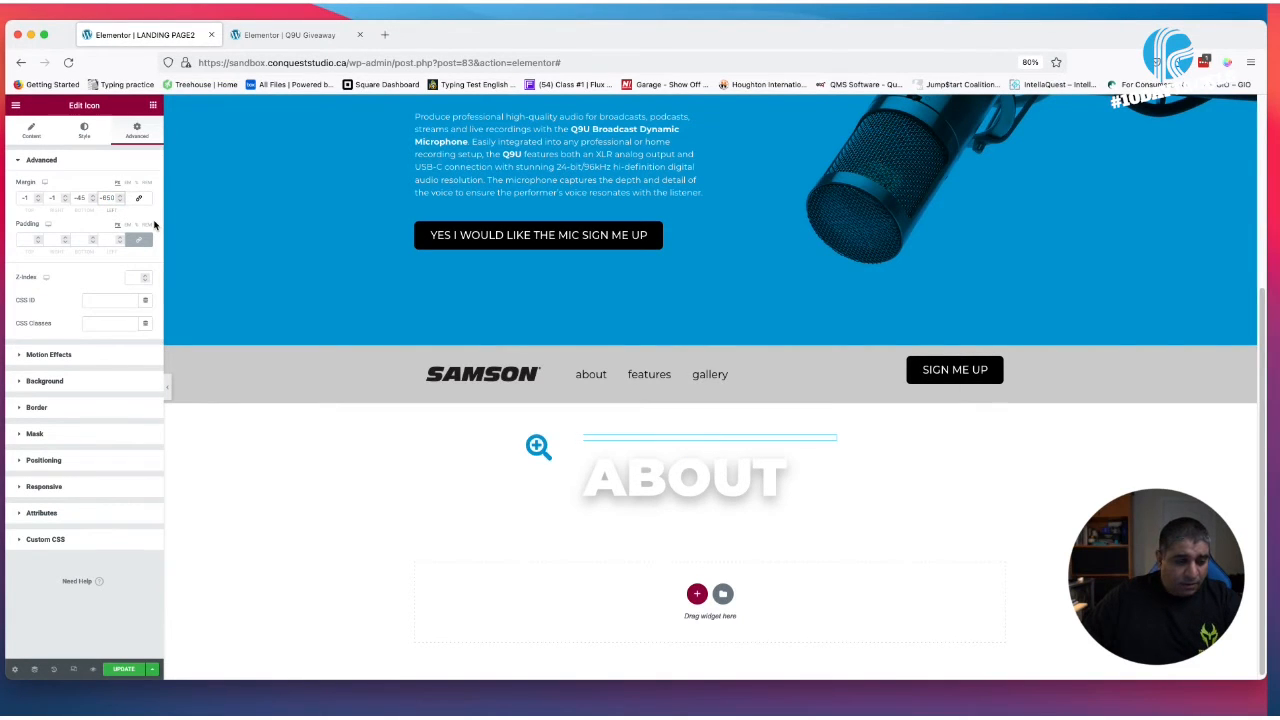
pyautogui.press('BackSpace')
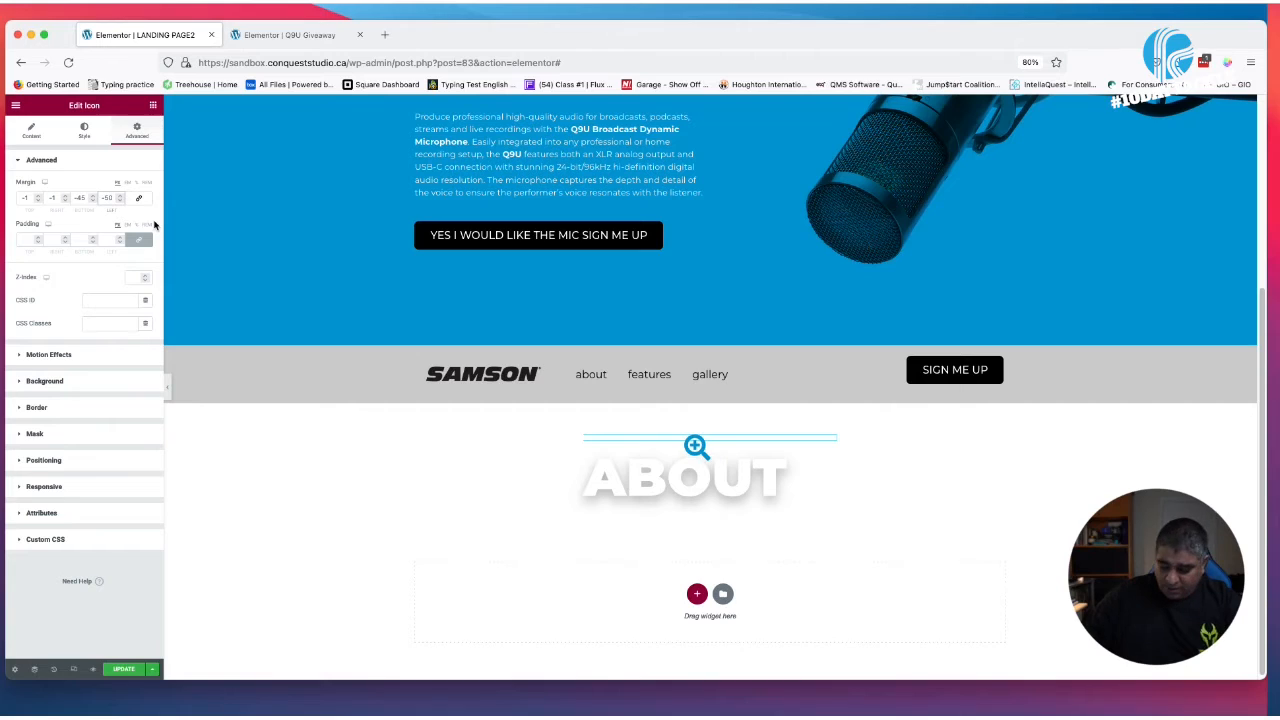
pyautogui.write('1')
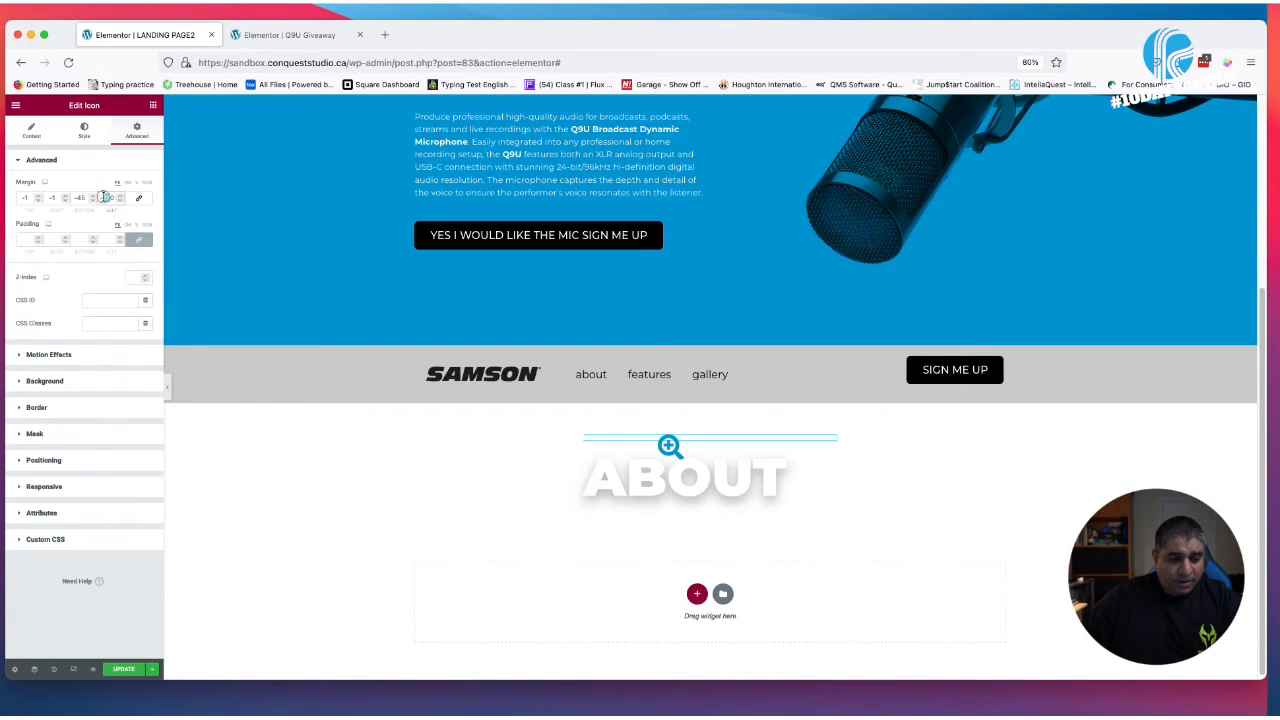
pyautogui.write('250')
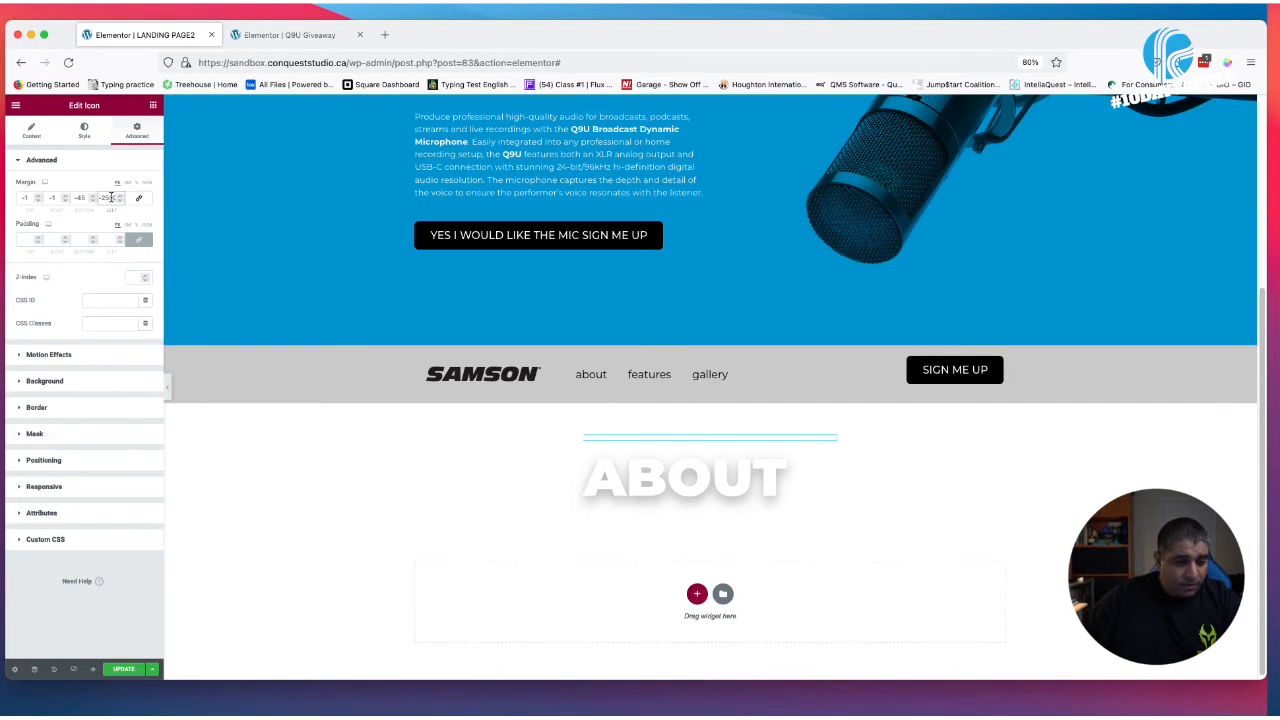
pyautogui.press('BackSpace')
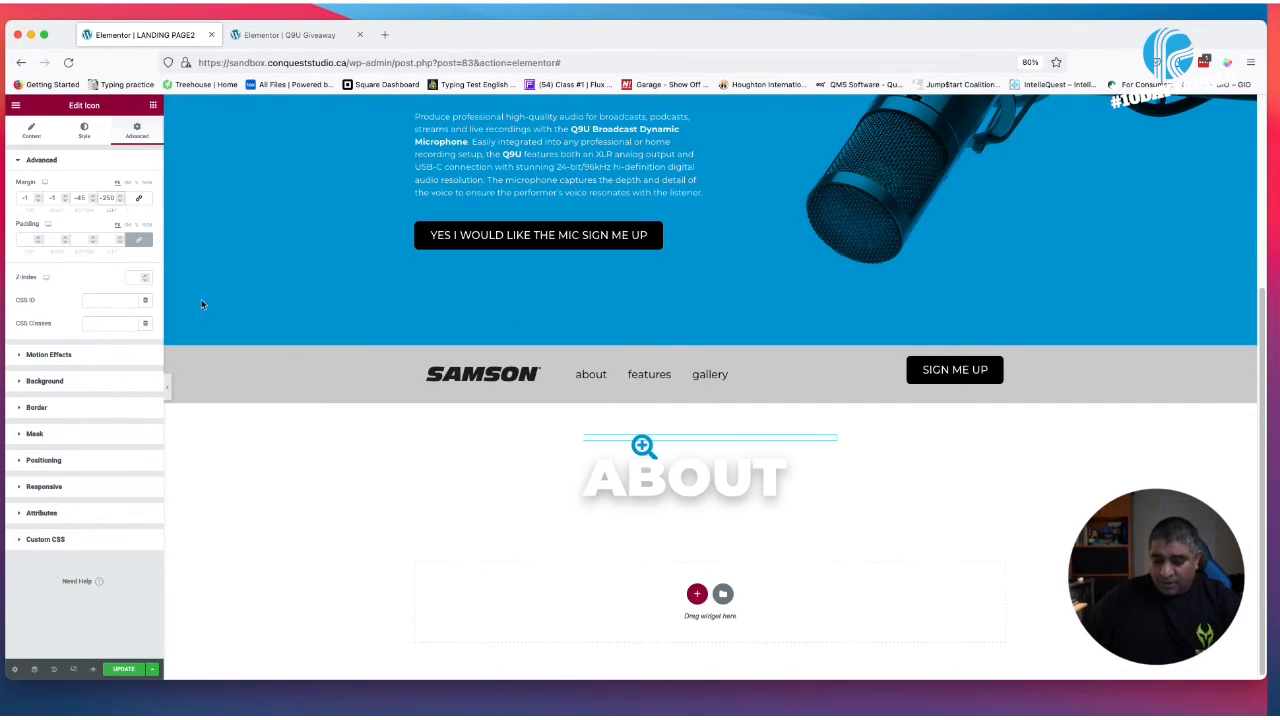
pyautogui.scroll(1, 677, 460)
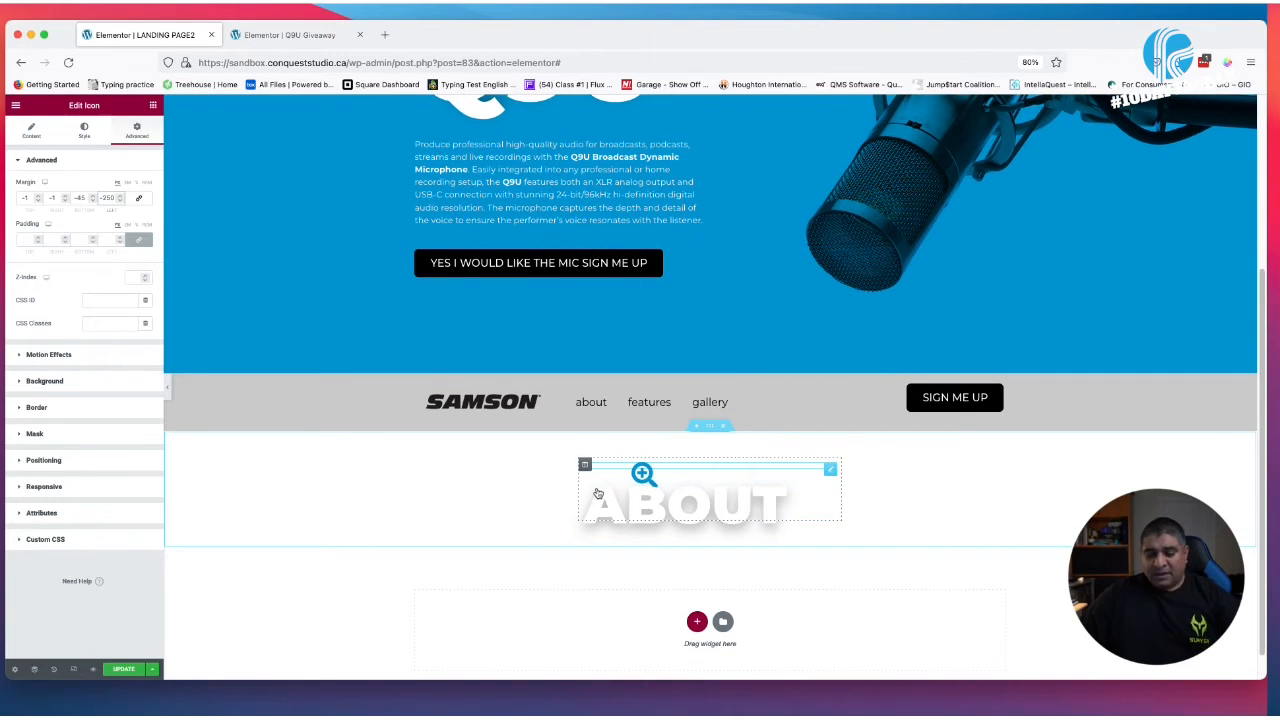
pyautogui.scroll(-1, 600, 452)
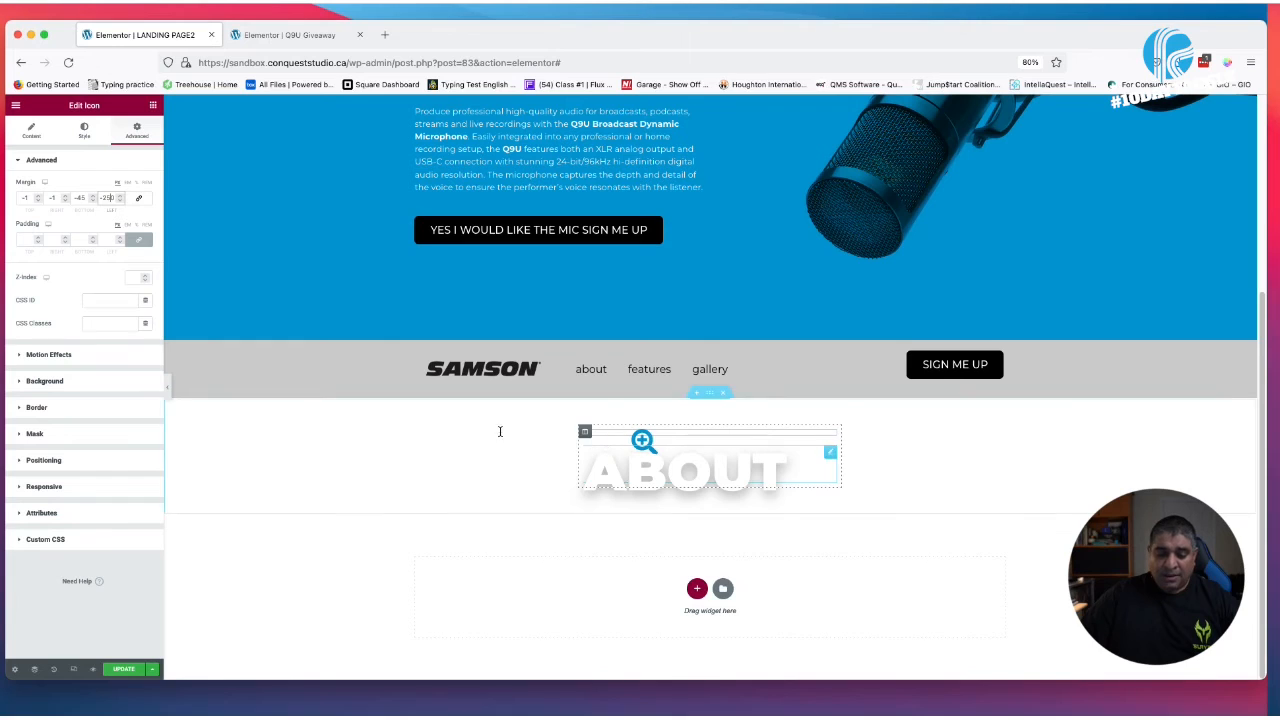
# Add a Text Editor widget below the ABOUT heading and set the heading's bottom margin to 15
pyautogui.click(153, 105)
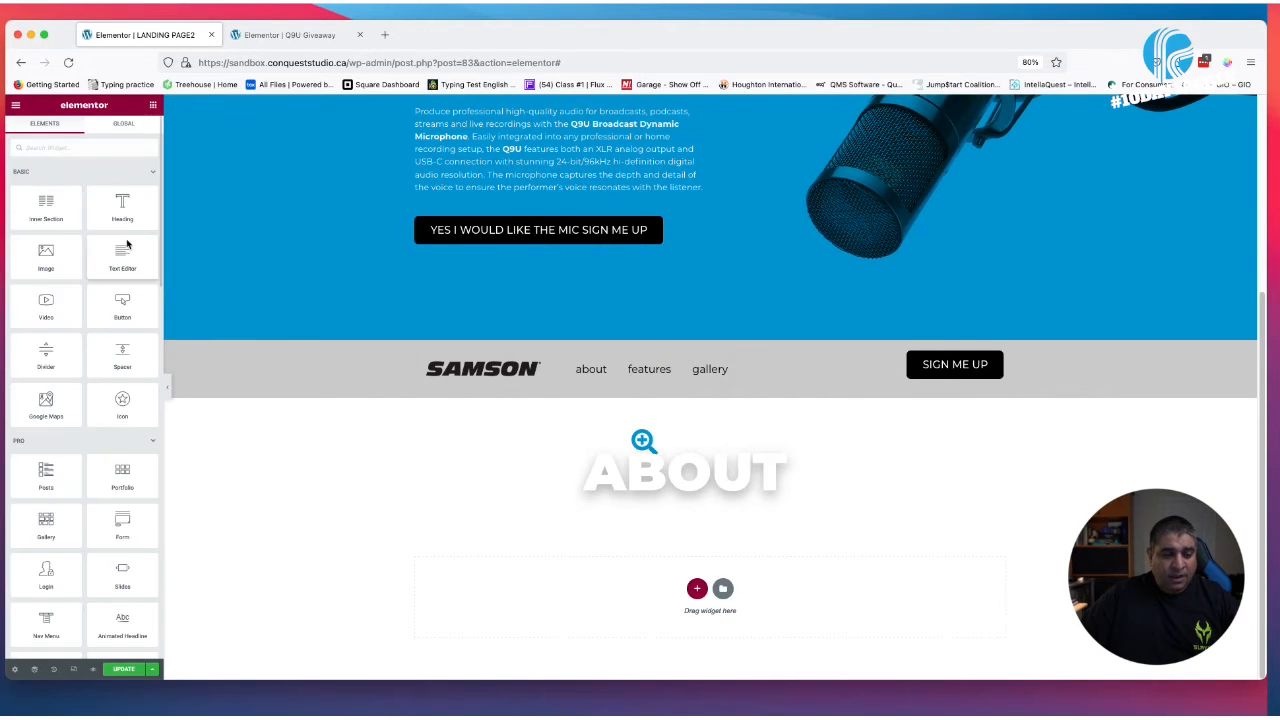
pyautogui.moveTo(122, 262); pyautogui.dragTo(690, 489)
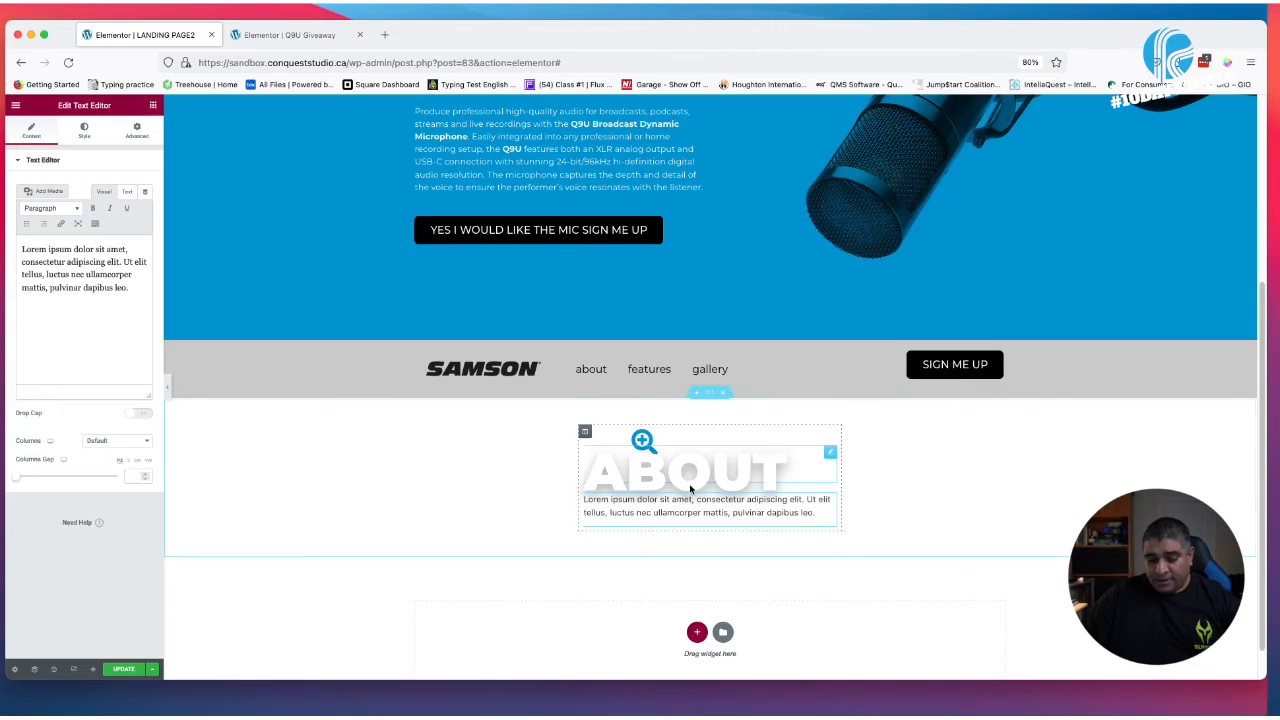
pyautogui.click(830, 465)
pyautogui.click(138, 131)
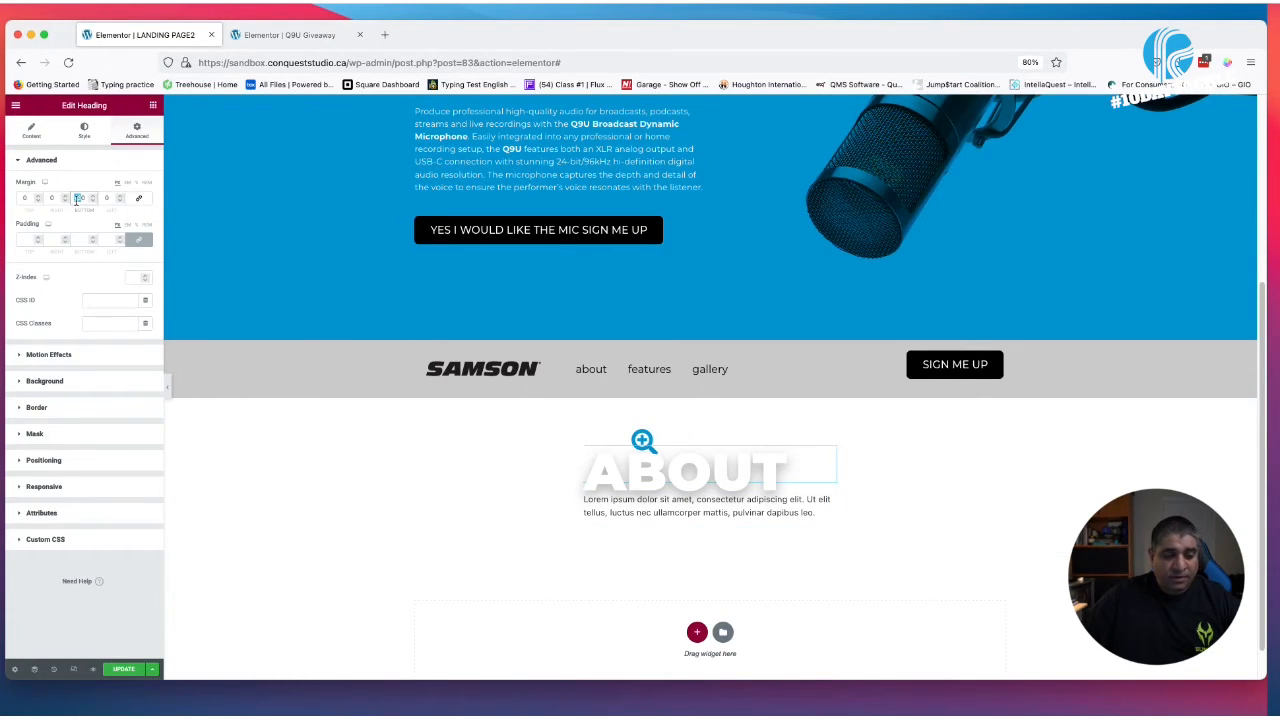
pyautogui.write('15')
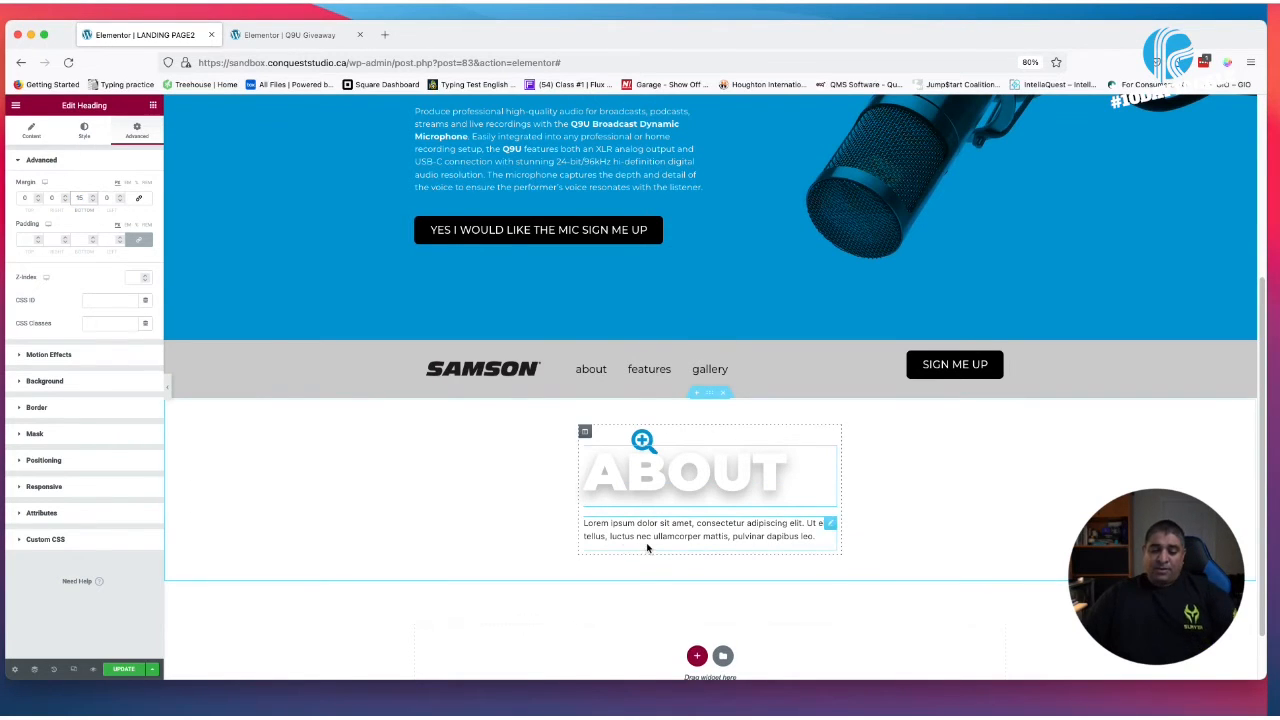
# Copy the HTML source of the ABOUT section's paragraph from the Q9U Giveaway page
pyautogui.click(290, 35)
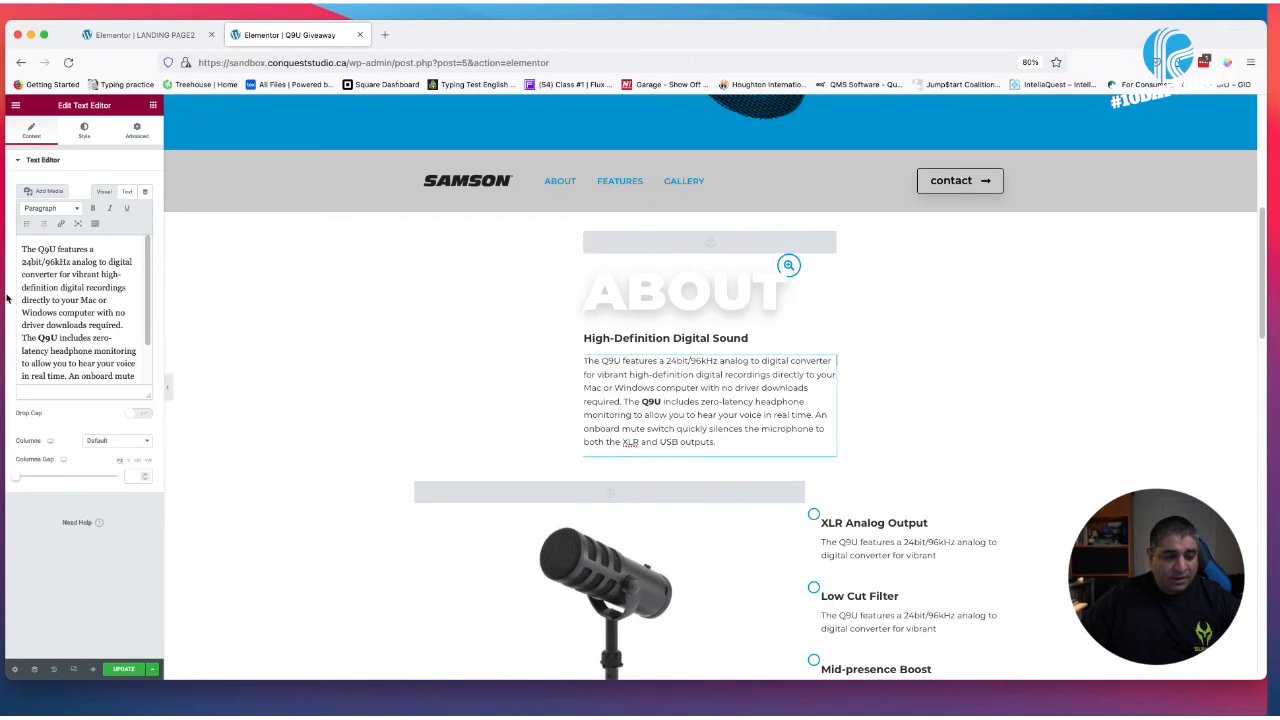
pyautogui.click(127, 193)
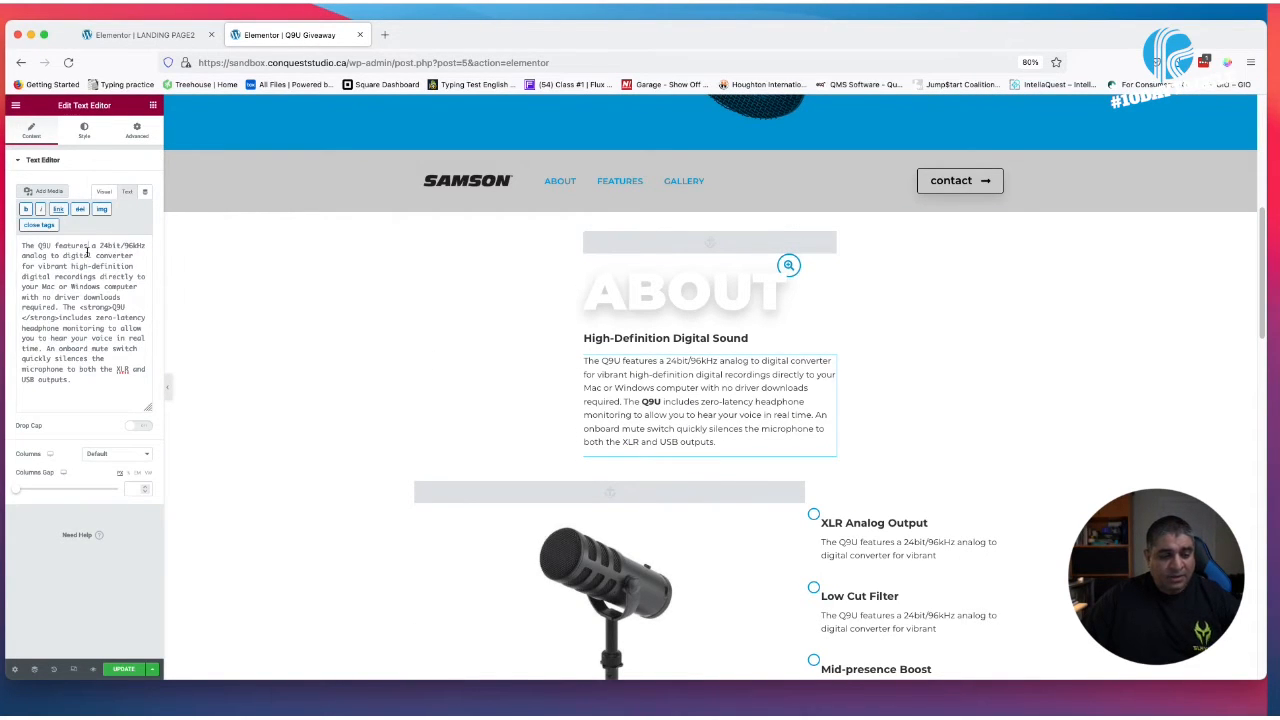
pyautogui.press('super+a')
pyautogui.press('super+c')
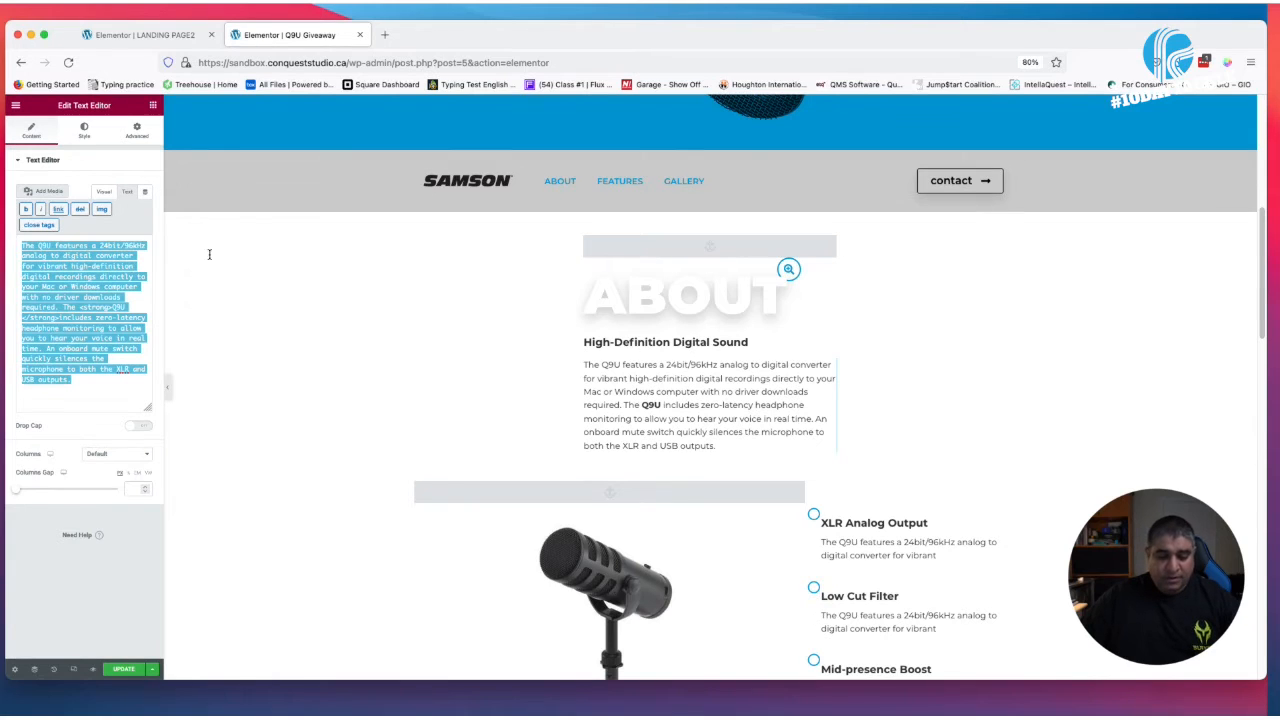
# Return to LANDING PAGE2 and replace the placeholder paragraph below the ABOUT heading with the copied Q9U text
pyautogui.click(155, 35)
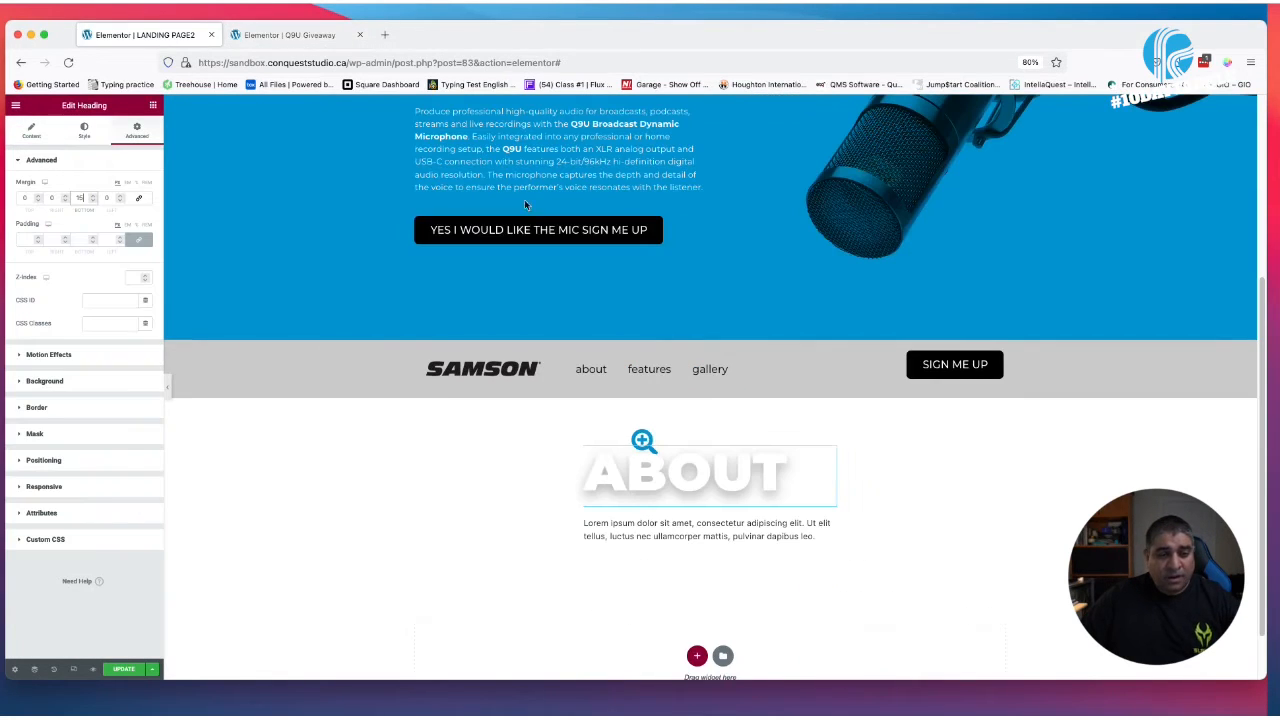
pyautogui.click(708, 538)
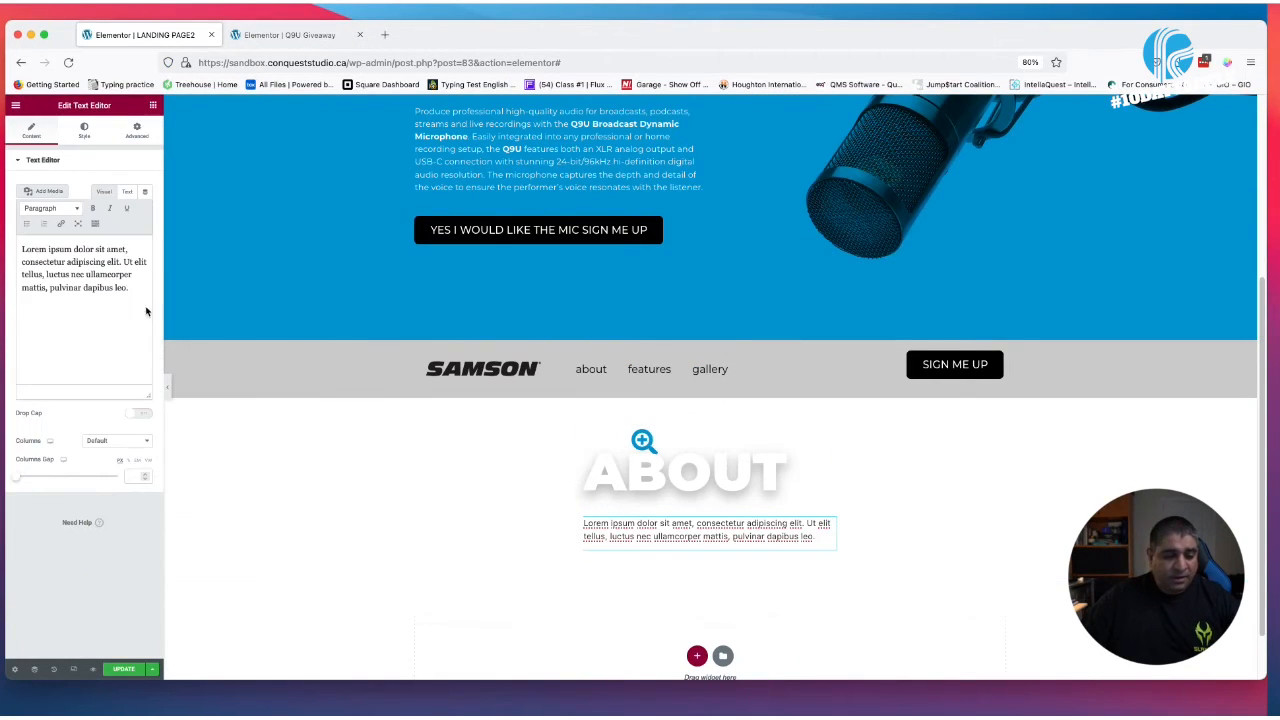
pyautogui.click(120, 270)
pyautogui.press('super+a')
pyautogui.press('super+v')
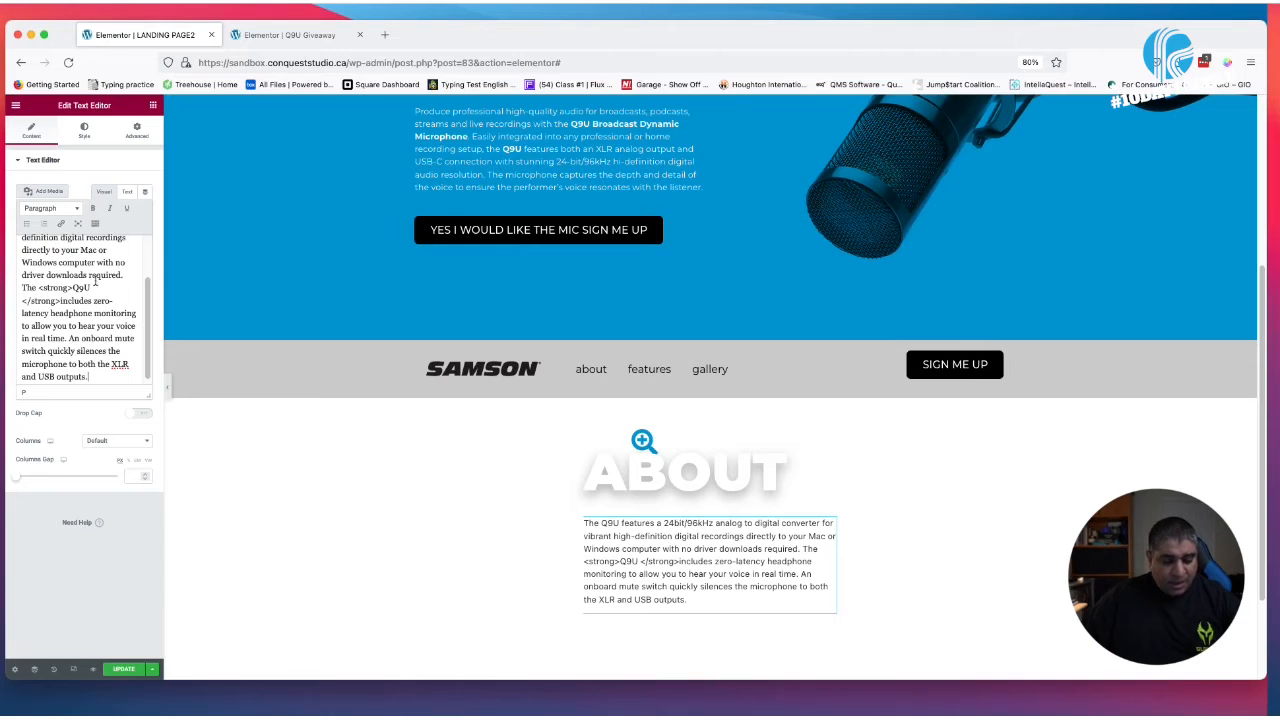
# Cut the pasted paragraph from the visual editor and paste it as HTML source so the strong tags format Q9U
pyautogui.press('super+a')
pyautogui.press('super+c')
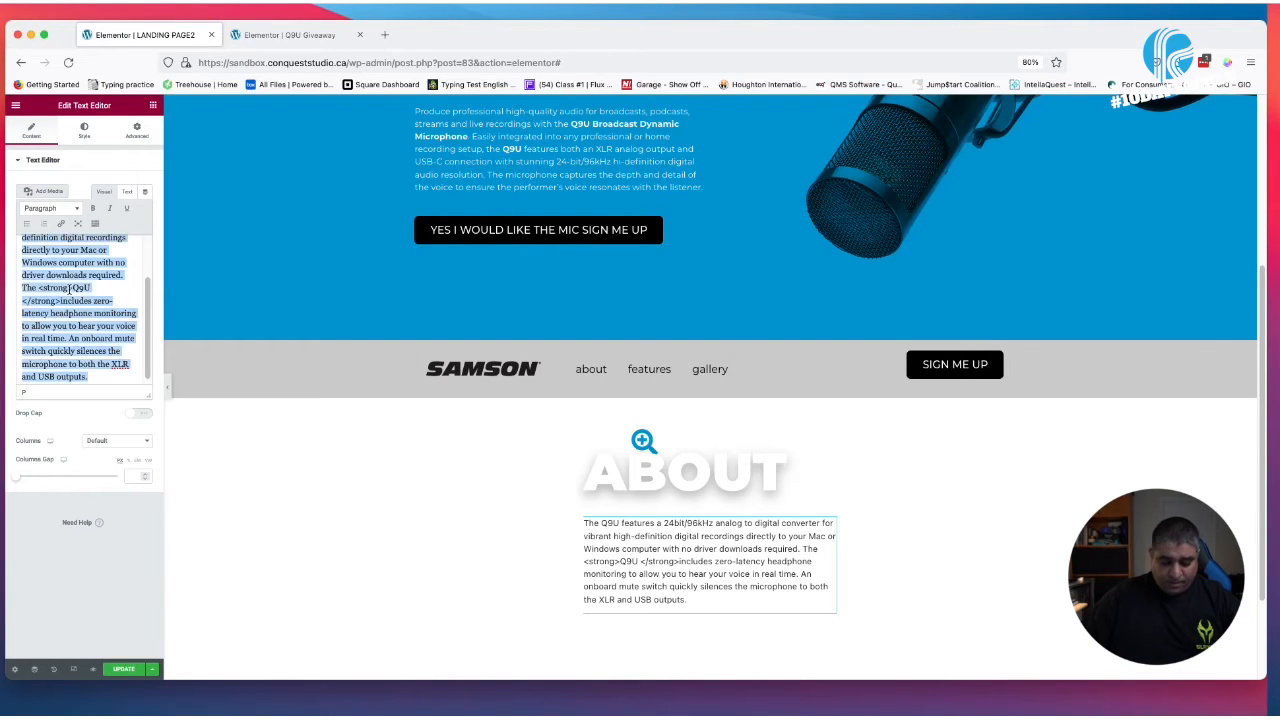
pyautogui.press('BackSpace')
pyautogui.click(130, 194)
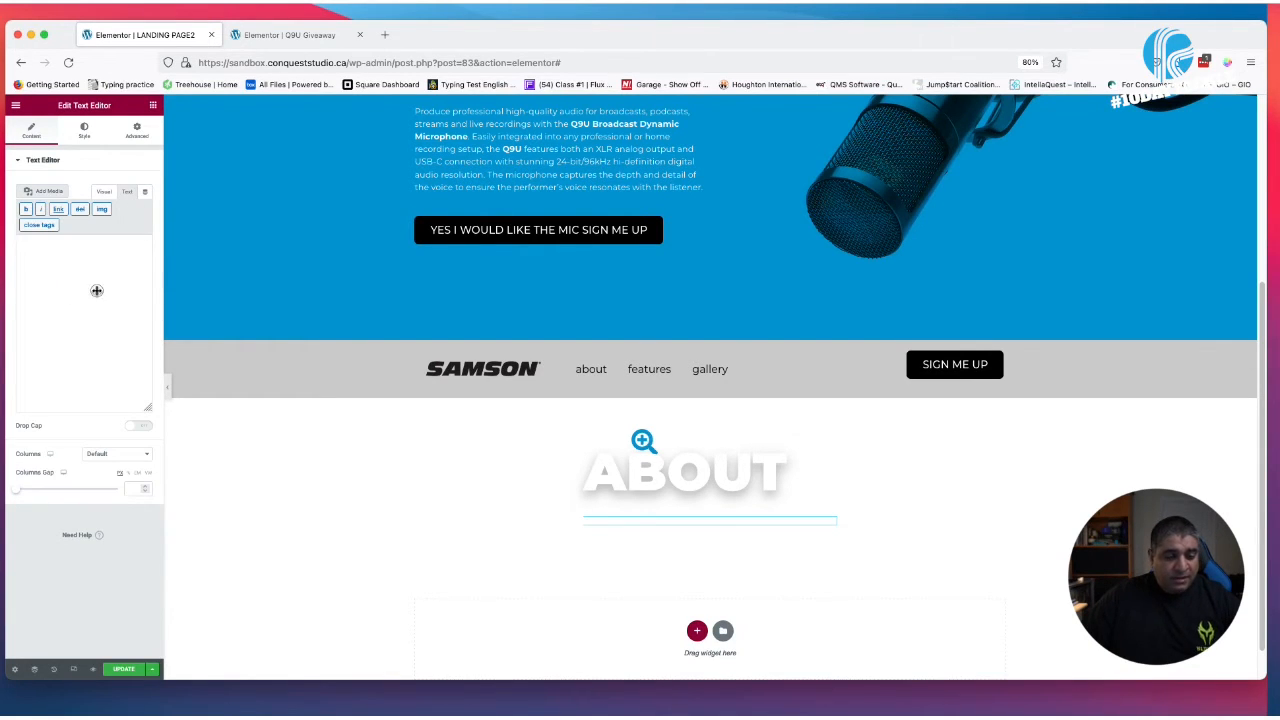
pyautogui.press('super+v')
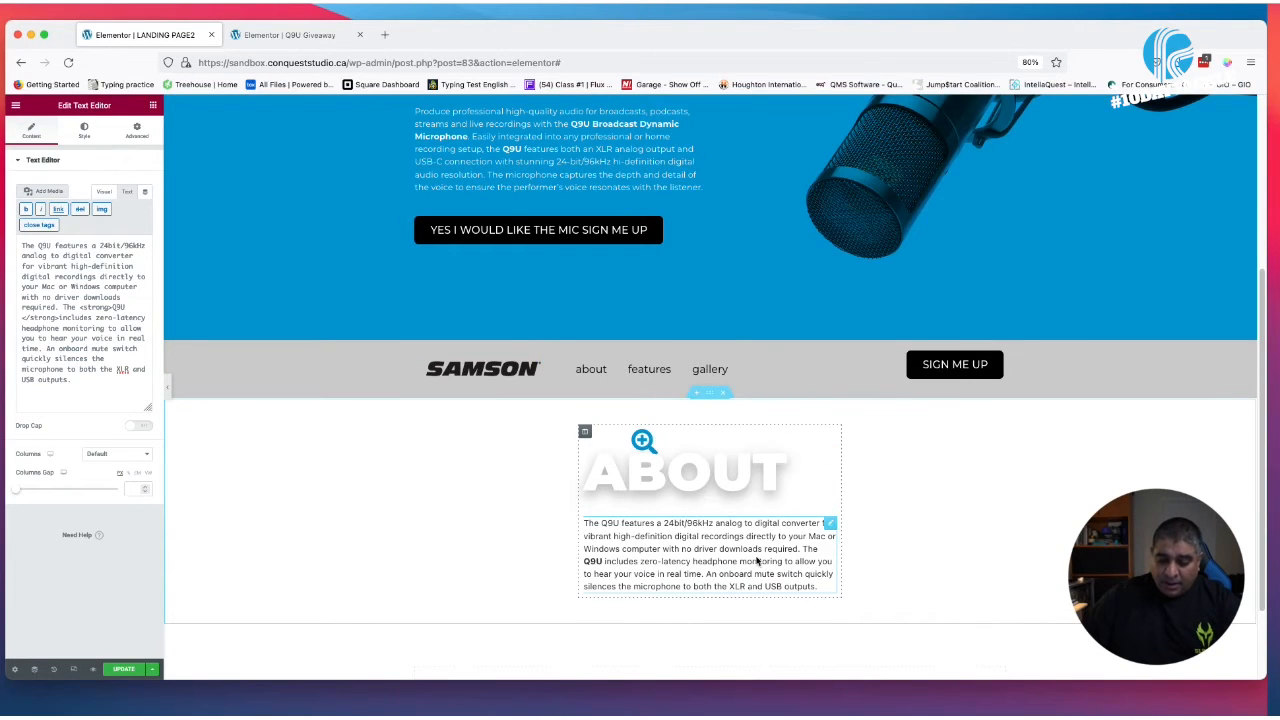
# Apply a global typography preset to the Q9U paragraph below the ABOUT heading
pyautogui.click(84, 130)
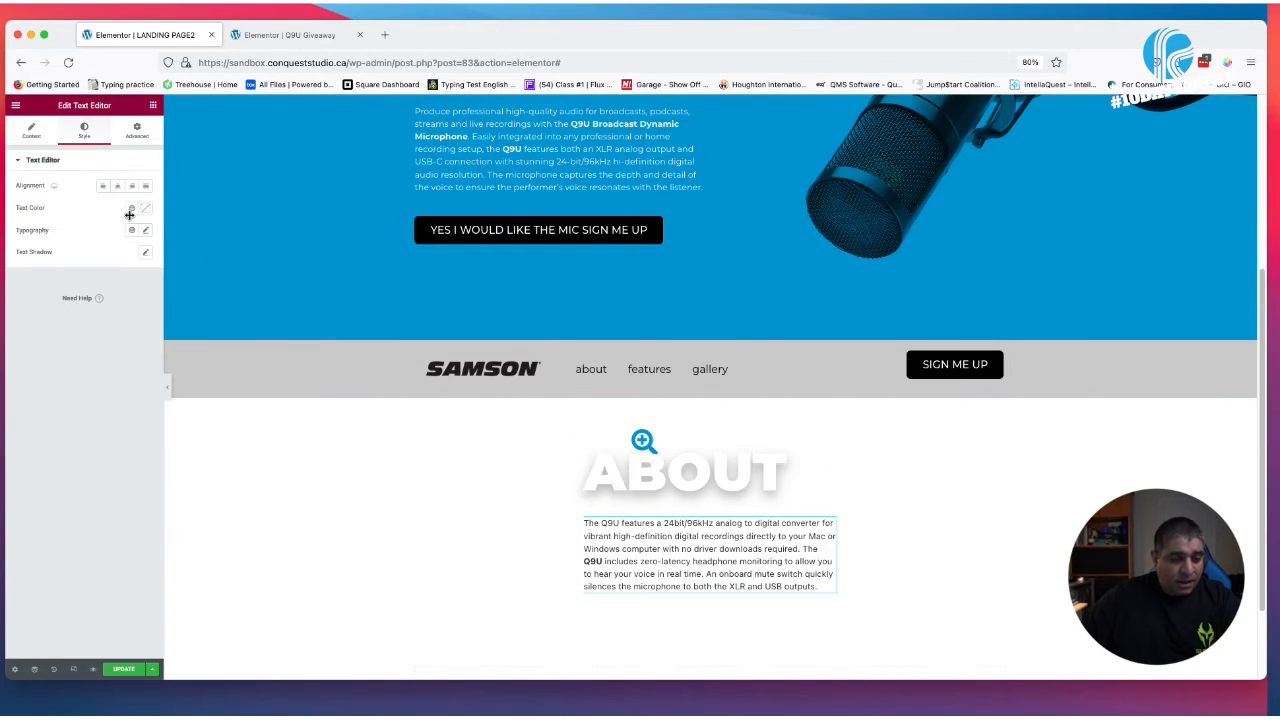
pyautogui.click(146, 233)
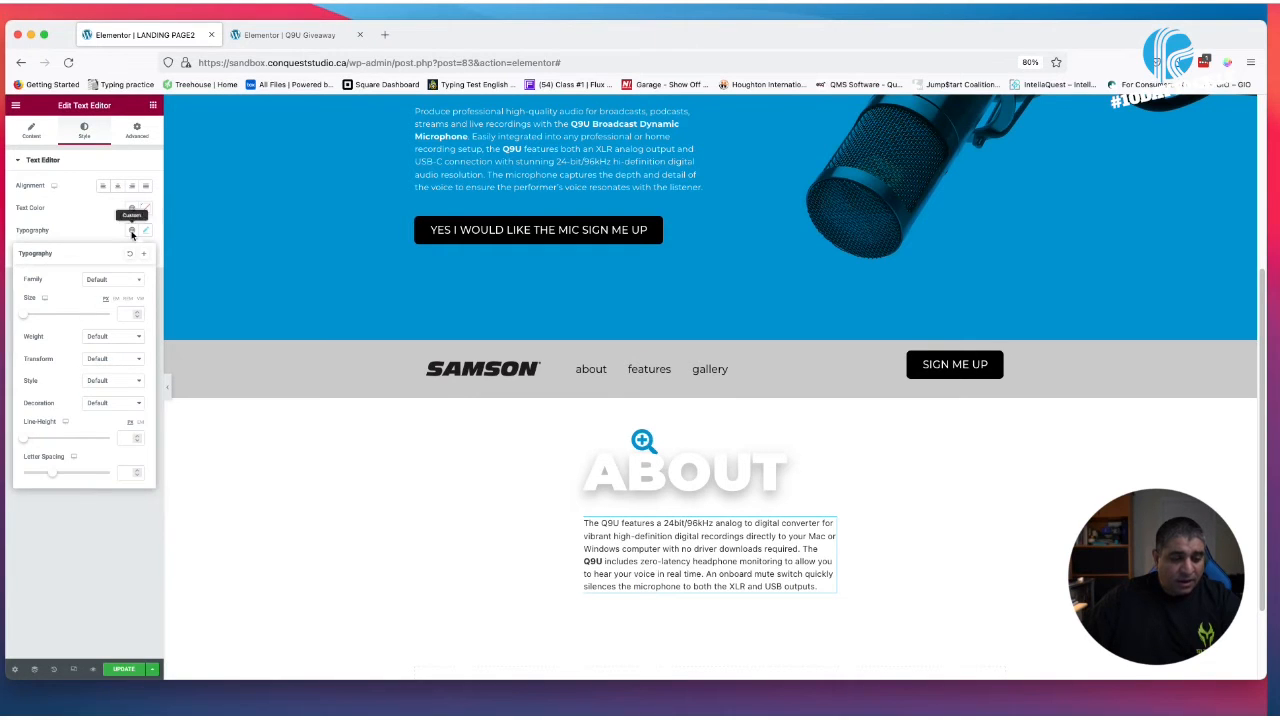
pyautogui.click(131, 230)
pyautogui.click(79, 337)
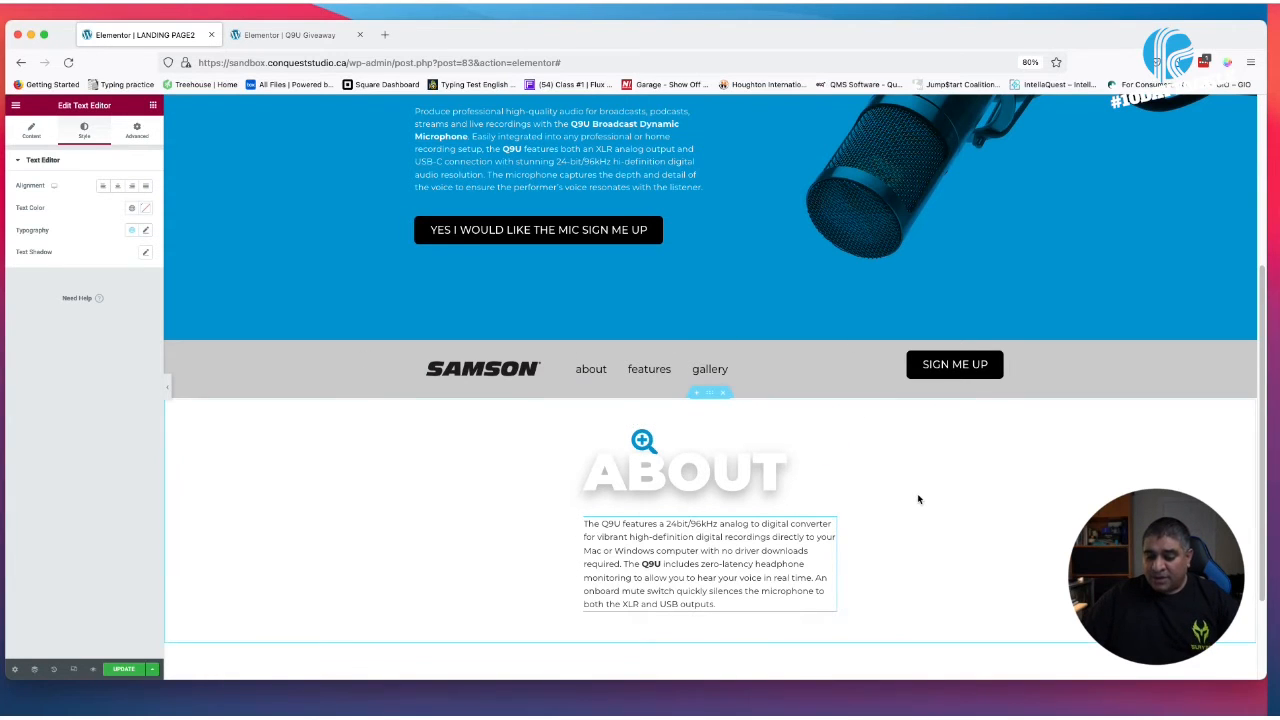
pyautogui.scroll(-3, 917, 493)
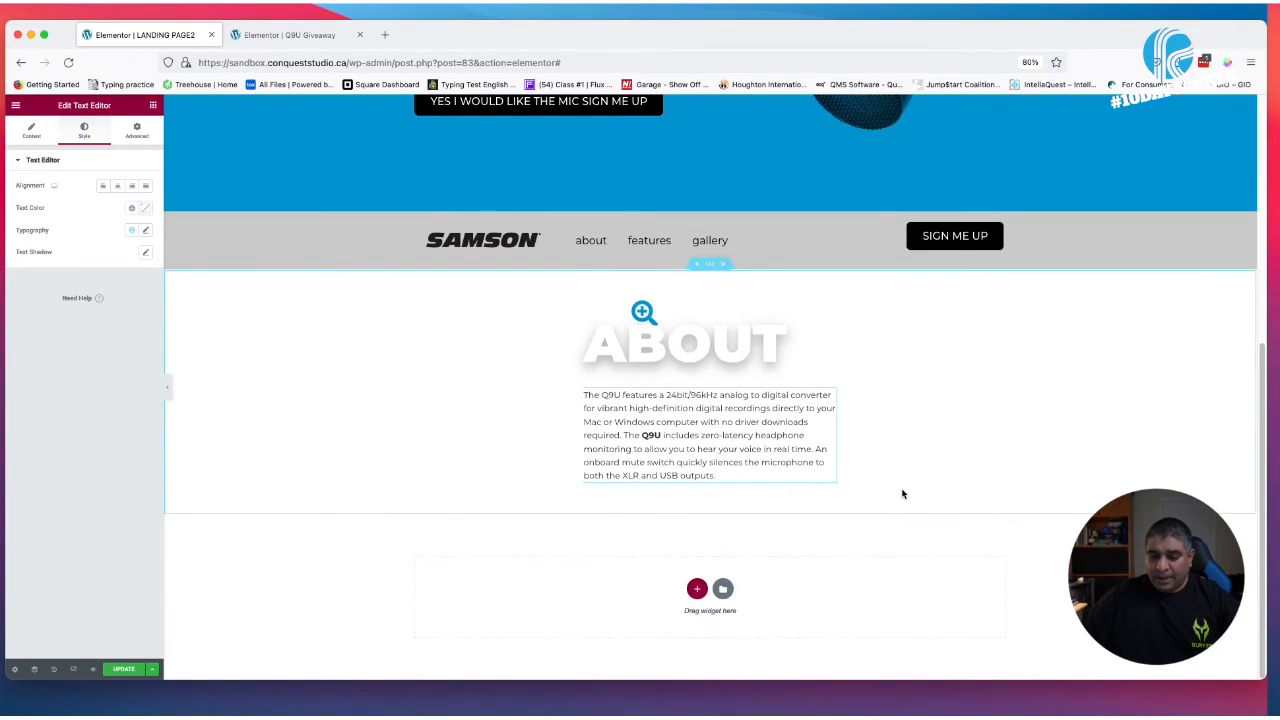
# Examine the microphone image and feature list layout below the ABOUT section on the Q9U Giveaway page
pyautogui.scroll(6, 905, 490)
pyautogui.scroll(-5, 903, 487)
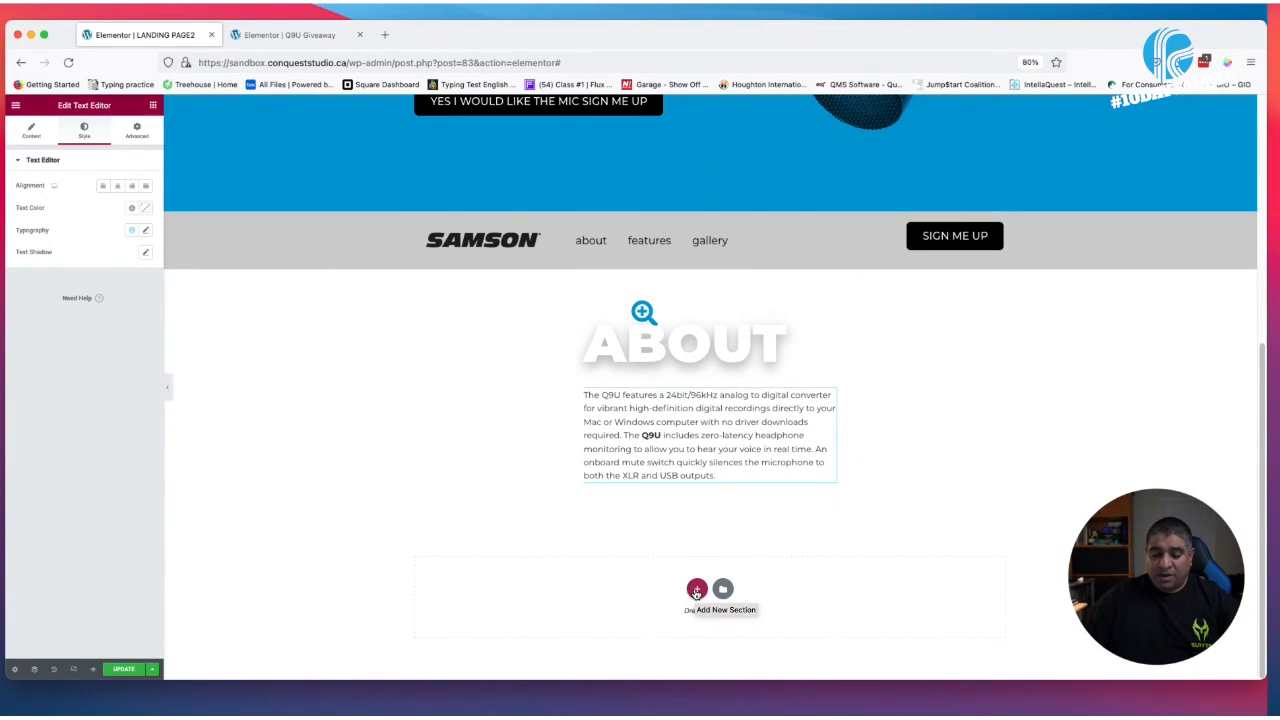
pyautogui.hotkey('ctrl', 'Tab')
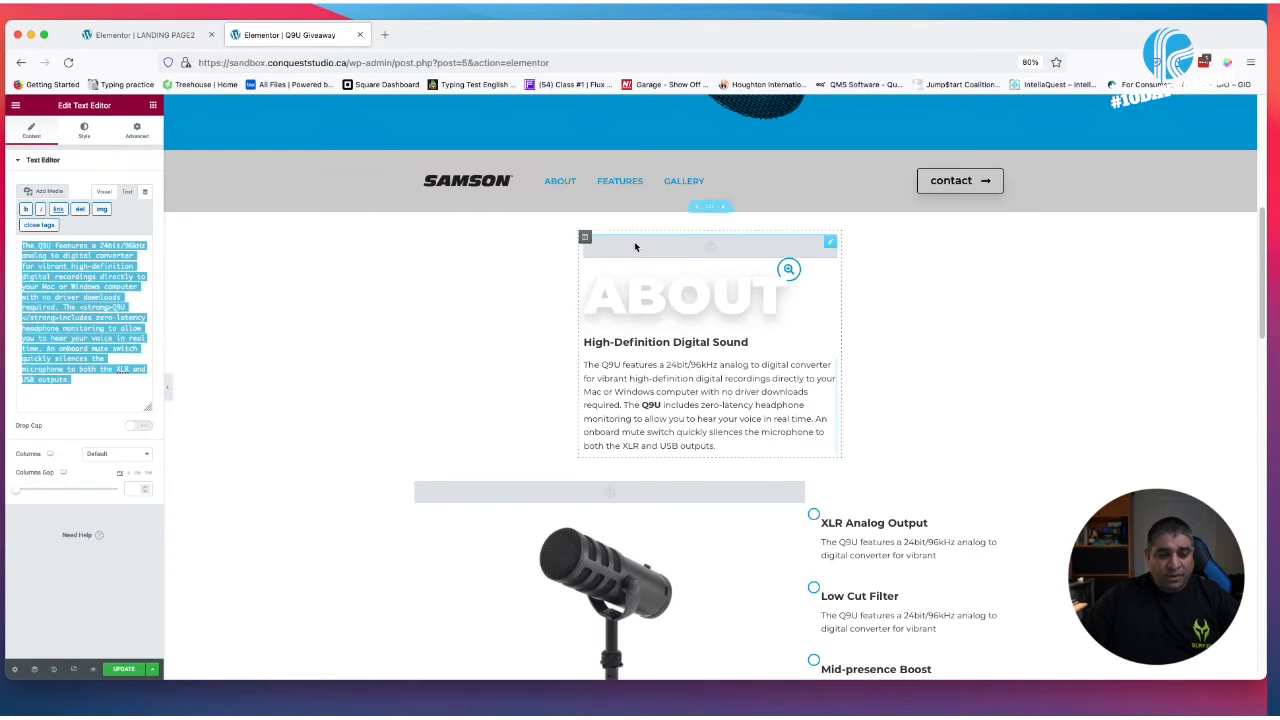
pyautogui.scroll(-6, 627, 556)
pyautogui.scroll(3, 694, 294)
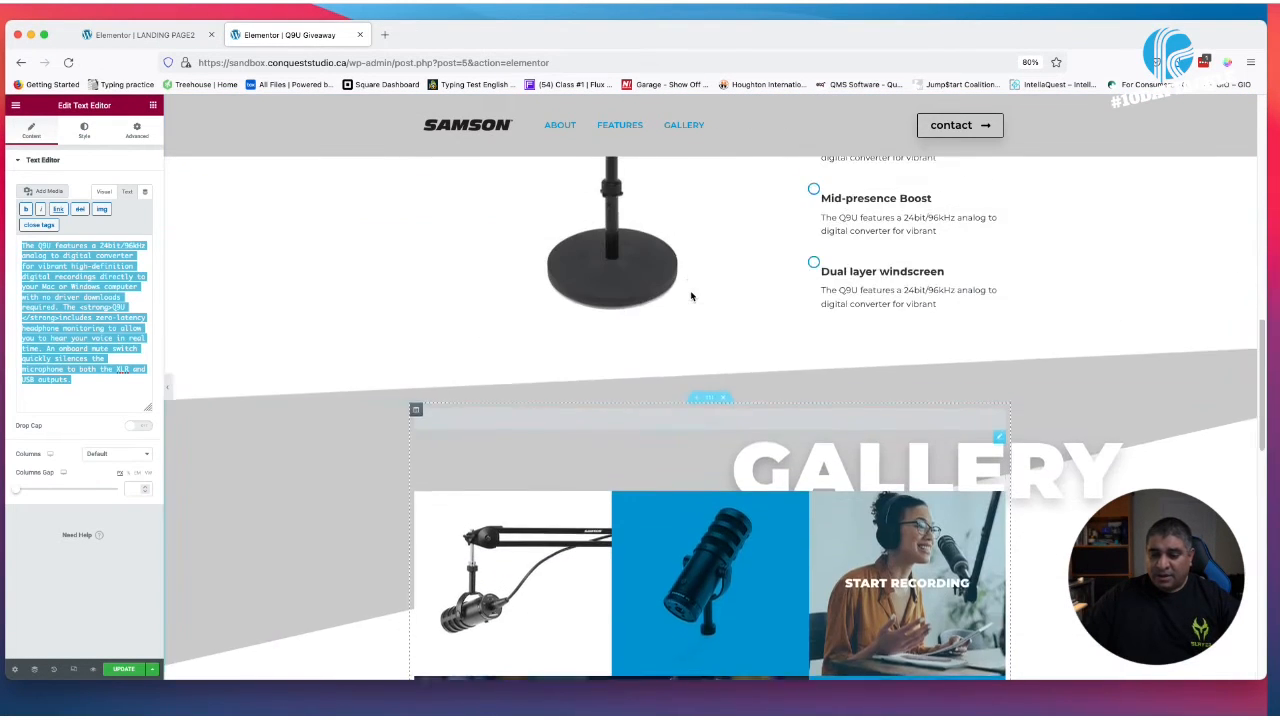
pyautogui.scroll(2, 614, 293)
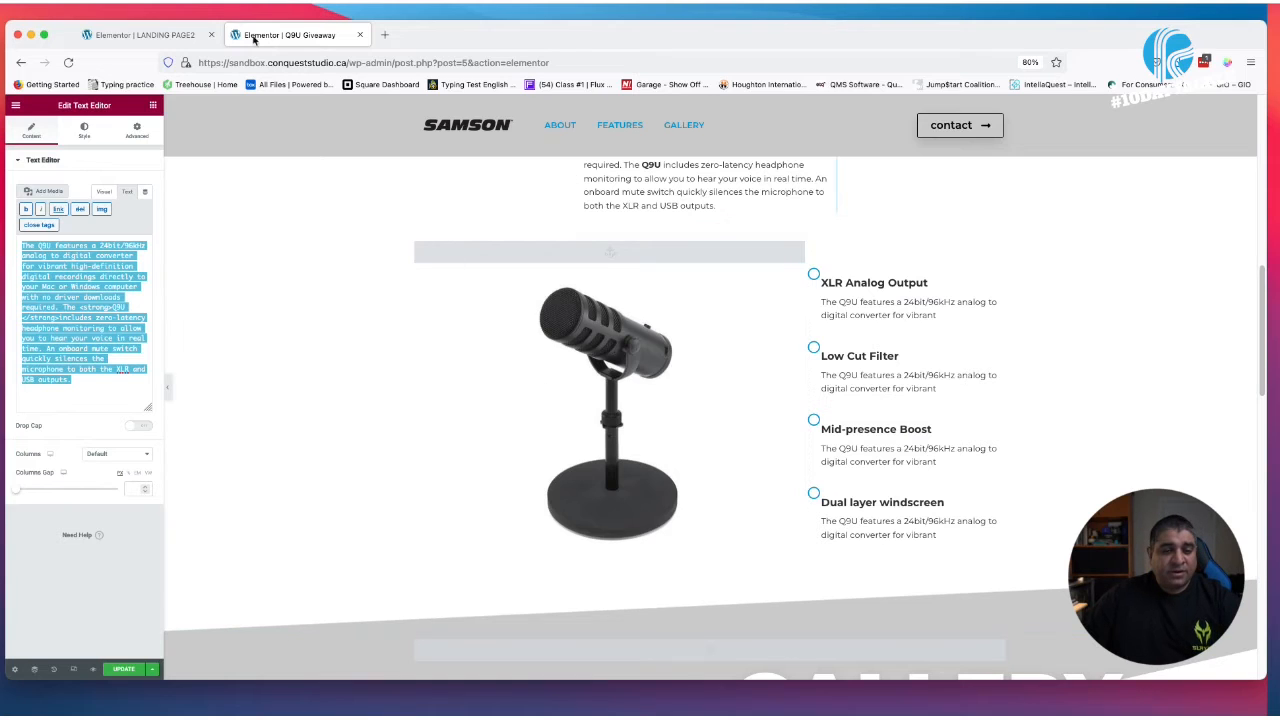
# Return to LANDING PAGE2, add a two-column section below the ABOUT section and set its left column's width to 60%
pyautogui.click(200, 35)
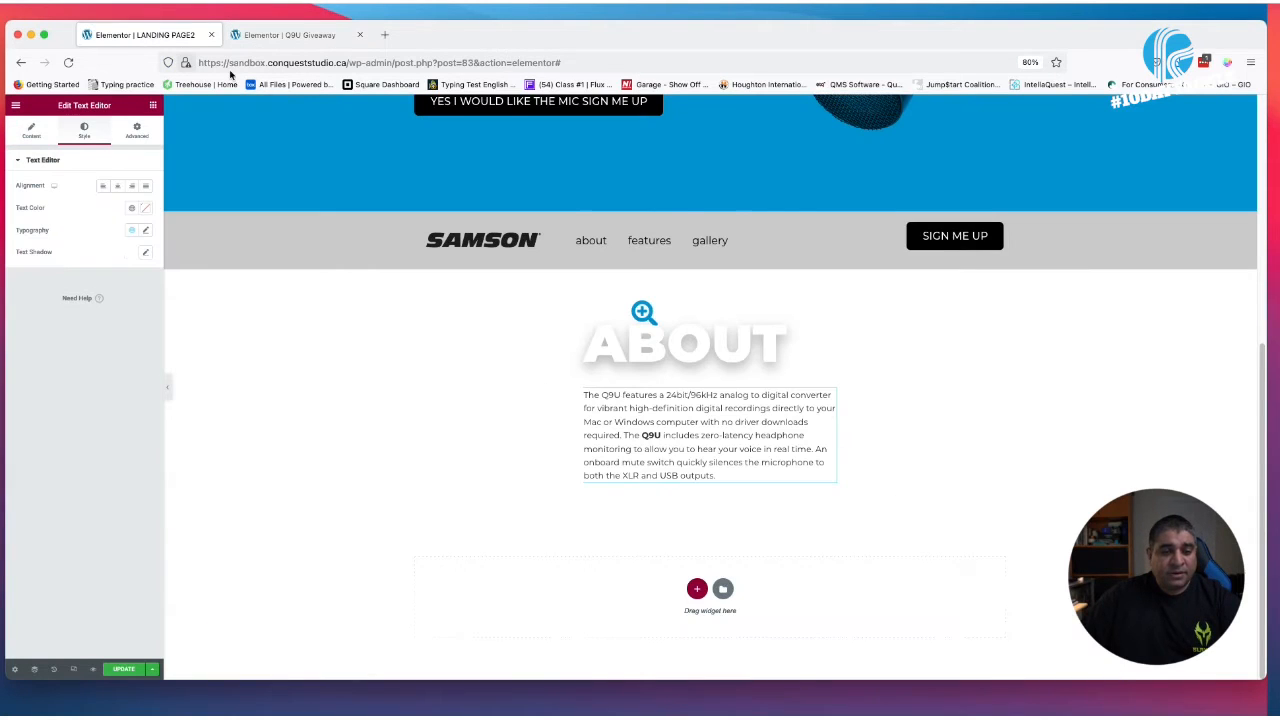
pyautogui.click(697, 590)
pyautogui.click(624, 615)
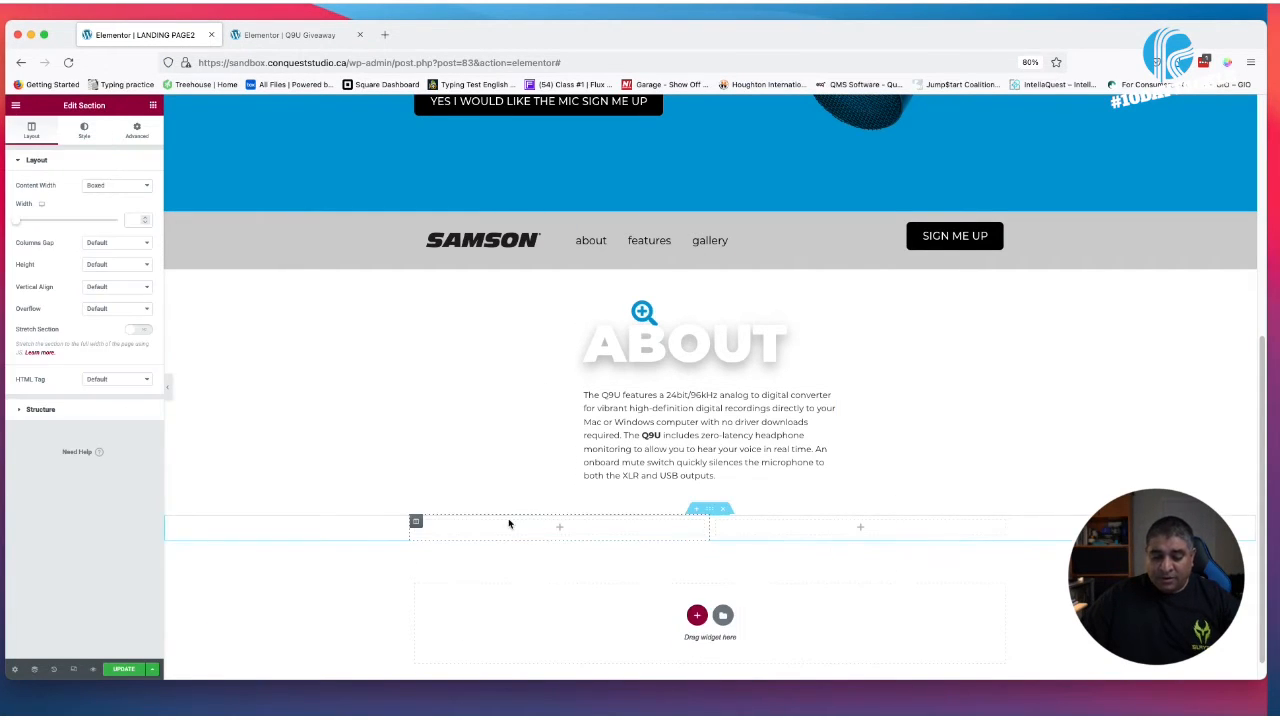
pyautogui.click(415, 521)
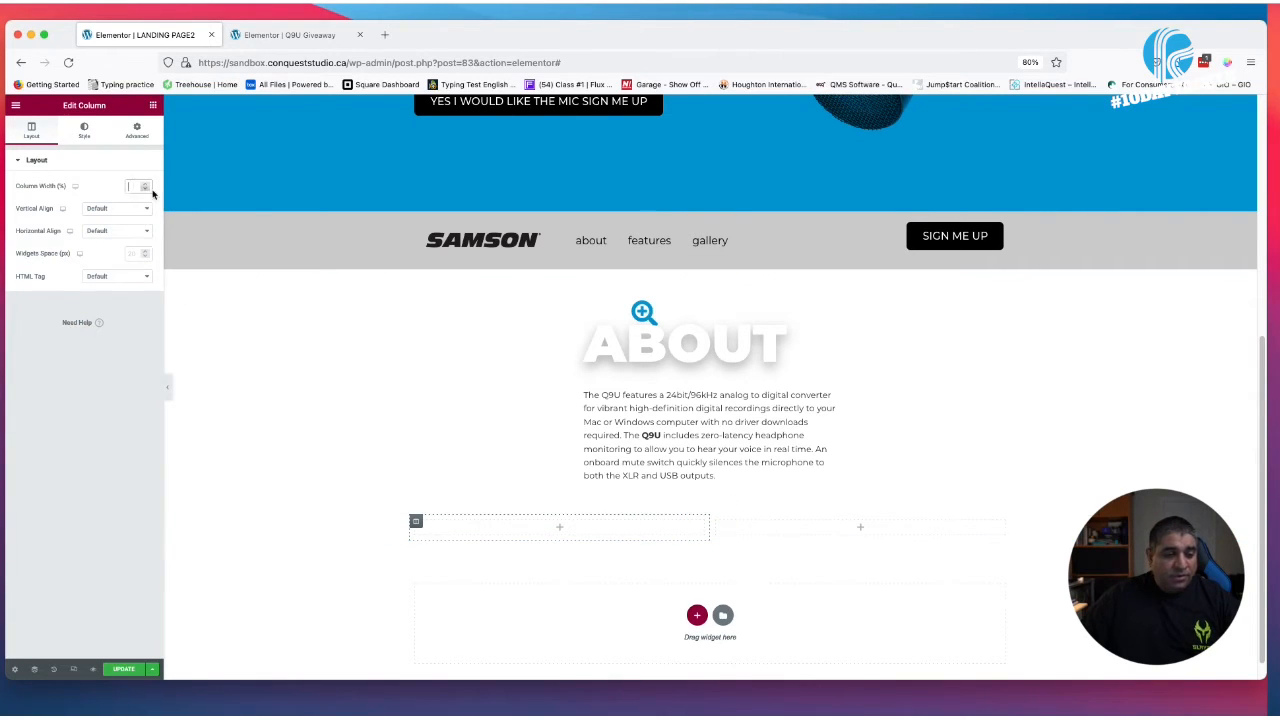
pyautogui.write('60')
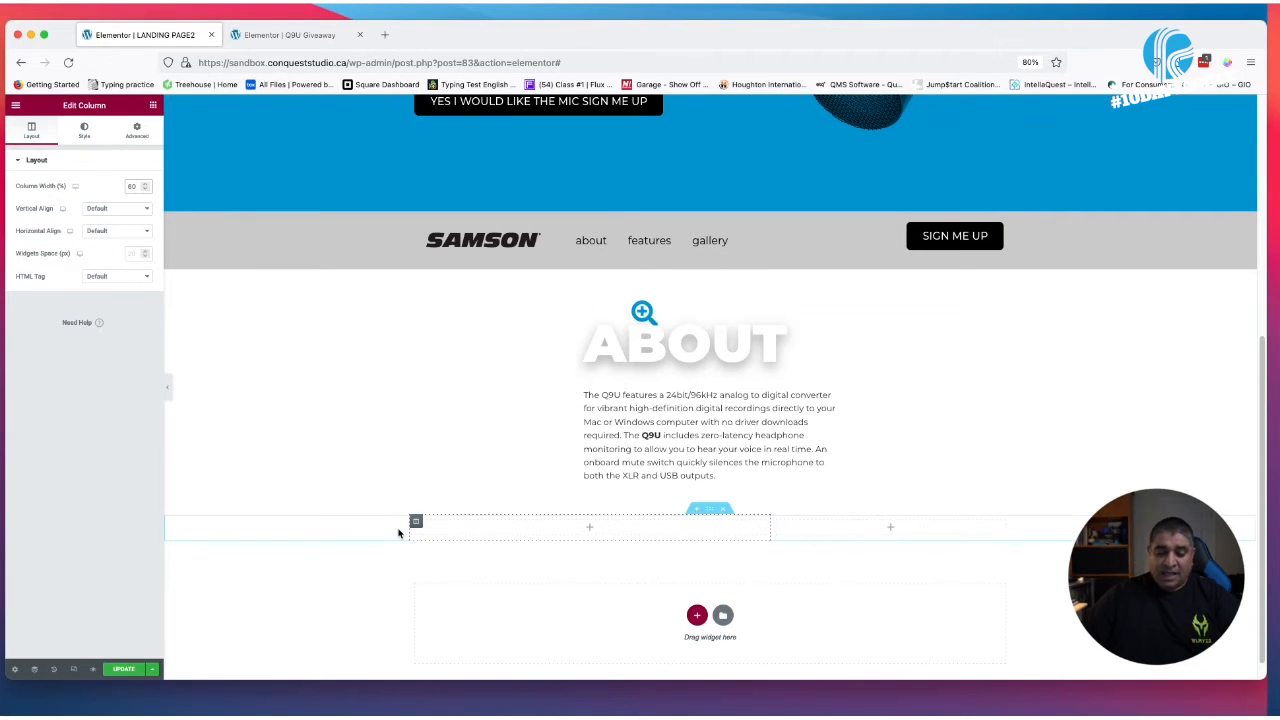
# Add an Image widget to the 60% column and insert the Q9U-MD6-display picture from the media library
pyautogui.scroll(-1, 210, 131)
pyautogui.click(152, 105)
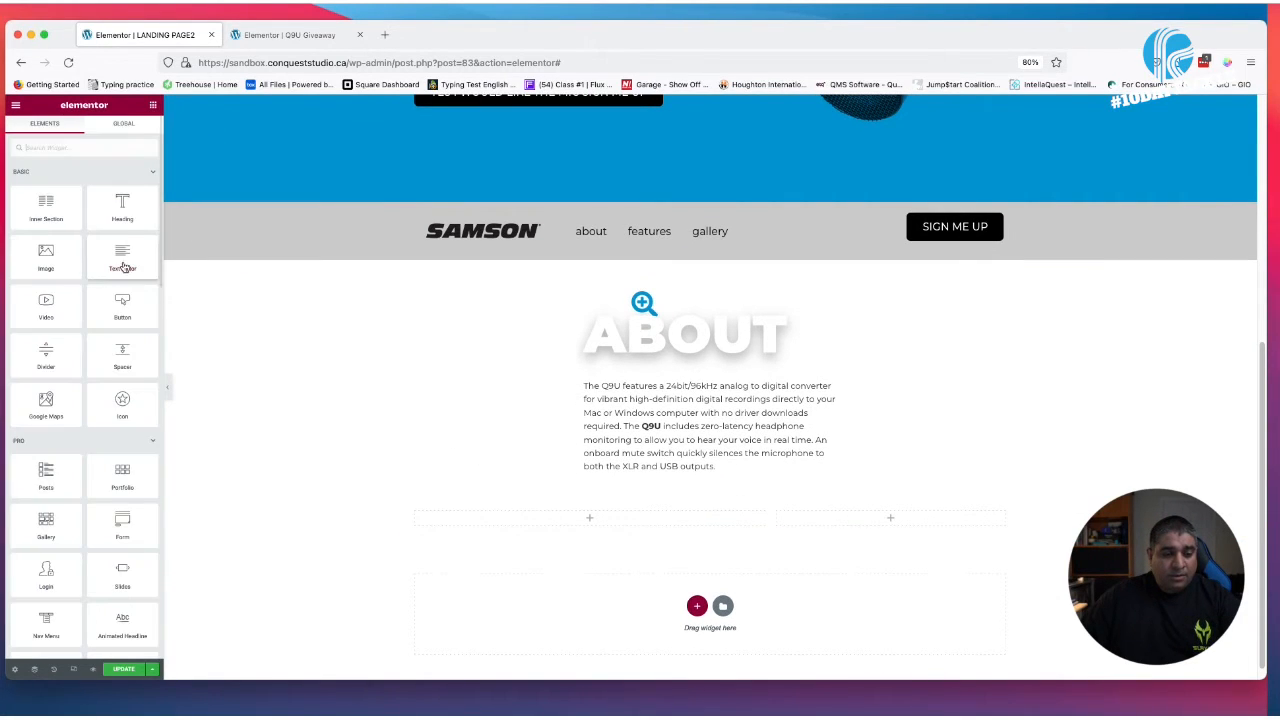
pyautogui.moveTo(46, 258); pyautogui.dragTo(625, 515)
pyautogui.click(74, 241)
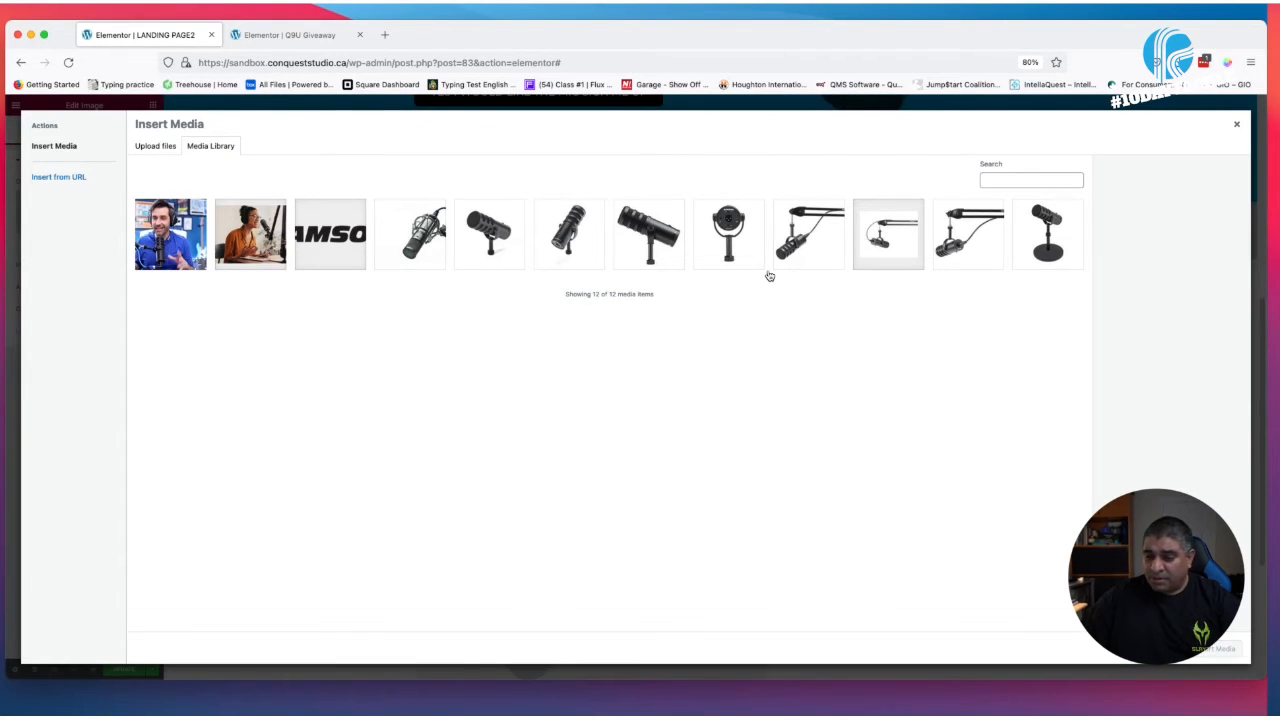
pyautogui.click(1040, 218)
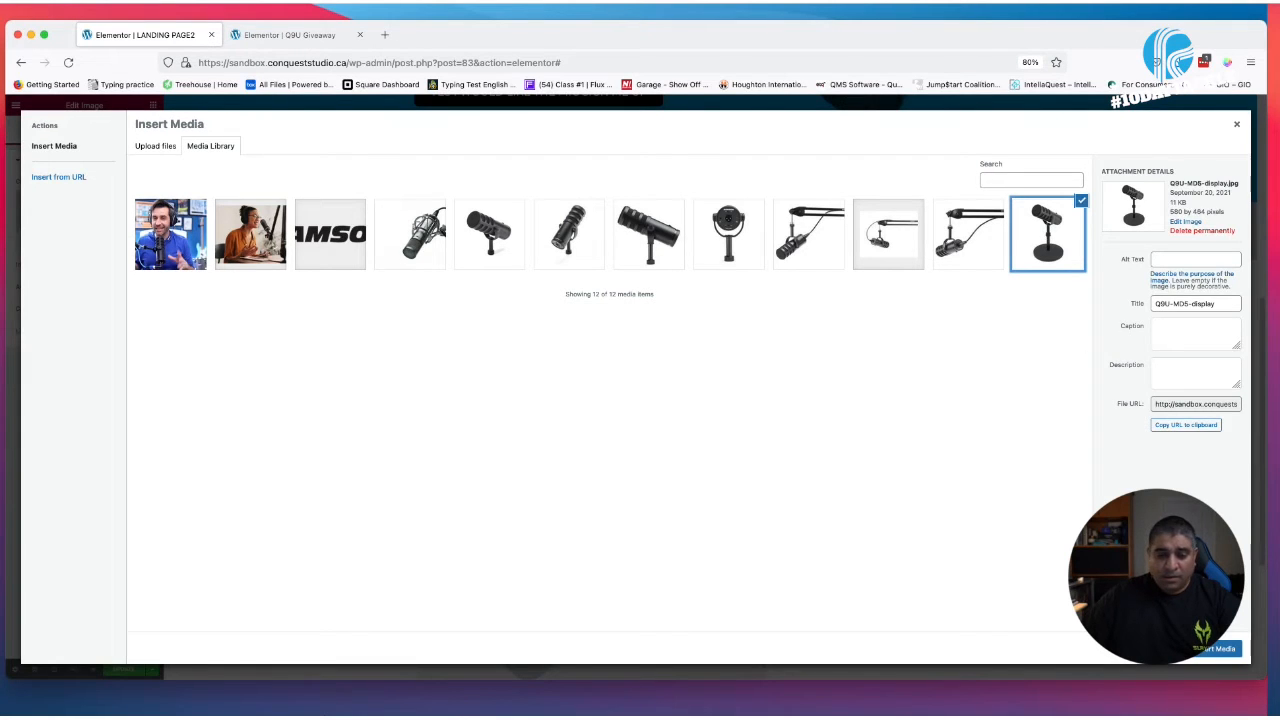
pyautogui.click(1215, 650)
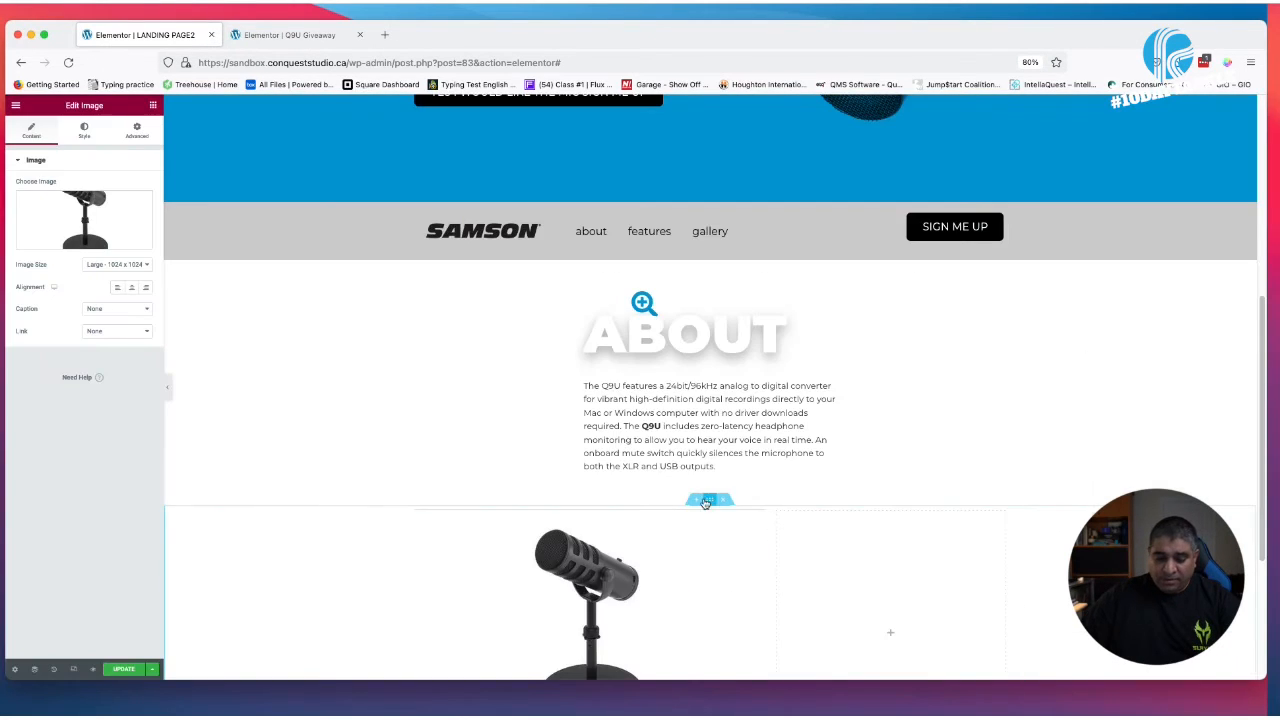
# Set the microphone image's width to 100%
pyautogui.scroll(-3, 691, 511)
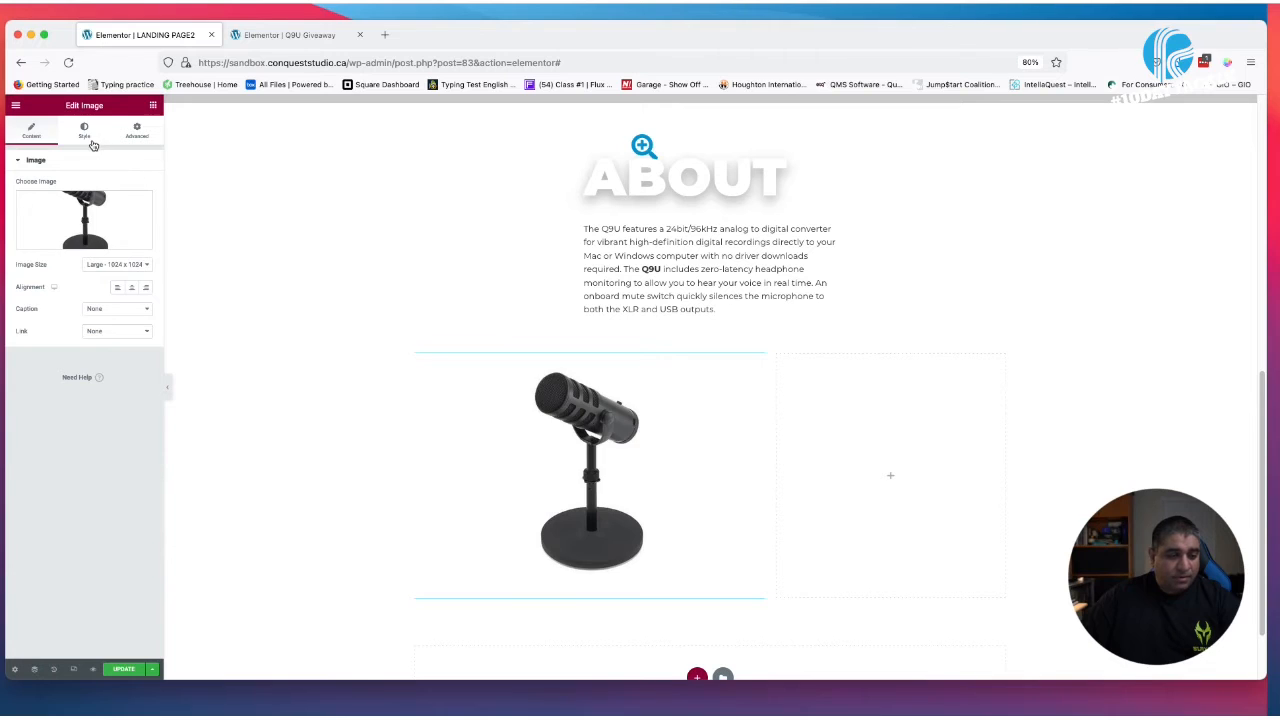
pyautogui.click(85, 131)
pyautogui.moveTo(18, 198); pyautogui.dragTo(118, 198)
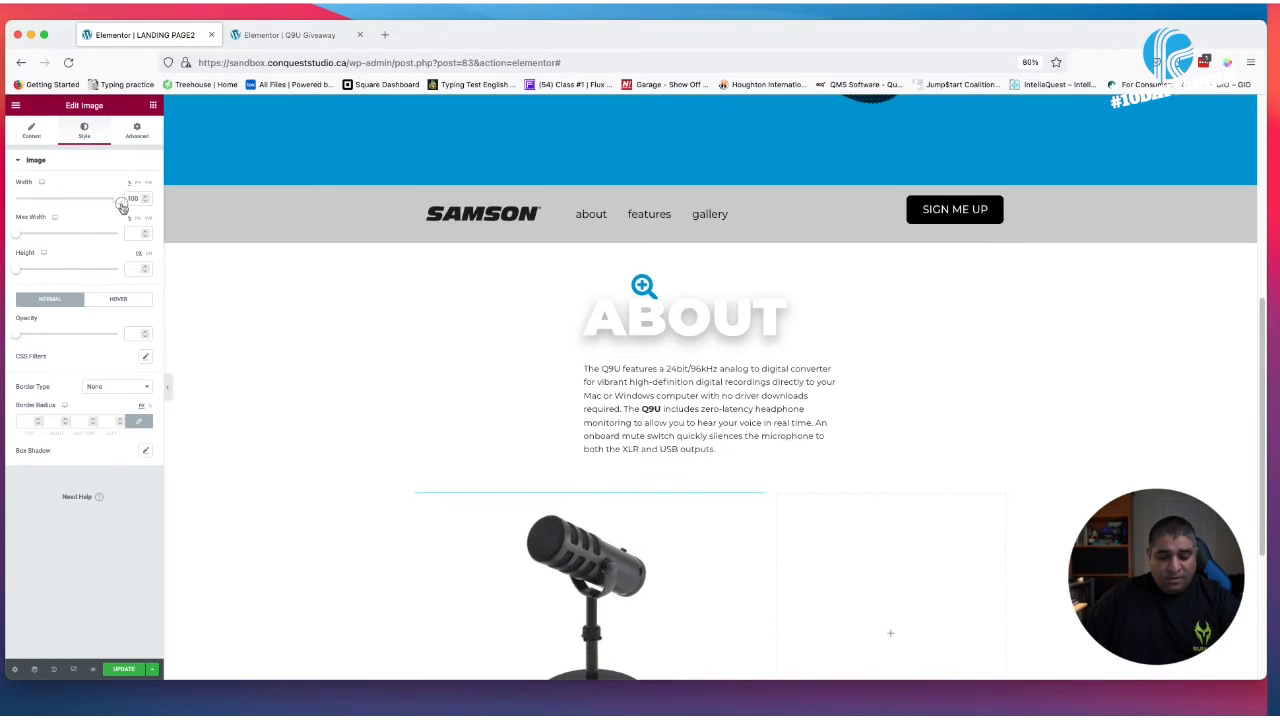
# Set the vertical alignment of the microphone image's column to Middle
pyautogui.scroll(-1, 470, 552)
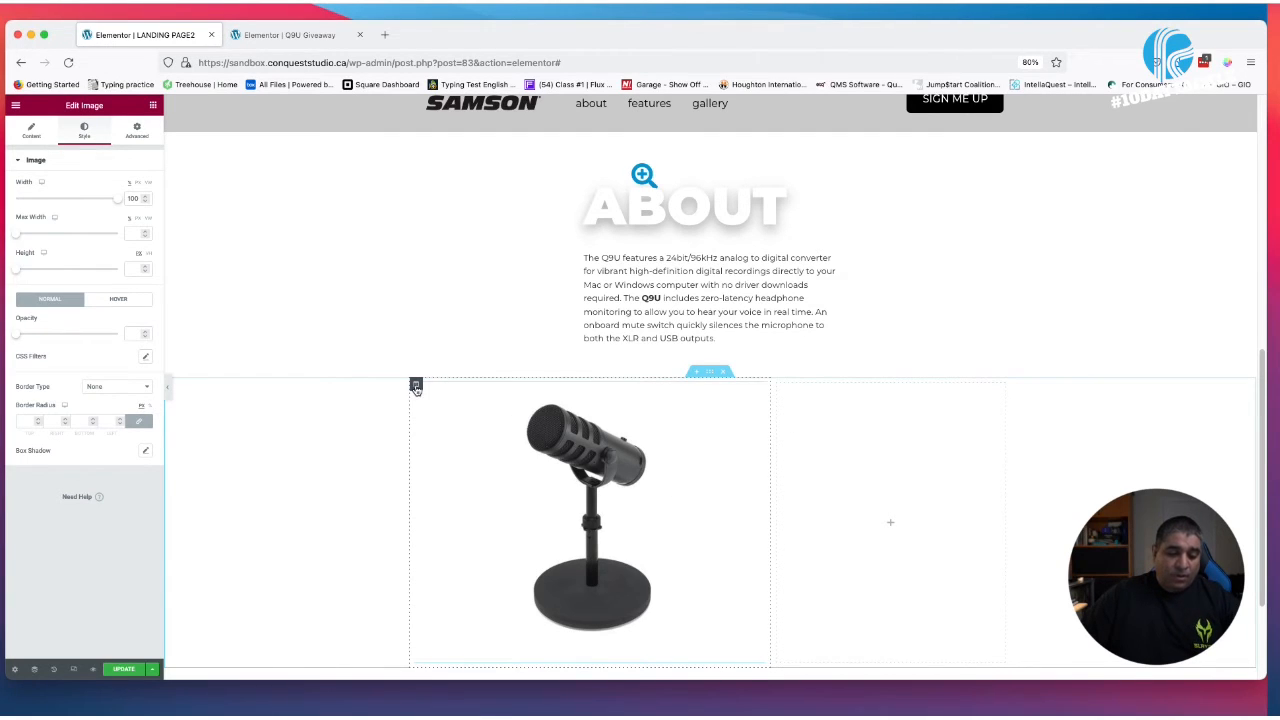
pyautogui.click(416, 384)
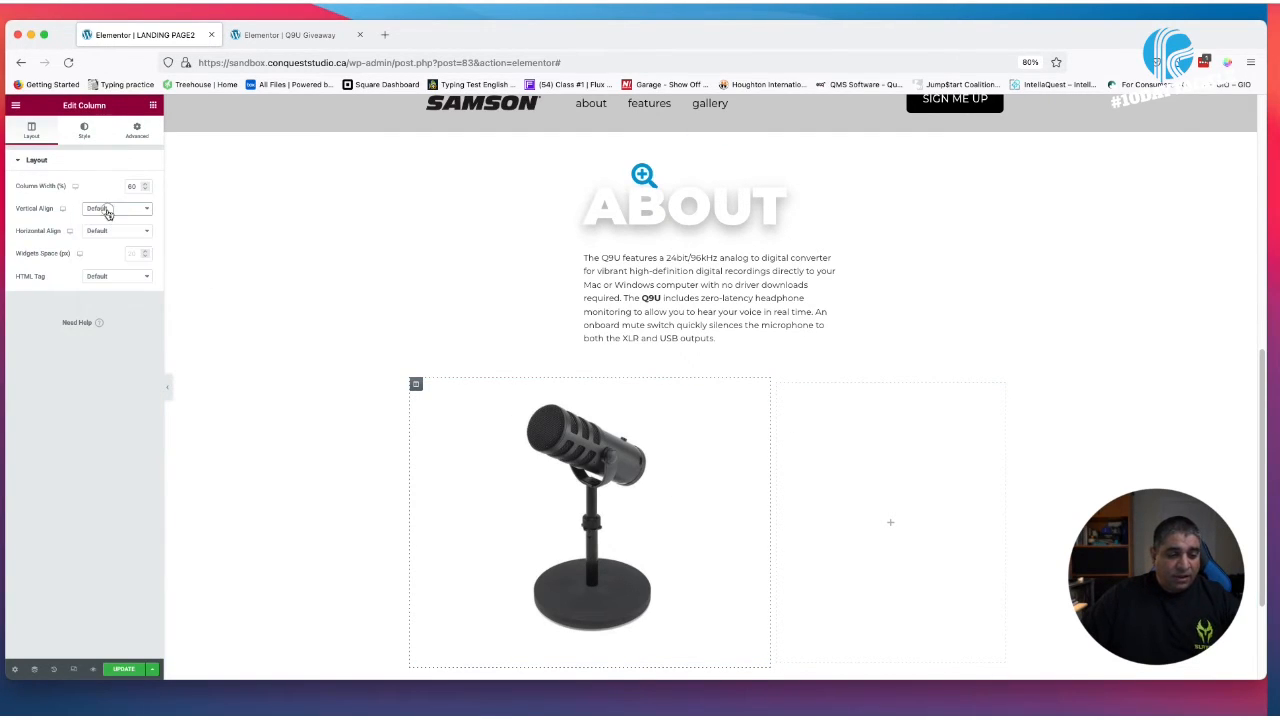
pyautogui.click(107, 209)
pyautogui.click(106, 229)
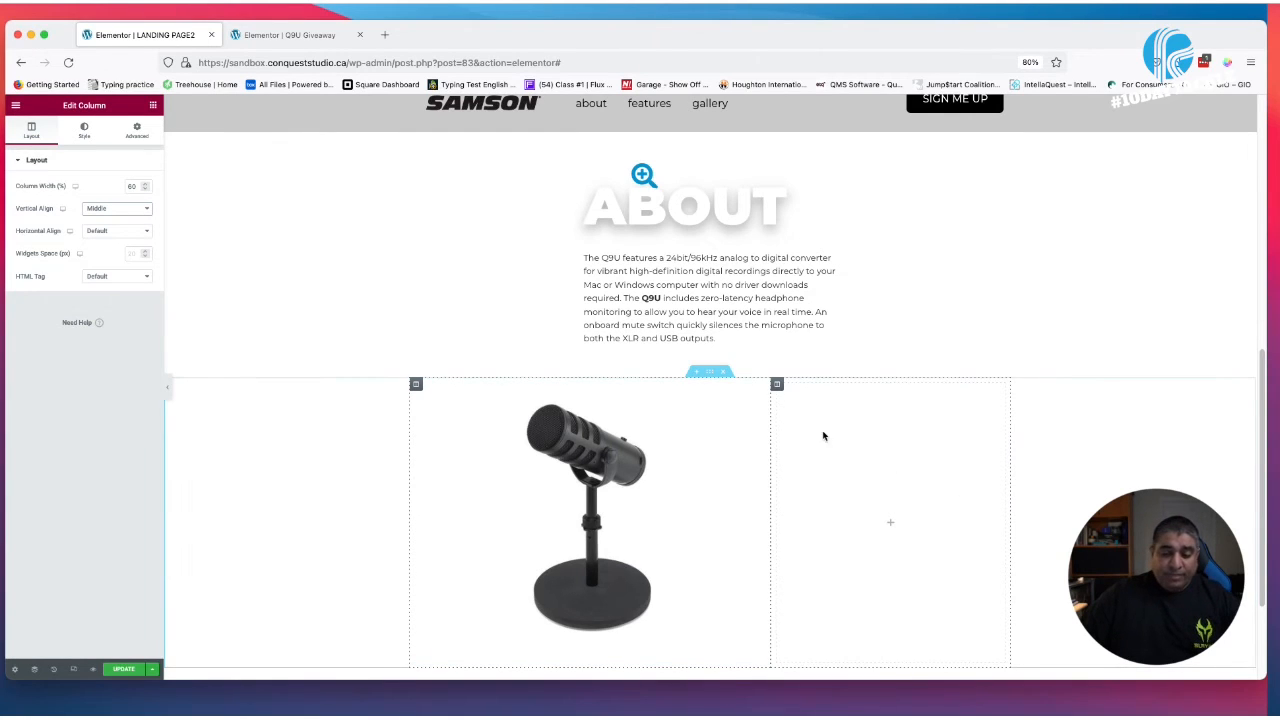
# Add an Inner Section to the empty column beside the microphone and delete its second column
pyautogui.click(151, 106)
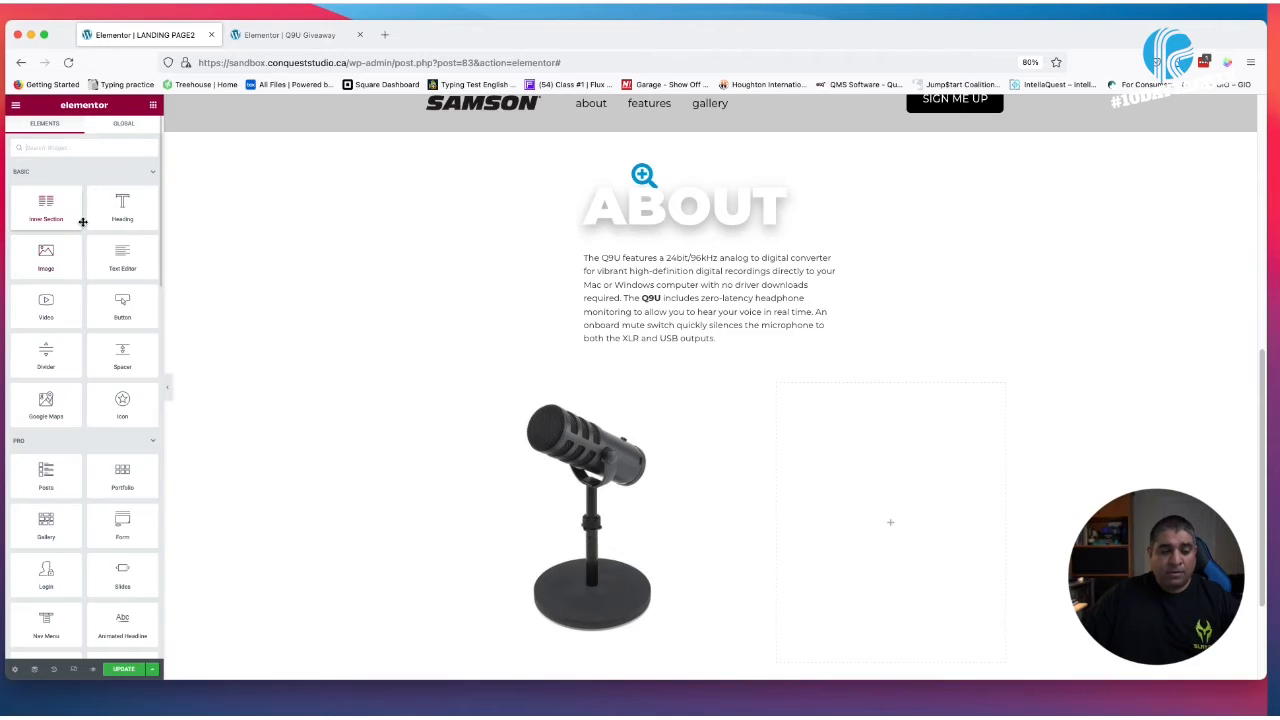
pyautogui.moveTo(46, 206); pyautogui.dragTo(788, 431)
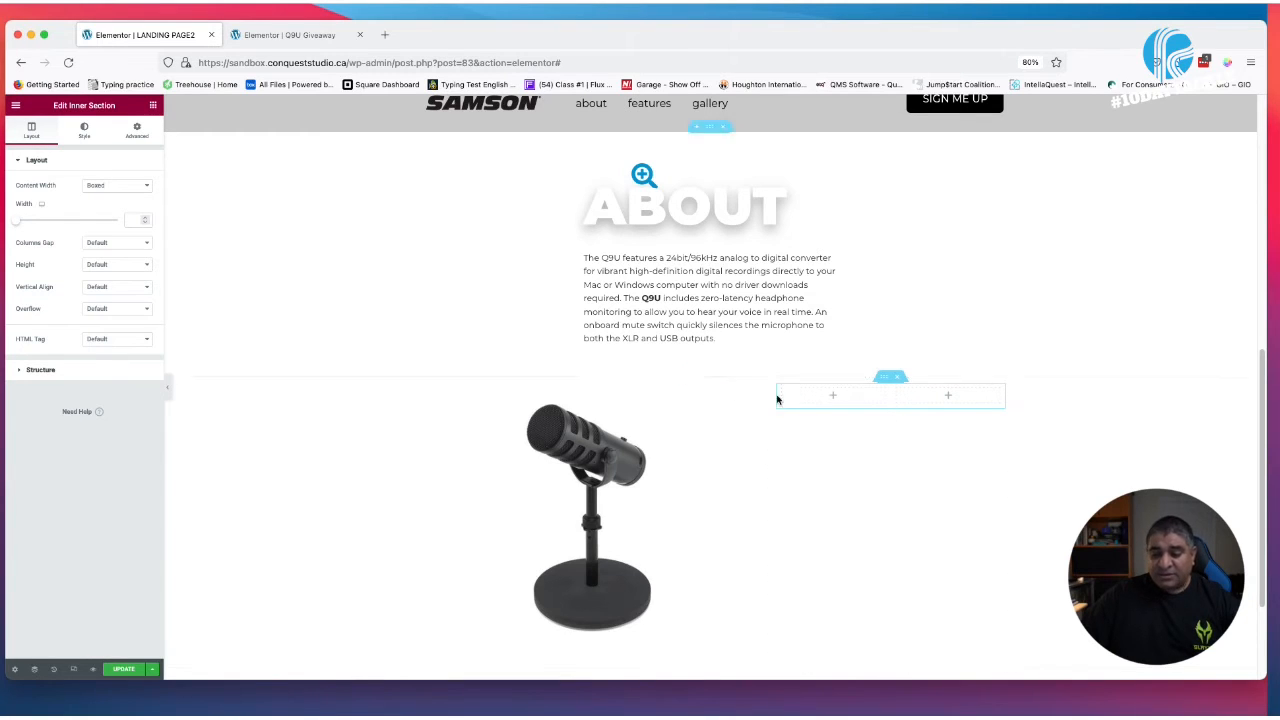
pyautogui.rightClick(897, 391)
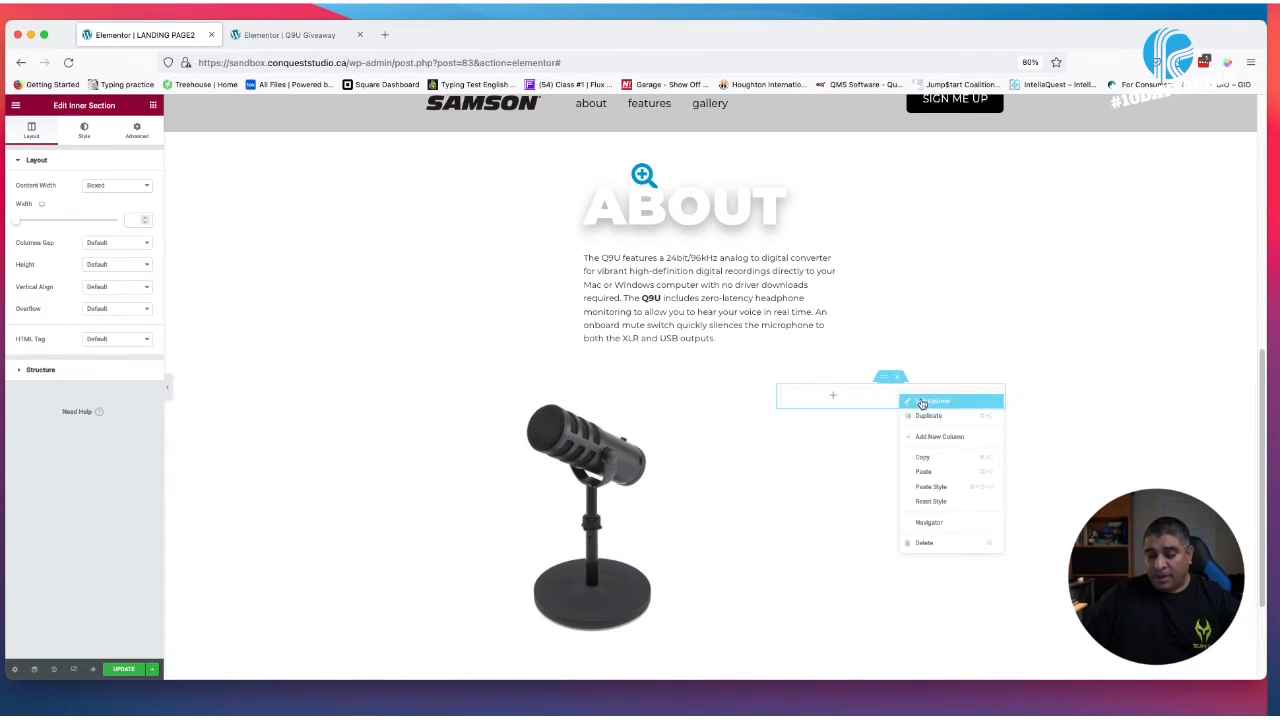
pyautogui.click(948, 543)
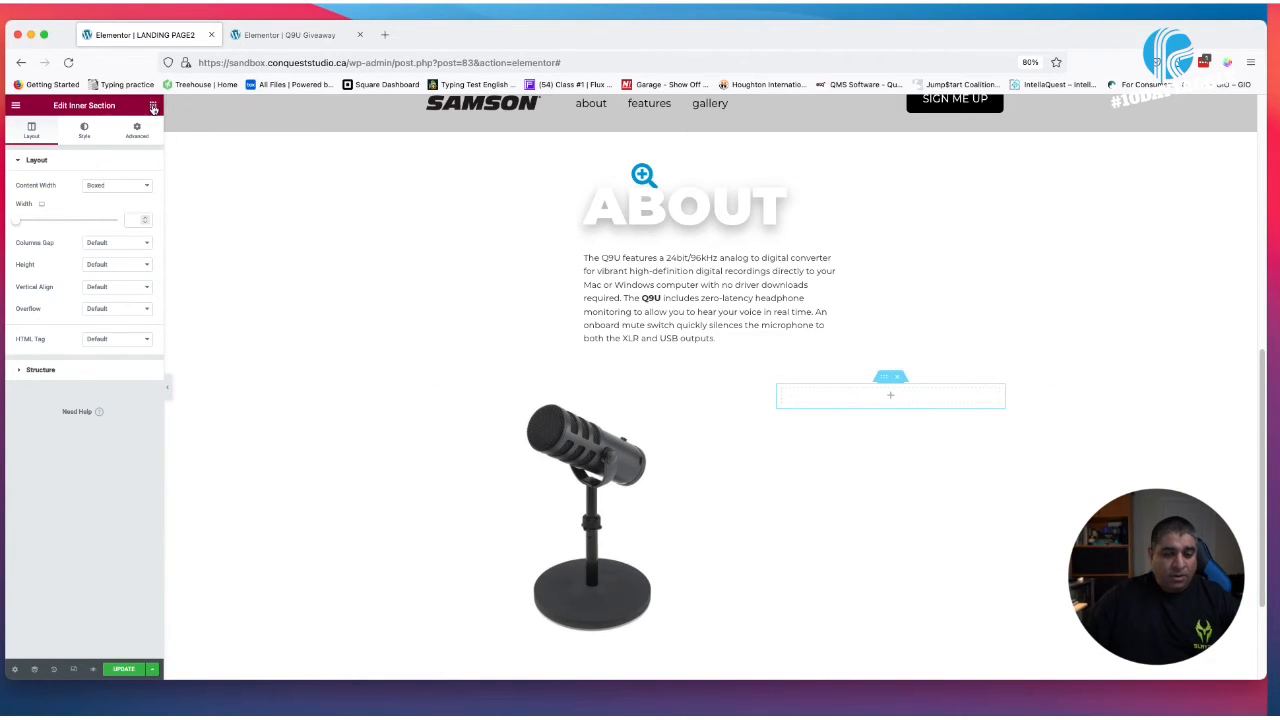
# Duplicate the magnifier icon above the ABOUT heading and move the copy into the inner section beside the microphone
pyautogui.rightClick(645, 174)
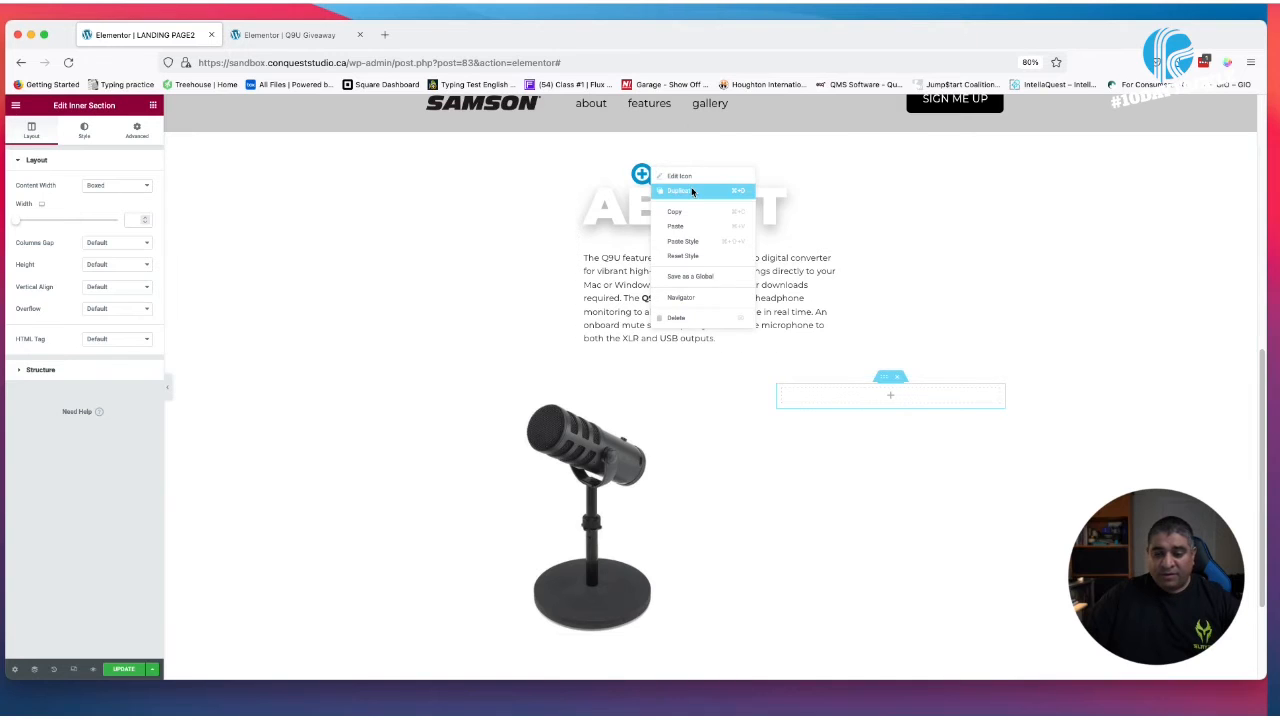
pyautogui.click(691, 191)
pyautogui.moveTo(830, 190); pyautogui.dragTo(826, 404)
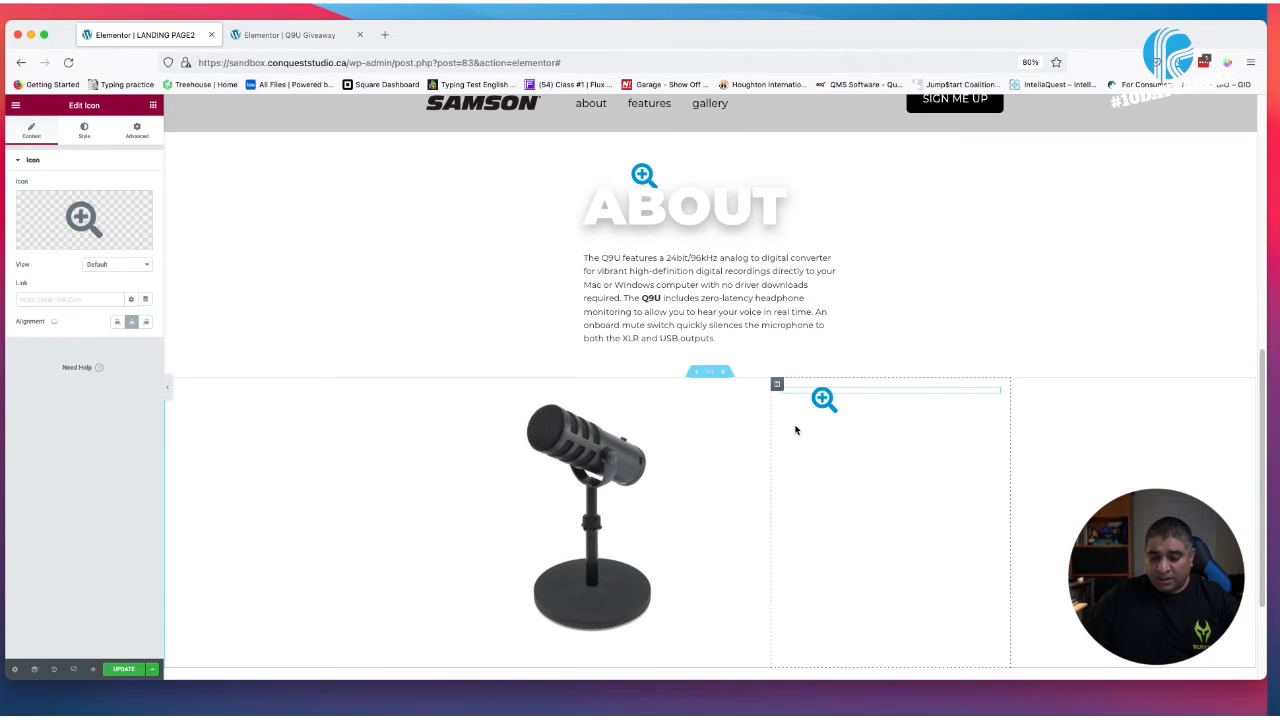
# Left-align the copied icon and set its left margin to 0
pyautogui.click(137, 131)
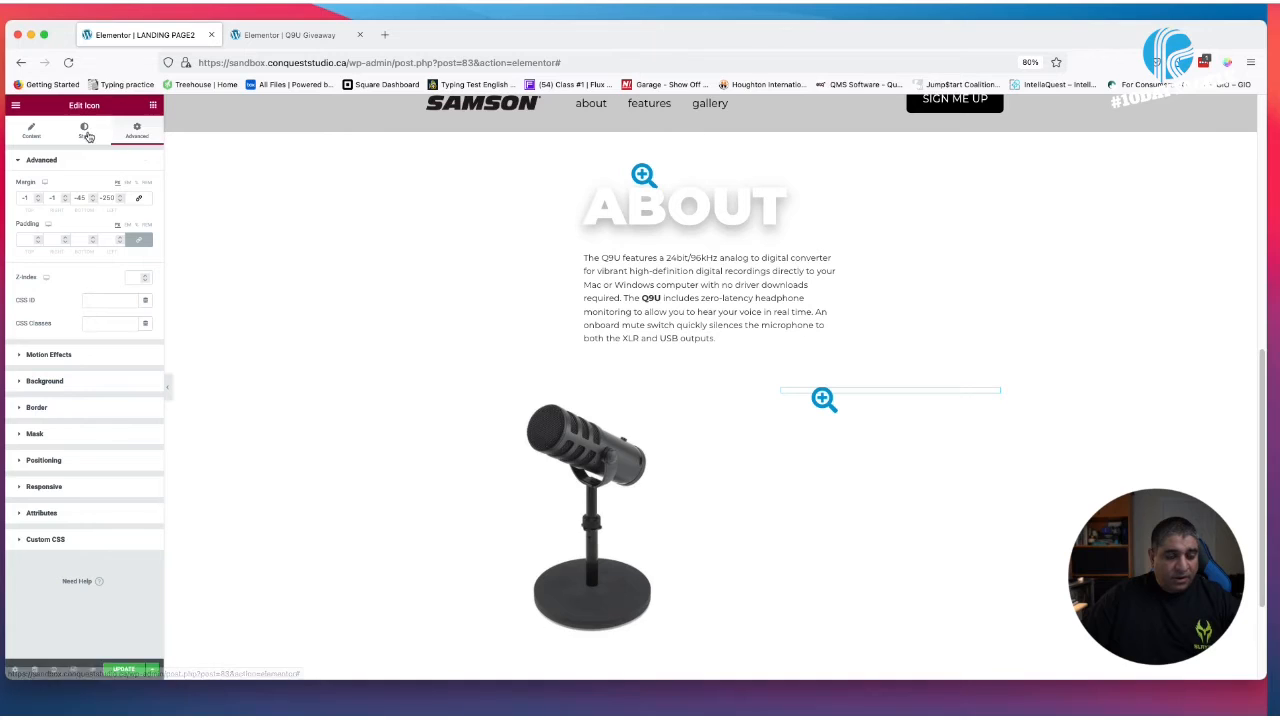
pyautogui.click(31, 131)
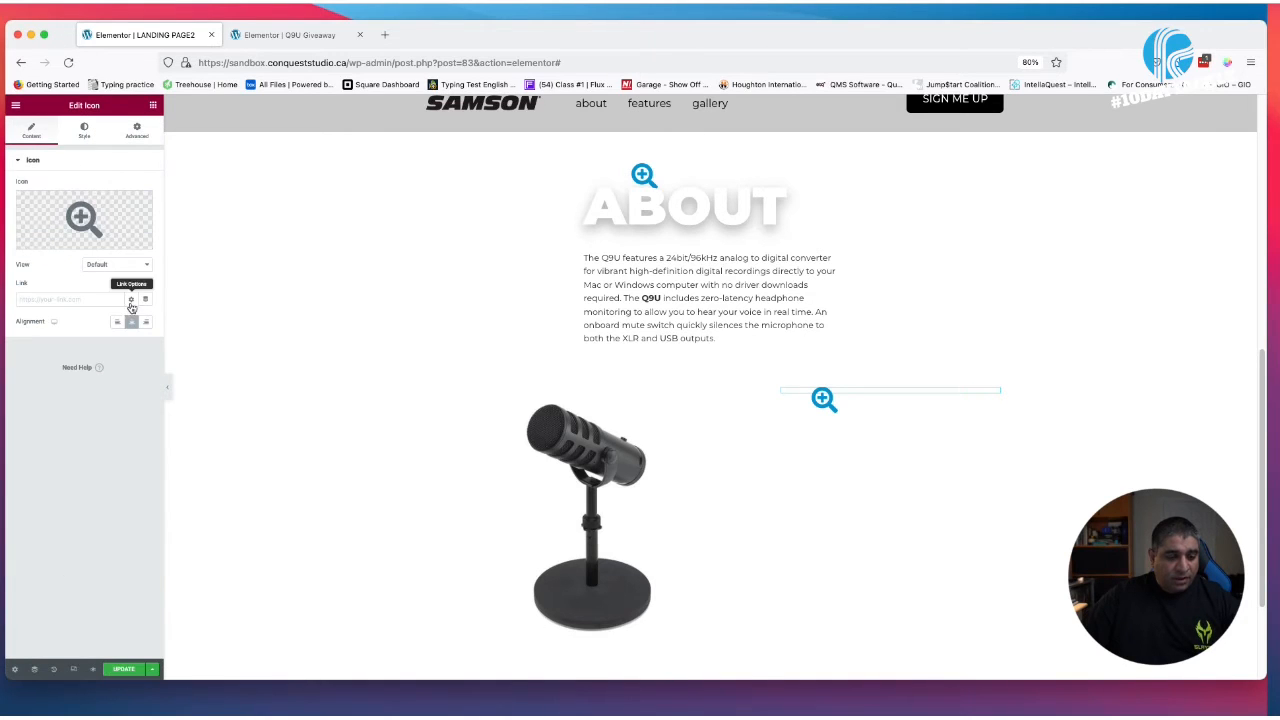
pyautogui.click(117, 321)
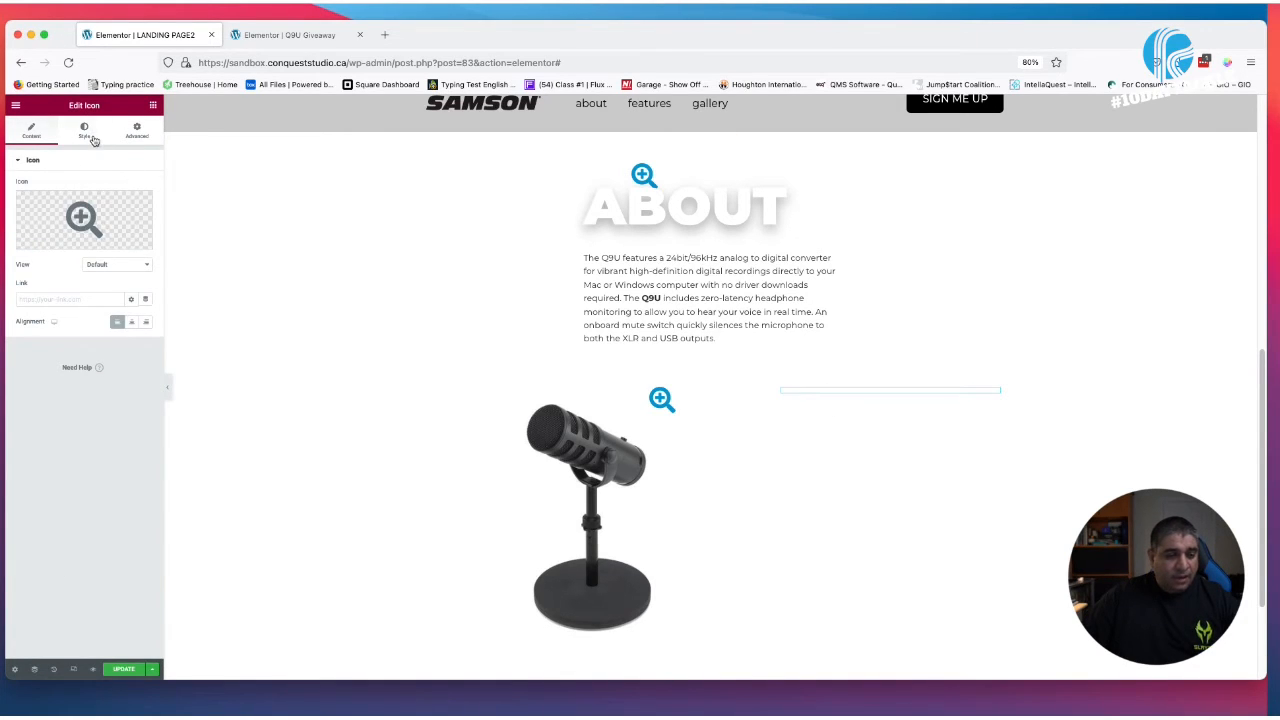
pyautogui.click(86, 135)
pyautogui.click(29, 130)
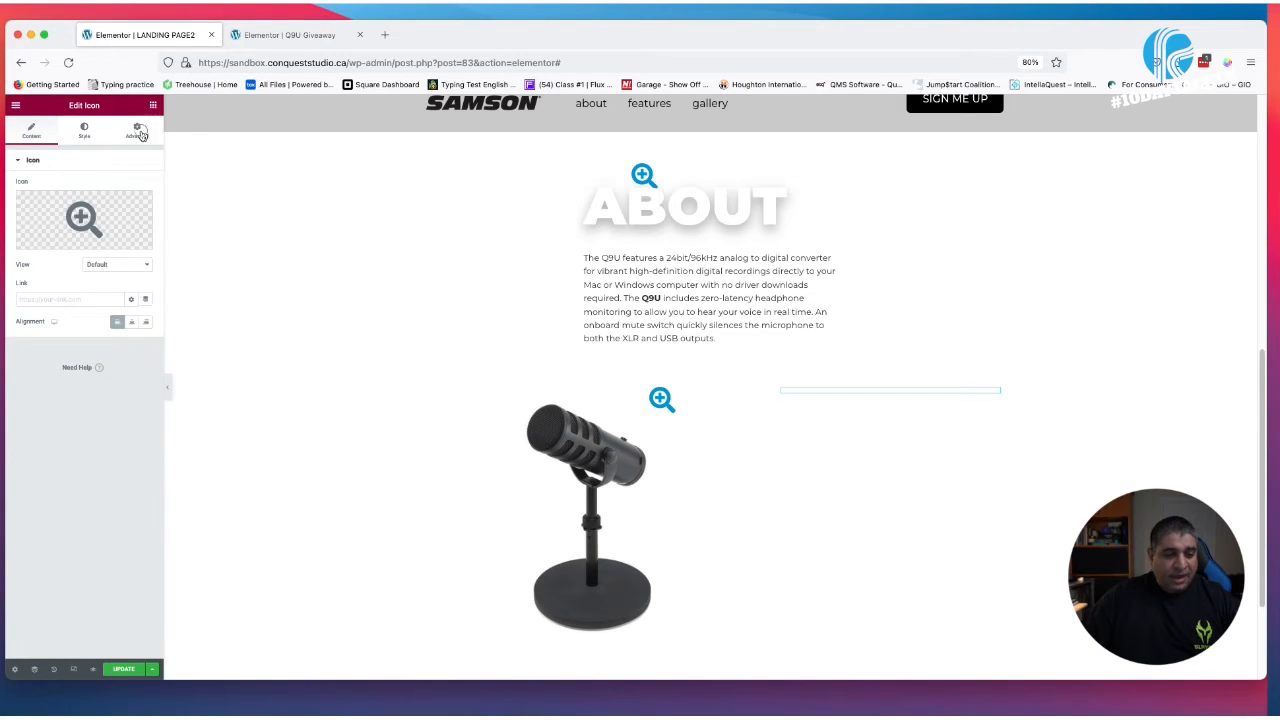
pyautogui.click(138, 131)
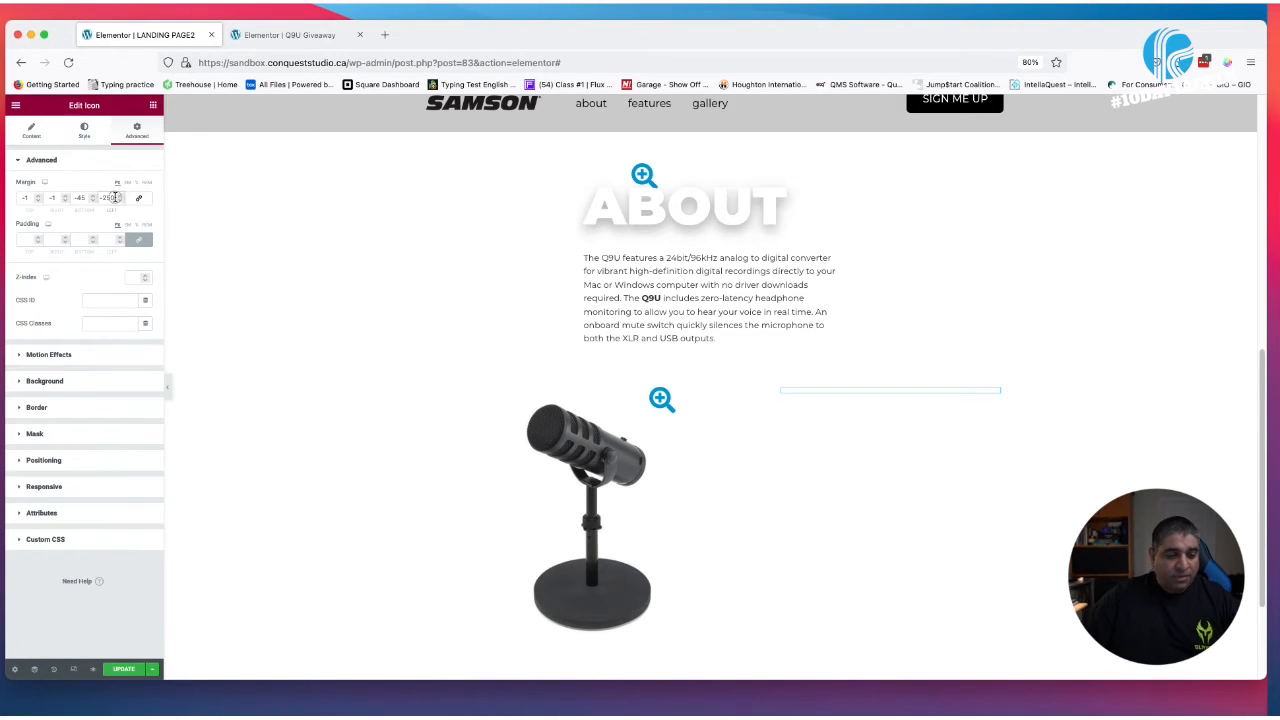
pyautogui.write('0')
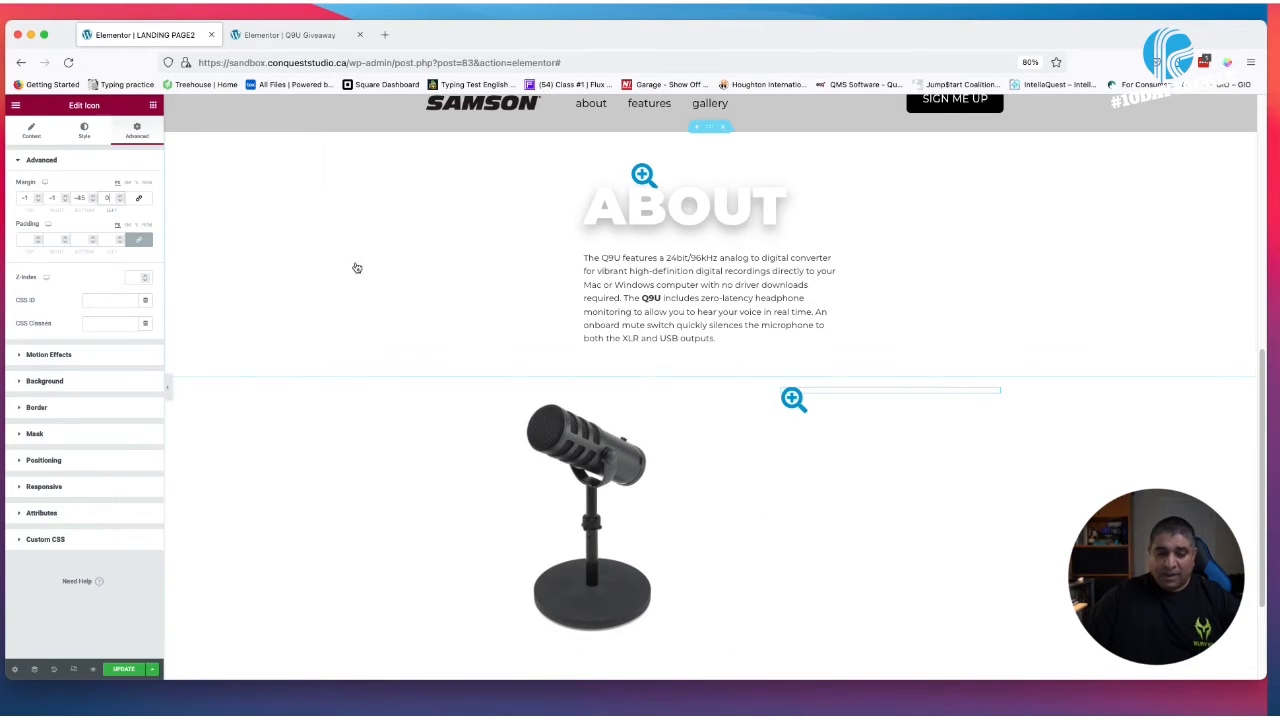
# Replace the copied magnifier with the outlined Circle icon from the icon library
pyautogui.click(33, 131)
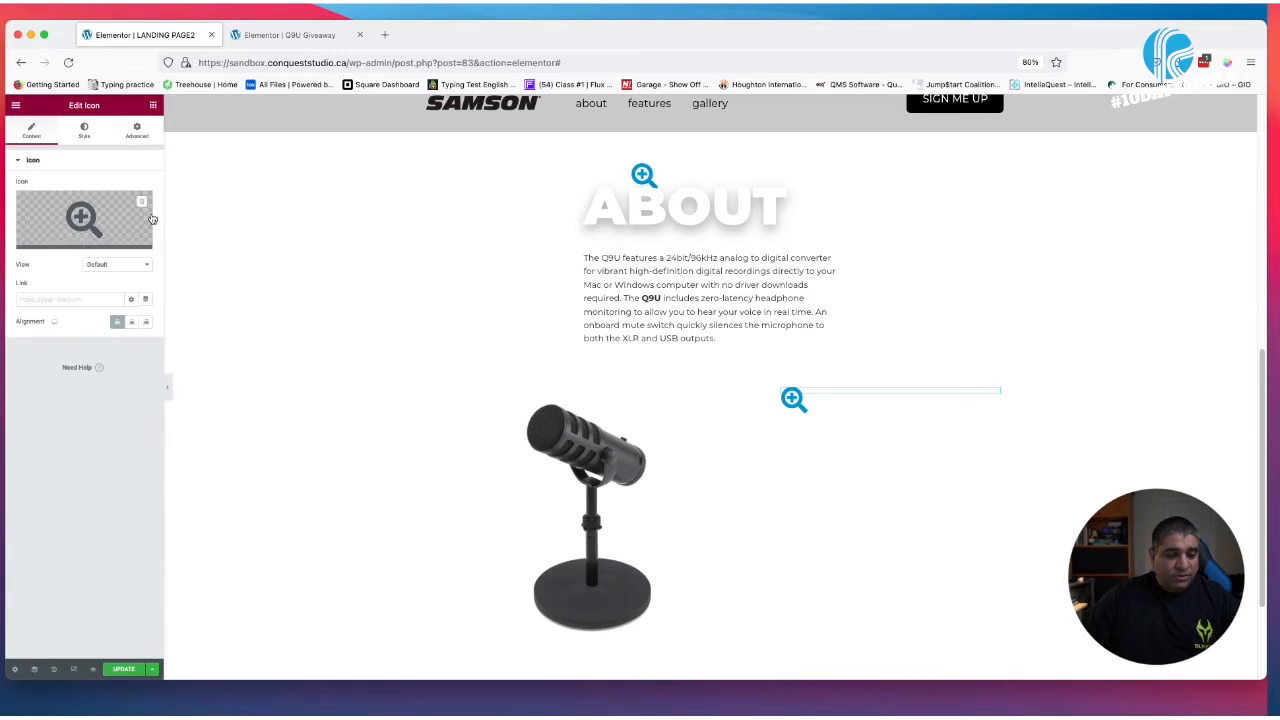
pyautogui.click(149, 244)
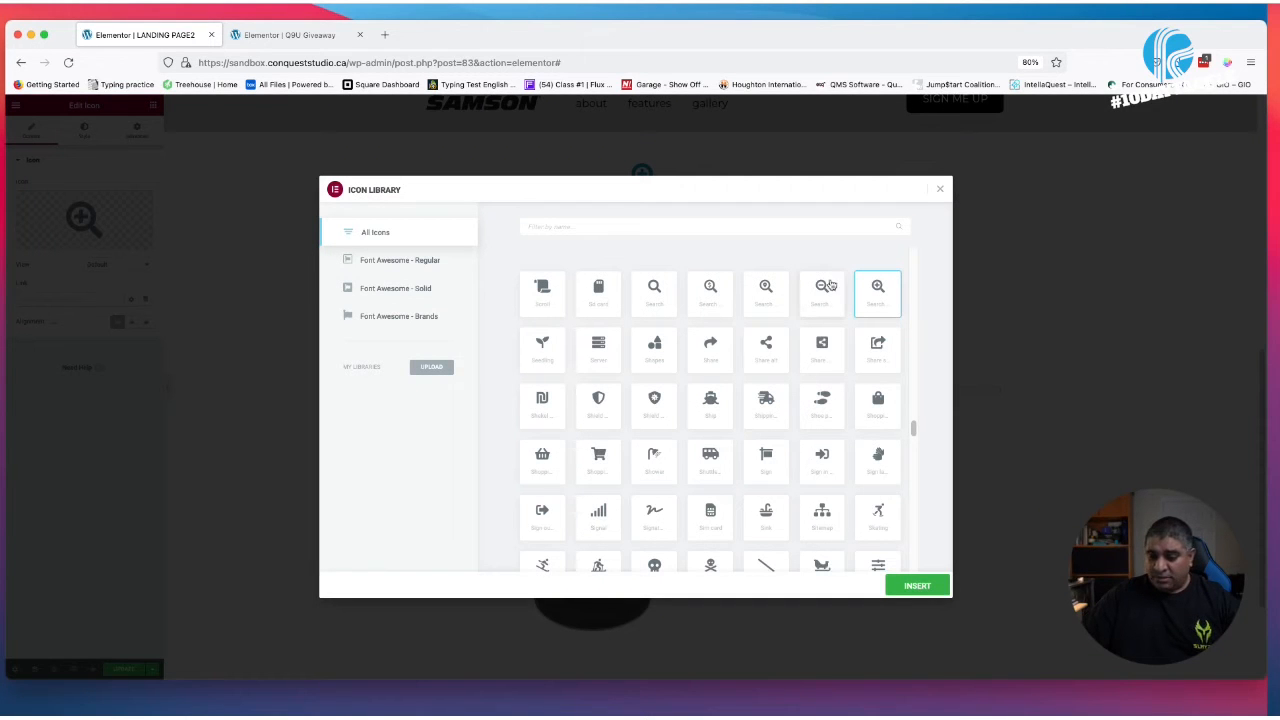
pyautogui.scroll(5, 640, 300)
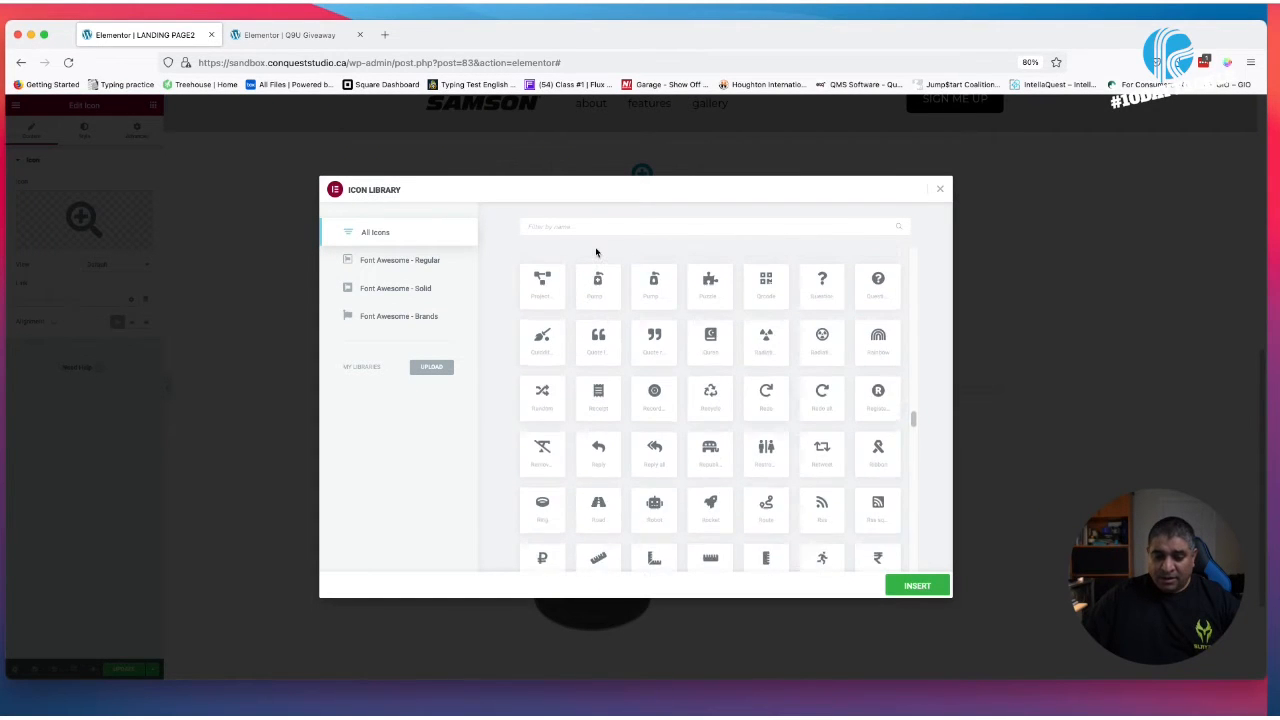
pyautogui.click(627, 228)
pyautogui.write('circ')
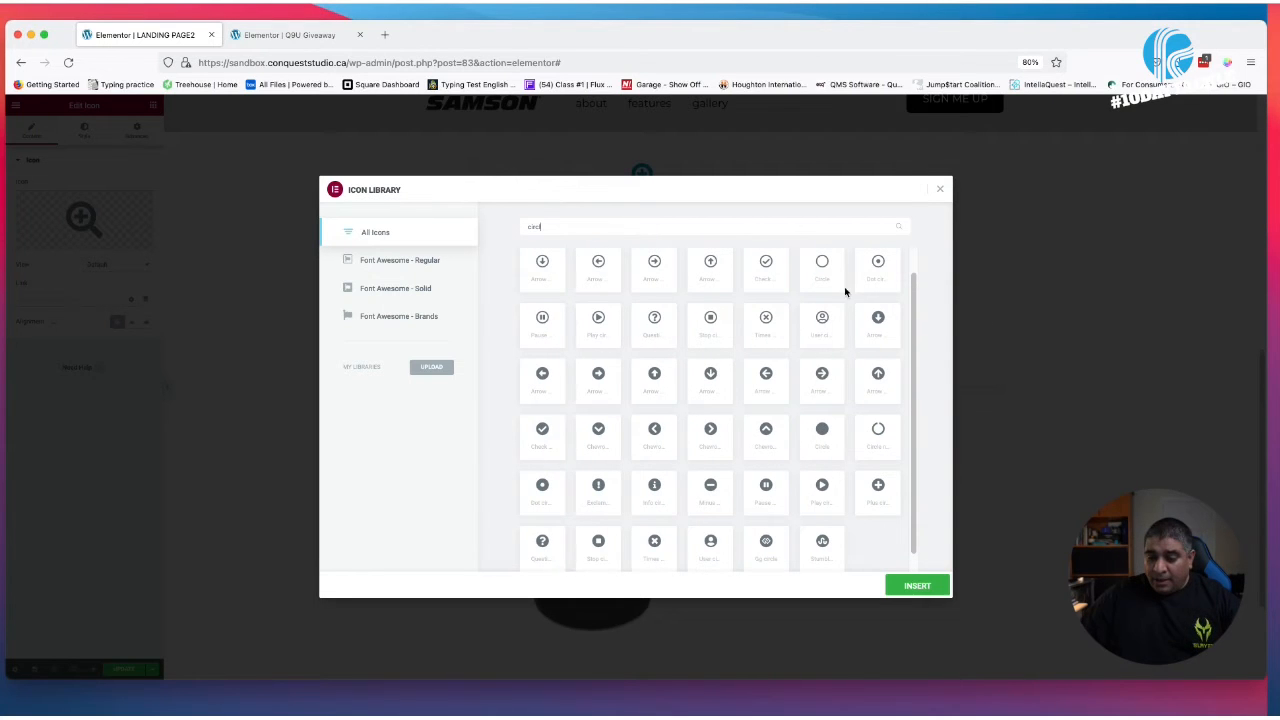
pyautogui.click(843, 290)
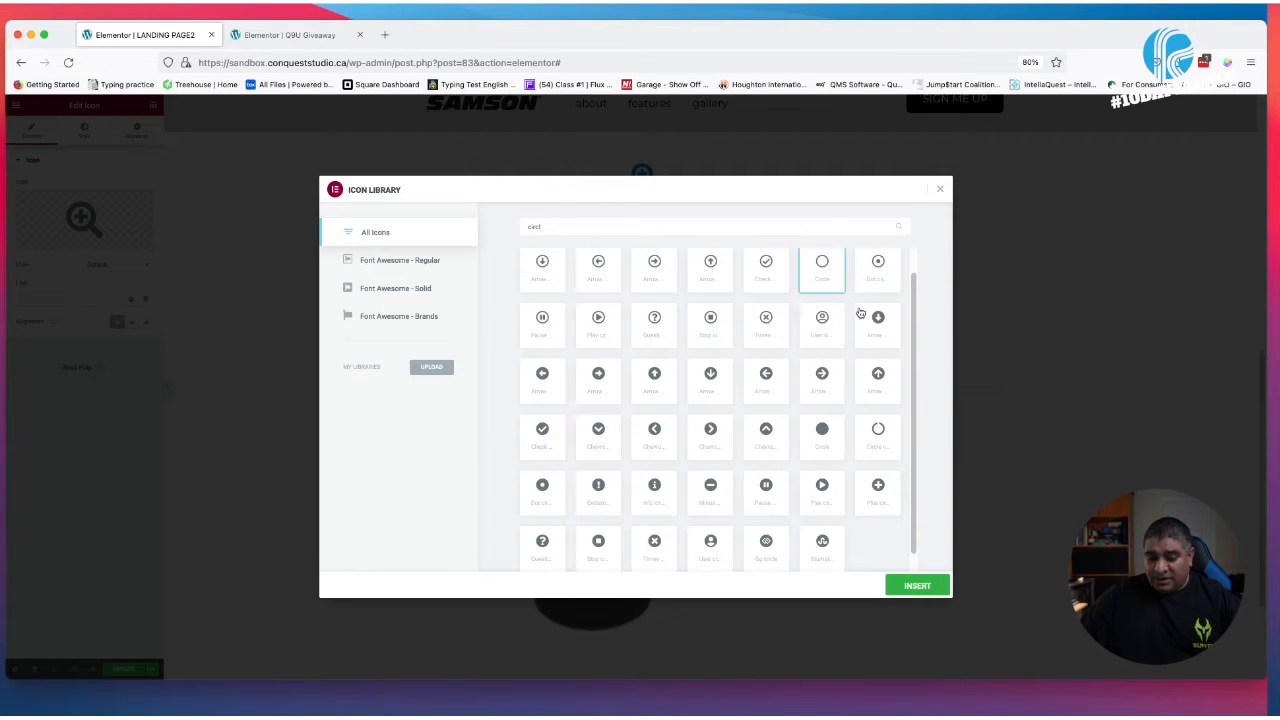
pyautogui.click(910, 587)
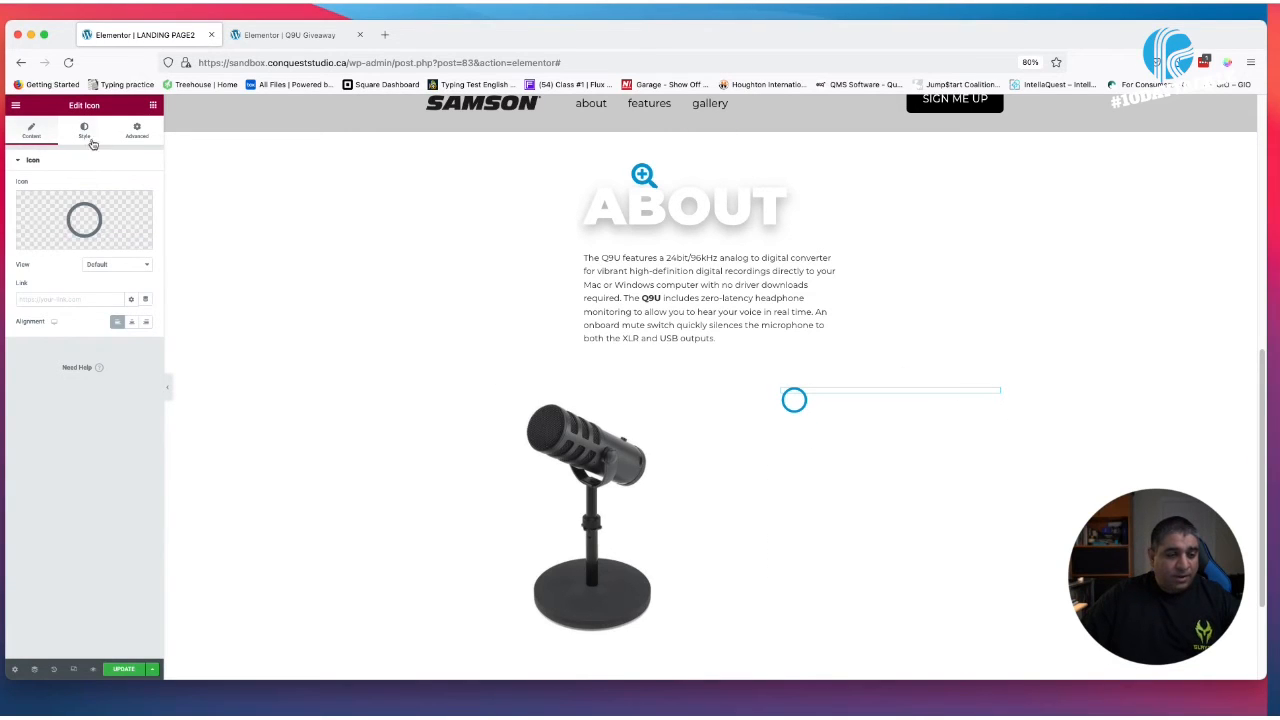
# Reduce the size of the circle icon beside the microphone to about 29
pyautogui.click(84, 130)
pyautogui.moveTo(17, 256)
pyautogui.mouseDown()
pyautogui.moveTo(40, 254)
pyautogui.moveTo(4, 253)
pyautogui.moveTo(24, 261)
pyautogui.mouseUp()
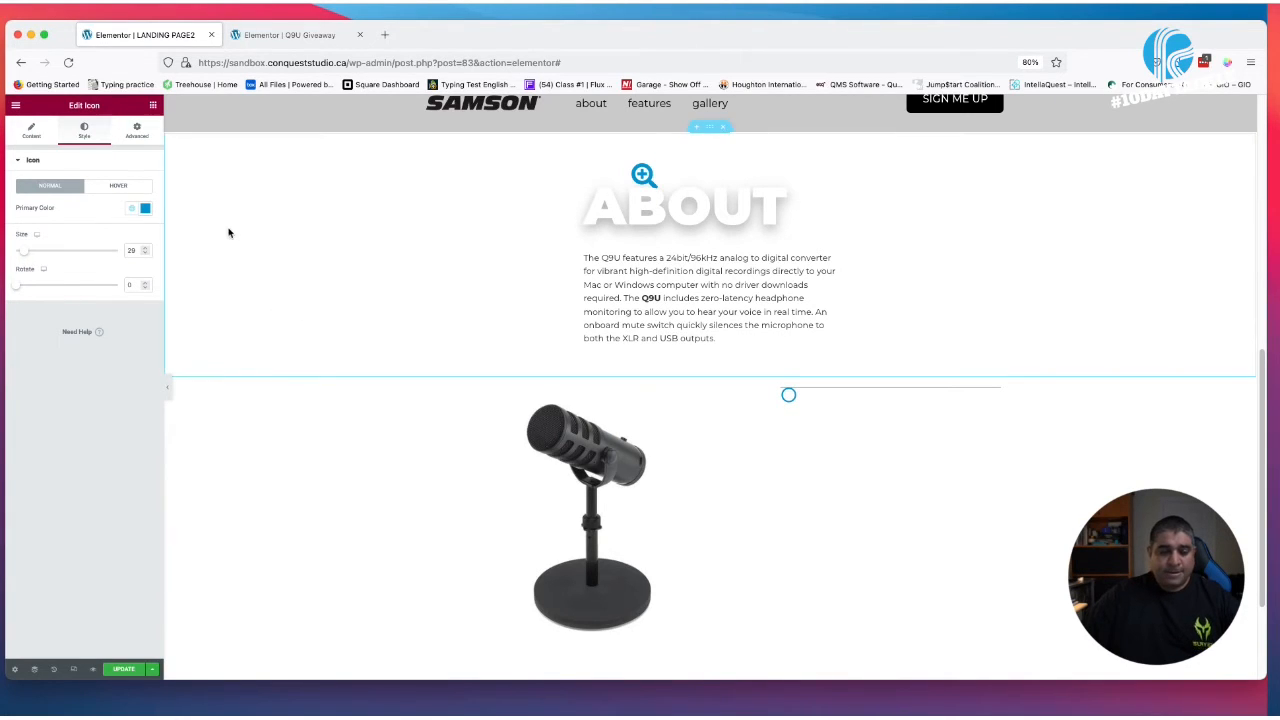
# Add a Text Editor widget below the circle icon and a Heading widget between the icon and that text
pyautogui.scroll(-1, 229, 231)
pyautogui.click(153, 106)
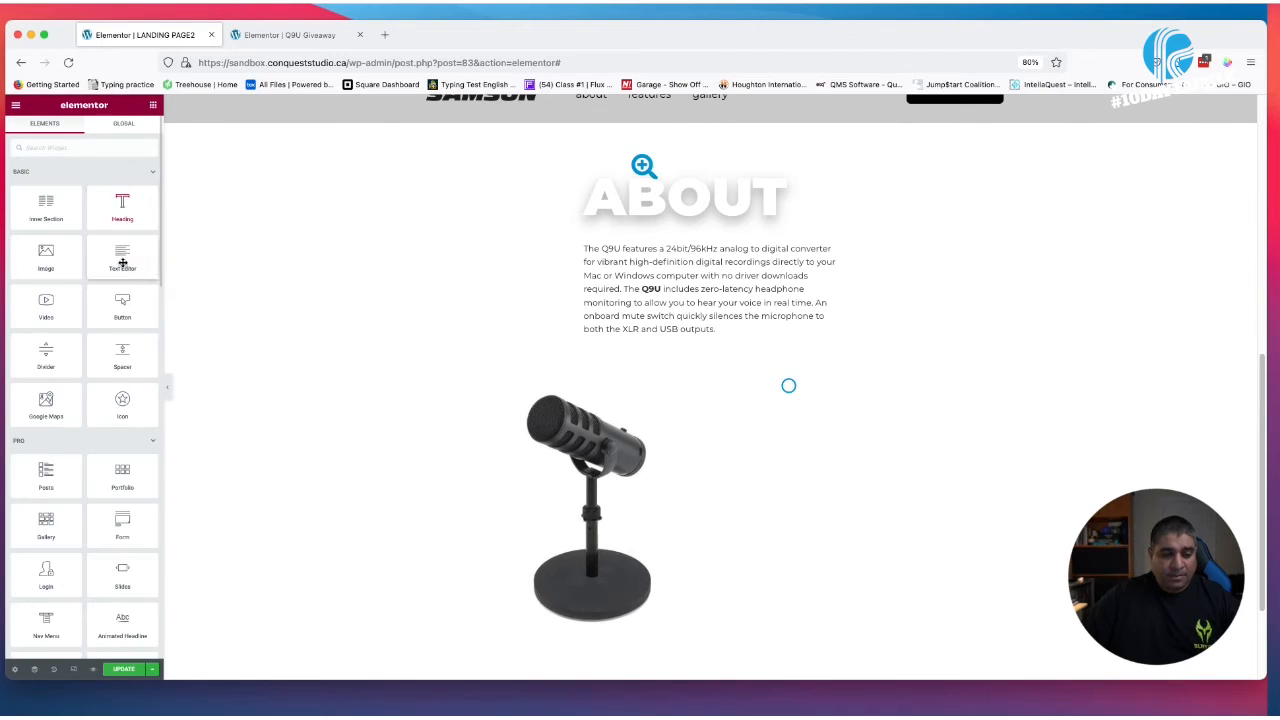
pyautogui.moveTo(623, 324); pyautogui.dragTo(826, 395)
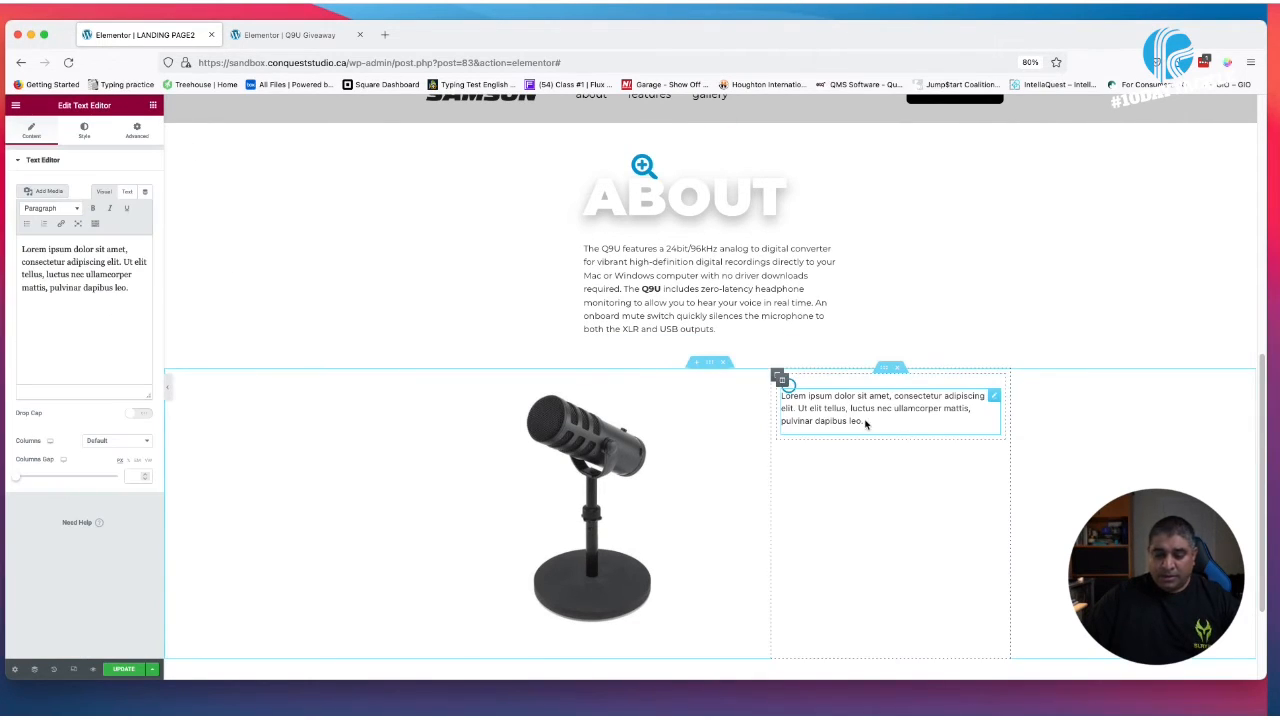
pyautogui.rightClick(816, 412)
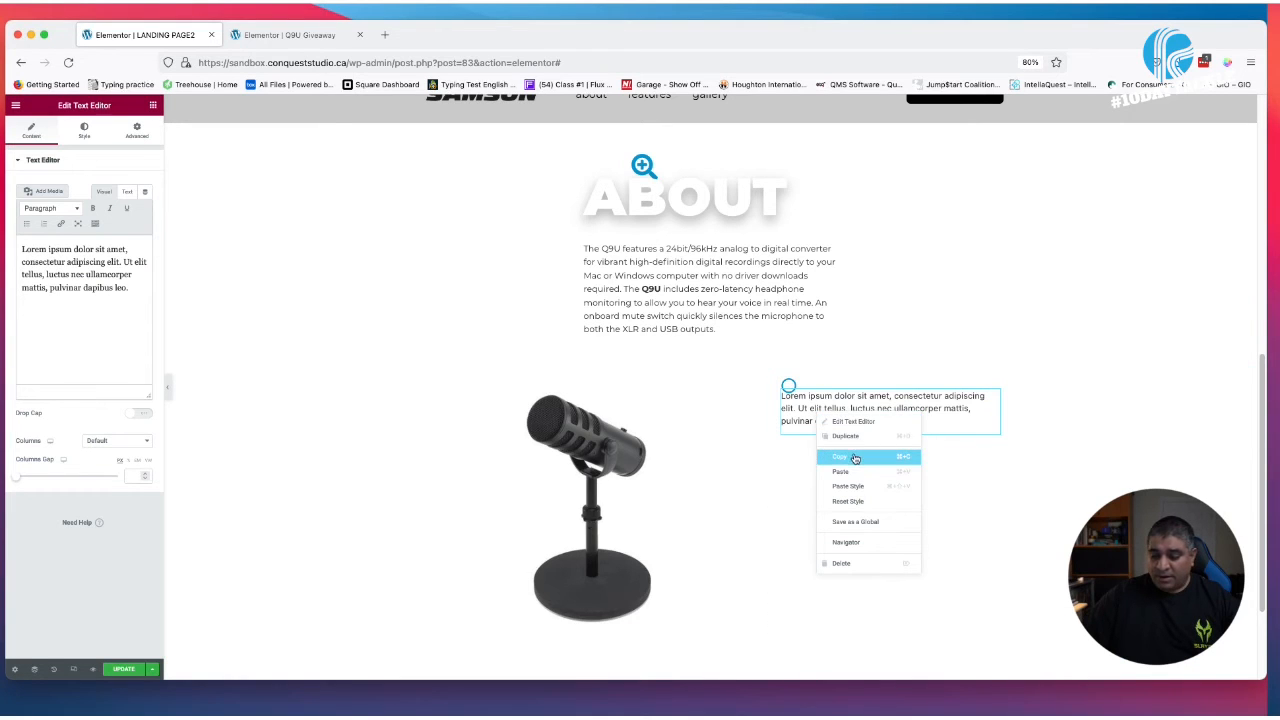
pyautogui.click(155, 106)
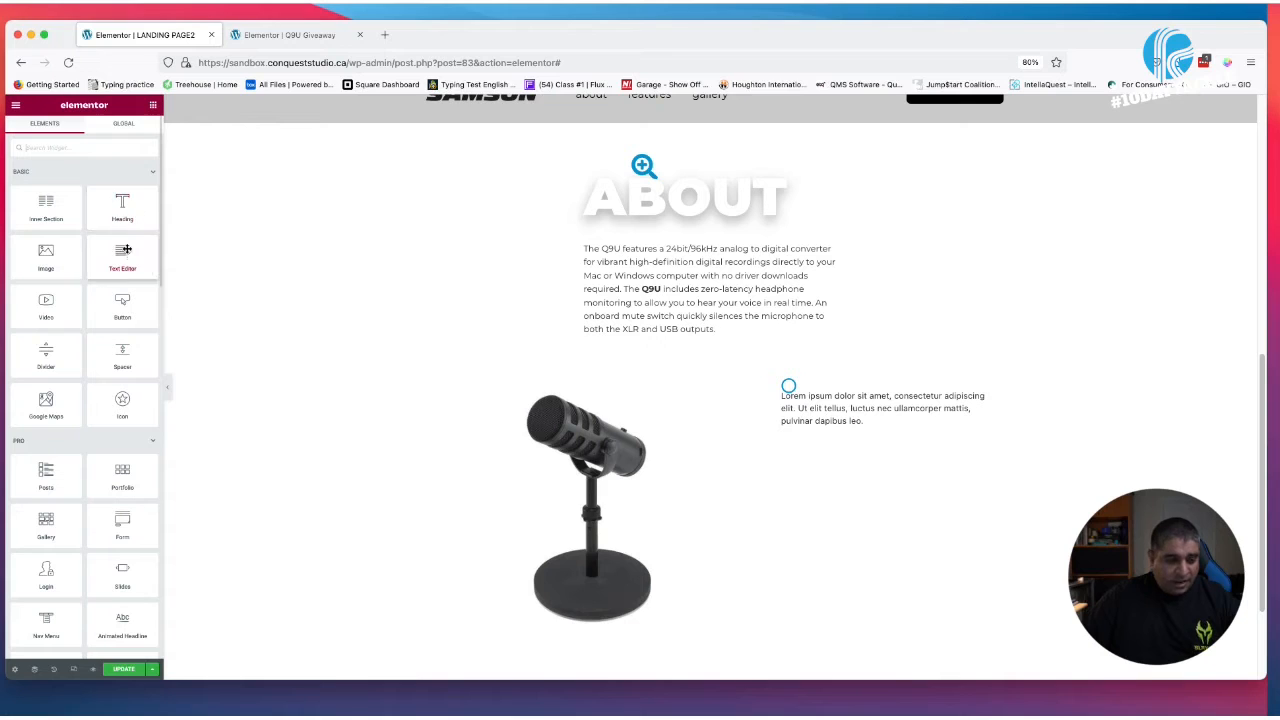
pyautogui.moveTo(788, 386)
pyautogui.mouseDown()
pyautogui.moveTo(809, 391)
pyautogui.moveTo(783, 374)
pyautogui.mouseUp()
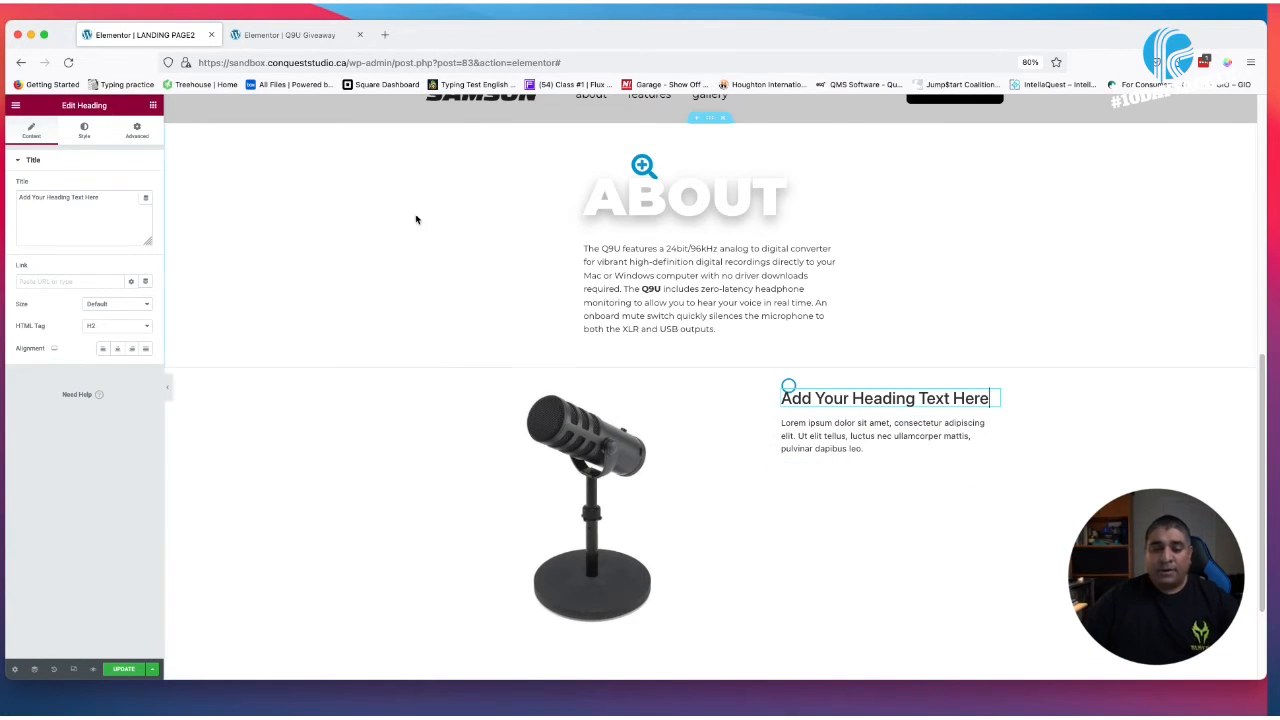
# Replace the new heading's text with "XLR Analog Output", copied from the matching feature heading on the Q9U Giveaway page
pyautogui.click(289, 34)
pyautogui.scroll(-1, 841, 278)
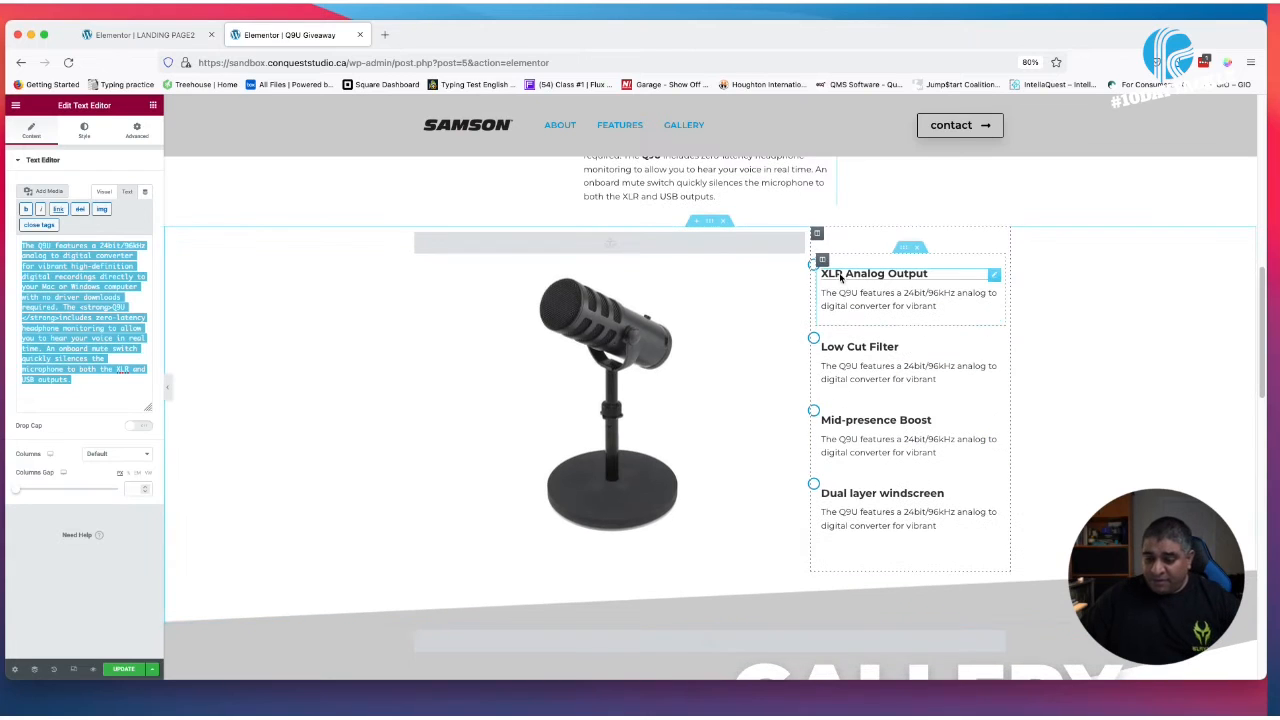
pyautogui.click(910, 273)
pyautogui.moveTo(930, 273); pyautogui.dragTo(818, 271)
pyautogui.press('super+c')
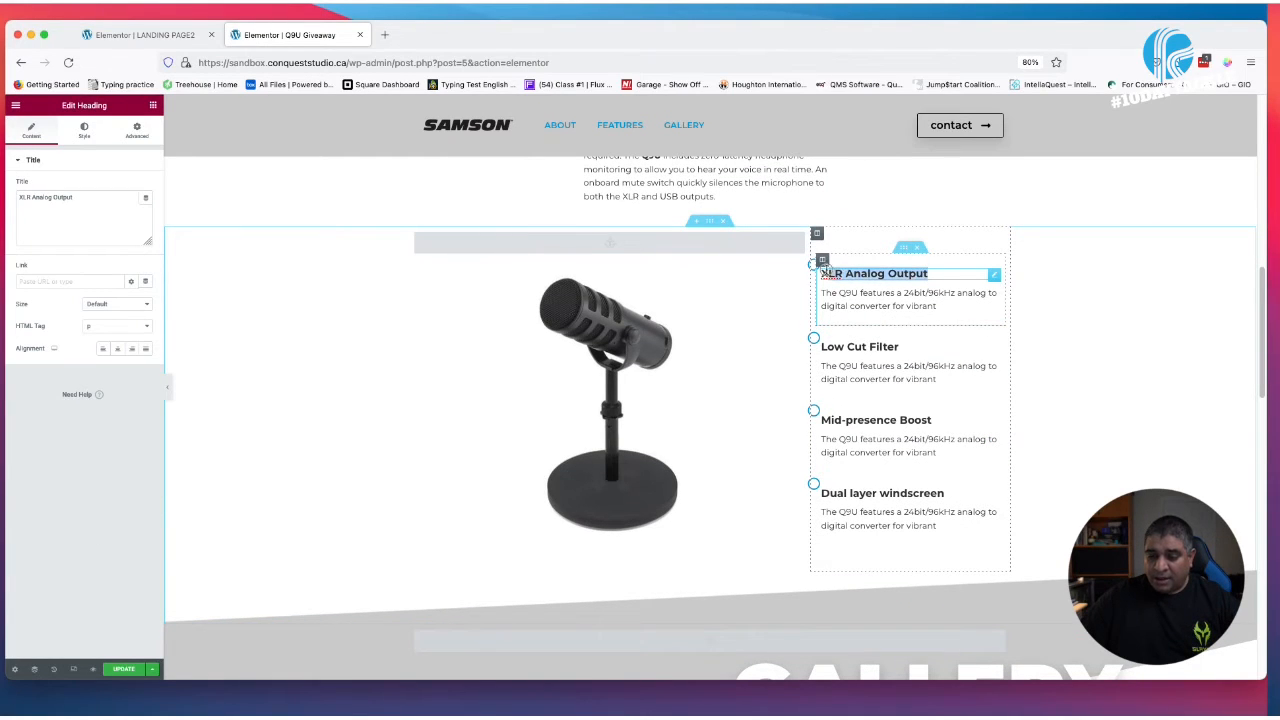
pyautogui.click(156, 34)
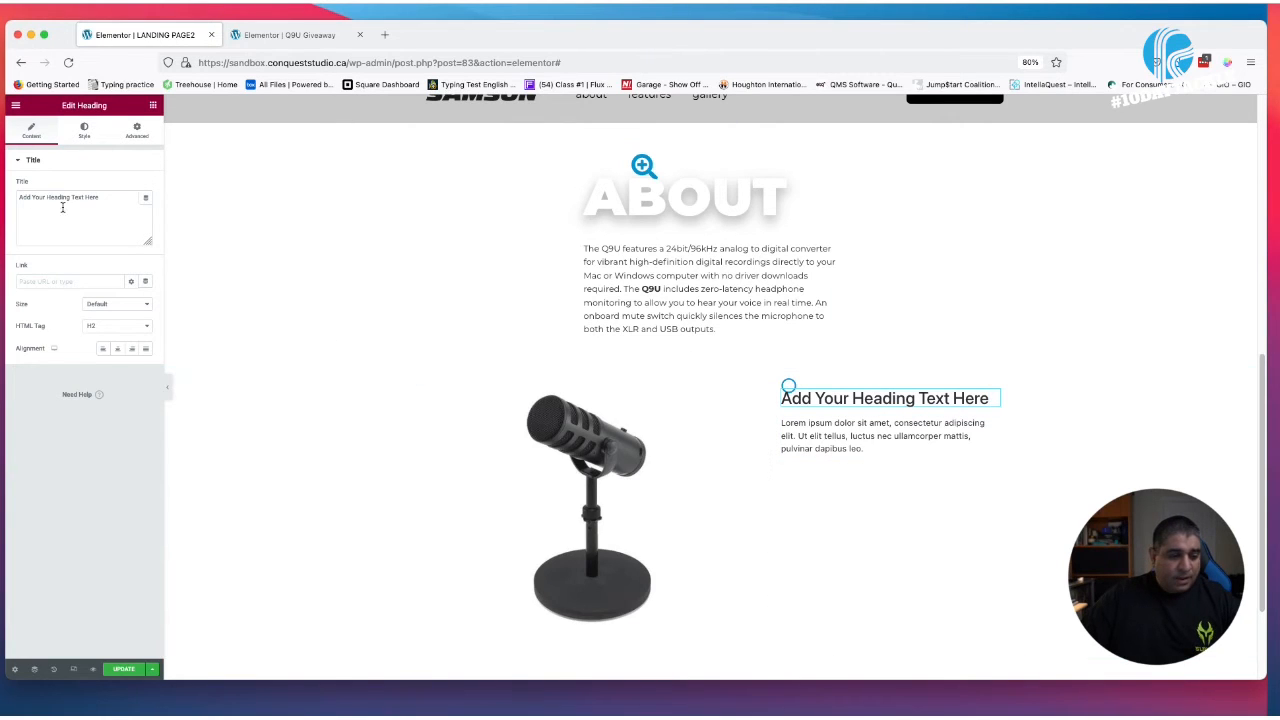
pyautogui.moveTo(98, 197); pyautogui.dragTo(17, 196)
pyautogui.press('super+v')
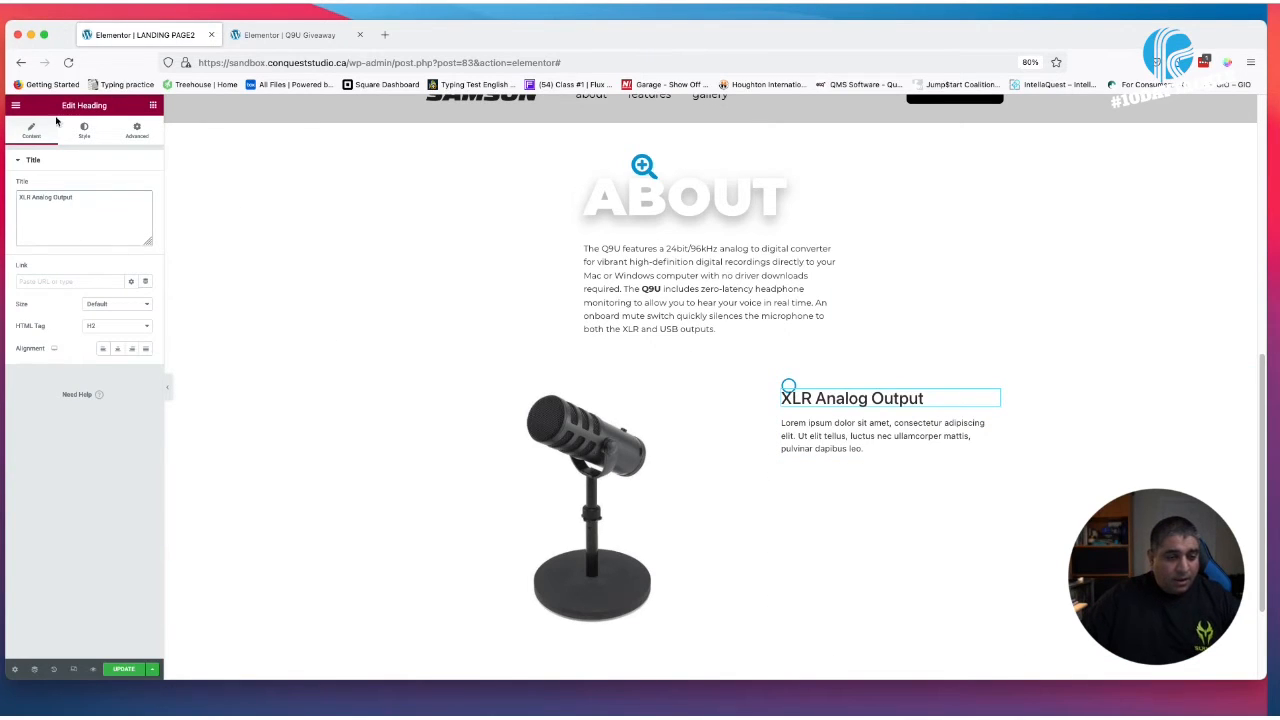
# Set the XLR Analog Output heading's typography to Montserrat, size 24, weight 600
pyautogui.click(85, 132)
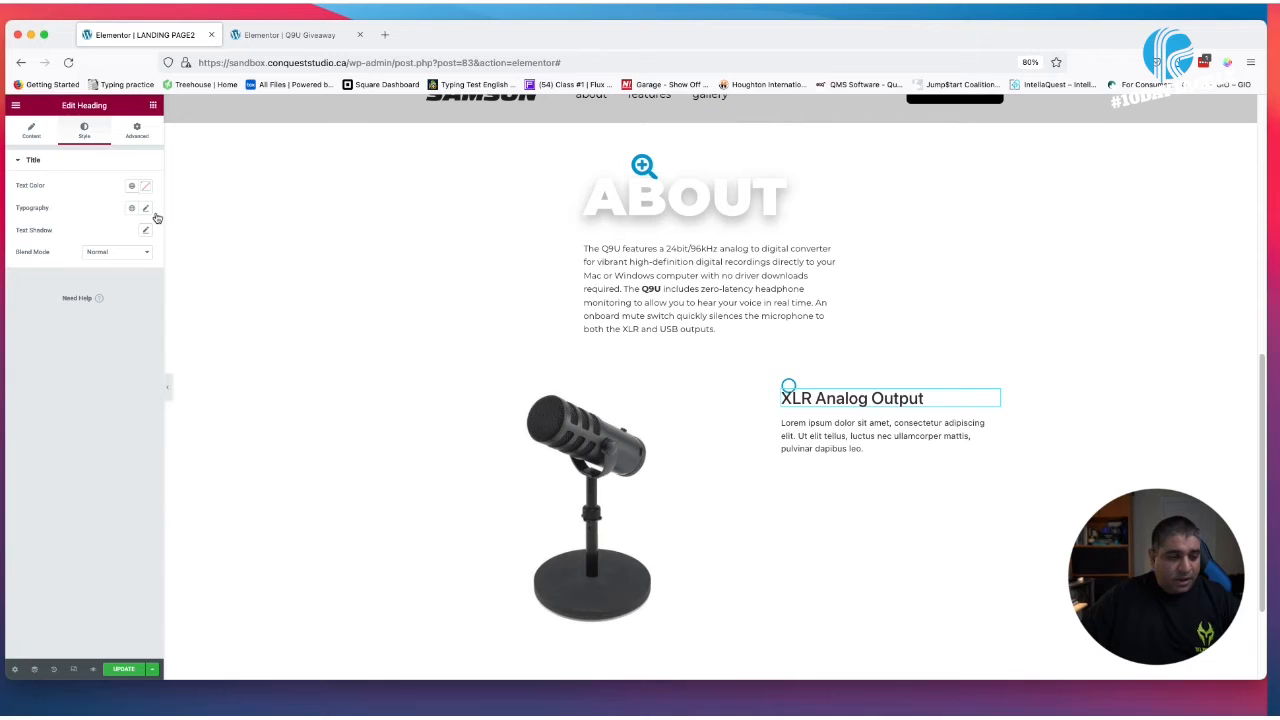
pyautogui.click(143, 207)
pyautogui.click(114, 258)
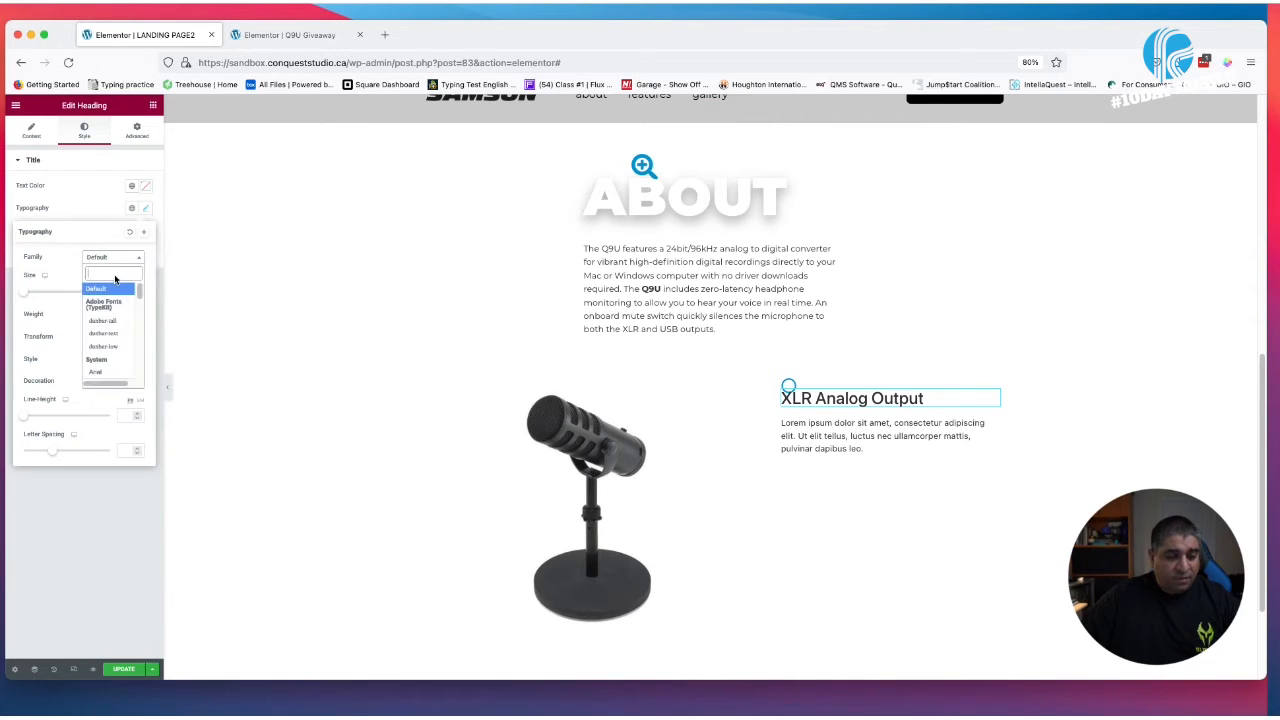
pyautogui.write('mont')
pyautogui.press('Down')
pyautogui.press('Down')
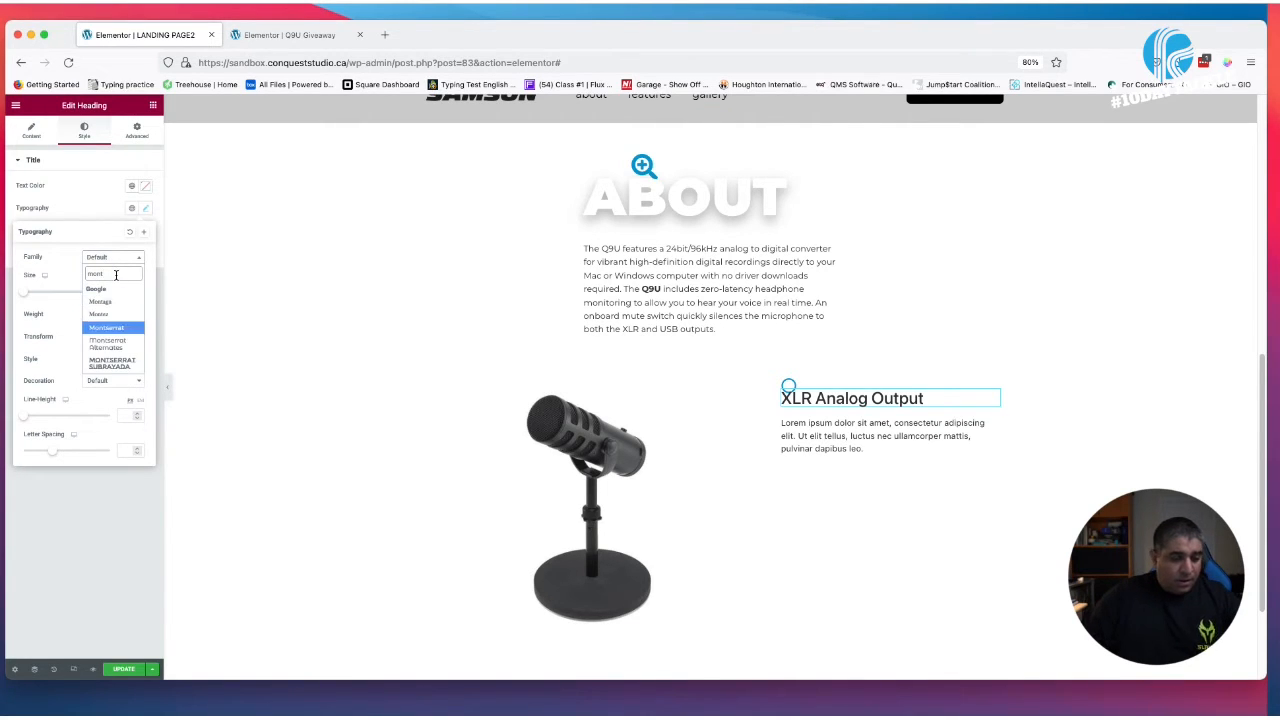
pyautogui.press('Return')
pyautogui.click(127, 290)
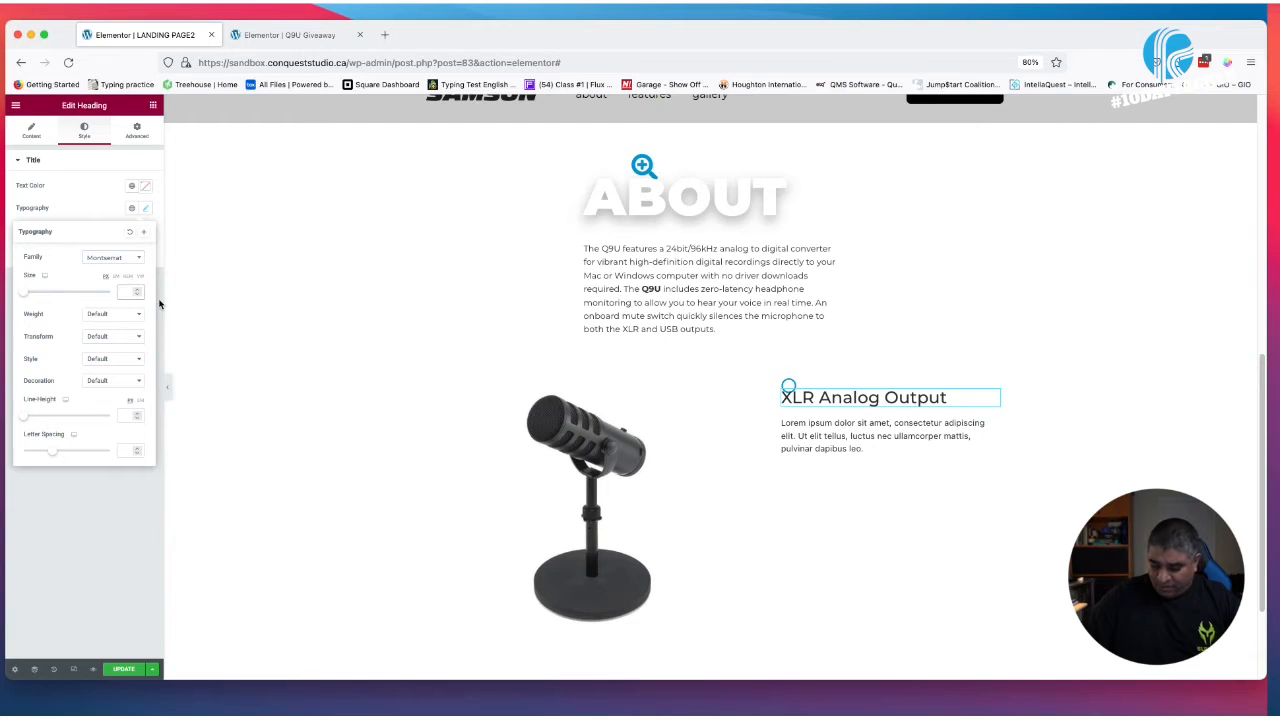
pyautogui.write('24')
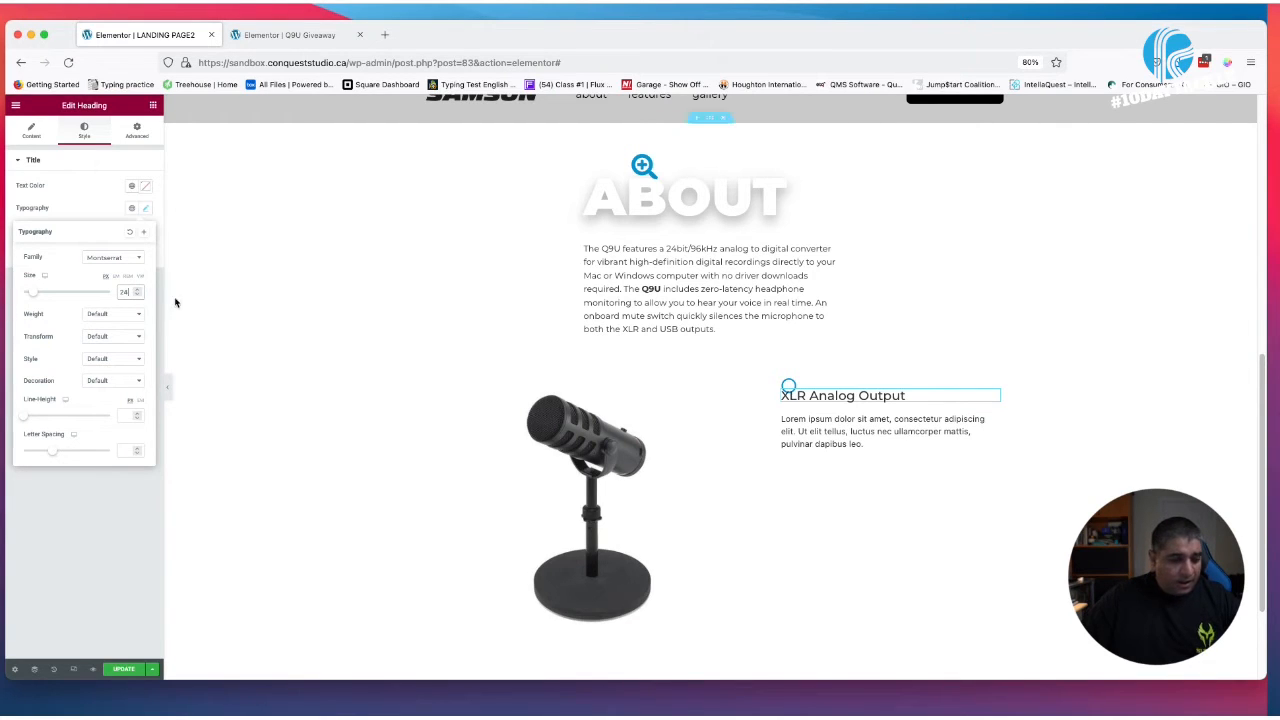
pyautogui.click(128, 315)
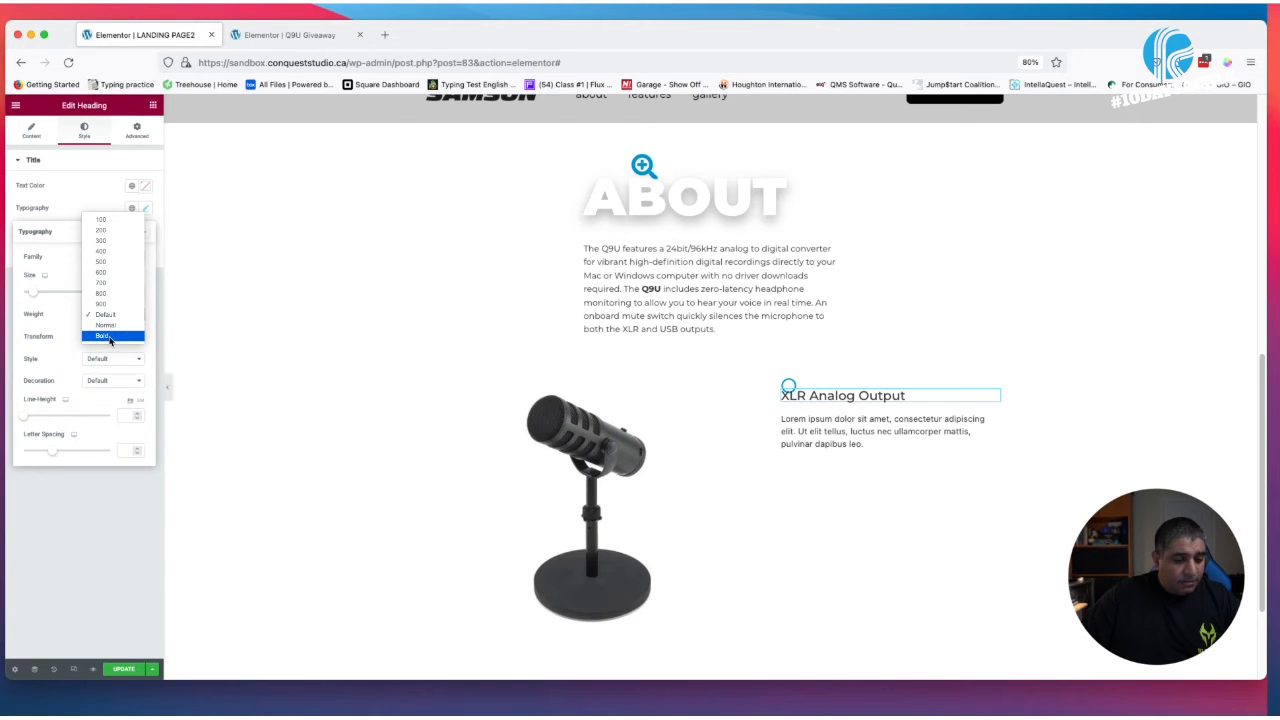
pyautogui.click(112, 273)
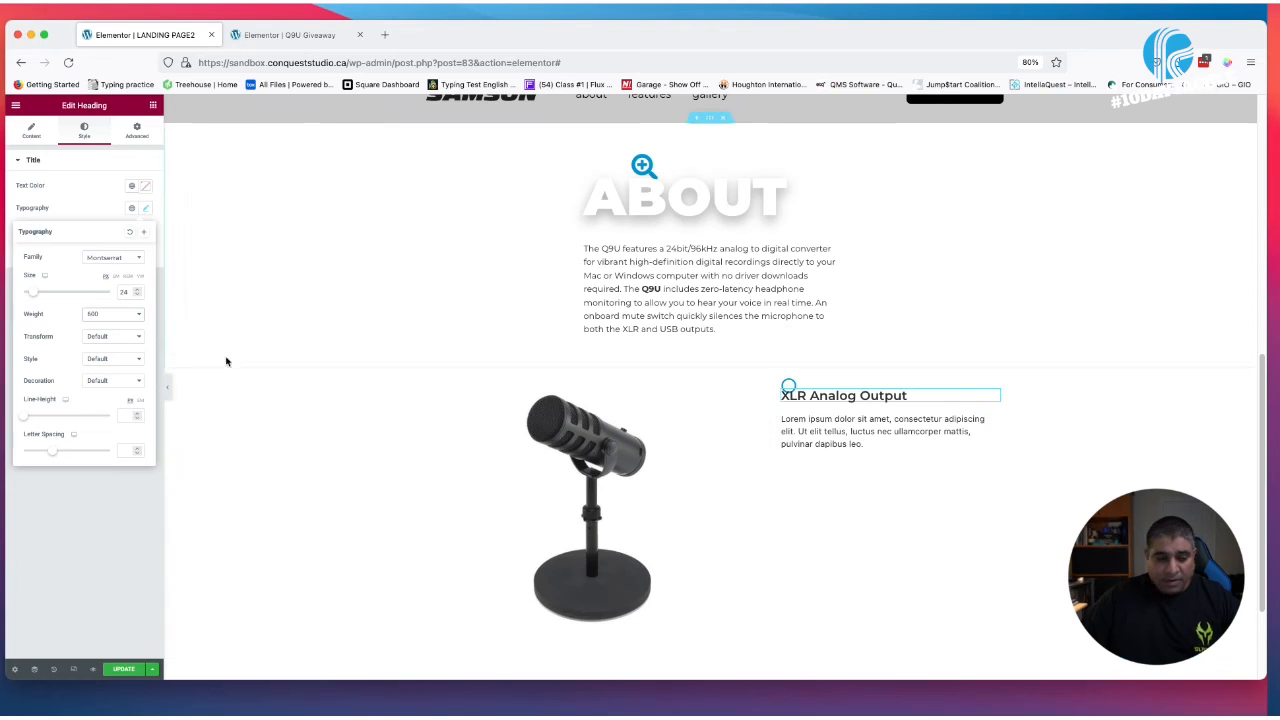
# Save the heading's typography as a new global font named subhead_product_features
pyautogui.click(145, 234)
pyautogui.moveTo(631, 391); pyautogui.dragTo(533, 382)
pyautogui.write('subhead_product_features')
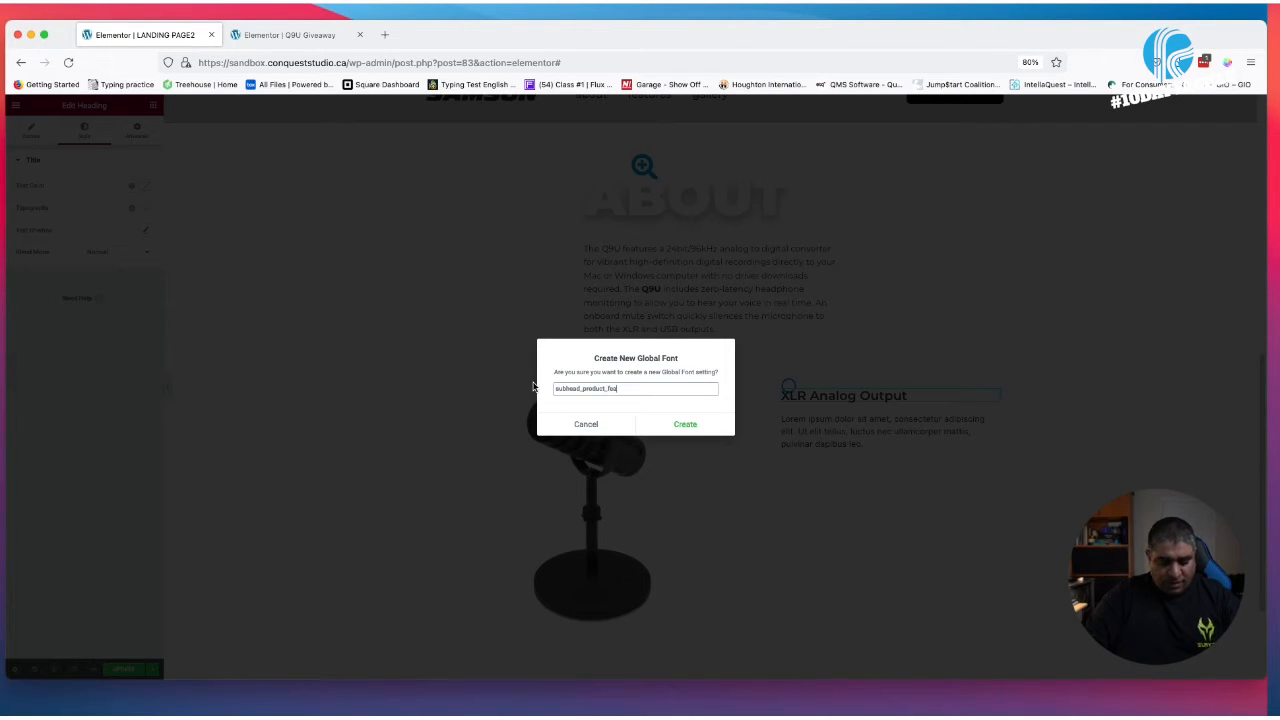
pyautogui.click(686, 425)
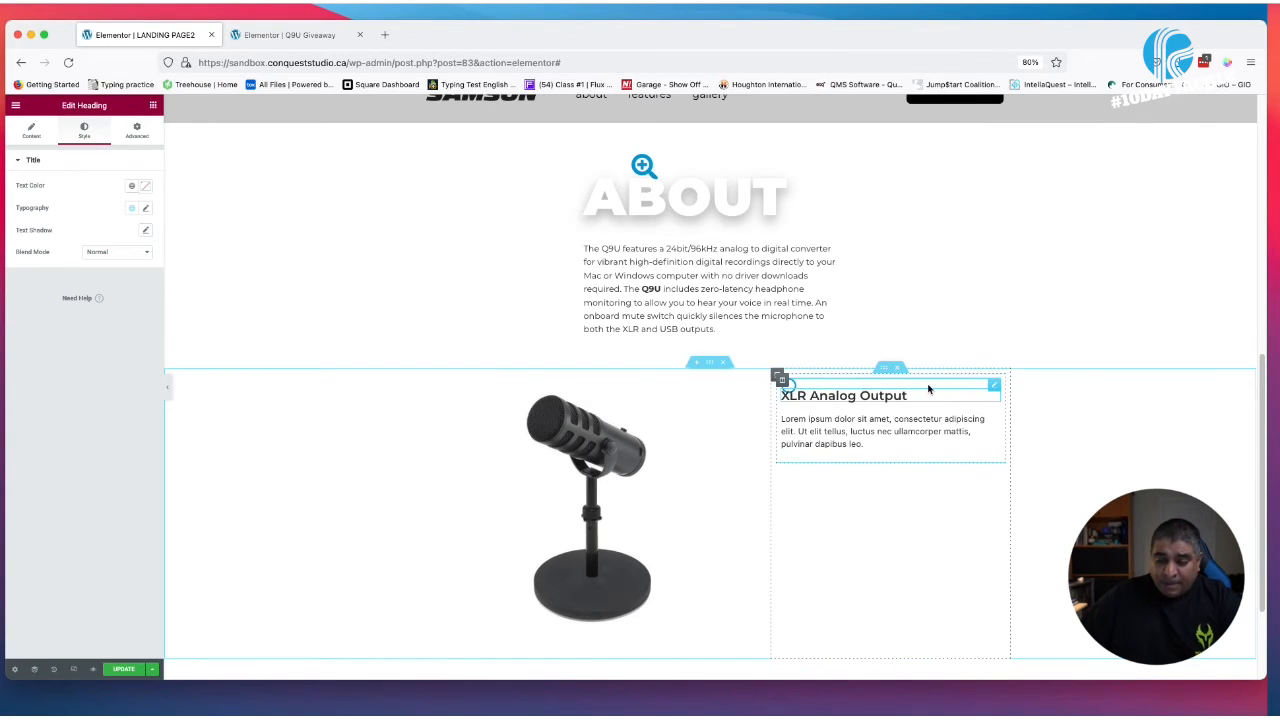
# Shift the circle icon to the left of the XLR Analog Output heading with a left margin of -30
pyautogui.click(993, 388)
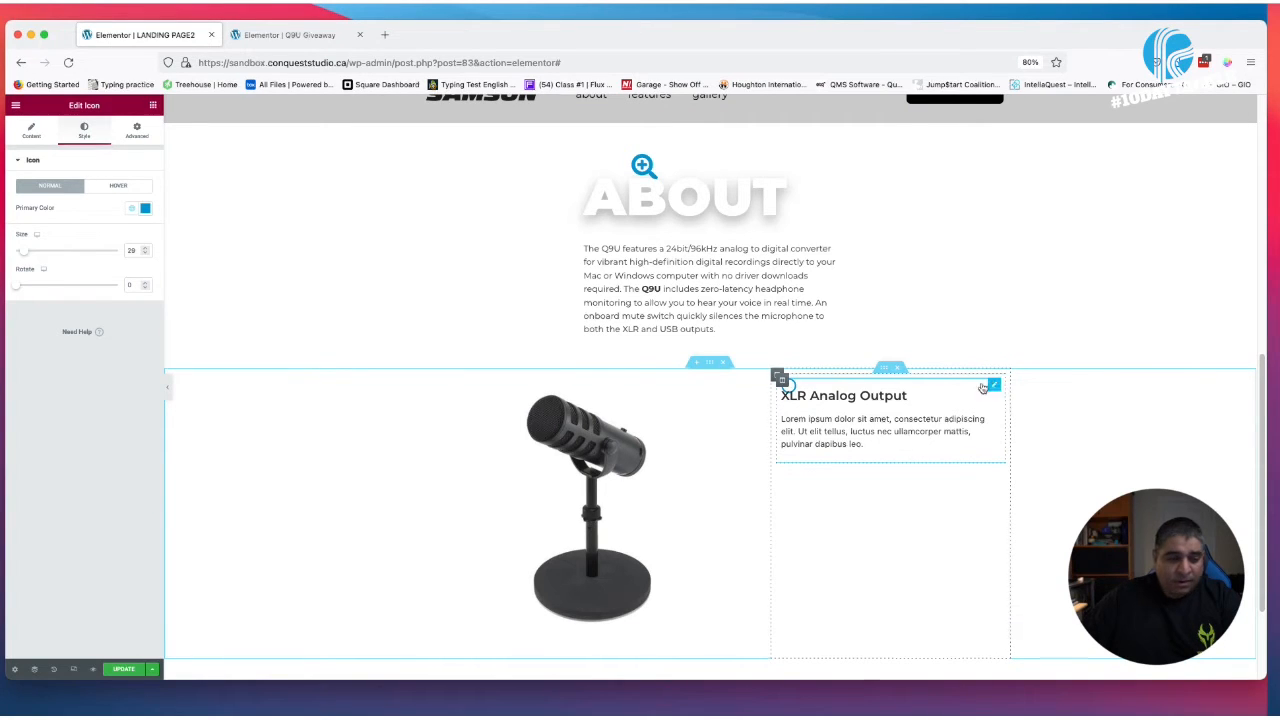
pyautogui.click(137, 132)
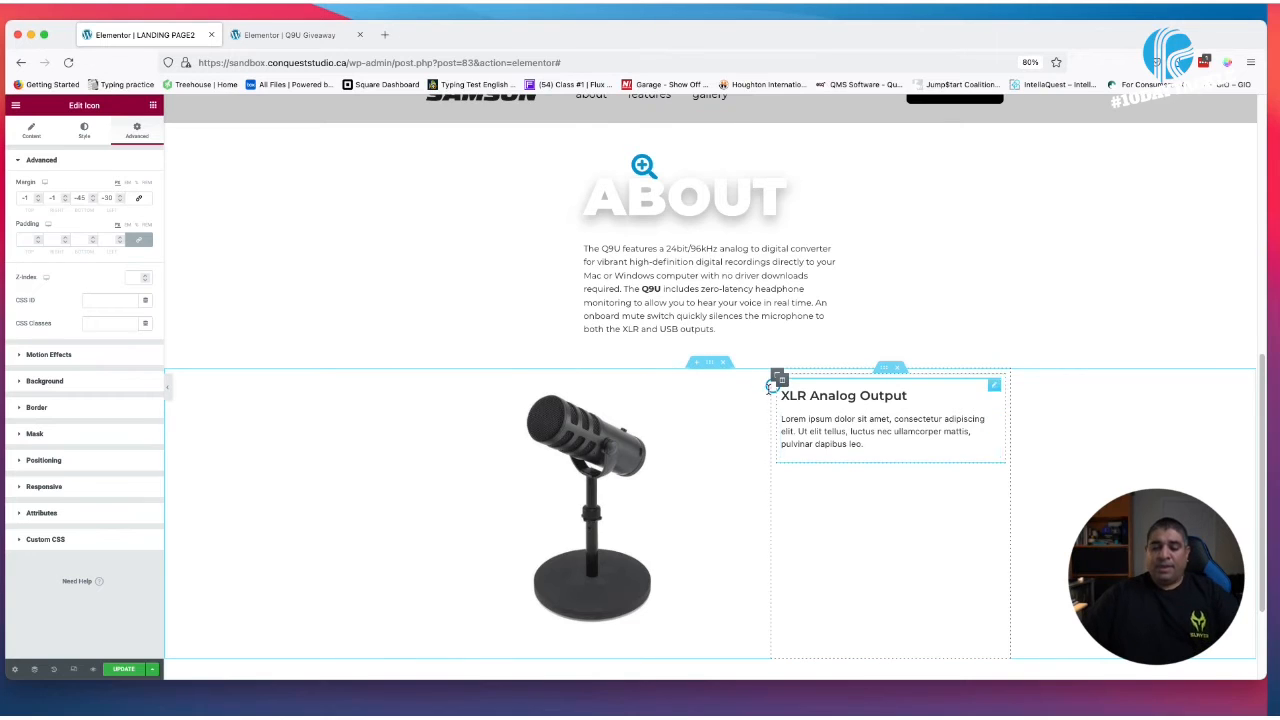
# Replace the placeholder paragraph with the Q9U Giveaway page's text "The Q9U features a 24bit/96kHz analog to digital converter for vibrant"
pyautogui.click(784, 448)
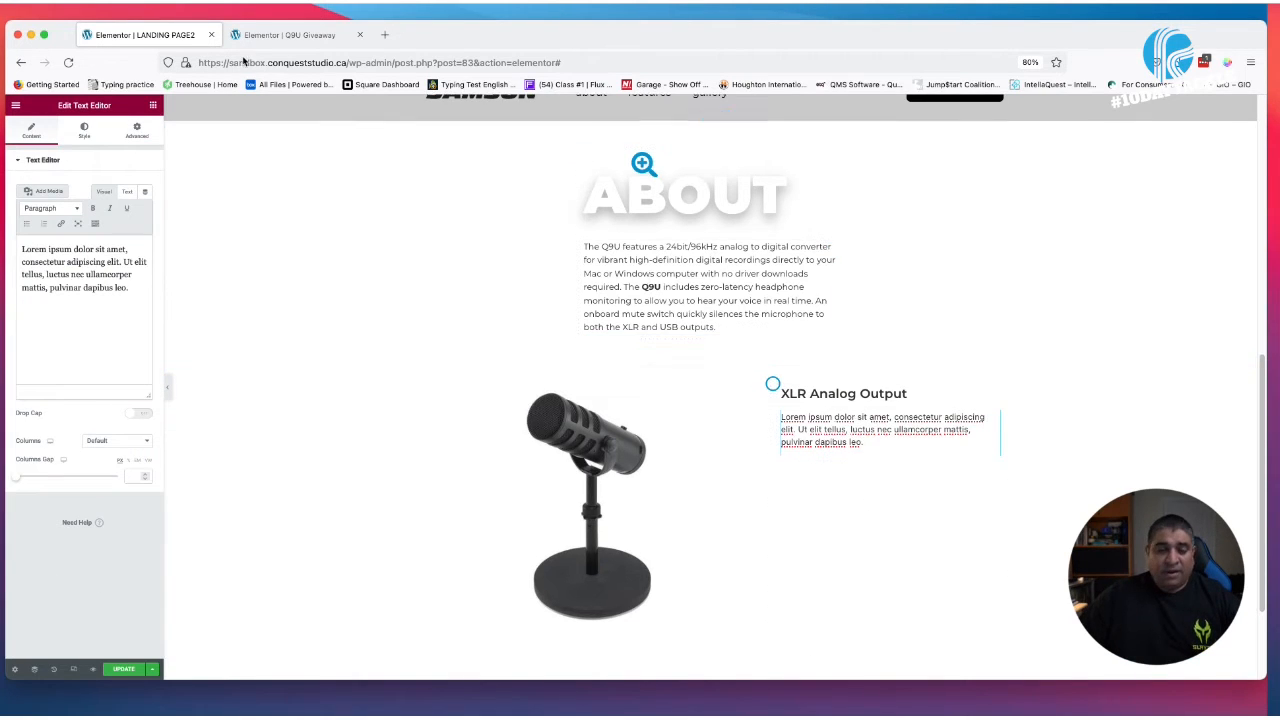
pyautogui.click(285, 35)
pyautogui.click(886, 298)
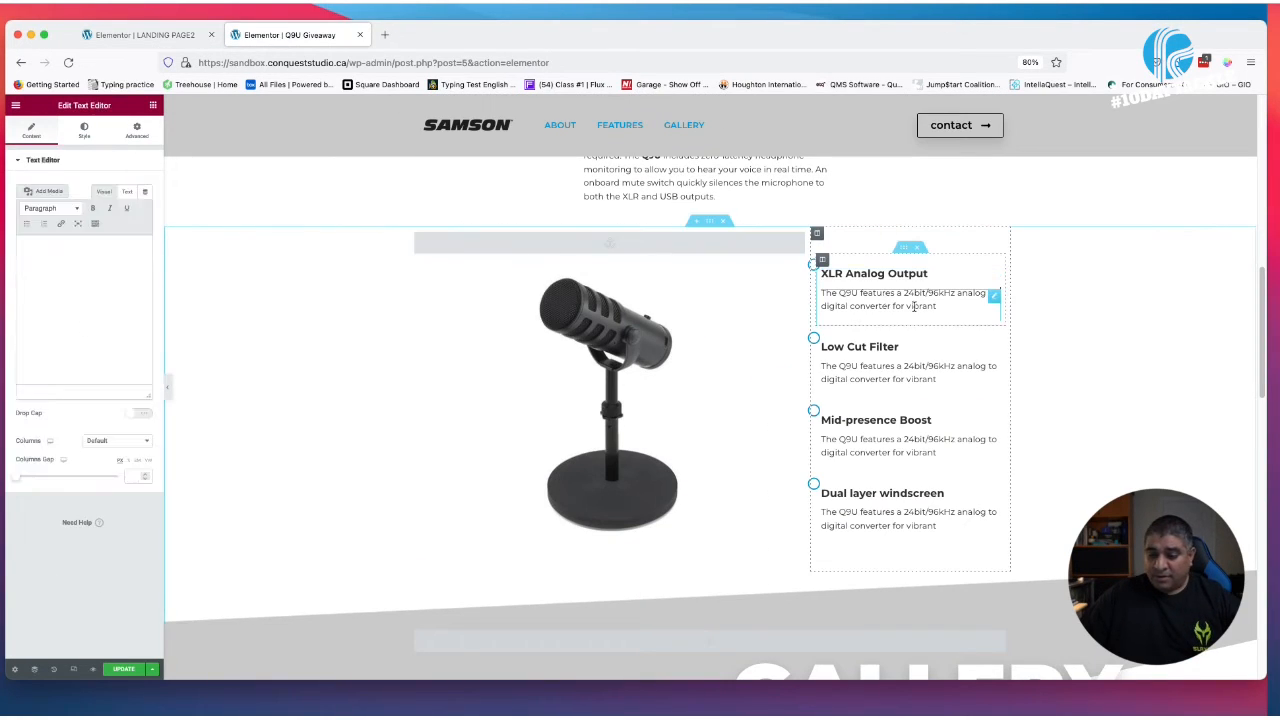
pyautogui.moveTo(936, 306); pyautogui.dragTo(784, 309)
pyautogui.hotkey('ctrl', 'c')
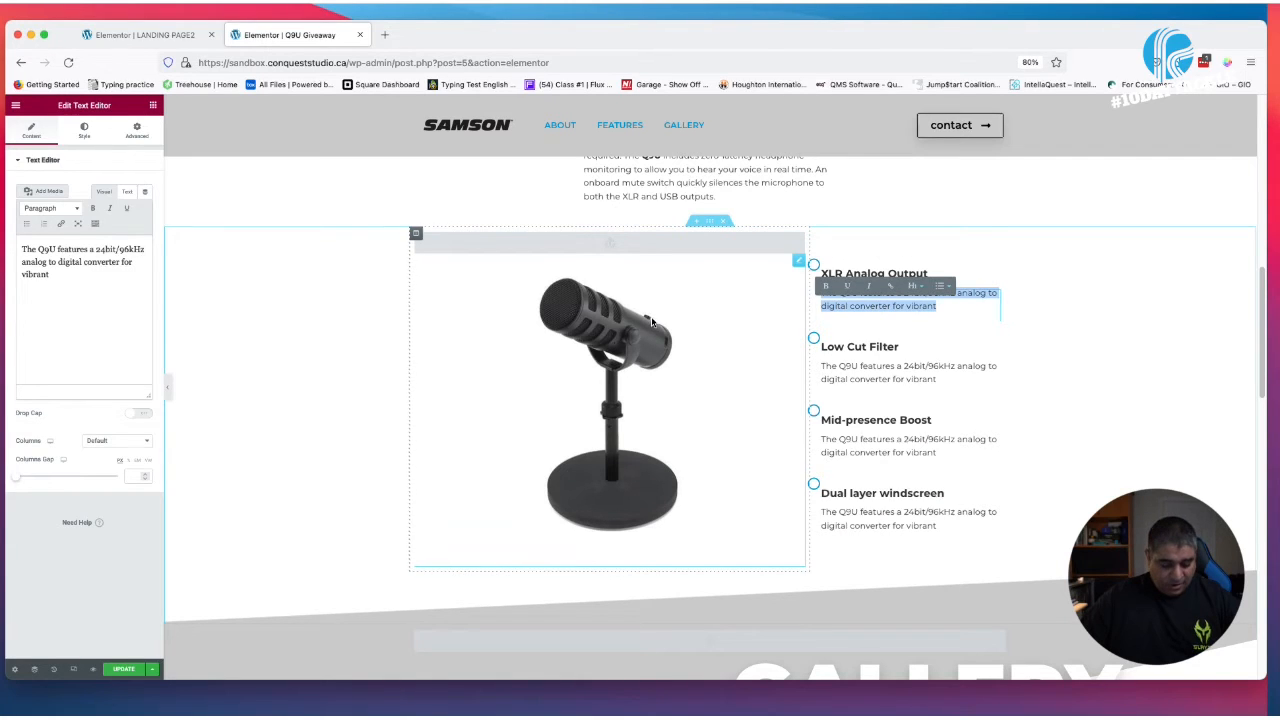
pyautogui.click(84, 130)
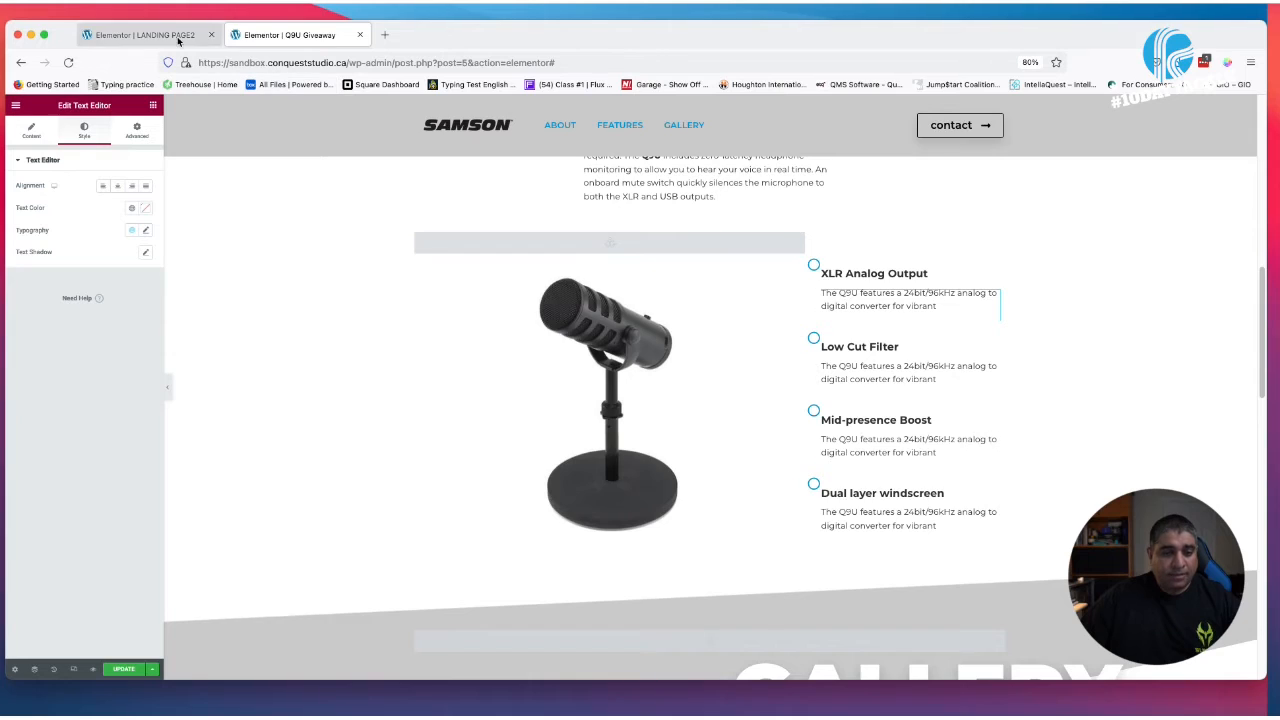
pyautogui.click(140, 35)
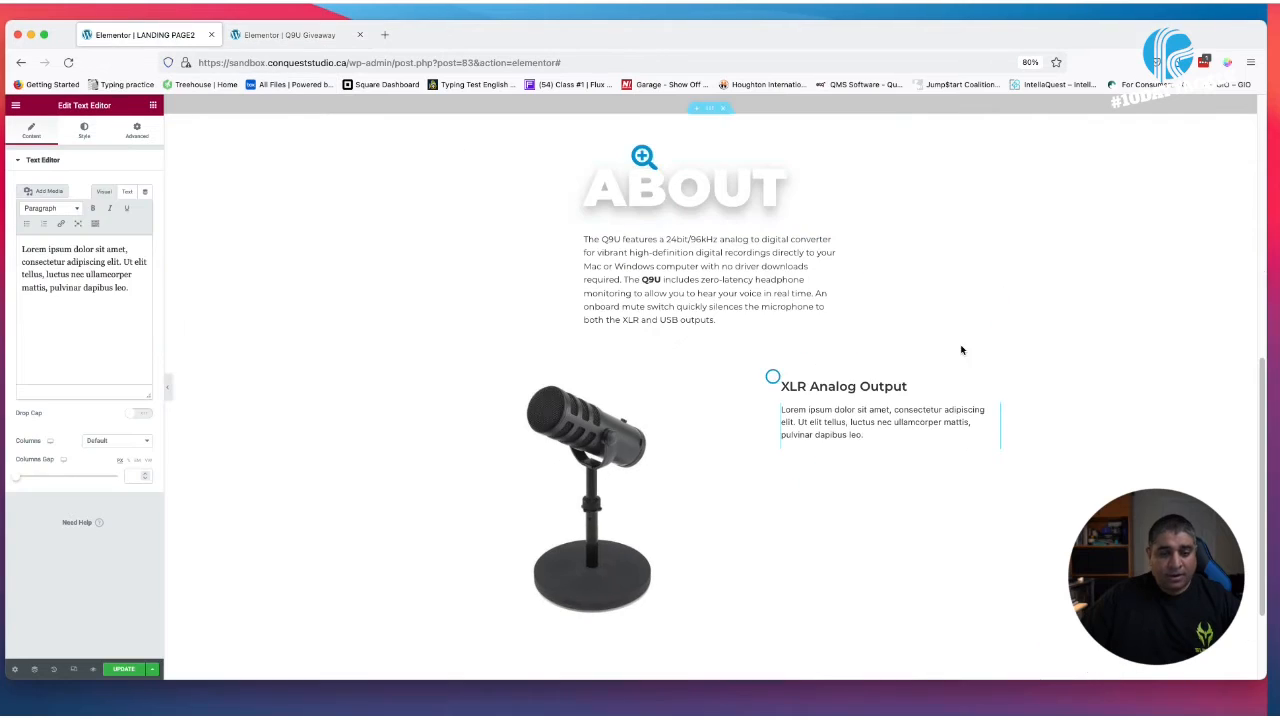
pyautogui.click(127, 191)
pyautogui.moveTo(107, 299); pyautogui.dragTo(2, 230)
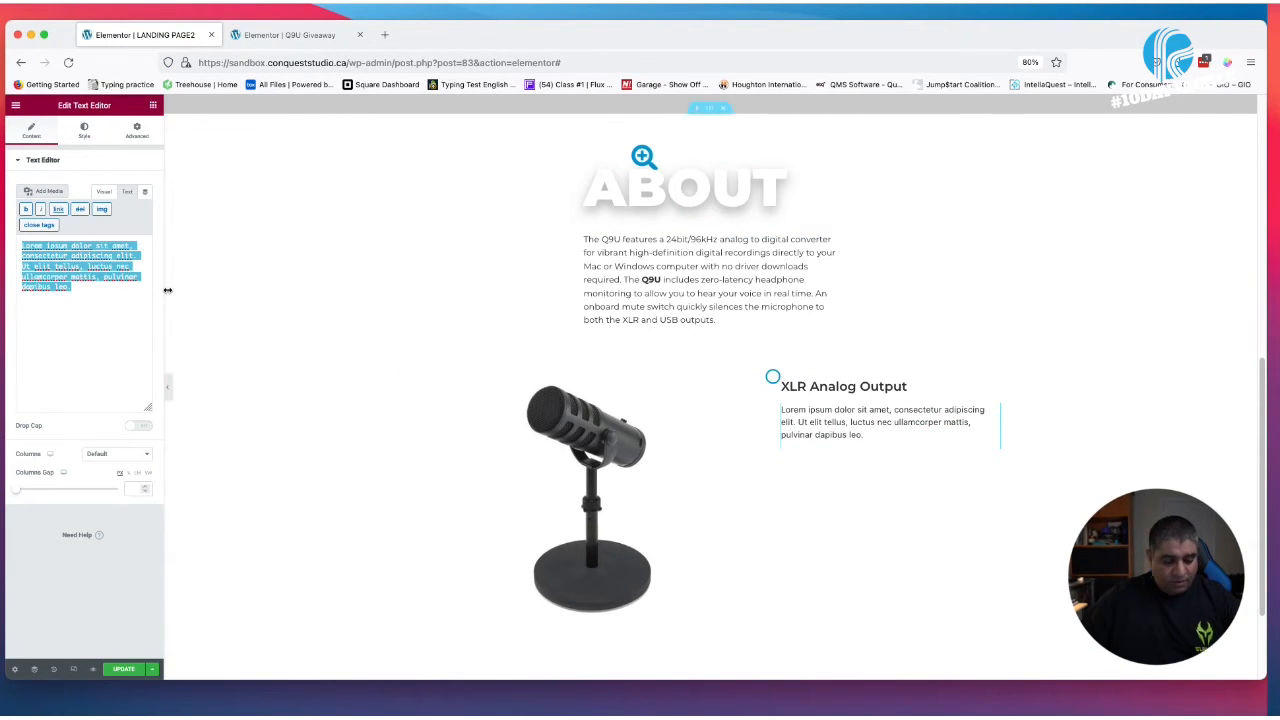
pyautogui.hotkey('ctrl', 'v')
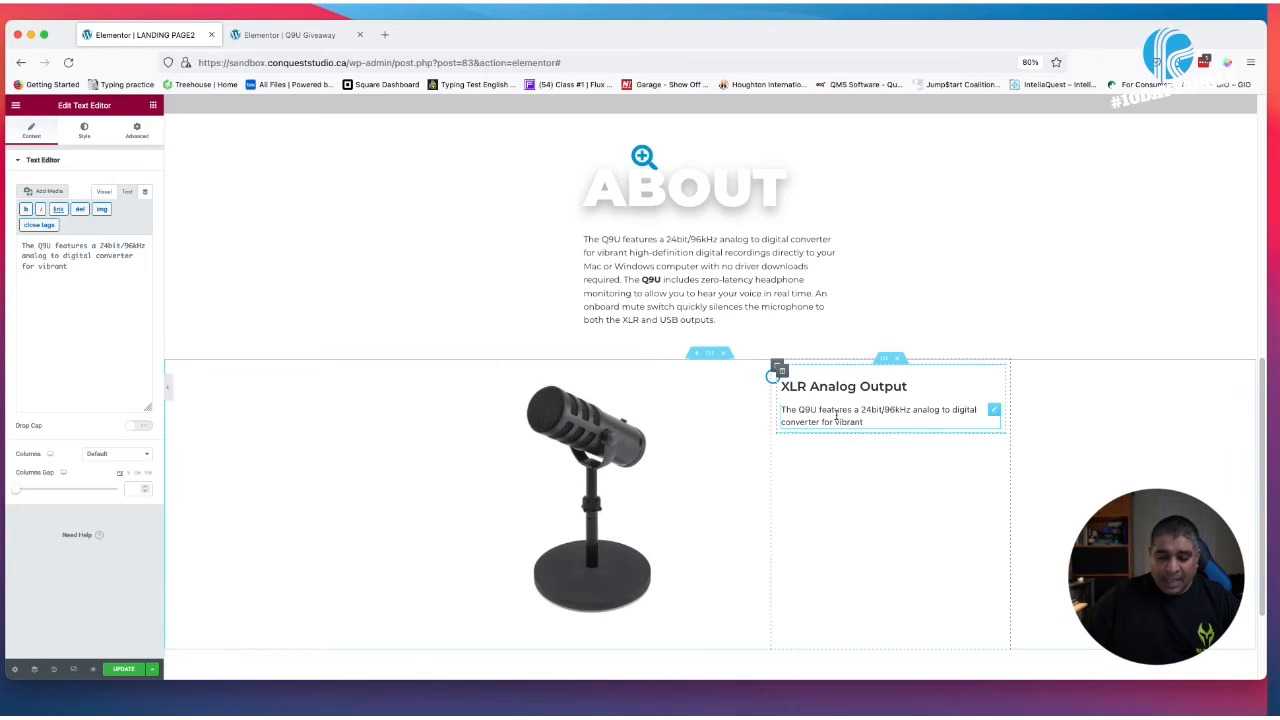
# Apply the paragraph_main global font to the paragraph below the XLR Analog Output heading
pyautogui.click(85, 131)
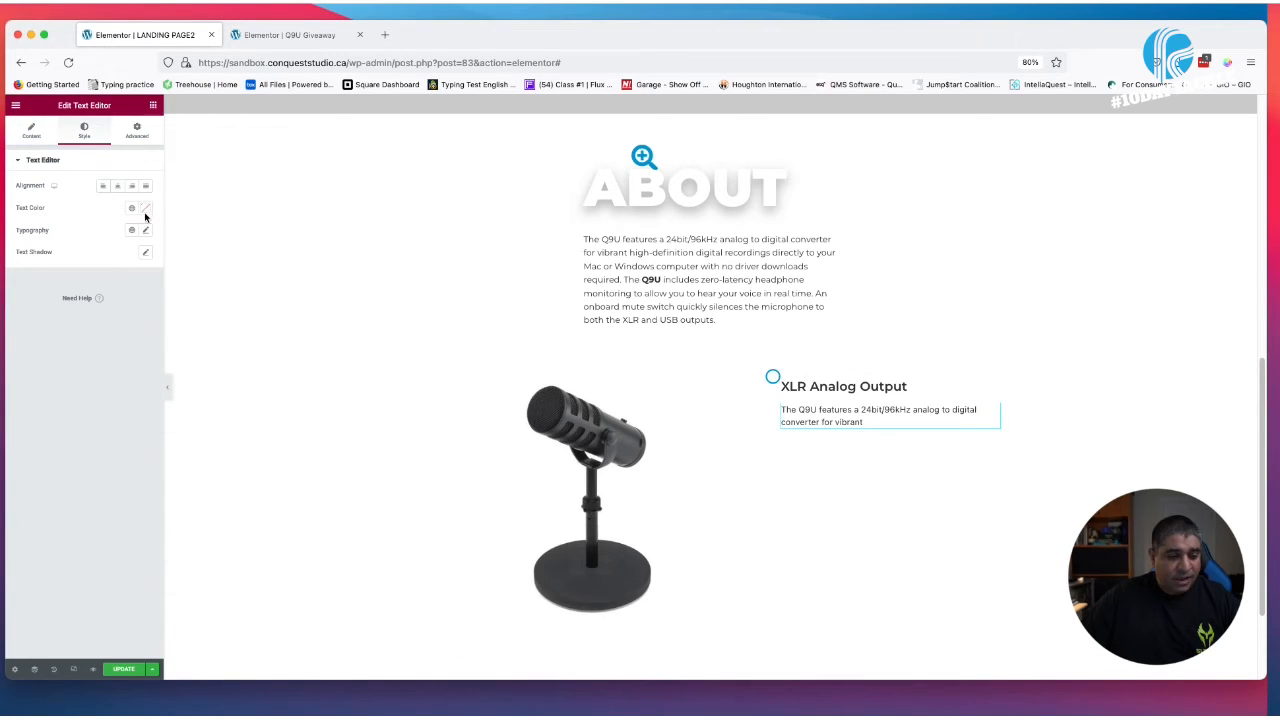
pyautogui.click(145, 232)
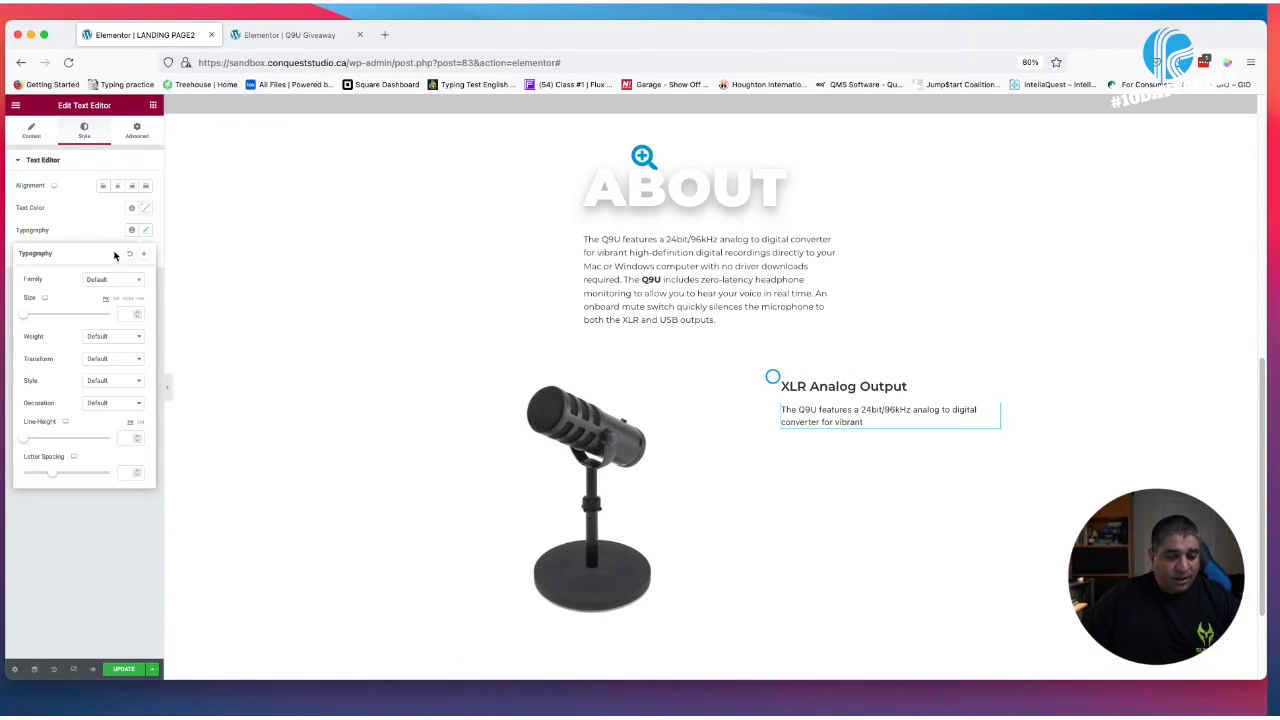
pyautogui.click(131, 227)
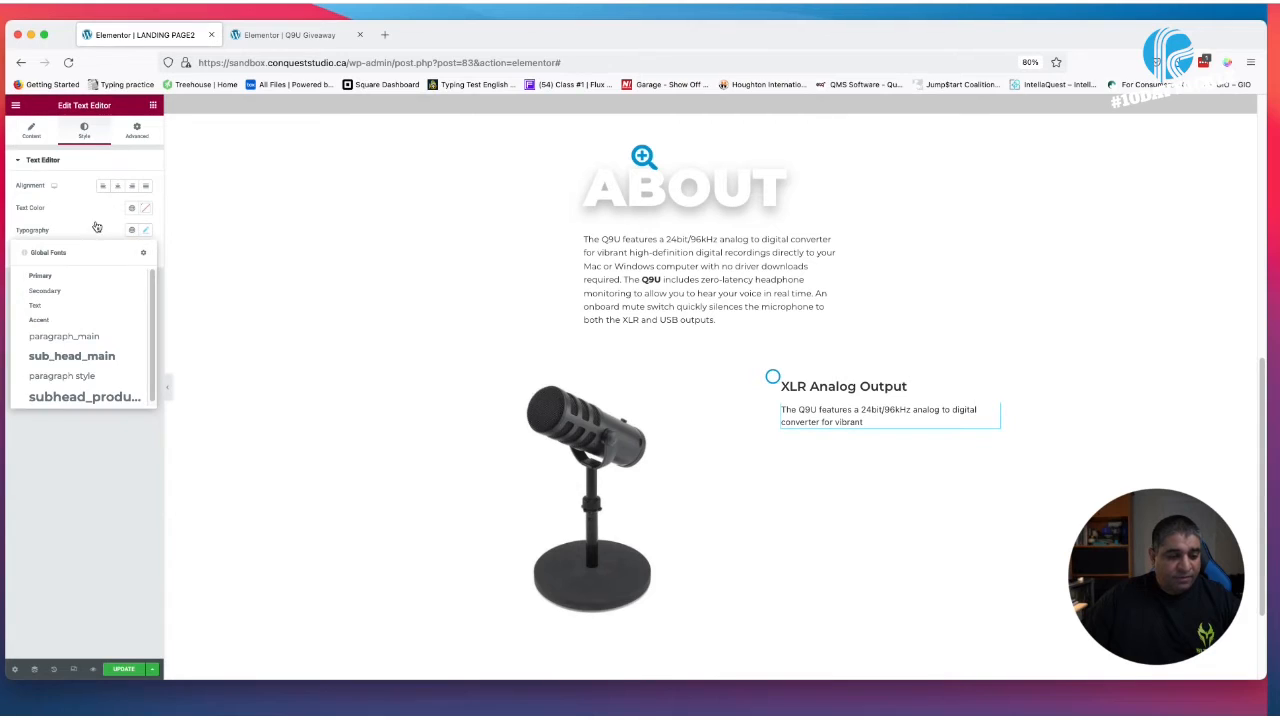
pyautogui.click(82, 338)
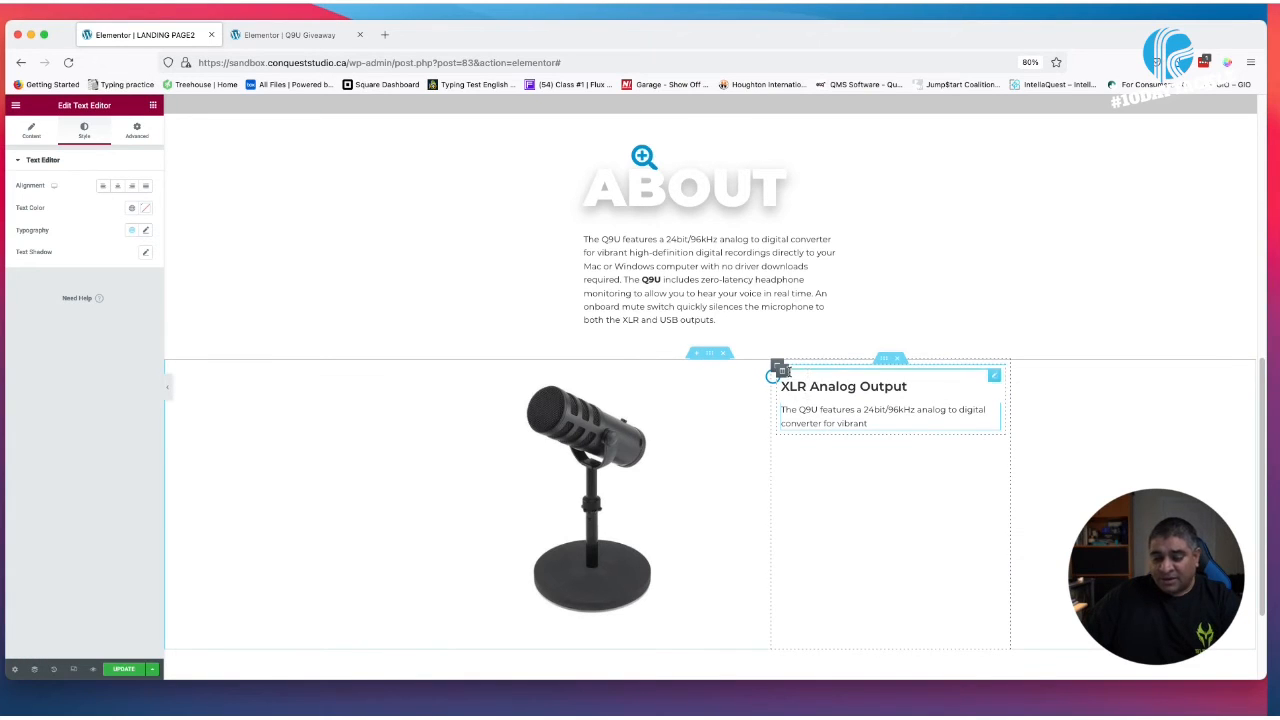
# Open the Navigator and select the inner section that holds the XLR Analog Output feature
pyautogui.click(35, 669)
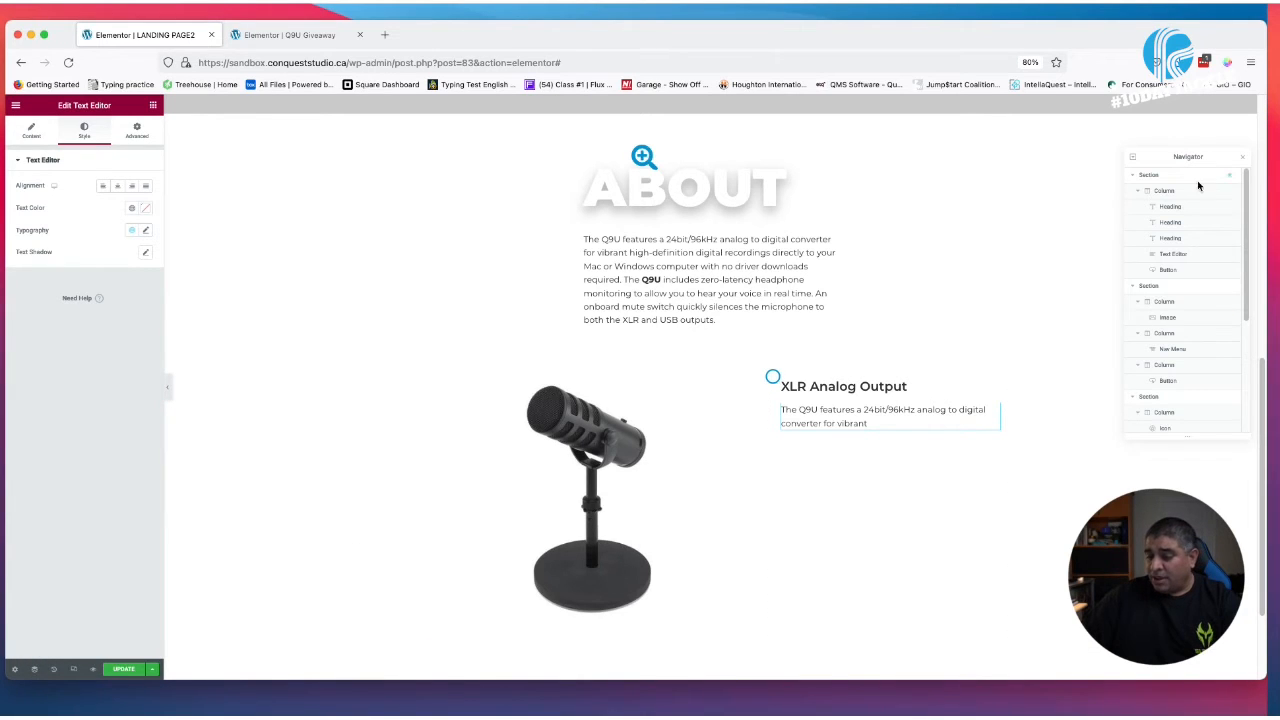
pyautogui.scroll(-5, 1206, 326)
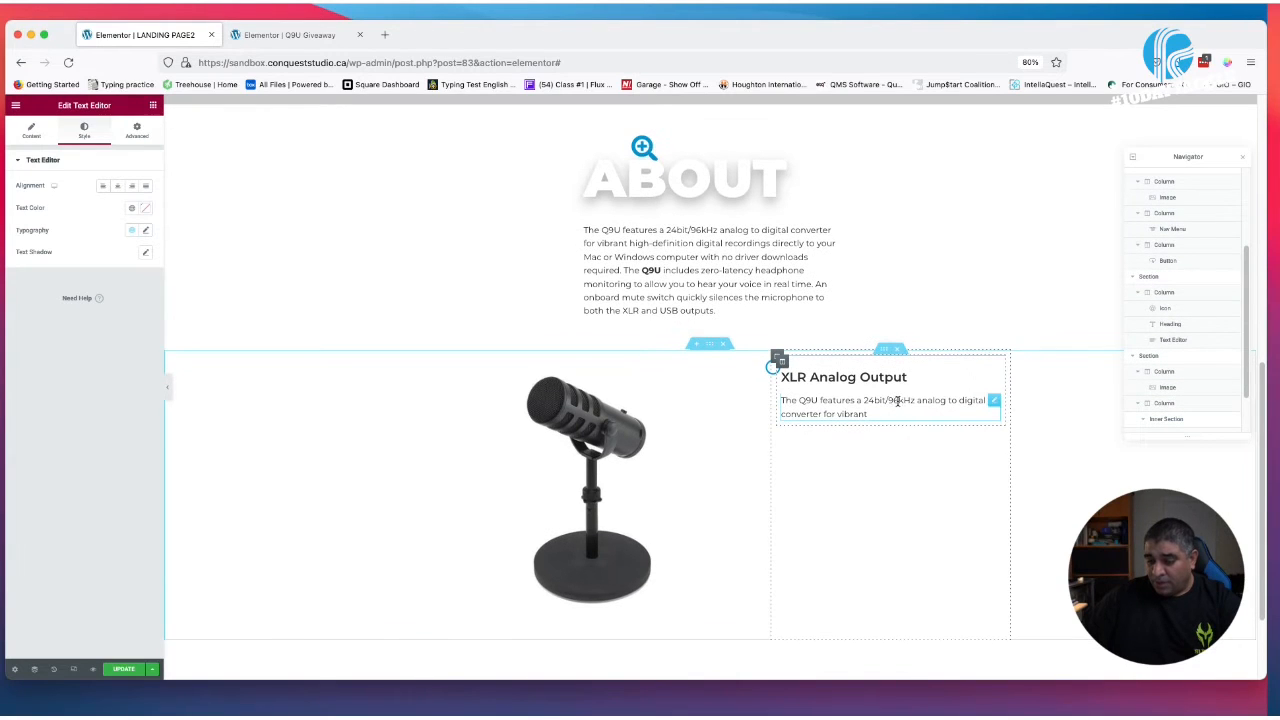
pyautogui.scroll(-3, 1210, 350)
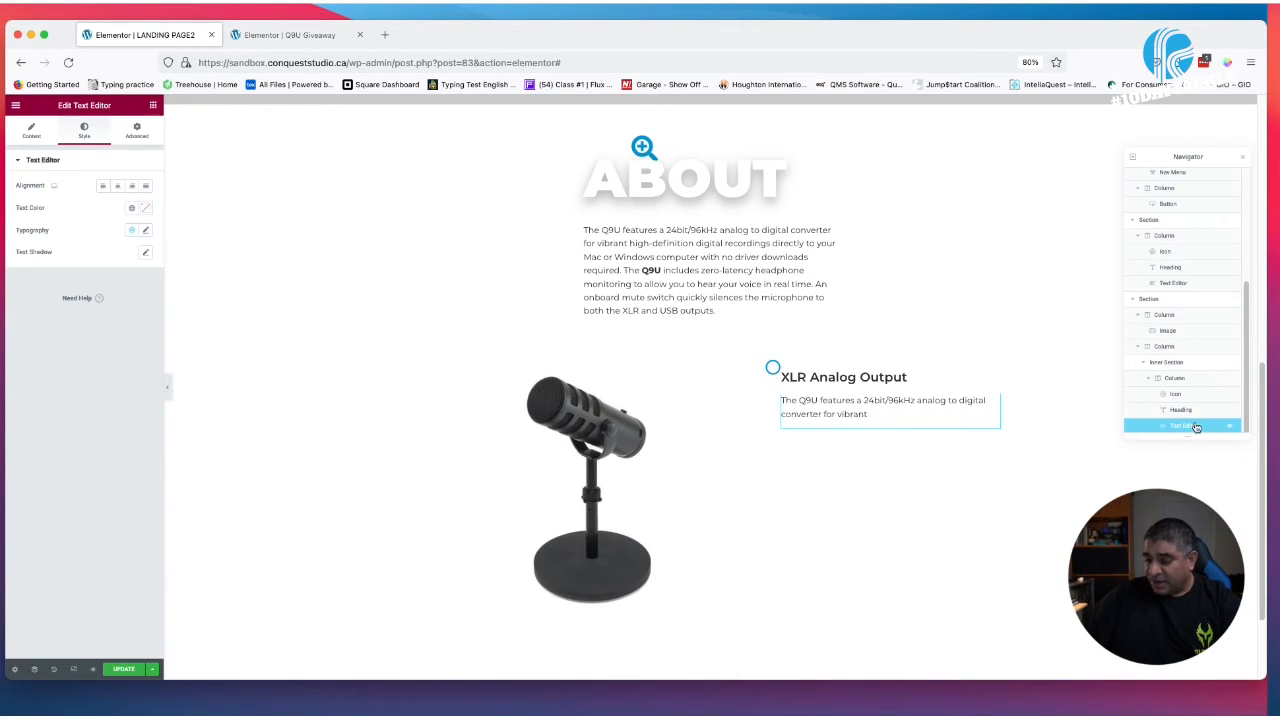
pyautogui.click(1170, 362)
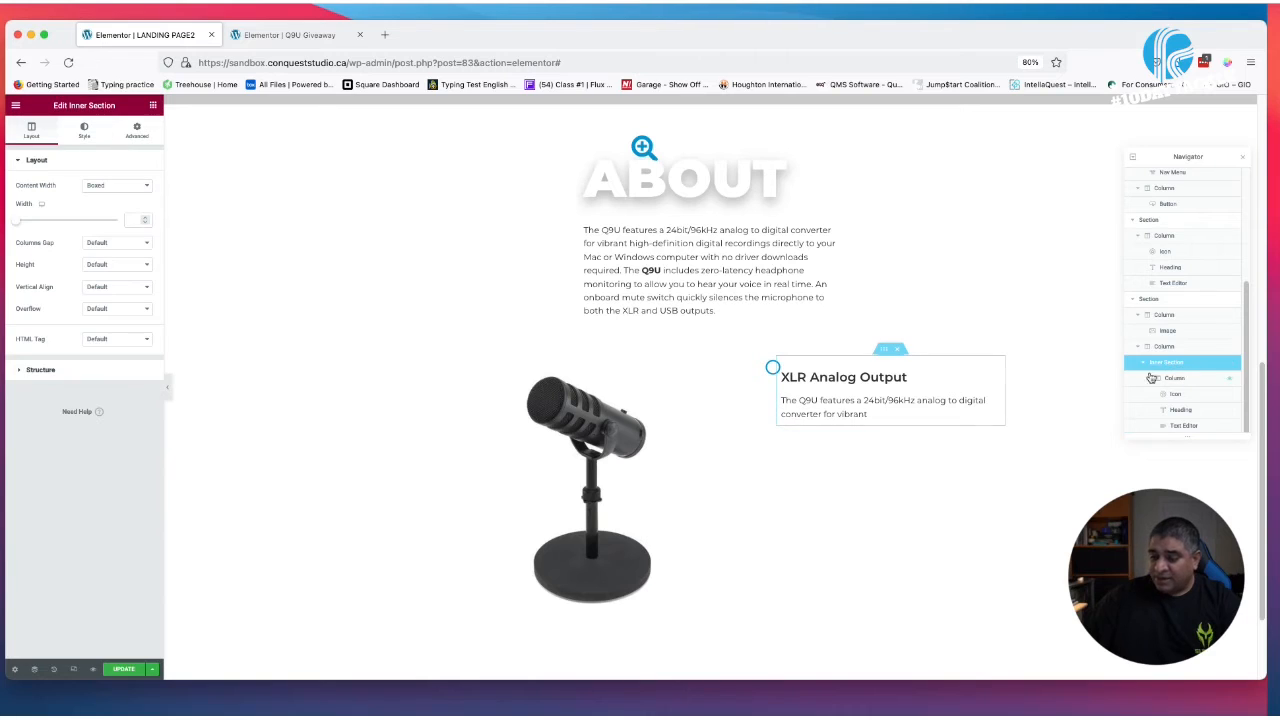
pyautogui.rightClick(884, 350)
pyautogui.click(928, 375)
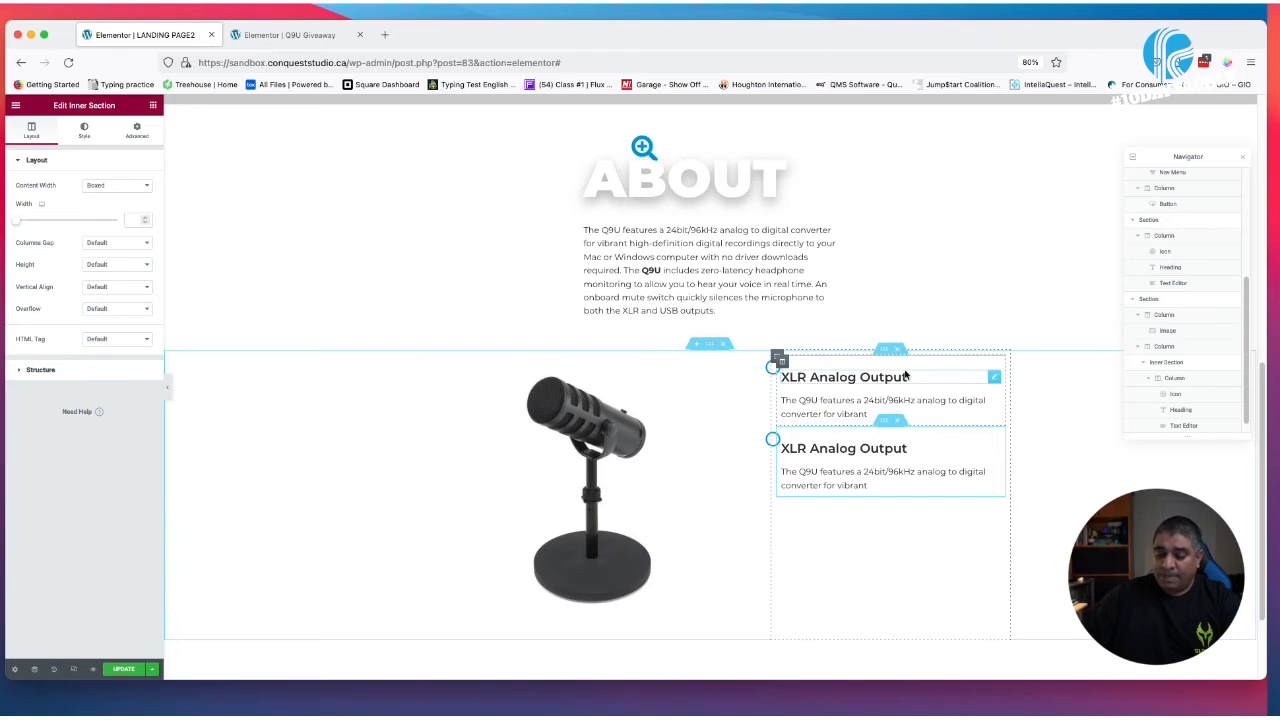
pyautogui.click(896, 422)
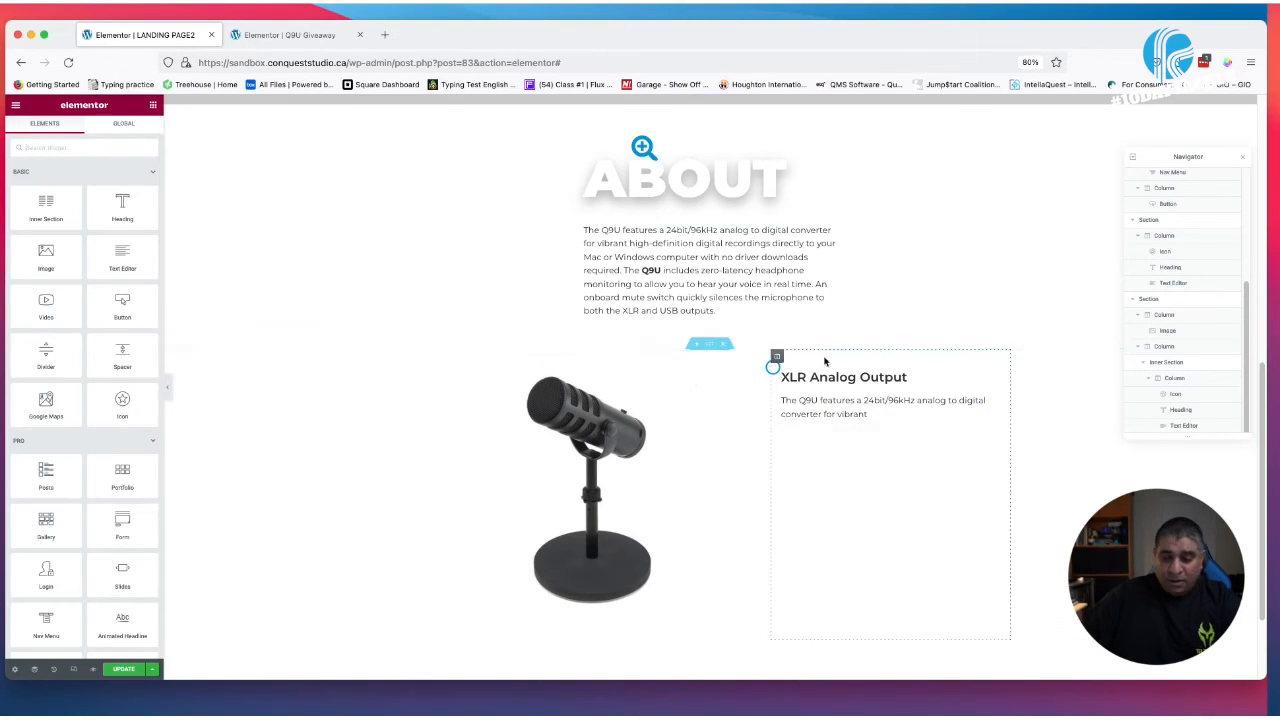
# Unlink the margins of the XLR Analog Output inner section and set its bottom margin to 15
pyautogui.click(885, 349)
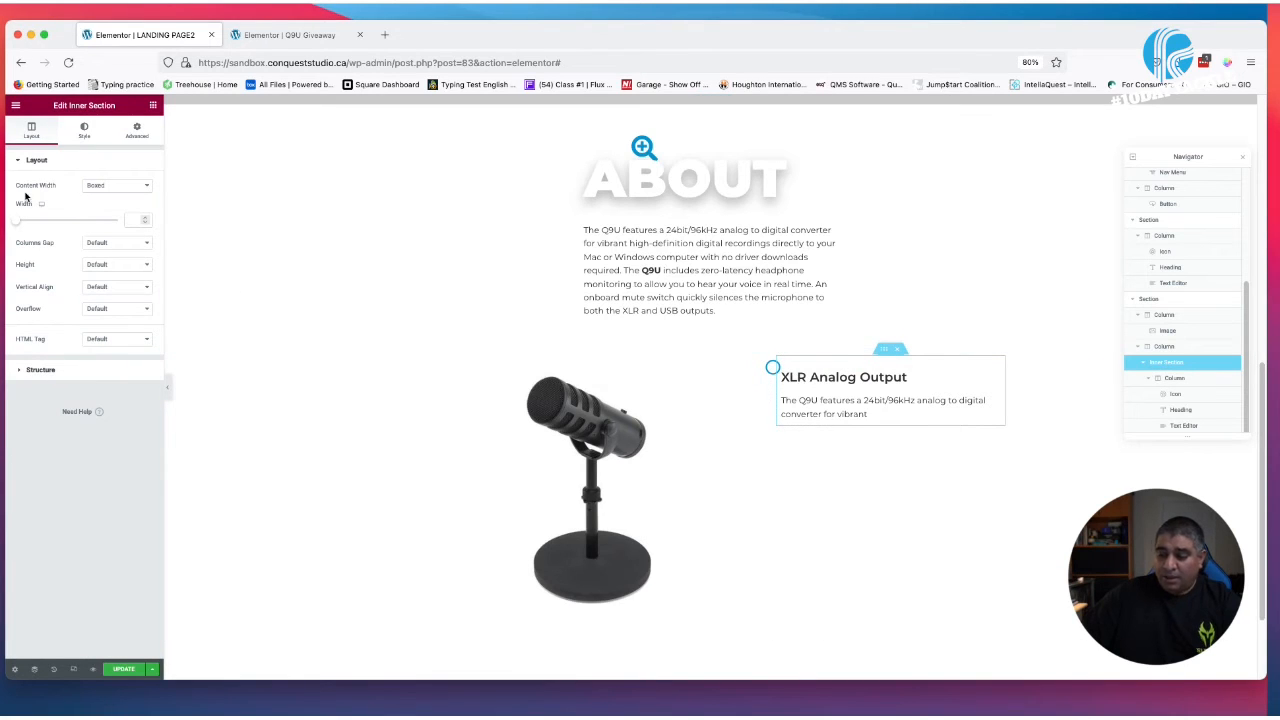
pyautogui.click(137, 131)
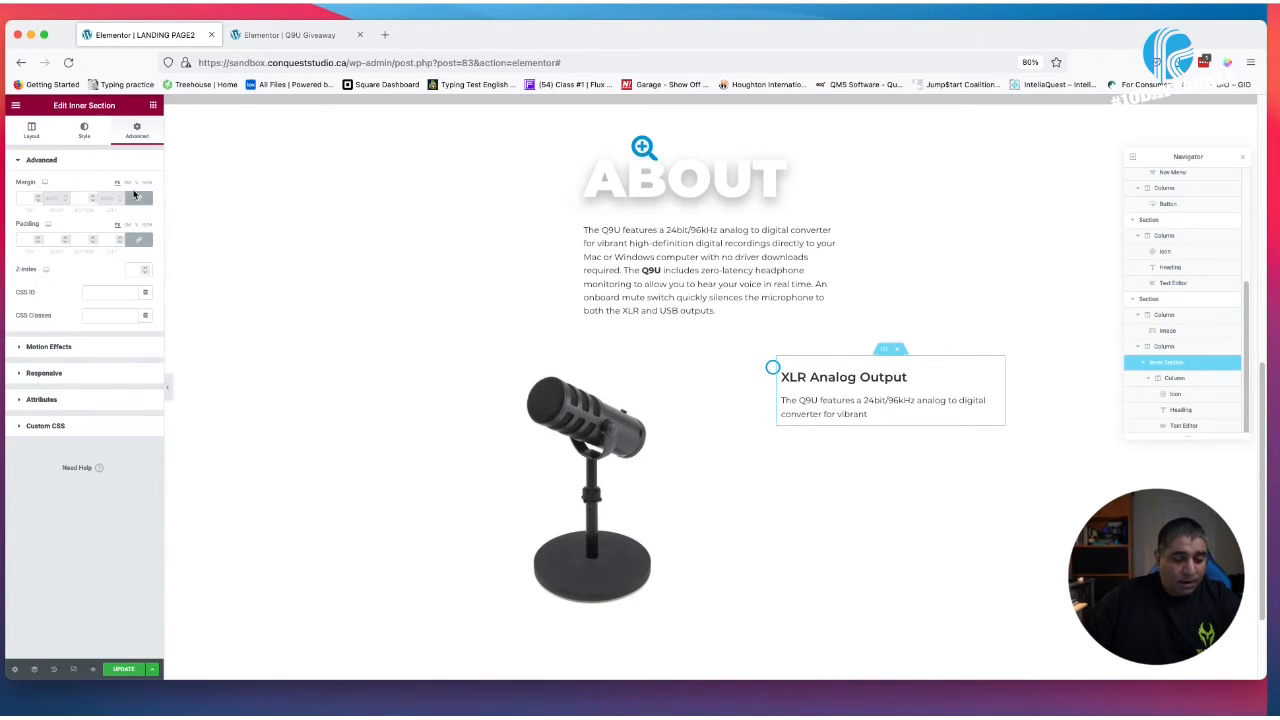
pyautogui.click(144, 201)
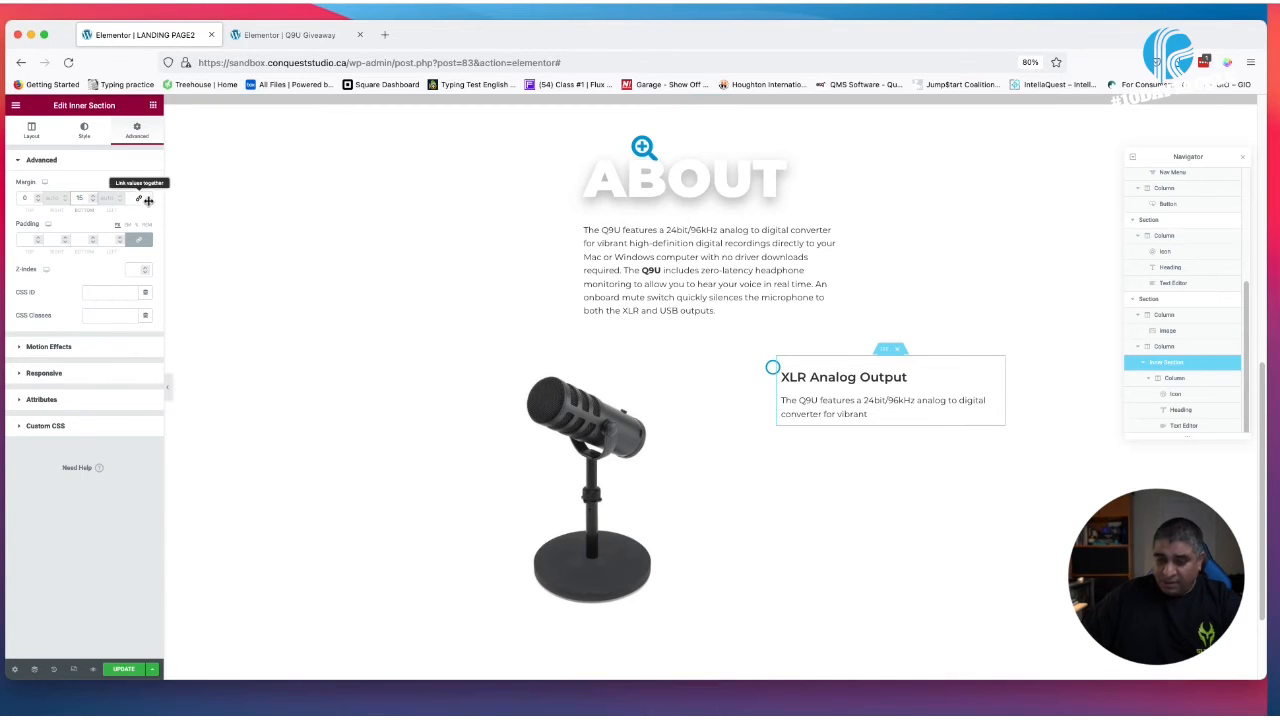
# Duplicate the XLR Analog Output inner section three times to stack four feature blocks beside the microphone
pyautogui.rightClick(884, 356)
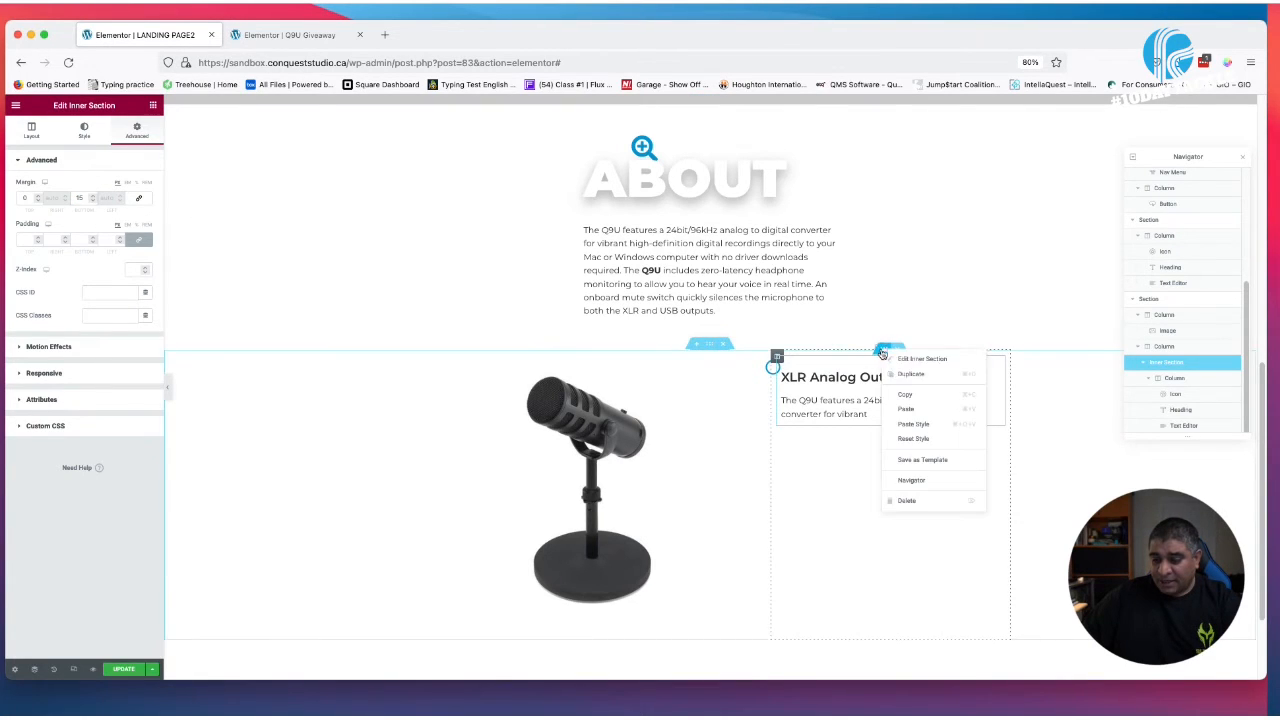
pyautogui.click(918, 378)
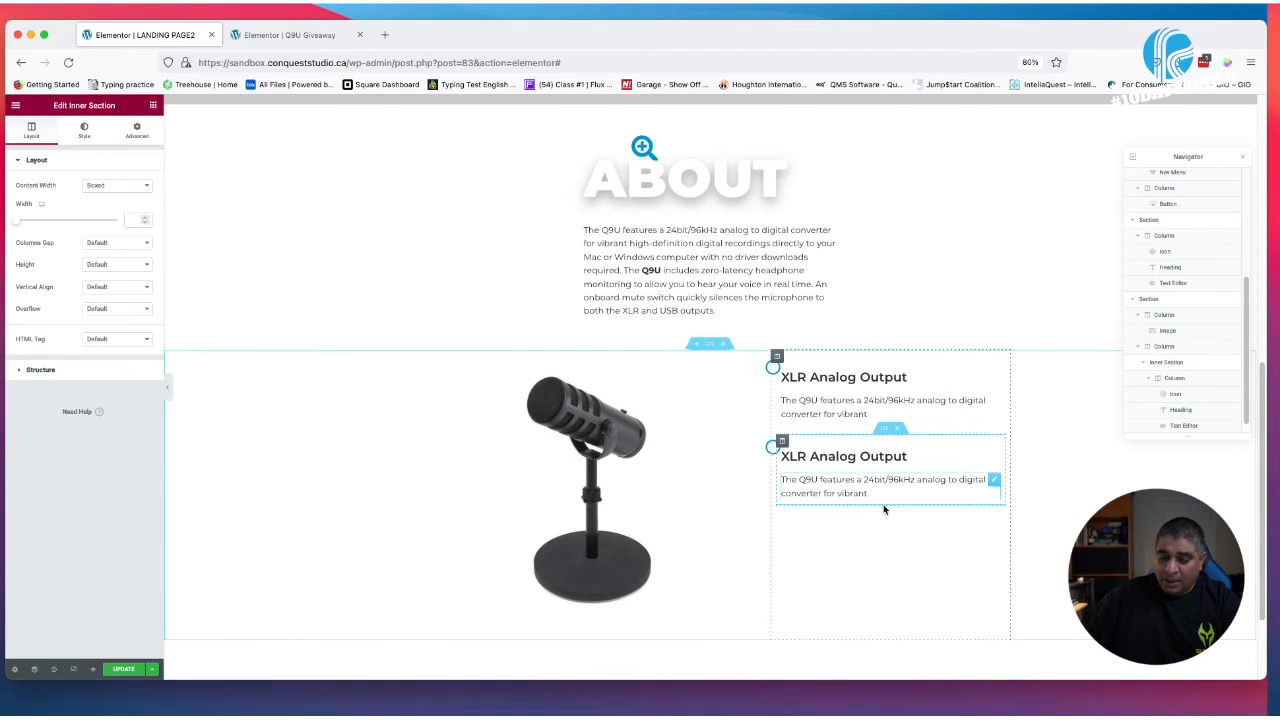
pyautogui.rightClick(886, 430)
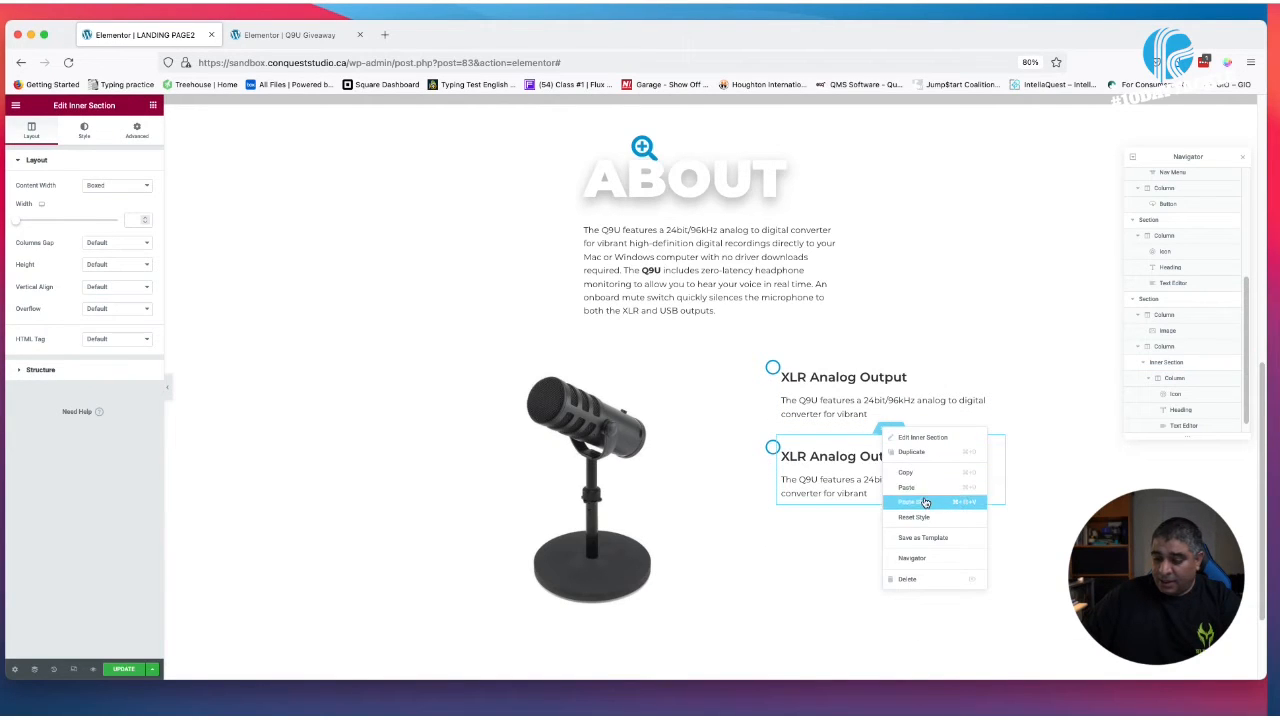
pyautogui.click(912, 452)
pyautogui.rightClick(893, 508)
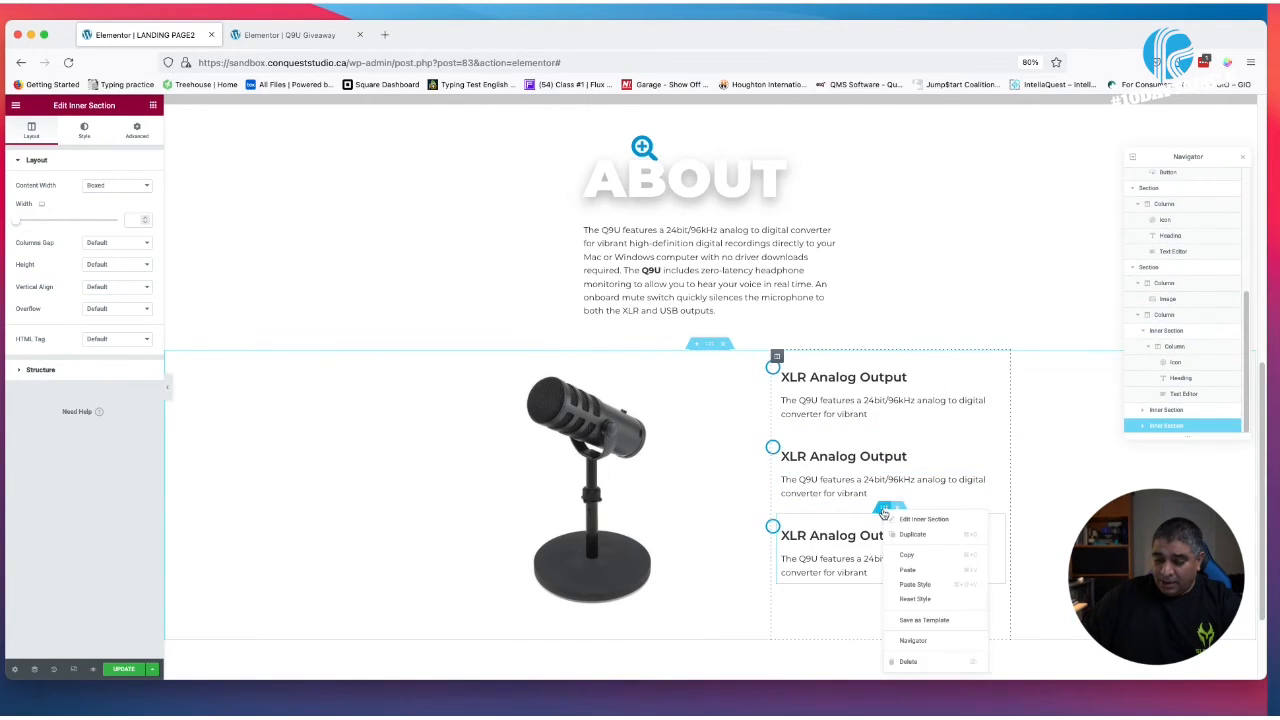
pyautogui.click(922, 532)
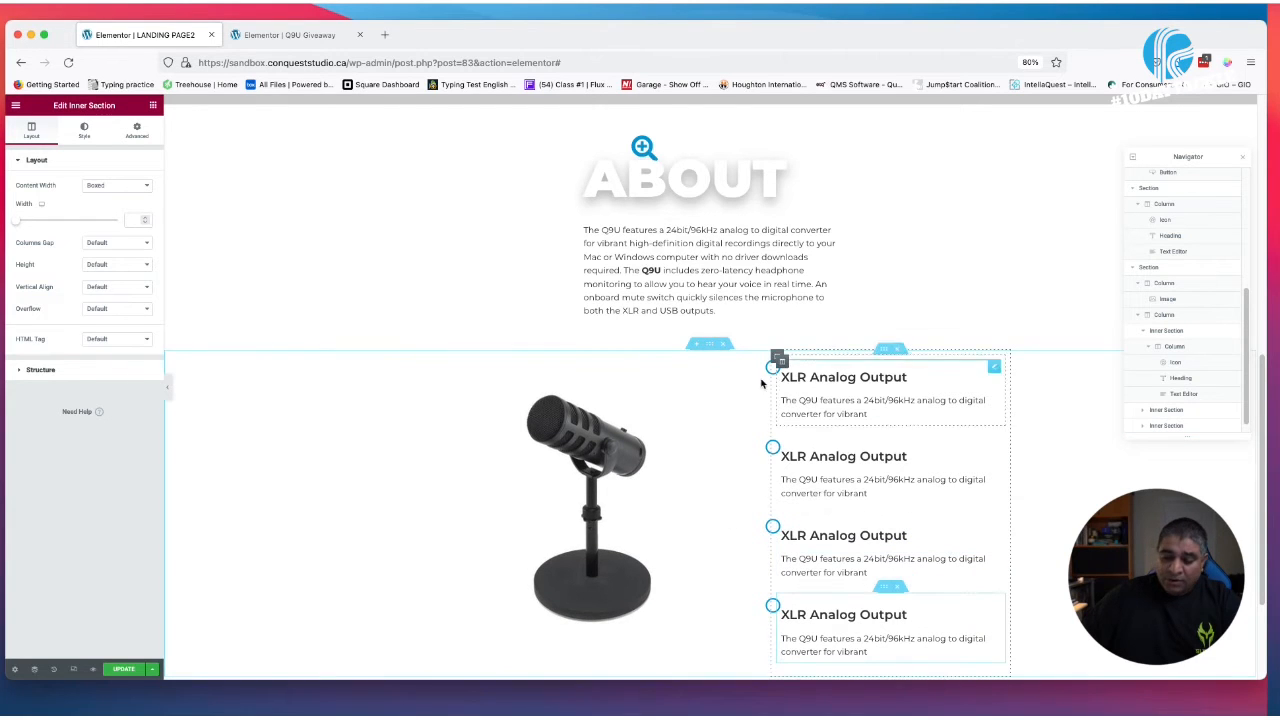
# Unlink the padding of the section containing the microphone and features, and set its top and bottom padding to 20
pyautogui.scroll(-2, 856, 507)
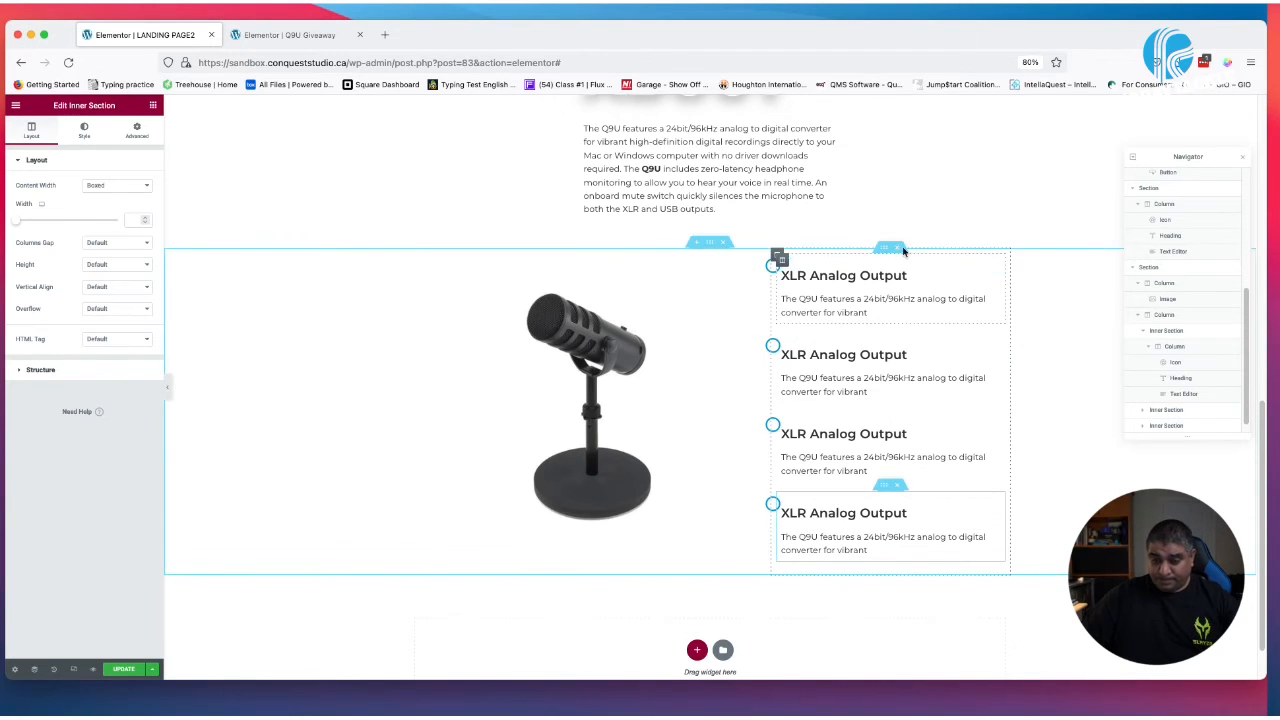
pyautogui.click(889, 248)
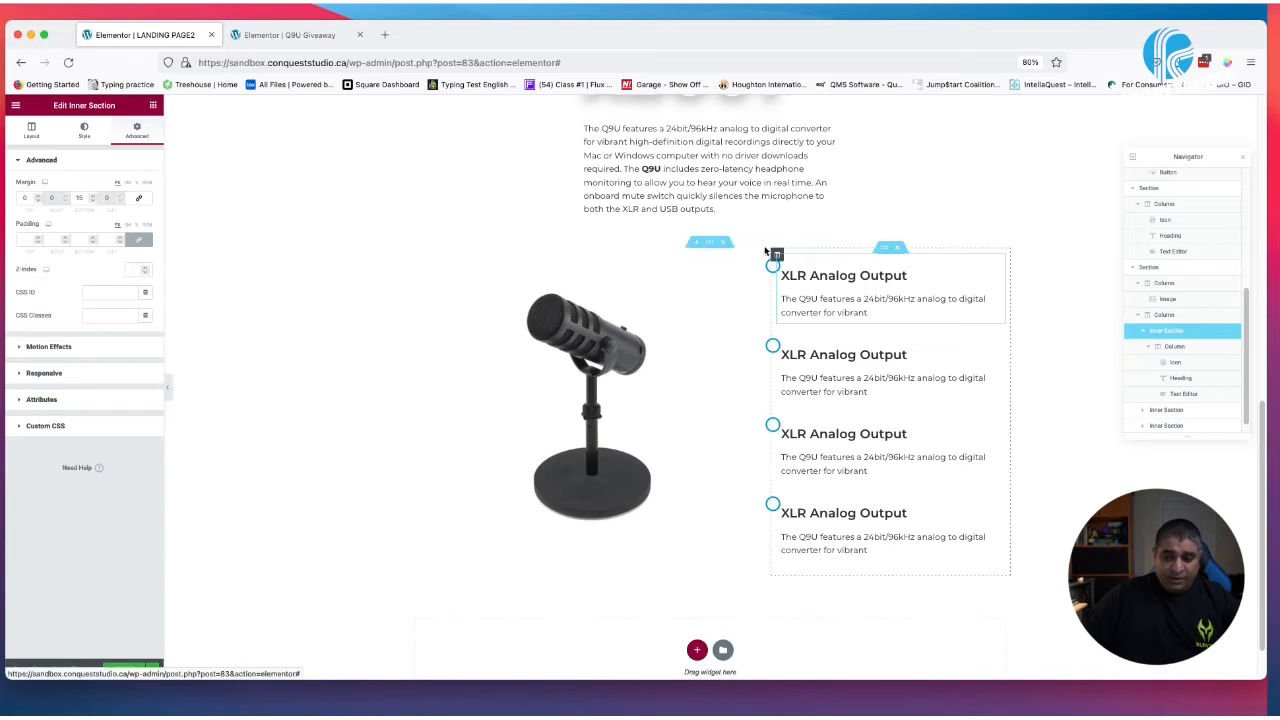
pyautogui.click(711, 245)
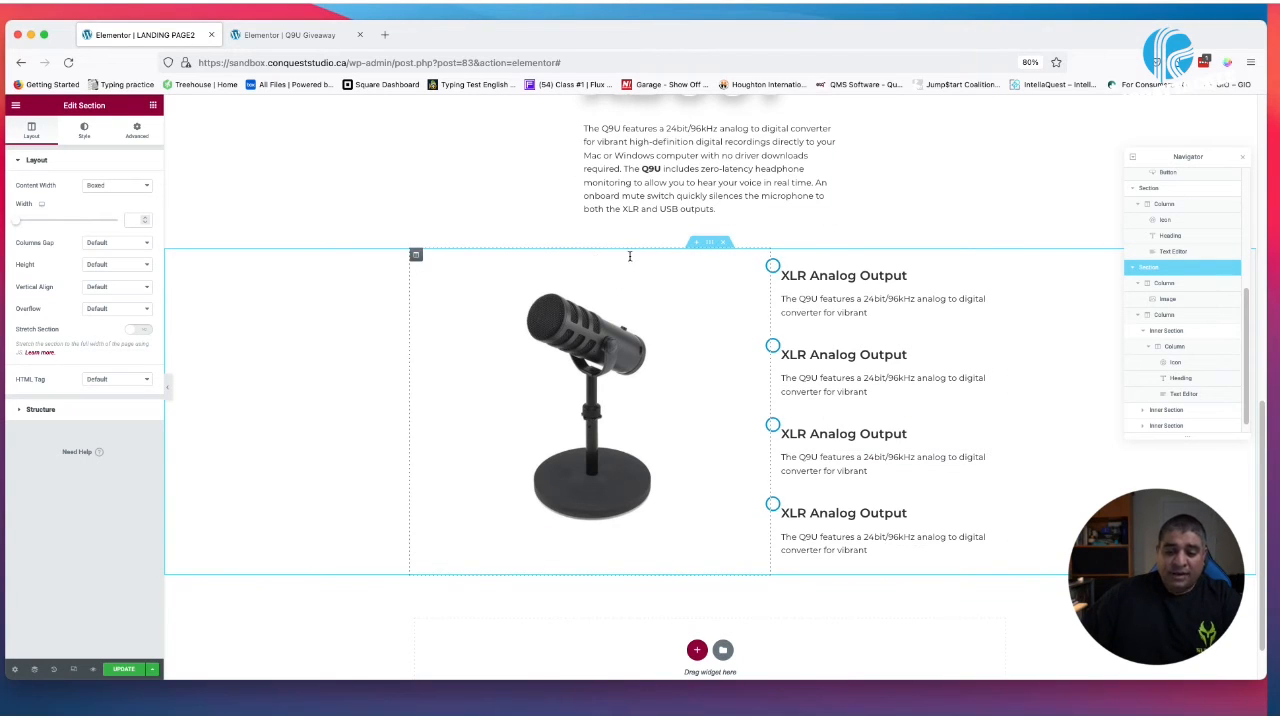
pyautogui.click(140, 134)
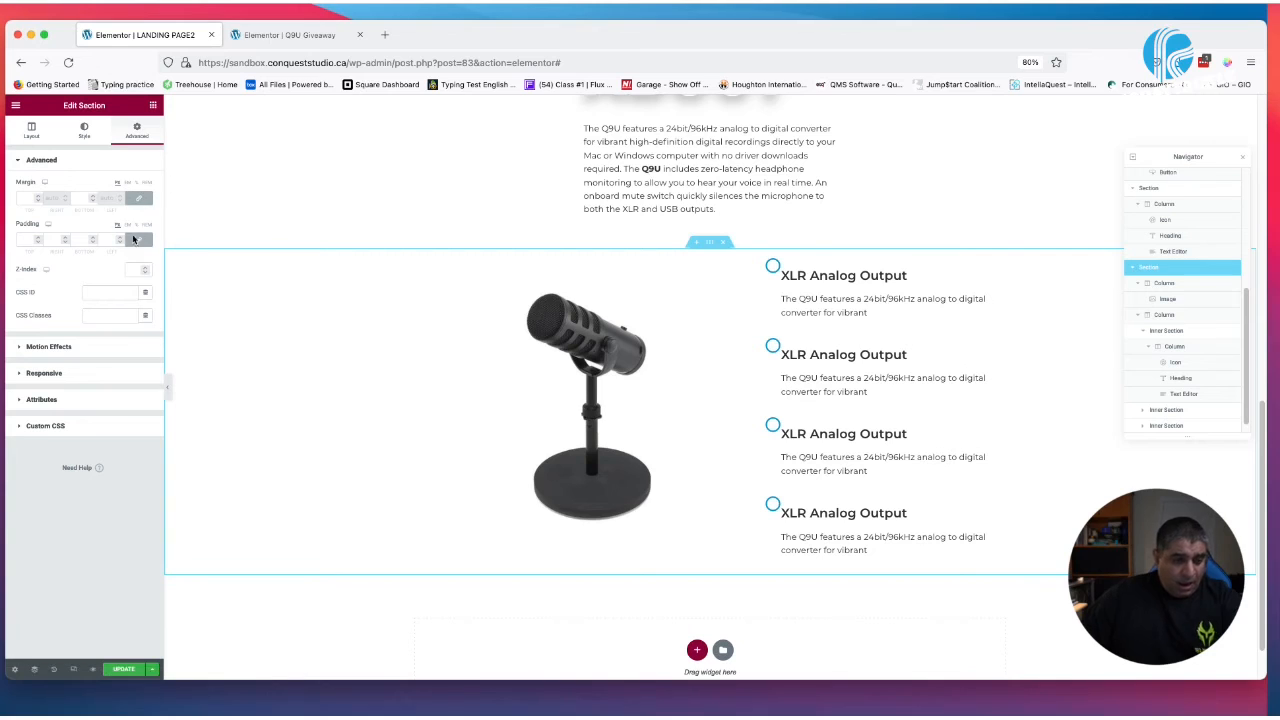
pyautogui.click(139, 239)
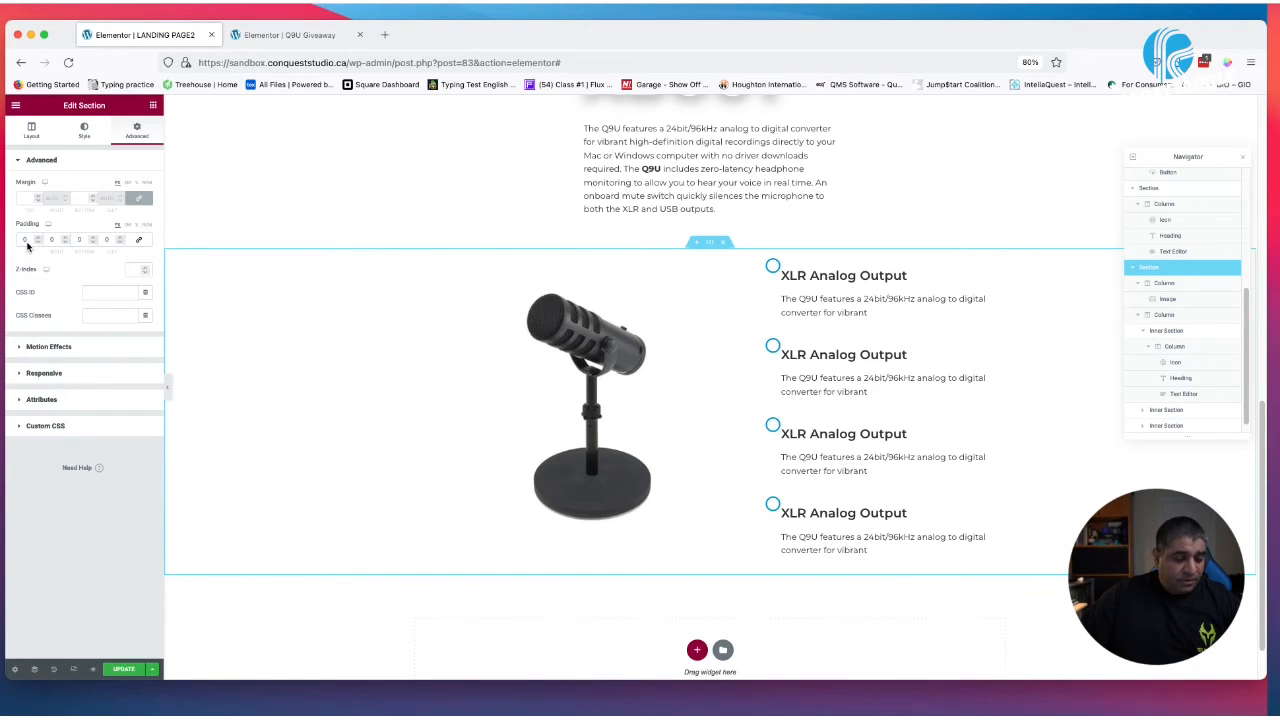
pyautogui.moveTo(31, 240); pyautogui.dragTo(16, 237)
pyautogui.write('20')
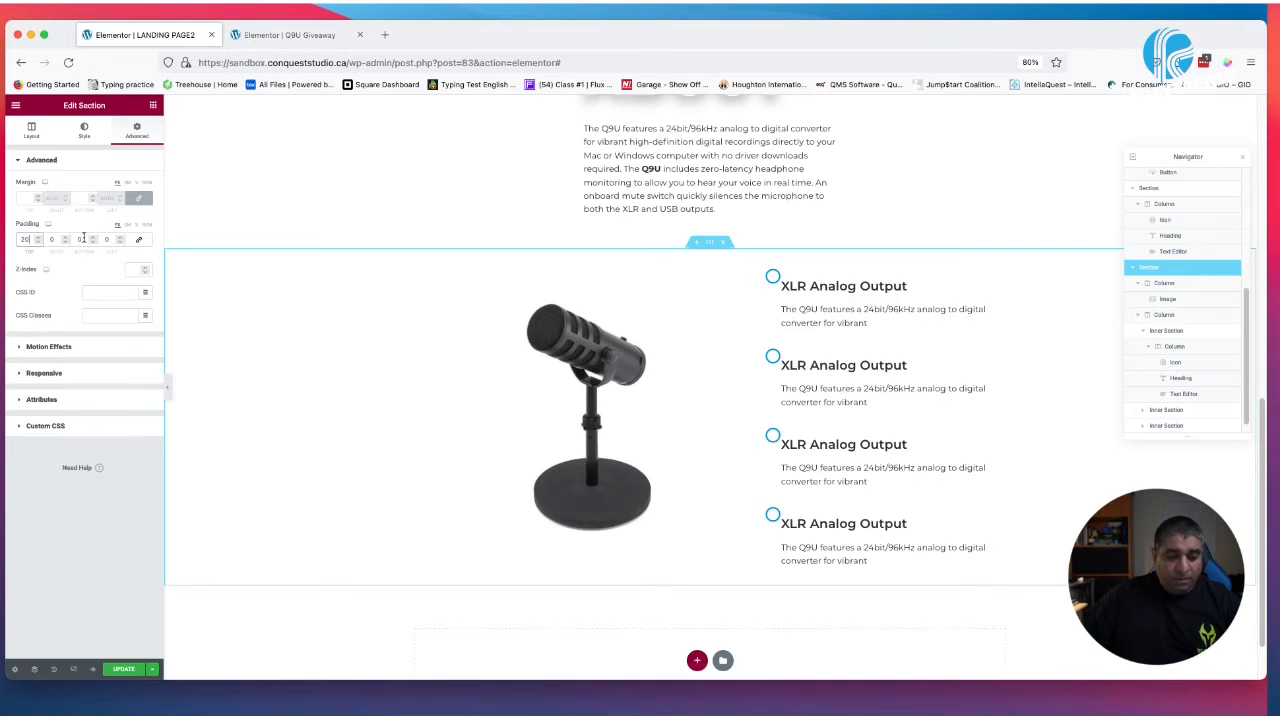
pyautogui.moveTo(84, 237); pyautogui.dragTo(57, 235)
pyautogui.write('20')
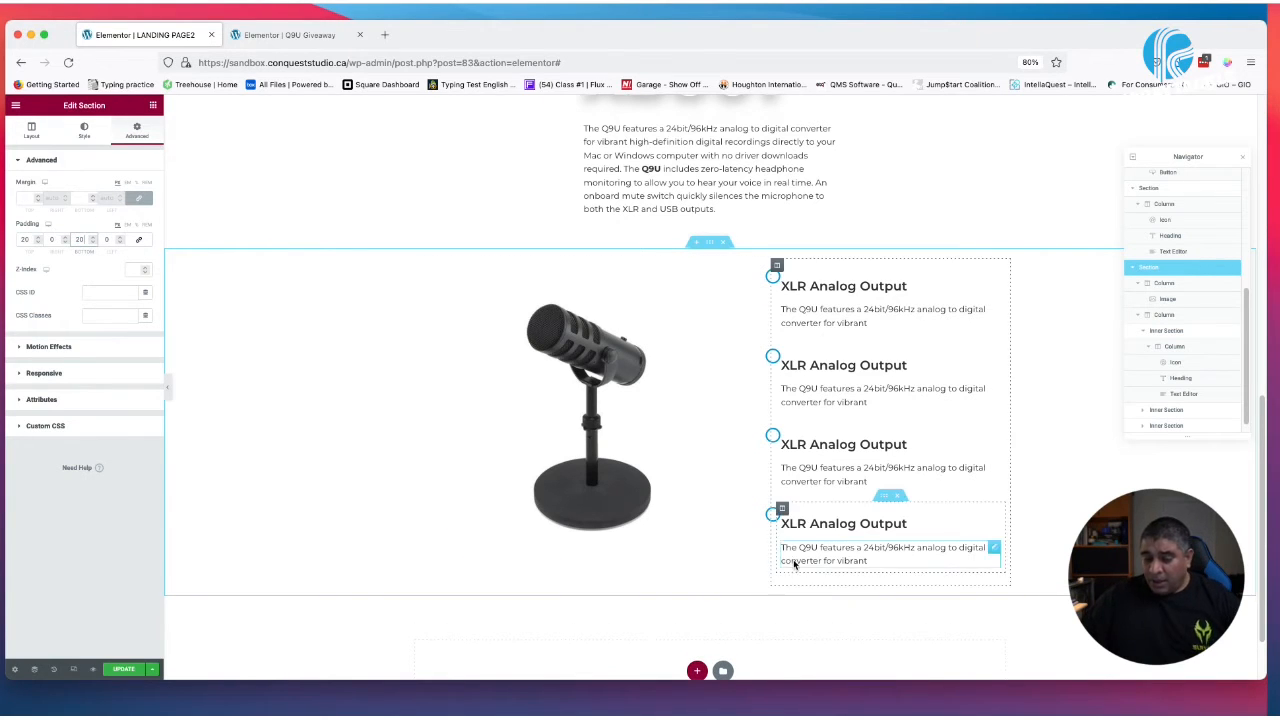
# Add a new single-column section below the microphone features section
pyautogui.scroll(-2, 809, 428)
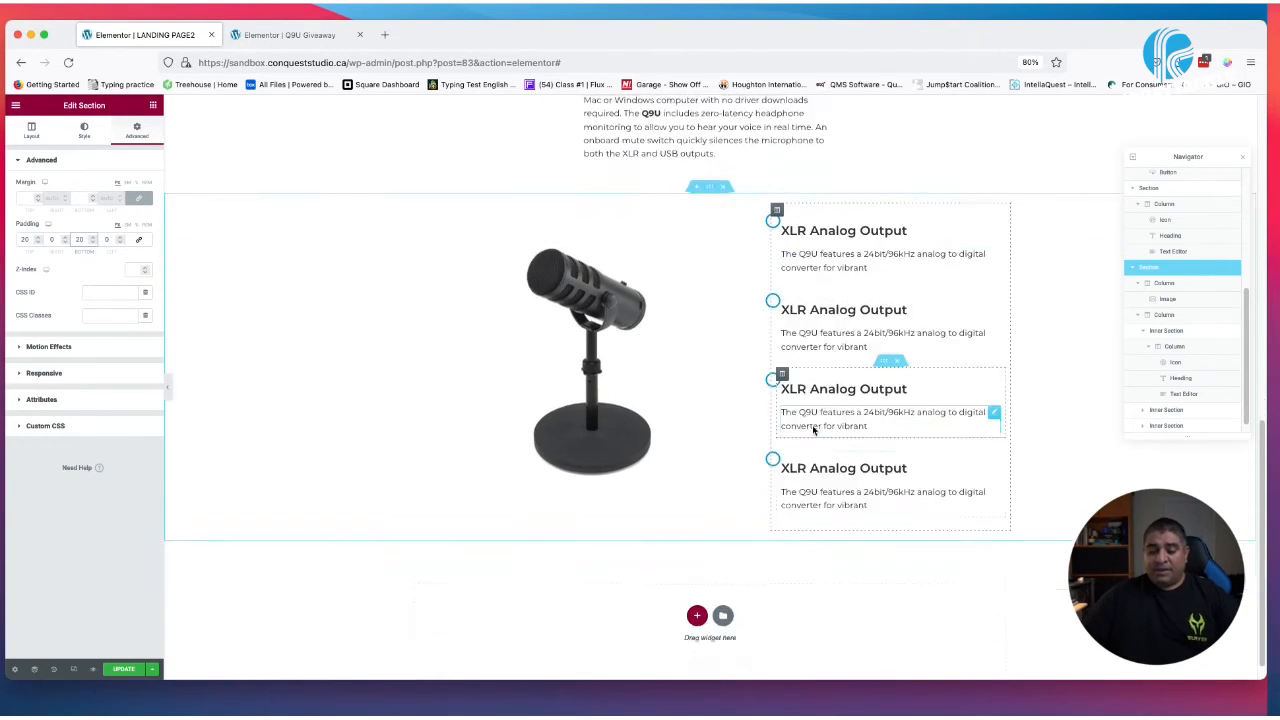
pyautogui.scroll(8, 986, 423)
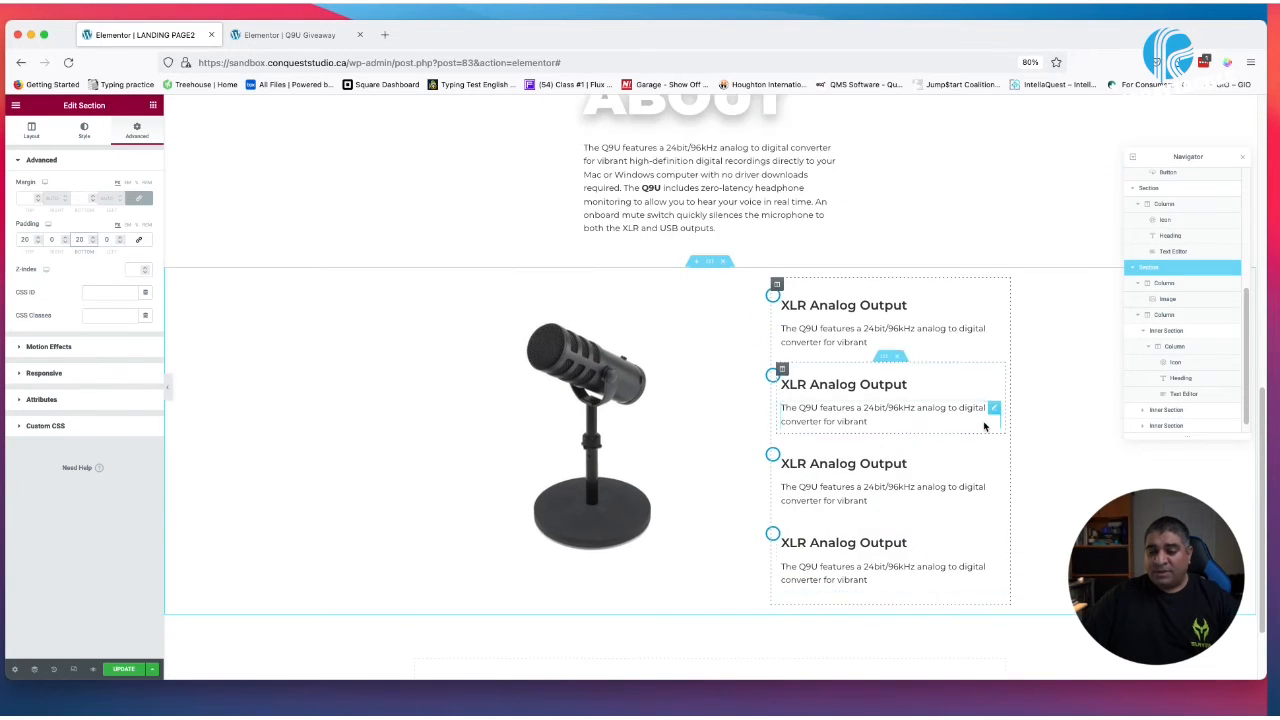
pyautogui.scroll(-10, 970, 420)
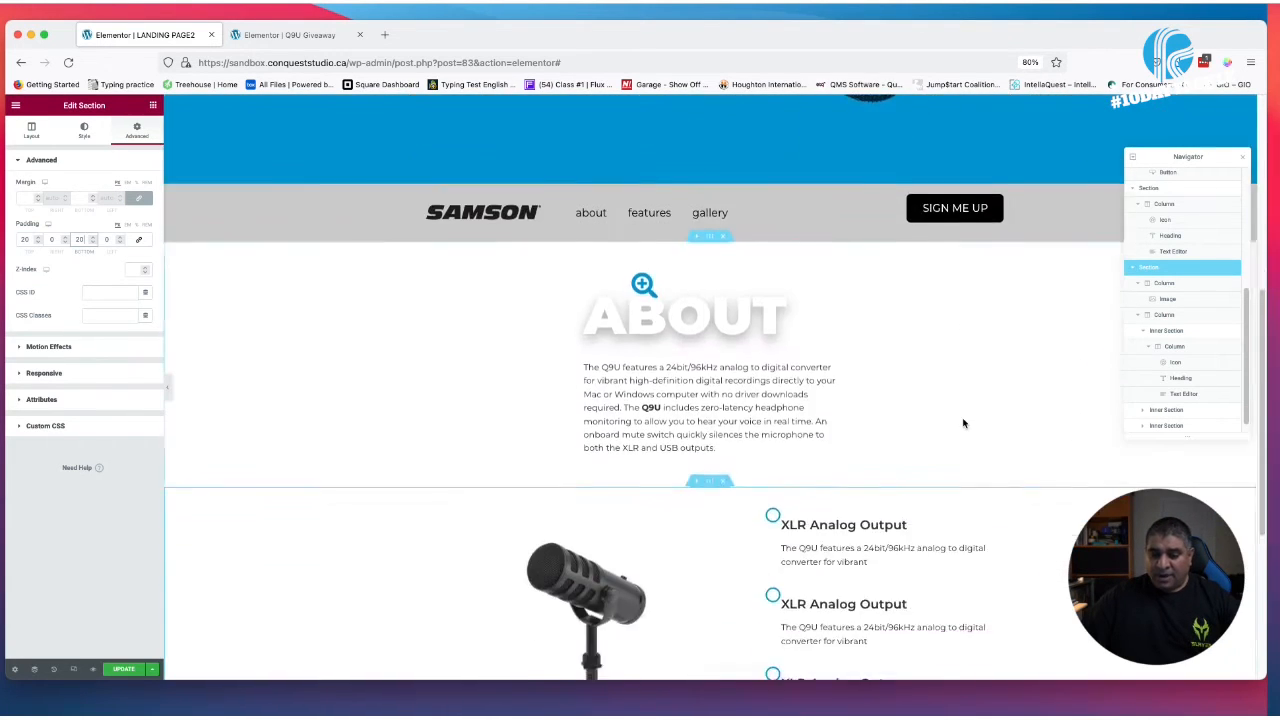
pyautogui.click(697, 590)
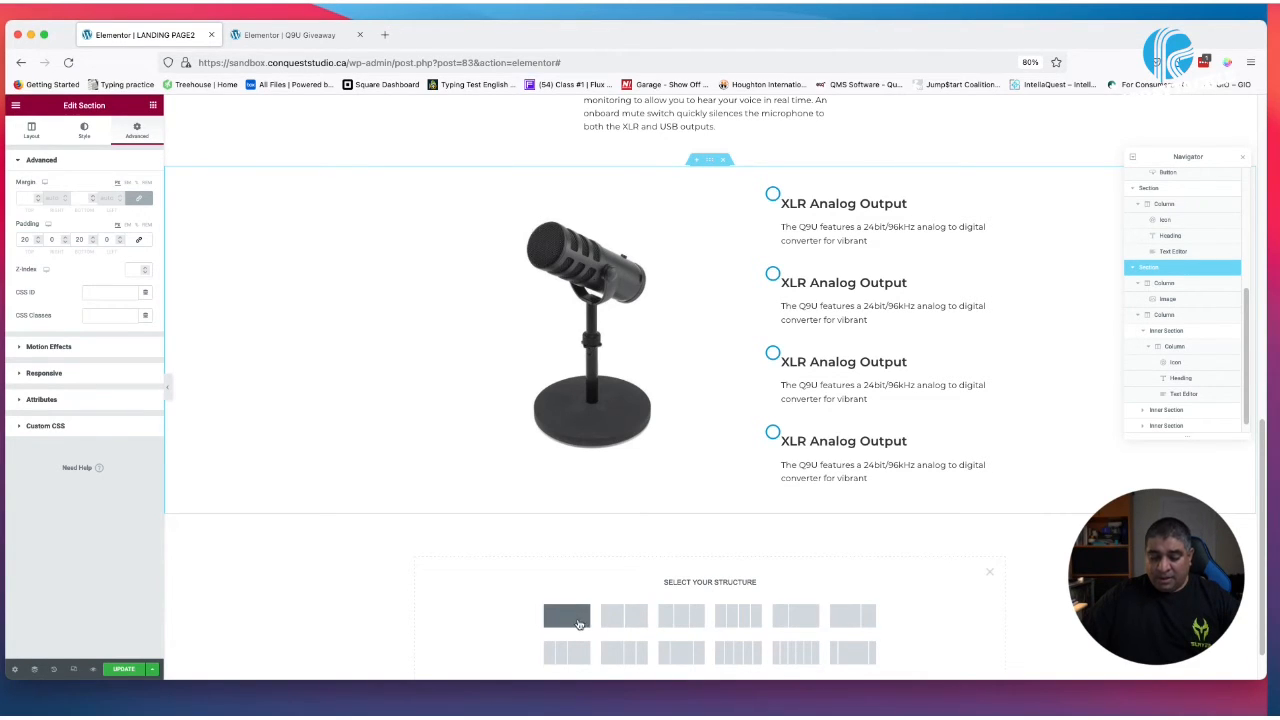
pyautogui.click(580, 617)
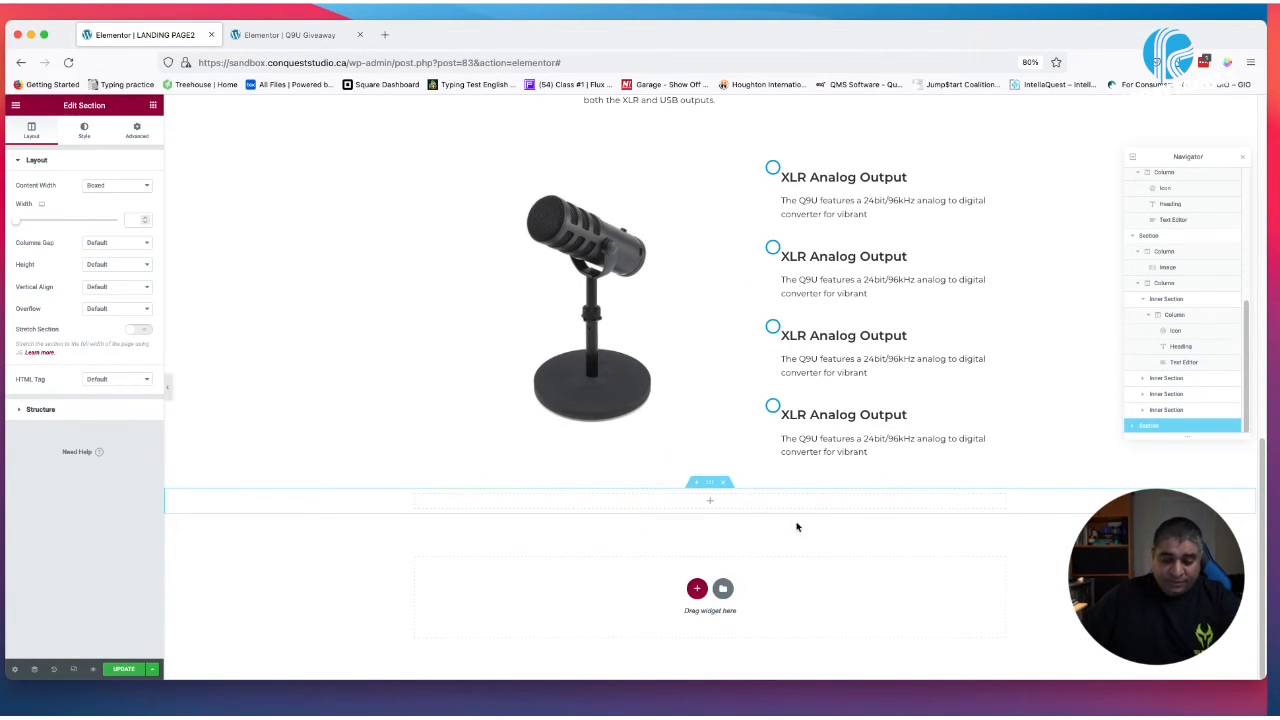
# Duplicate the ABOUT heading and move the copy into the new empty section below the features
pyautogui.scroll(12, 757, 446)
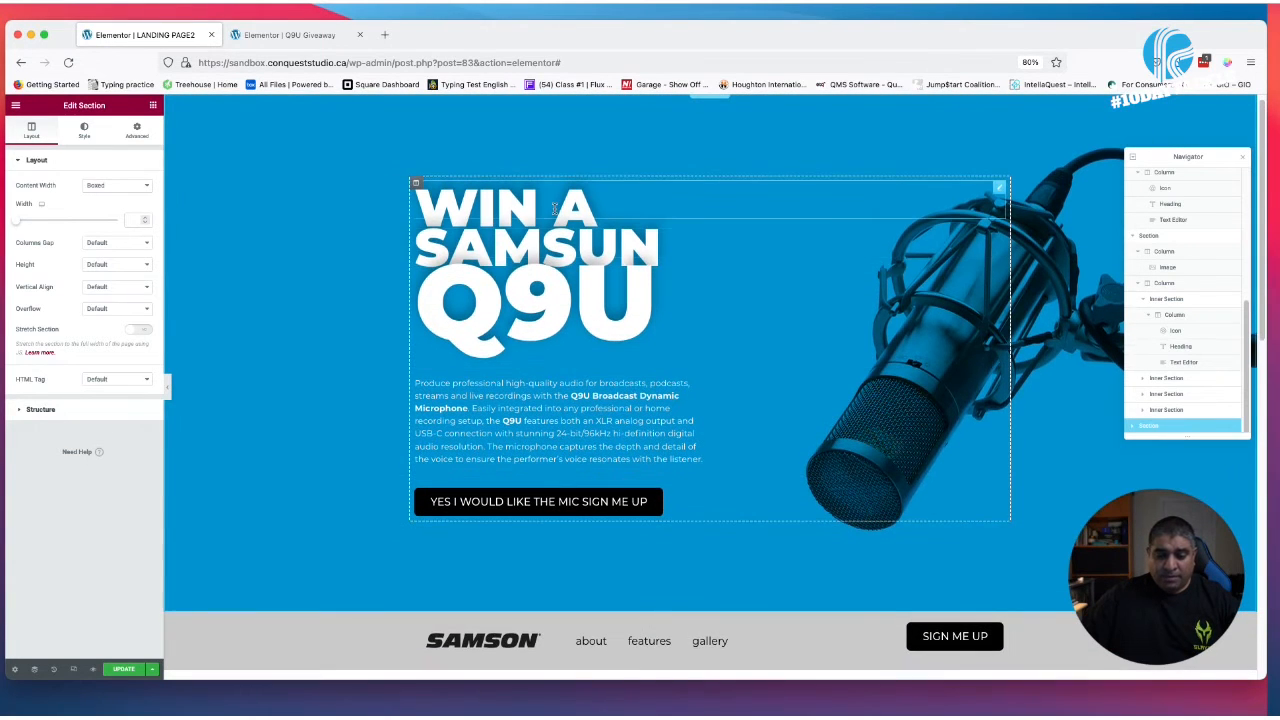
pyautogui.scroll(-4, 729, 581)
pyautogui.rightClick(729, 581)
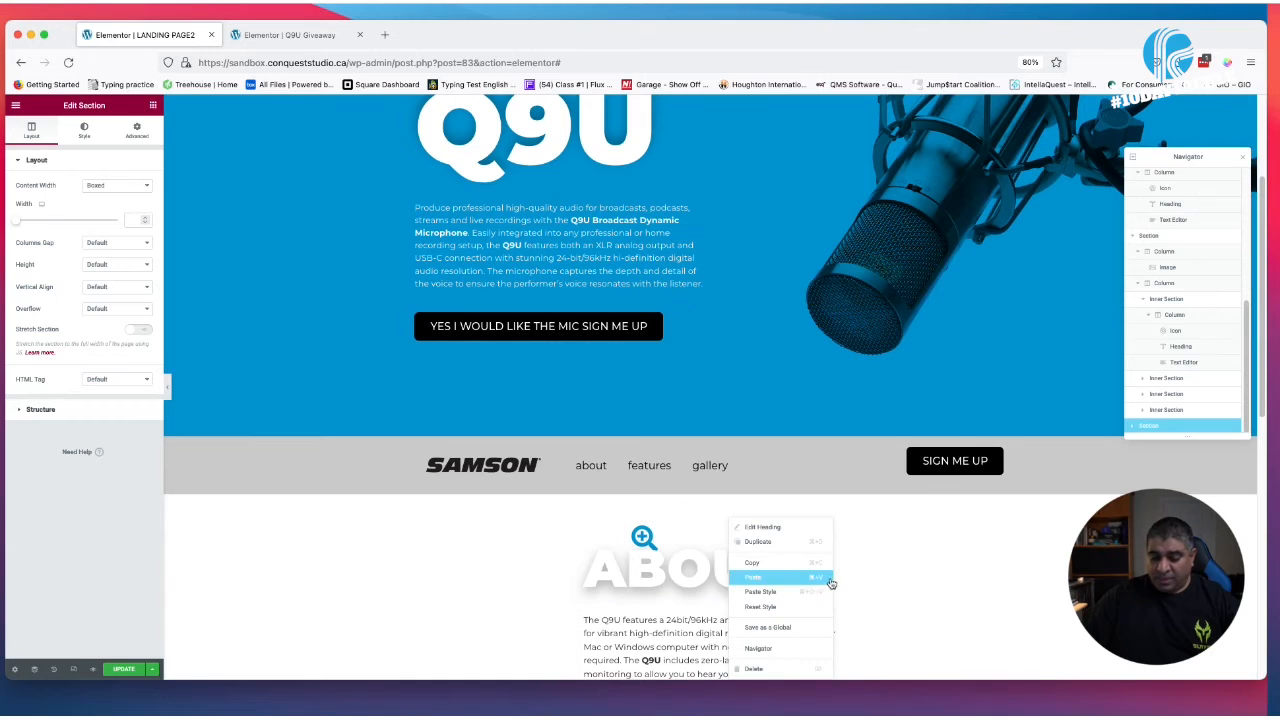
pyautogui.click(760, 545)
pyautogui.scroll(-2, 846, 565)
pyautogui.scroll(-1, 846, 565)
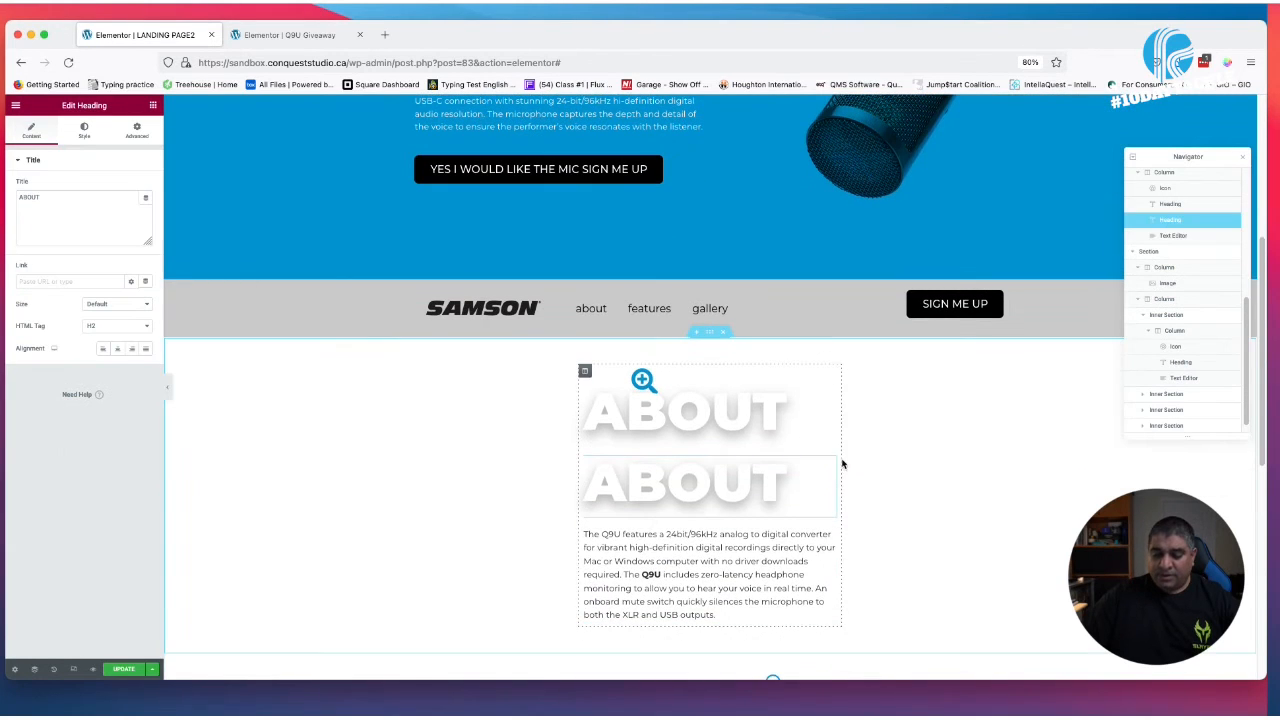
pyautogui.moveTo(831, 463); pyautogui.dragTo(777, 517)
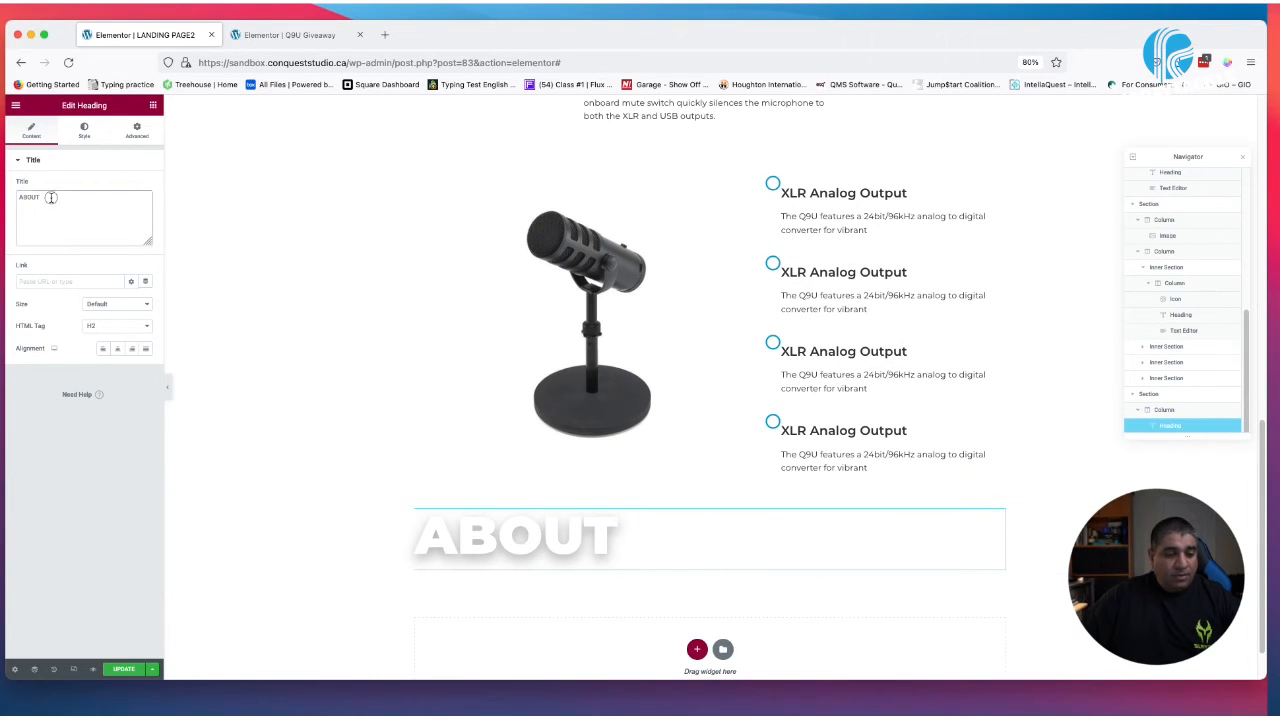
# Change the copied heading's title to GALLERY and set its font size to 200 px
pyautogui.moveTo(44, 198); pyautogui.dragTo(4, 194)
pyautogui.write('GALLERY')
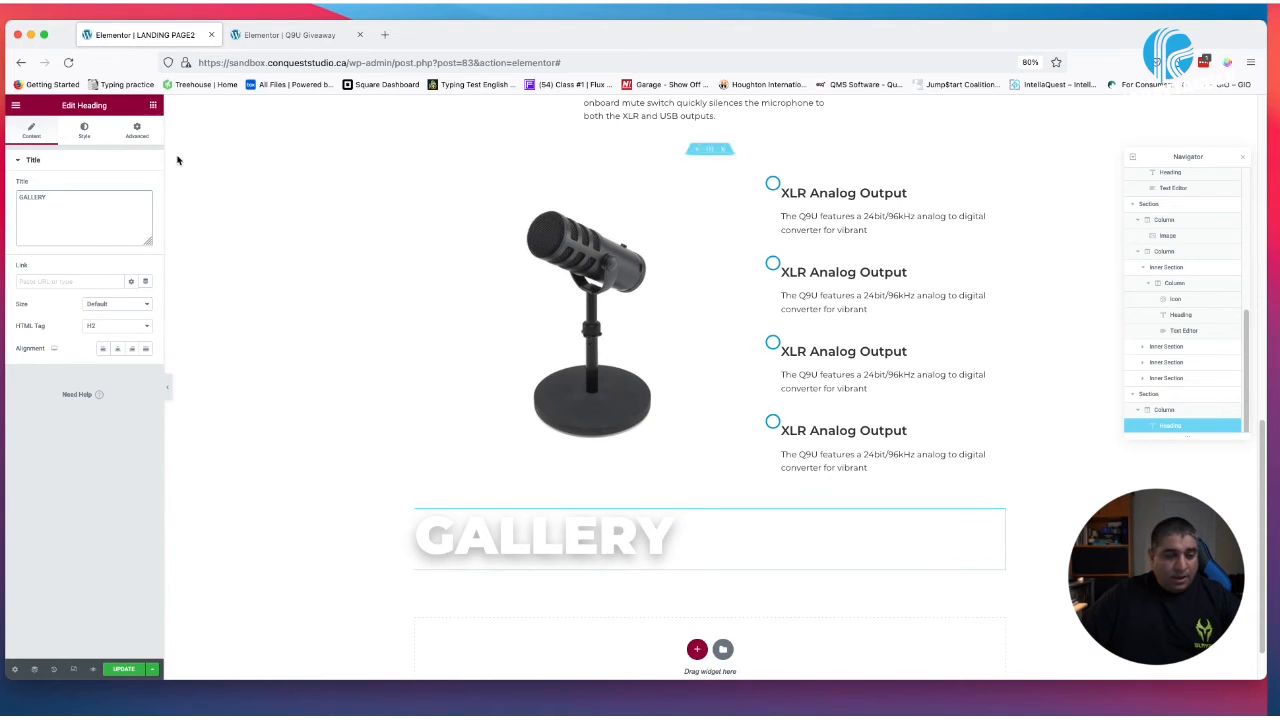
pyautogui.click(86, 132)
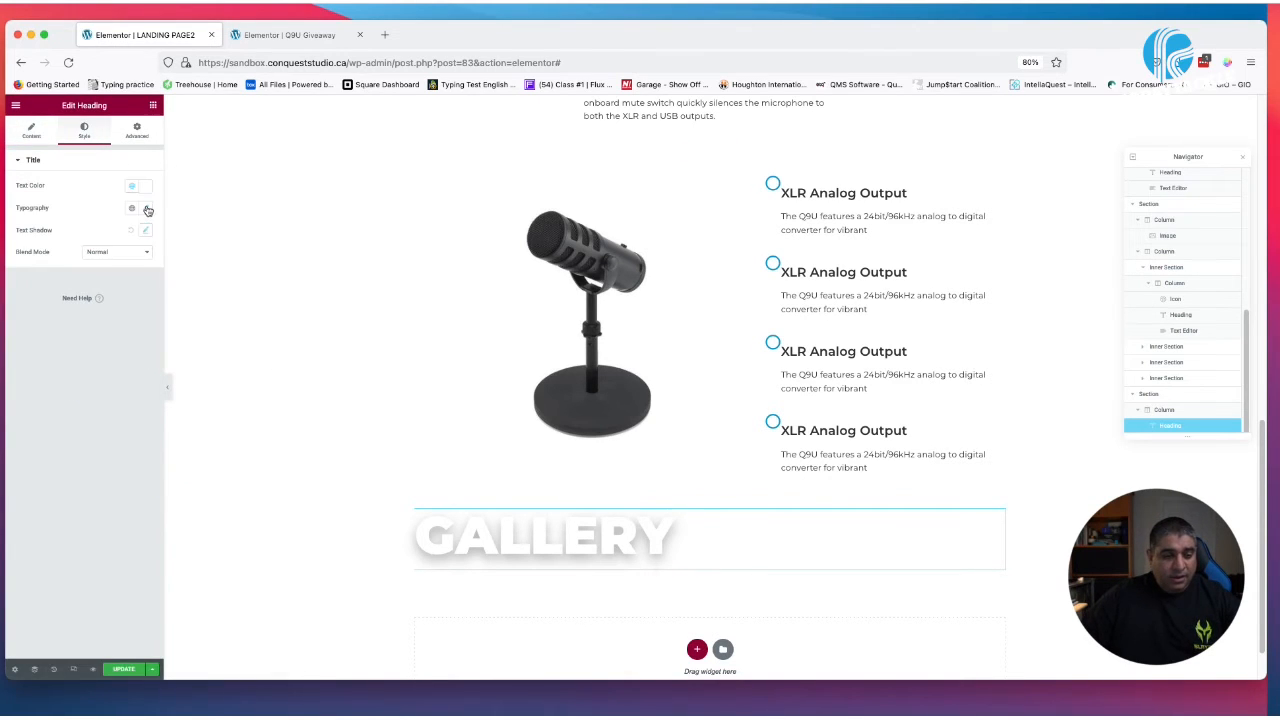
pyautogui.click(147, 209)
pyautogui.moveTo(68, 294); pyautogui.dragTo(112, 294)
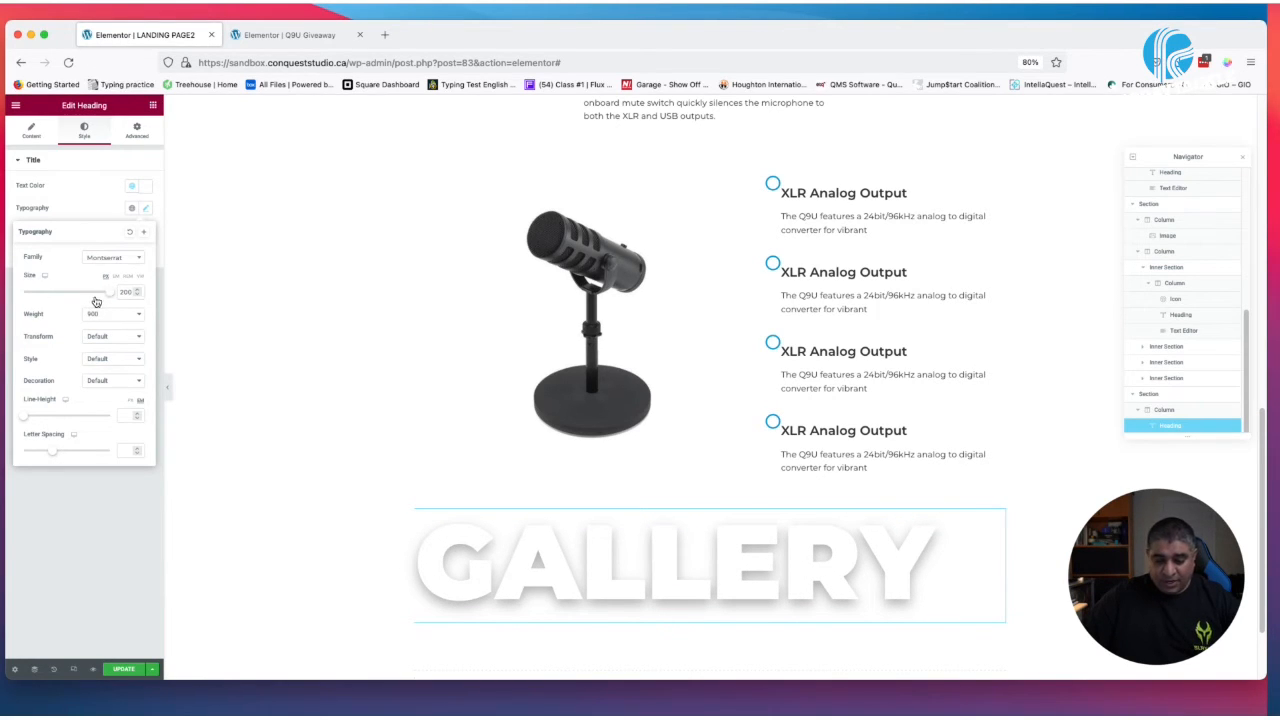
pyautogui.click(90, 193)
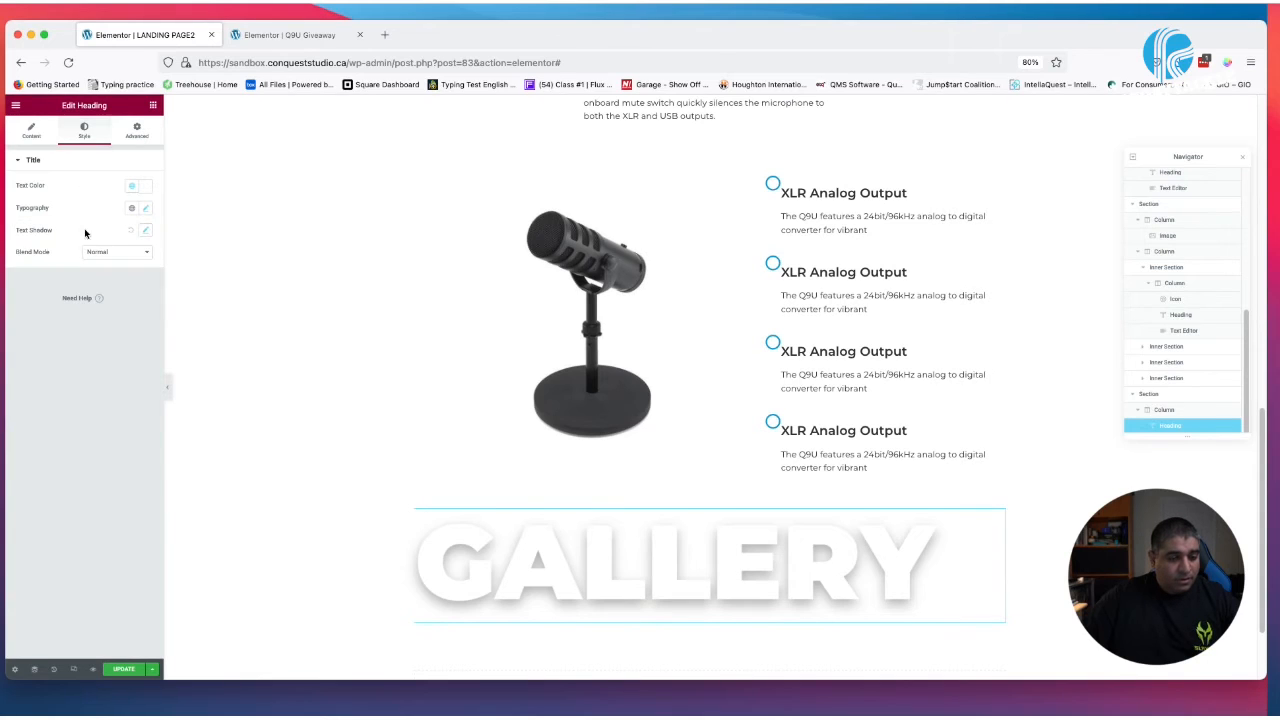
pyautogui.click(32, 131)
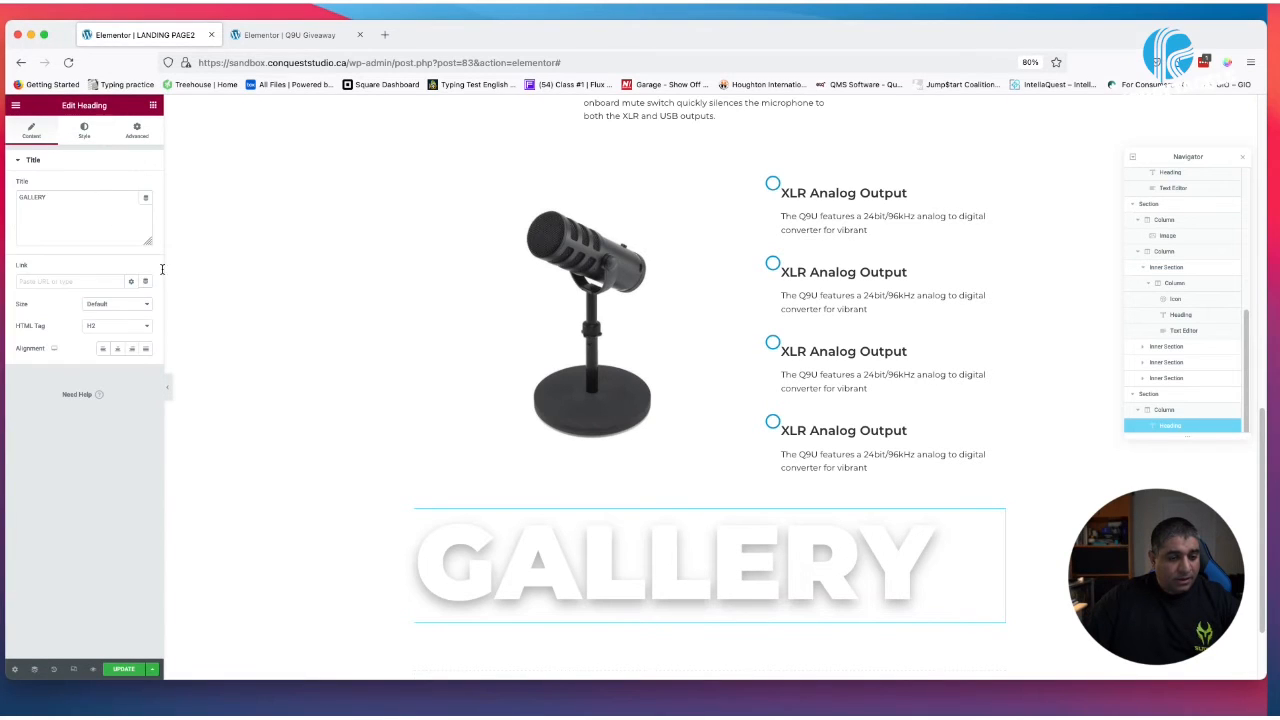
# Right-align the GALLERY heading and set its right margin to -250 so it extends past its column
pyautogui.click(131, 348)
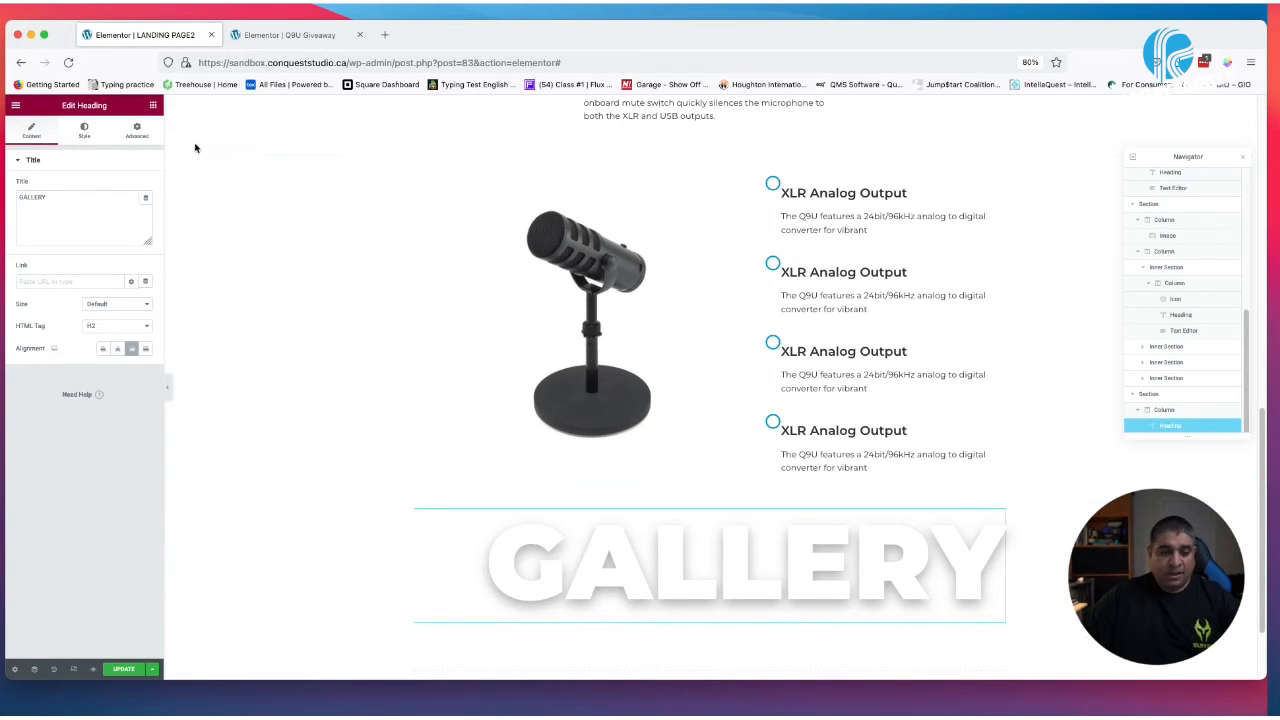
pyautogui.click(136, 131)
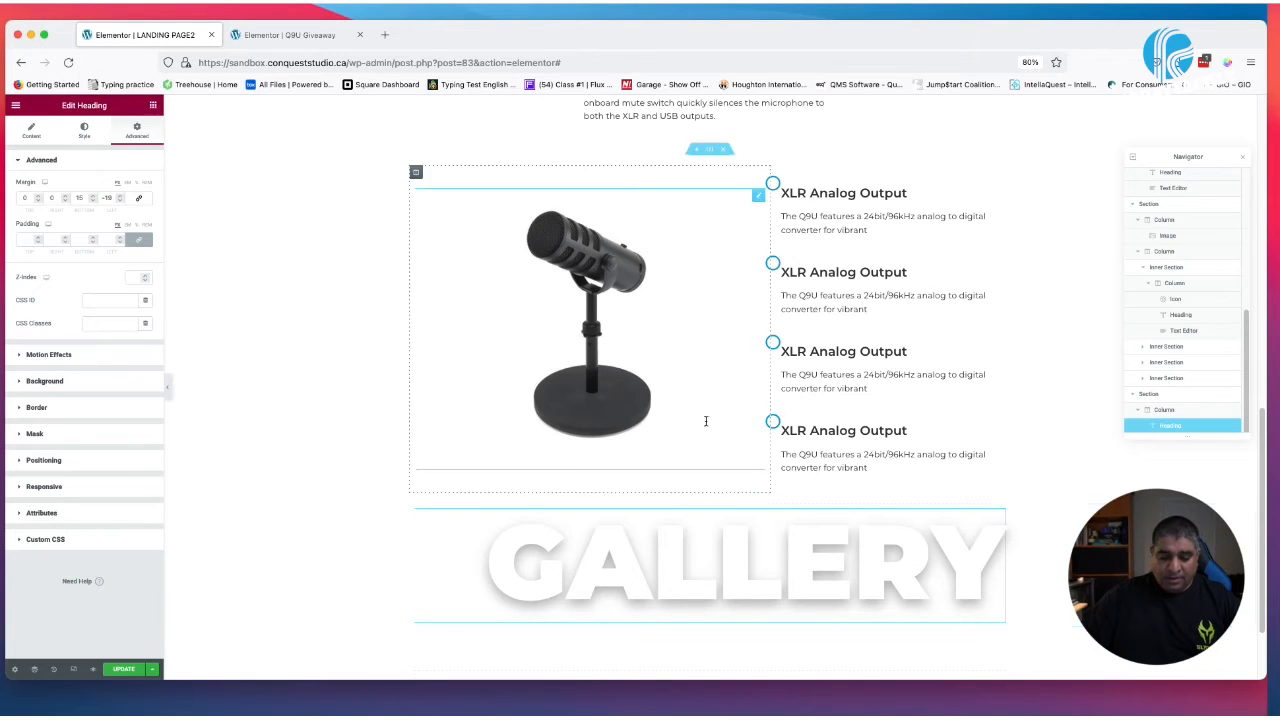
pyautogui.doubleClick(110, 197)
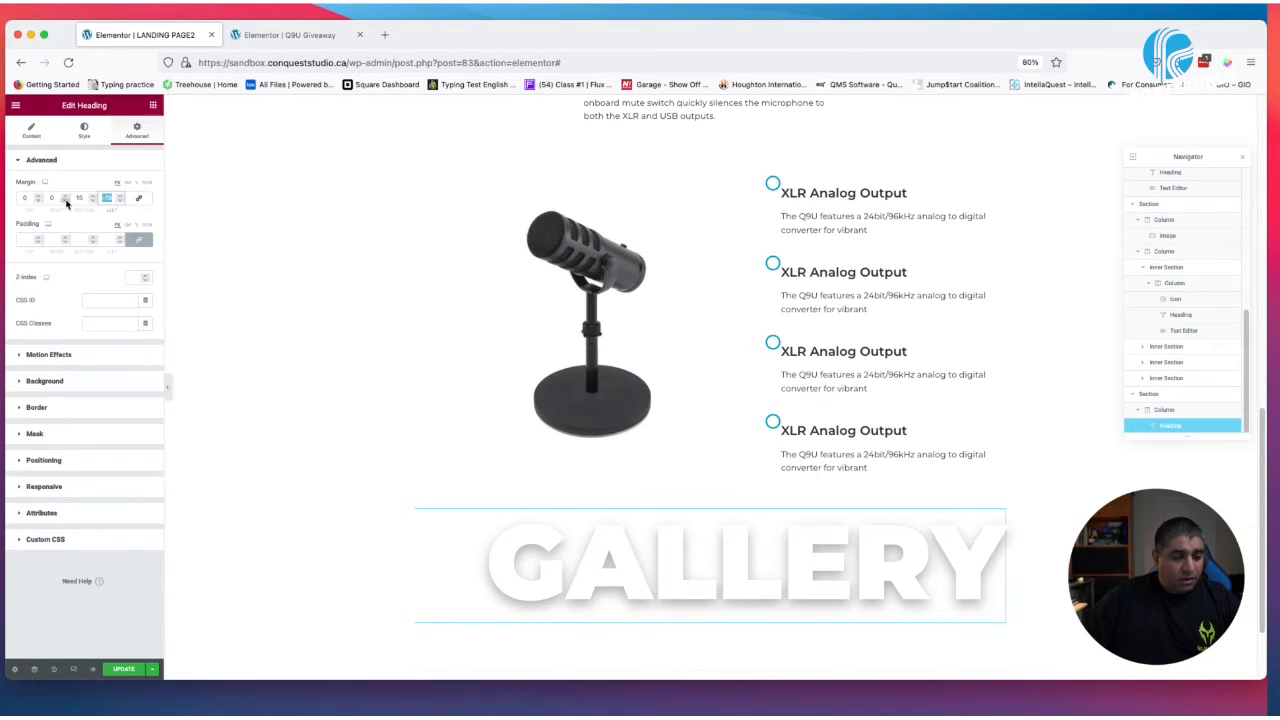
pyautogui.click(66, 201)
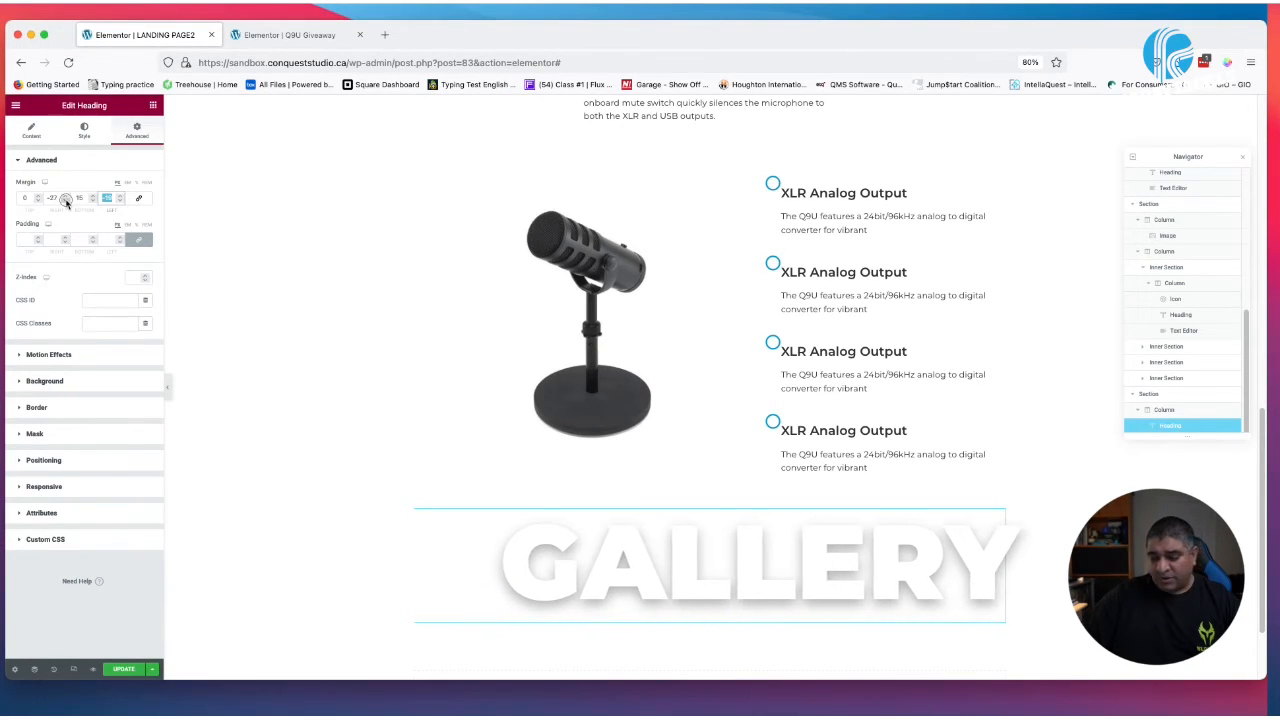
pyautogui.doubleClick(53, 197)
pyautogui.write('-2')
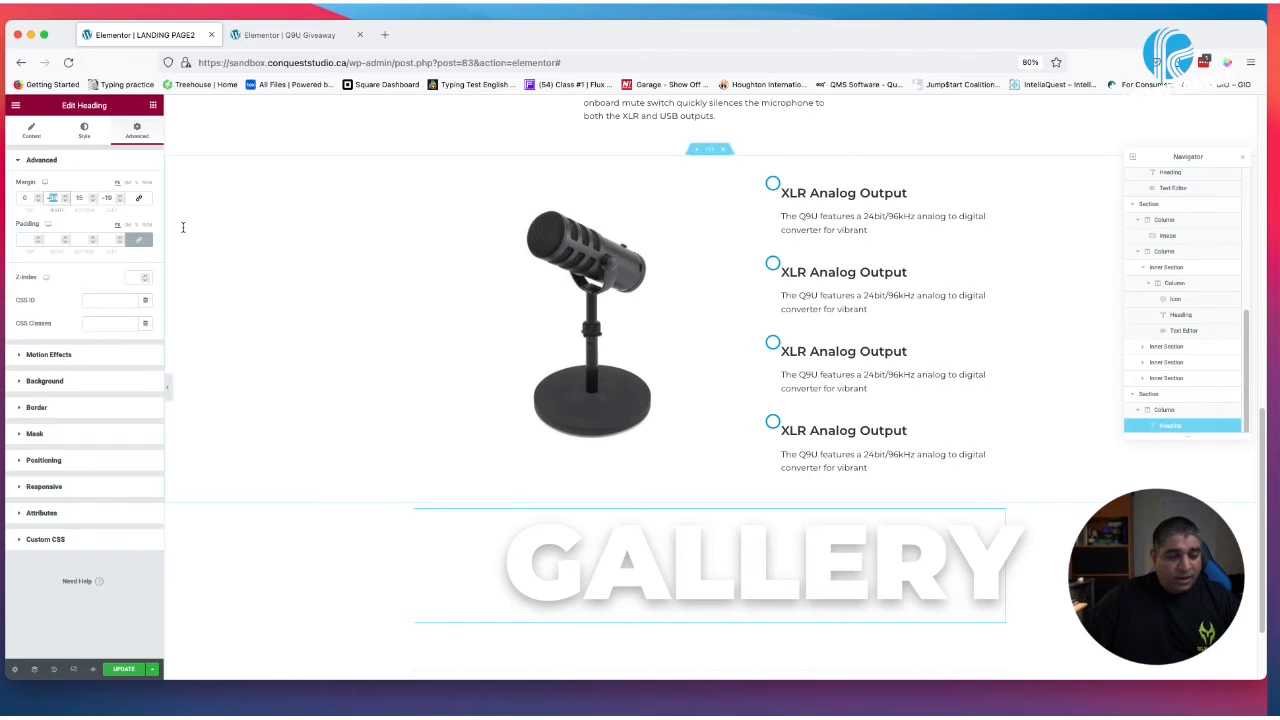
pyautogui.write('00')
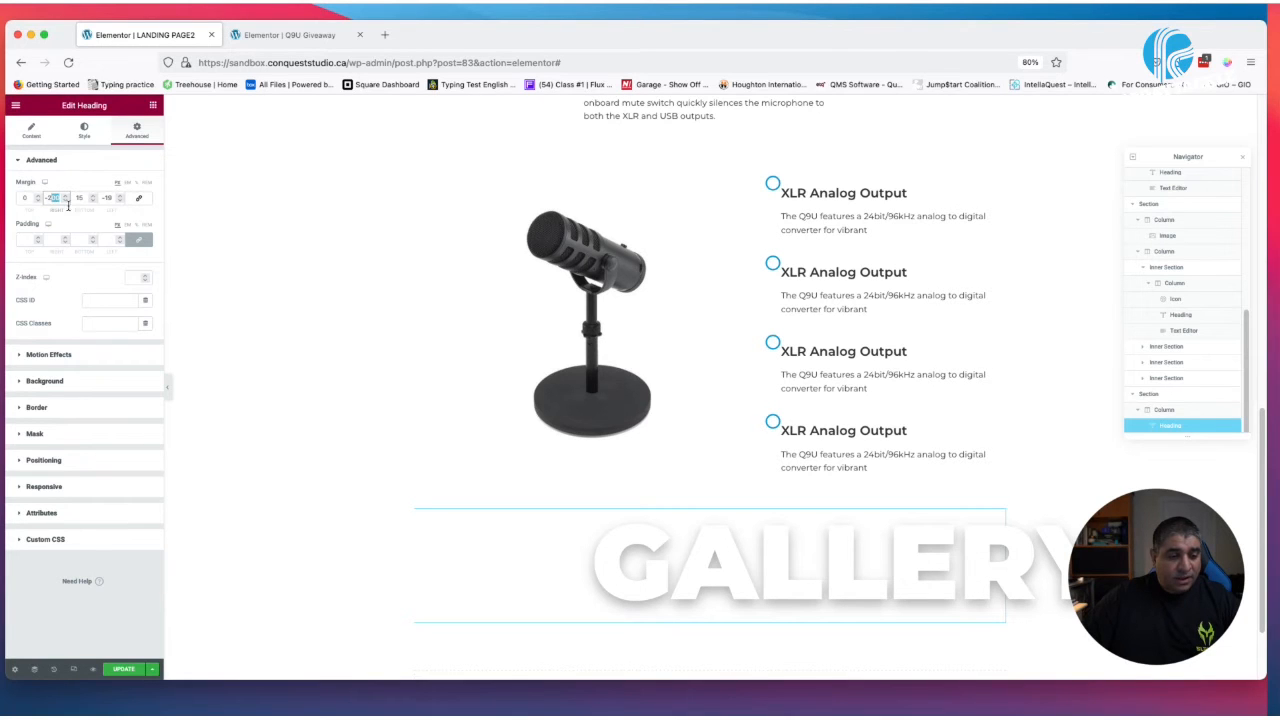
pyautogui.write('-250')
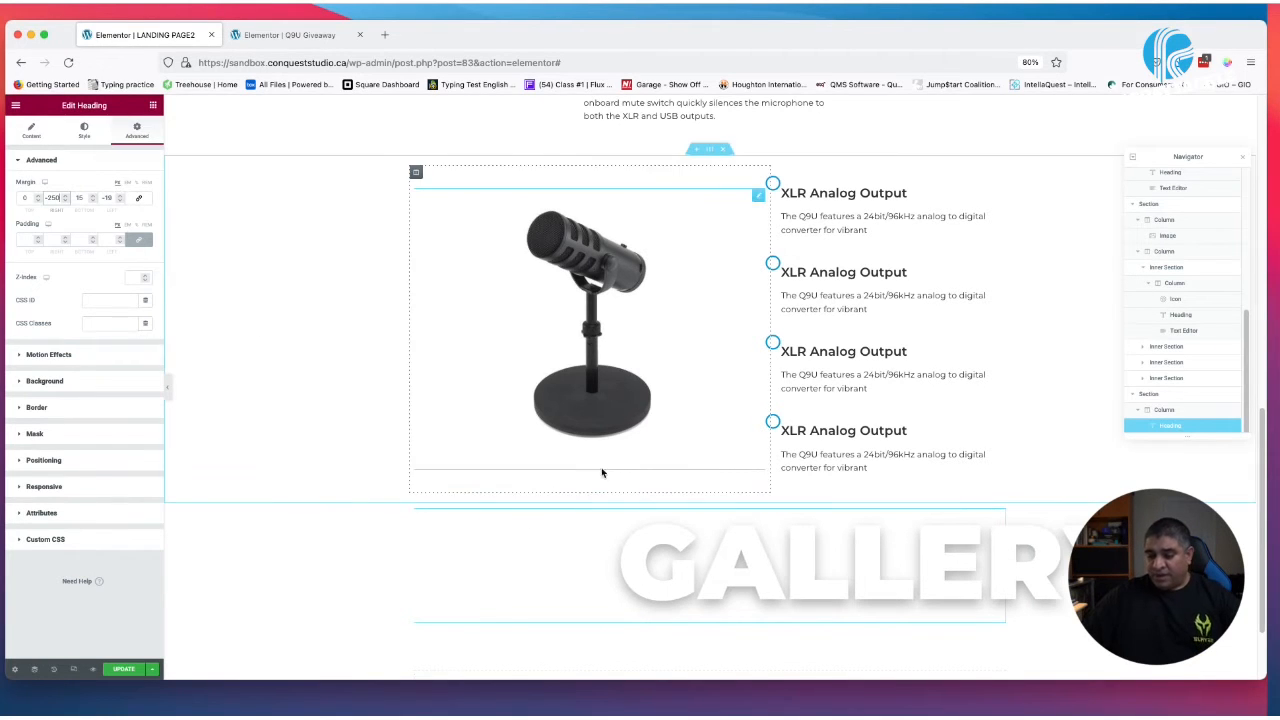
pyautogui.scroll(-2, 700, 490)
pyautogui.scroll(-1, 798, 497)
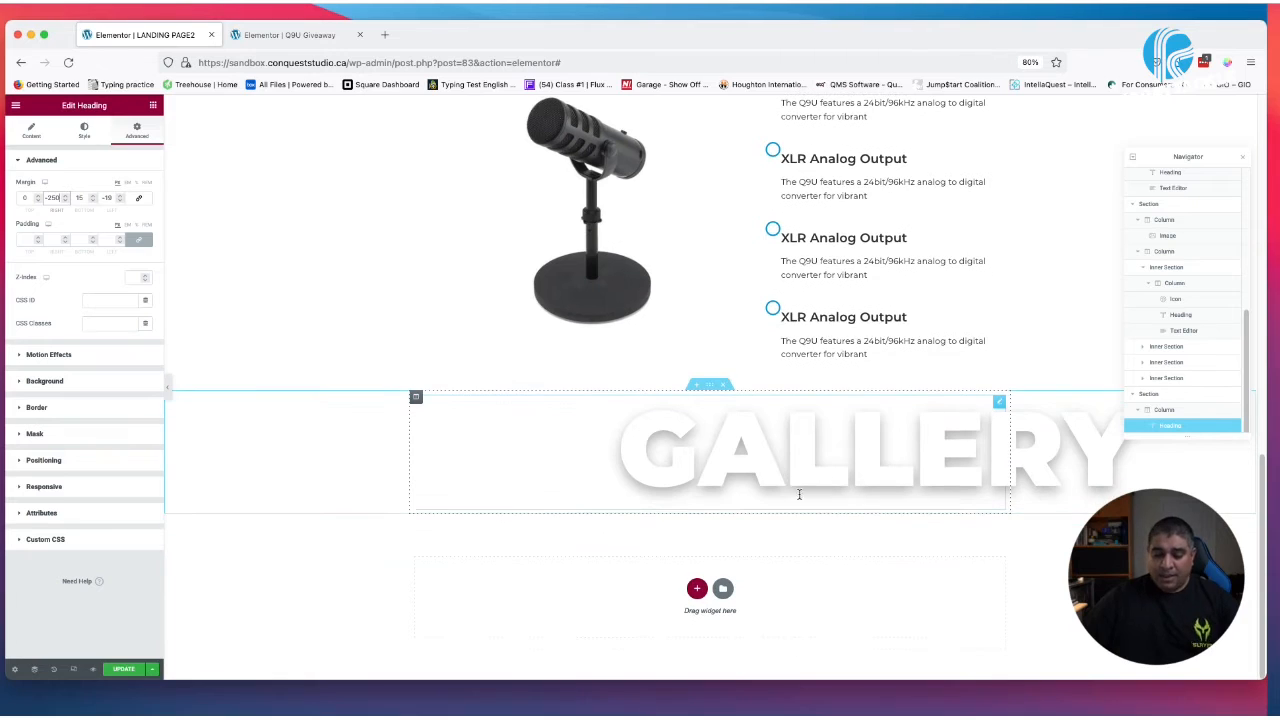
# Add an inner section below the GALLERY heading and give it a third column
pyautogui.click(153, 105)
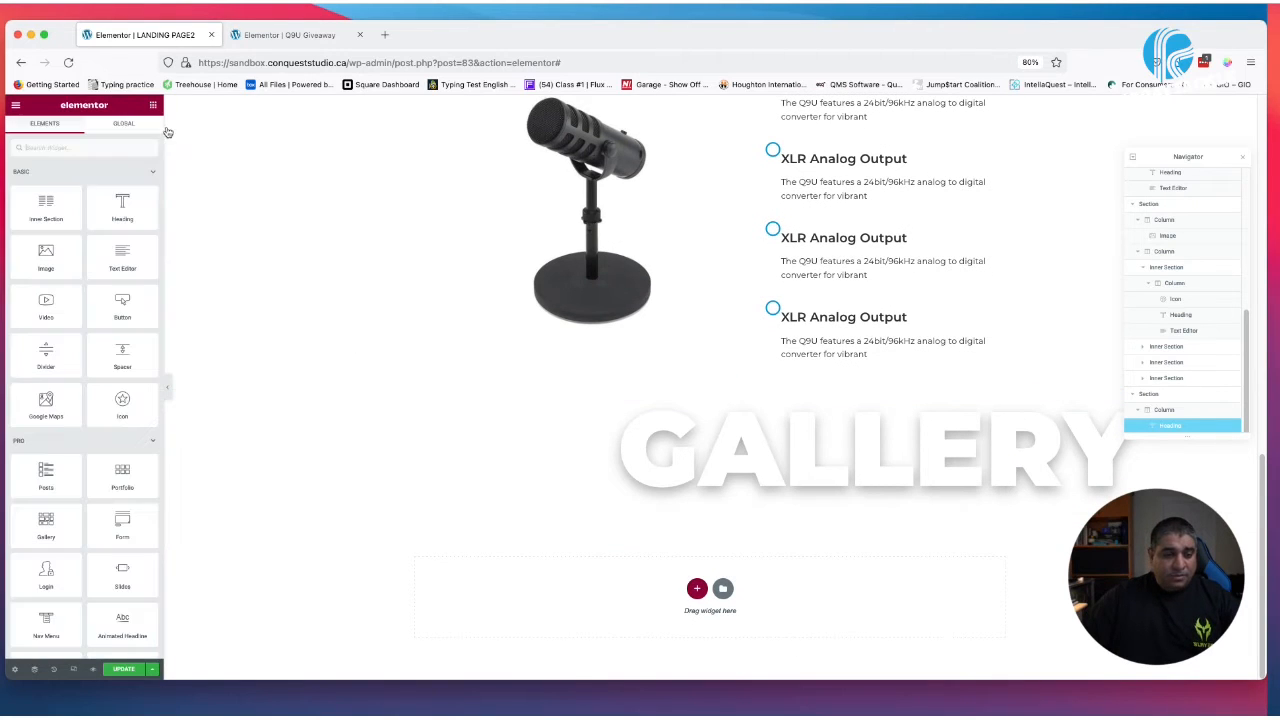
pyautogui.moveTo(46, 208); pyautogui.dragTo(778, 500)
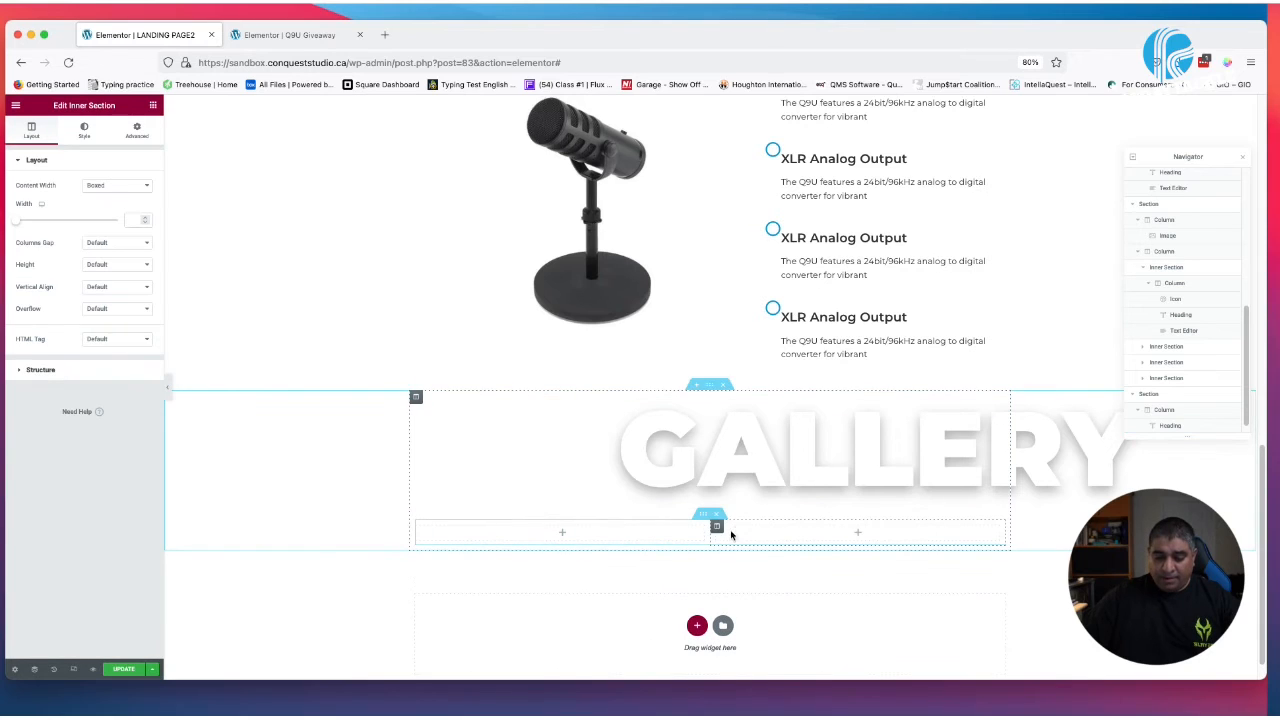
pyautogui.rightClick(714, 520)
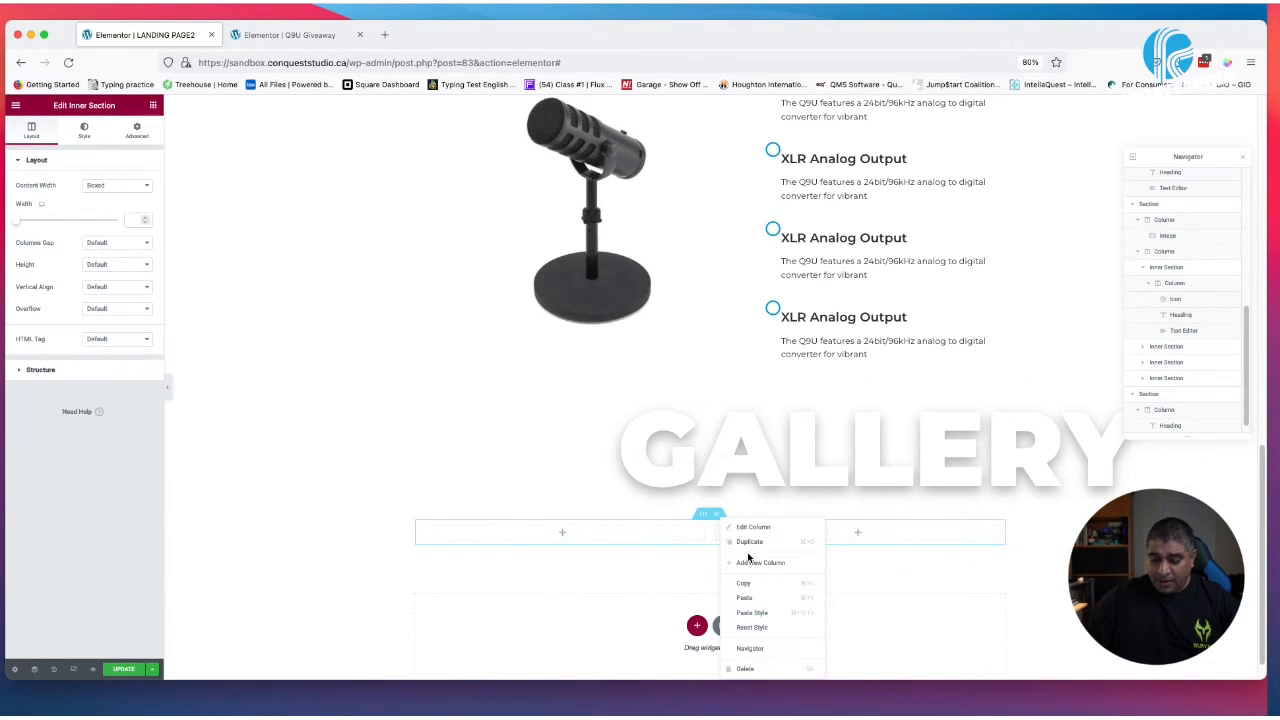
pyautogui.click(812, 561)
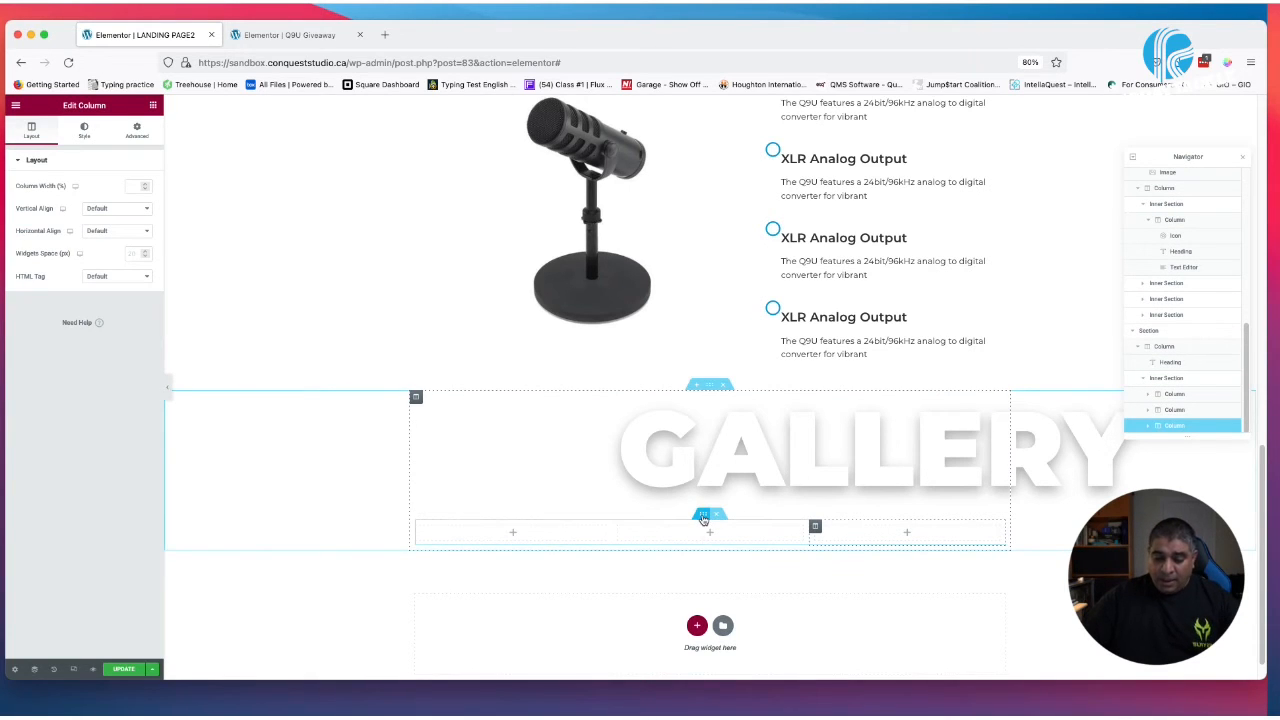
# Give the three-column inner section a minimum height of 350 px and set its columns gap to No Gap
pyautogui.click(703, 517)
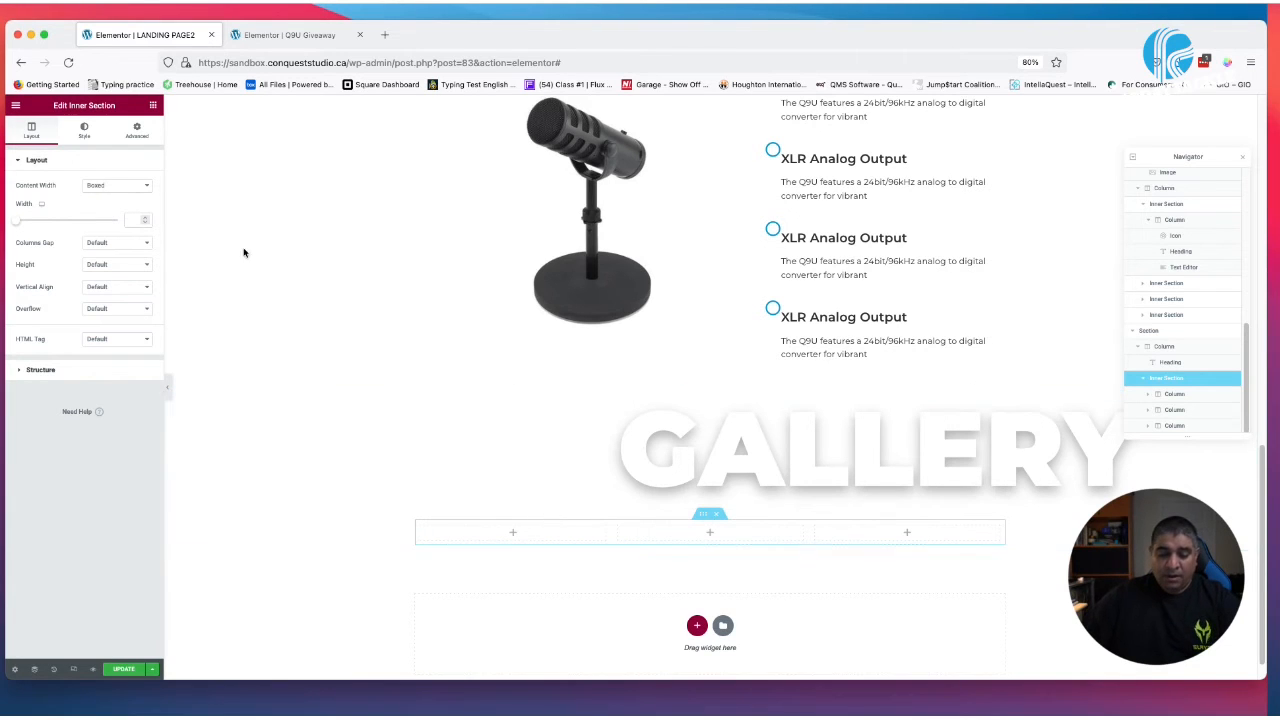
pyautogui.click(137, 131)
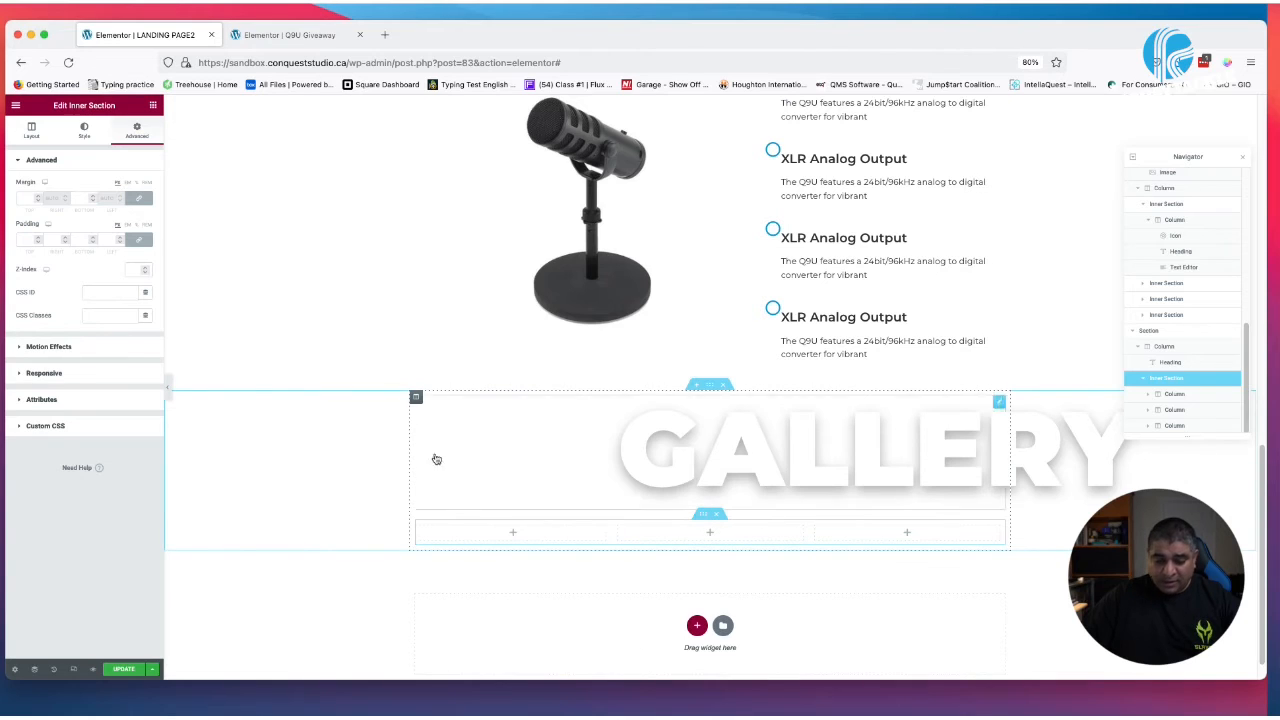
pyautogui.click(31, 131)
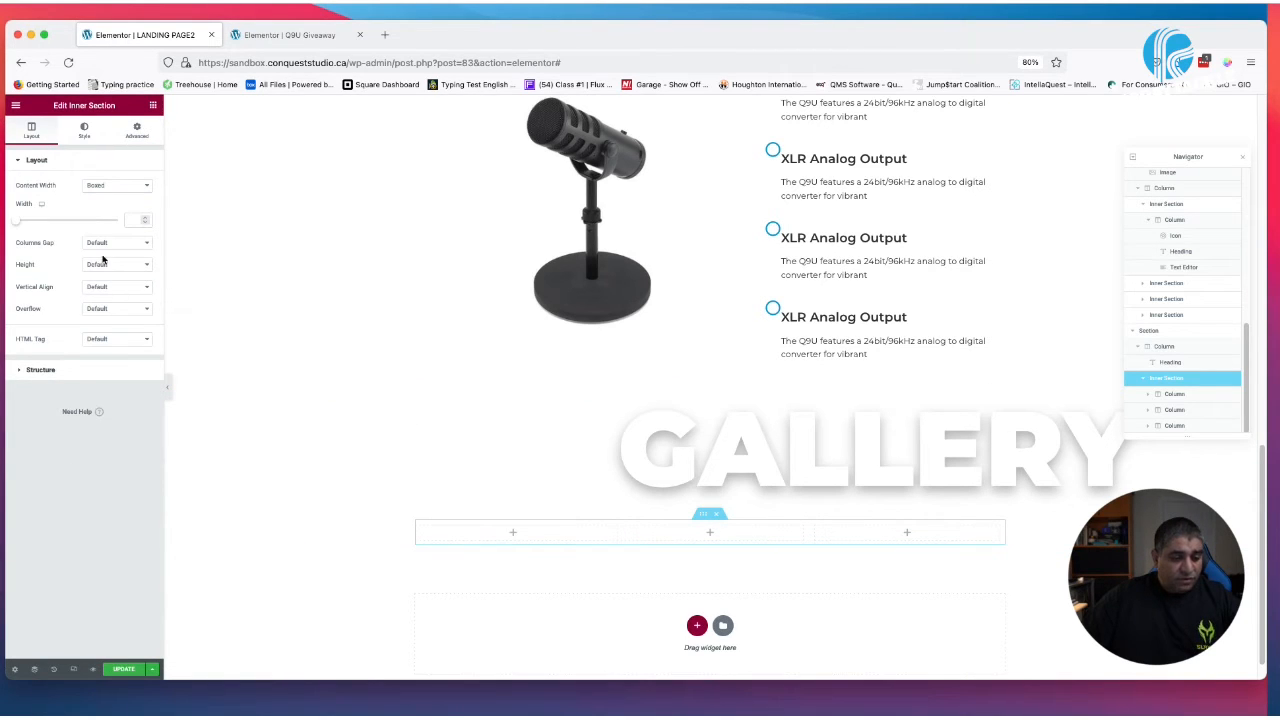
pyautogui.click(120, 266)
pyautogui.click(134, 290)
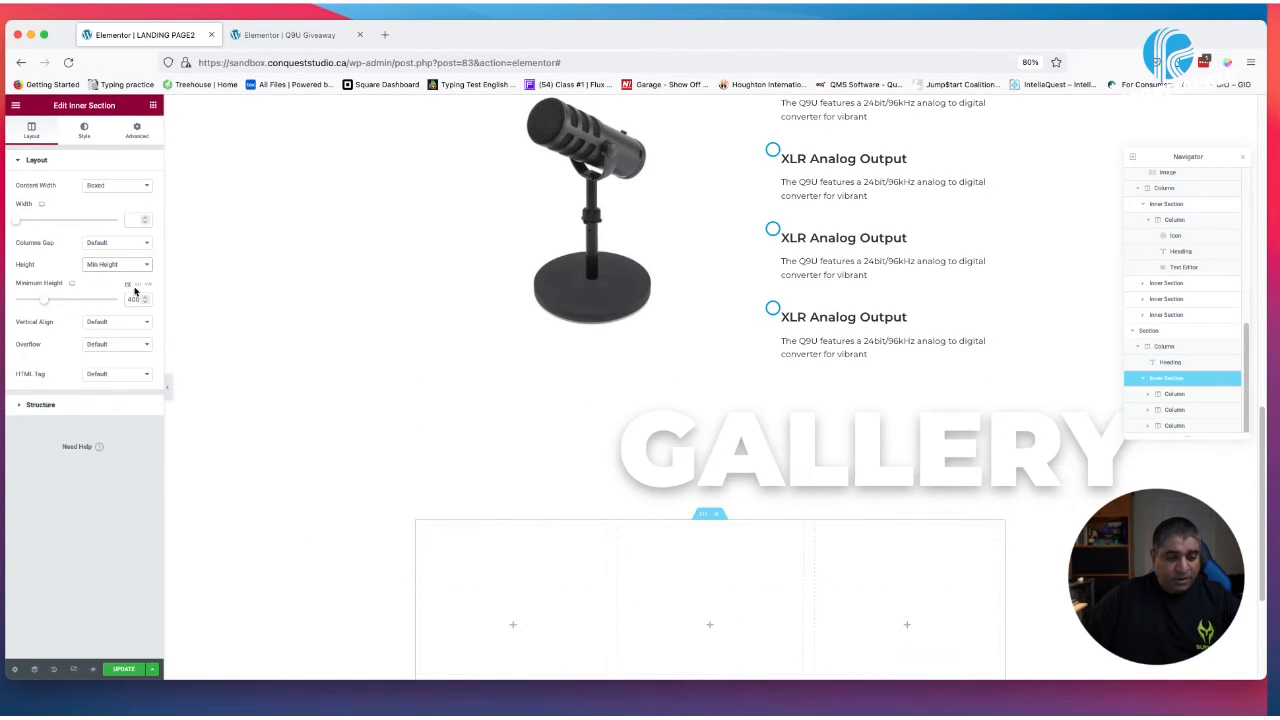
pyautogui.moveTo(139, 302); pyautogui.dragTo(120, 298)
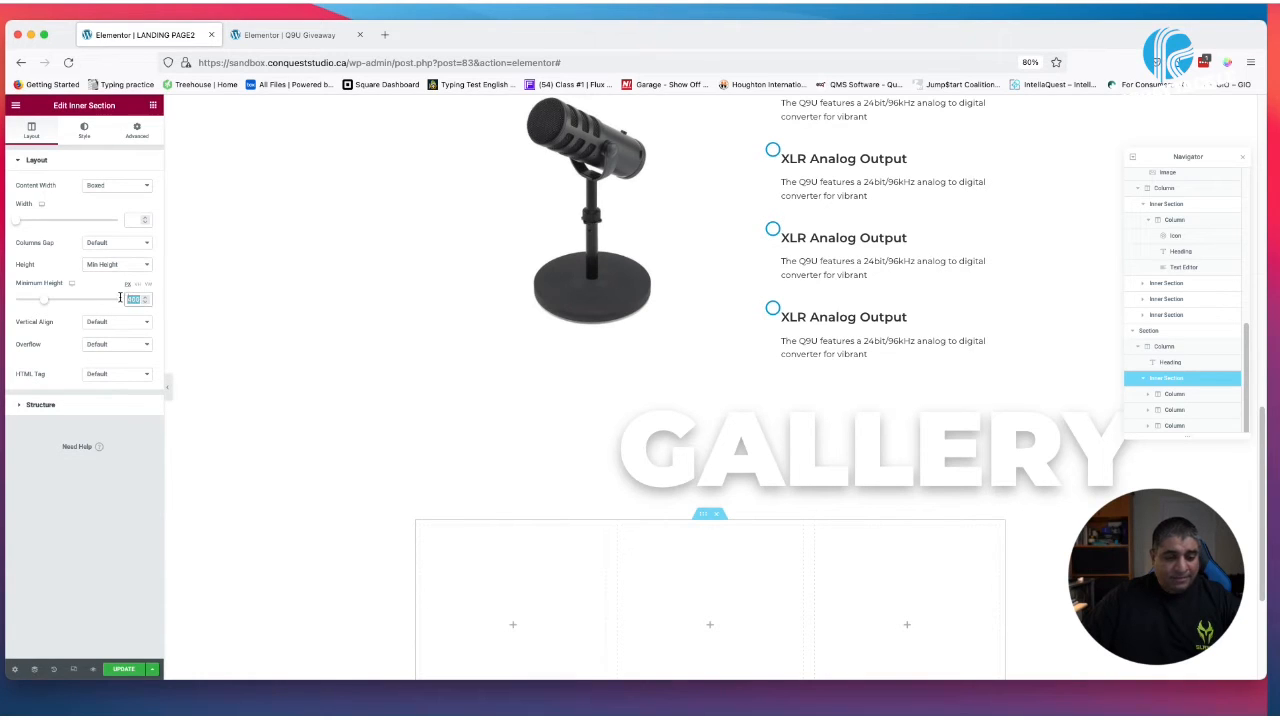
pyautogui.write('350')
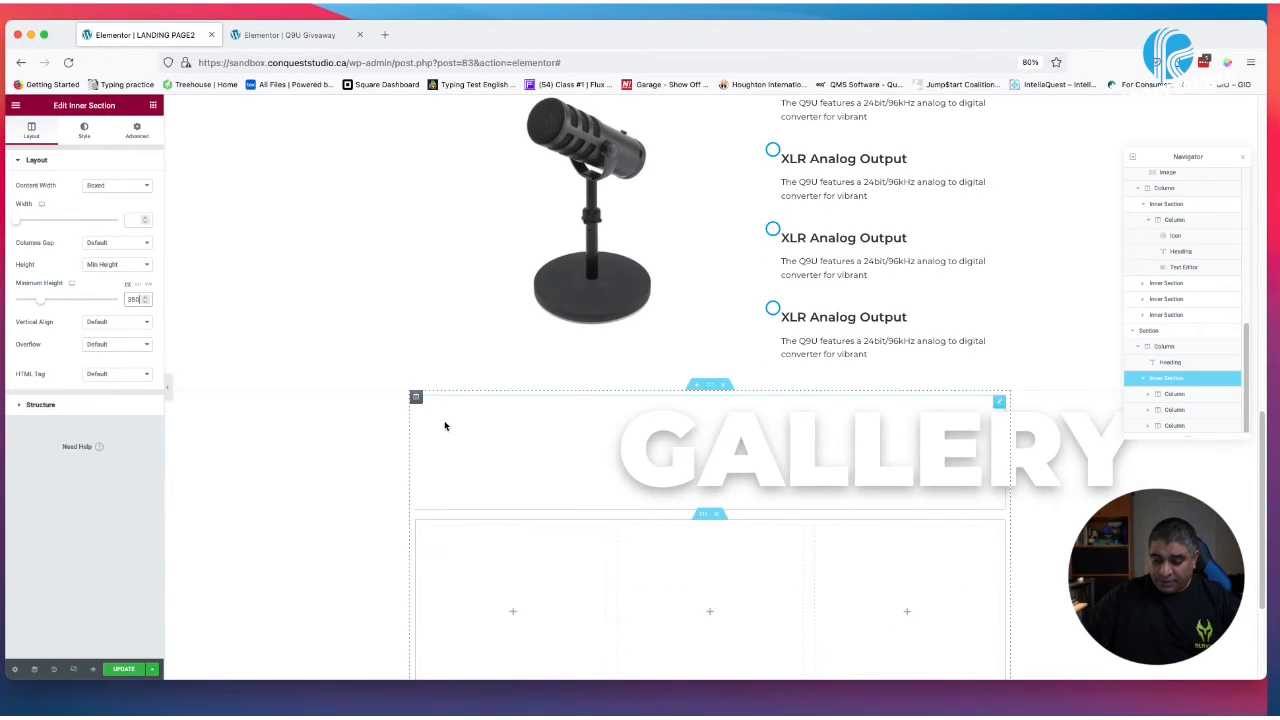
pyautogui.scroll(-2, 470, 440)
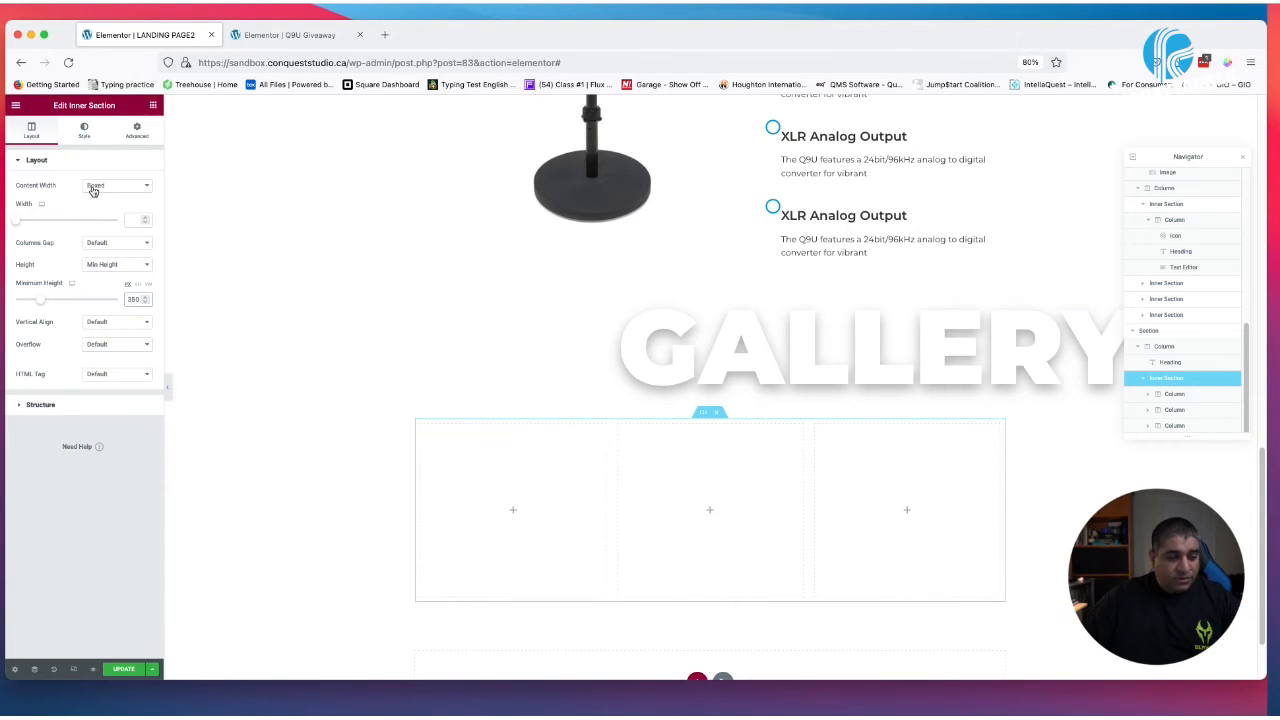
pyautogui.click(126, 247)
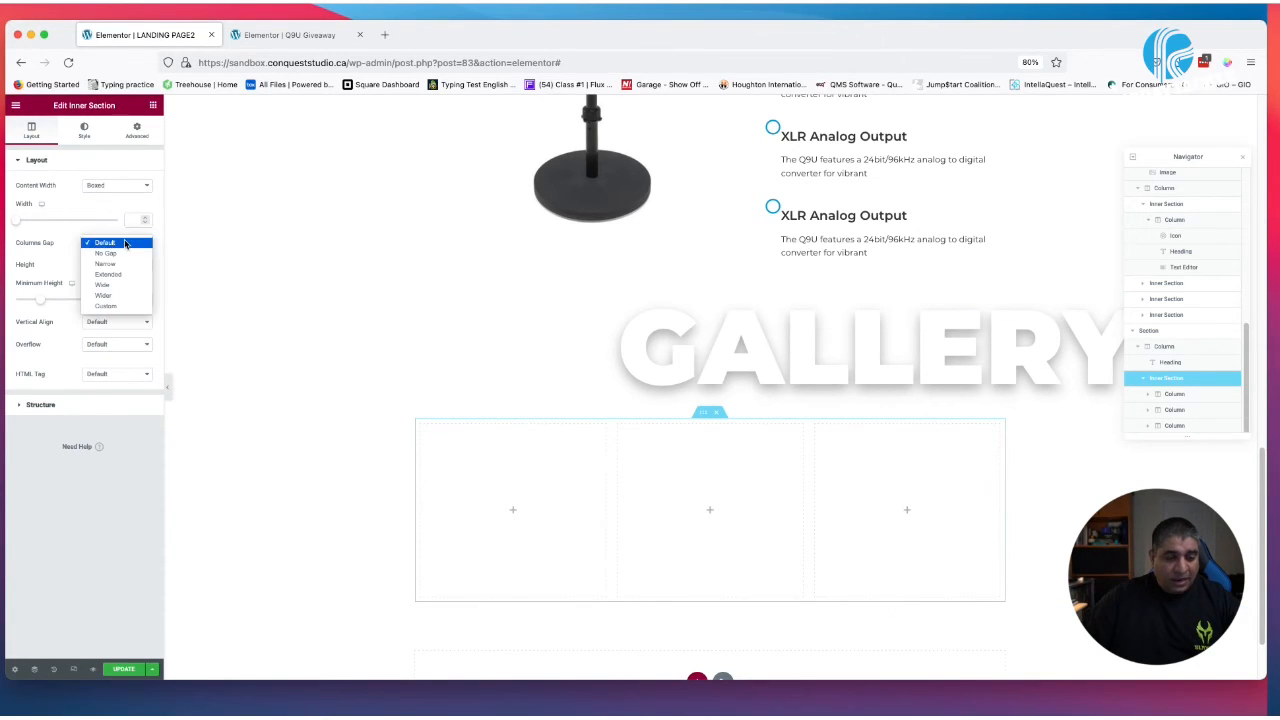
pyautogui.click(102, 255)
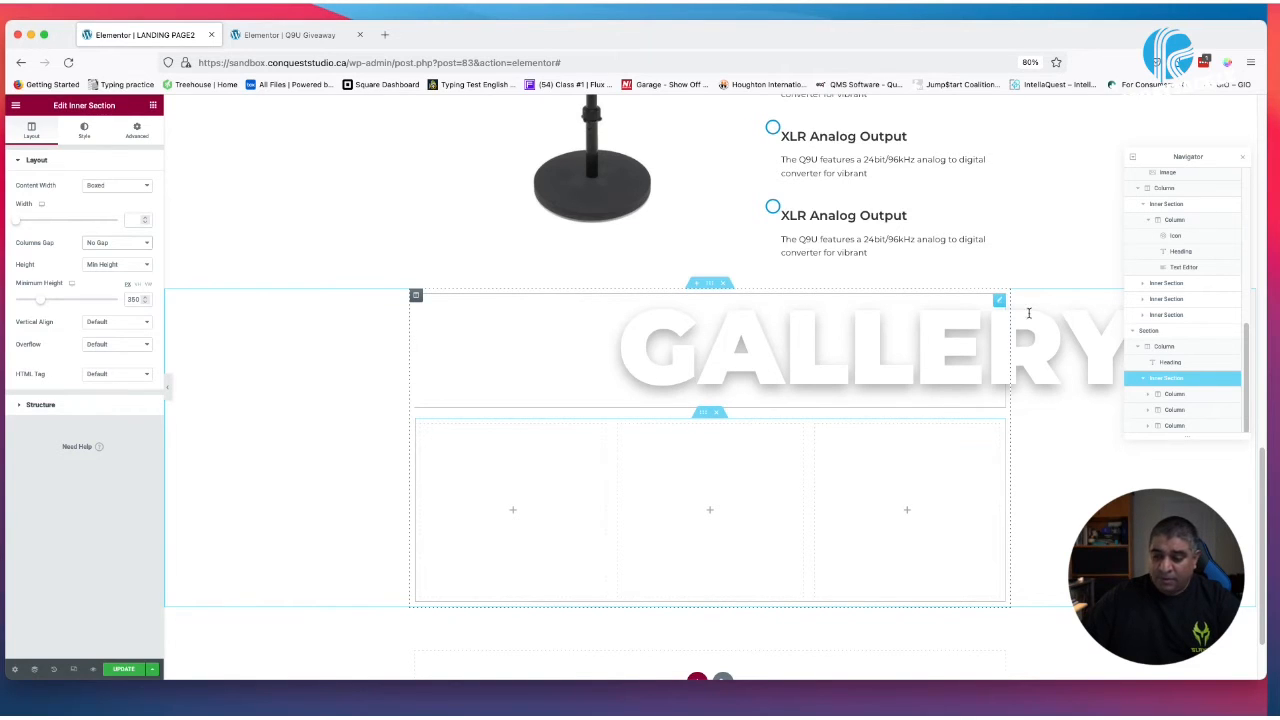
# Set the GALLERY heading's bottom margin to -50 so the inner section moves up under the heading
pyautogui.click(998, 300)
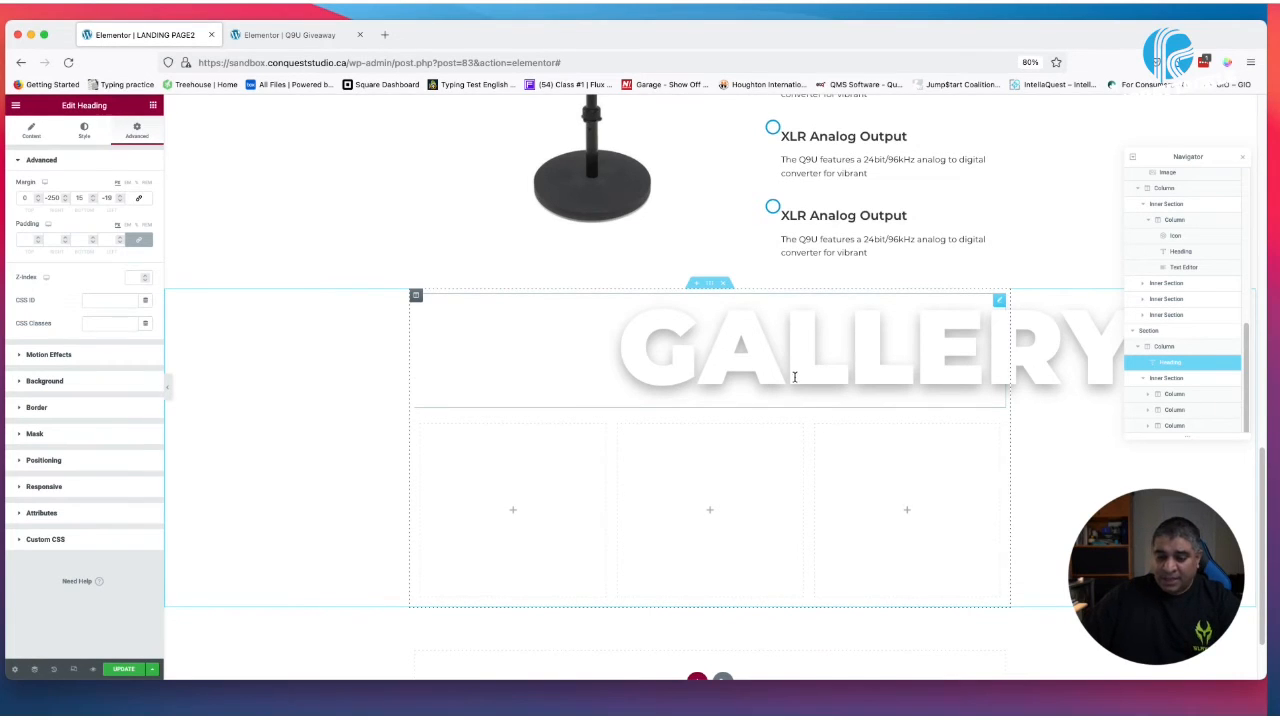
pyautogui.click(93, 201)
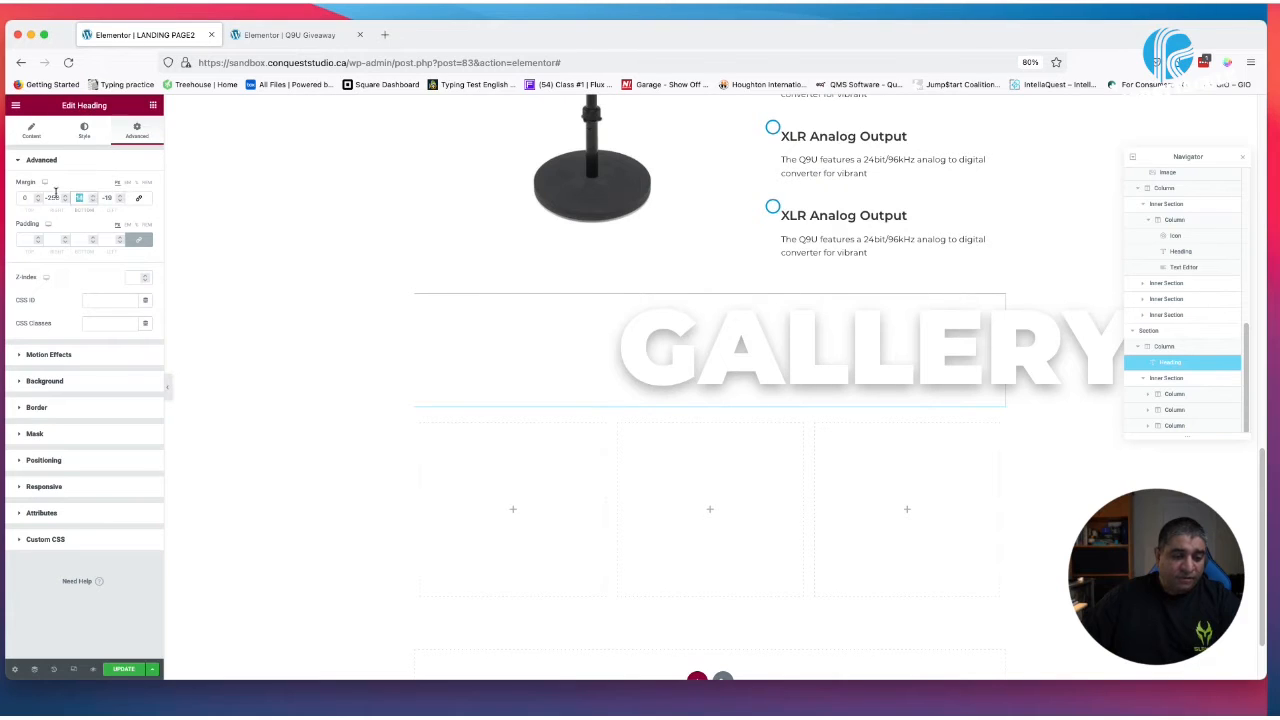
pyautogui.write('0')
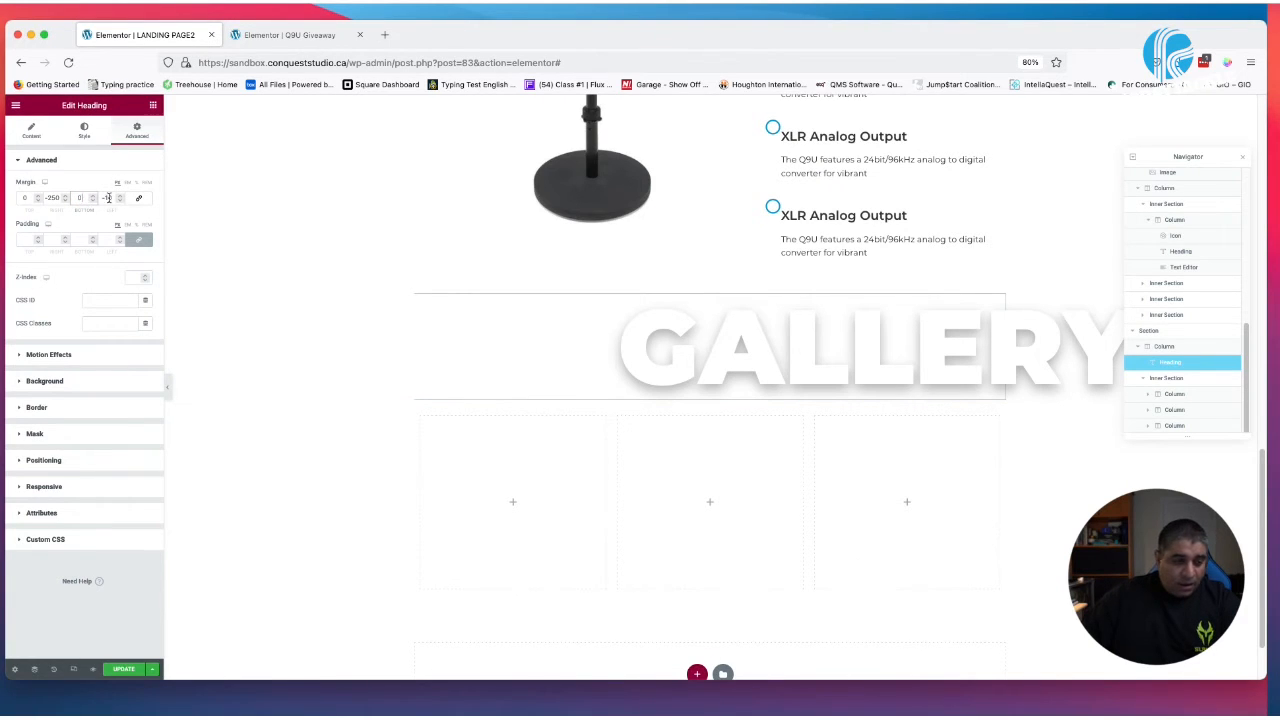
pyautogui.click(93, 201)
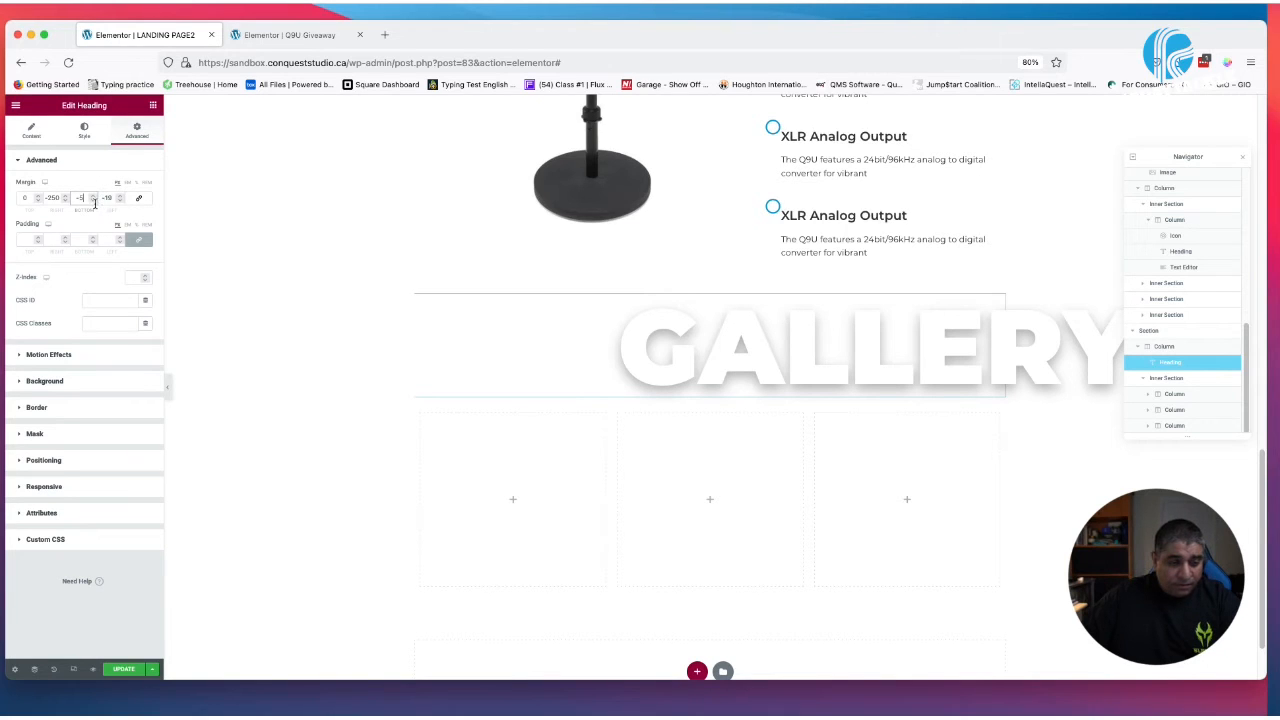
pyautogui.write('0')
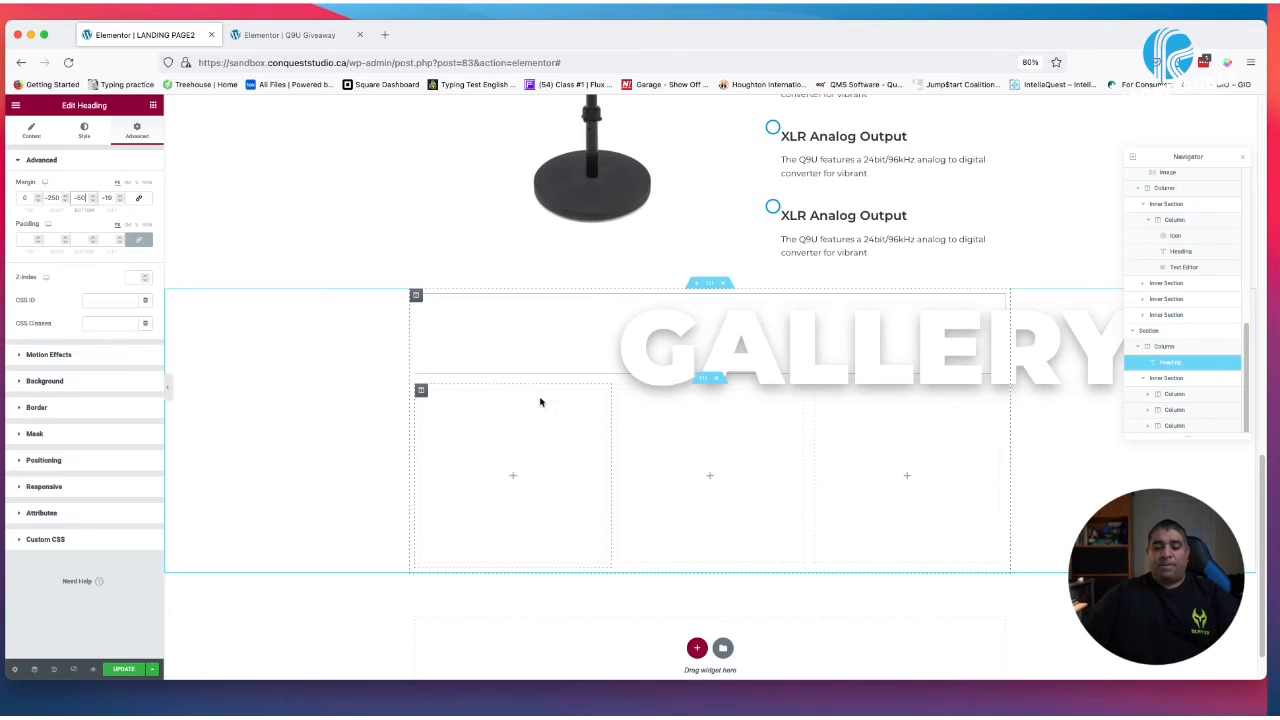
# Examine the gallery section of the finished Q9U Giveaway page and return to LANDING PAGE2
pyautogui.click(295, 34)
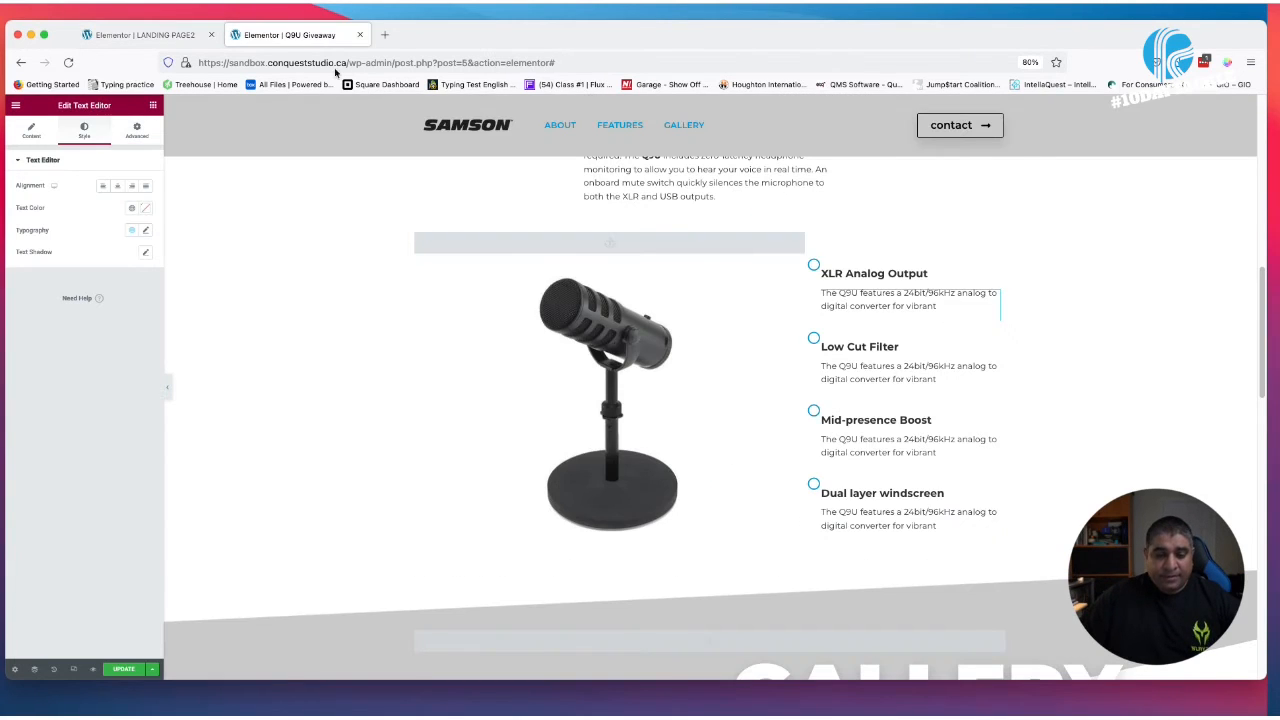
pyautogui.scroll(-5, 580, 283)
pyautogui.scroll(-2, 580, 283)
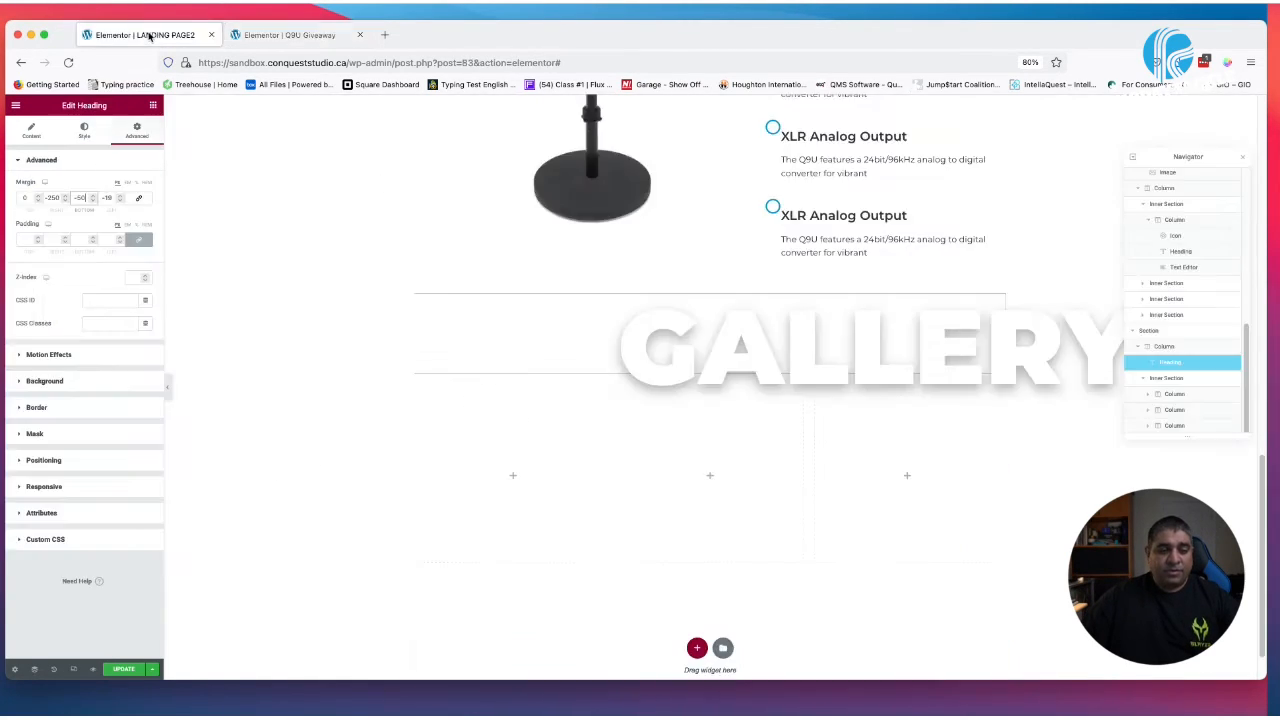
pyautogui.click(140, 35)
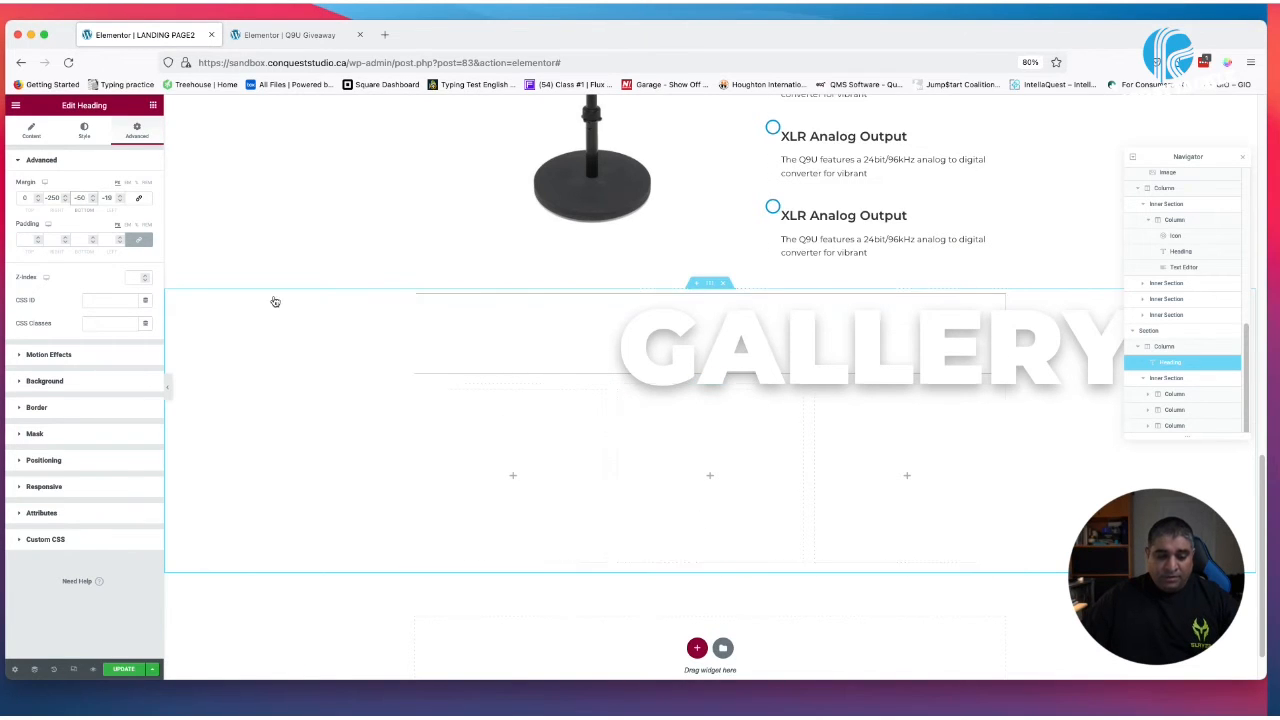
pyautogui.click(153, 106)
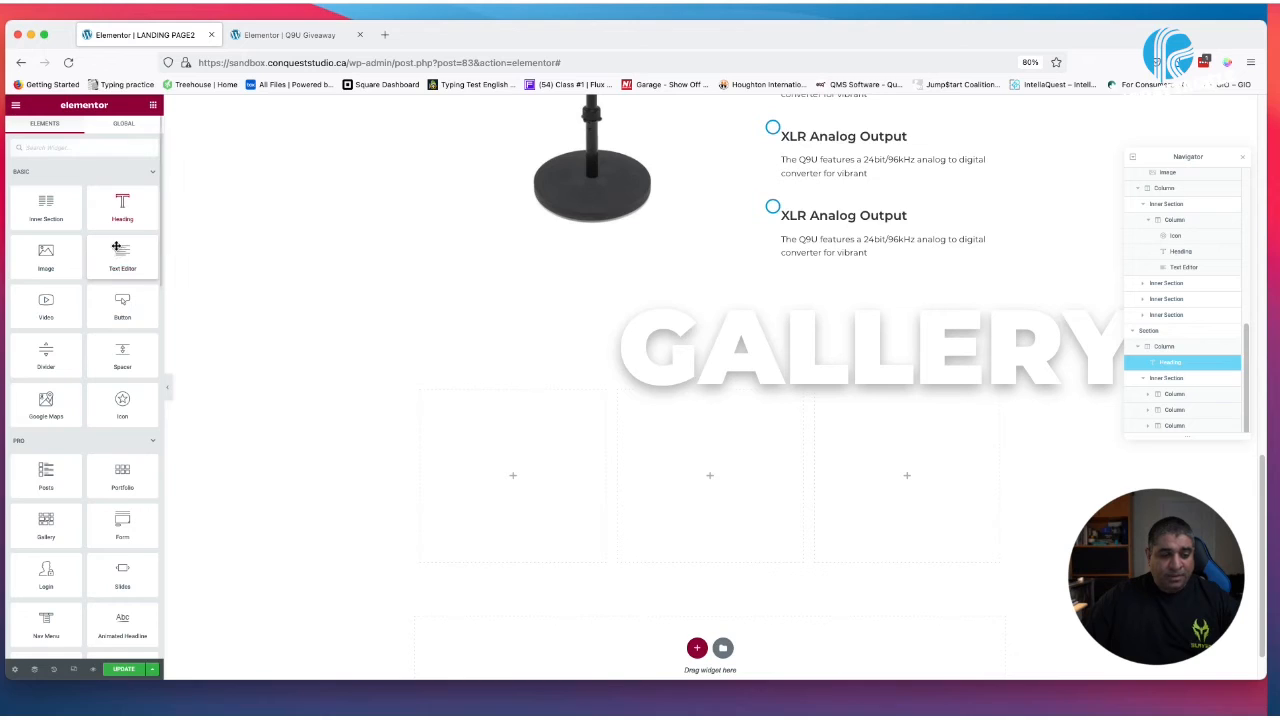
pyautogui.moveTo(217, 317); pyautogui.dragTo(494, 434)
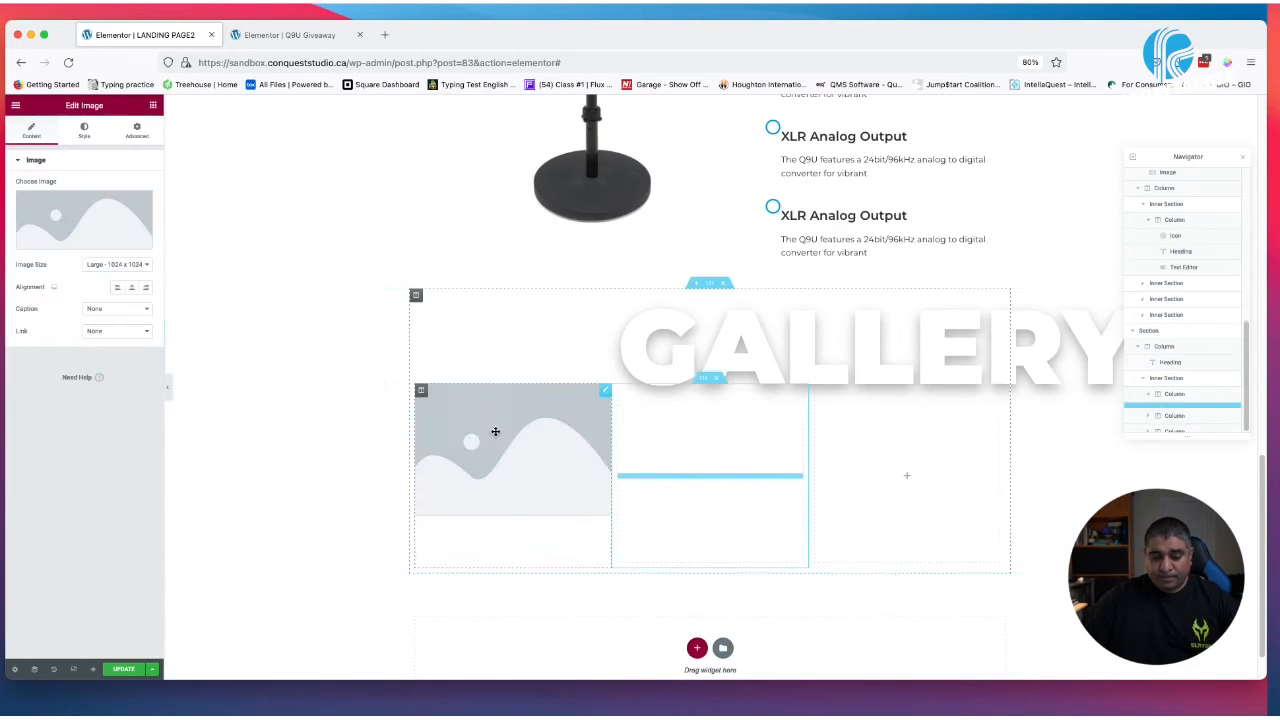
pyautogui.click(70, 207)
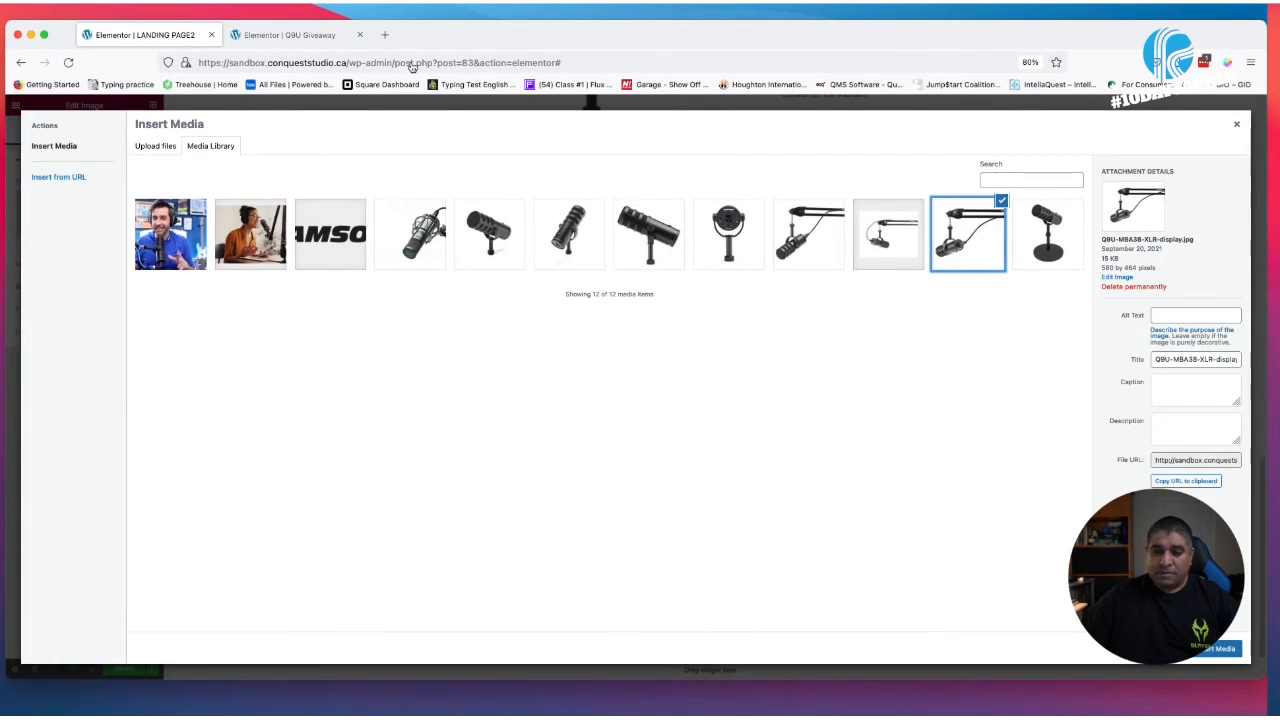
pyautogui.click(1236, 124)
pyautogui.rightClick(530, 452)
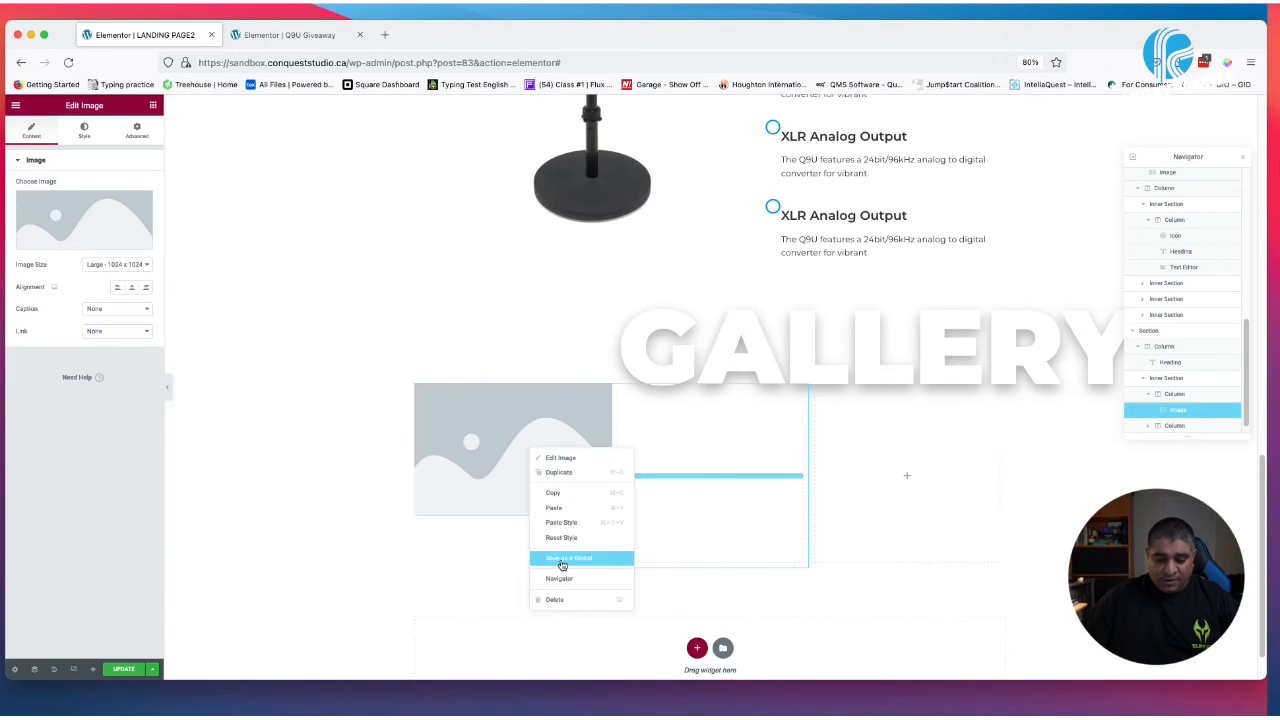
pyautogui.click(553, 599)
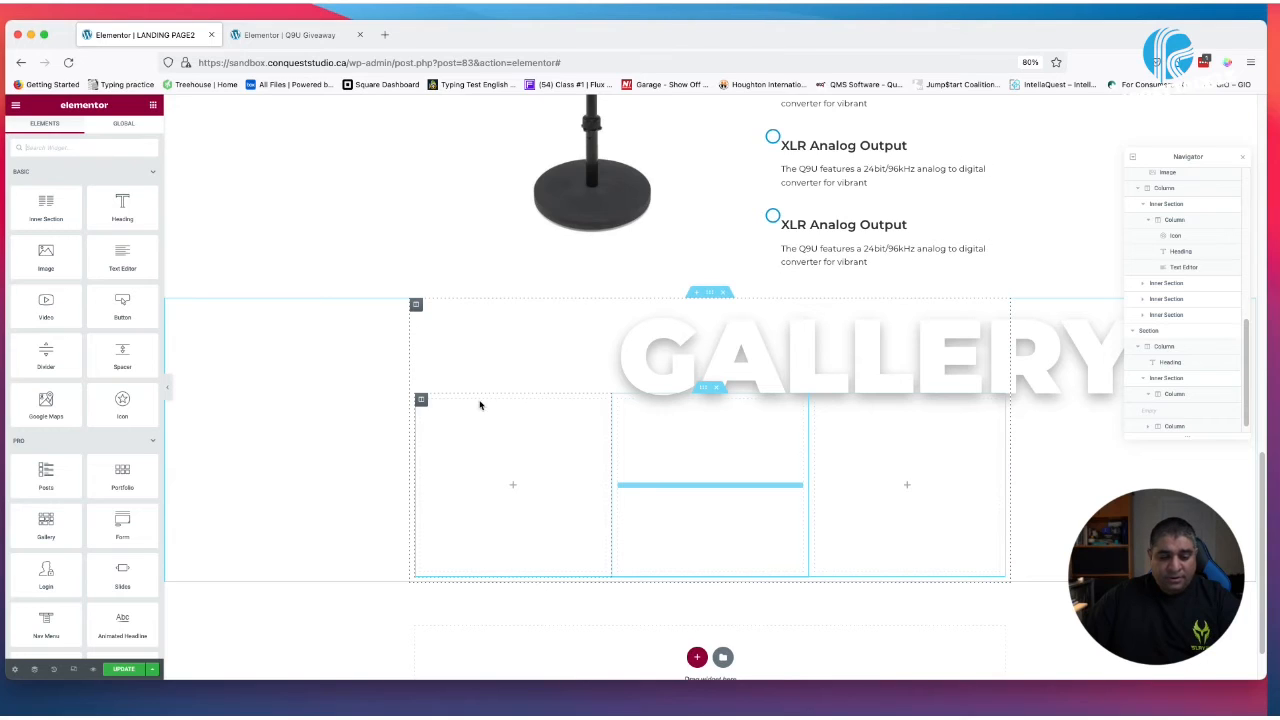
# Give the first gallery column a classic background using the boom-arm microphone image from the media library
pyautogui.click(421, 402)
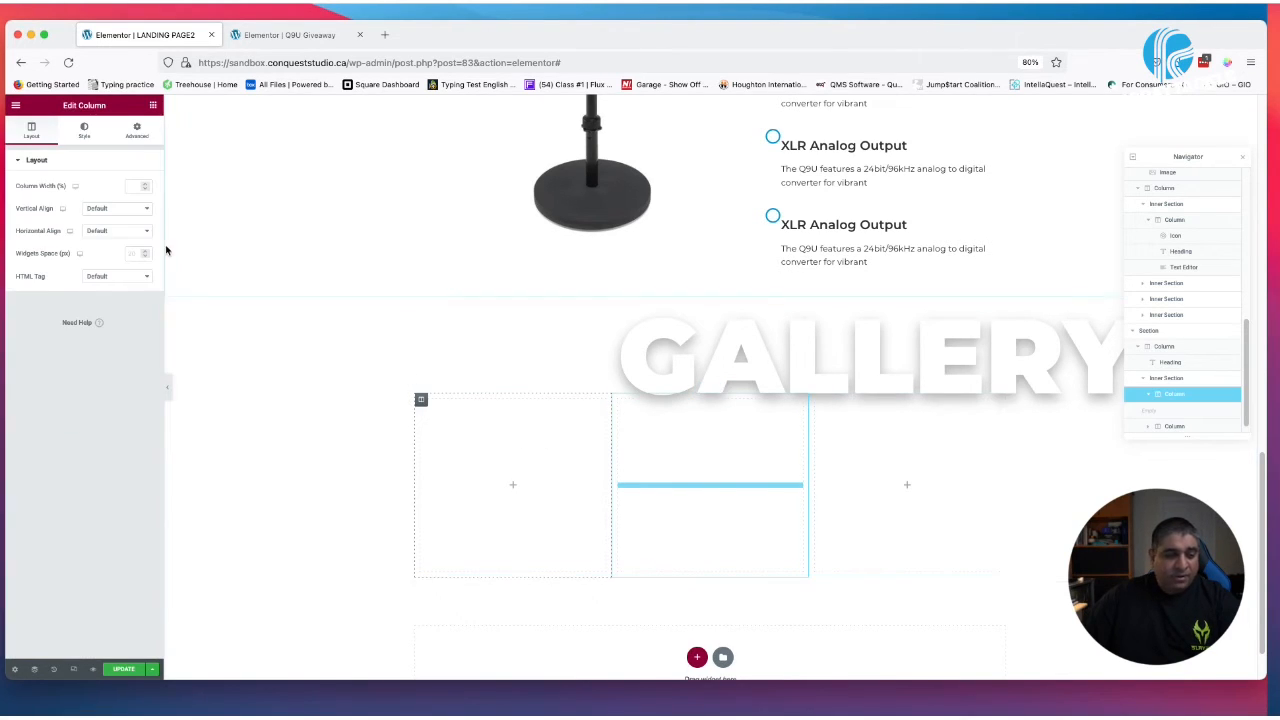
pyautogui.click(84, 130)
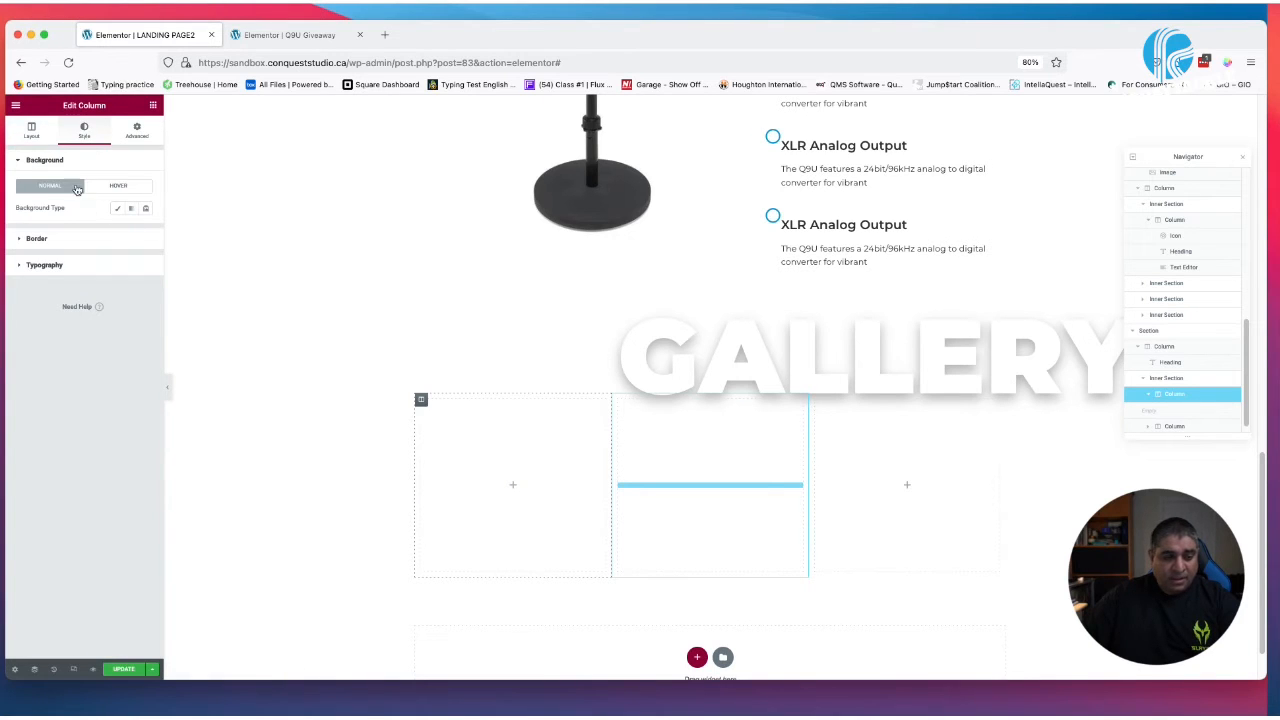
pyautogui.click(117, 208)
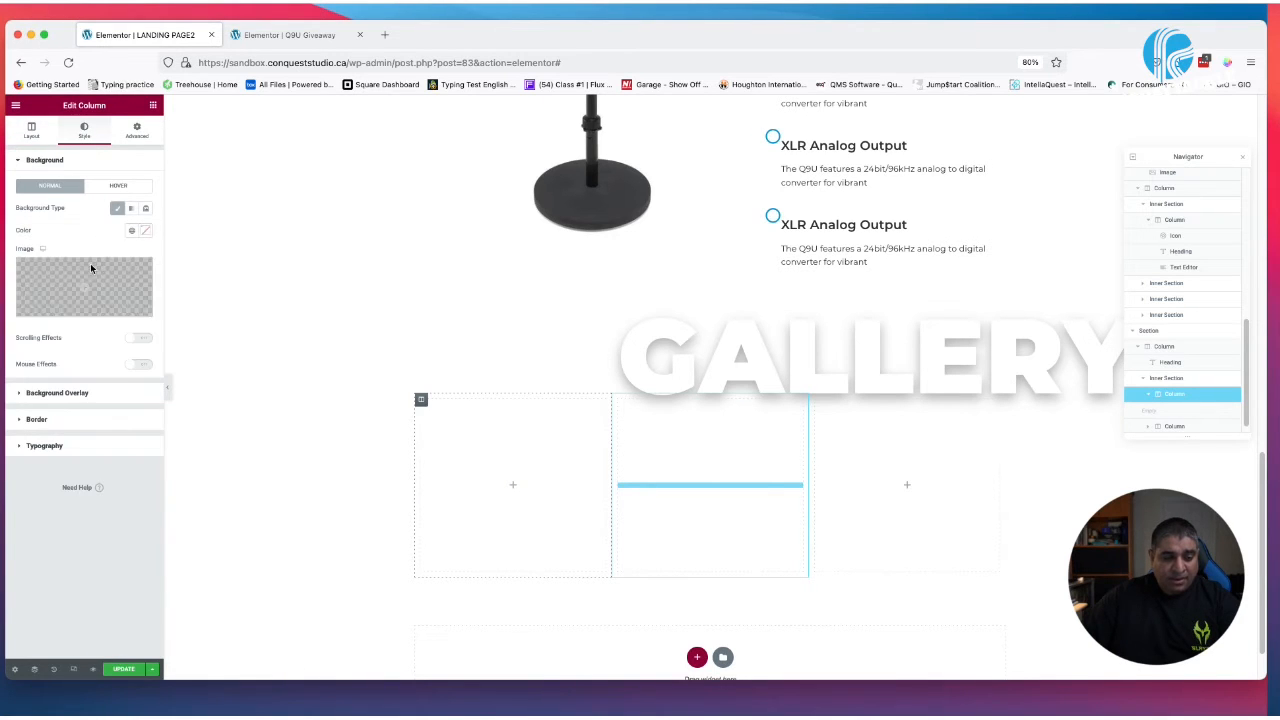
pyautogui.click(96, 292)
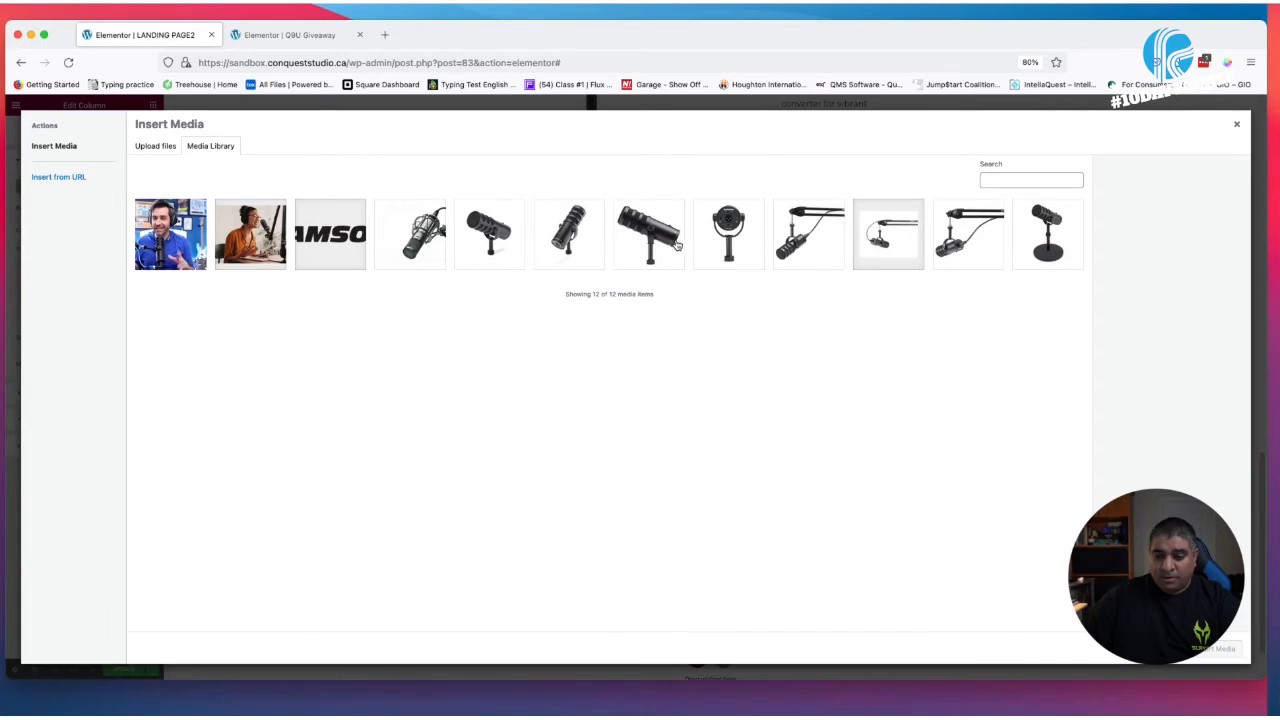
pyautogui.click(810, 240)
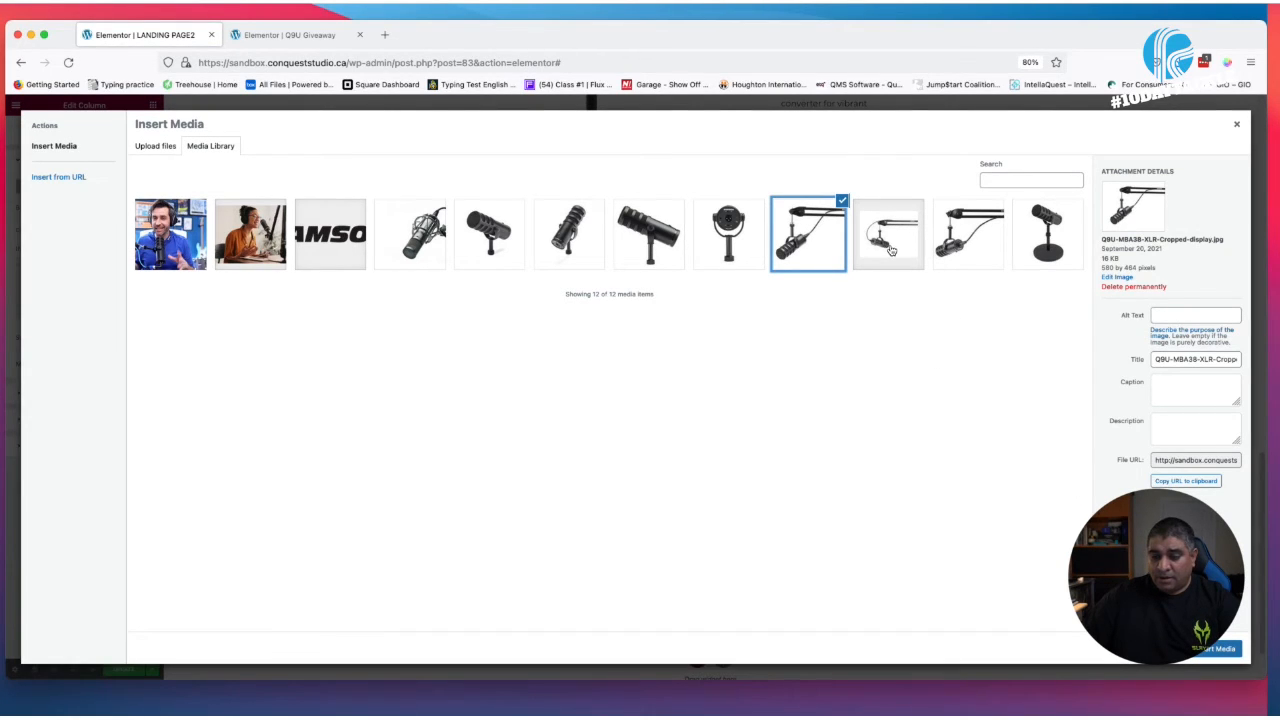
pyautogui.click(966, 244)
pyautogui.click(1240, 652)
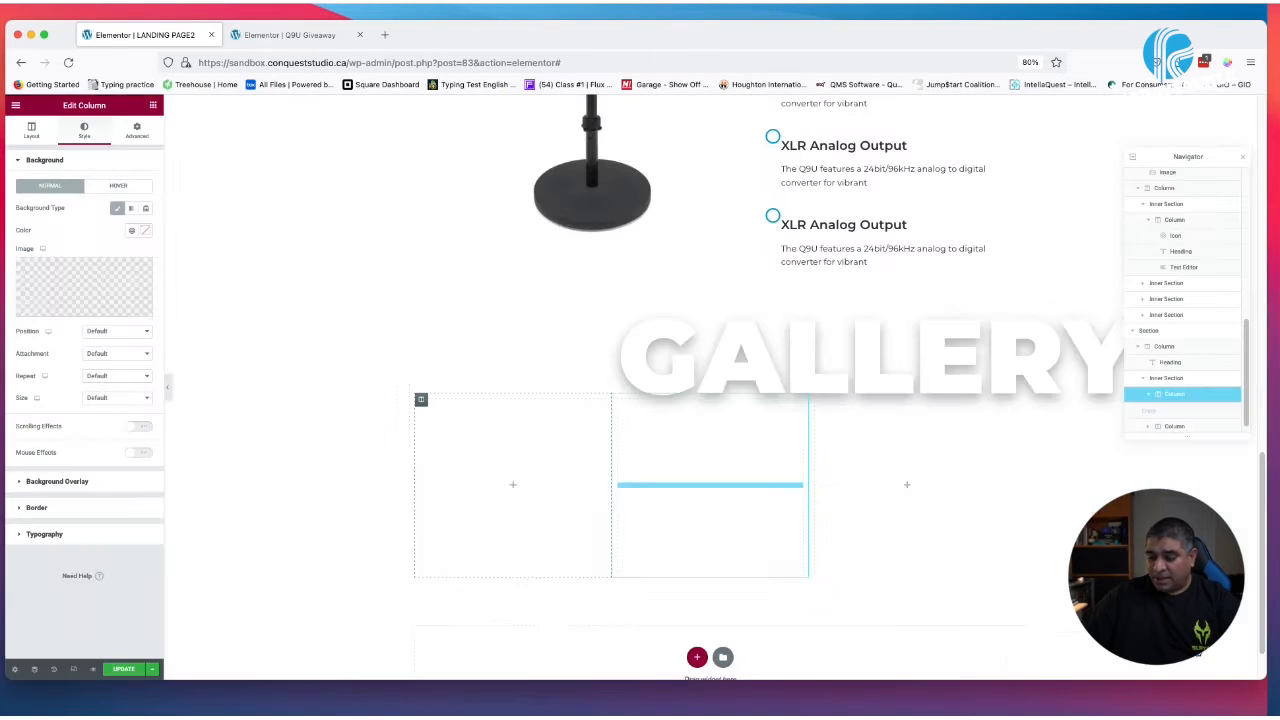
# Set the first column's background image to Center Center position and Cover size, with the Primary global color behind it
pyautogui.click(118, 332)
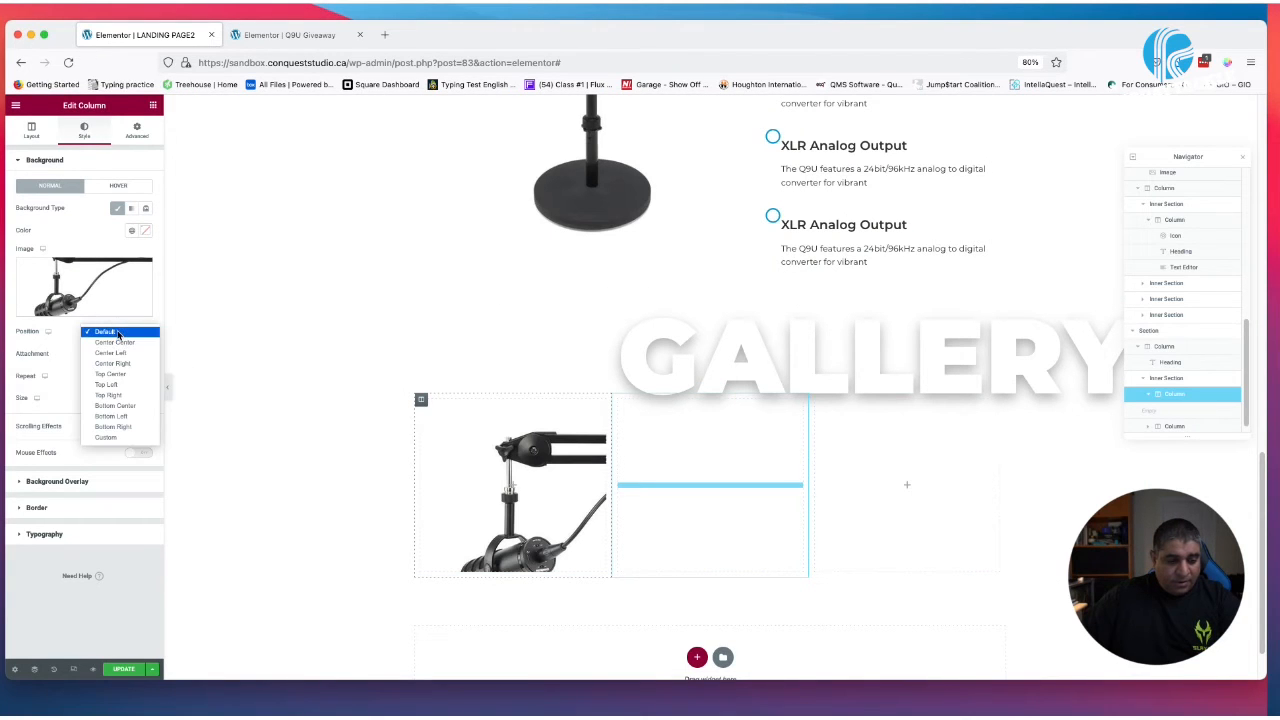
pyautogui.click(115, 343)
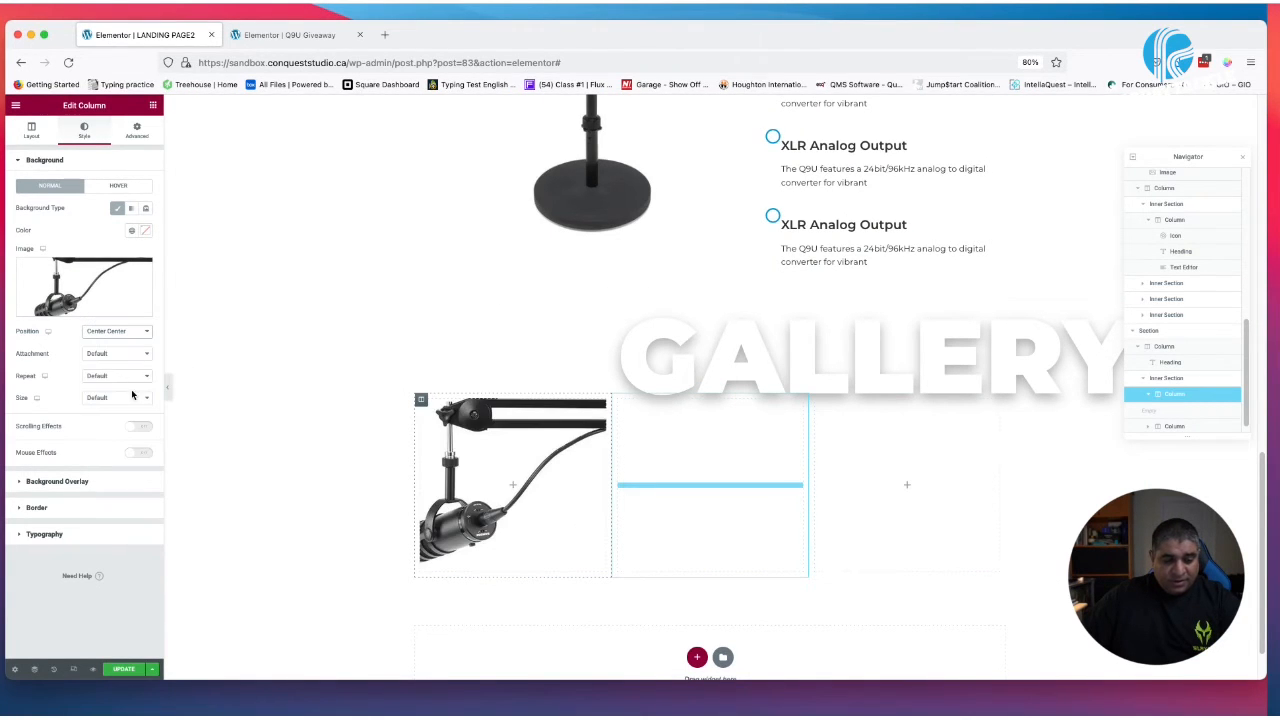
pyautogui.click(129, 334)
pyautogui.click(130, 347)
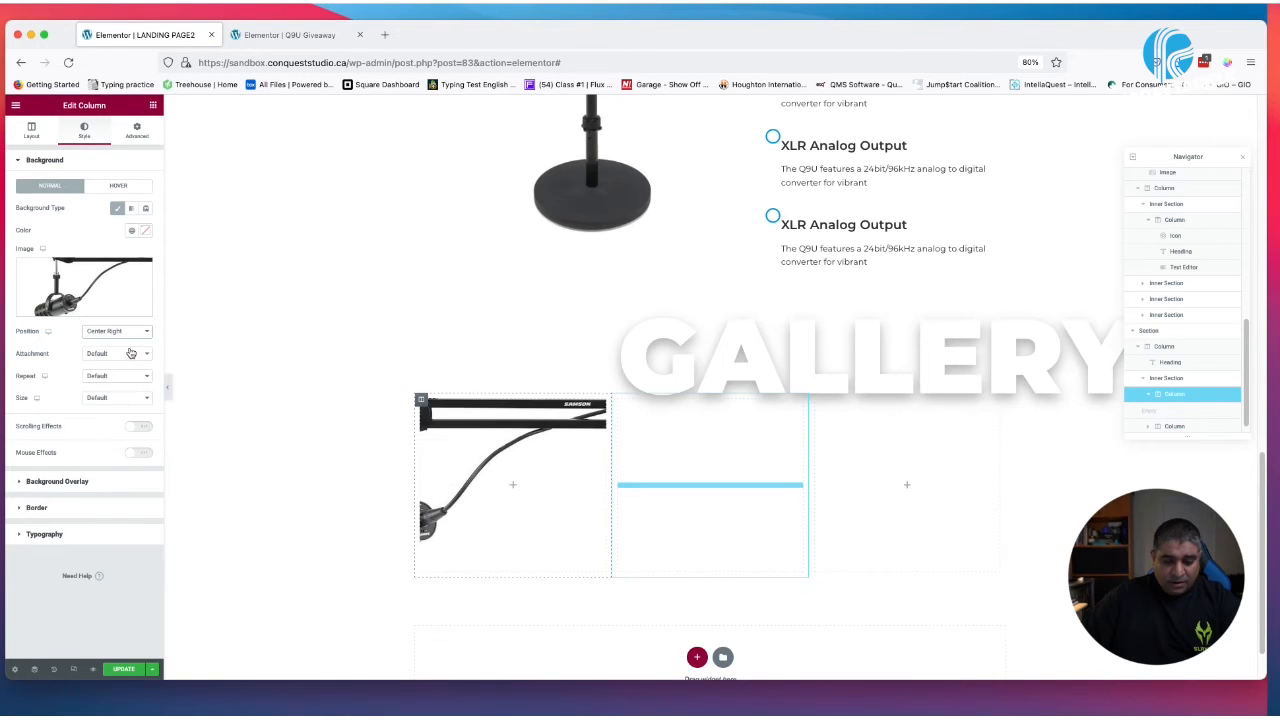
pyautogui.click(127, 332)
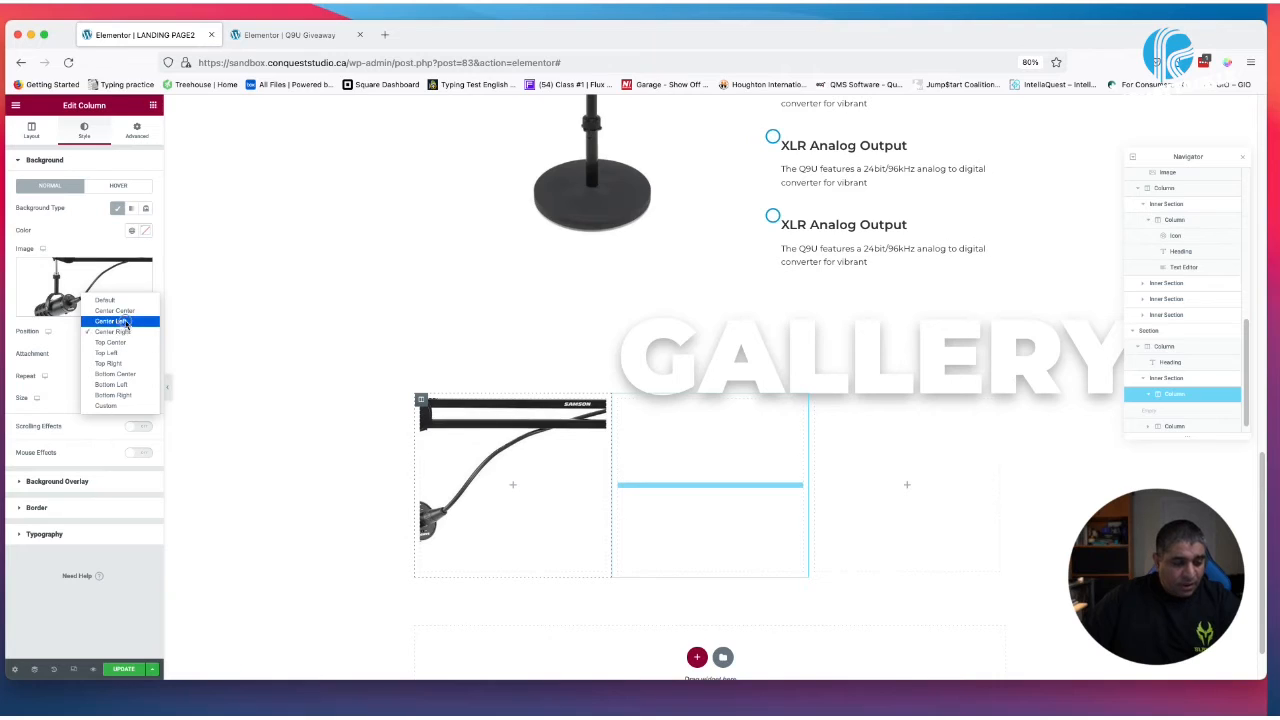
pyautogui.click(125, 313)
pyautogui.click(118, 397)
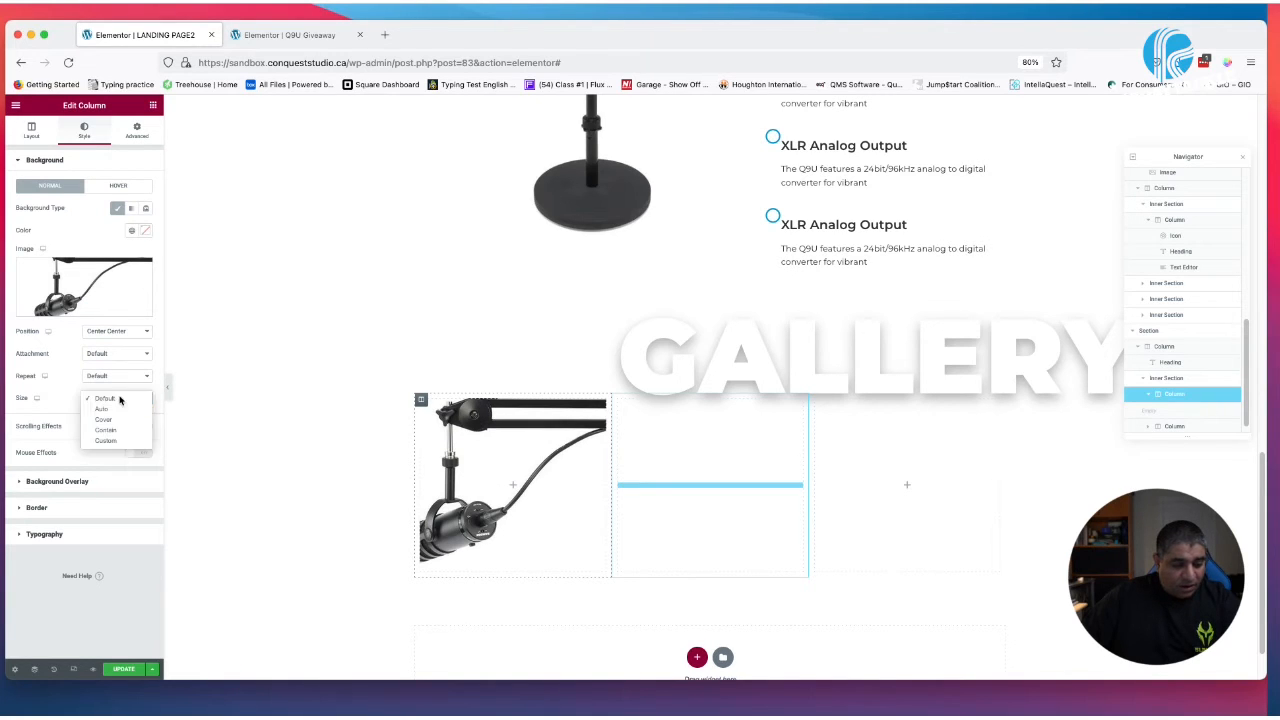
pyautogui.click(119, 420)
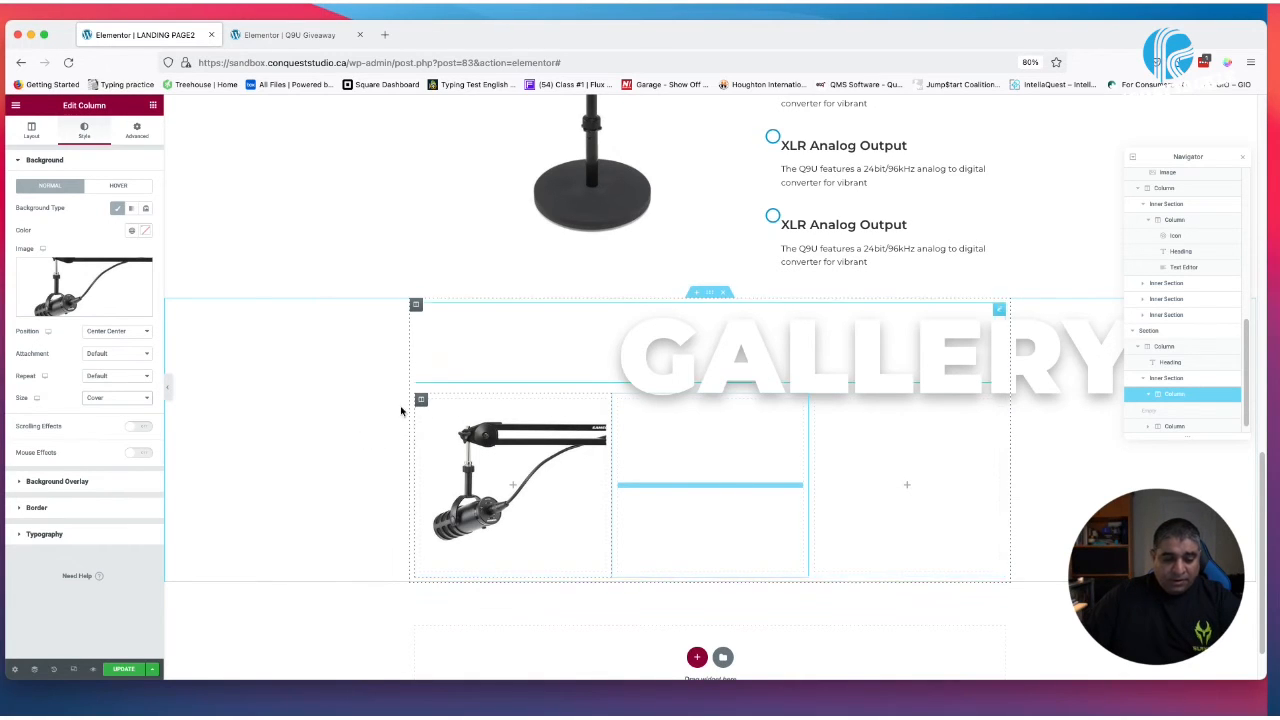
pyautogui.click(132, 230)
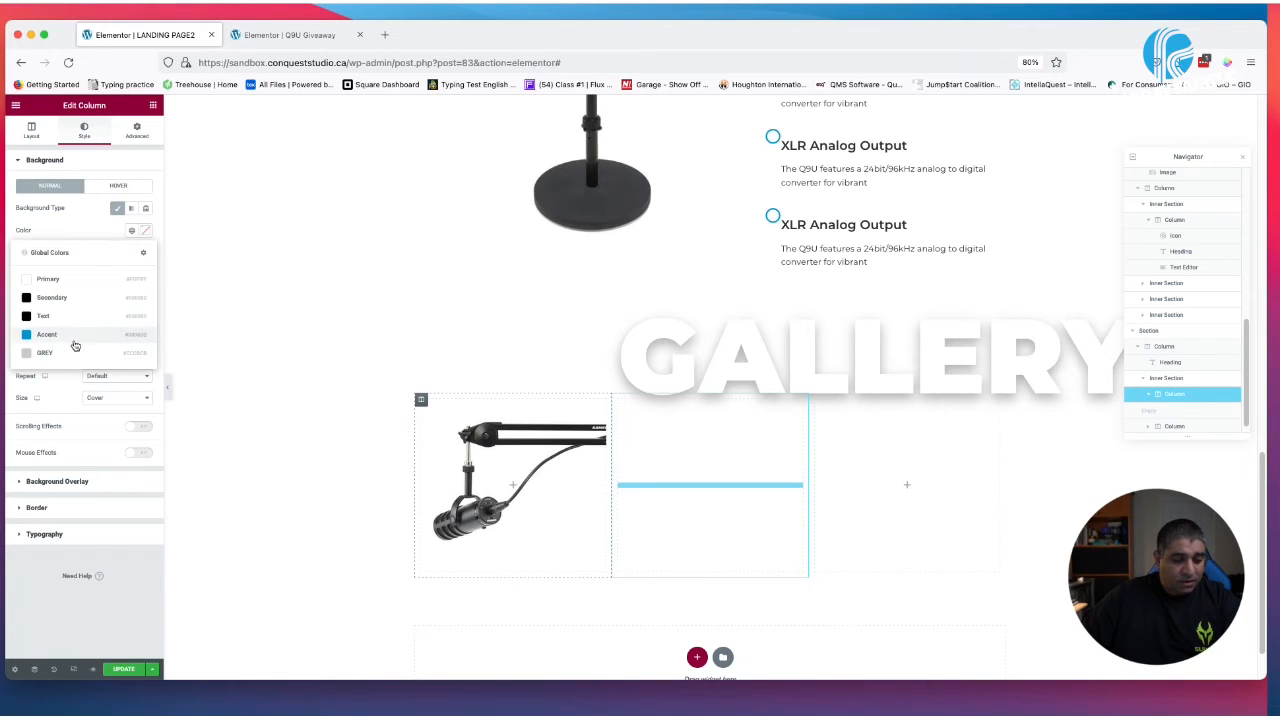
pyautogui.click(74, 280)
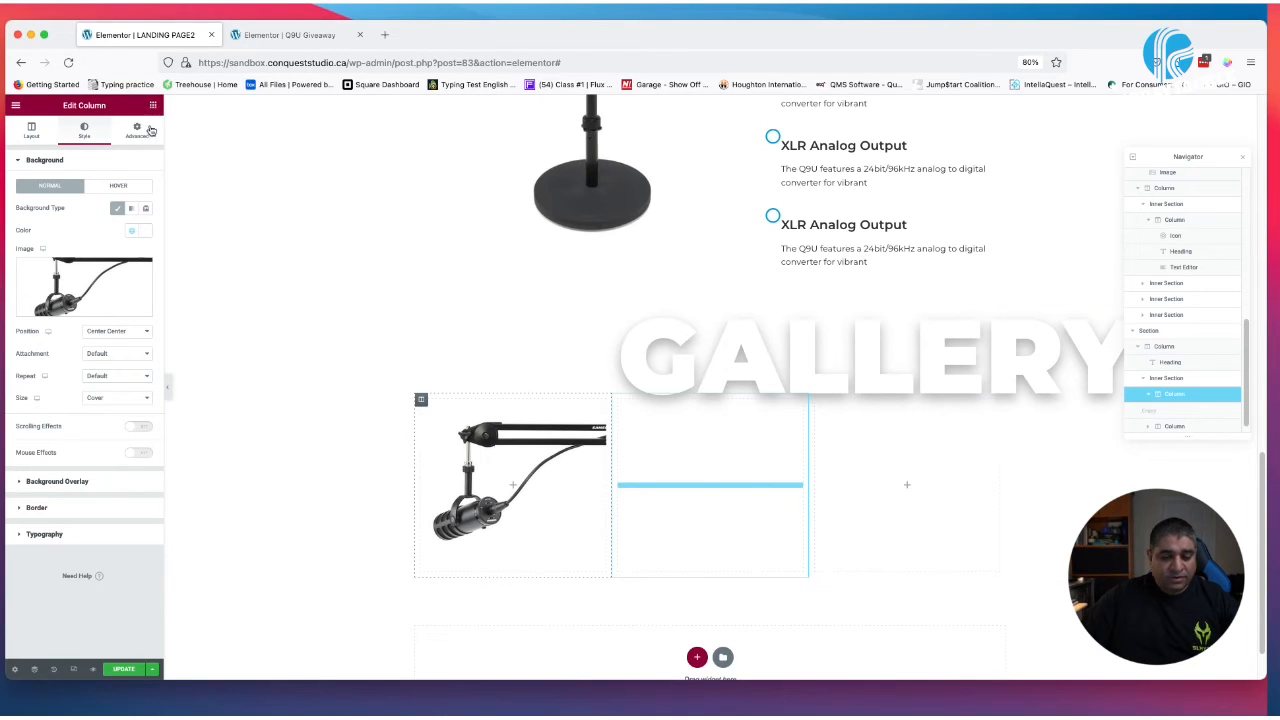
# Add a Spacer widget to the first gallery column and set its space to 350 px
pyautogui.click(153, 106)
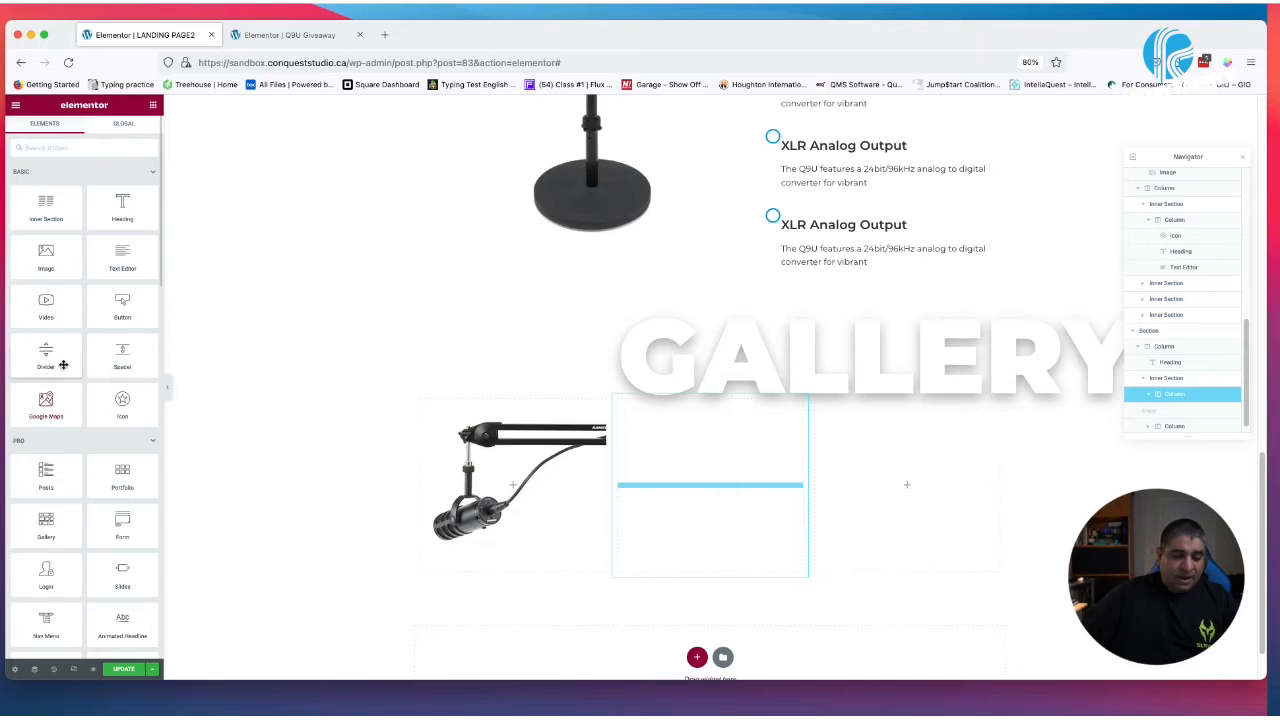
pyautogui.moveTo(122, 355); pyautogui.dragTo(565, 448)
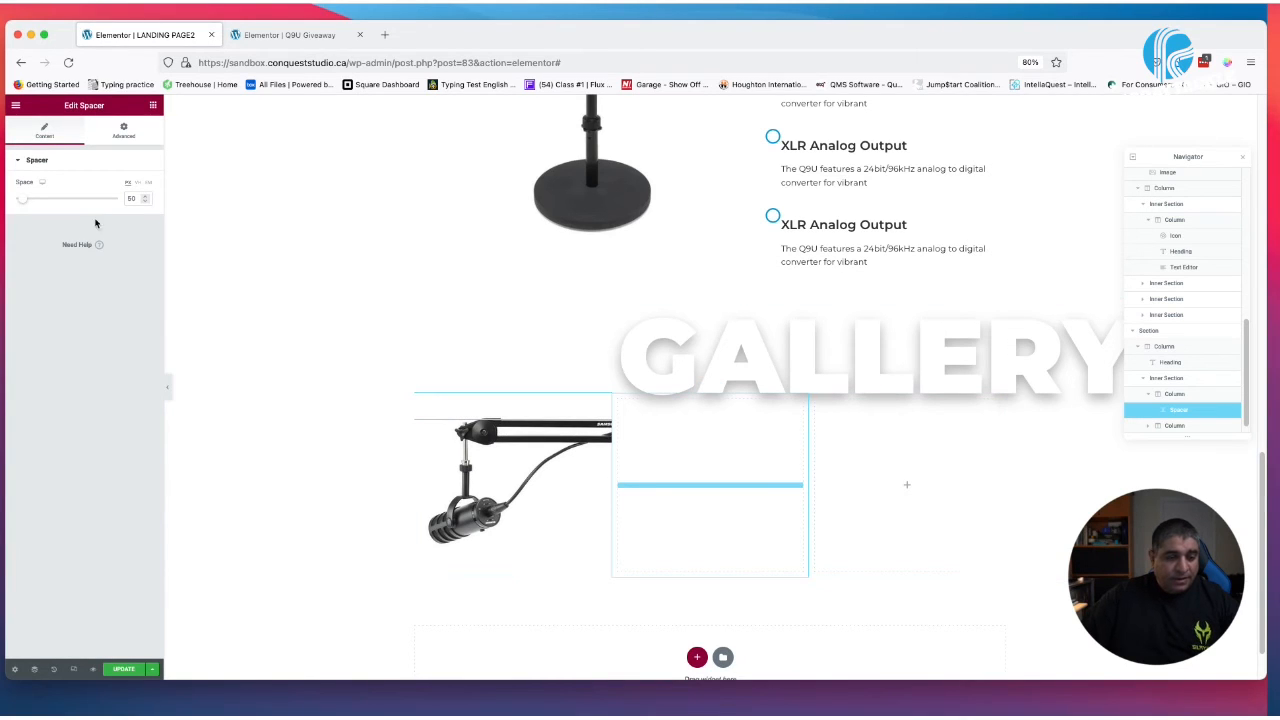
pyautogui.doubleClick(139, 197)
pyautogui.write('350')
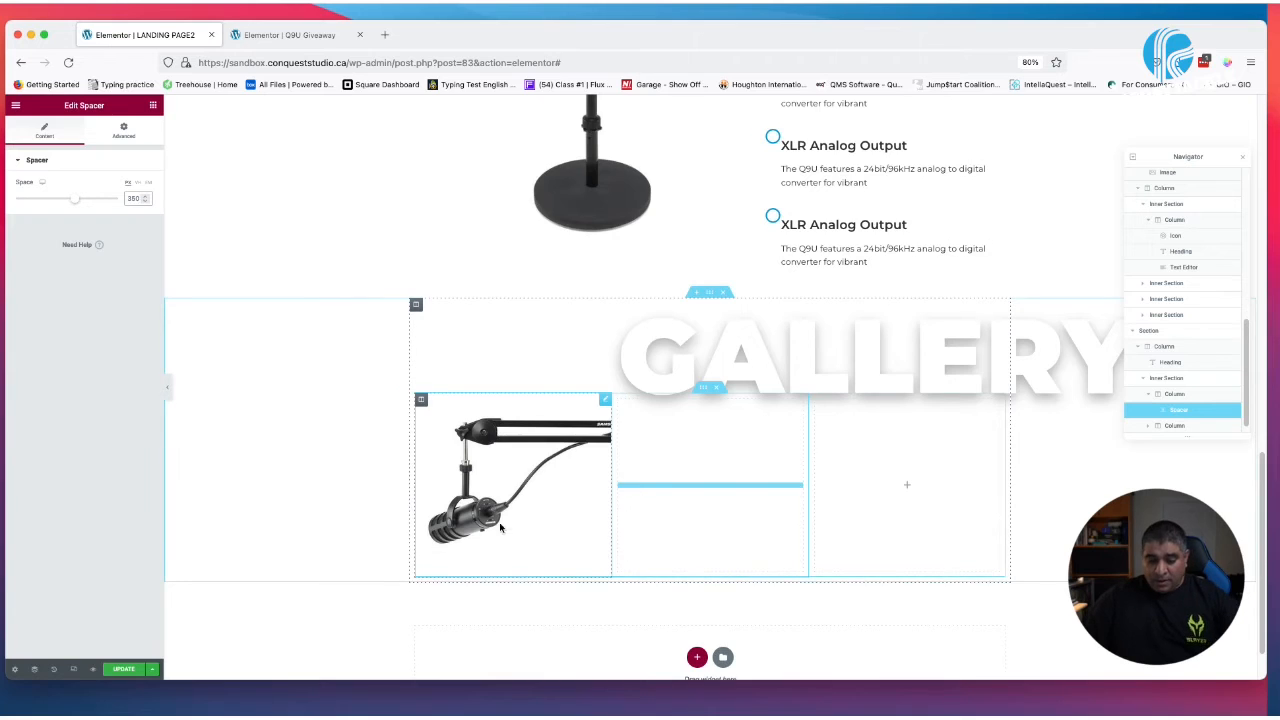
# Duplicate the first column's spacer and move the copy into the middle gallery column
pyautogui.scroll(1, 500, 527)
pyautogui.rightClick(500, 484)
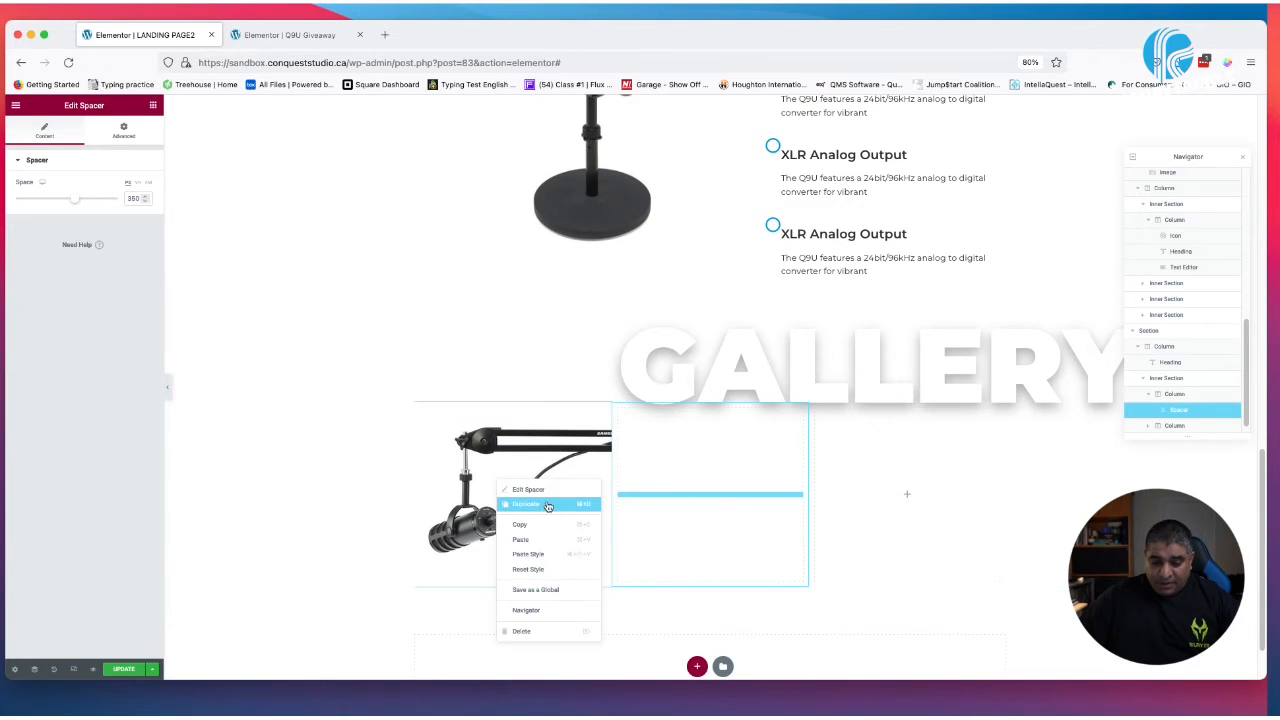
pyautogui.click(548, 505)
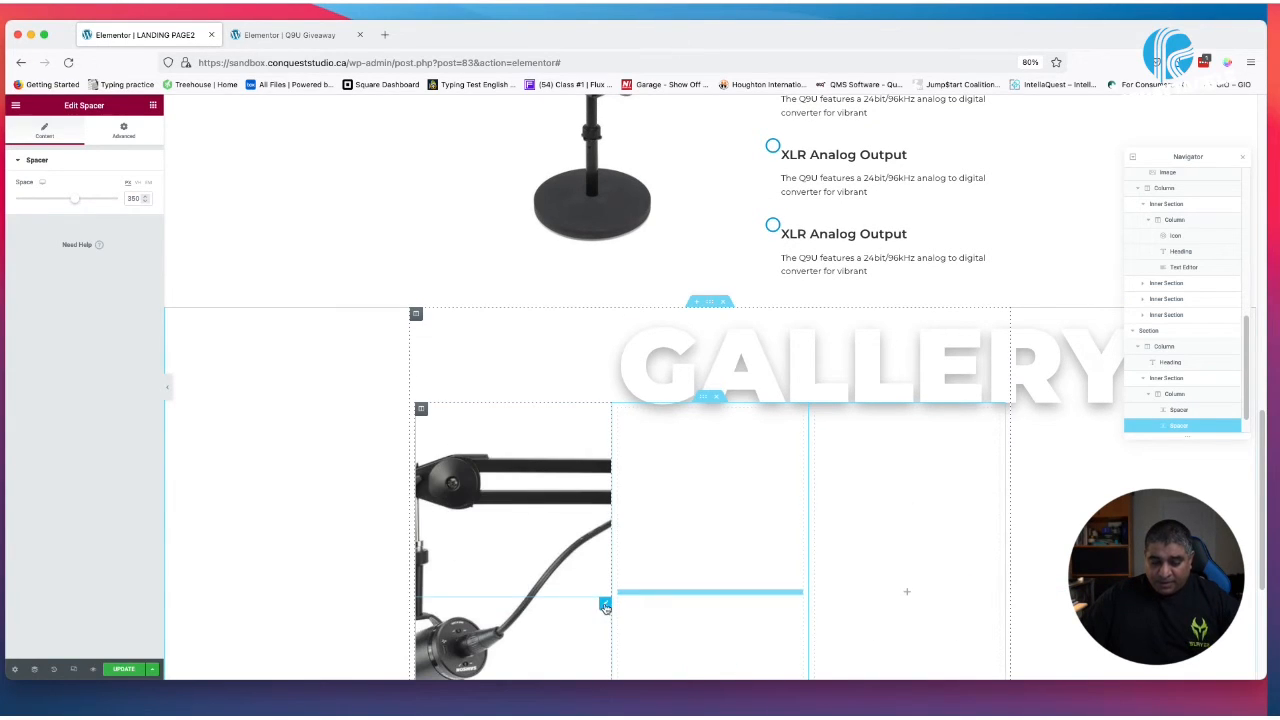
pyautogui.moveTo(605, 605); pyautogui.dragTo(696, 510)
pyautogui.scroll(-2, 711, 557)
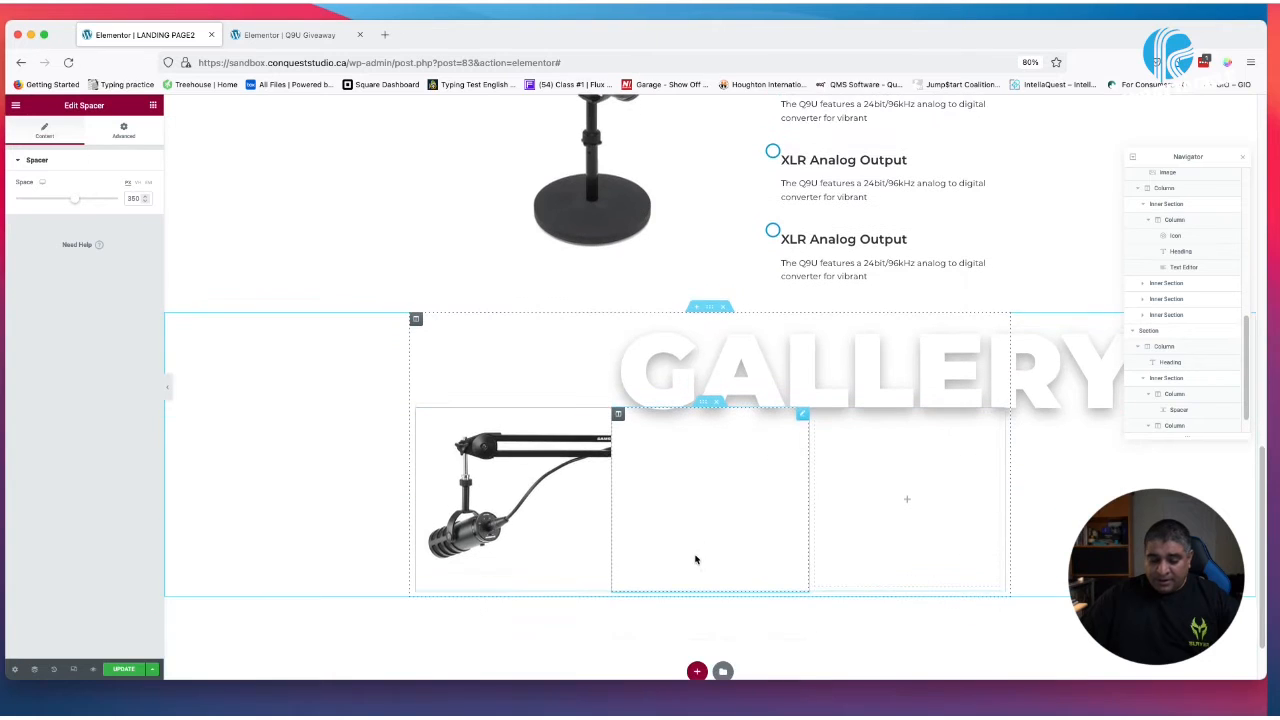
# Give the middle gallery column a classic background in the Accent global color
pyautogui.click(618, 414)
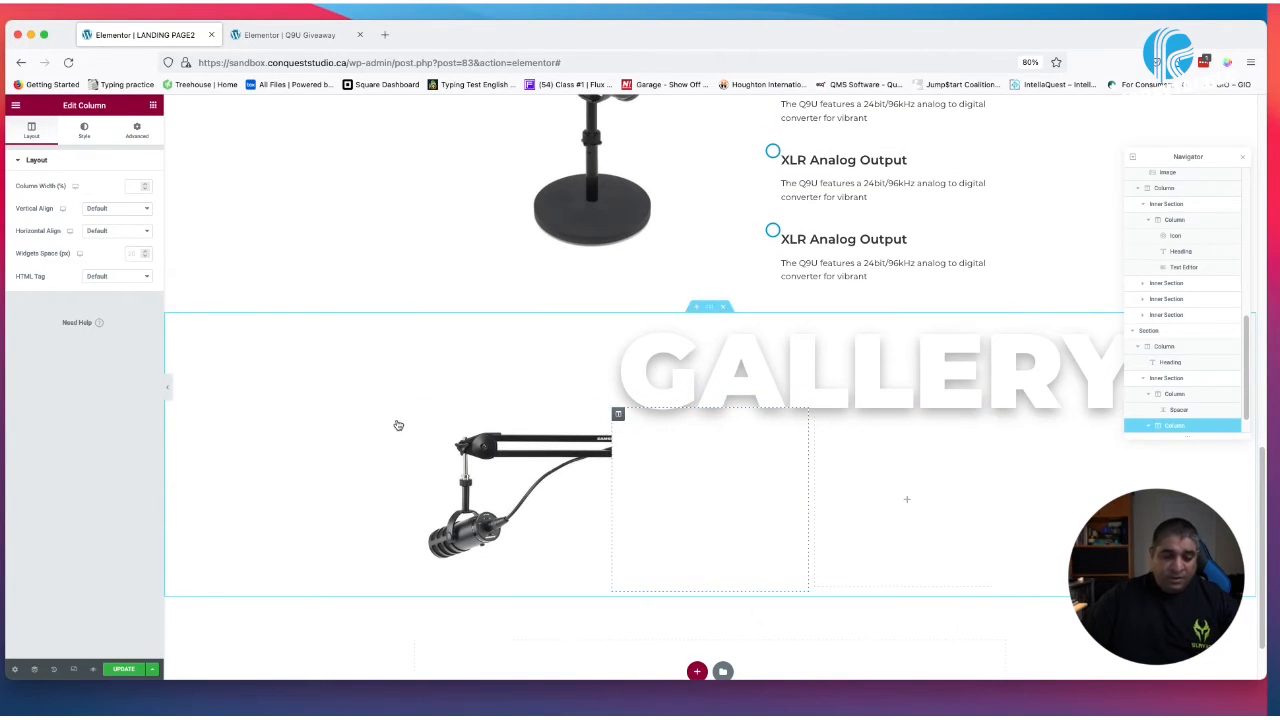
pyautogui.click(85, 132)
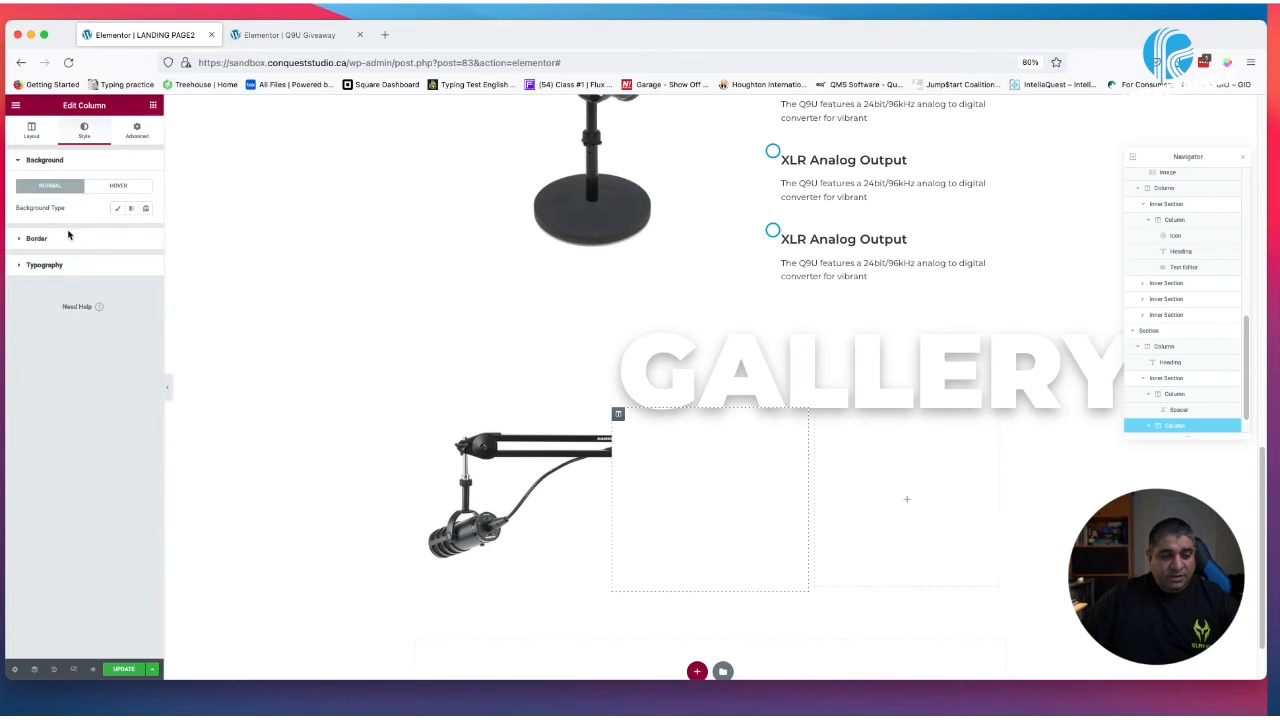
pyautogui.click(117, 208)
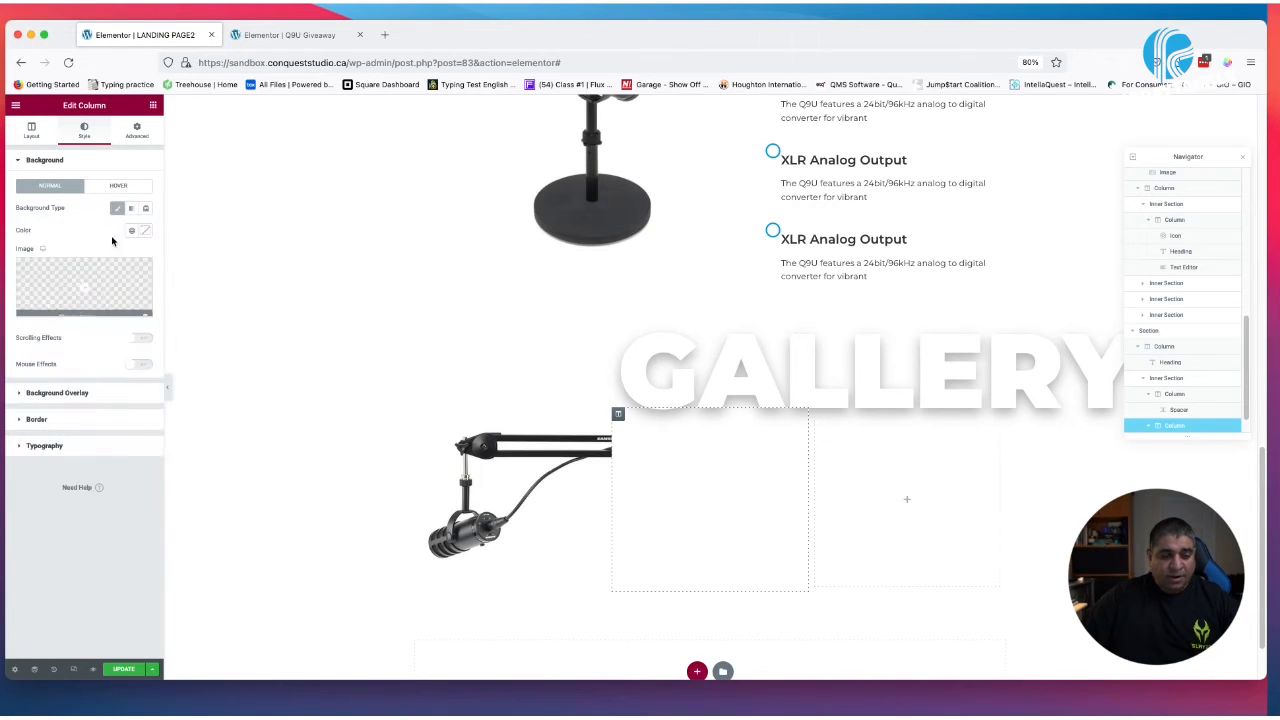
pyautogui.click(131, 230)
pyautogui.click(70, 336)
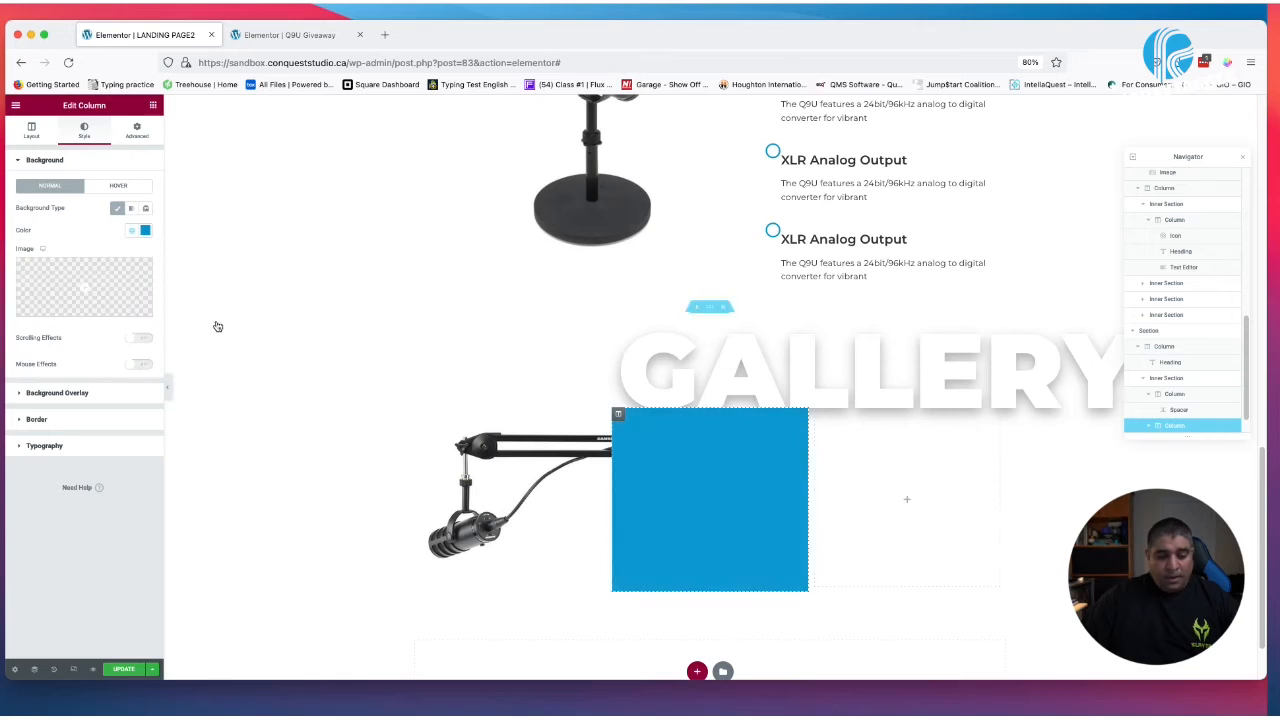
# Add a classic background overlay to the middle column using the angled close-up microphone image from the media library
pyautogui.click(97, 393)
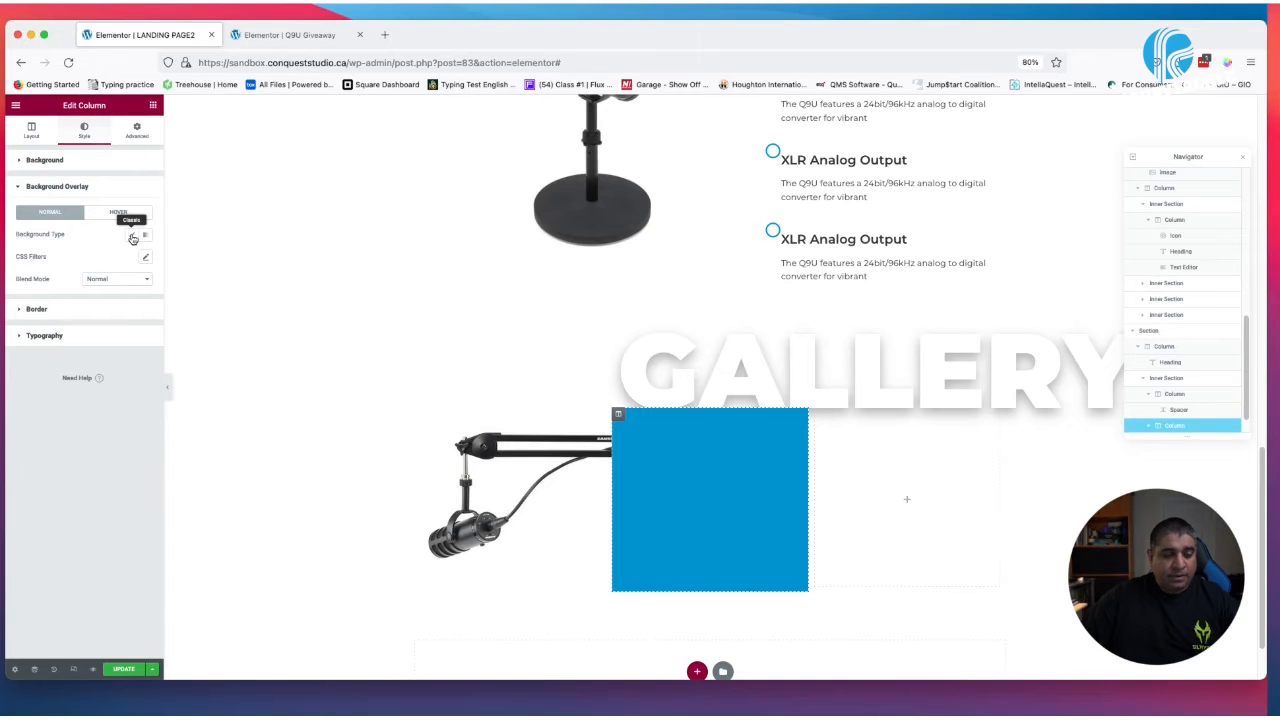
pyautogui.click(132, 236)
pyautogui.click(86, 313)
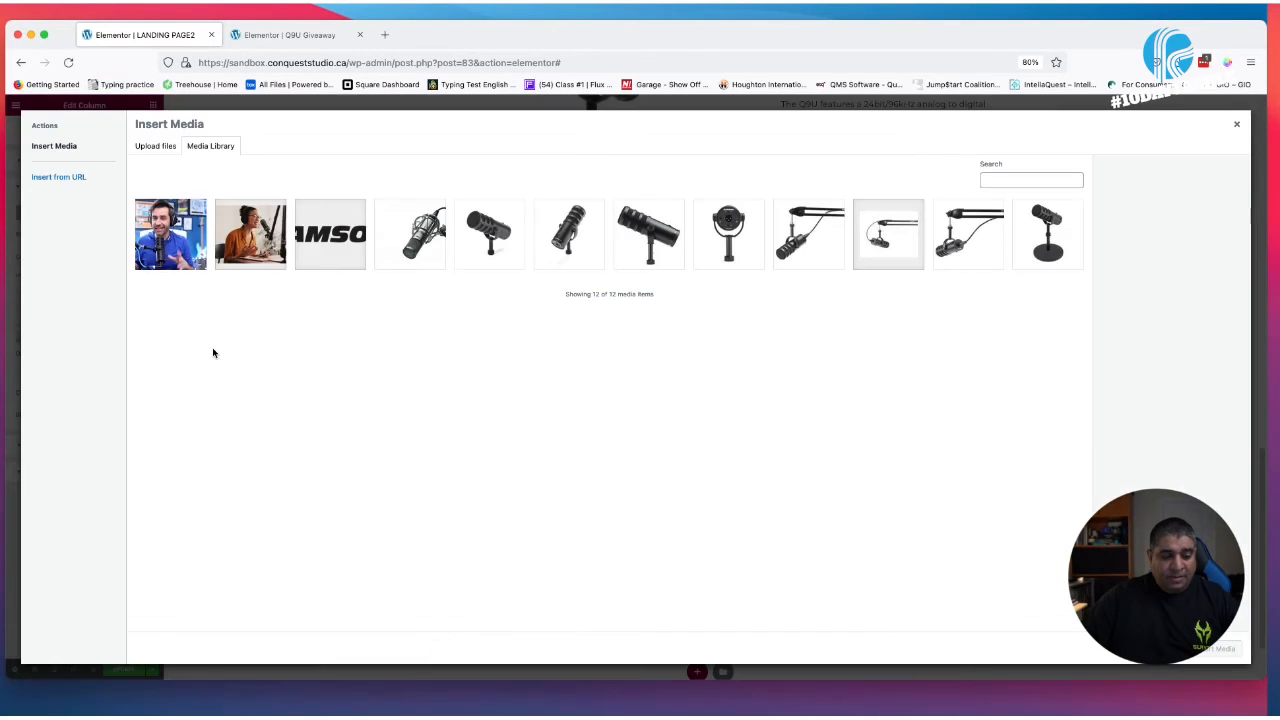
pyautogui.click(656, 244)
pyautogui.click(1210, 649)
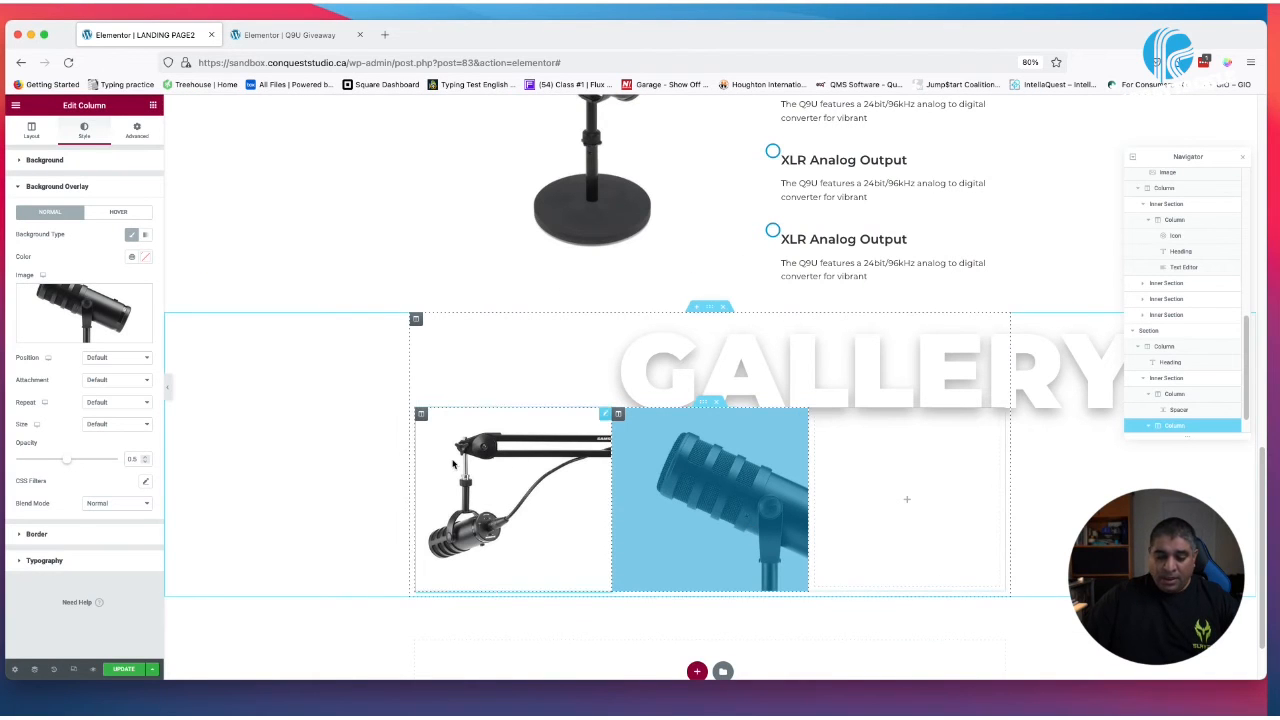
# Set the middle column's overlay to Center Center position, Contain size, opacity 1 and Multiply blend mode
pyautogui.click(117, 358)
pyautogui.click(120, 367)
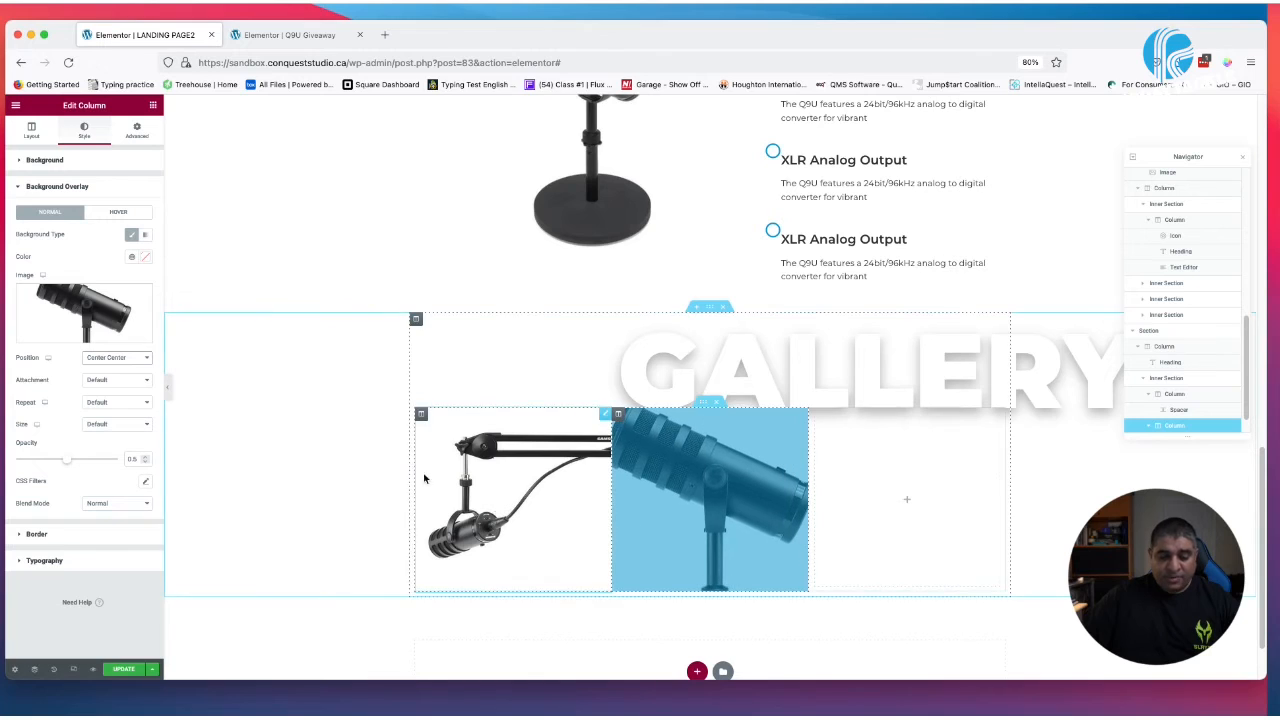
pyautogui.click(121, 425)
pyautogui.click(117, 456)
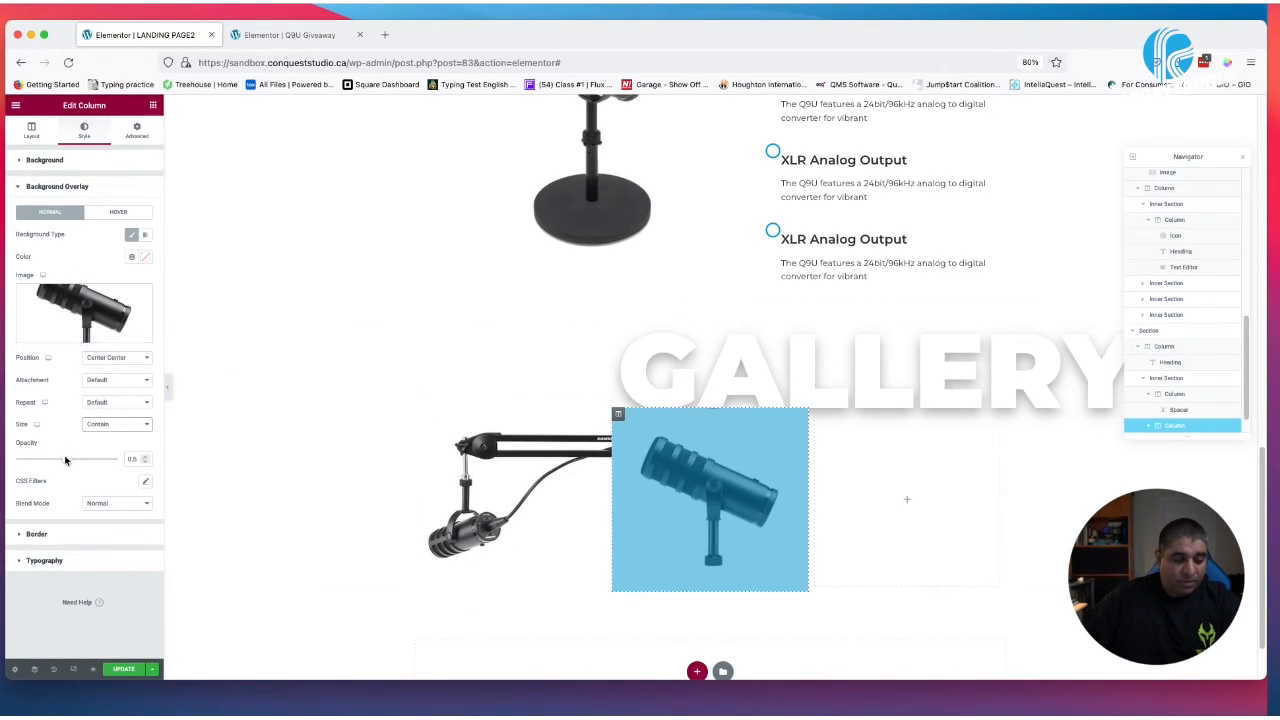
pyautogui.moveTo(66, 459); pyautogui.dragTo(163, 470)
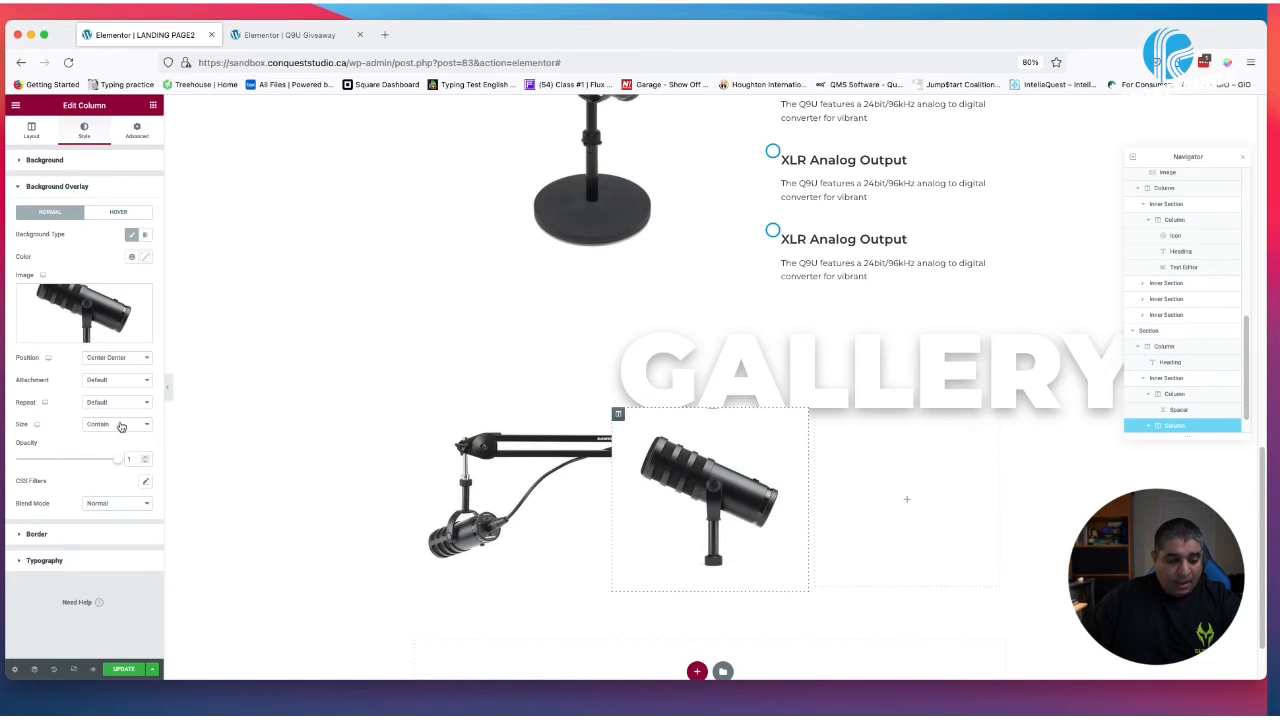
pyautogui.click(119, 504)
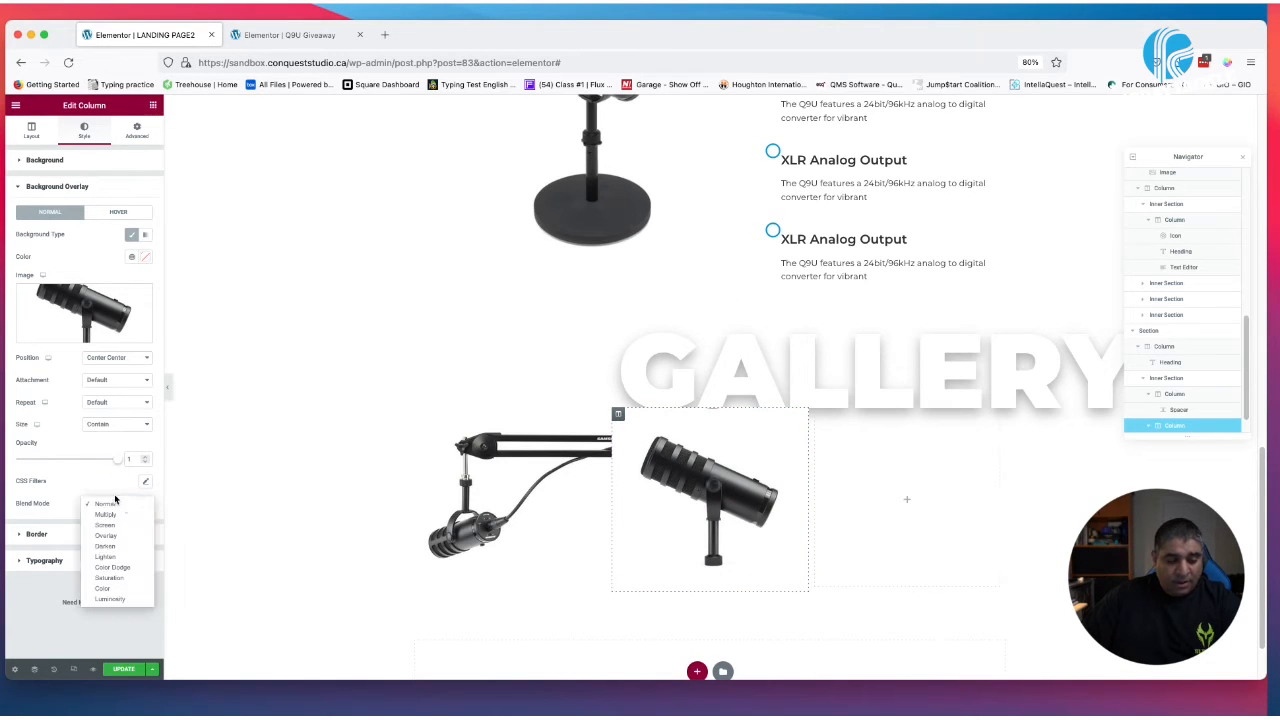
pyautogui.click(115, 515)
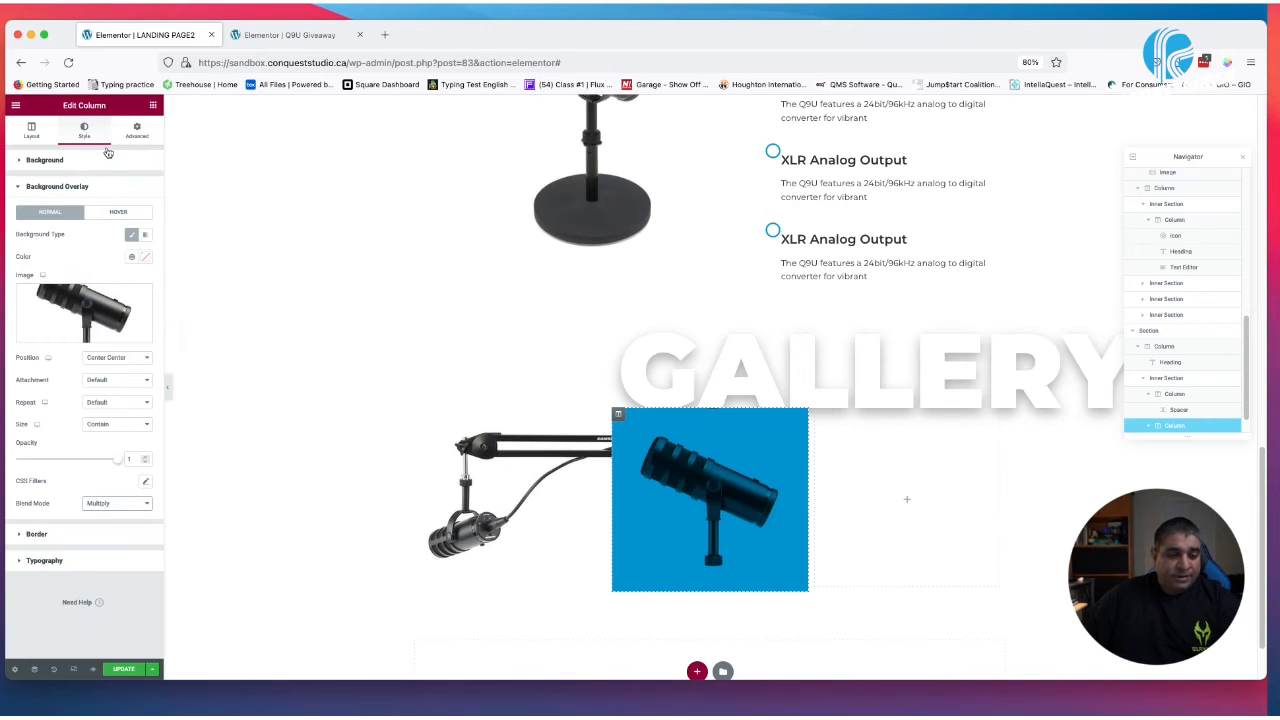
# Check the gallery row on the finished Q9U Giveaway page, return to LANDING PAGE2 and show the available widgets
pyautogui.click(290, 35)
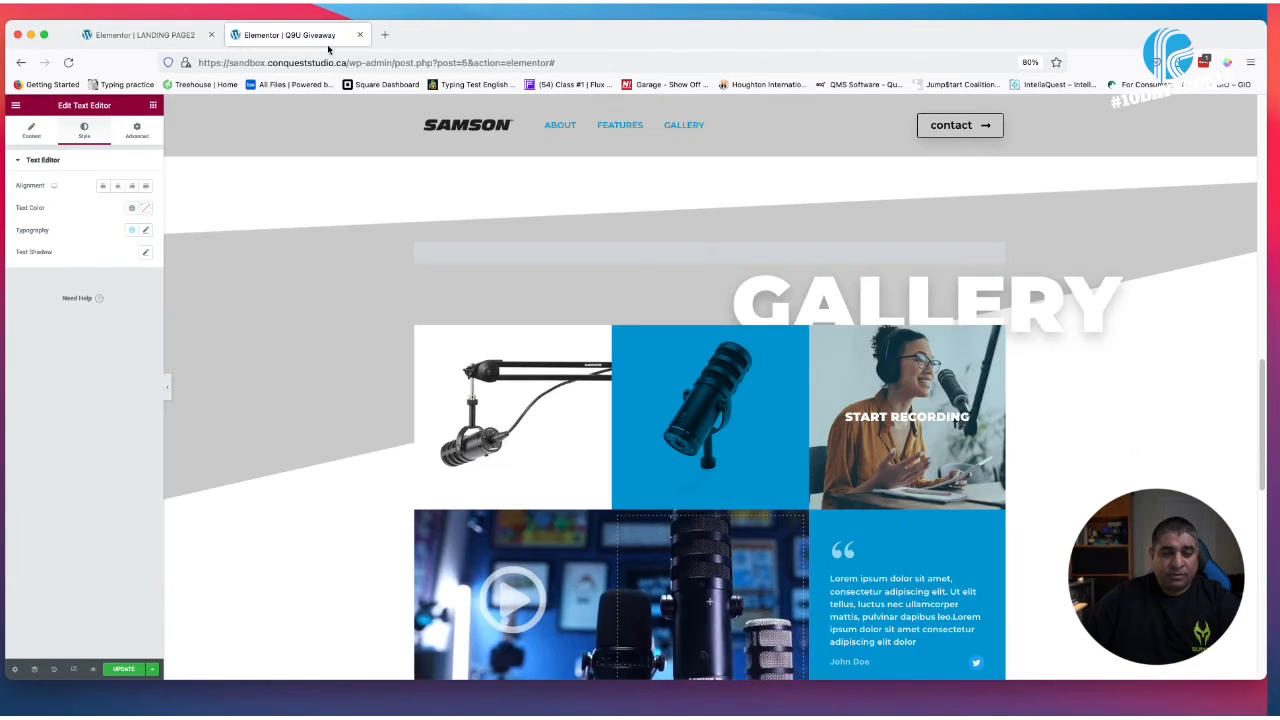
pyautogui.click(143, 35)
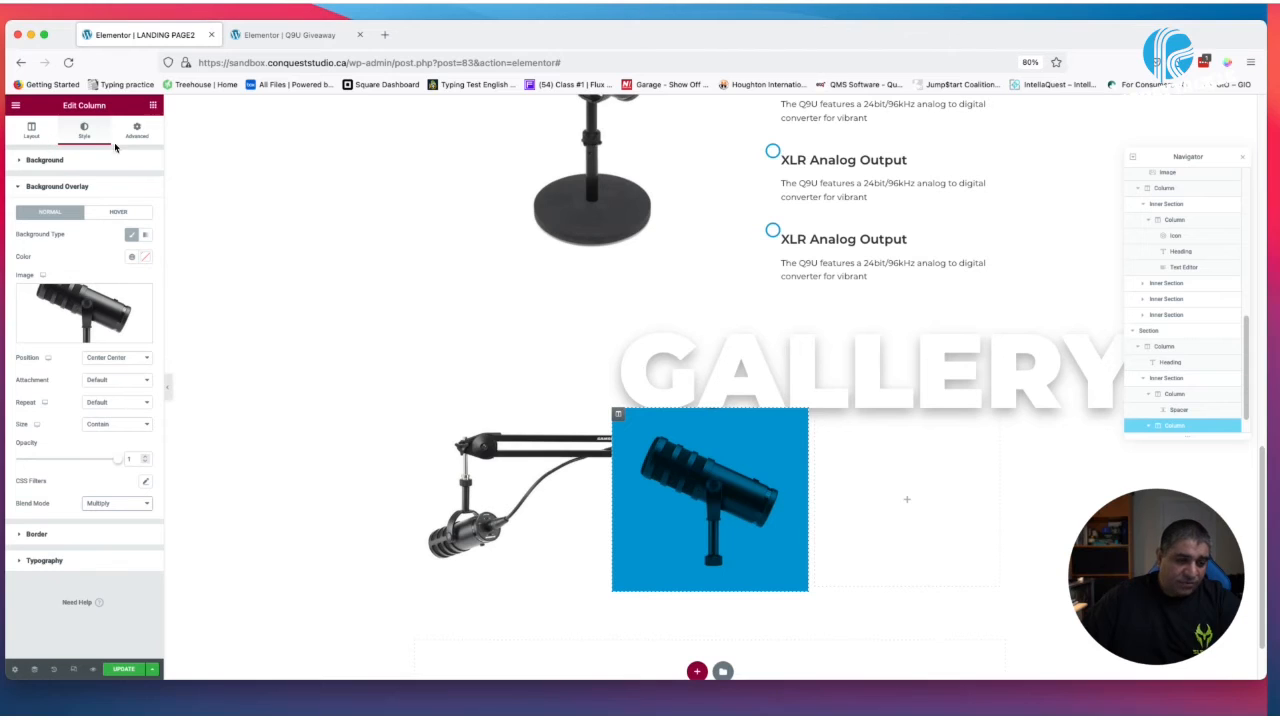
pyautogui.click(152, 105)
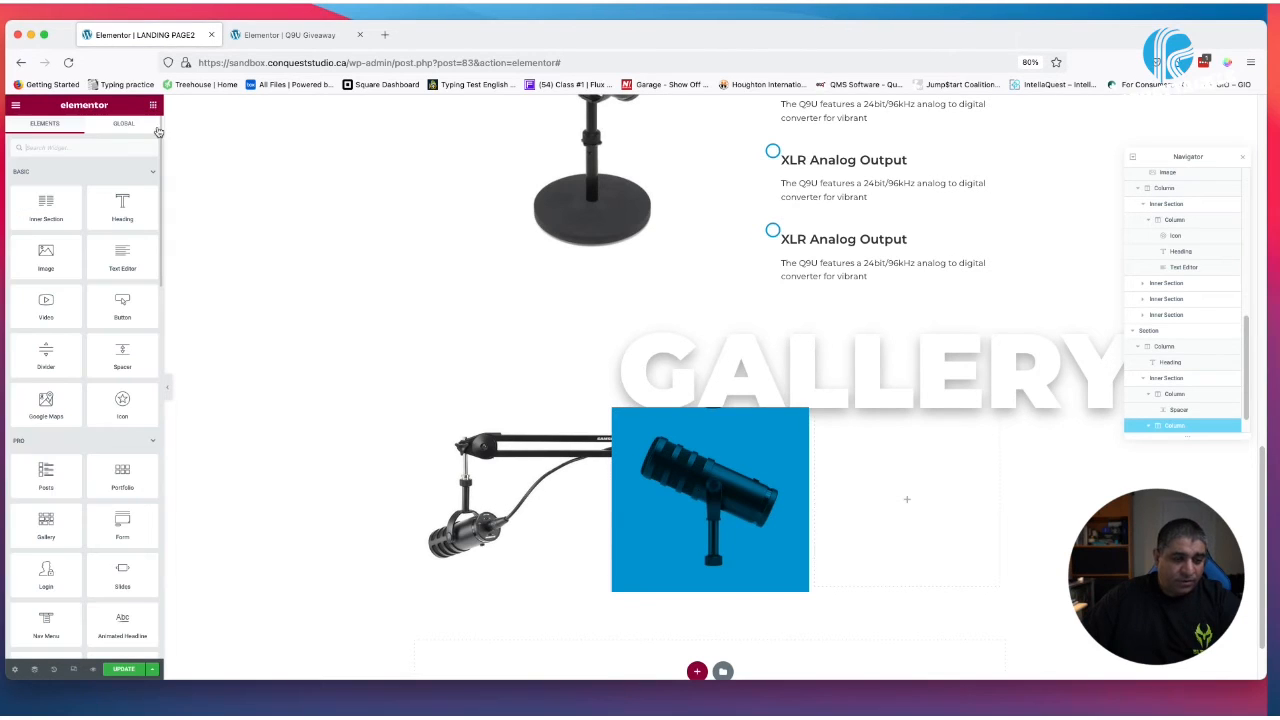
# Find the Call to Action widget and place it in the empty third column of the gallery row
pyautogui.click(89, 147)
pyautogui.write('cal')
pyautogui.moveTo(46, 185); pyautogui.dragTo(880, 485)
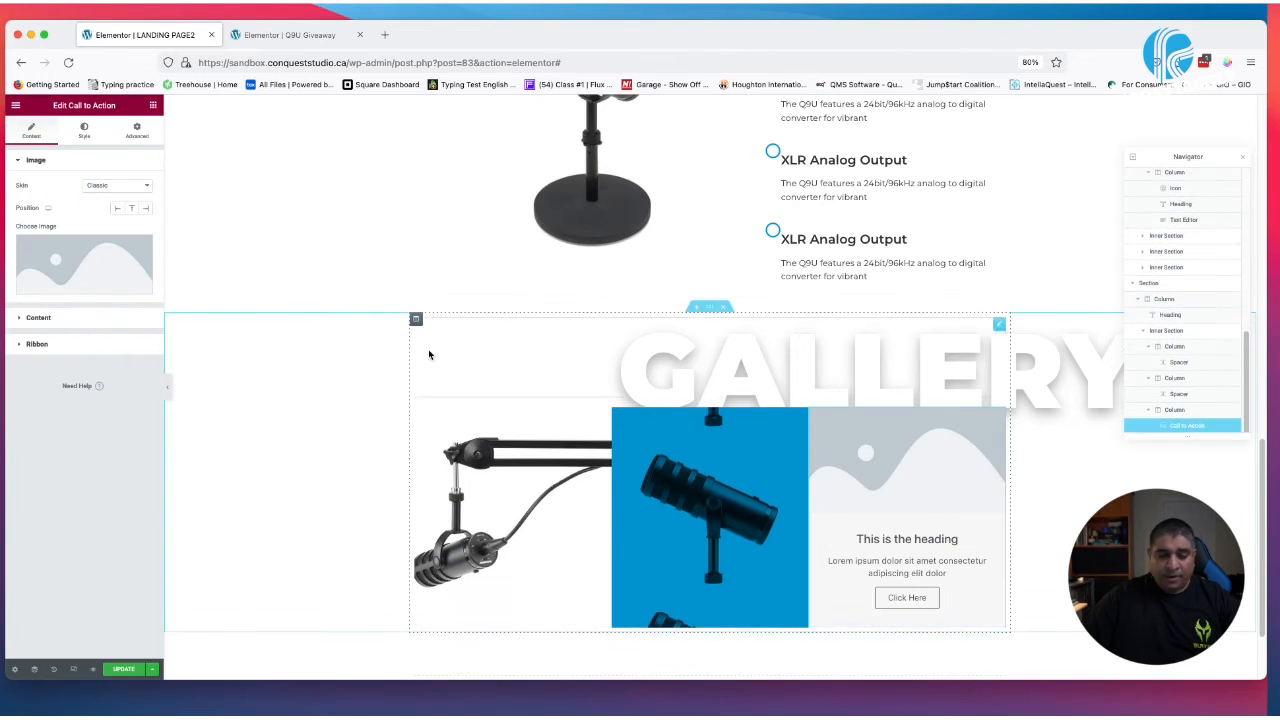
# Switch the call to action to the Cover skin and use the woman recording at a microphone as its image
pyautogui.click(122, 186)
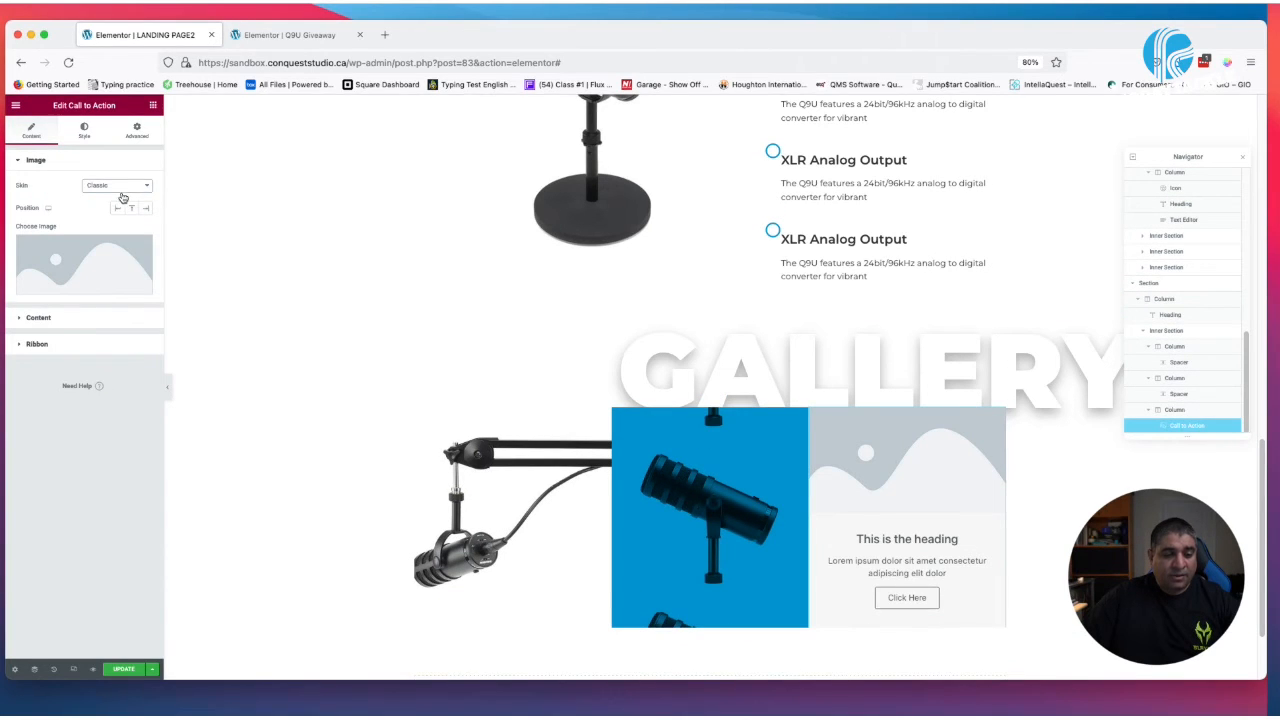
pyautogui.click(105, 196)
pyautogui.click(119, 264)
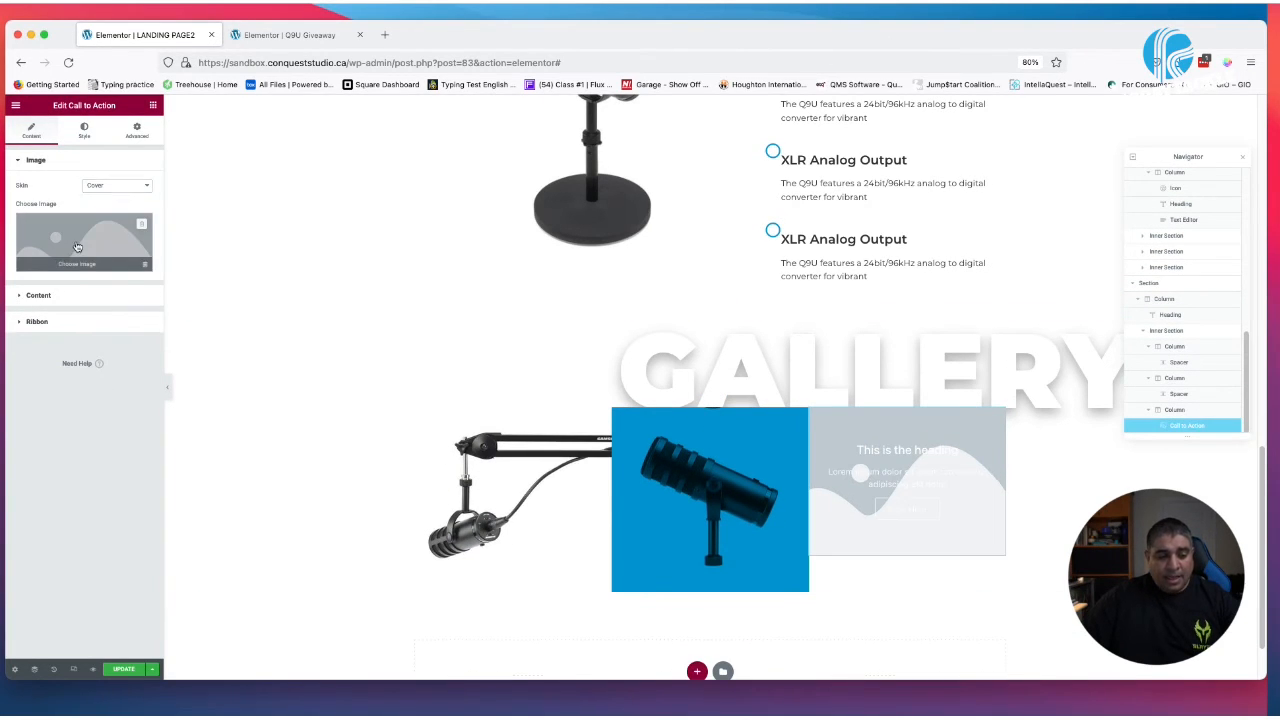
pyautogui.click(278, 252)
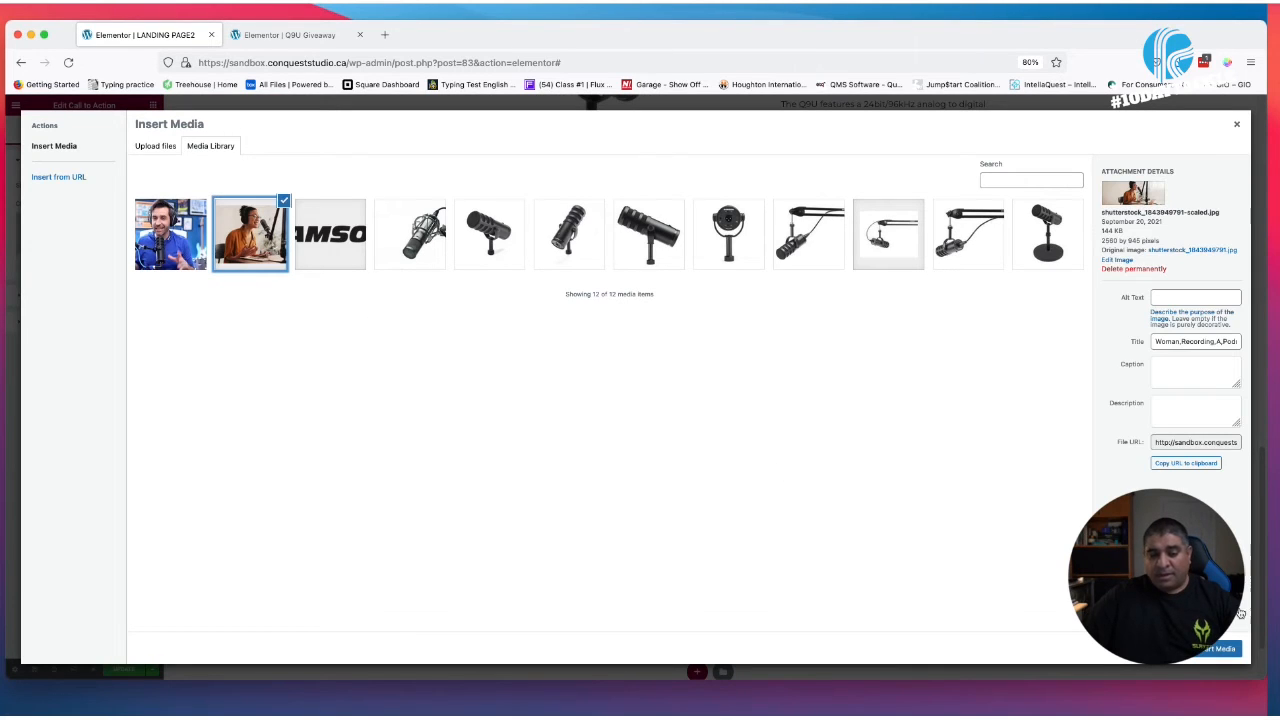
pyautogui.click(1238, 647)
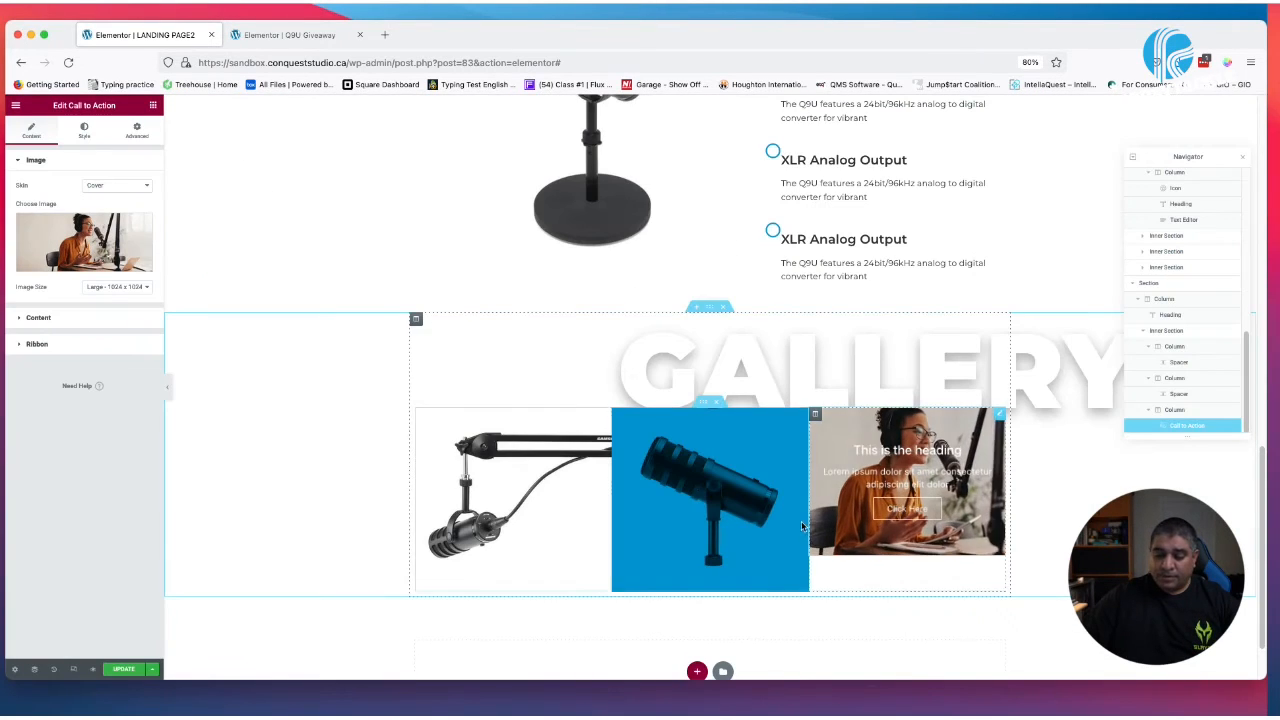
# Change the call to action's title to START RECORDING
pyautogui.click(67, 320)
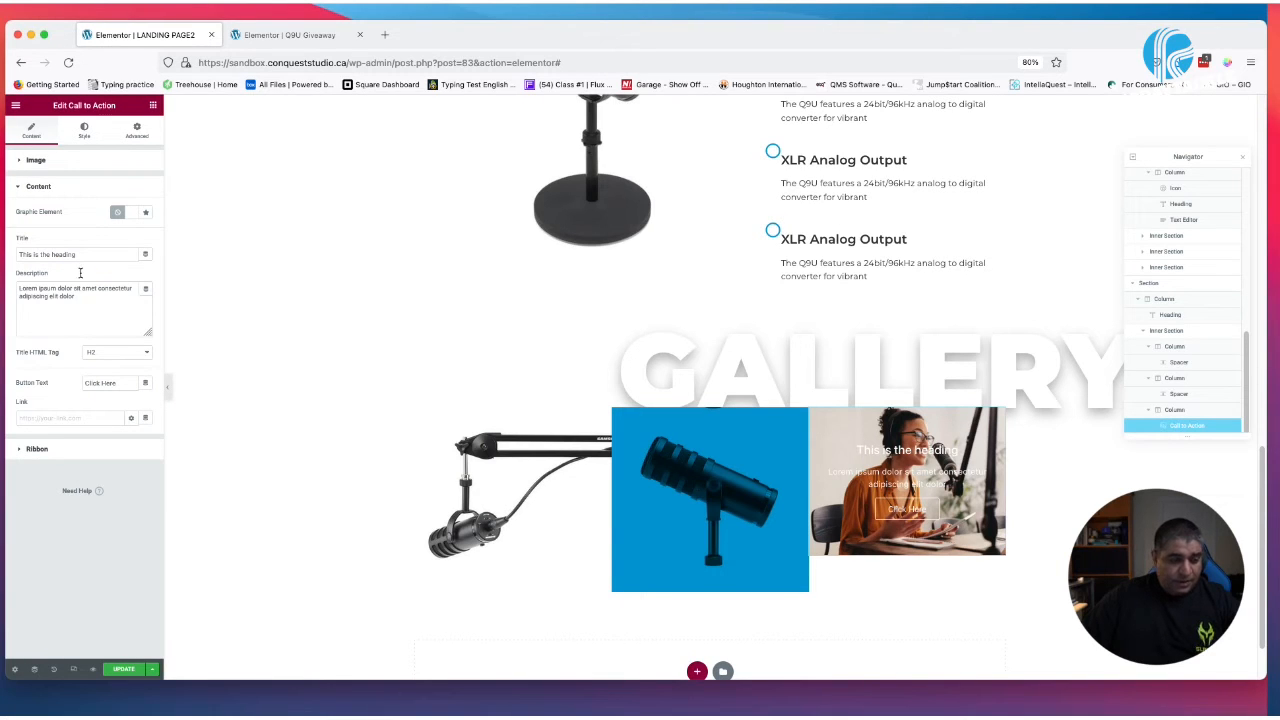
pyautogui.moveTo(87, 255); pyautogui.dragTo(32, 246)
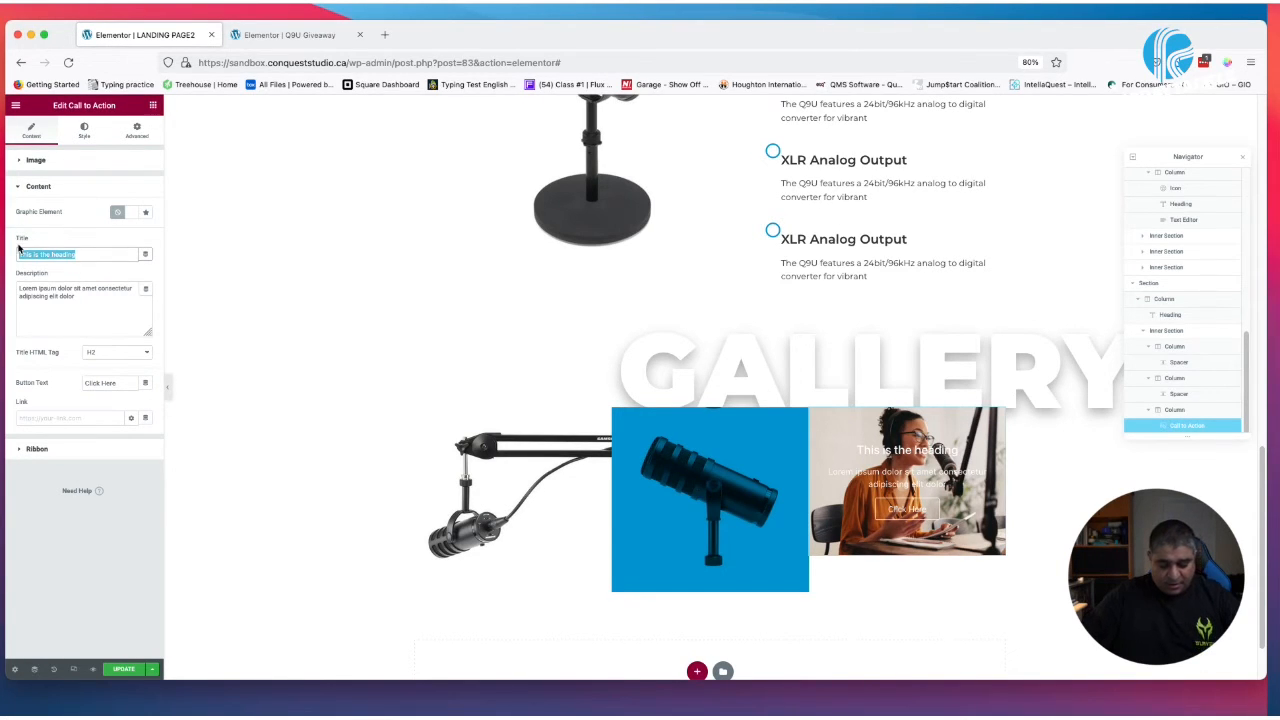
pyautogui.write('START')
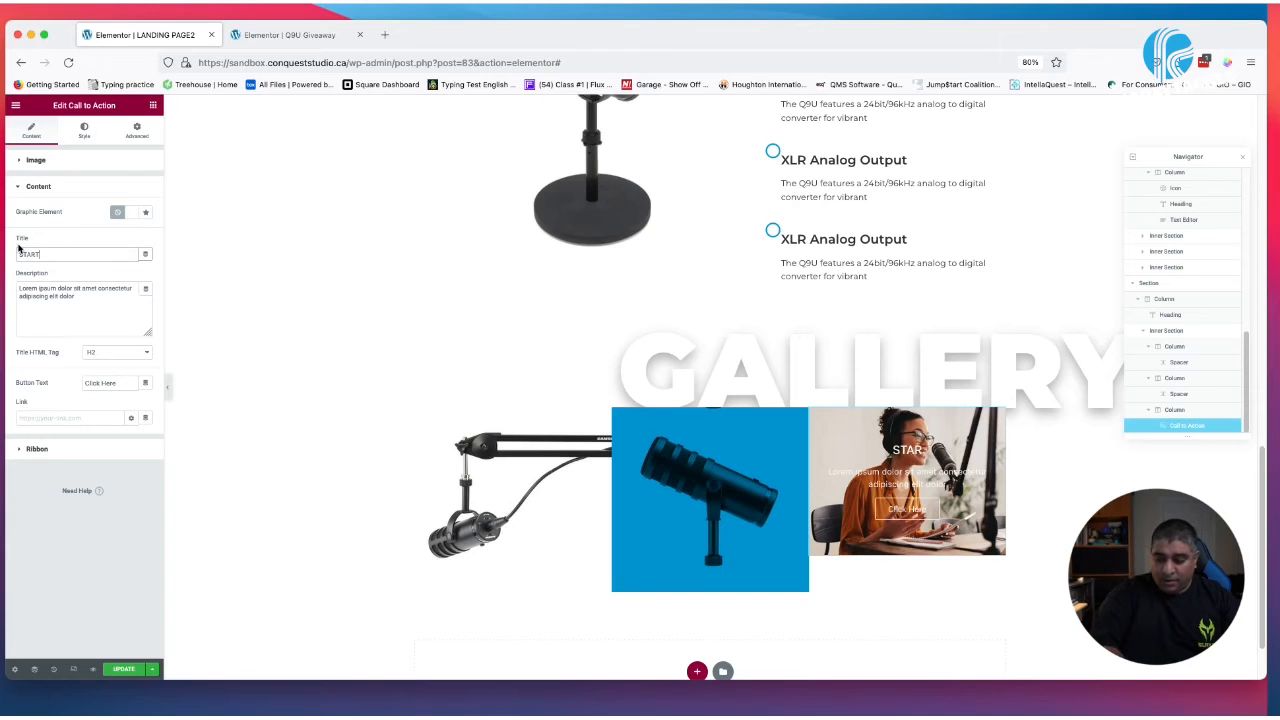
pyautogui.write(' RECORDING')
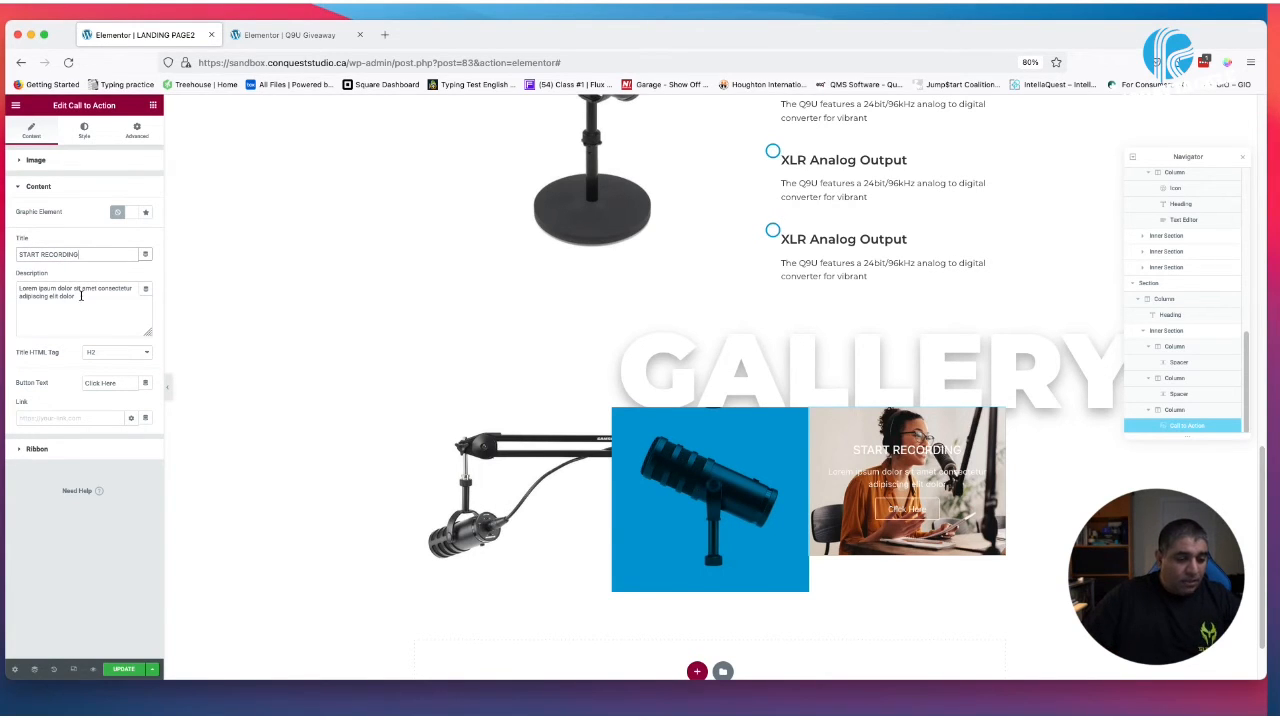
# Remove the placeholder description and the button text from the call to action
pyautogui.moveTo(81, 295); pyautogui.dragTo(2, 267)
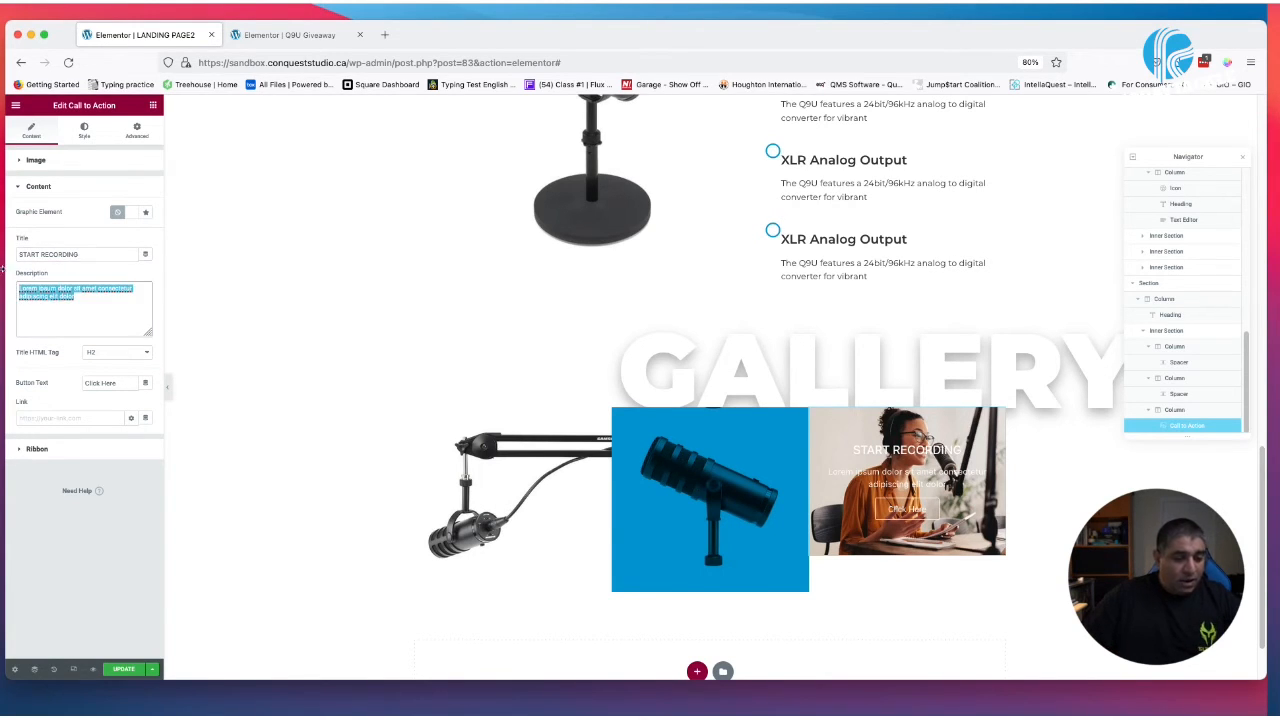
pyautogui.press('BackSpace')
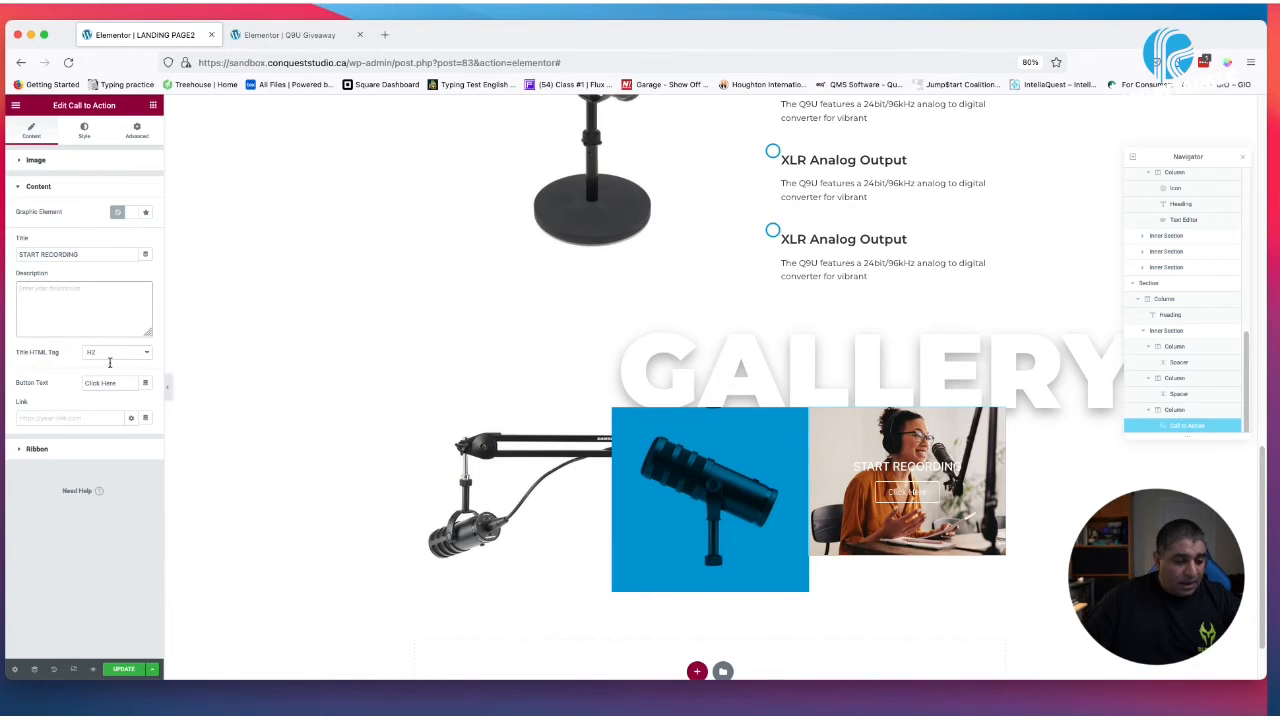
pyautogui.moveTo(118, 385); pyautogui.dragTo(50, 382)
pyautogui.press('BackSpace')
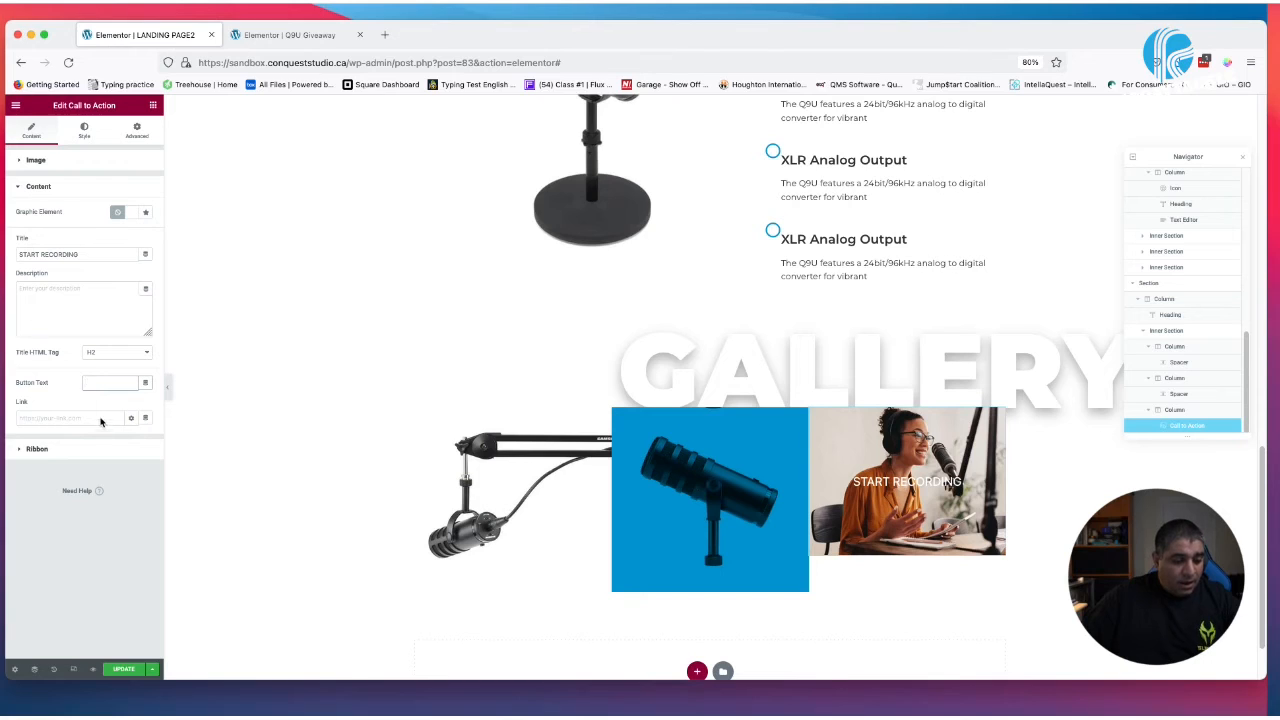
# Set the call to action's box height to 350 and its title font family to Montserrat
pyautogui.click(84, 130)
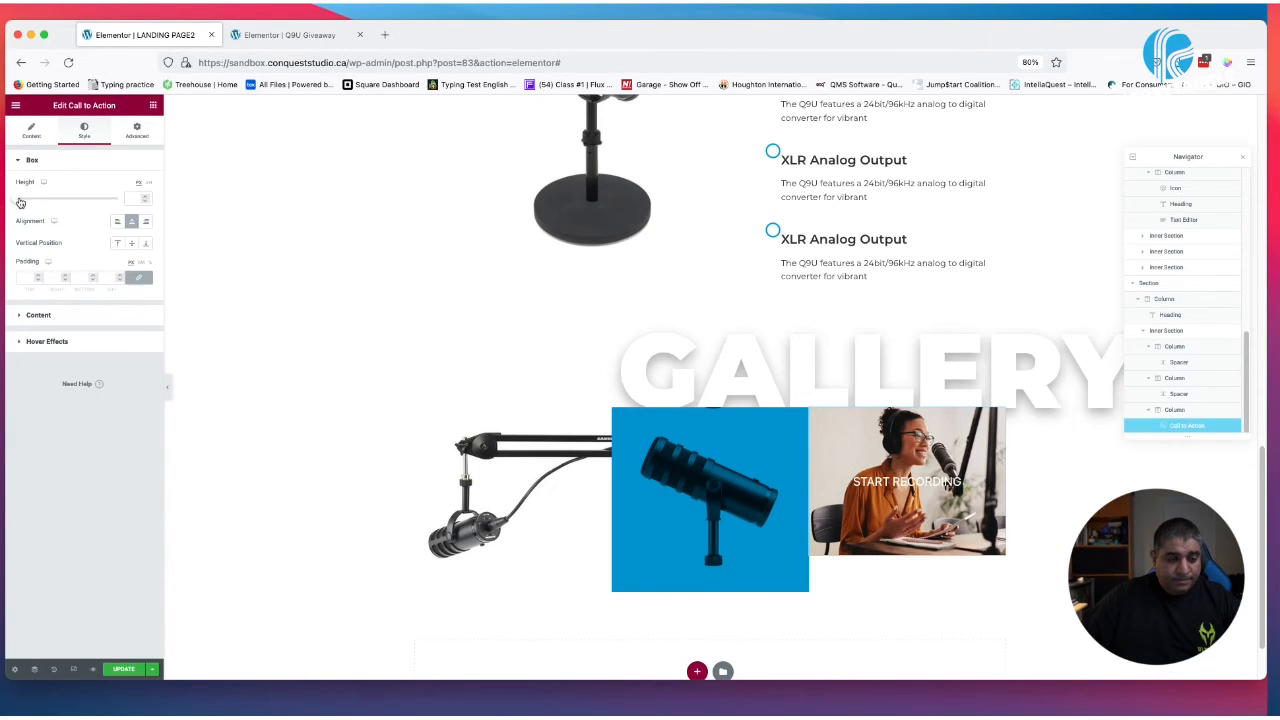
pyautogui.write('350')
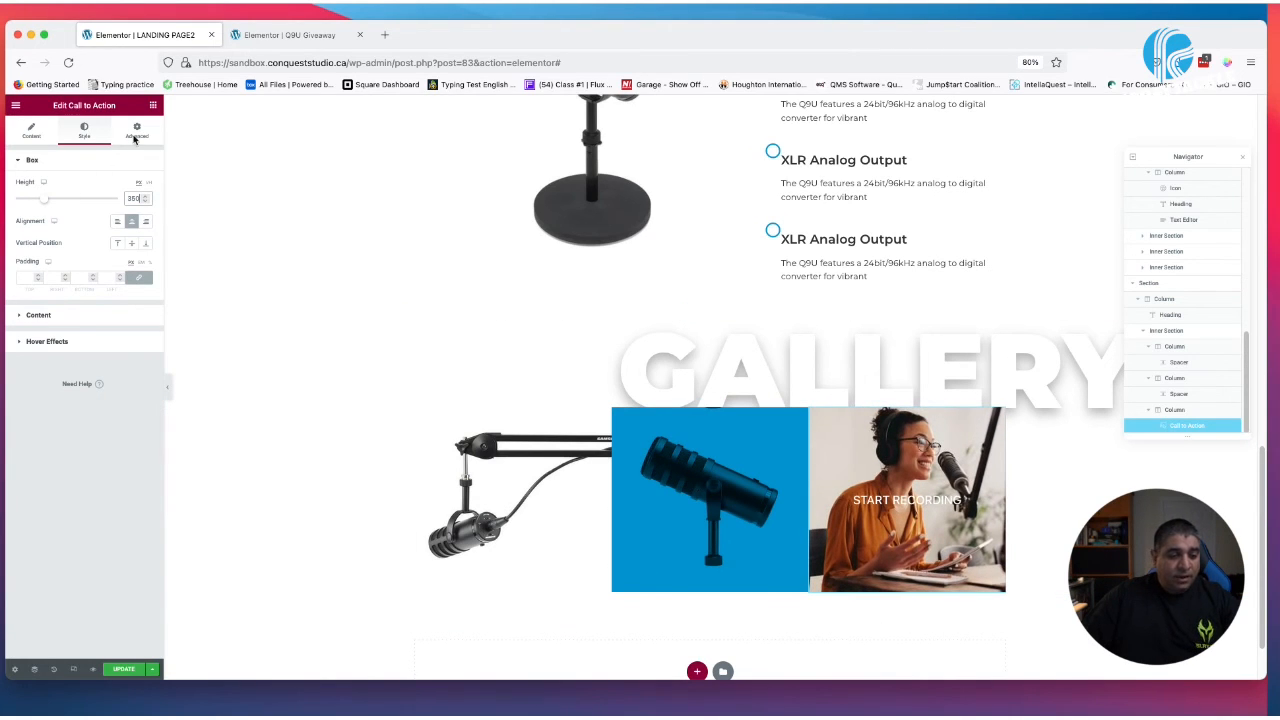
pyautogui.click(79, 316)
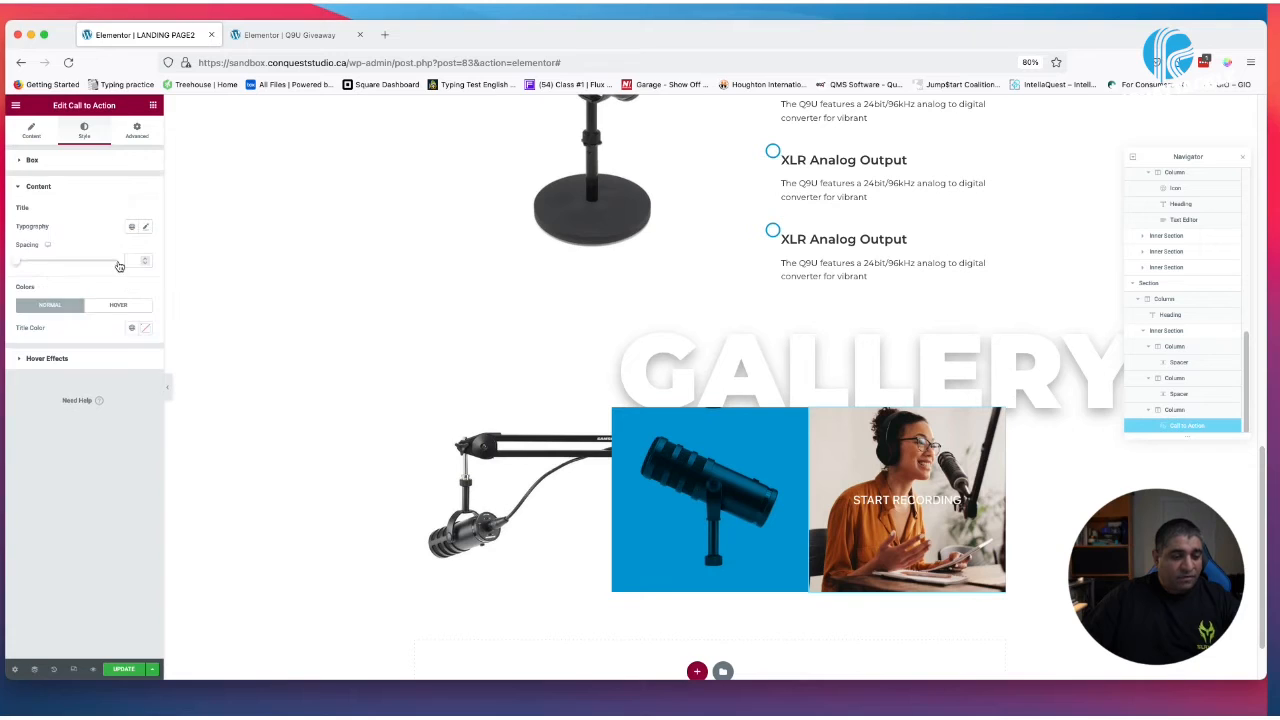
pyautogui.click(145, 228)
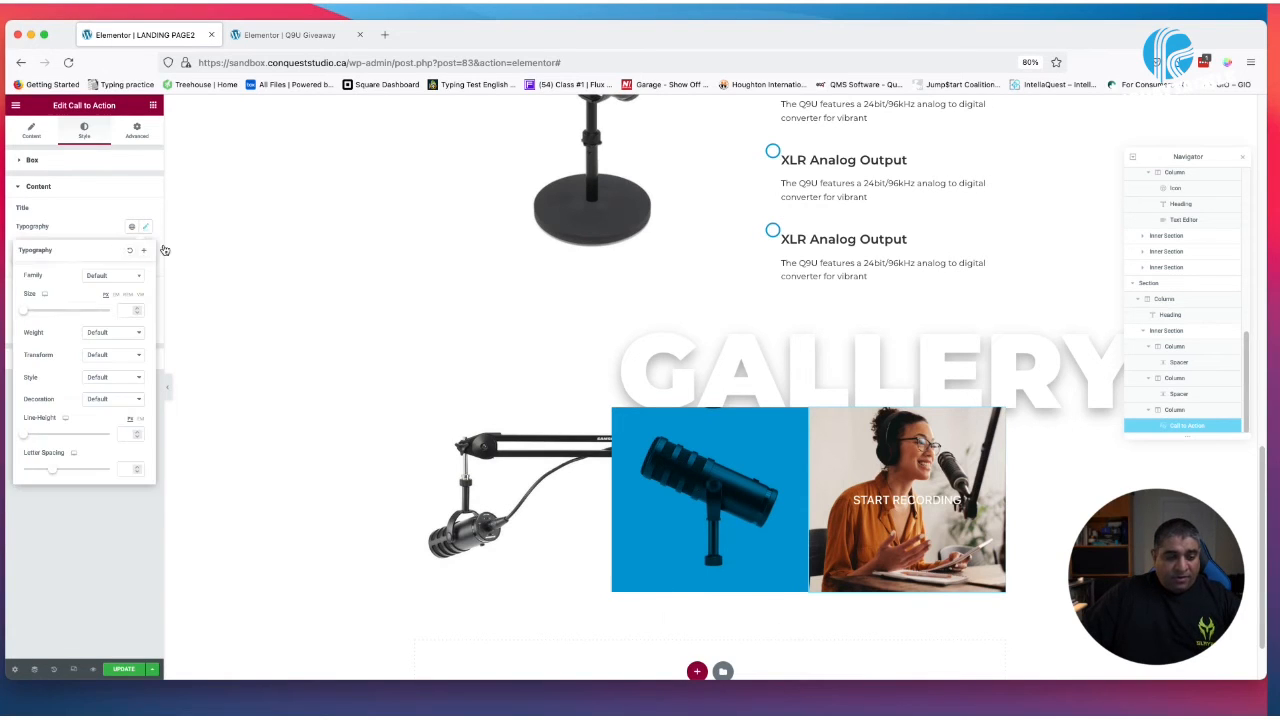
pyautogui.click(100, 276)
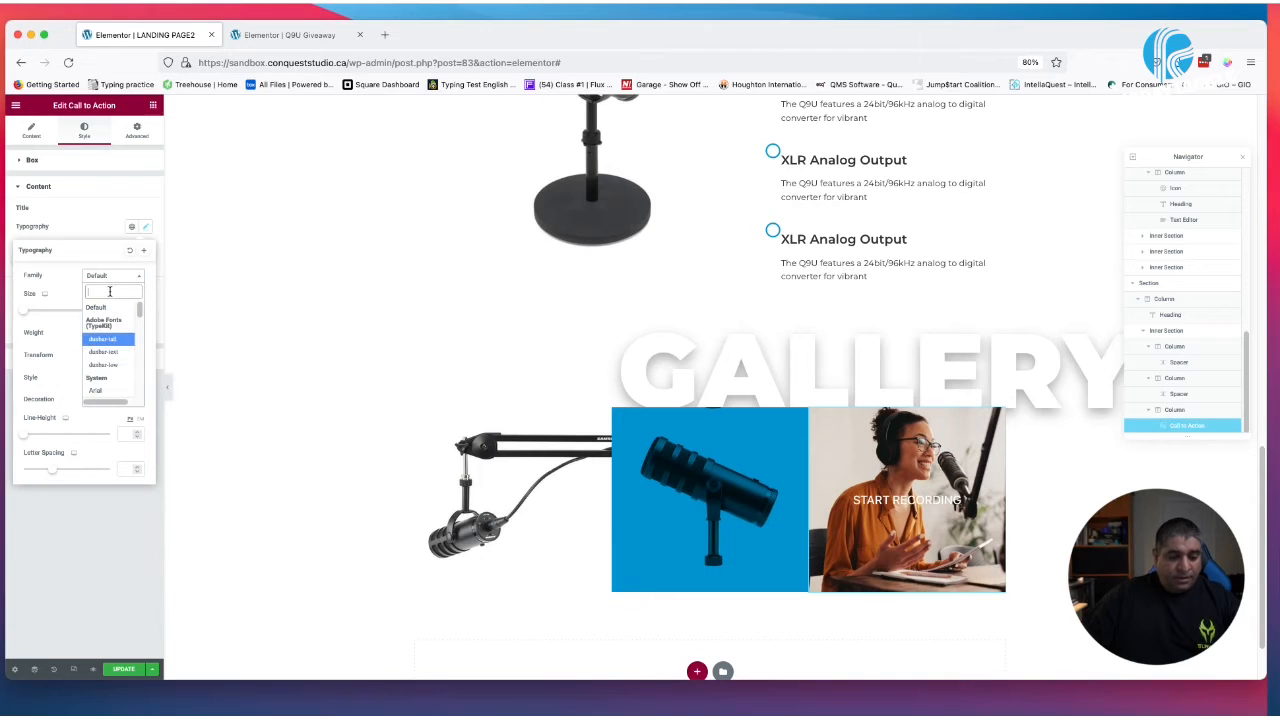
pyautogui.write('mo')
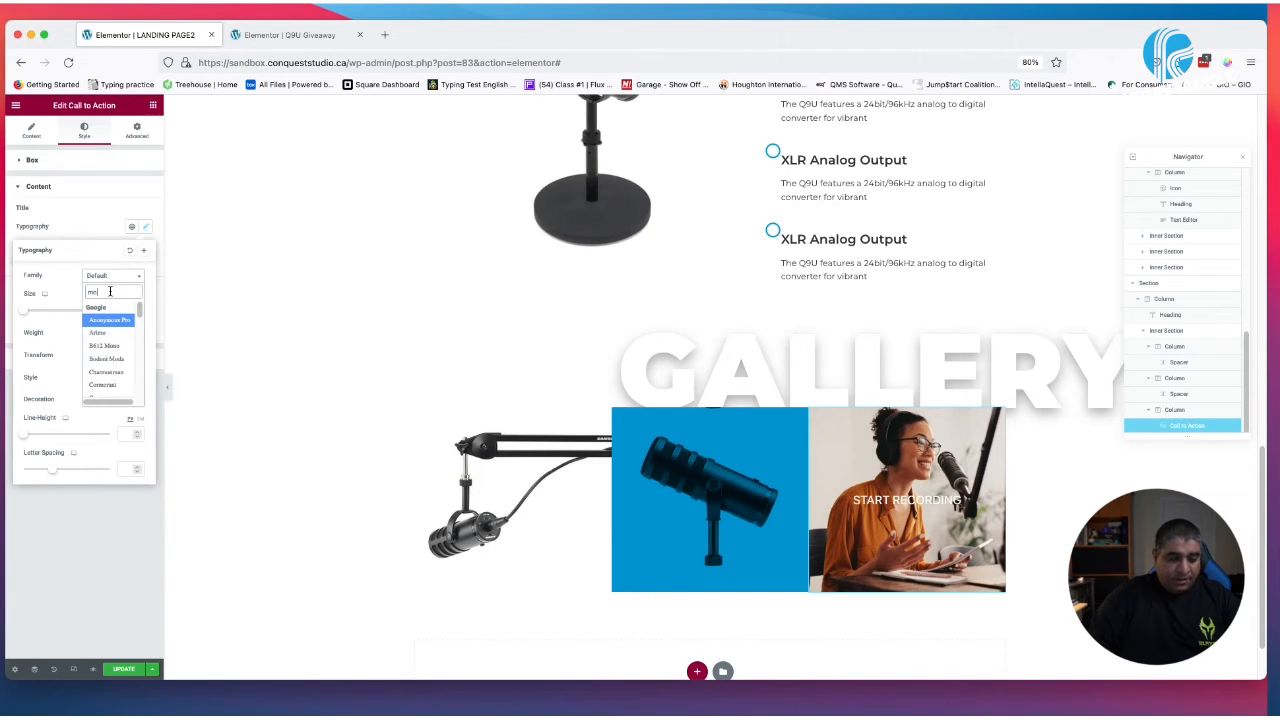
pyautogui.press('Down')
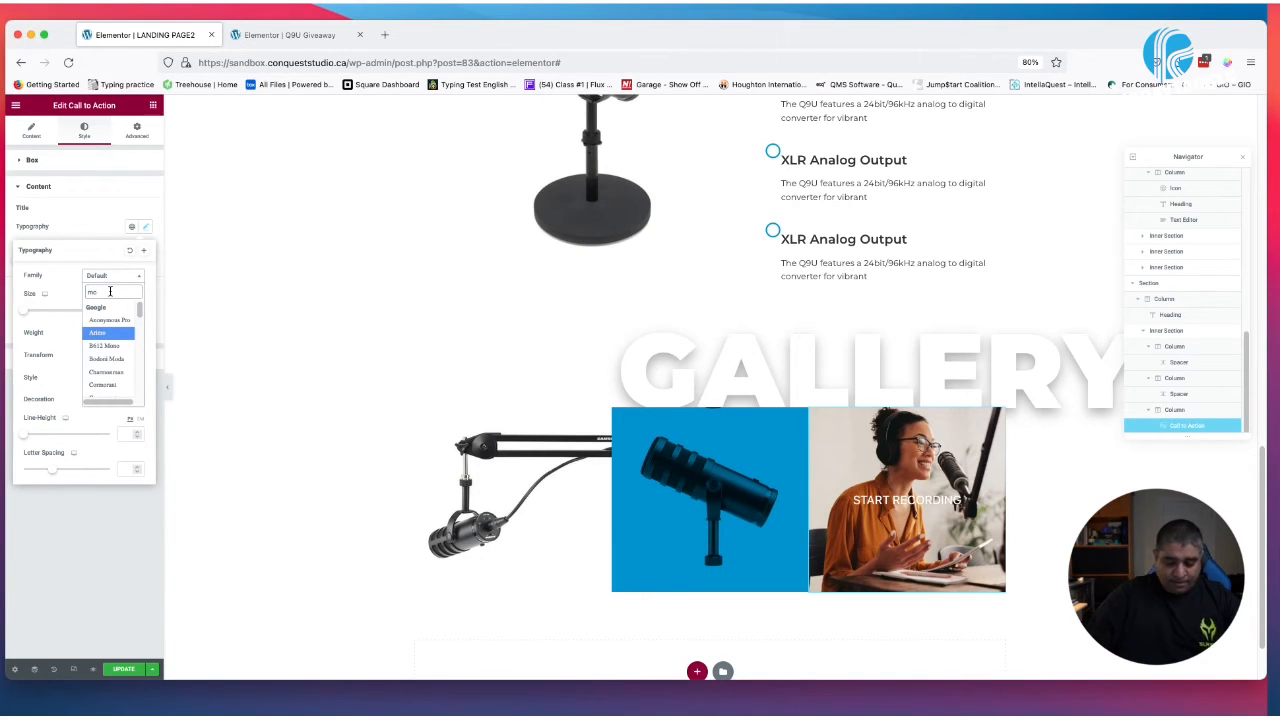
pyautogui.write('ntser')
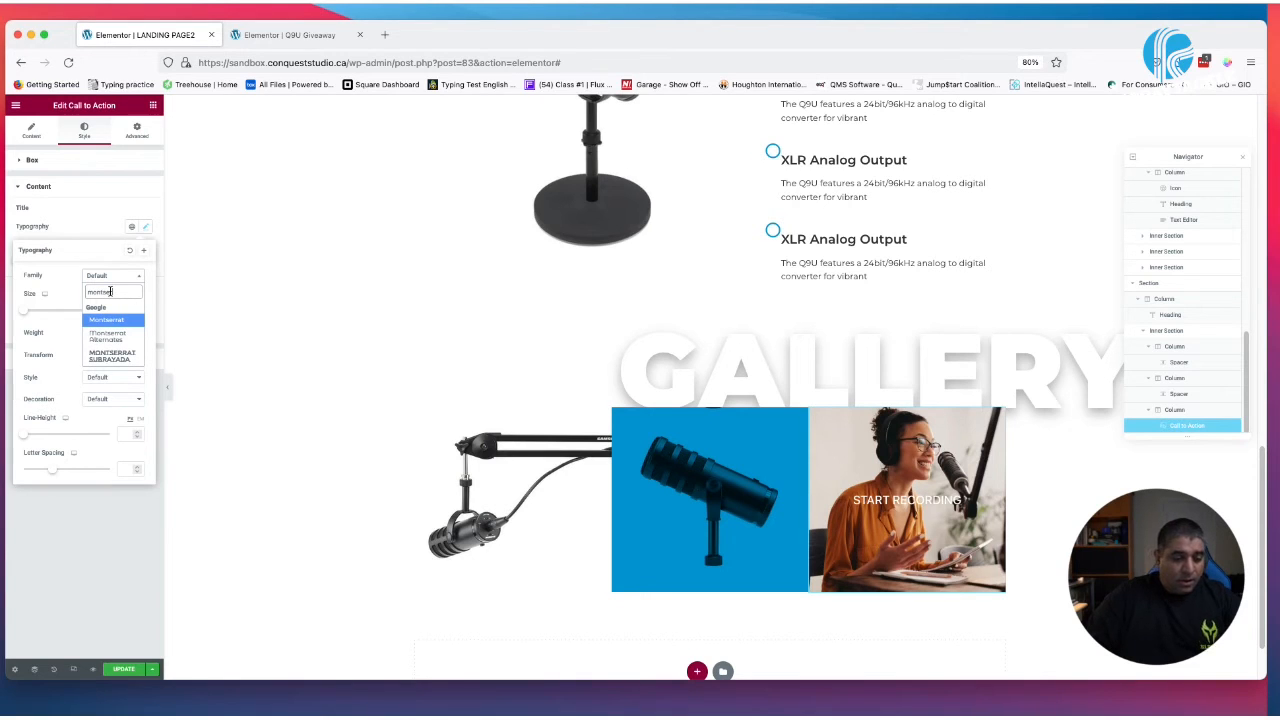
pyautogui.press('Return')
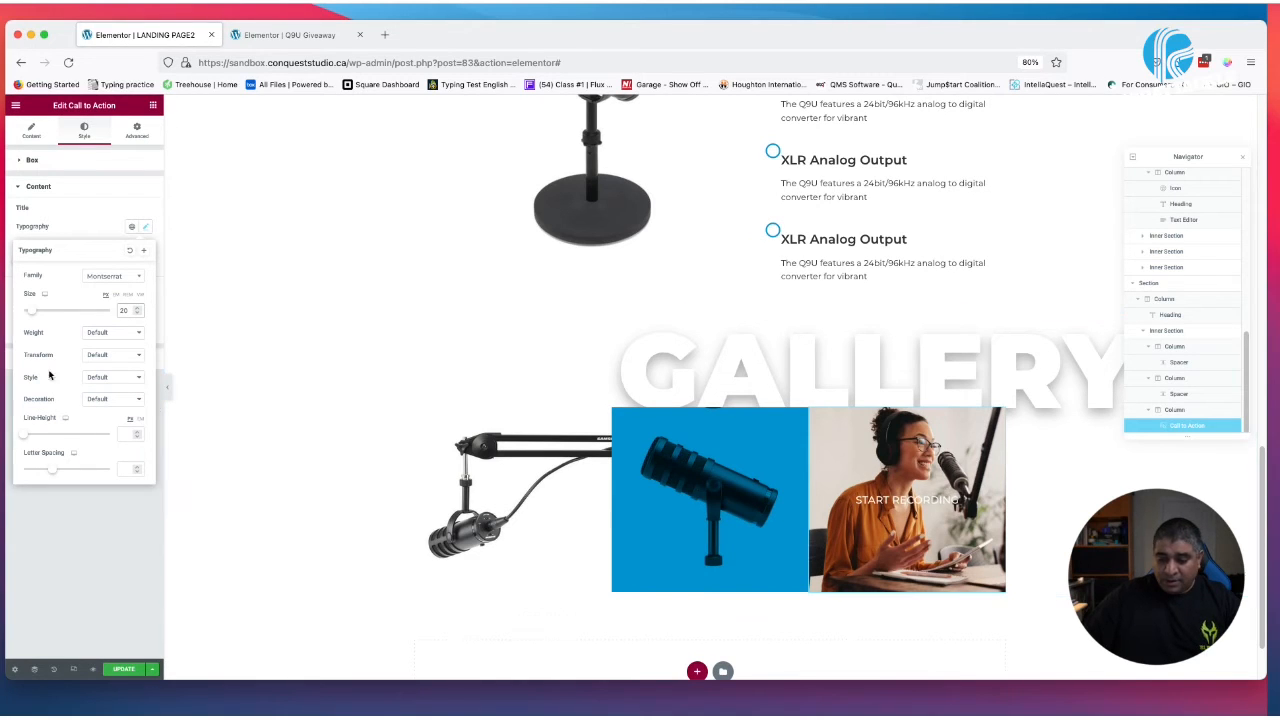
# Set the START RECORDING title to size 28 and weight 900
pyautogui.click(110, 336)
pyautogui.click(112, 334)
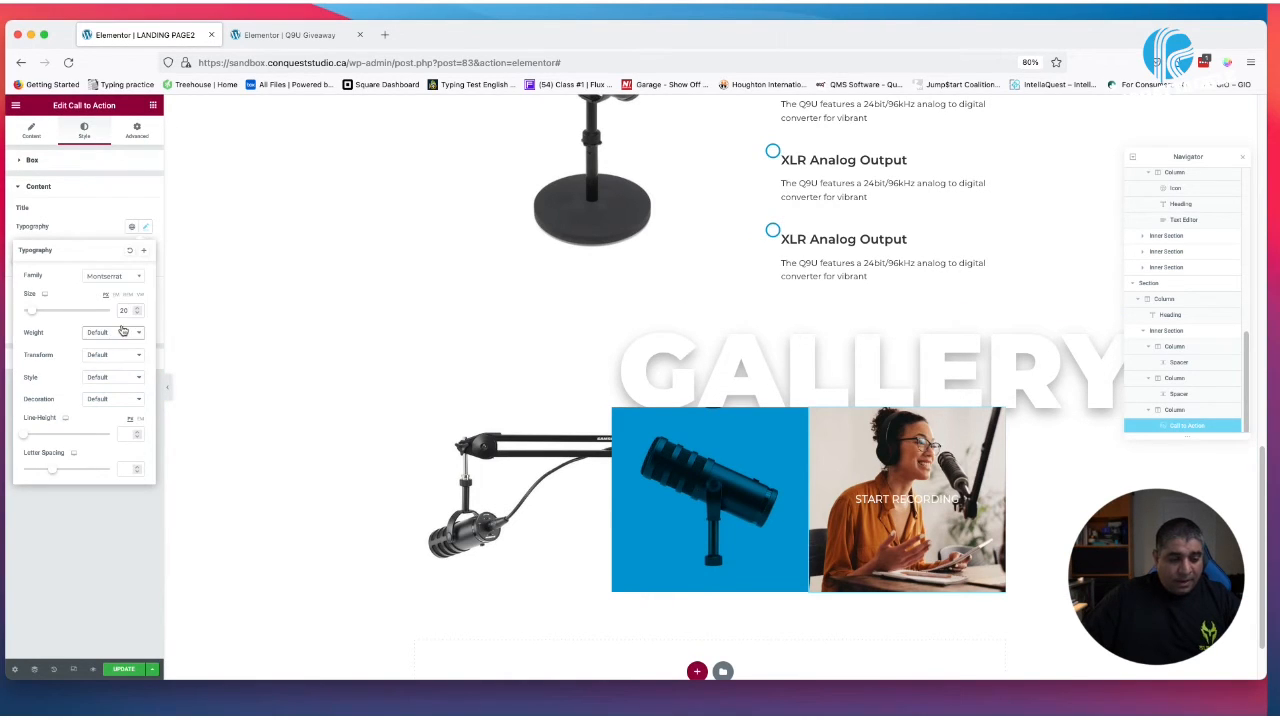
pyautogui.click(114, 333)
pyautogui.click(114, 325)
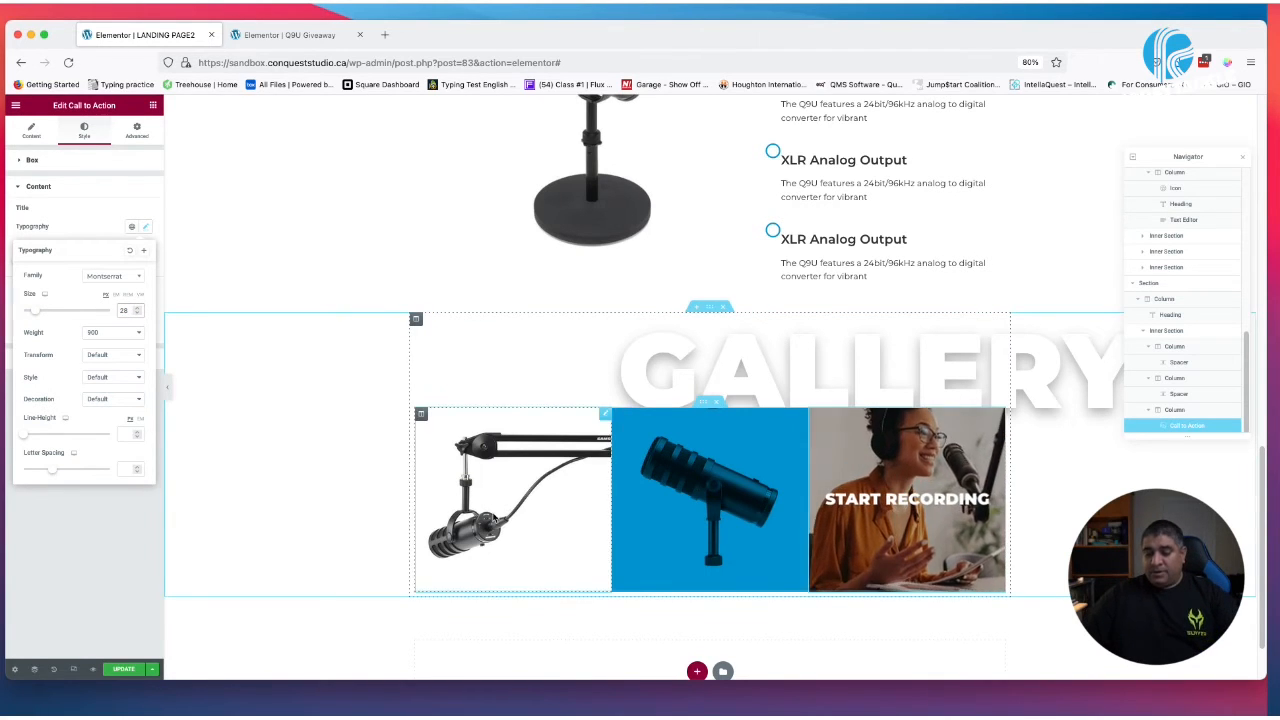
# Duplicate the three-column gallery inner section twice to make three stacked rows
pyautogui.scroll(-2, 955, 497)
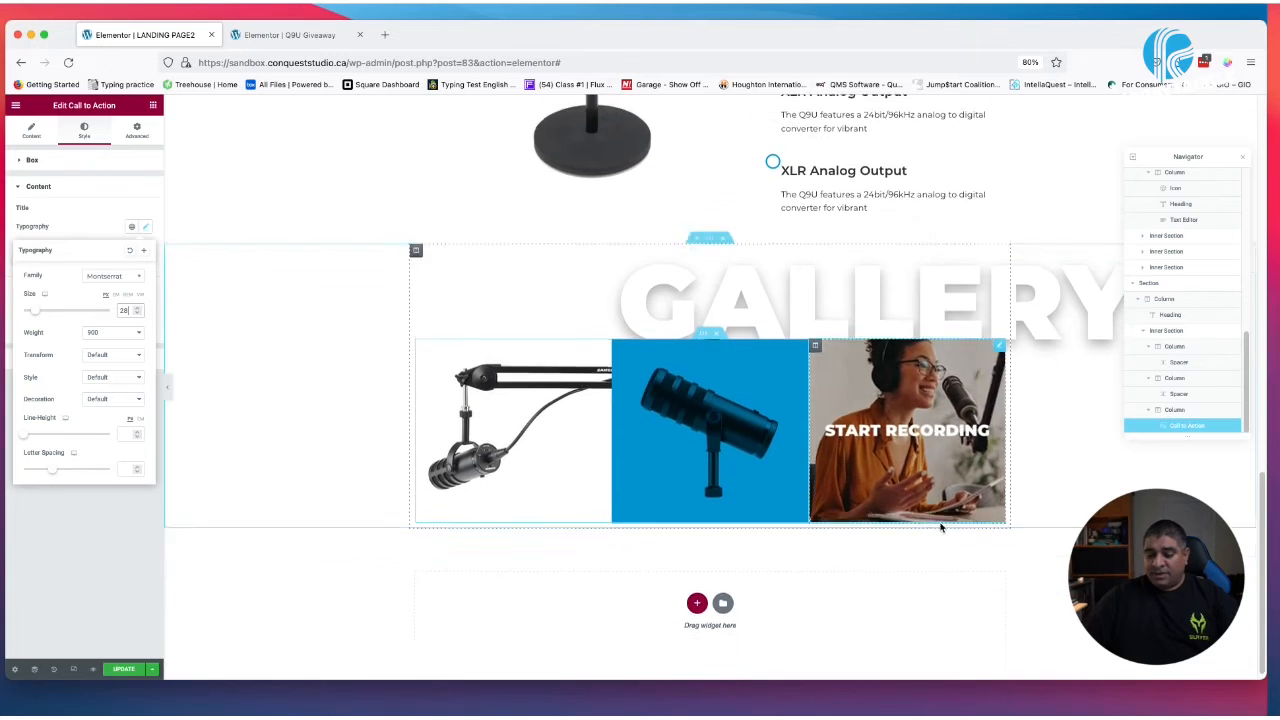
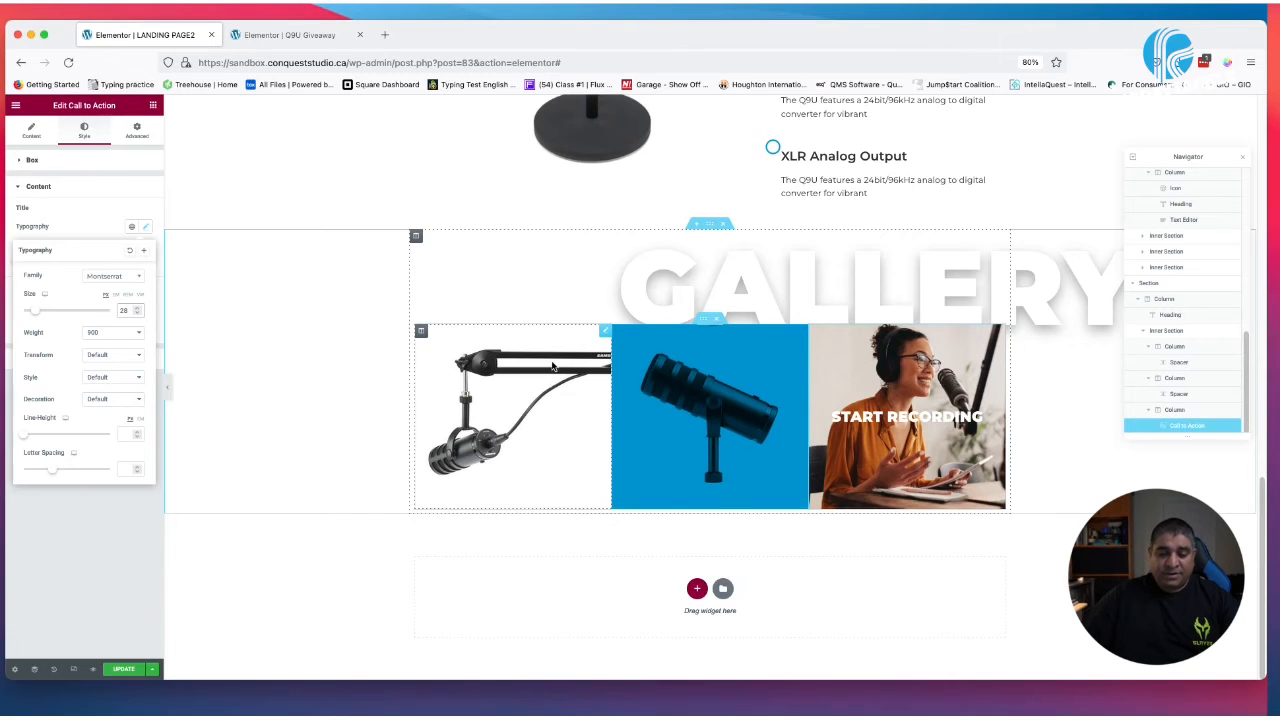
pyautogui.rightClick(705, 322)
pyautogui.click(745, 344)
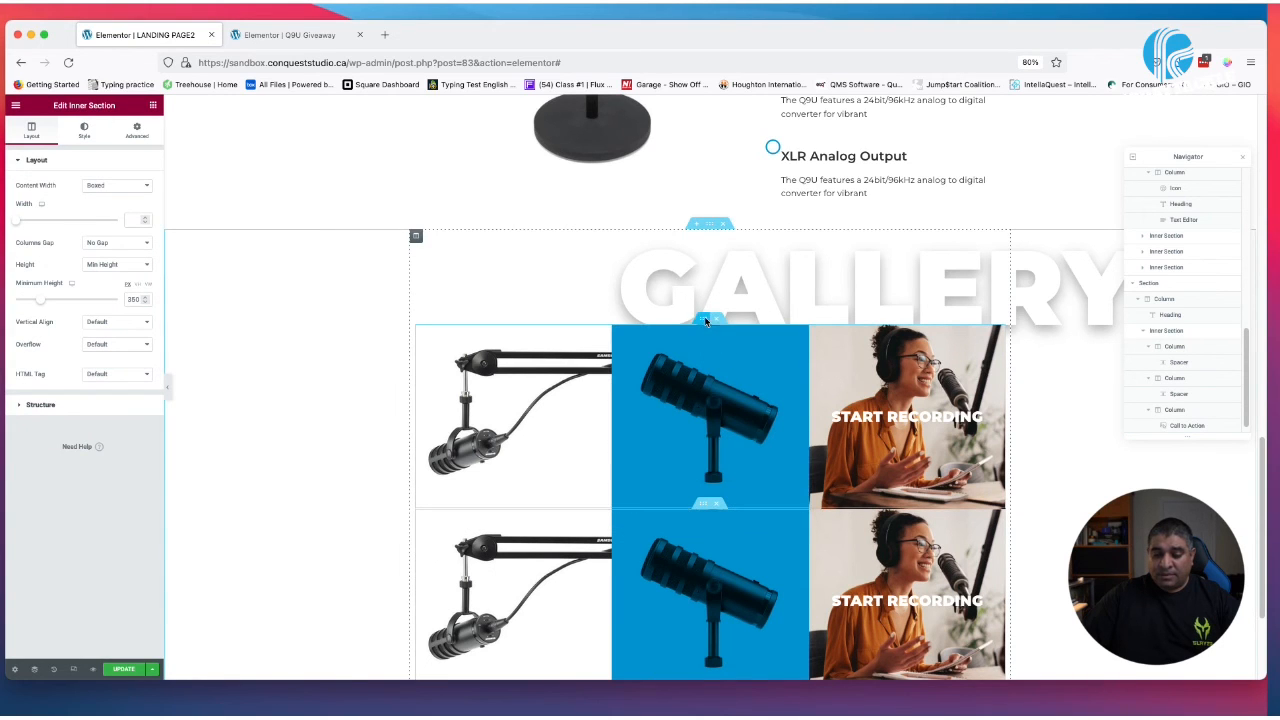
pyautogui.rightClick(705, 322)
pyautogui.click(745, 344)
# Move the START RECORDING column of the third gallery row to the first position in that row
pyautogui.scroll(-2, 559, 570)
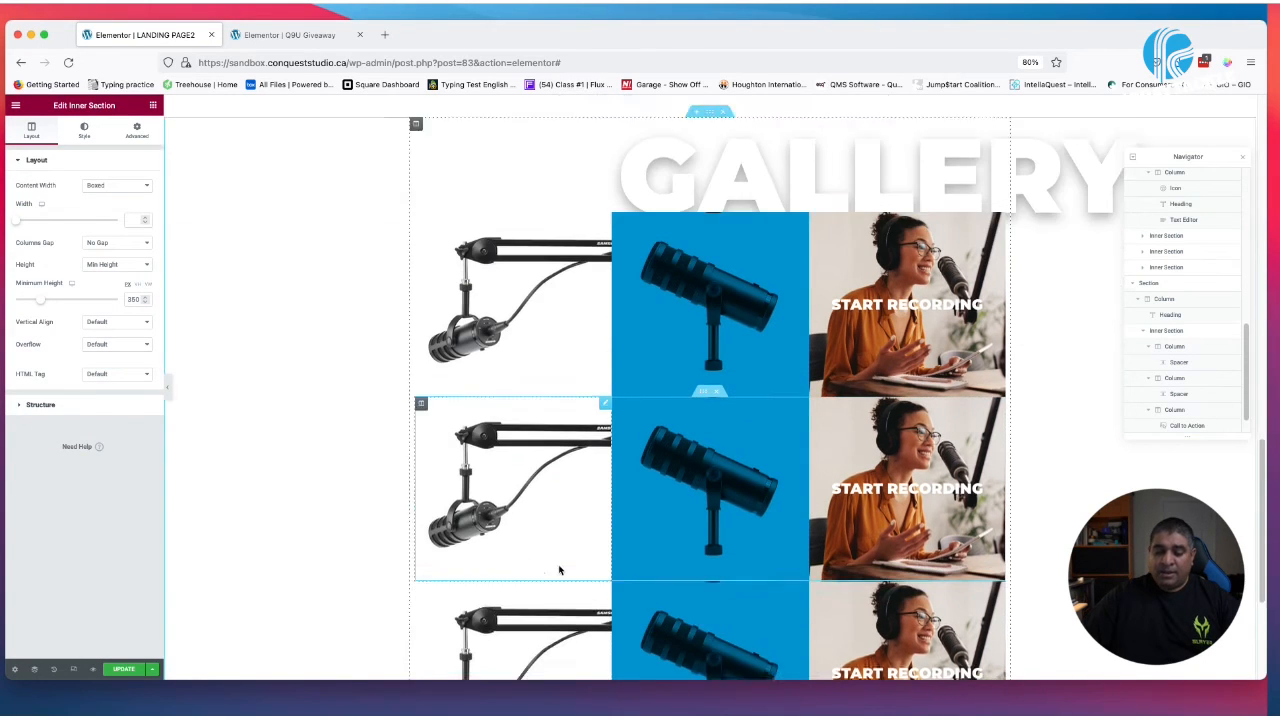
pyautogui.scroll(-1, 559, 570)
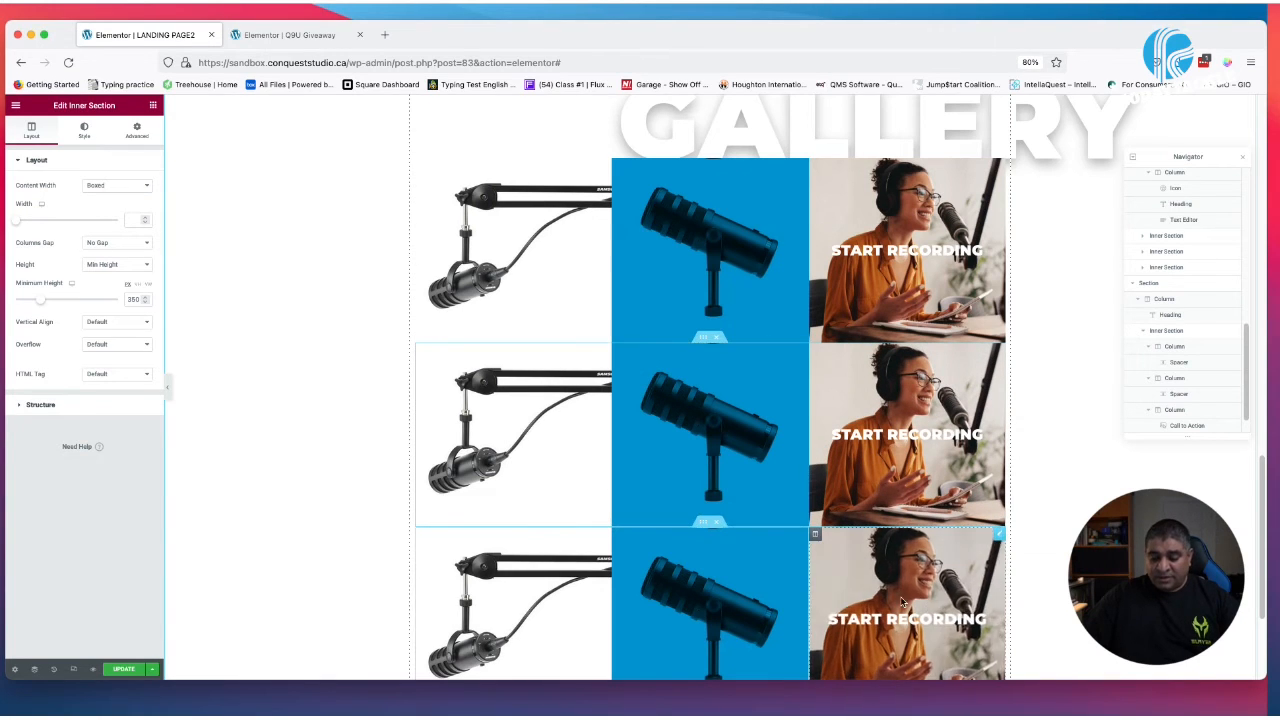
pyautogui.moveTo(816, 535); pyautogui.dragTo(566, 557)
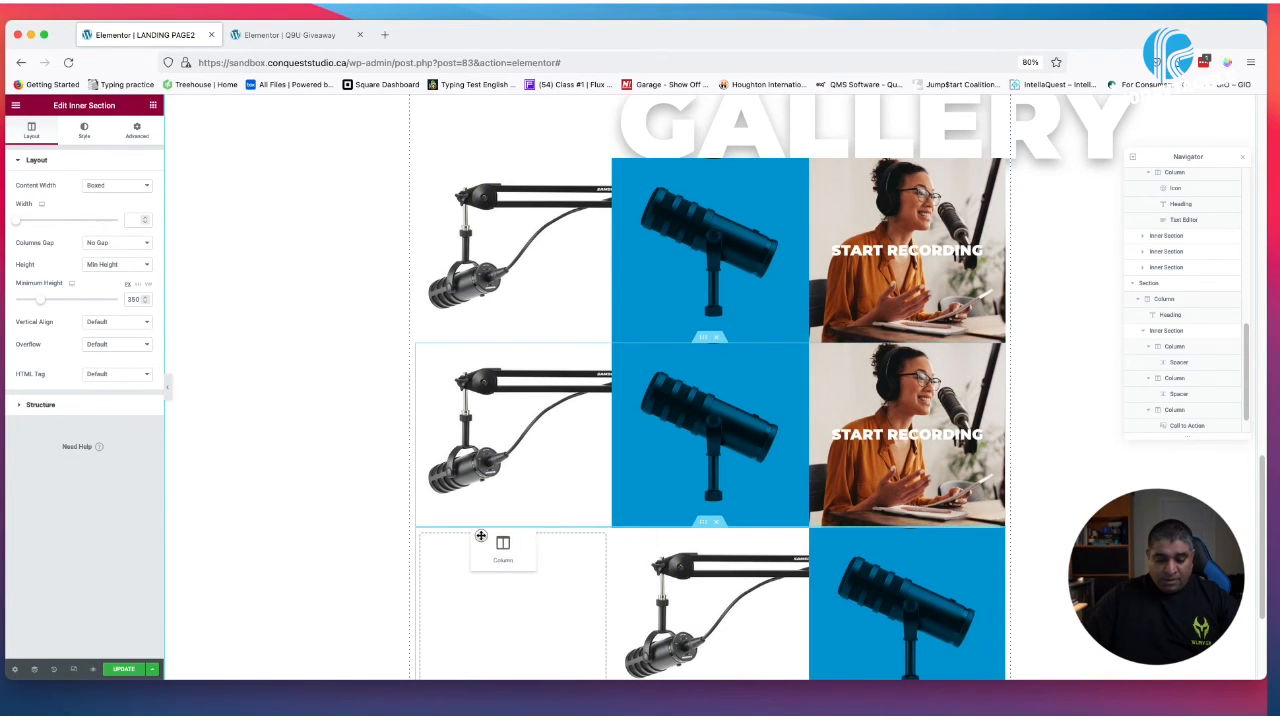
pyautogui.moveTo(487, 540); pyautogui.dragTo(490, 545)
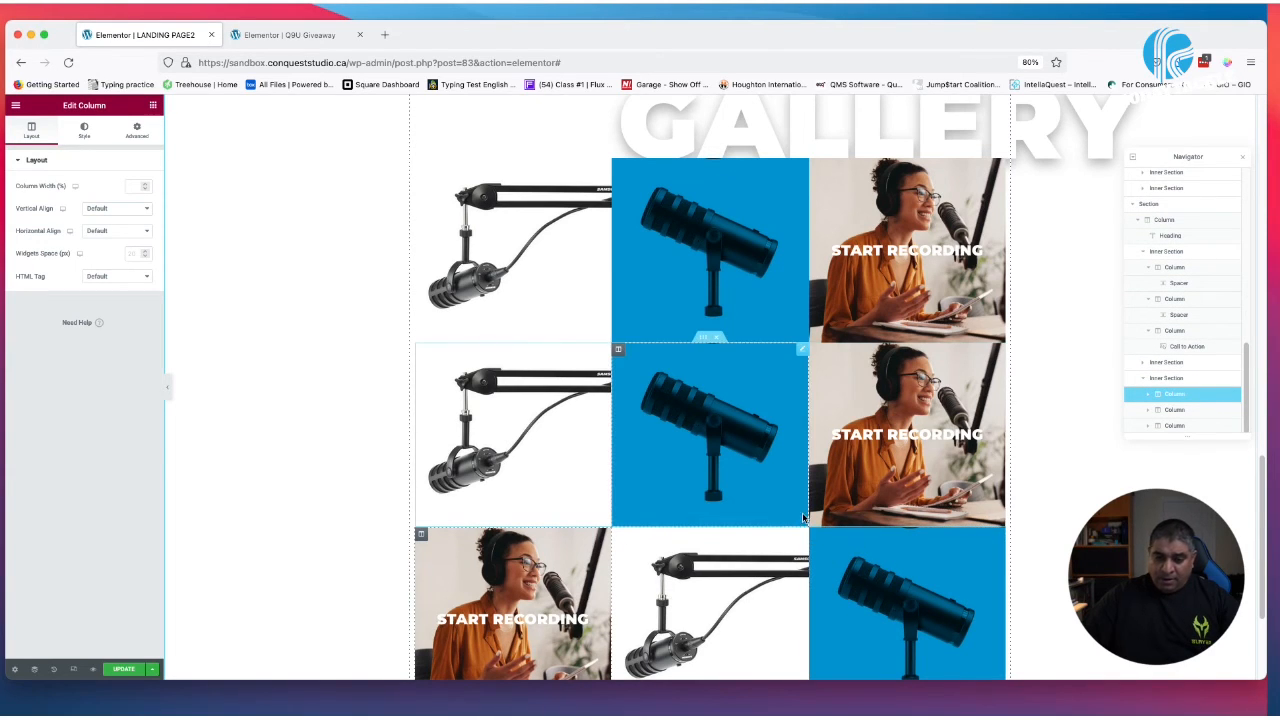
pyautogui.moveTo(1001, 540); pyautogui.dragTo(813, 566)
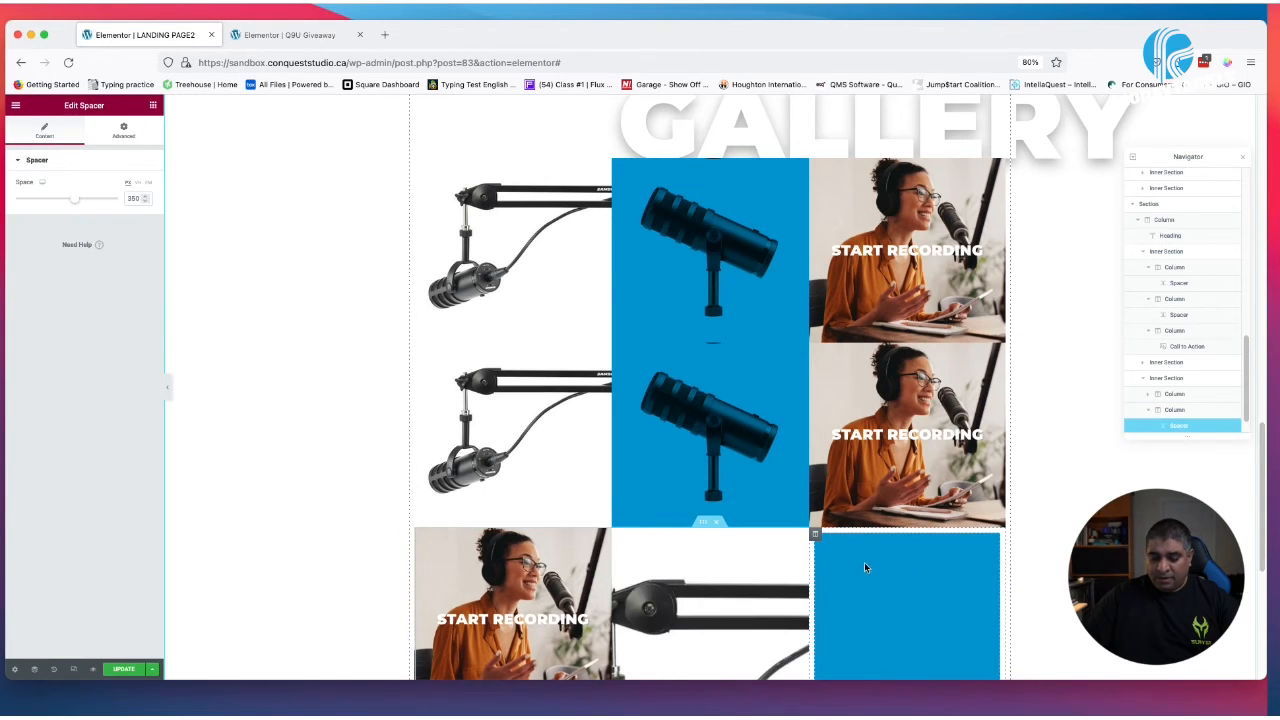
pyautogui.scroll(-2, 864, 566)
pyautogui.press('super+z')
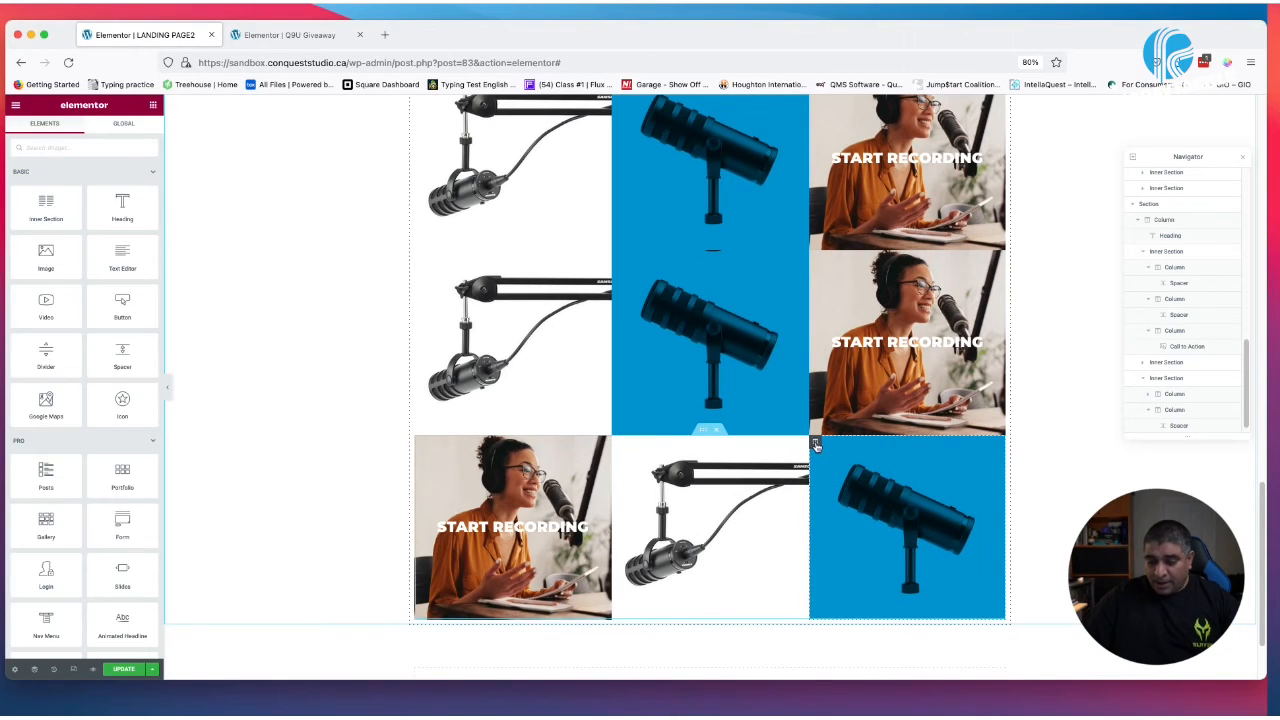
# Move the blue microphone column to the middle of the third gallery row and to the last position in the second row
pyautogui.moveTo(805, 440); pyautogui.dragTo(685, 456)
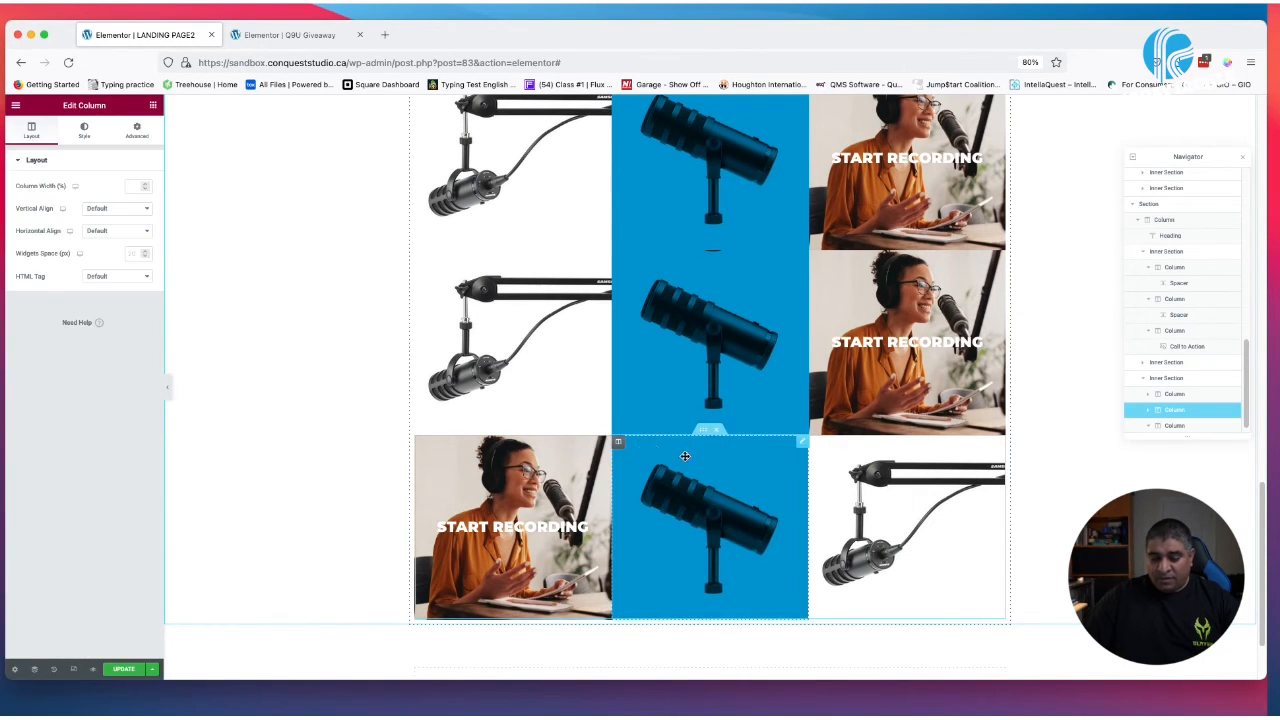
pyautogui.scroll(2, 876, 553)
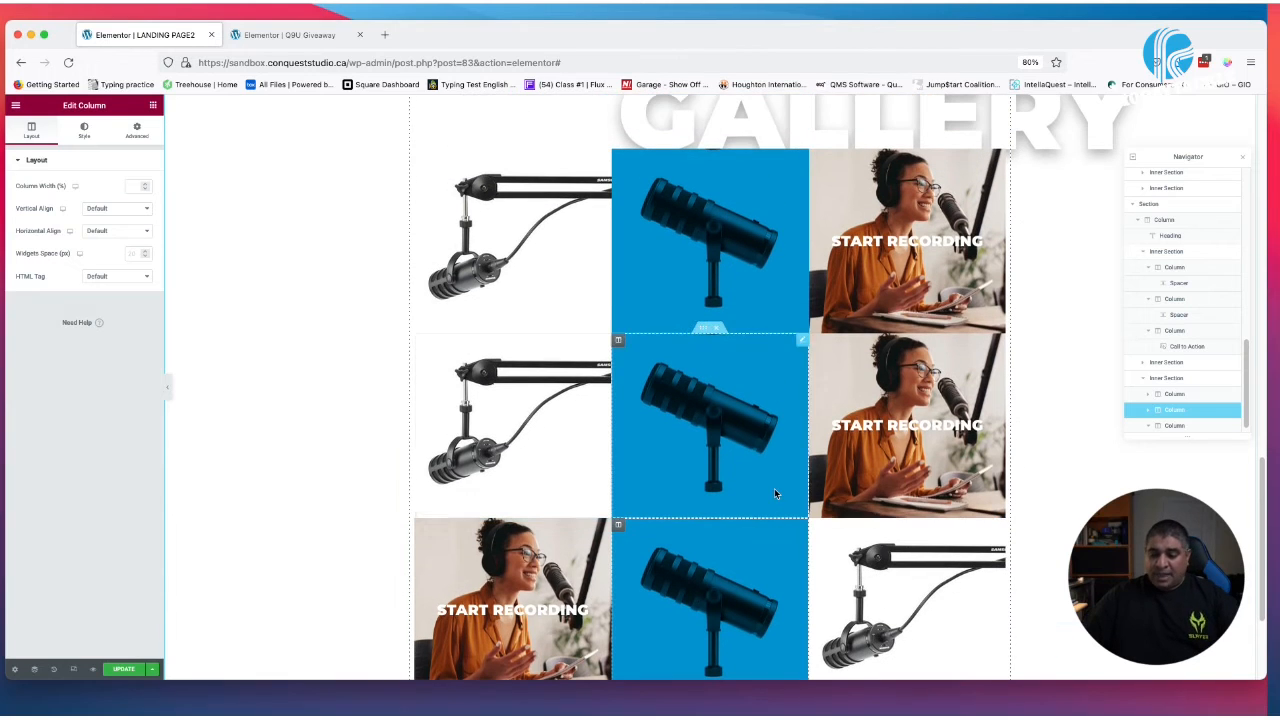
pyautogui.moveTo(618, 343); pyautogui.dragTo(869, 380)
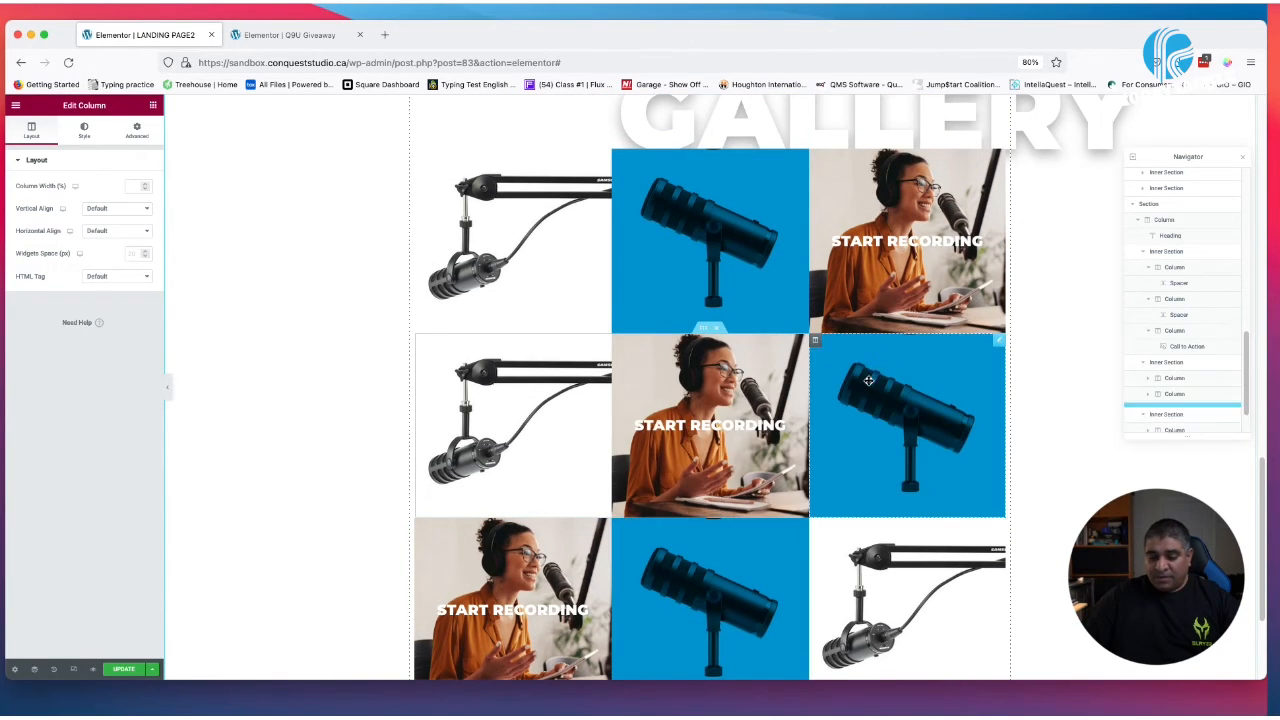
# Replace the START RECORDING call to action in the second gallery row's middle column with a 350 px spacer
pyautogui.rightClick(686, 381)
pyautogui.click(728, 526)
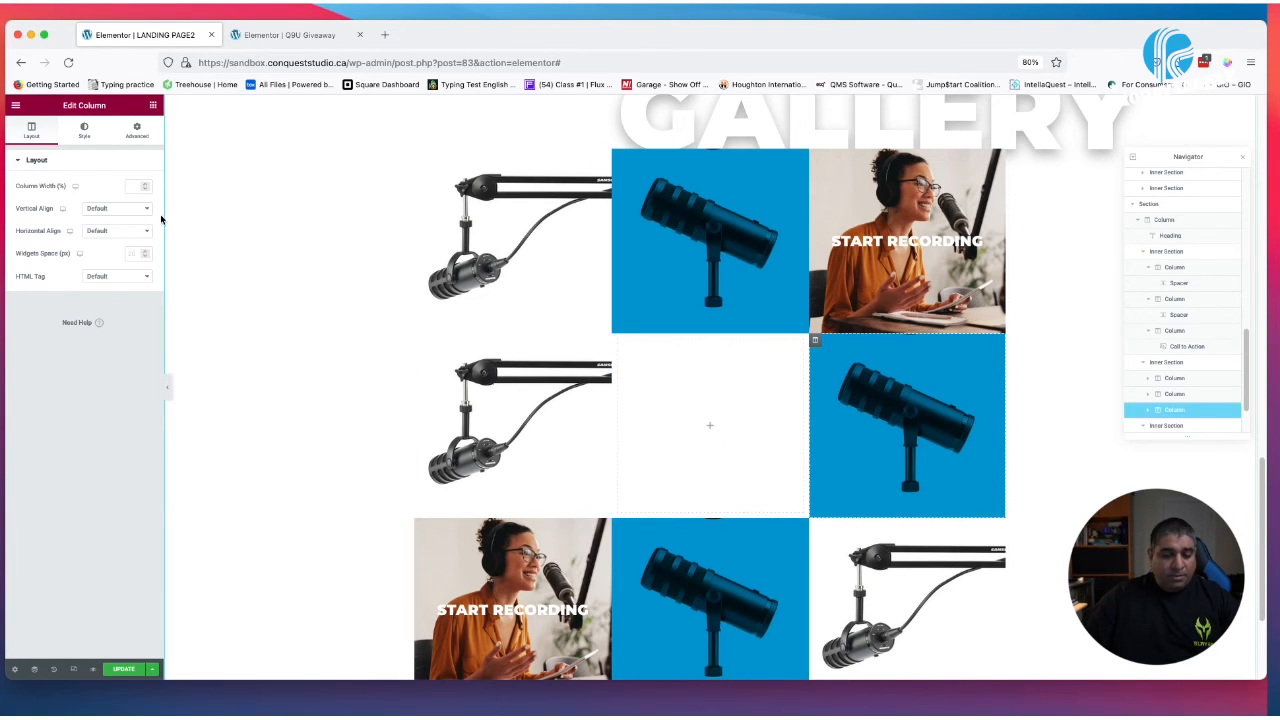
pyautogui.click(154, 107)
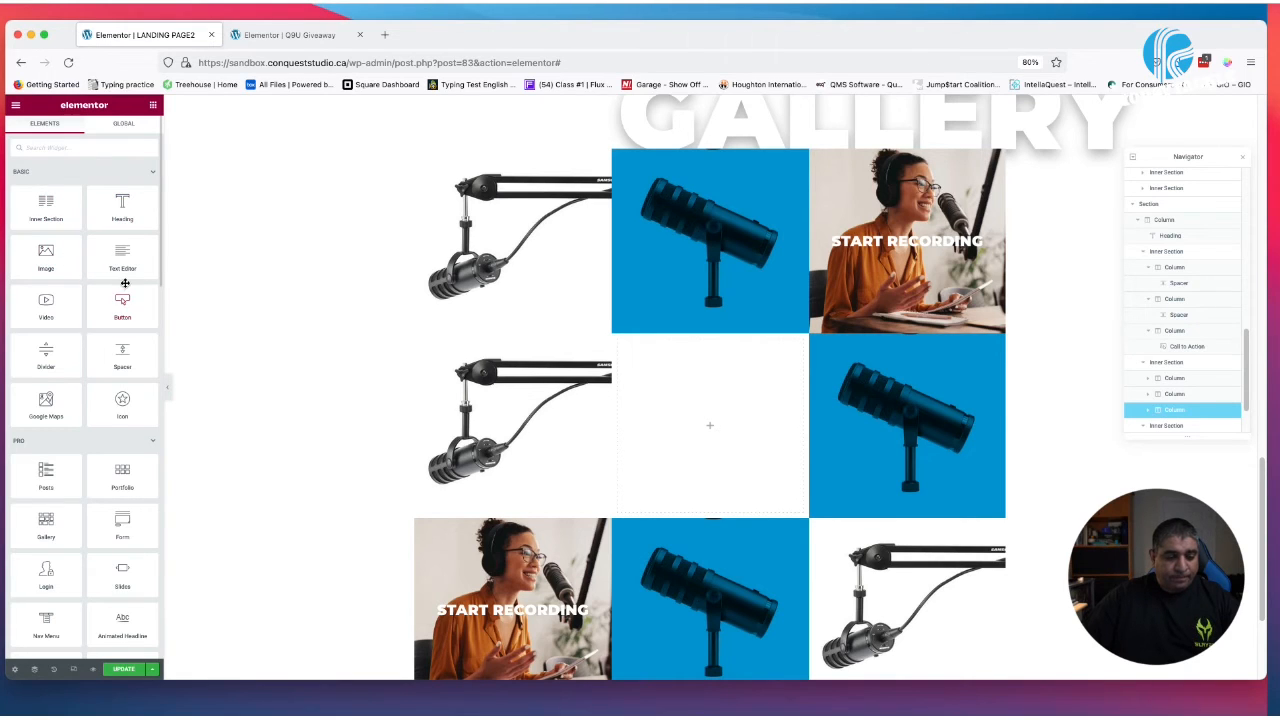
pyautogui.moveTo(113, 362); pyautogui.dragTo(705, 424)
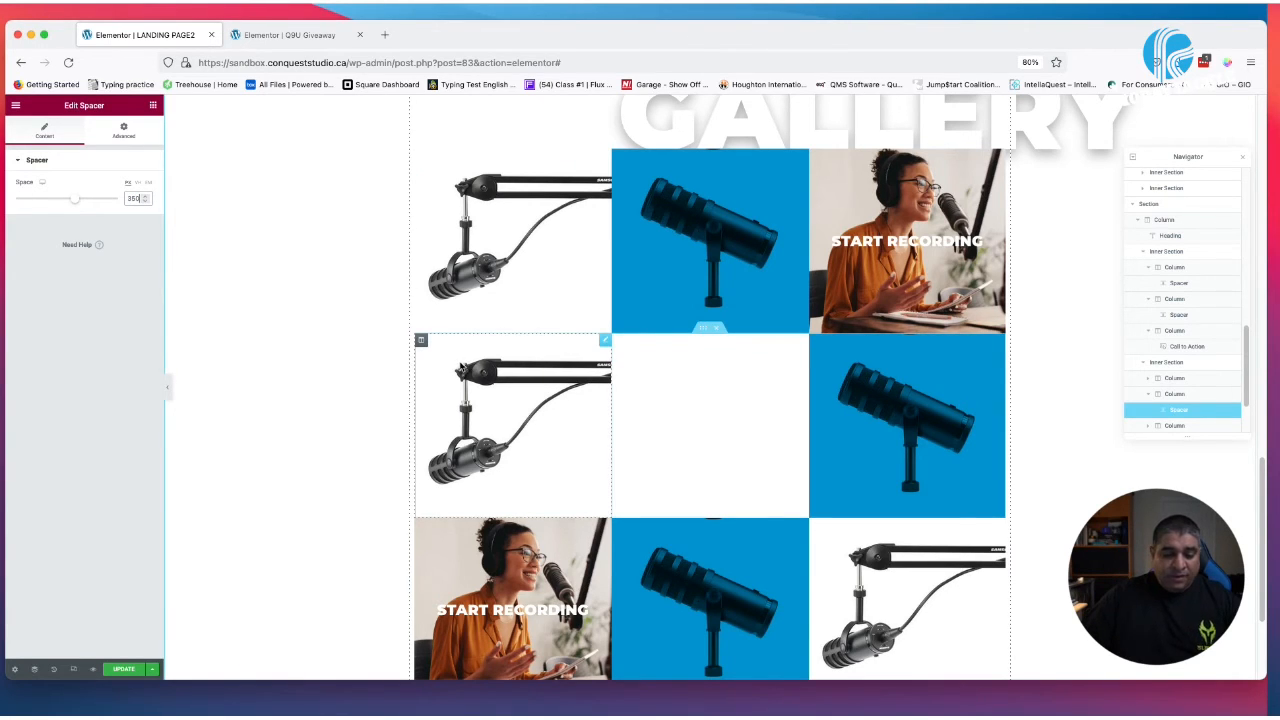
# Remove the microphone background image from the first column of the second gallery row
pyautogui.click(123, 130)
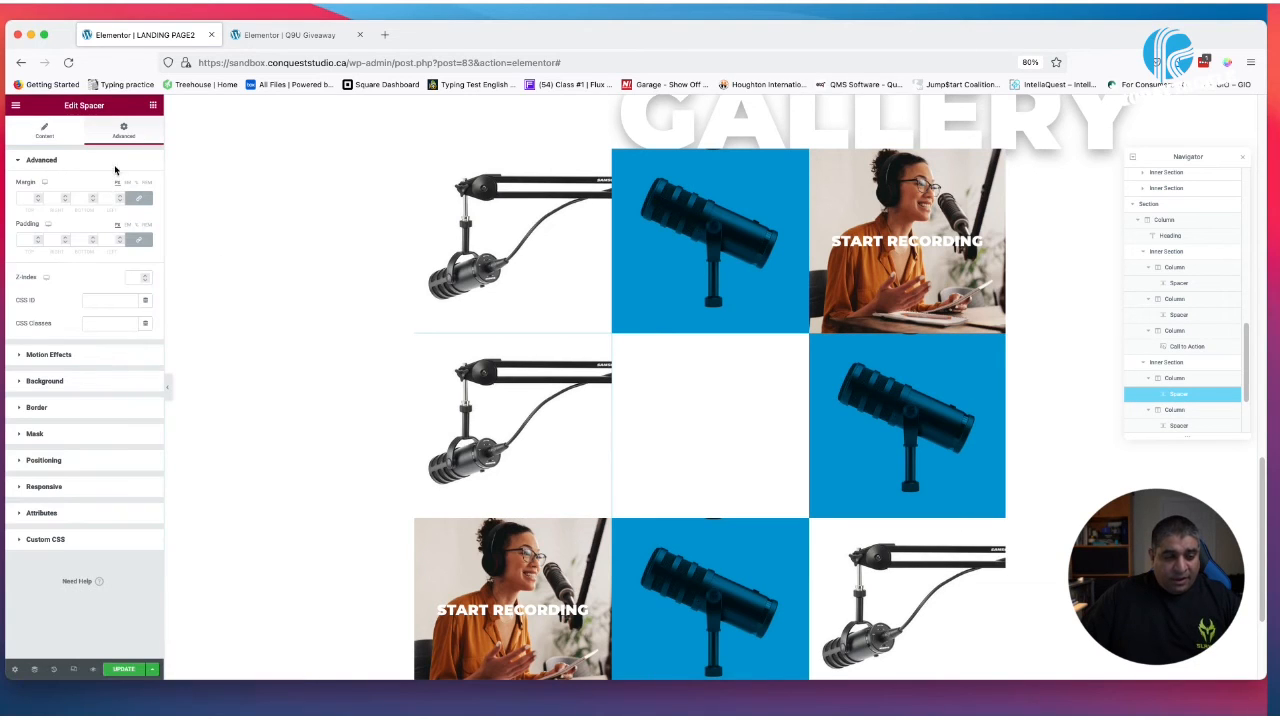
pyautogui.click(40, 131)
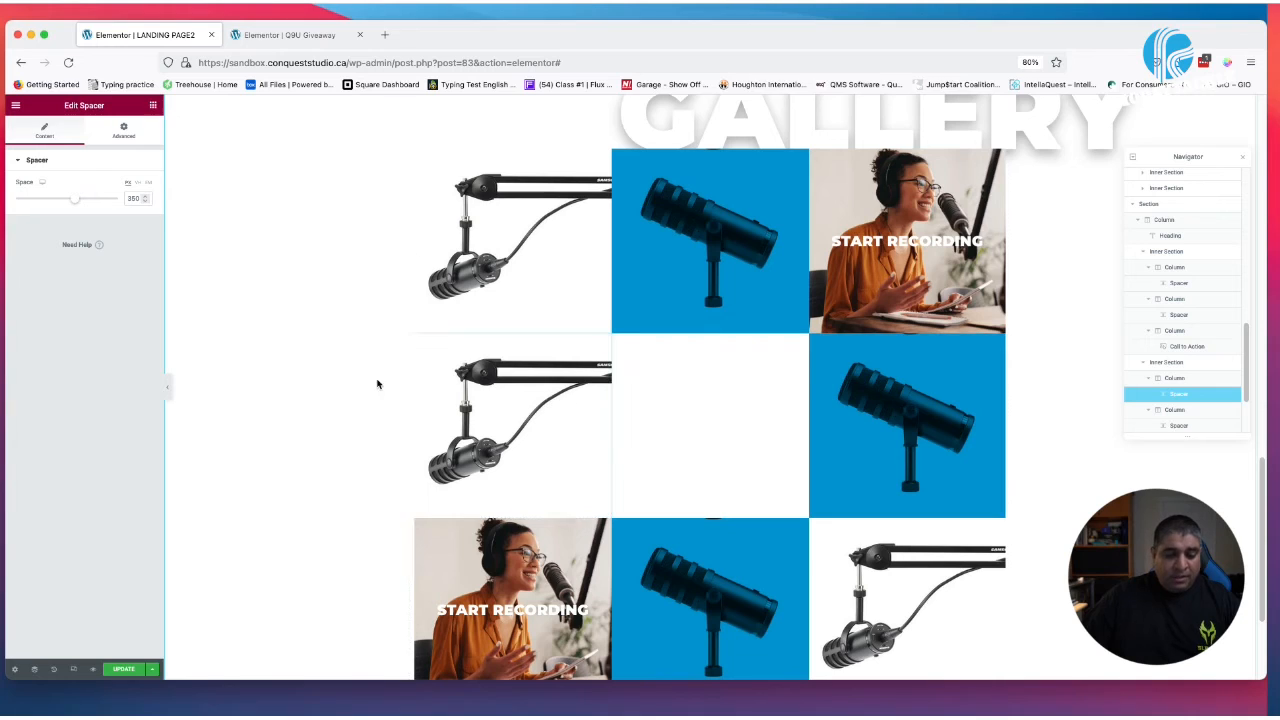
pyautogui.click(421, 342)
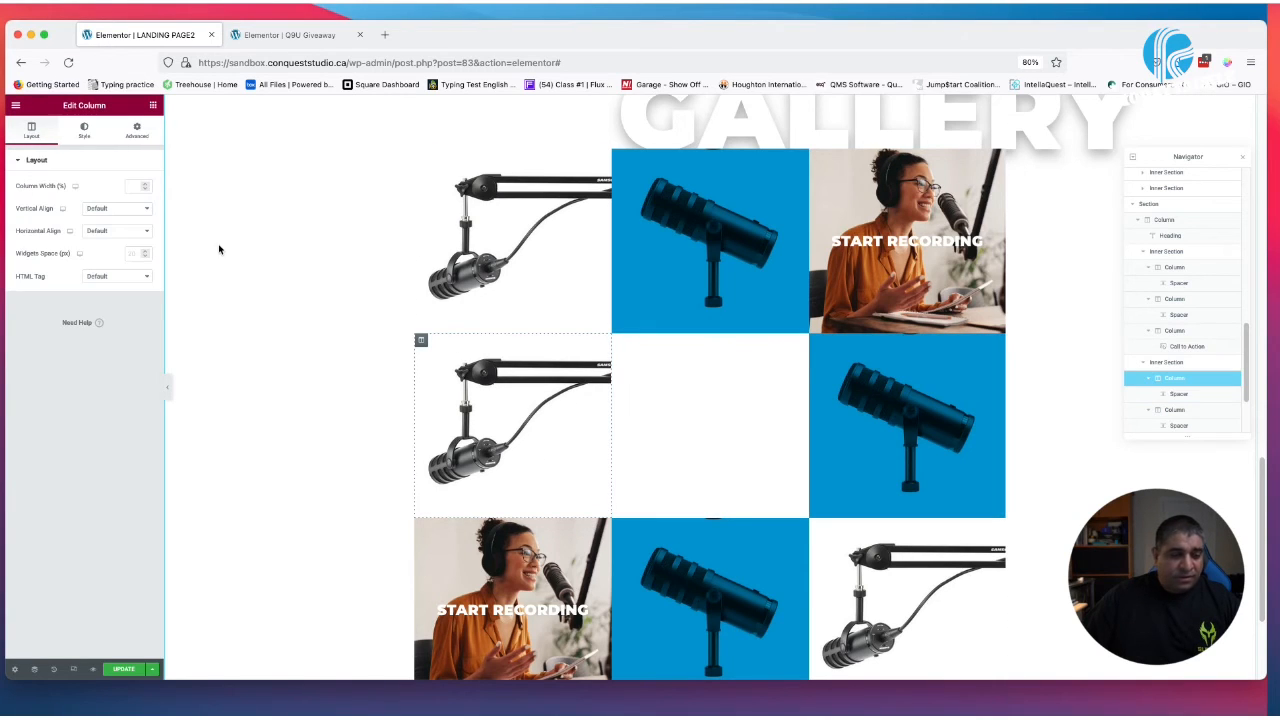
pyautogui.click(82, 131)
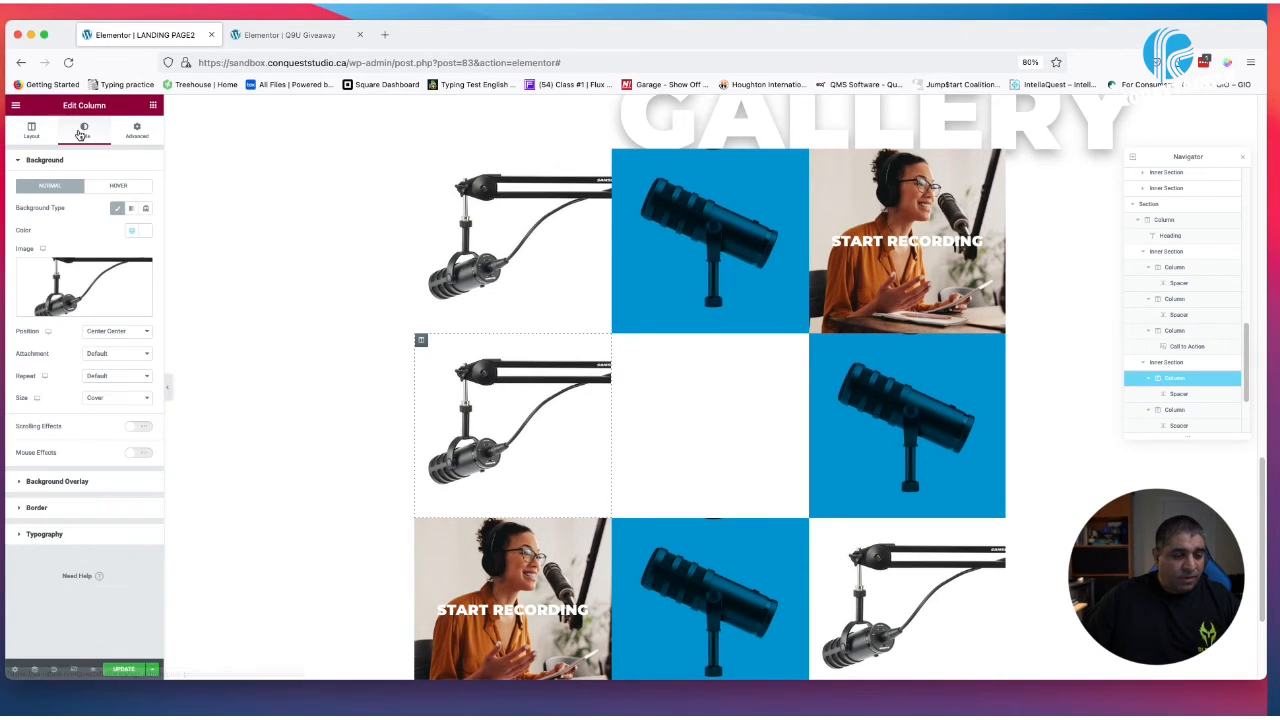
pyautogui.click(143, 272)
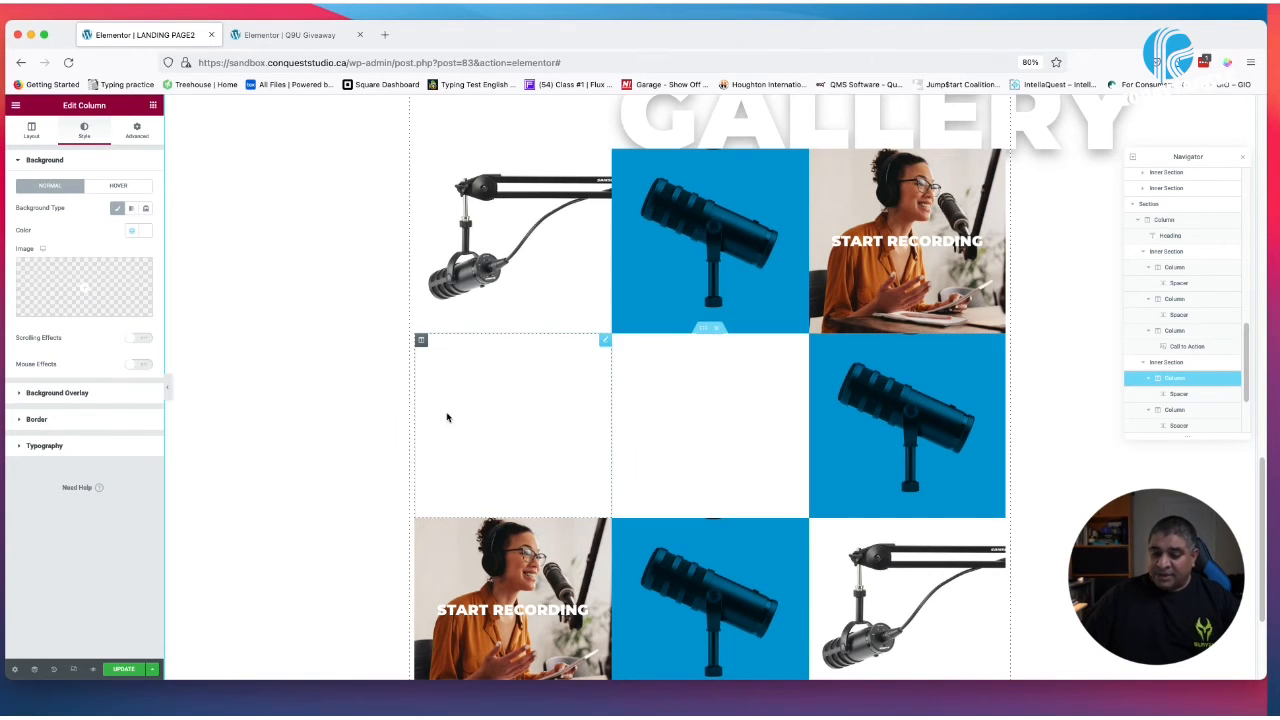
# Check the gallery on the Q9U Giveaway page and remove the microphone overlay image from the second row's blue column
pyautogui.click(335, 35)
pyautogui.scroll(-2, 930, 508)
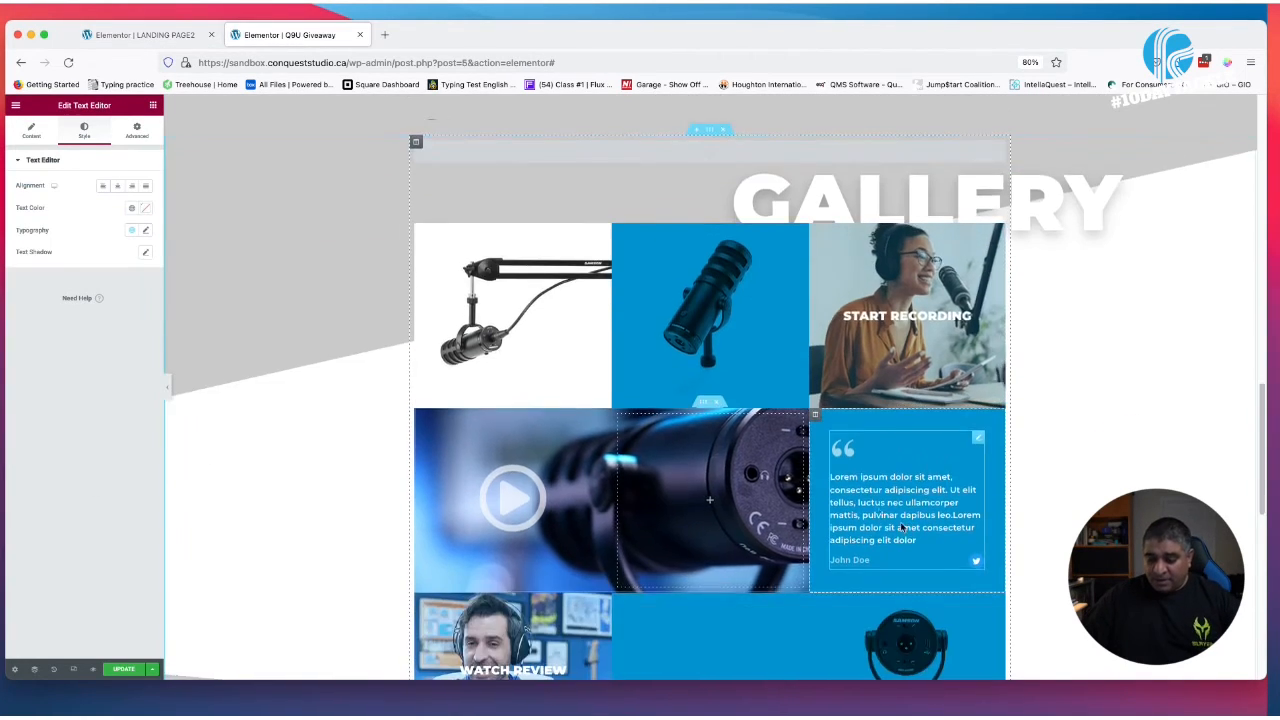
pyautogui.click(160, 36)
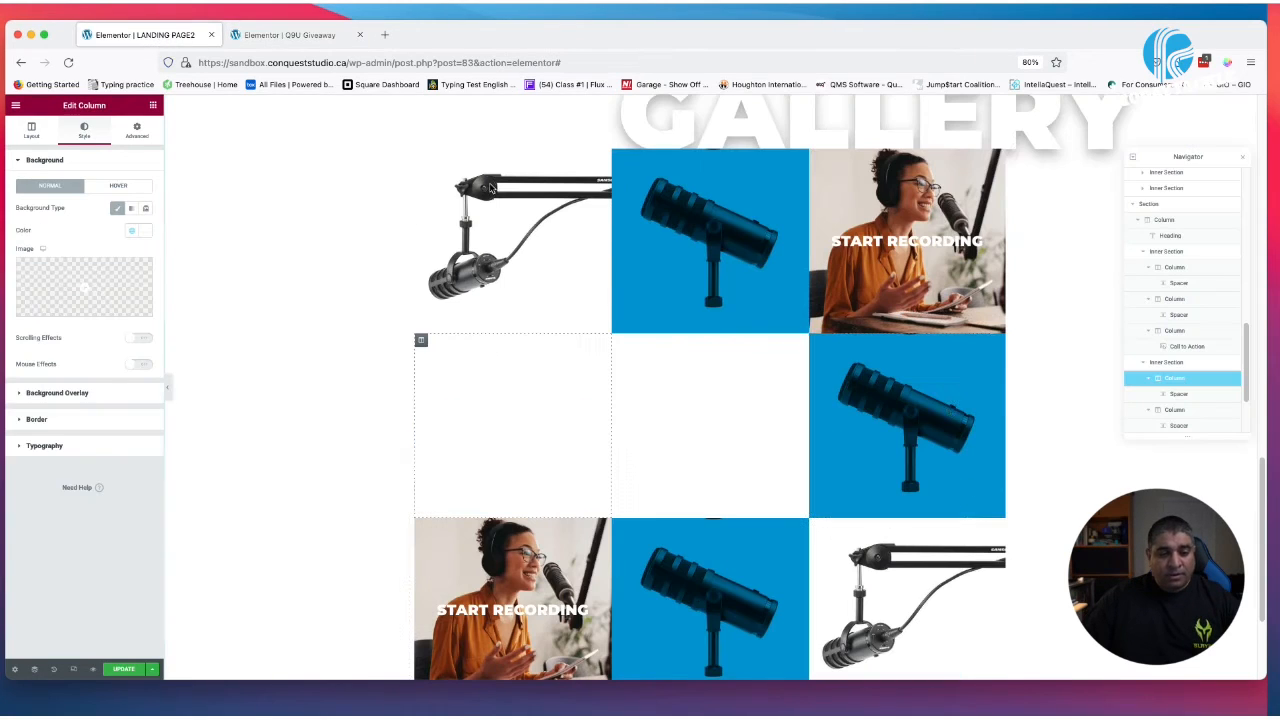
pyautogui.rightClick(895, 402)
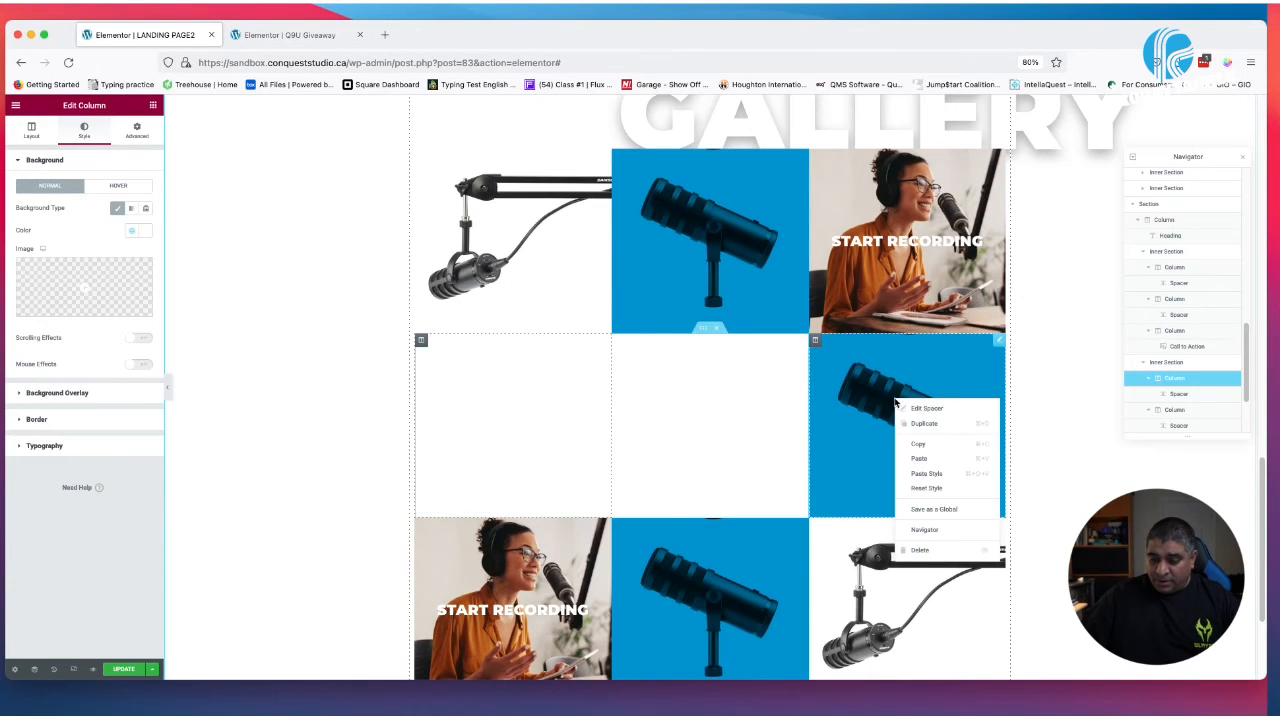
pyautogui.click(818, 344)
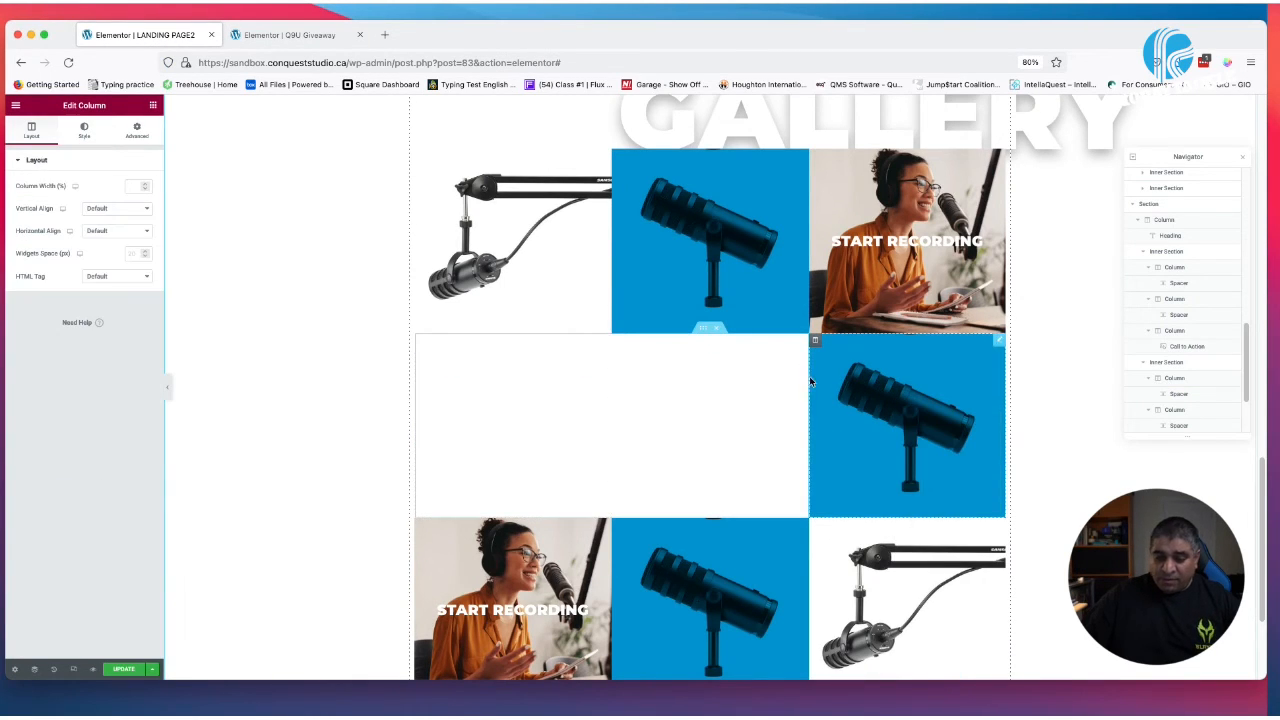
pyautogui.click(84, 131)
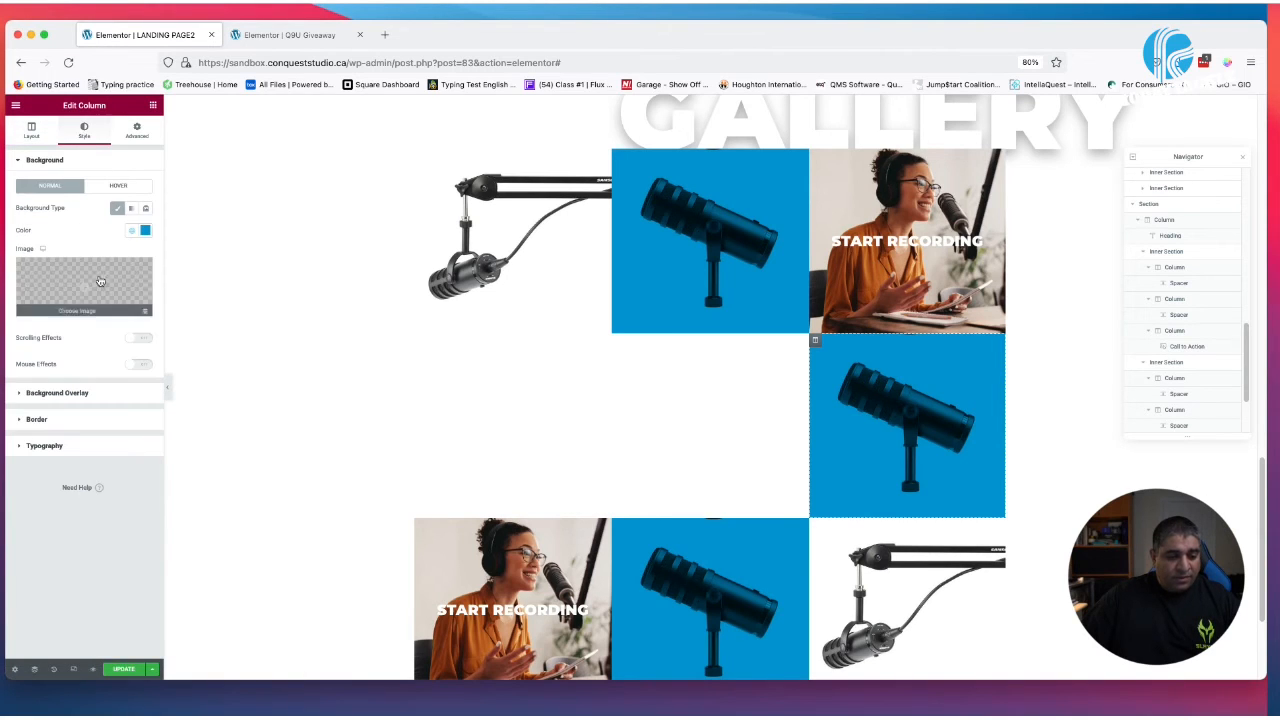
pyautogui.click(86, 394)
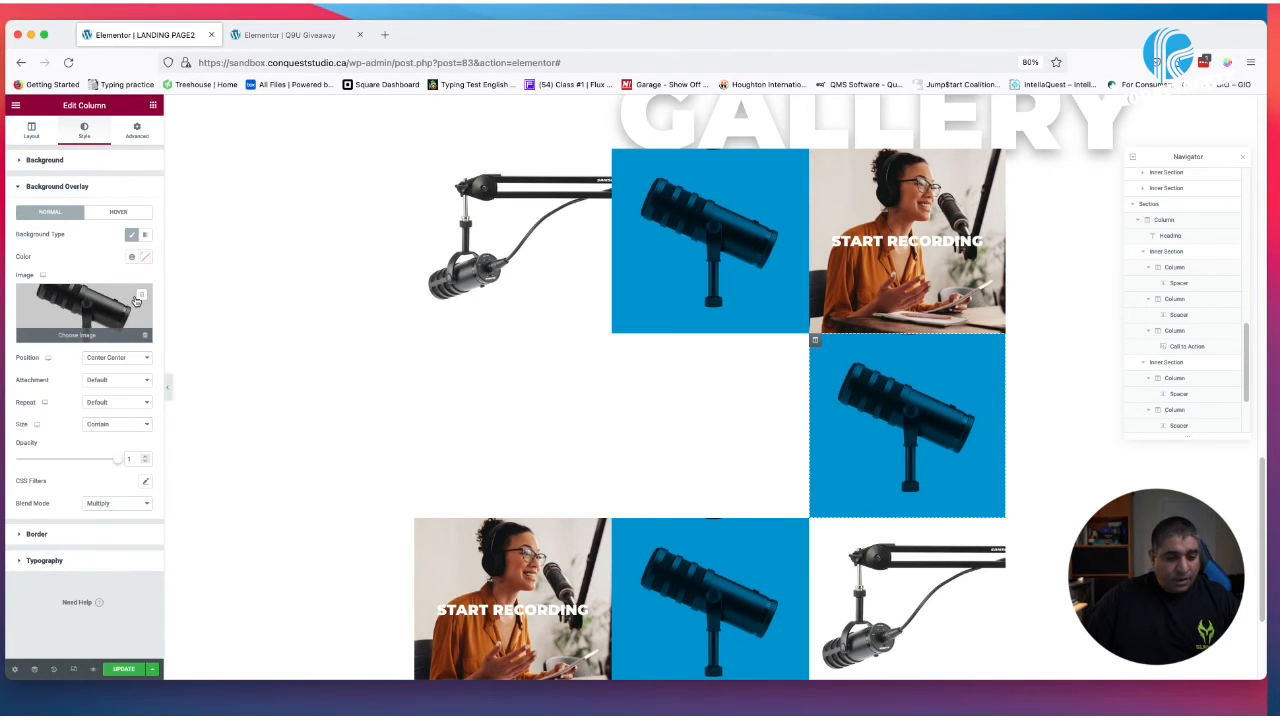
pyautogui.click(139, 296)
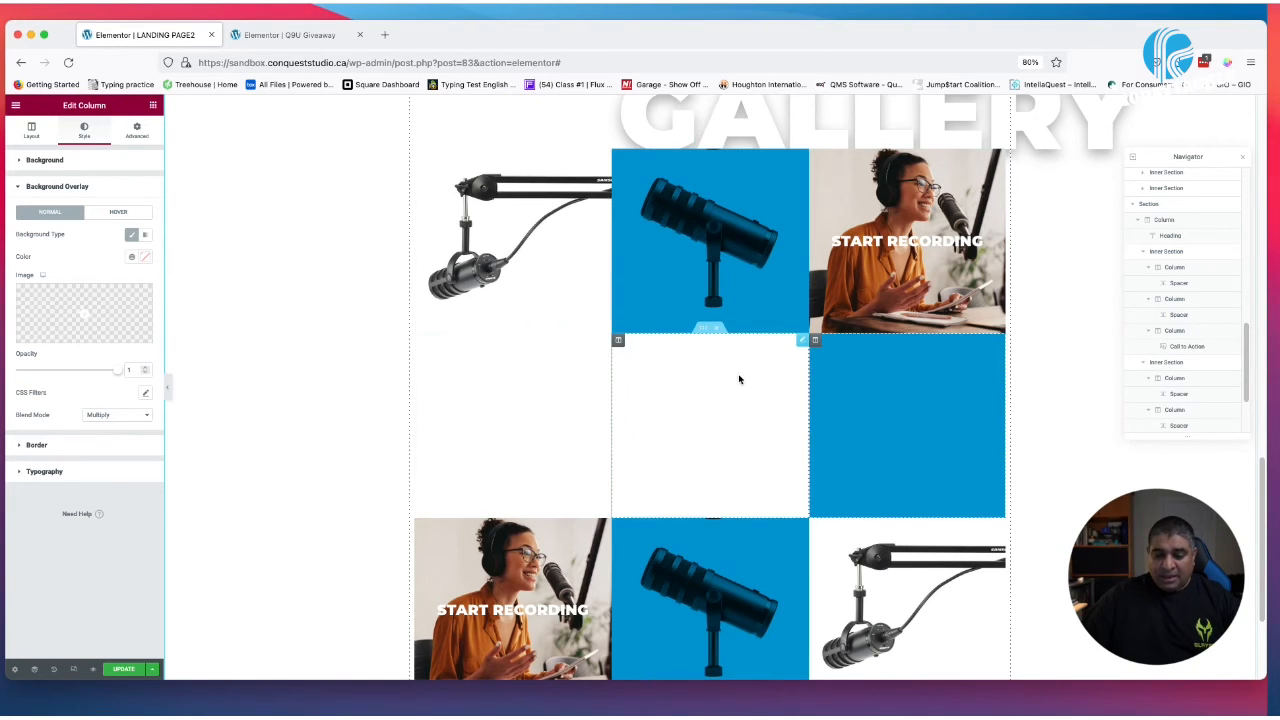
# Copy the background video link from the second gallery row of the Q9U Giveaway page
pyautogui.click(703, 331)
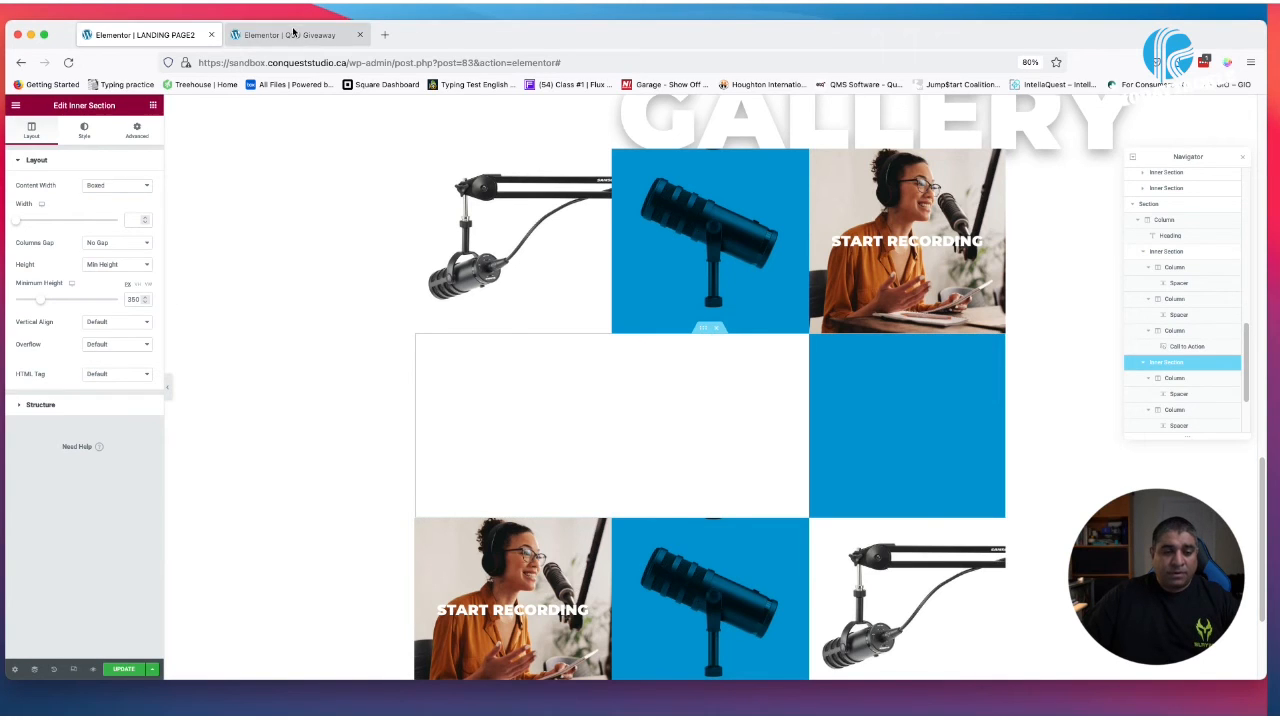
pyautogui.click(289, 35)
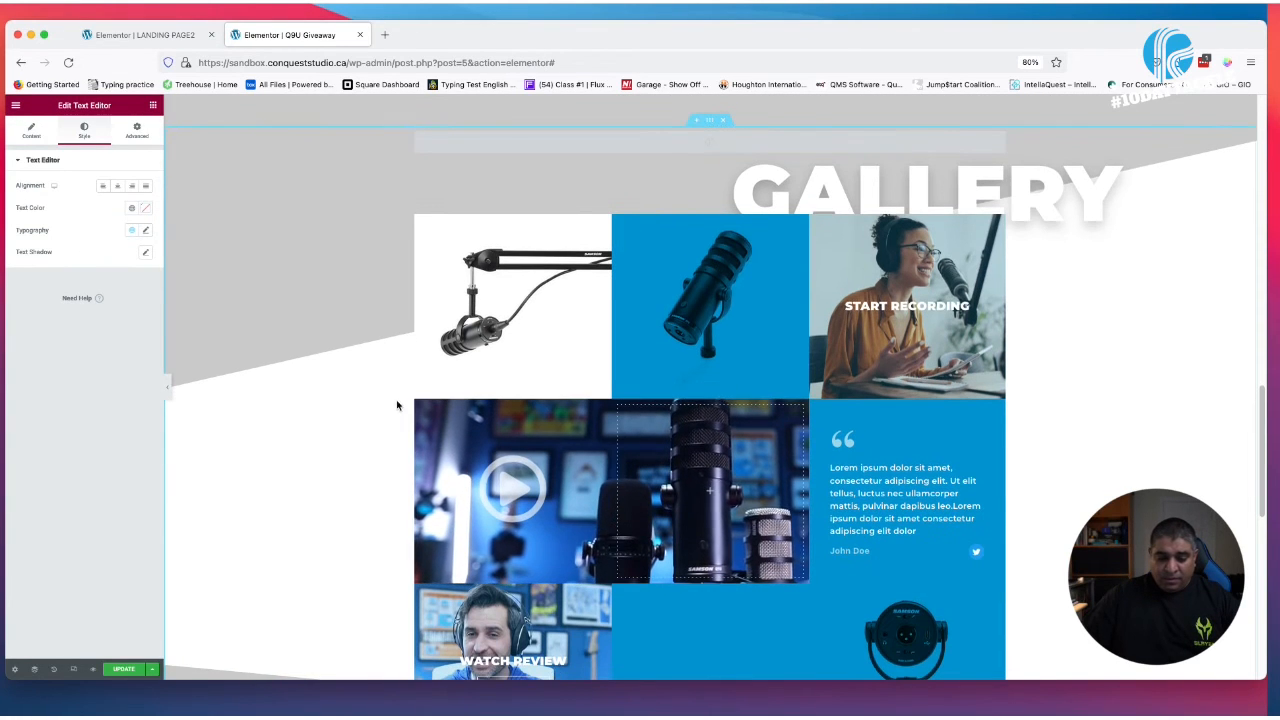
pyautogui.click(709, 392)
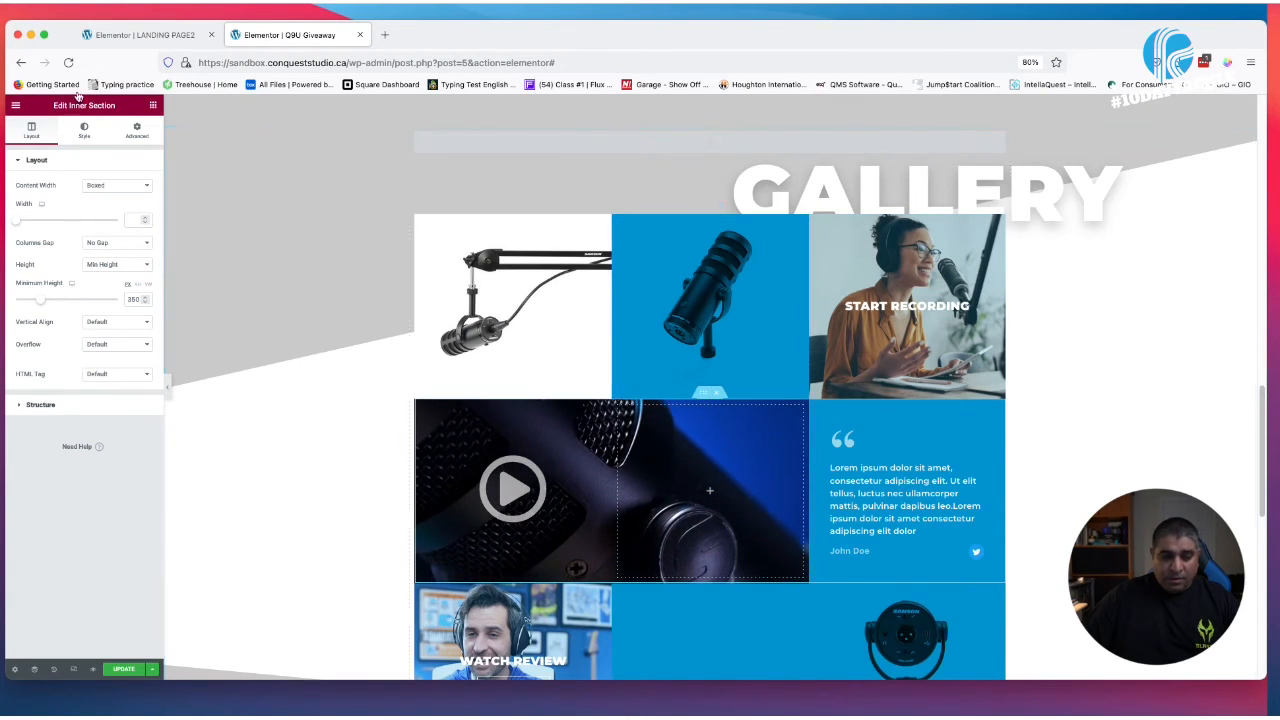
pyautogui.click(85, 131)
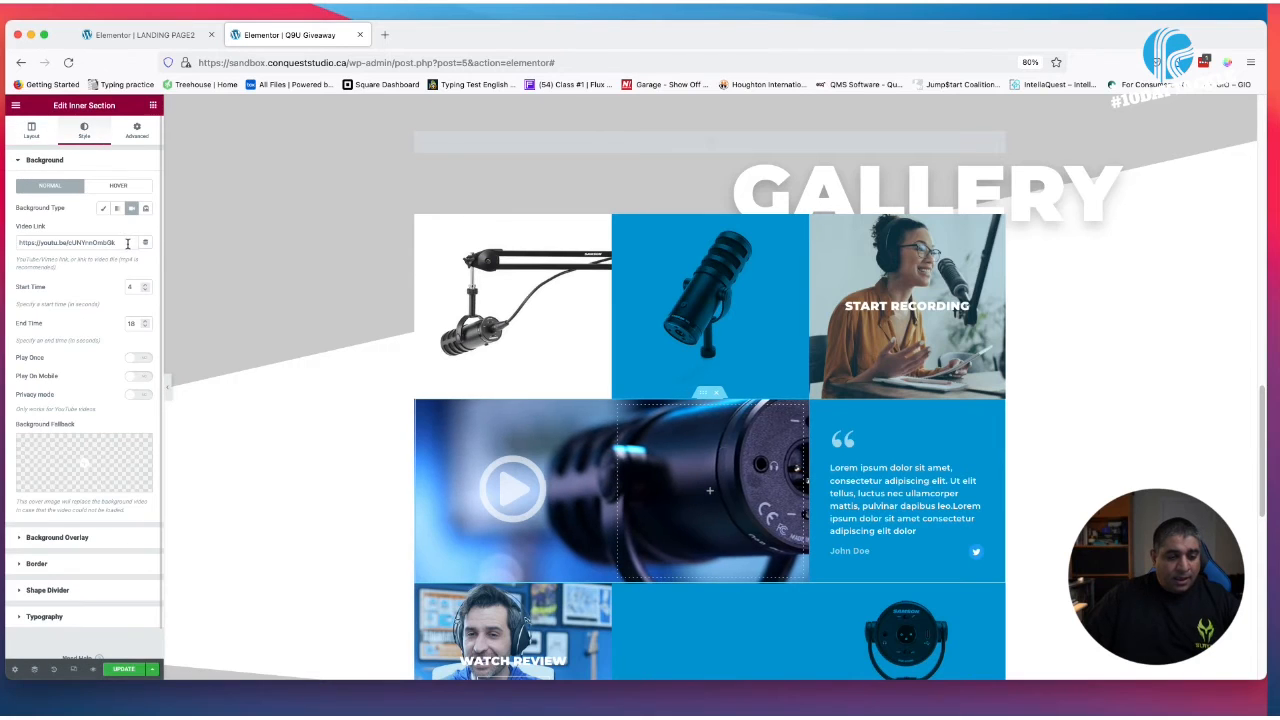
pyautogui.moveTo(18, 242); pyautogui.dragTo(120, 244)
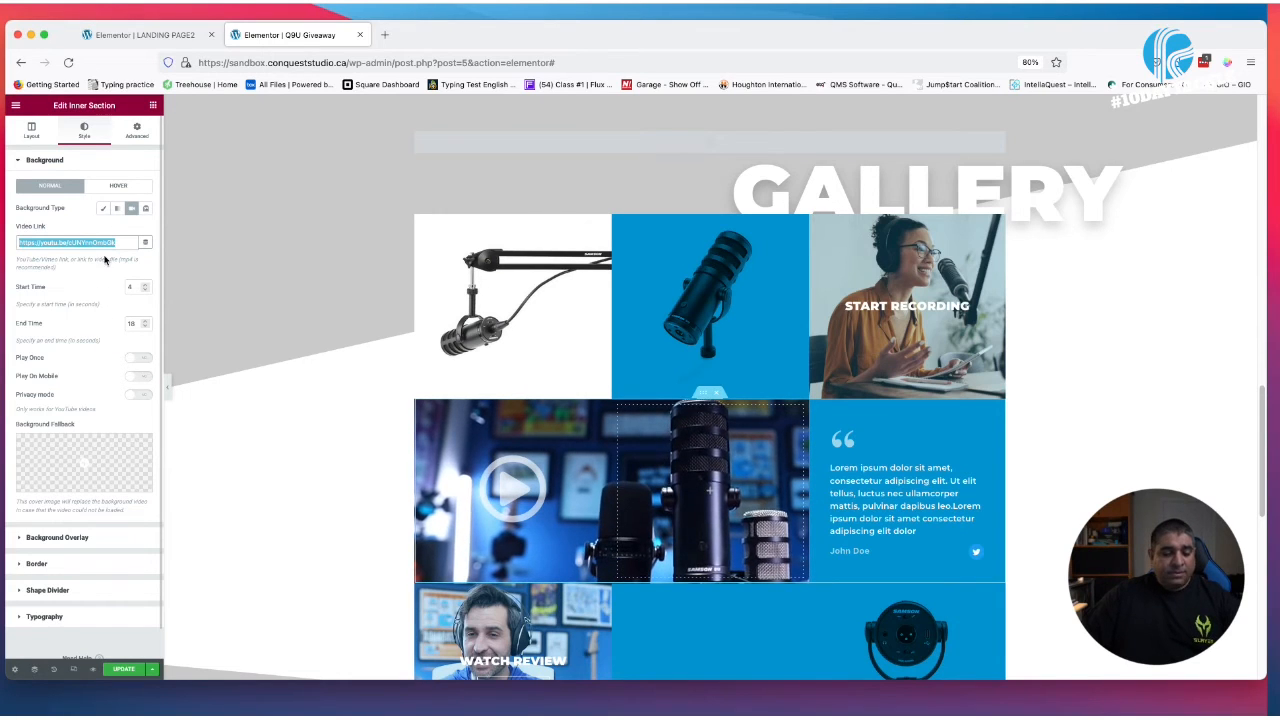
# Give the landing page's second gallery row a video background with the copied YouTube link, start time 4 and end time 18
pyautogui.click(173, 45)
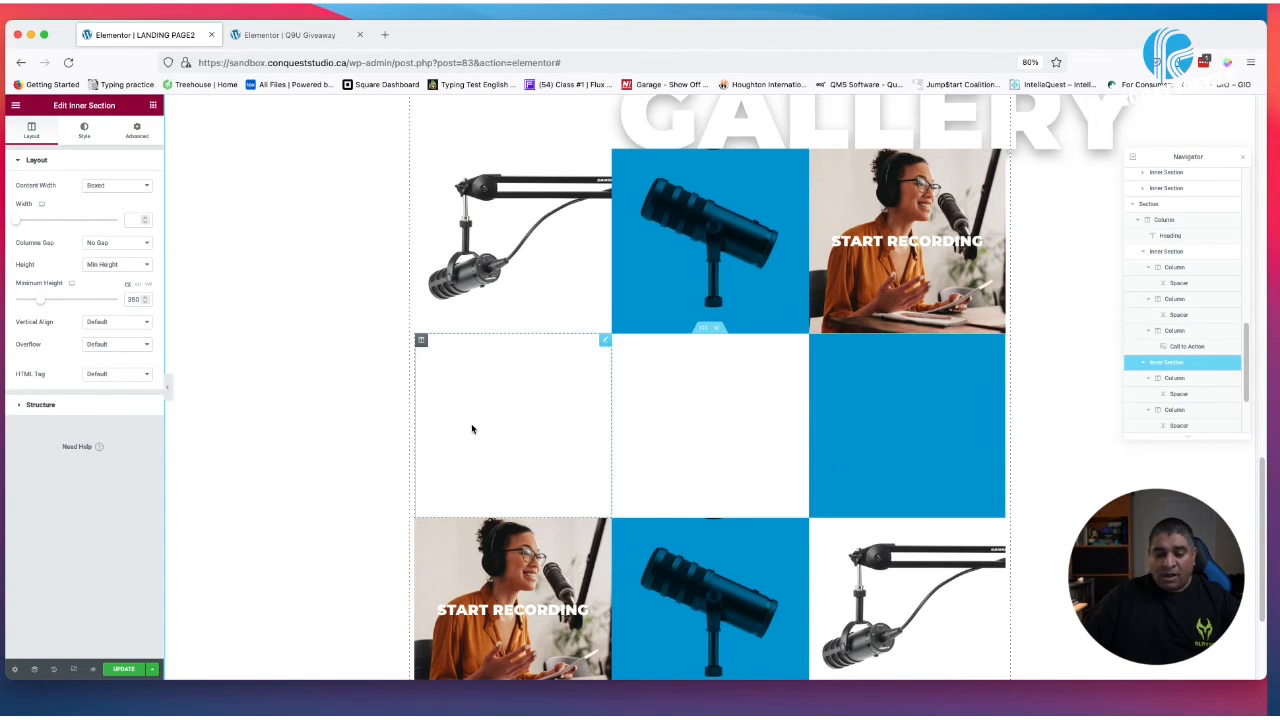
pyautogui.click(83, 133)
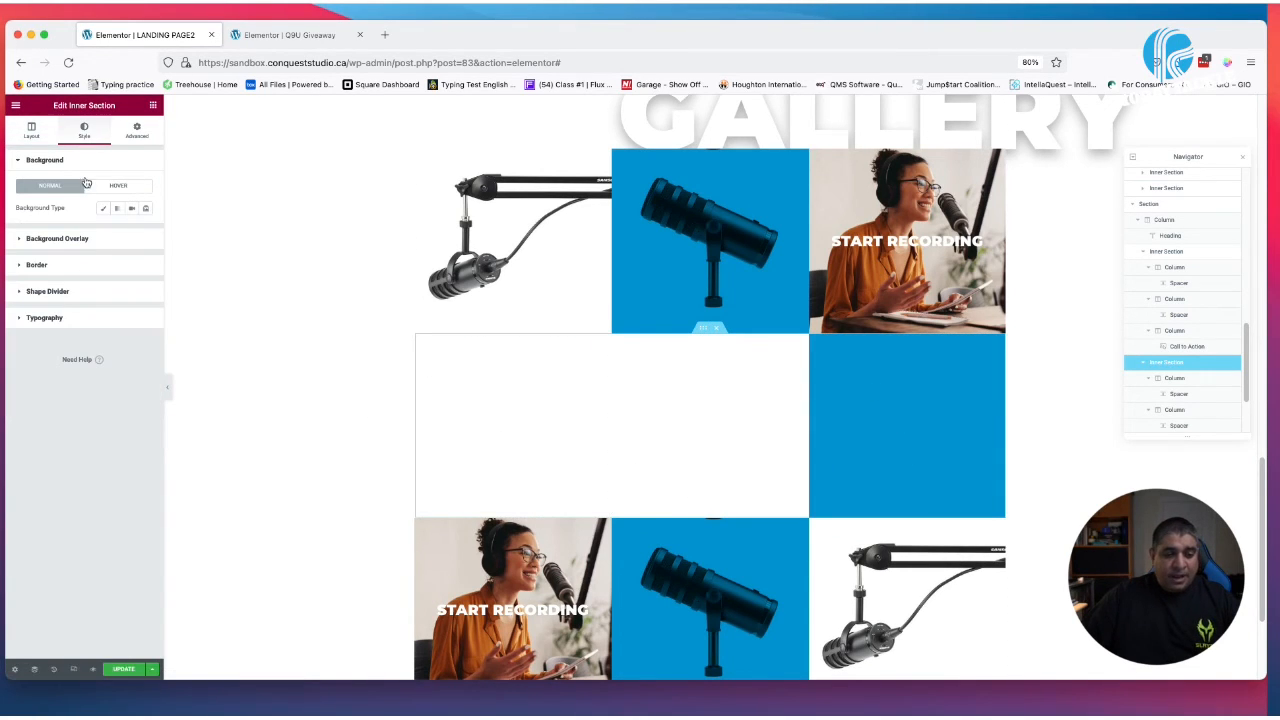
pyautogui.click(133, 210)
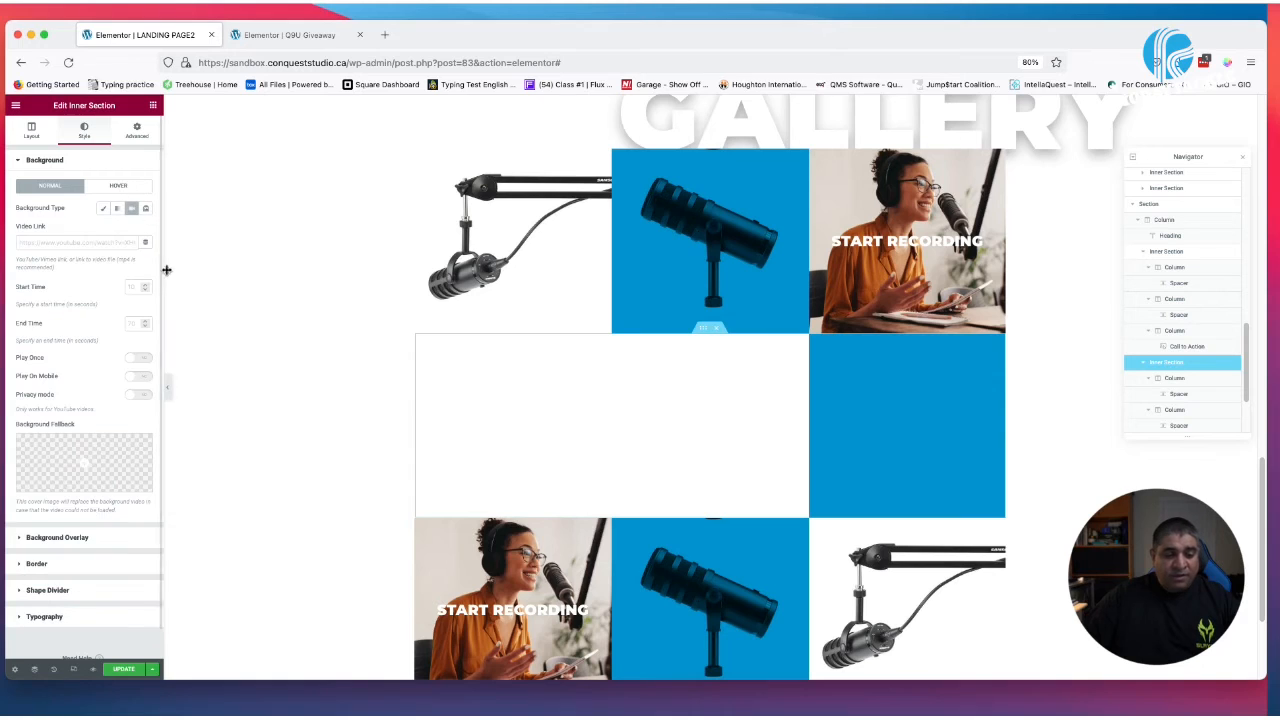
pyautogui.click(66, 240)
pyautogui.write('https://youtu.be/cUNYmOmbGk')
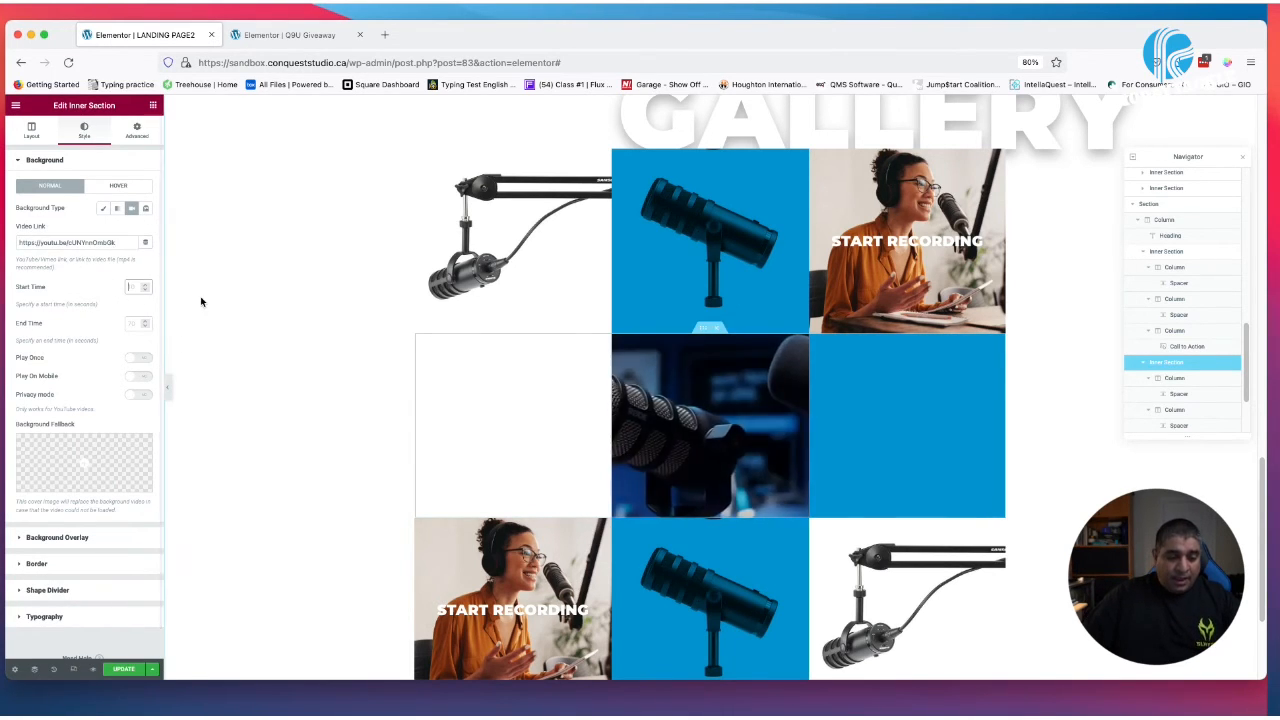
pyautogui.write('4')
pyautogui.click(131, 323)
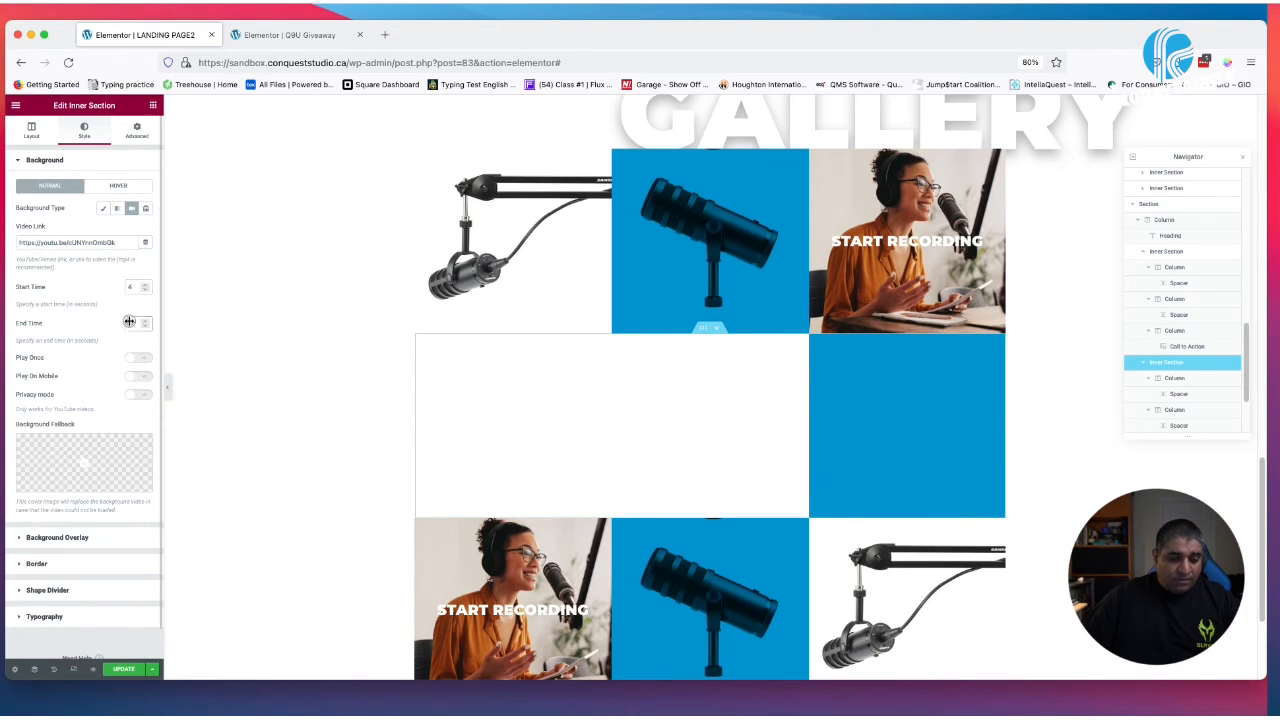
pyautogui.write('18')
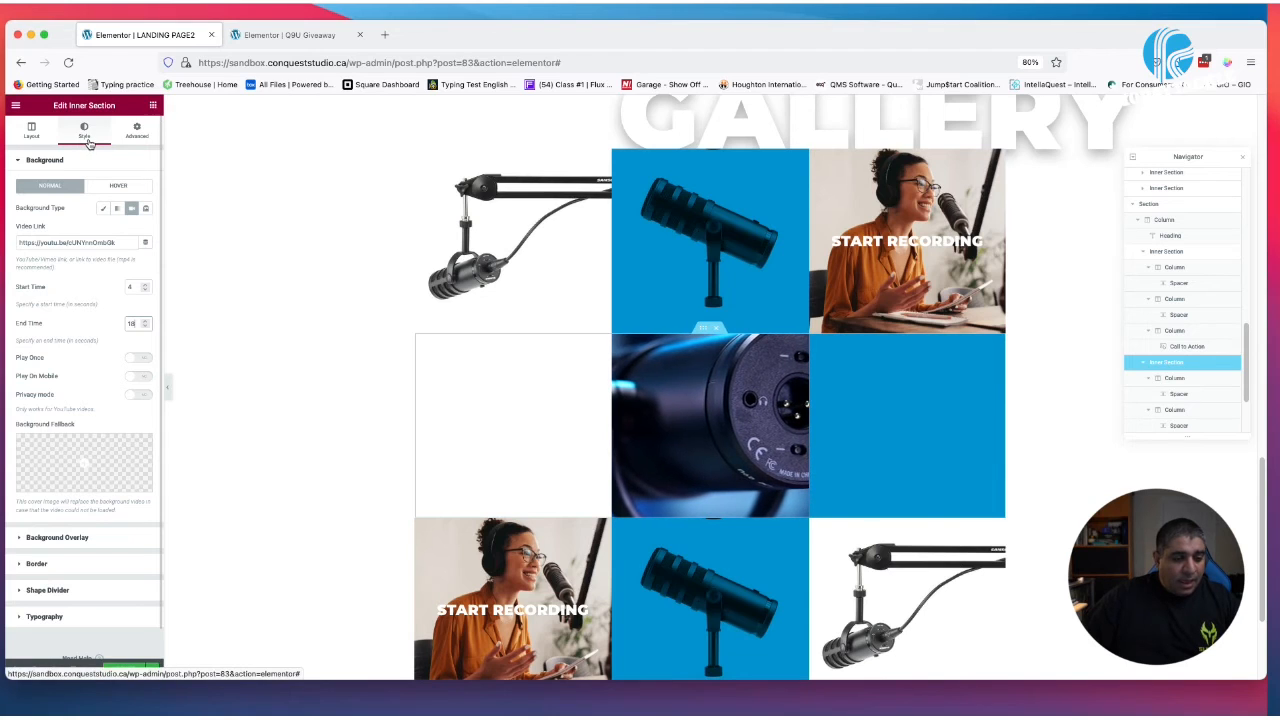
pyautogui.click(128, 244)
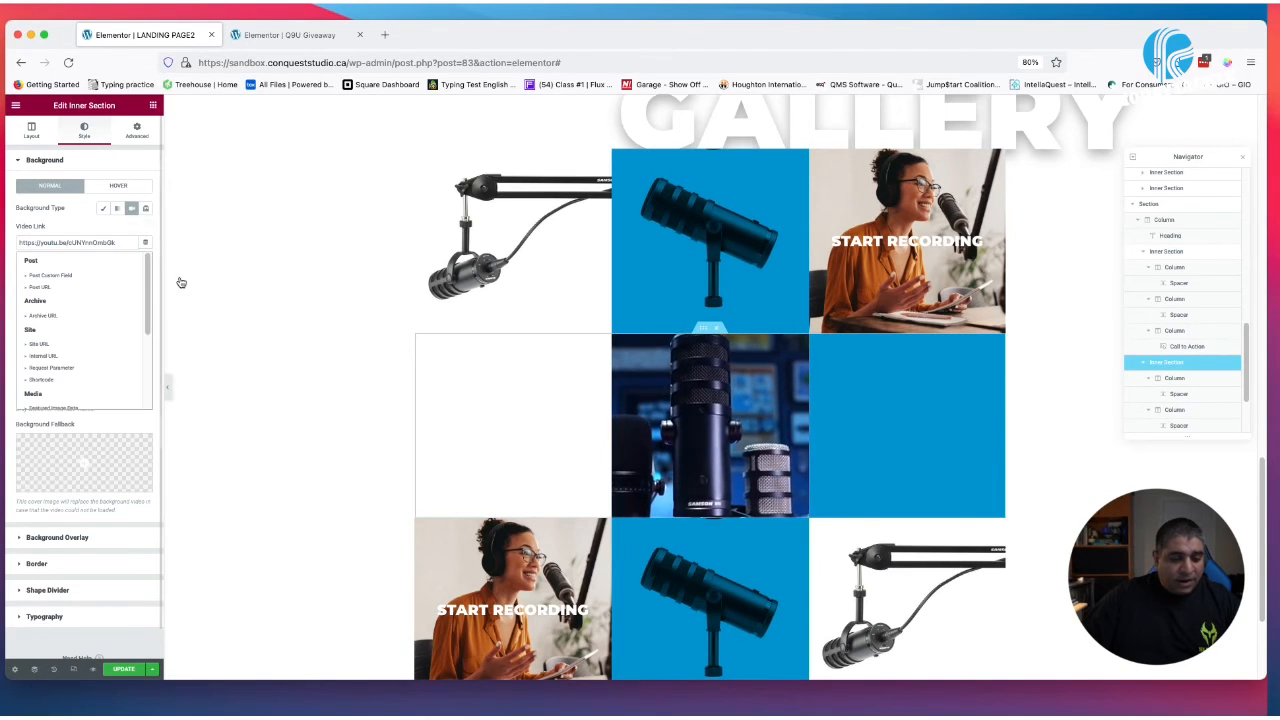
pyautogui.click(128, 244)
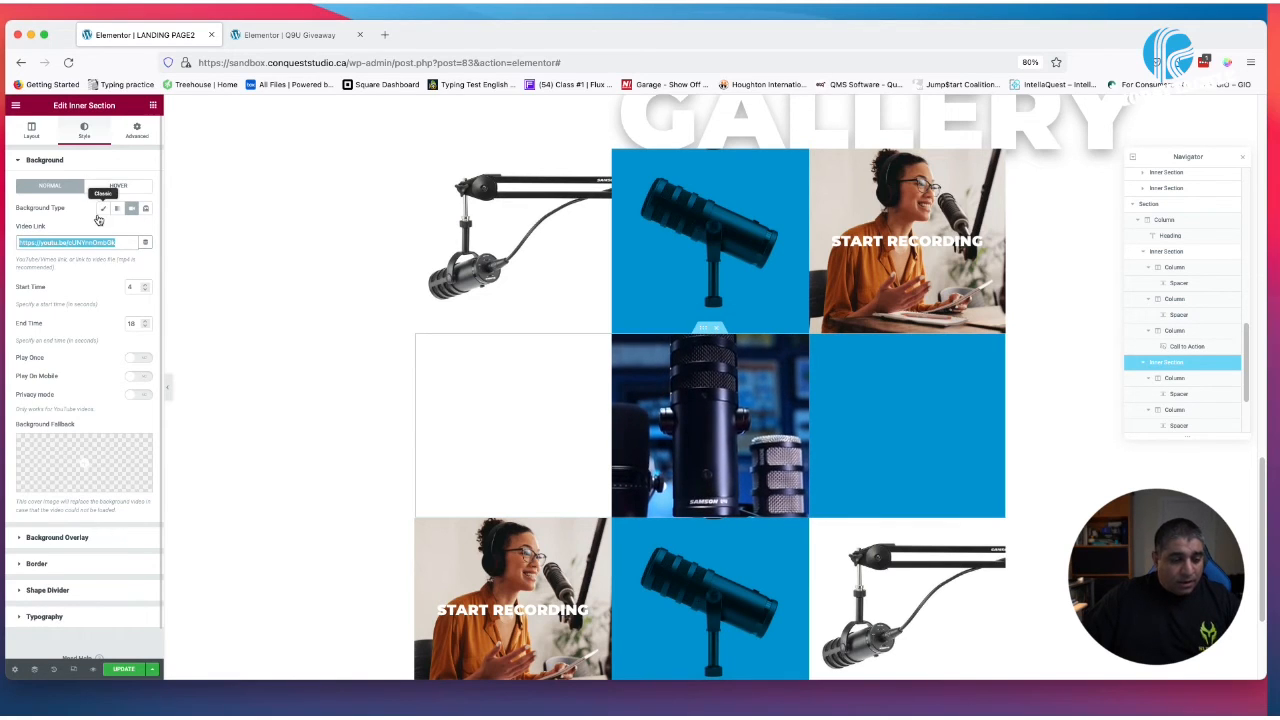
pyautogui.click(103, 208)
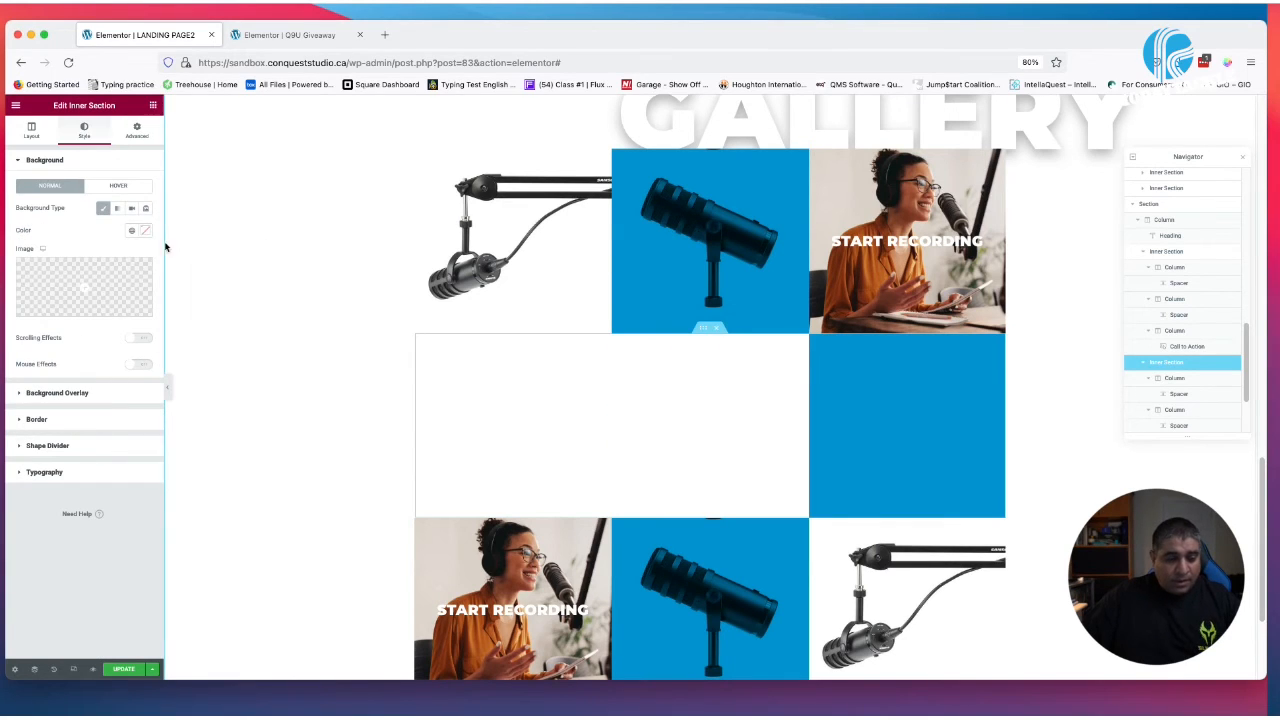
pyautogui.click(102, 209)
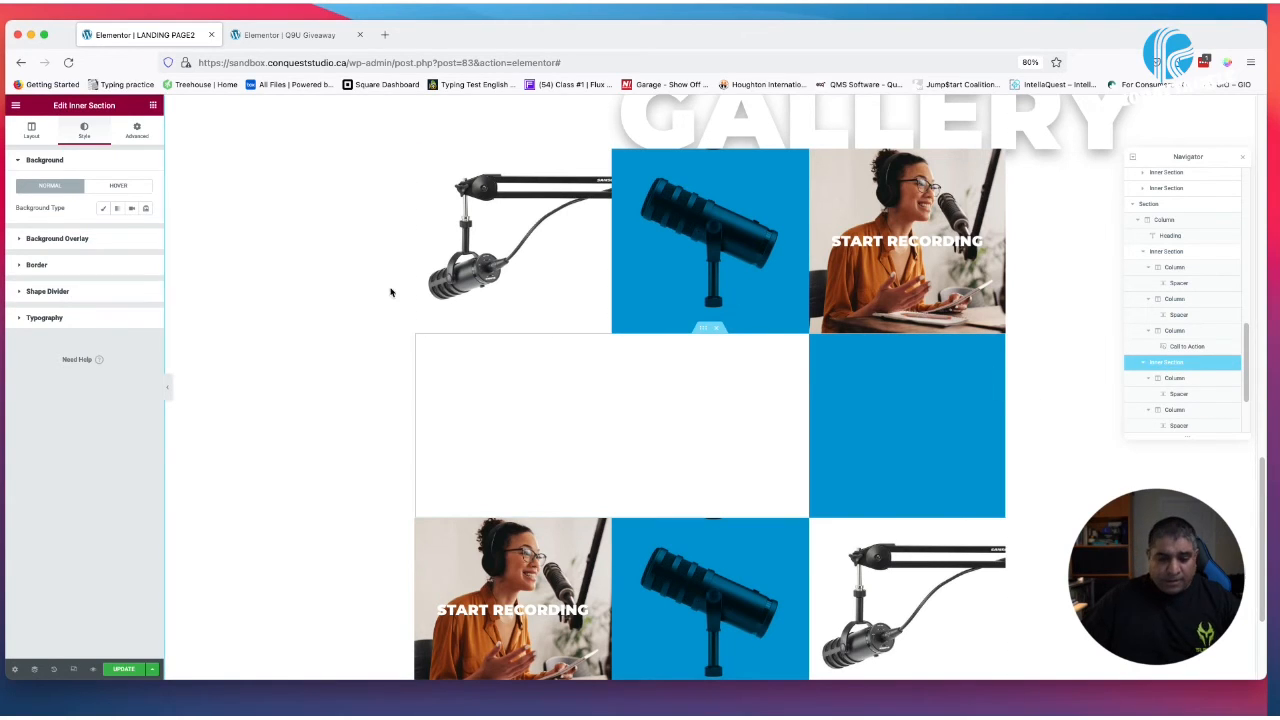
pyautogui.click(131, 208)
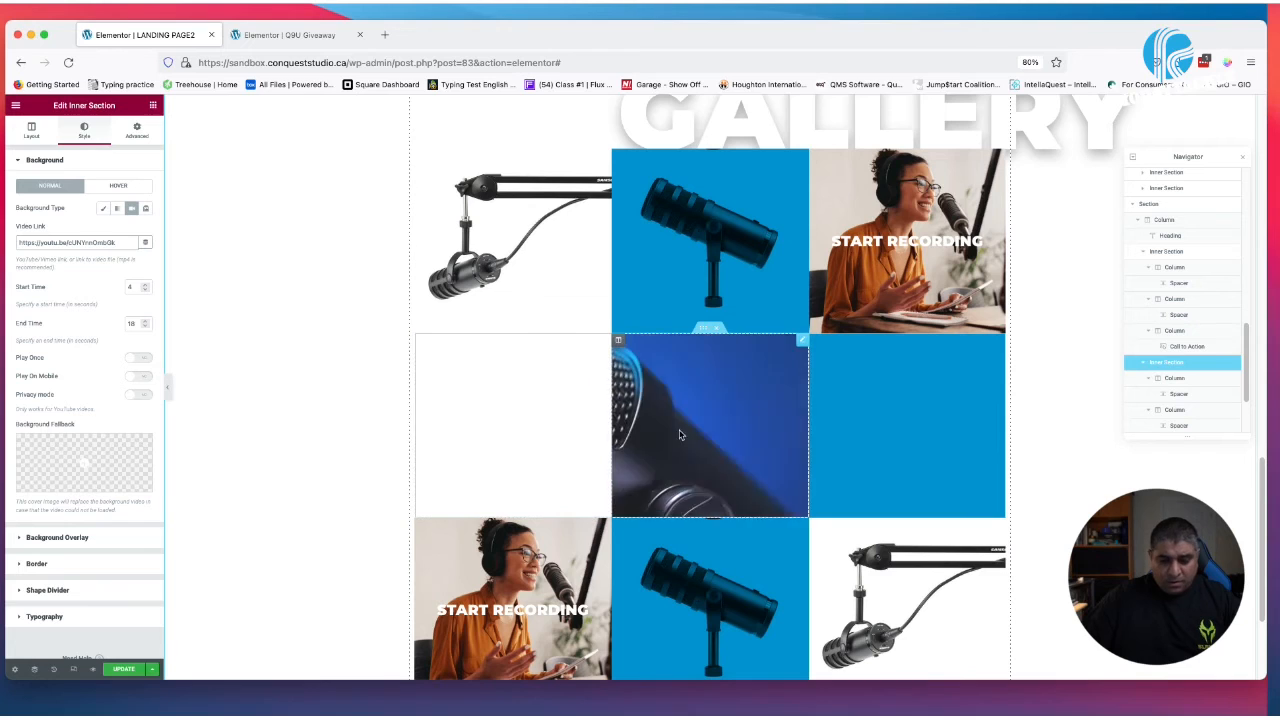
# Make the background color of the second gallery row's first column transparent so the row's video shows through
pyautogui.click(430, 344)
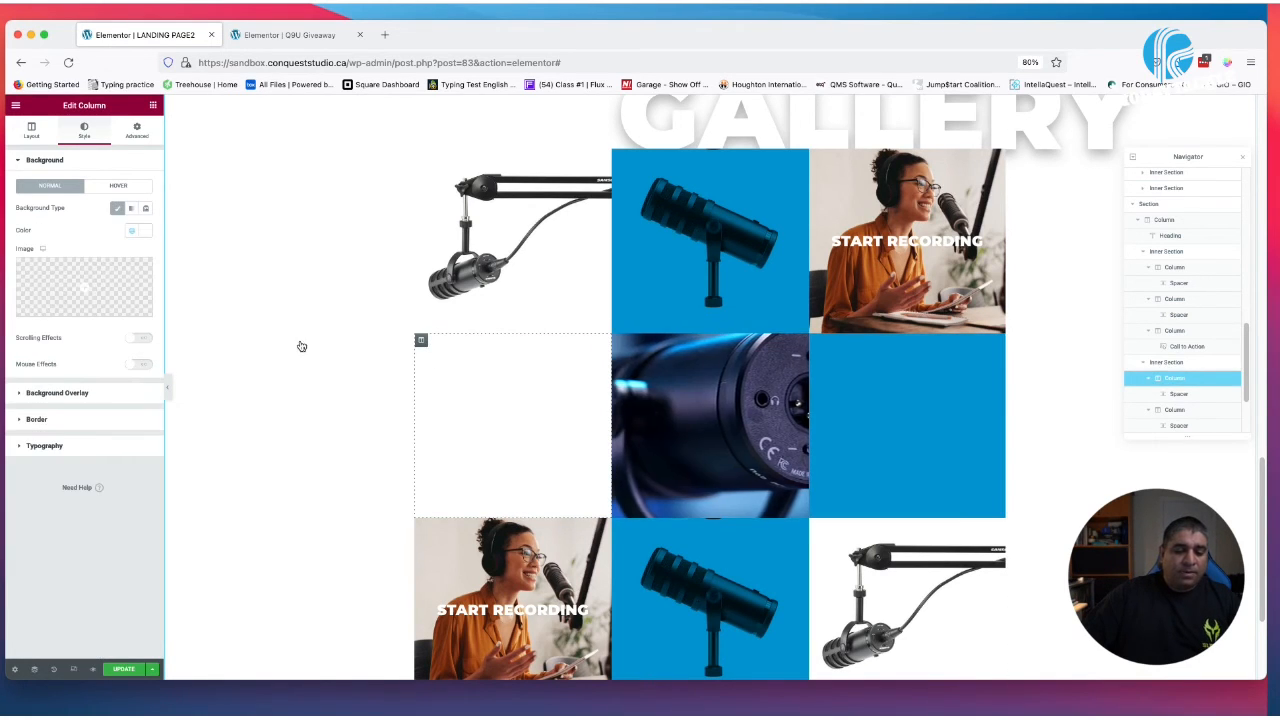
pyautogui.click(140, 230)
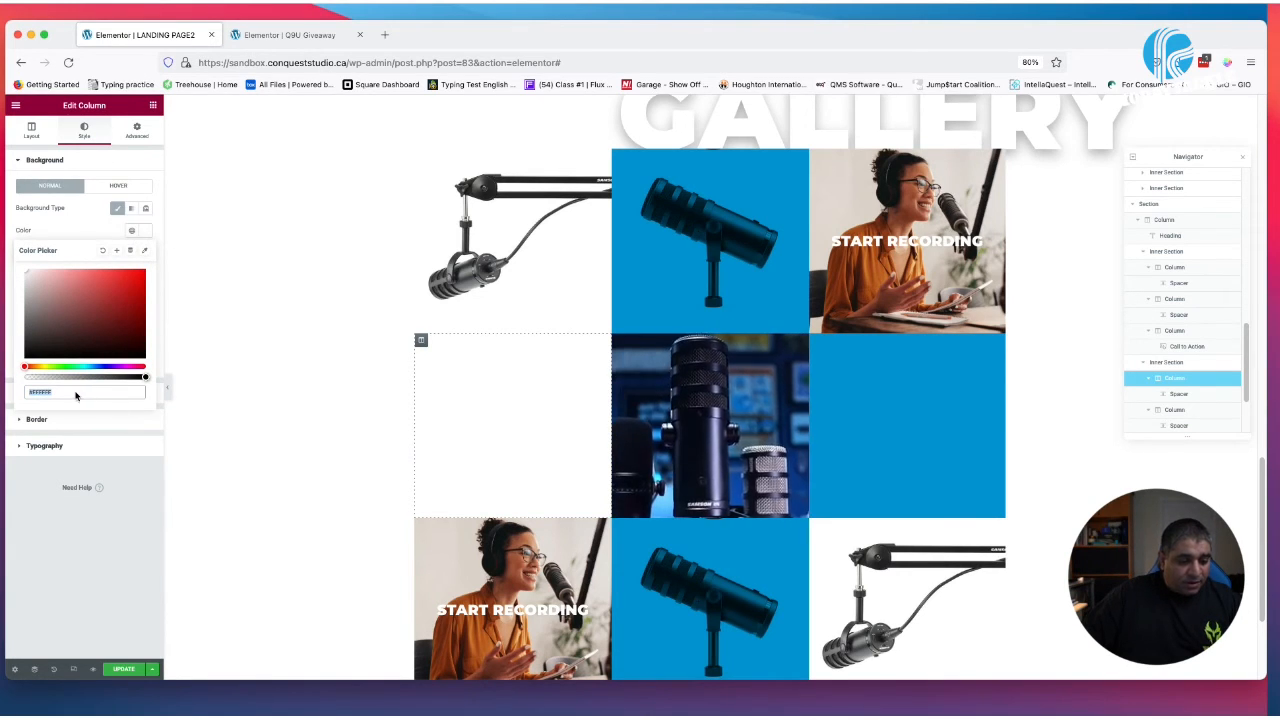
pyautogui.moveTo(146, 377); pyautogui.dragTo(24, 377)
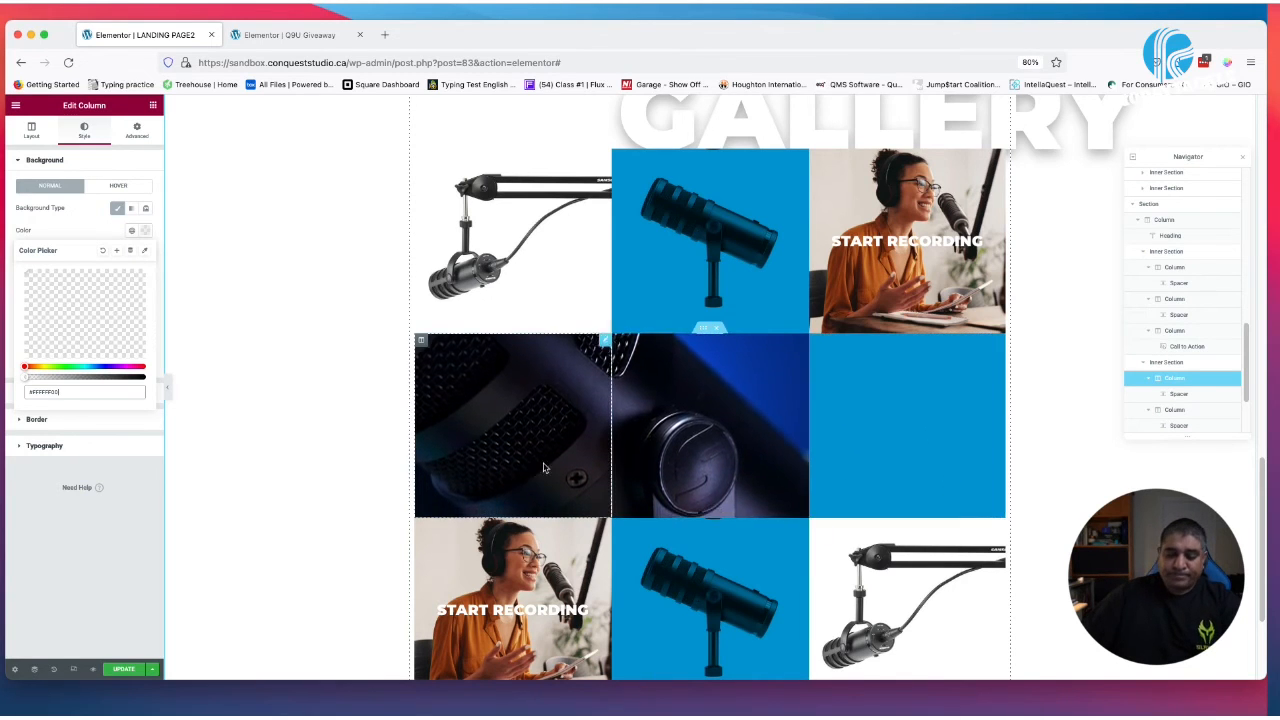
pyautogui.click(153, 106)
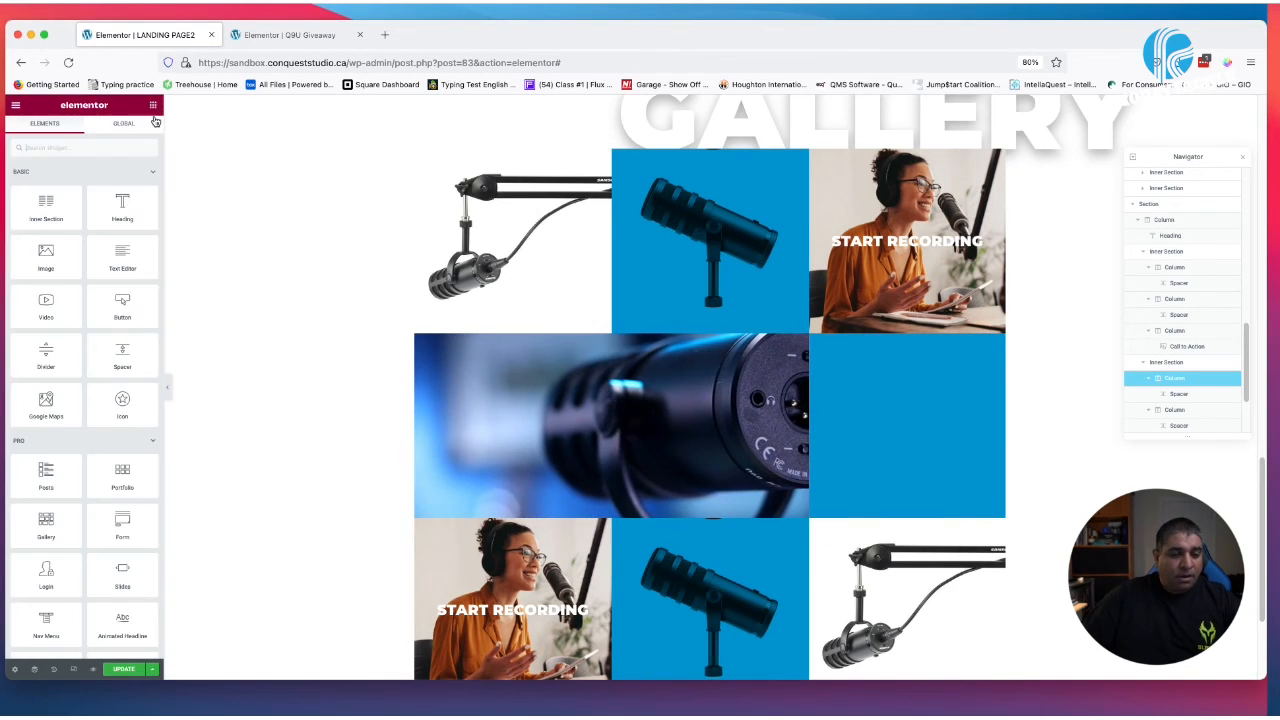
# Add a Blockquote widget to the blue column of the gallery's second row and delete the spacer beneath it
pyautogui.click(85, 146)
pyautogui.write('block')
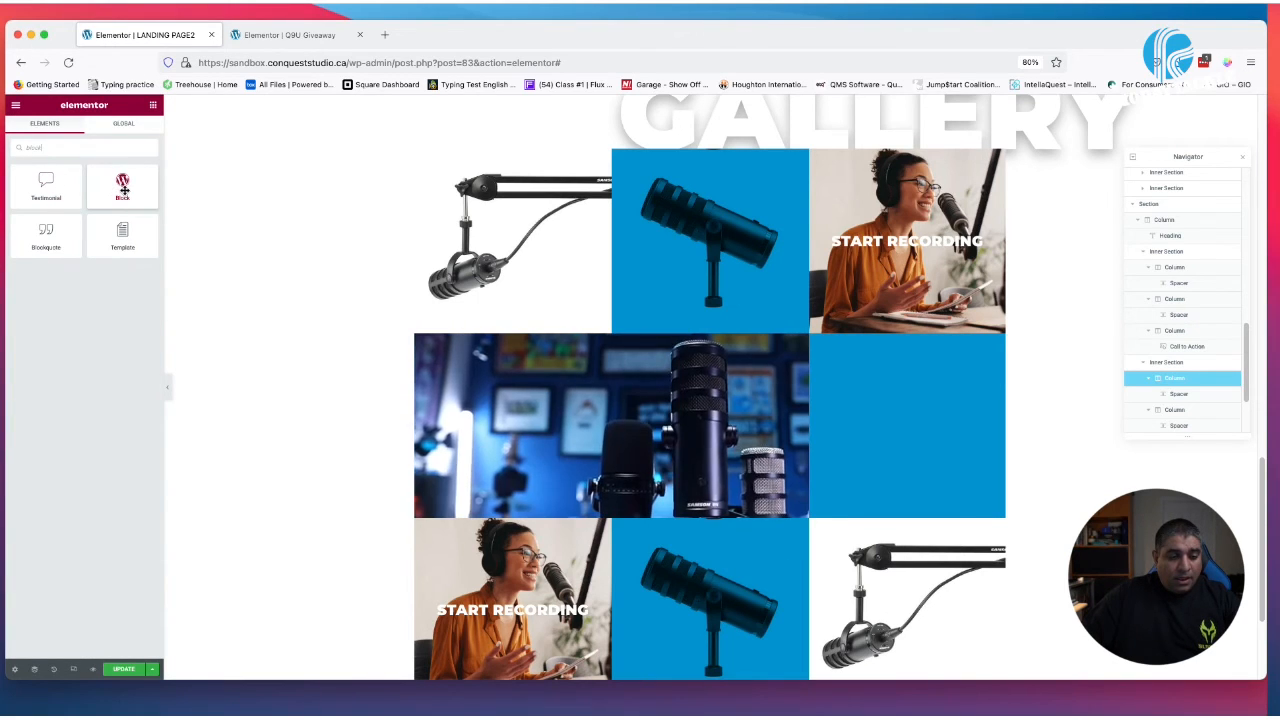
pyautogui.moveTo(46, 235); pyautogui.dragTo(860, 415)
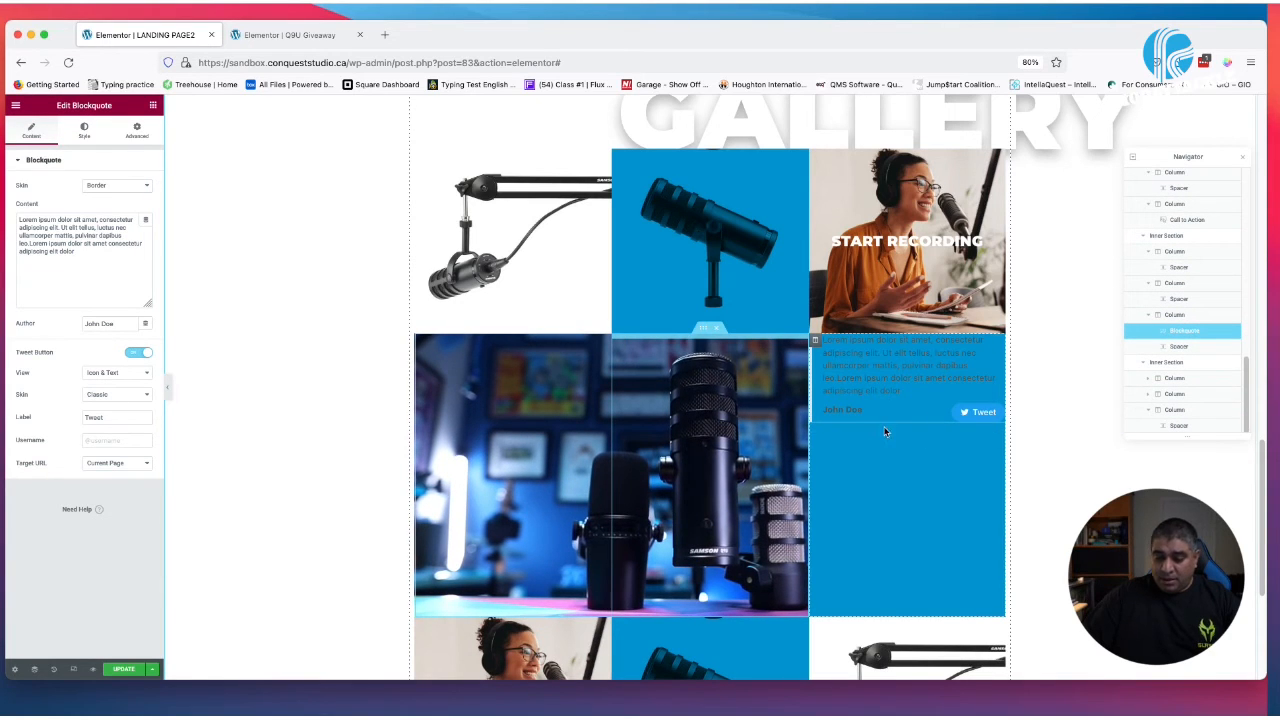
pyautogui.rightClick(874, 447)
pyautogui.click(905, 596)
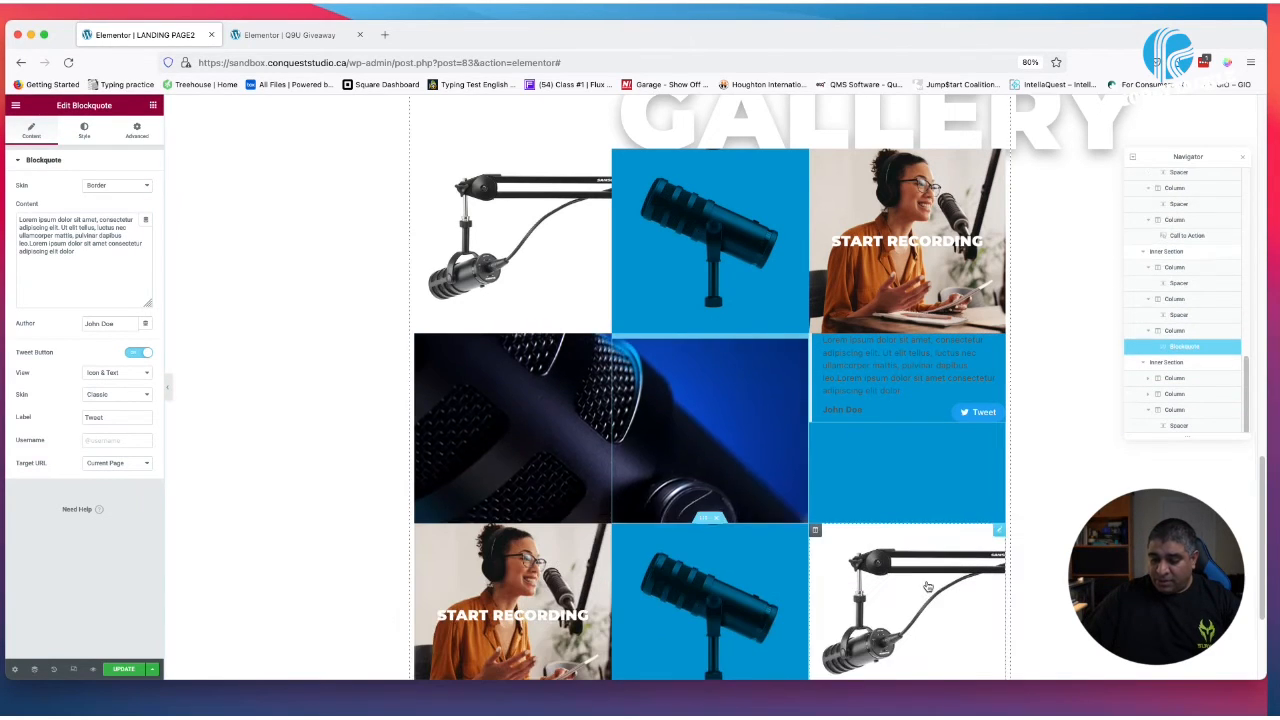
# Give the blockquote's column 30 px padding on all sides and set its vertical alignment to Middle
pyautogui.click(816, 341)
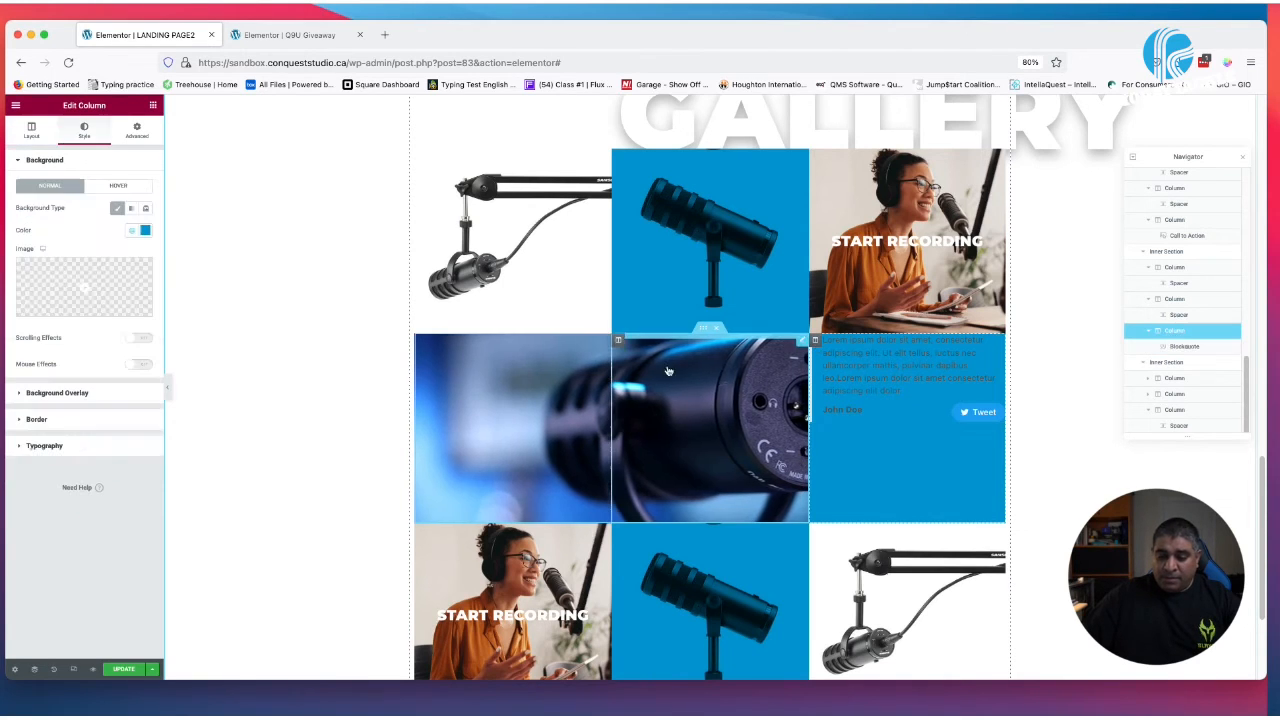
pyautogui.click(137, 130)
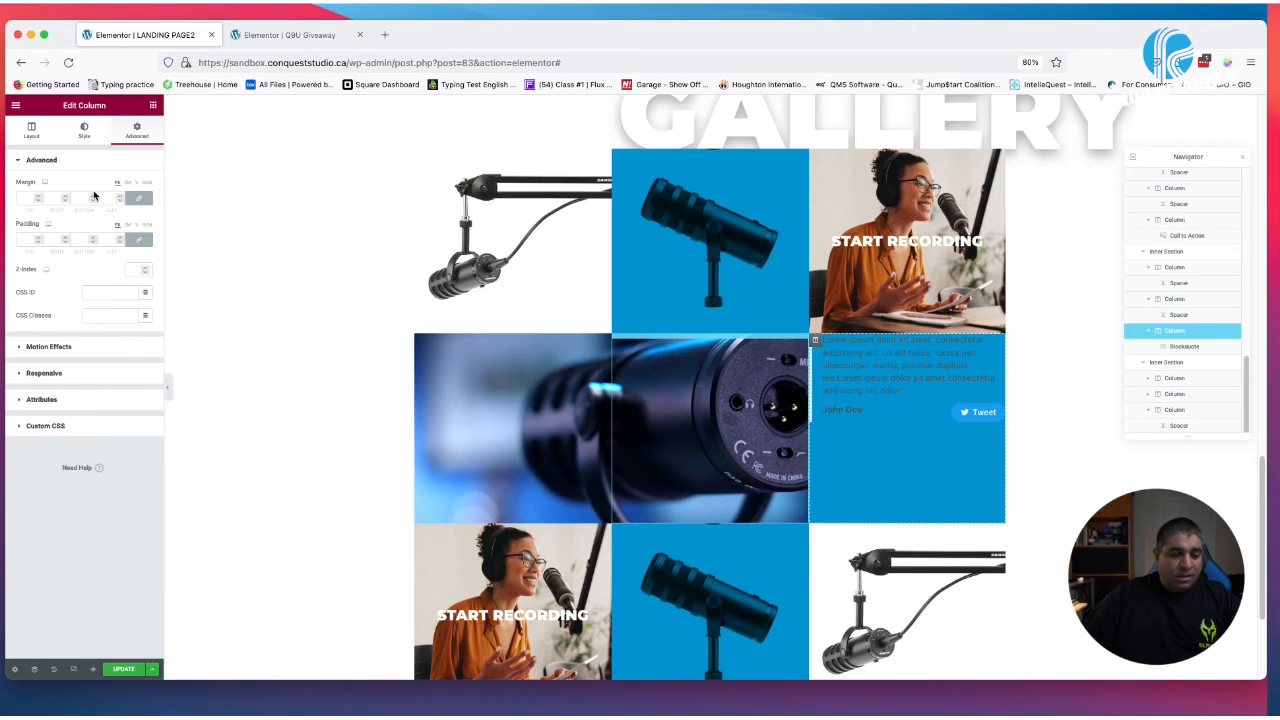
pyautogui.click(20, 236)
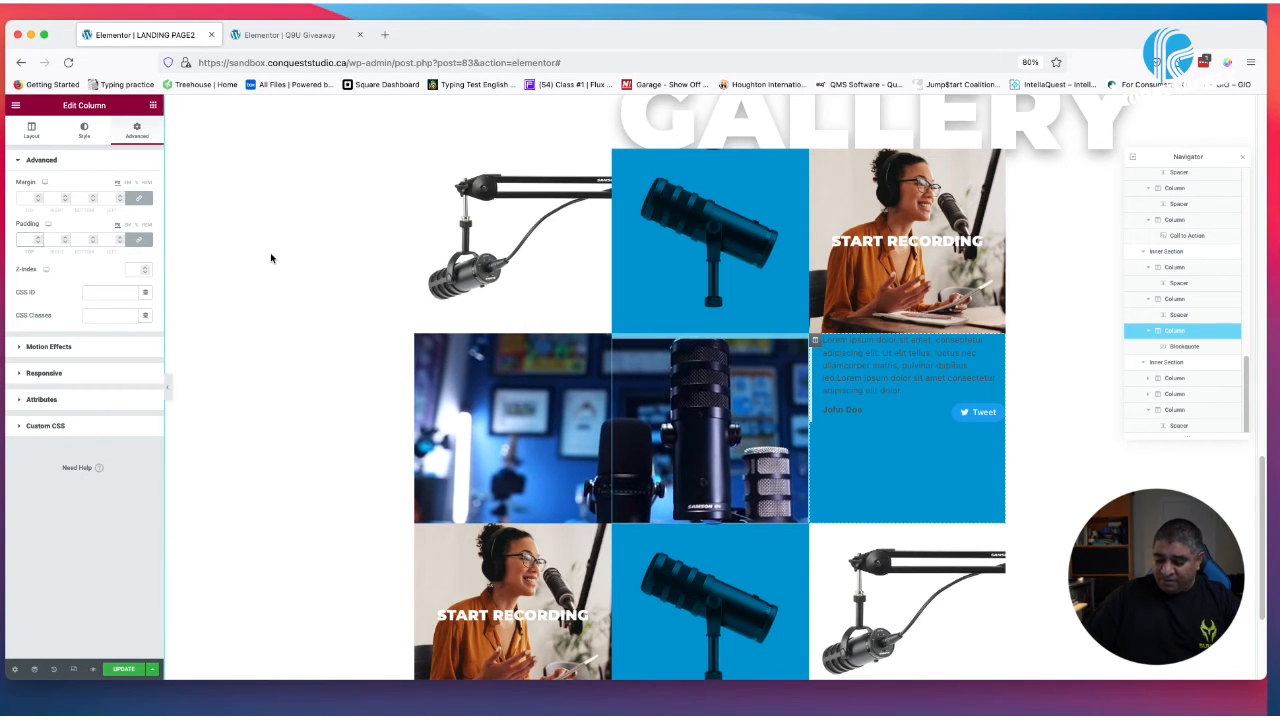
pyautogui.write('30')
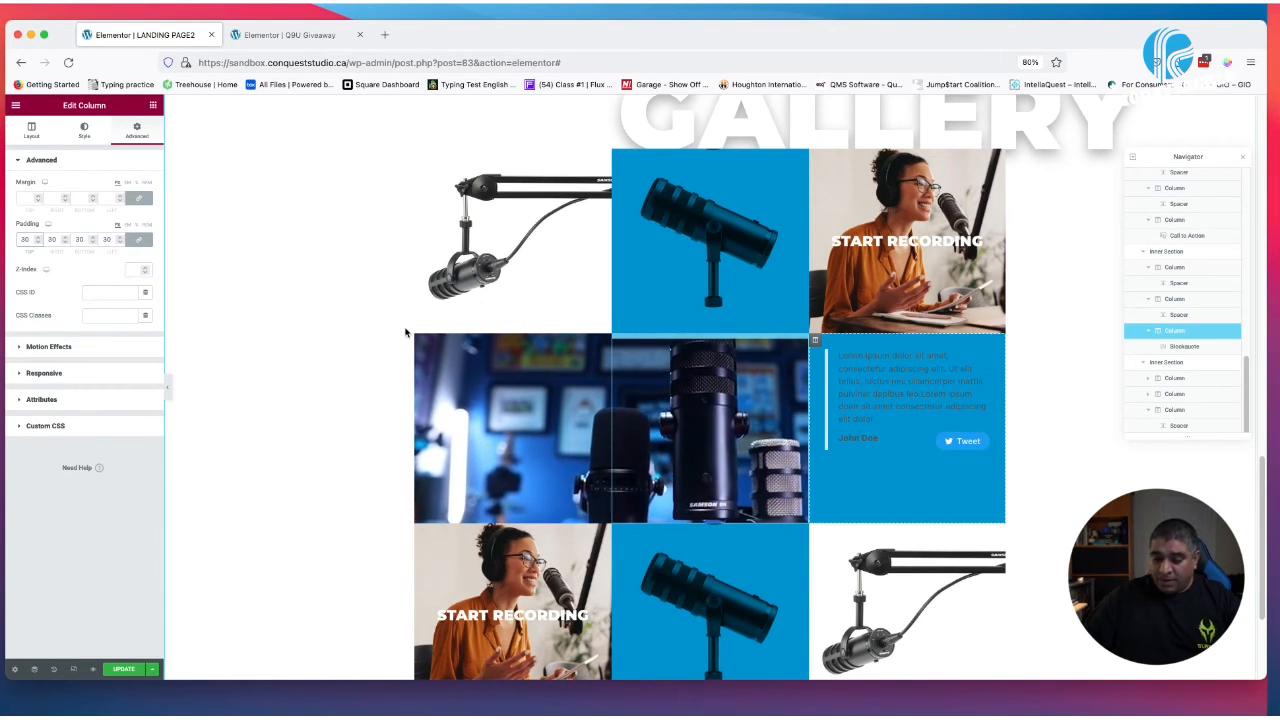
pyautogui.click(31, 129)
pyautogui.click(114, 210)
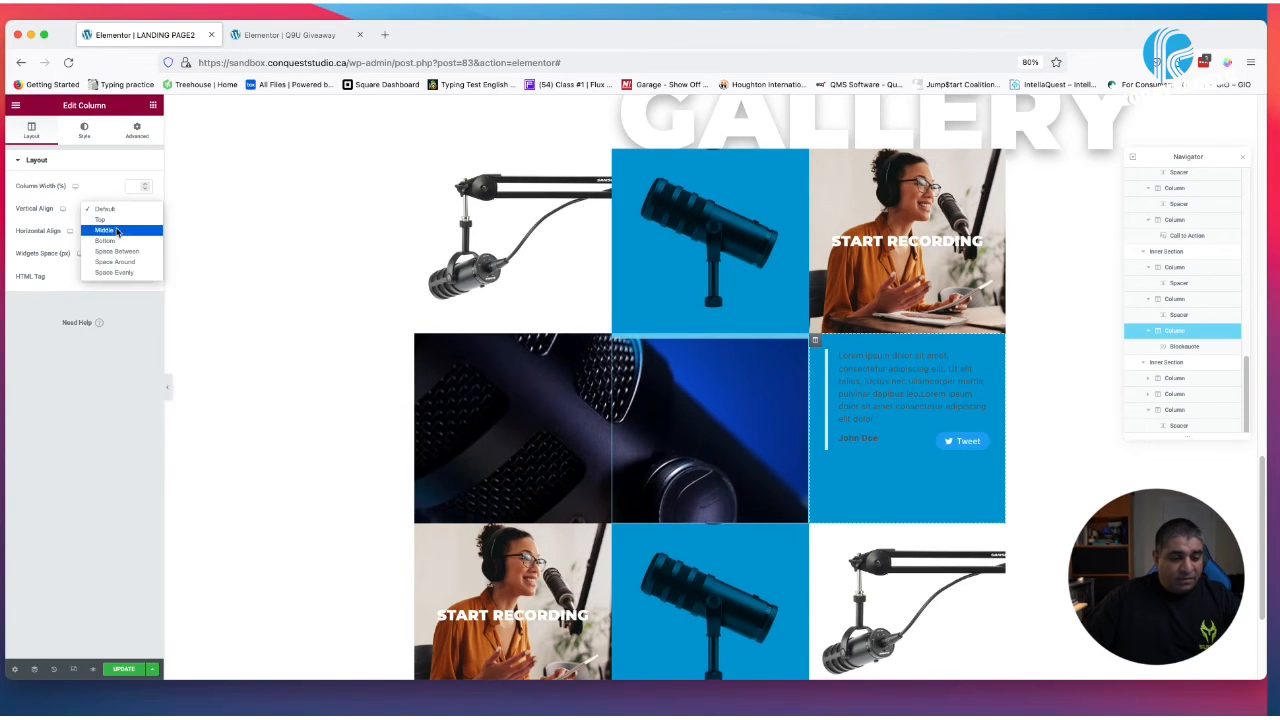
pyautogui.click(100, 231)
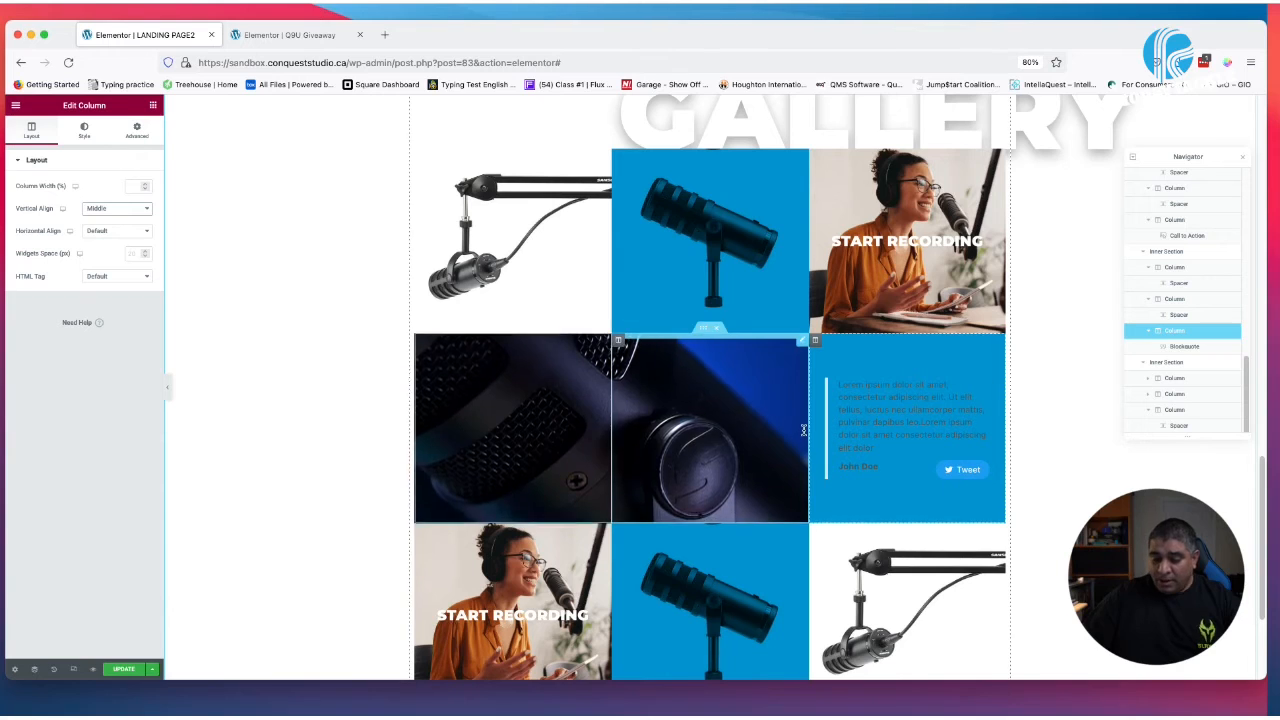
# Set the blockquote's content text color to the global Primary color
pyautogui.click(870, 418)
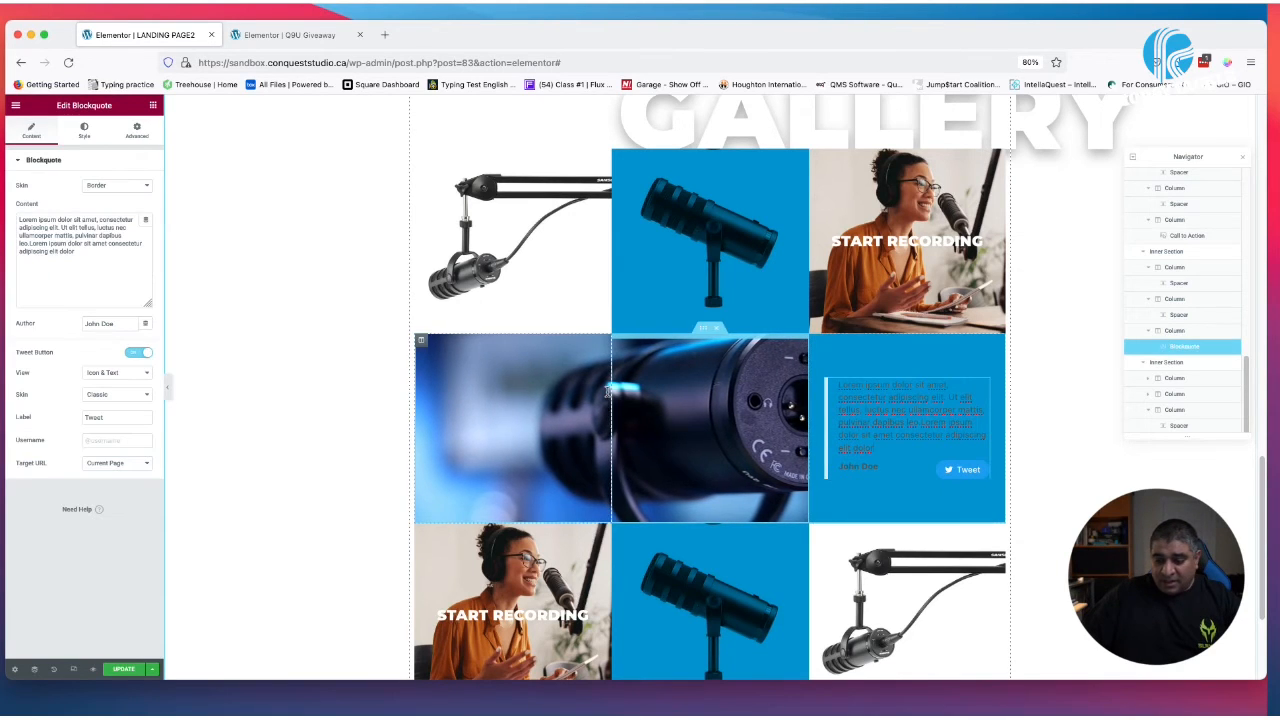
pyautogui.click(84, 130)
pyautogui.click(131, 185)
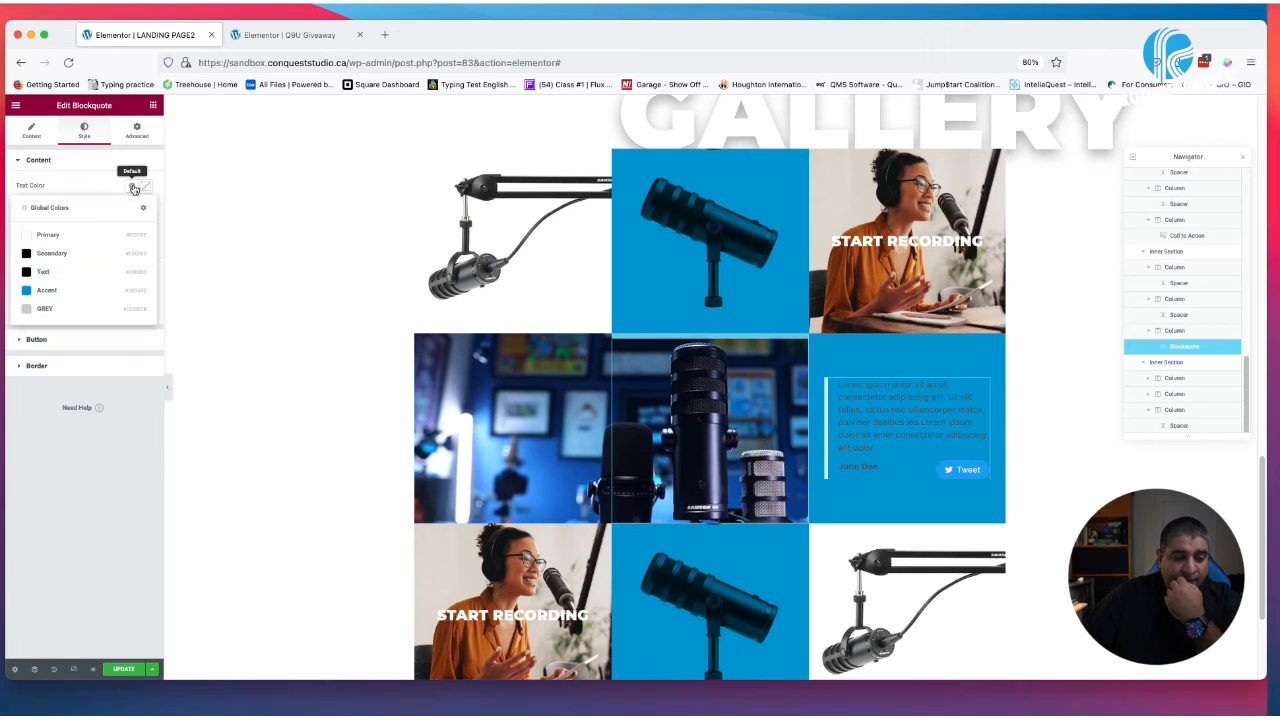
pyautogui.click(62, 235)
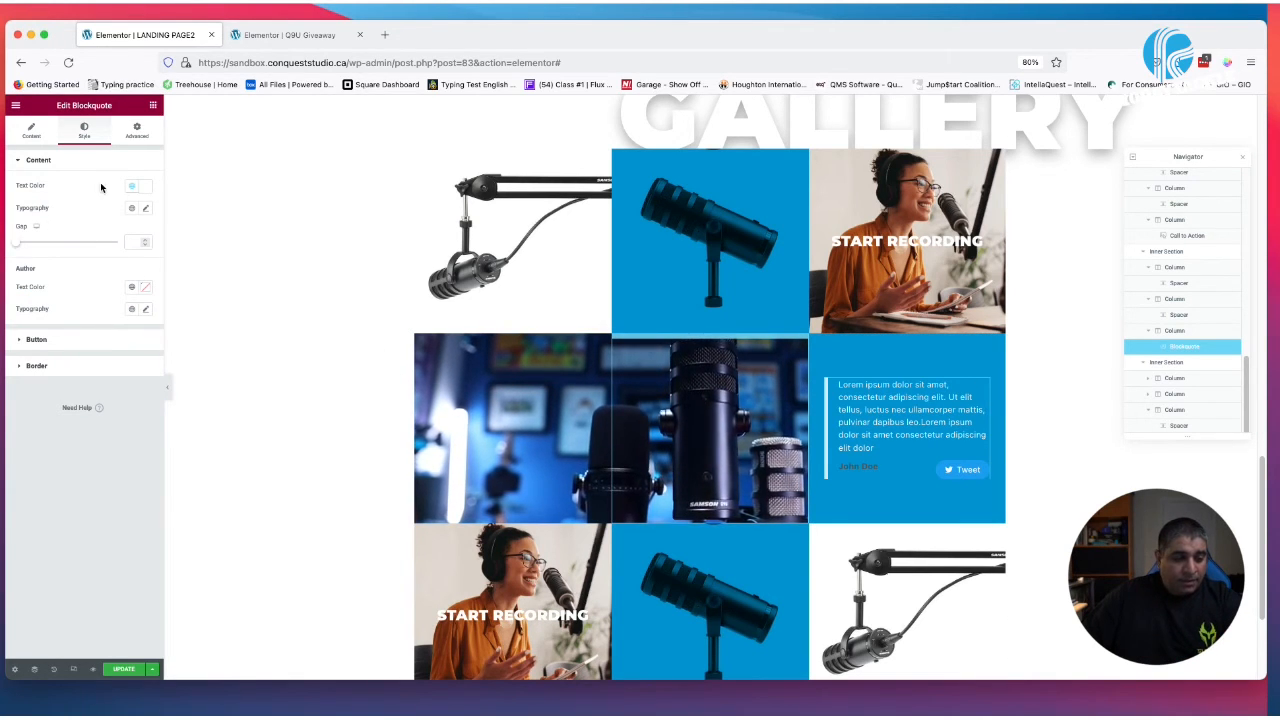
# Change the blockquote's skin to Quotation and show its tweet button as Icon only
pyautogui.click(32, 131)
pyautogui.click(115, 185)
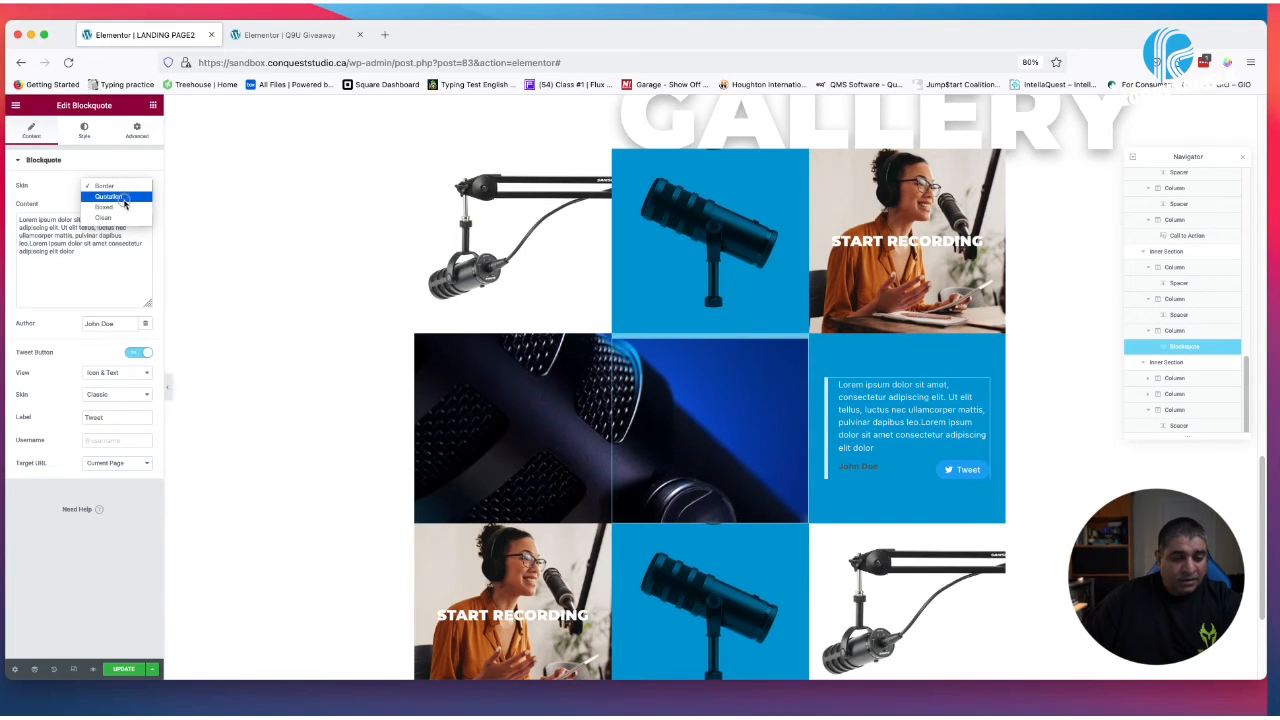
pyautogui.click(110, 196)
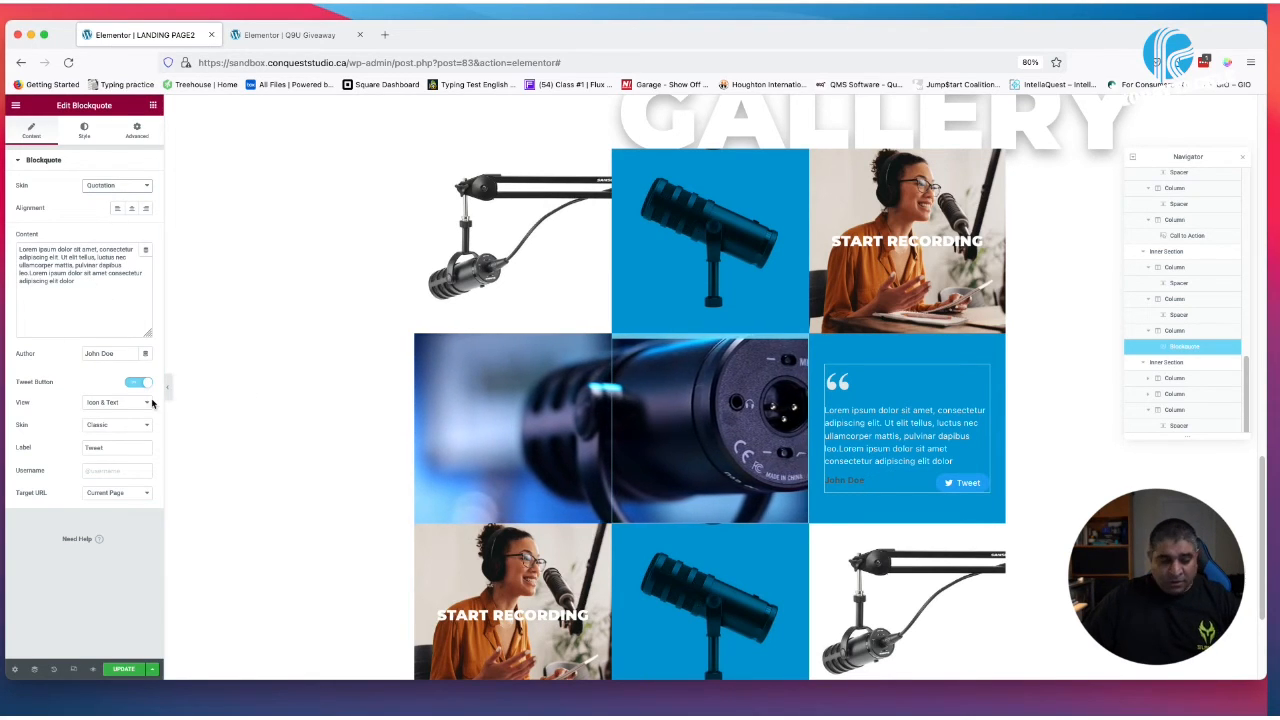
pyautogui.click(131, 401)
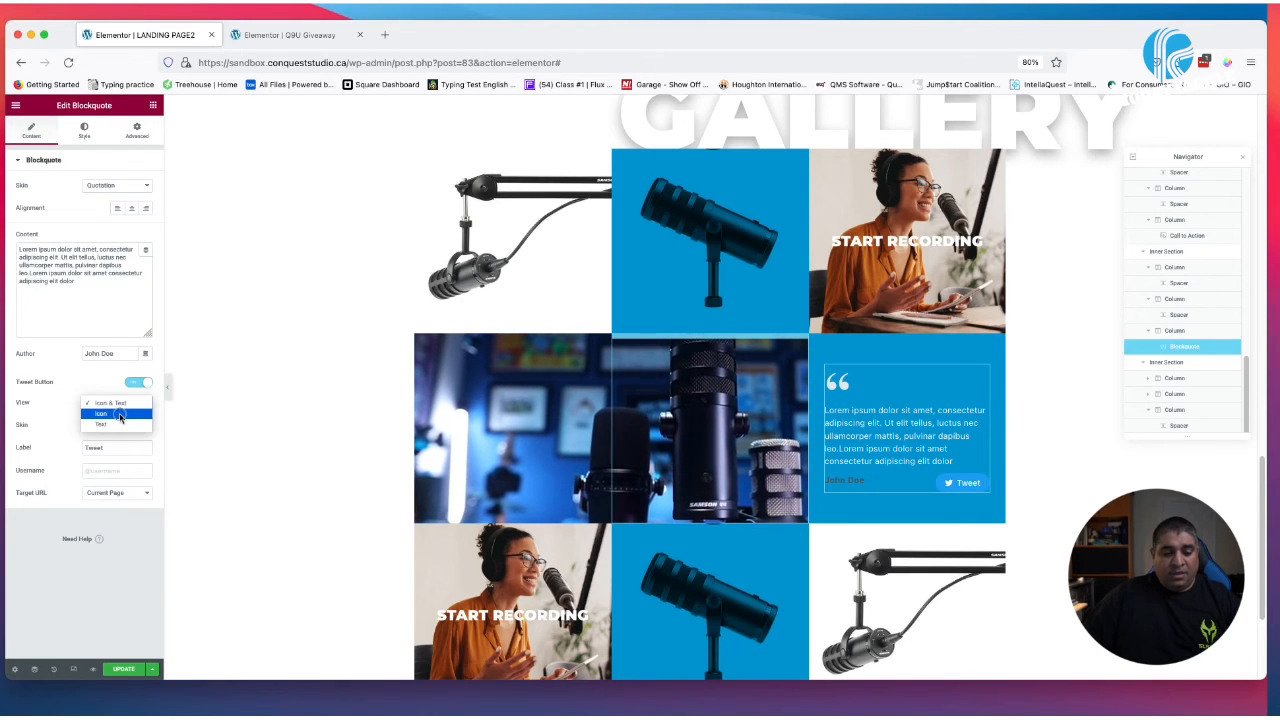
pyautogui.click(120, 419)
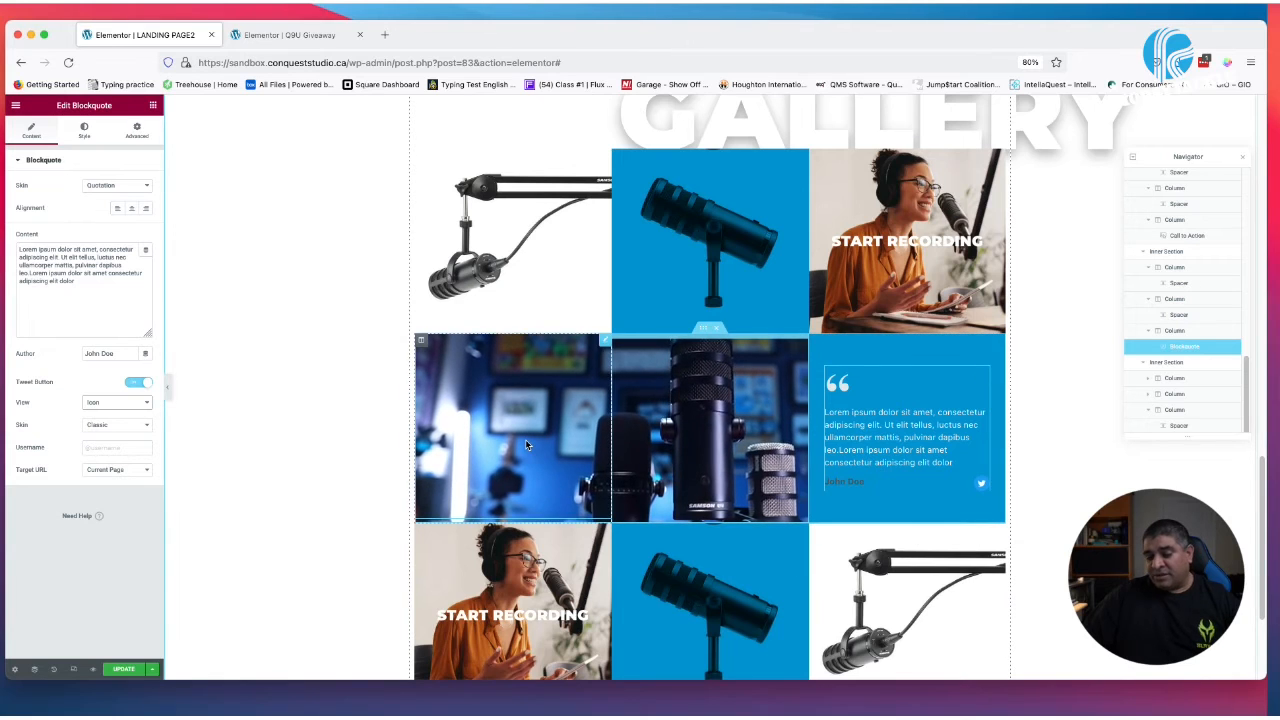
# Apply the global Montserrat typography preset to the blockquote's content text
pyautogui.click(84, 132)
pyautogui.click(146, 209)
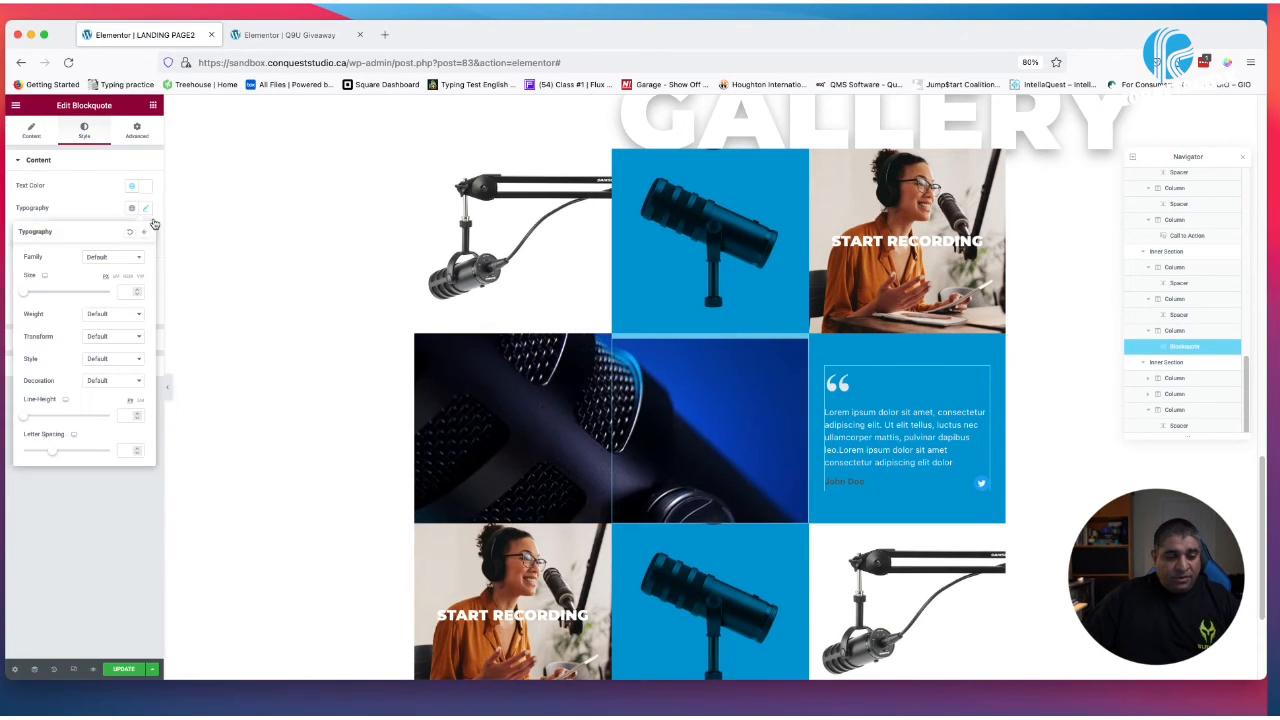
pyautogui.click(110, 257)
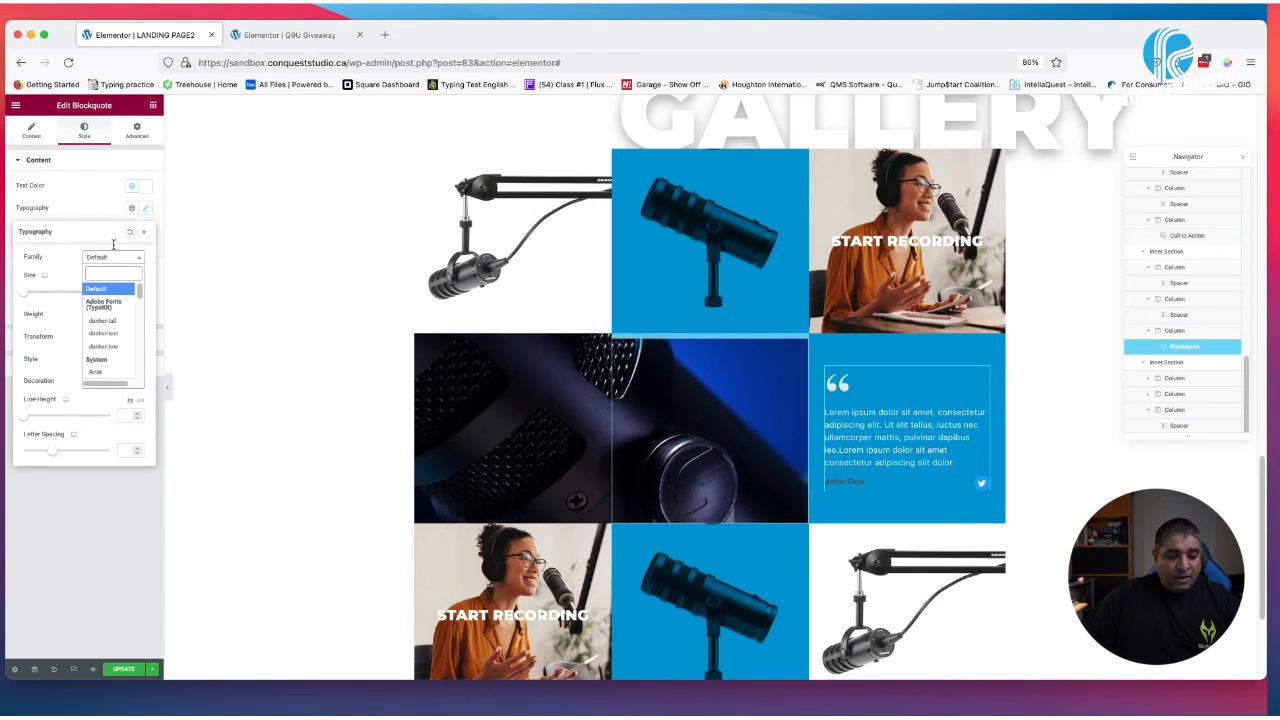
pyautogui.moveTo(114, 244); pyautogui.dragTo(138, 241)
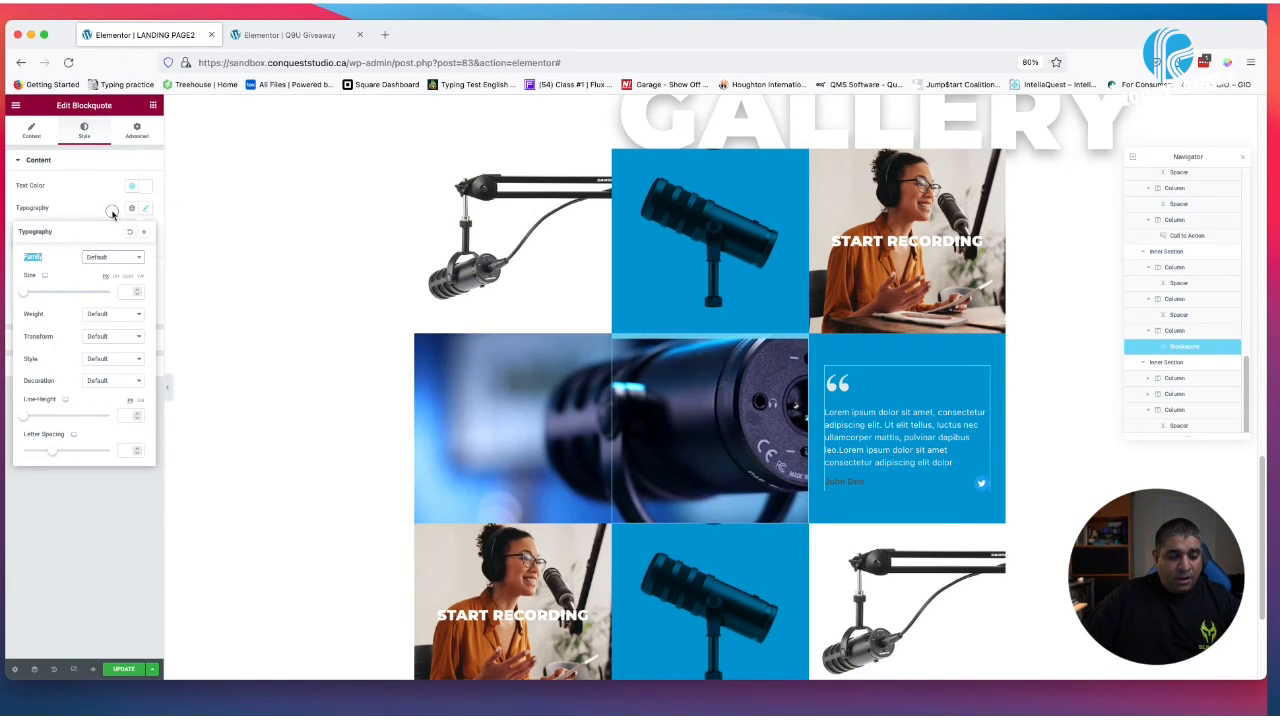
pyautogui.click(112, 213)
pyautogui.click(131, 207)
pyautogui.click(88, 318)
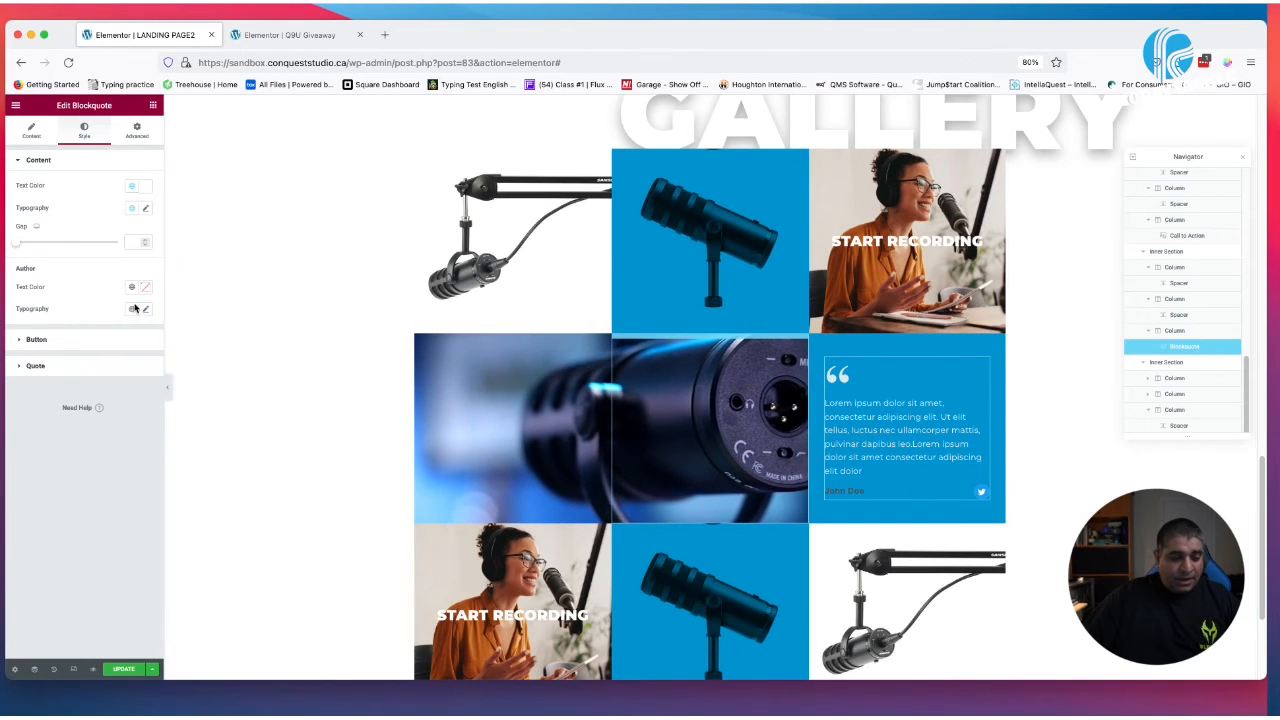
# Set the blockquote's quotation mark color to the global Primary color
pyautogui.click(68, 368)
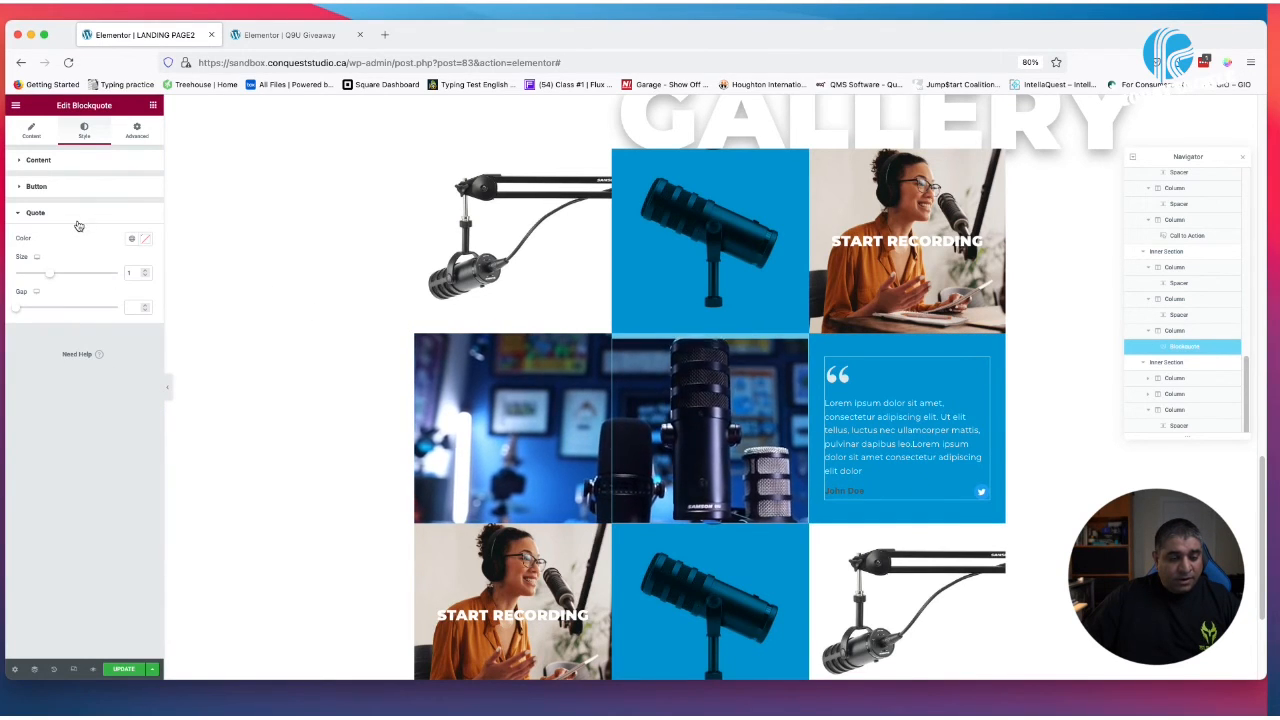
pyautogui.click(131, 239)
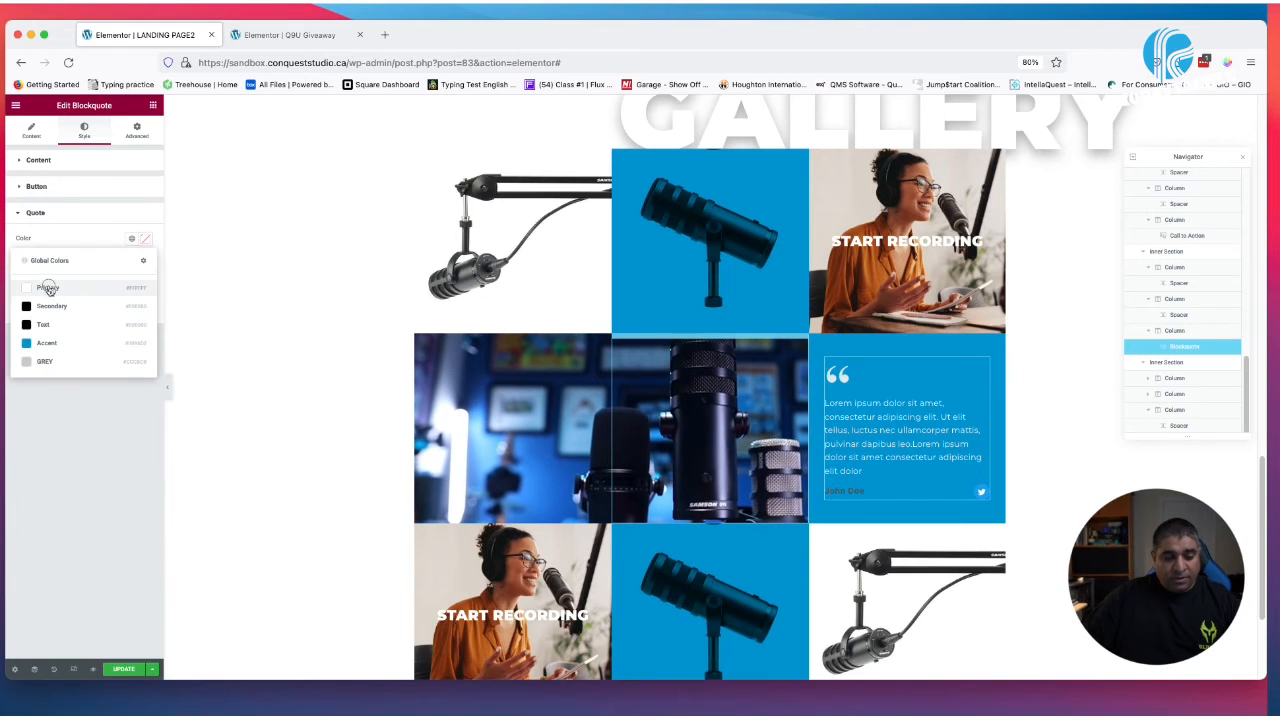
pyautogui.click(48, 289)
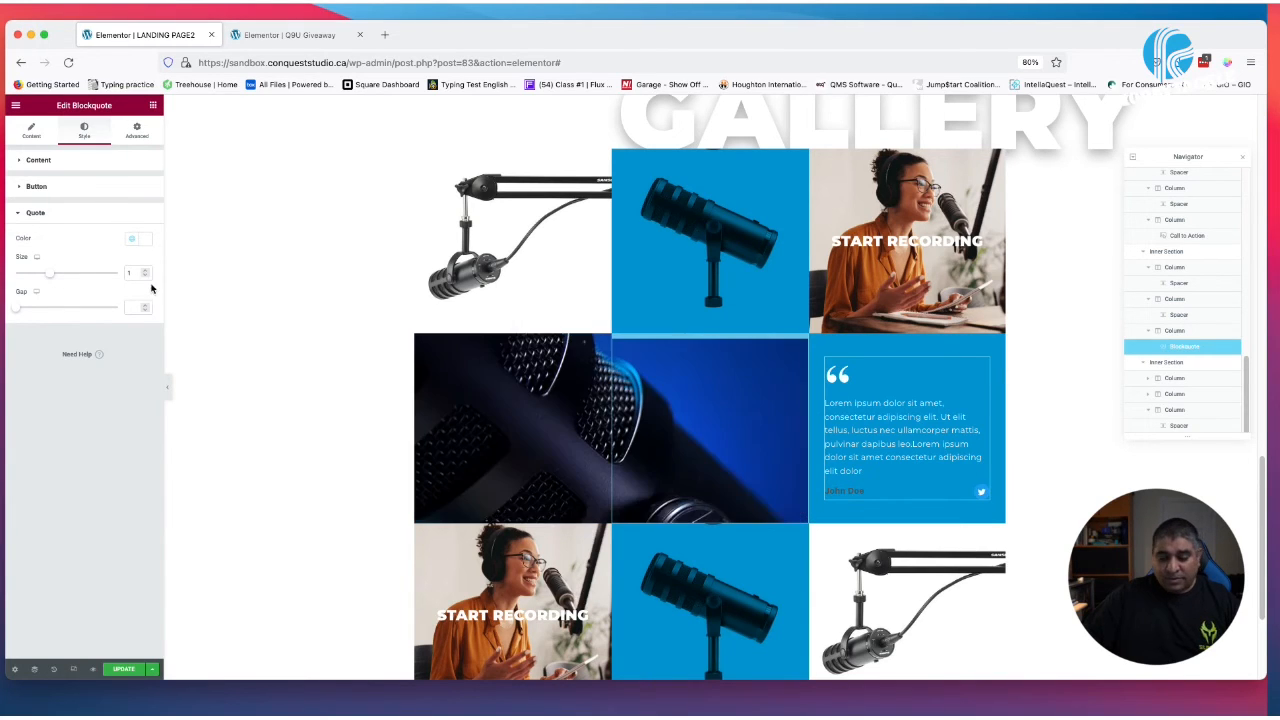
# Set the blockquote's author text to the global Primary color, then lower its opacity to about two thirds
pyautogui.click(90, 187)
pyautogui.click(90, 161)
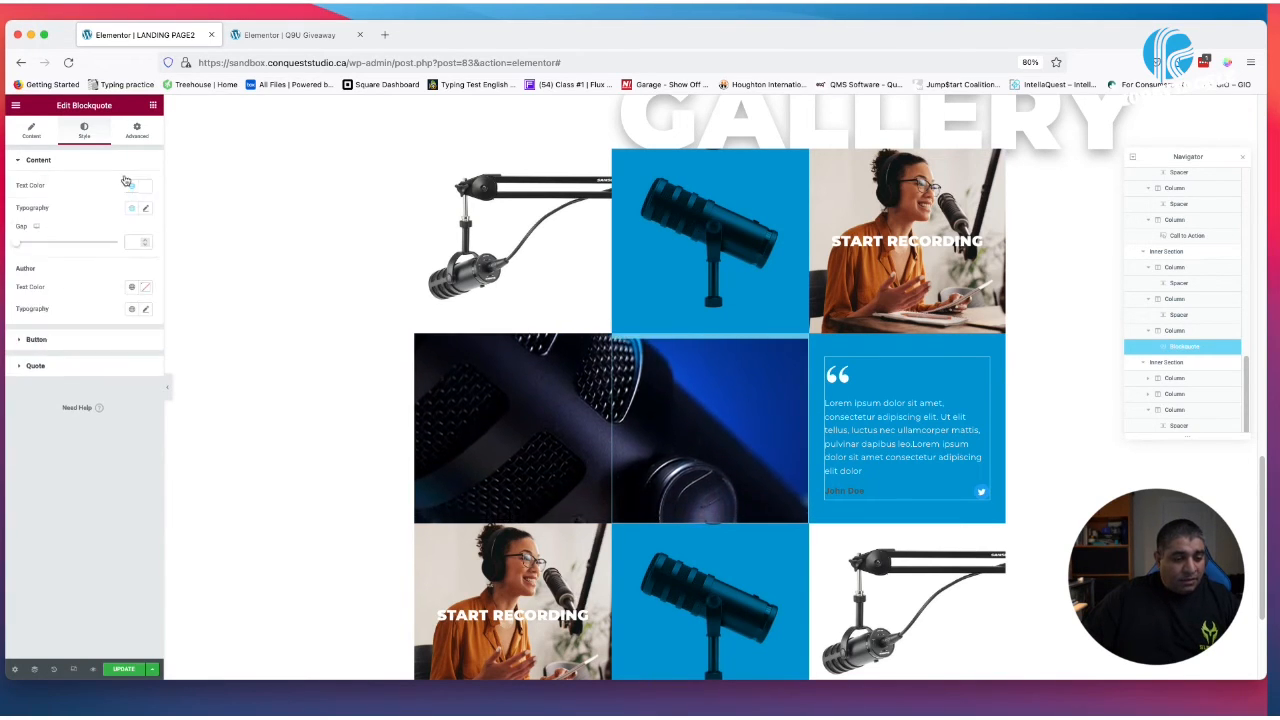
pyautogui.click(134, 288)
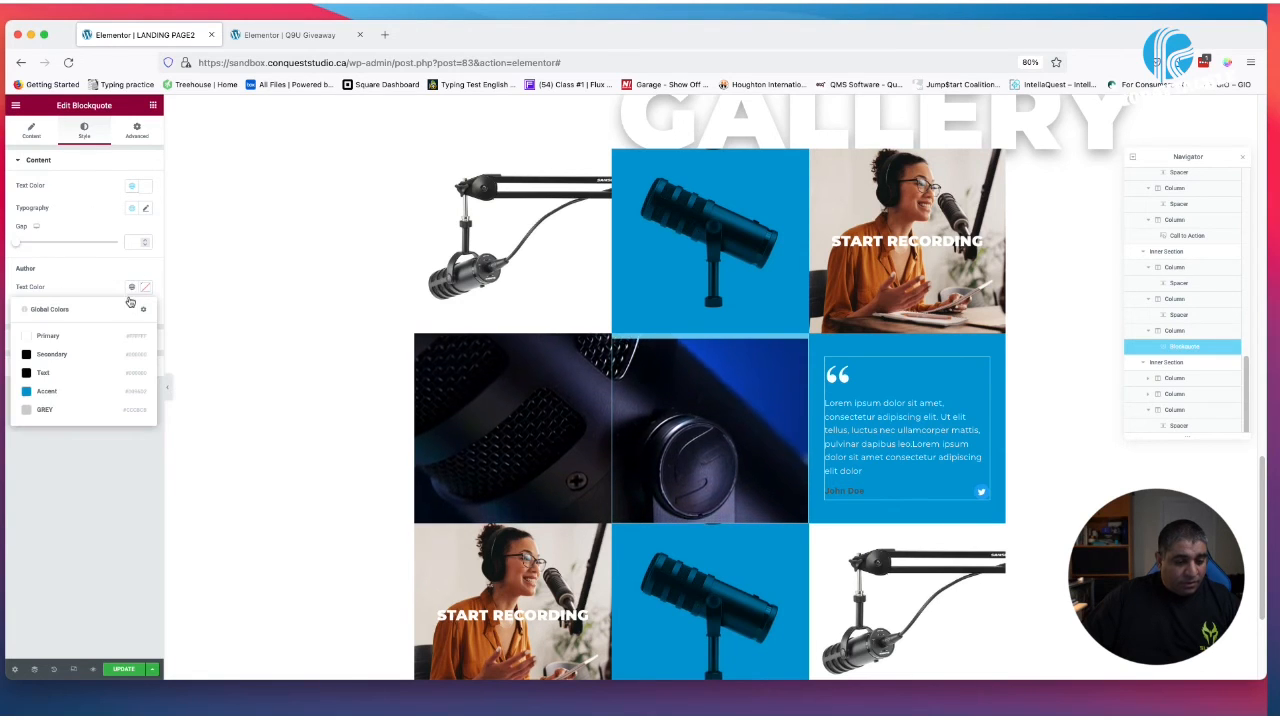
pyautogui.click(76, 340)
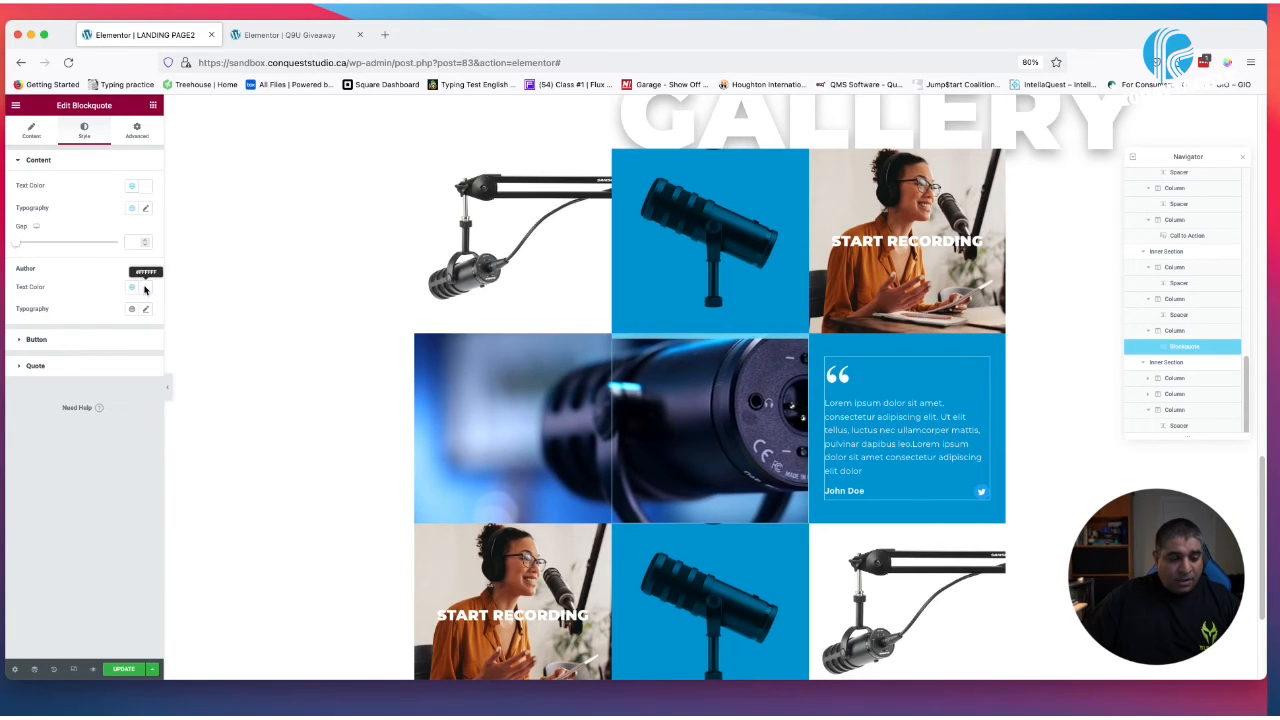
pyautogui.click(145, 289)
pyautogui.moveTo(142, 433); pyautogui.dragTo(105, 431)
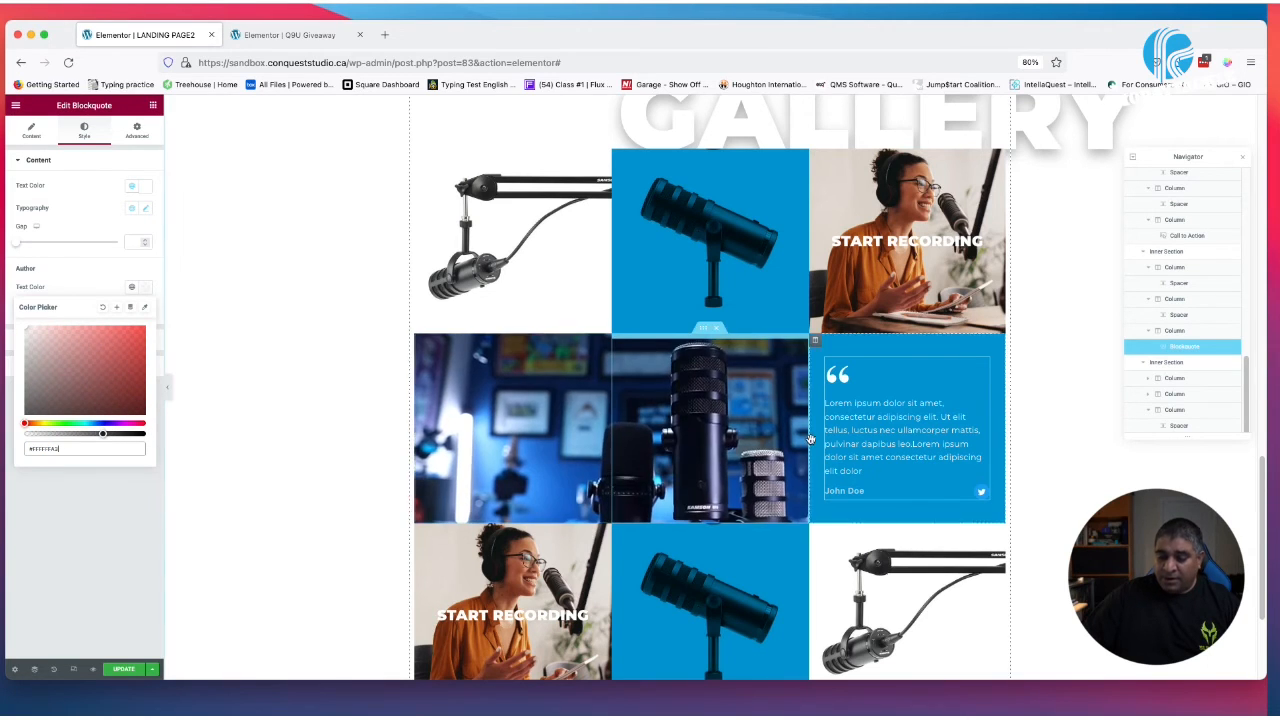
pyautogui.click(93, 217)
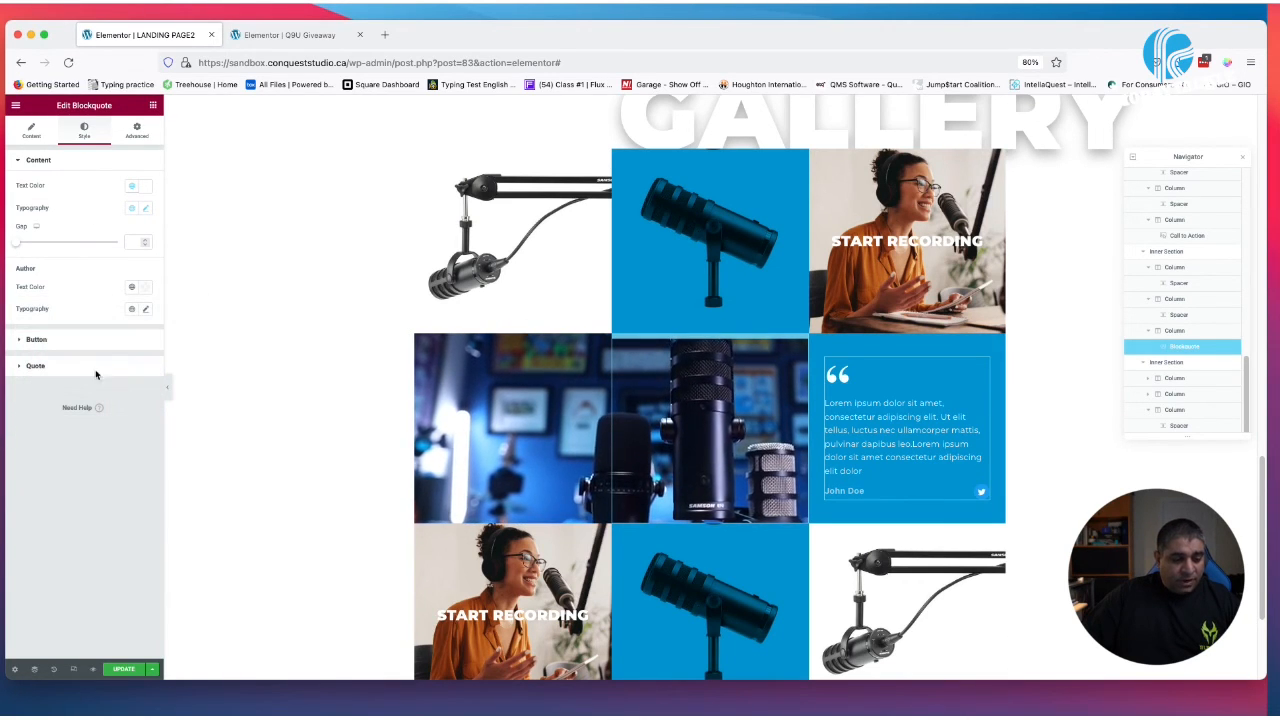
# Lower the opacity of the blockquote's white quotation mark to about one third
pyautogui.click(79, 366)
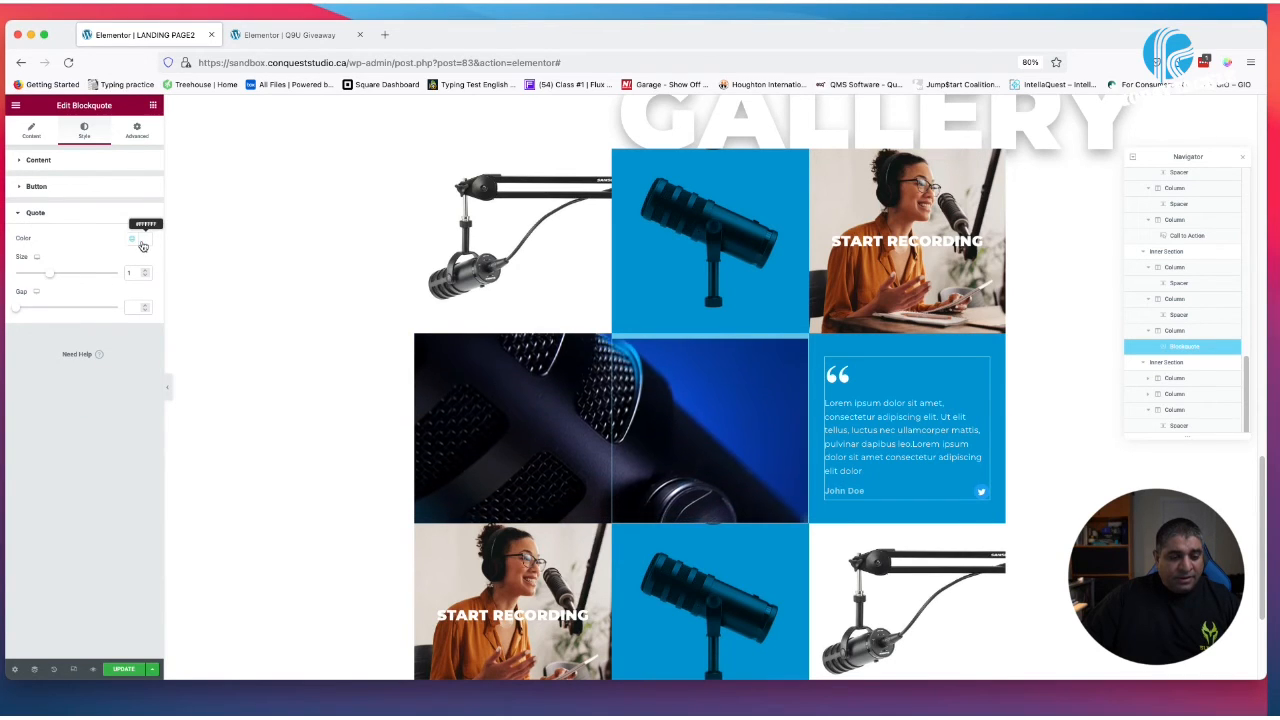
pyautogui.click(133, 242)
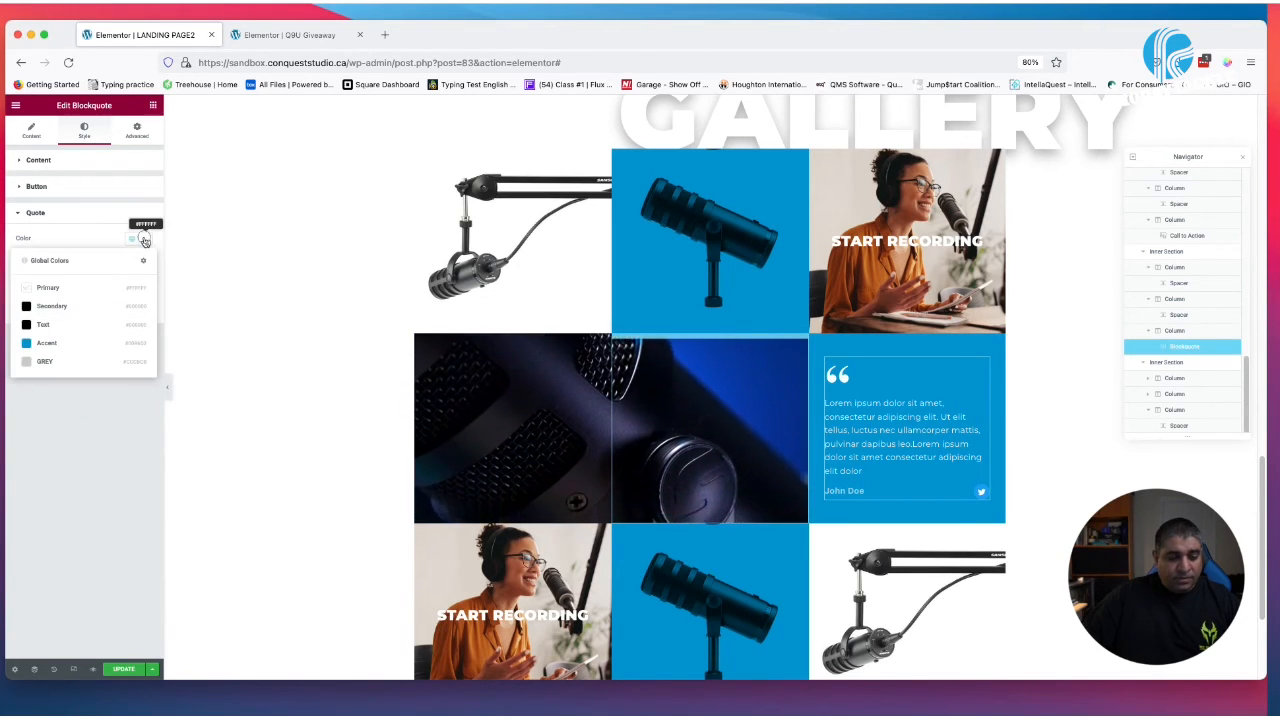
pyautogui.click(144, 241)
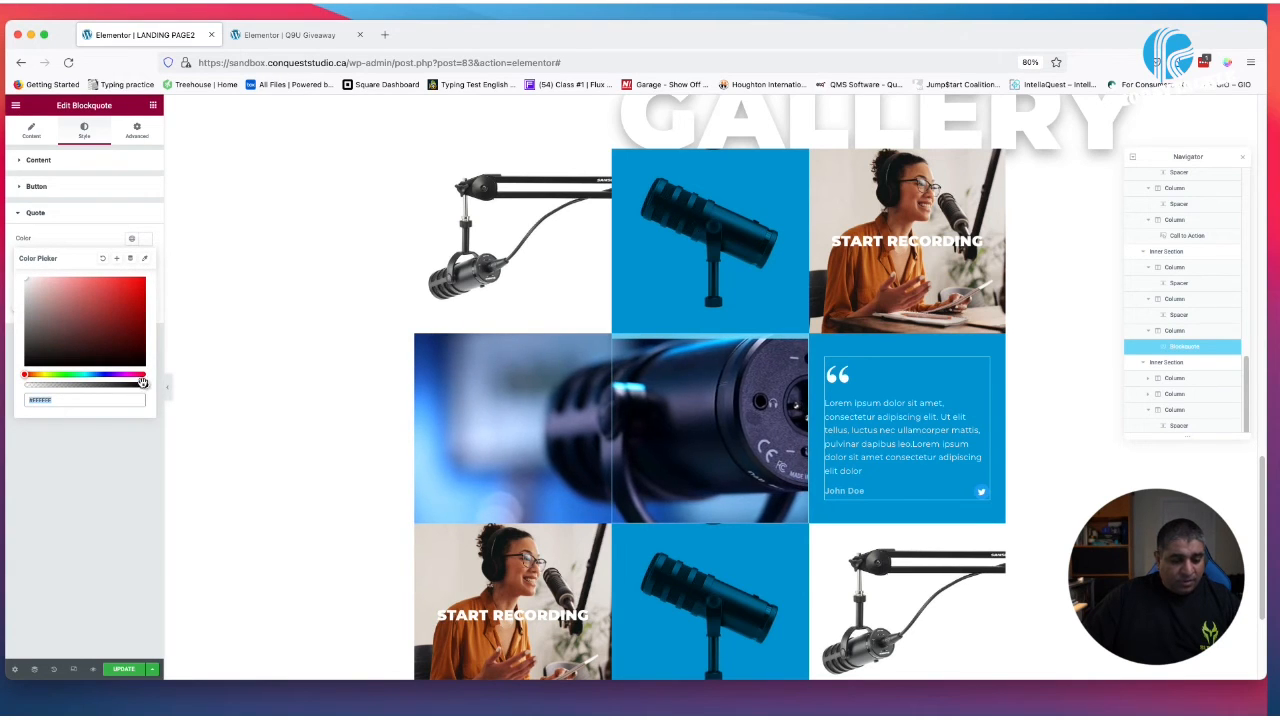
pyautogui.moveTo(143, 383); pyautogui.dragTo(68, 385)
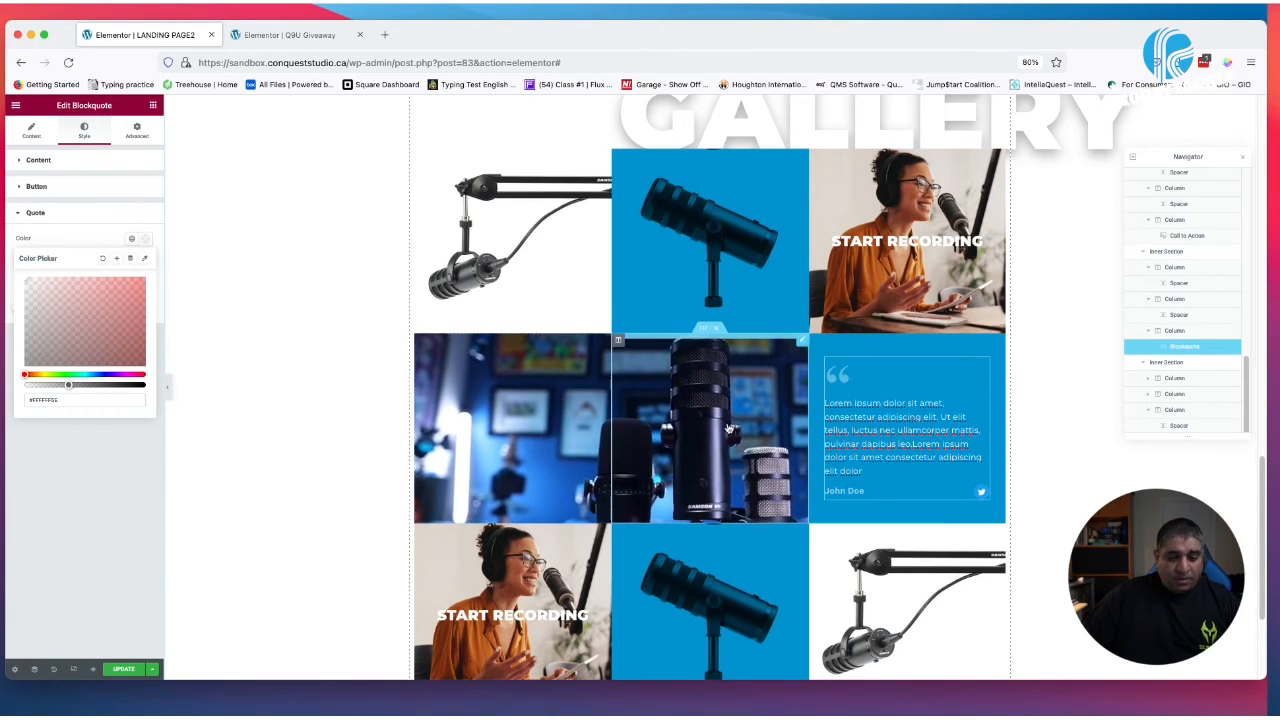
# Set the blockquote content's font weight to 500 and open its font family choices
pyautogui.click(78, 168)
pyautogui.click(145, 208)
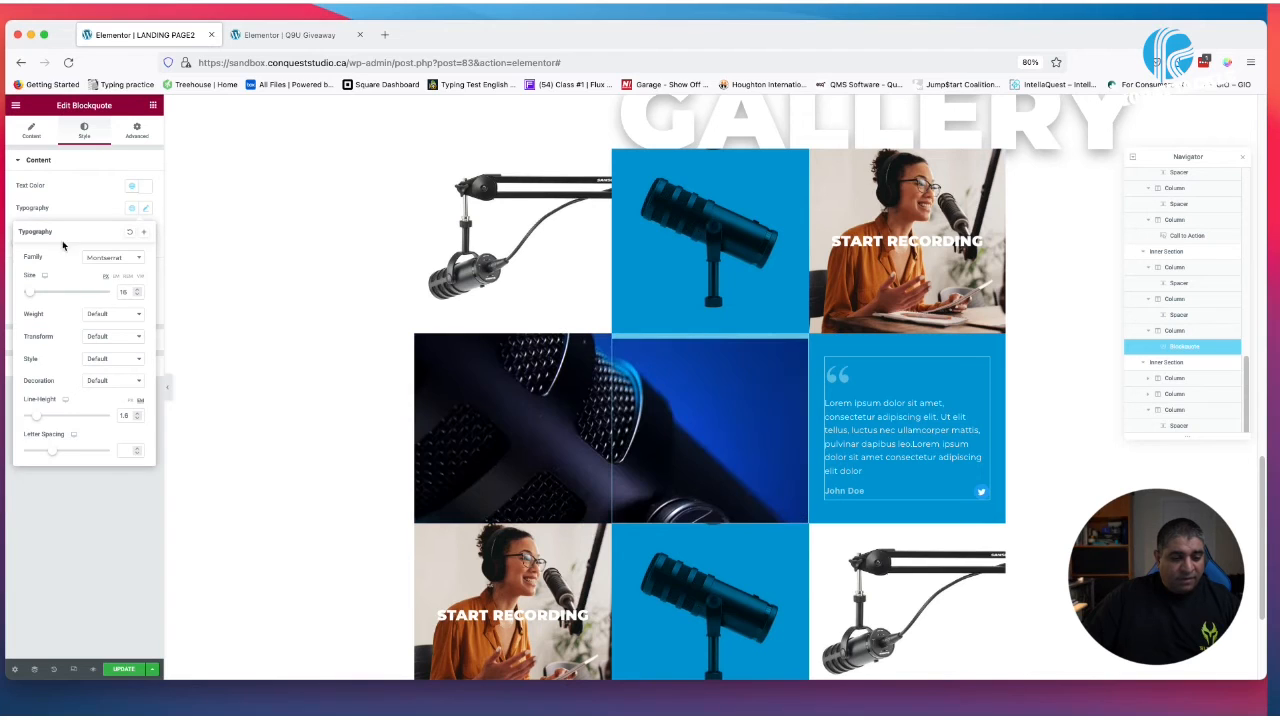
pyautogui.click(100, 314)
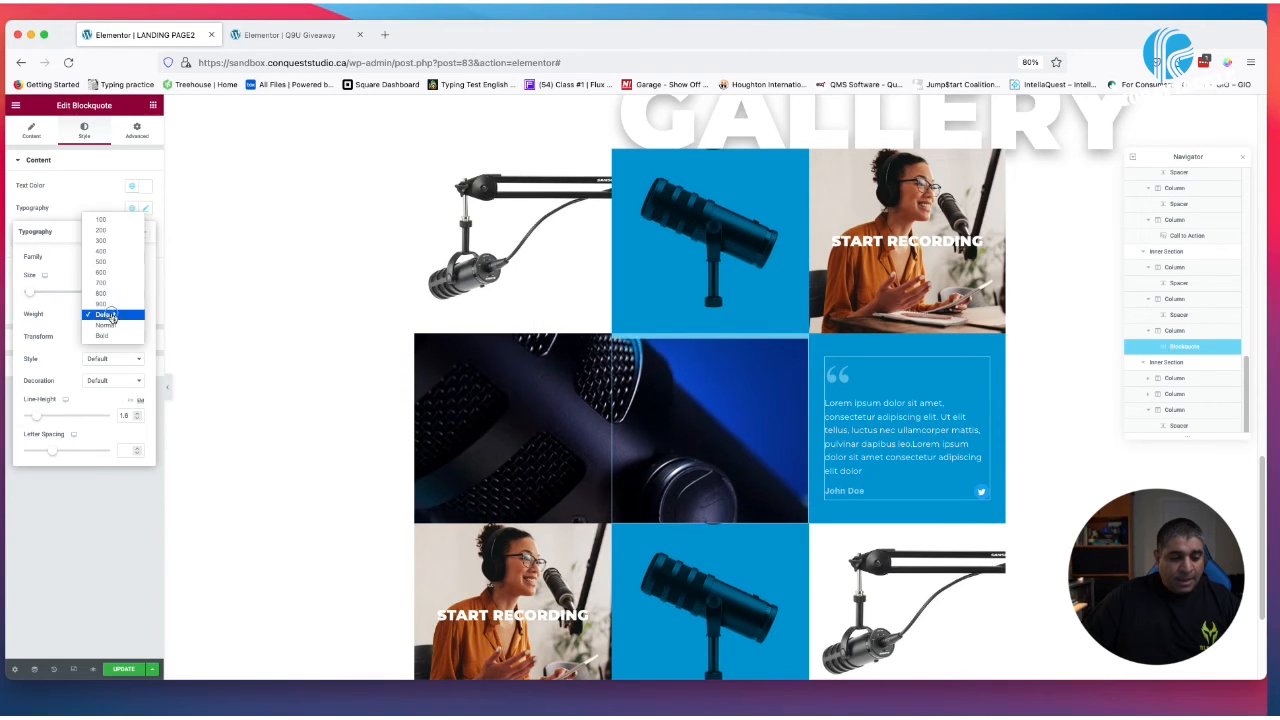
pyautogui.click(112, 252)
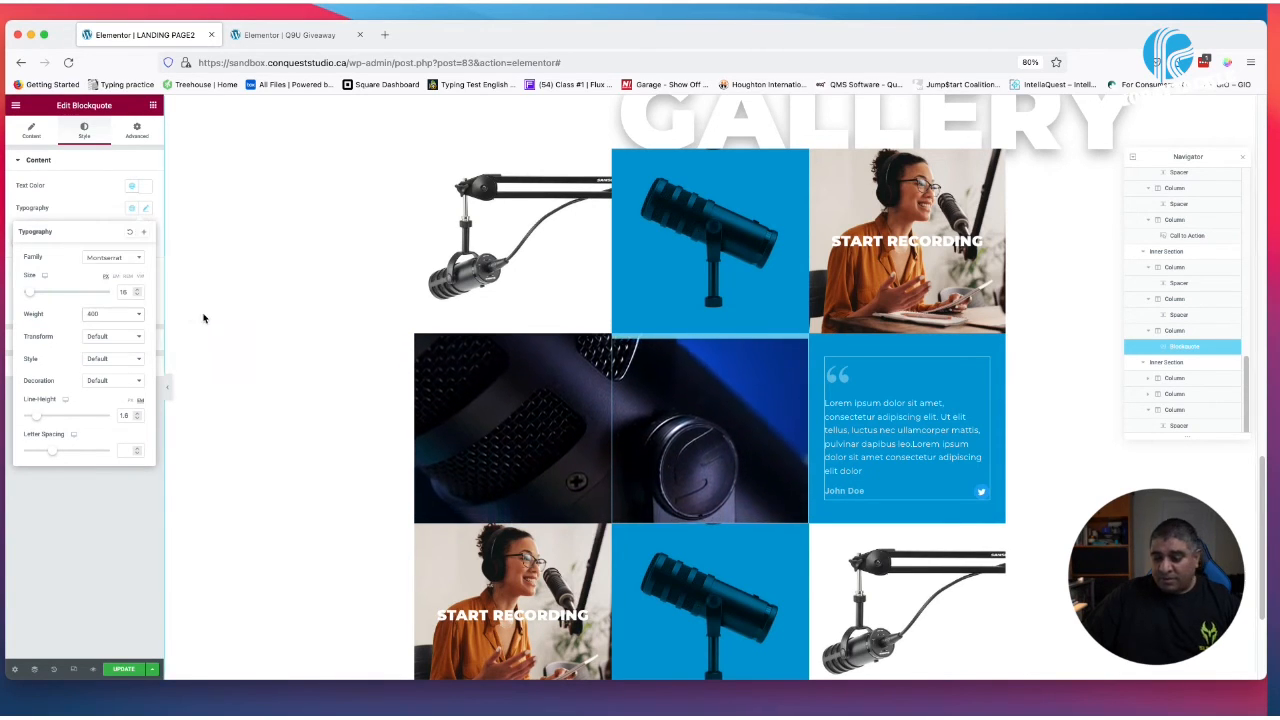
pyautogui.click(119, 317)
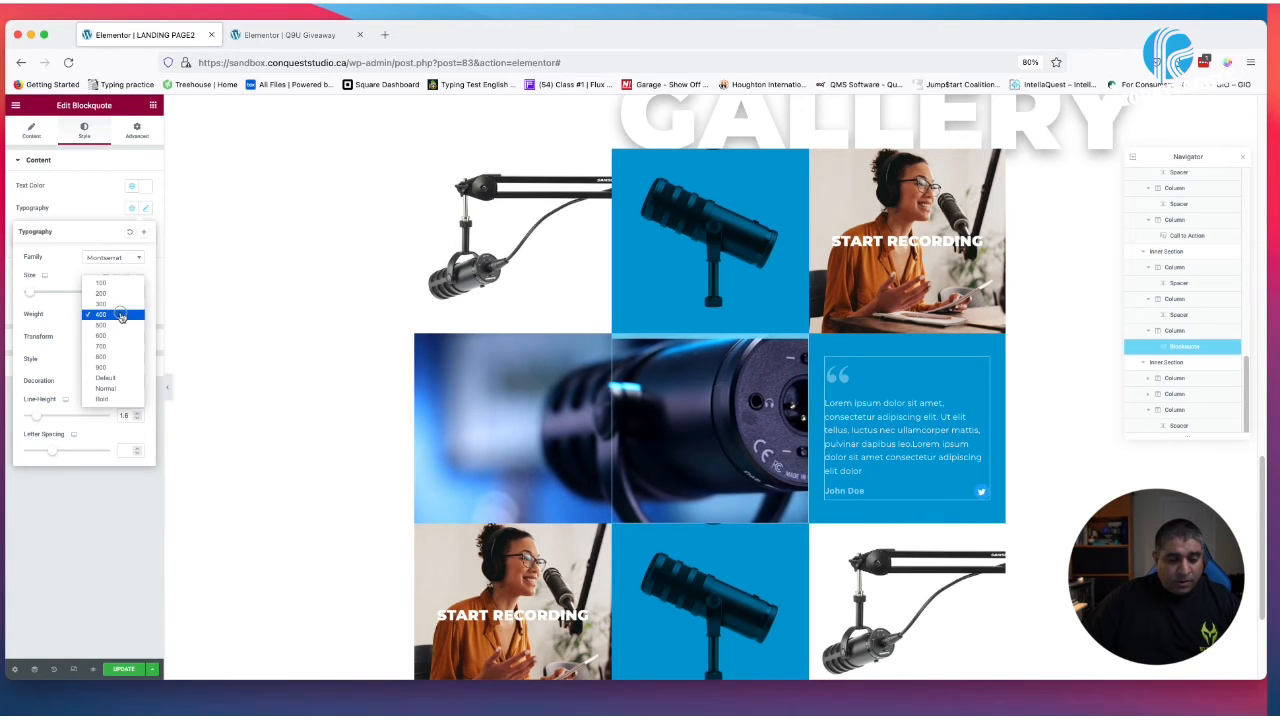
pyautogui.click(119, 326)
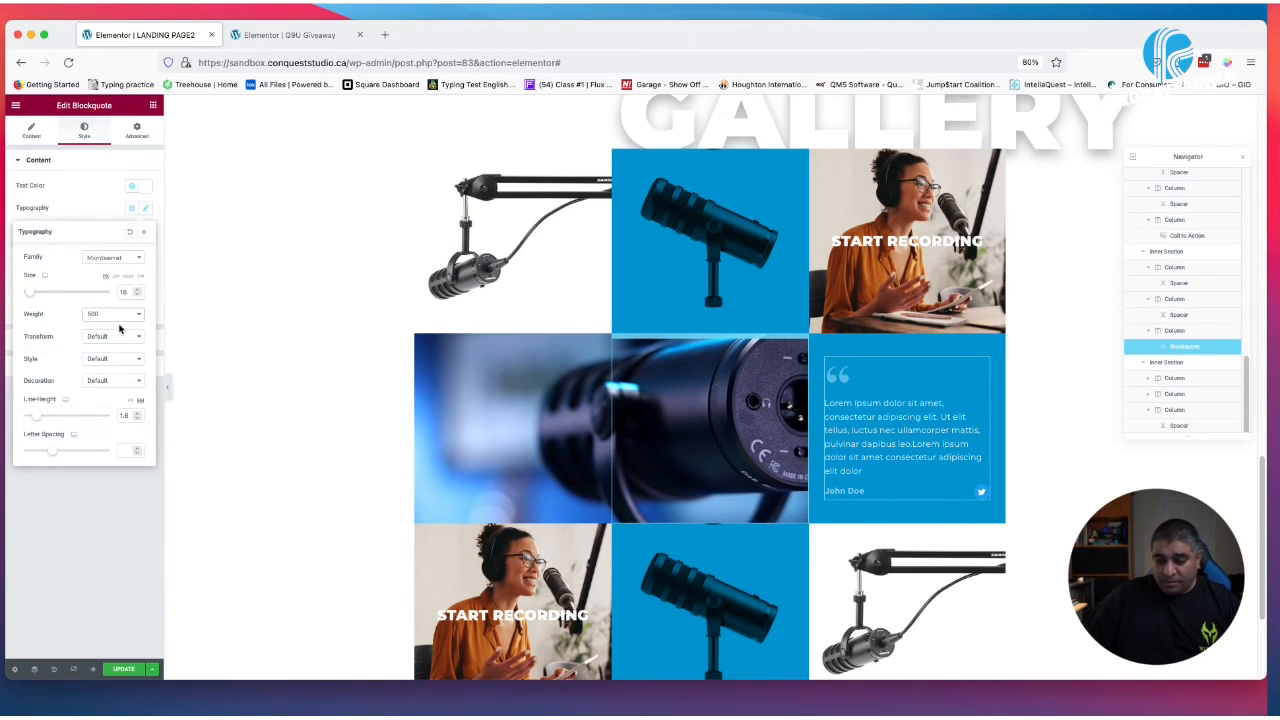
pyautogui.click(121, 262)
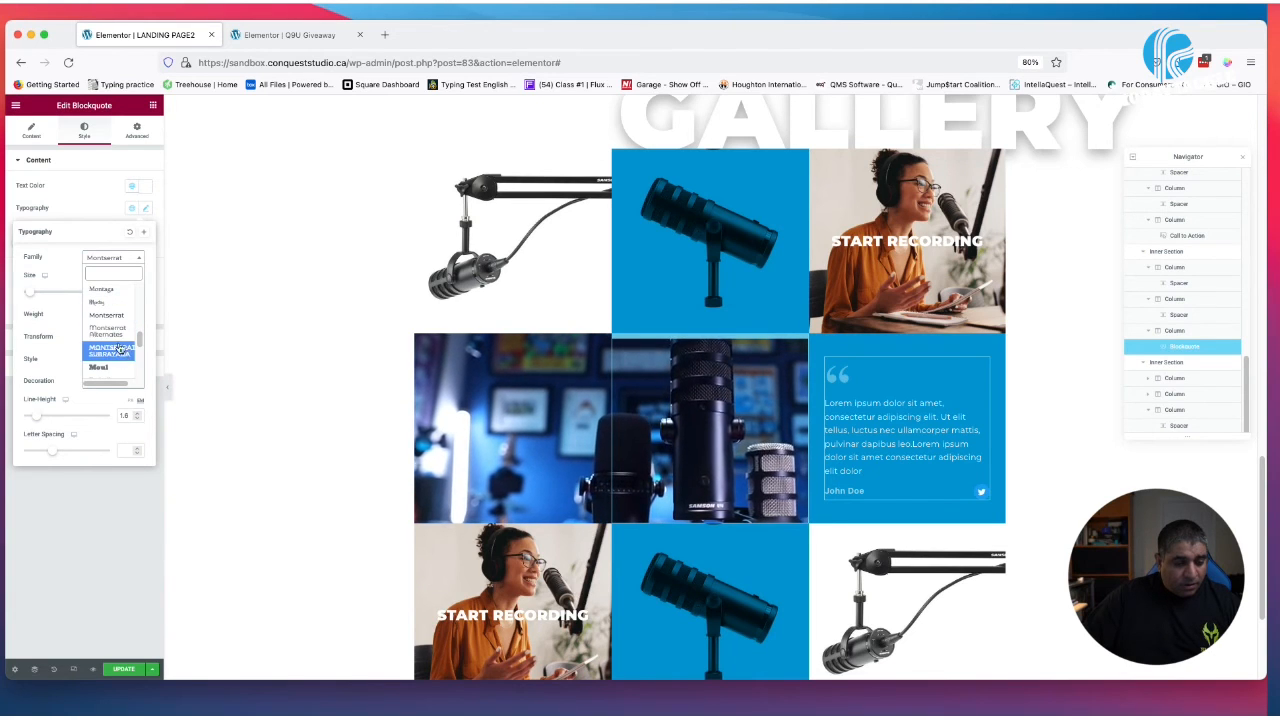
# Set the blockquote text's typography to the Montserrat font family with weight 500
pyautogui.click(122, 315)
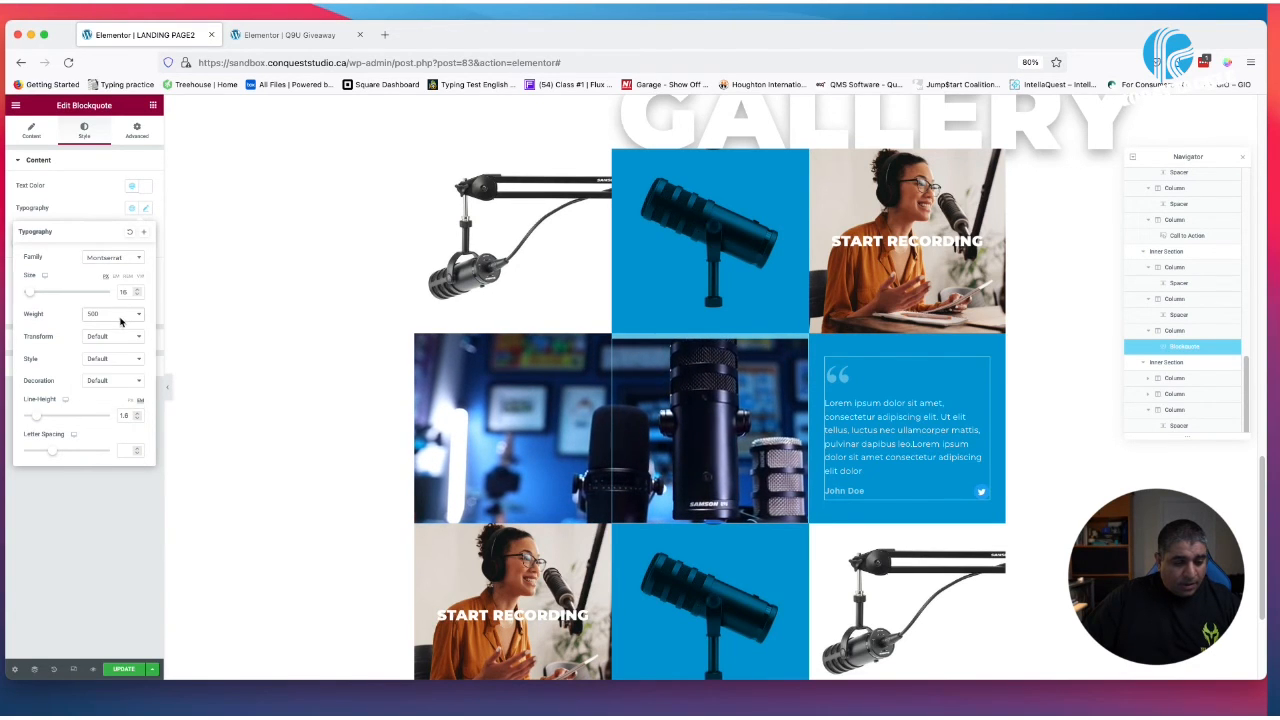
pyautogui.click(123, 318)
pyautogui.click(113, 326)
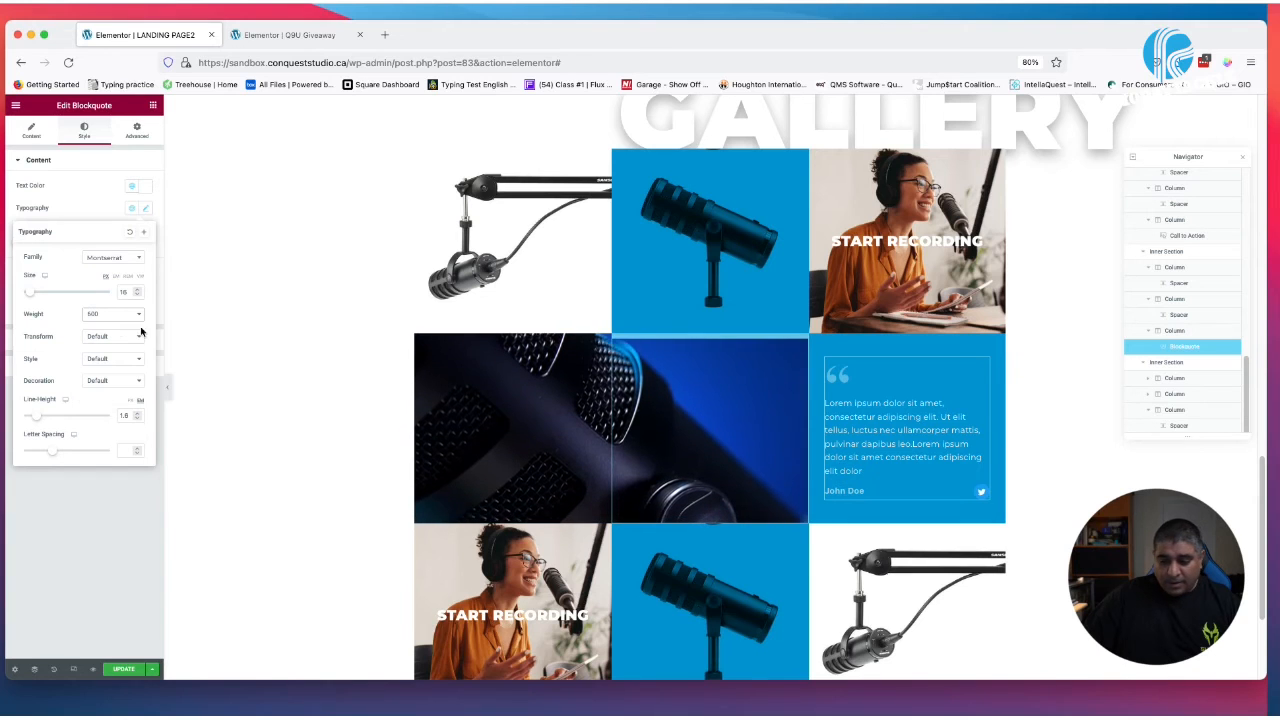
pyautogui.click(865, 430)
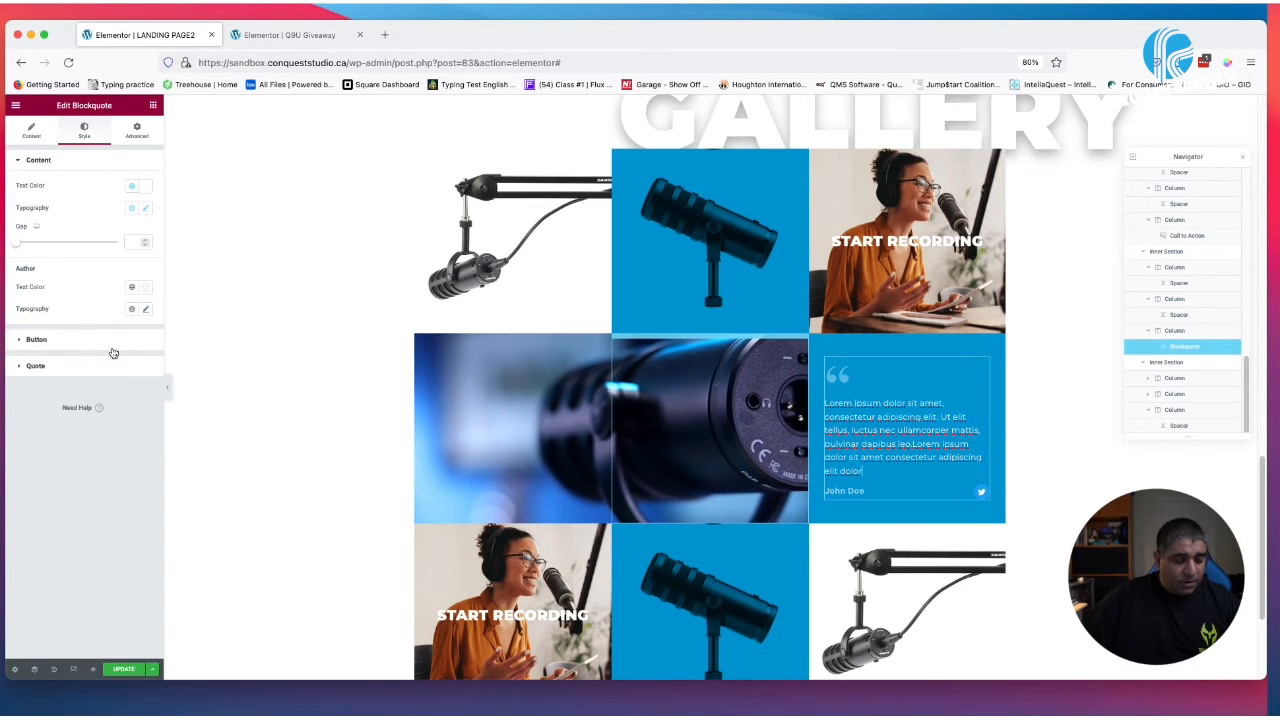
pyautogui.click(893, 476)
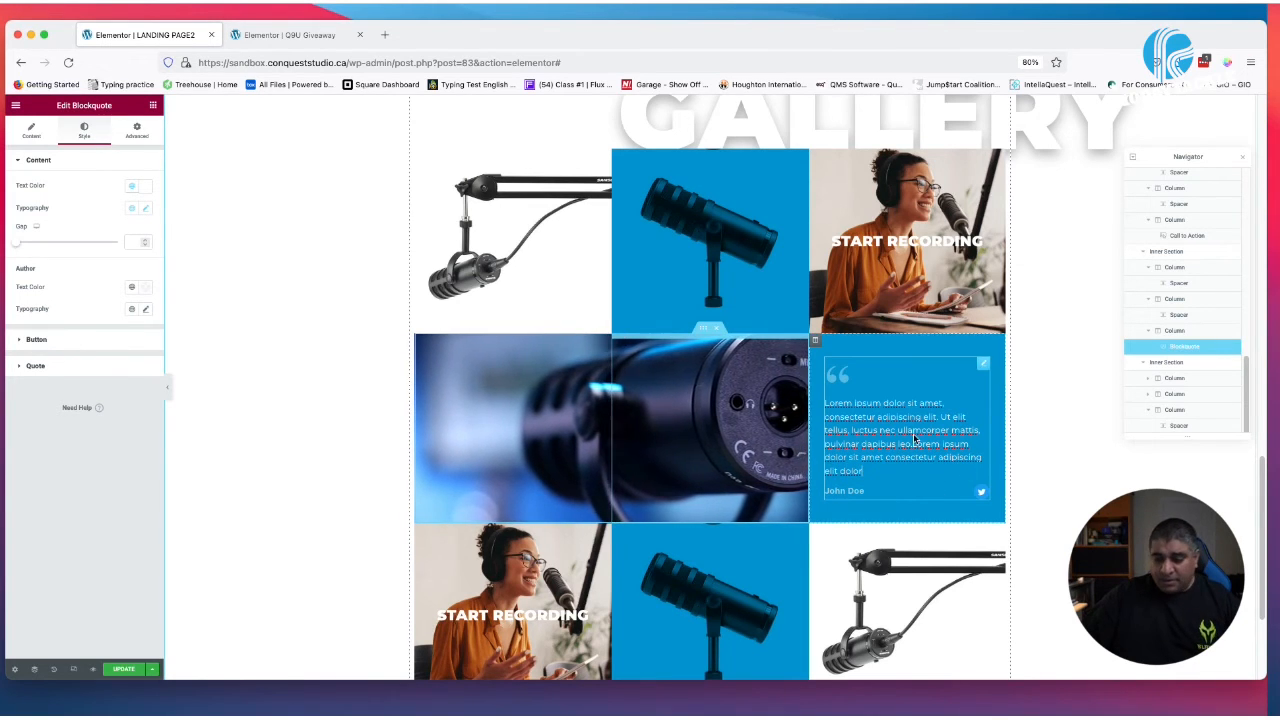
# Remove the microphone background overlay image from the middle column in the gallery's last row
pyautogui.scroll(-2, 971, 493)
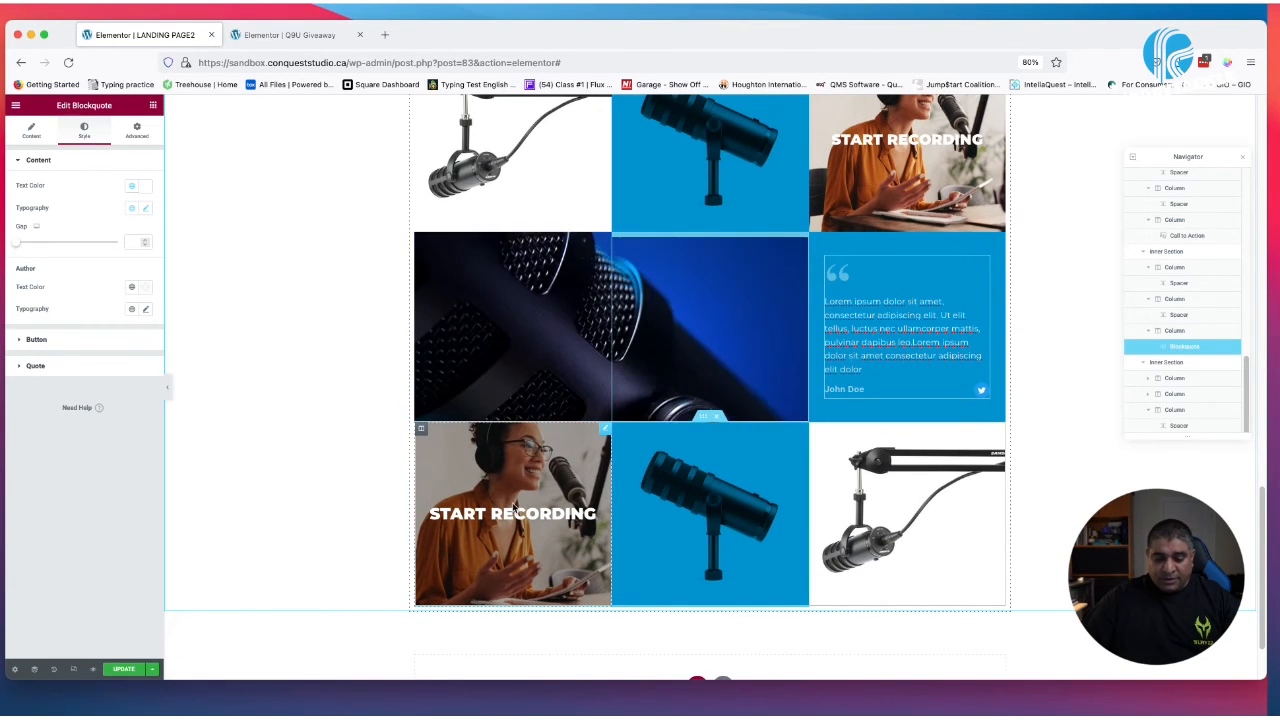
pyautogui.click(714, 478)
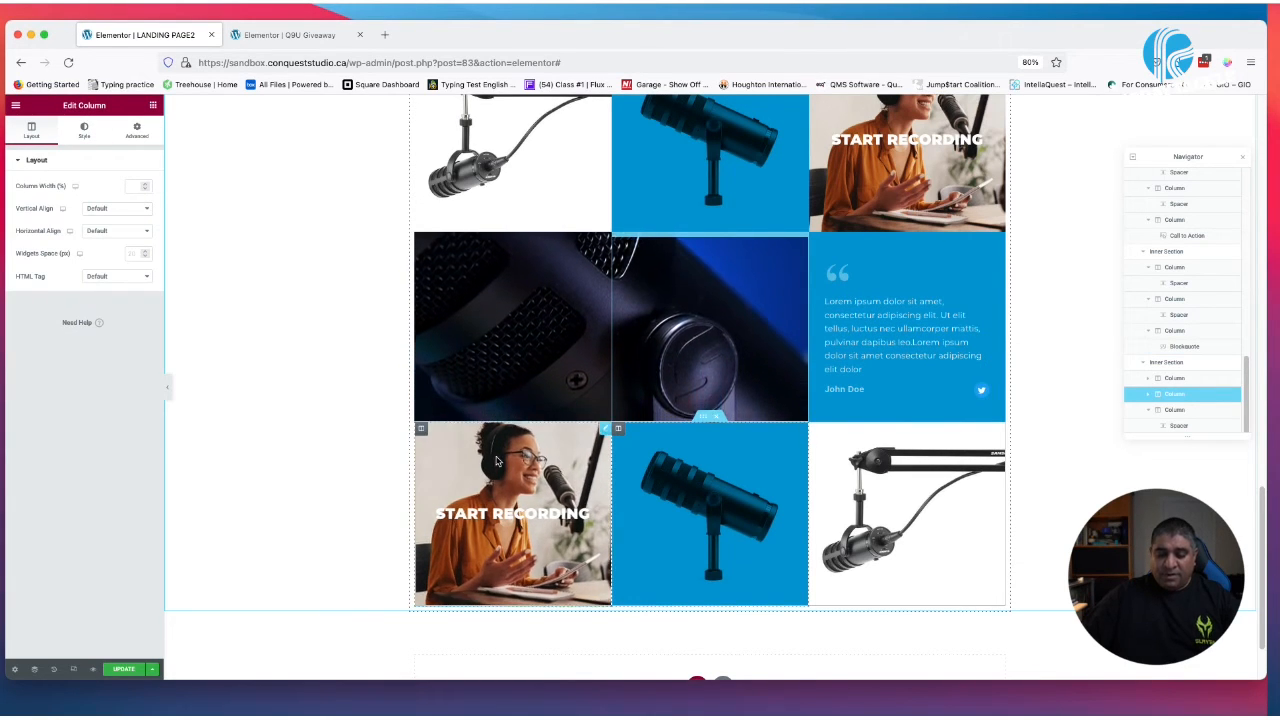
pyautogui.click(86, 137)
pyautogui.click(100, 394)
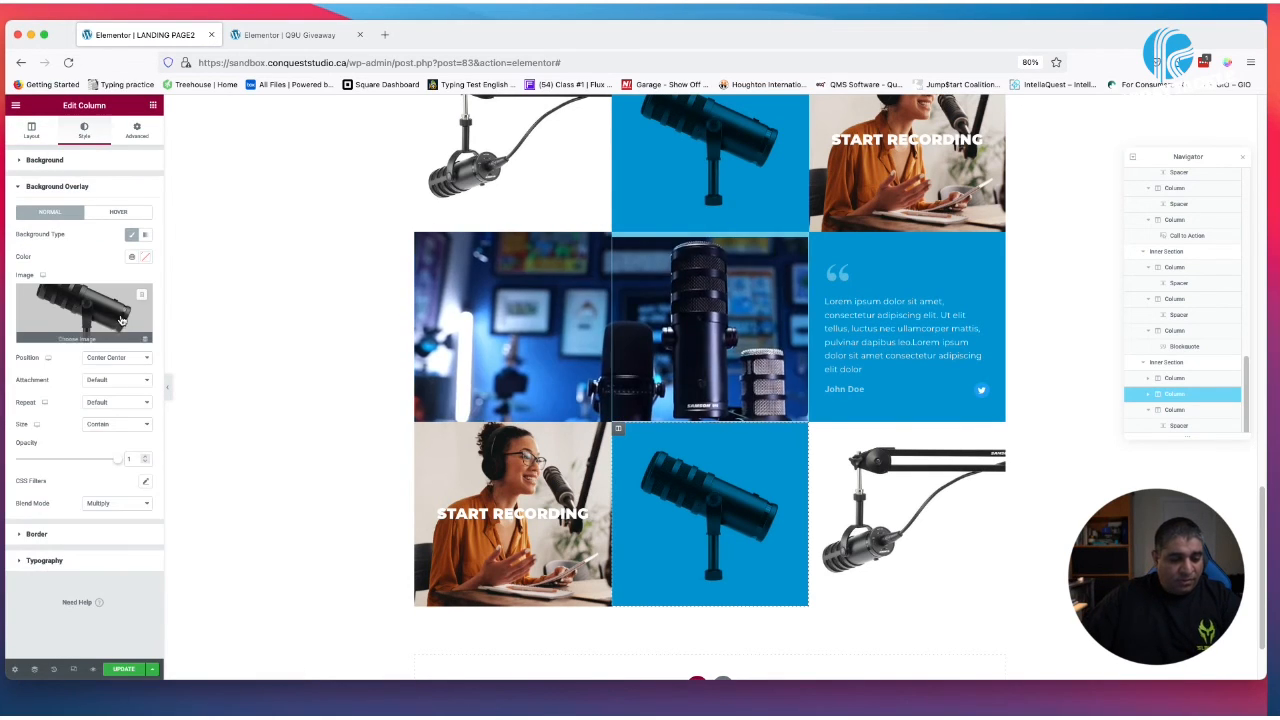
pyautogui.click(145, 294)
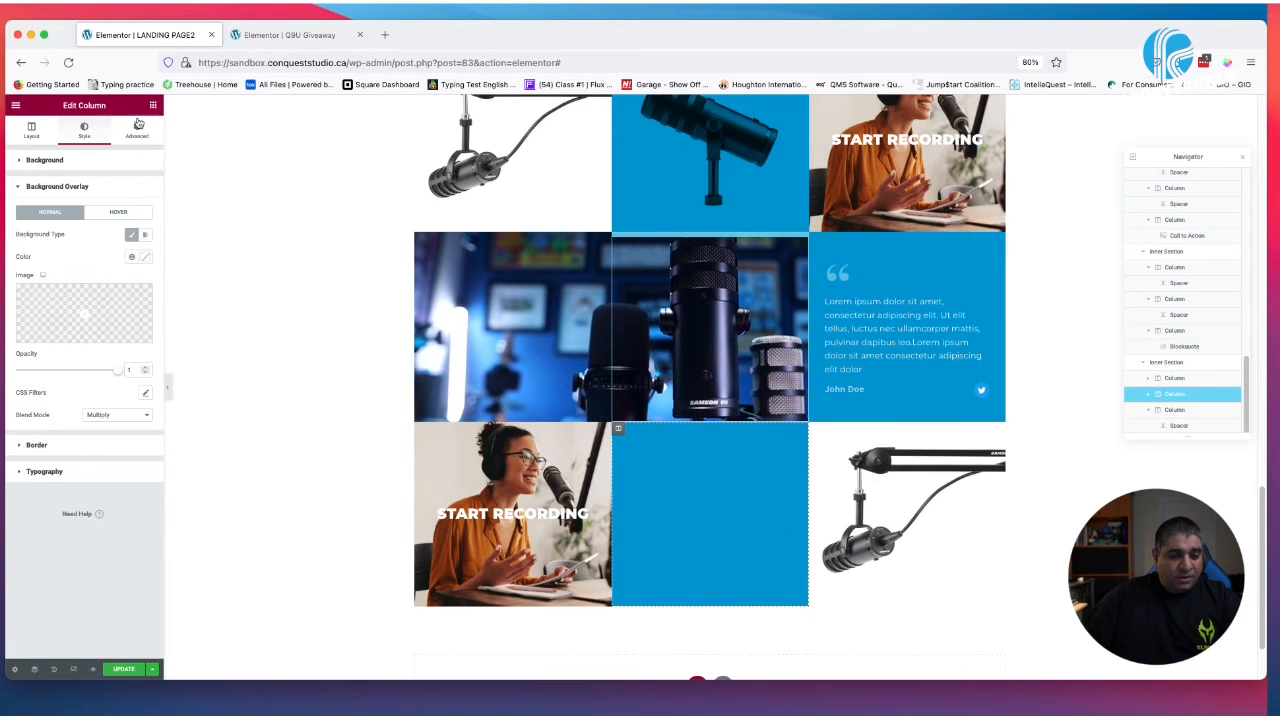
# Find the Social Icons widget and add it to the empty blue column in the gallery's last row
pyautogui.click(154, 107)
pyautogui.click(79, 147)
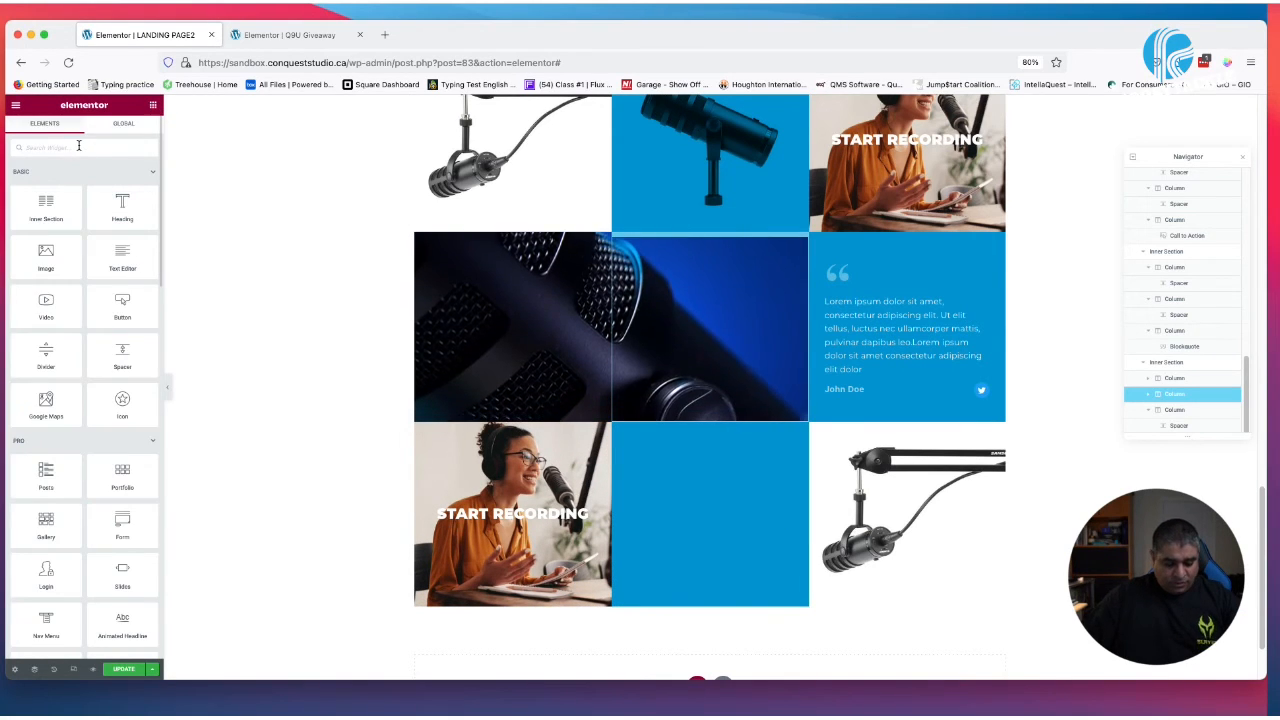
pyautogui.write('social')
pyautogui.moveTo(48, 185); pyautogui.dragTo(743, 521)
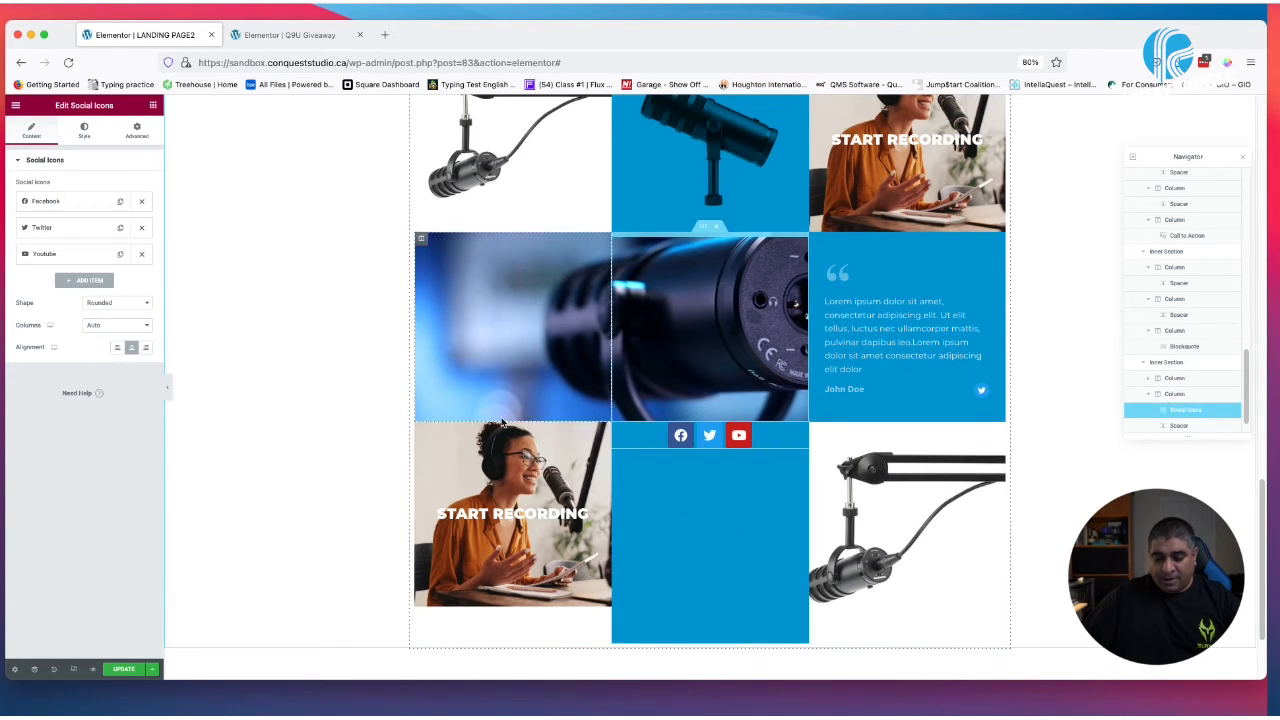
# Delete the spacer below the social icons in the blue column
pyautogui.rightClick(712, 500)
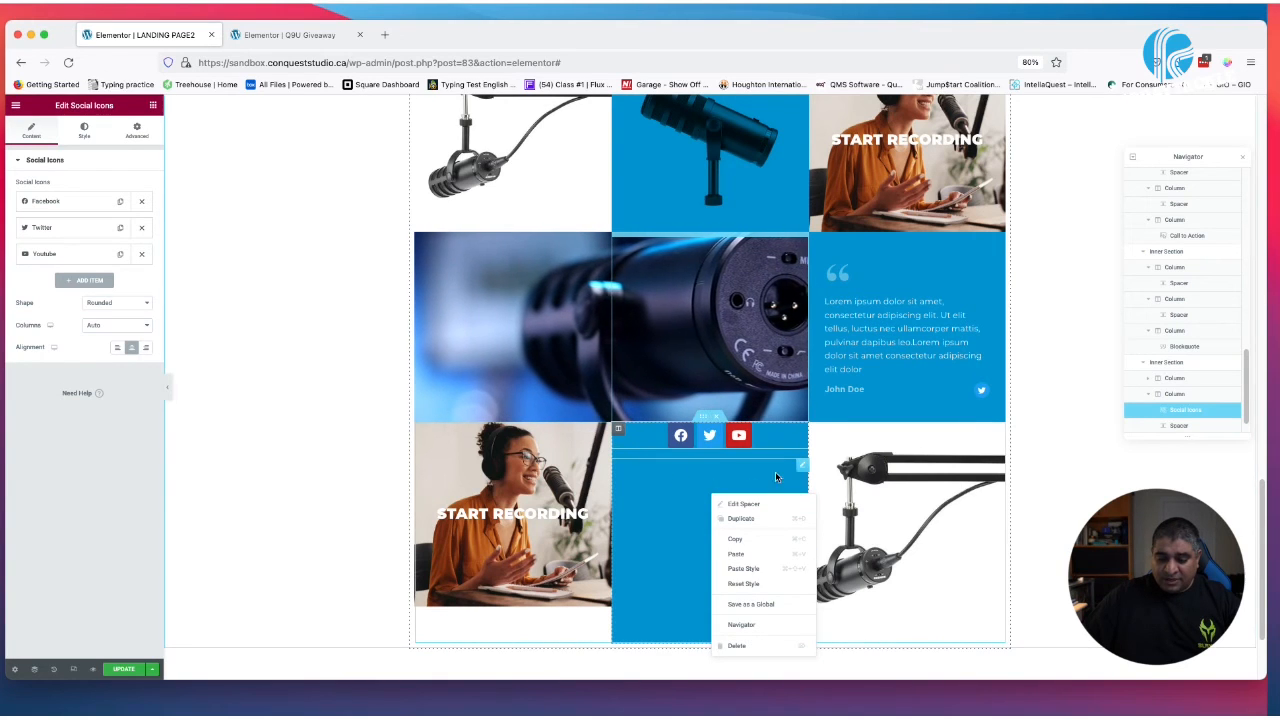
pyautogui.click(717, 487)
pyautogui.rightClick(703, 503)
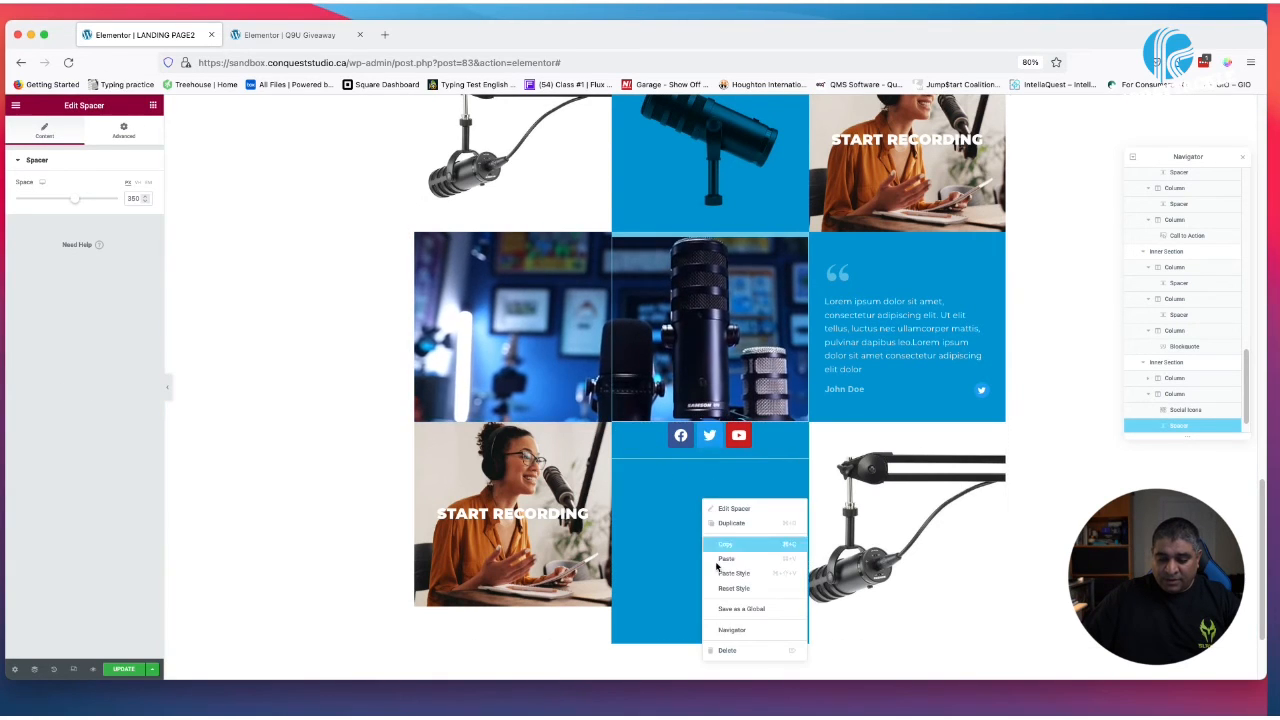
pyautogui.click(725, 650)
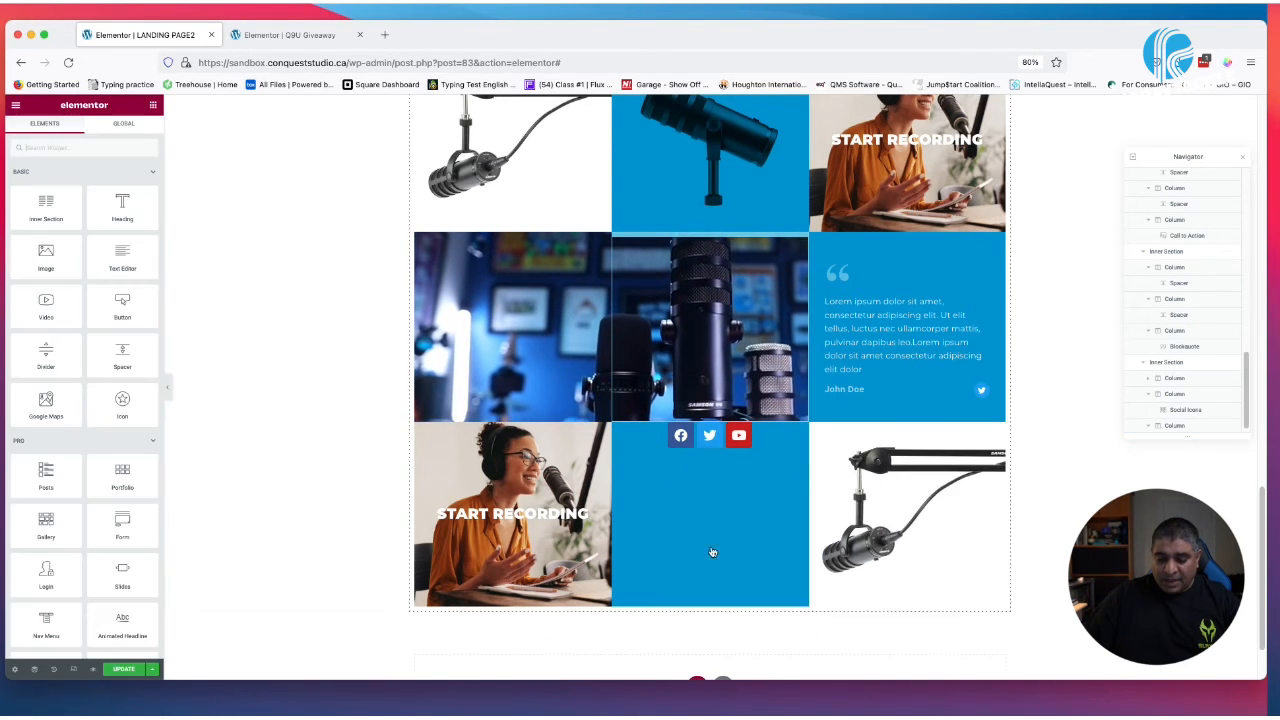
# Set the vertical alignment of the column holding the social icons to Middle
pyautogui.click(618, 429)
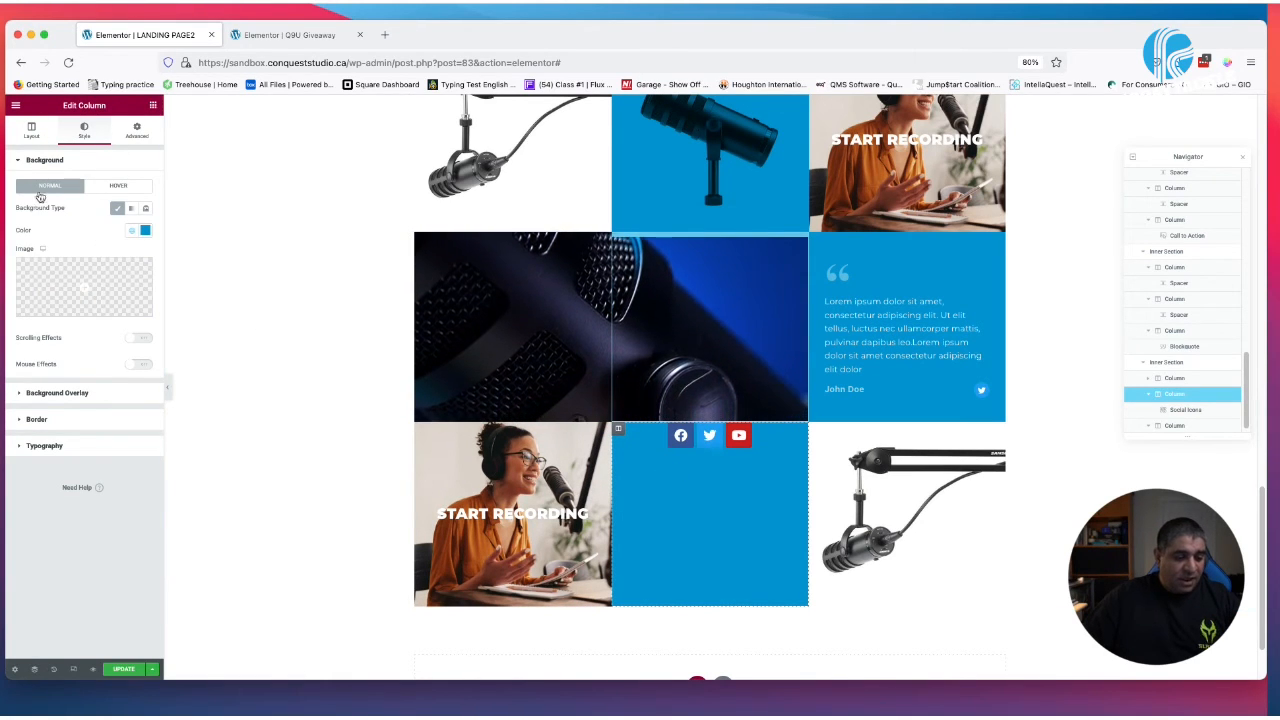
pyautogui.click(34, 134)
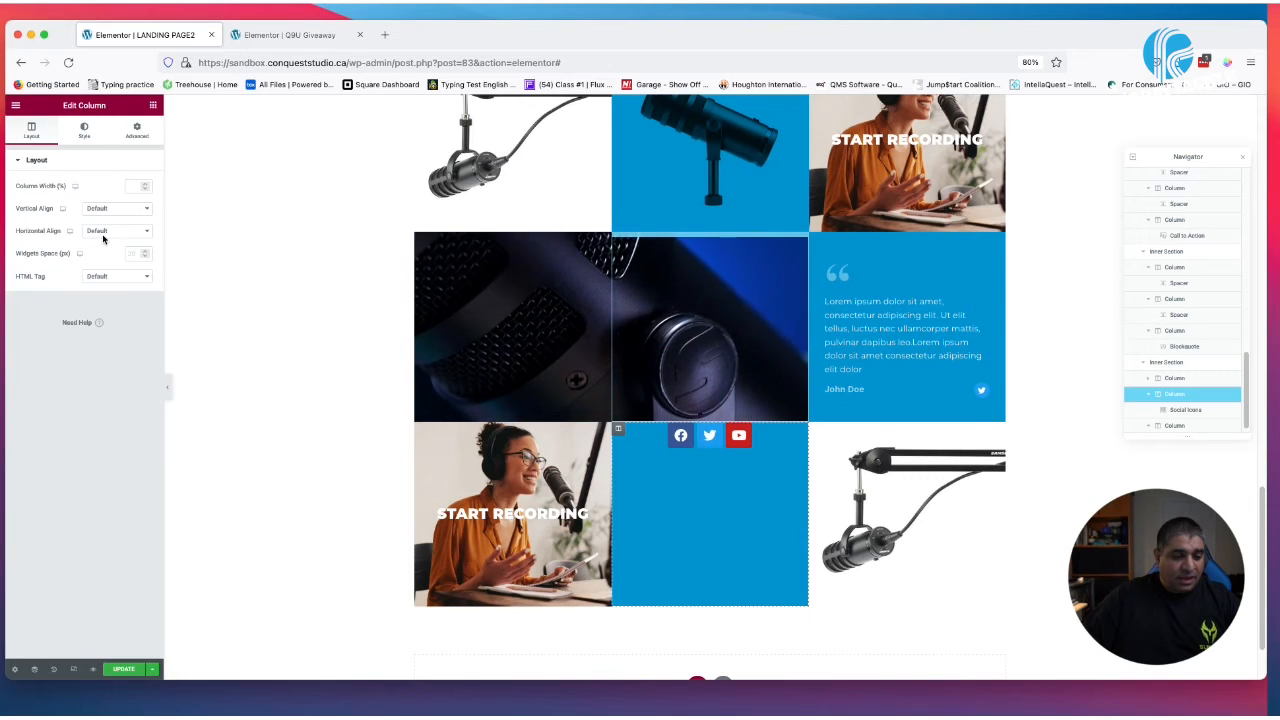
pyautogui.click(117, 208)
pyautogui.click(110, 208)
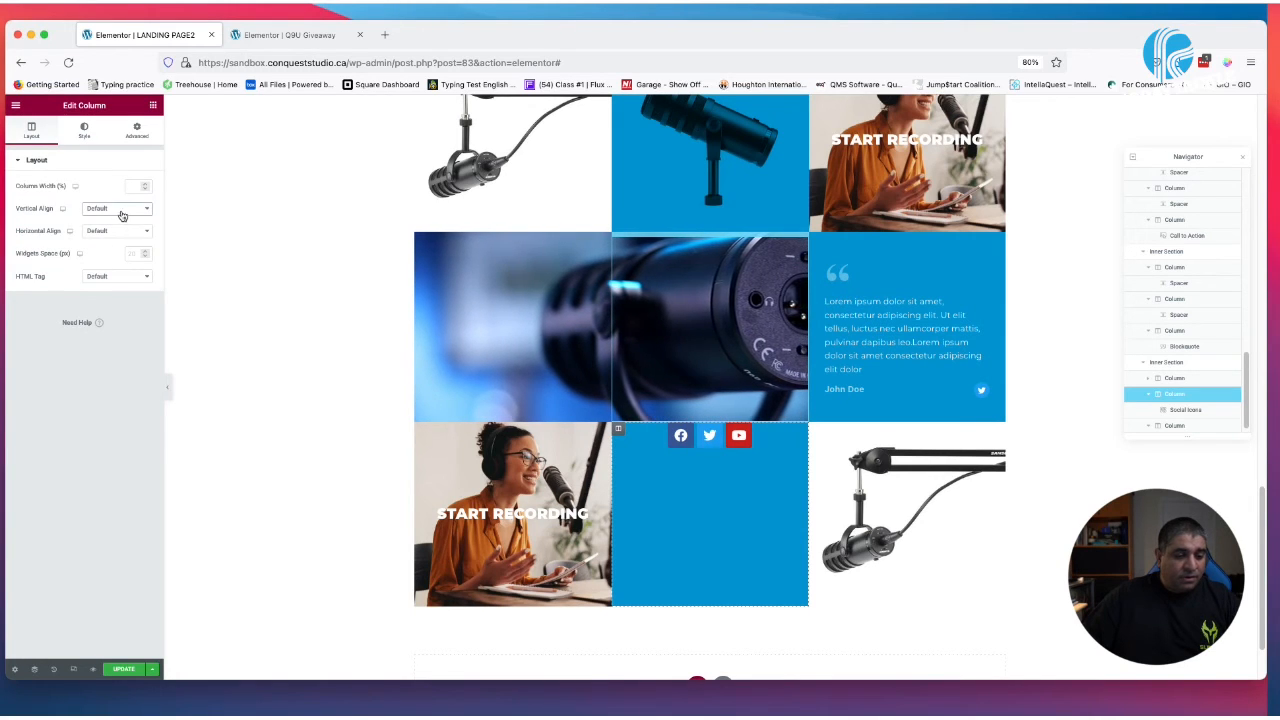
pyautogui.click(117, 208)
pyautogui.click(121, 232)
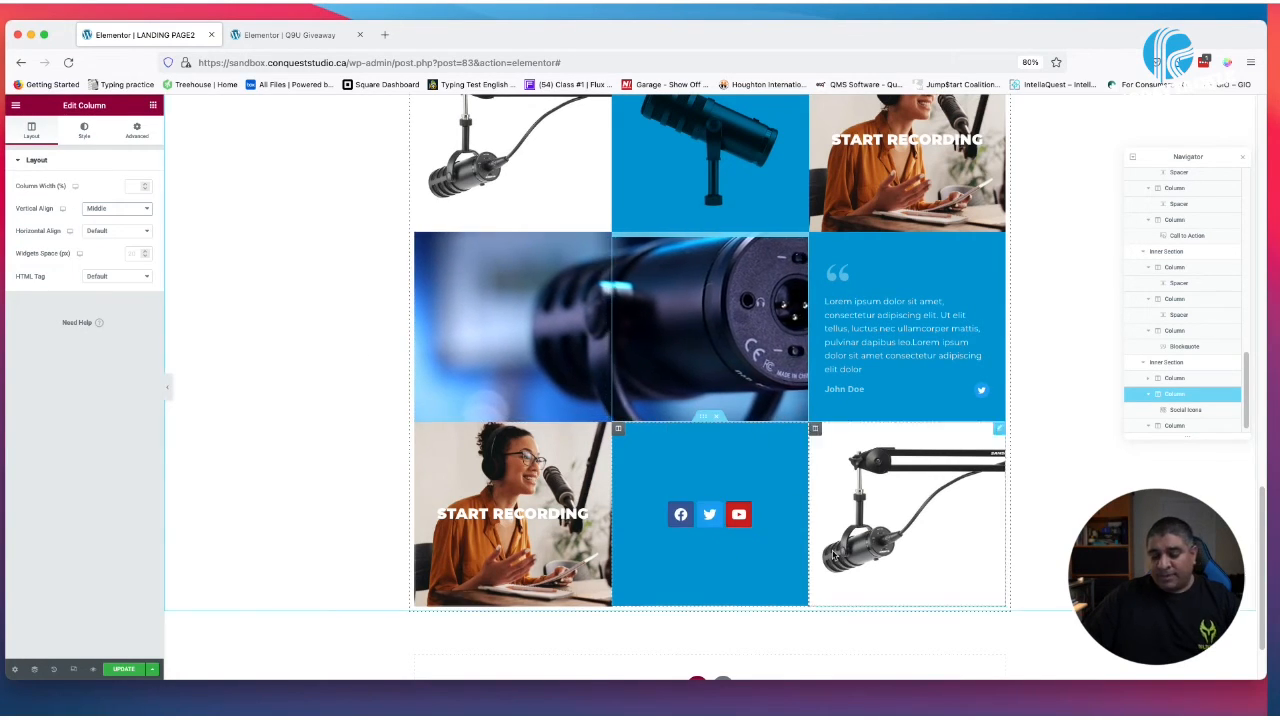
# Switch the social icons' color to Custom and assign the global Primary color as their secondary color
pyautogui.click(684, 514)
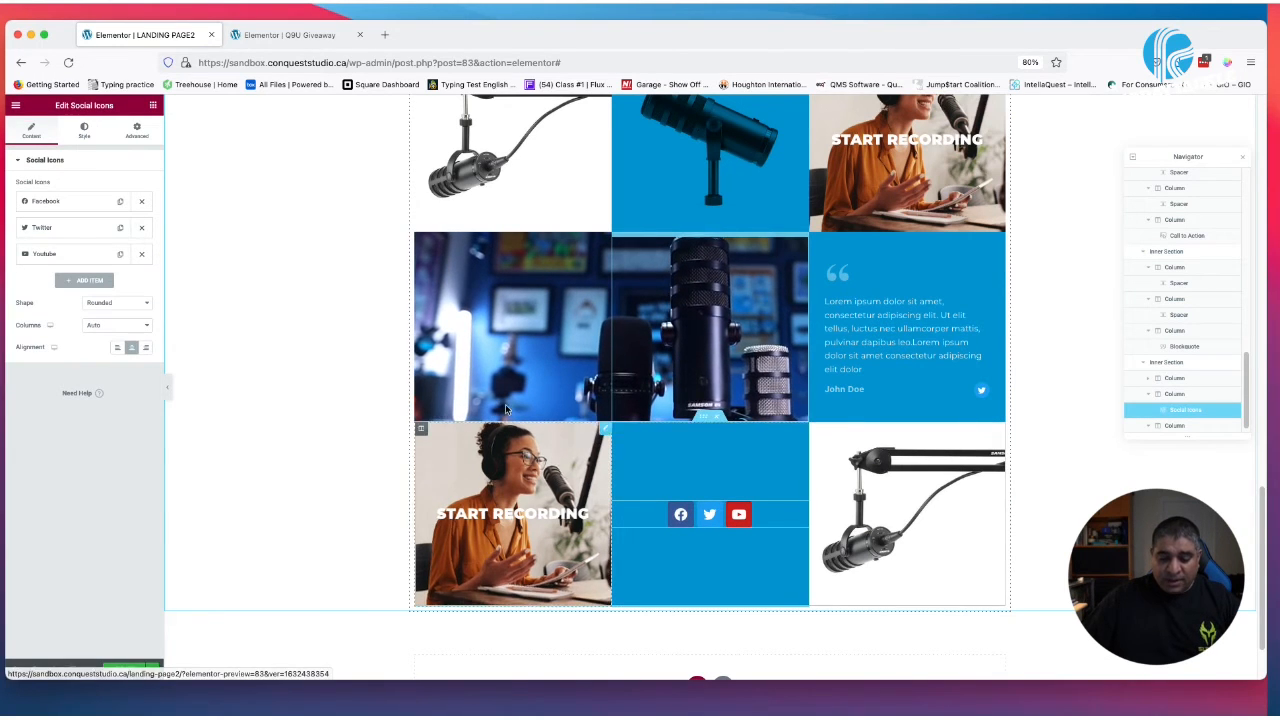
pyautogui.click(85, 131)
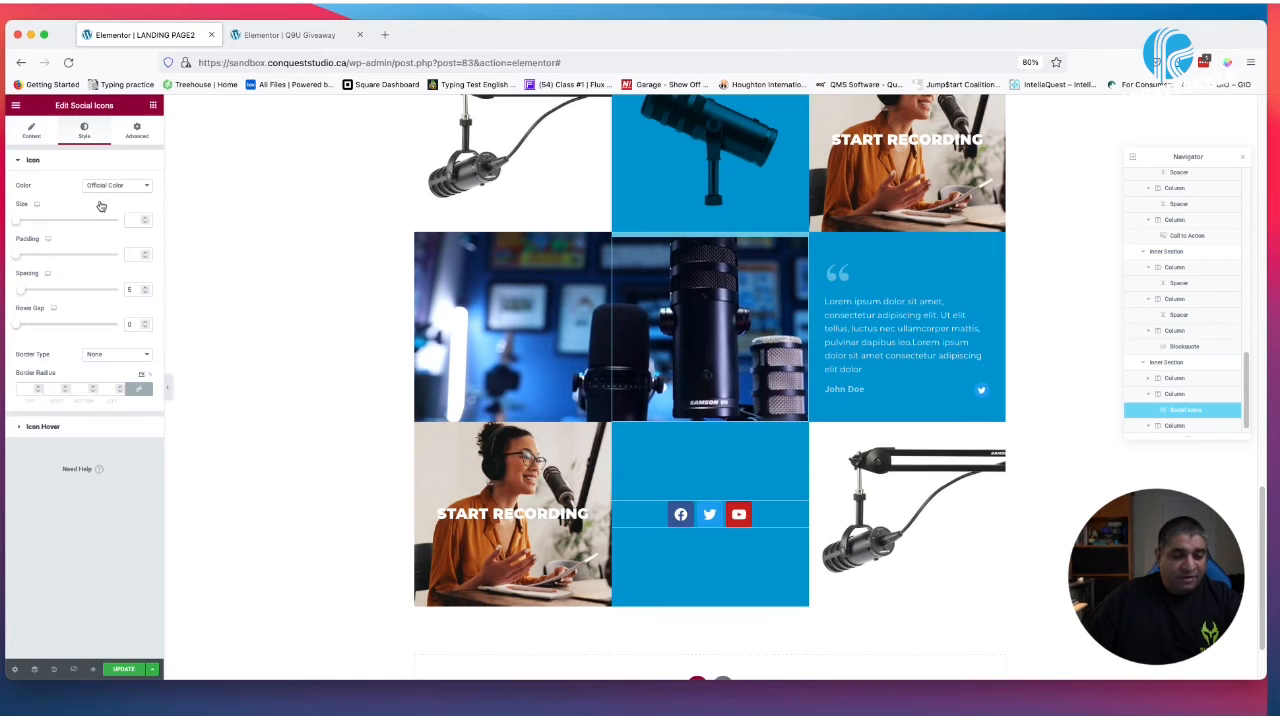
pyautogui.click(33, 131)
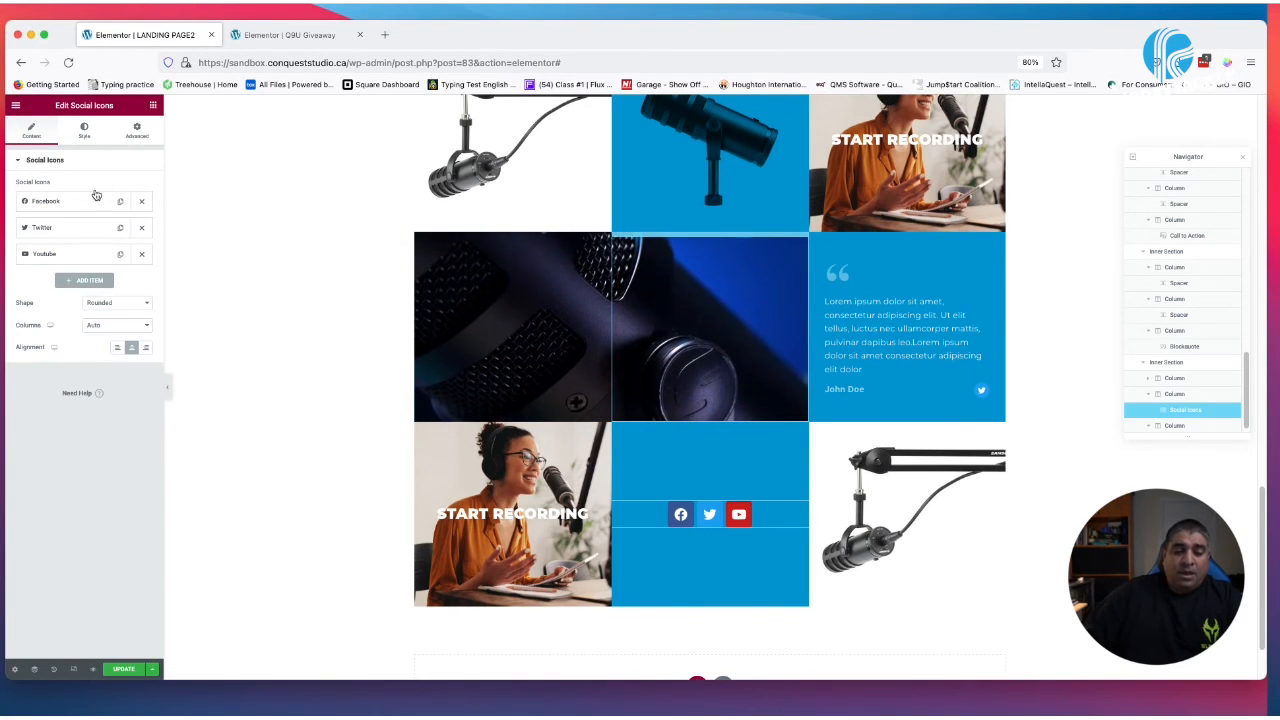
pyautogui.click(81, 204)
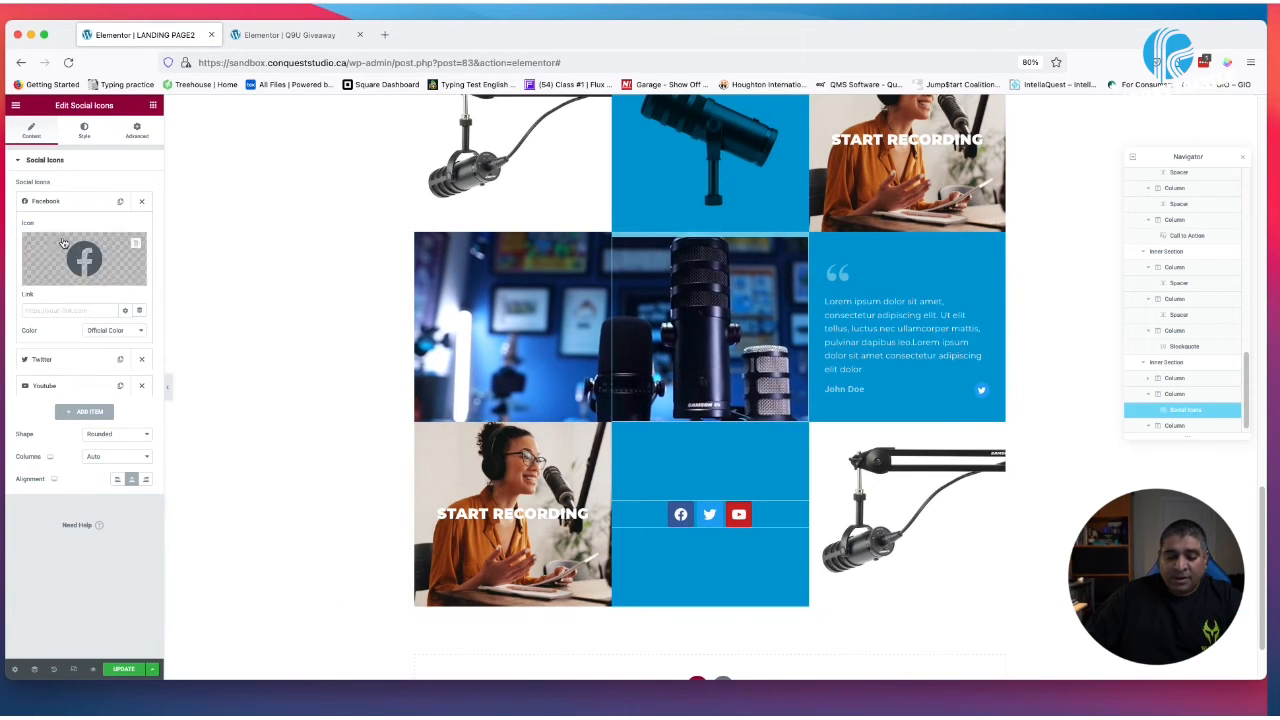
pyautogui.click(84, 130)
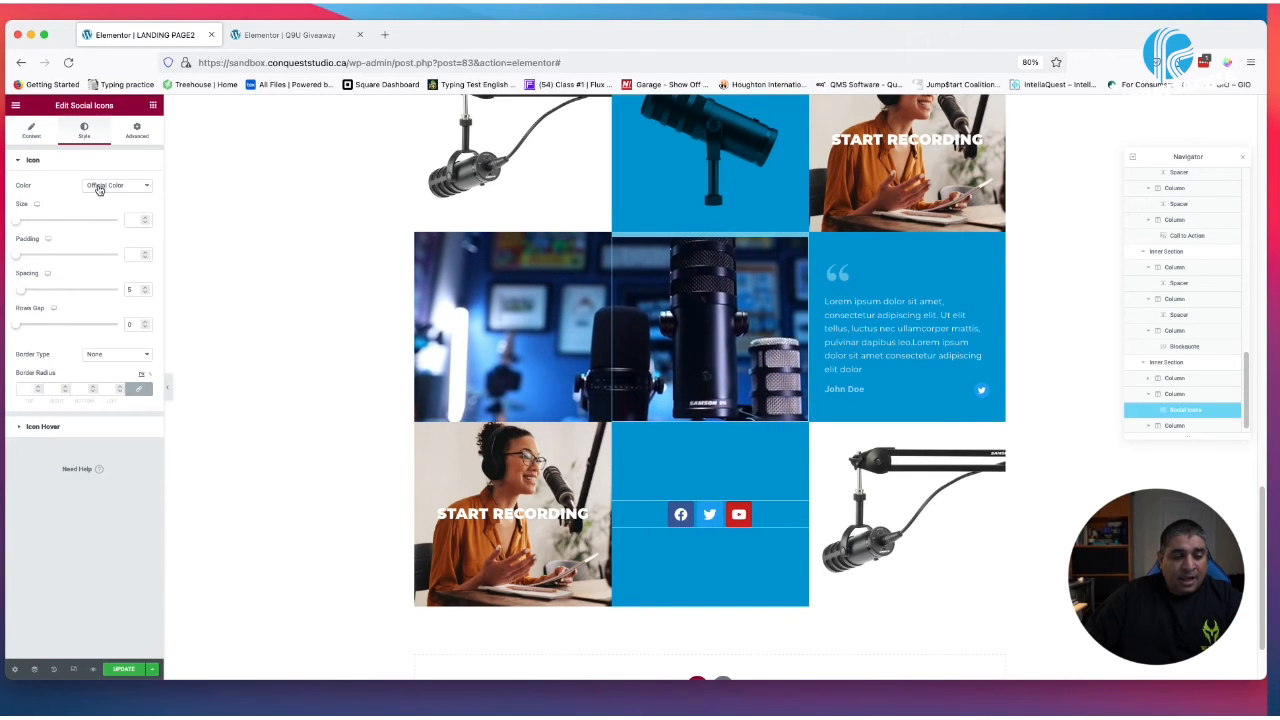
pyautogui.click(99, 189)
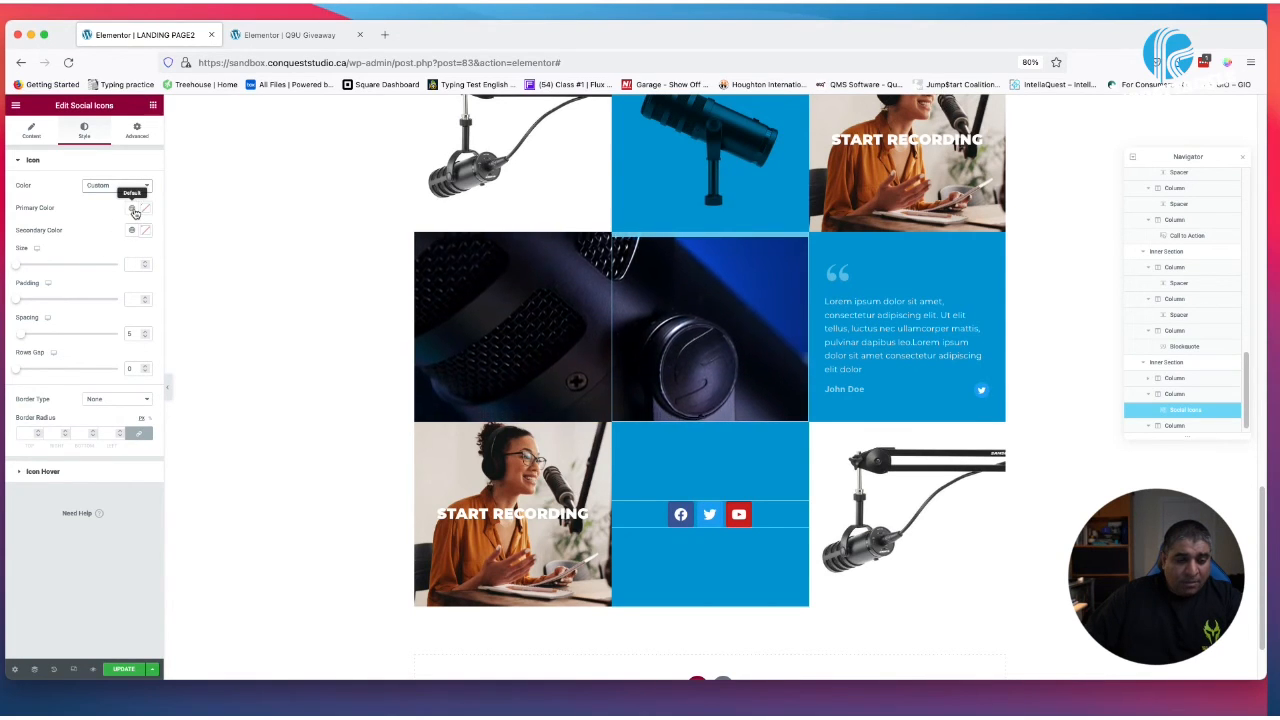
pyautogui.click(134, 232)
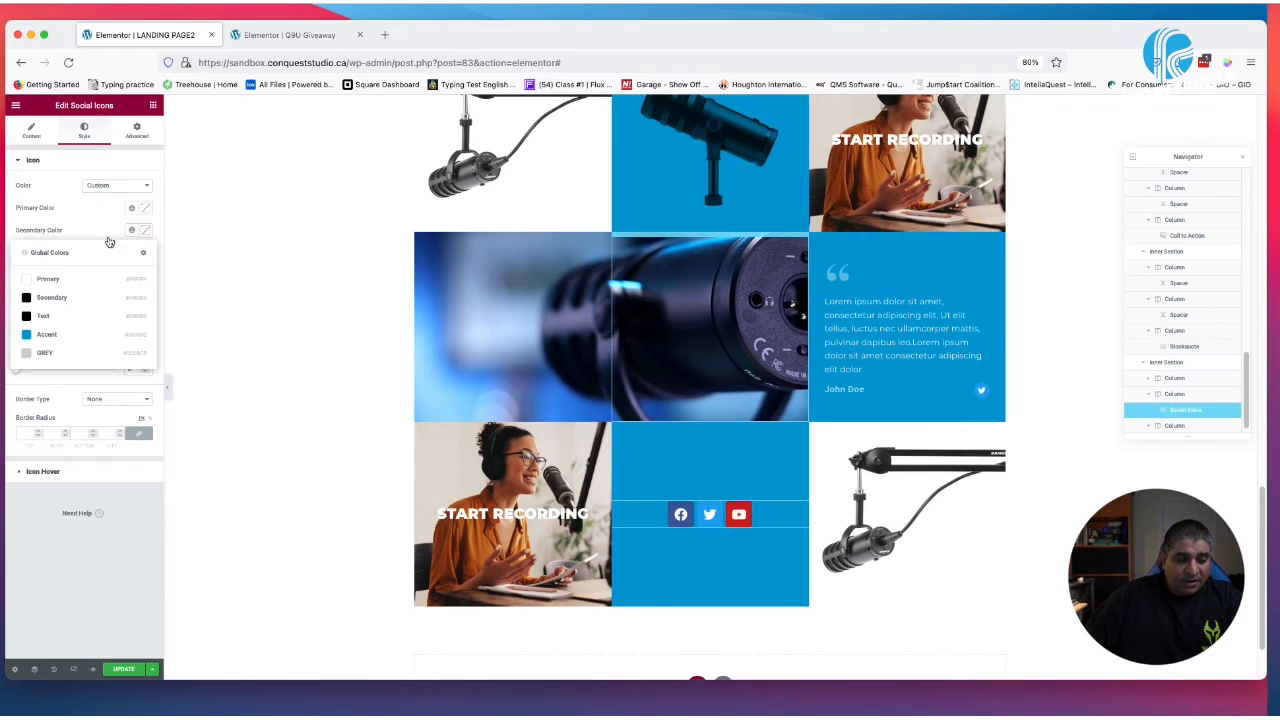
pyautogui.click(64, 286)
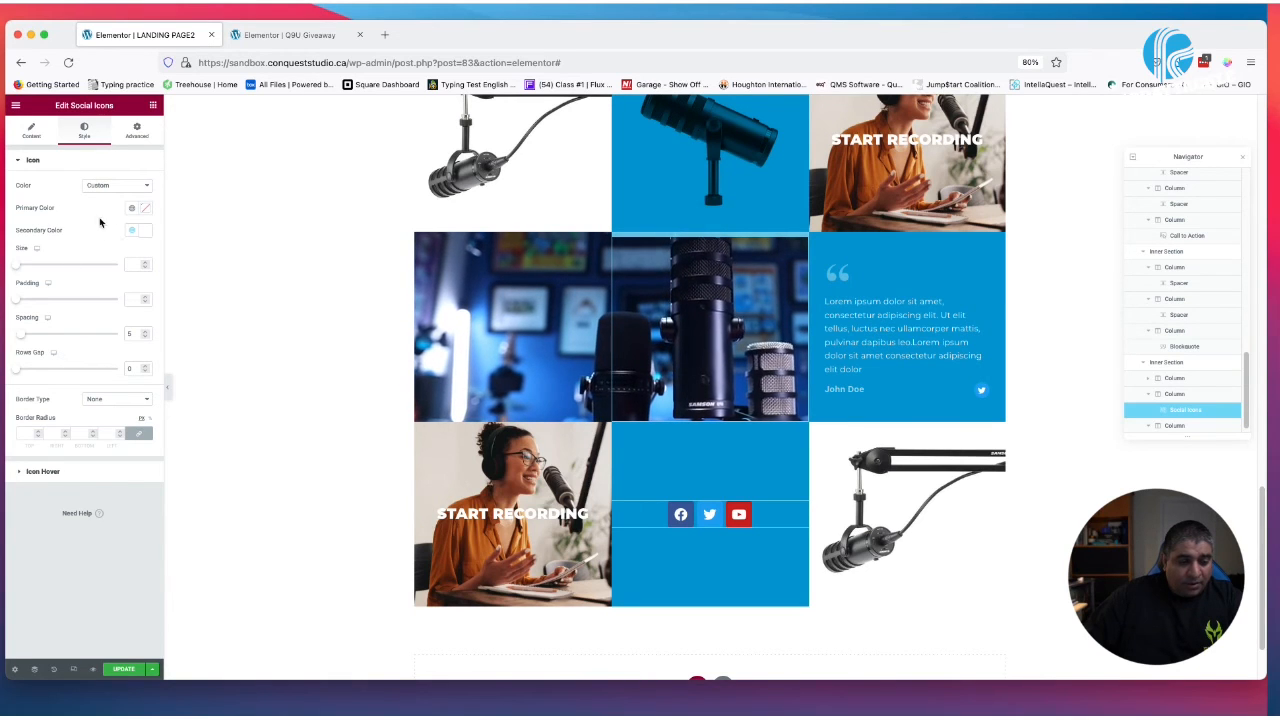
# Set the social icons' primary color to the global Primary white and reduce its opacity to fully transparent
pyautogui.click(131, 207)
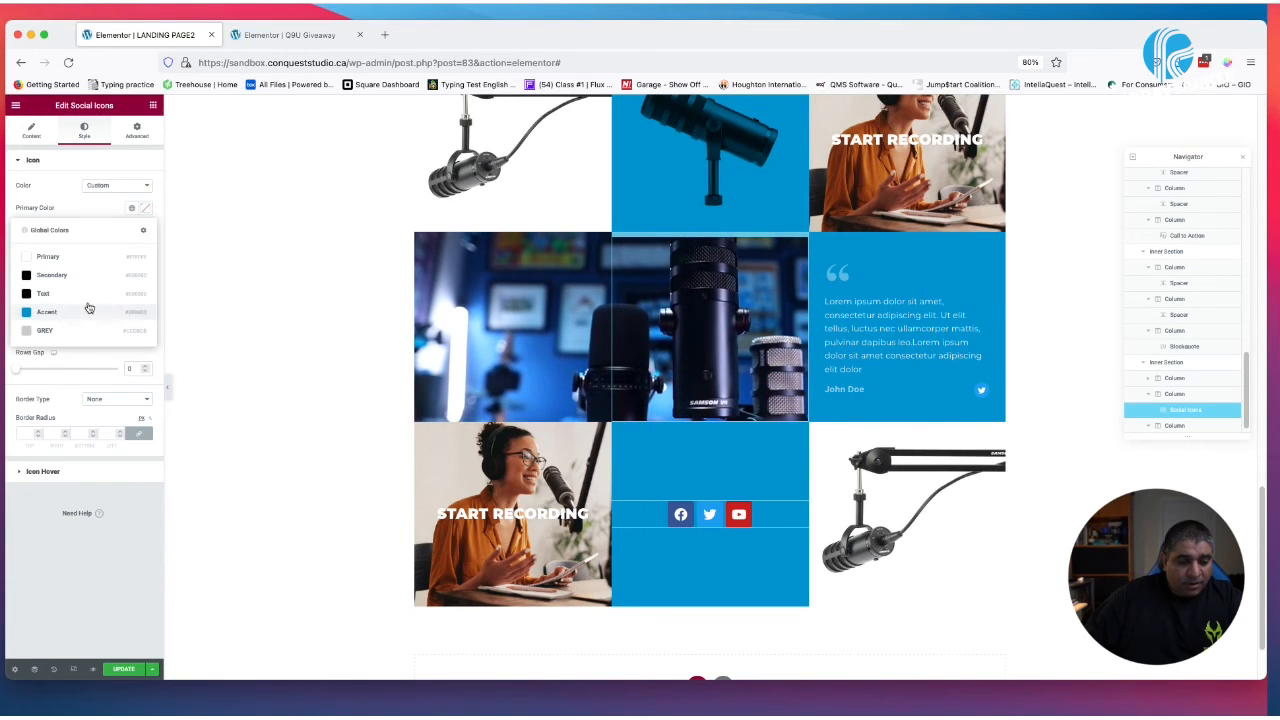
pyautogui.click(84, 258)
pyautogui.click(145, 207)
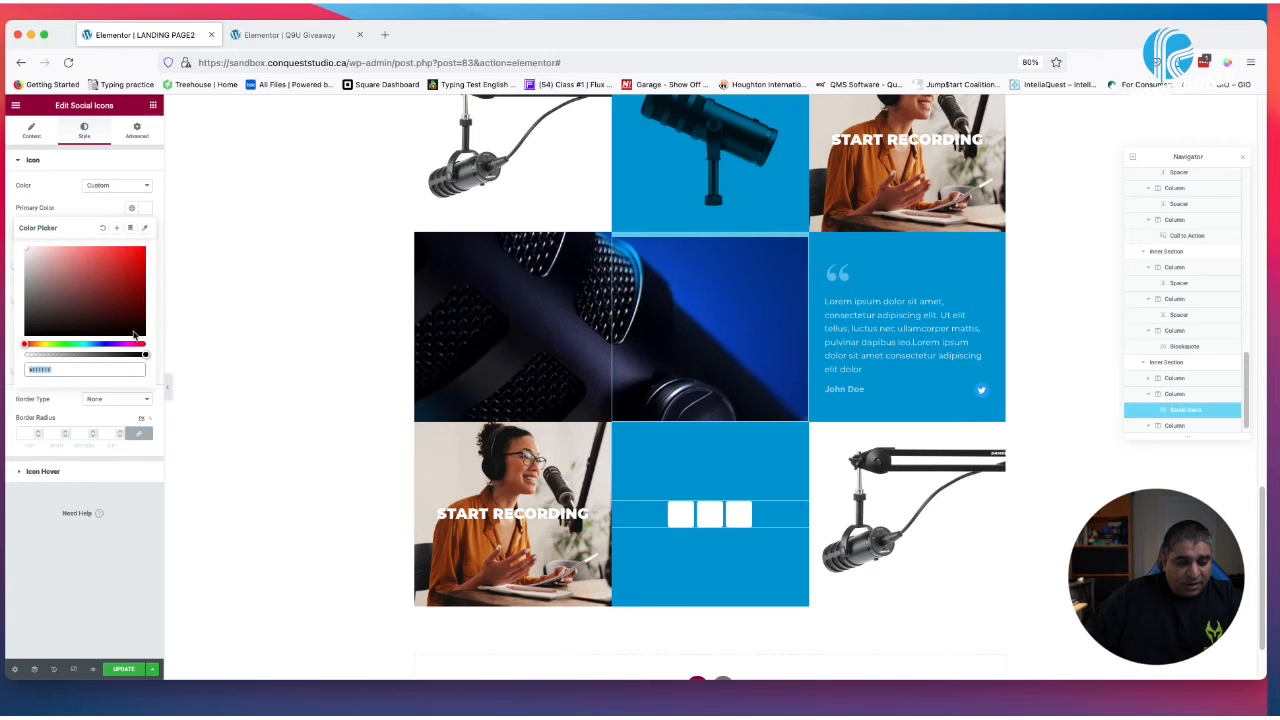
pyautogui.moveTo(144, 356); pyautogui.dragTo(25, 355)
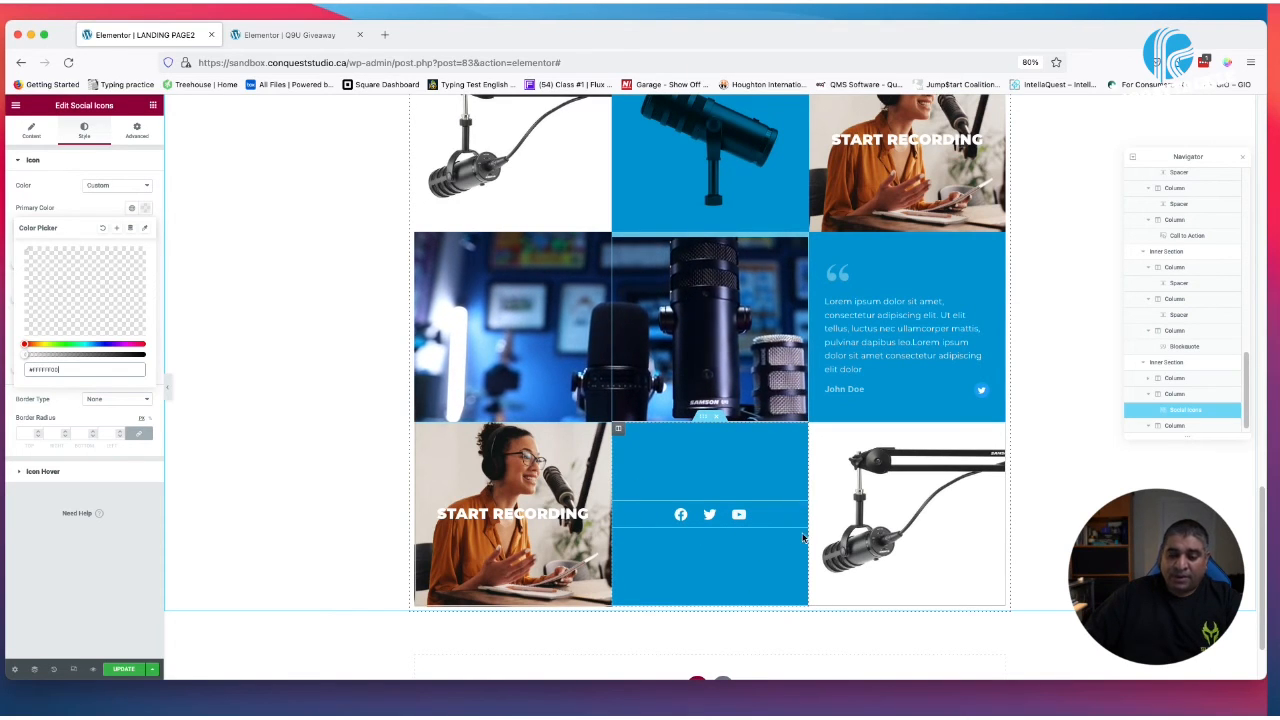
# Replace the image of the Call to Action in the gallery's last row with the photo of the man wearing headphones
pyautogui.click(475, 517)
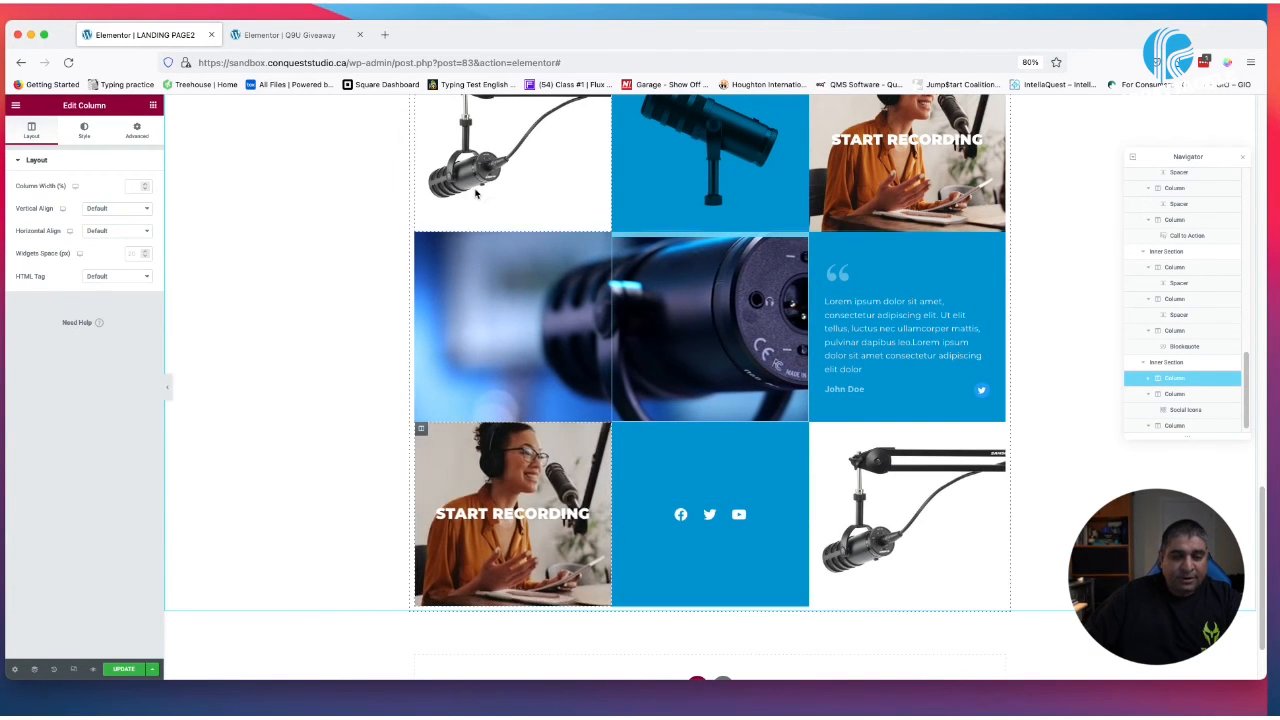
pyautogui.click(285, 34)
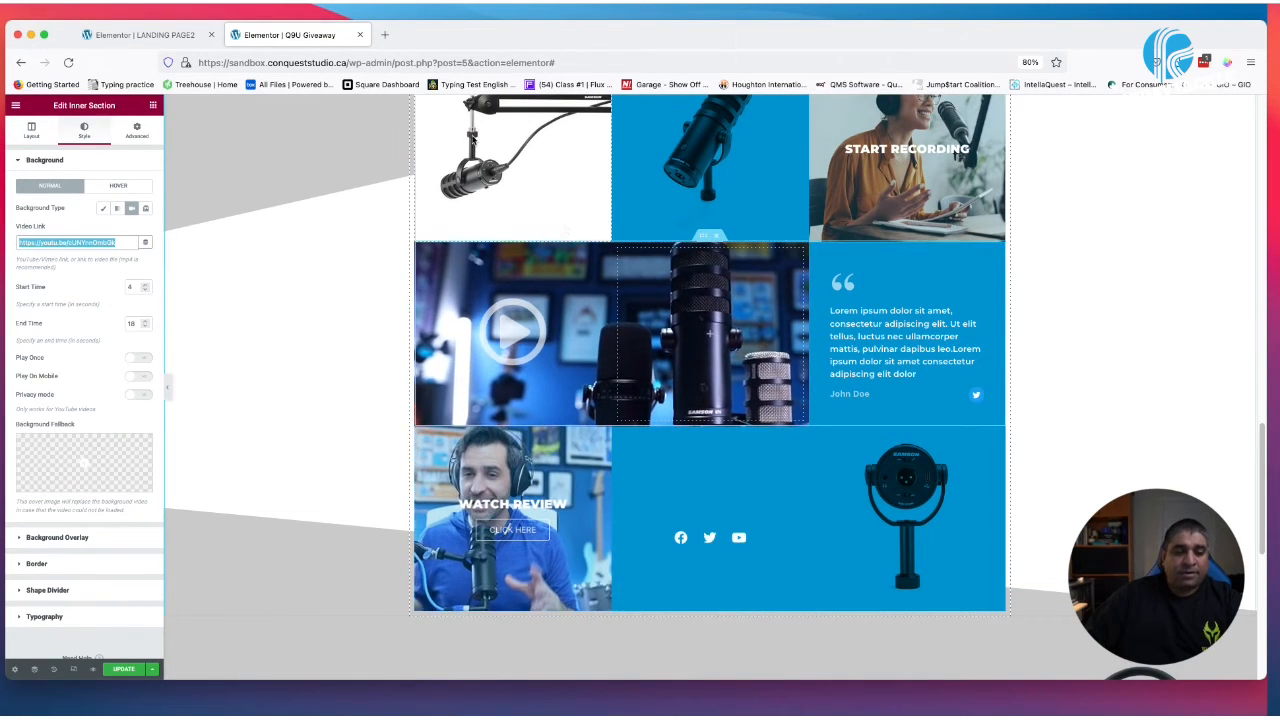
pyautogui.click(140, 34)
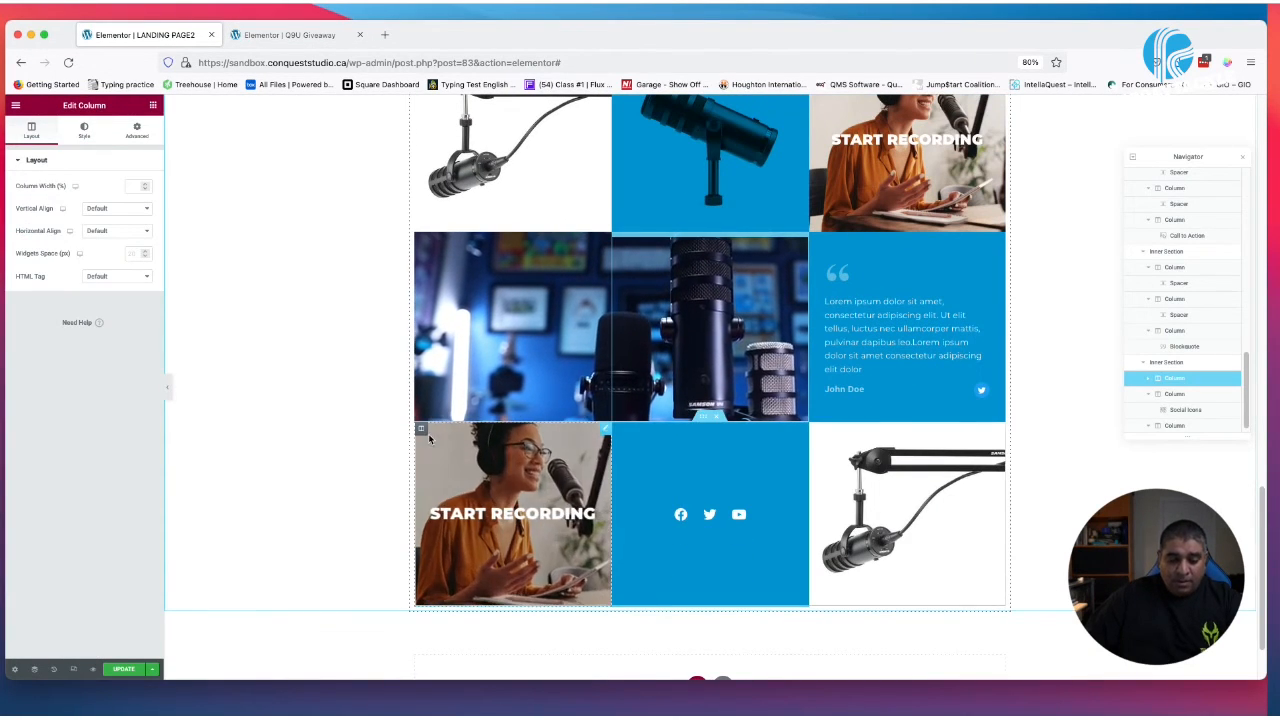
pyautogui.click(84, 131)
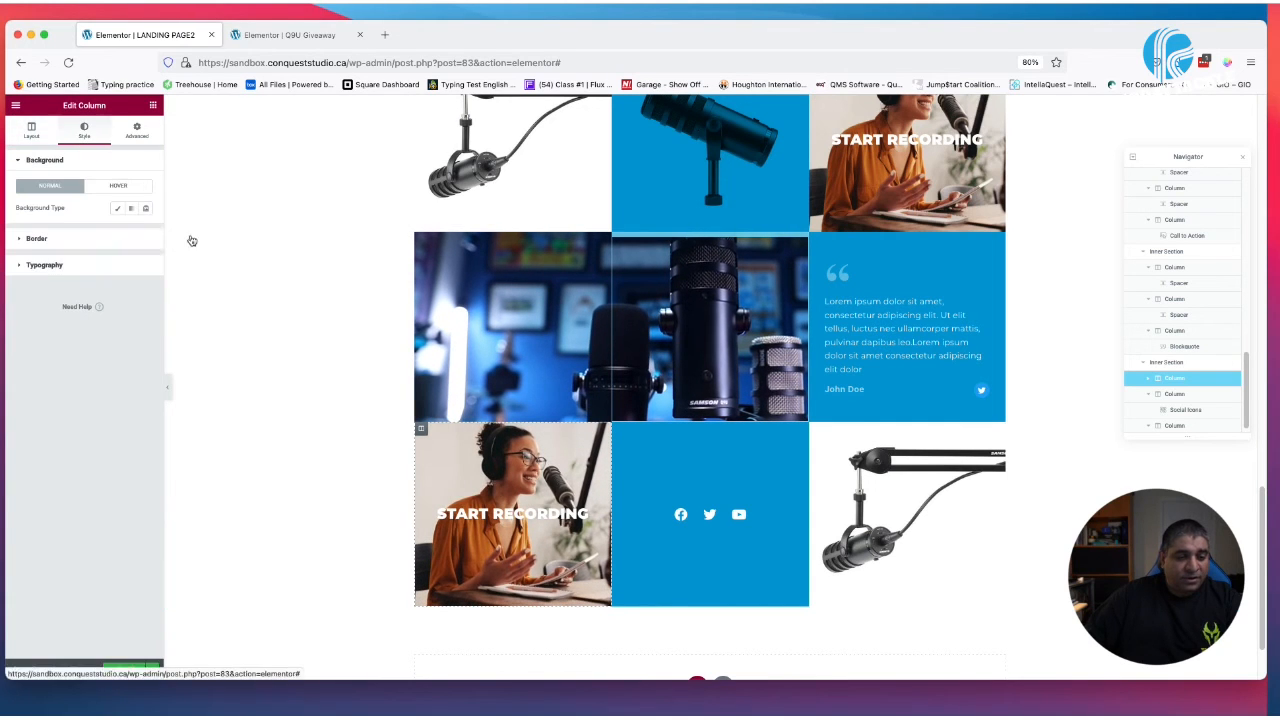
pyautogui.click(32, 131)
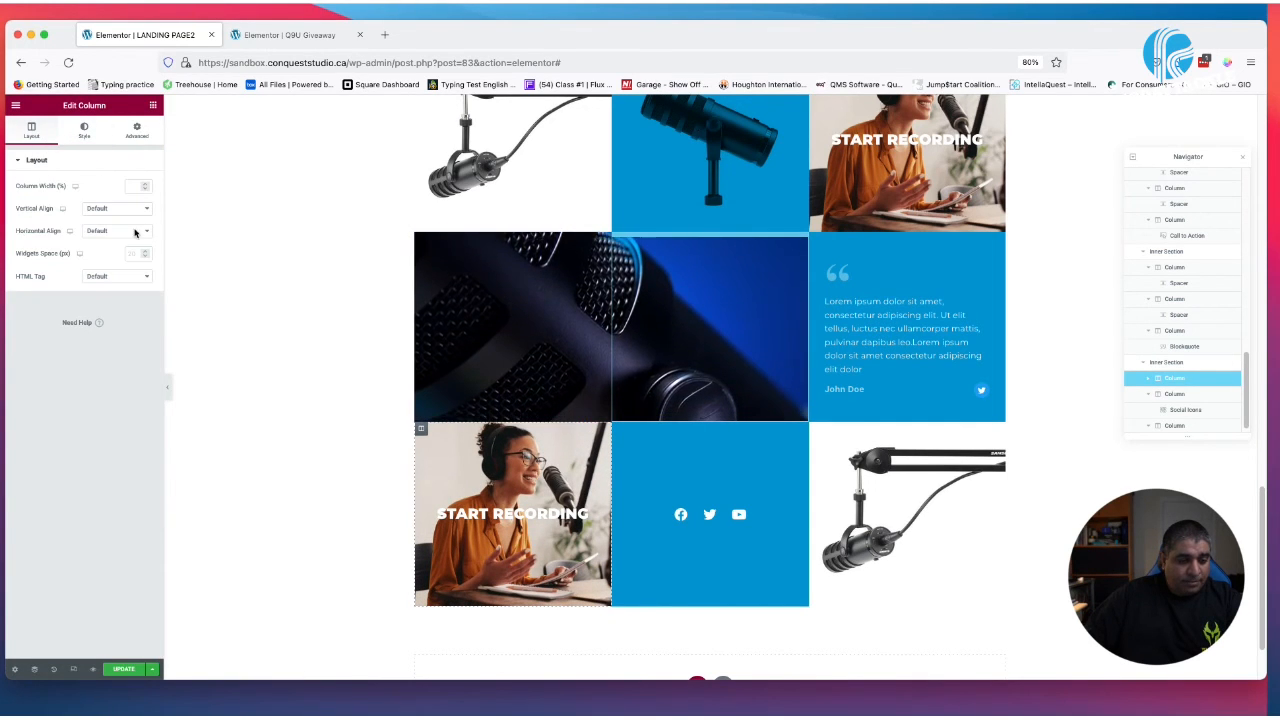
pyautogui.click(466, 474)
pyautogui.click(130, 245)
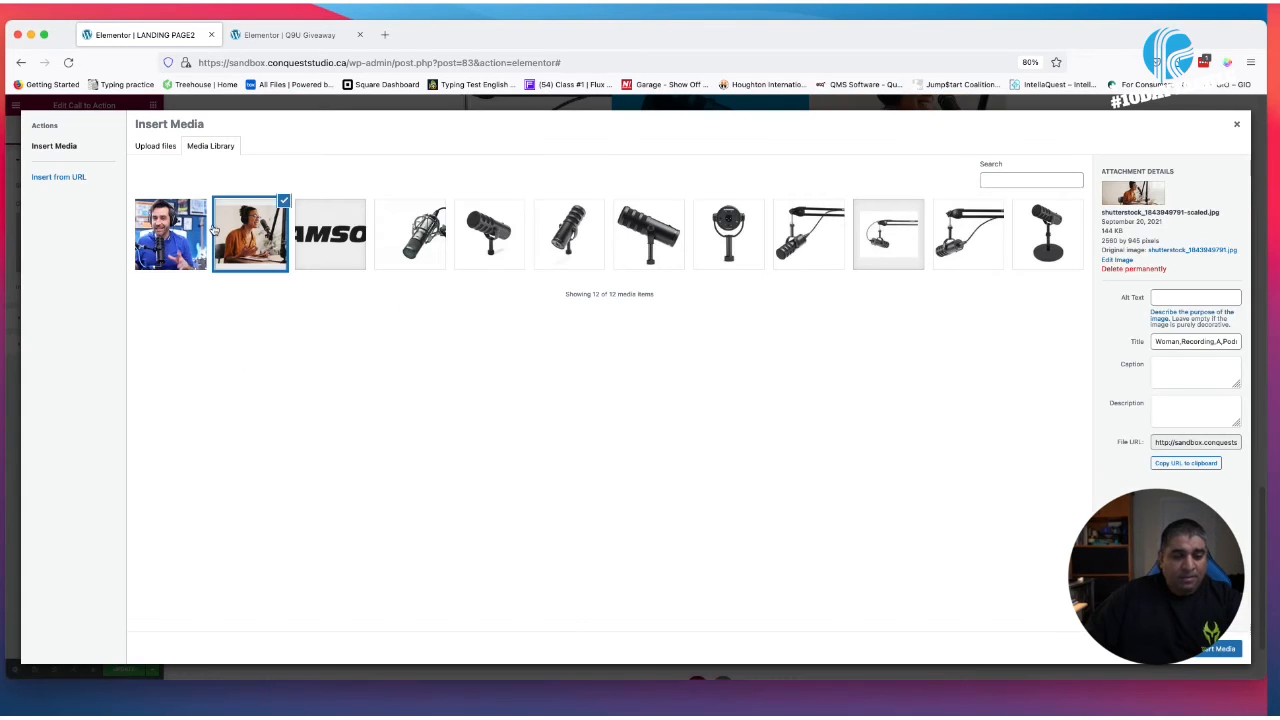
pyautogui.click(195, 232)
pyautogui.click(1232, 650)
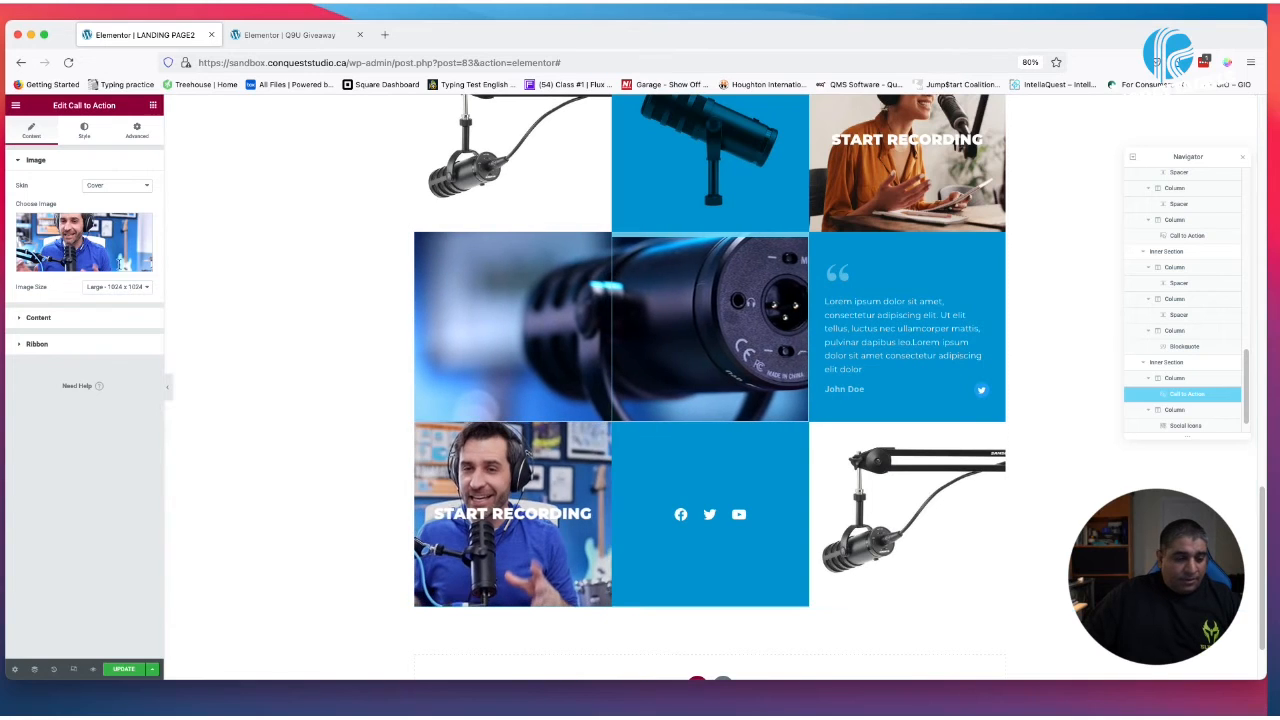
# Set the title of the Call to Action showing the man wearing headphones to WATCH REVIEW
pyautogui.click(69, 317)
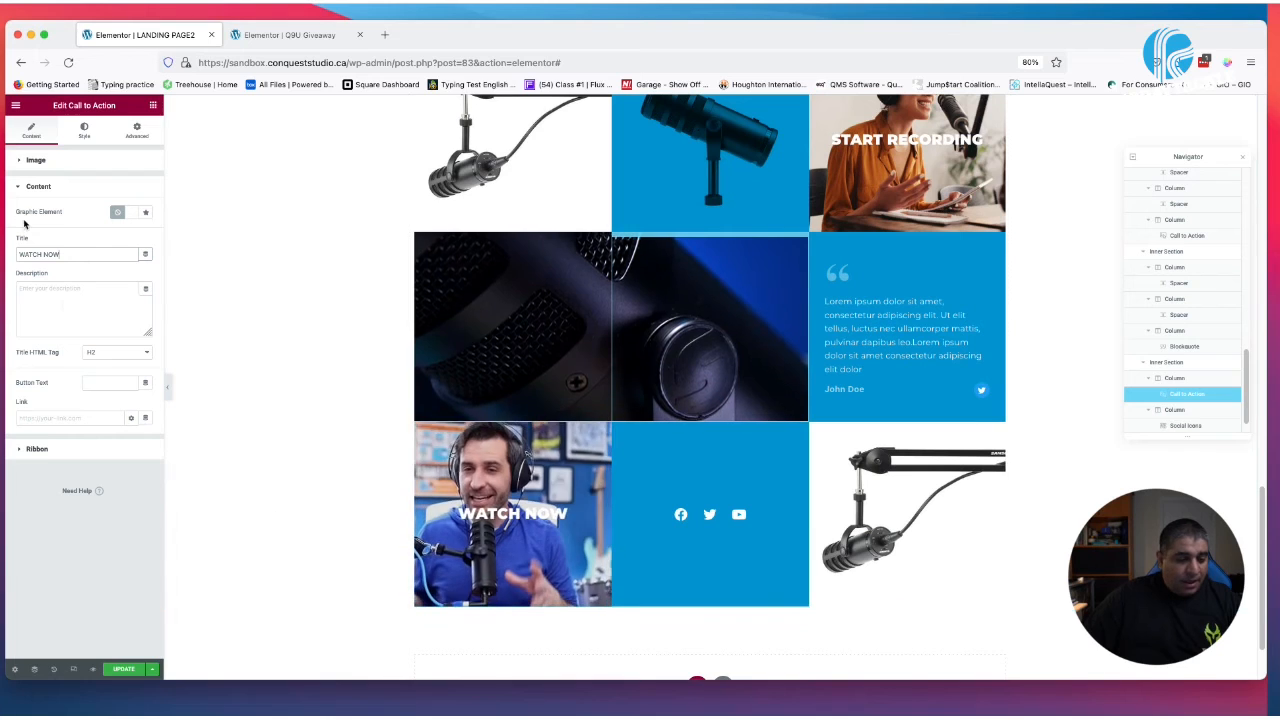
pyautogui.click(88, 413)
pyautogui.write('Cl')
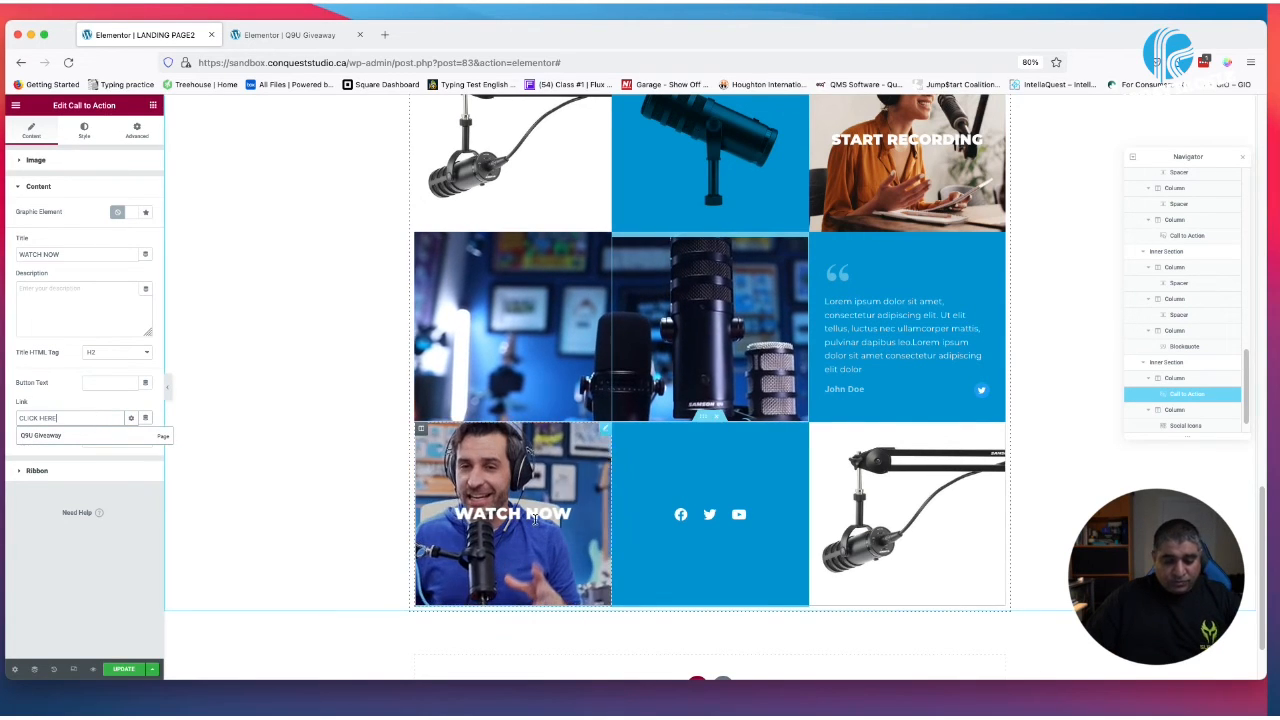
pyautogui.click(78, 256)
pyautogui.doubleClick(47, 255)
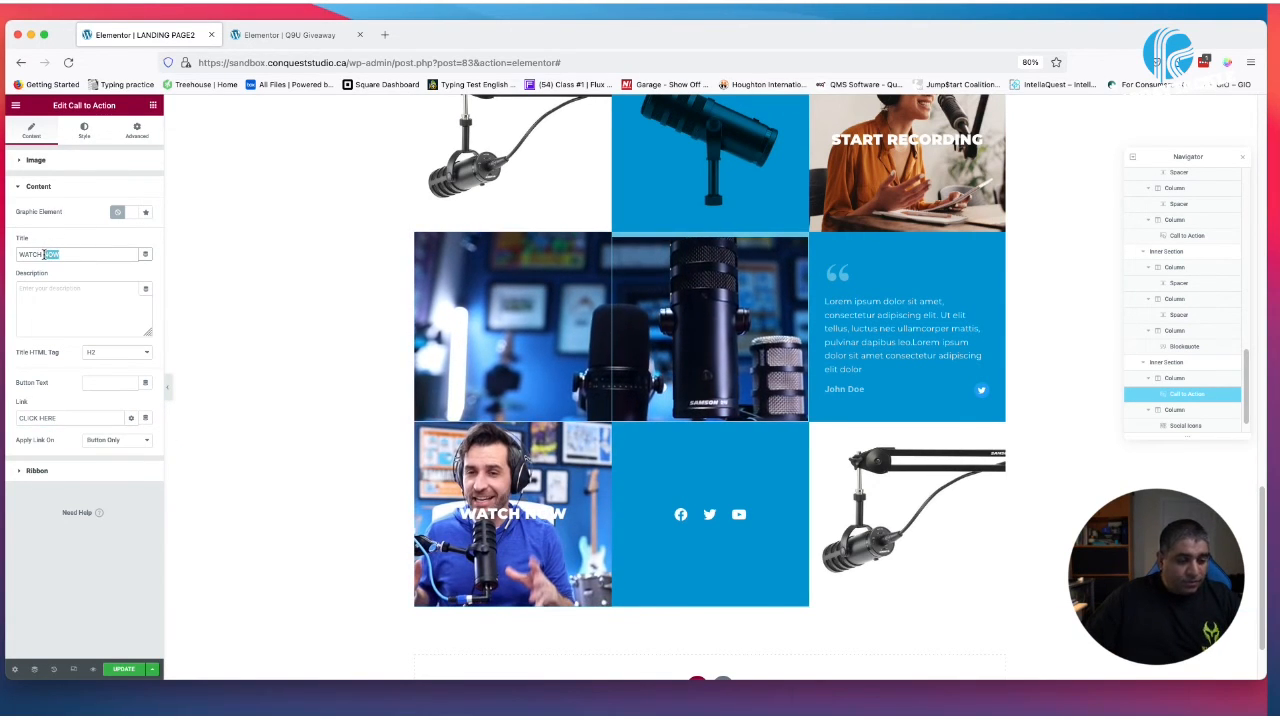
pyautogui.write('REVIE')
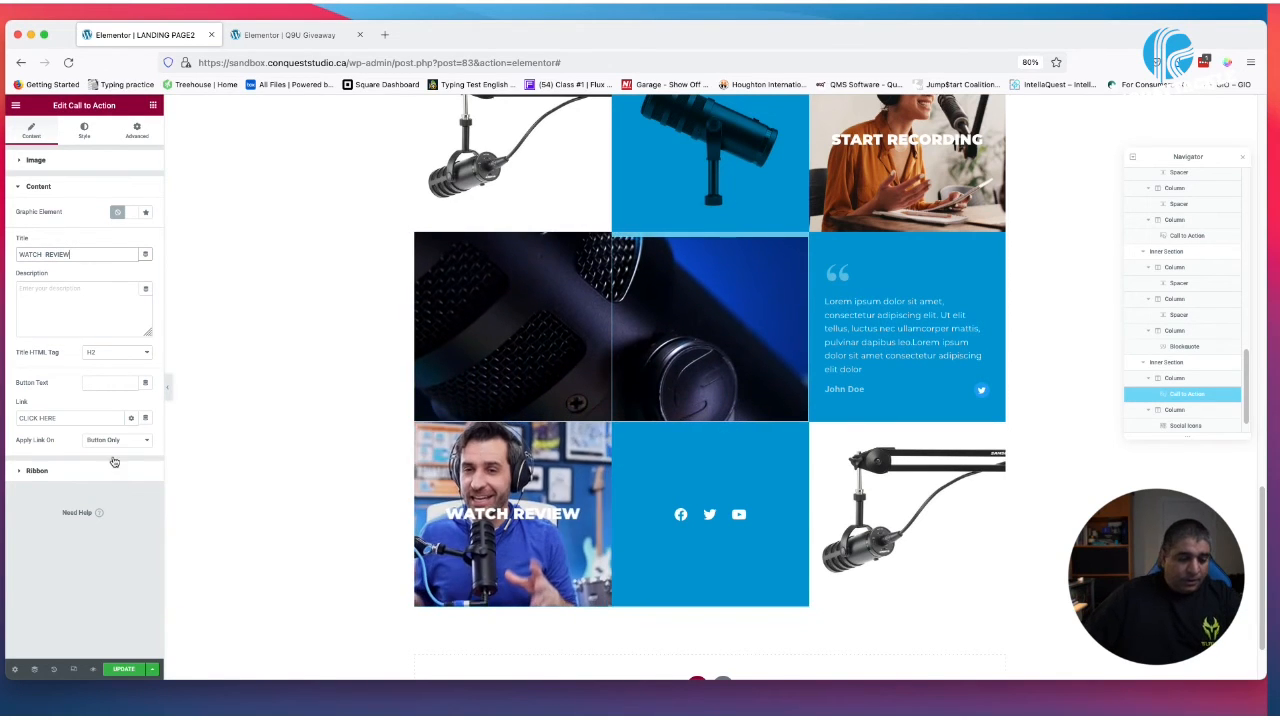
# Set the Call to Action's button text to CLICK HERE and replace its link entry with the YouTube video URL
pyautogui.click(83, 417)
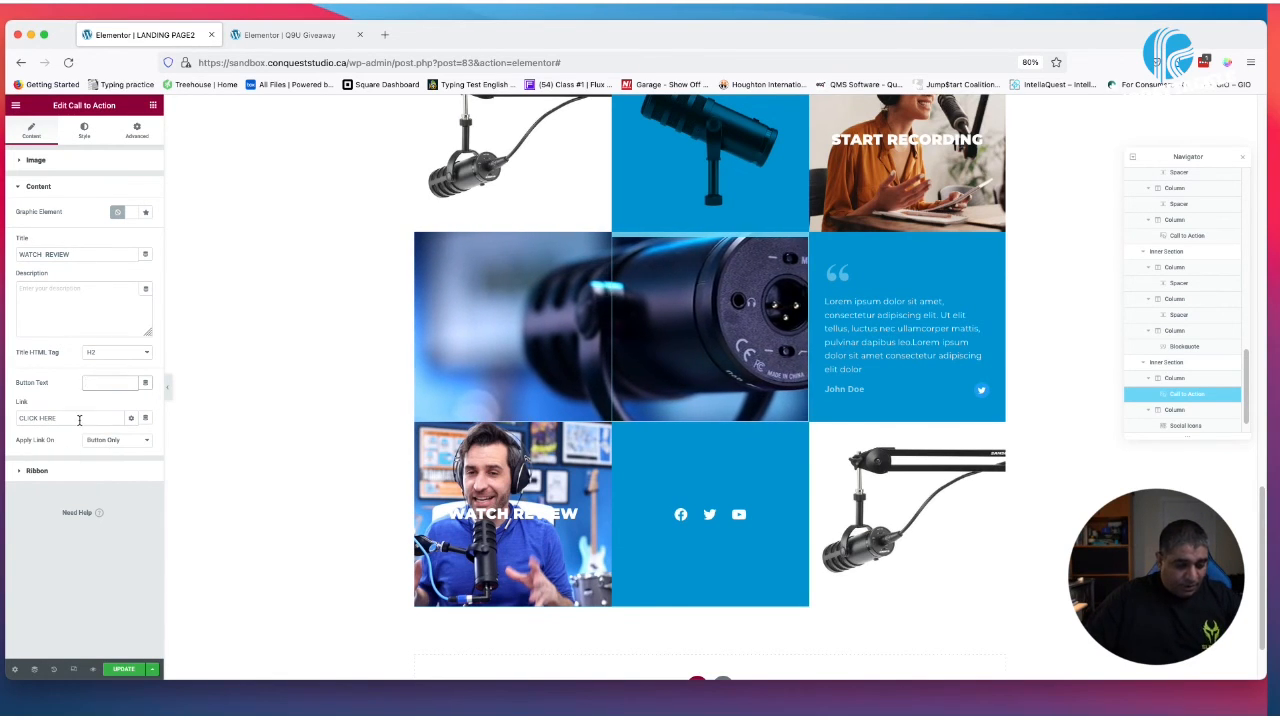
pyautogui.press('Tab')
pyautogui.press('BackSpace')
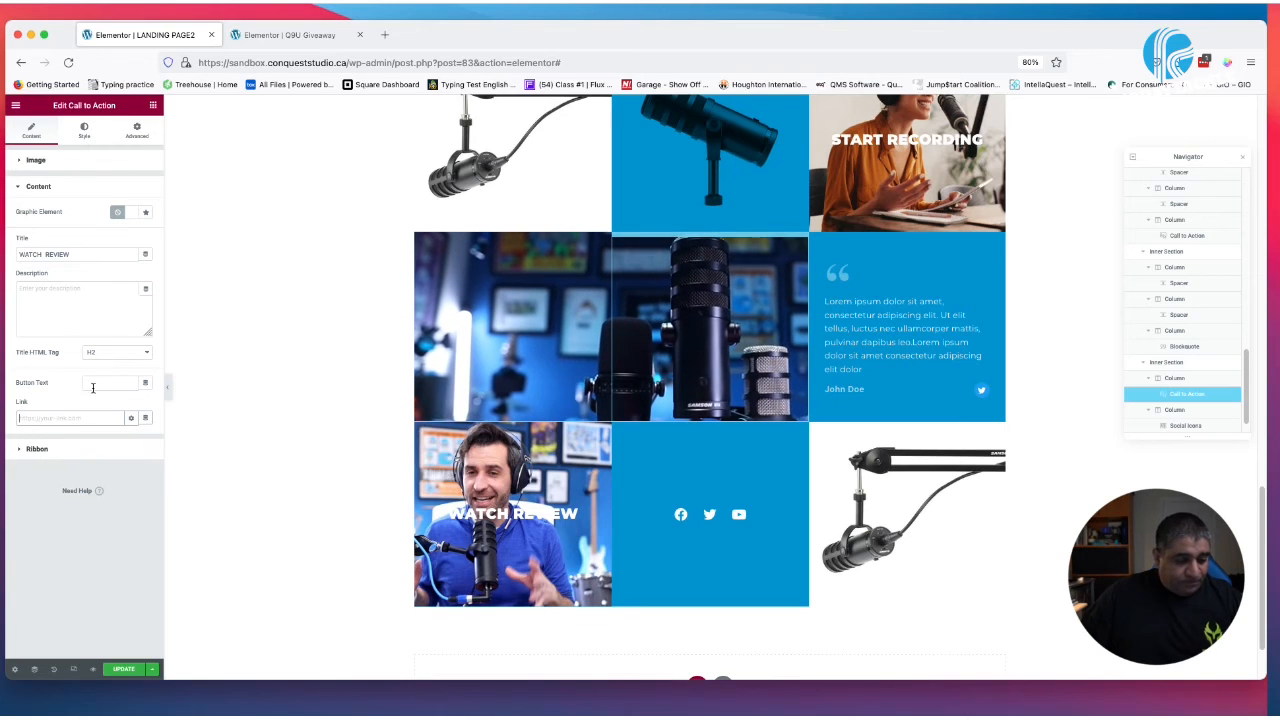
pyautogui.click(94, 384)
pyautogui.write('CLICK HERE')
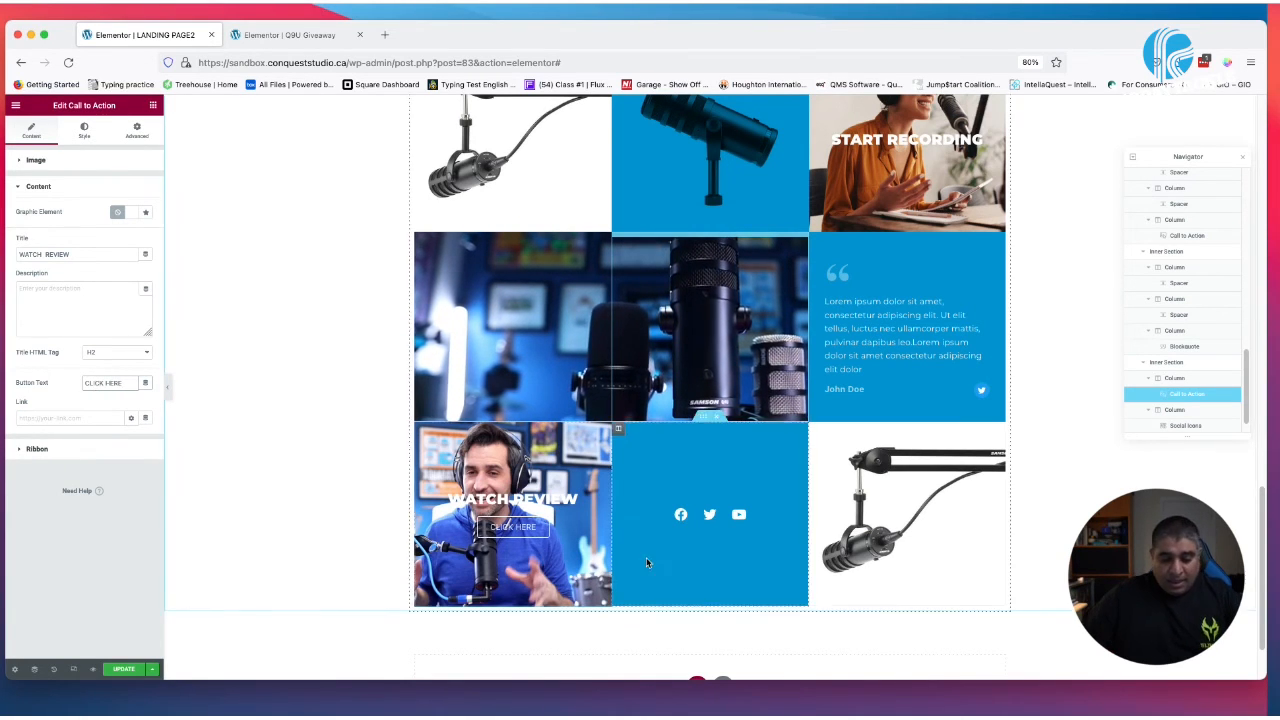
pyautogui.click(78, 418)
pyautogui.write('https://youtu.be/oUzYnnOmbGk')
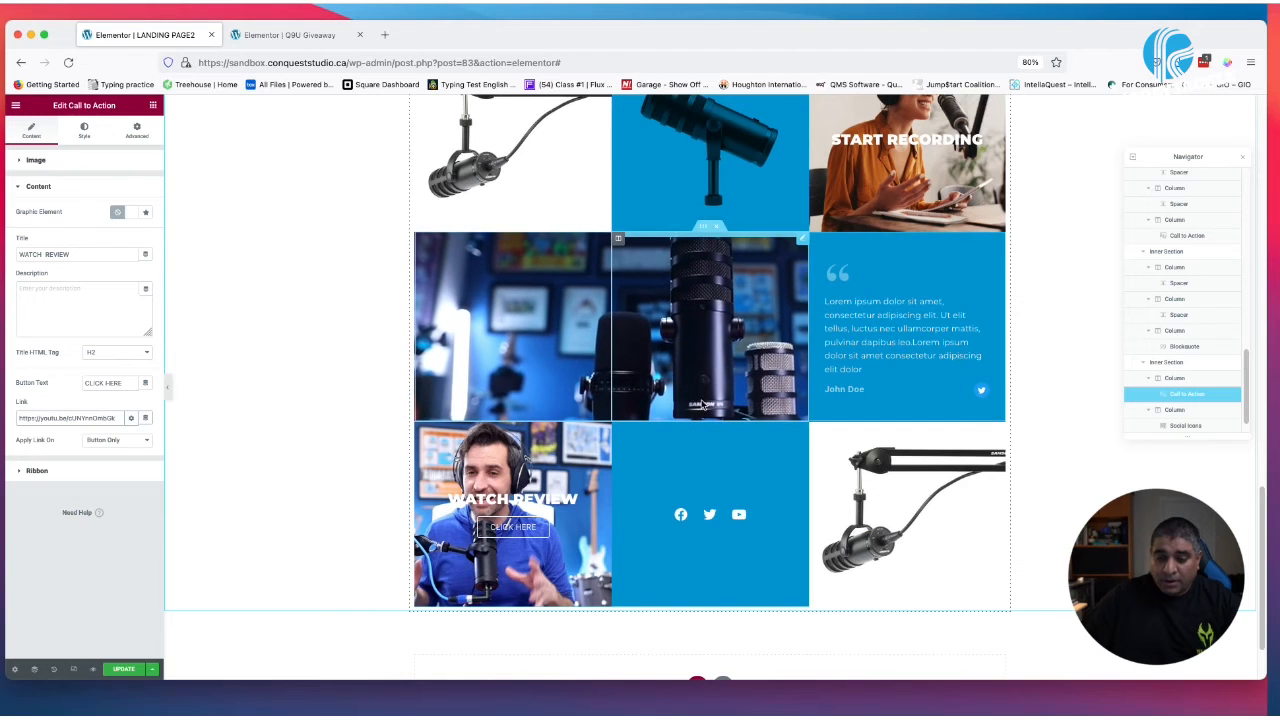
# Delete the spacer from the middle column of the gallery row with the video background
pyautogui.scroll(-1, 760, 355)
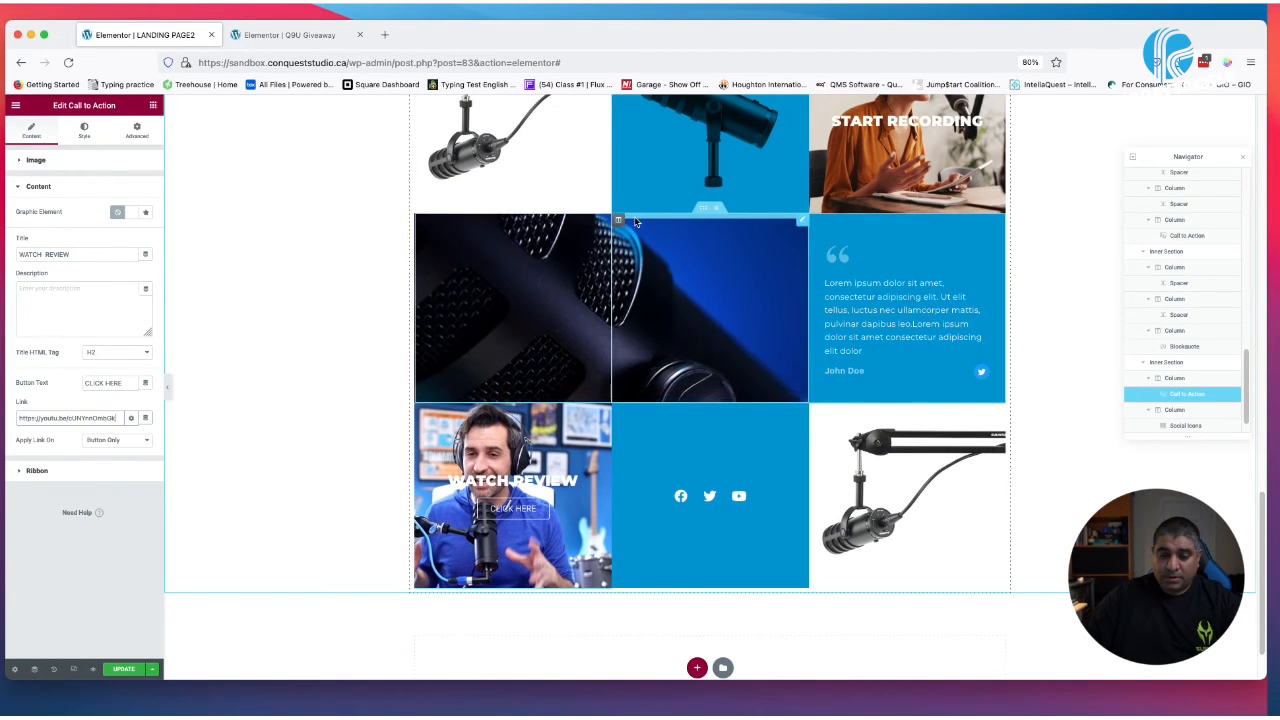
pyautogui.click(635, 222)
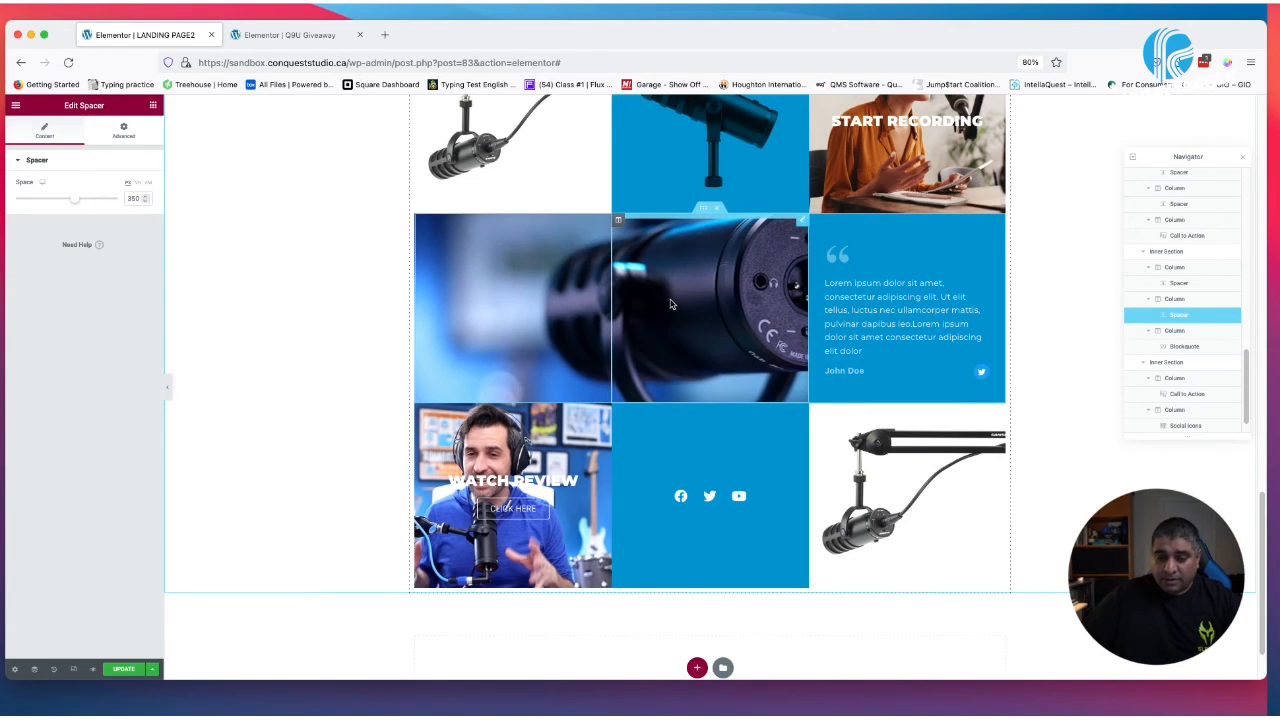
pyautogui.rightClick(668, 304)
pyautogui.click(722, 456)
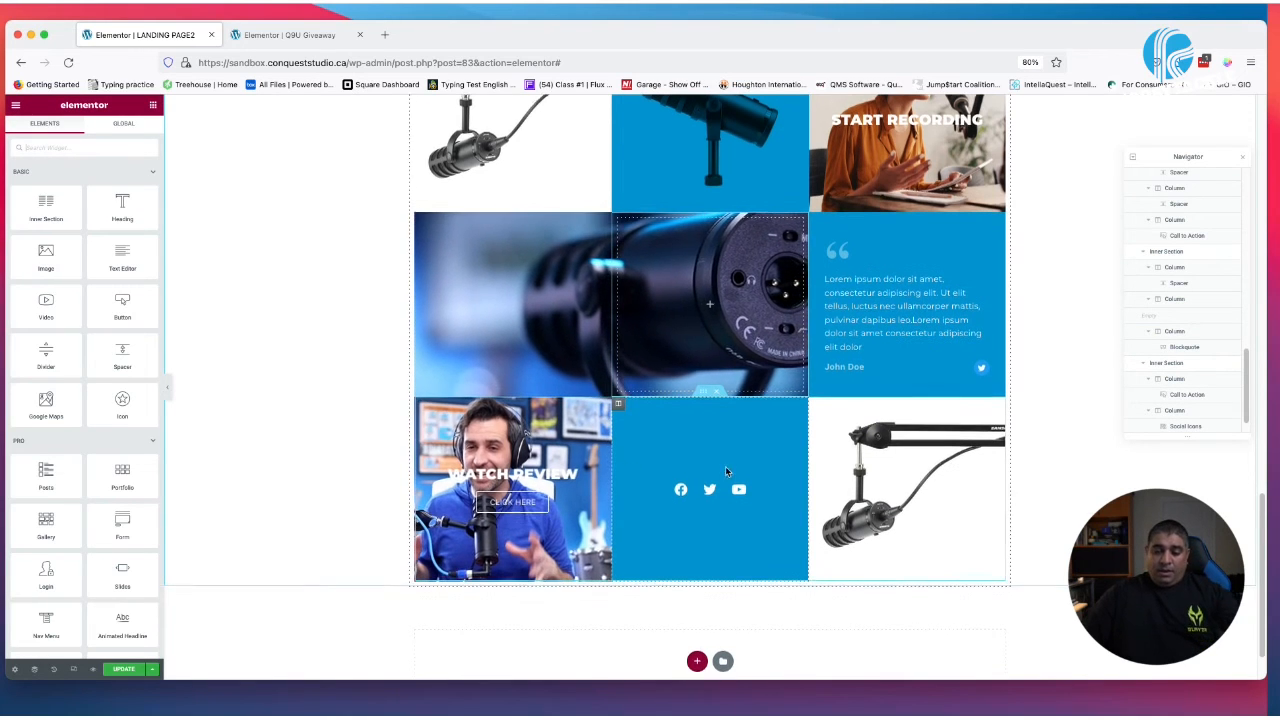
# Look over the gallery, then switch to the Q9U Giveaway reference page and examine its gallery and YES I AM IN! sign-up section
pyautogui.scroll(-2, 725, 466)
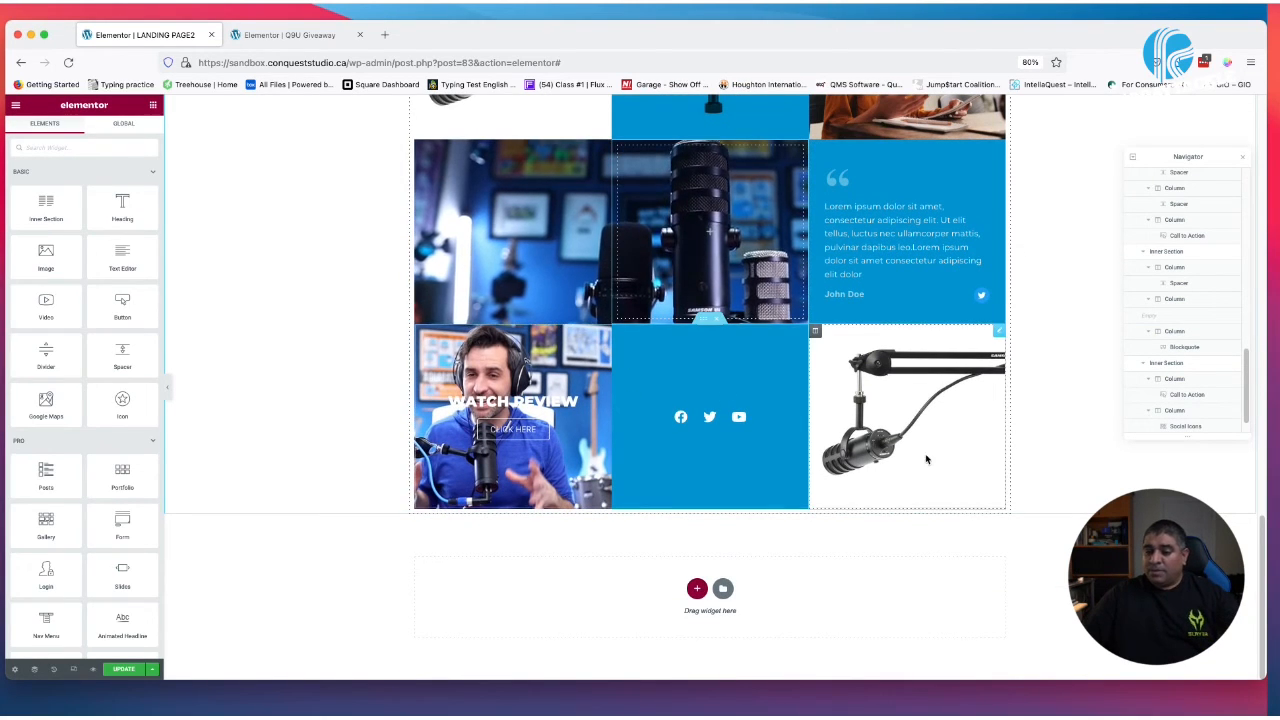
pyautogui.scroll(10, 640, 410)
pyautogui.scroll(-10, 633, 385)
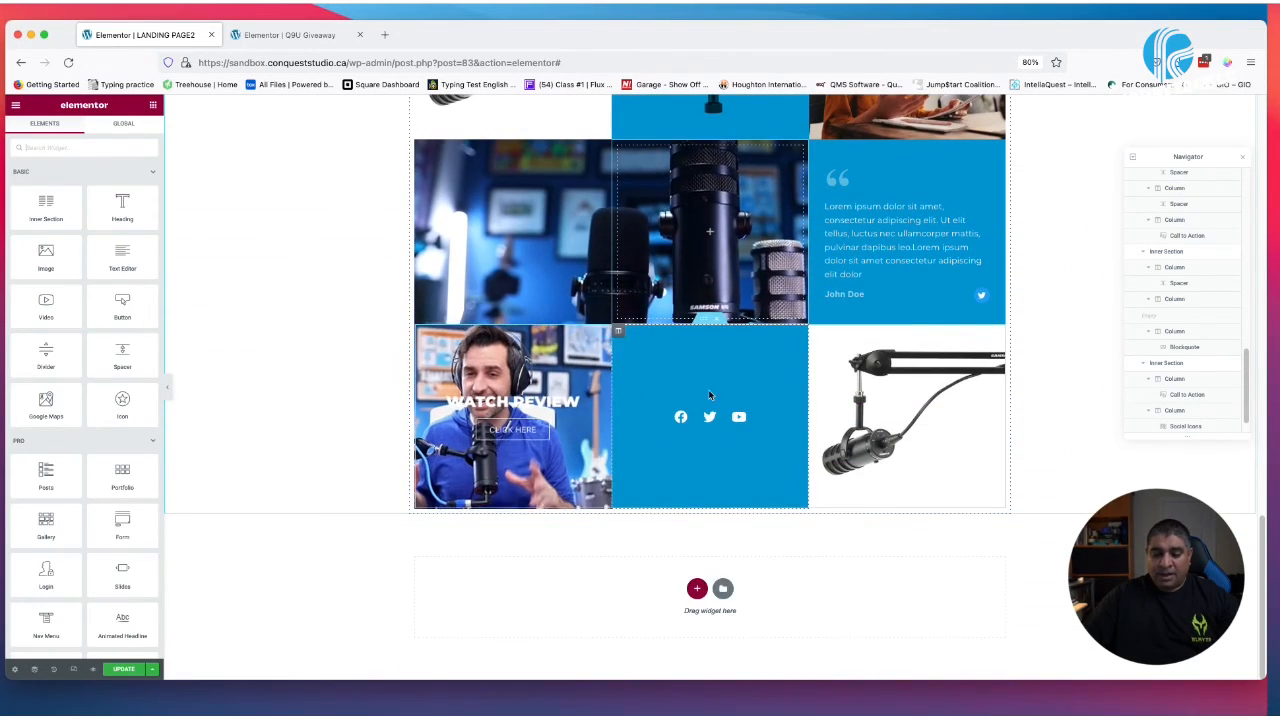
pyautogui.scroll(10, 700, 400)
pyautogui.scroll(-10, 818, 398)
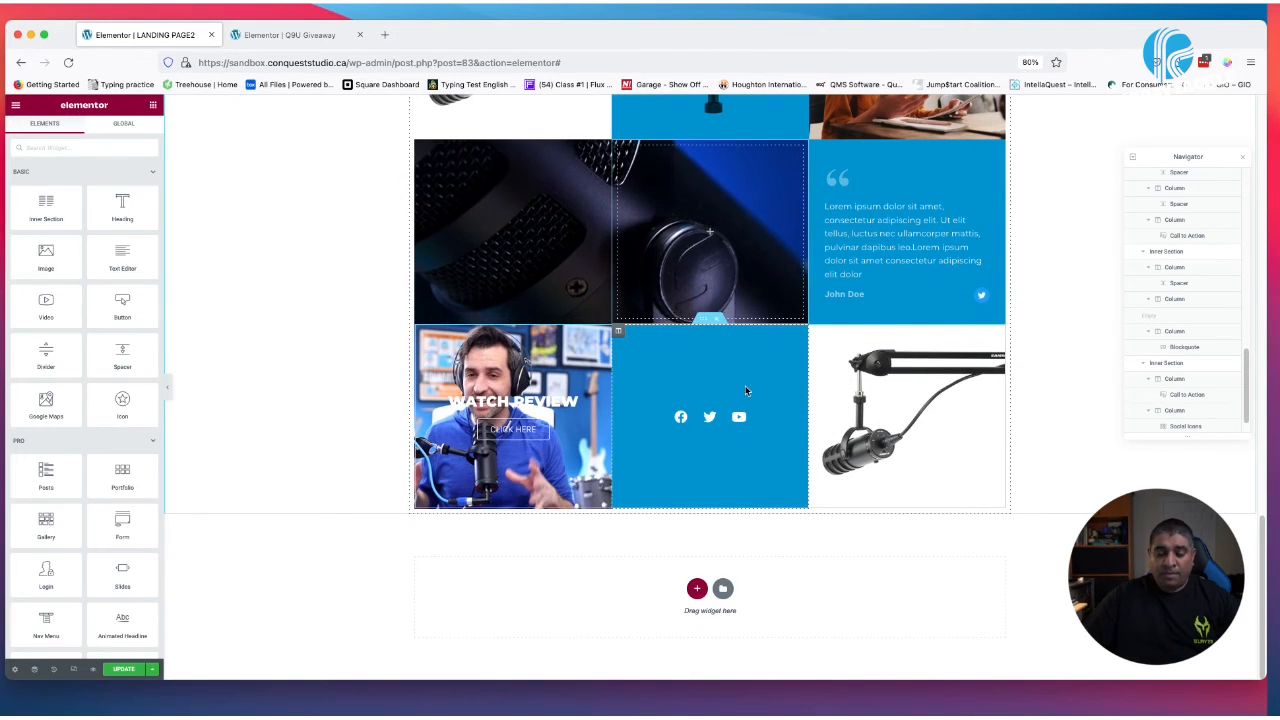
pyautogui.click(300, 35)
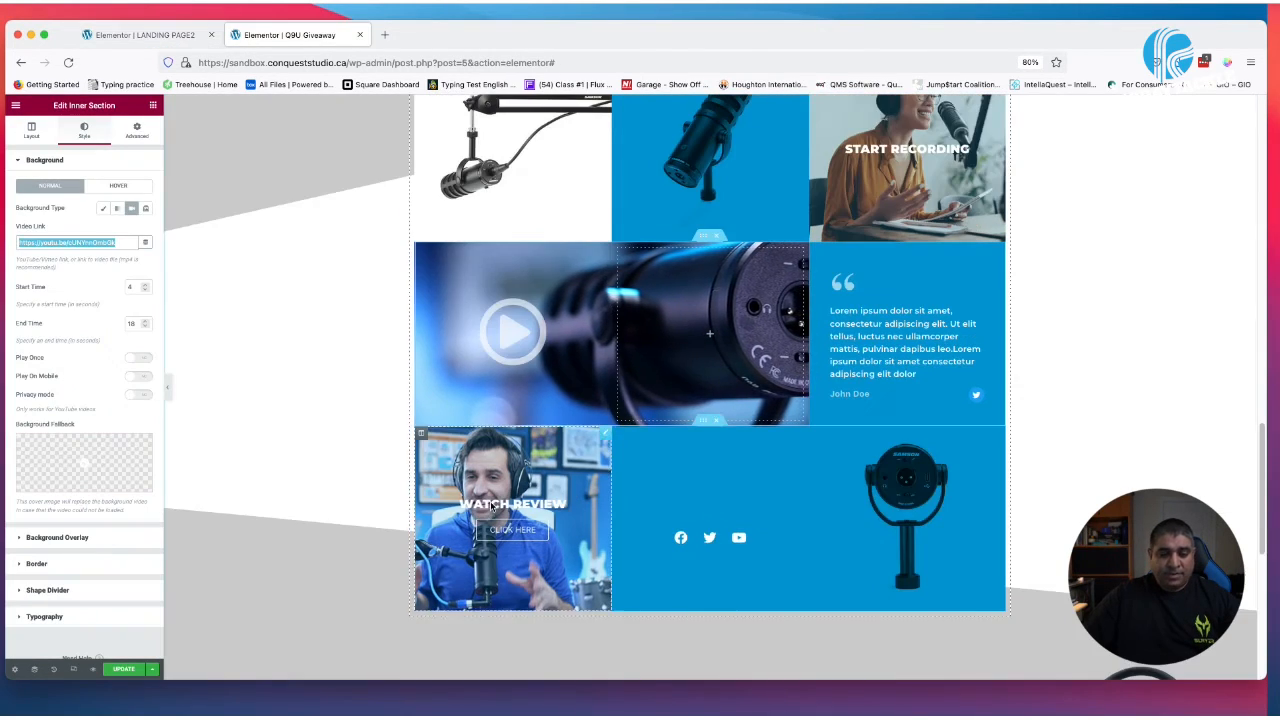
pyautogui.scroll(-8, 475, 473)
pyautogui.scroll(1, 566, 464)
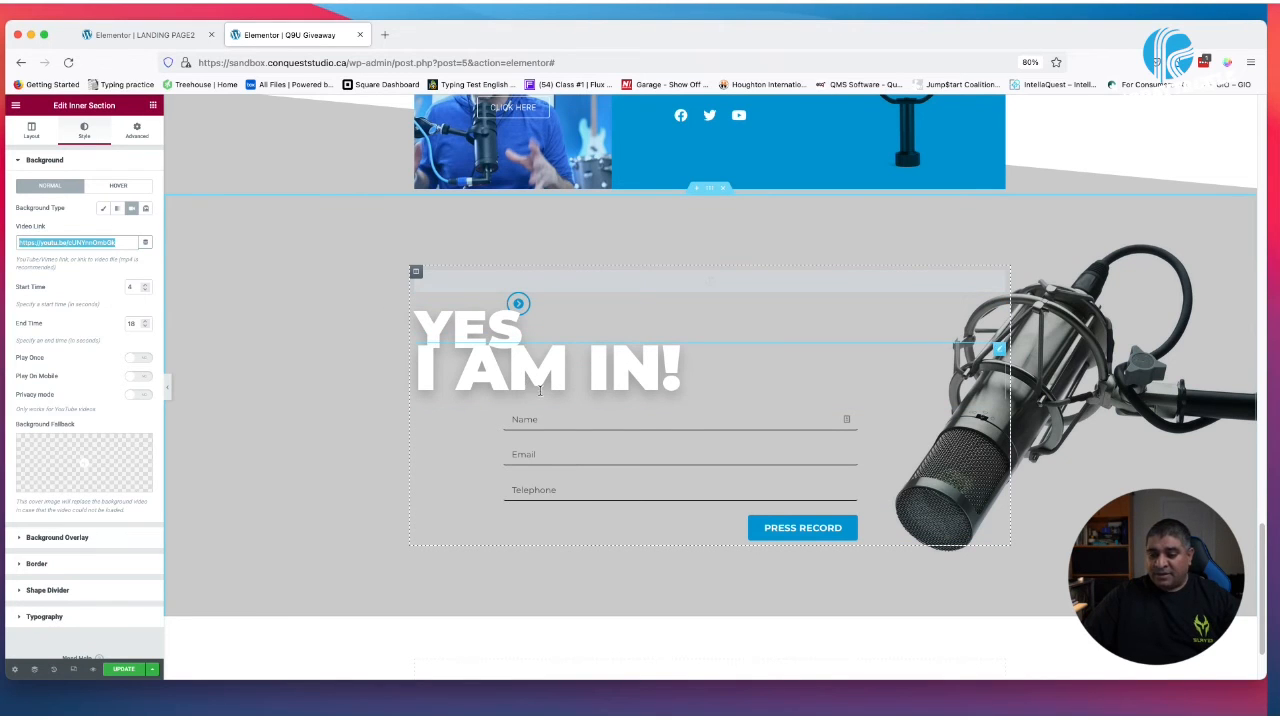
pyautogui.scroll(15, 560, 315)
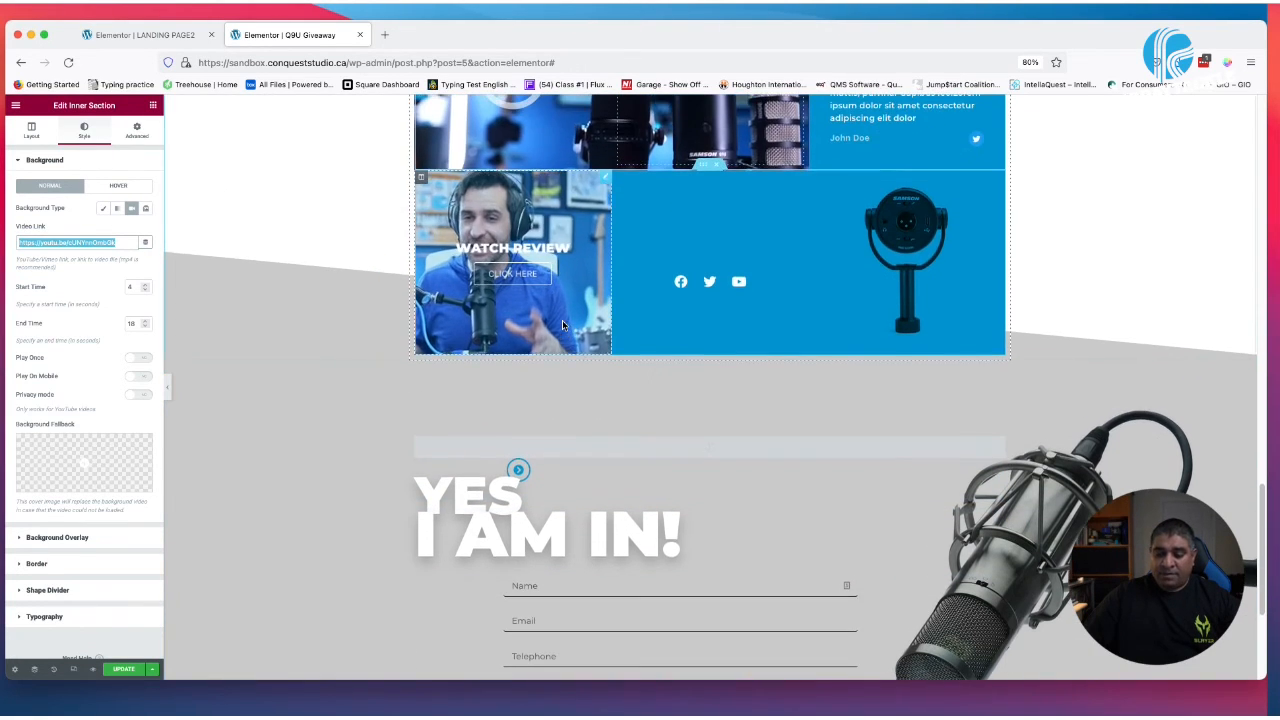
pyautogui.scroll(-12, 560, 318)
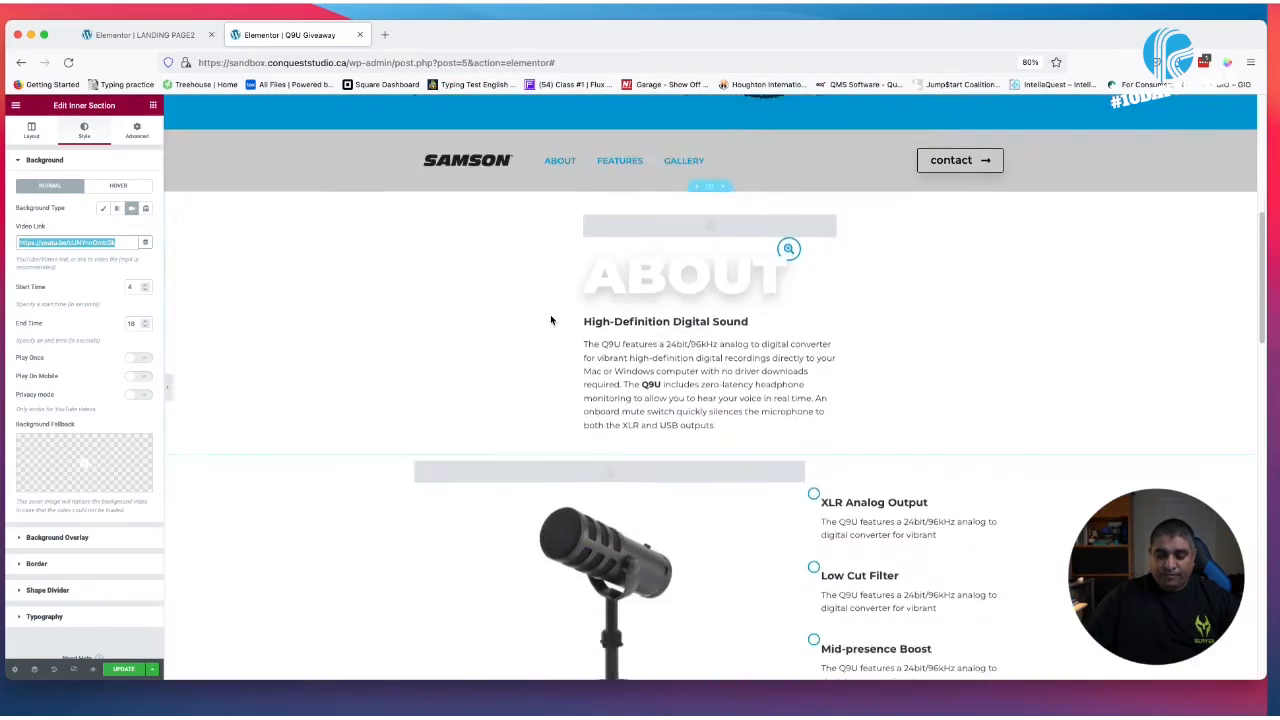
pyautogui.scroll(-3, 543, 320)
pyautogui.scroll(5, 535, 318)
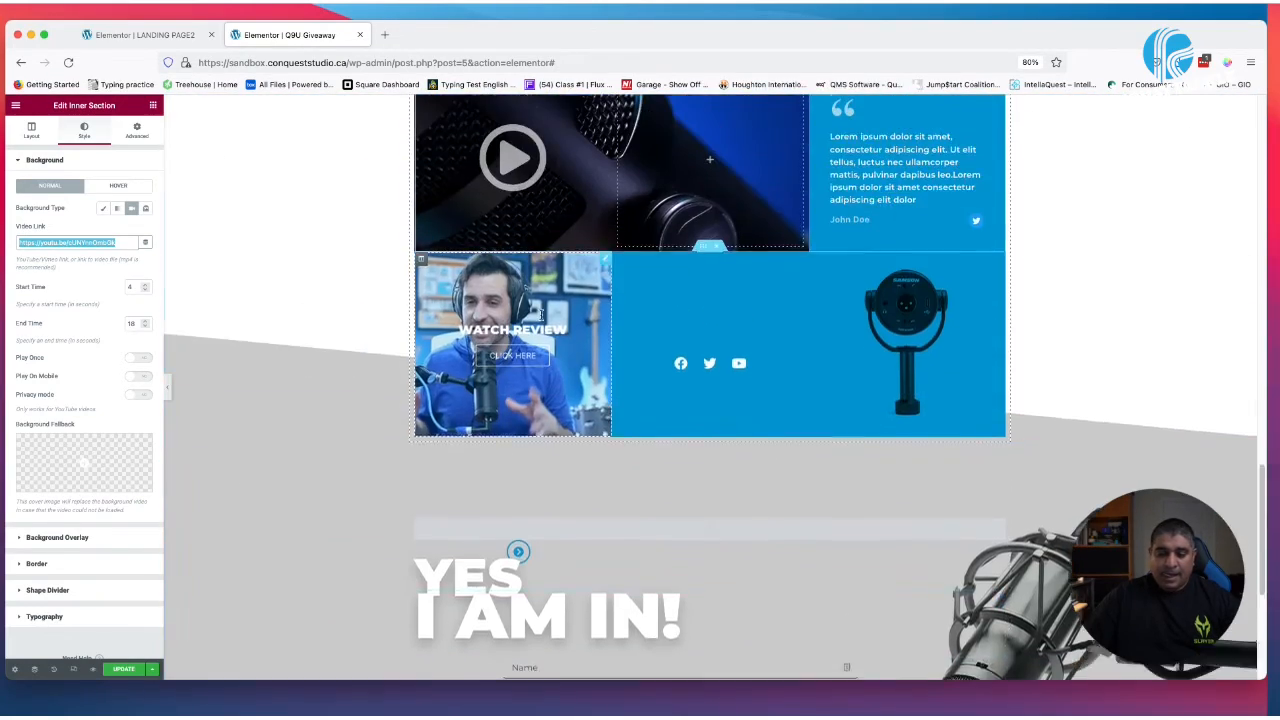
pyautogui.scroll(-3, 528, 316)
pyautogui.scroll(-3, 528, 316)
pyautogui.scroll(2, 528, 316)
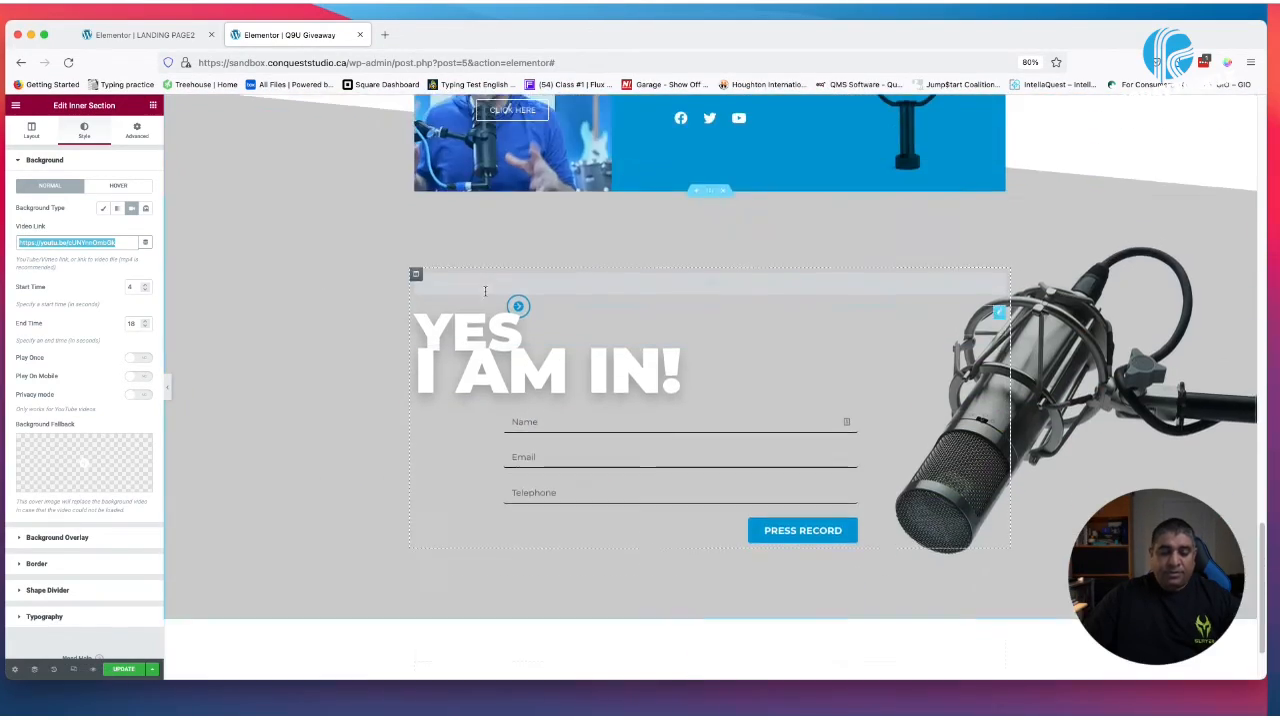
# Return to the LANDING PAGE2 editor and add a single-column section below the gallery
pyautogui.click(149, 35)
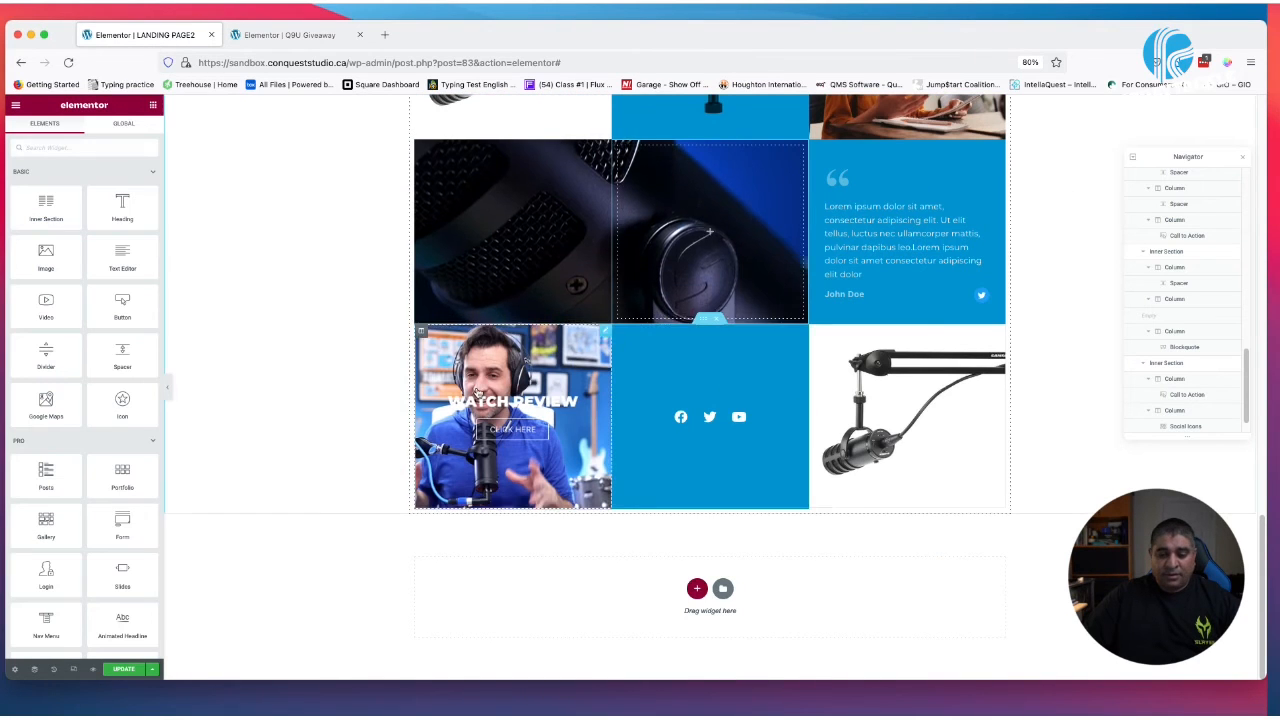
pyautogui.click(697, 590)
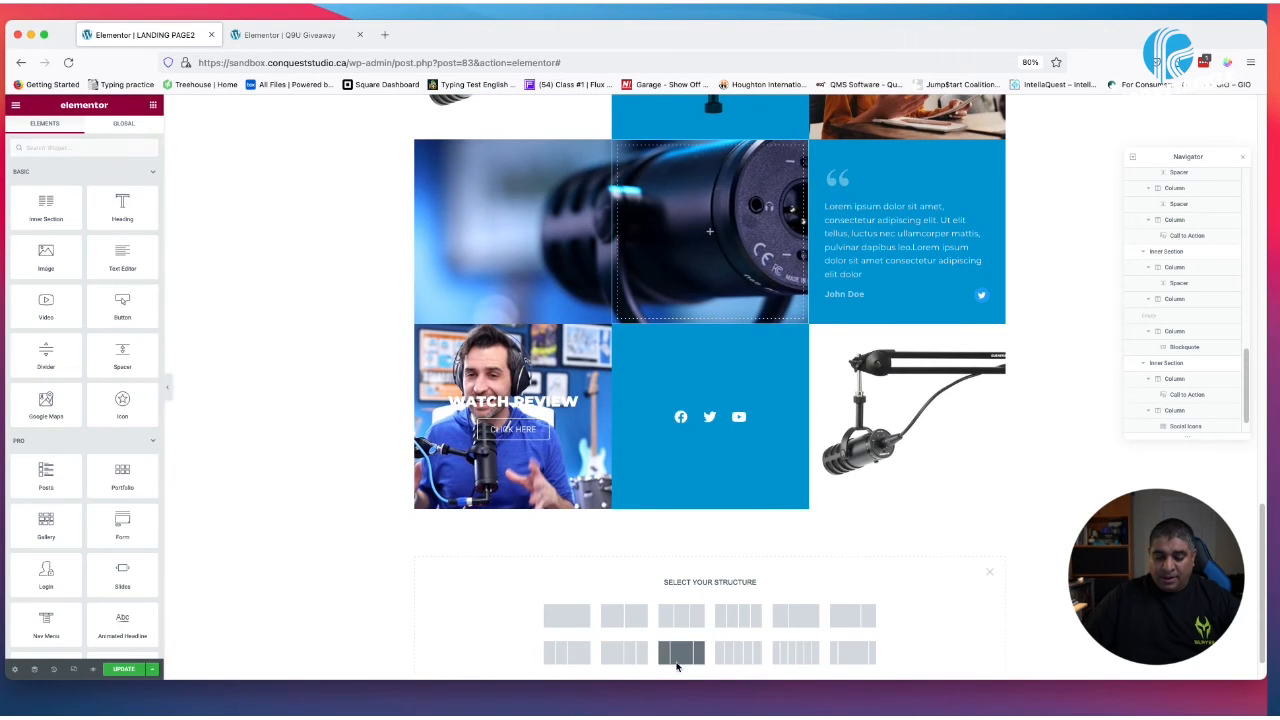
pyautogui.click(567, 617)
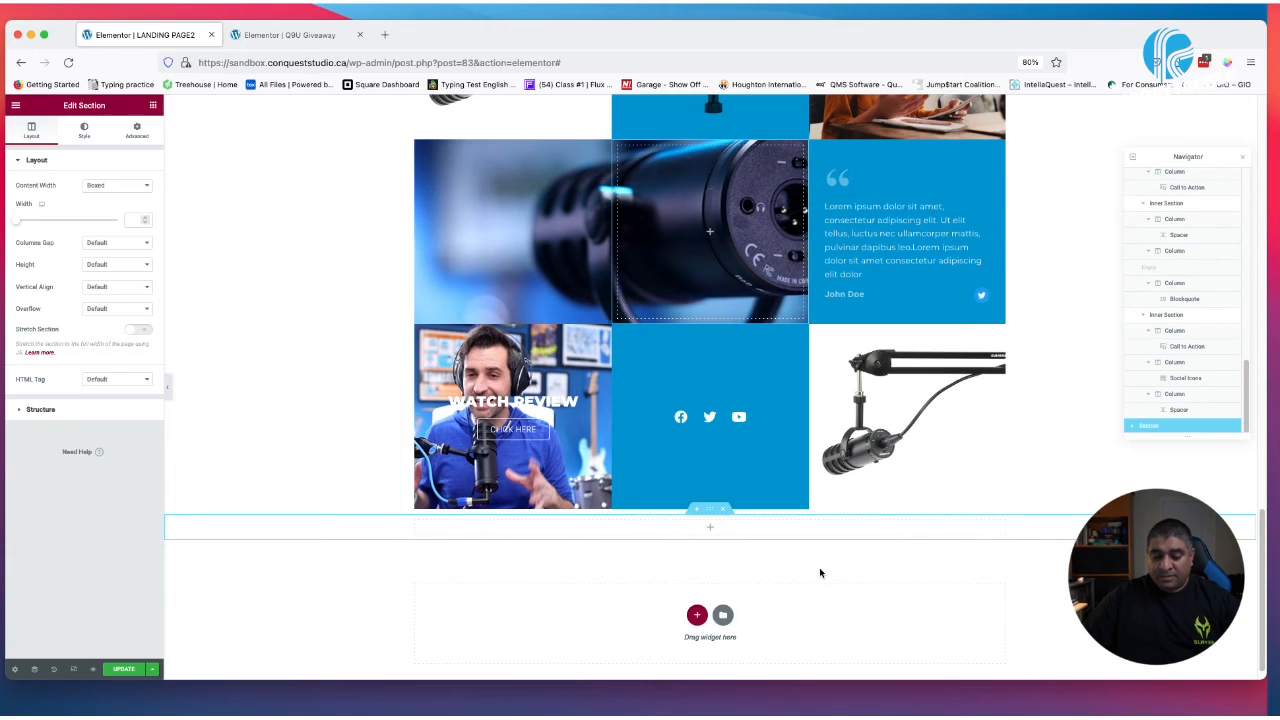
pyautogui.scroll(-1, 819, 567)
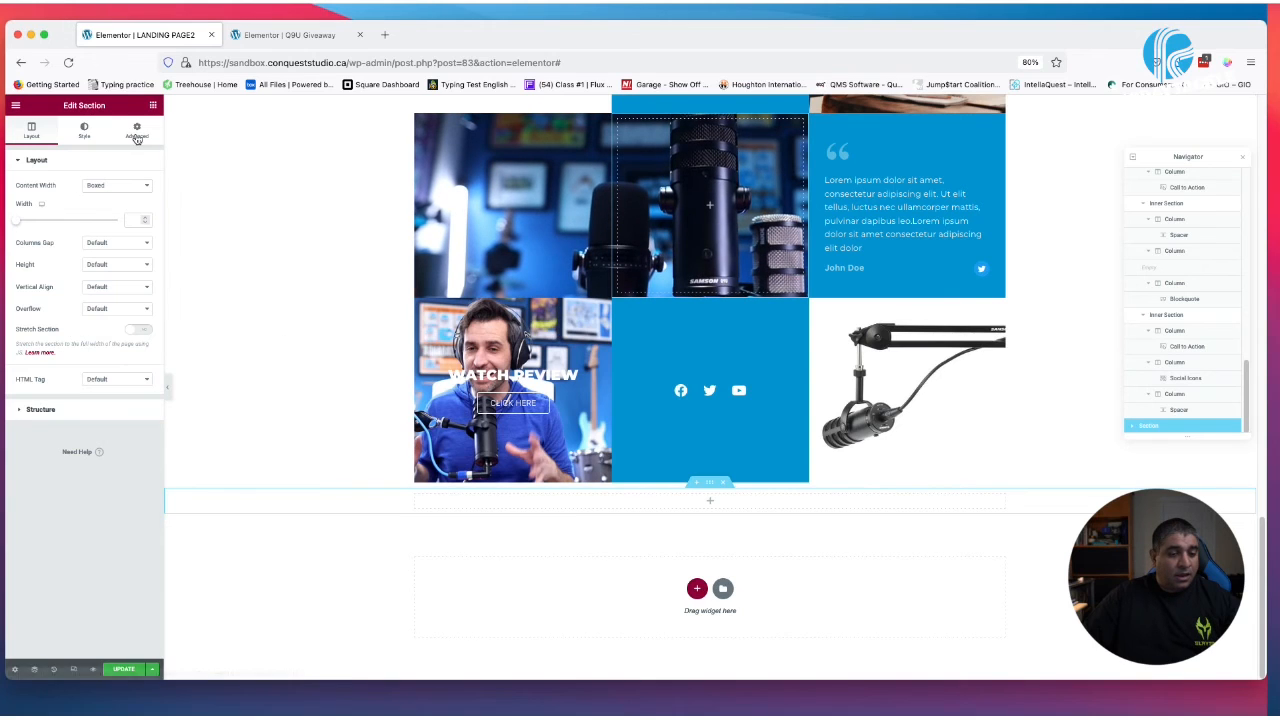
# Give the new section below the gallery a Classic background in the global GREY color
pyautogui.click(152, 105)
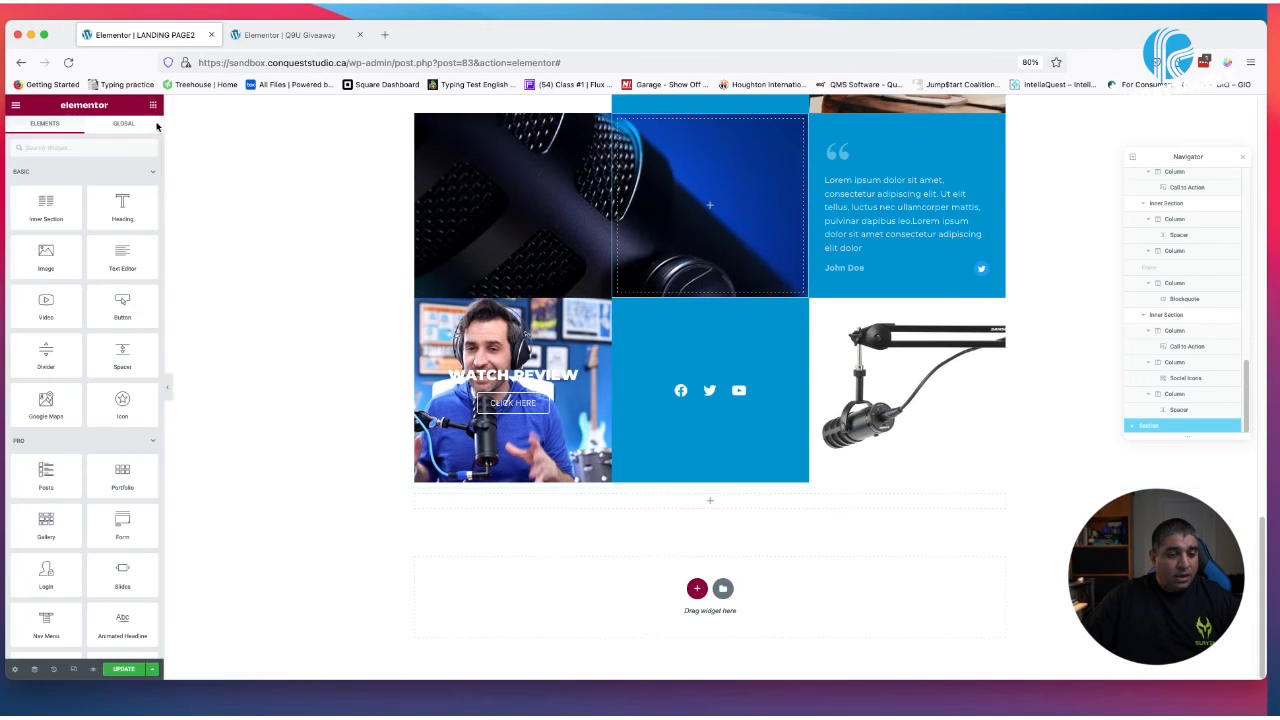
pyautogui.click(709, 484)
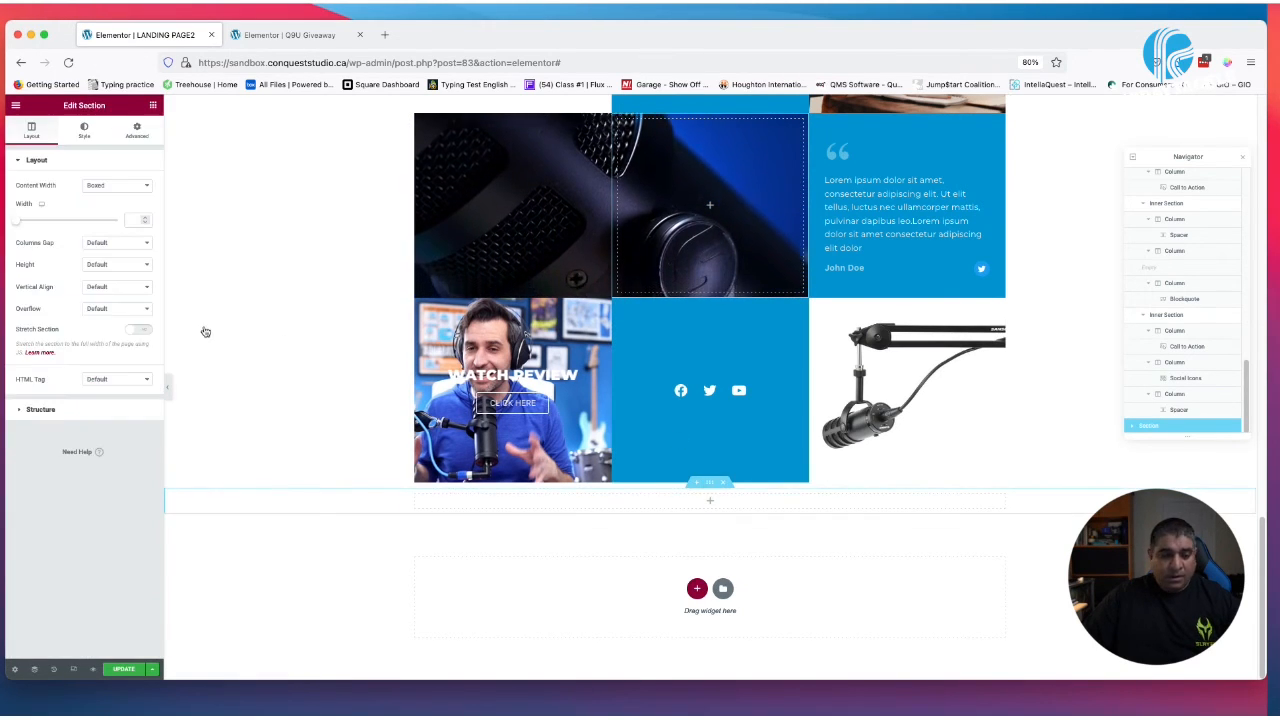
pyautogui.click(84, 130)
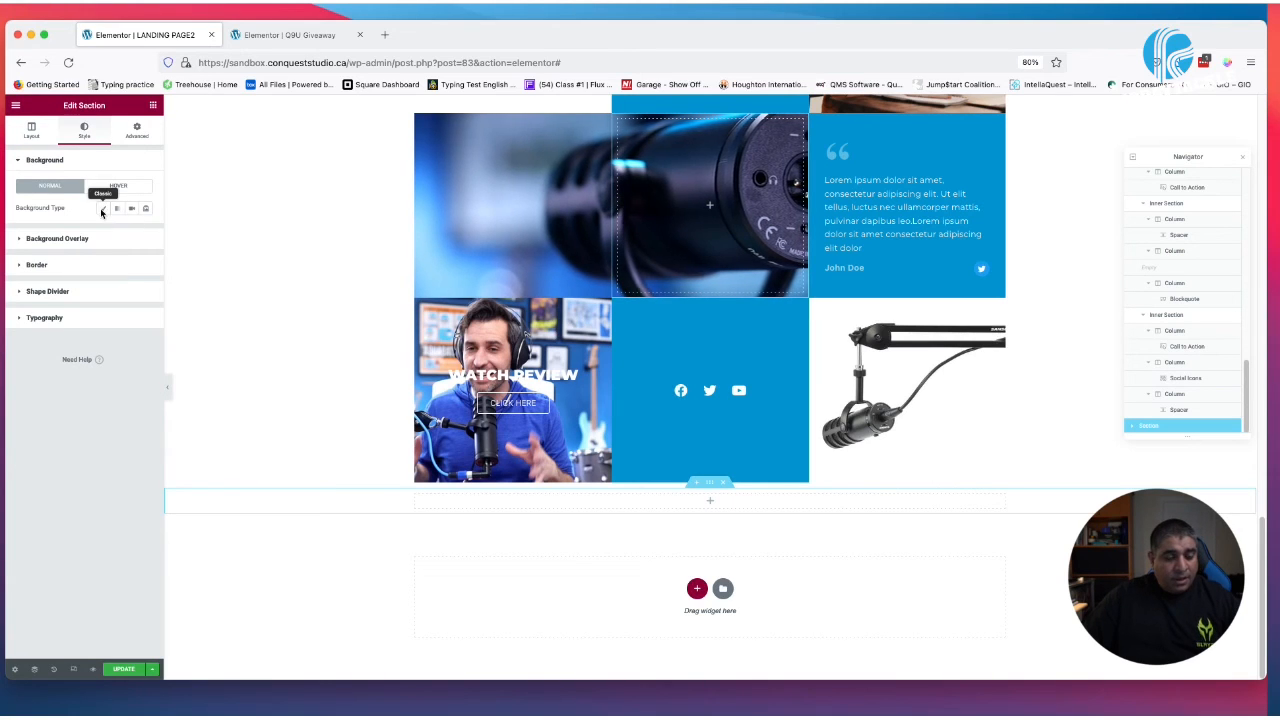
pyautogui.click(104, 210)
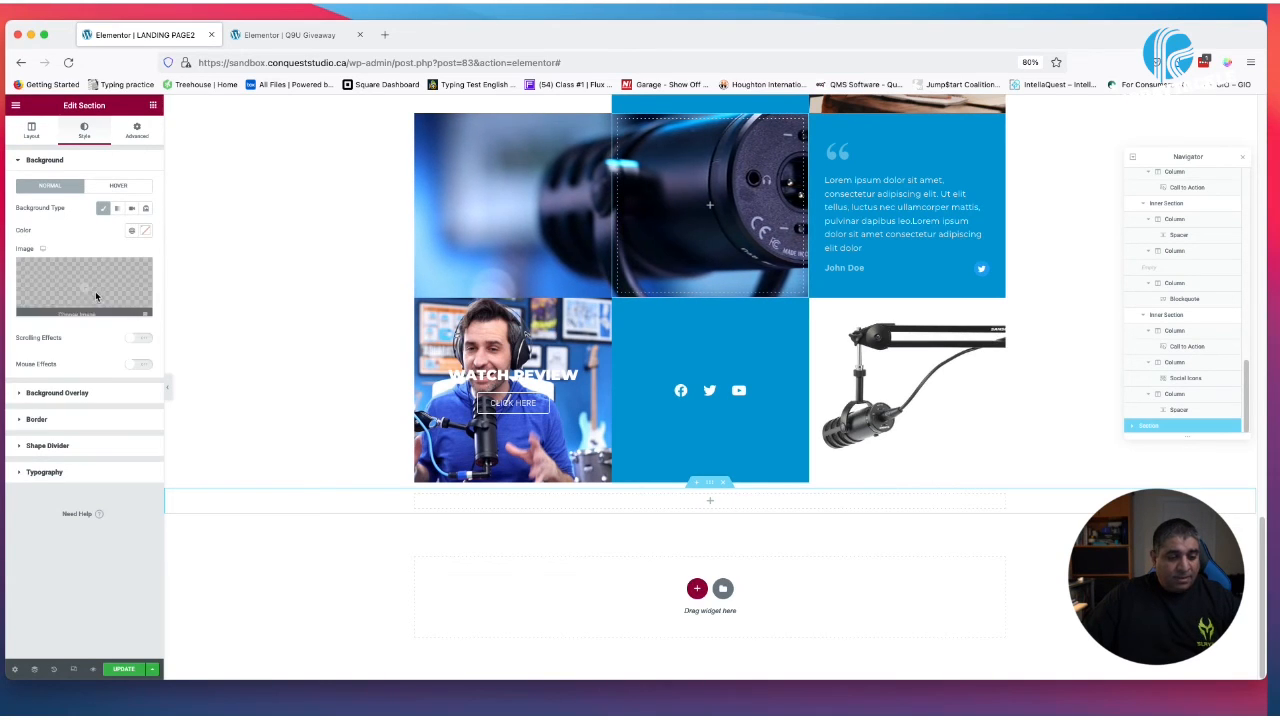
pyautogui.click(131, 231)
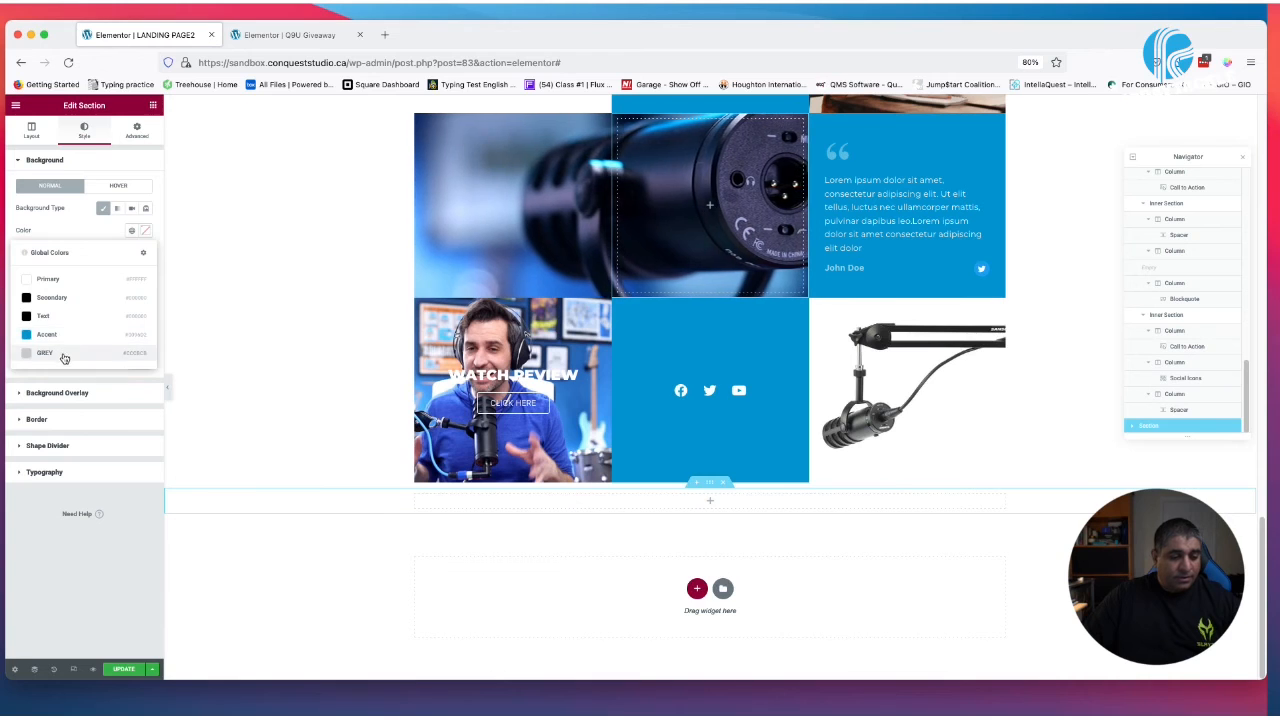
pyautogui.click(64, 352)
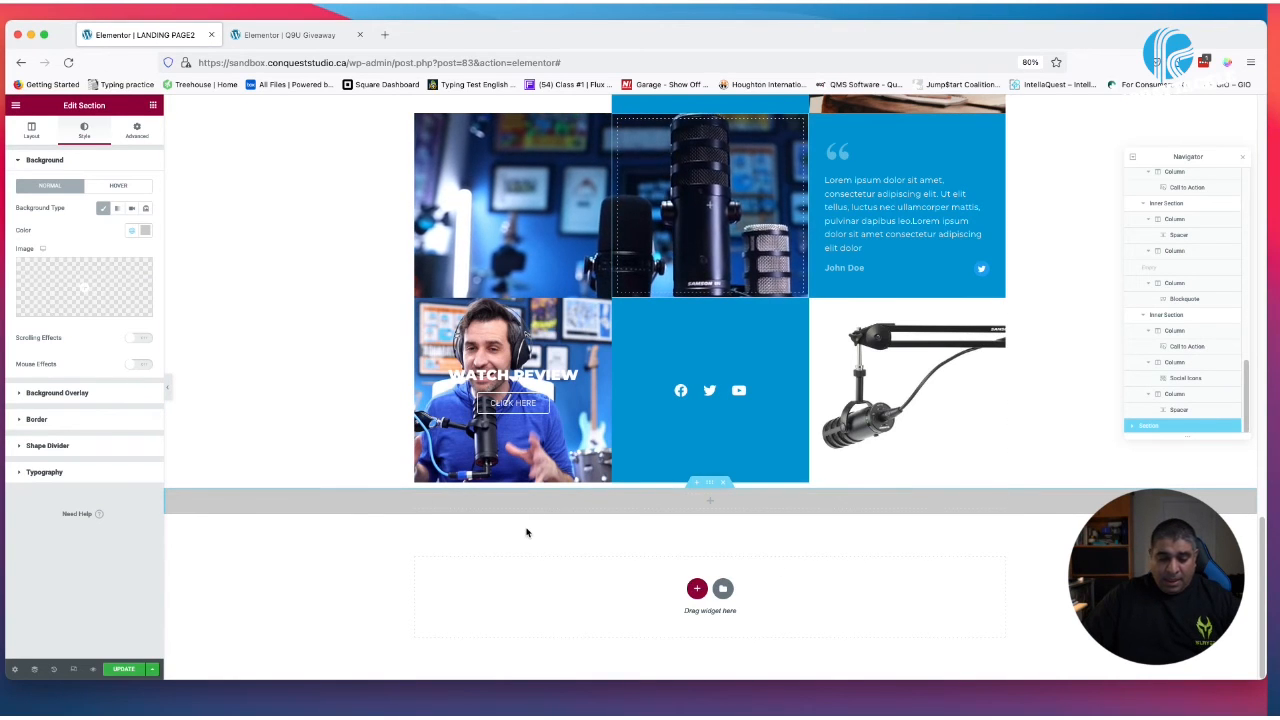
# Duplicate the ABOUT heading and move the copy into the new grey section below the gallery
pyautogui.scroll(2, 629, 541)
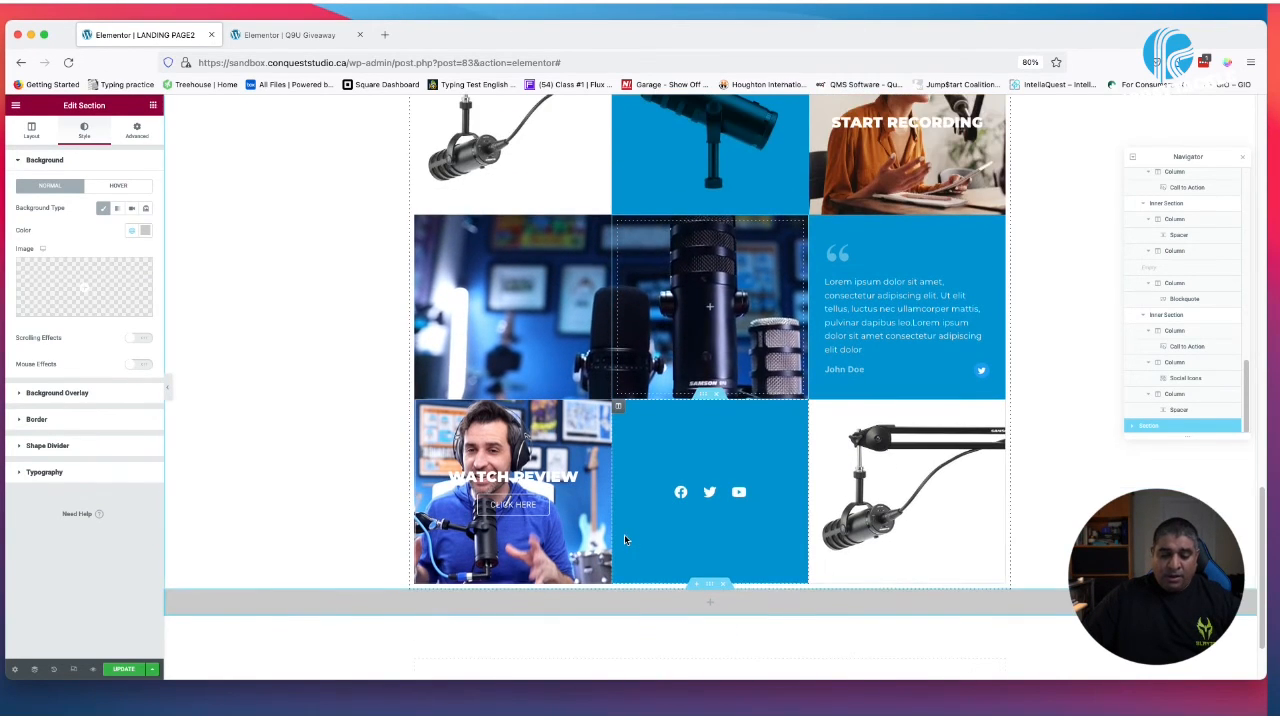
pyautogui.scroll(-2, 627, 540)
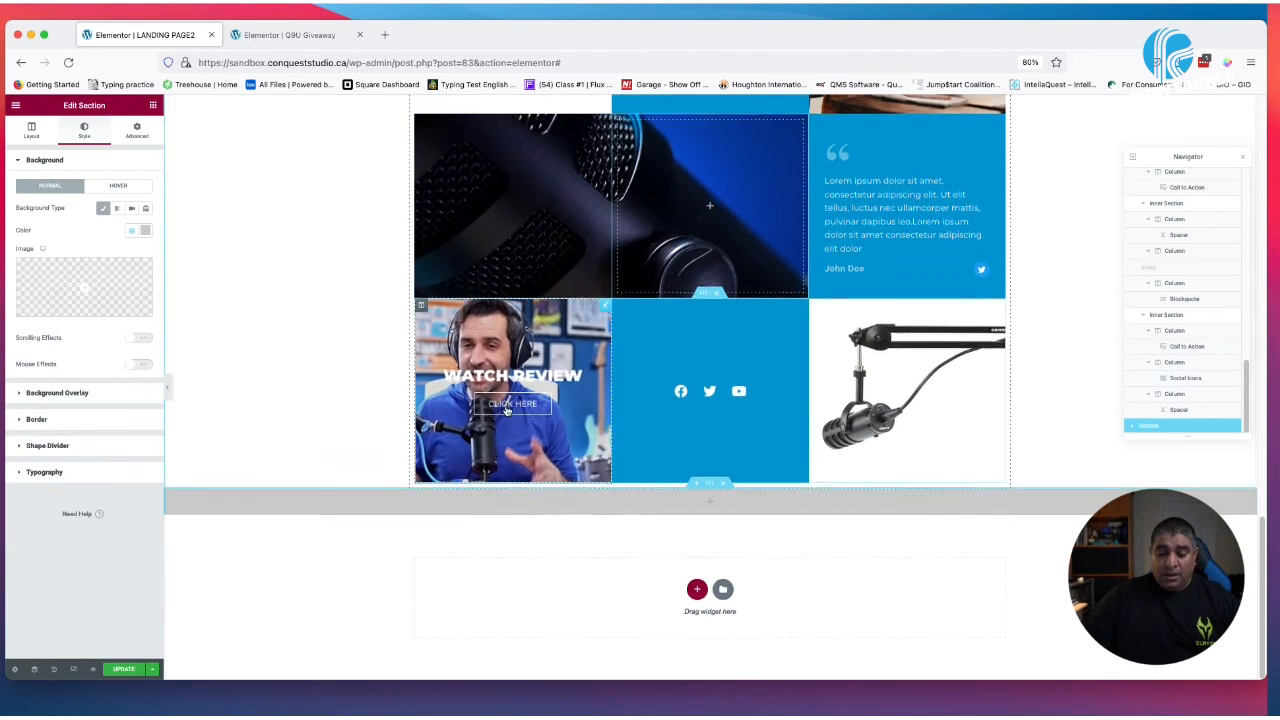
pyautogui.scroll(10, 509, 406)
pyautogui.rightClick(770, 374)
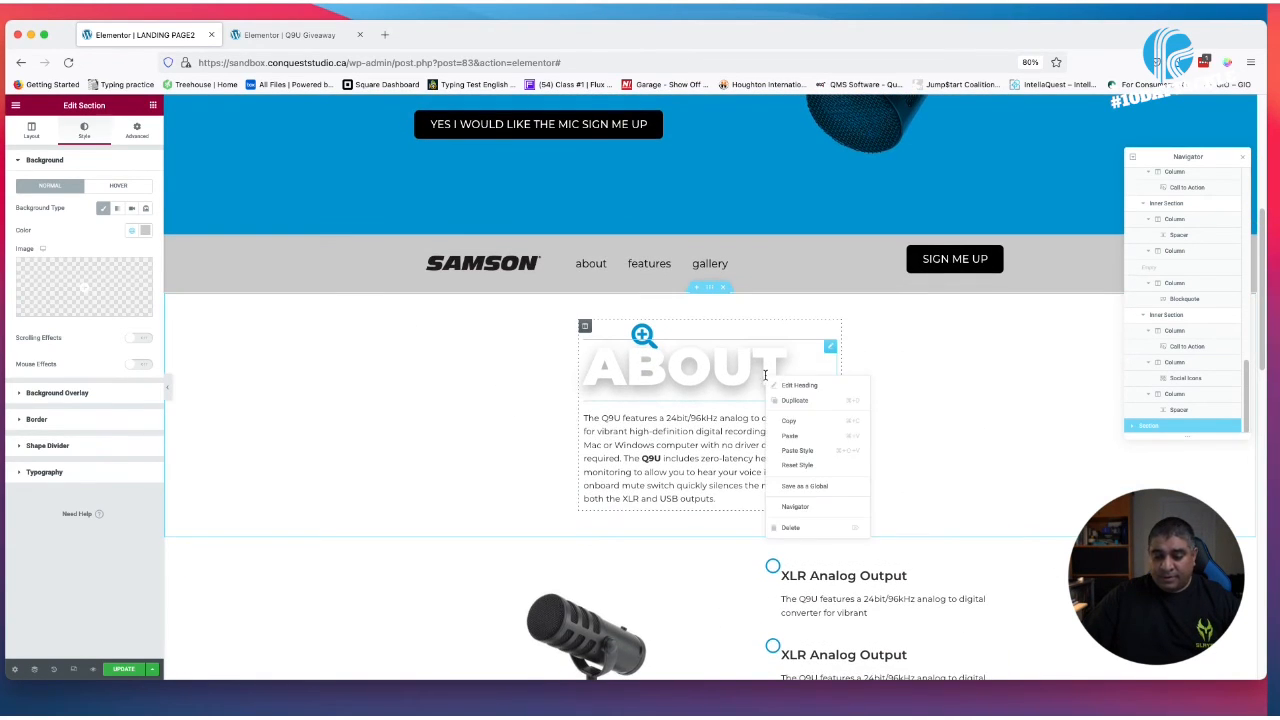
pyautogui.click(790, 397)
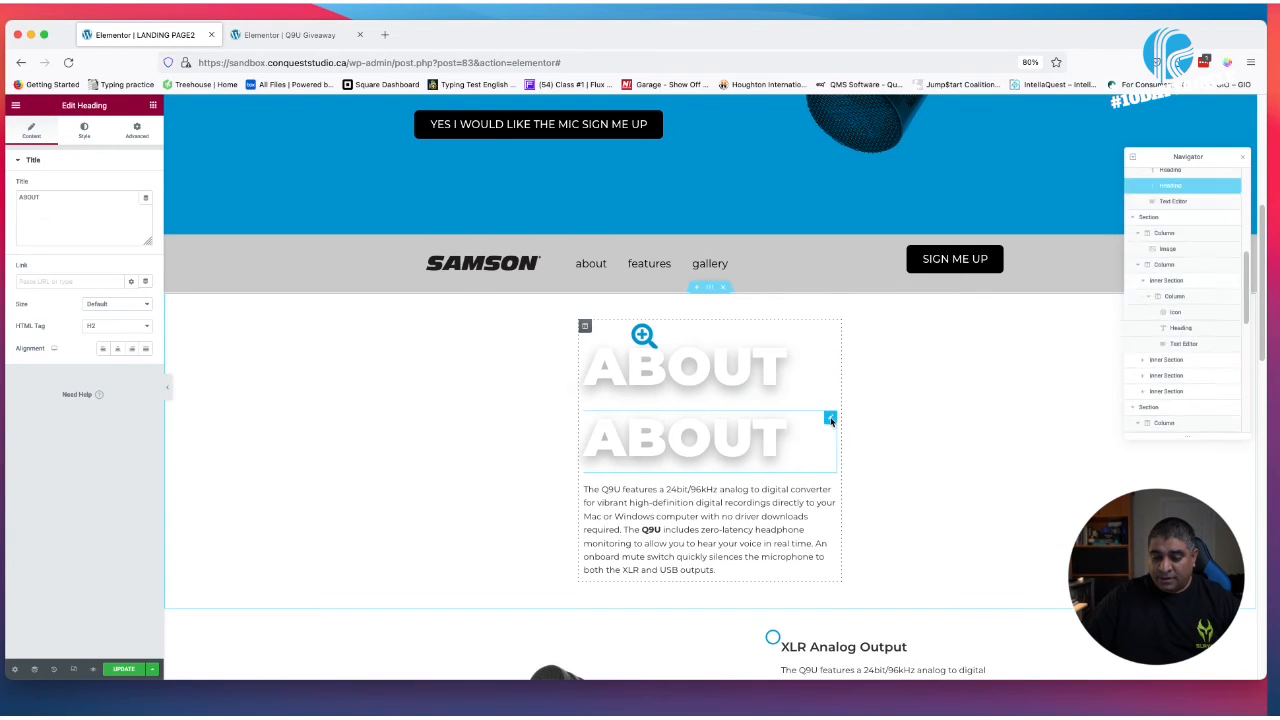
pyautogui.moveTo(823, 414); pyautogui.dragTo(489, 614)
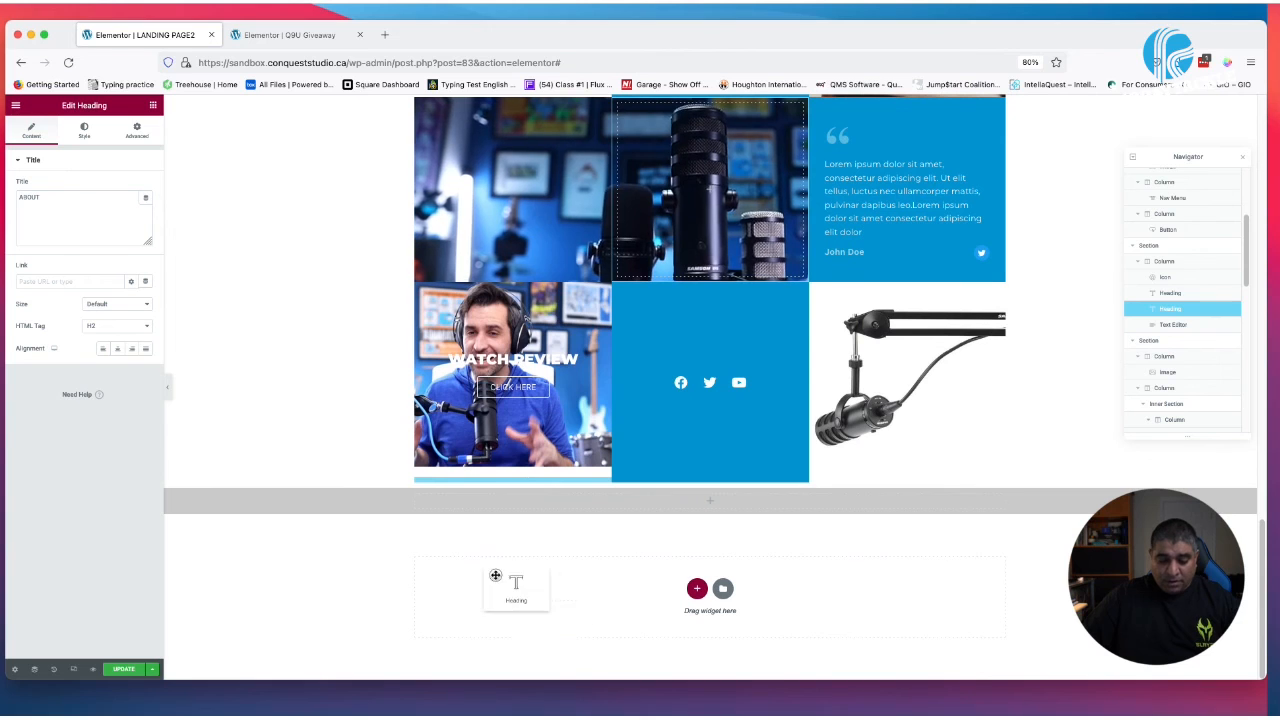
pyautogui.moveTo(512, 542); pyautogui.dragTo(527, 497)
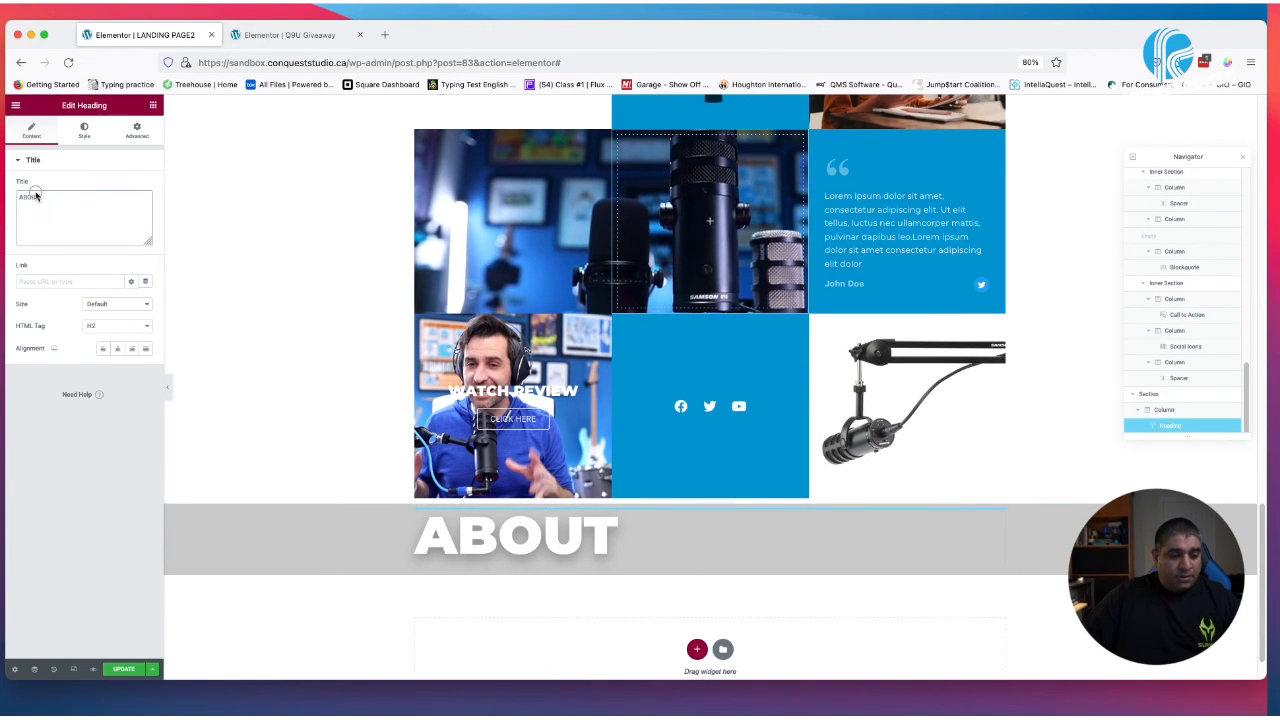
# Retitle the heading in the grey section "YES", then duplicate it and title the copy "I AM IN!"
pyautogui.write('YES')
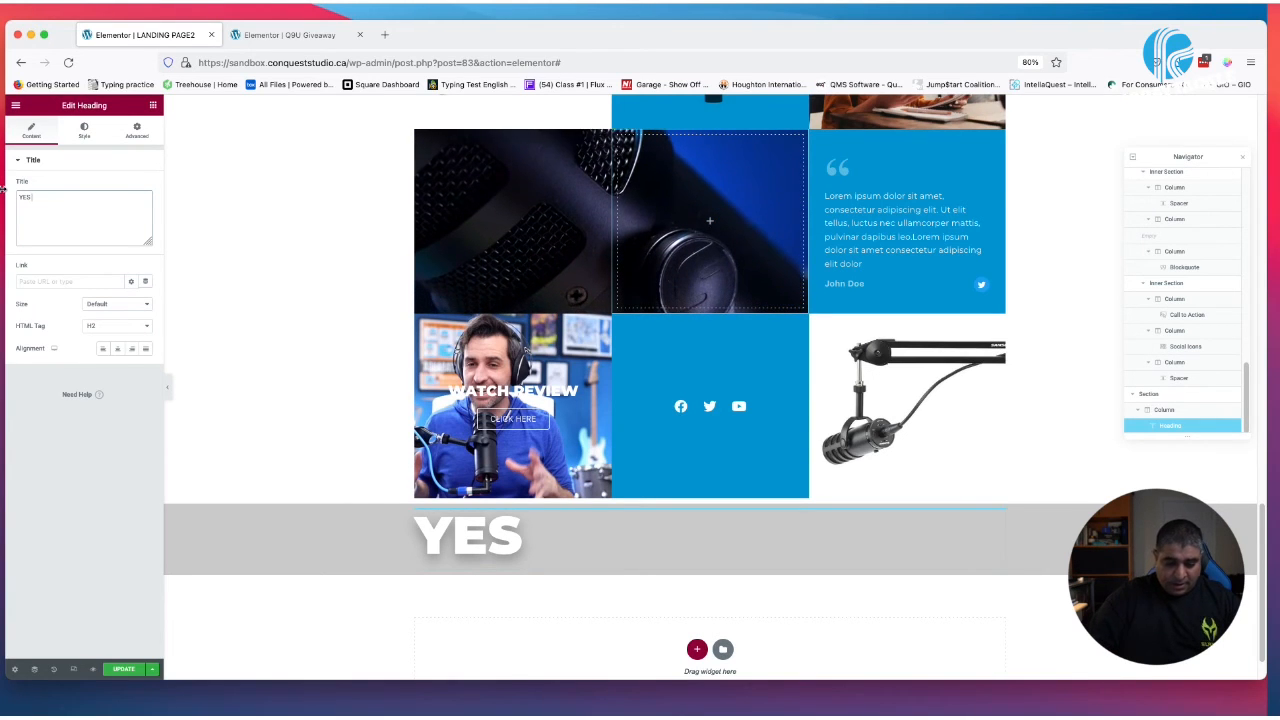
pyautogui.rightClick(491, 563)
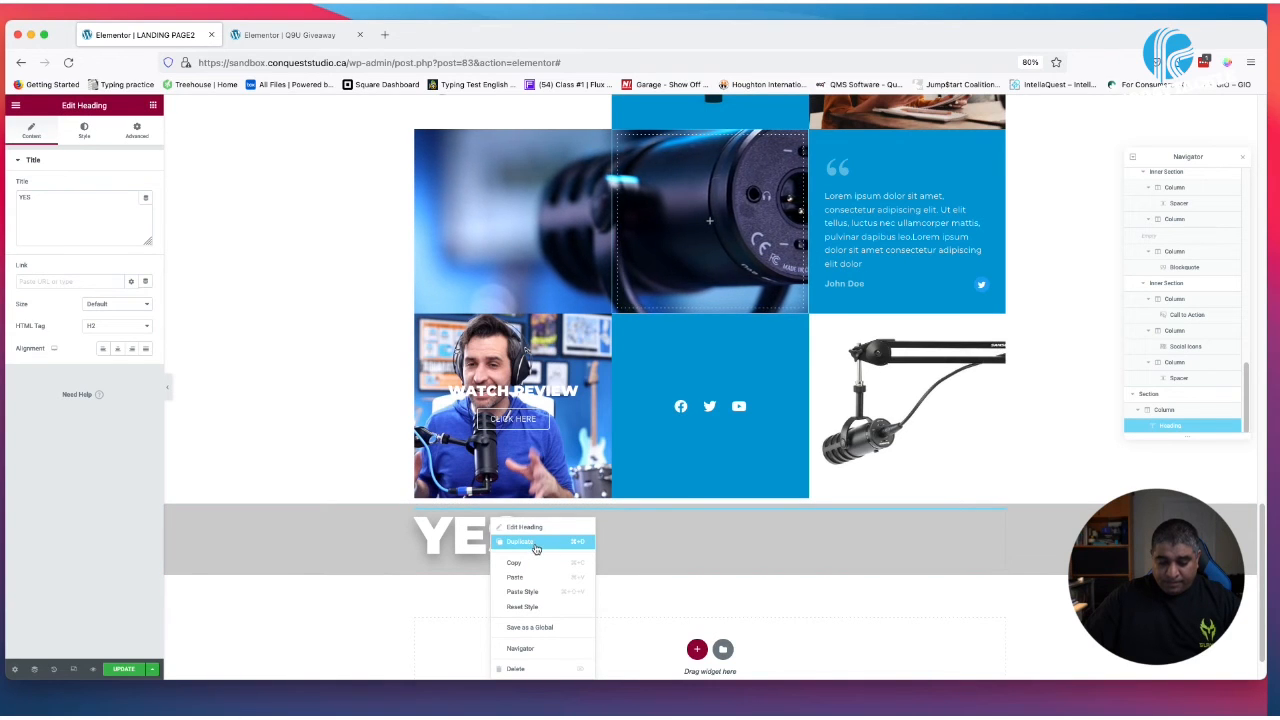
pyautogui.click(520, 542)
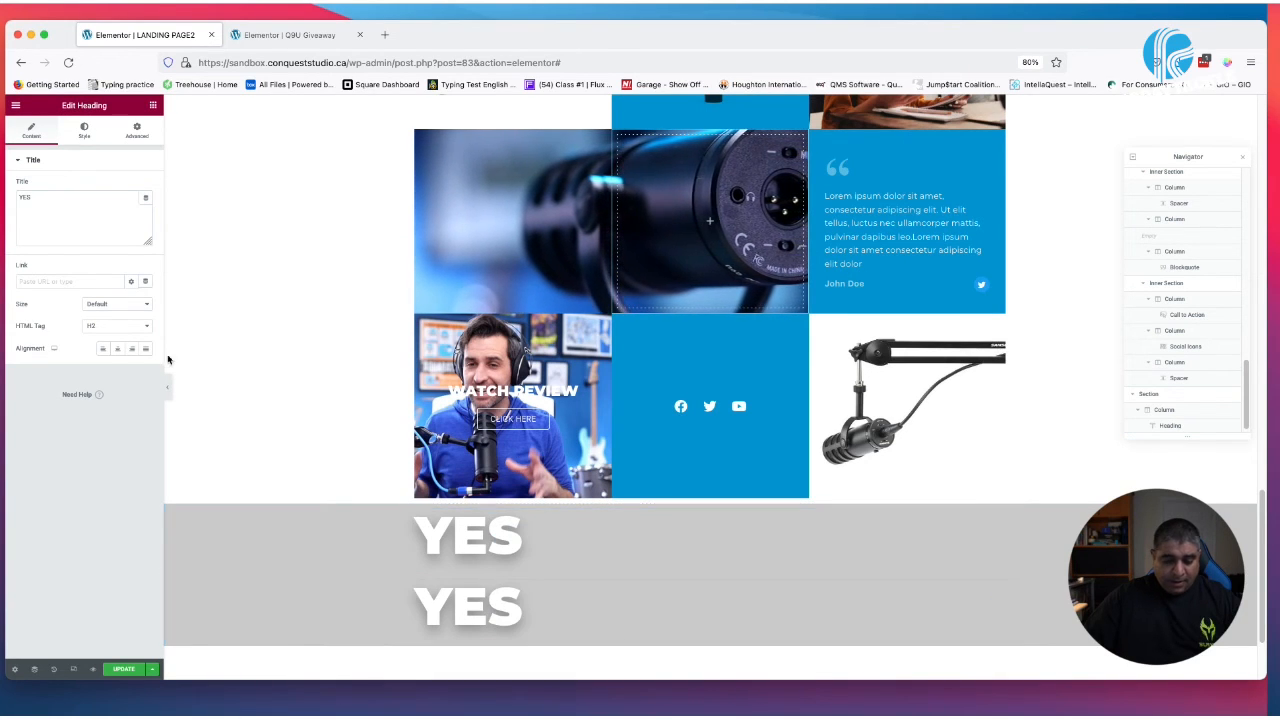
pyautogui.write('I AM IN!')
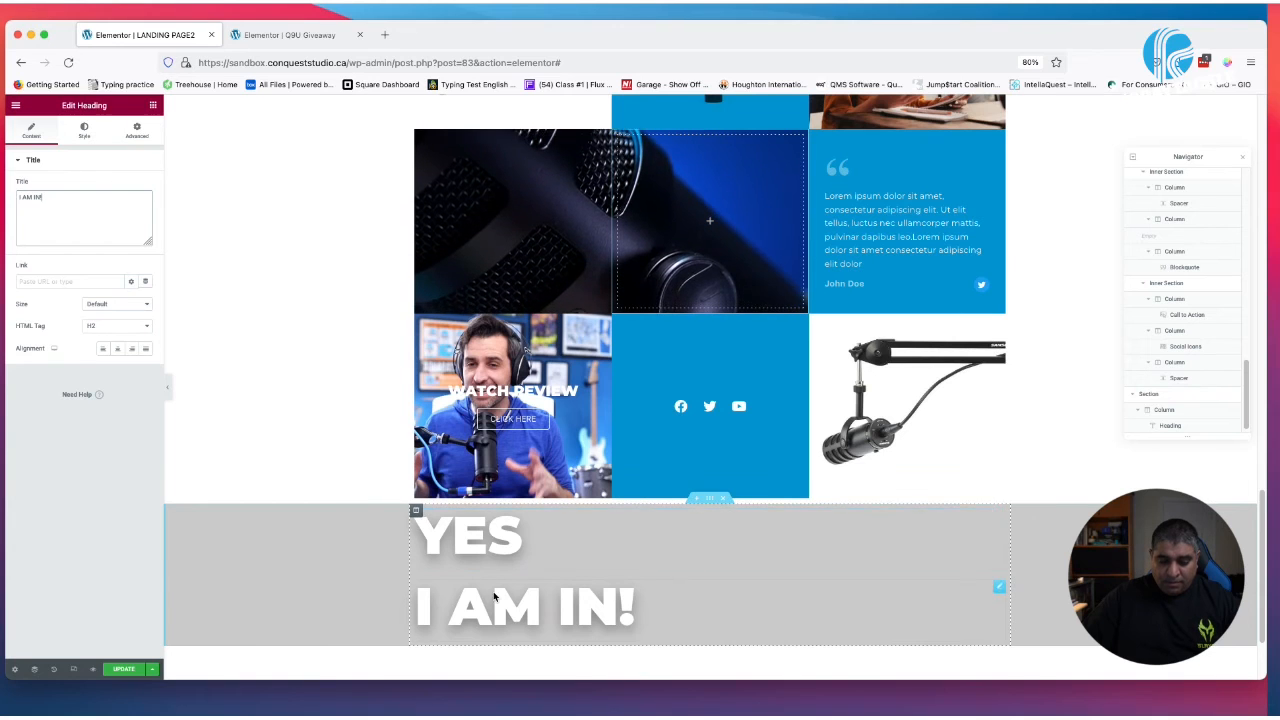
# Duplicate the magnifier icon above the ABOUT heading and move the copy above the YES heading in the grey section
pyautogui.scroll(10, 493, 597)
pyautogui.scroll(5, 567, 555)
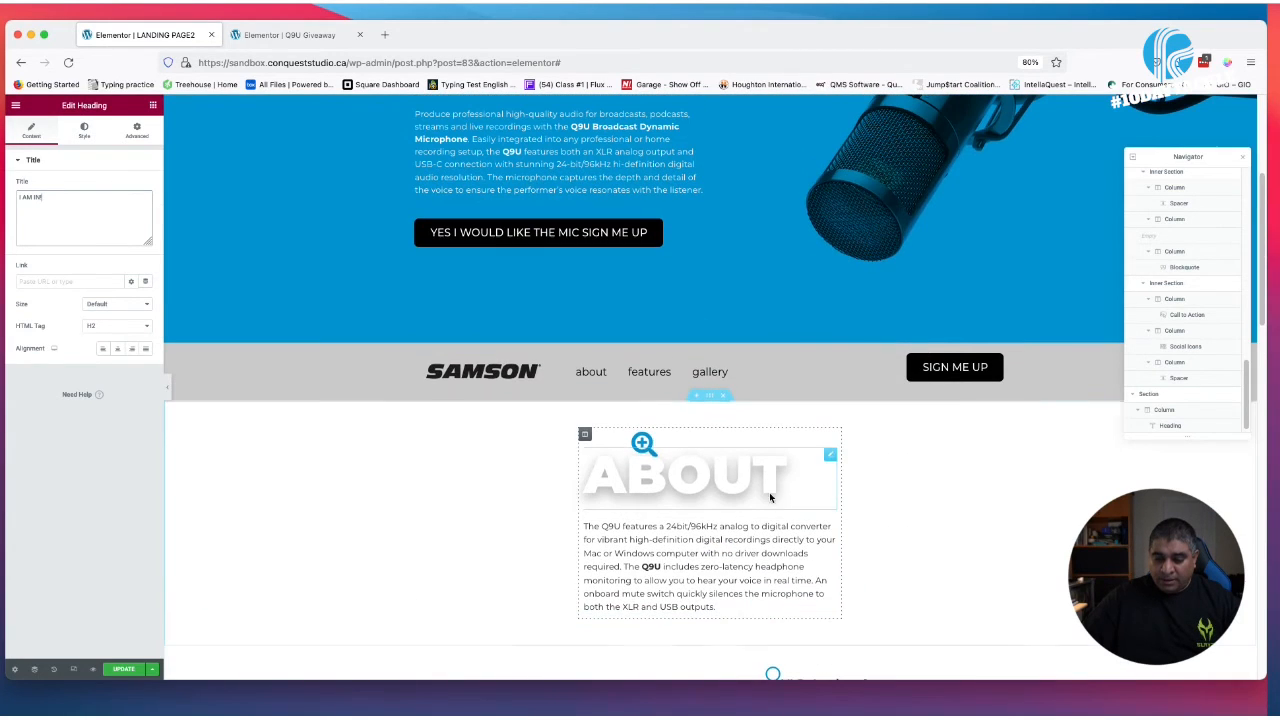
pyautogui.rightClick(645, 442)
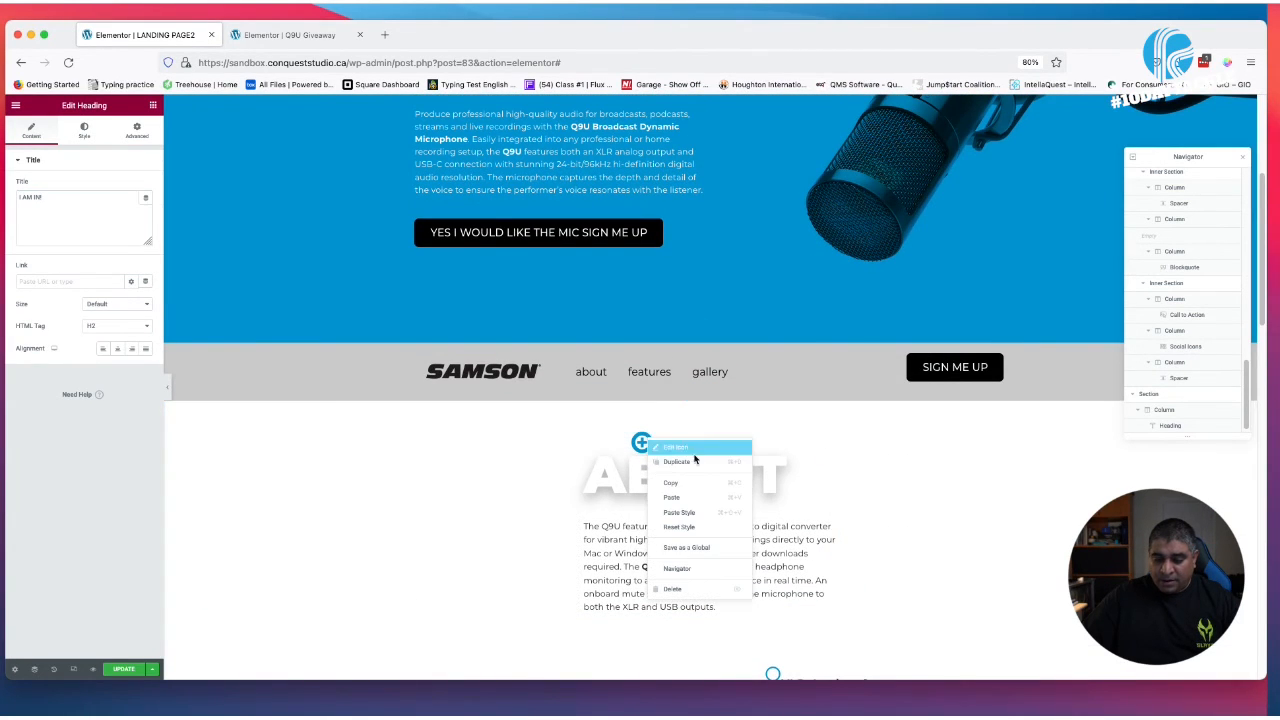
pyautogui.click(657, 457)
pyautogui.moveTo(642, 458); pyautogui.dragTo(500, 388)
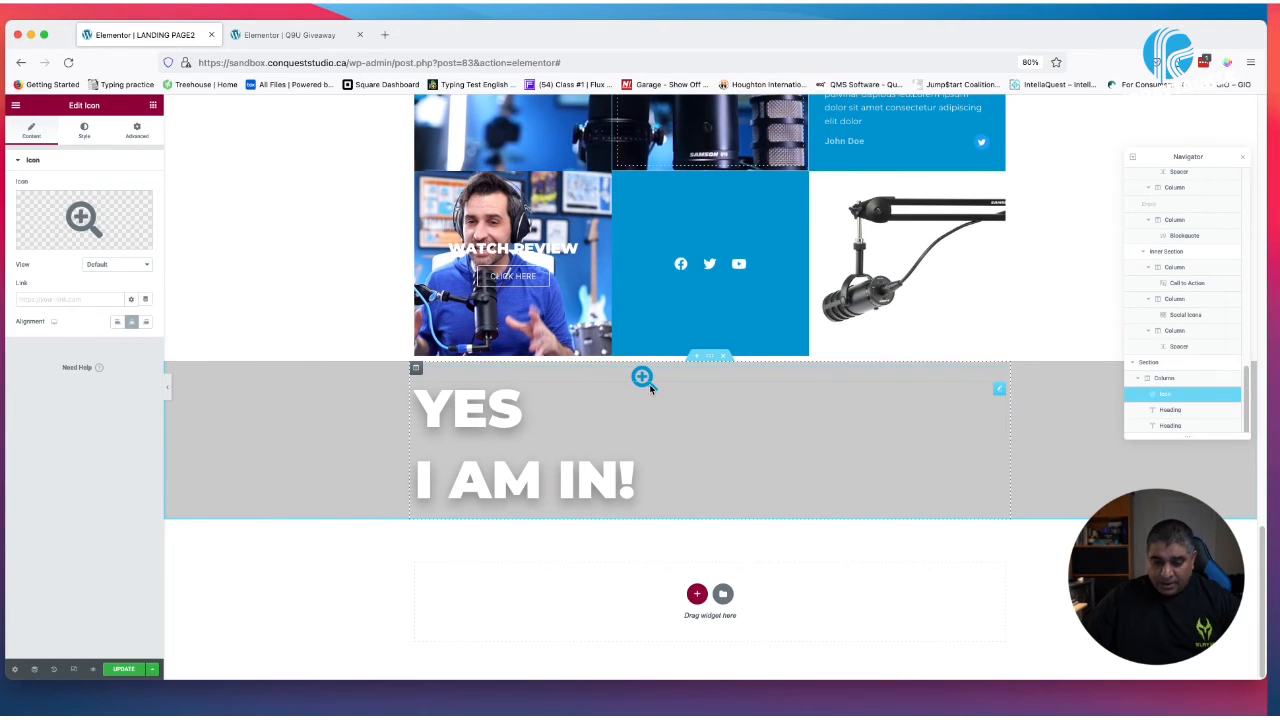
pyautogui.click(492, 388)
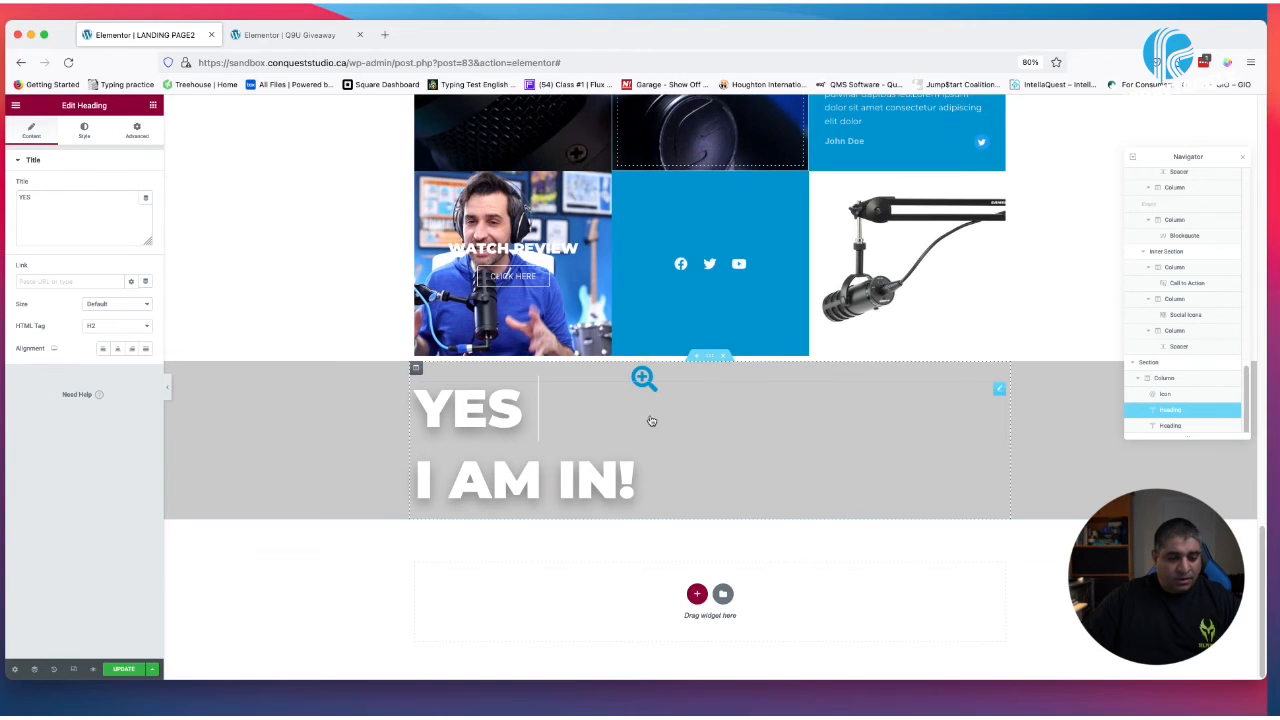
# Align the magnifier icon in the grey section to the left and set its left margin to -50
pyautogui.click(642, 378)
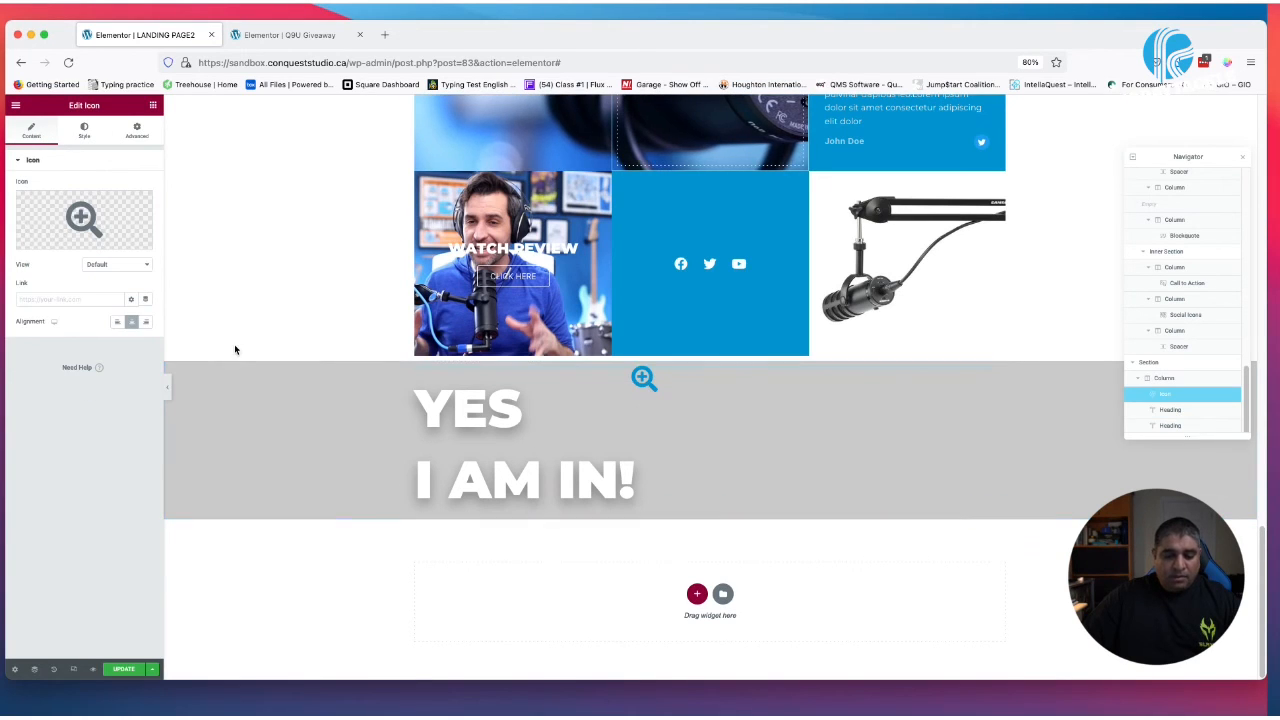
pyautogui.click(117, 321)
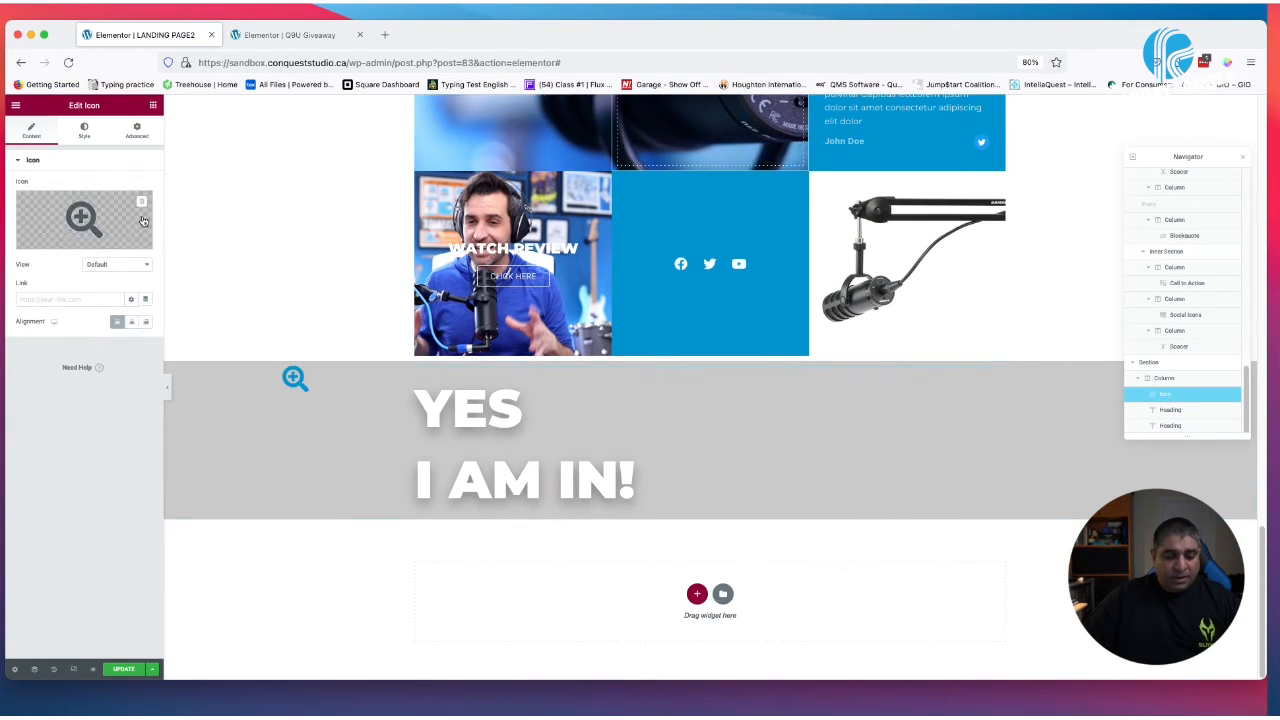
pyautogui.click(137, 138)
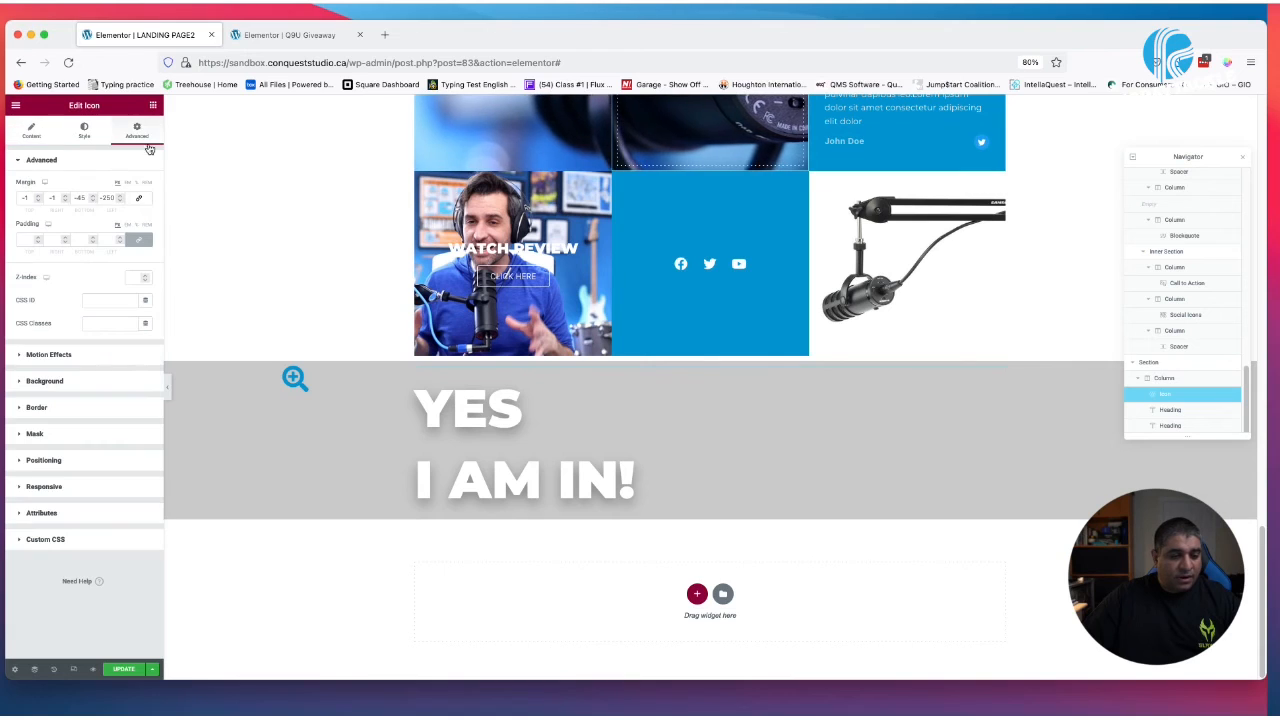
pyautogui.doubleClick(107, 197)
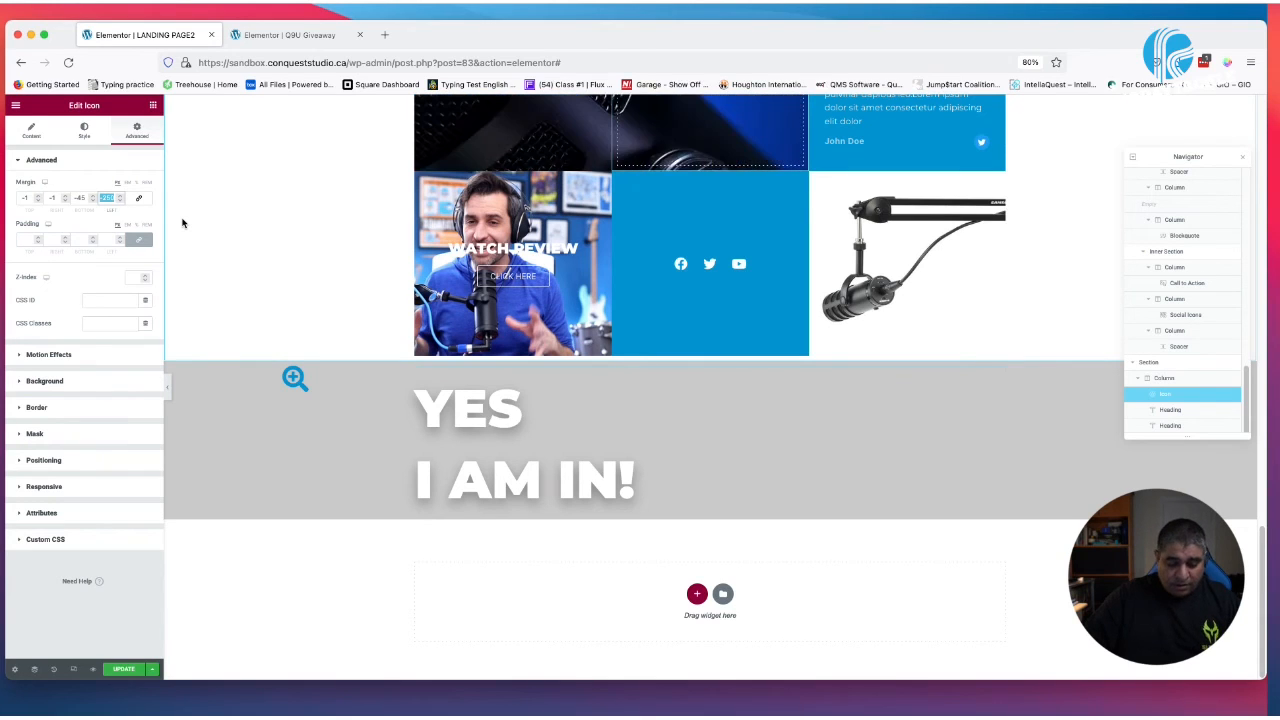
pyautogui.press('BackSpace')
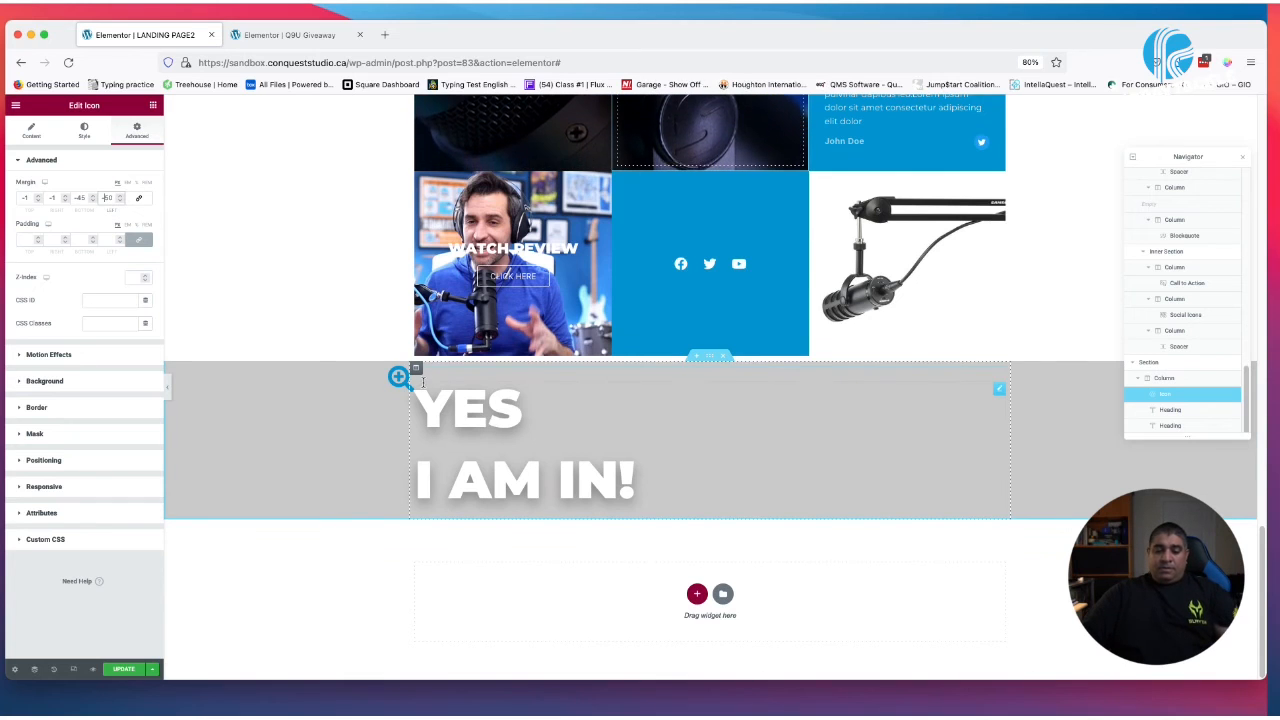
# Replace the magnifier above the YES heading with the outlined play circle from the icon library
pyautogui.click(87, 133)
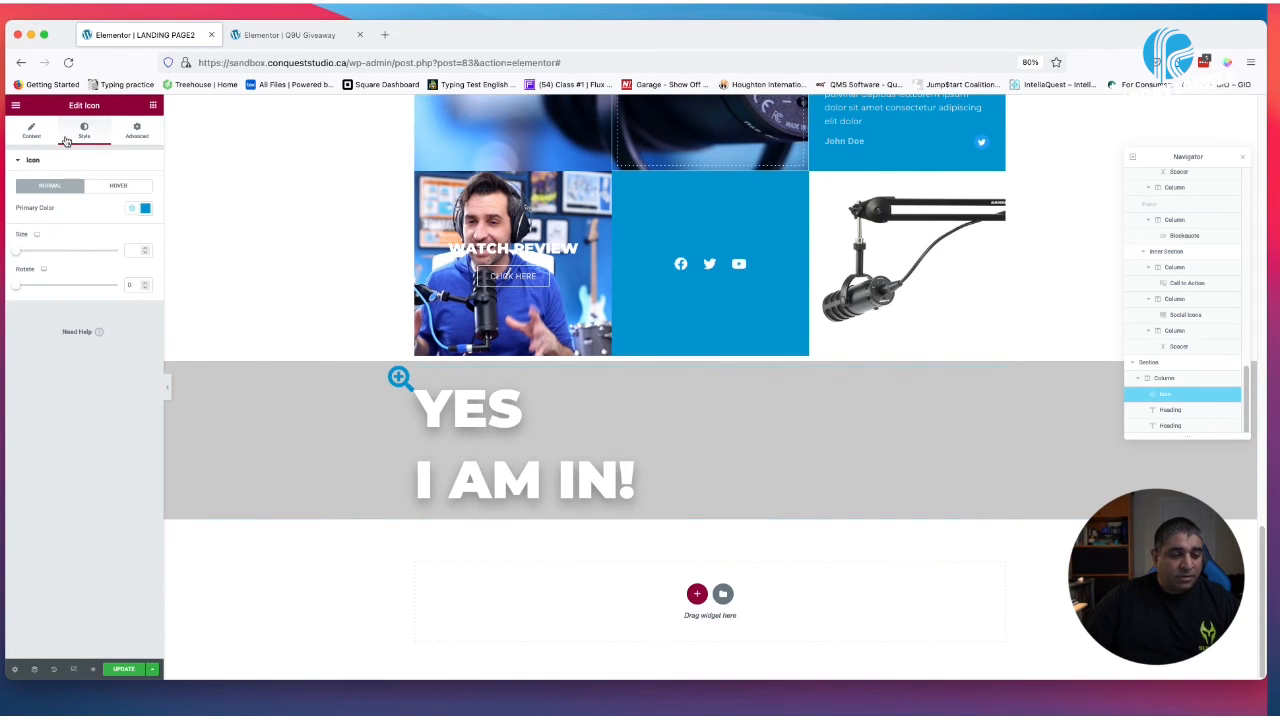
pyautogui.click(31, 130)
pyautogui.click(140, 230)
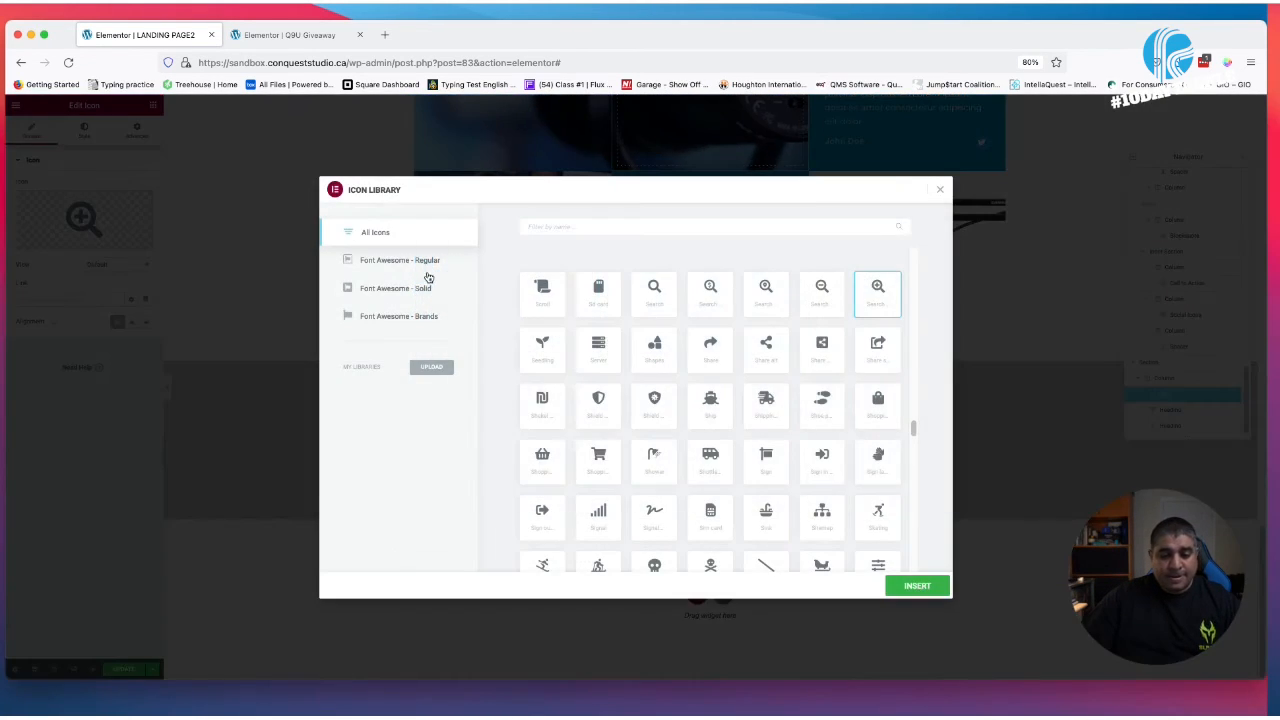
pyautogui.write('pla')
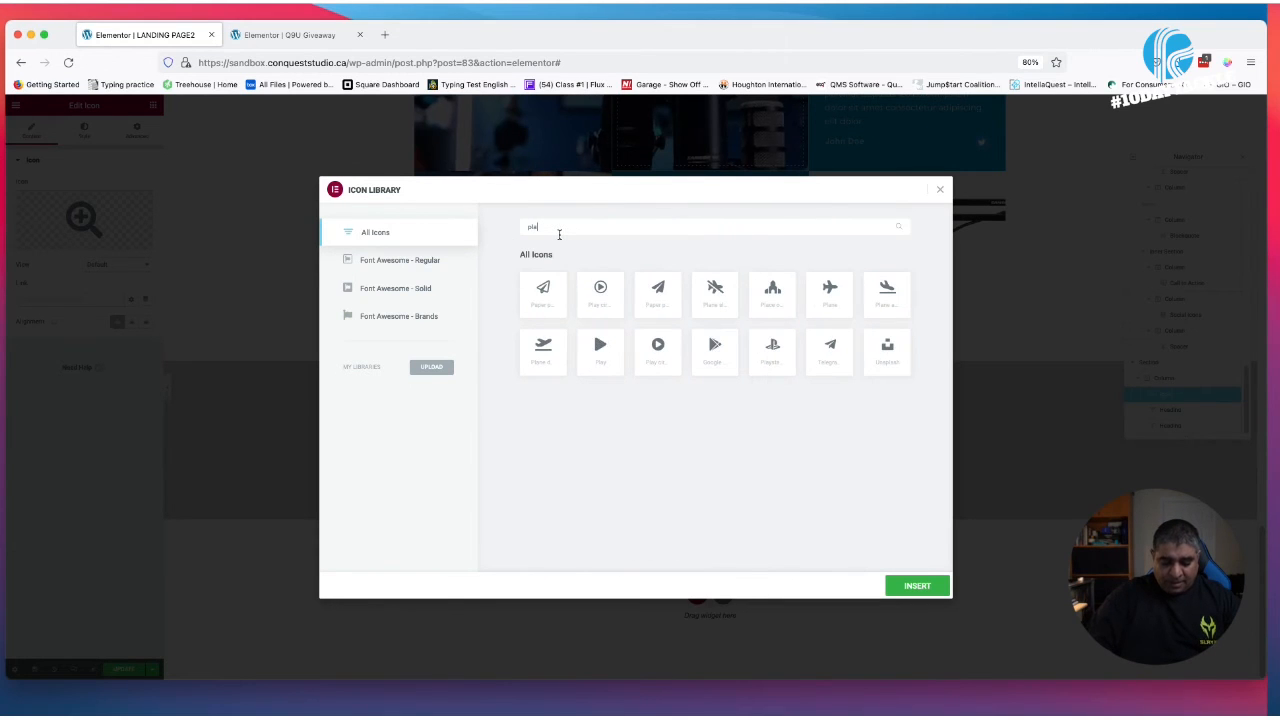
pyautogui.click(610, 298)
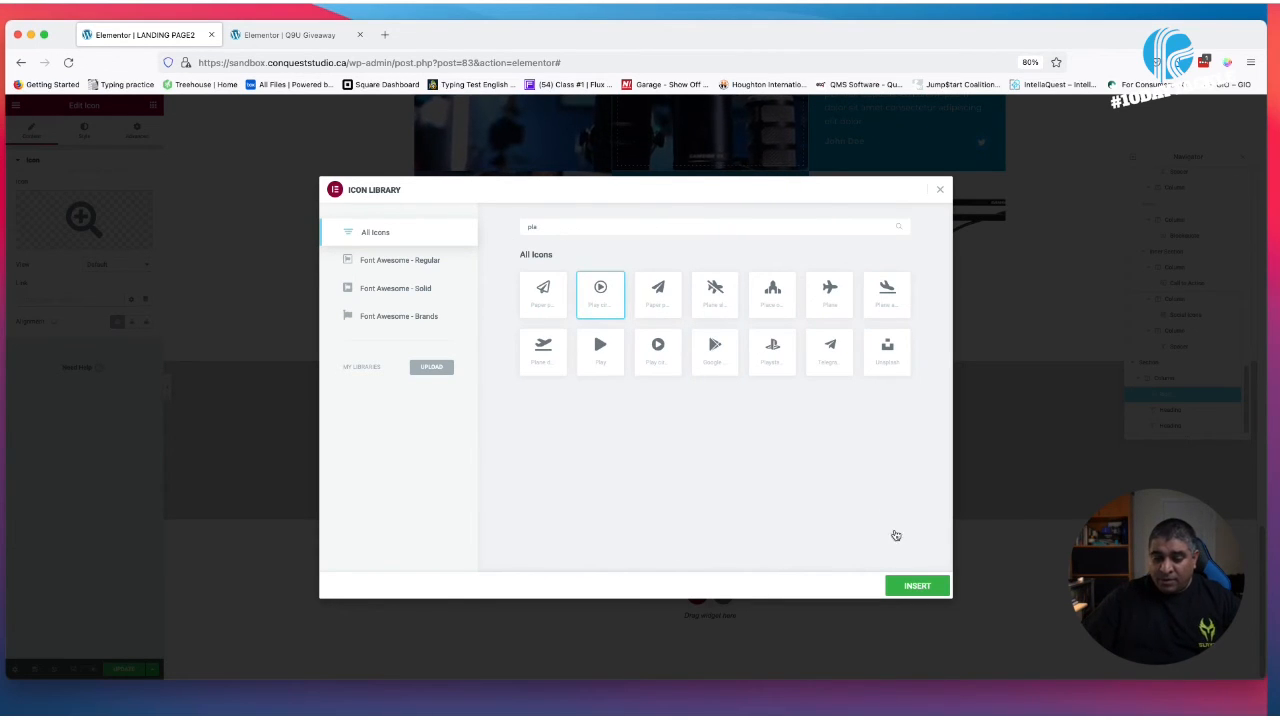
pyautogui.click(915, 586)
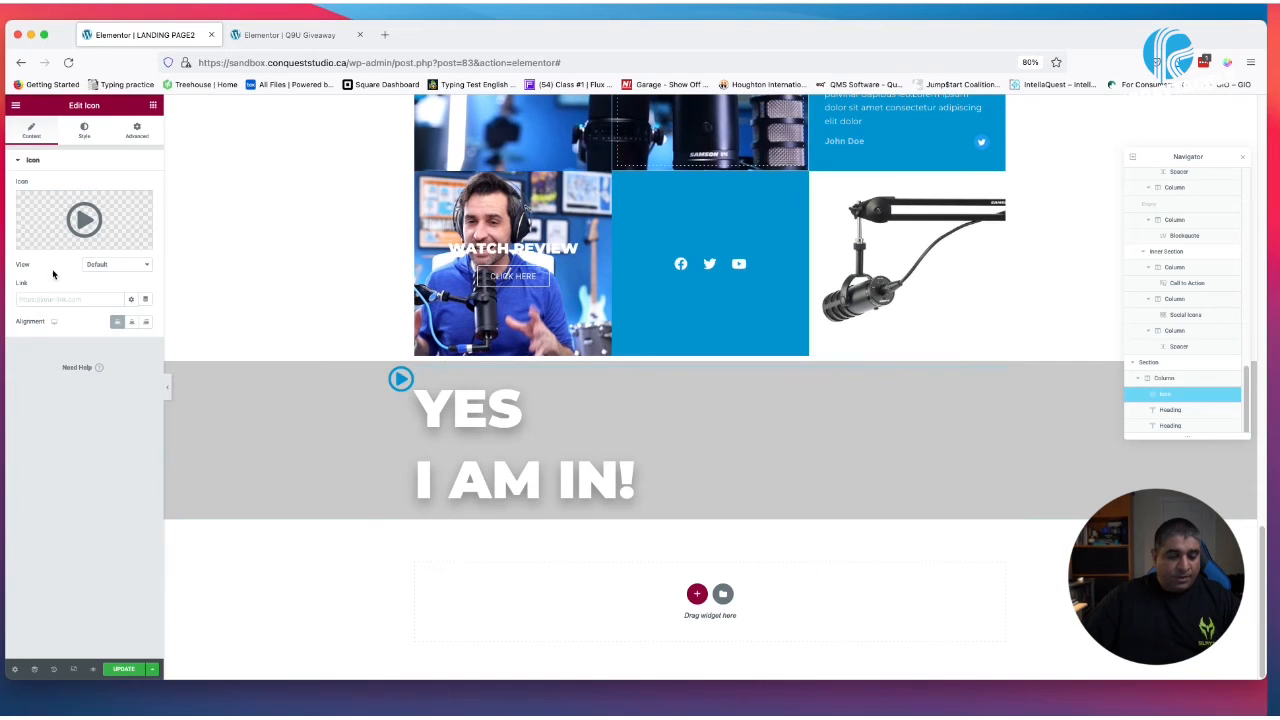
# Set the play icon's bottom margin to -60 and its left margin to -20
pyautogui.click(85, 130)
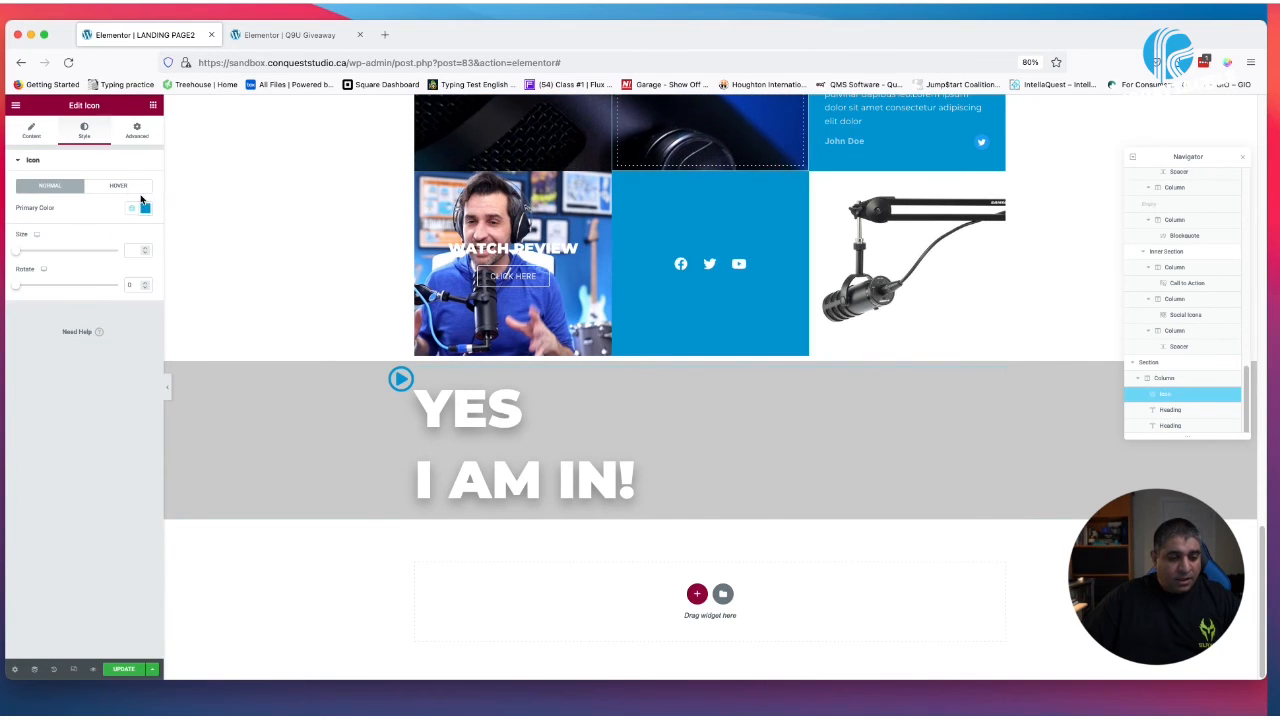
pyautogui.click(137, 130)
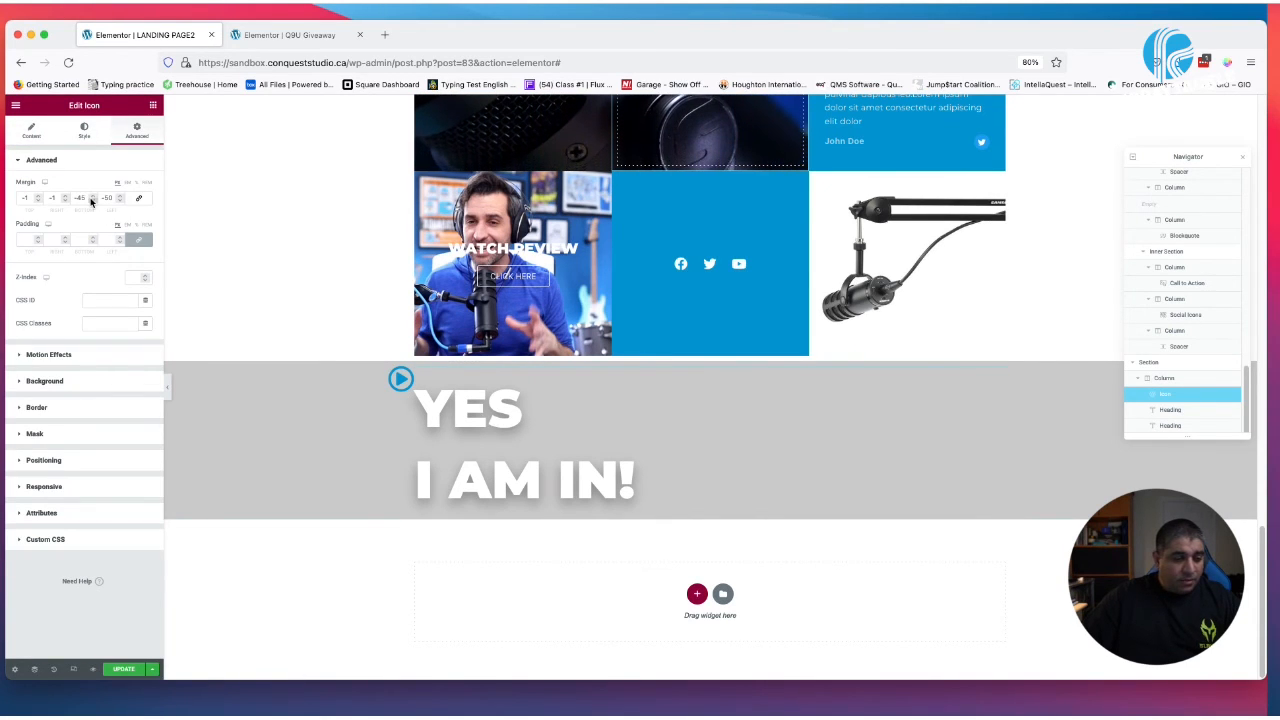
pyautogui.click(92, 200)
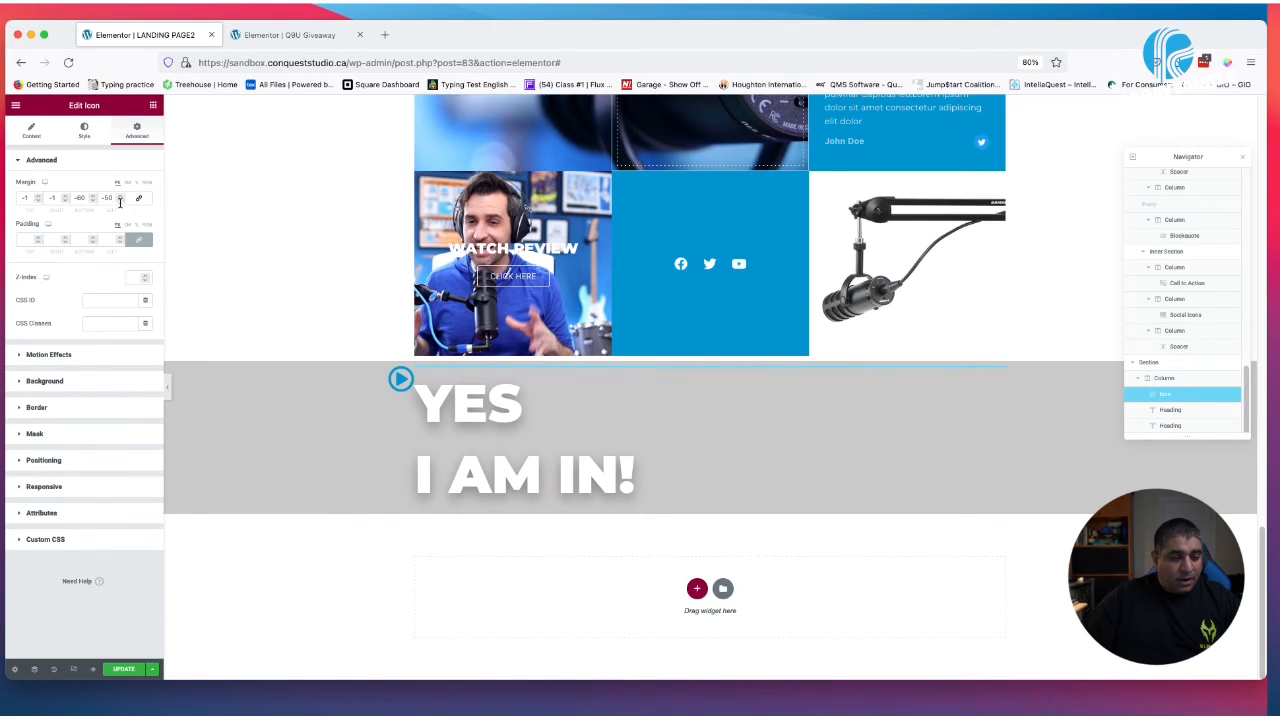
pyautogui.click(121, 202)
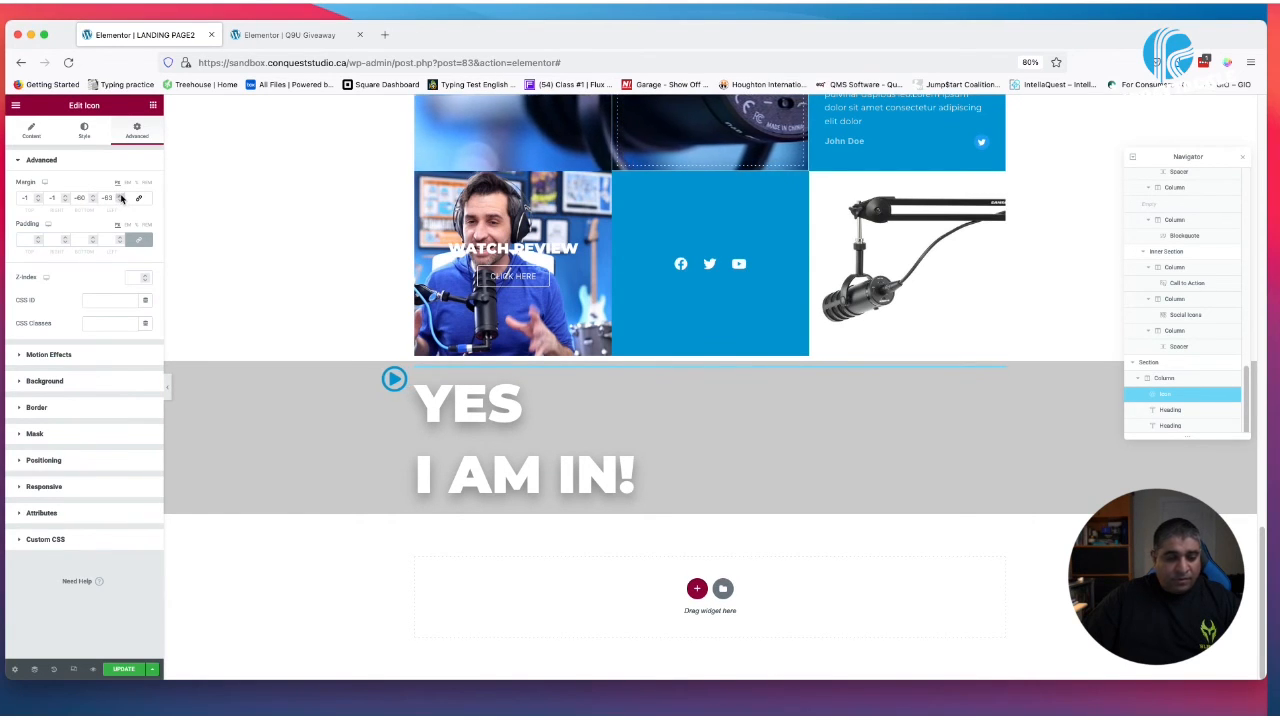
pyautogui.click(121, 197)
pyautogui.click(120, 197)
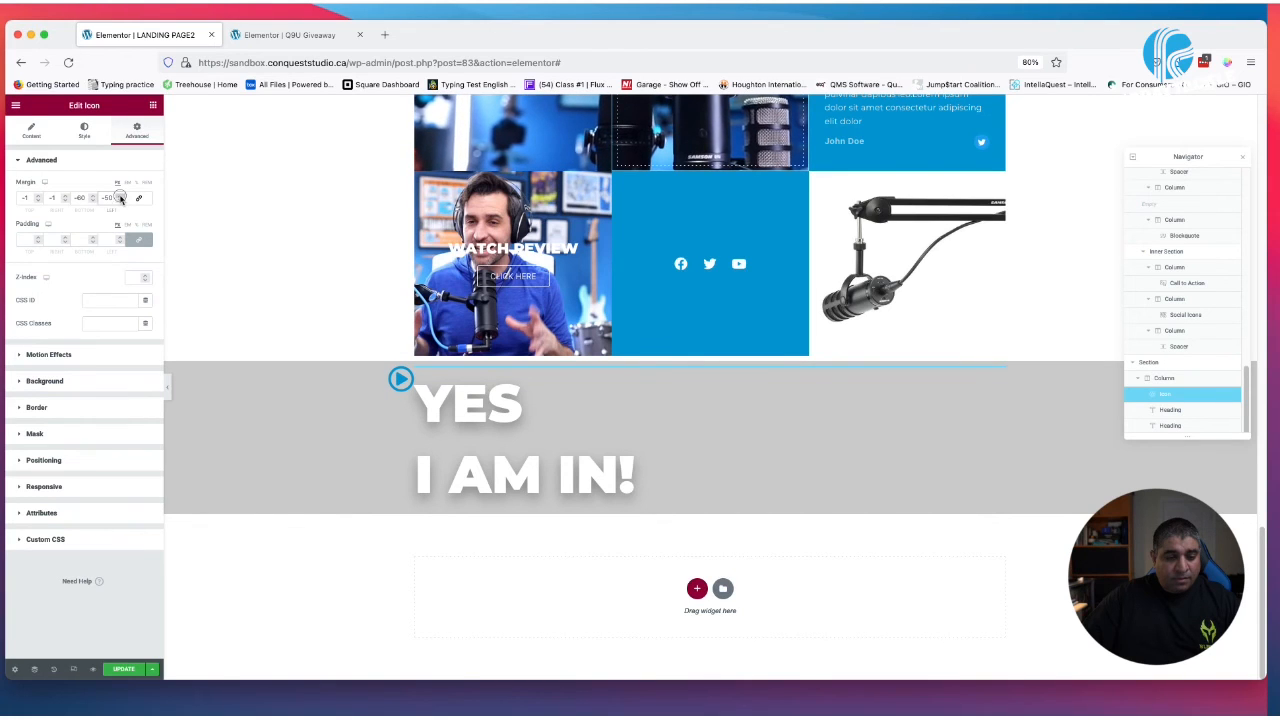
pyautogui.click(121, 197)
pyautogui.click(121, 197)
pyautogui.click(120, 197)
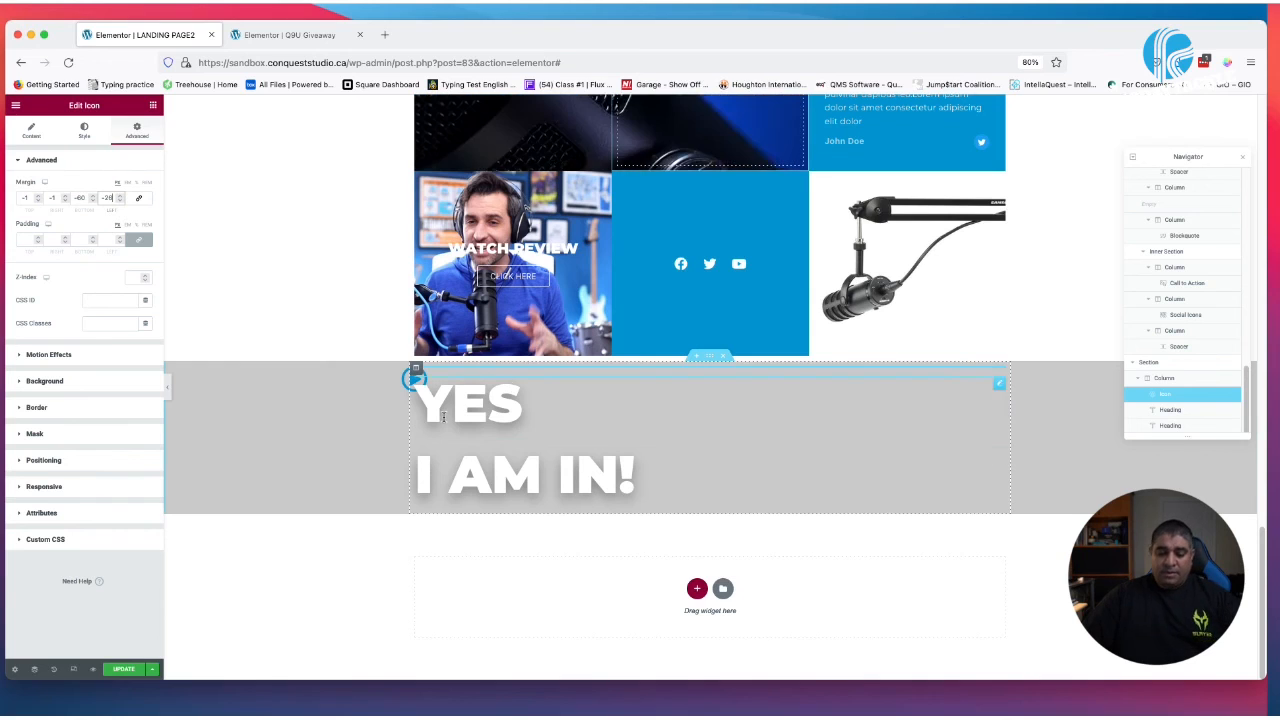
# Increase the font size of the I AM IN! heading in its typography settings
pyautogui.click(535, 404)
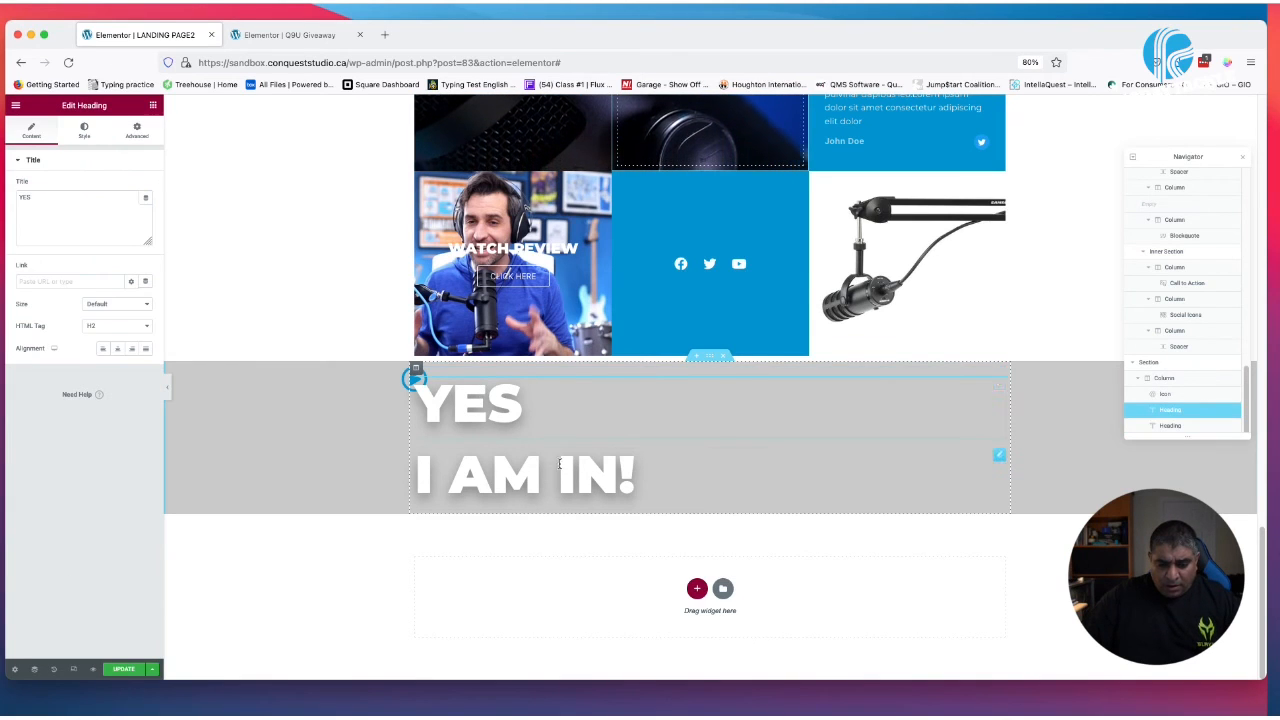
pyautogui.click(999, 456)
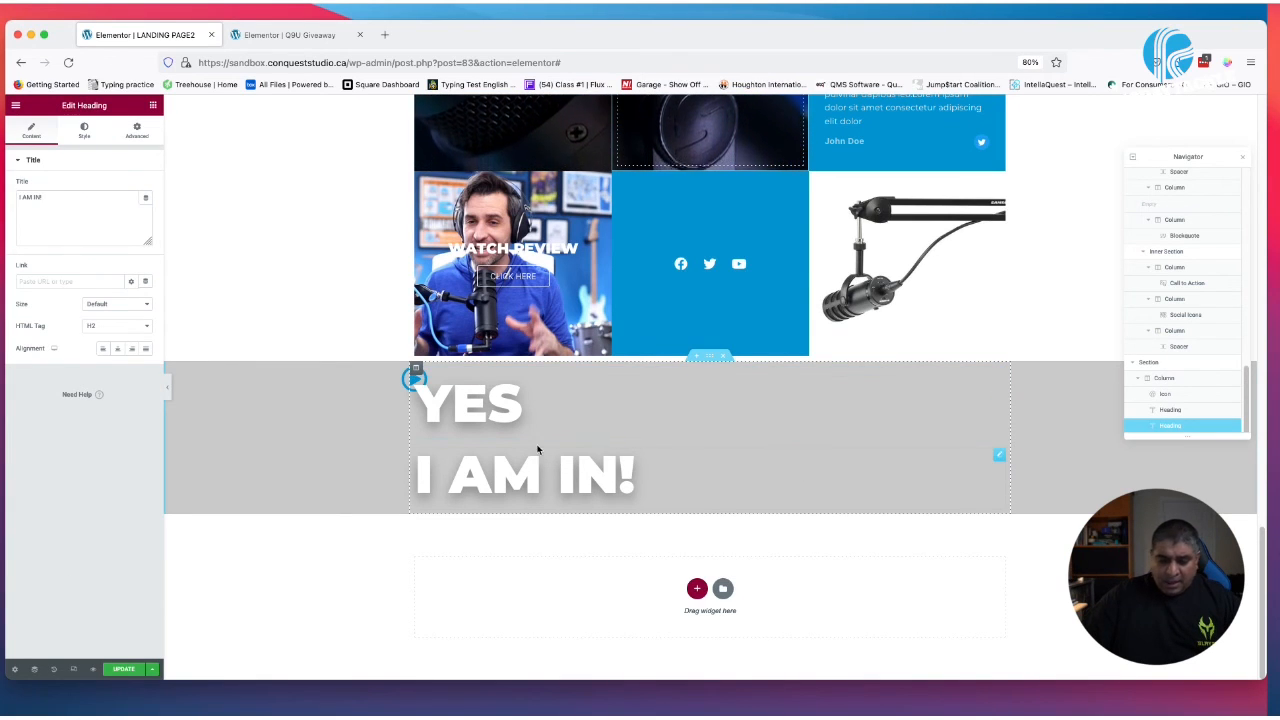
pyautogui.click(83, 131)
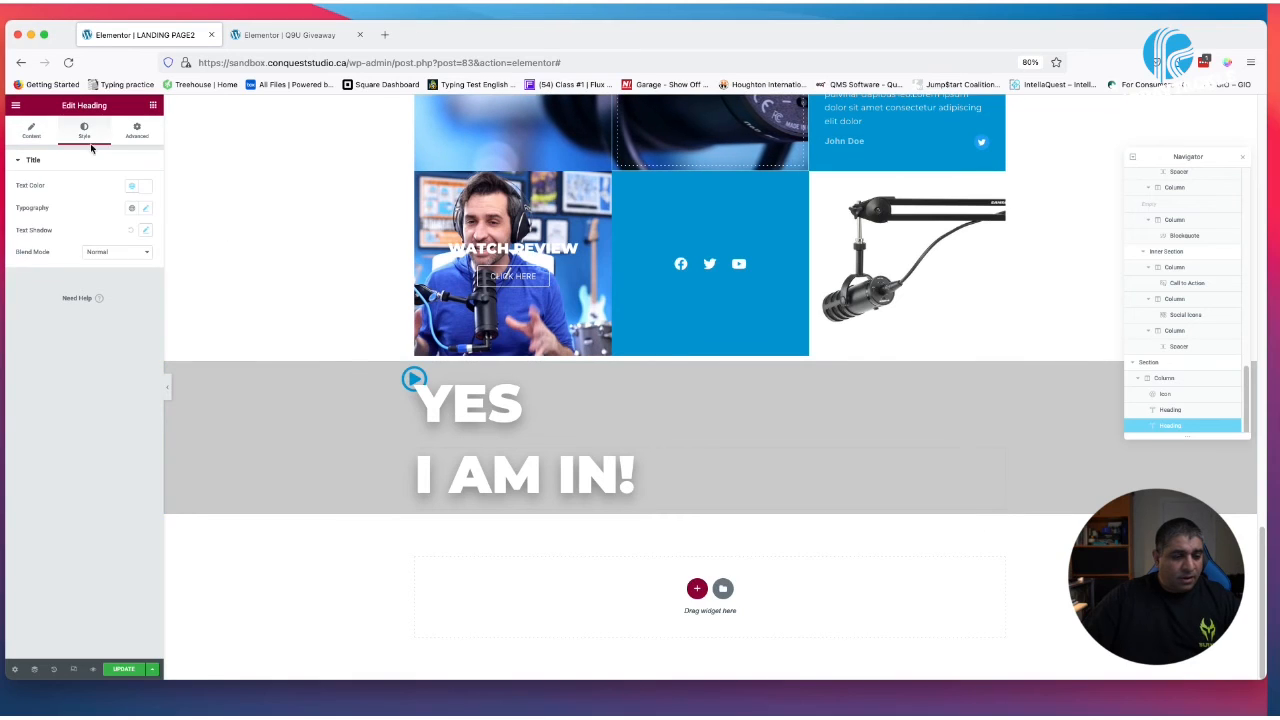
pyautogui.click(146, 208)
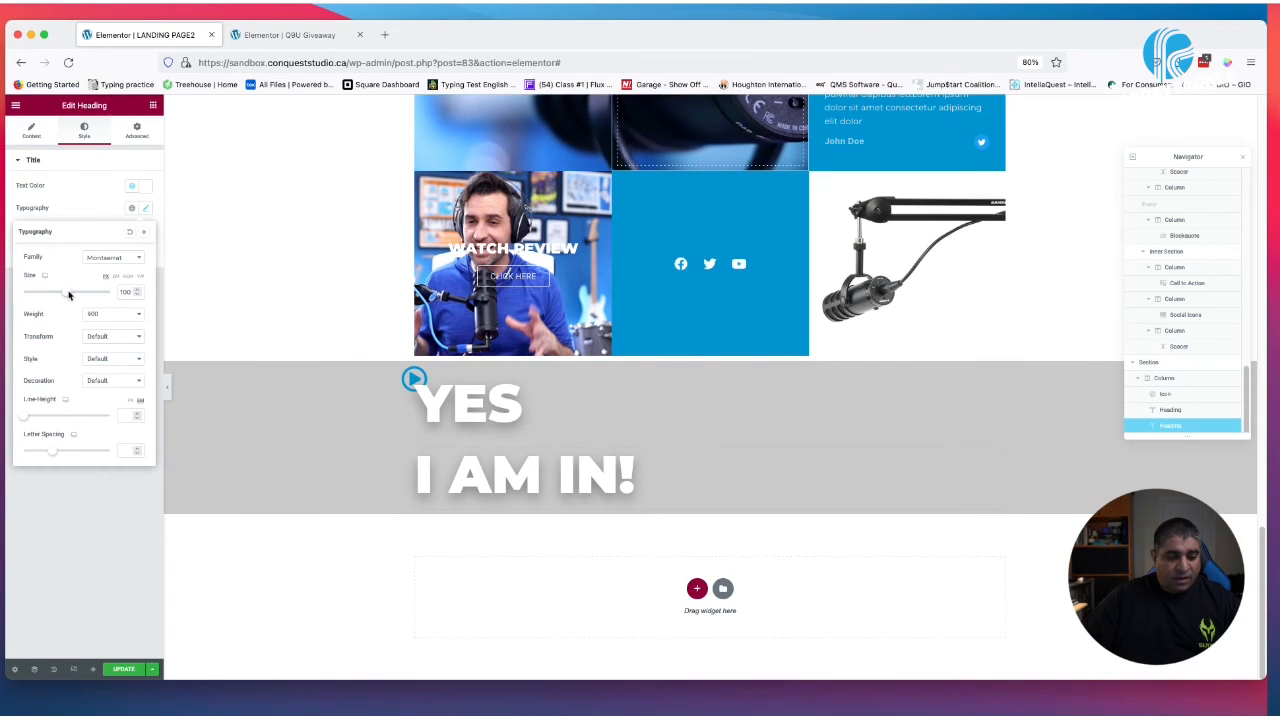
pyautogui.moveTo(68, 293); pyautogui.dragTo(82, 291)
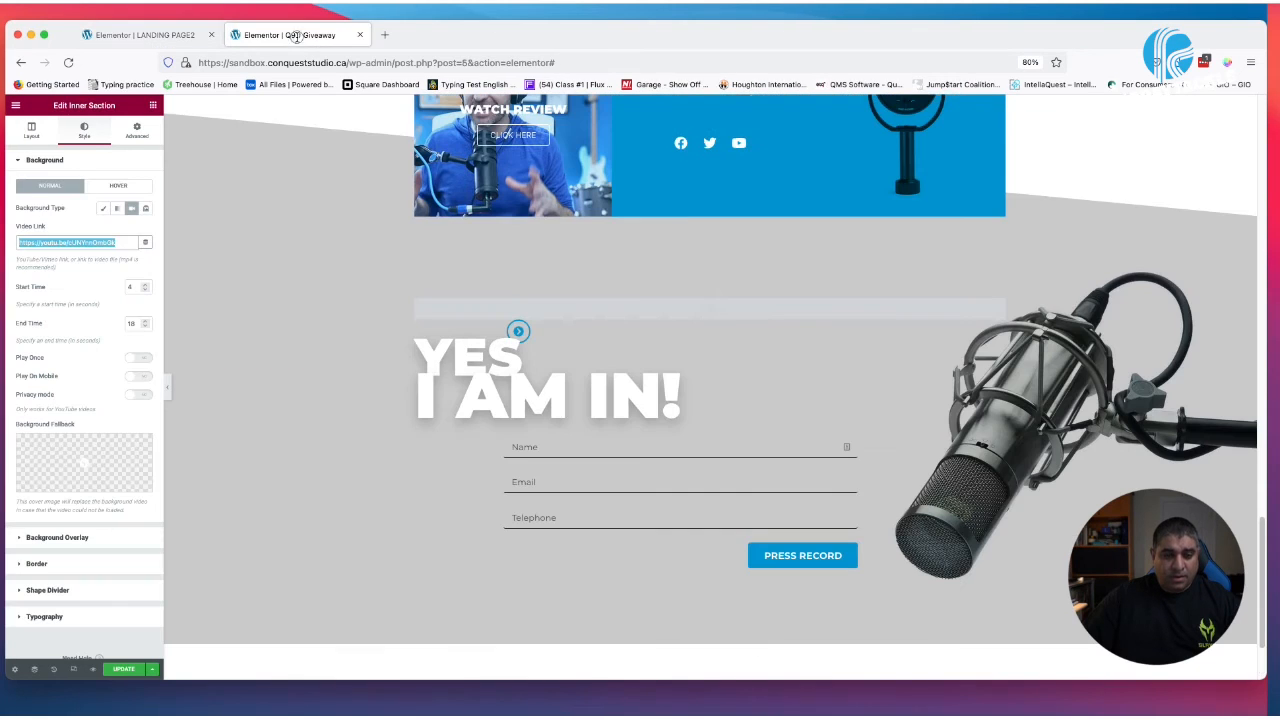
# Compare with the Q9U Giveaway page and increase the I AM IN! heading's font size to 140
pyautogui.click(292, 35)
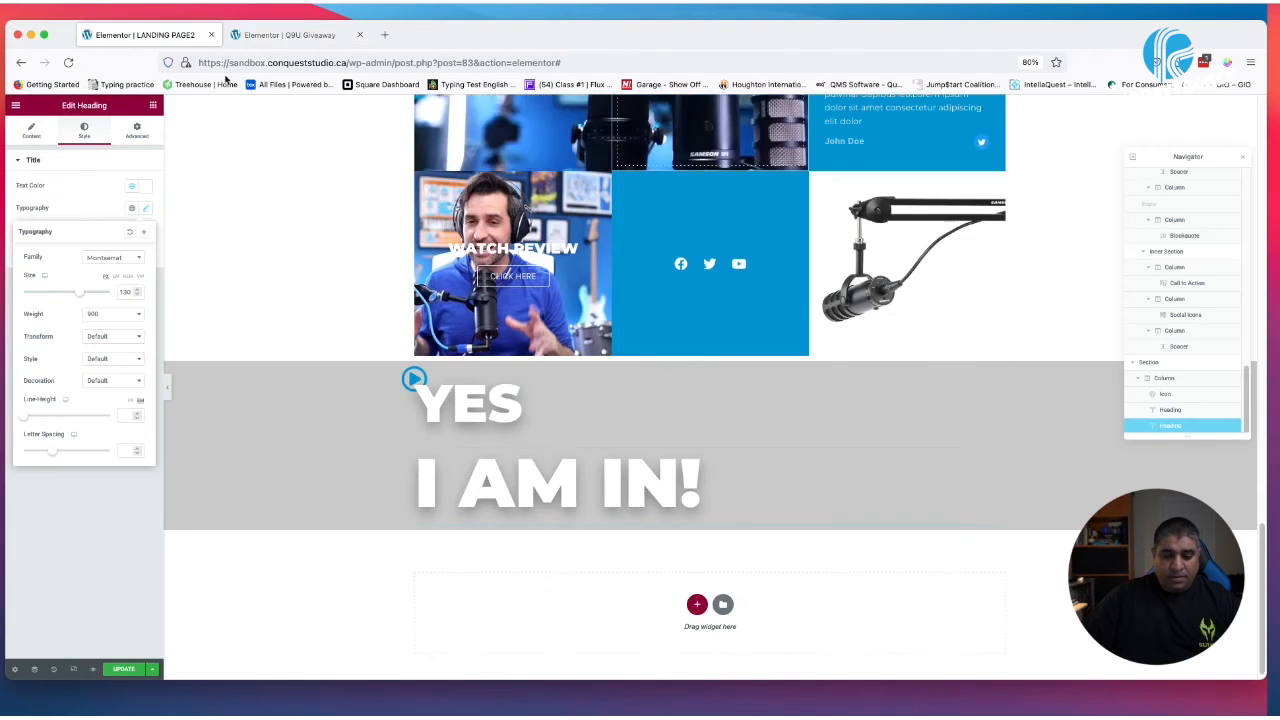
pyautogui.click(139, 36)
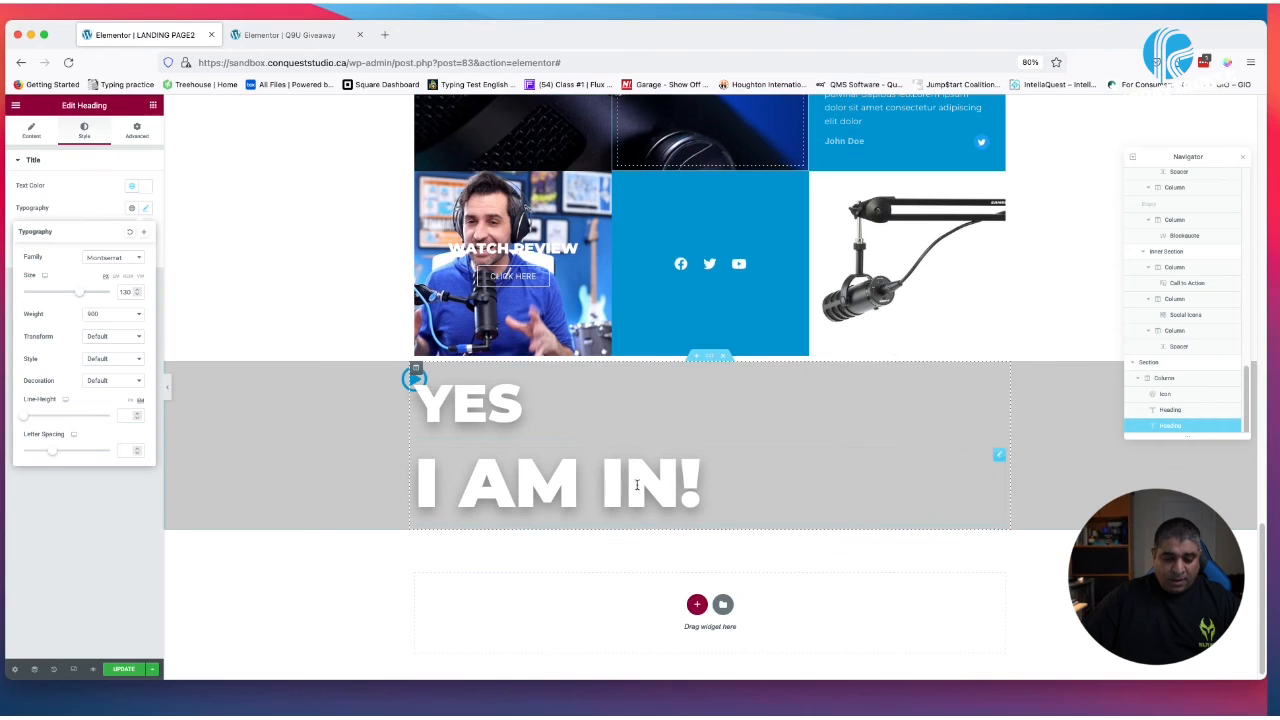
pyautogui.moveTo(81, 292); pyautogui.dragTo(87, 295)
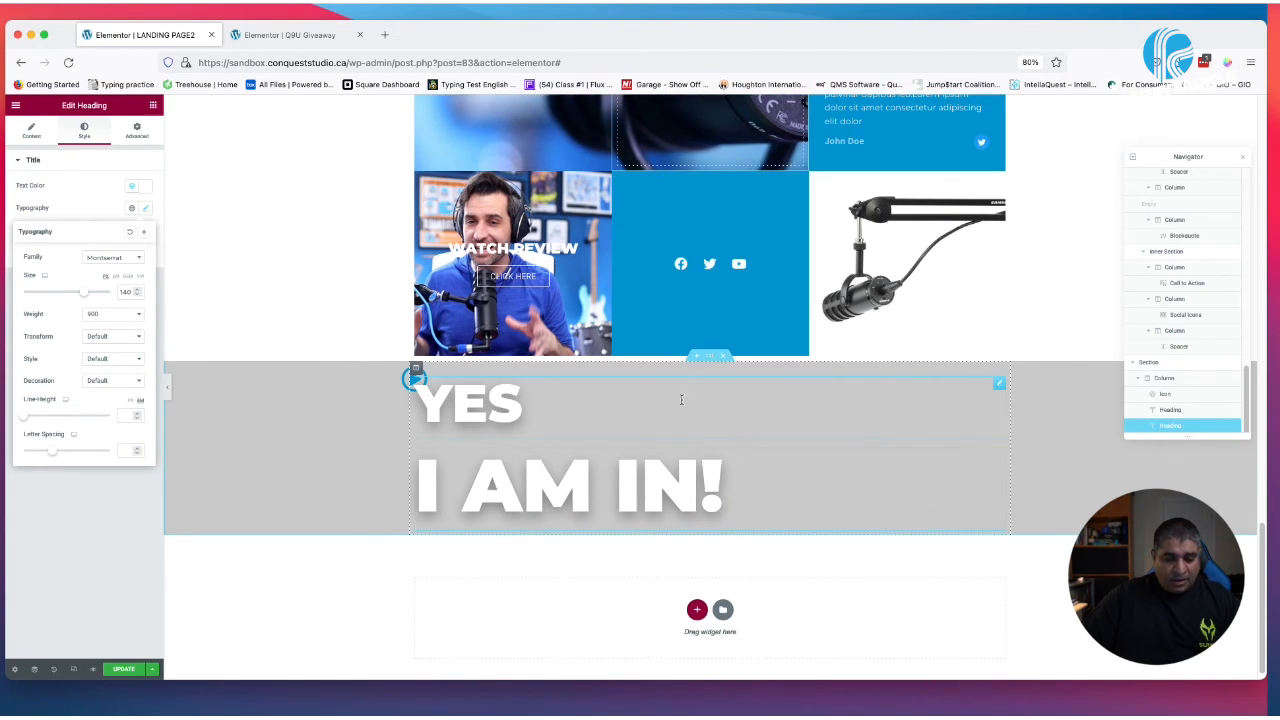
# Set the YES heading's bottom margin to -53 to bring the I AM IN! heading closer beneath it
pyautogui.click(1004, 390)
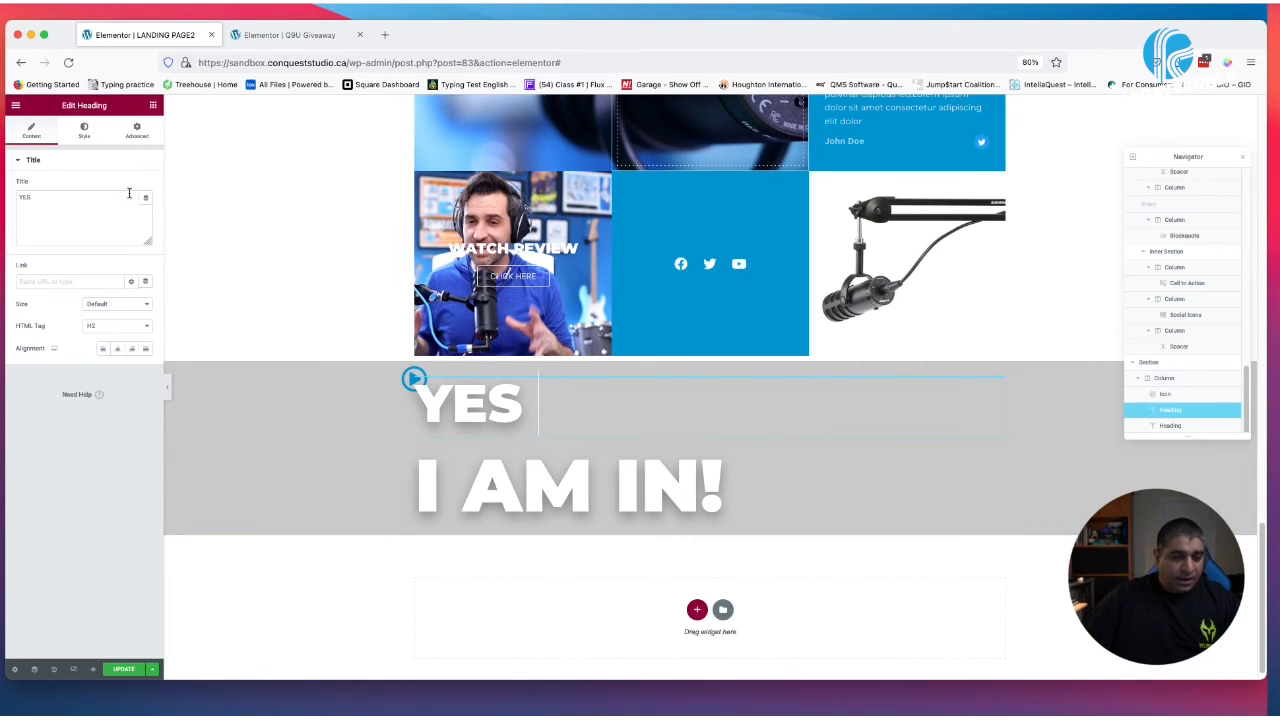
pyautogui.click(137, 131)
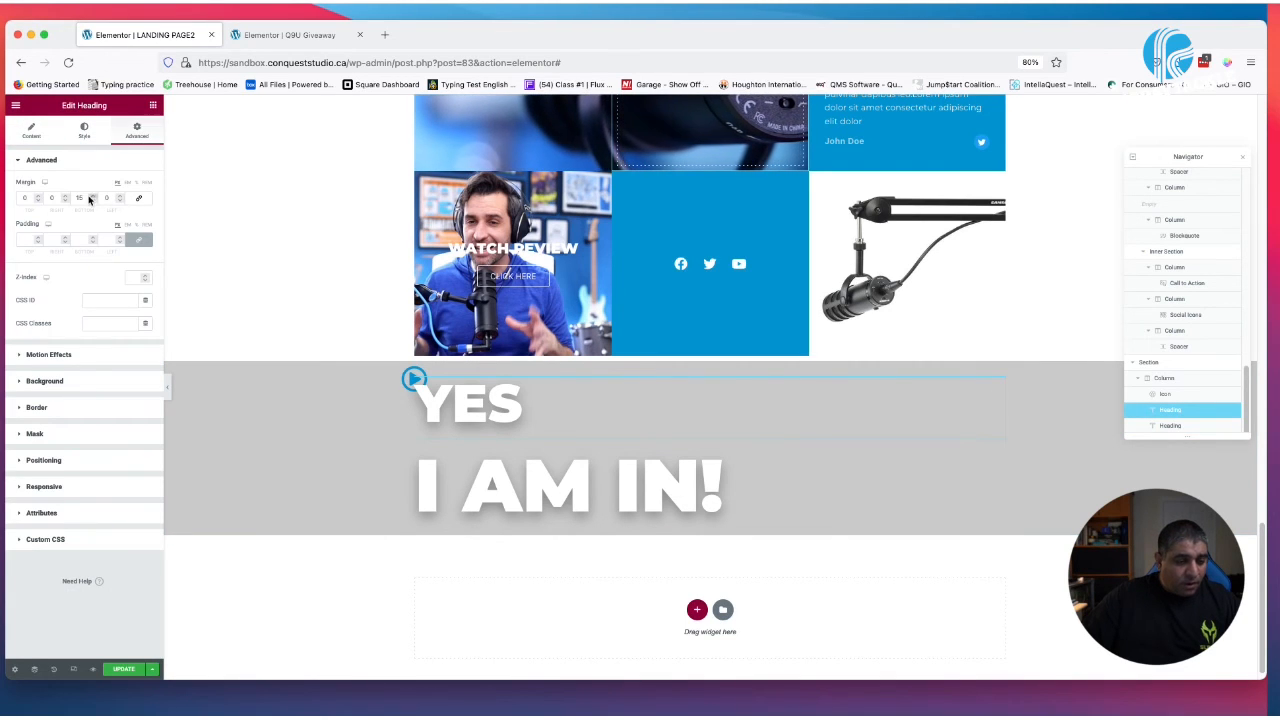
pyautogui.moveTo(89, 200); pyautogui.dragTo(61, 196)
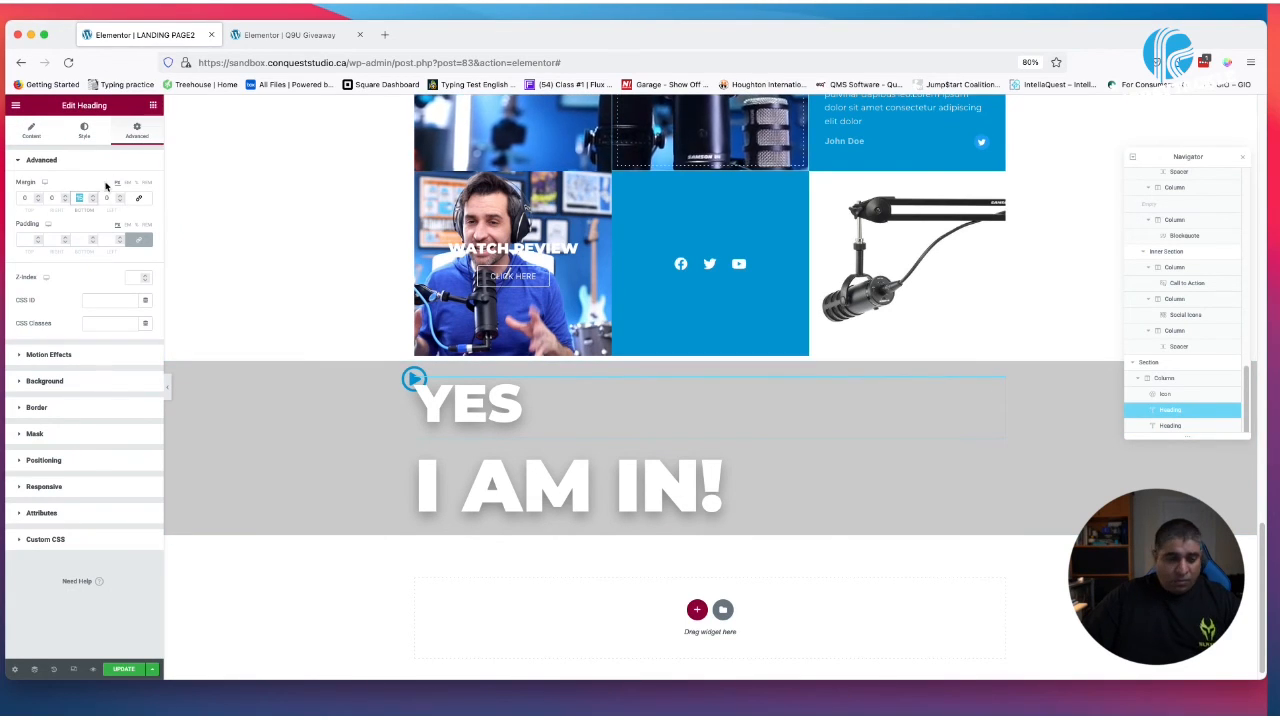
pyautogui.click(94, 202)
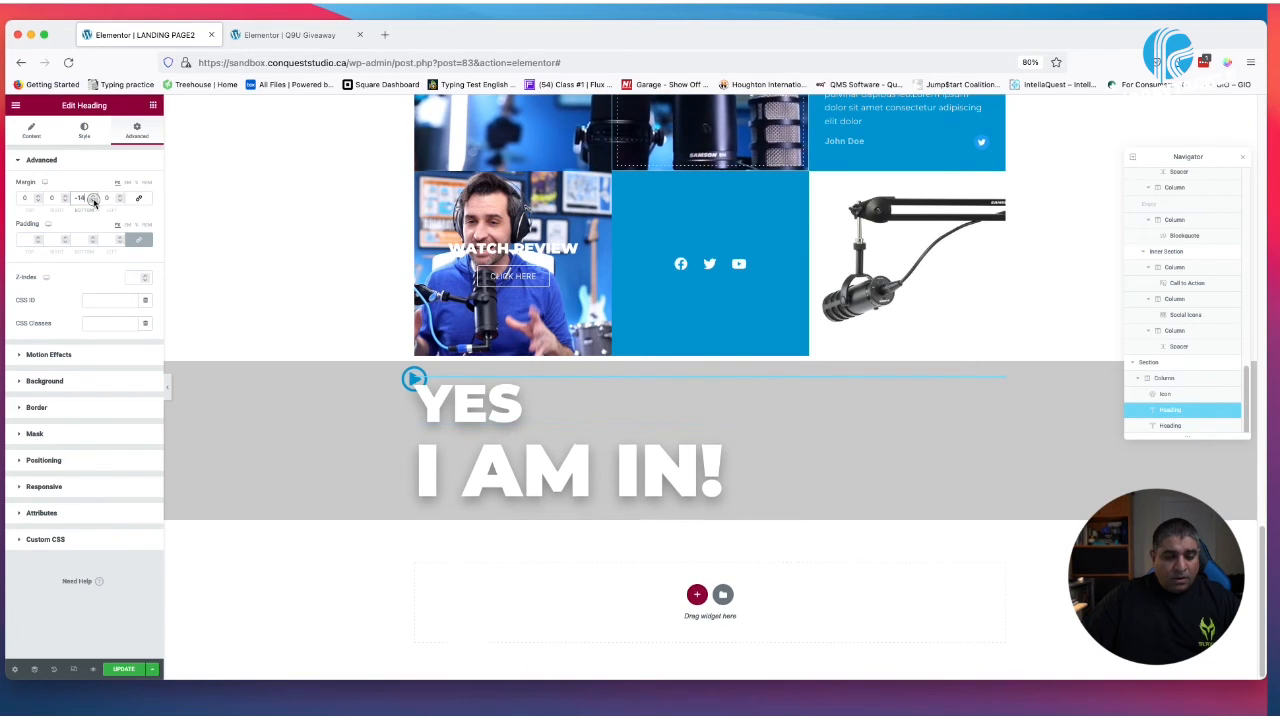
pyautogui.click(94, 202)
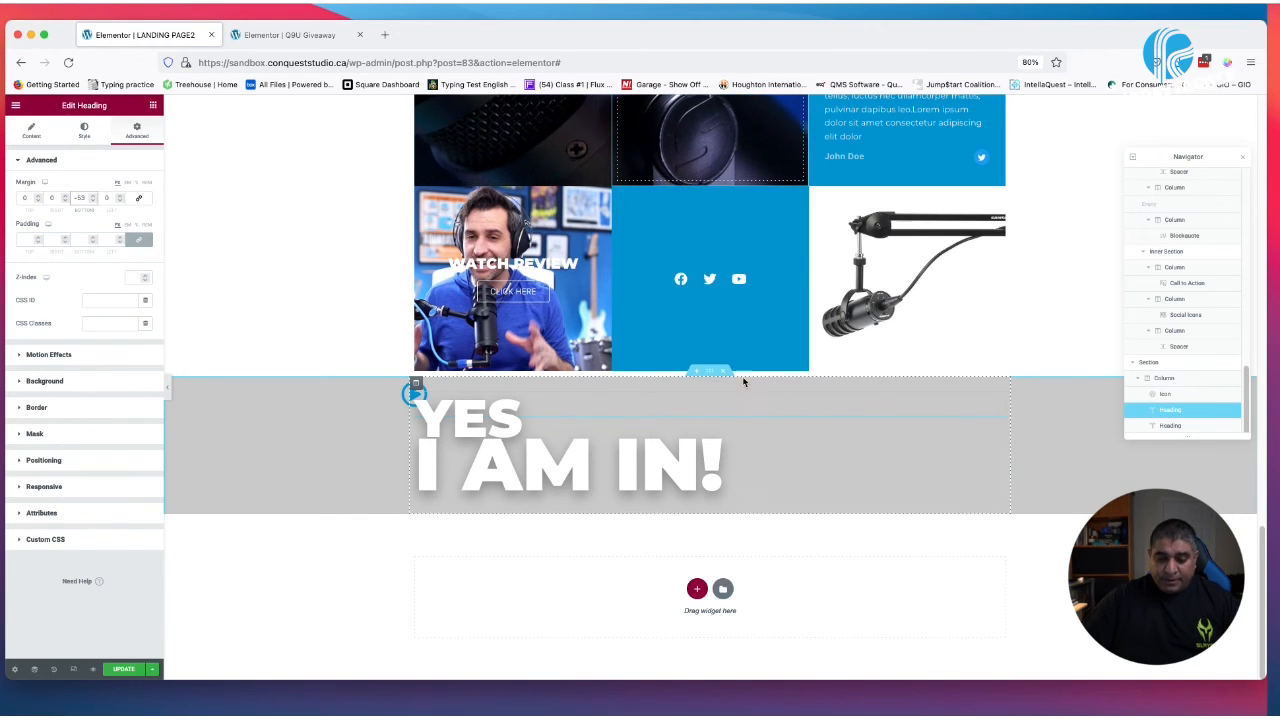
# Unlink the grey section's padding values and set the top padding to 60 and the bottom padding to 50
pyautogui.scroll(3, 743, 381)
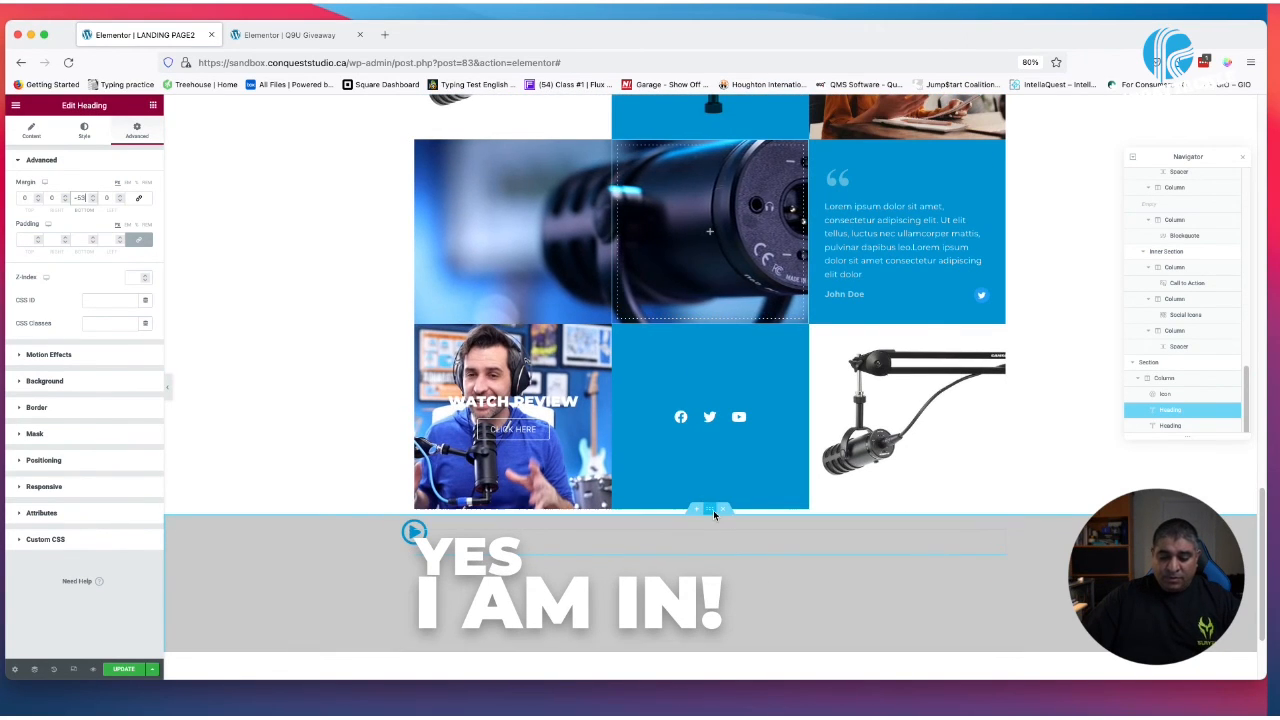
pyautogui.click(713, 510)
pyautogui.click(137, 130)
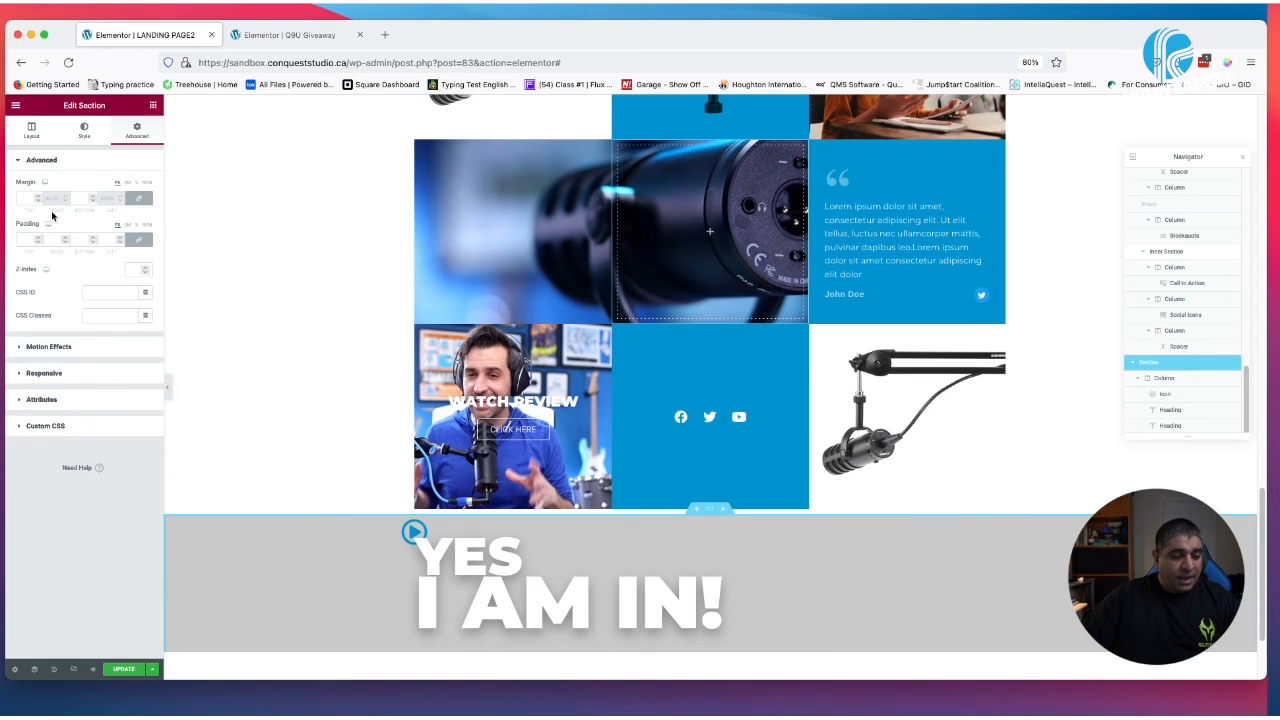
pyautogui.click(139, 239)
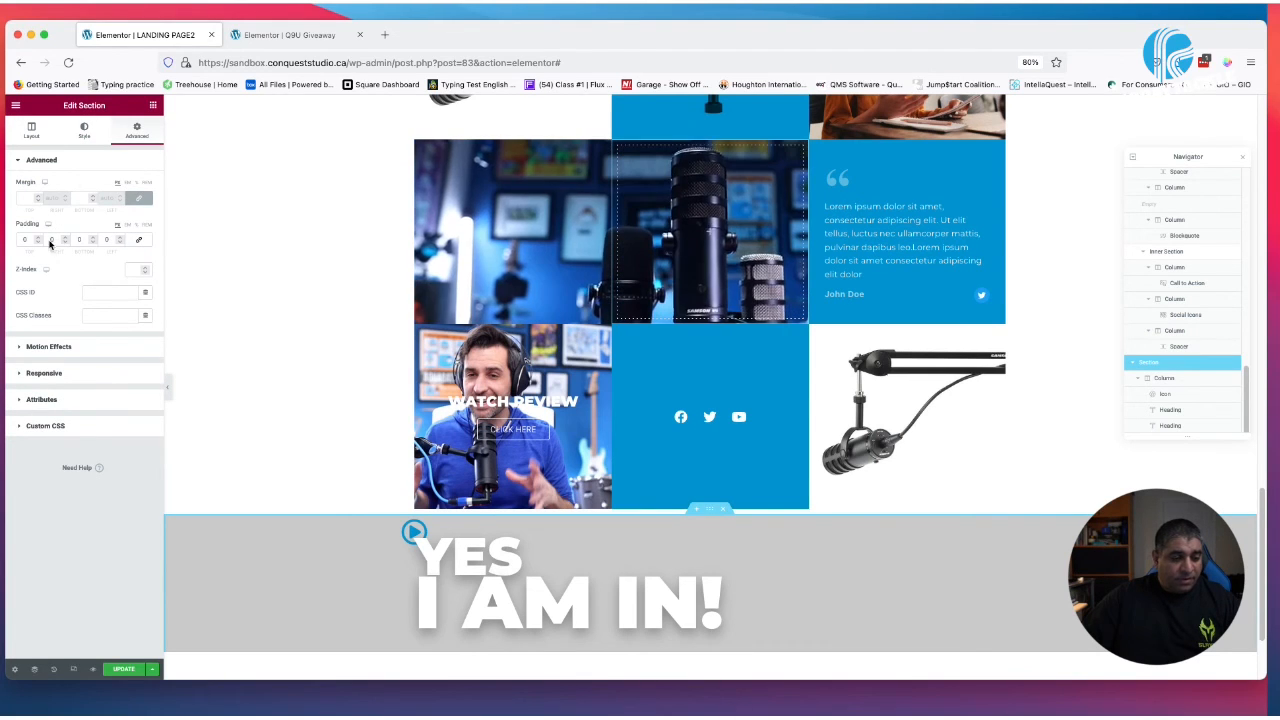
pyautogui.click(25, 239)
pyautogui.write('60')
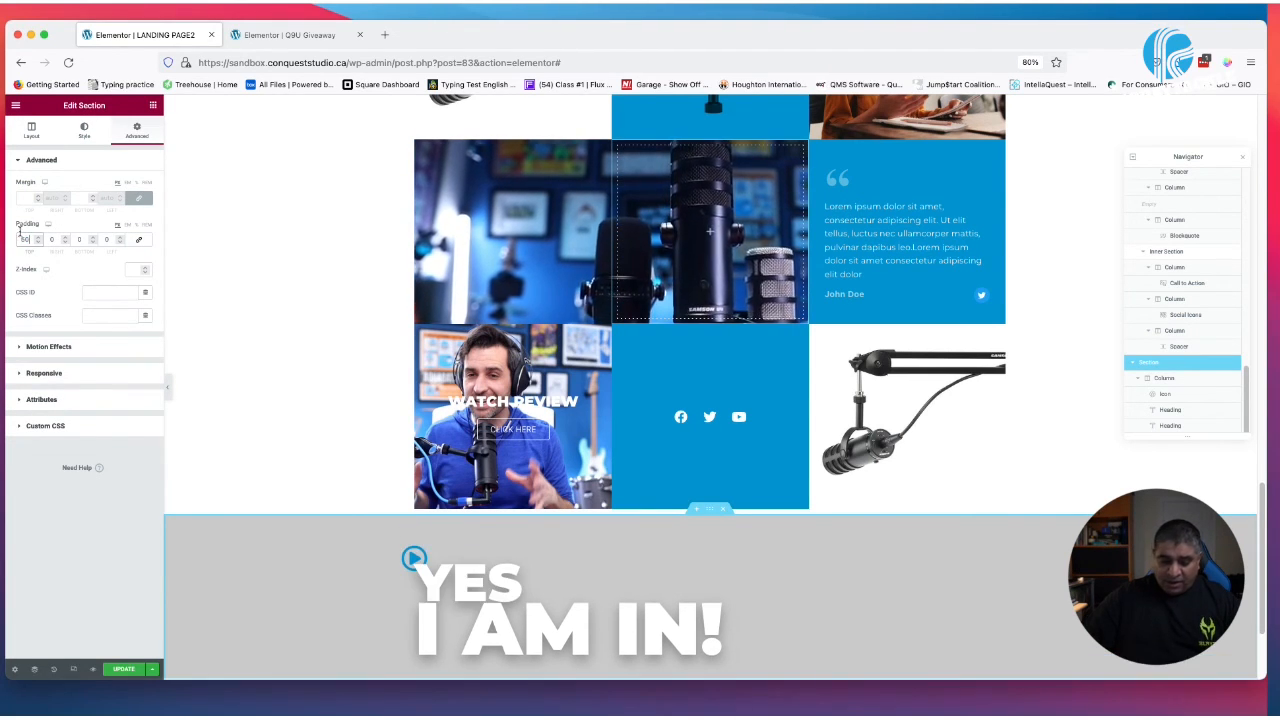
pyautogui.moveTo(84, 239); pyautogui.dragTo(62, 234)
pyautogui.write('5')
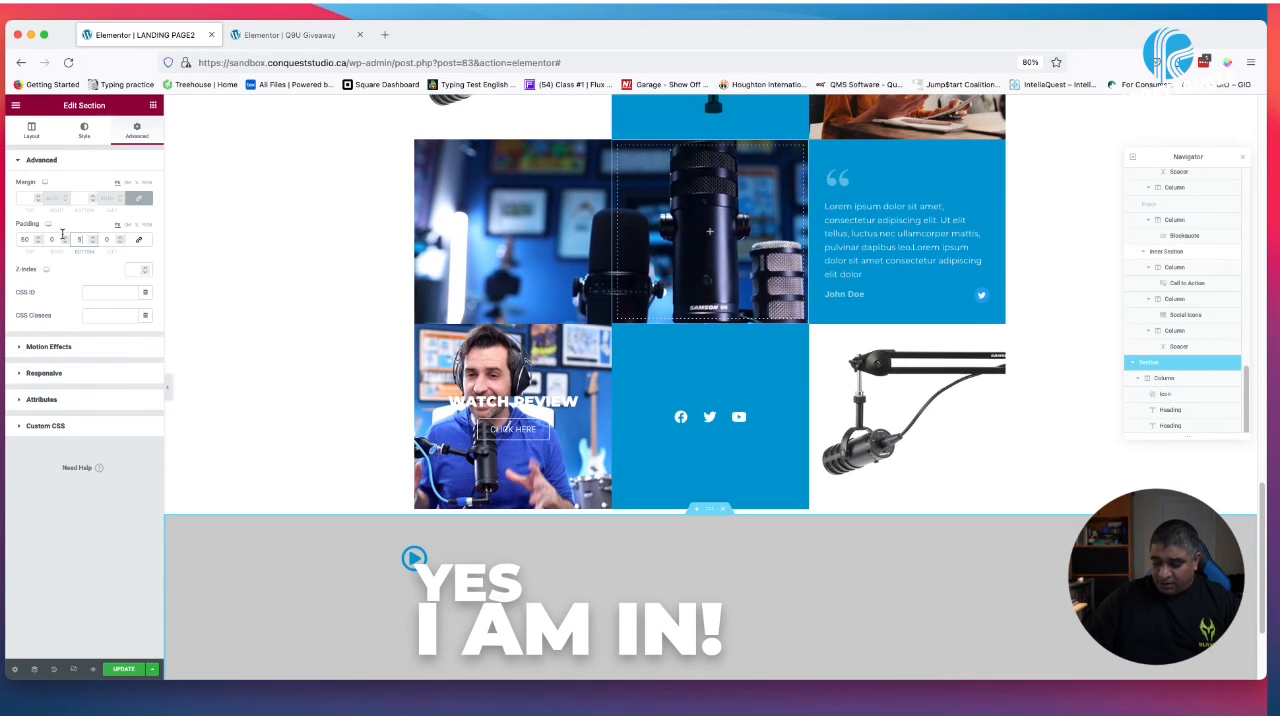
pyautogui.write('0')
pyautogui.scroll(-3, 766, 434)
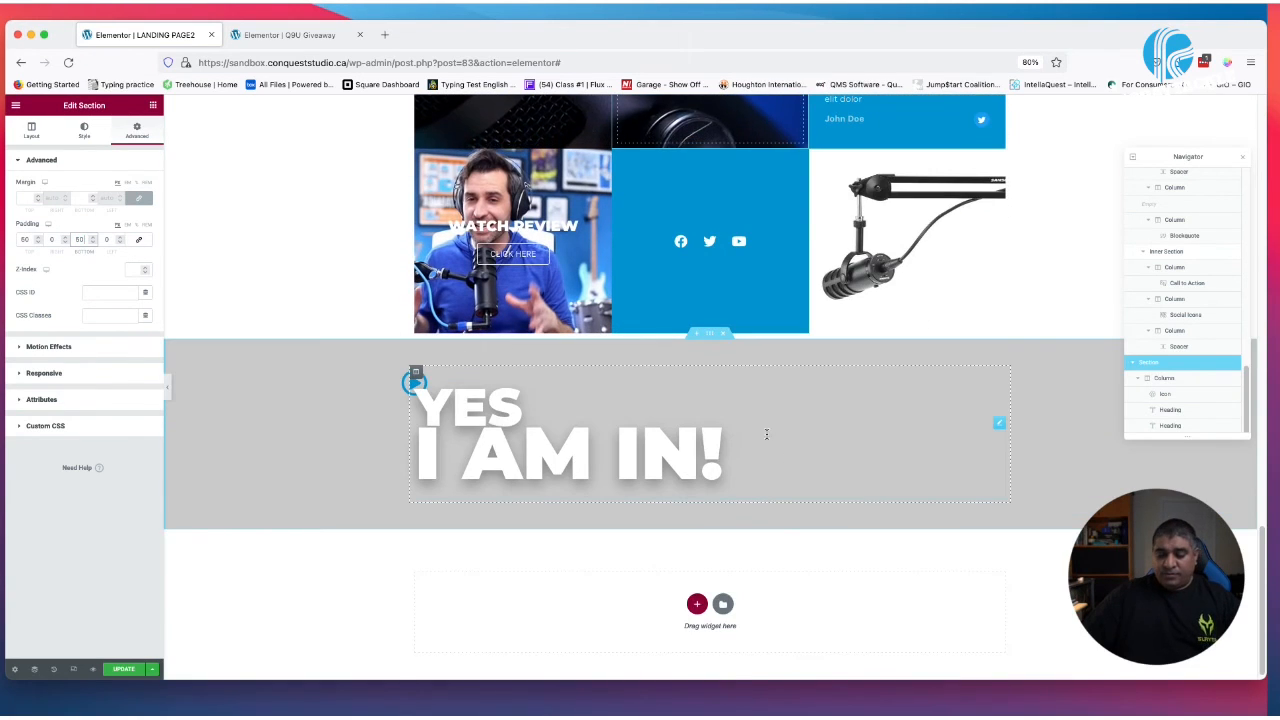
# Find the Form widget and add it below the I AM IN! heading in the grey section
pyautogui.click(153, 105)
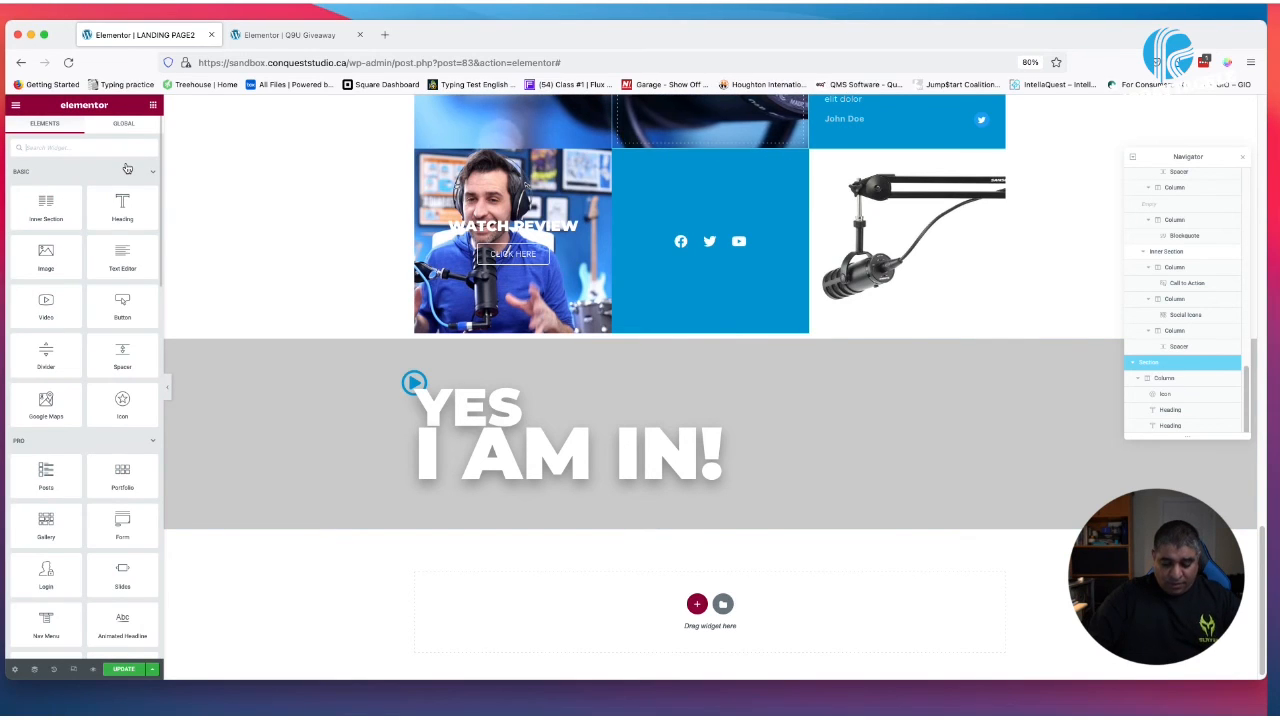
pyautogui.write('form')
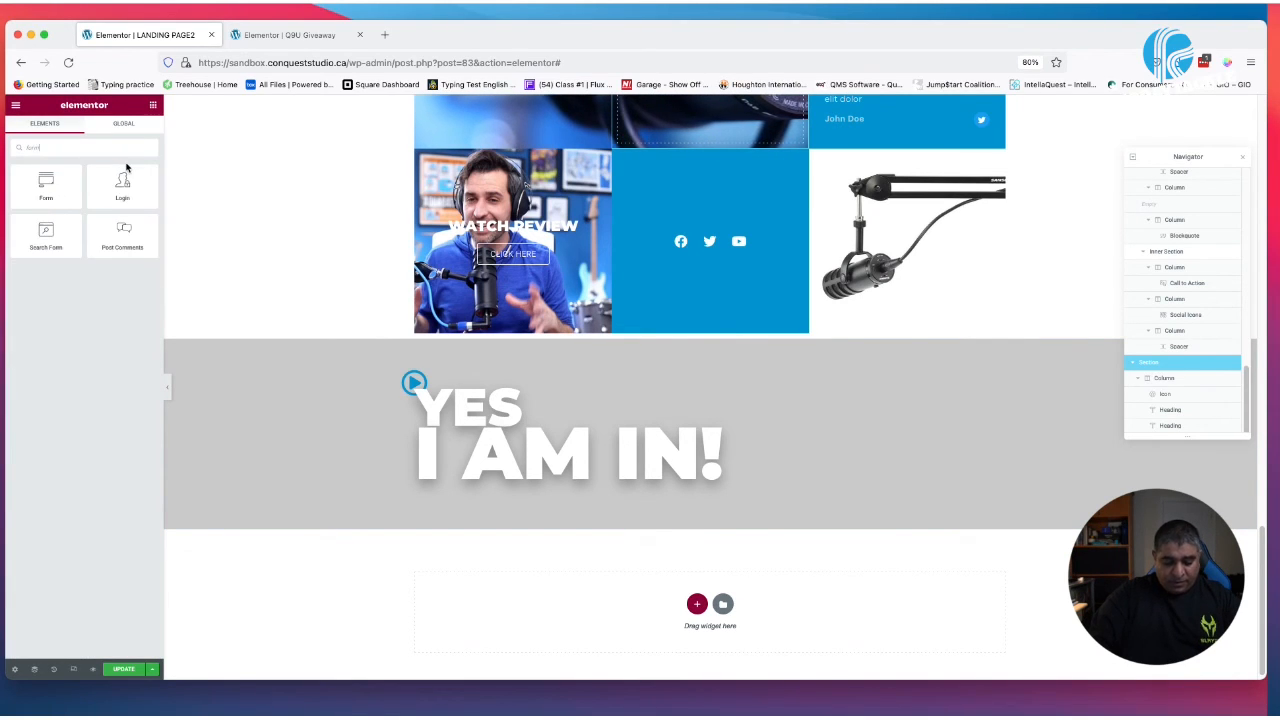
pyautogui.moveTo(55, 188); pyautogui.dragTo(657, 486)
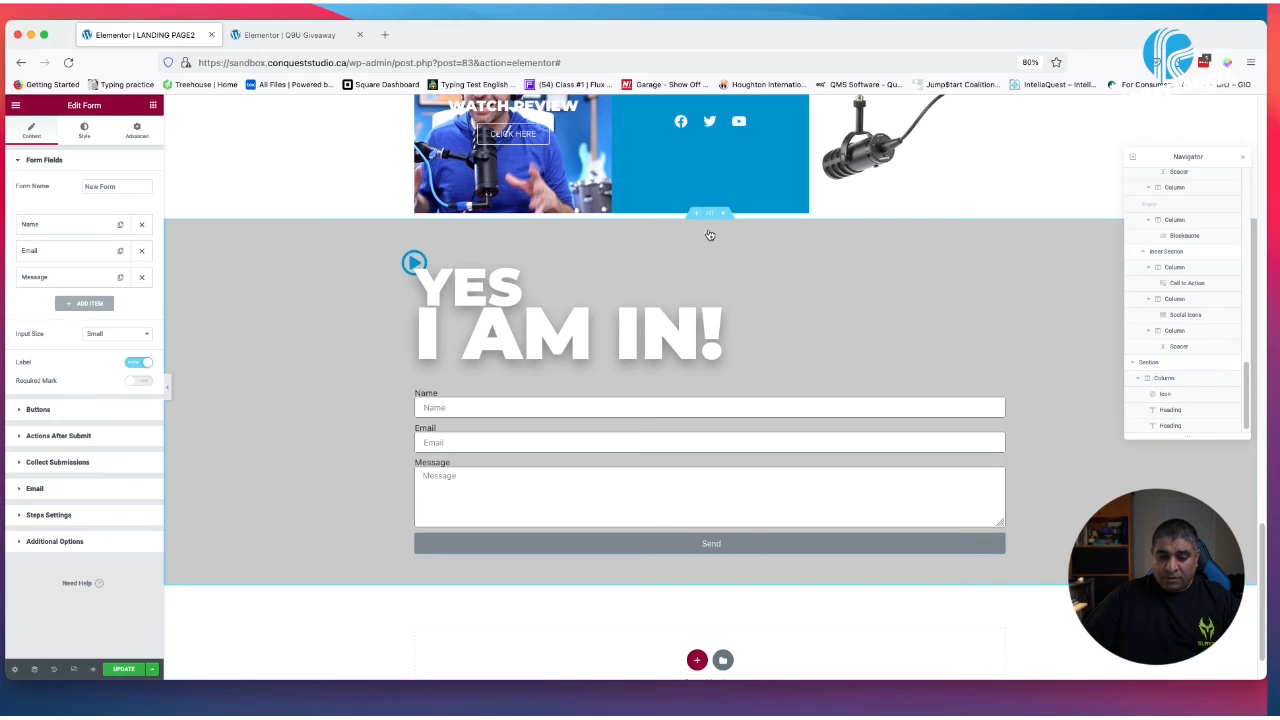
# Set the padding of the column holding the headings and form to 100 on all sides
pyautogui.click(416, 252)
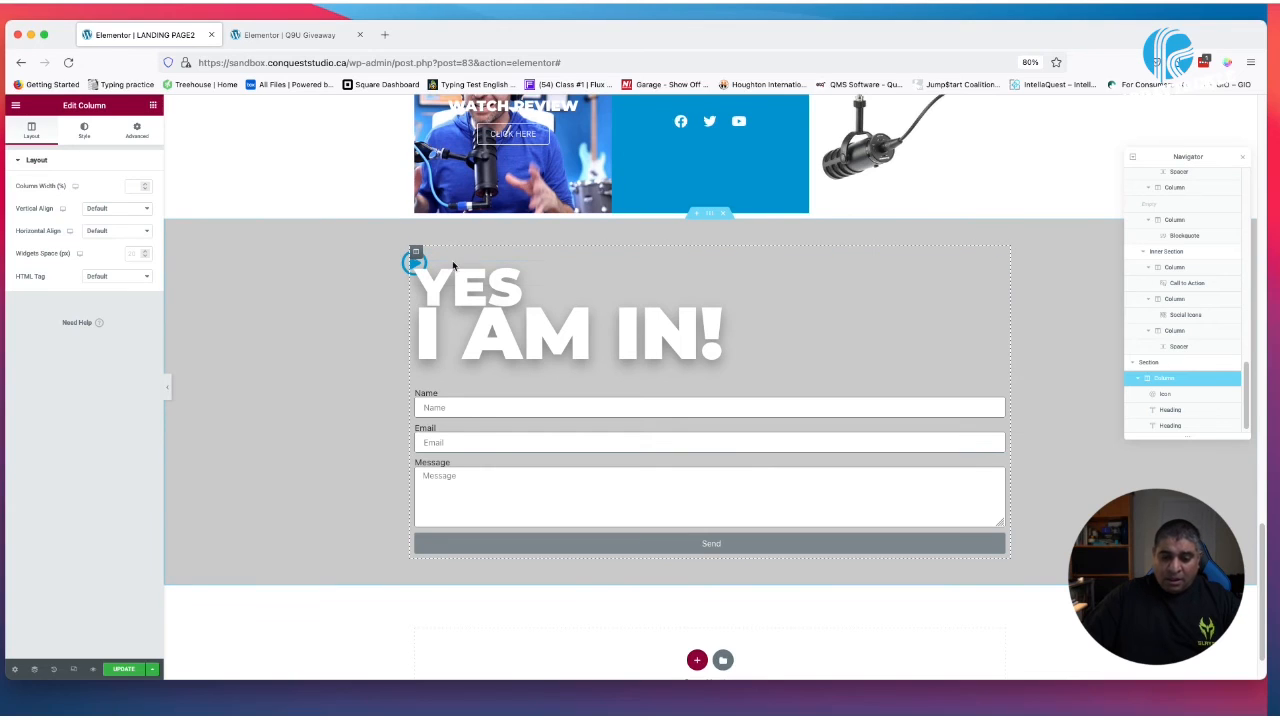
pyautogui.click(137, 130)
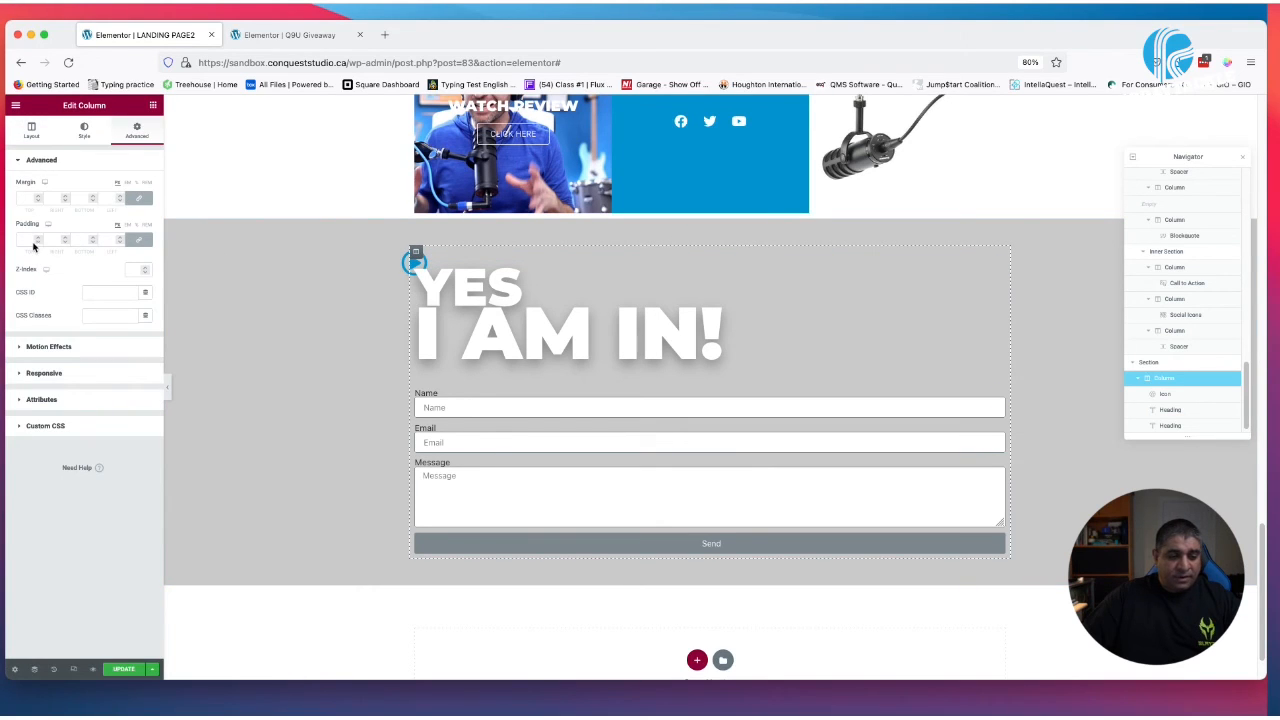
pyautogui.click(27, 238)
pyautogui.write('100')
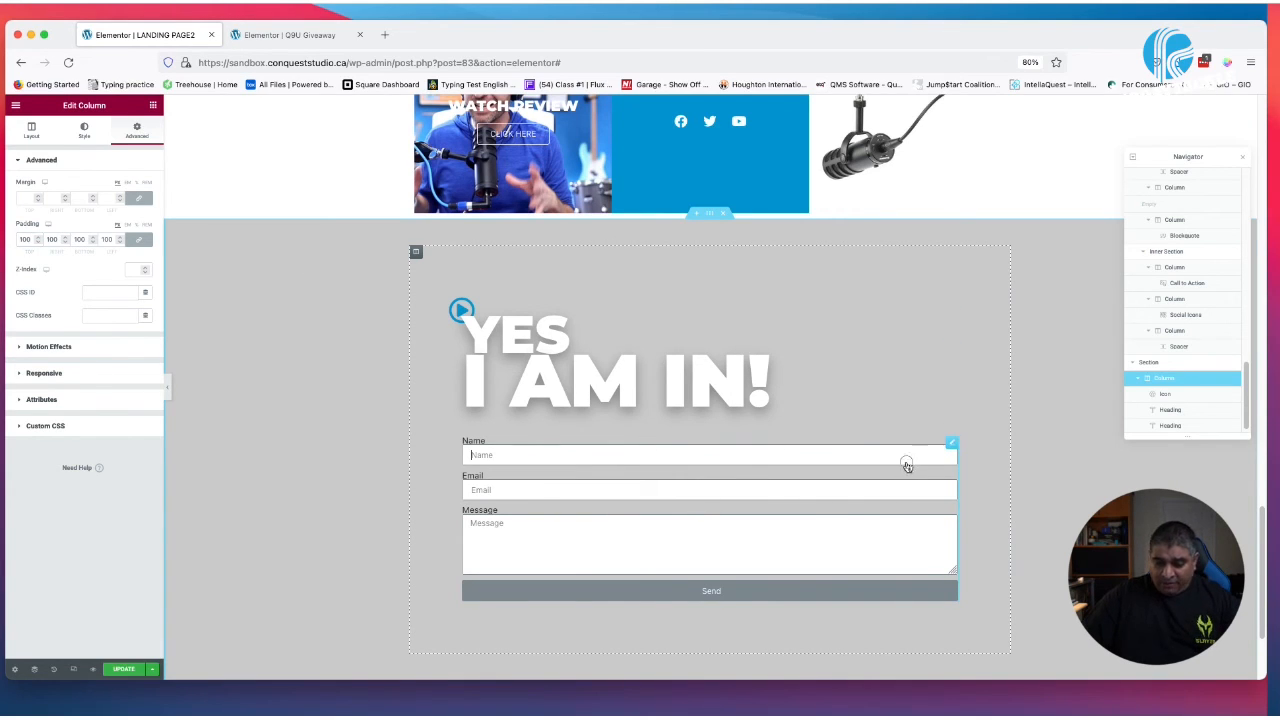
# Turn off the field labels of the sign-up form
pyautogui.click(549, 457)
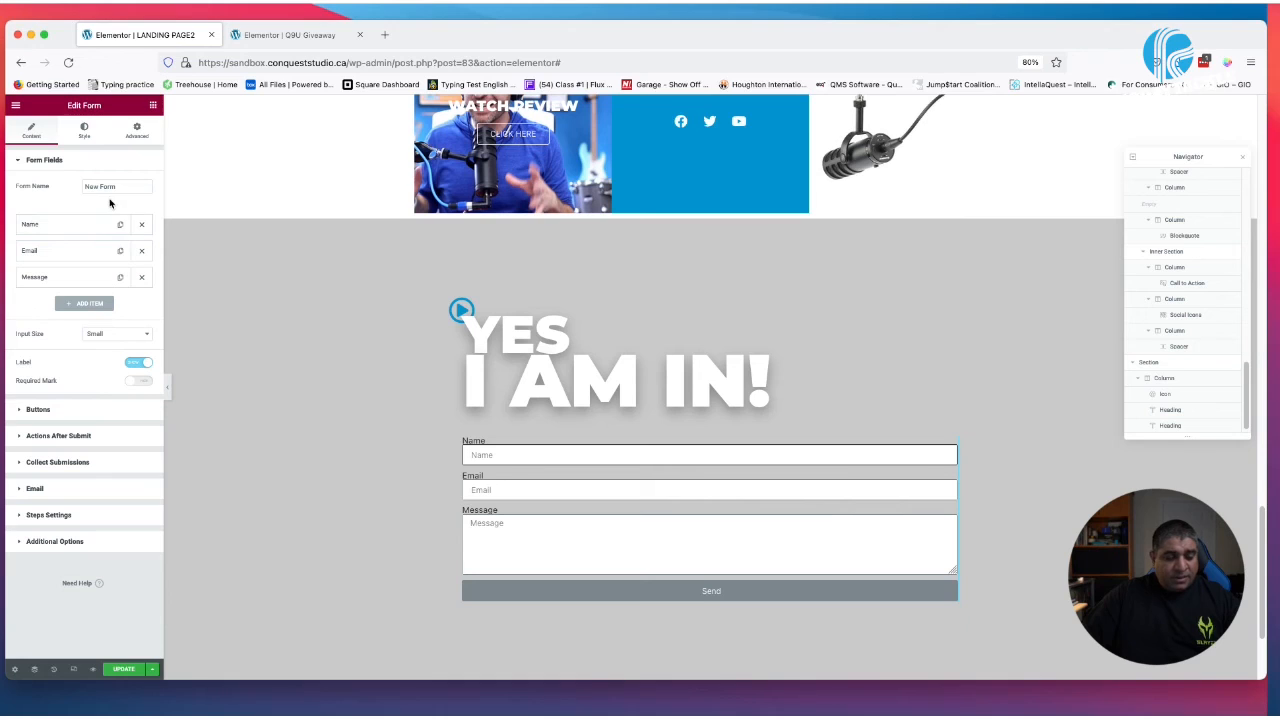
pyautogui.click(86, 130)
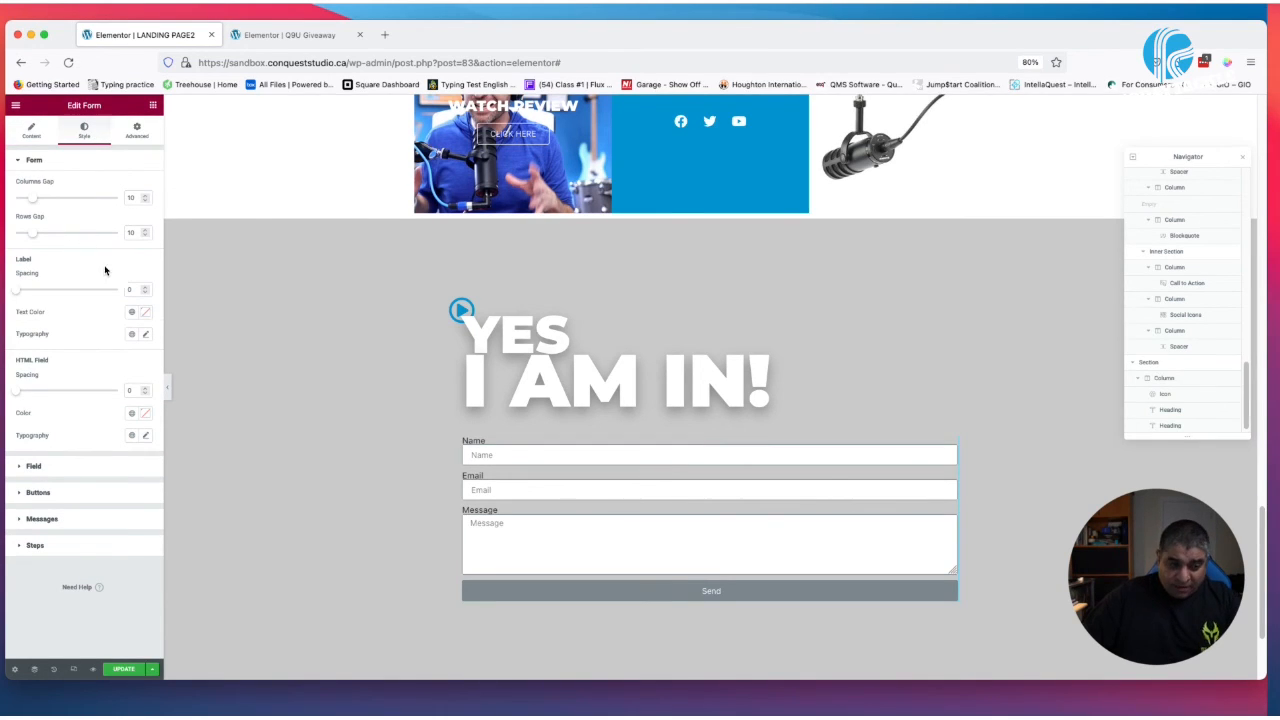
pyautogui.click(31, 130)
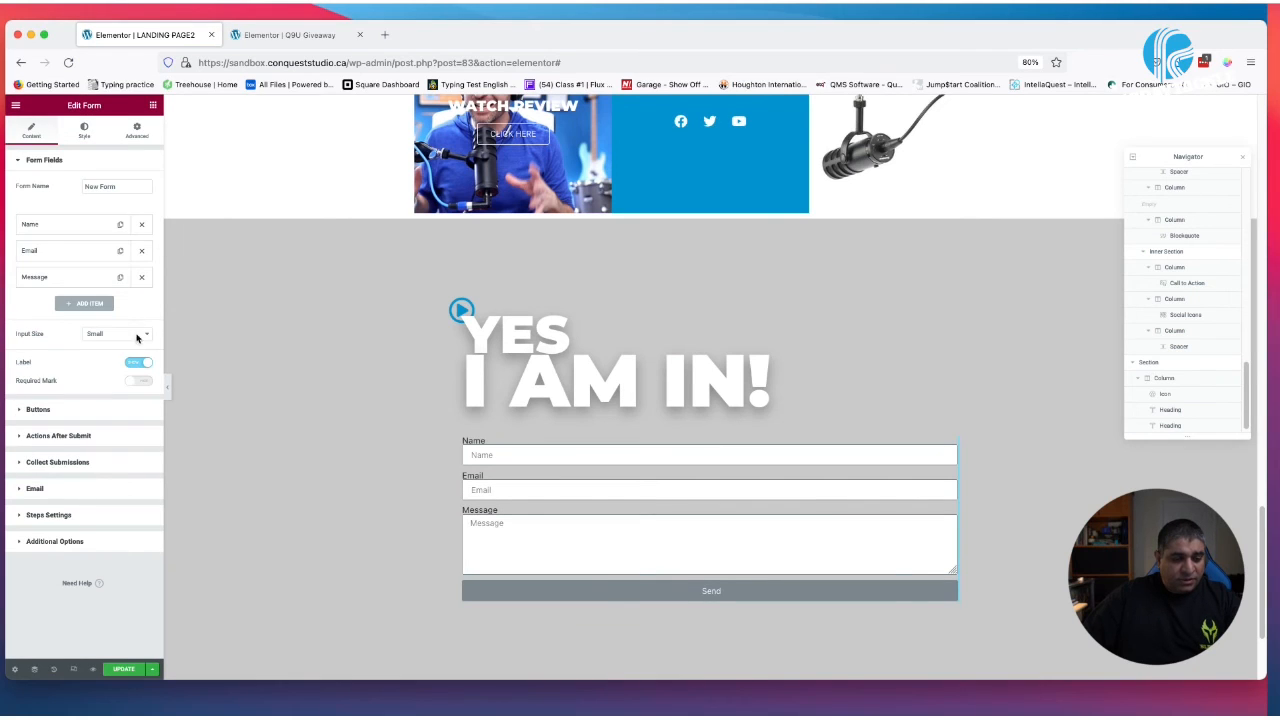
pyautogui.click(139, 362)
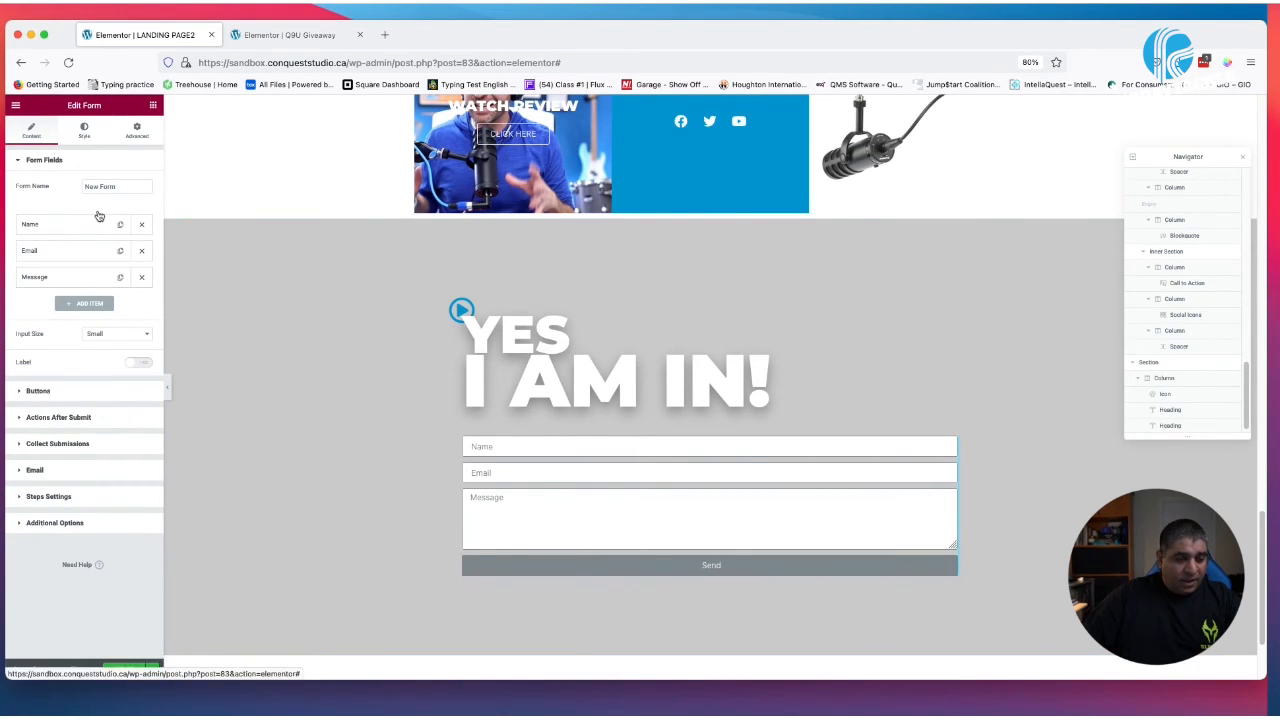
# Set the form's columns gap to 17 and rows gap to 21, and give its labels the global Secondary text color
pyautogui.click(84, 131)
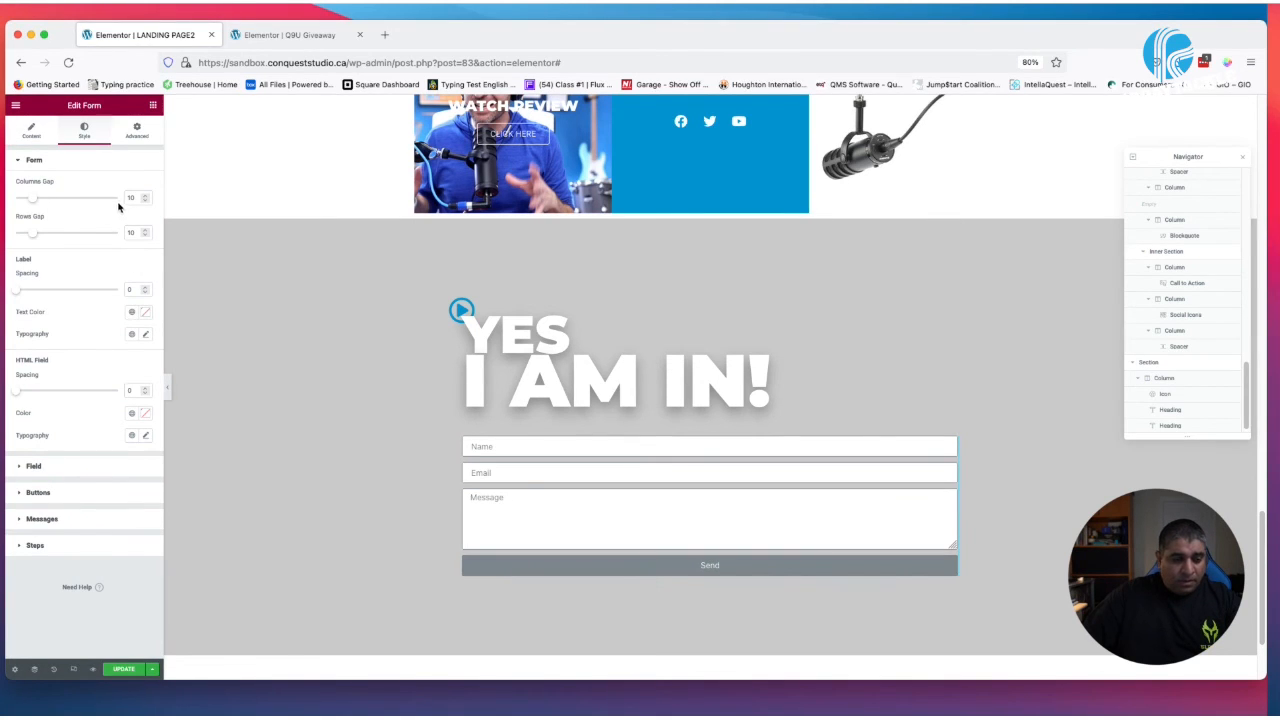
pyautogui.moveTo(36, 197); pyautogui.dragTo(52, 232)
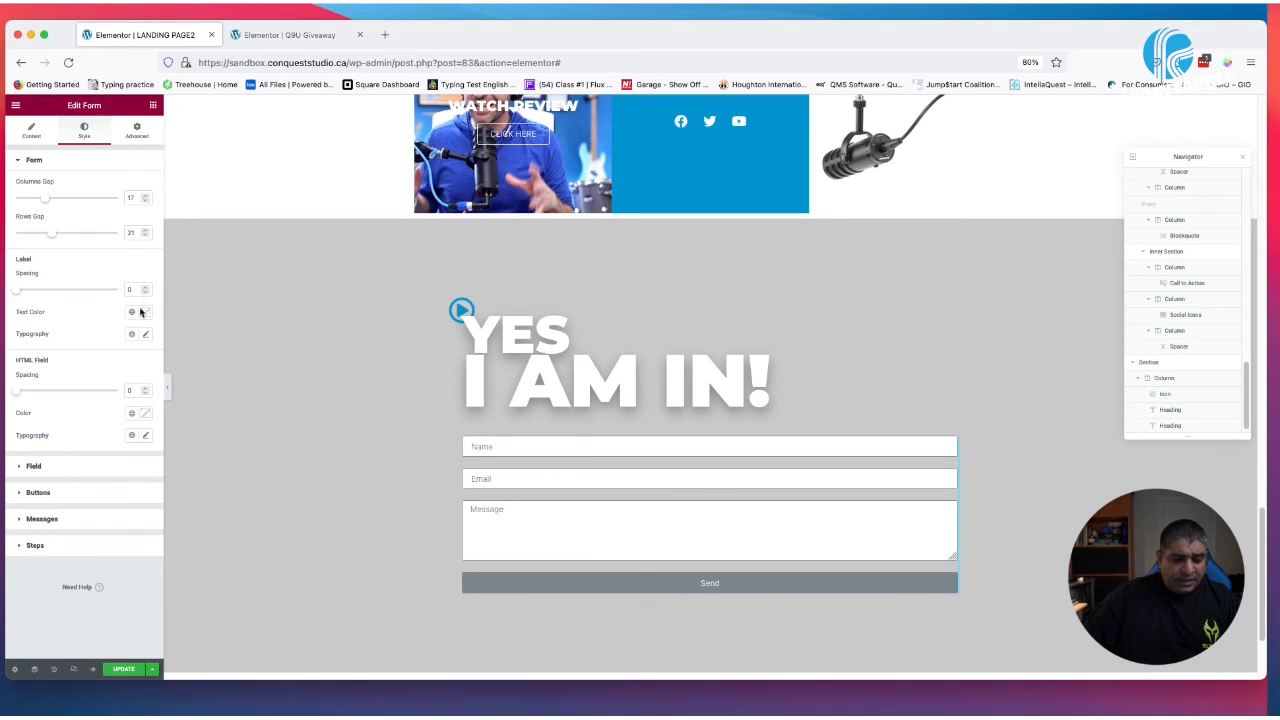
pyautogui.click(133, 313)
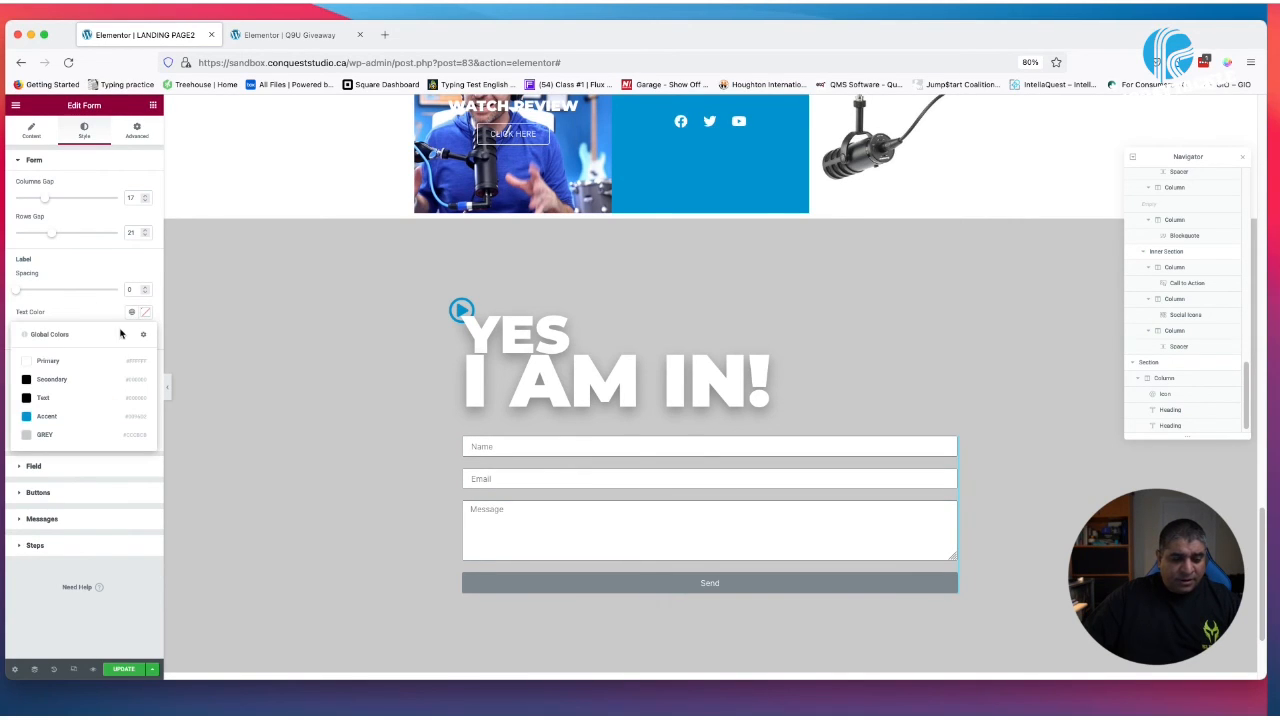
pyautogui.click(66, 381)
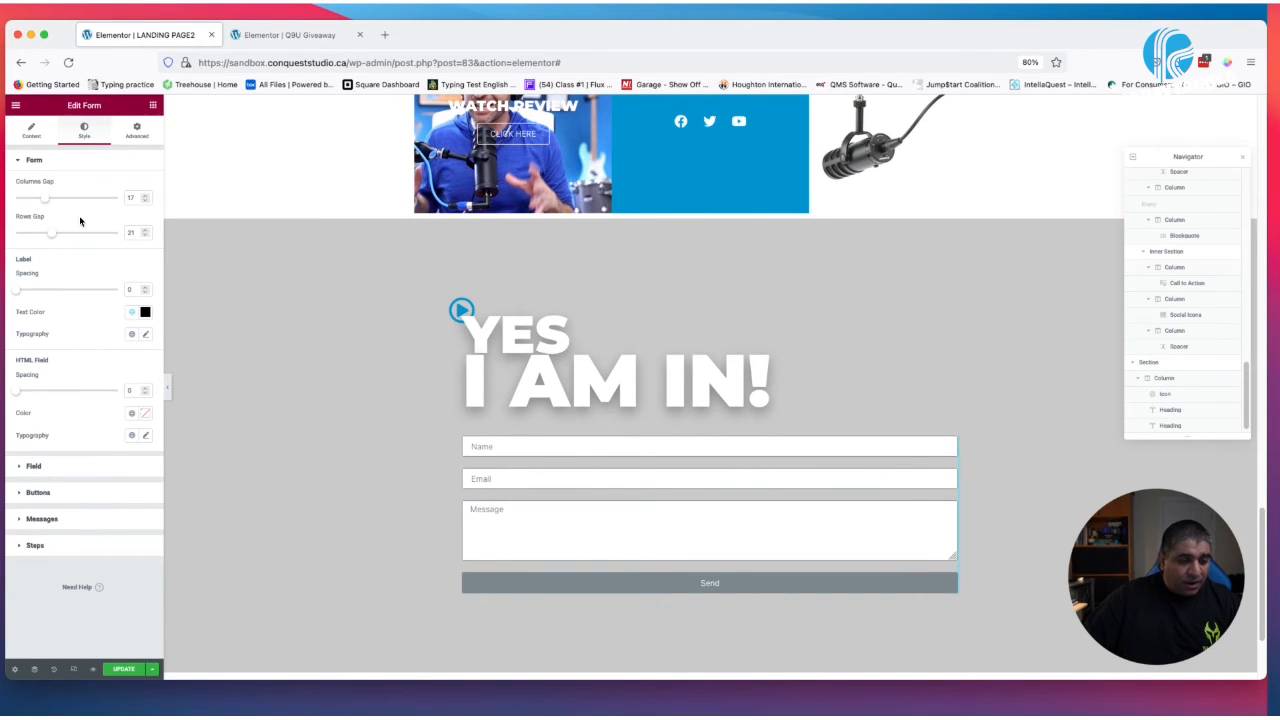
# Style the form fields with the global Secondary text color and the paragraph_main global font
pyautogui.click(81, 466)
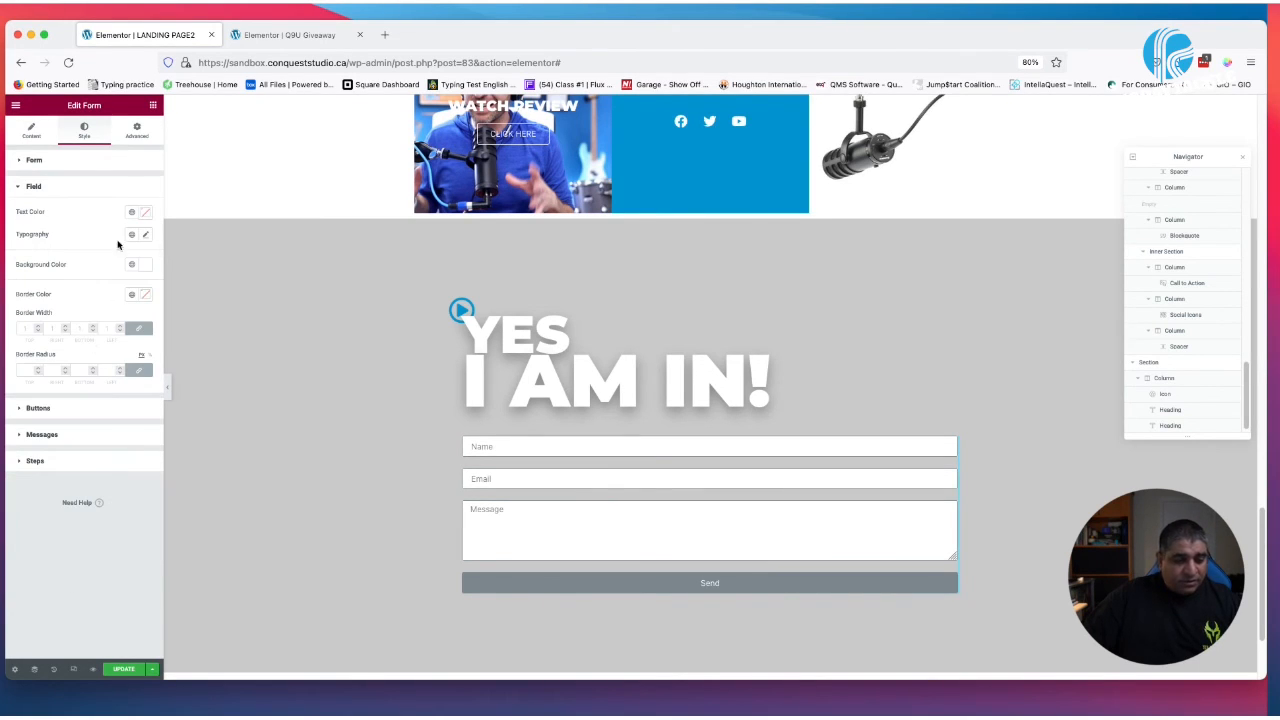
pyautogui.click(131, 212)
pyautogui.click(86, 282)
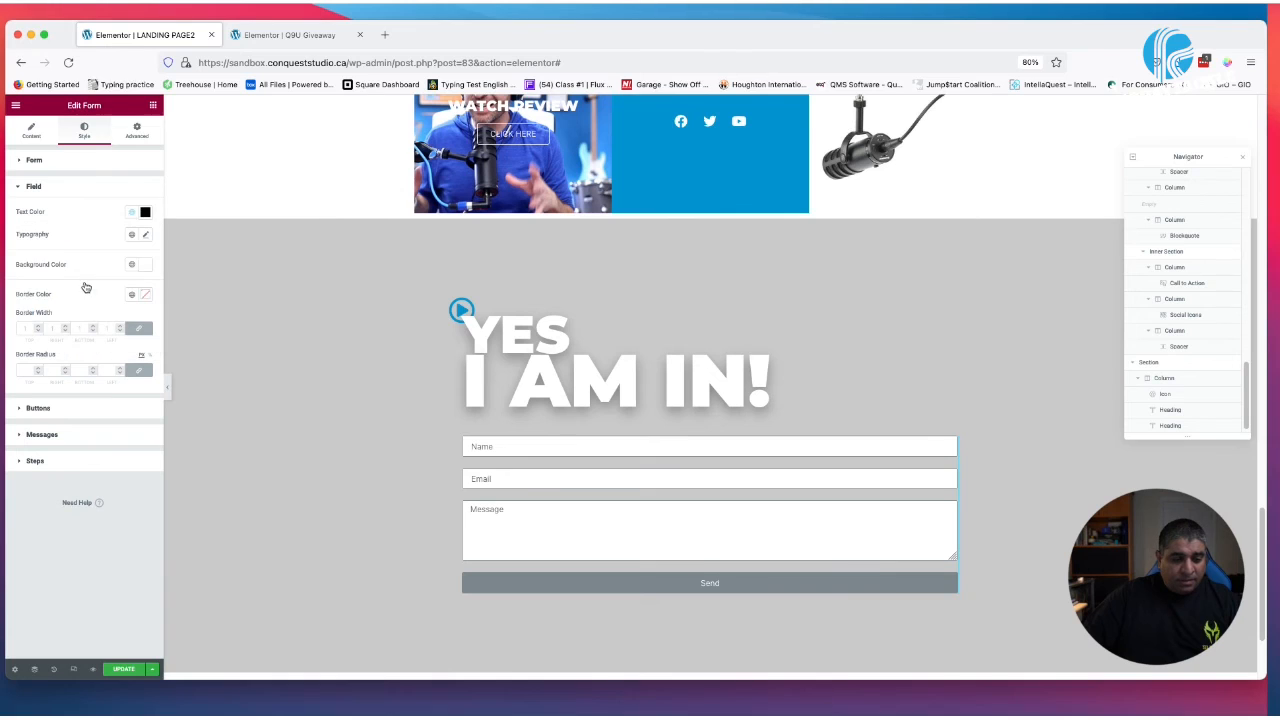
pyautogui.click(130, 238)
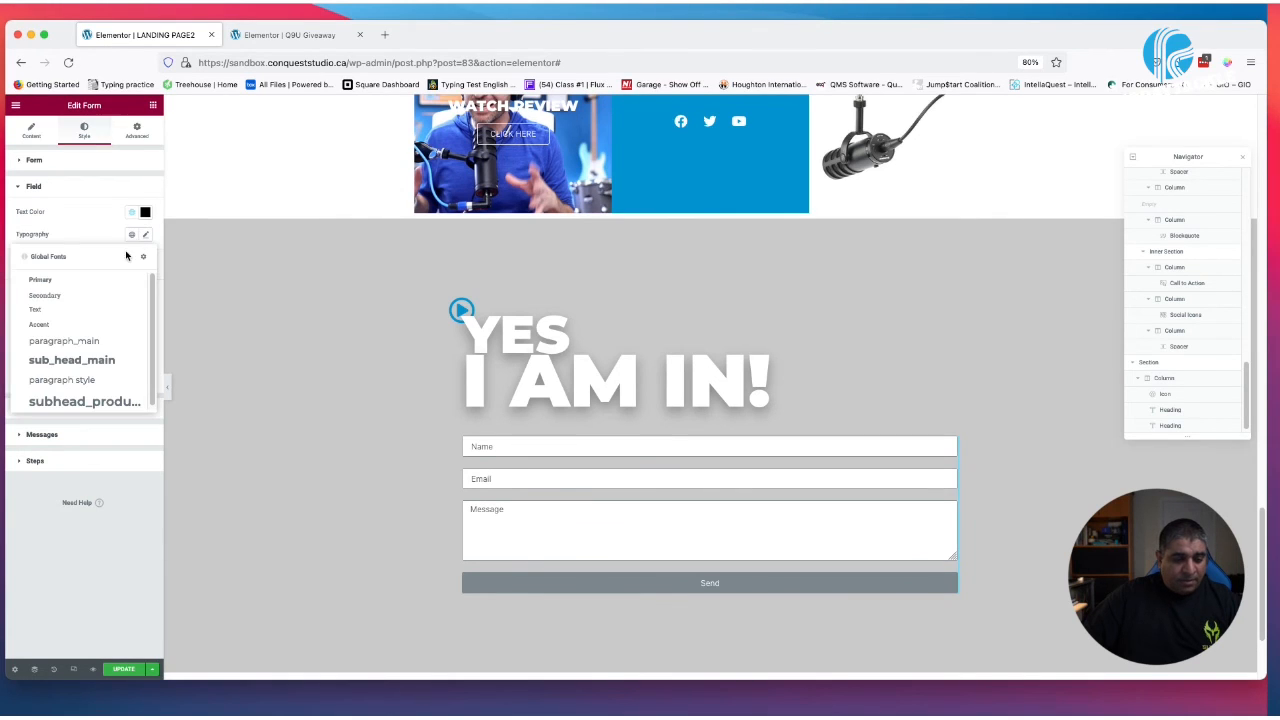
pyautogui.click(85, 342)
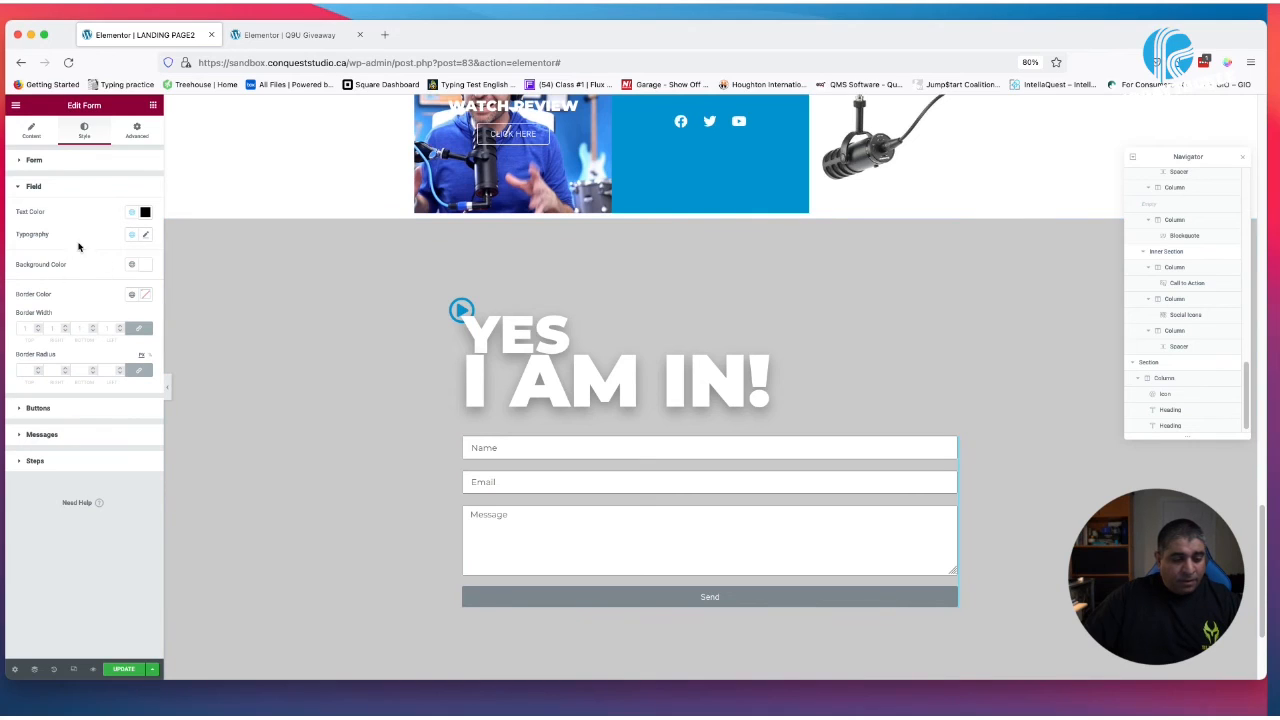
# Make the background of the form fields fully transparent, starting from the global Primary color
pyautogui.click(132, 266)
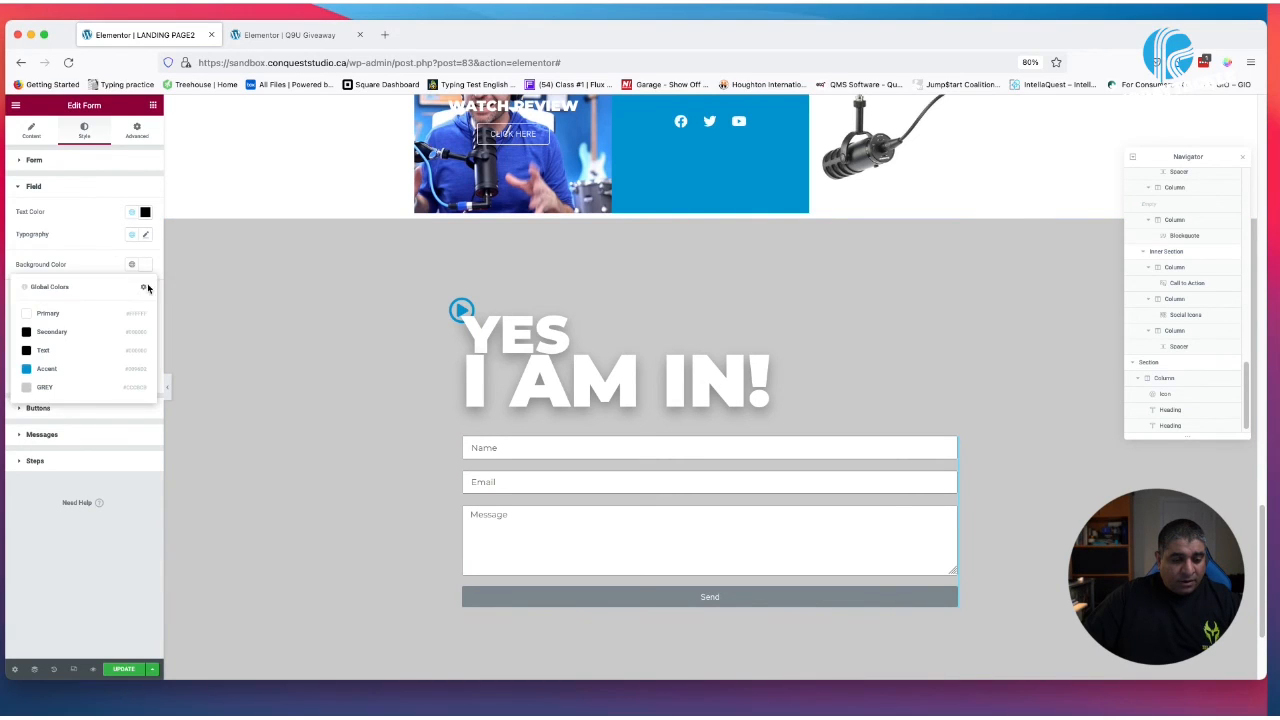
pyautogui.click(132, 266)
pyautogui.click(132, 267)
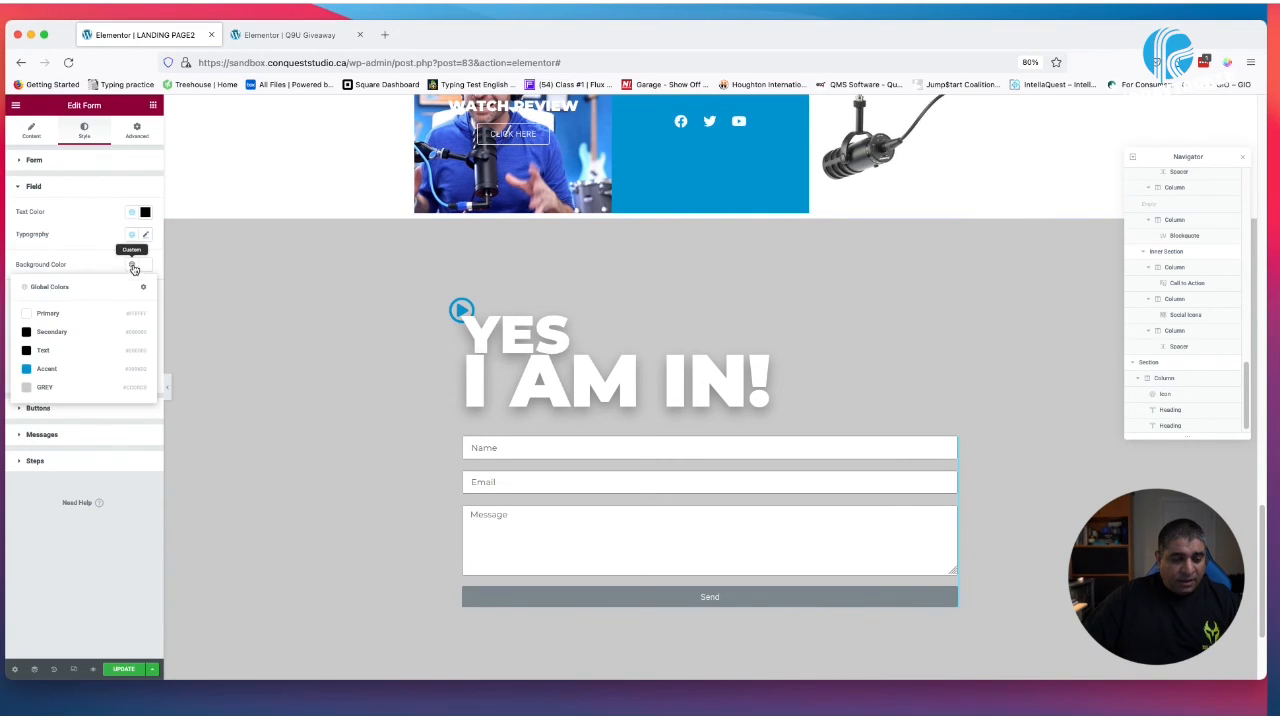
pyautogui.click(82, 312)
pyautogui.click(132, 265)
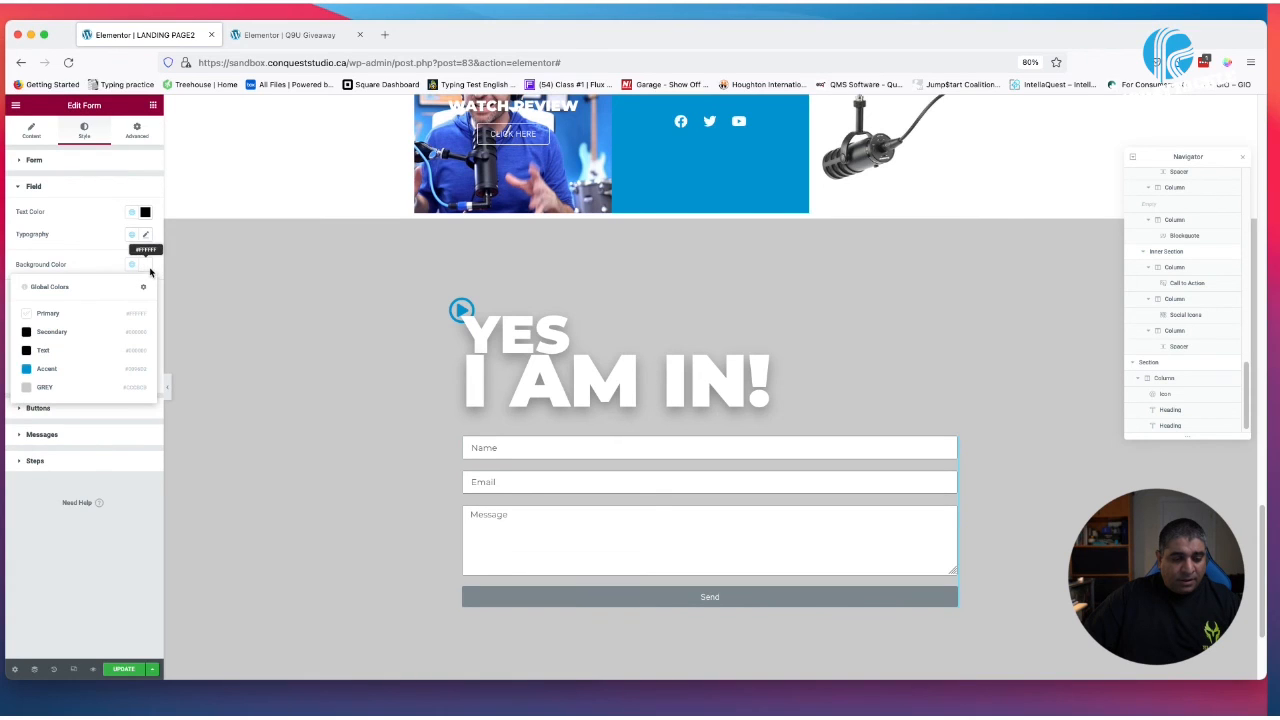
pyautogui.click(145, 264)
pyautogui.moveTo(134, 412); pyautogui.dragTo(3, 397)
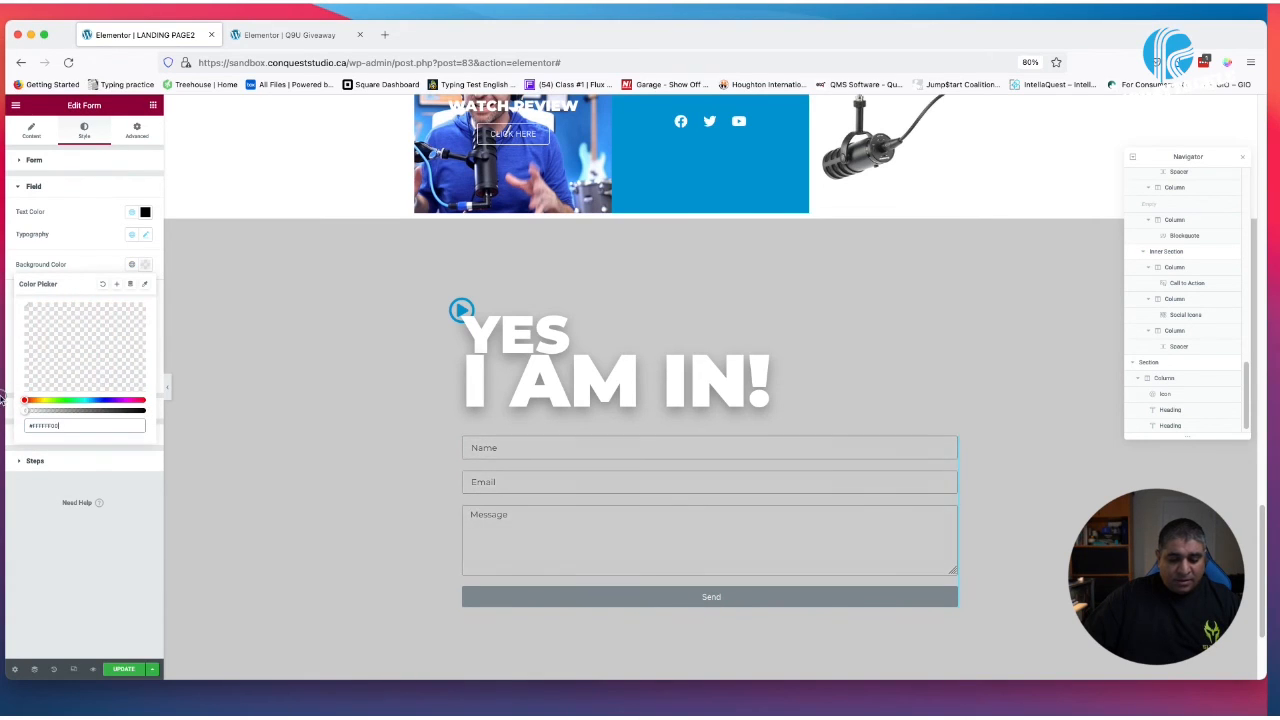
pyautogui.click(94, 244)
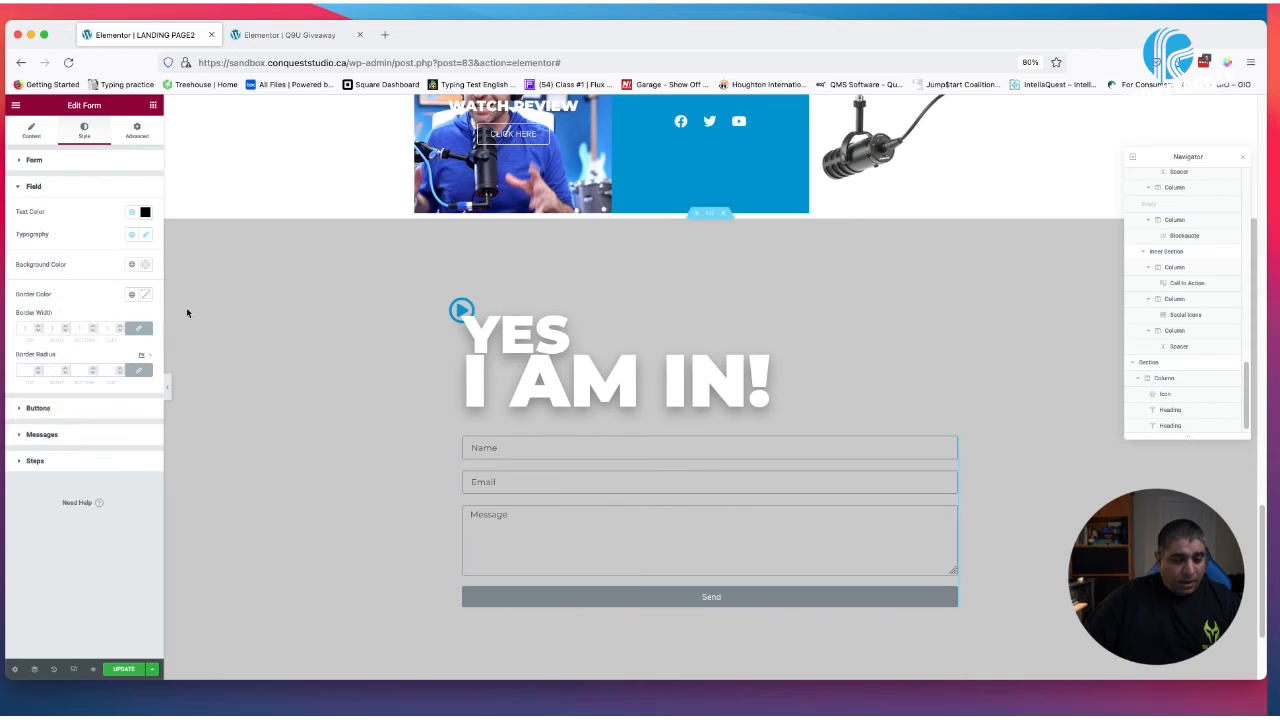
# Give the form fields a border in the global Secondary color, with bottom width 2 and the other sides 0
pyautogui.click(139, 328)
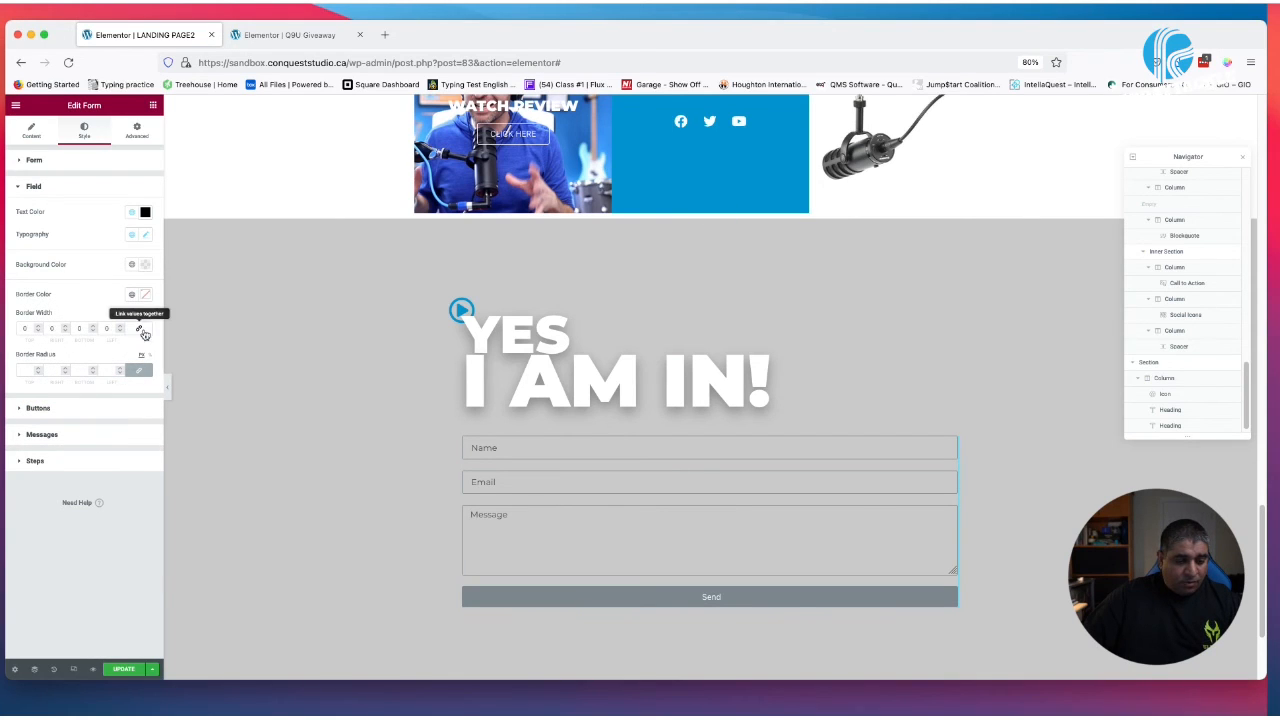
pyautogui.click(139, 297)
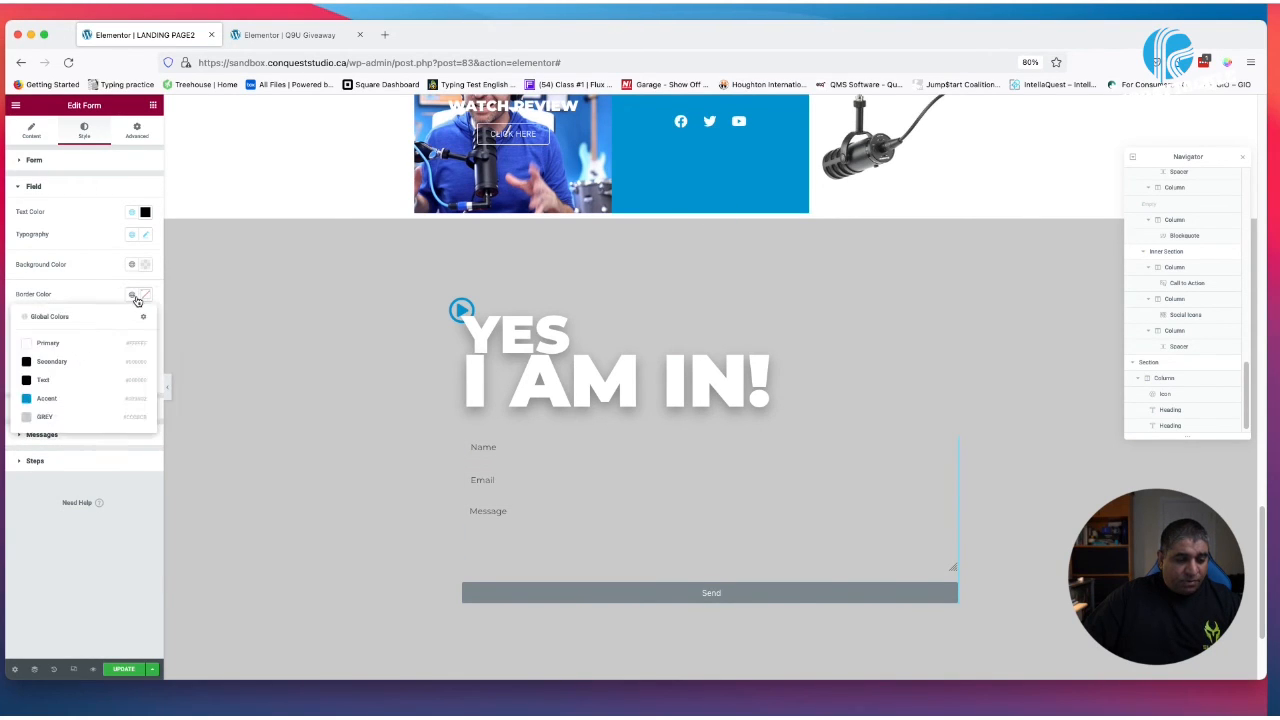
pyautogui.click(78, 367)
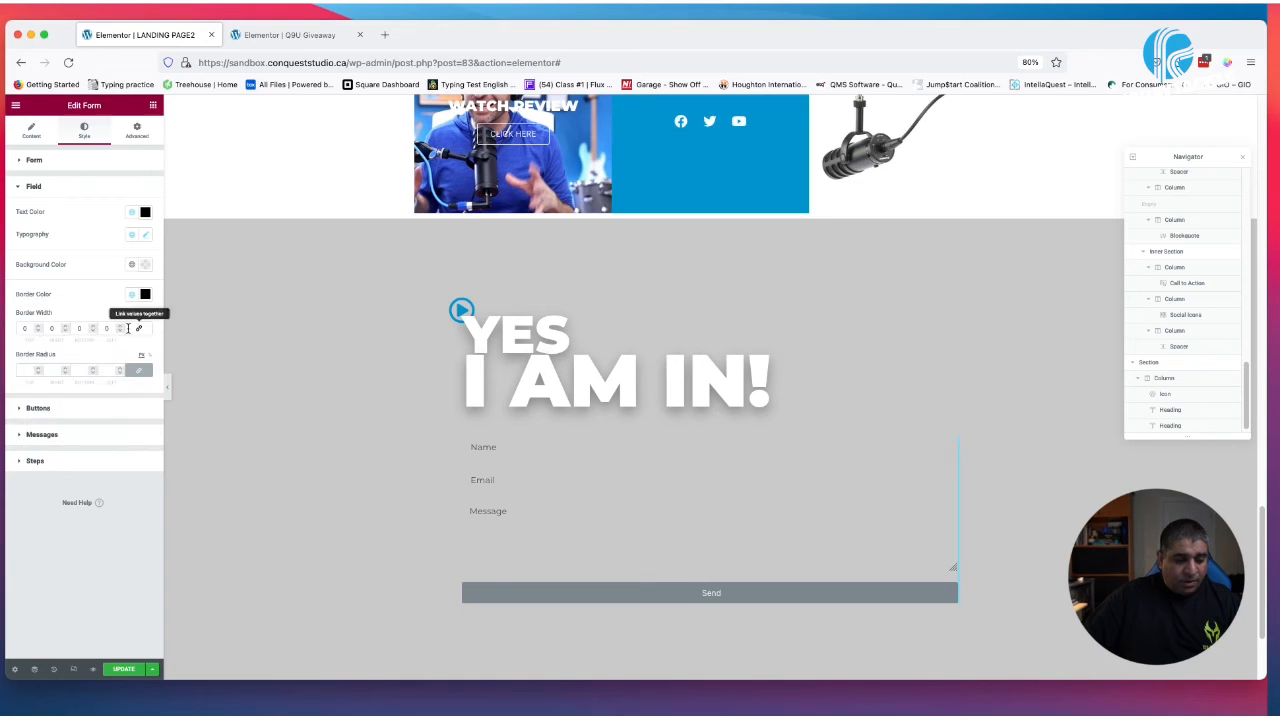
pyautogui.click(93, 326)
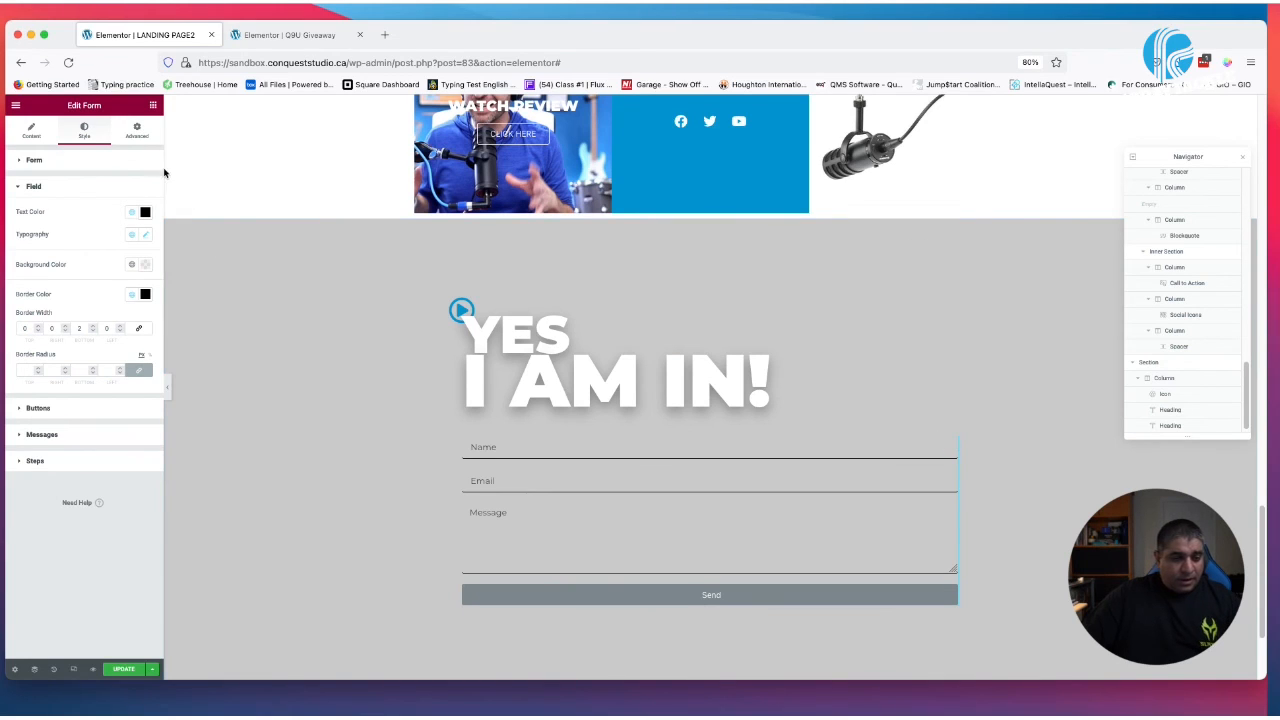
# Set the form widget's padding to 37 on all sides
pyautogui.click(137, 130)
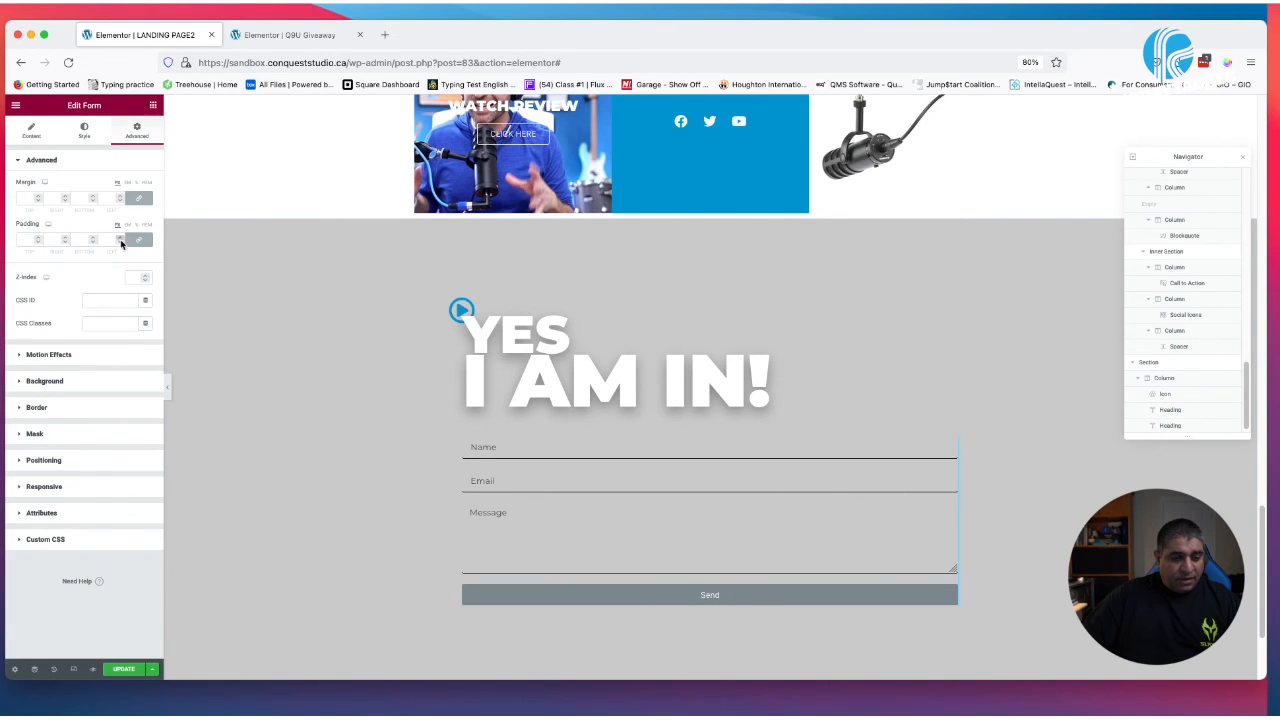
pyautogui.click(39, 238)
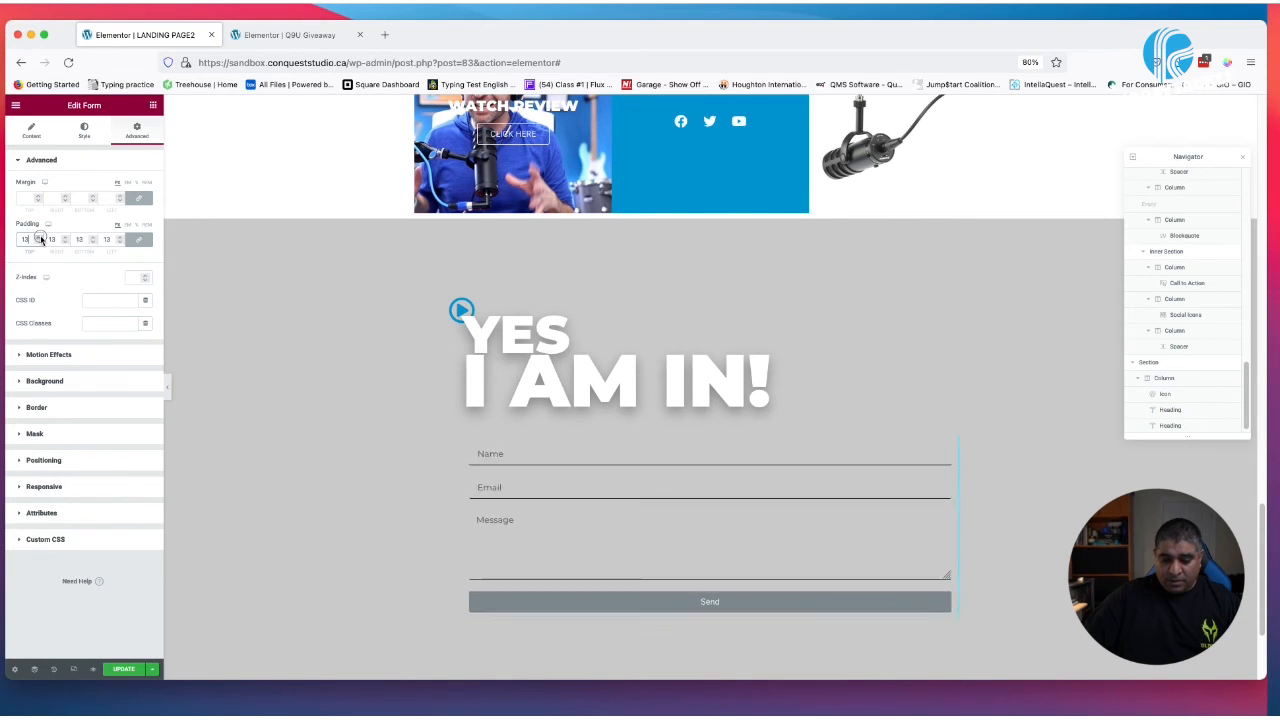
pyautogui.moveTo(41, 239); pyautogui.dragTo(41, 239)
pyautogui.scroll(-5, 694, 431)
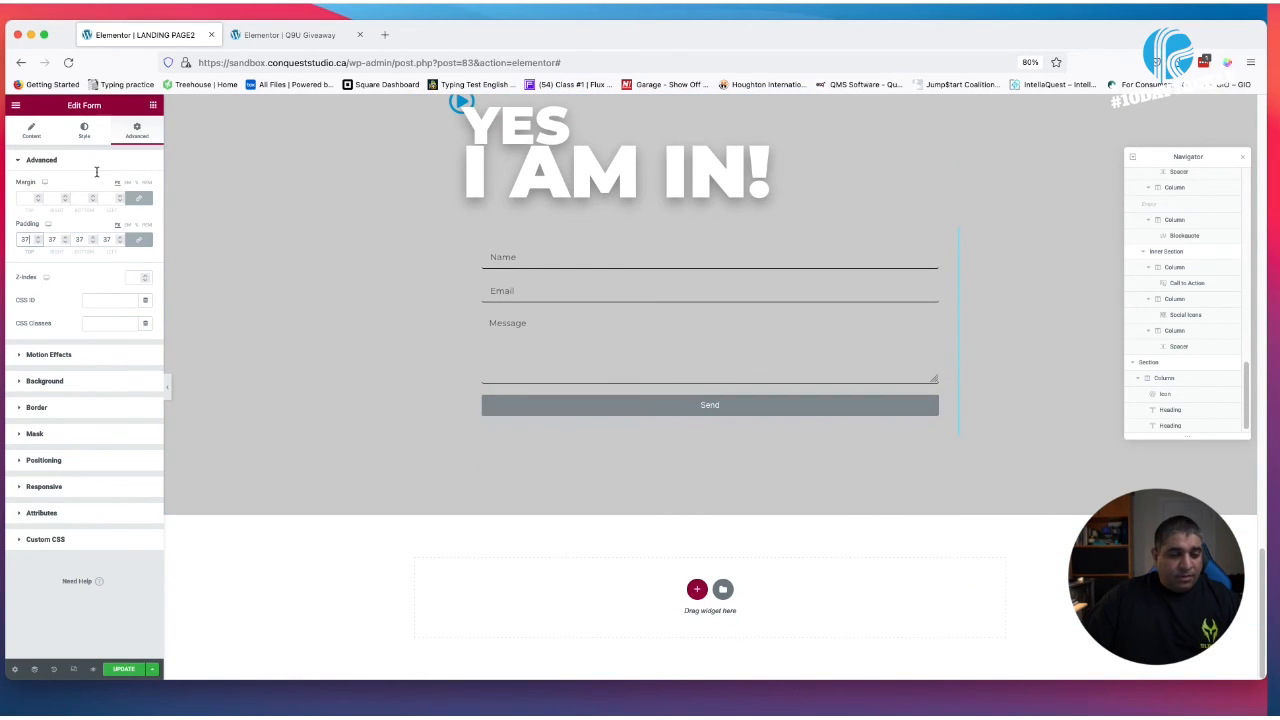
# Apply the sub_head_main global font to the form's buttons
pyautogui.click(84, 131)
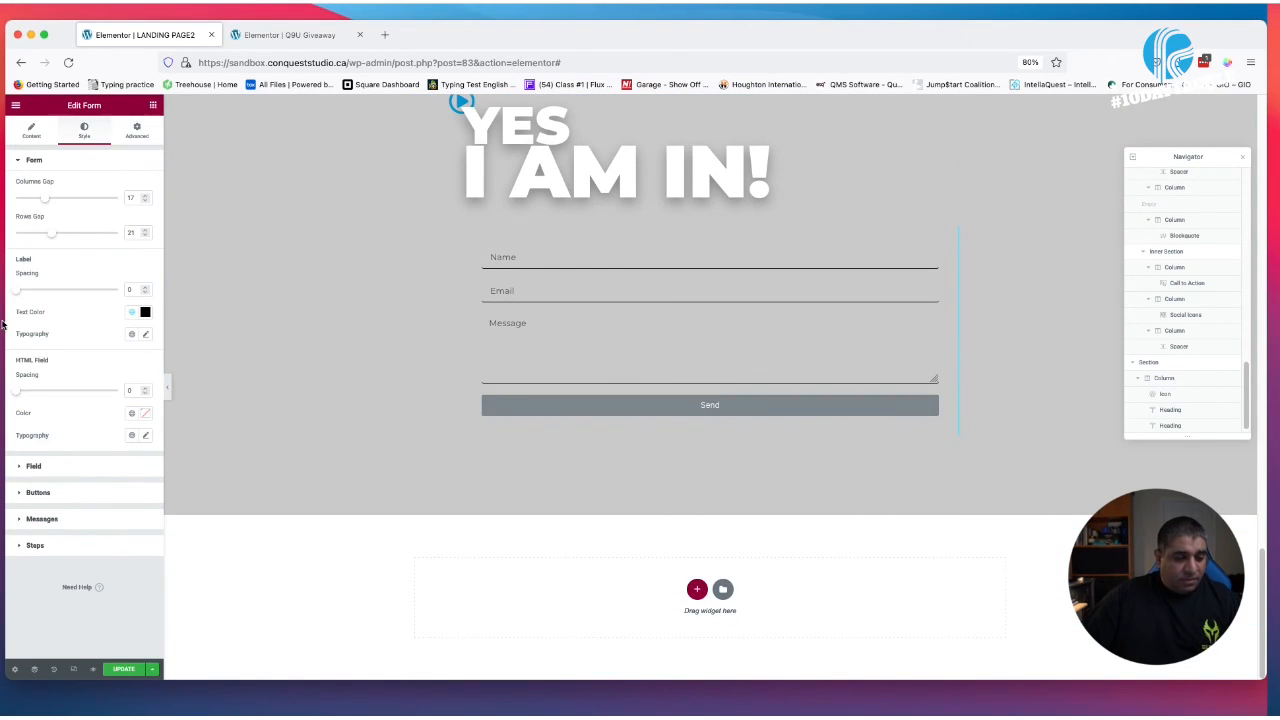
pyautogui.click(60, 494)
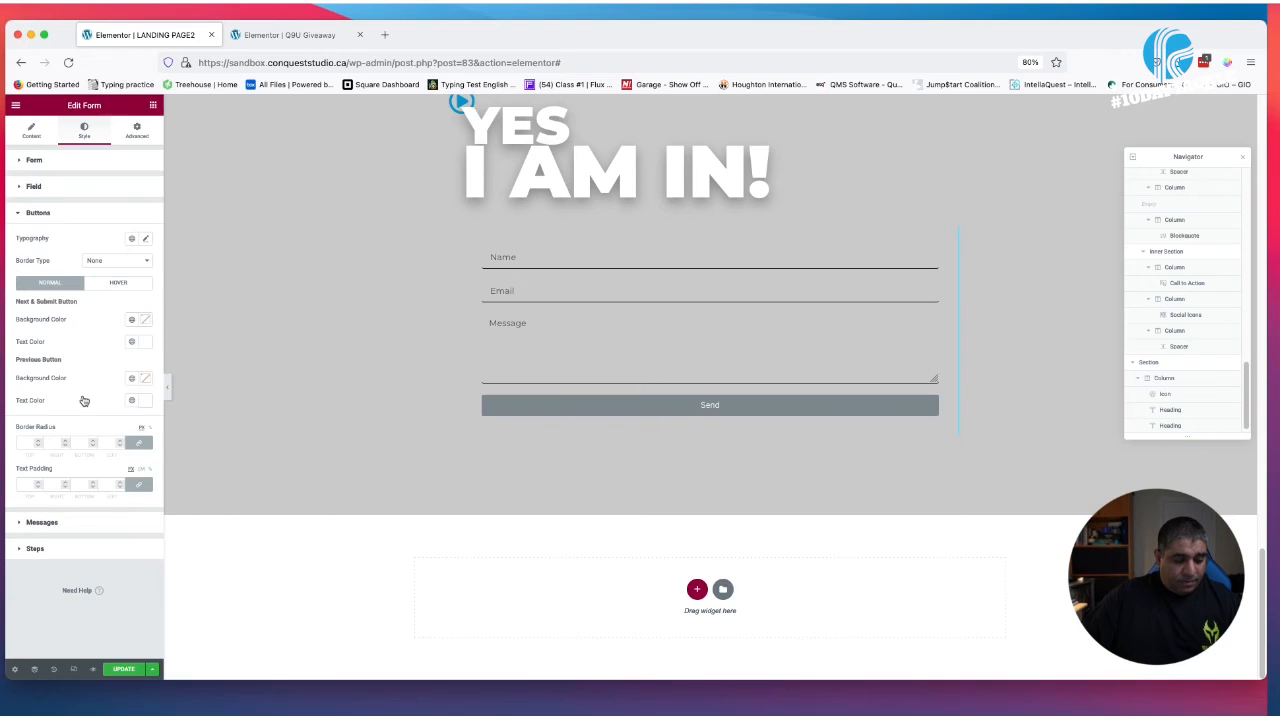
pyautogui.click(131, 238)
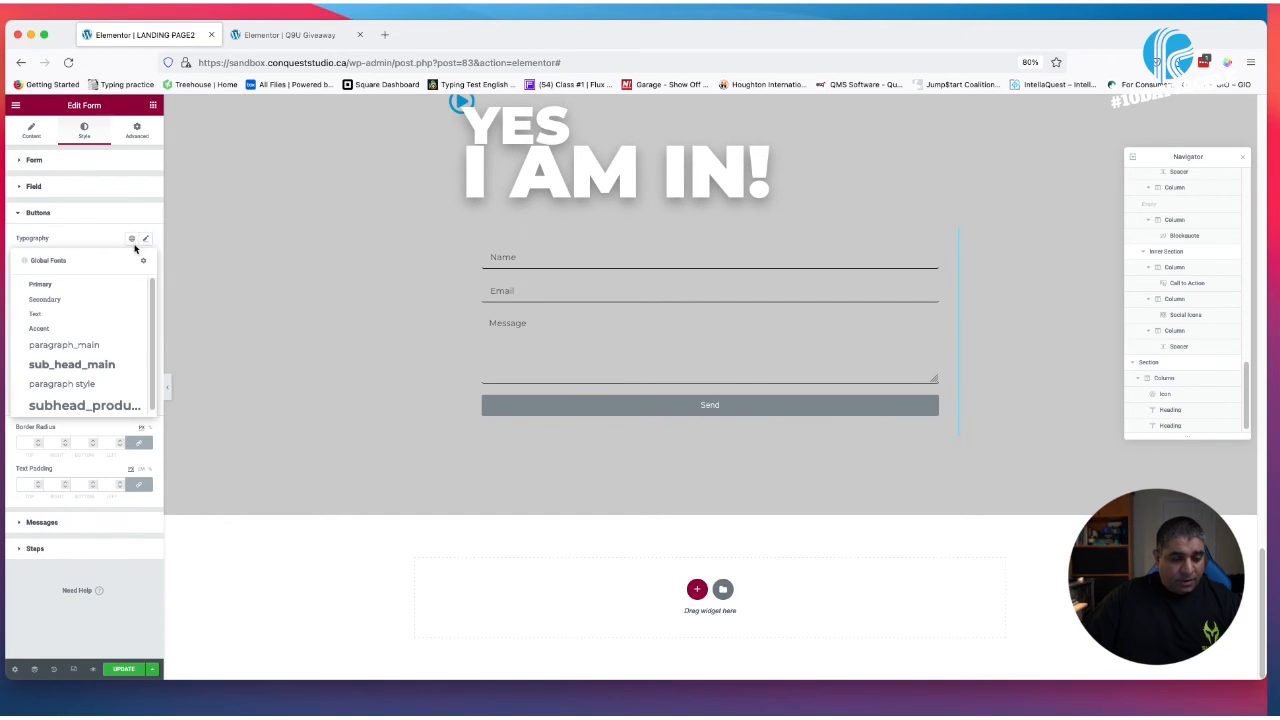
pyautogui.click(93, 366)
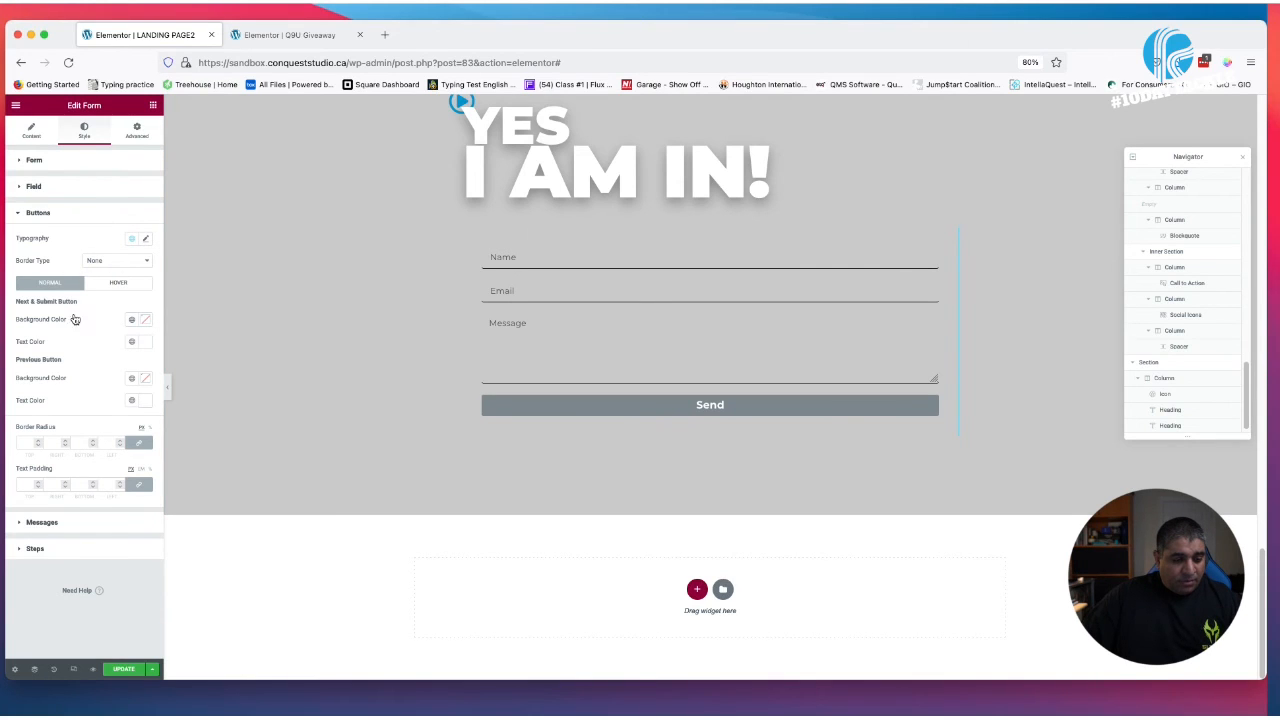
# Give the submit button's normal state the global Secondary background color and the global Primary text color
pyautogui.click(131, 319)
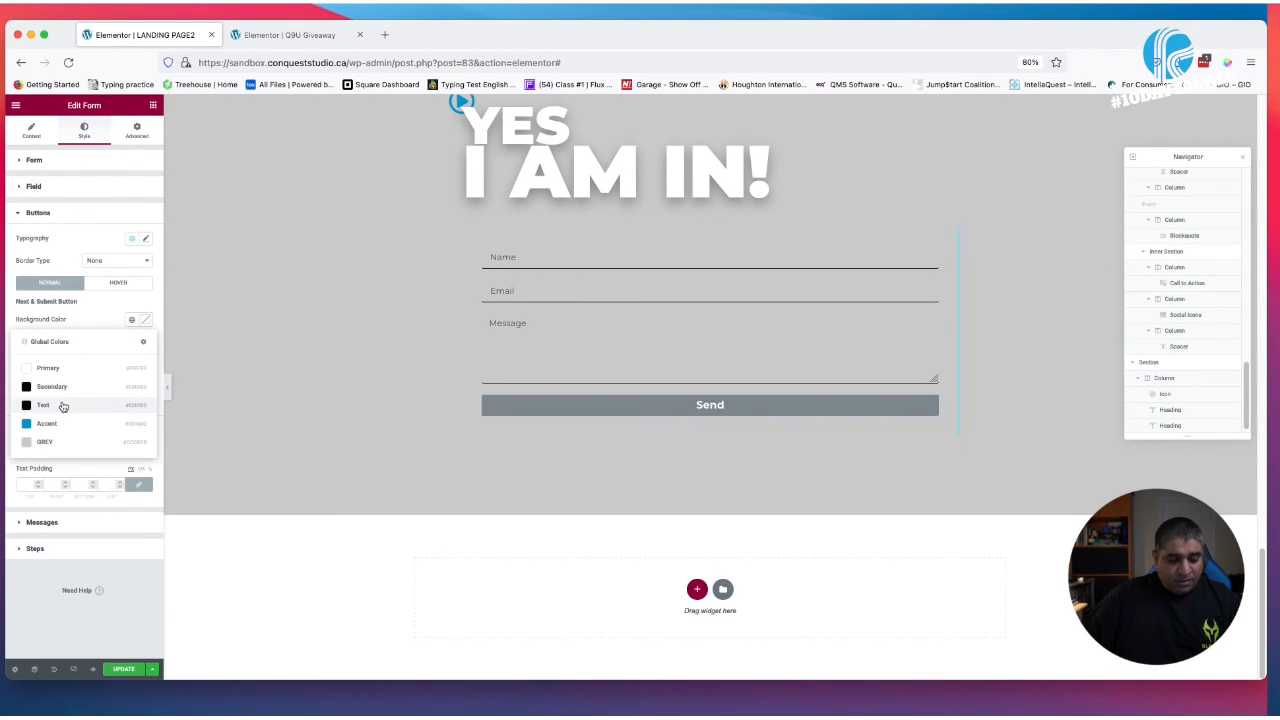
pyautogui.click(66, 388)
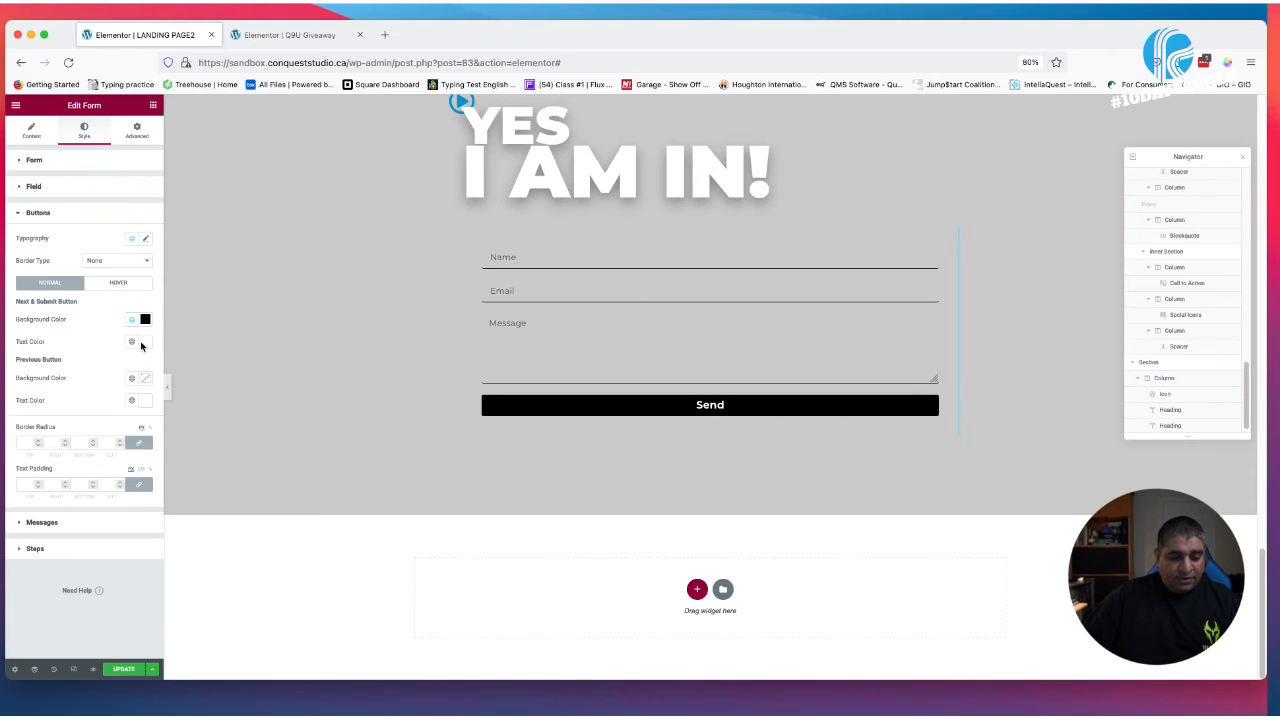
pyautogui.click(132, 344)
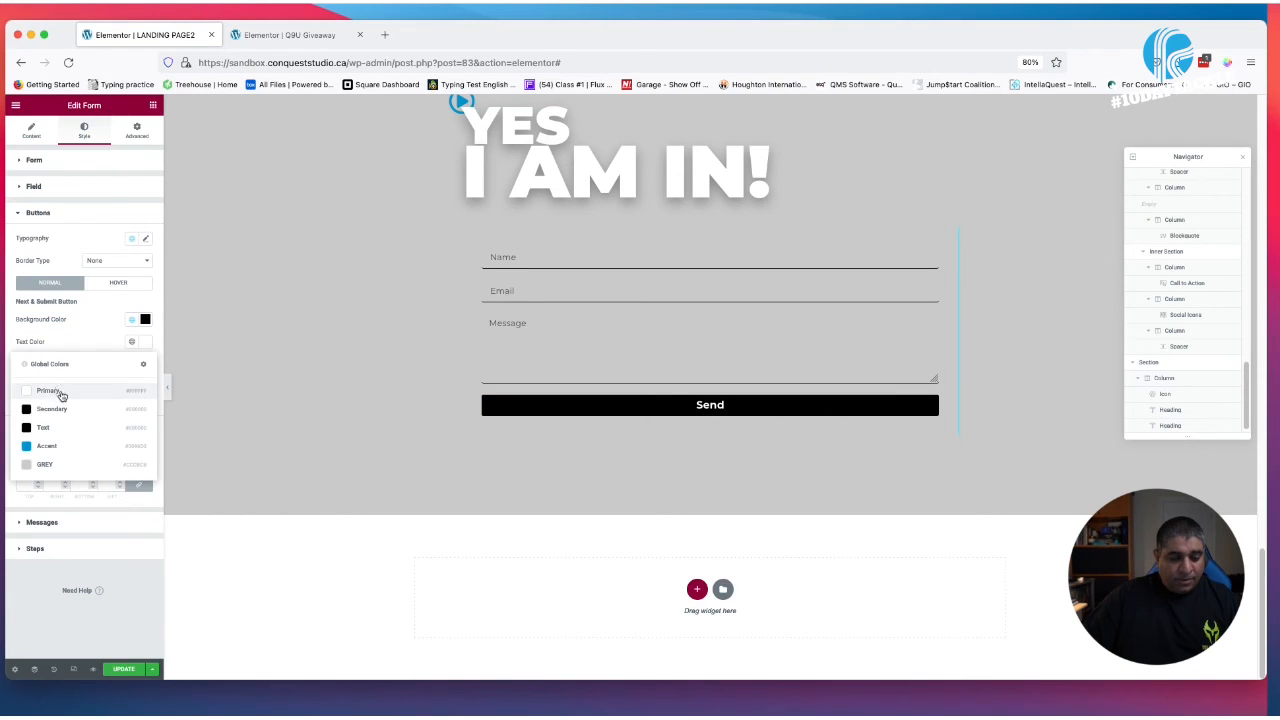
pyautogui.click(58, 400)
# Set the submit button's hover state to a slightly darker shade of the Accent blue background with the global Primary text color
pyautogui.click(124, 285)
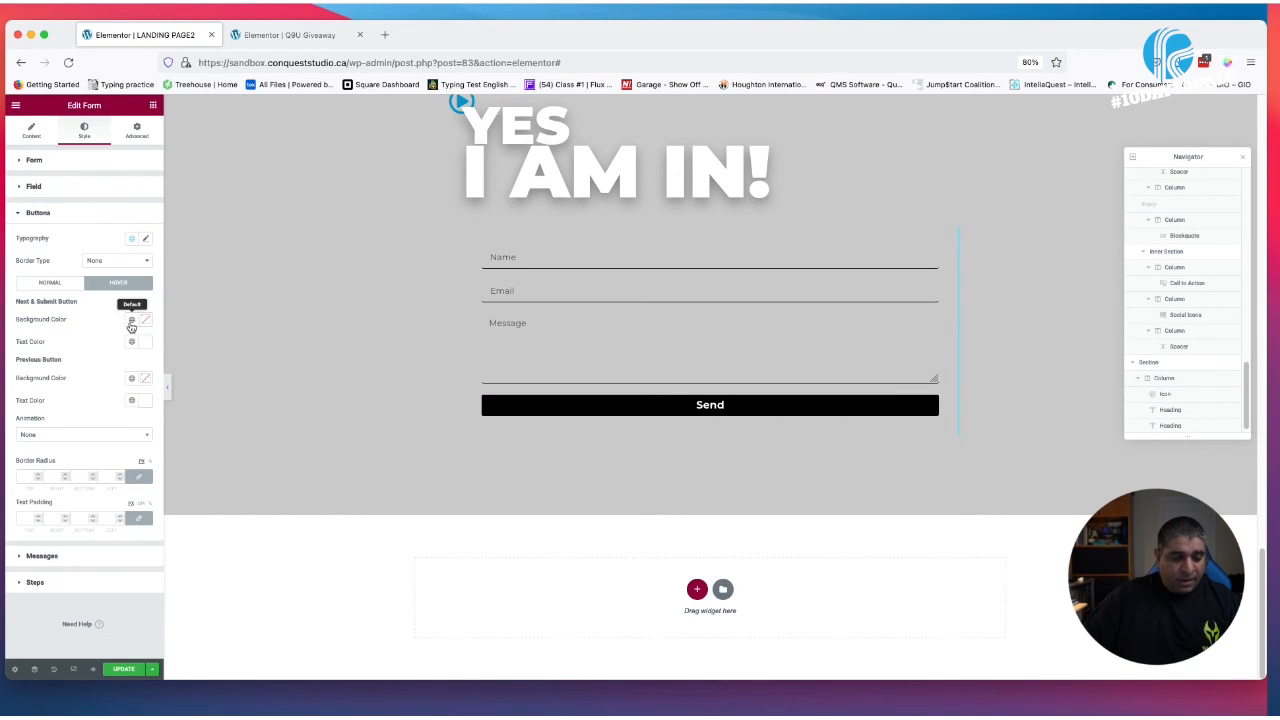
pyautogui.click(131, 320)
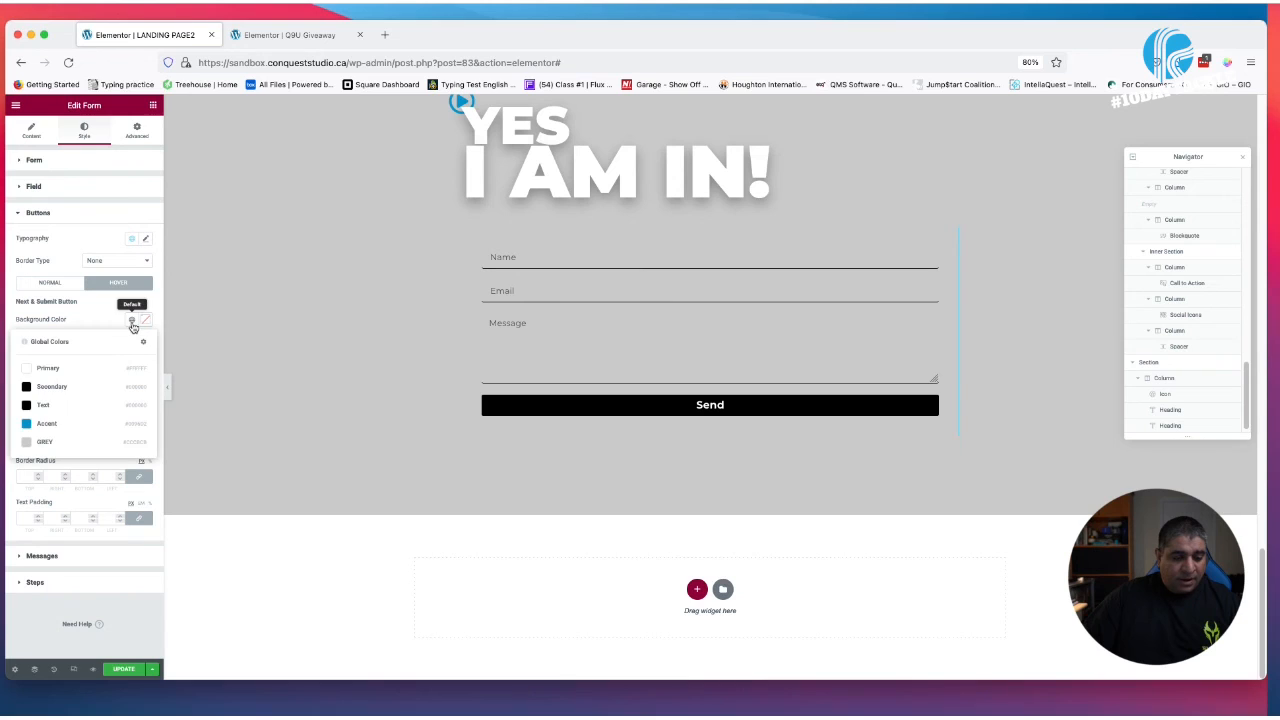
pyautogui.click(95, 424)
pyautogui.click(146, 320)
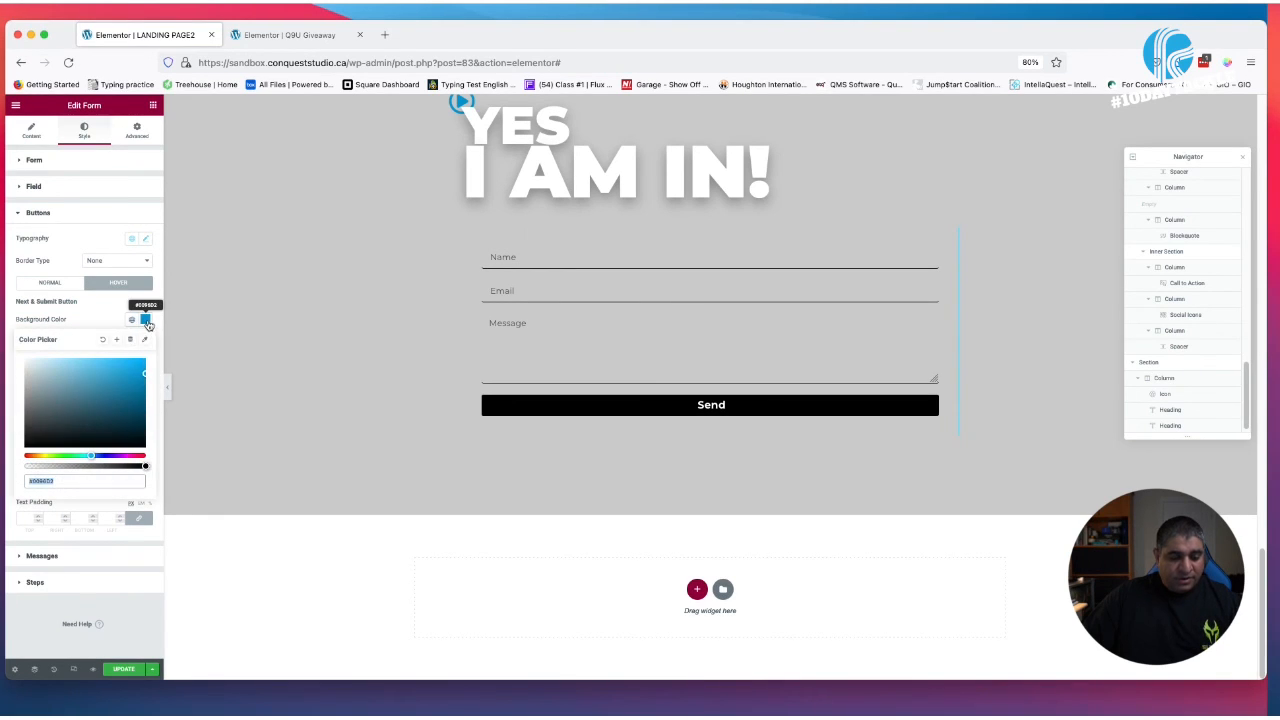
pyautogui.click(144, 405)
pyautogui.moveTo(143, 398); pyautogui.dragTo(142, 397)
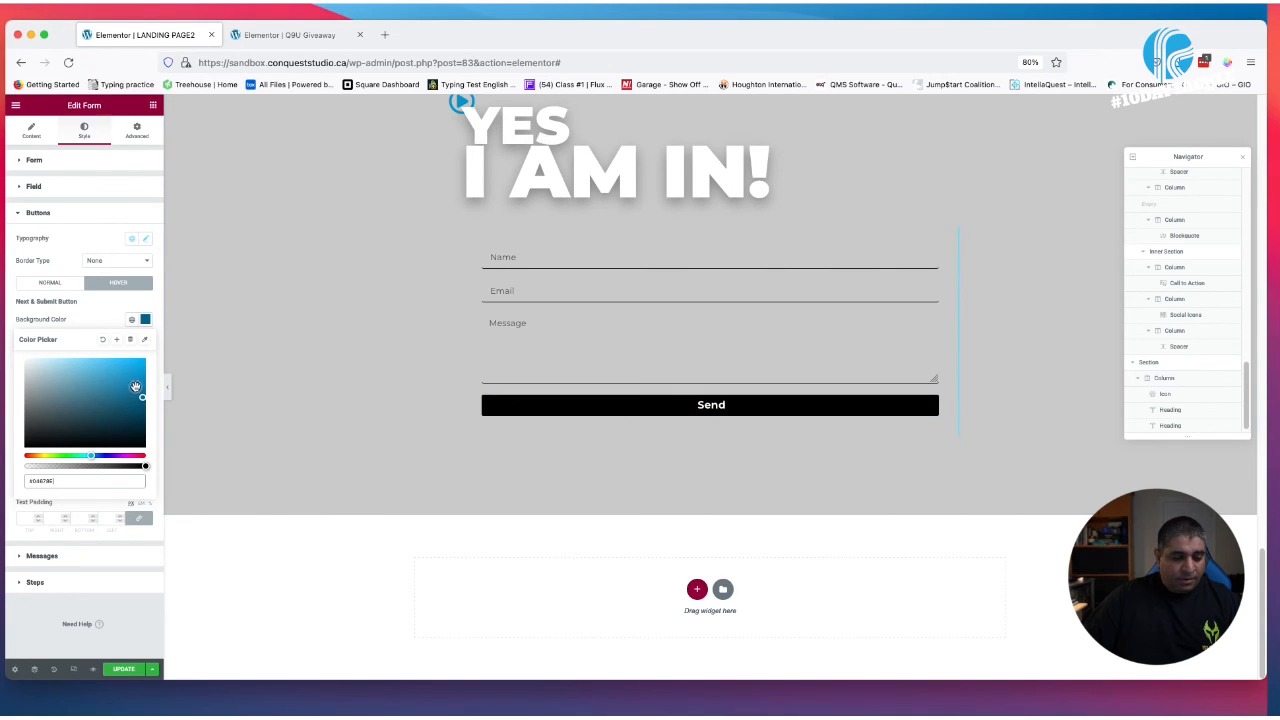
pyautogui.click(99, 285)
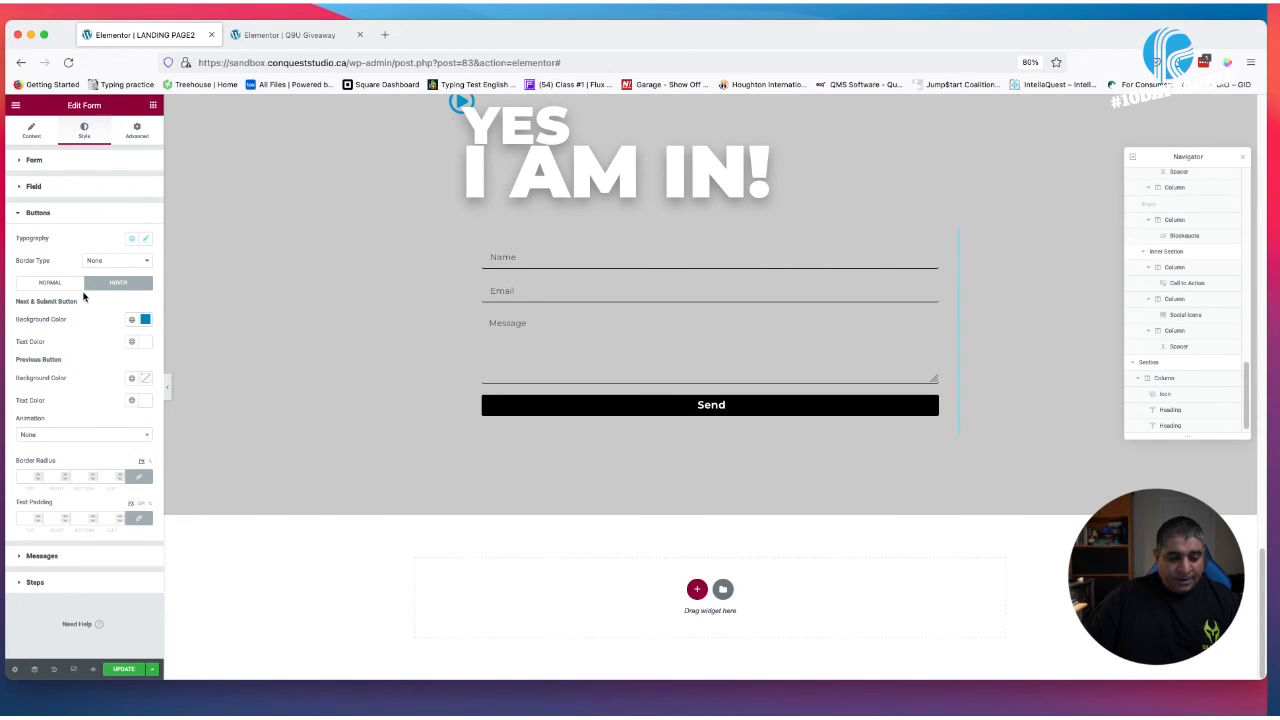
pyautogui.click(133, 344)
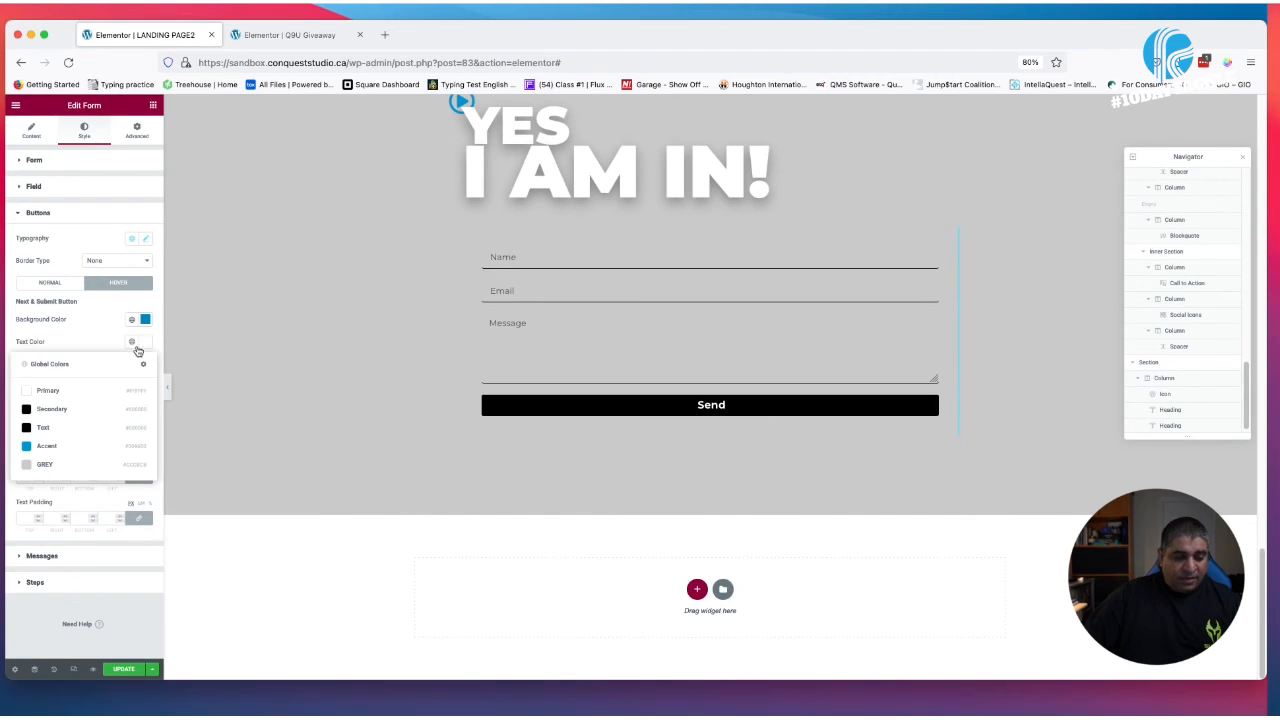
pyautogui.click(64, 392)
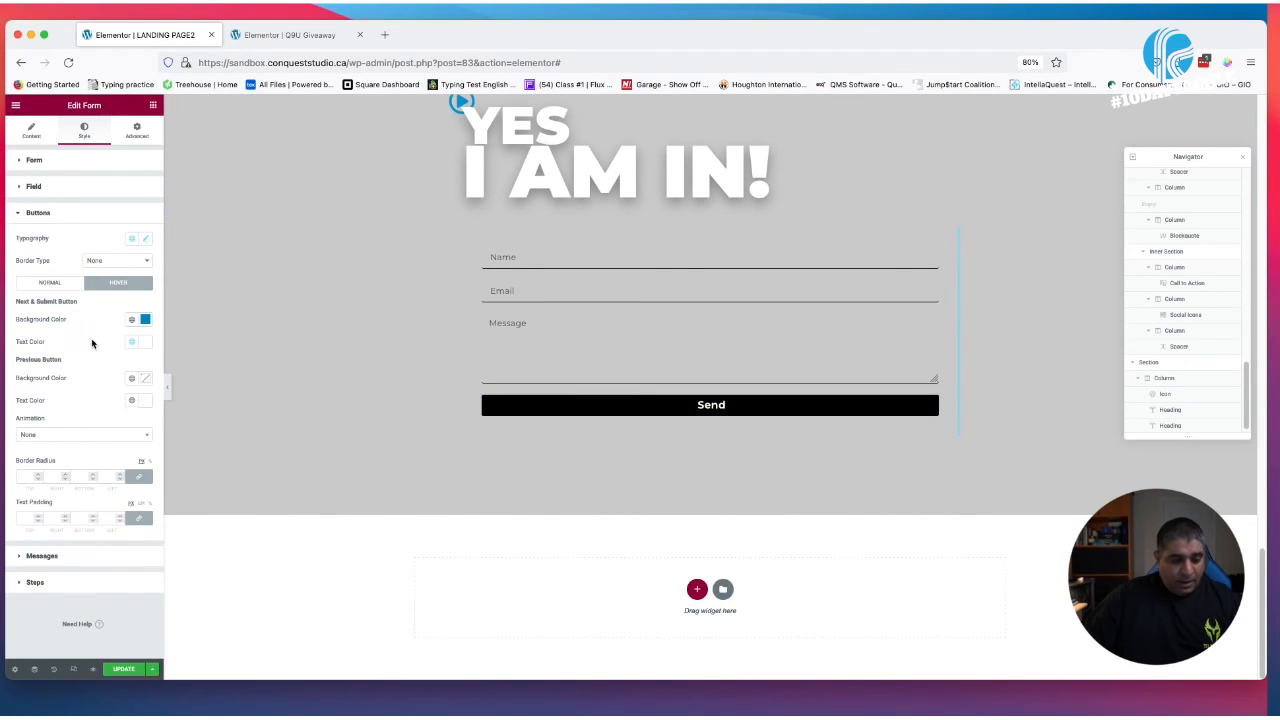
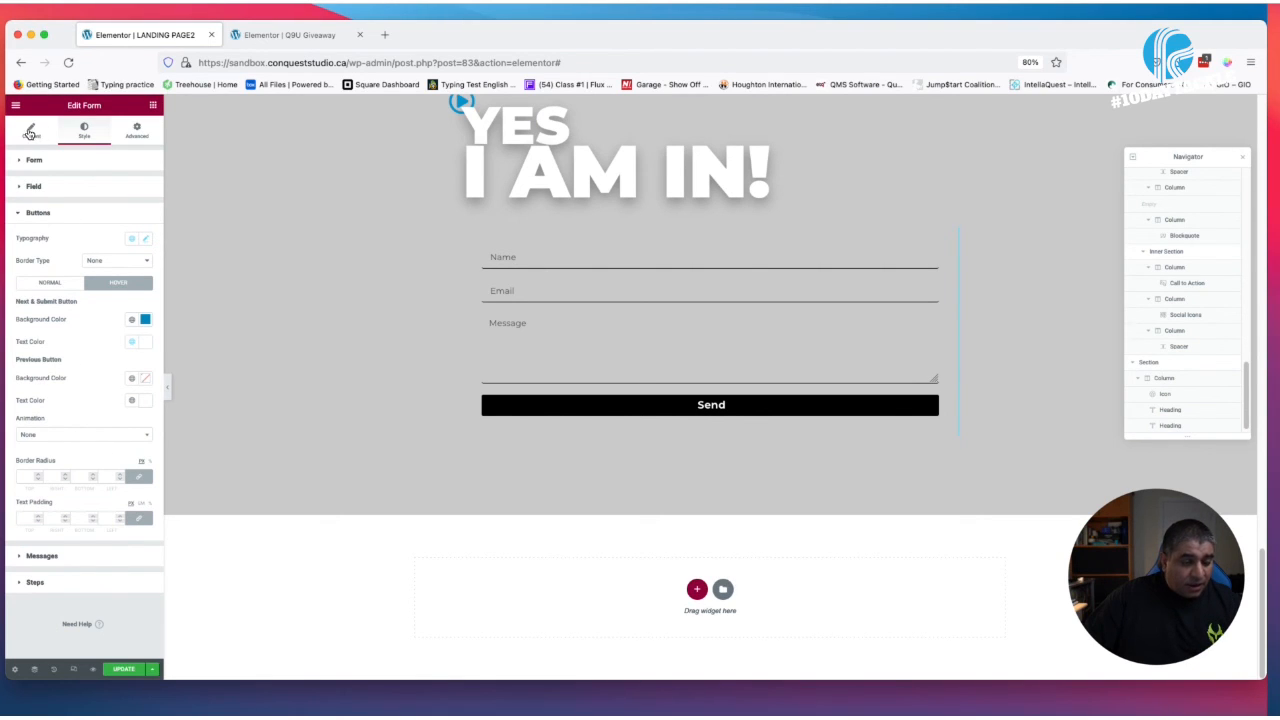
pyautogui.click(36, 160)
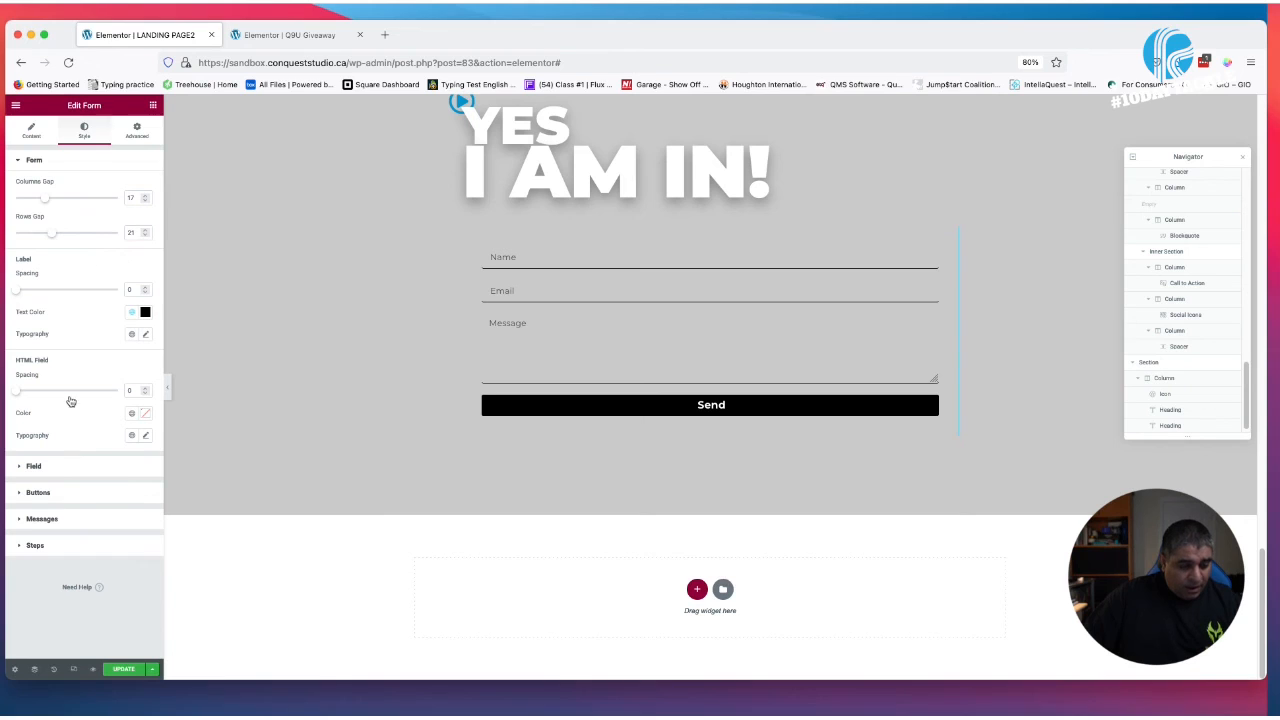
pyautogui.click(50, 492)
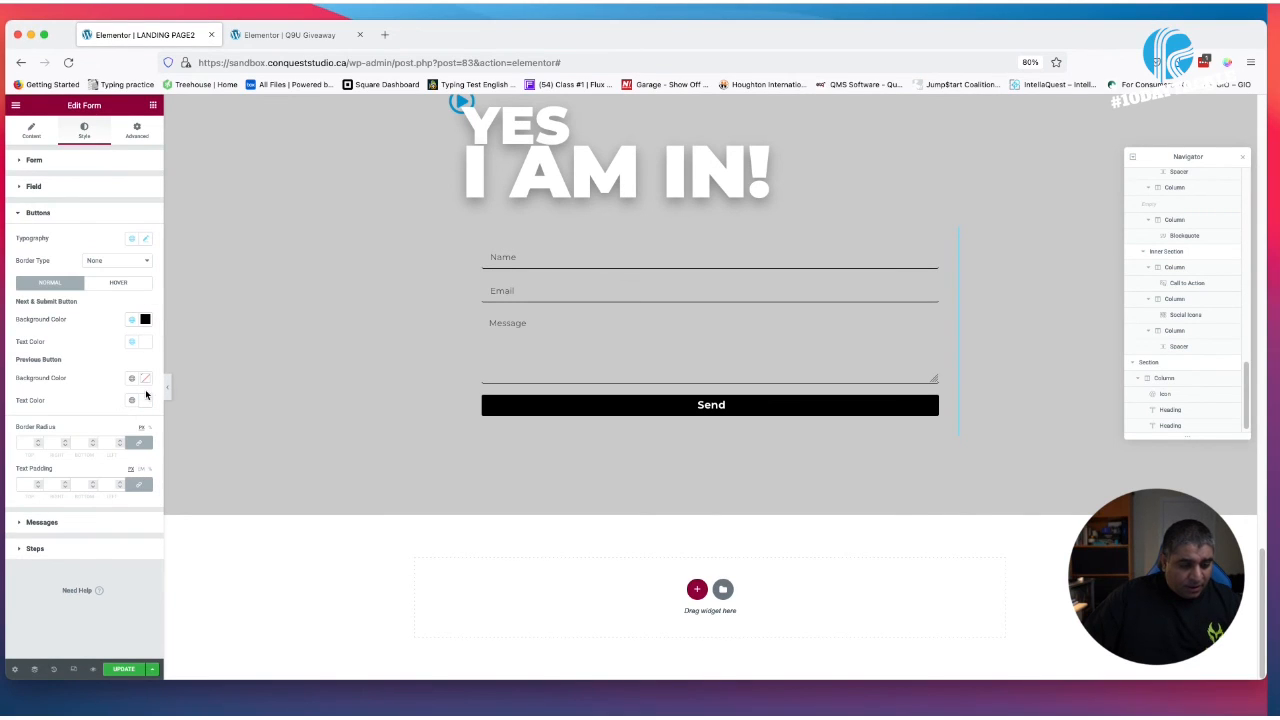
pyautogui.click(36, 161)
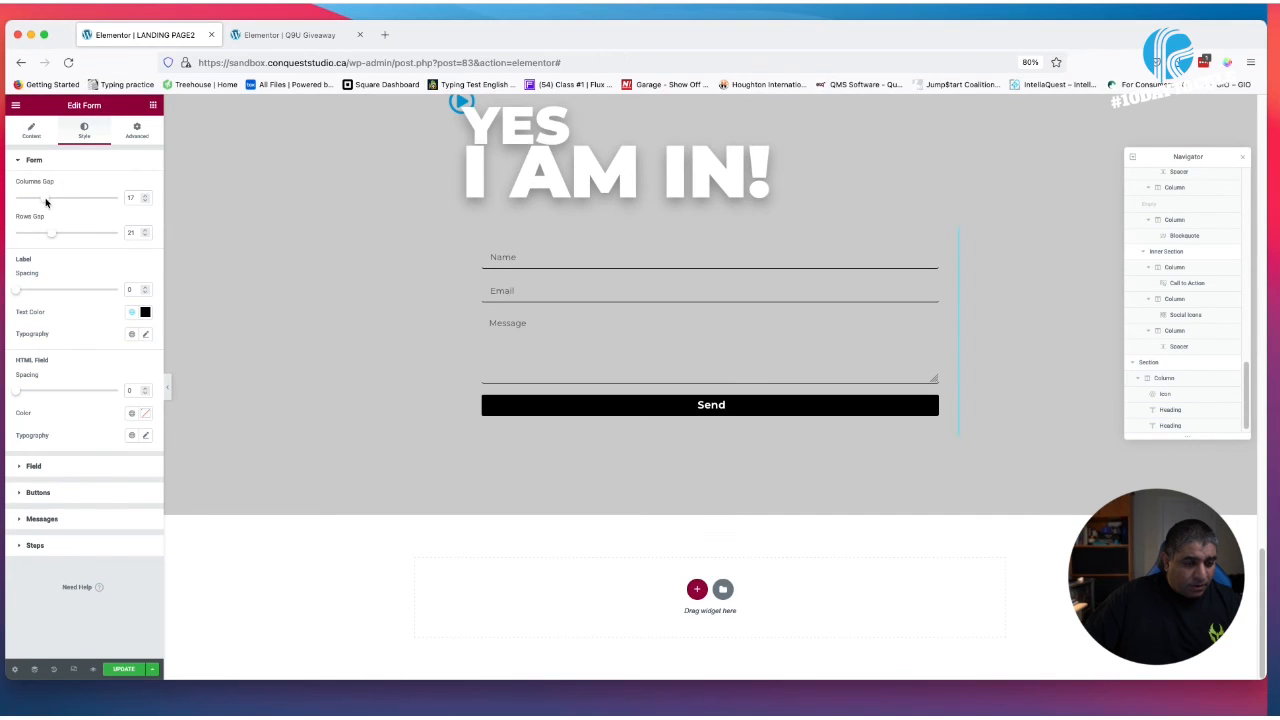
pyautogui.click(34, 466)
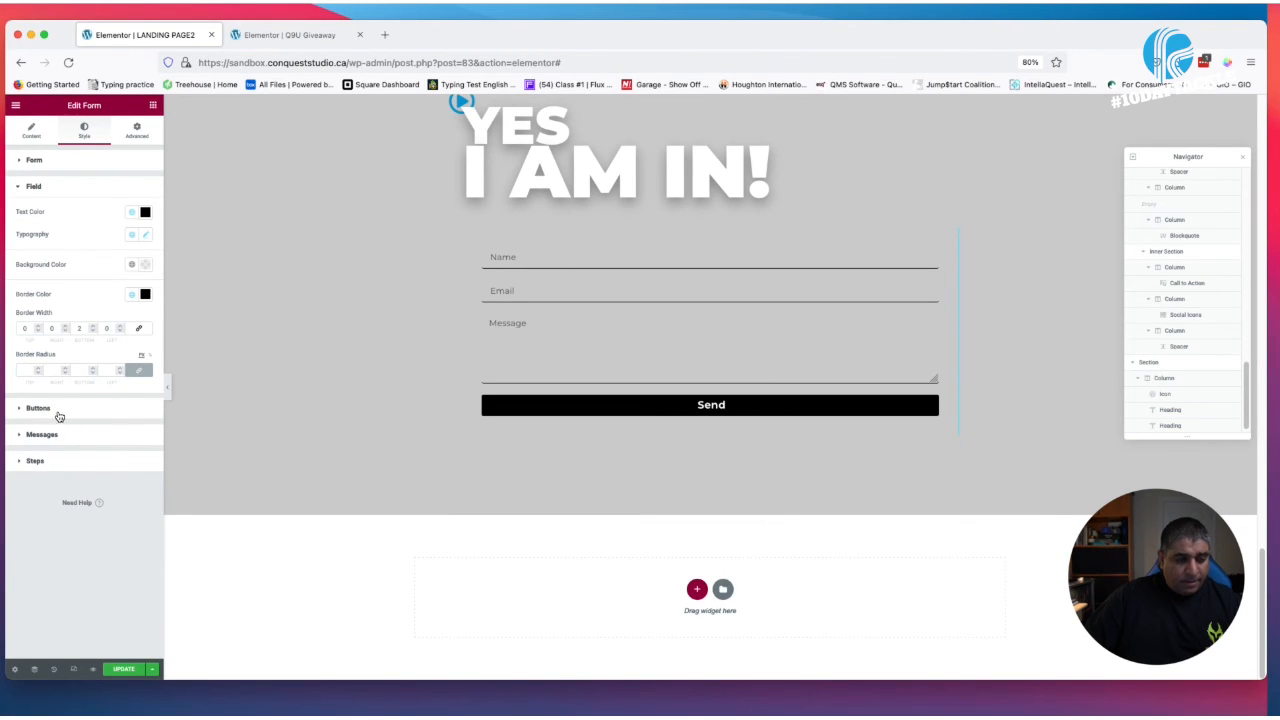
# Set the column width of the form's Send button to 30%
pyautogui.click(32, 131)
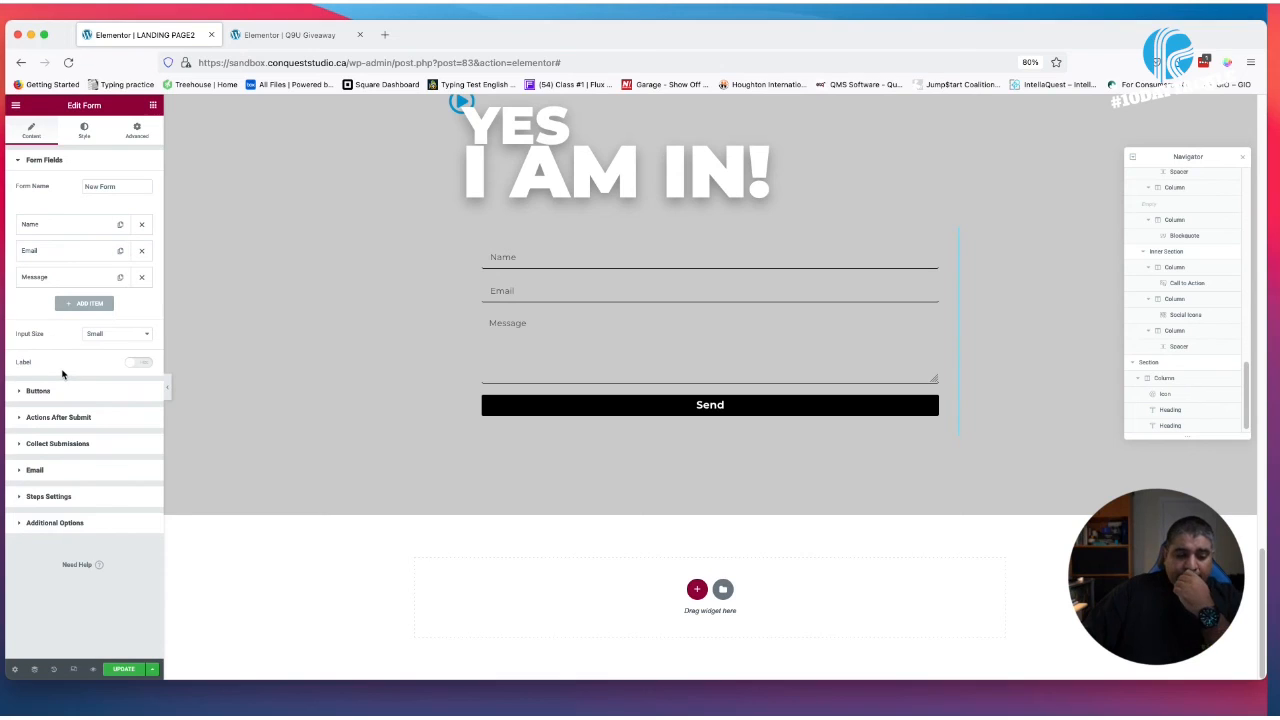
pyautogui.click(79, 391)
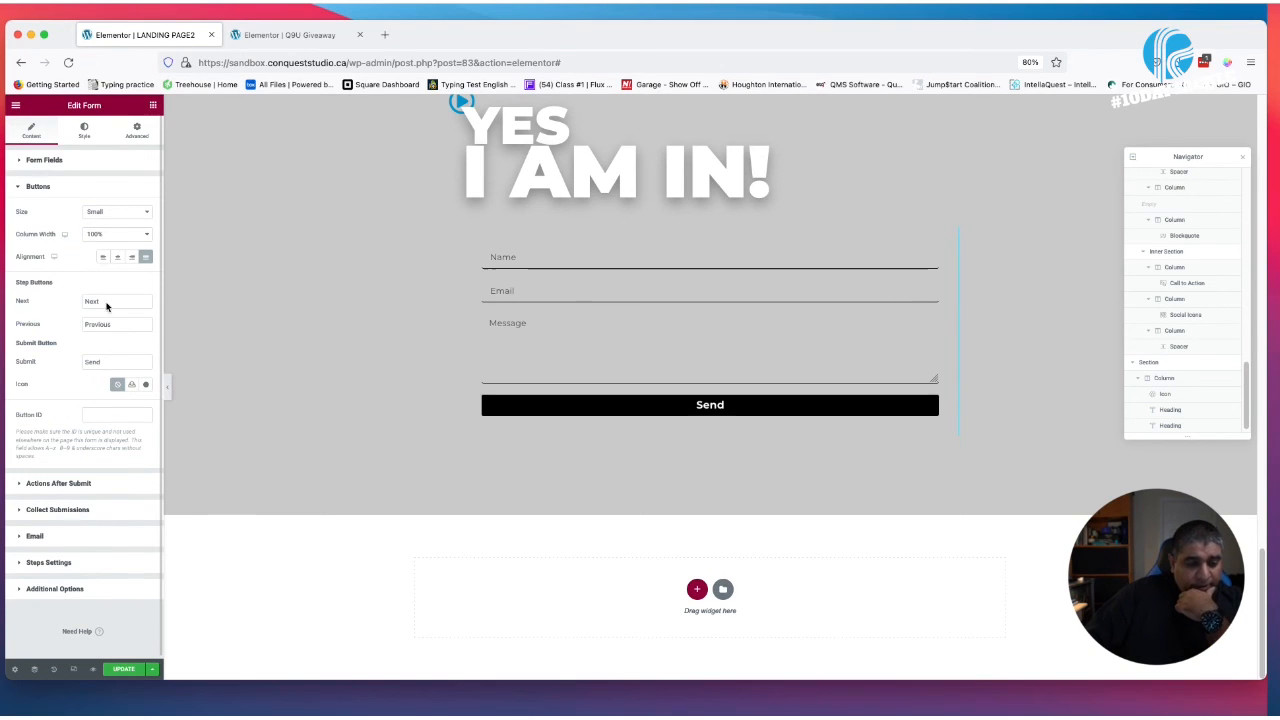
pyautogui.click(108, 234)
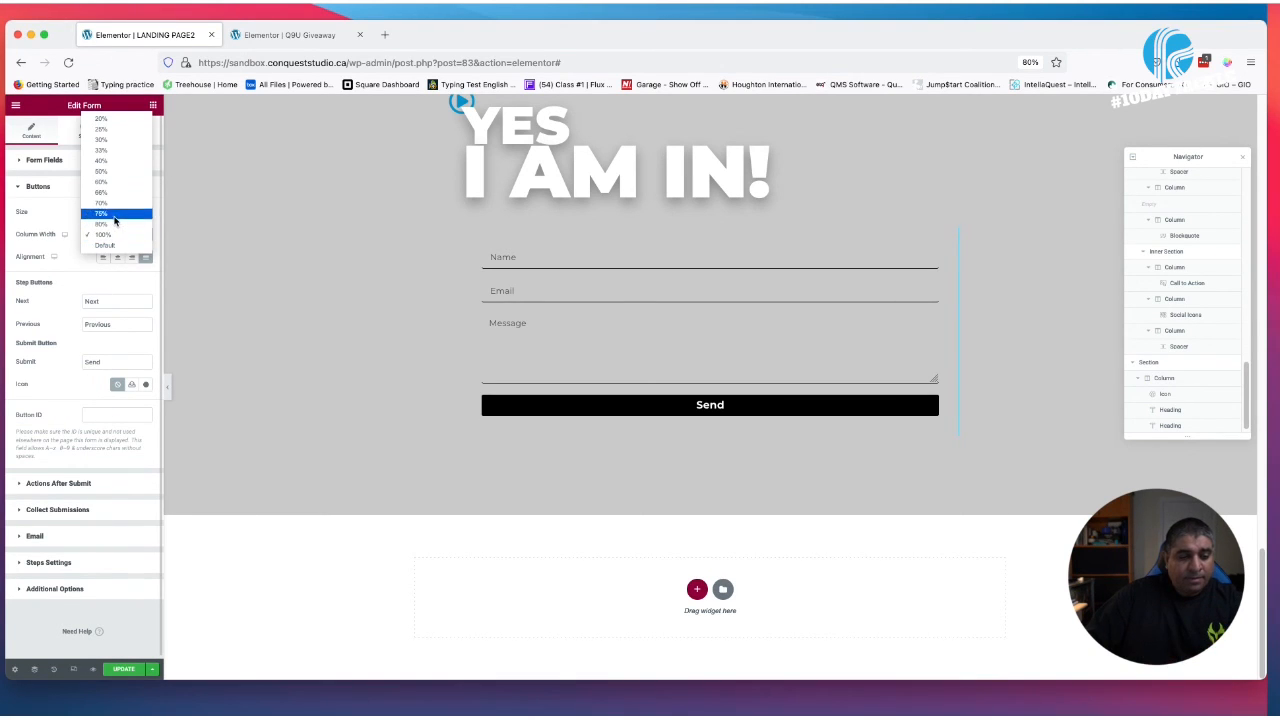
pyautogui.click(101, 139)
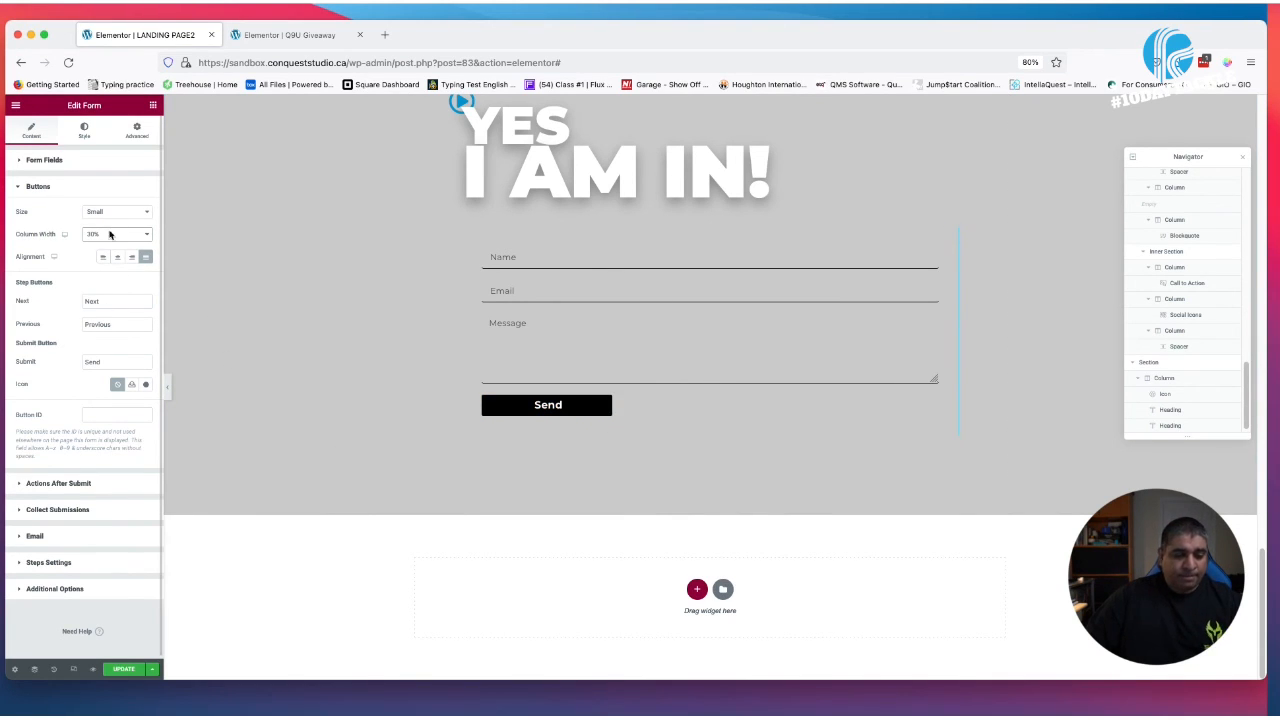
# Check the reference form on the Q9U Giveaway page, then right-align the landing page's Send button and set its column width to 100%
pyautogui.click(290, 35)
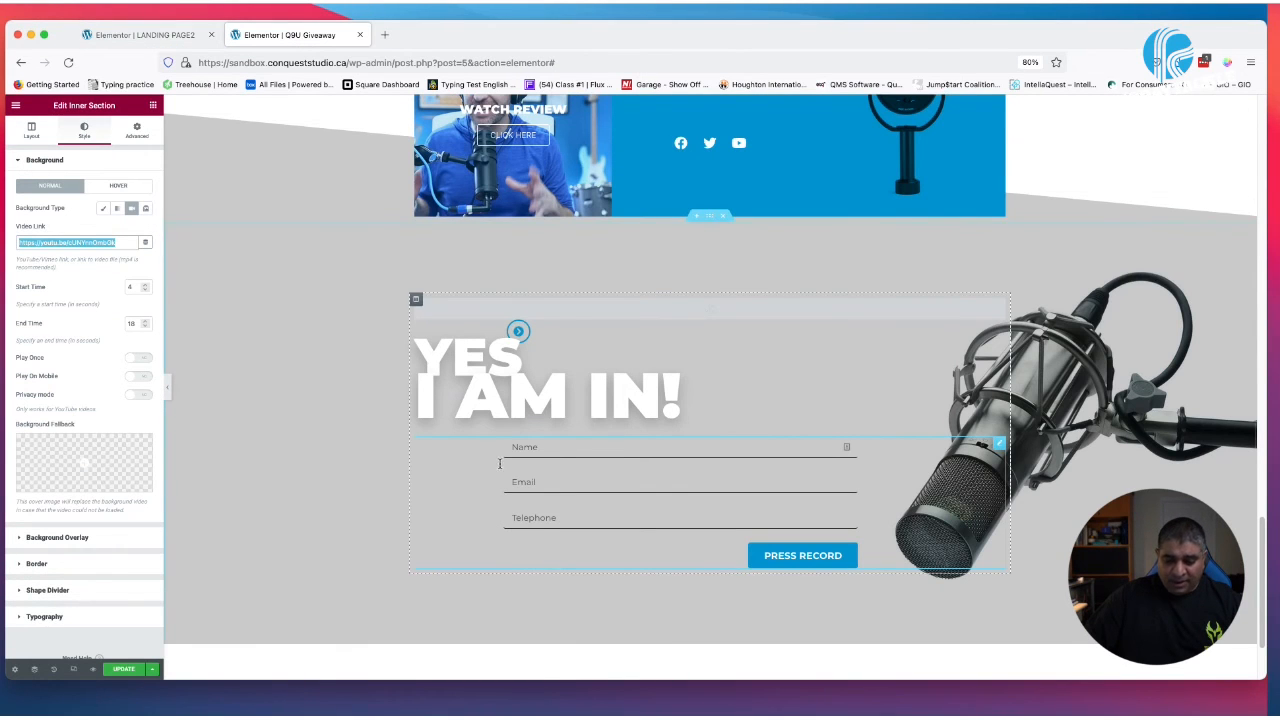
pyautogui.click(145, 35)
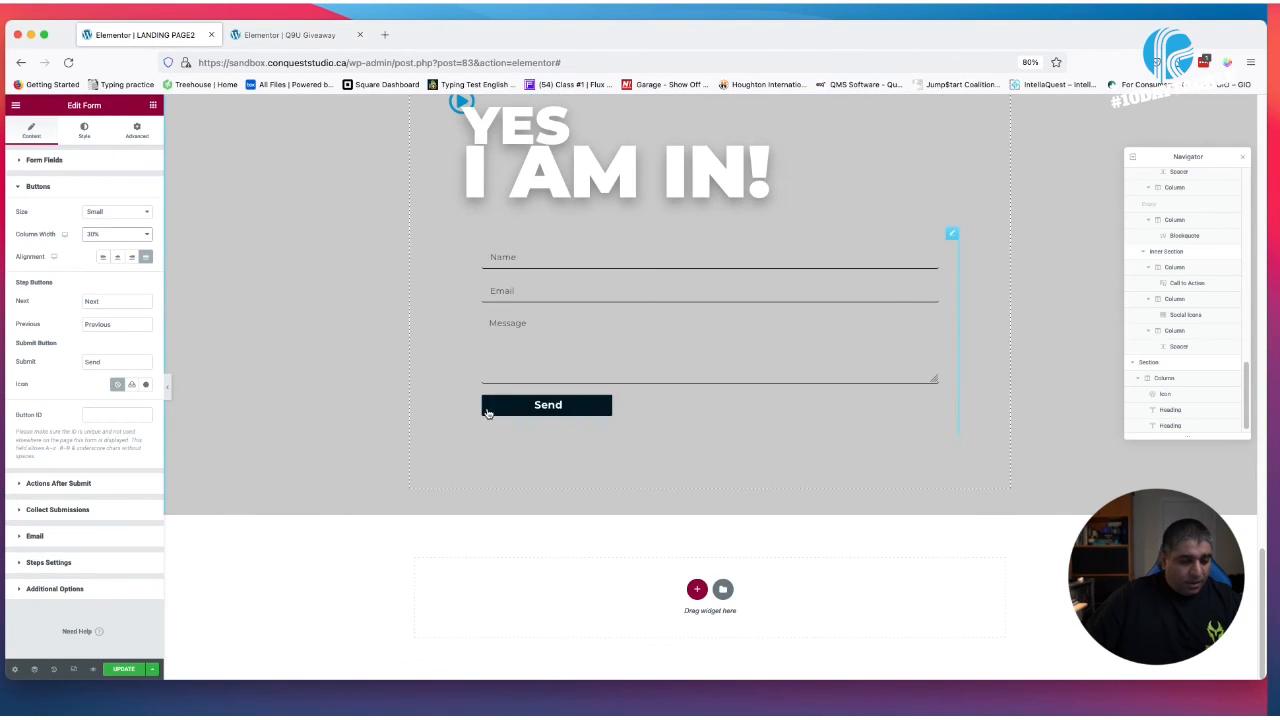
pyautogui.click(131, 257)
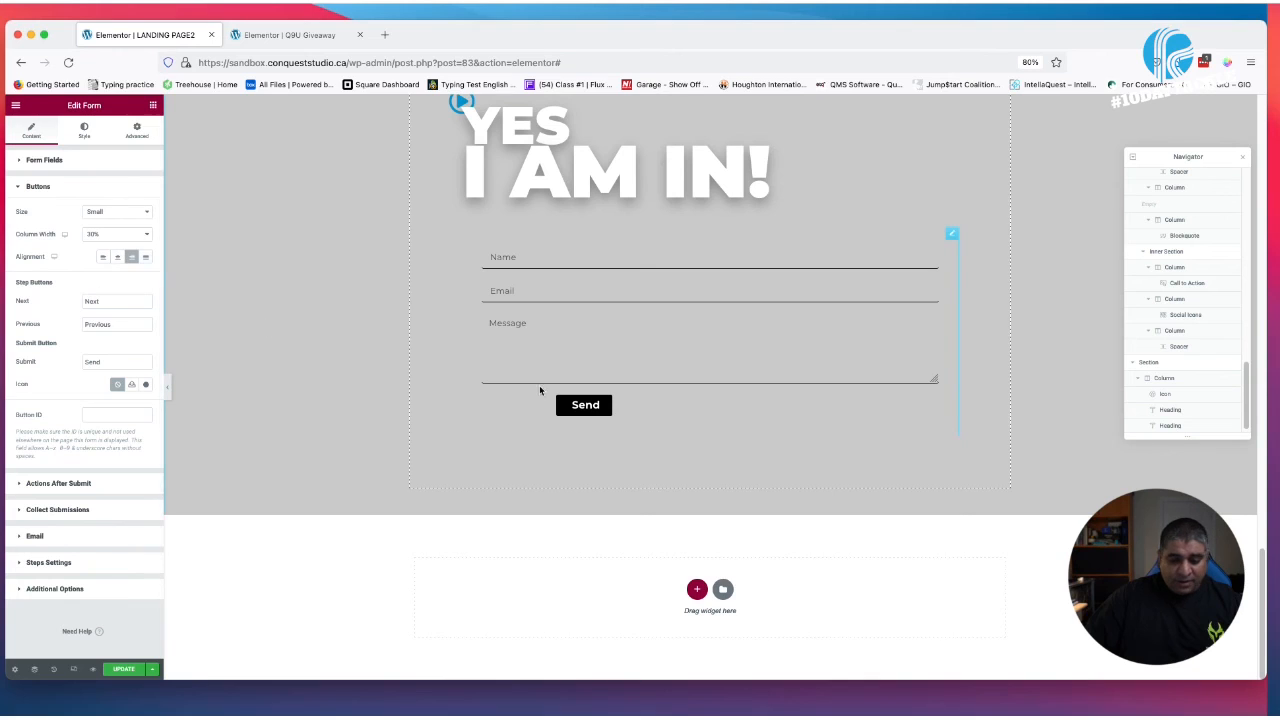
pyautogui.click(106, 236)
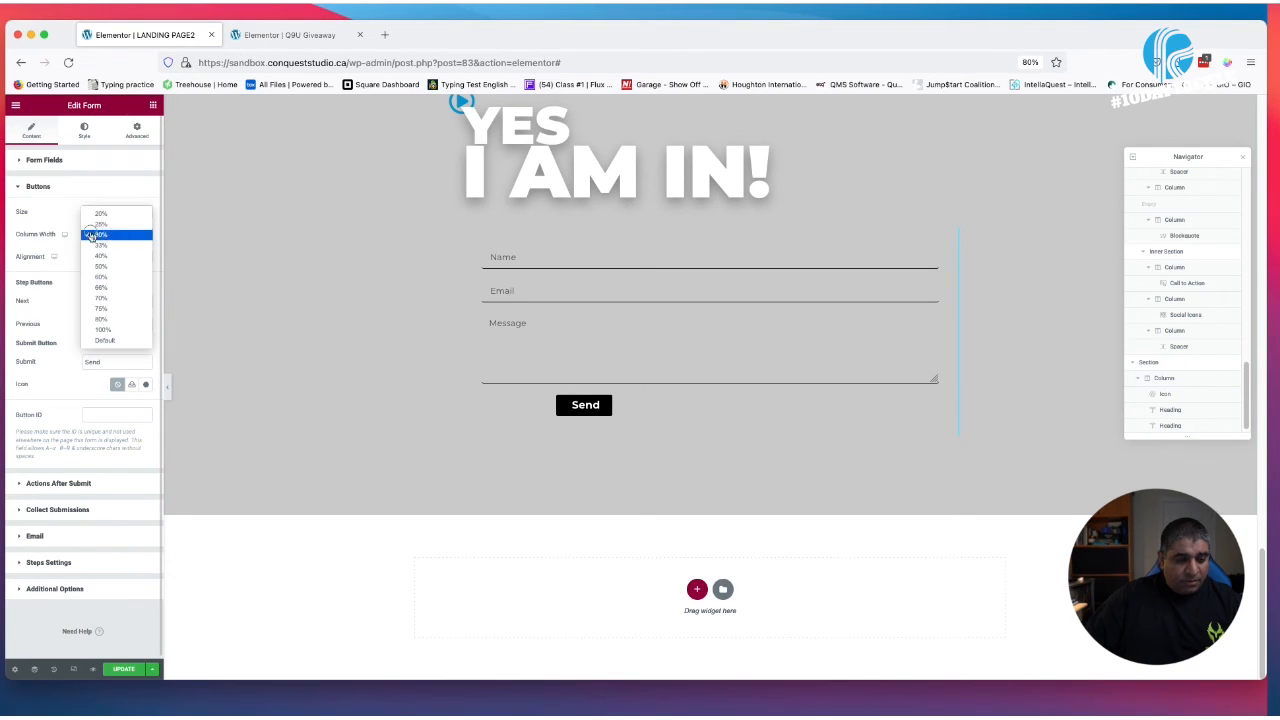
pyautogui.click(112, 330)
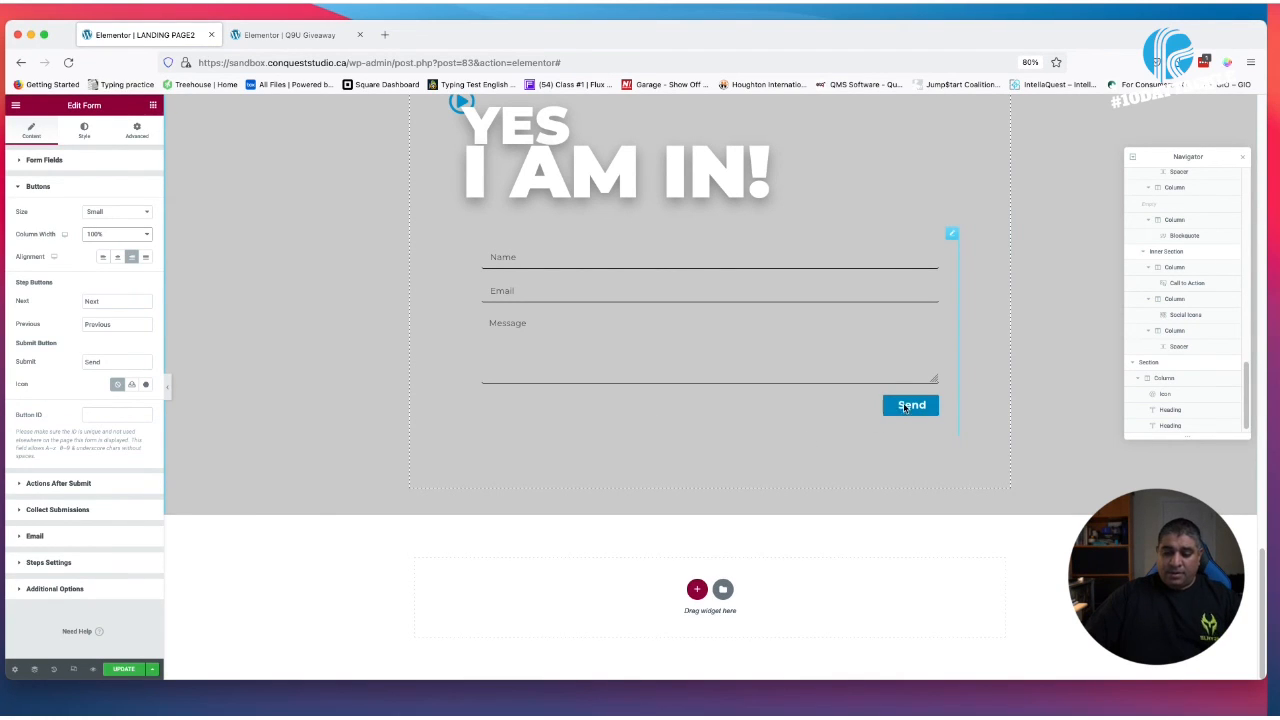
# Change the form's submit button text to PRESS RECORD
pyautogui.click(46, 160)
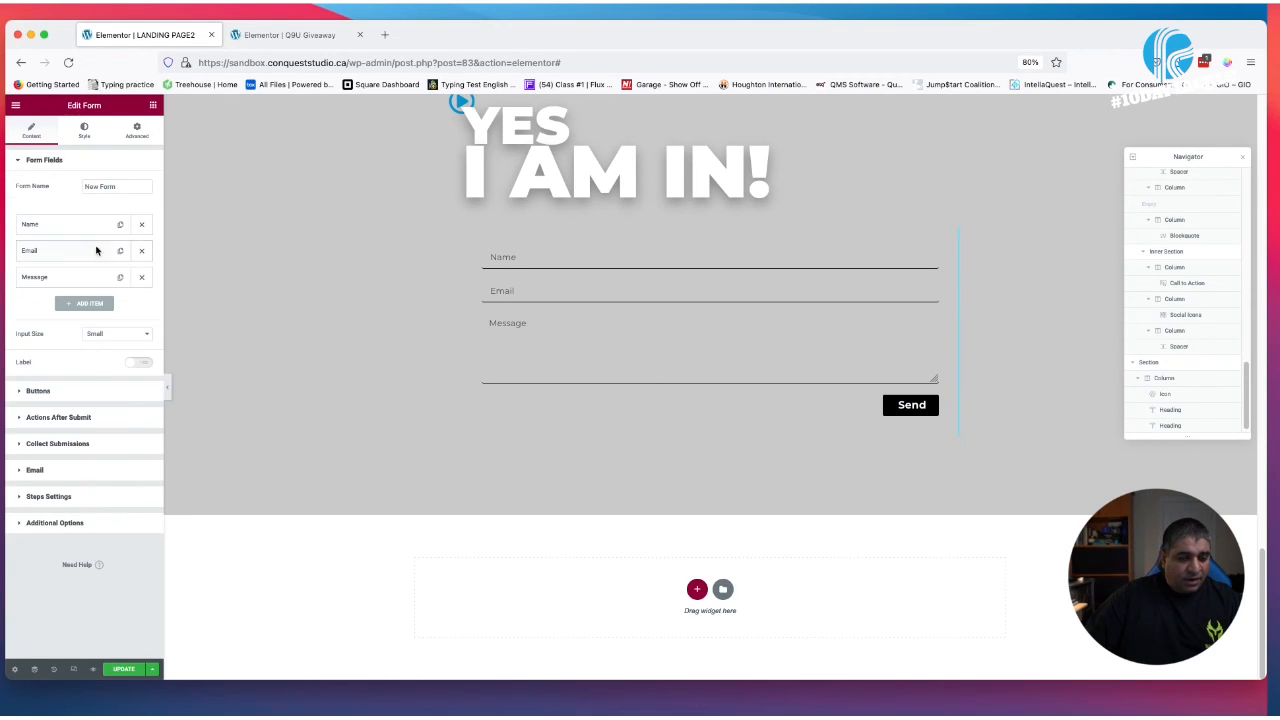
pyautogui.click(67, 392)
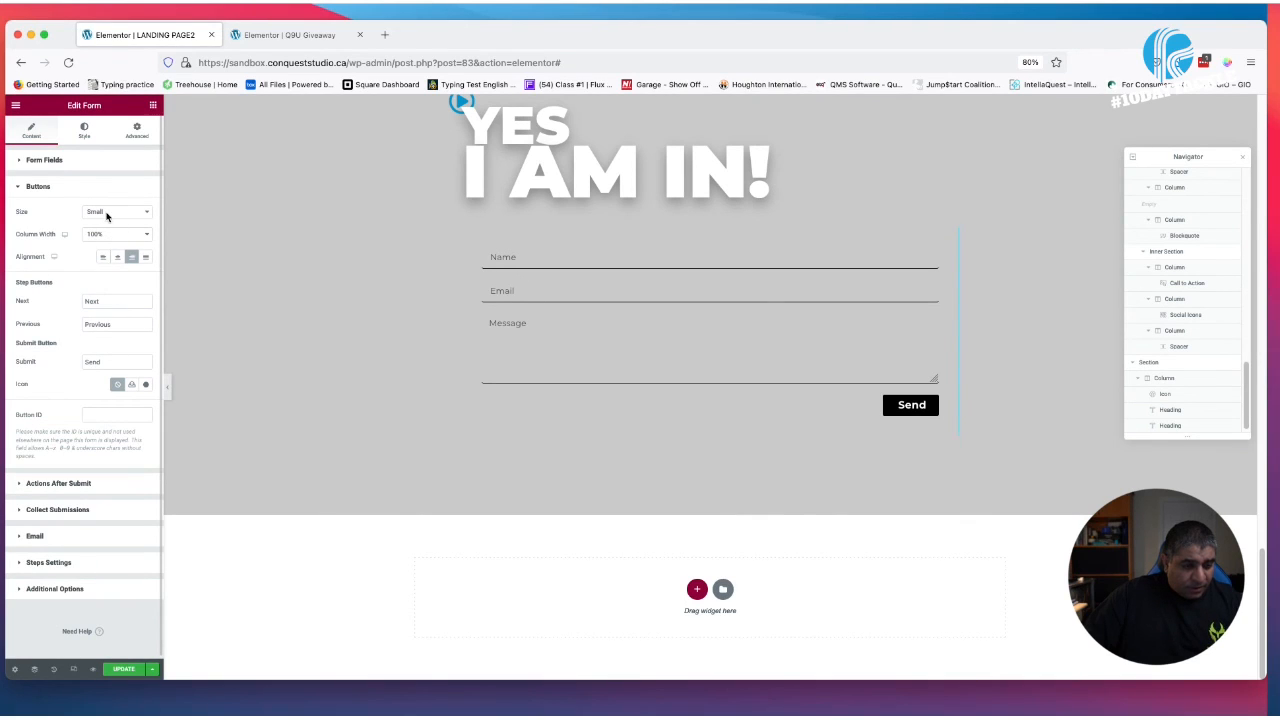
pyautogui.moveTo(107, 363); pyautogui.dragTo(74, 358)
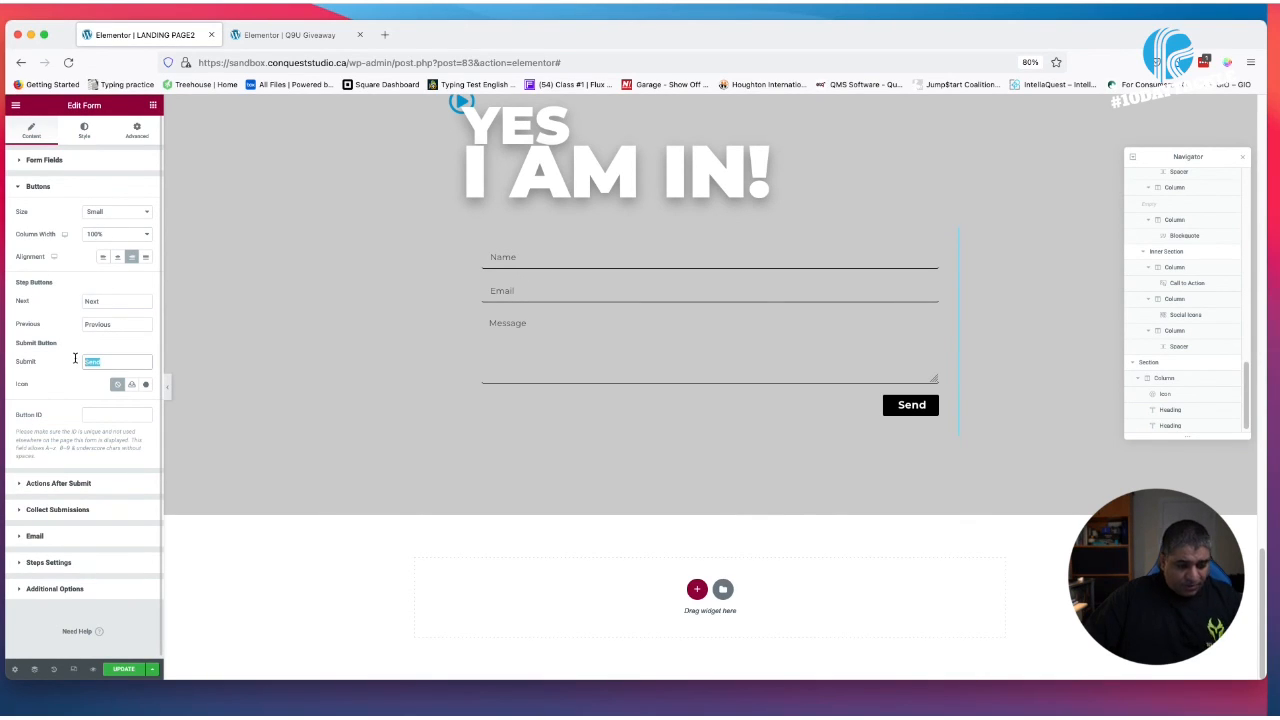
pyautogui.write('PRESS')
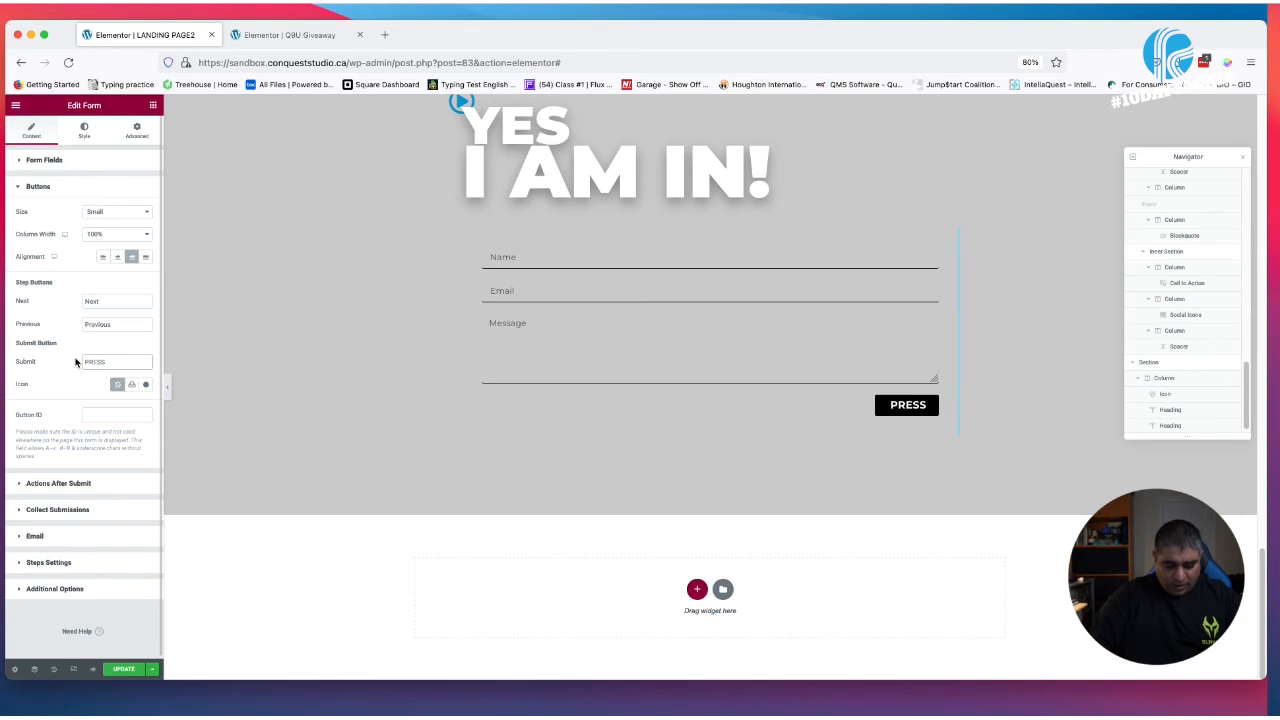
pyautogui.write(' RECORD')
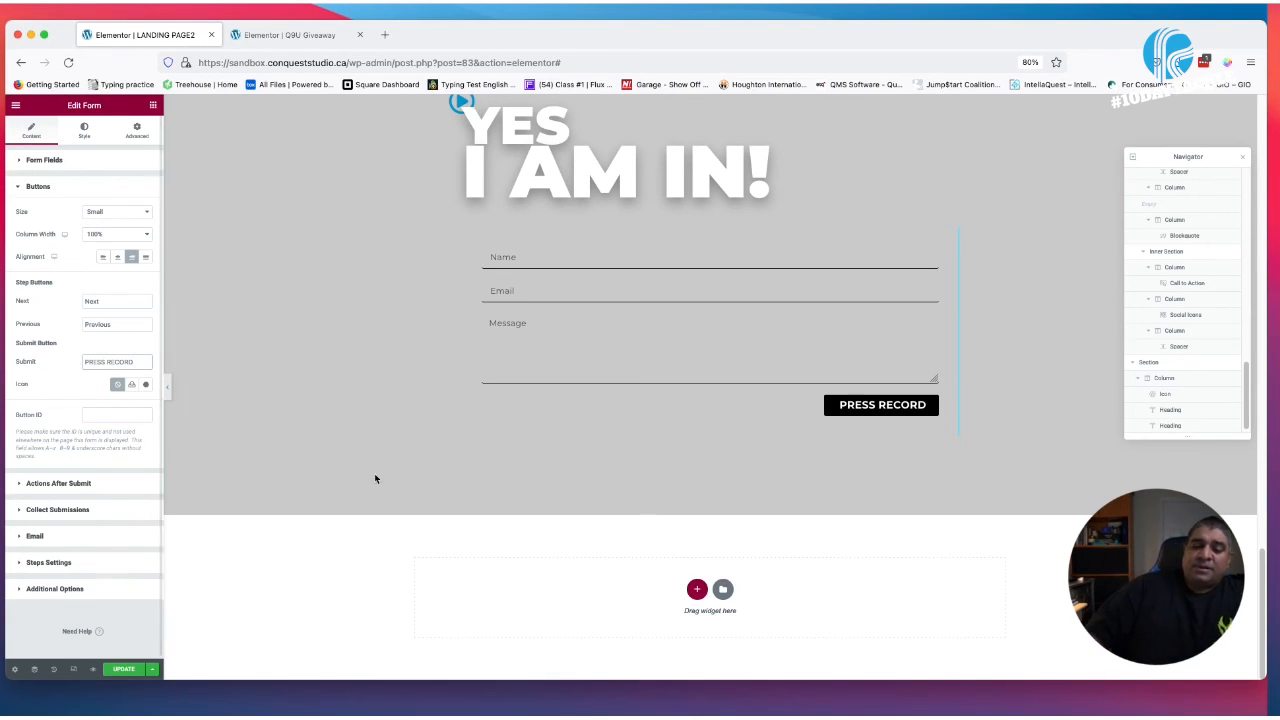
# Review the landing page from the About section to the sign-up form and compare its gallery-to-form transition with the Q9U Giveaway page
pyautogui.scroll(20, 657, 393)
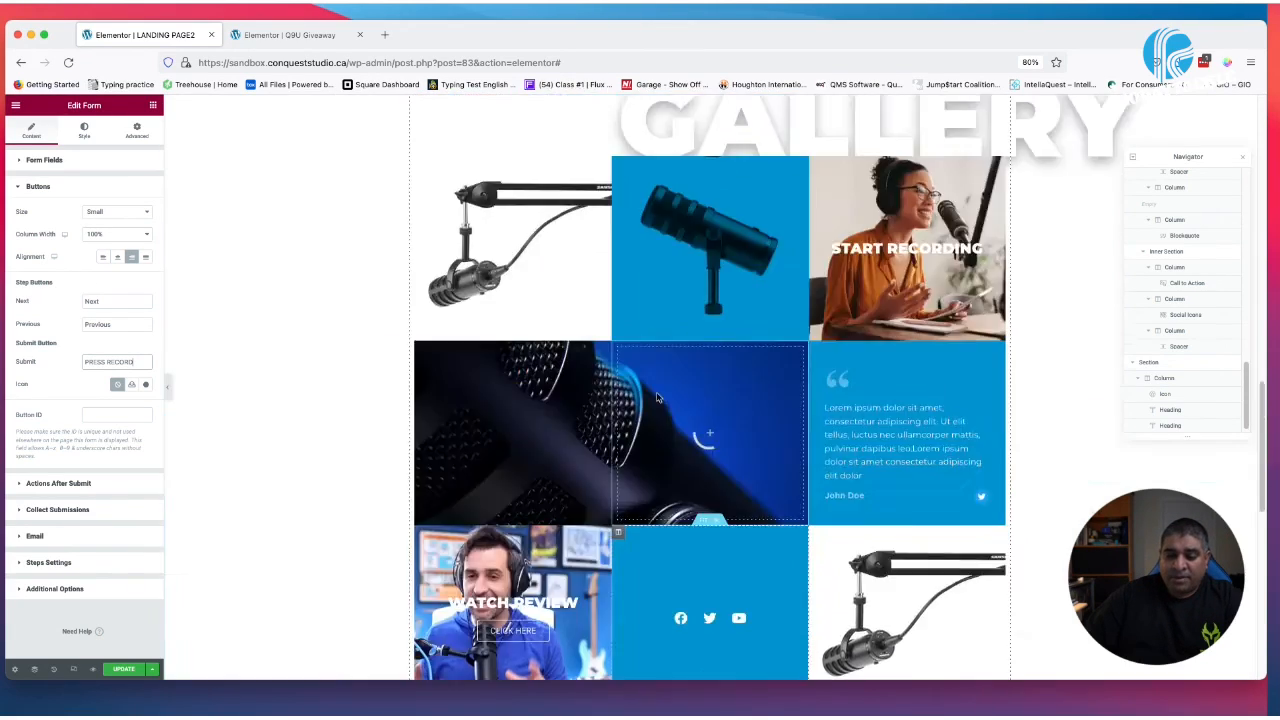
pyautogui.scroll(-5, 640, 390)
pyautogui.scroll(-10, 635, 387)
pyautogui.scroll(15, 630, 384)
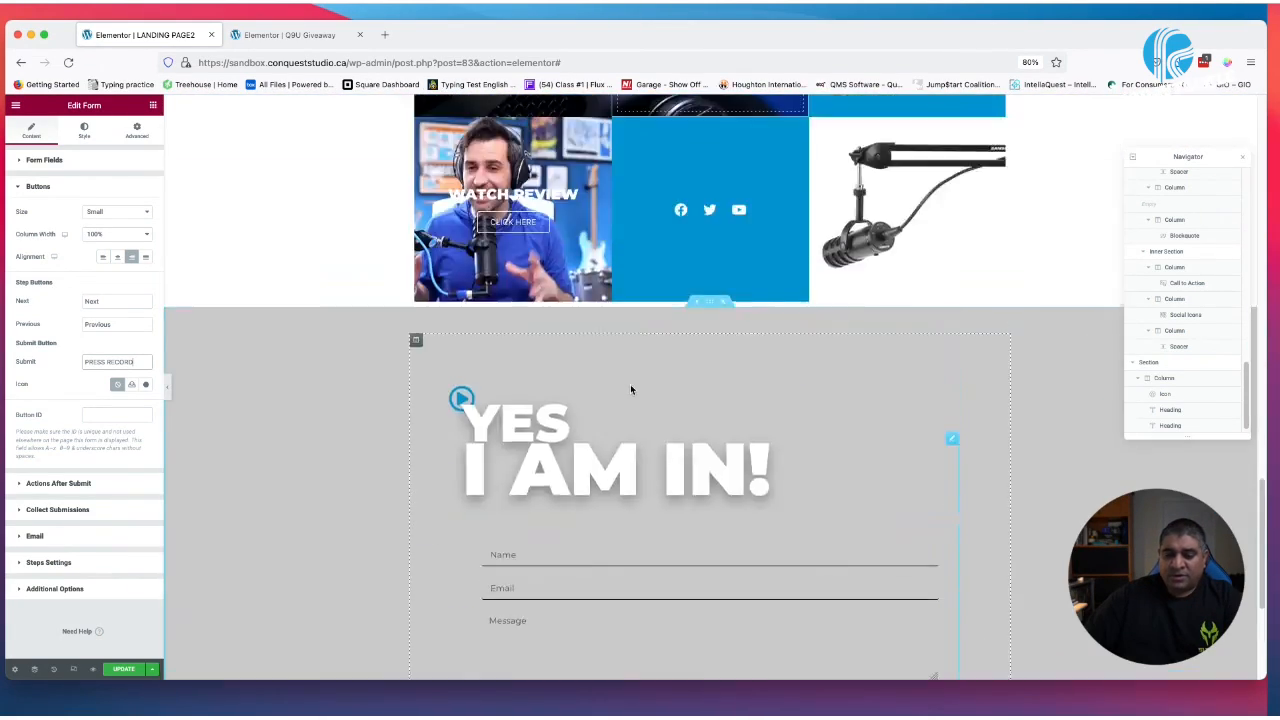
pyautogui.scroll(-12, 628, 383)
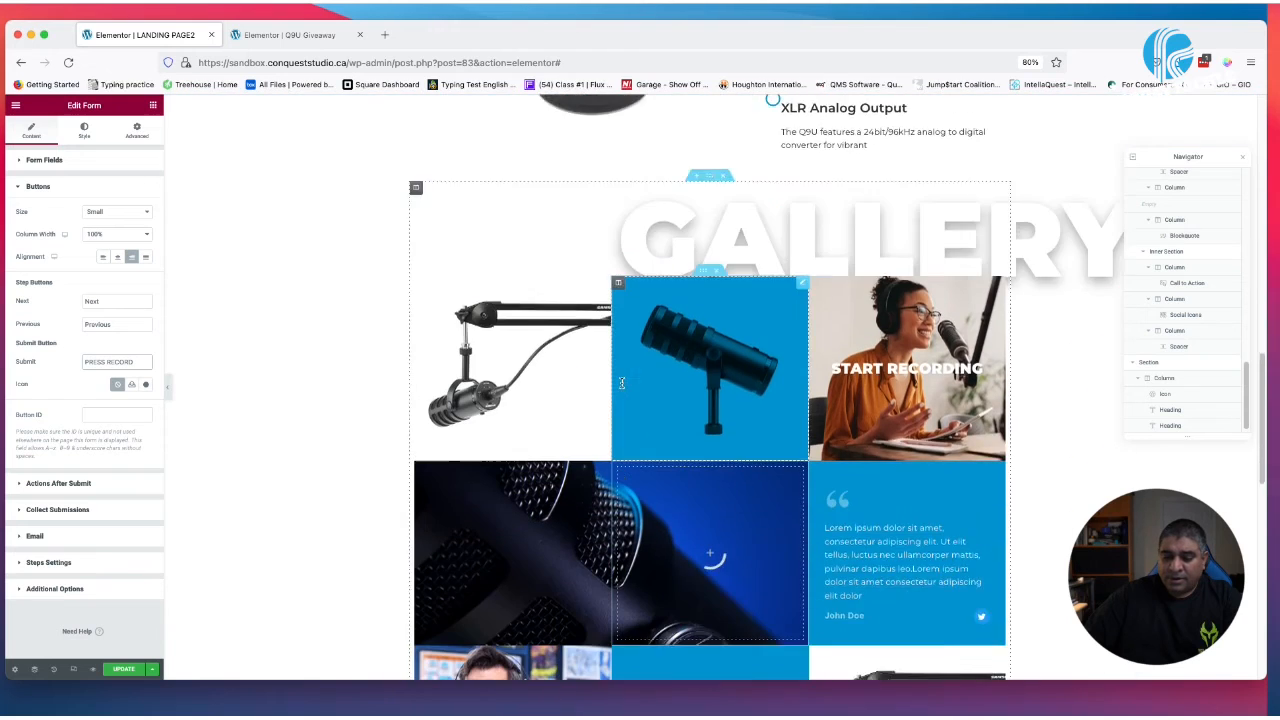
pyautogui.scroll(-4, 621, 387)
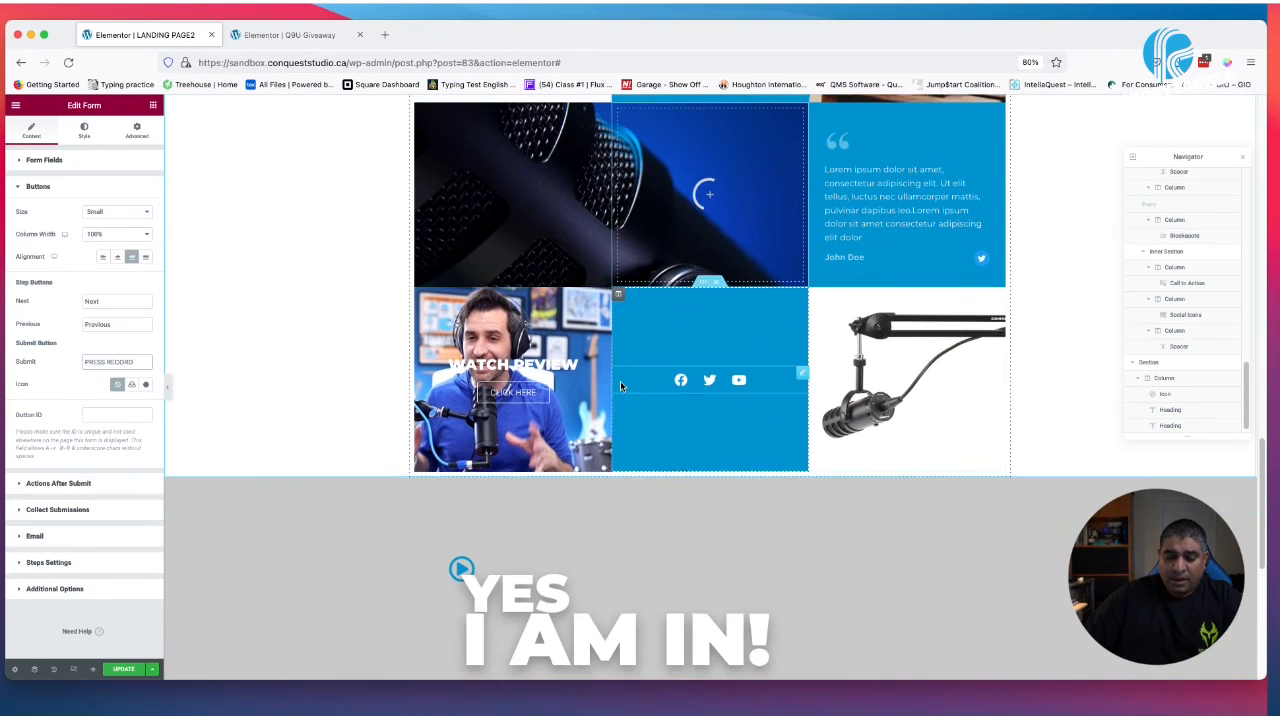
pyautogui.scroll(5, 620, 383)
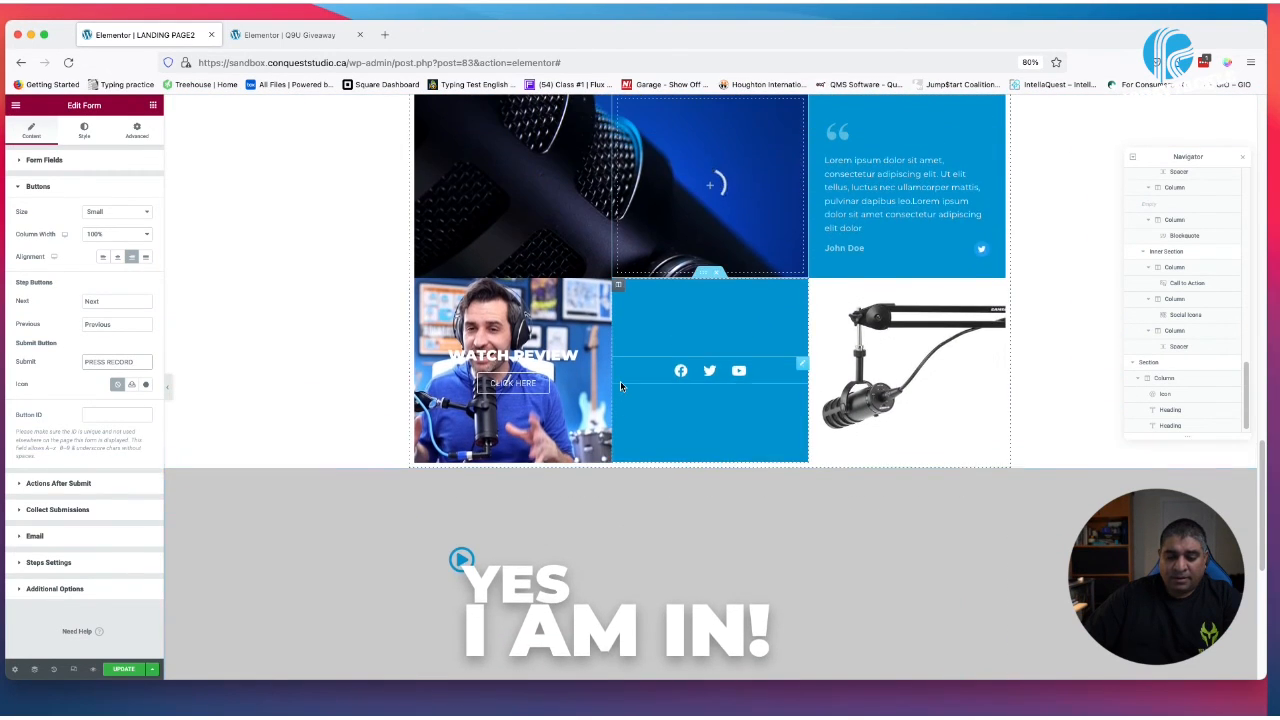
pyautogui.scroll(6, 620, 384)
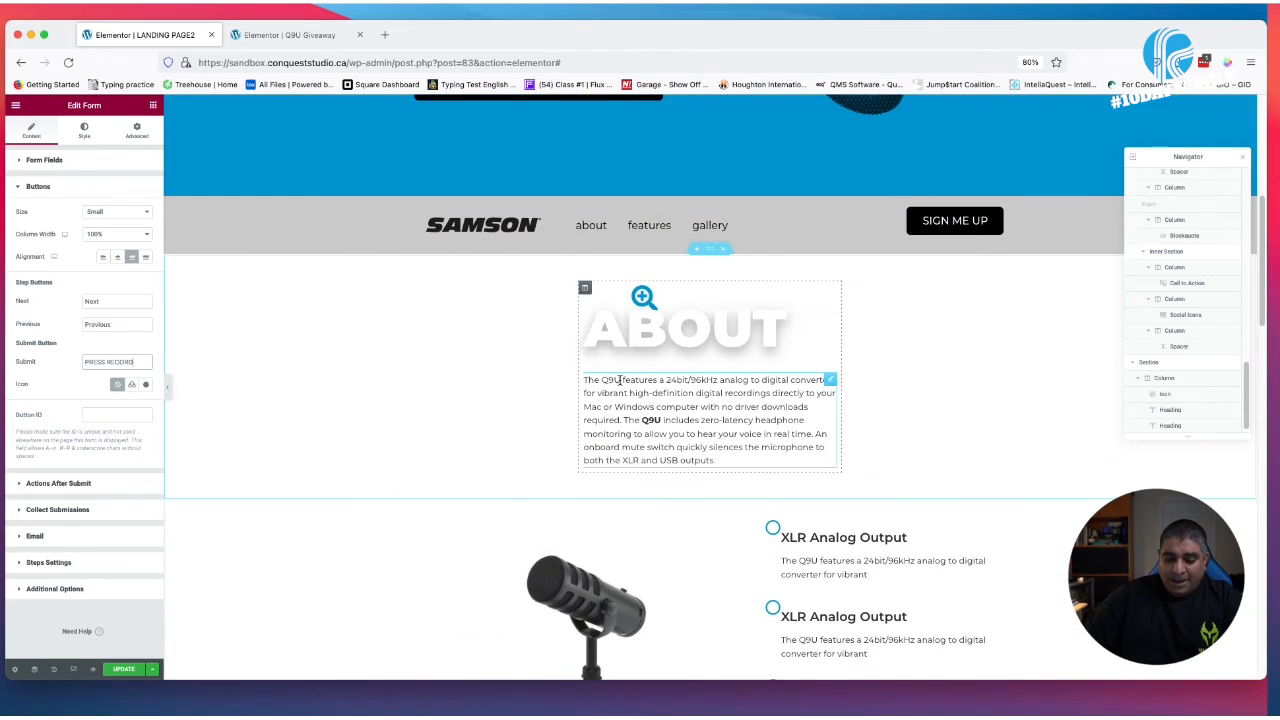
pyautogui.scroll(-9, 620, 384)
pyautogui.scroll(-1, 618, 385)
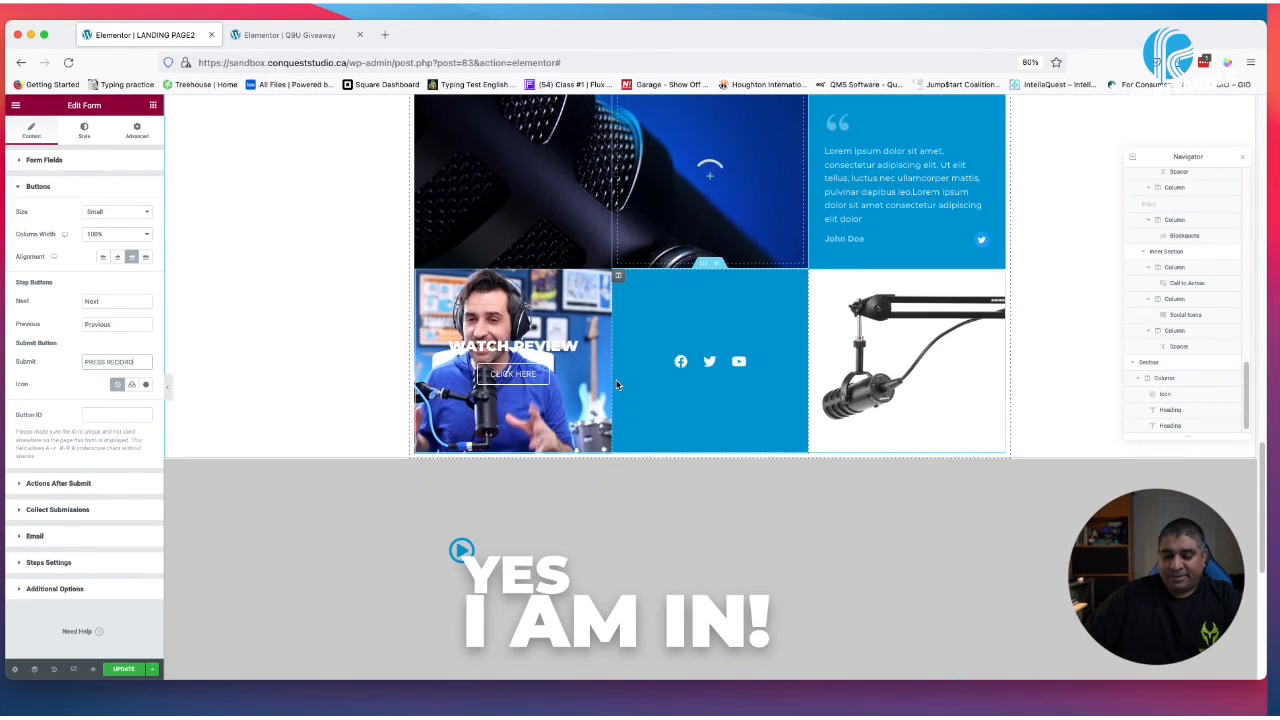
pyautogui.scroll(2, 618, 385)
pyautogui.scroll(-2, 618, 385)
pyautogui.scroll(3, 619, 384)
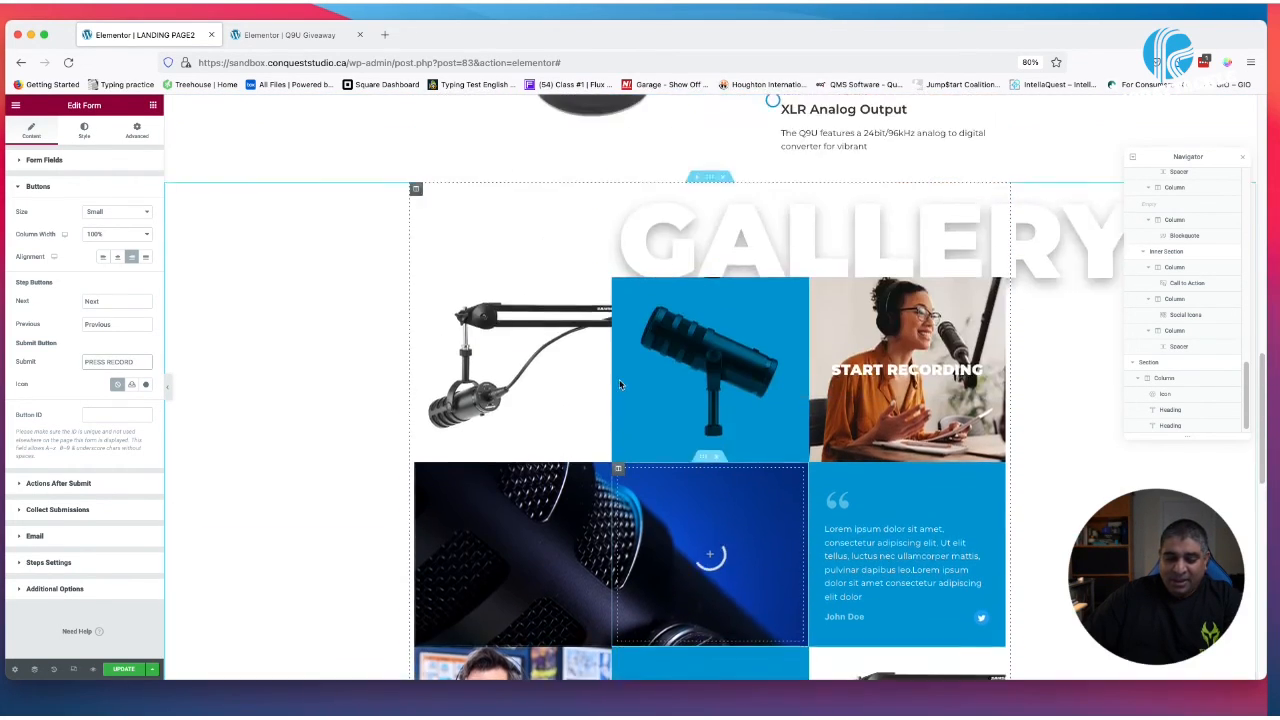
pyautogui.scroll(4, 619, 384)
pyautogui.scroll(-3, 680, 395)
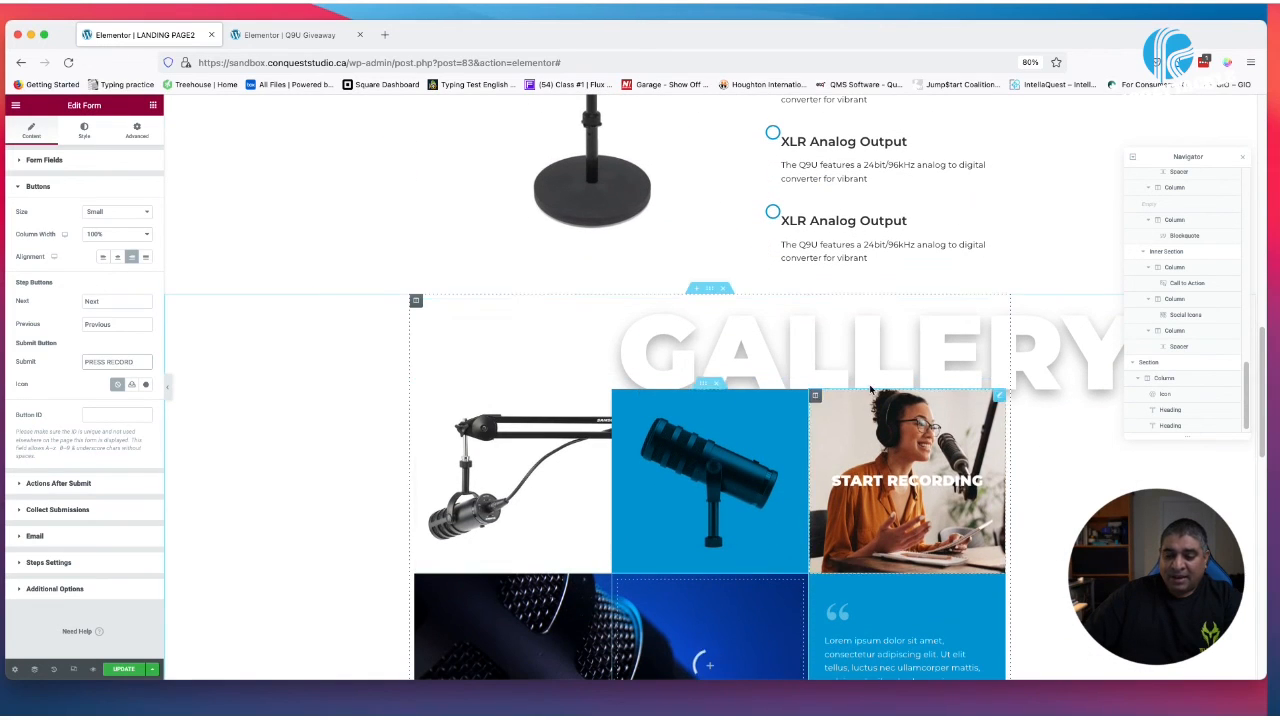
pyautogui.scroll(2, 688, 351)
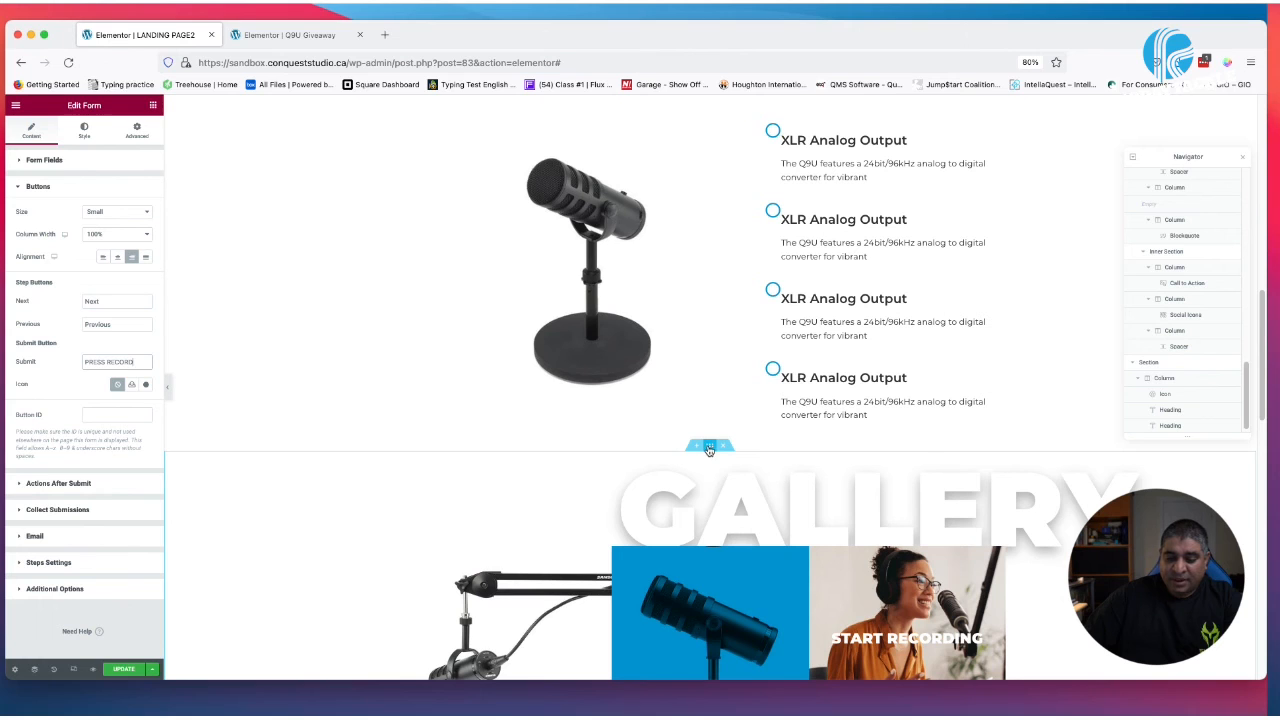
pyautogui.scroll(-2, 708, 449)
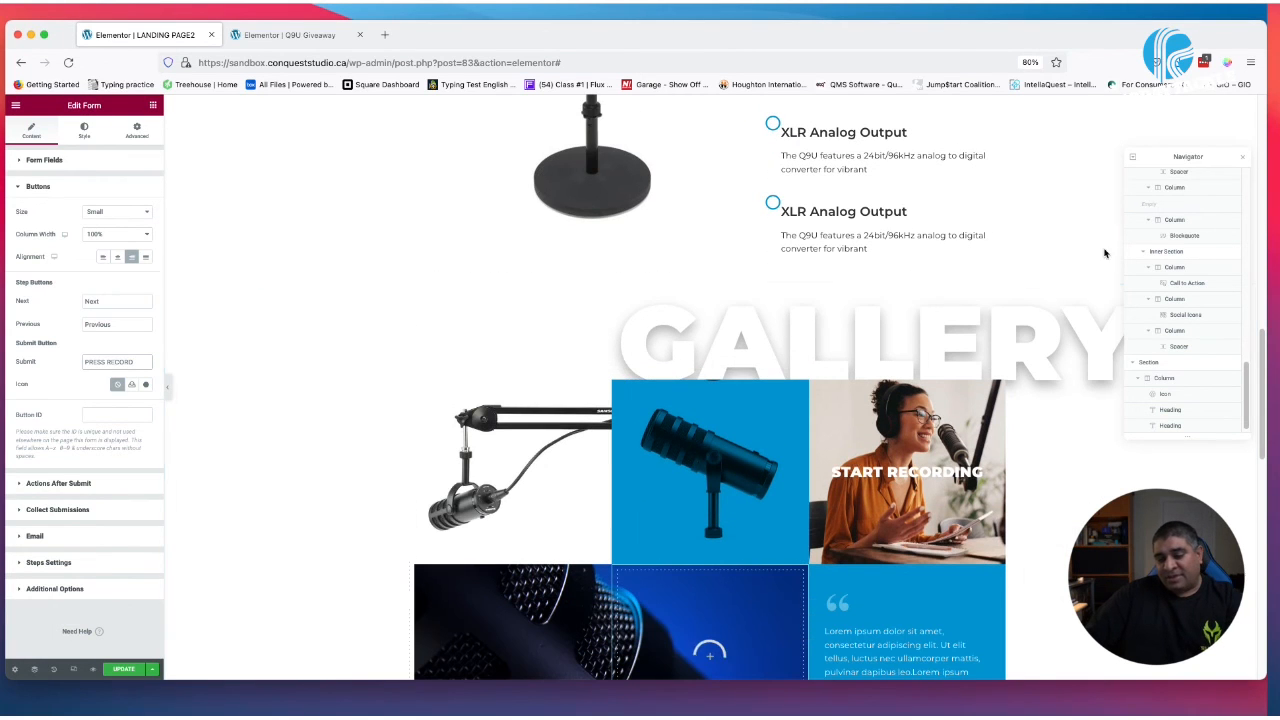
pyautogui.click(289, 35)
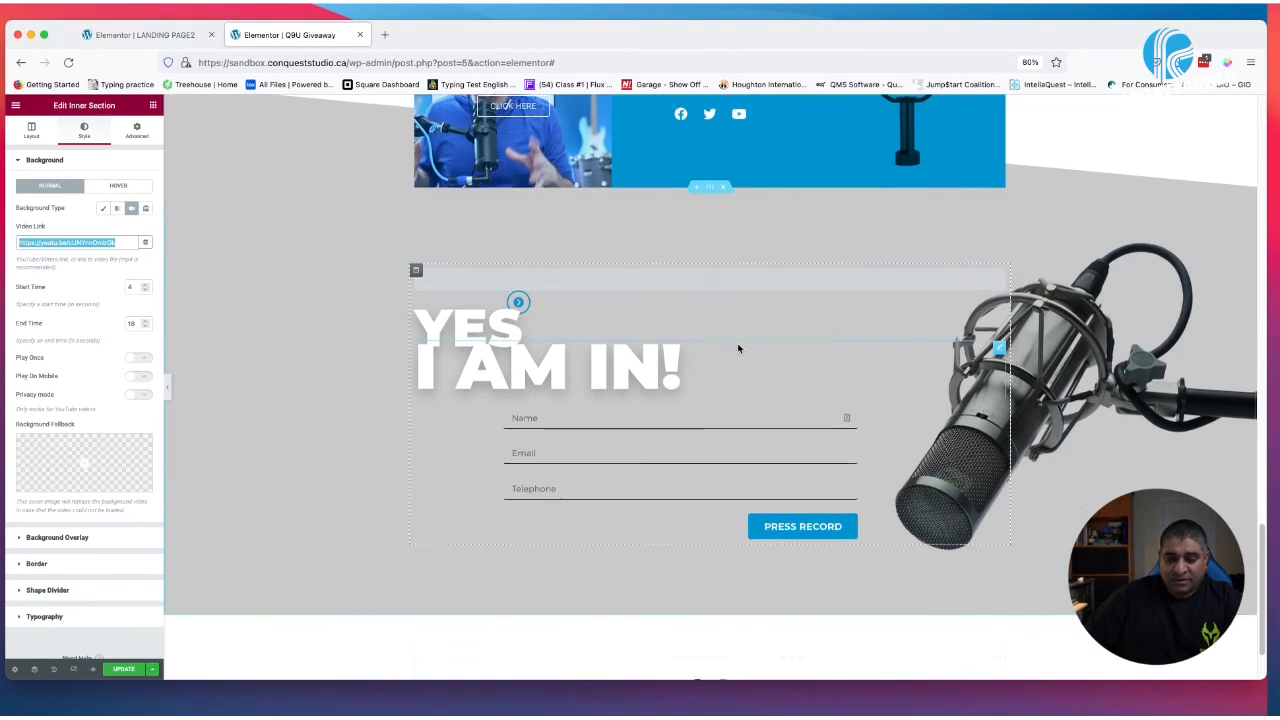
pyautogui.scroll(2, 735, 340)
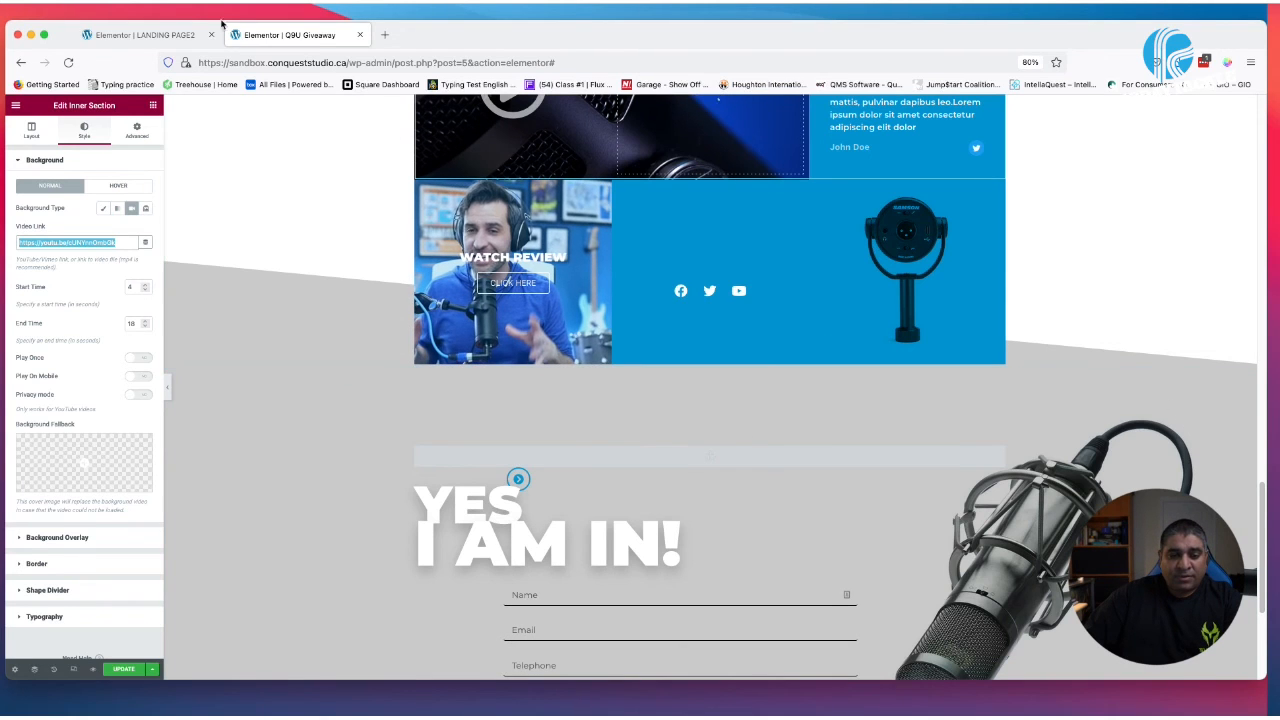
# Add a Tilt shape divider to the bottom edge of the landing page's GALLERY section
pyautogui.click(140, 35)
pyautogui.scroll(-3, 700, 590)
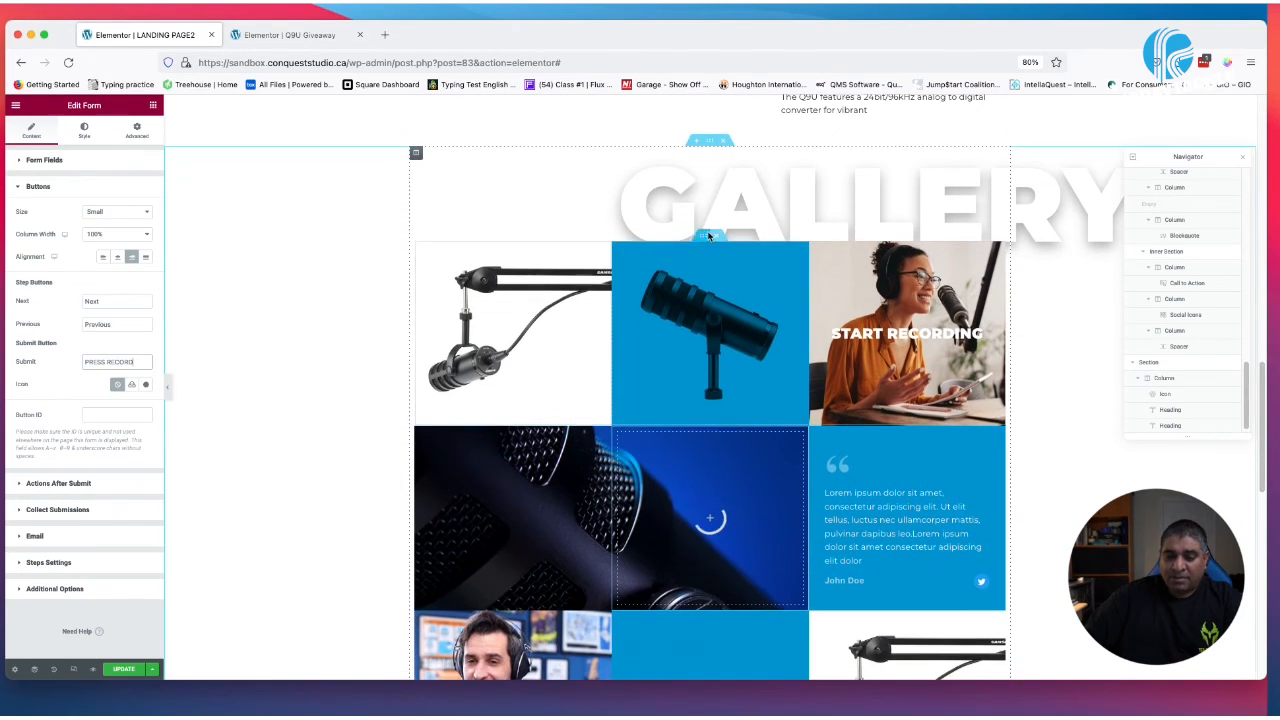
pyautogui.click(709, 142)
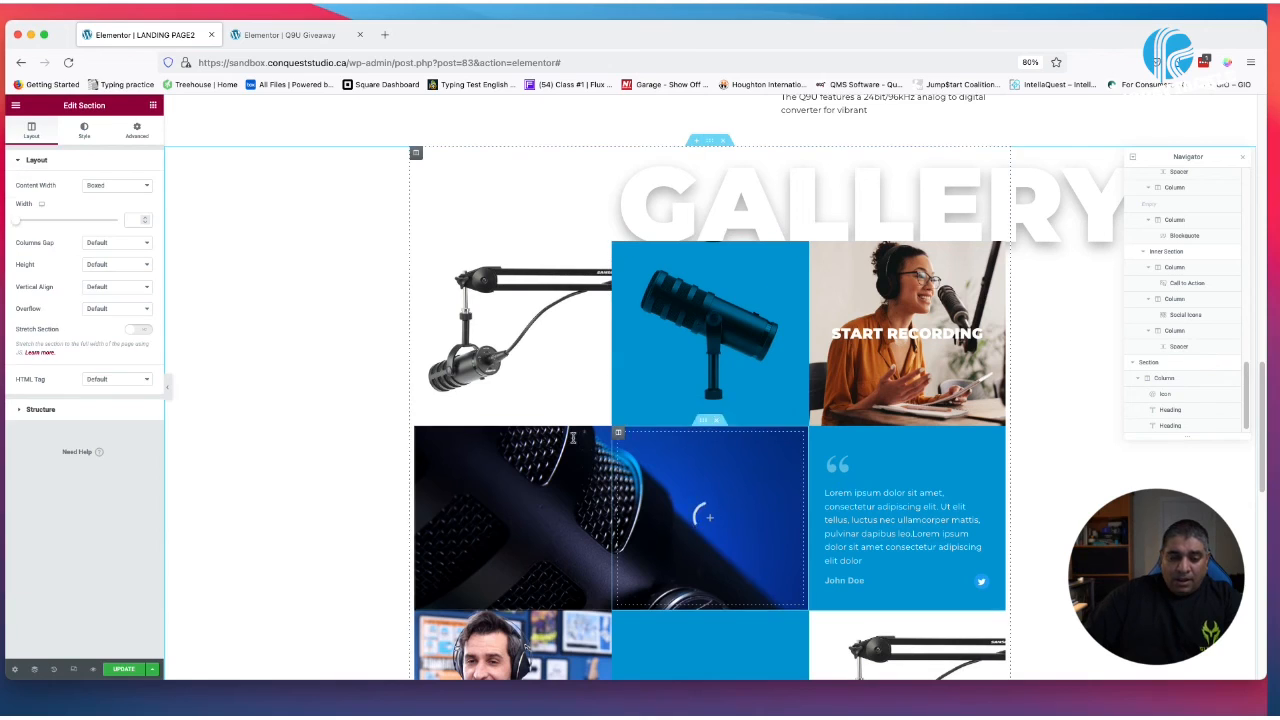
pyautogui.click(85, 131)
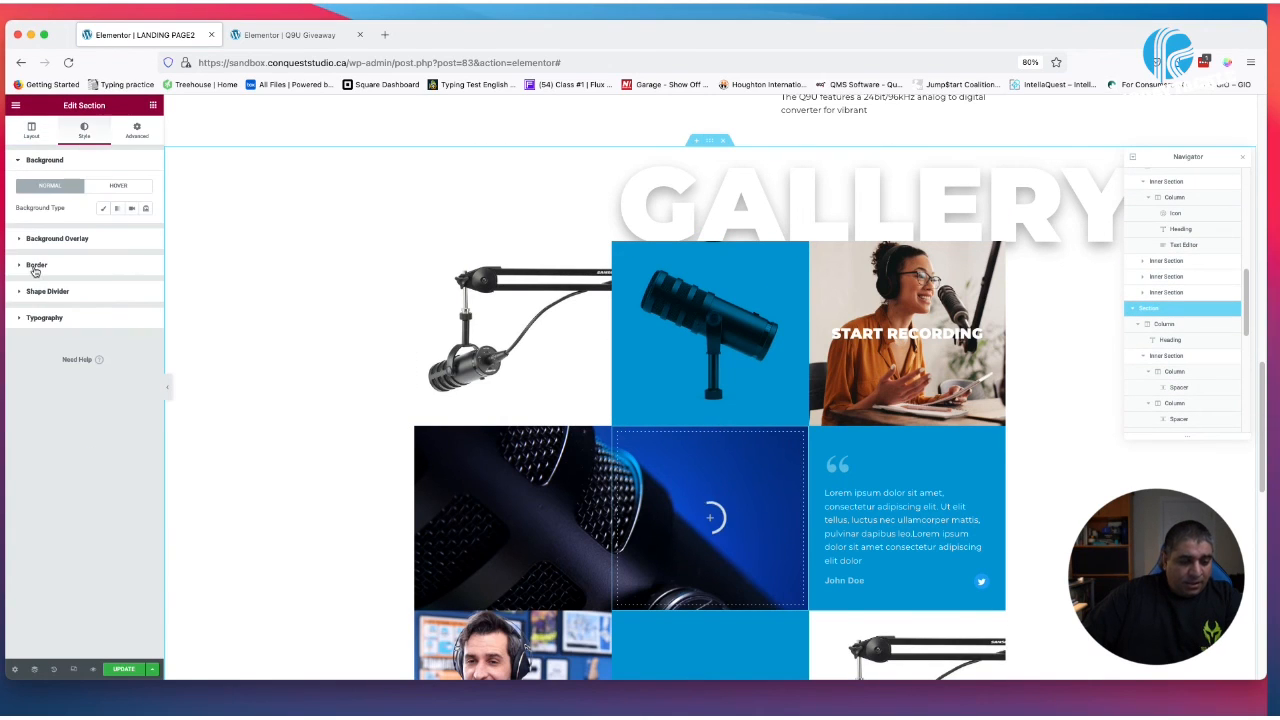
pyautogui.click(35, 291)
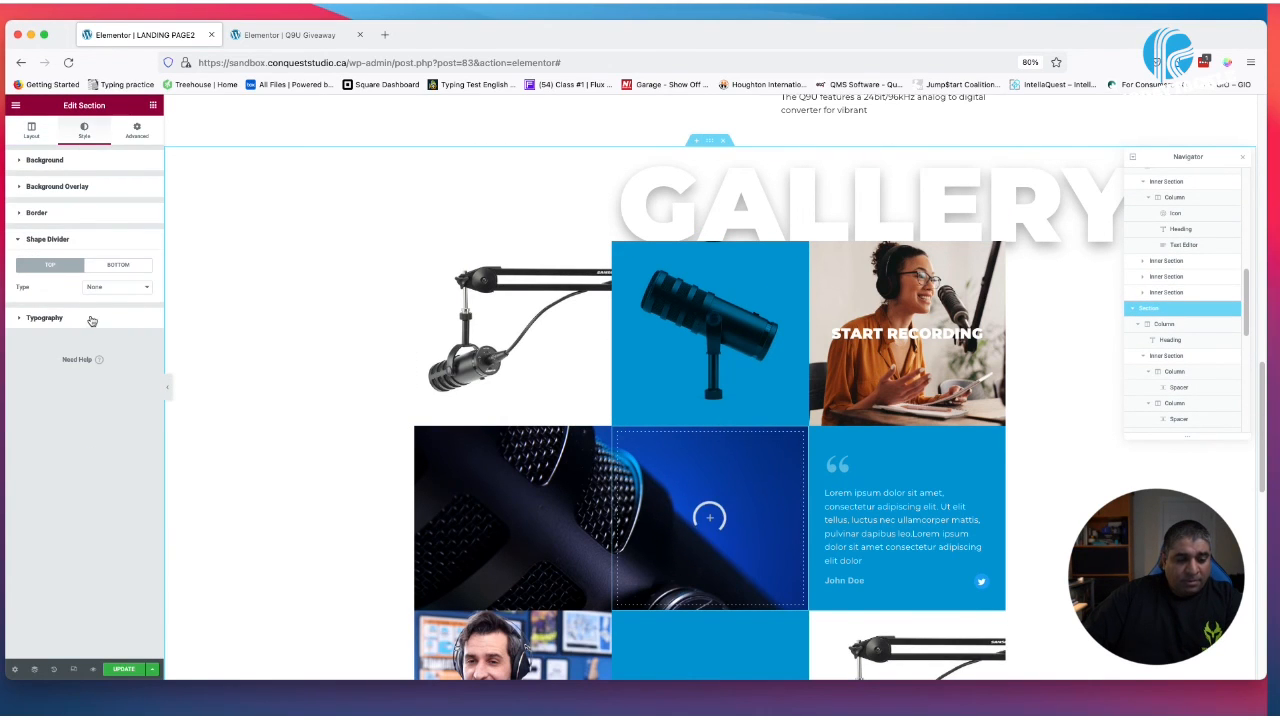
pyautogui.click(119, 266)
pyautogui.click(118, 289)
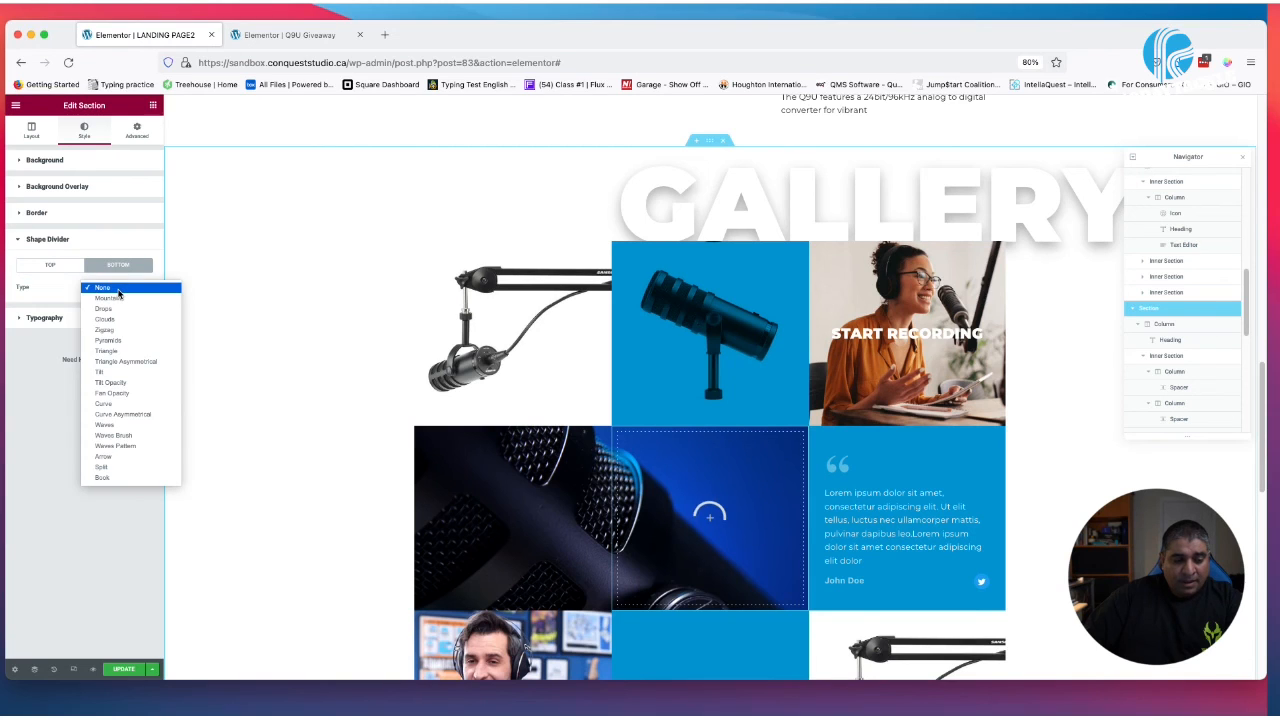
pyautogui.click(103, 372)
# Set the gallery section's bottom divider height to 323 and its color to the global GREY
pyautogui.scroll(-5, 191, 390)
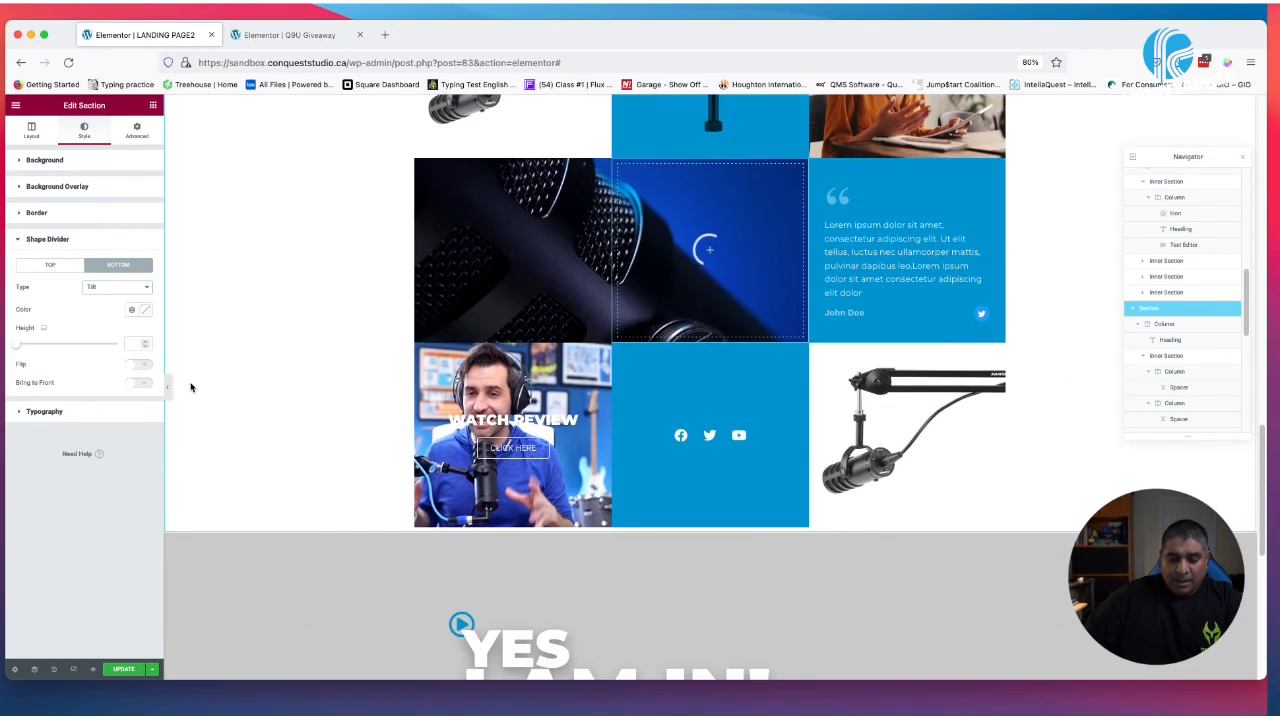
pyautogui.moveTo(16, 343); pyautogui.dragTo(75, 342)
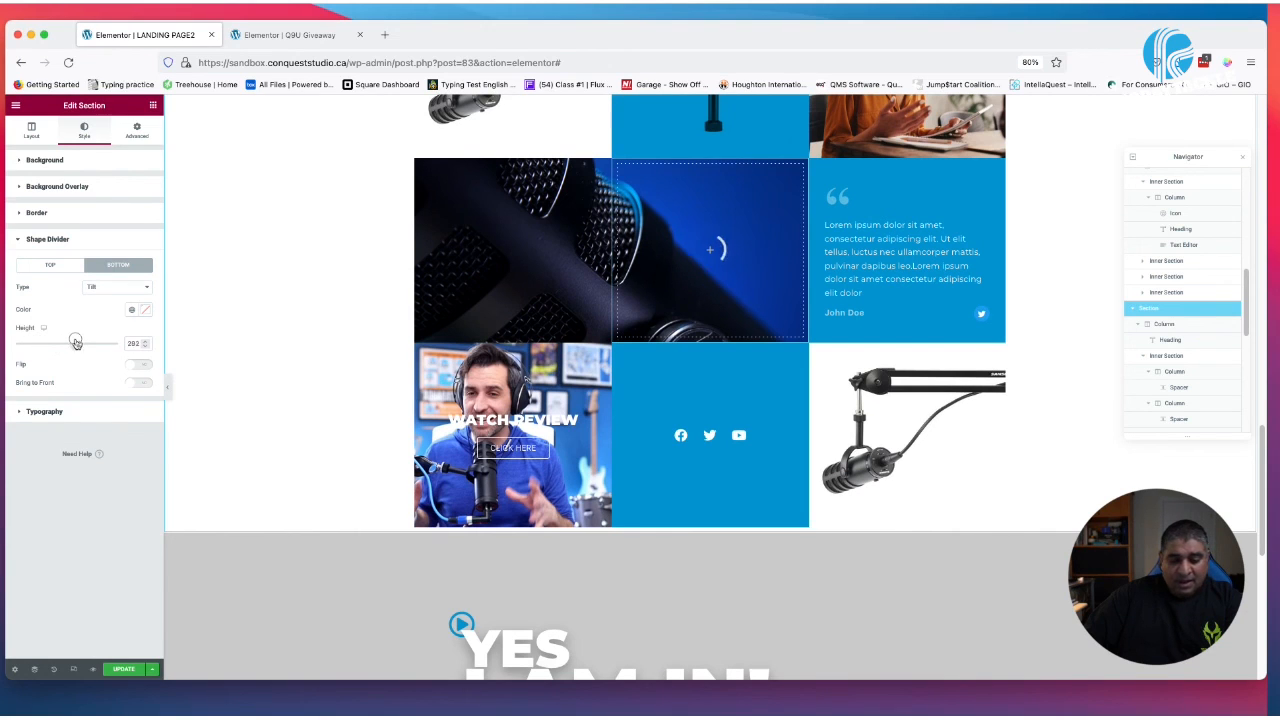
pyautogui.click(131, 309)
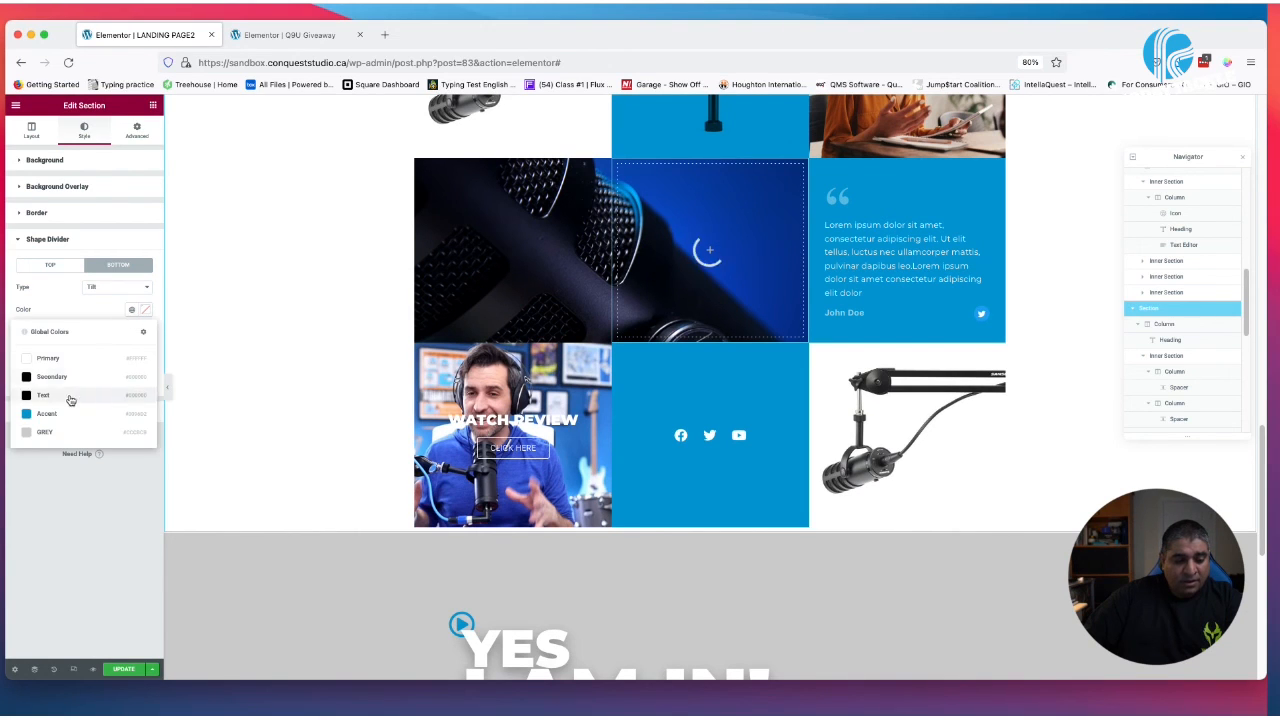
pyautogui.click(64, 434)
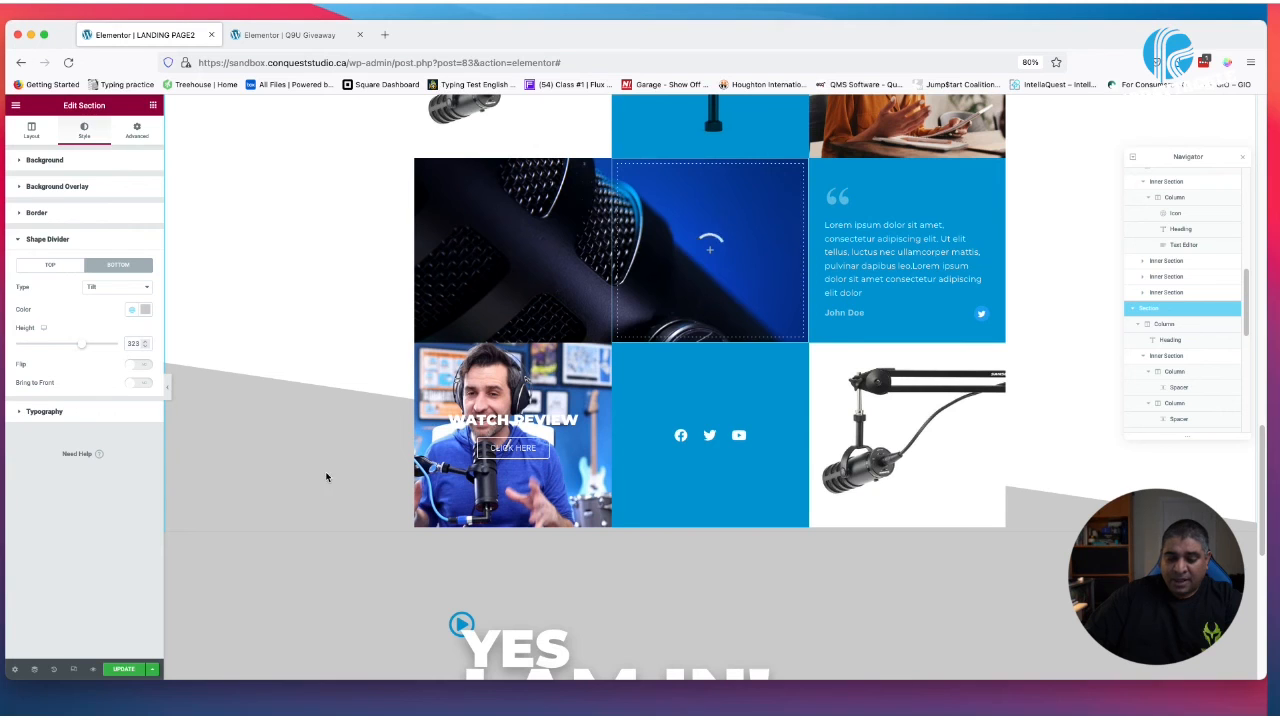
pyautogui.scroll(3, 346, 420)
pyautogui.scroll(-10, 326, 420)
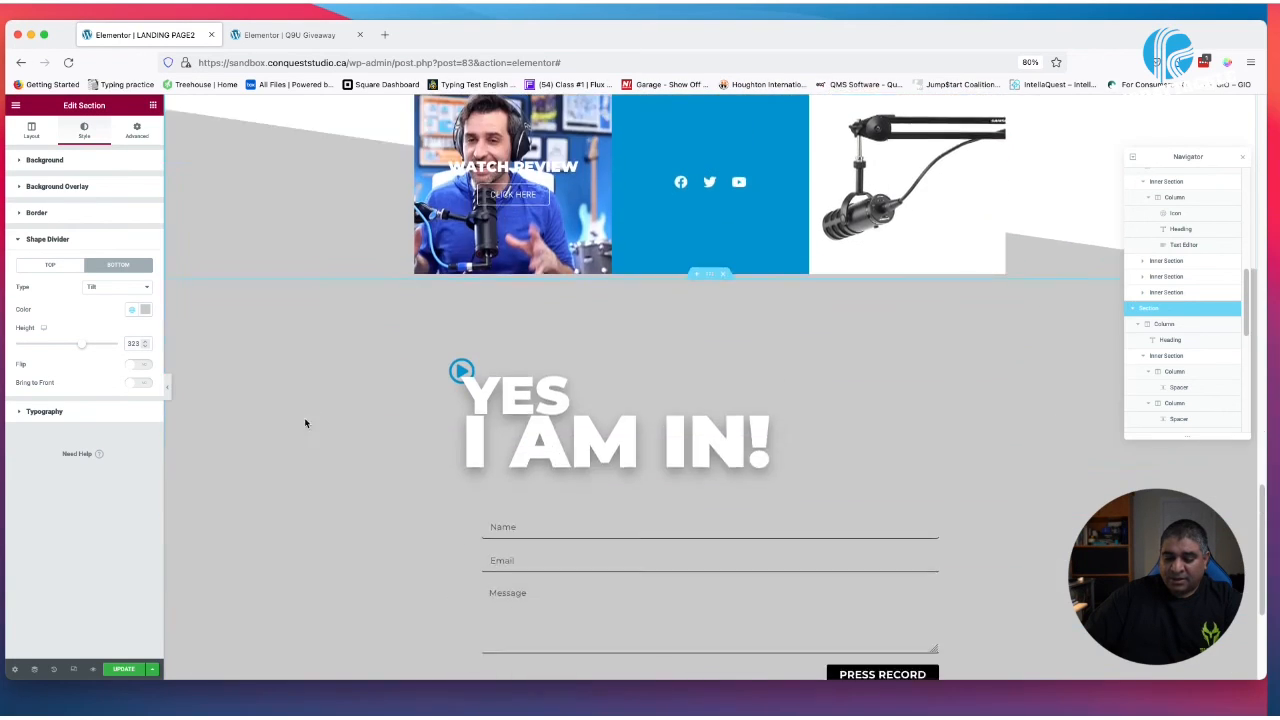
pyautogui.scroll(15, 306, 455)
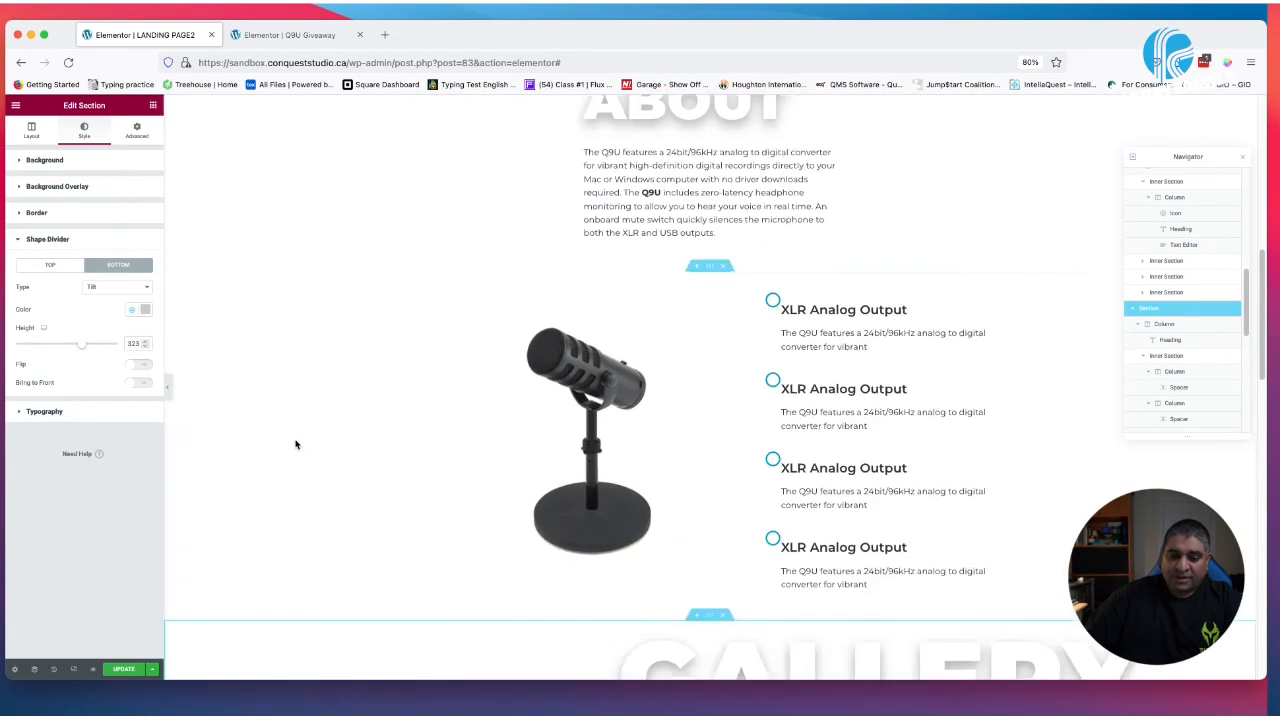
pyautogui.scroll(-6, 291, 440)
pyautogui.scroll(2, 287, 435)
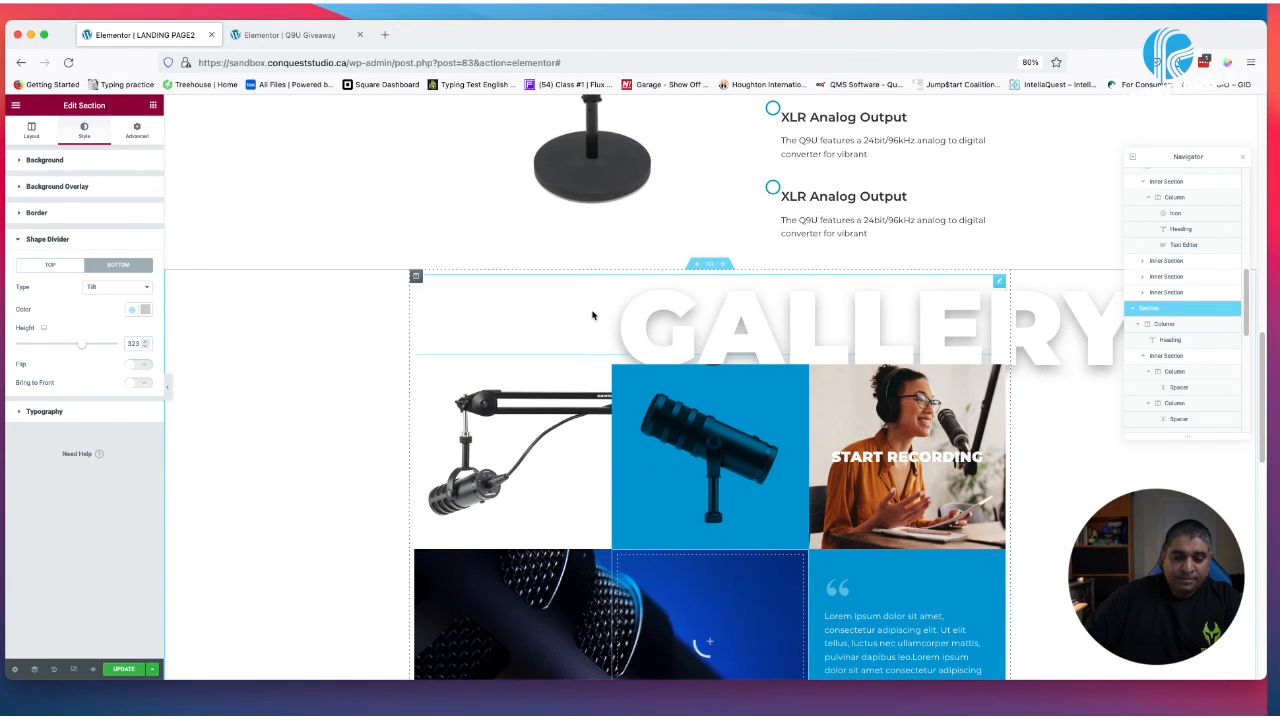
# Add a flipped Tilt shape divider in the global GREY color to the top edge of the GALLERY section
pyautogui.click(45, 268)
pyautogui.click(101, 287)
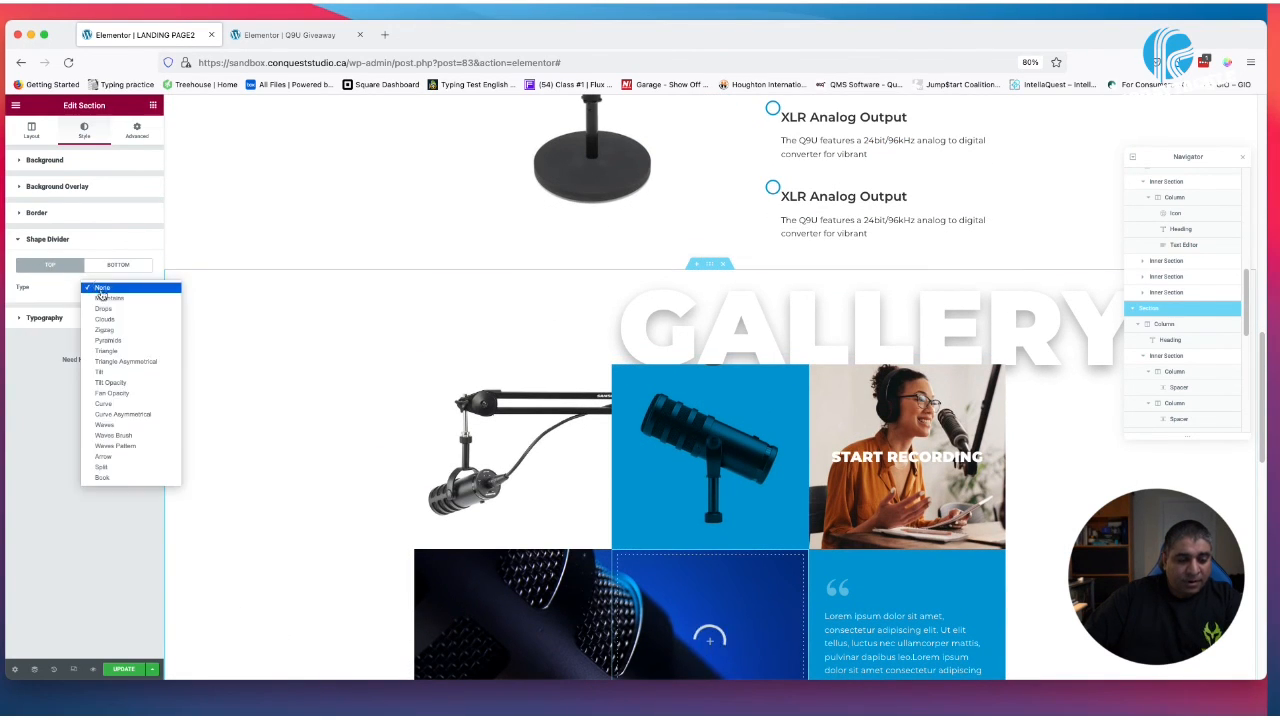
pyautogui.click(136, 372)
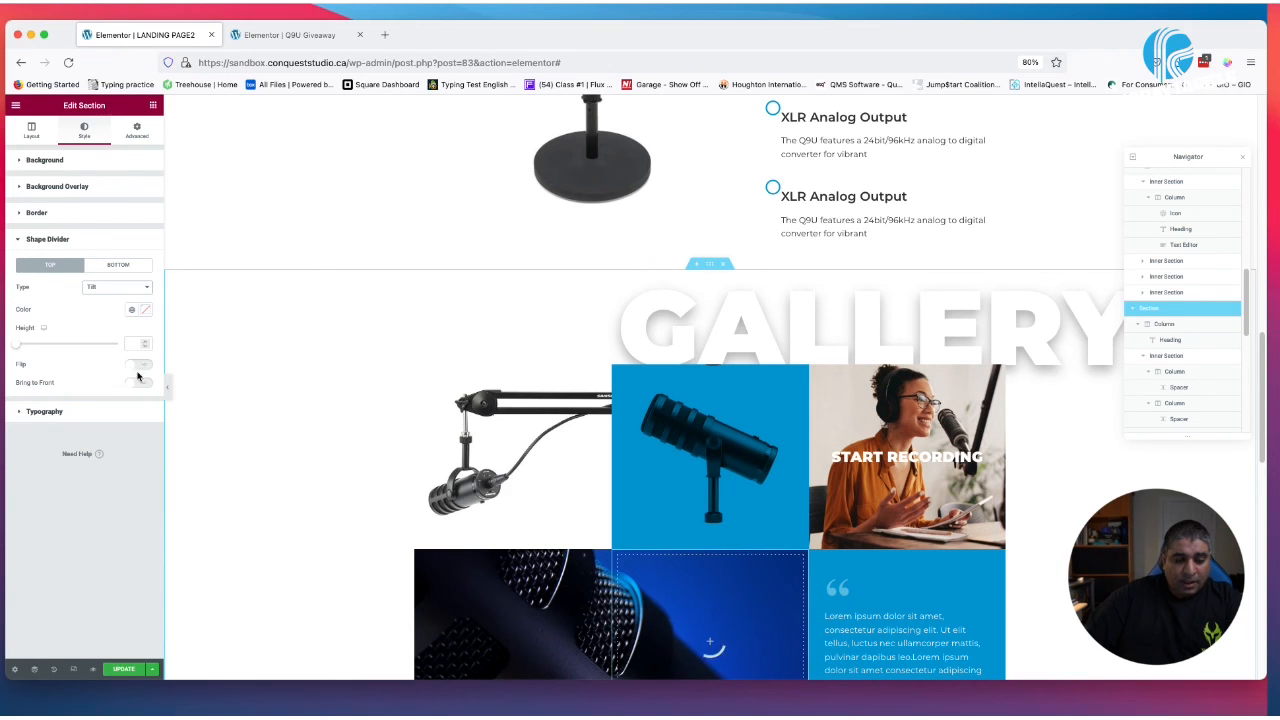
pyautogui.click(132, 311)
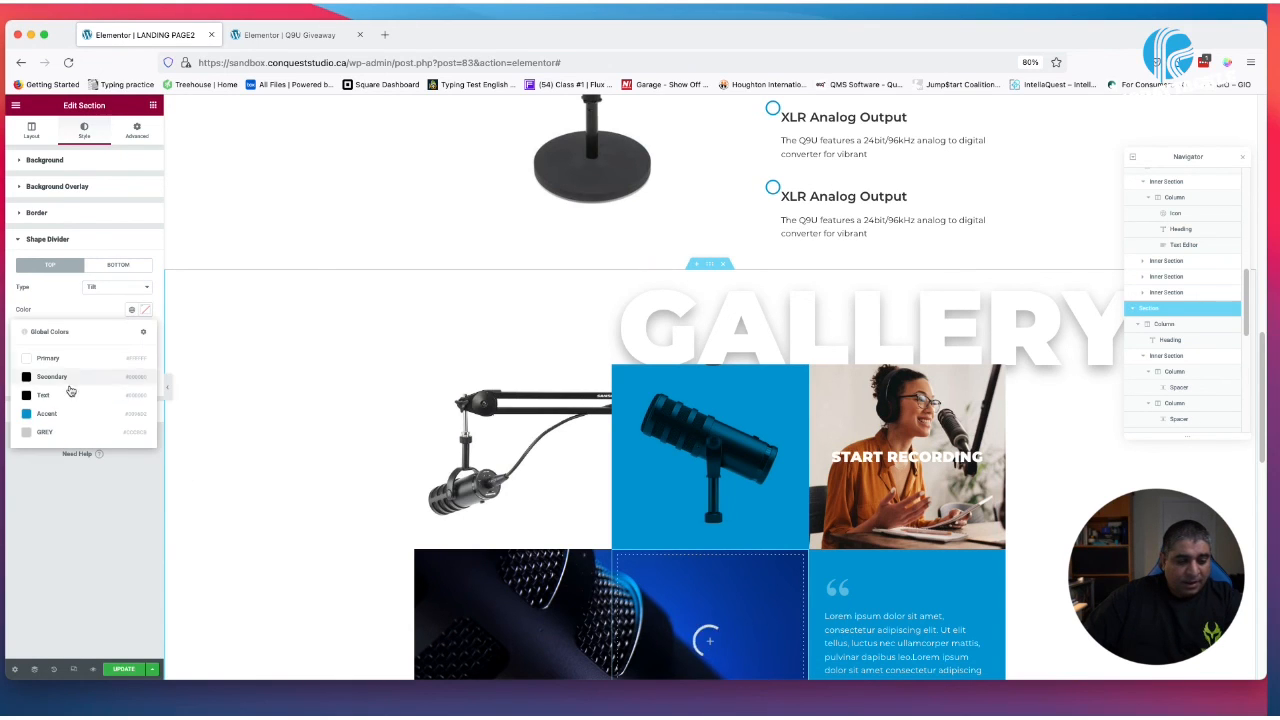
pyautogui.click(106, 429)
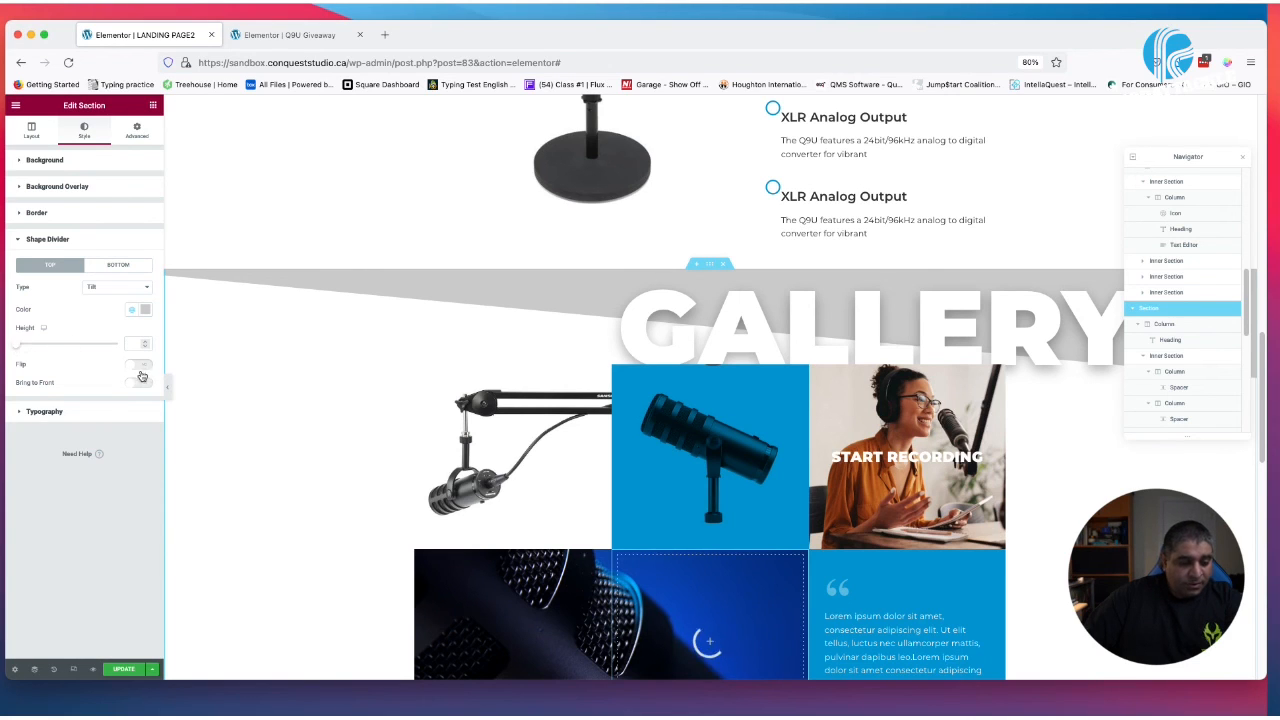
pyautogui.click(142, 366)
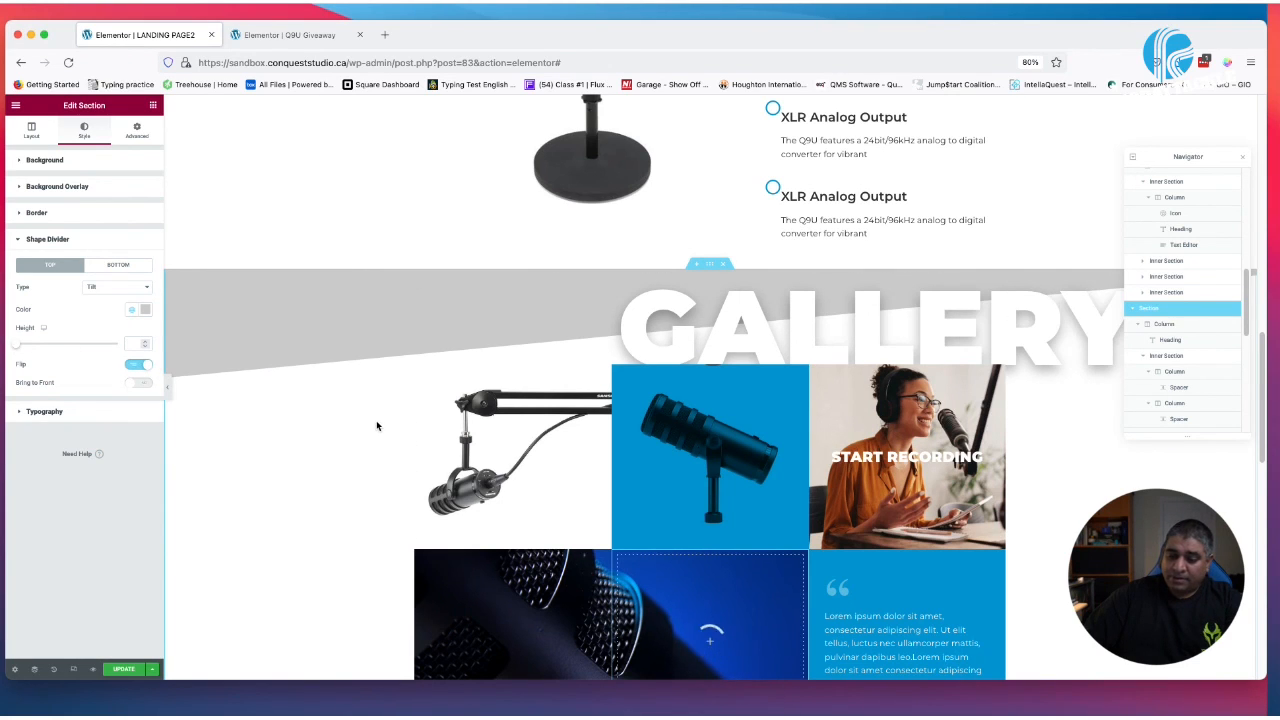
# Add a Tilt shape divider to the bottom edge of the microphone features section above the gallery
pyautogui.scroll(-2, 376, 422)
pyautogui.scroll(10, 368, 425)
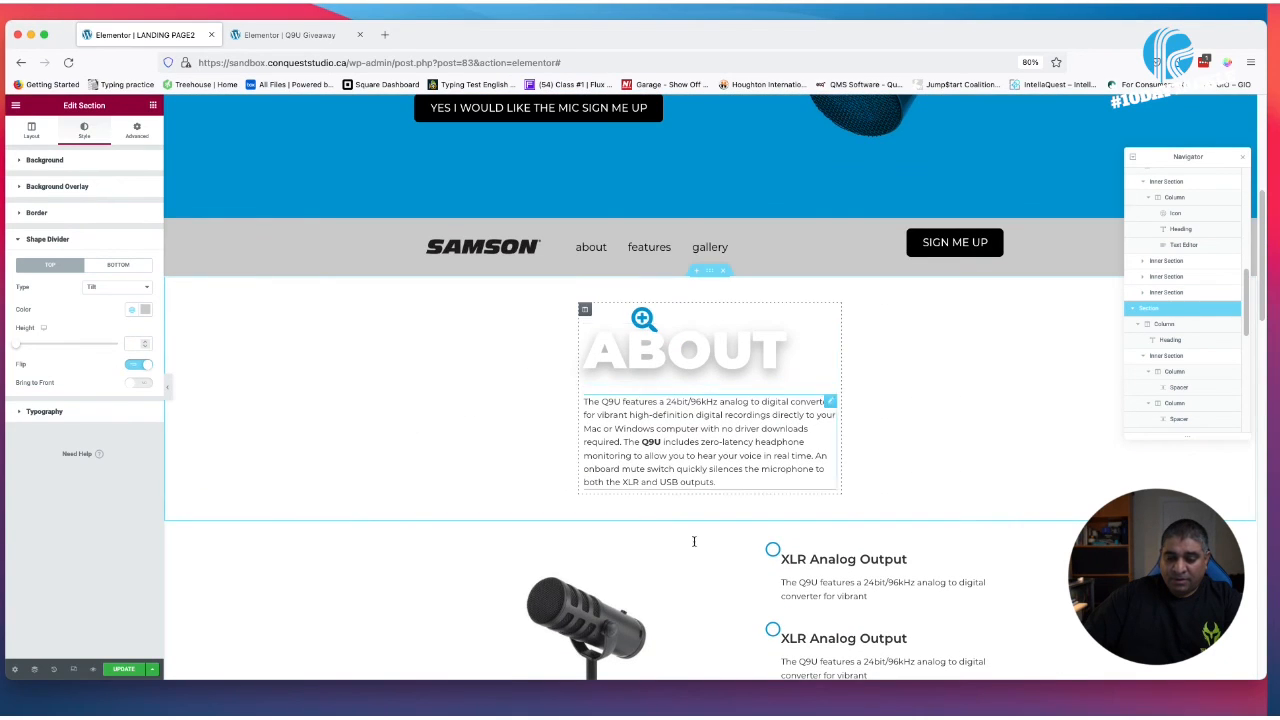
pyautogui.click(353, 530)
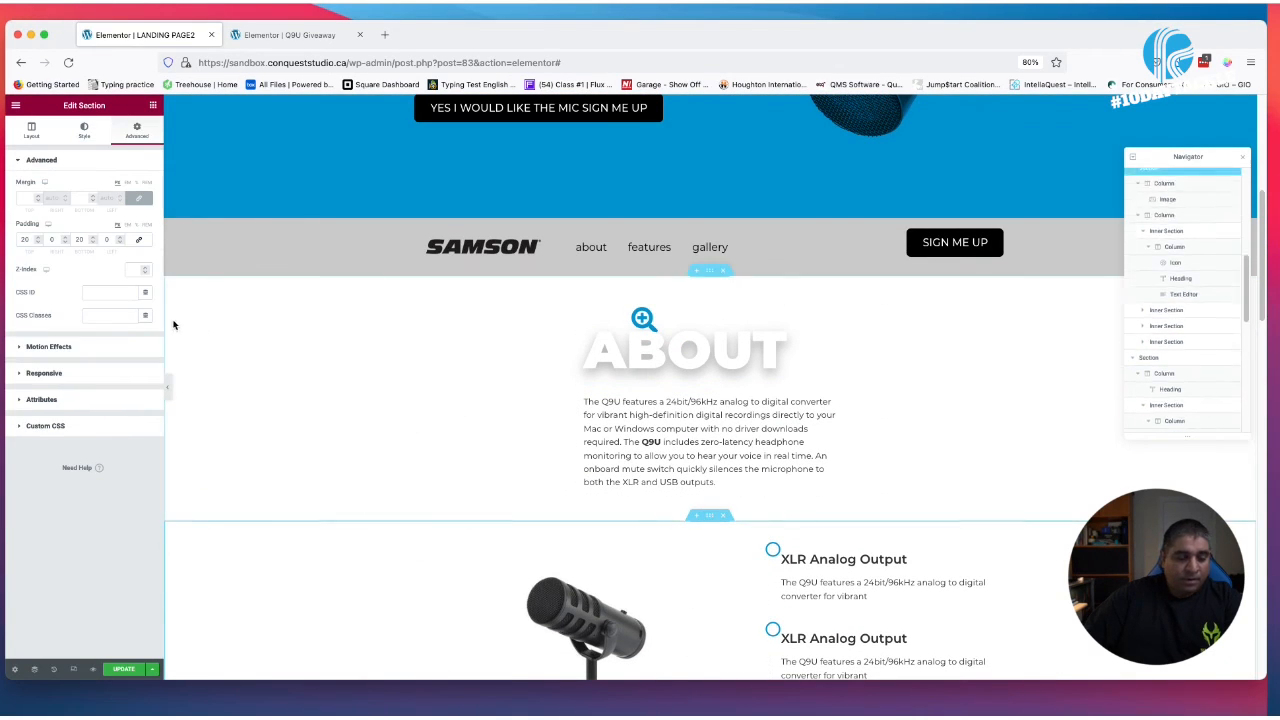
pyautogui.click(84, 130)
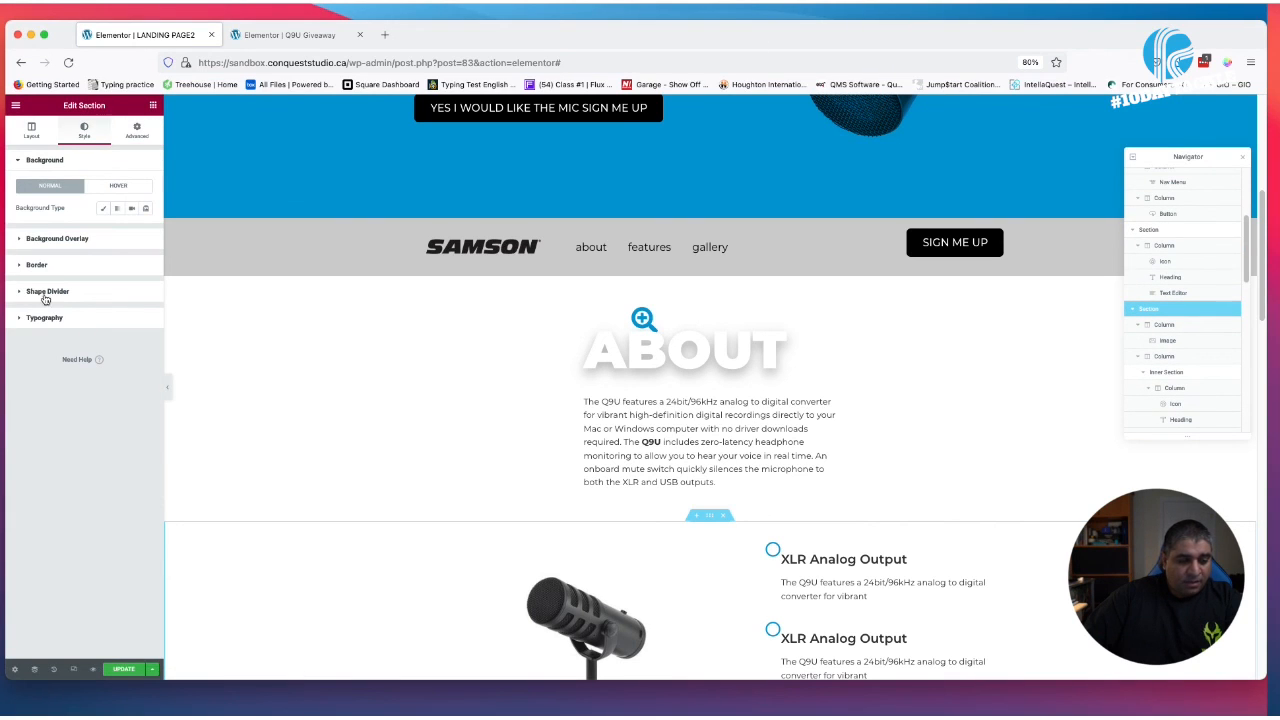
pyautogui.click(75, 291)
pyautogui.click(118, 265)
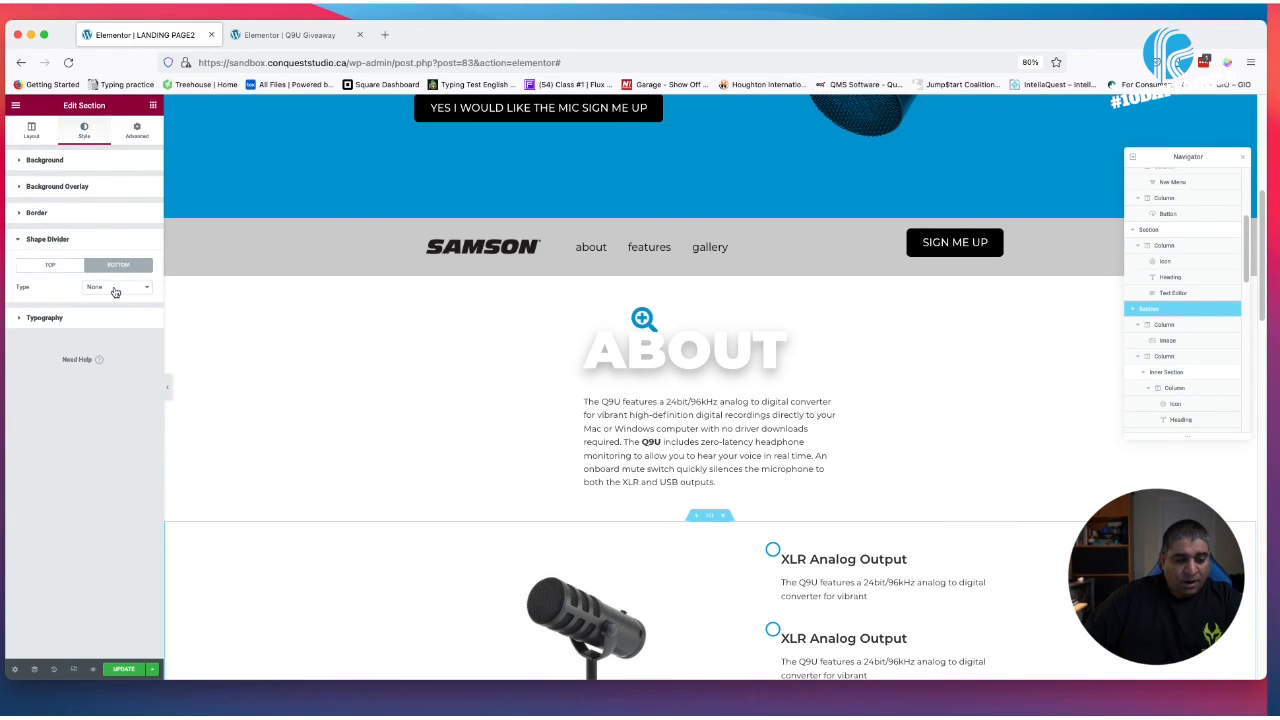
pyautogui.click(116, 287)
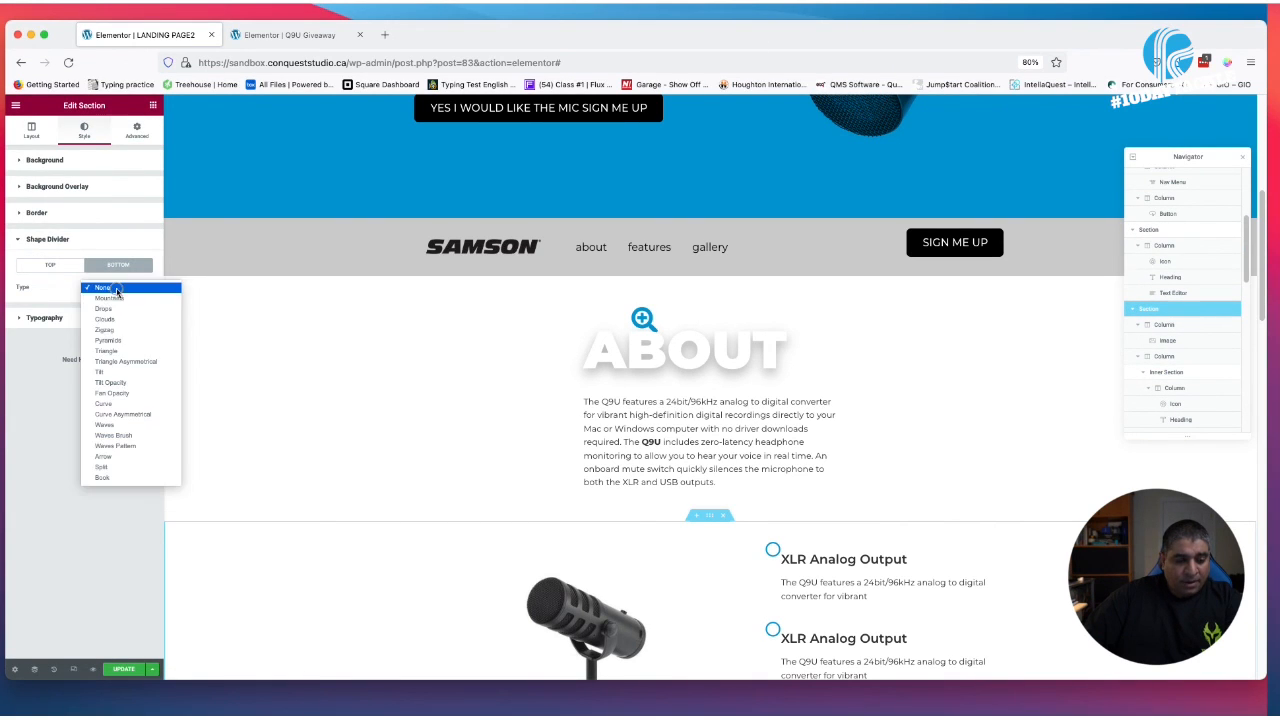
pyautogui.click(100, 371)
pyautogui.scroll(-5, 494, 514)
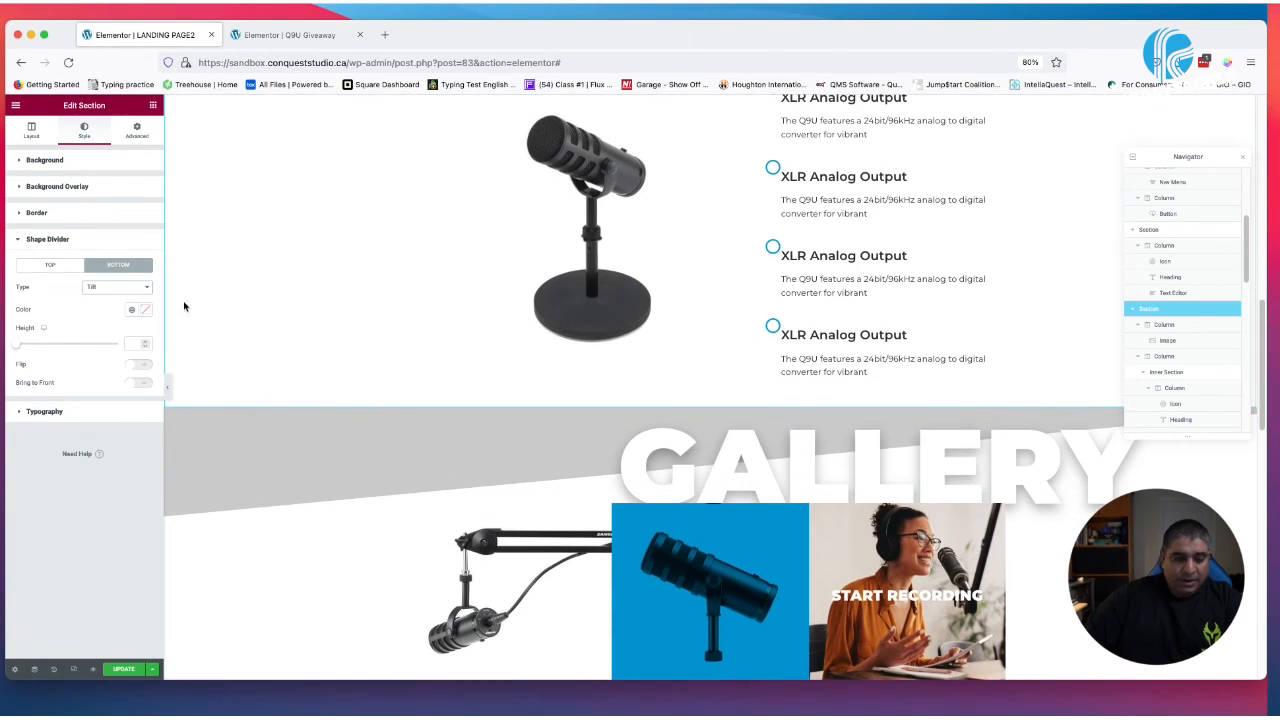
# Color the features section's bottom divider with the global GREY, flip it, and set its height to 500
pyautogui.click(132, 311)
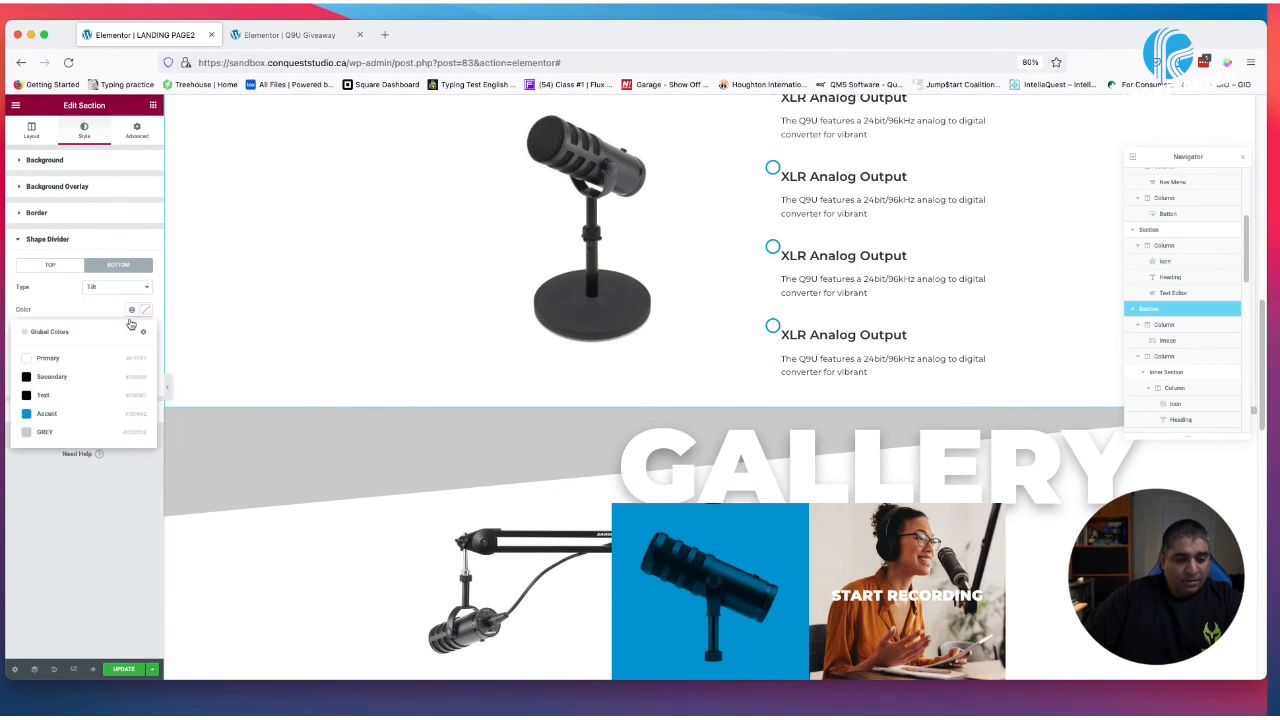
pyautogui.click(80, 434)
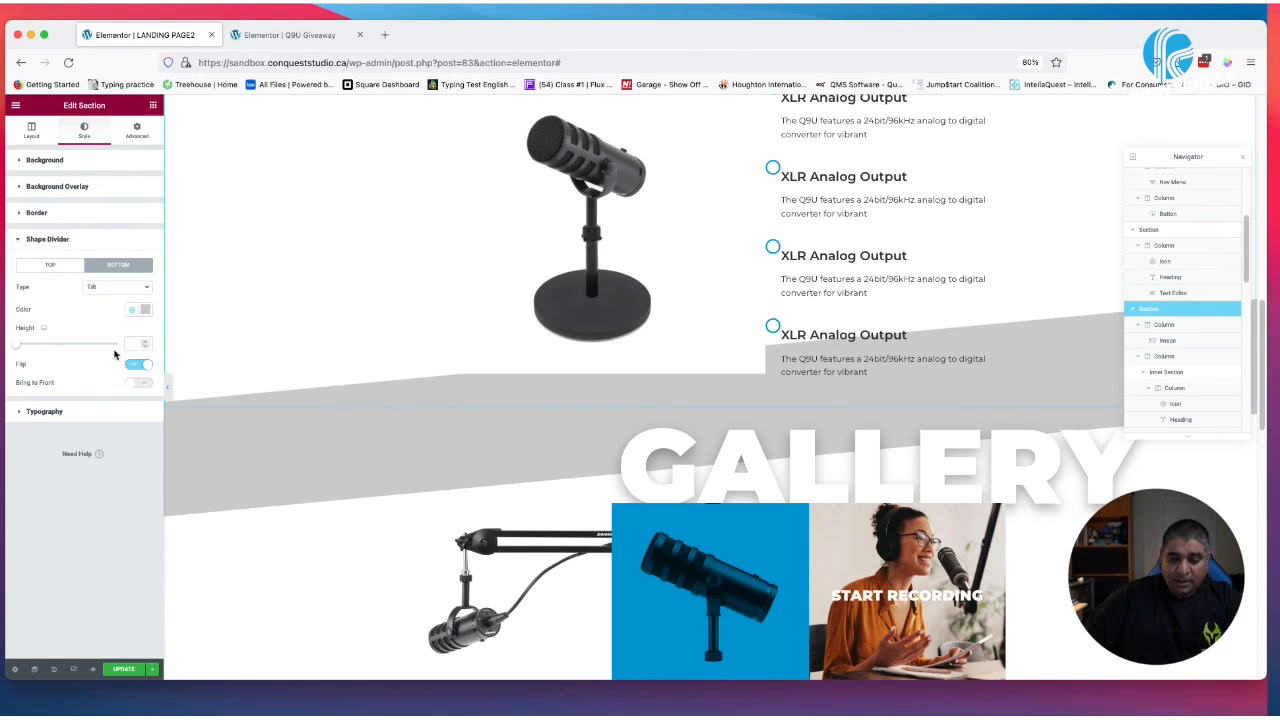
pyautogui.moveTo(20, 347); pyautogui.dragTo(127, 345)
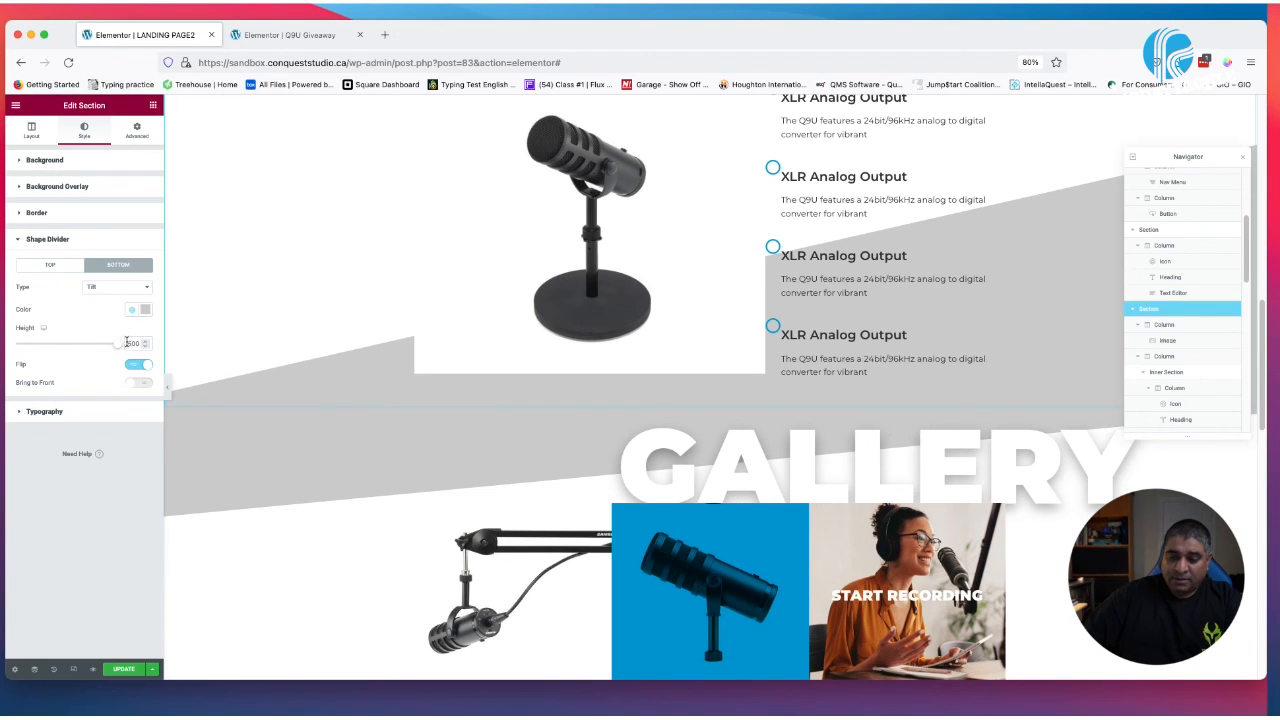
pyautogui.scroll(5, 538, 422)
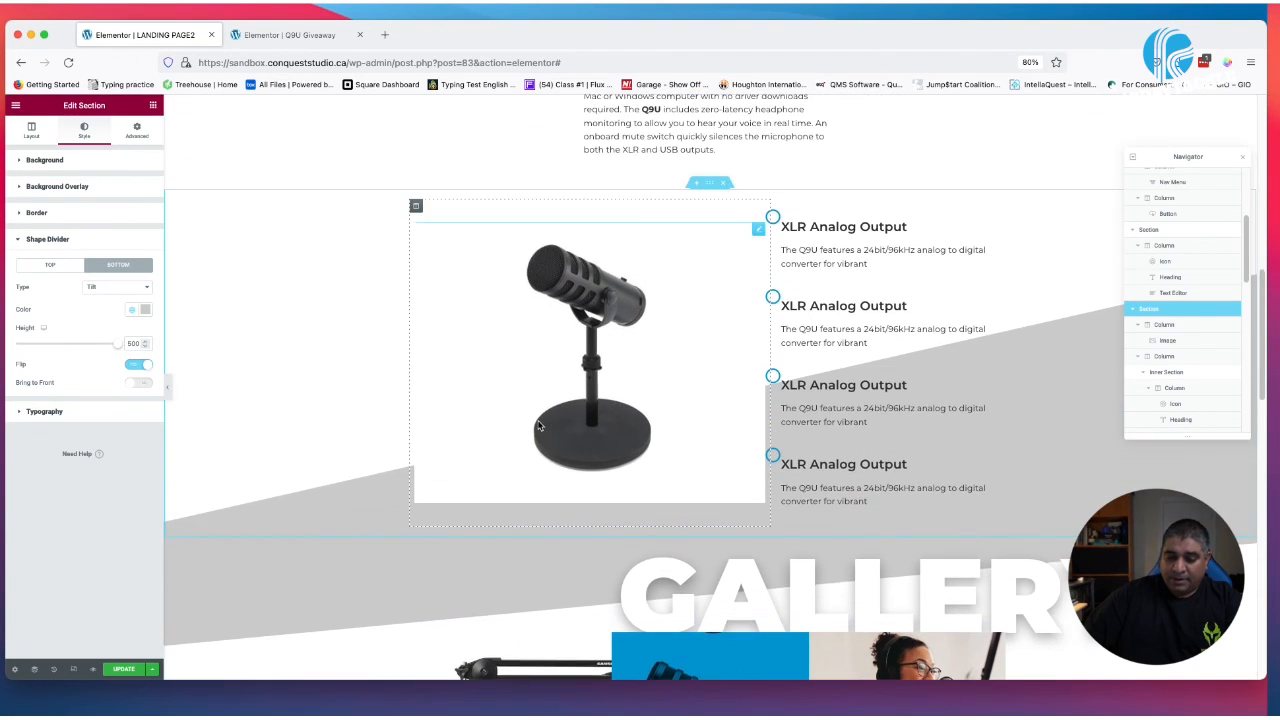
pyautogui.scroll(4, 535, 427)
pyautogui.scroll(-1, 886, 403)
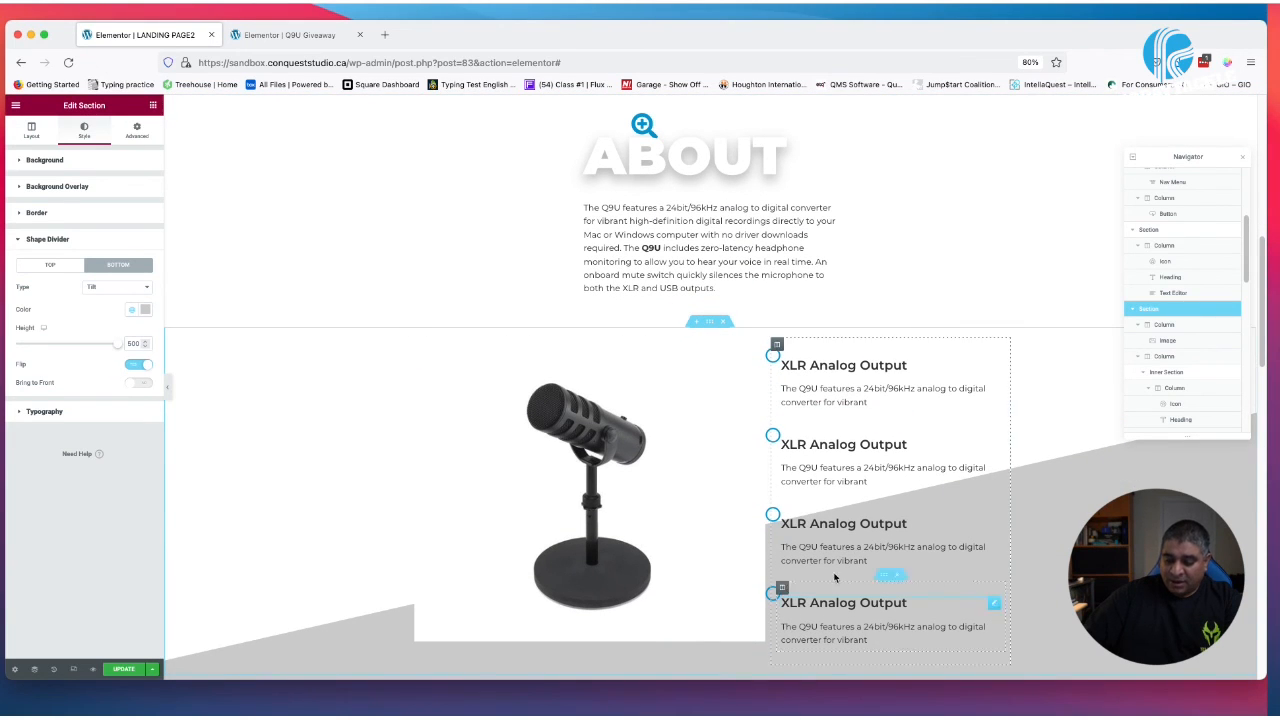
pyautogui.scroll(-4, 665, 500)
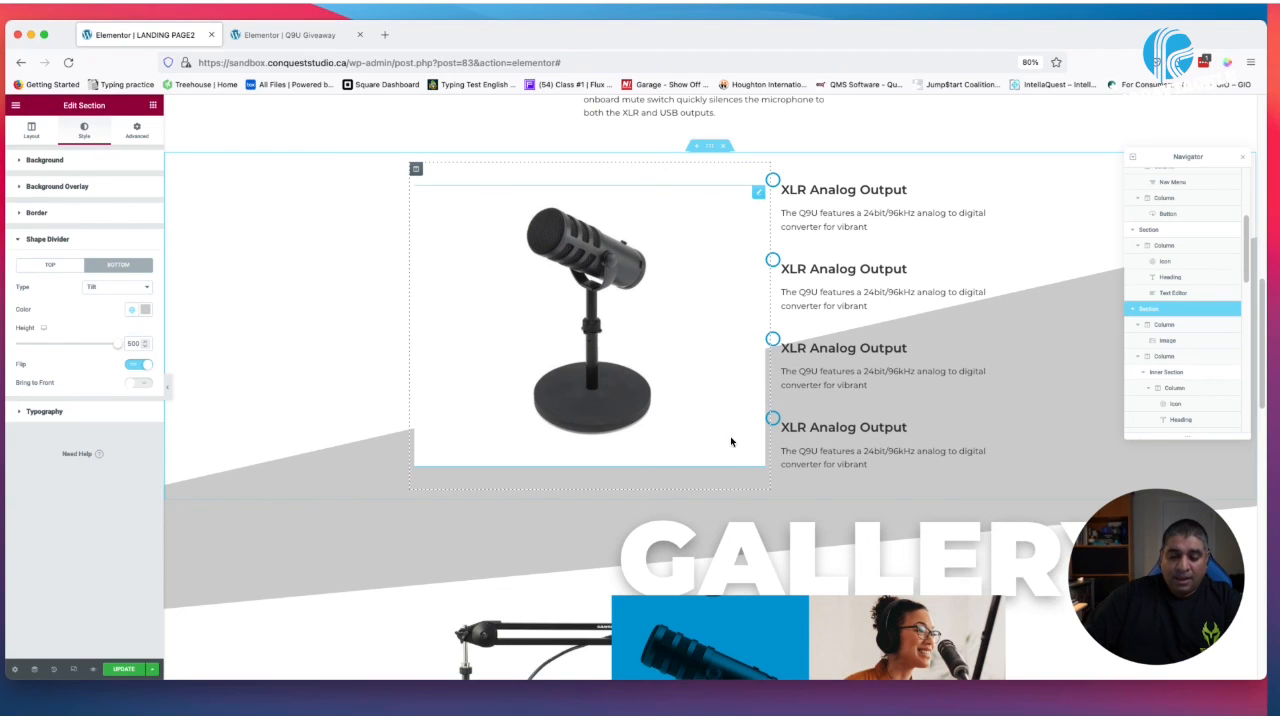
# Set the features section's bottom padding to 200 px and open the microphone image's advanced settings
pyautogui.click(135, 128)
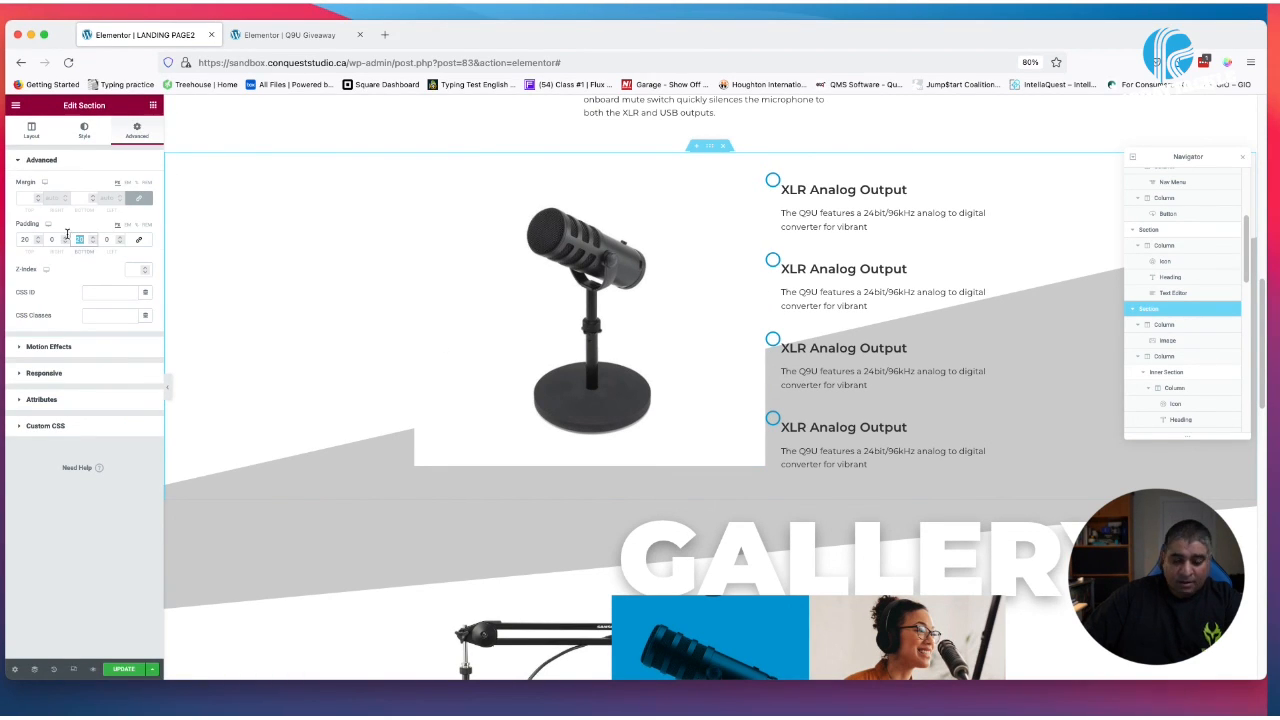
pyautogui.write('200')
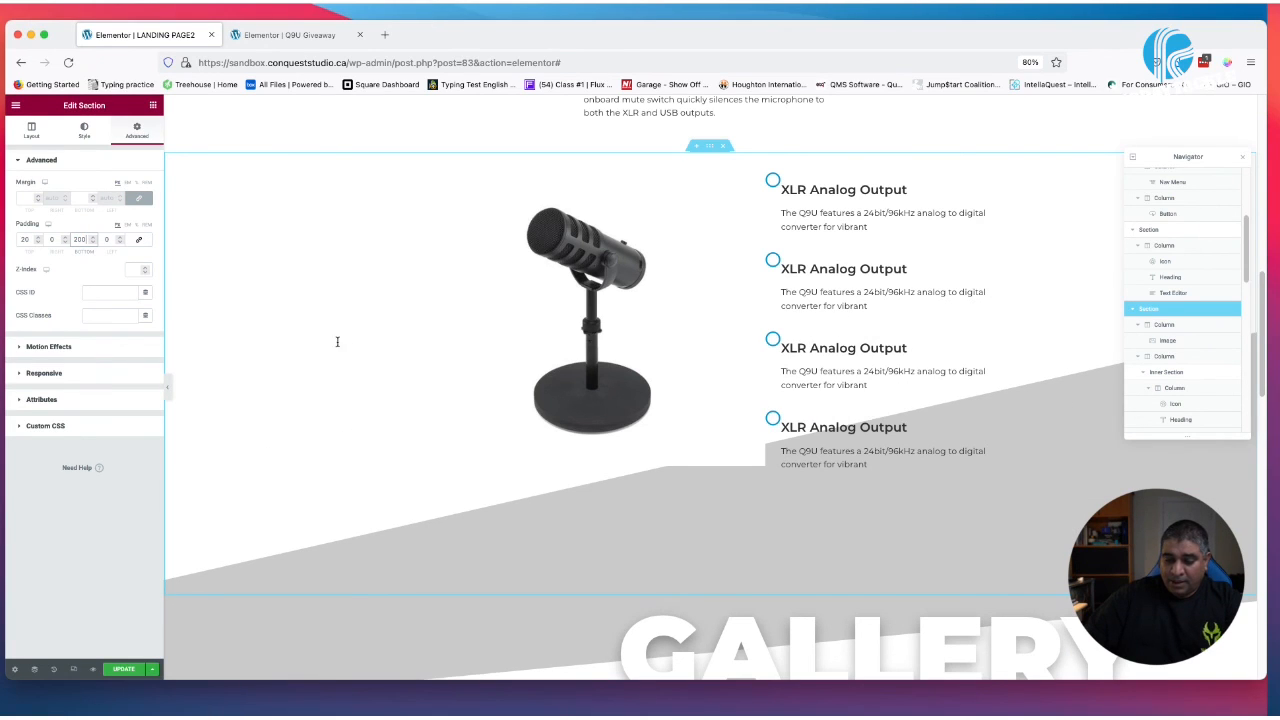
pyautogui.click(483, 249)
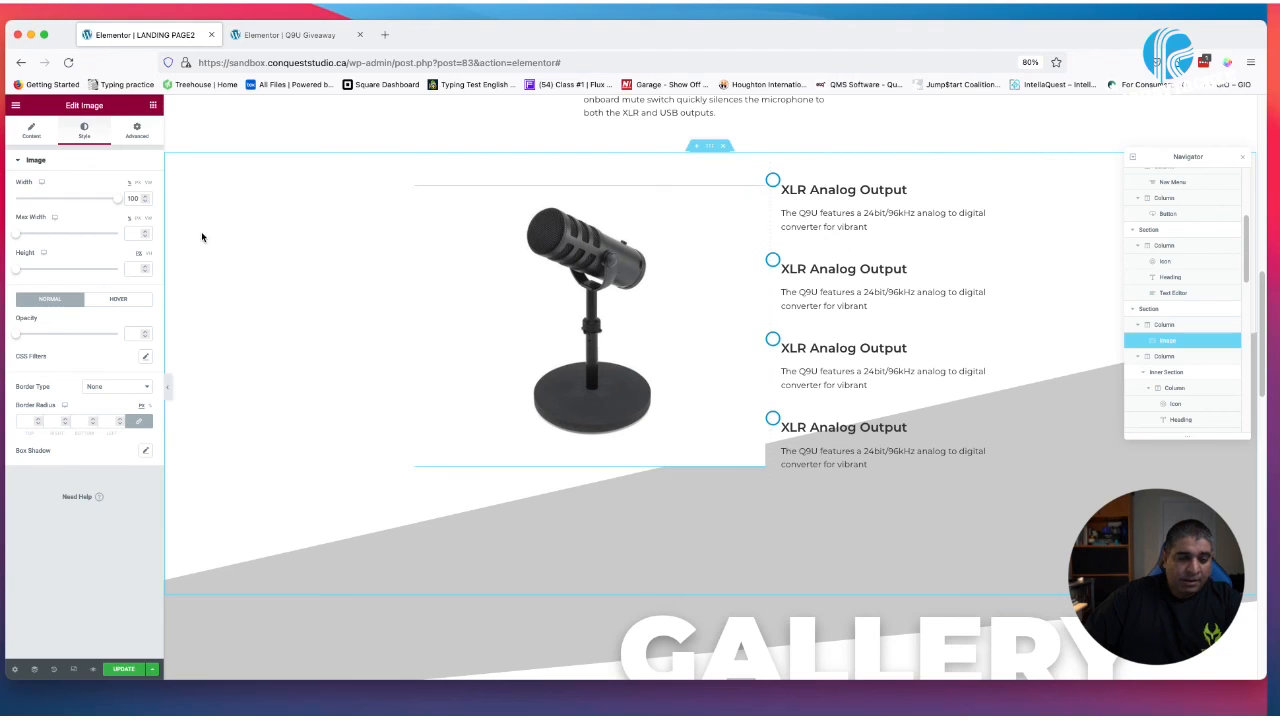
pyautogui.scroll(-1, 633, 440)
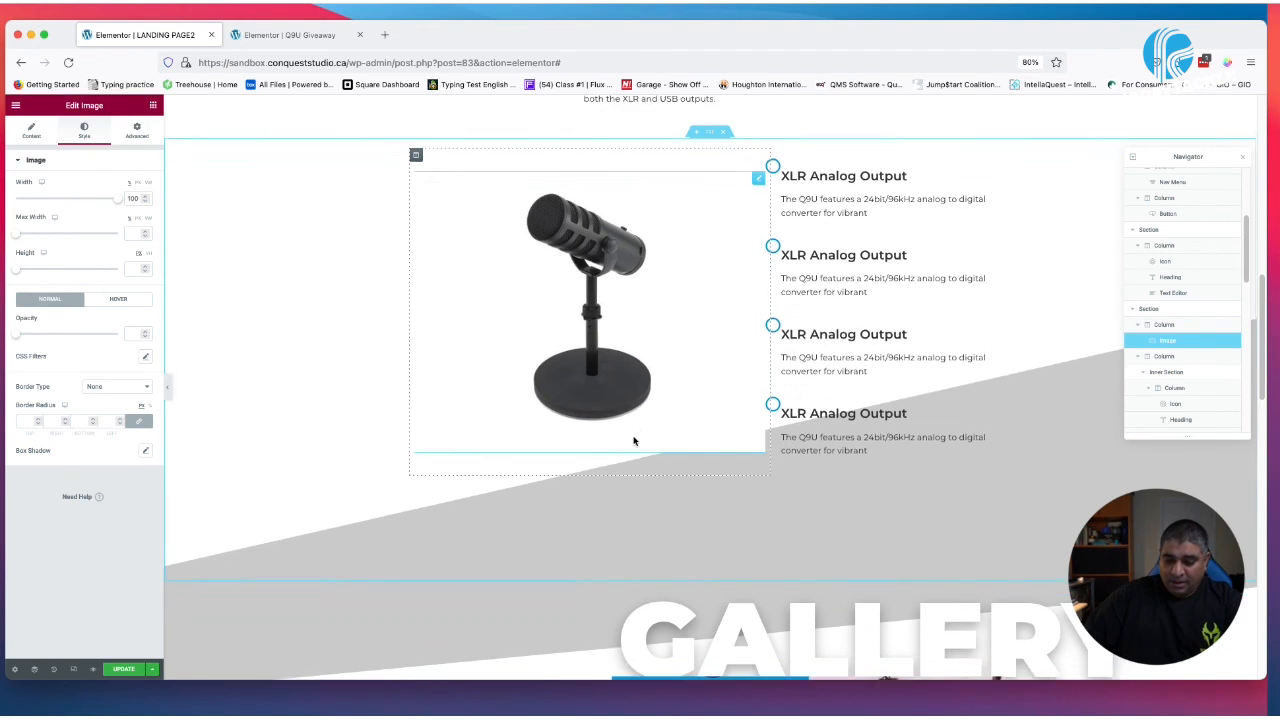
pyautogui.scroll(-2, 640, 435)
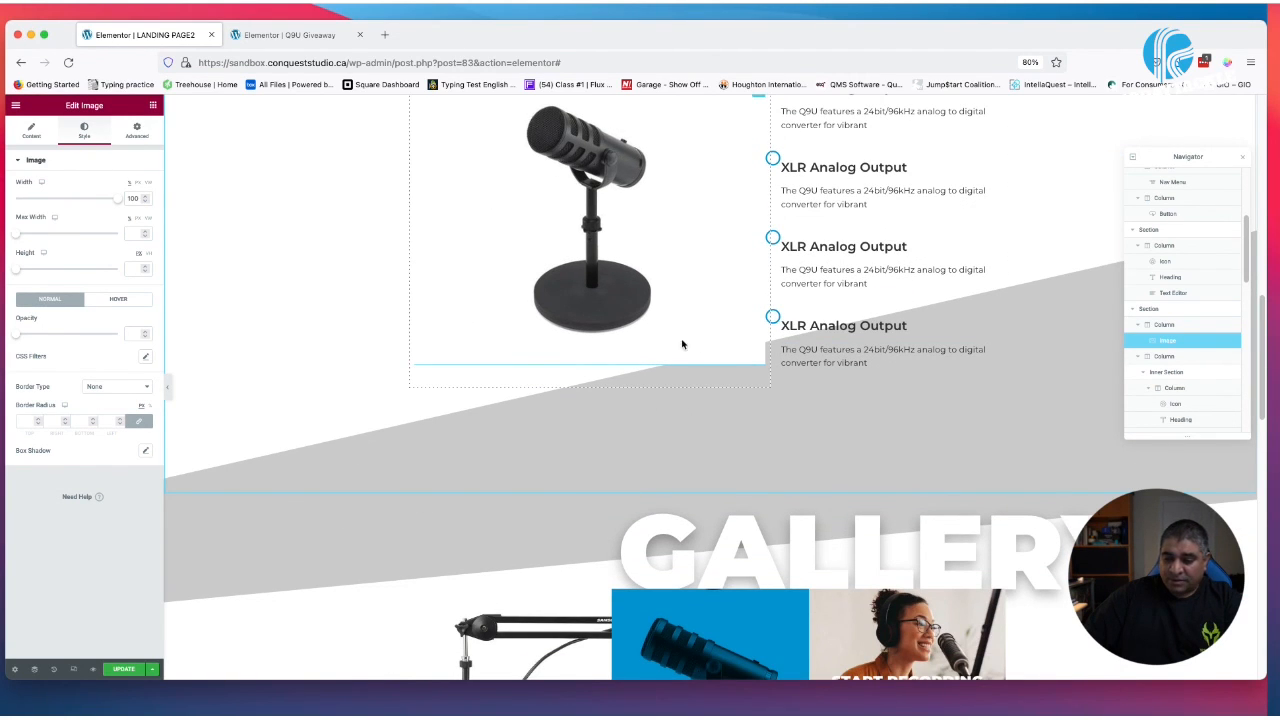
pyautogui.scroll(3, 800, 395)
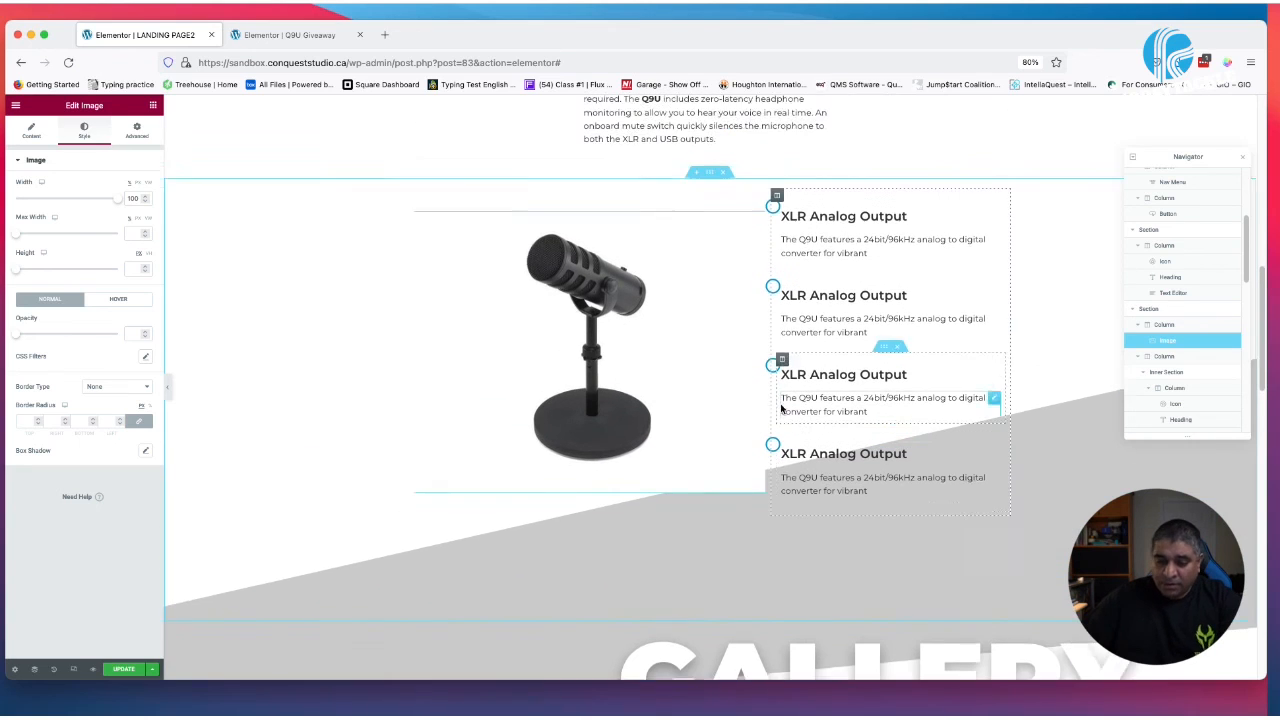
pyautogui.click(135, 131)
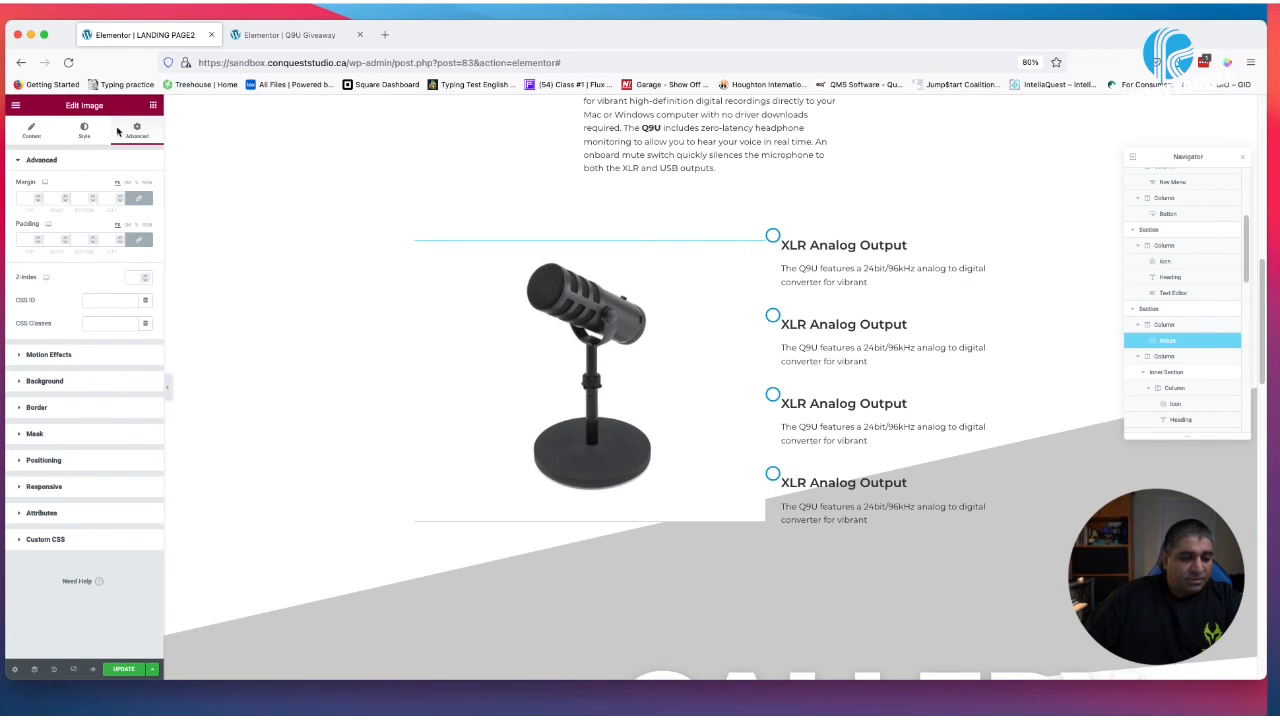
pyautogui.scroll(-1, 620, 223)
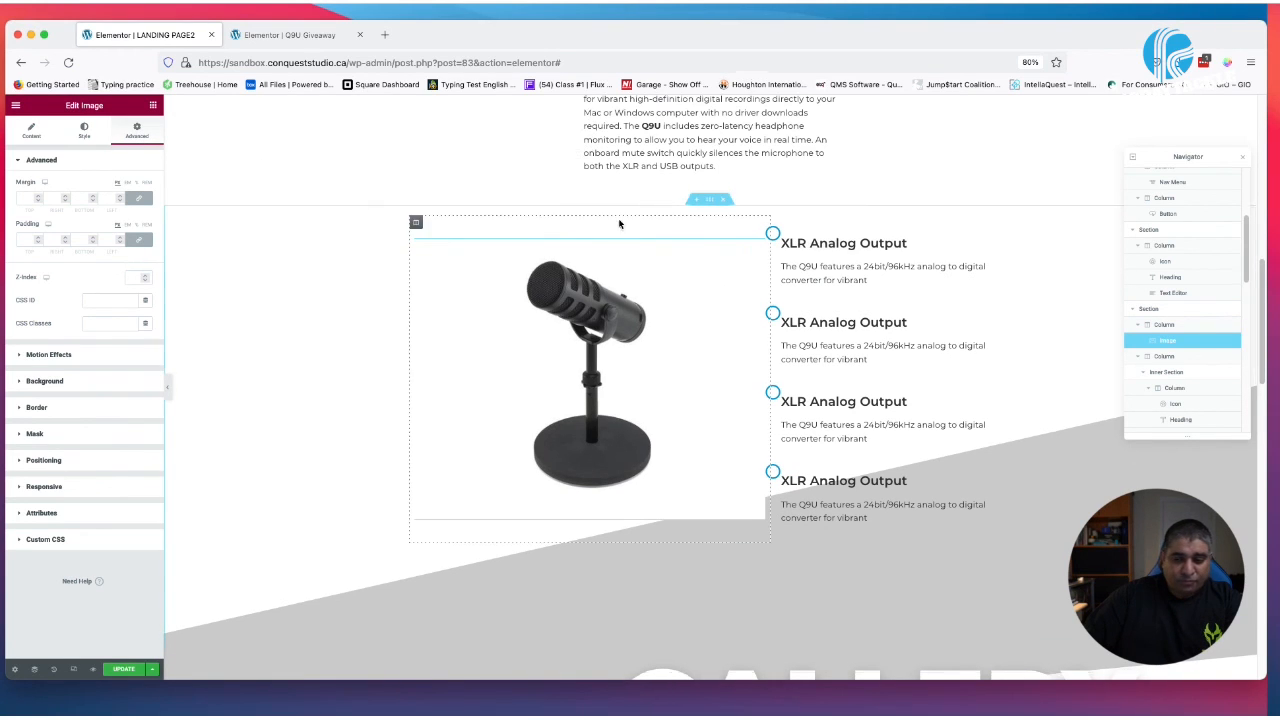
# Set the bottom padding of the microphone features section to 250 px
pyautogui.click(709, 193)
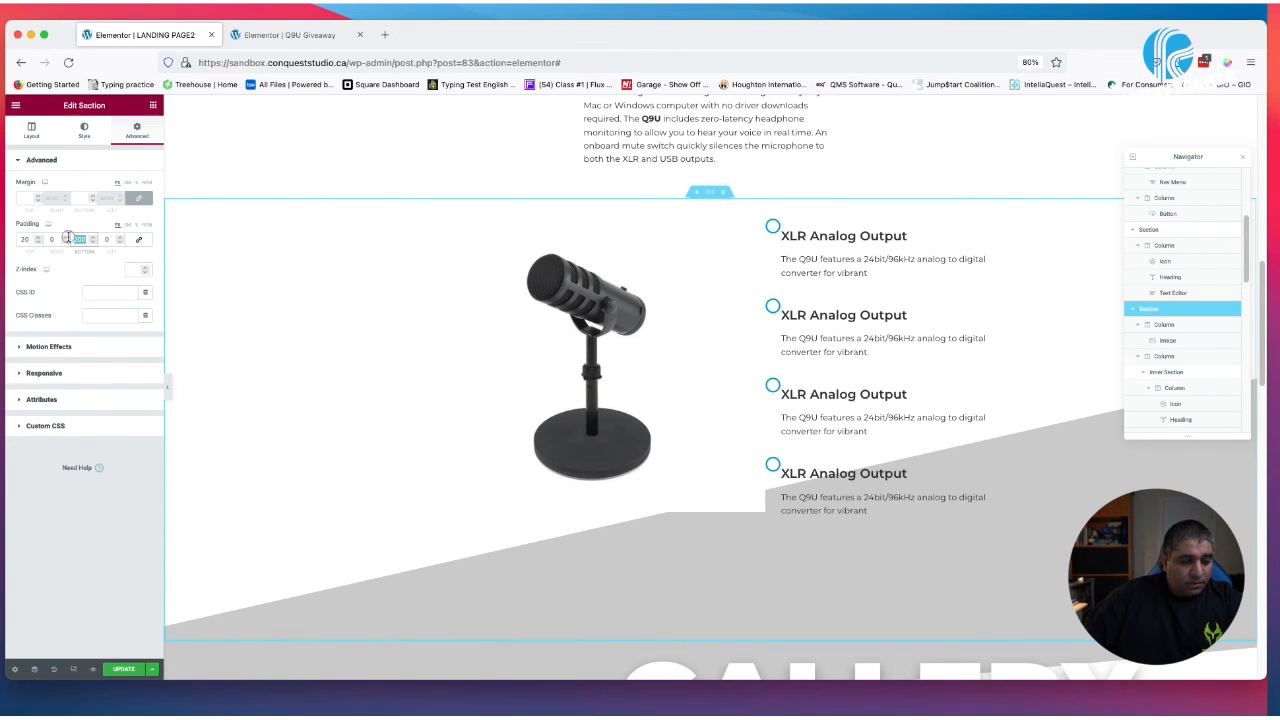
pyautogui.write('250')
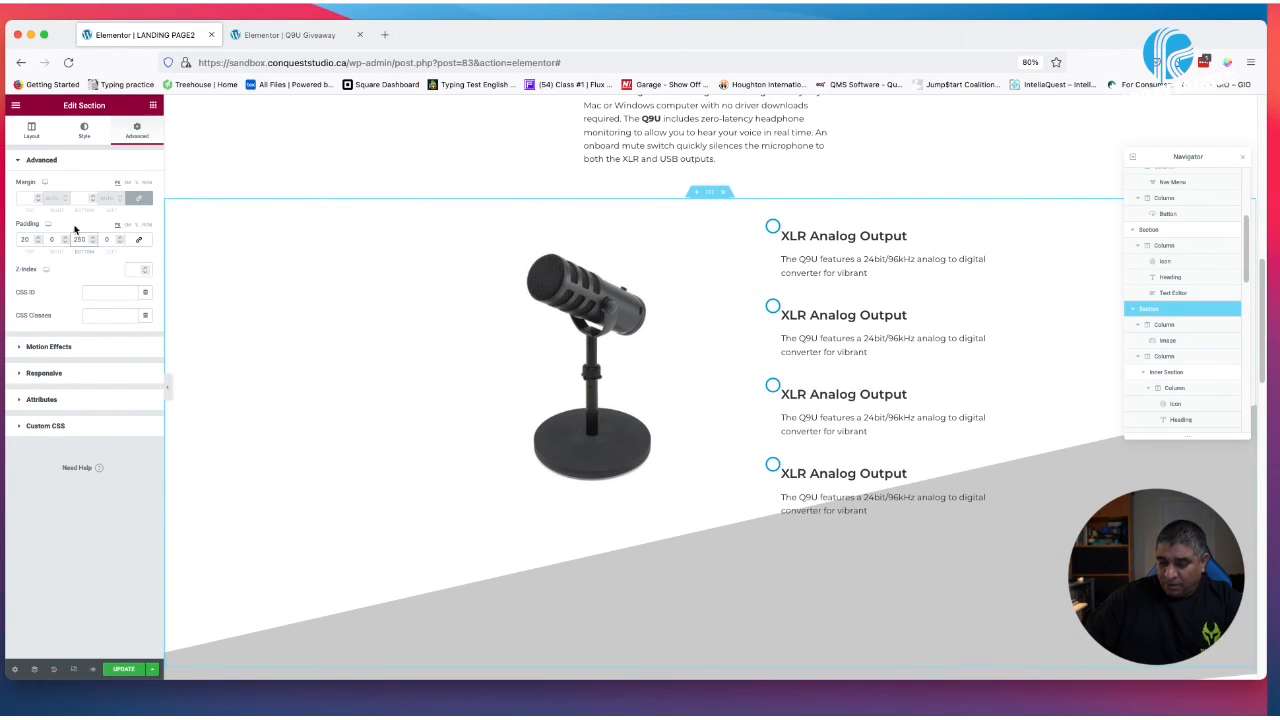
pyautogui.scroll(-3, 629, 480)
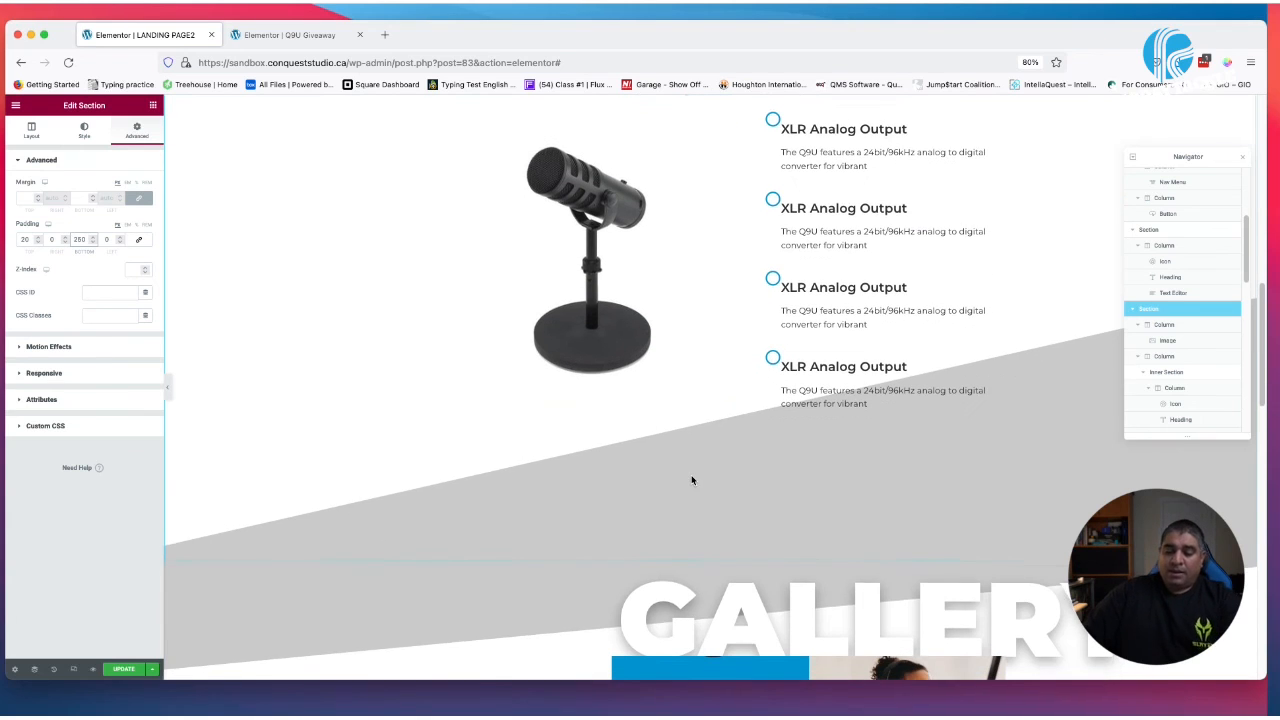
# Review the slanted grey dividers and the section transitions from the page header to the YES I AM IN! form
pyautogui.scroll(-12, 670, 484)
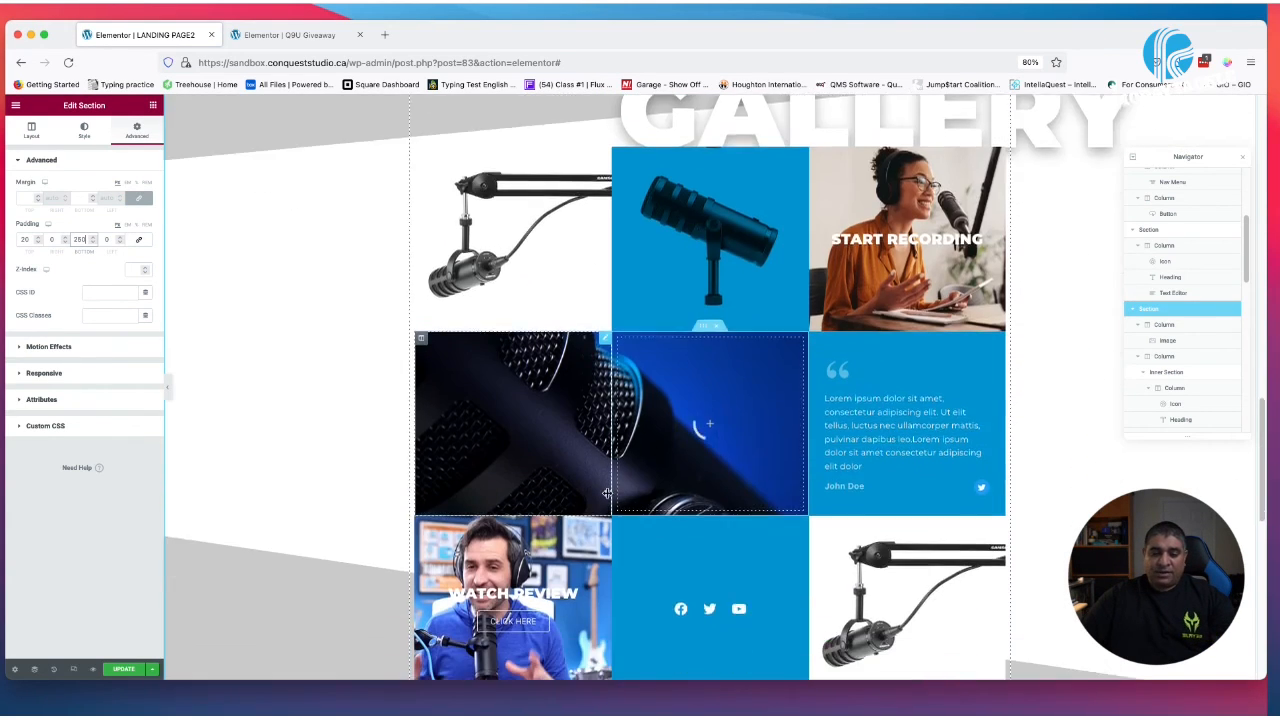
pyautogui.scroll(-5, 596, 501)
pyautogui.scroll(20, 589, 498)
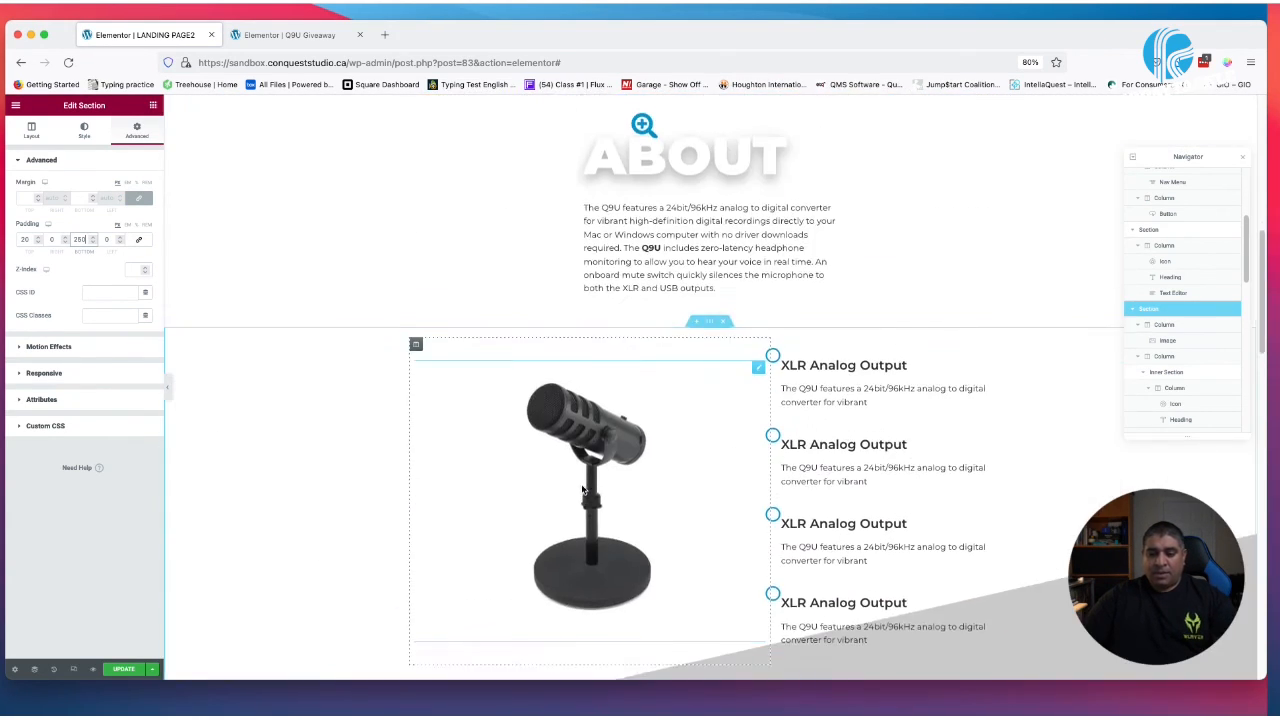
pyautogui.scroll(7, 578, 486)
pyautogui.scroll(-20, 575, 486)
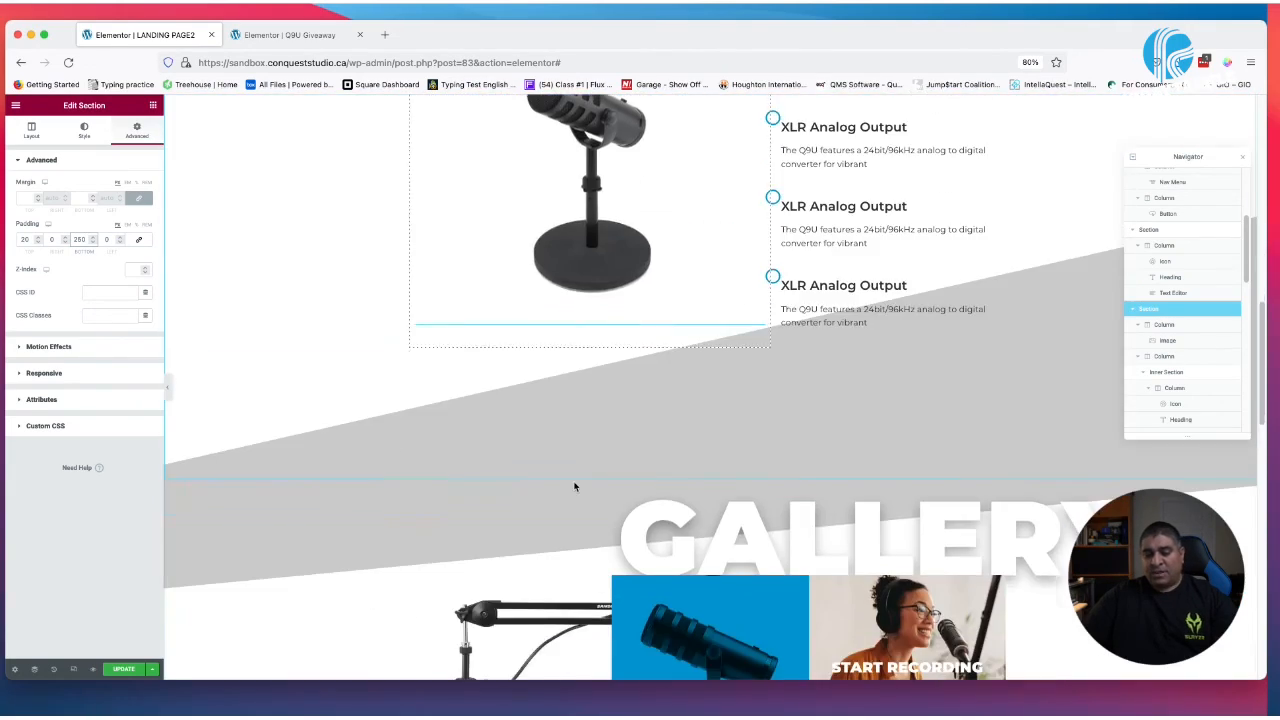
pyautogui.scroll(-10, 573, 487)
pyautogui.scroll(20, 575, 484)
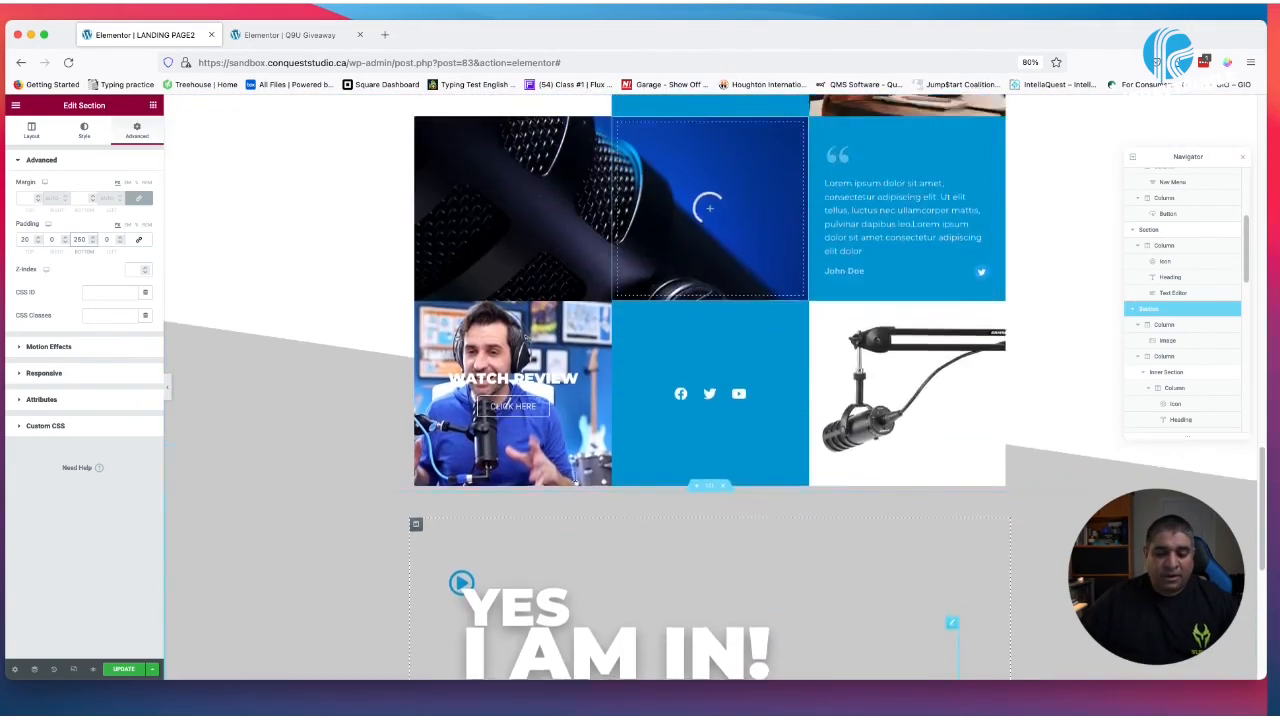
pyautogui.scroll(8, 575, 481)
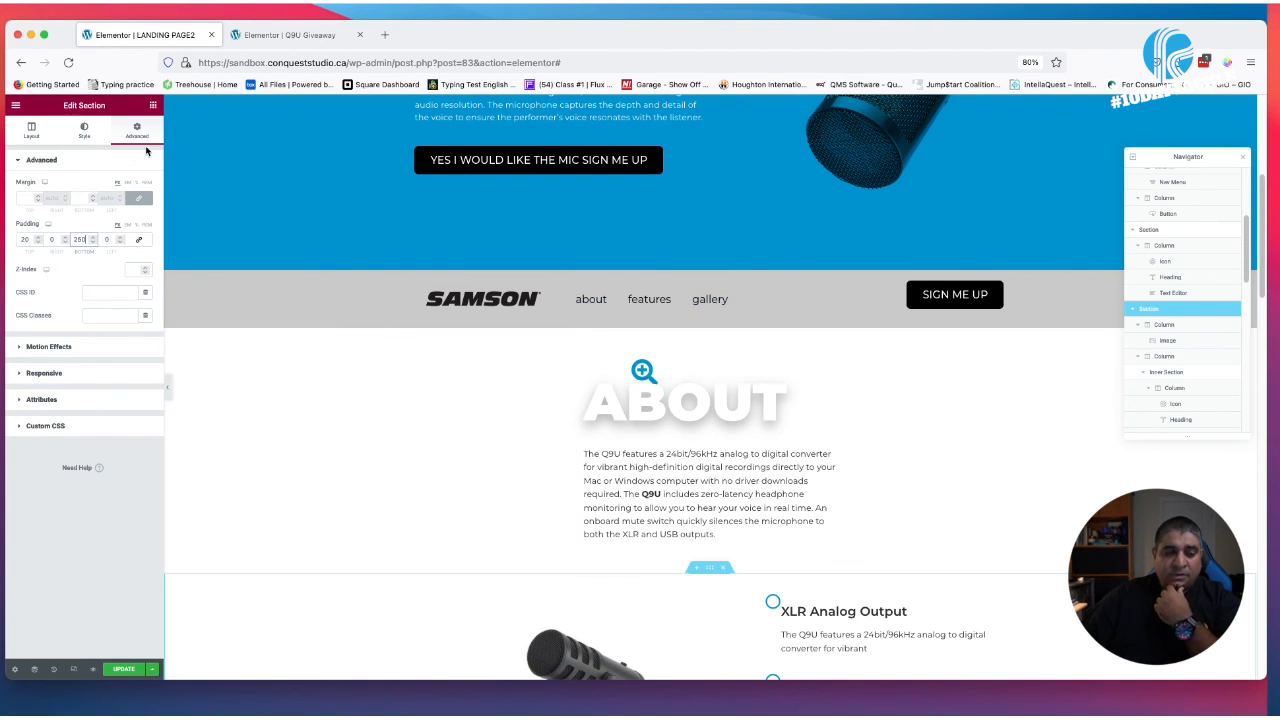
# Add a Menu Anchor above the magnifier icon of the ABOUT section and set its ID to about
pyautogui.click(153, 106)
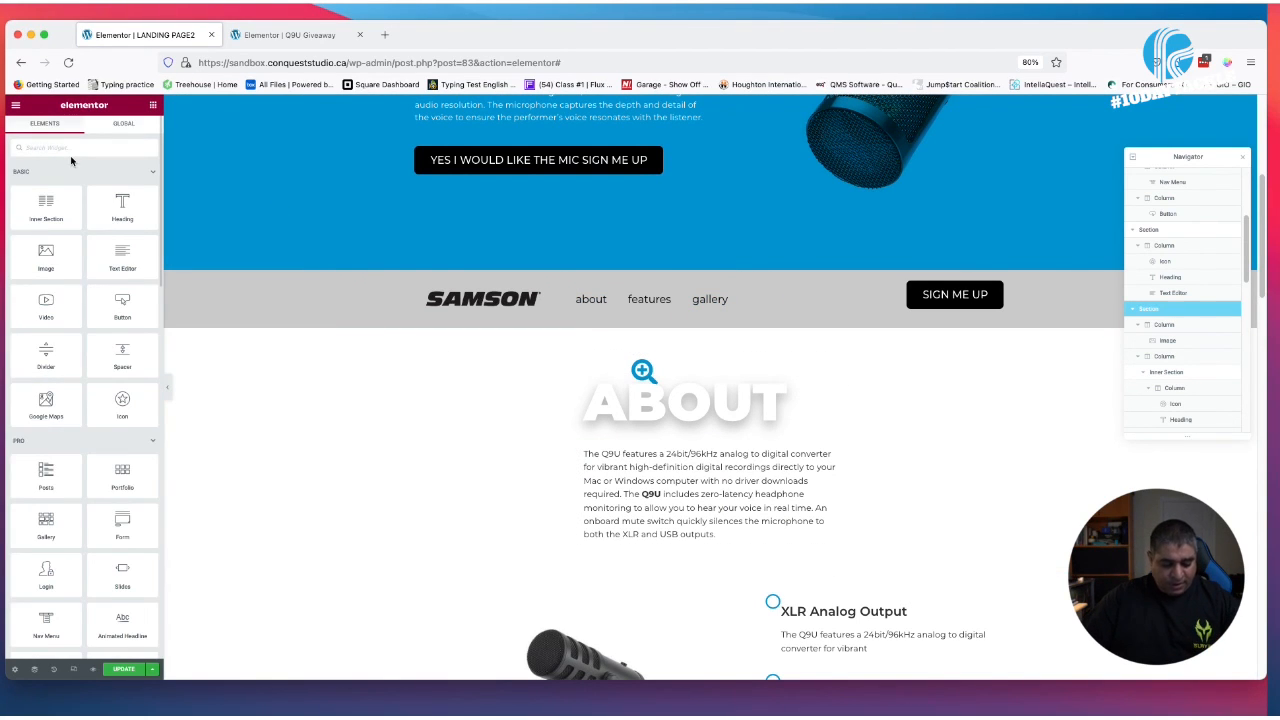
pyautogui.write('anchors')
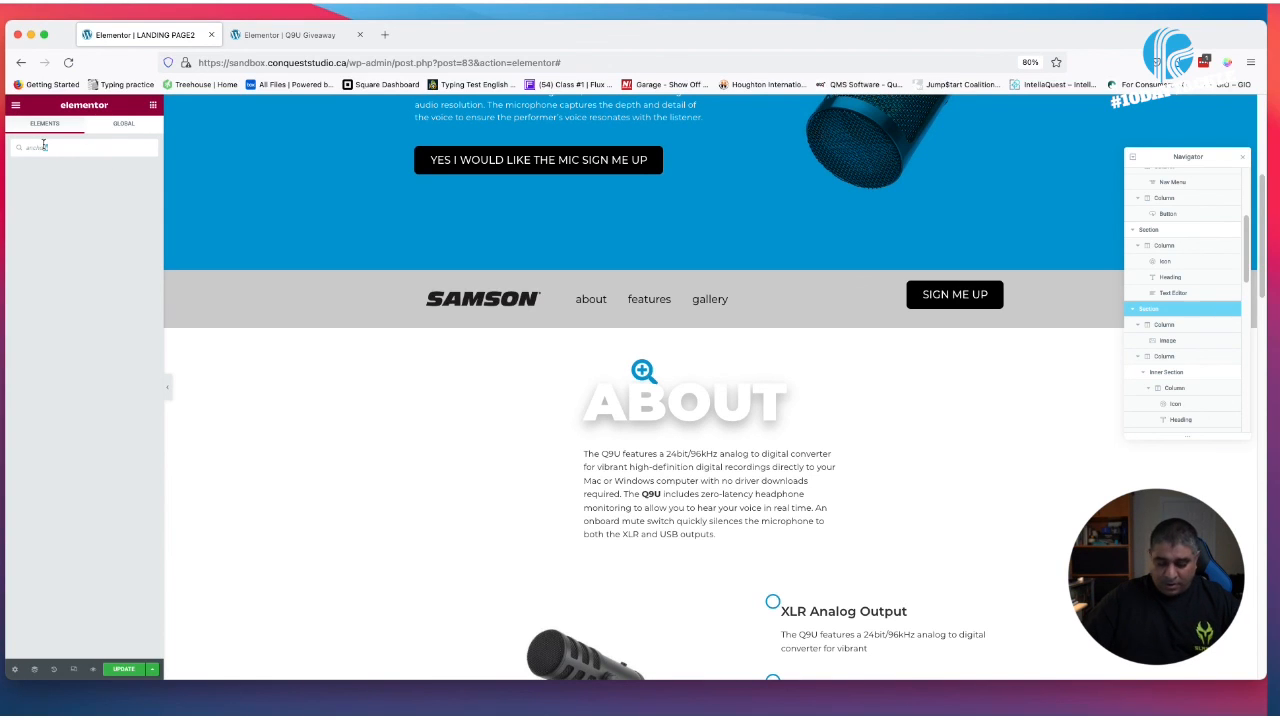
pyautogui.press('BackSpace')
pyautogui.moveTo(37, 198); pyautogui.dragTo(695, 360)
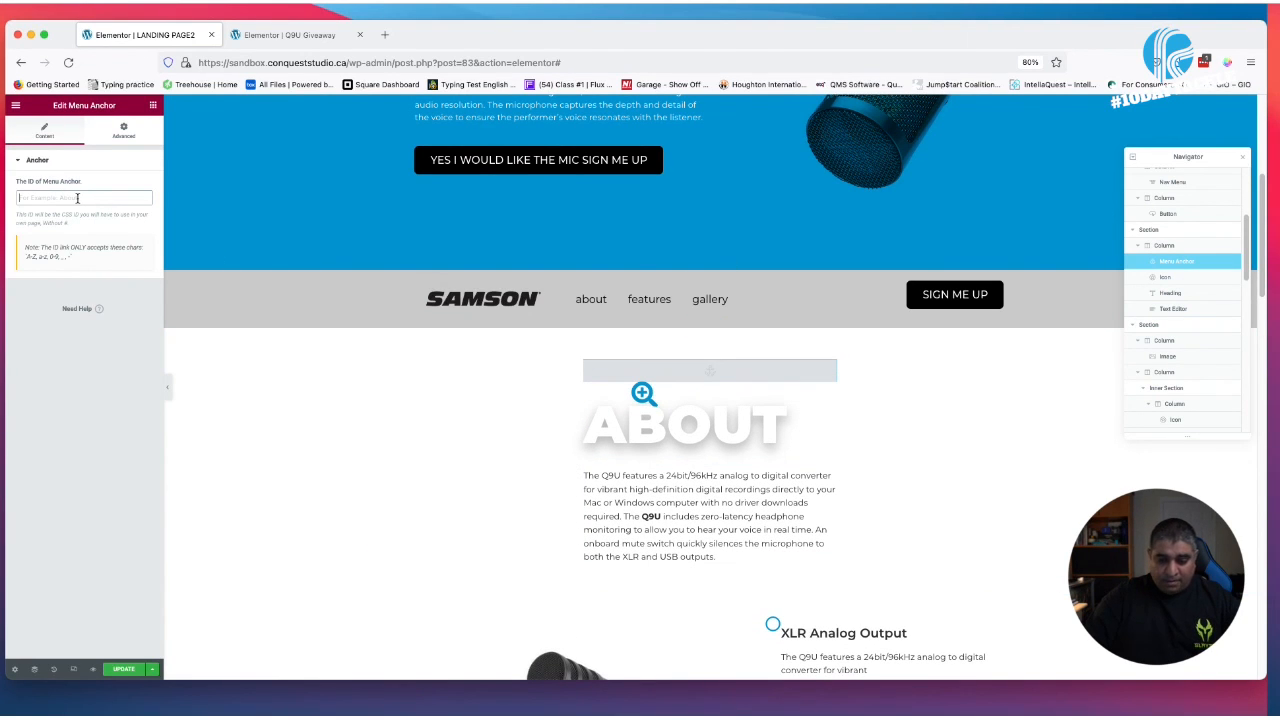
pyautogui.click(77, 198)
pyautogui.write('about')
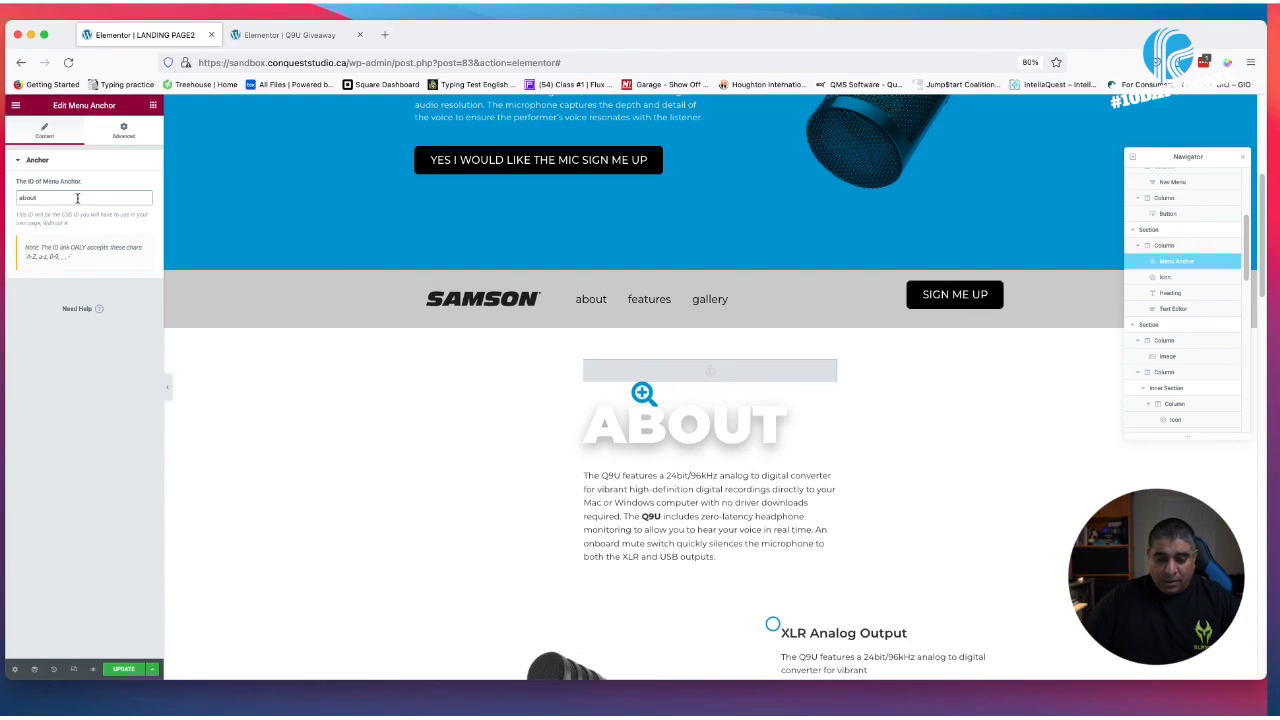
# Duplicate the about anchor, place the copy above the microphone image in the features section, and set its ID to features
pyautogui.scroll(-5, 710, 440)
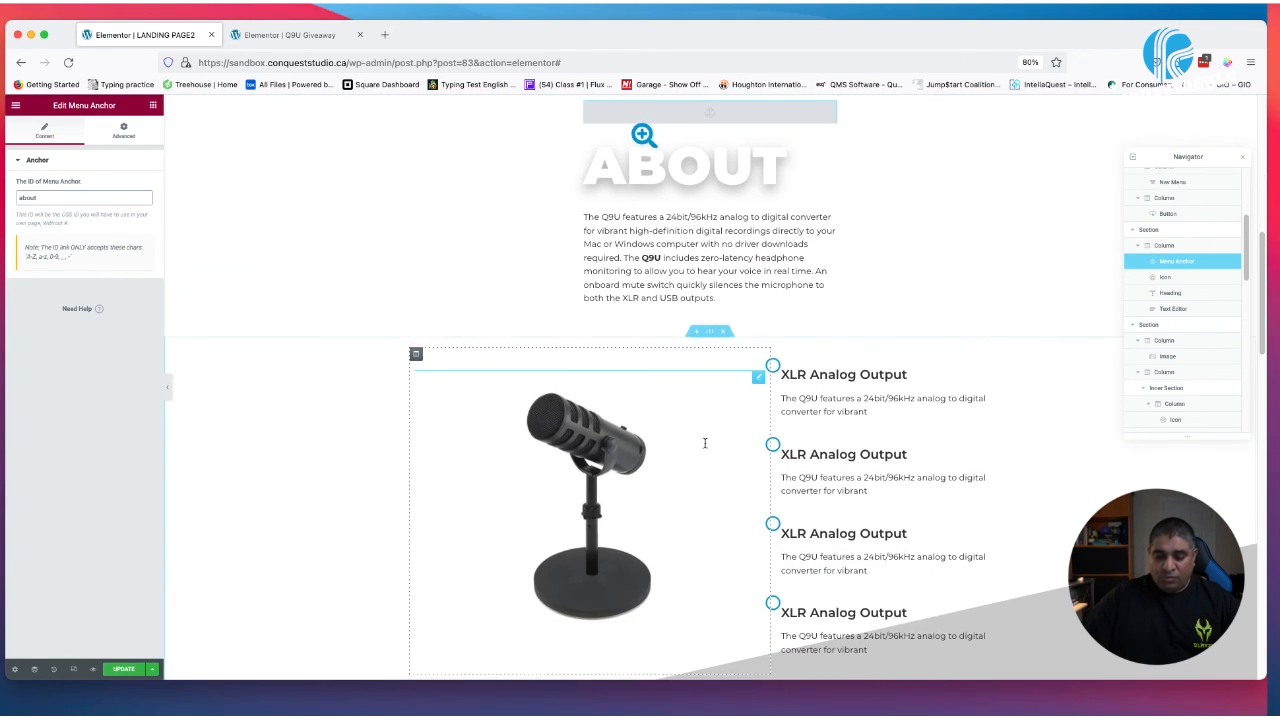
pyautogui.scroll(-1, 733, 422)
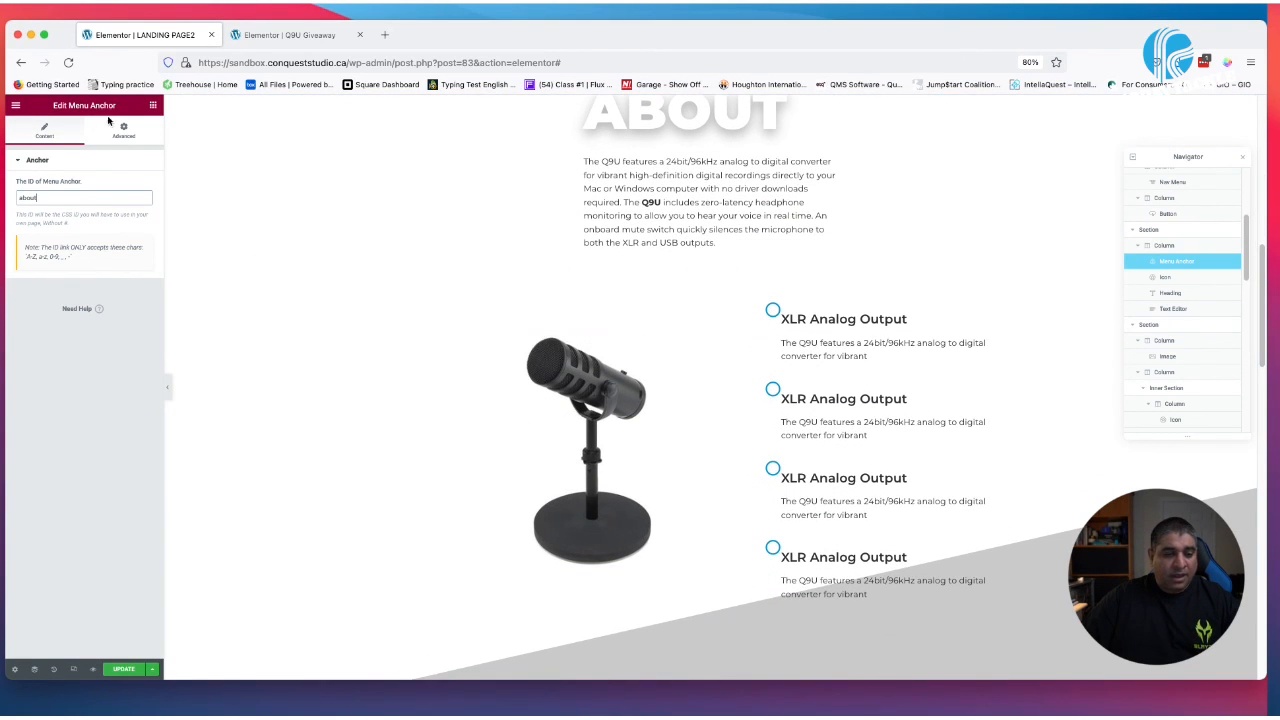
pyautogui.scroll(3, 546, 349)
pyautogui.rightClick(648, 216)
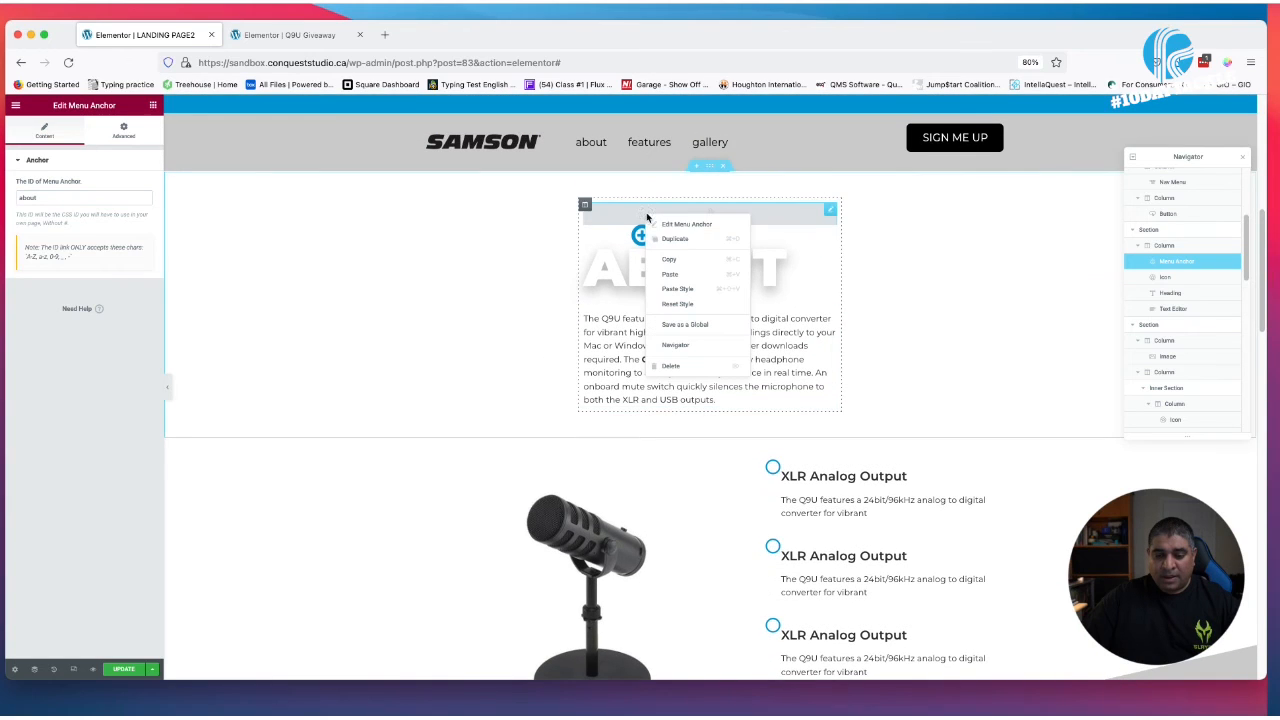
pyautogui.click(686, 232)
pyautogui.rightClick(681, 215)
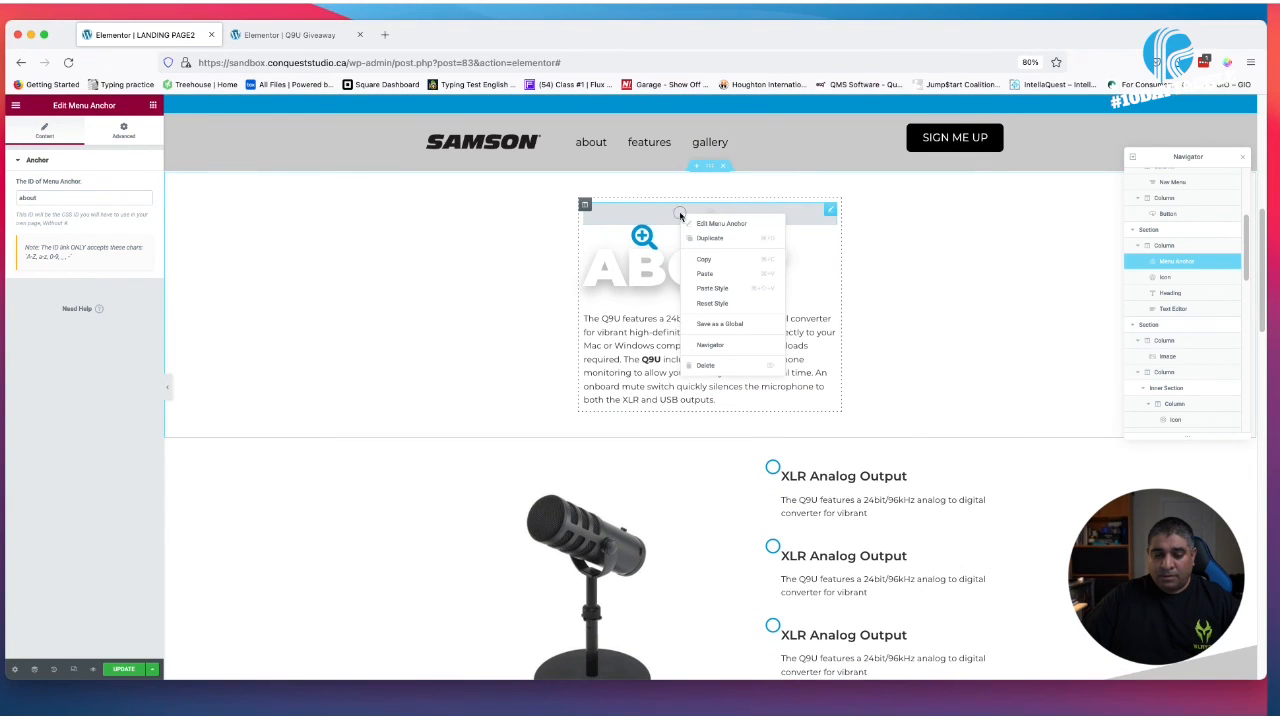
pyautogui.click(712, 239)
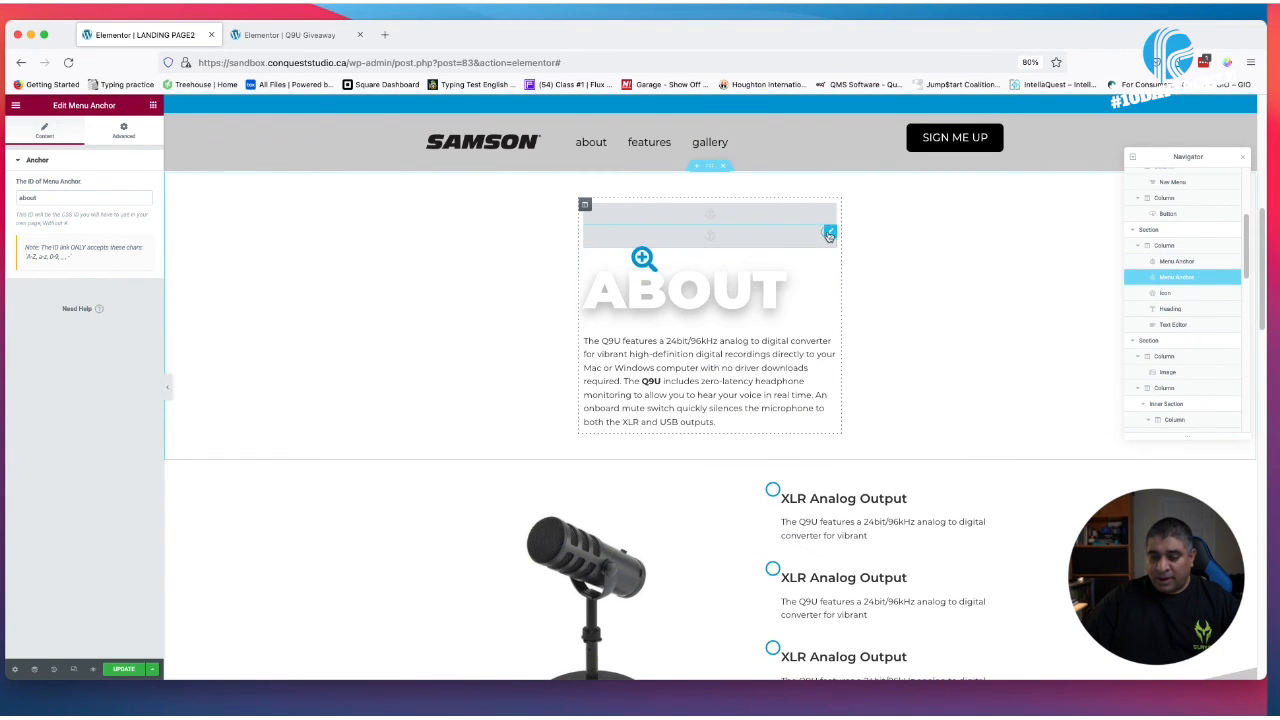
pyautogui.moveTo(829, 235); pyautogui.dragTo(545, 485)
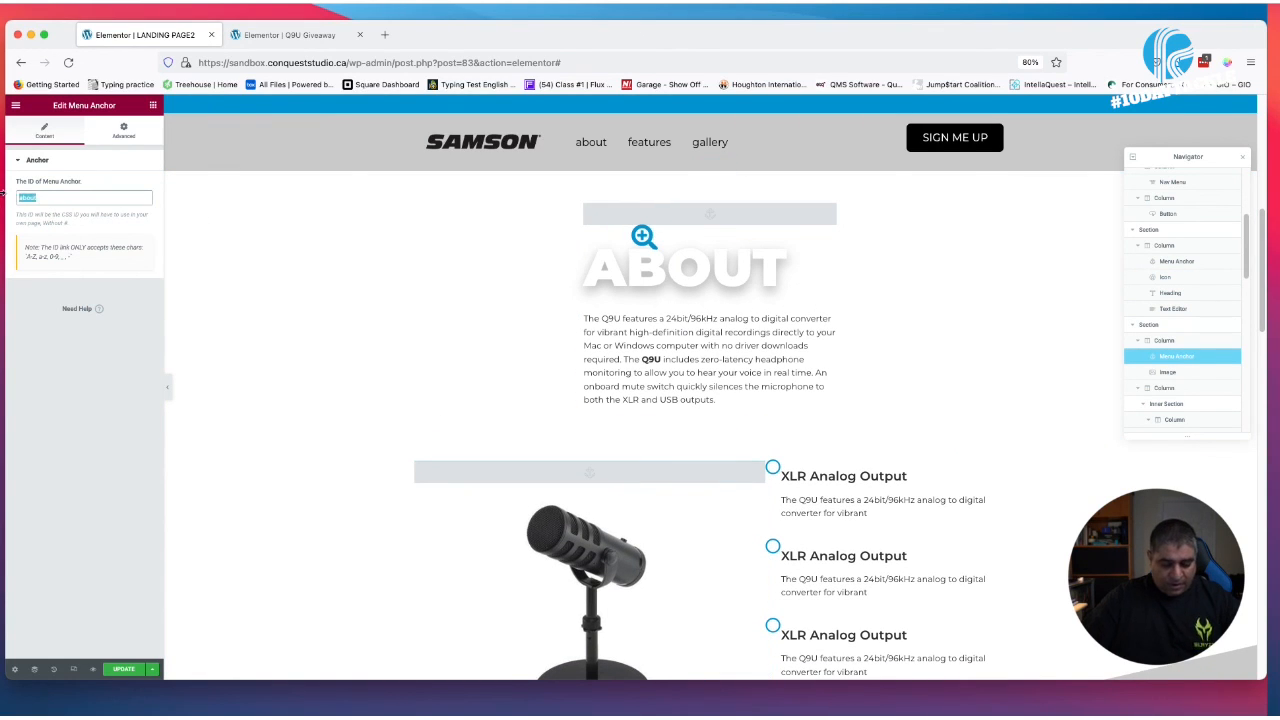
pyautogui.write('features')
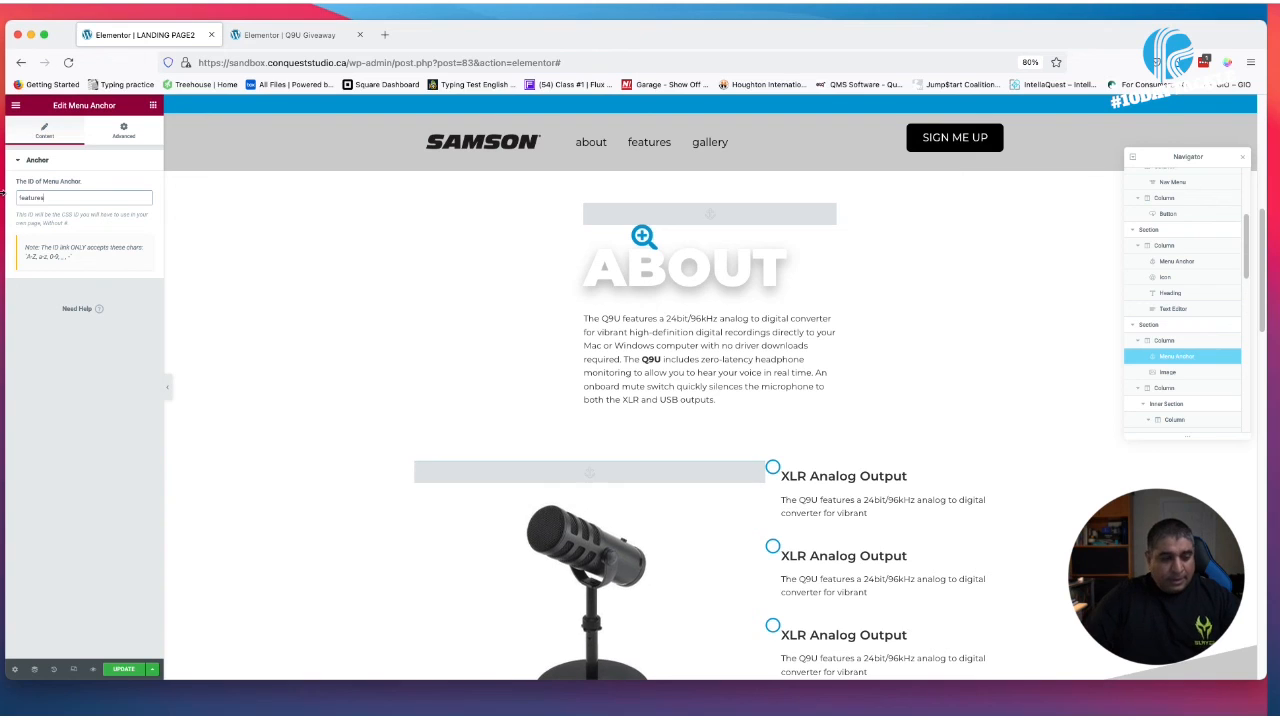
# Duplicate the features anchor, place the copy above the GALLERY heading, and set its ID to gallery
pyautogui.scroll(-5, 549, 381)
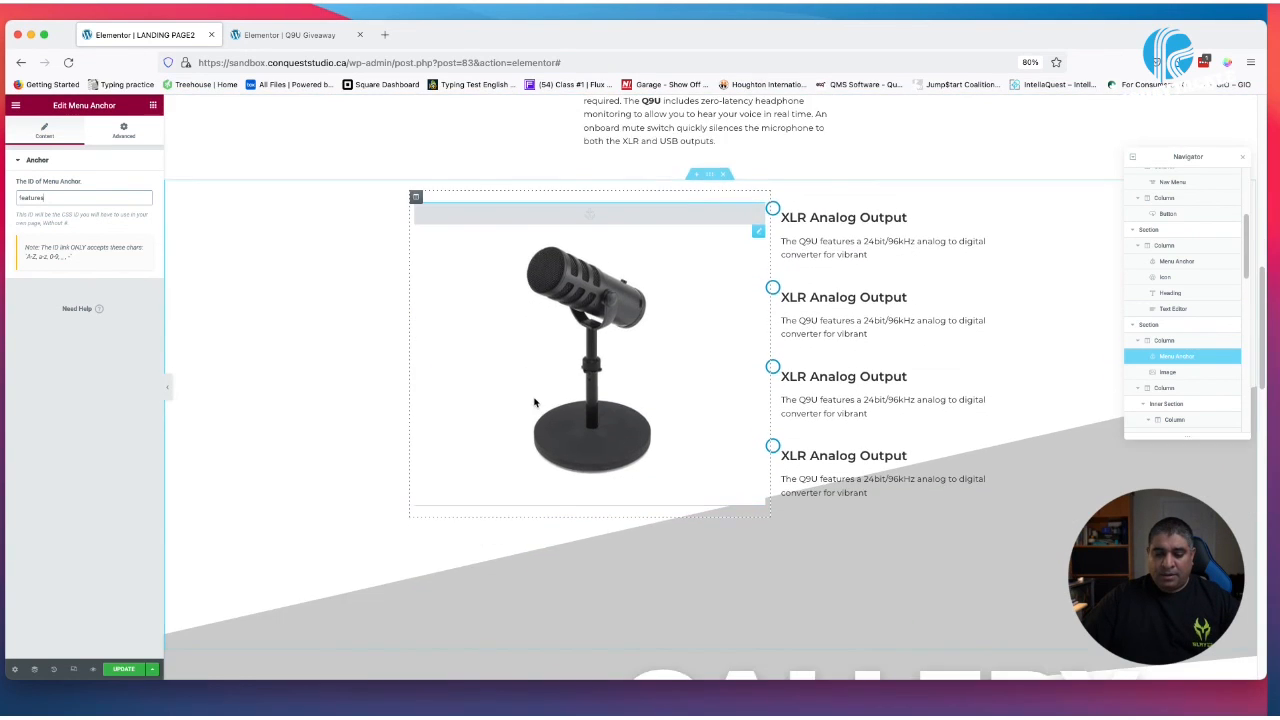
pyautogui.scroll(3, 530, 401)
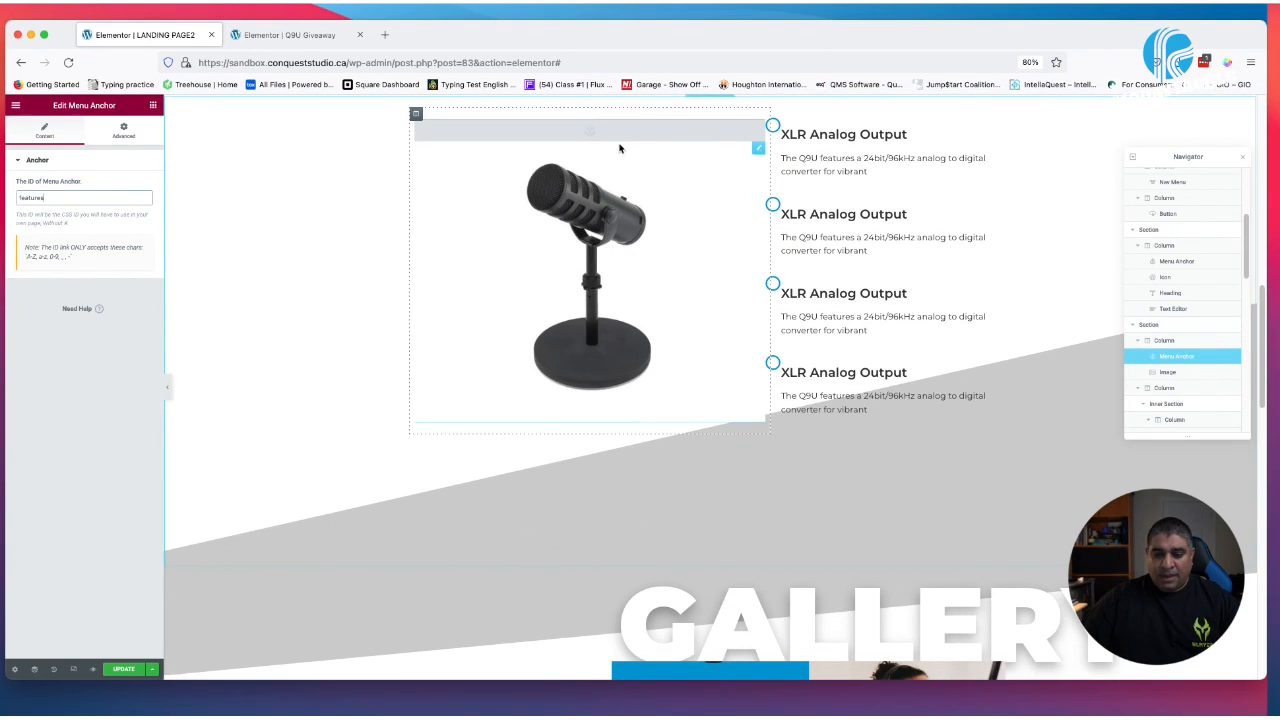
pyautogui.rightClick(616, 134)
pyautogui.click(648, 157)
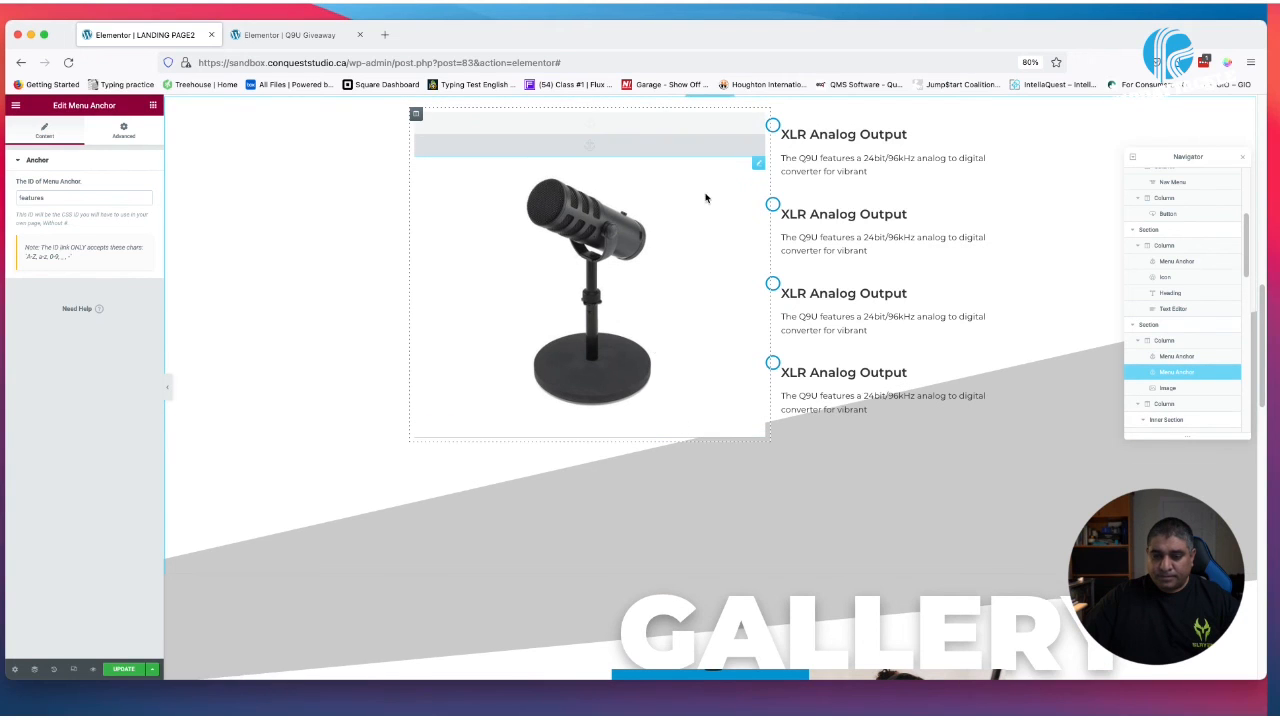
pyautogui.moveTo(758, 147); pyautogui.dragTo(680, 322)
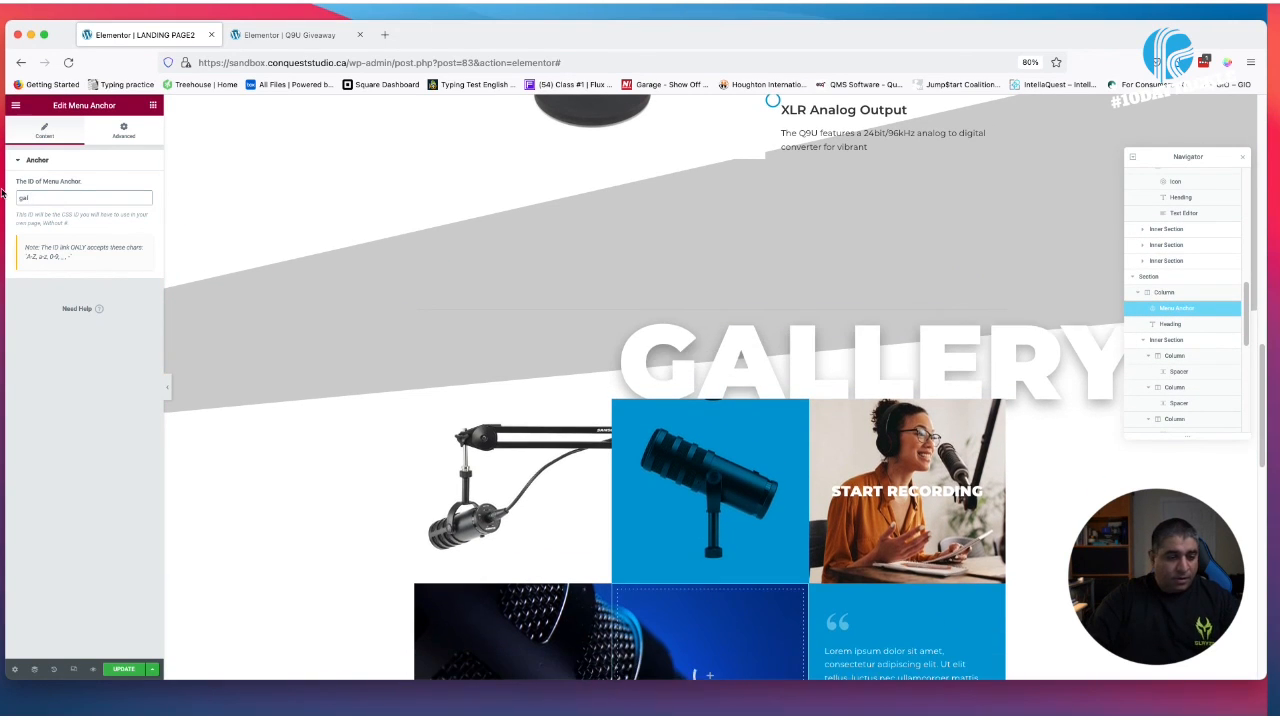
pyautogui.press('BackSpace')
pyautogui.press('BackSpace')
pyautogui.write('ga')
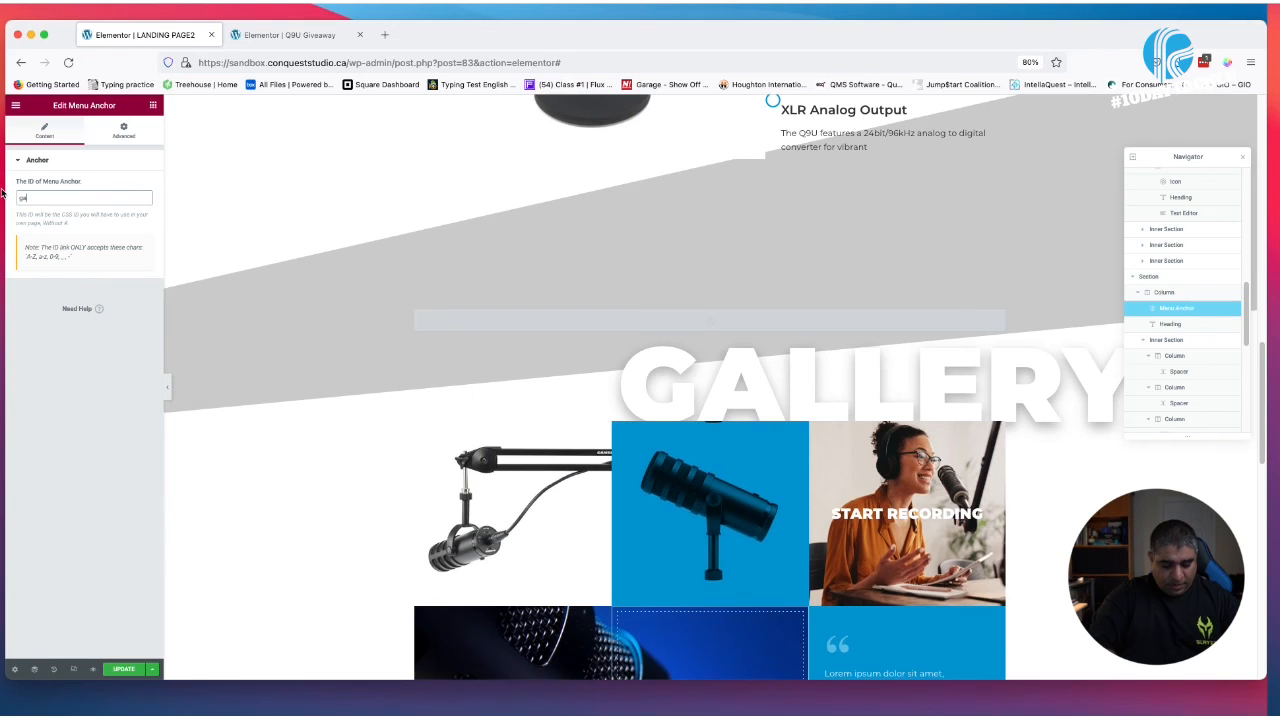
pyautogui.write('llery')
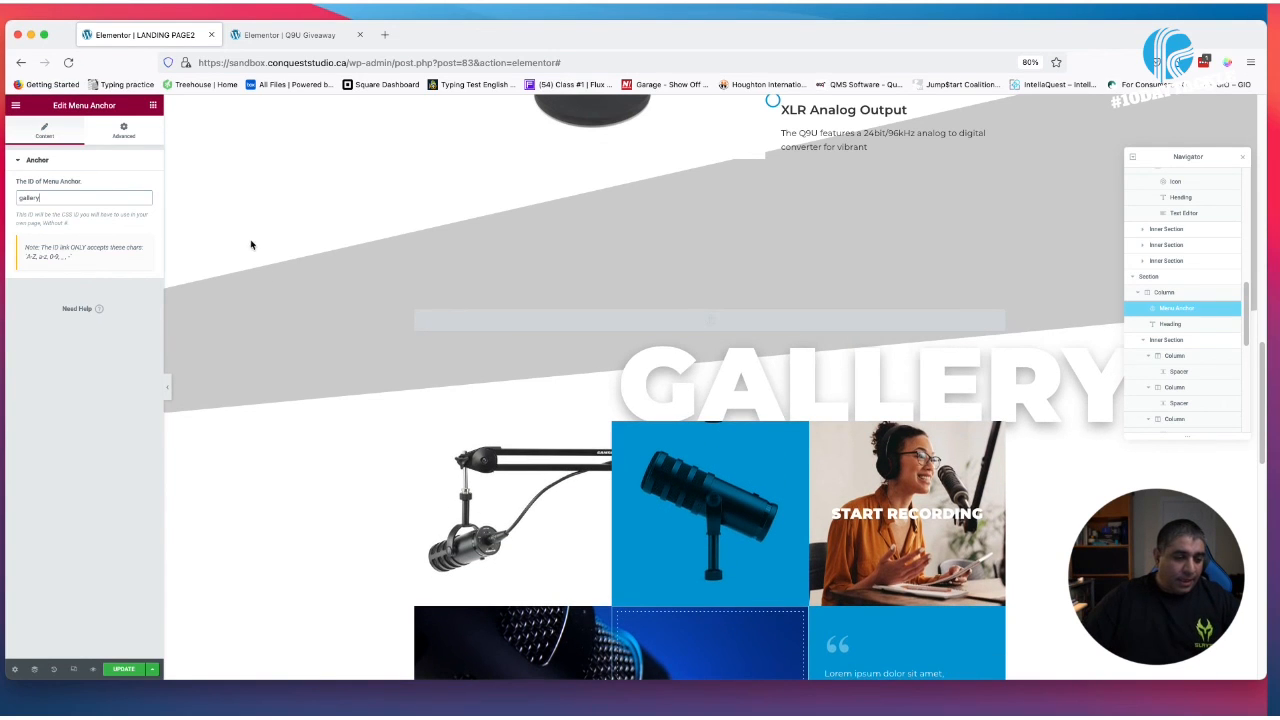
# Duplicate the gallery anchor, place the copy between the icon and the YES heading above the form, and set its ID to contact
pyautogui.scroll(-5, 549, 411)
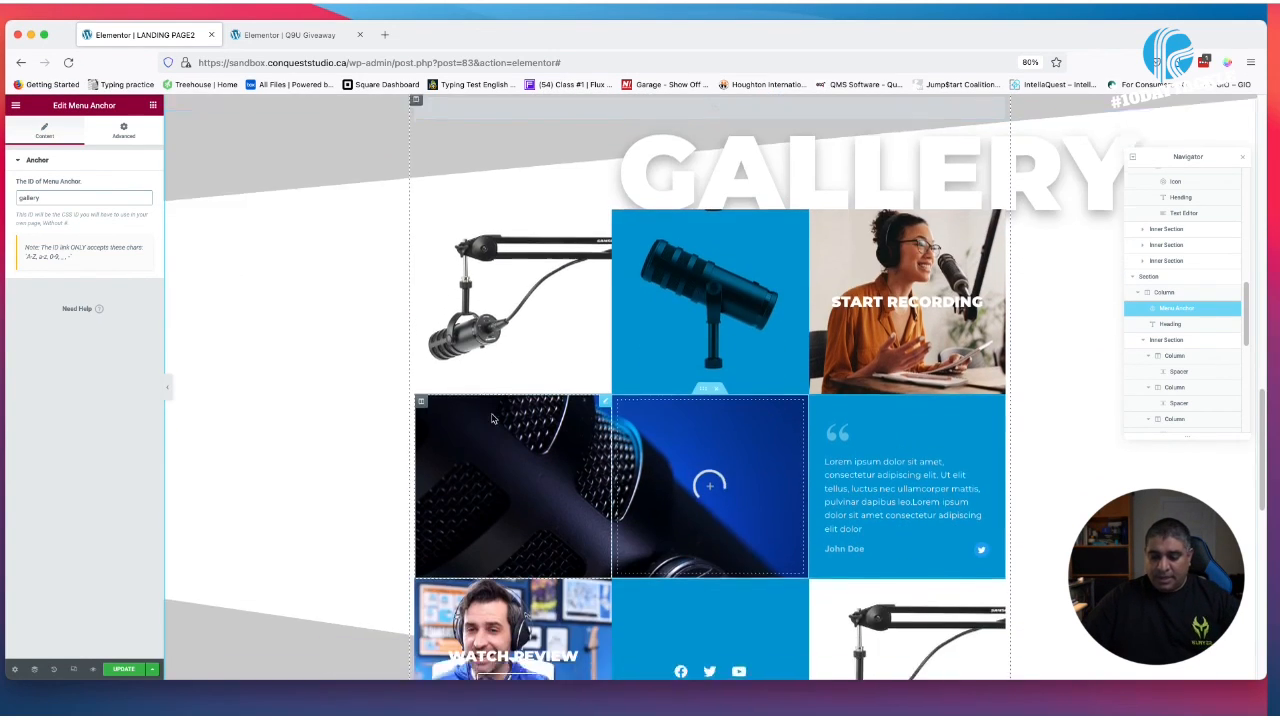
pyautogui.scroll(-5, 491, 418)
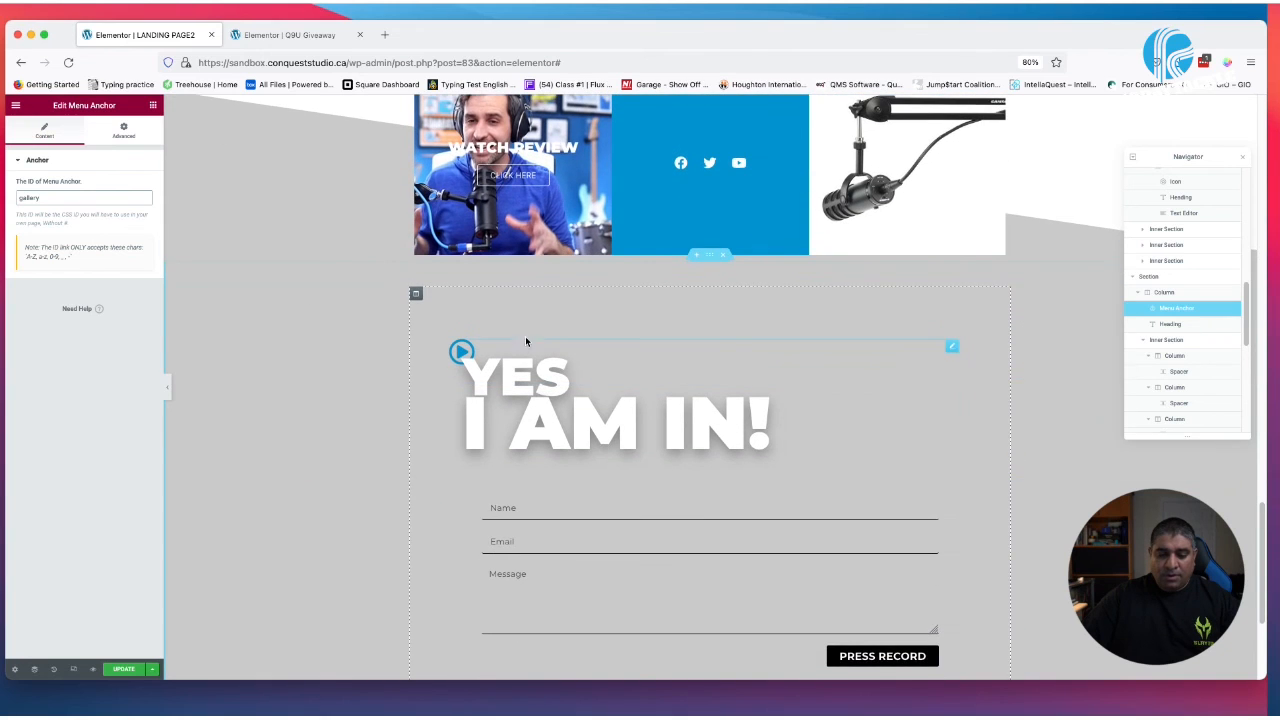
pyautogui.scroll(10, 525, 342)
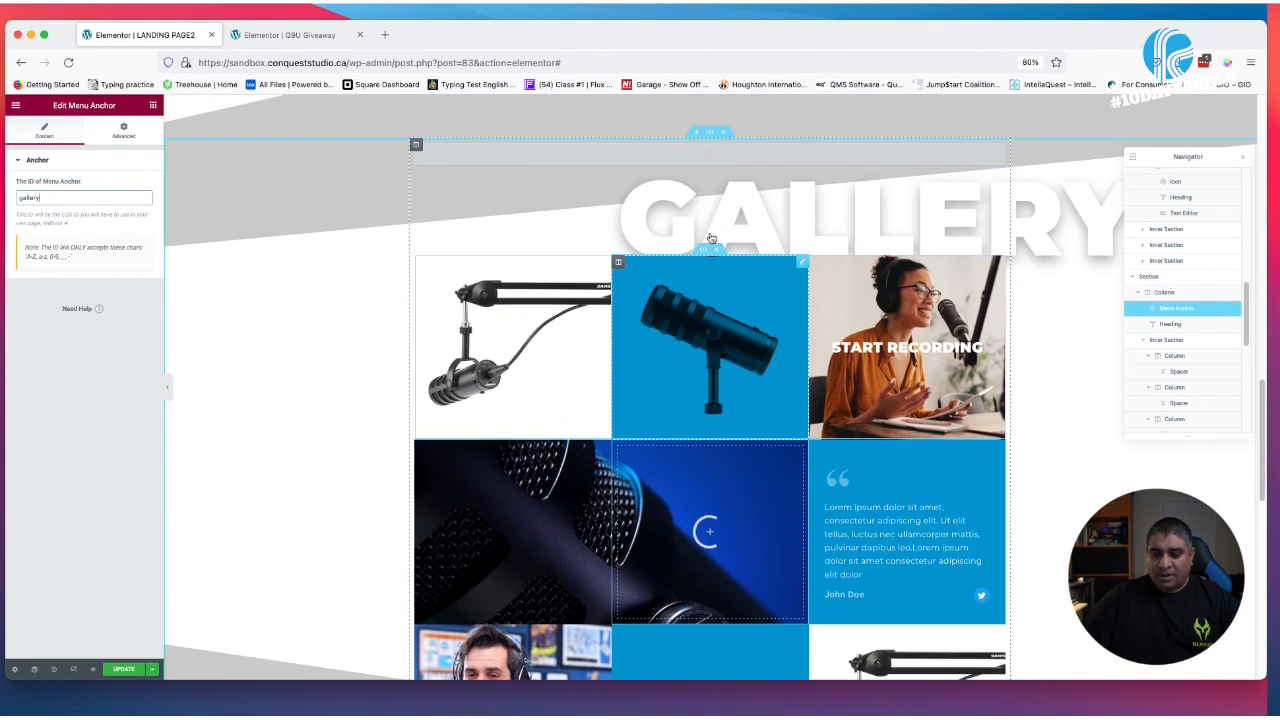
pyautogui.rightClick(688, 150)
pyautogui.click(725, 175)
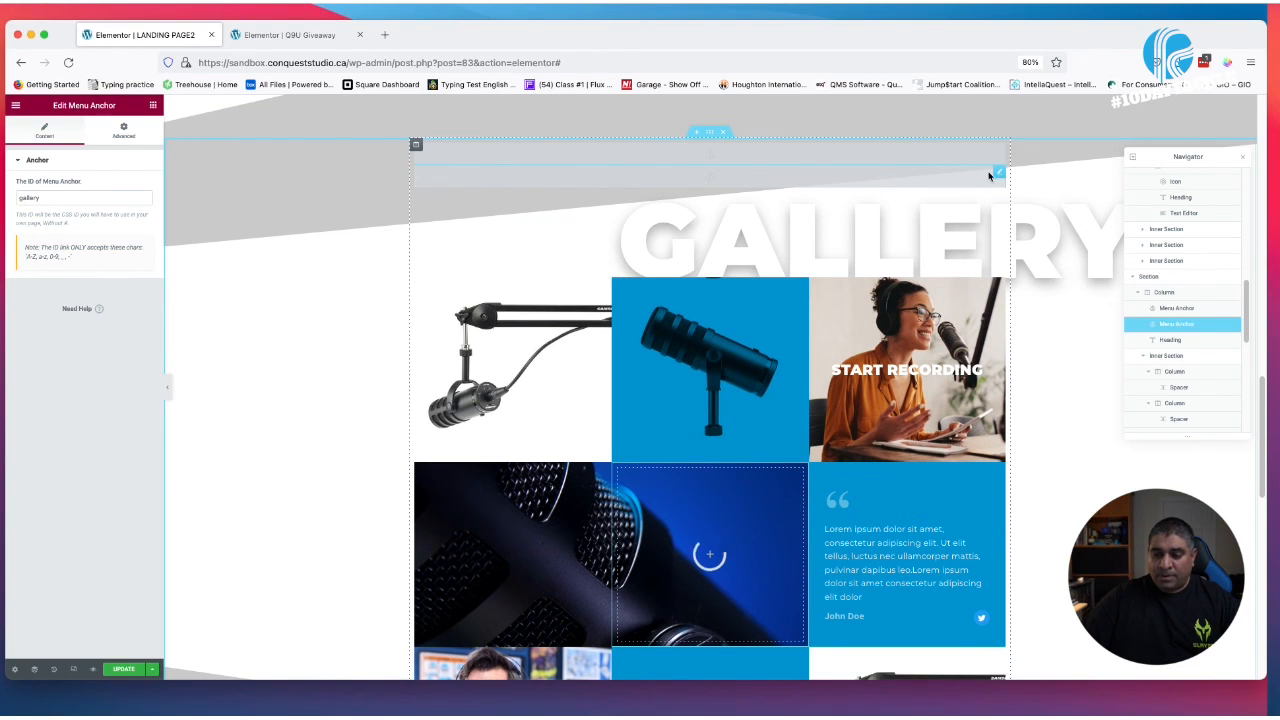
pyautogui.moveTo(988, 176); pyautogui.dragTo(669, 505)
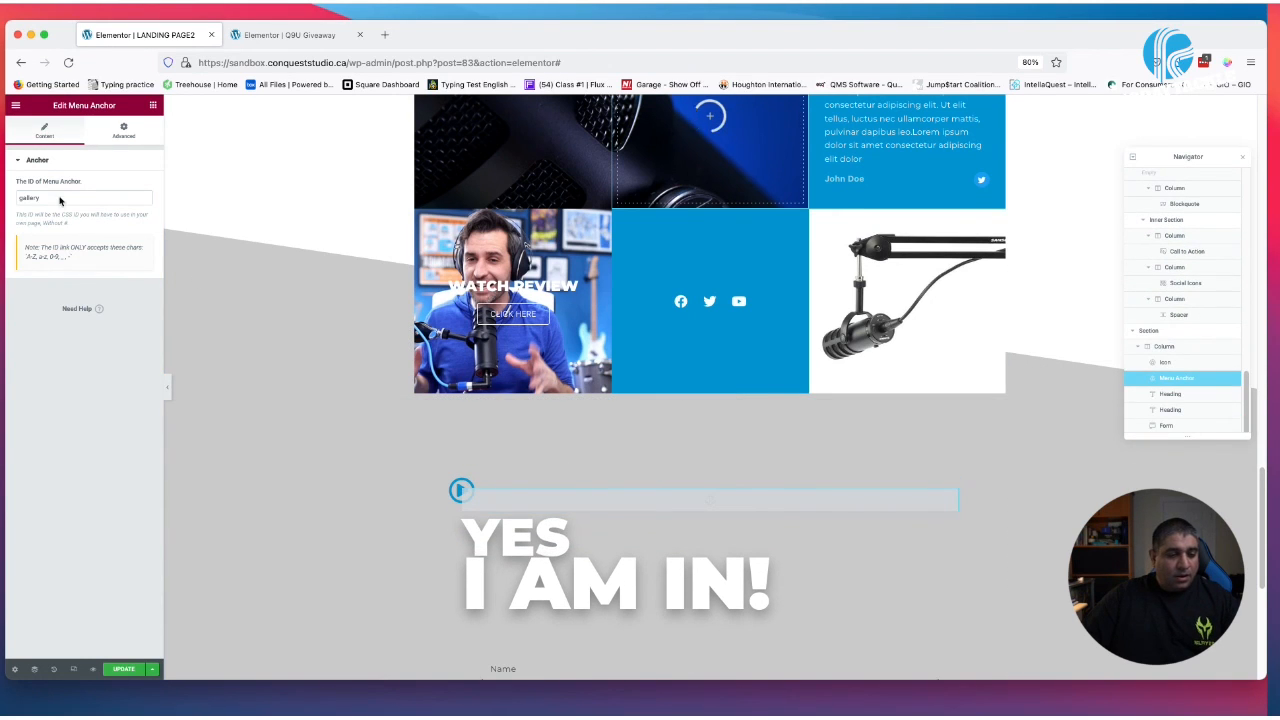
pyautogui.write('contact')
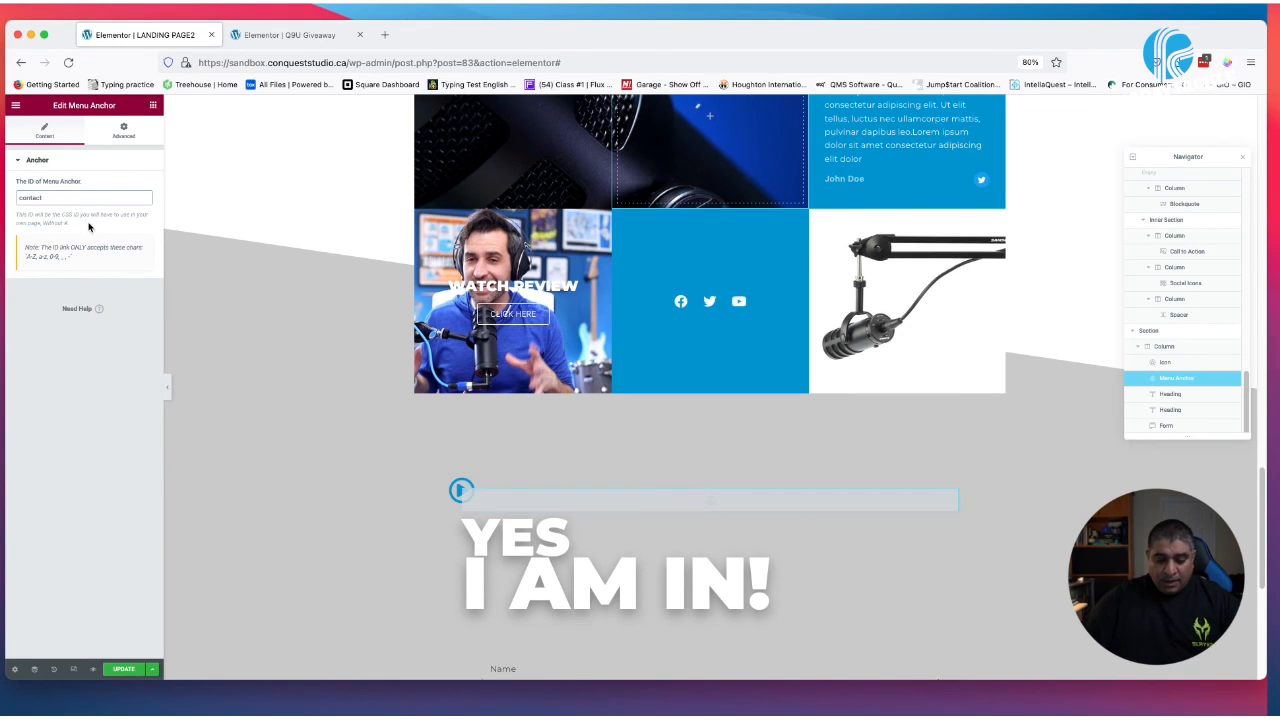
# Link both the YES I WOULD LIKE THE MIC SIGN ME UP button and the navigation bar's SIGN ME UP button to #contact
pyautogui.scroll(15, 462, 386)
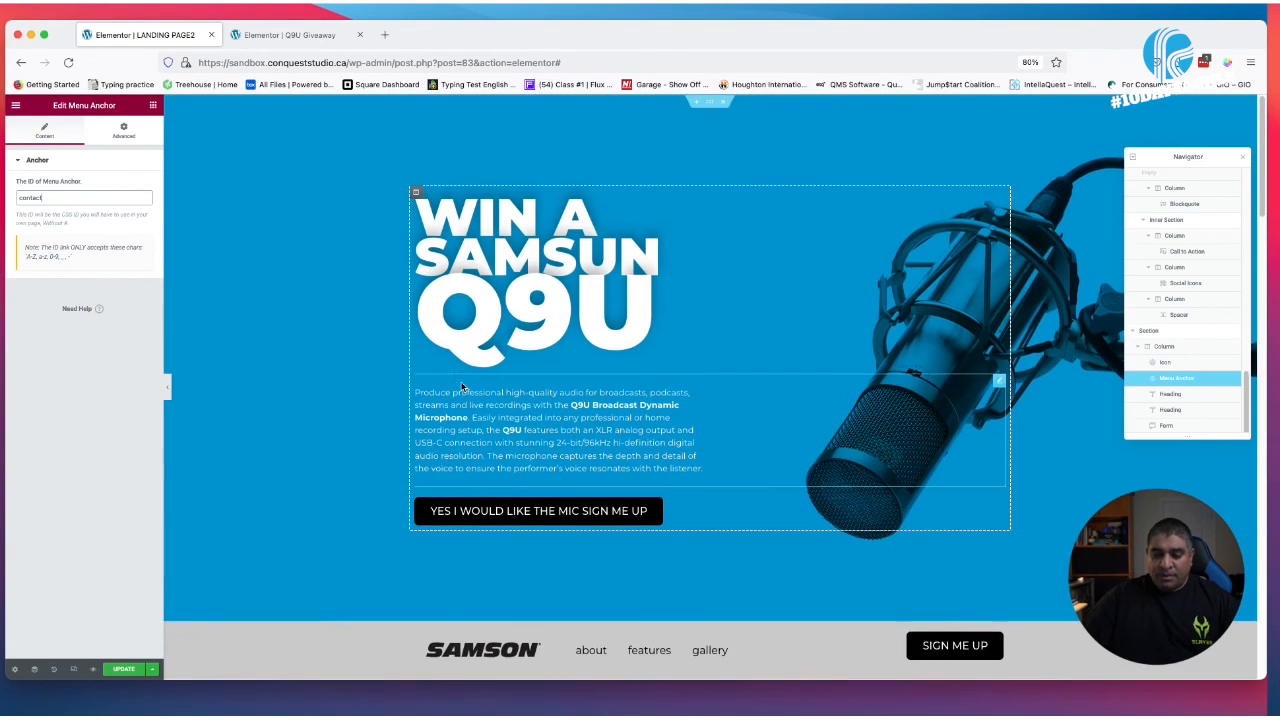
pyautogui.scroll(-1, 462, 386)
pyautogui.click(486, 491)
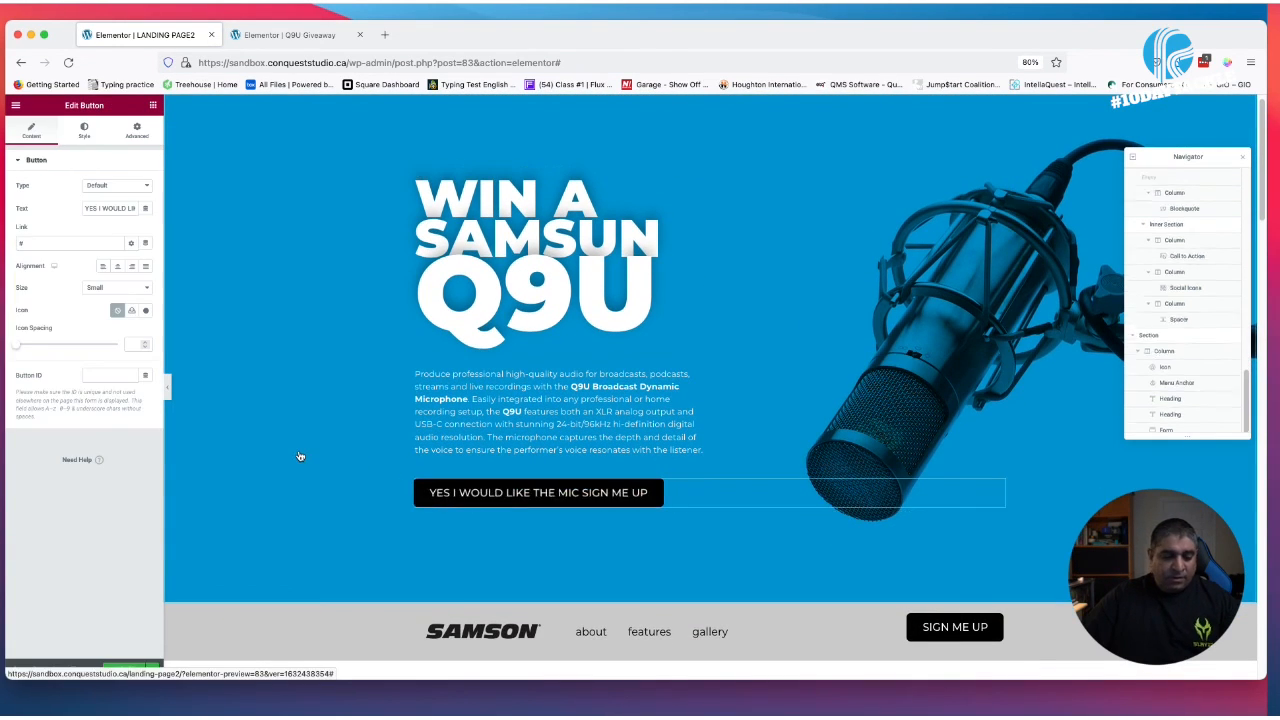
pyautogui.click(57, 243)
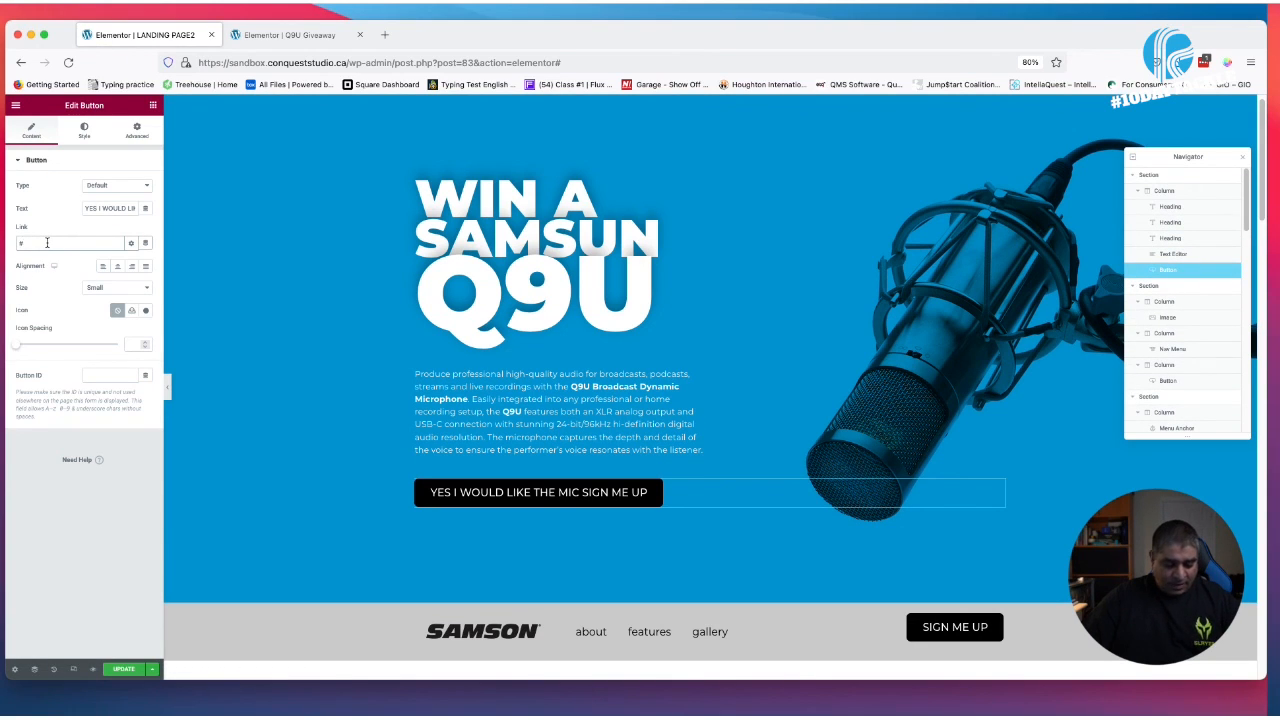
pyautogui.write('contact')
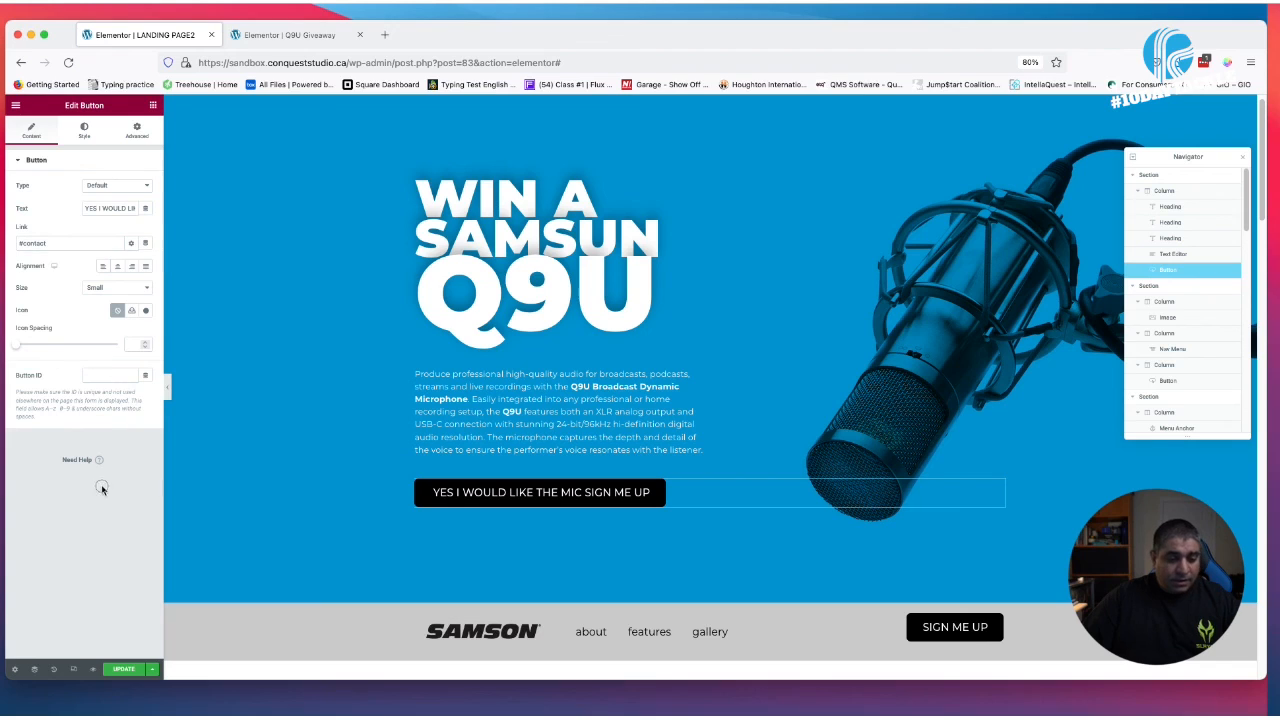
pyautogui.click(952, 627)
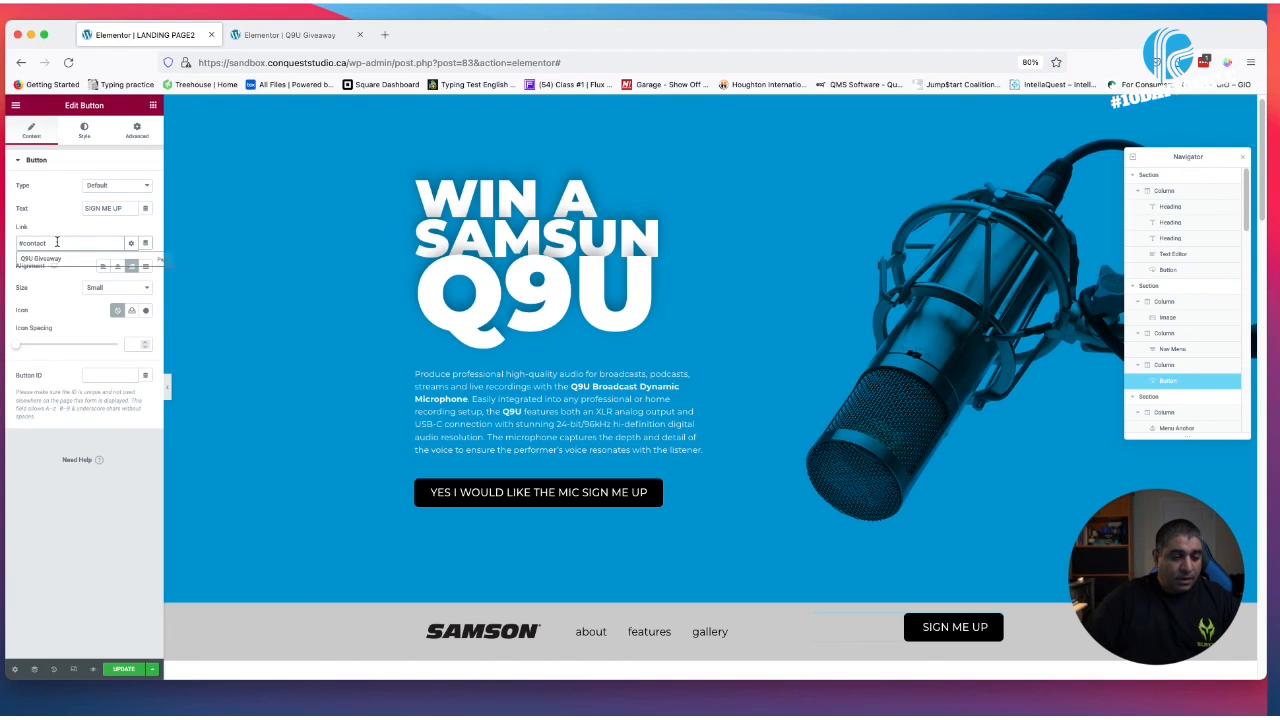
# Test the YES I WOULD LIKE THE MIC SIGN ME UP button's jump to the contact form
pyautogui.click(588, 492)
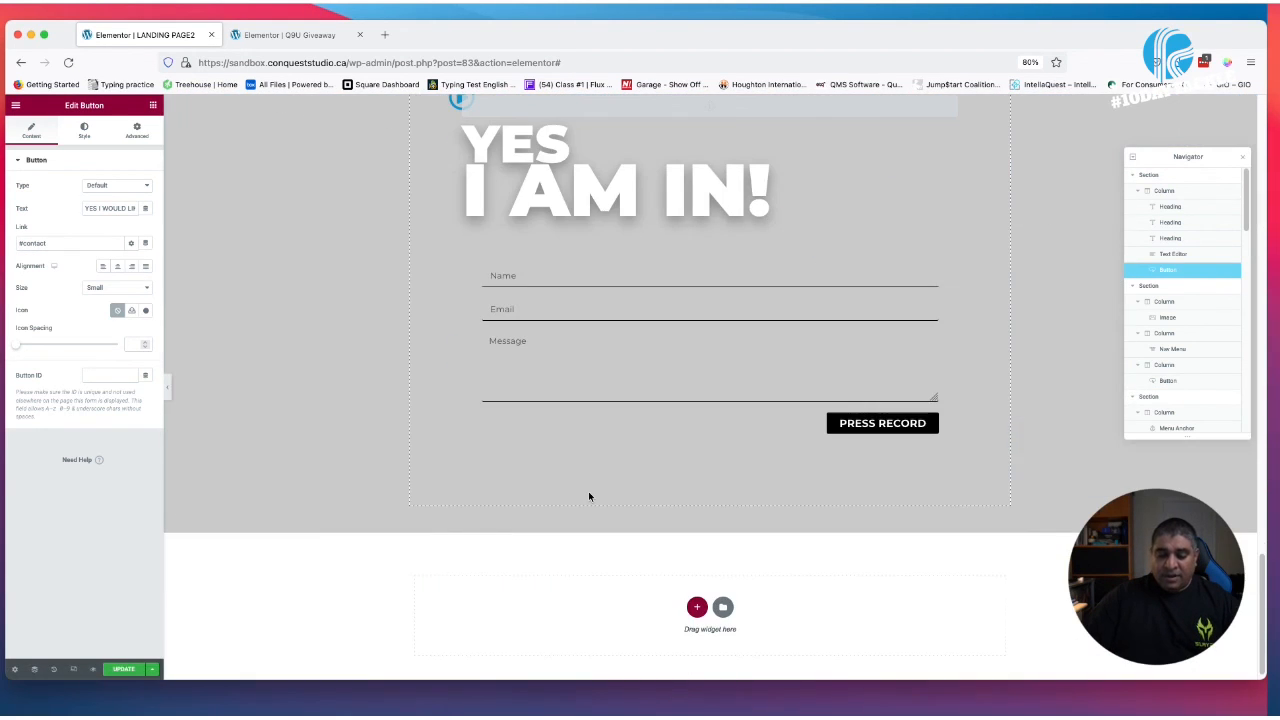
pyautogui.scroll(10, 588, 491)
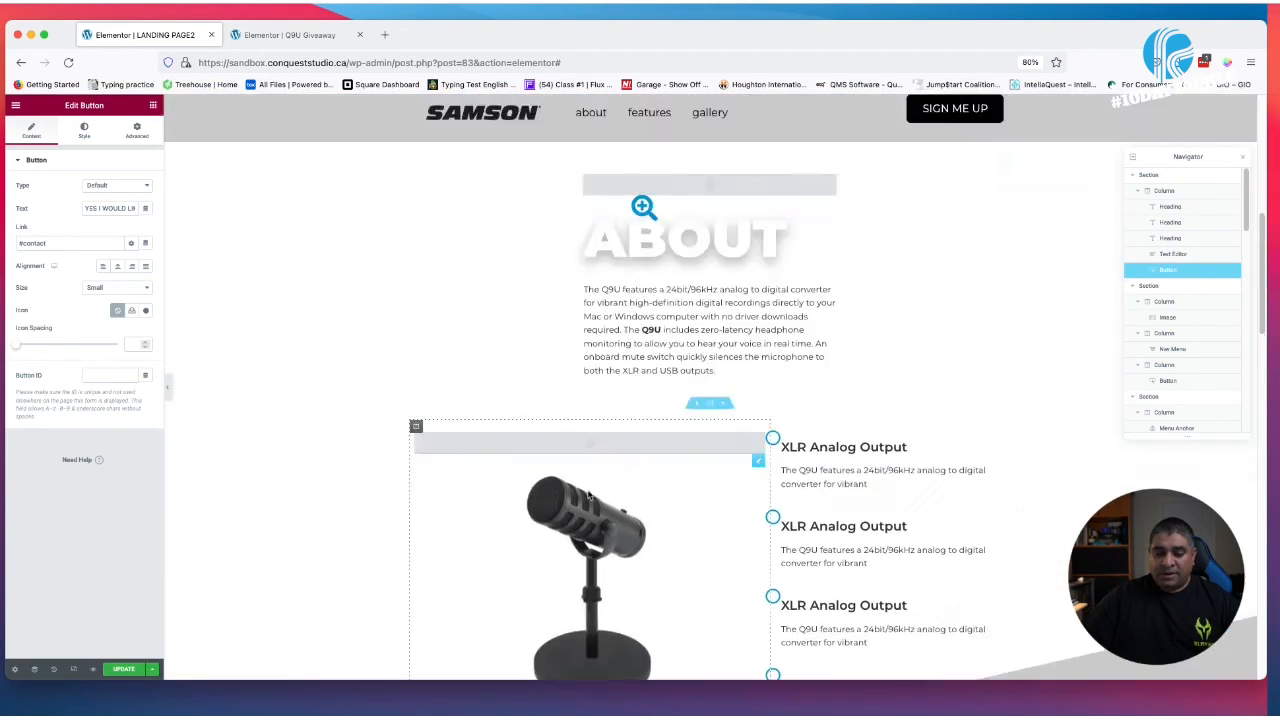
pyautogui.scroll(5, 588, 496)
pyautogui.scroll(-1, 586, 488)
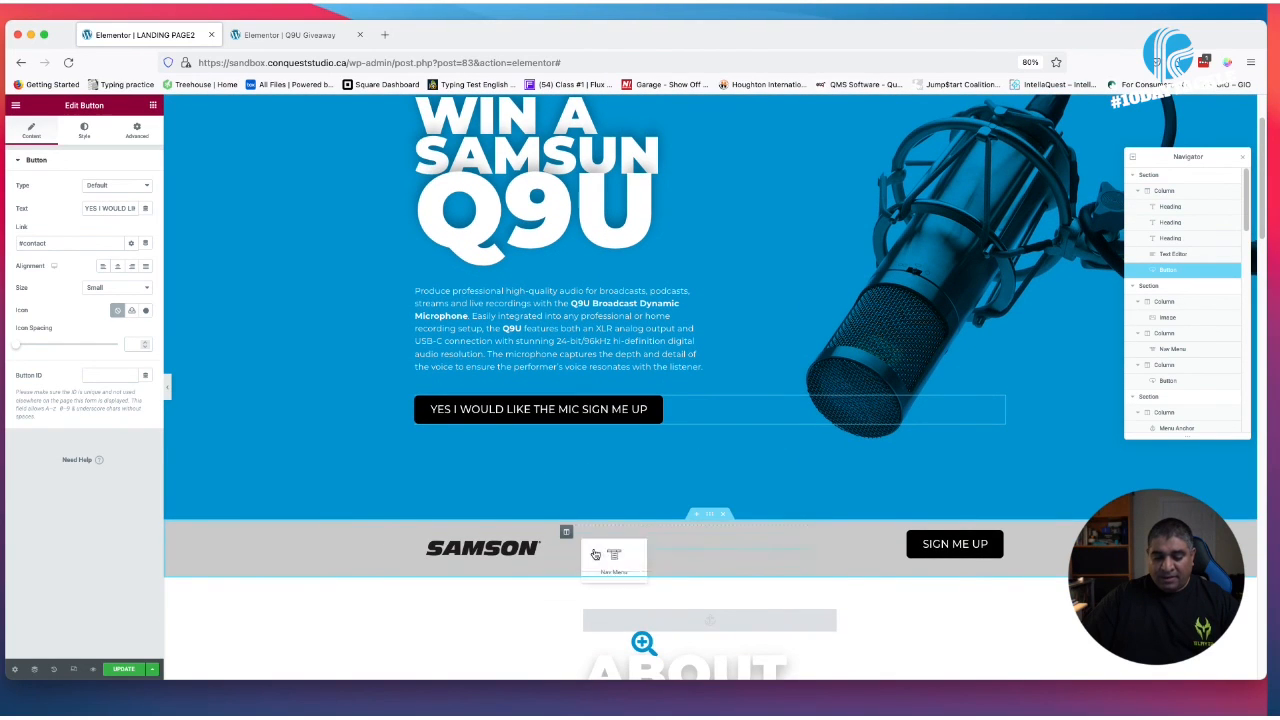
# Test the about and features links of the navigation menu against their page anchors
pyautogui.moveTo(595, 553); pyautogui.dragTo(596, 553)
pyautogui.scroll(-5, 610, 530)
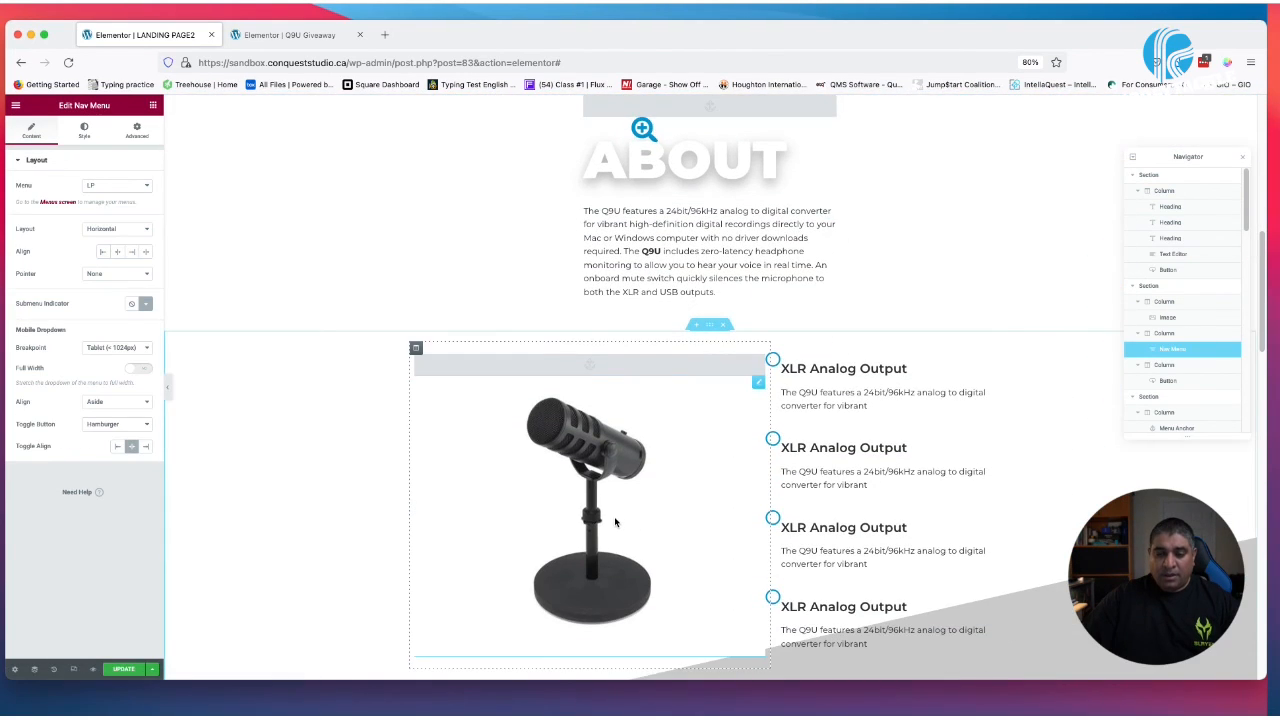
pyautogui.scroll(10, 614, 521)
pyautogui.scroll(-1, 614, 521)
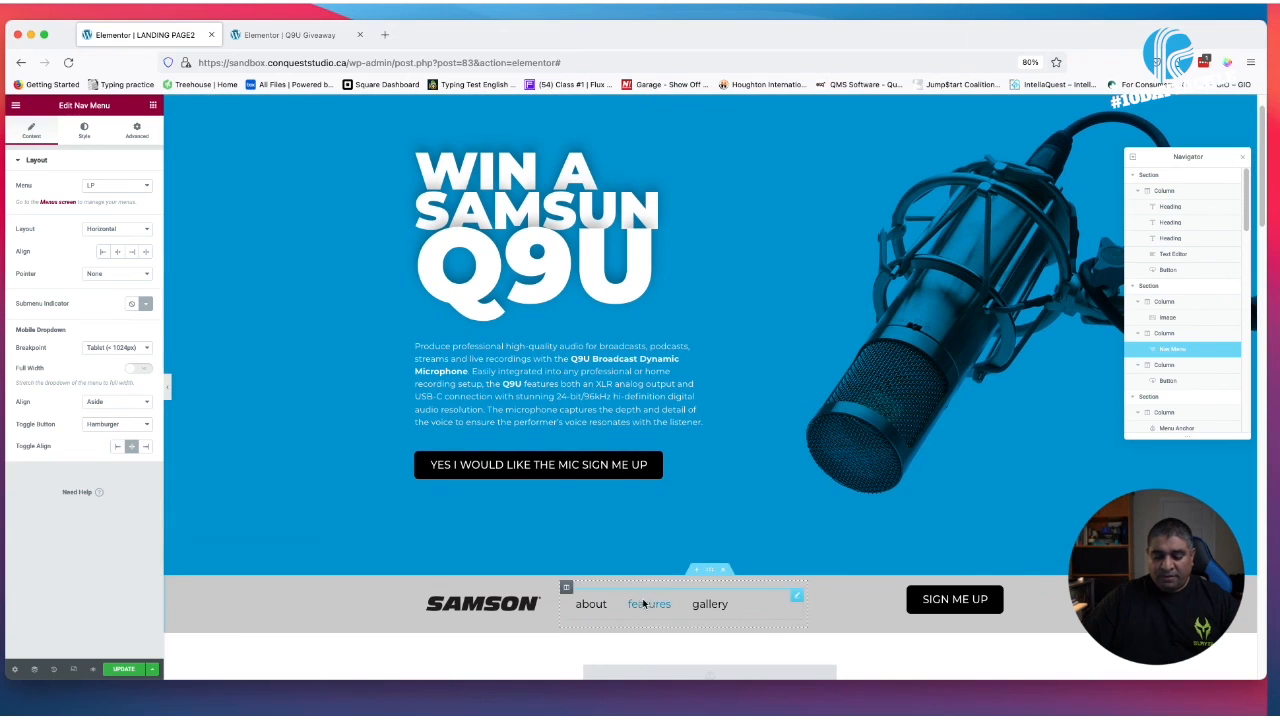
pyautogui.click(646, 604)
pyautogui.scroll(10, 618, 544)
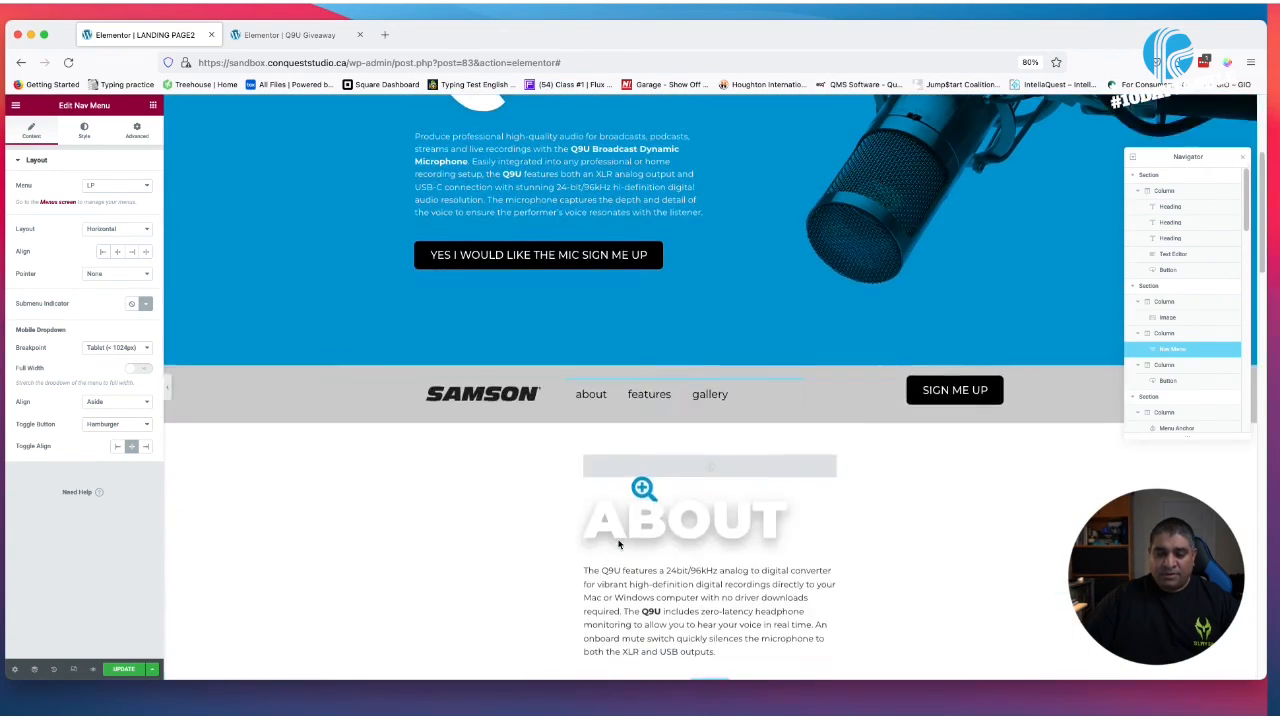
pyautogui.scroll(-1, 690, 450)
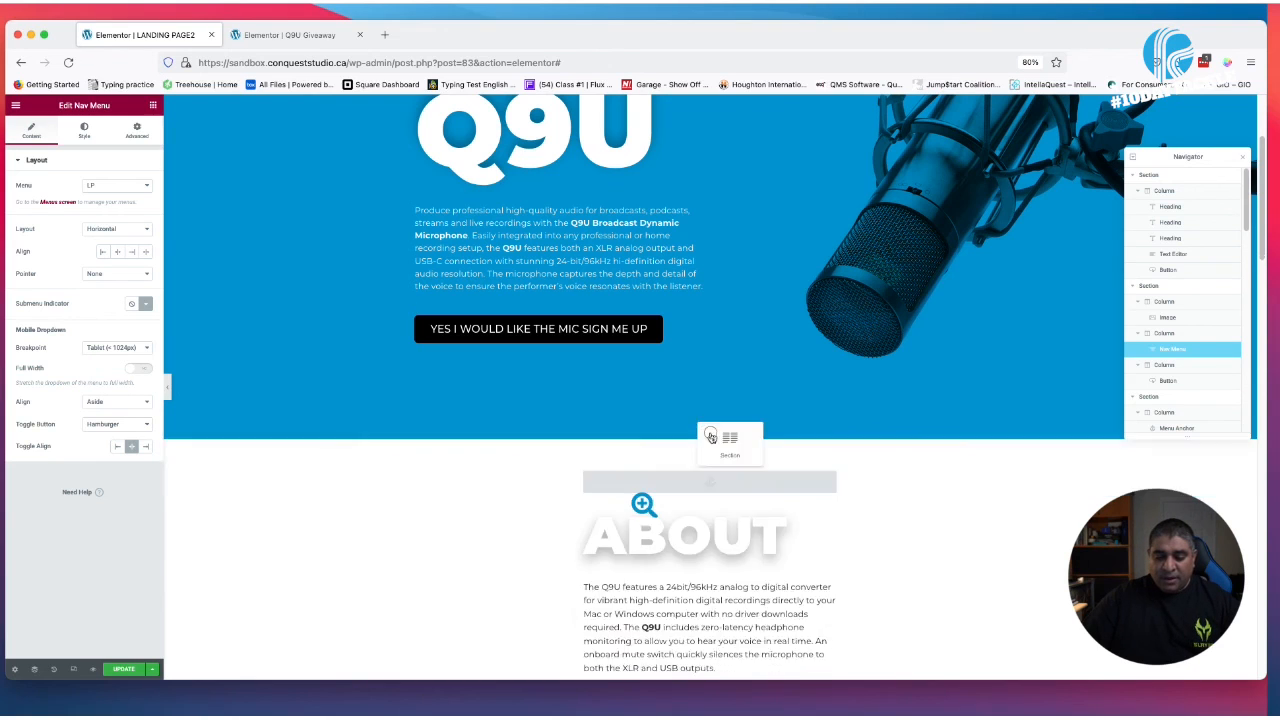
# Make the navigation bar section below the hero sticky at the Top through its motion effects
pyautogui.click(709, 434)
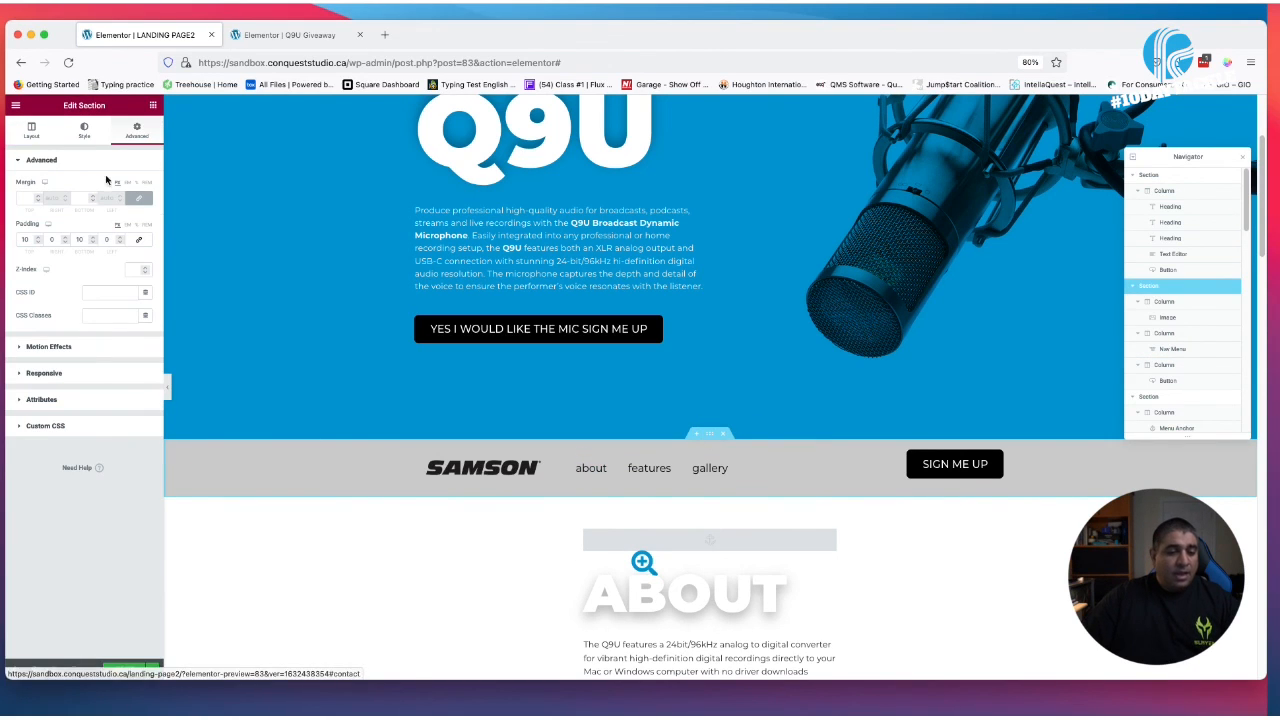
pyautogui.click(80, 348)
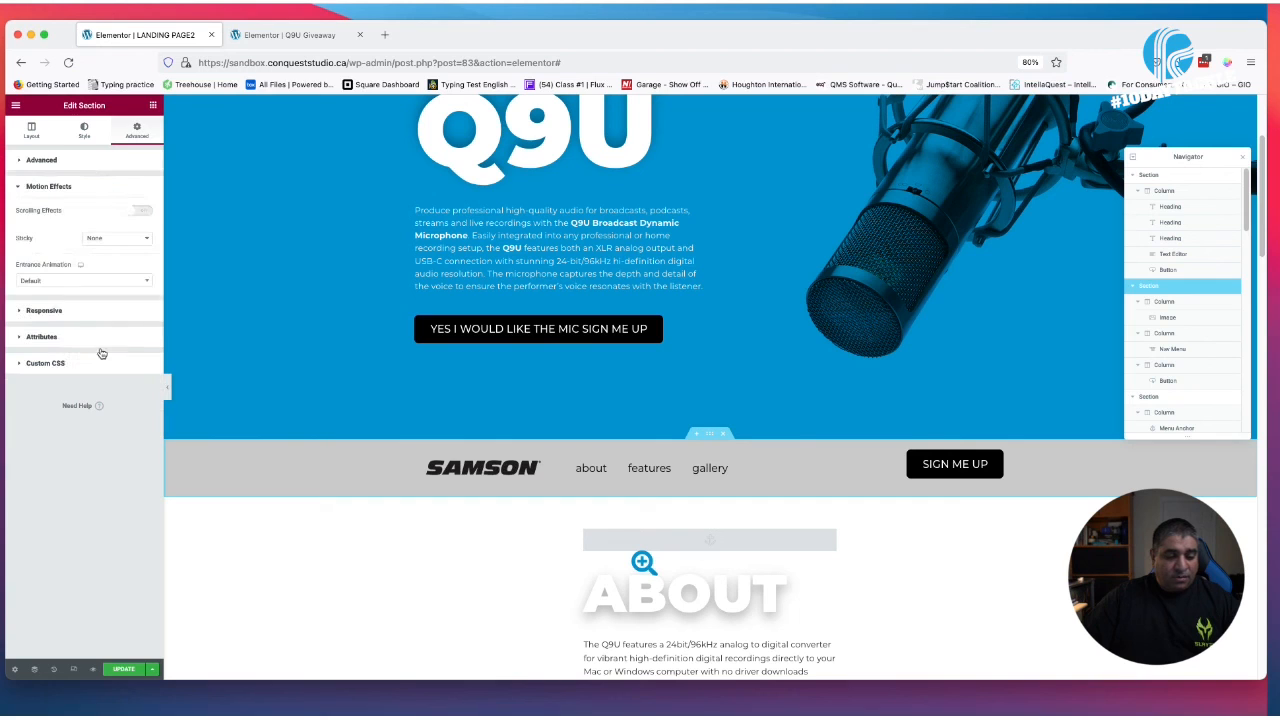
pyautogui.click(124, 240)
pyautogui.click(118, 250)
# Examine how the sticky navigation bar behaves over each section from the hero down to the contact form
pyautogui.scroll(-12, 436, 420)
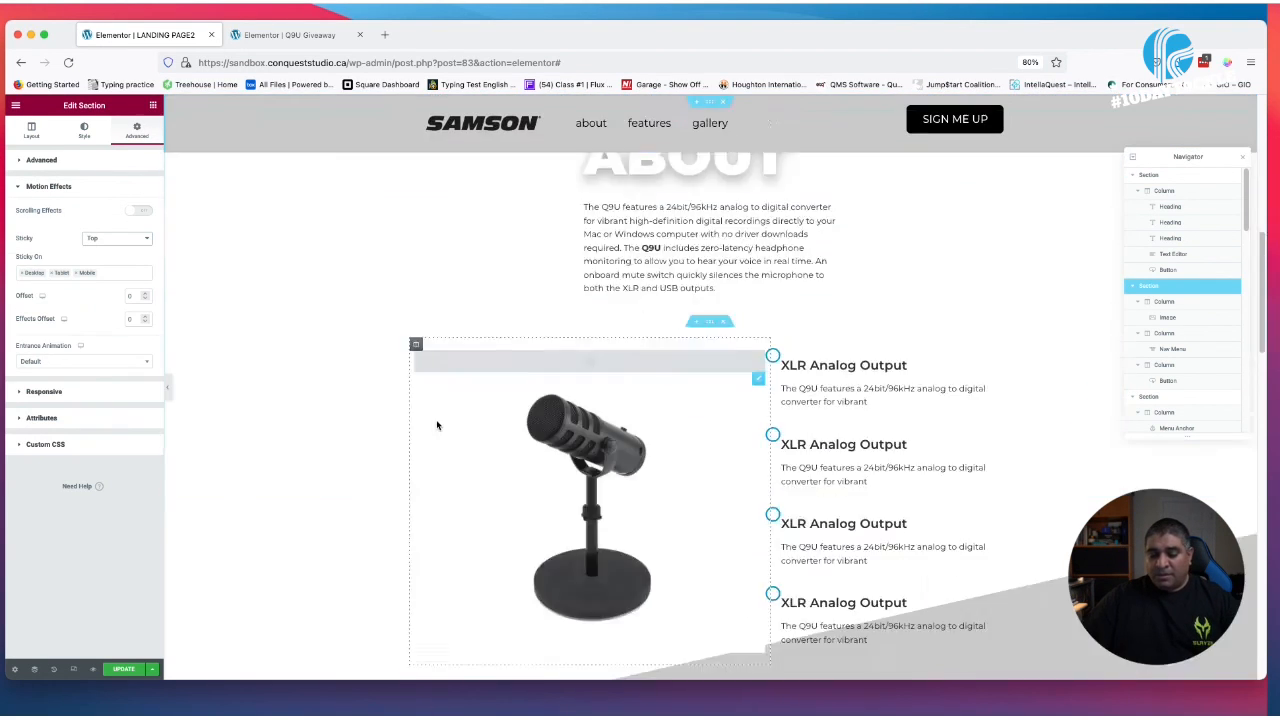
pyautogui.scroll(-6, 426, 424)
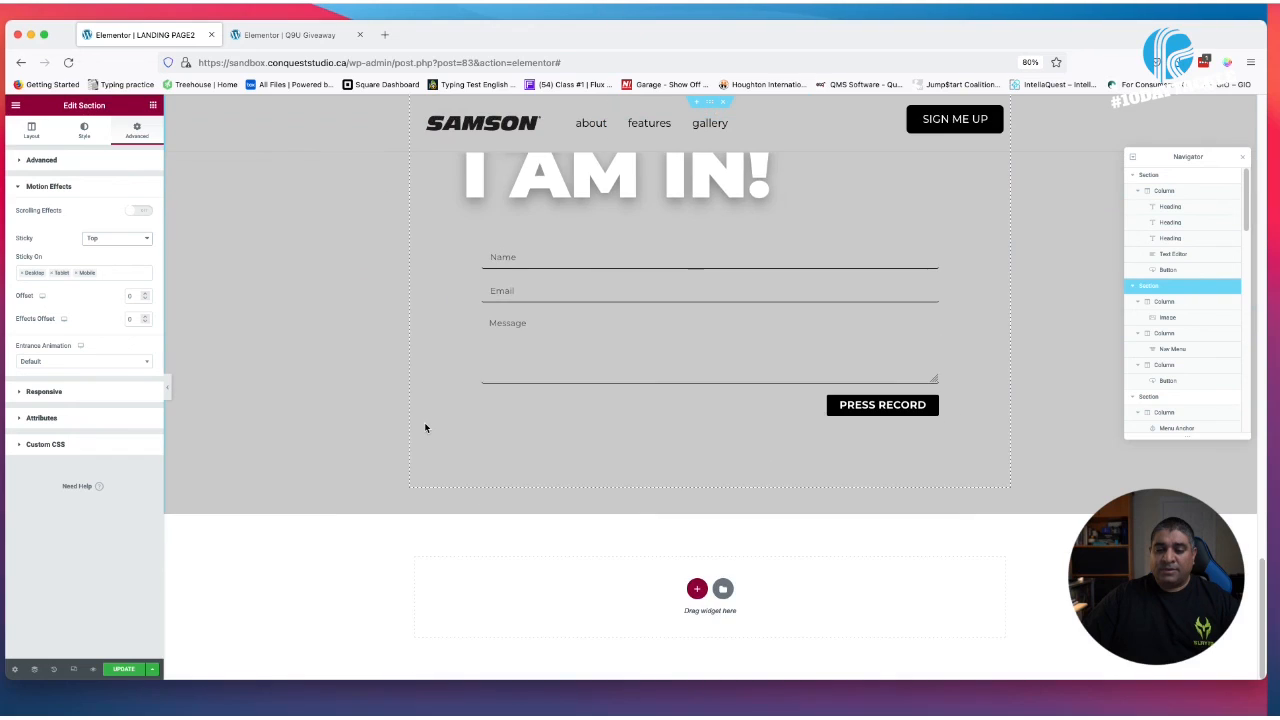
pyautogui.scroll(12, 421, 424)
pyautogui.scroll(8, 421, 428)
pyautogui.scroll(-12, 417, 425)
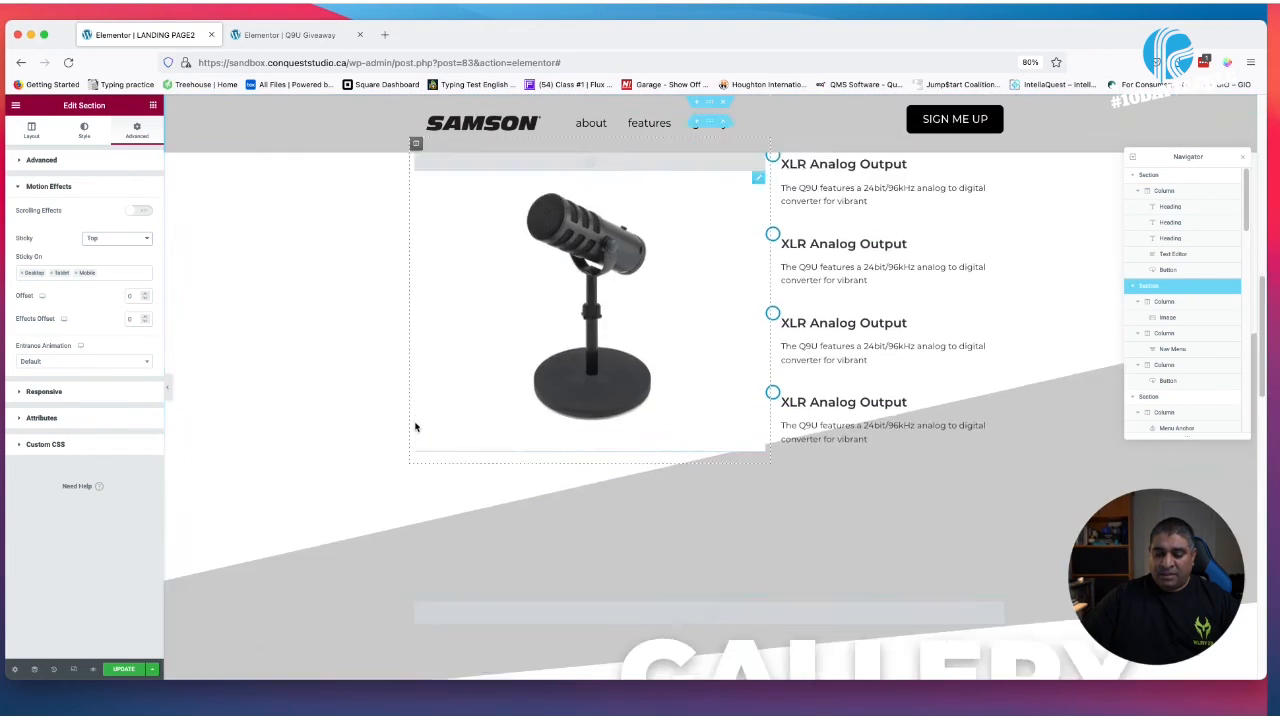
pyautogui.scroll(-3, 415, 427)
pyautogui.scroll(7, 413, 428)
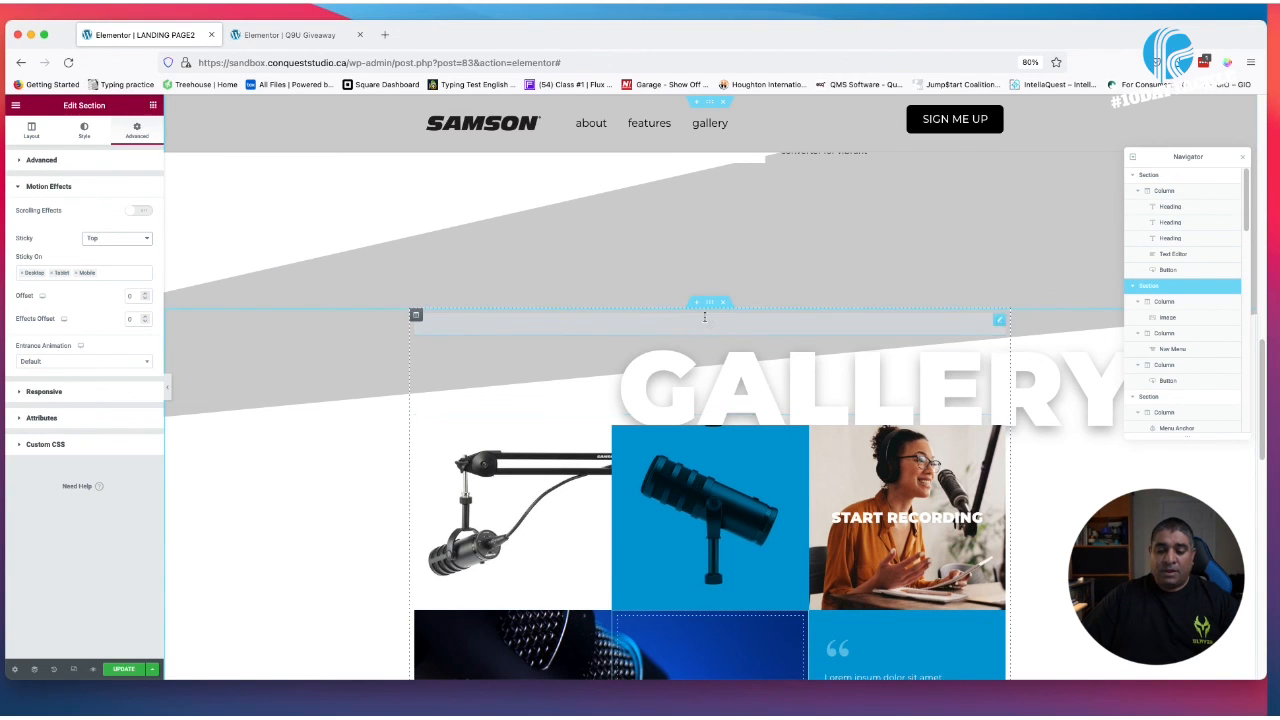
pyautogui.scroll(-4, 618, 302)
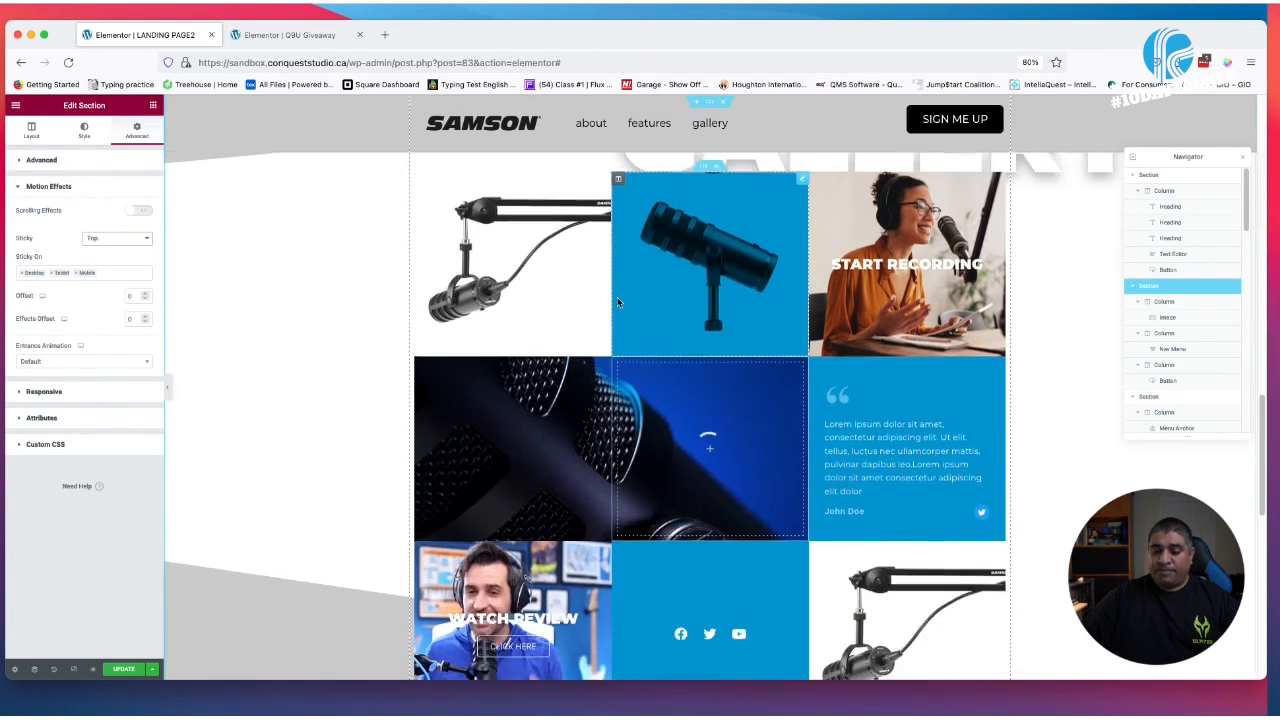
pyautogui.scroll(-8, 618, 300)
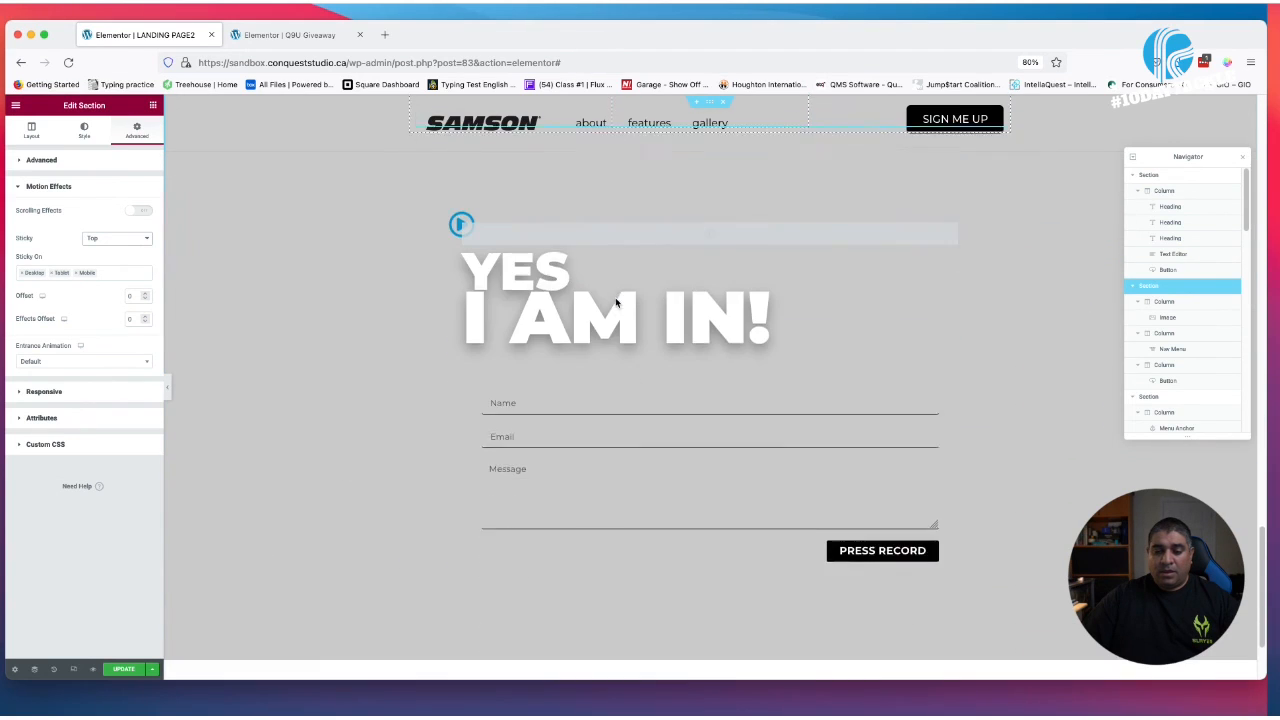
pyautogui.scroll(10, 615, 298)
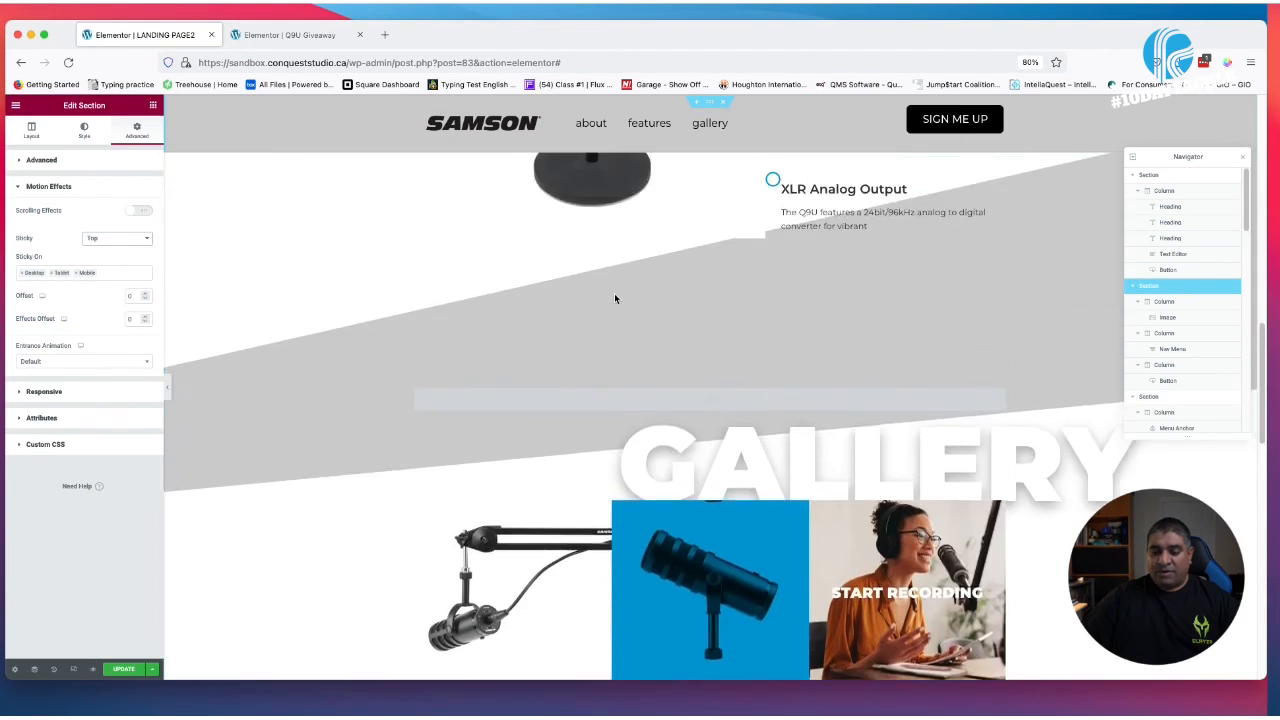
pyautogui.scroll(-3, 615, 298)
pyautogui.scroll(4, 615, 298)
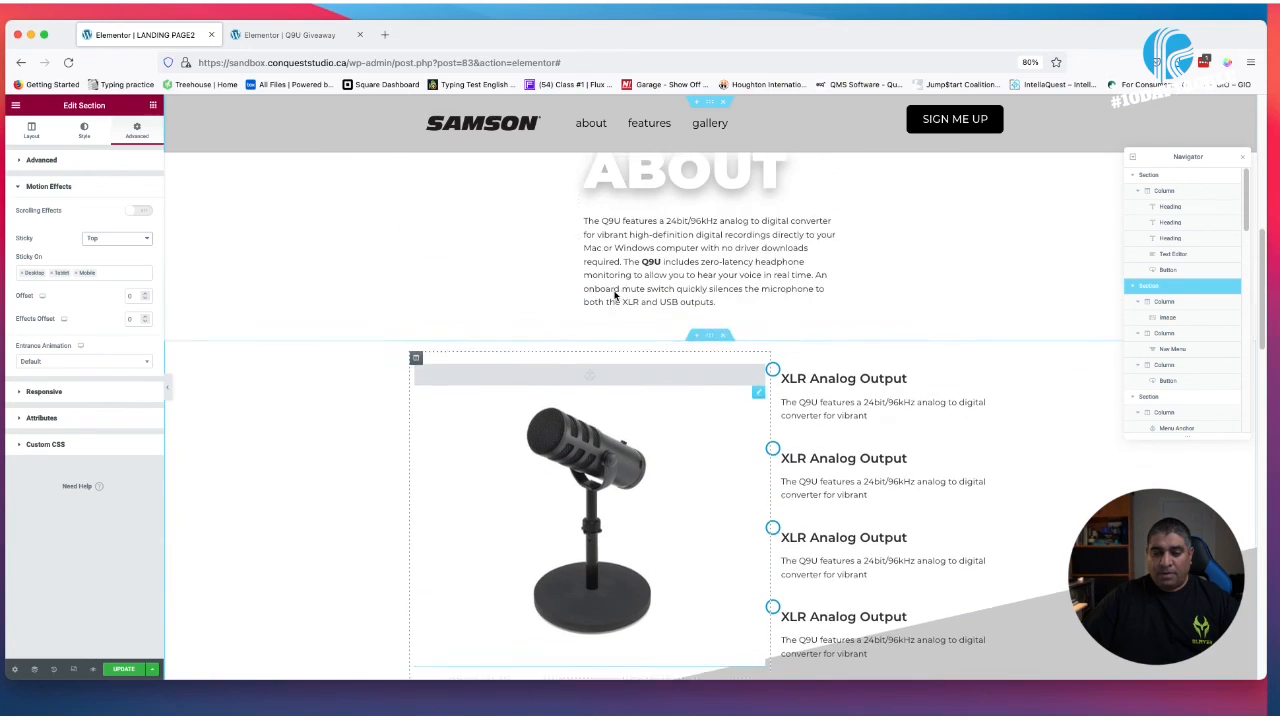
pyautogui.scroll(6, 705, 230)
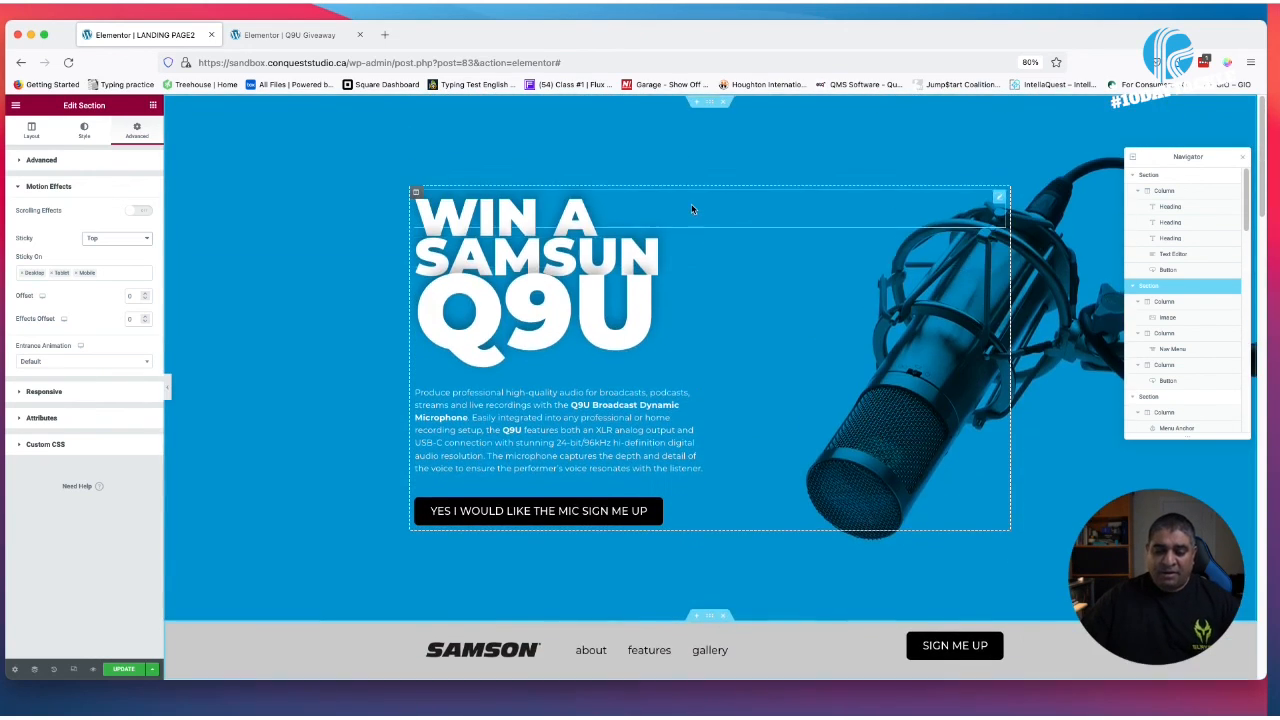
pyautogui.scroll(-10, 691, 203)
pyautogui.scroll(-8, 679, 214)
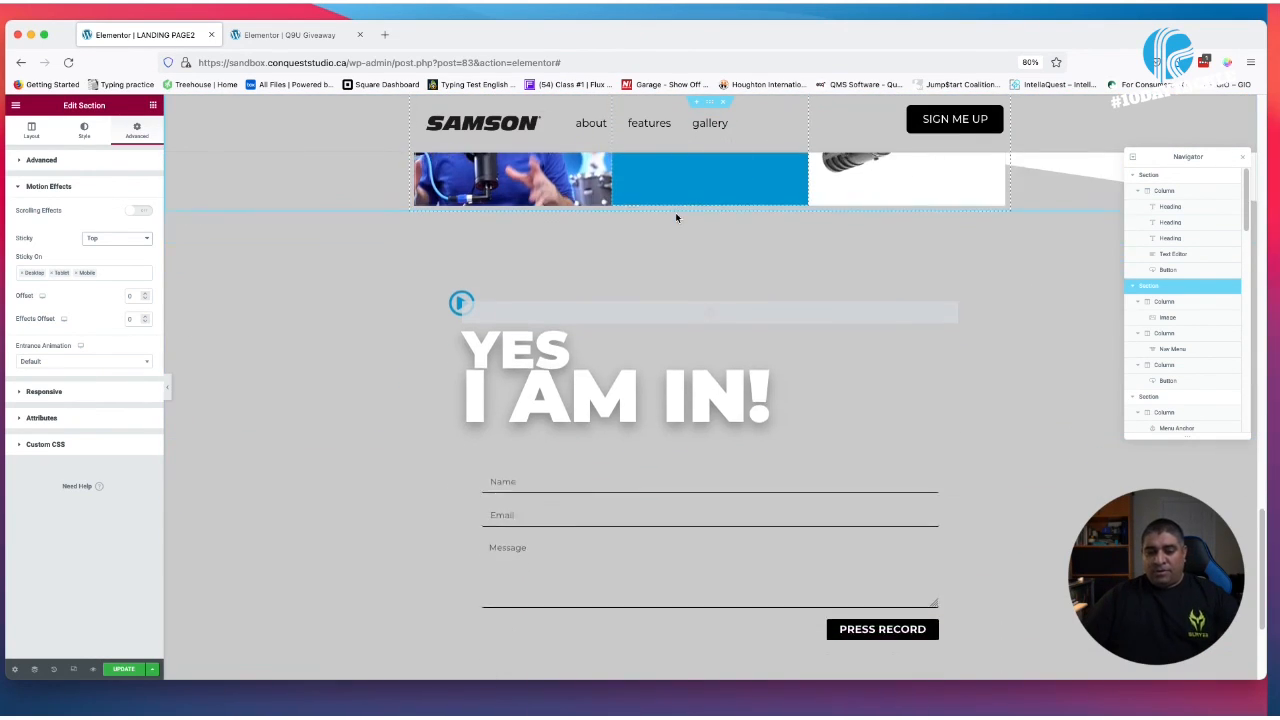
pyautogui.scroll(7, 675, 212)
pyautogui.scroll(6, 676, 207)
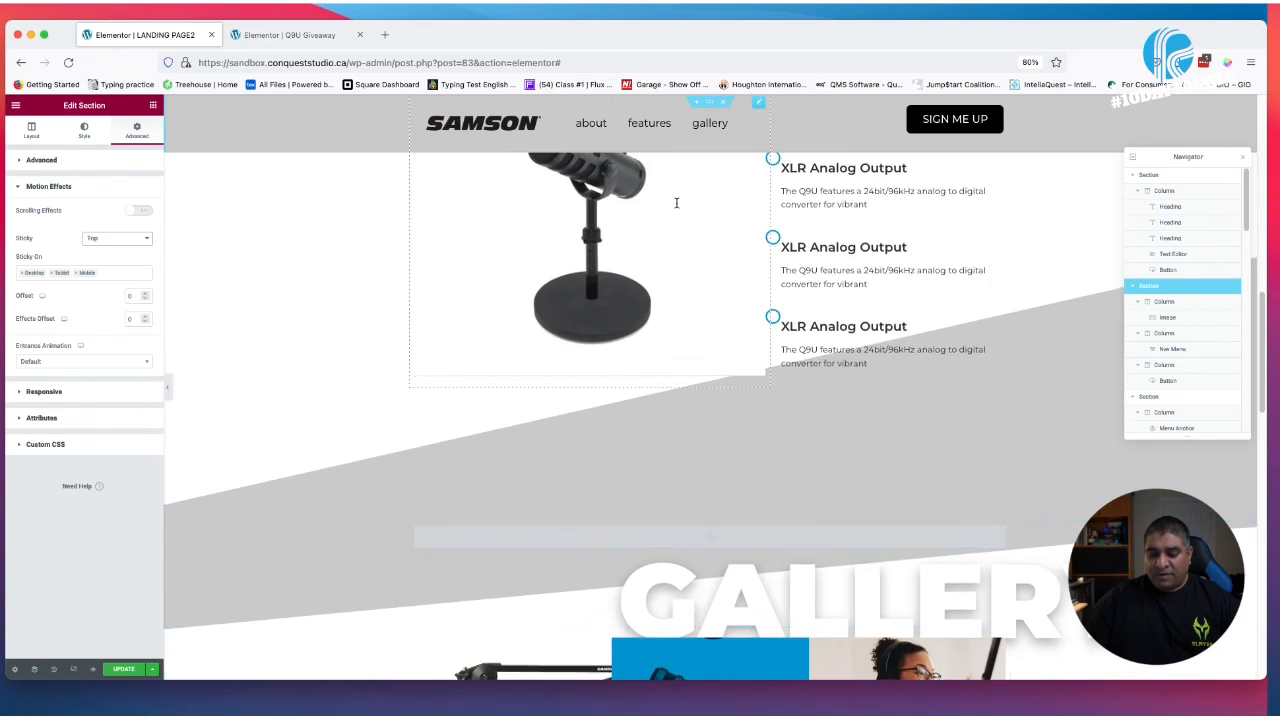
pyautogui.scroll(-3, 676, 207)
pyautogui.scroll(-1, 677, 207)
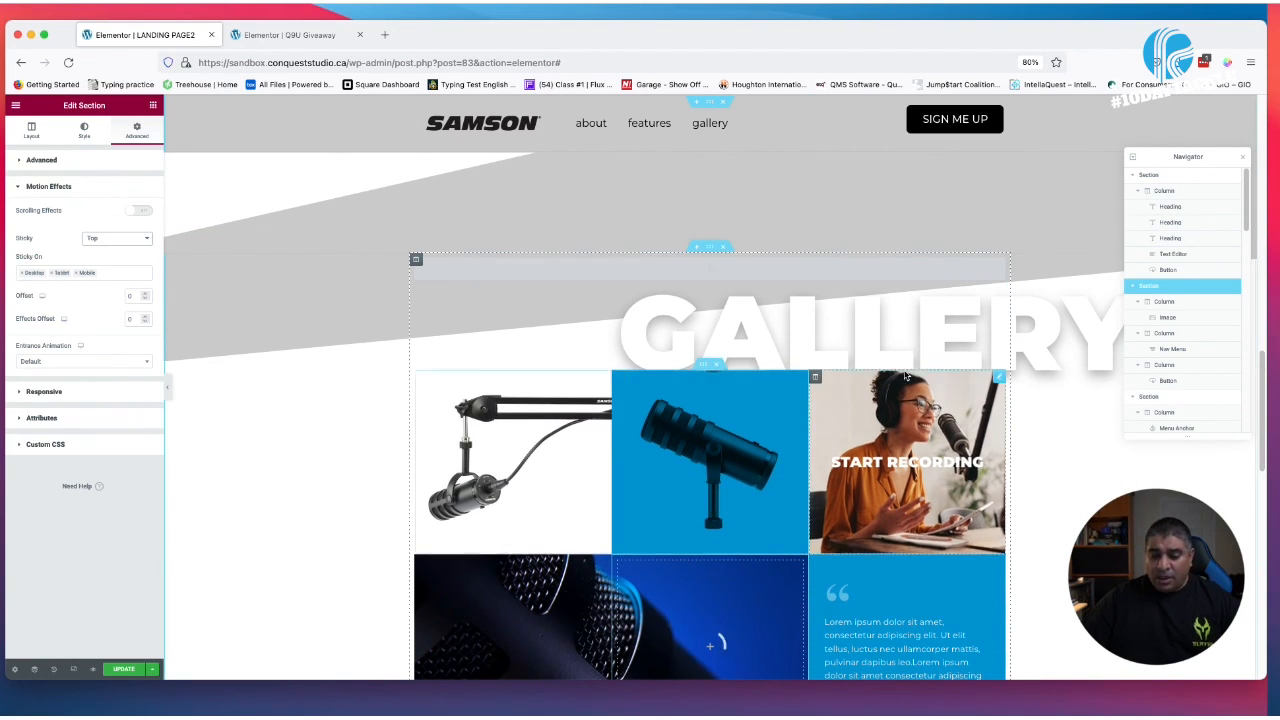
# Give the gallery section a classic background in the global Primary color and set its z-index to 2
pyautogui.click(645, 261)
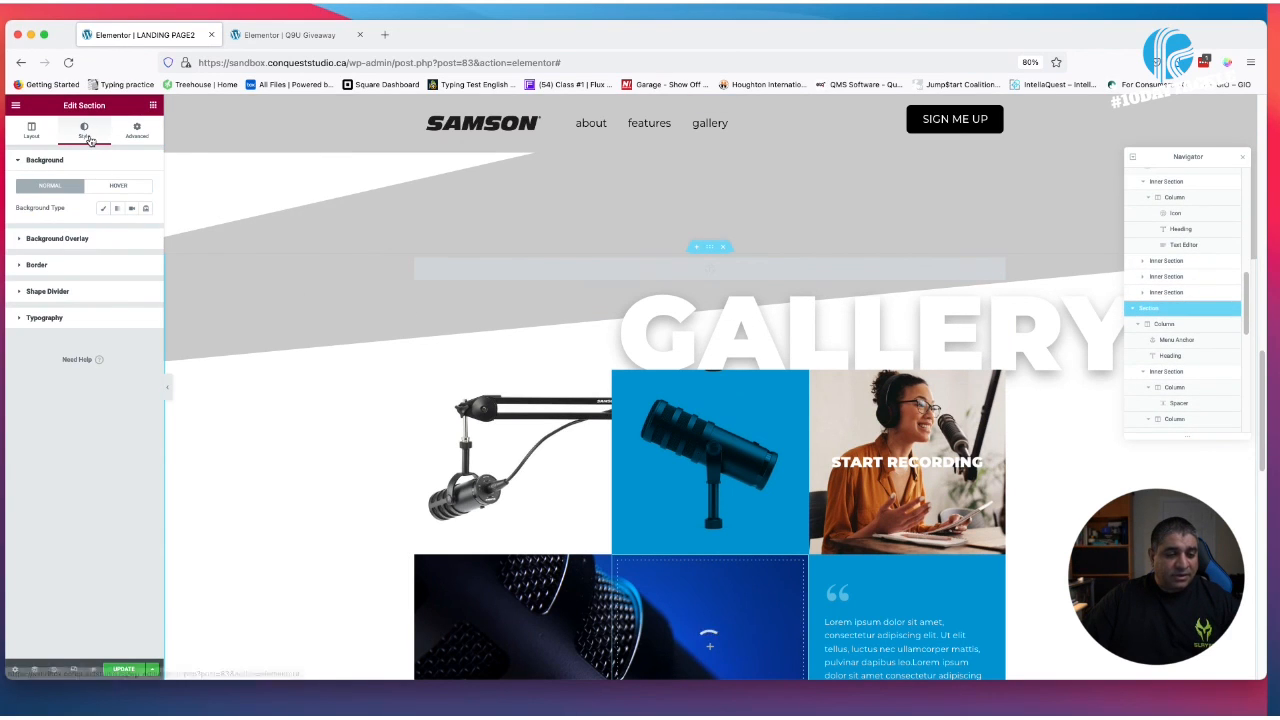
pyautogui.click(101, 209)
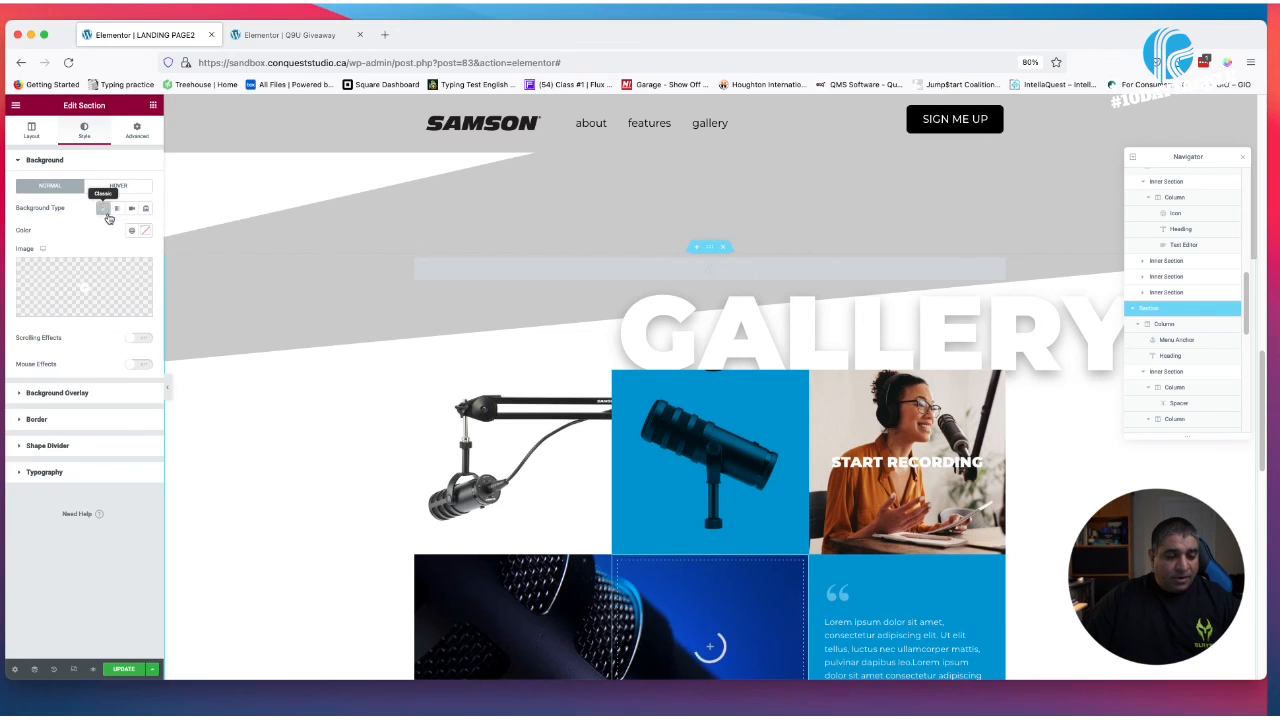
pyautogui.click(131, 231)
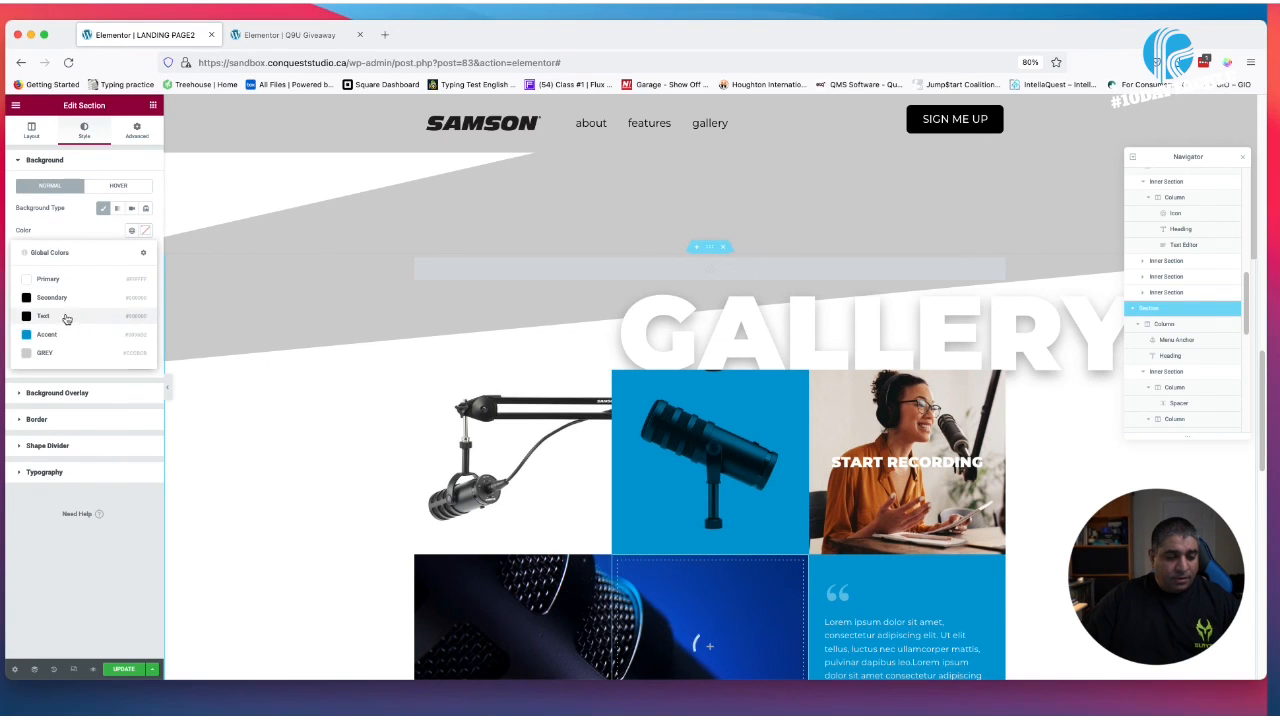
pyautogui.click(71, 283)
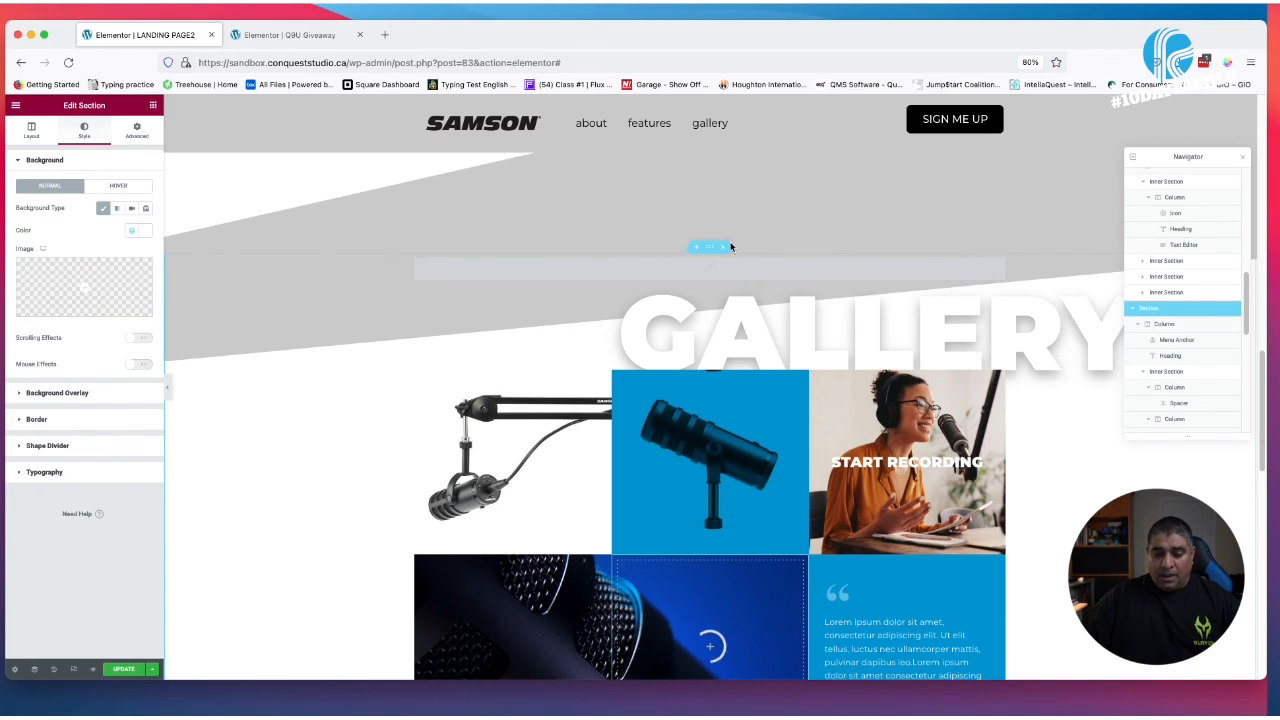
pyautogui.click(136, 131)
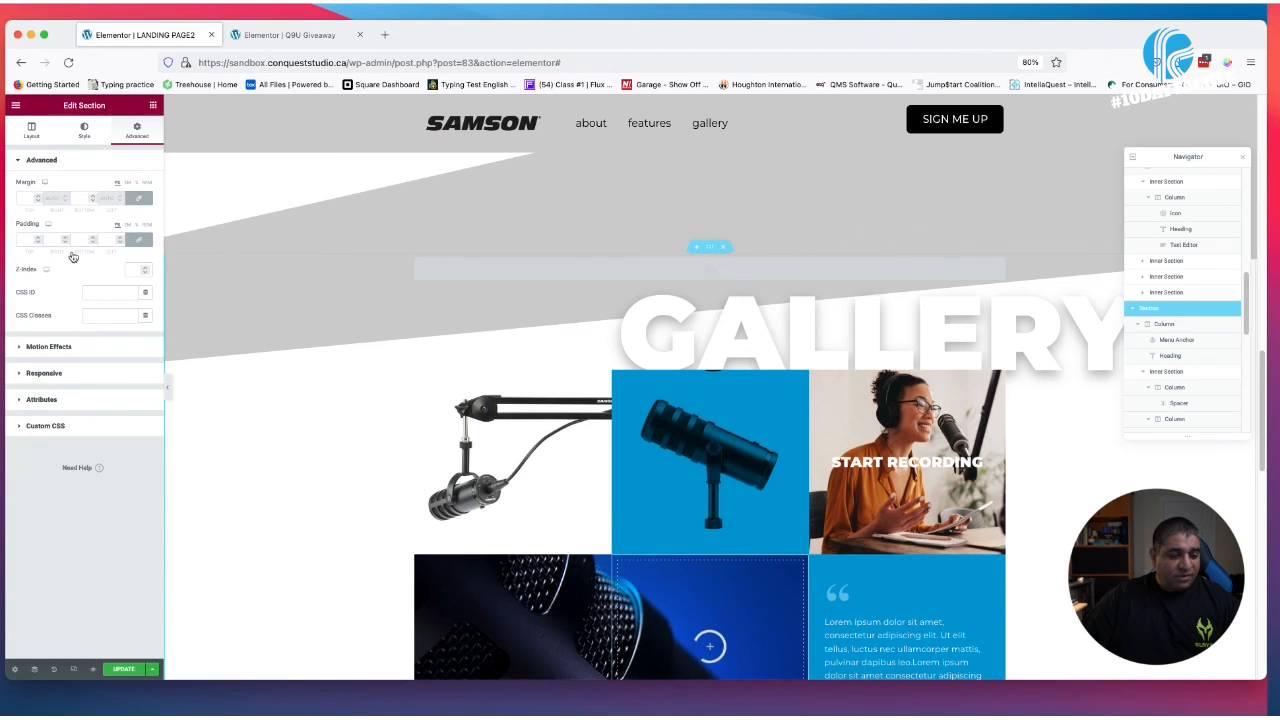
pyautogui.click(134, 271)
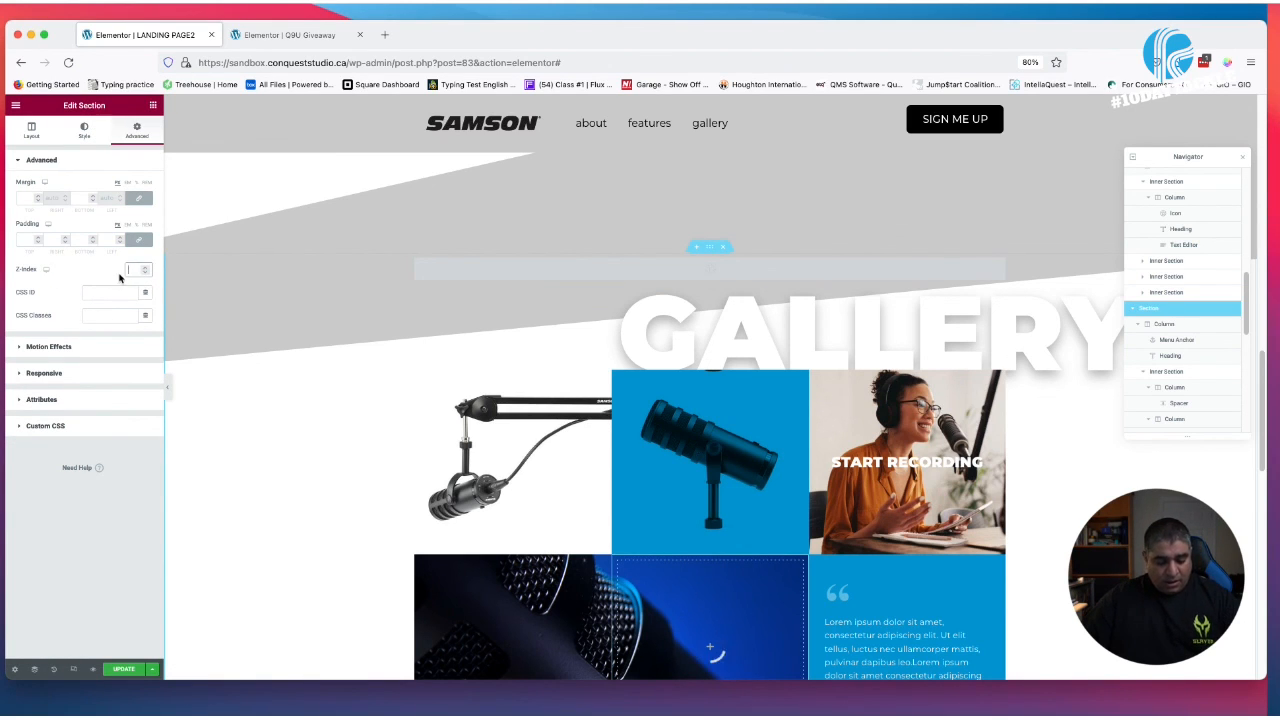
# Set the navigation bar section's z-index to 1 and check how it layers against the gallery and form sections
pyautogui.scroll(15, 388, 301)
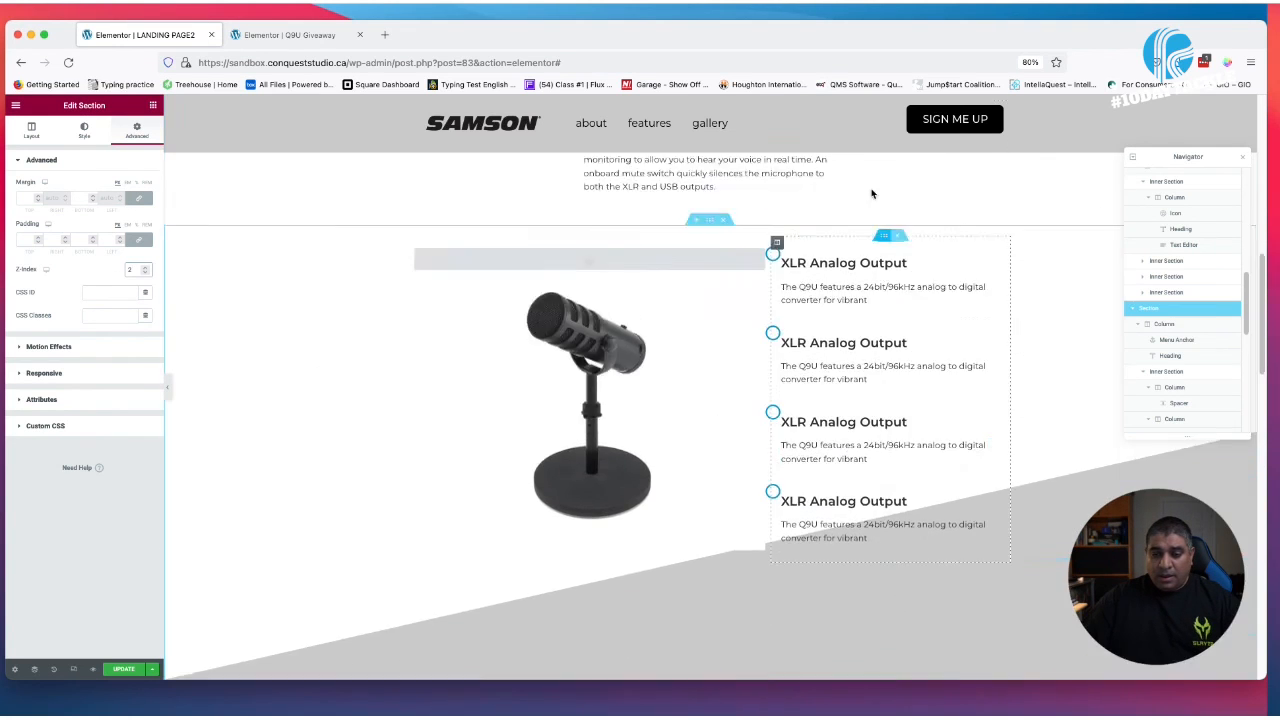
pyautogui.scroll(4, 683, 105)
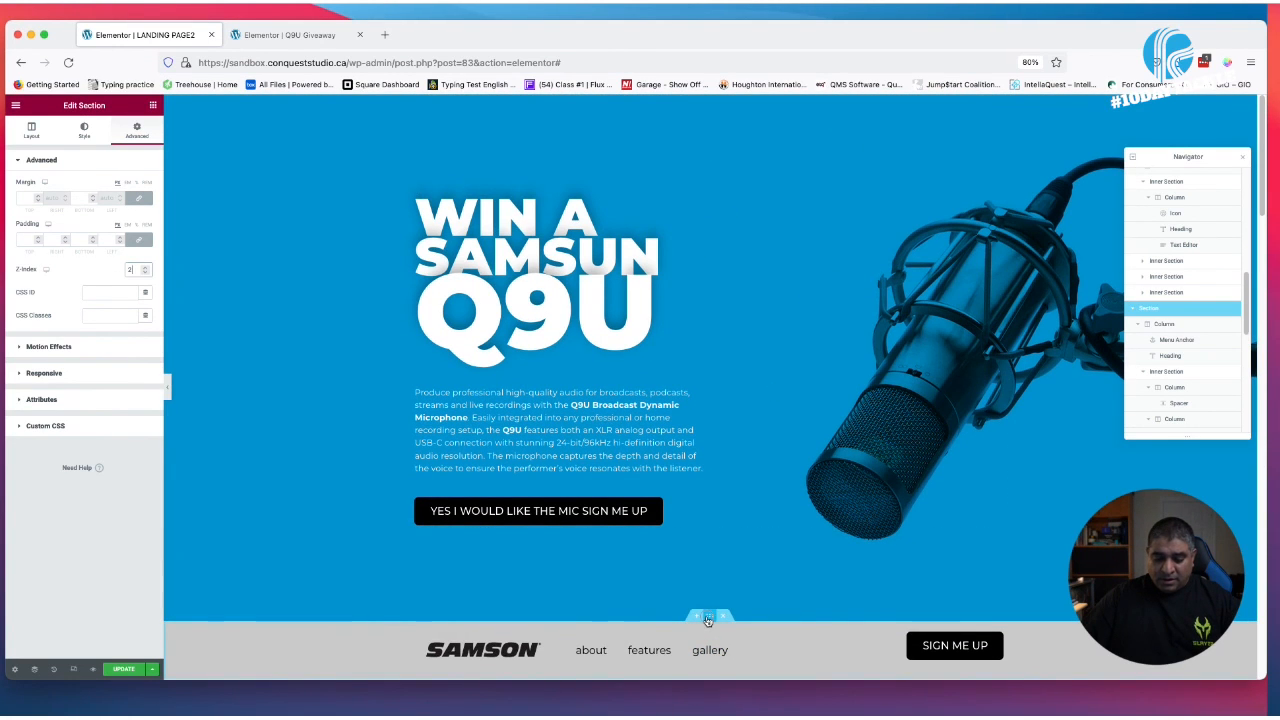
pyautogui.click(707, 618)
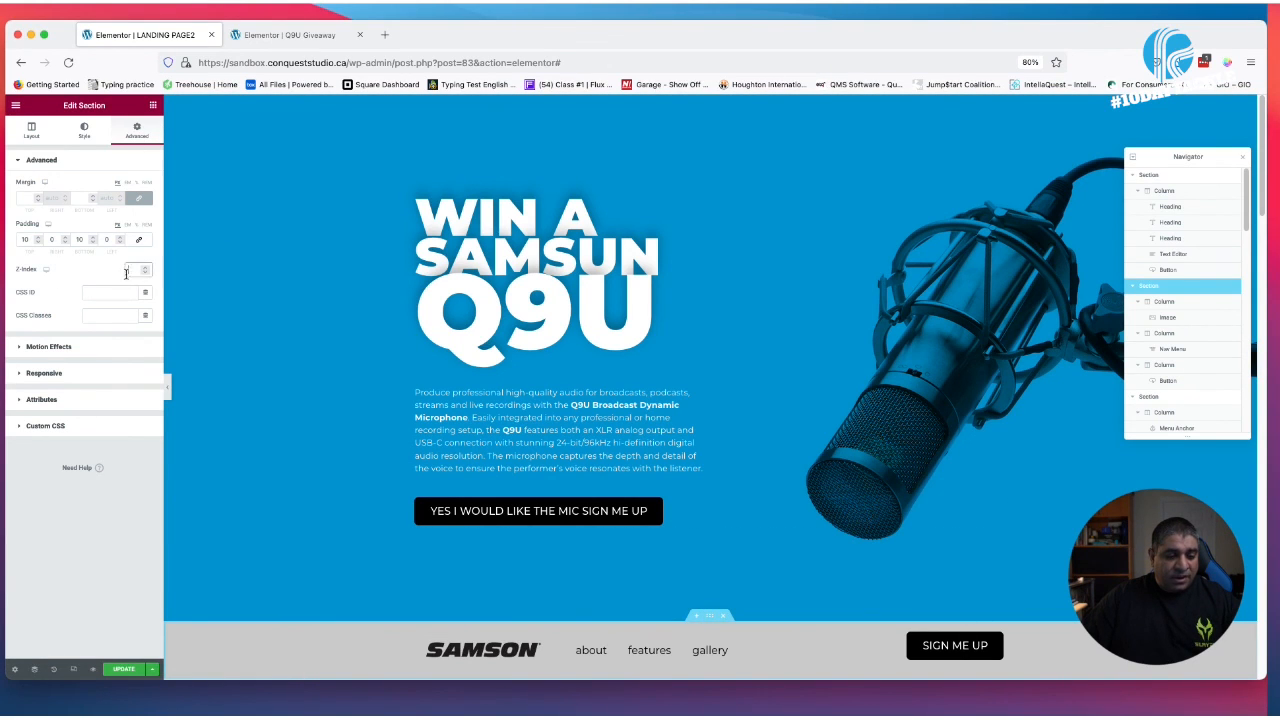
pyautogui.scroll(-5, 274, 301)
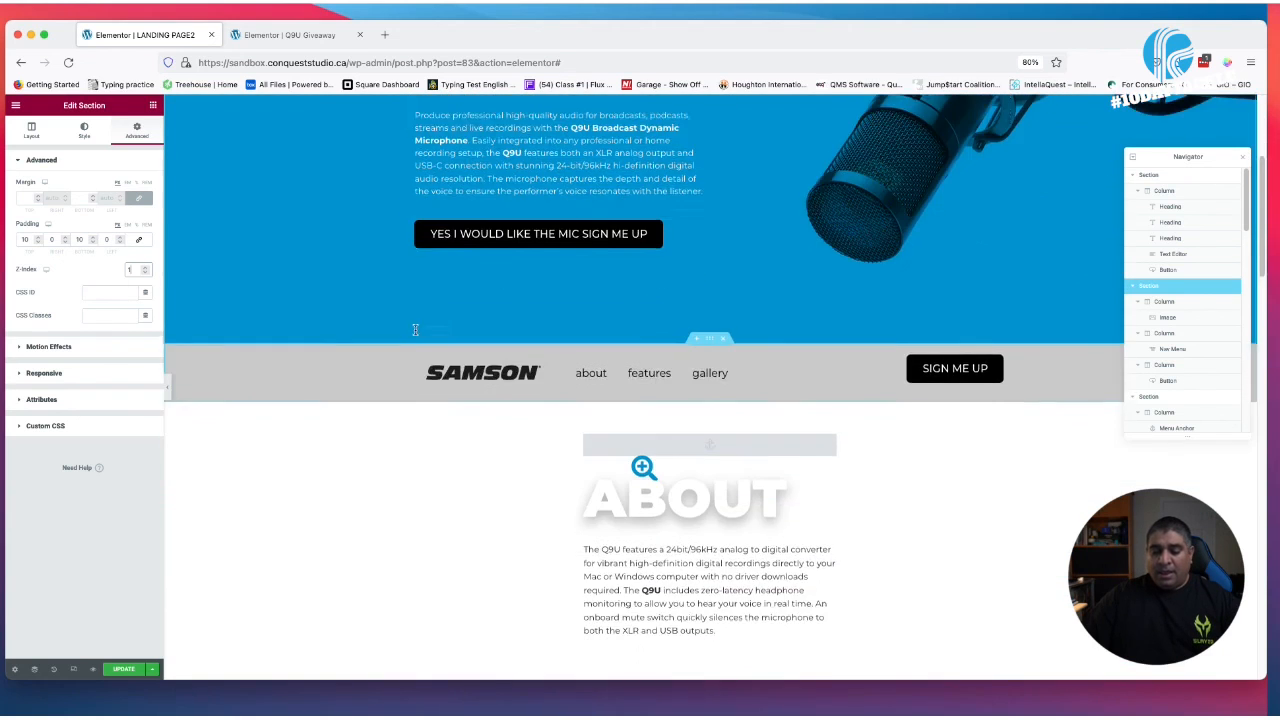
pyautogui.scroll(-10, 408, 334)
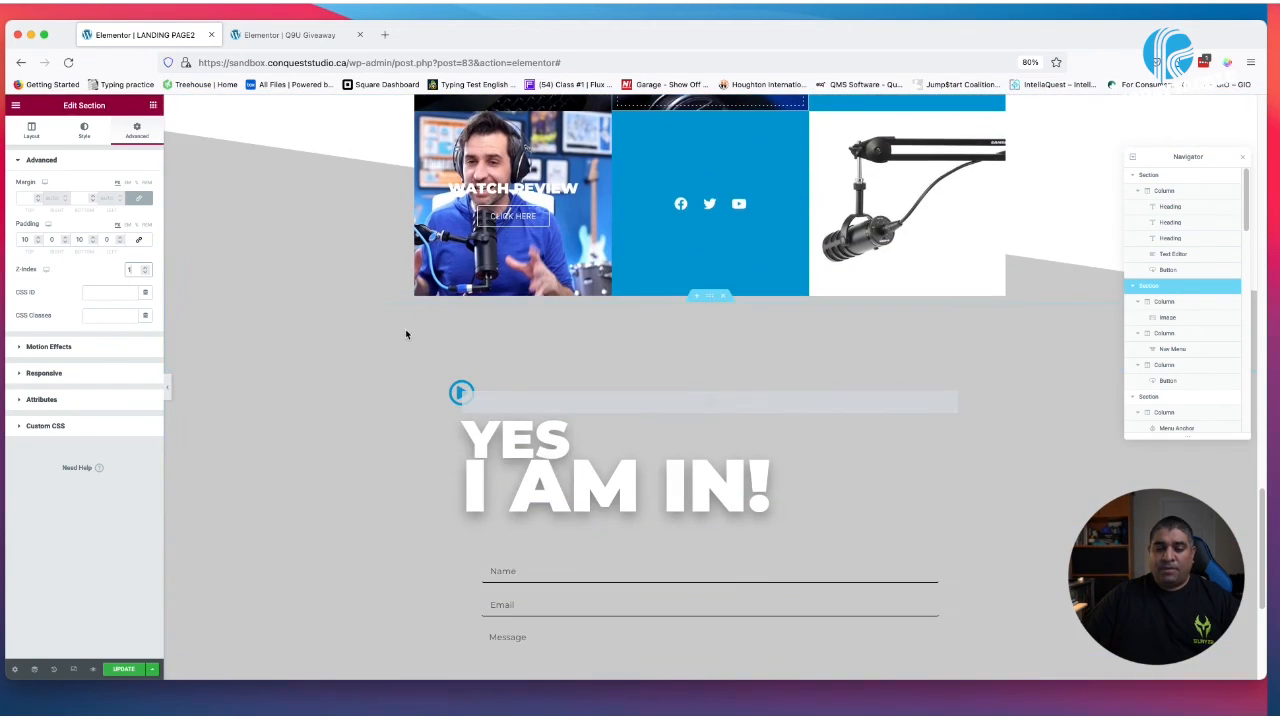
pyautogui.scroll(-2, 398, 333)
pyautogui.scroll(5, 396, 335)
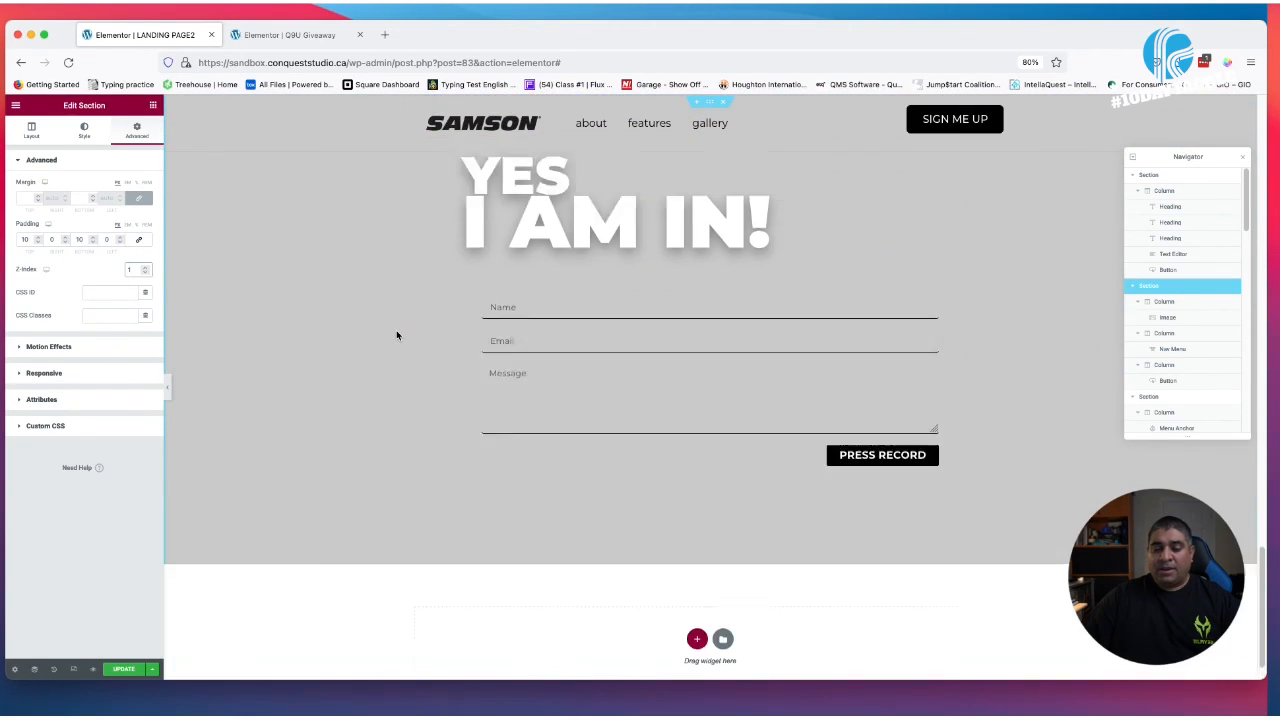
pyautogui.scroll(-2, 396, 334)
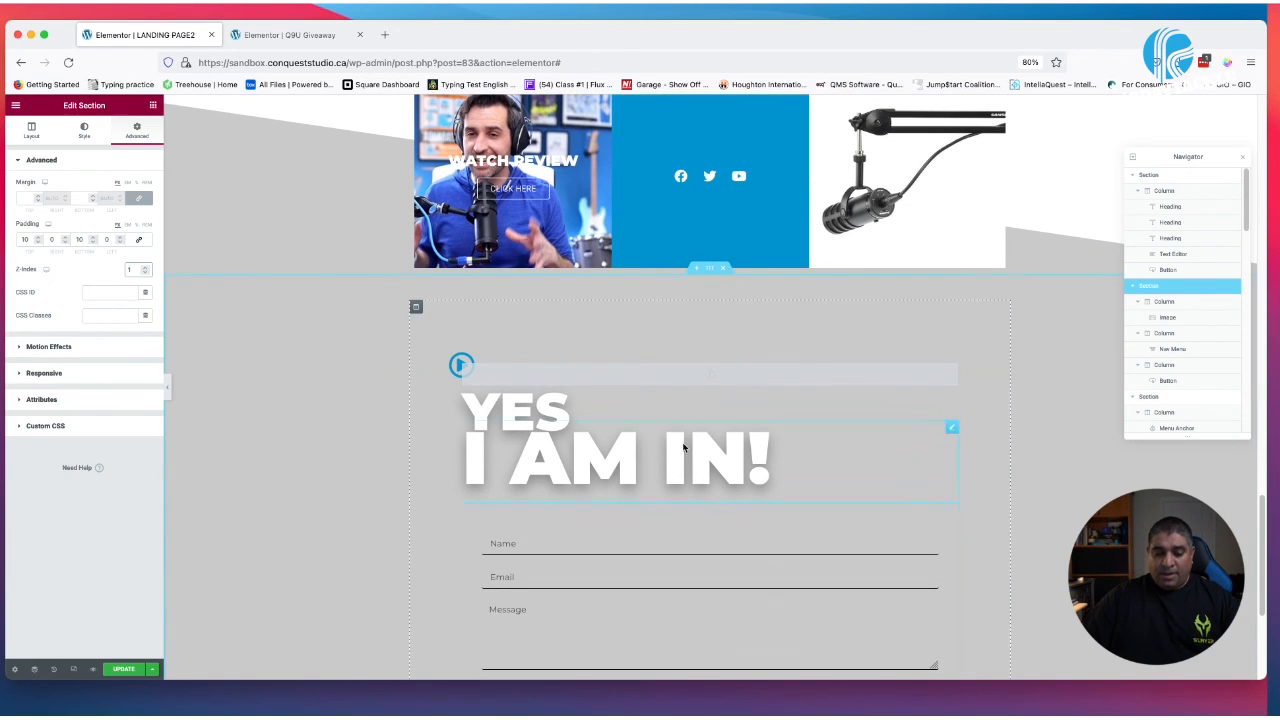
# Set the YES I AM IN! form section's z-index to 2 and check the navigation bar's layering along the page
pyautogui.click(712, 269)
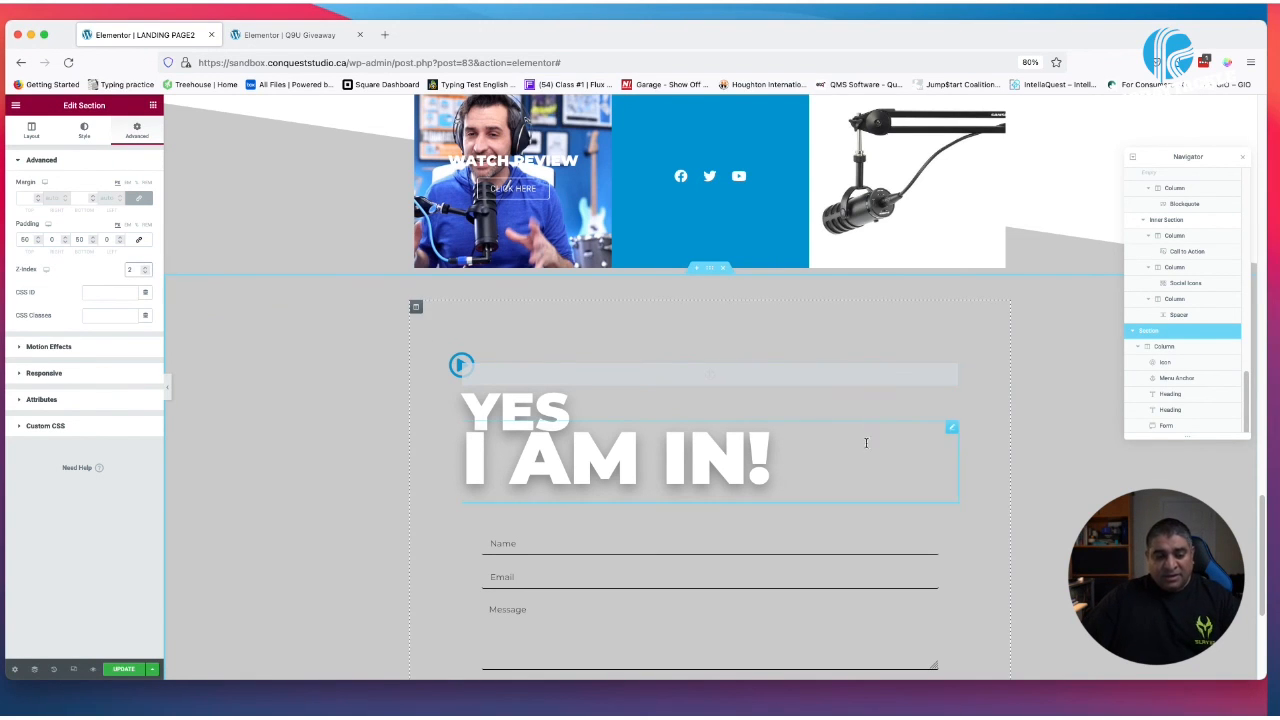
pyautogui.scroll(15, 866, 442)
pyautogui.scroll(-5, 843, 392)
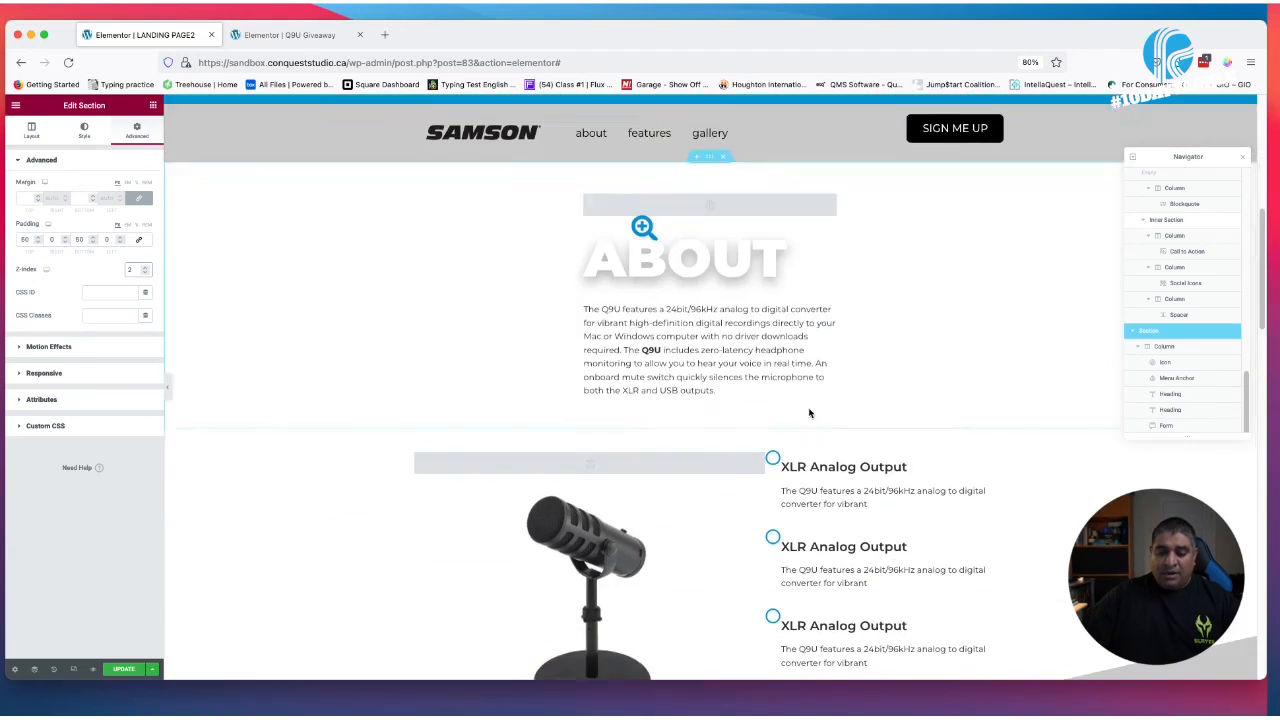
pyautogui.scroll(-10, 810, 413)
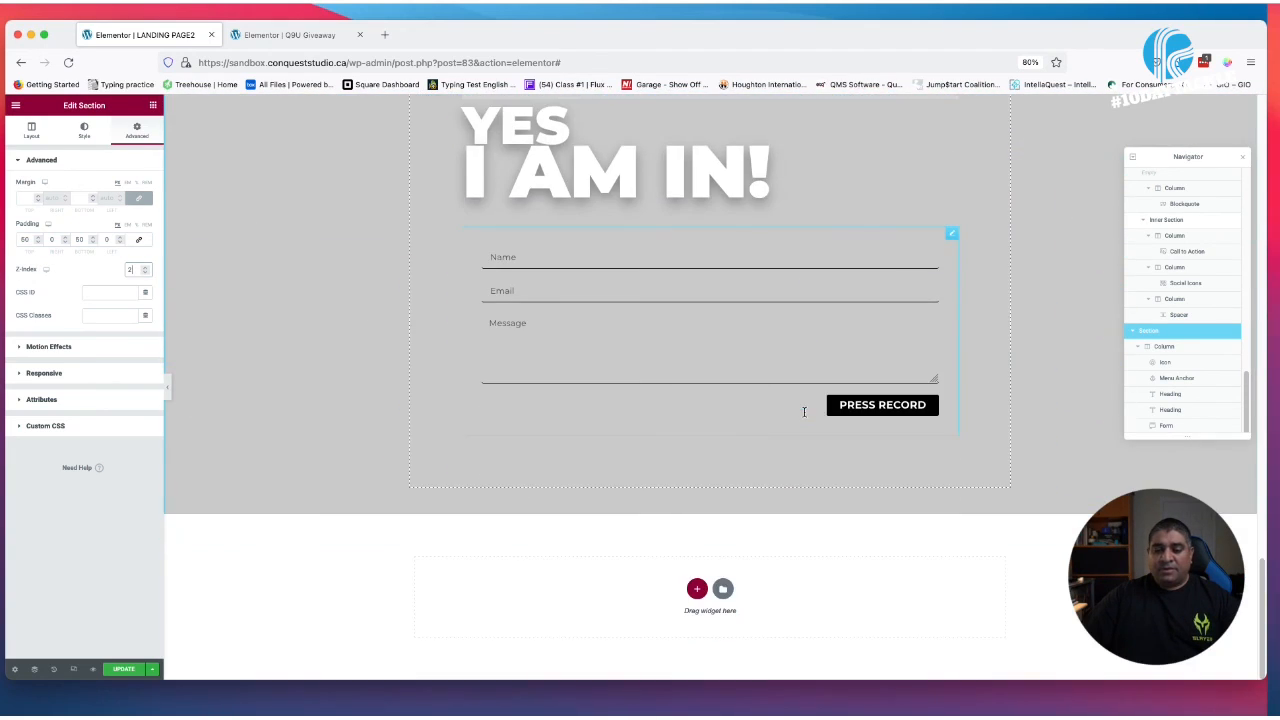
pyautogui.scroll(10, 803, 411)
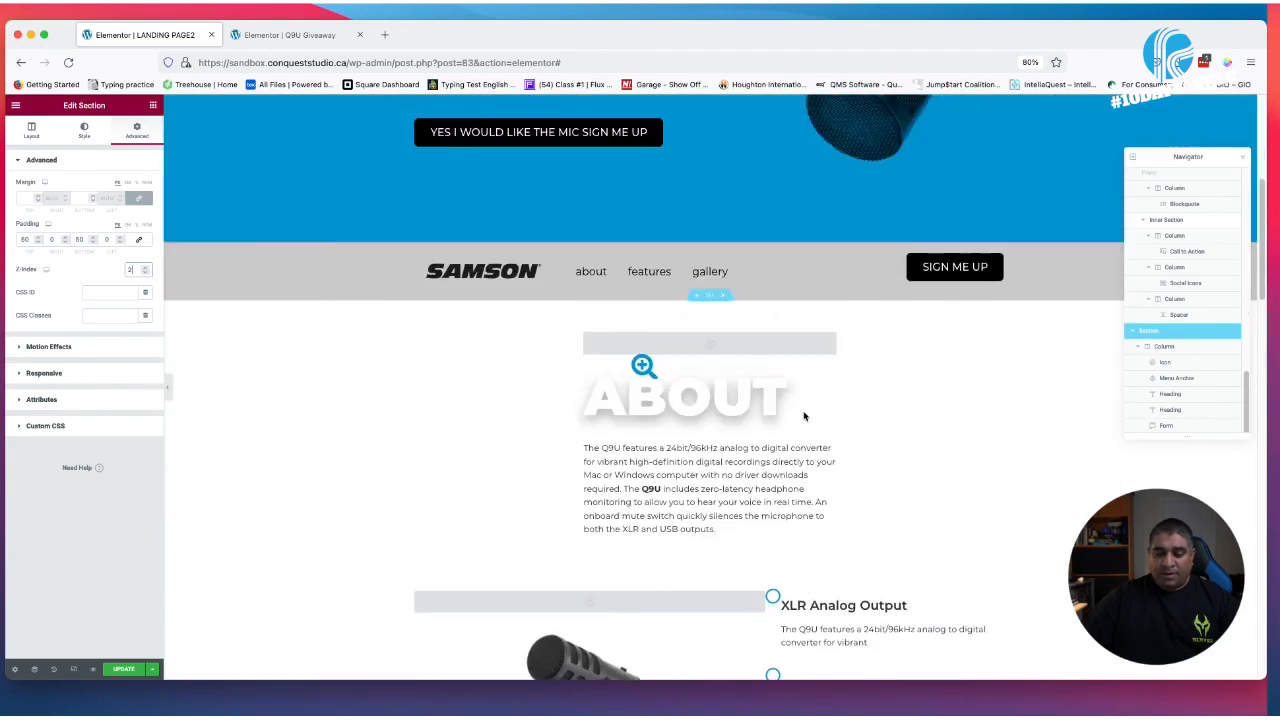
pyautogui.scroll(5, 803, 413)
pyautogui.scroll(-10, 803, 413)
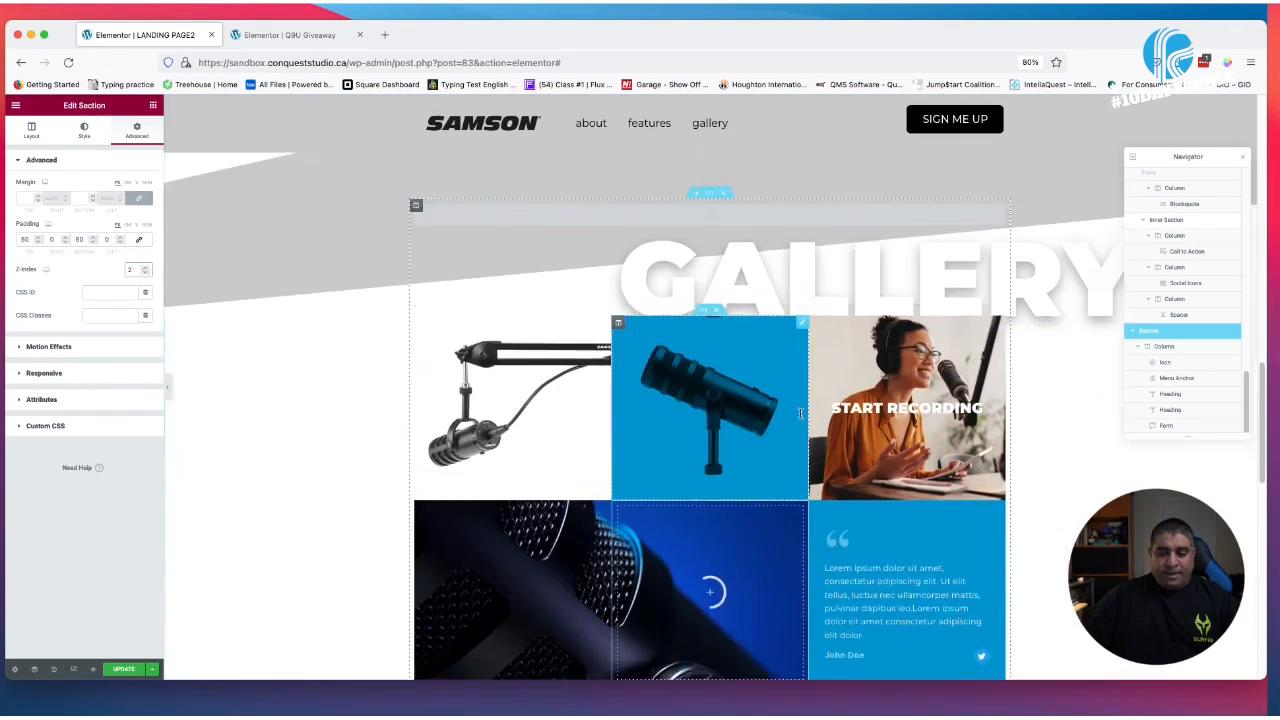
pyautogui.scroll(-5, 800, 413)
pyautogui.scroll(15, 790, 425)
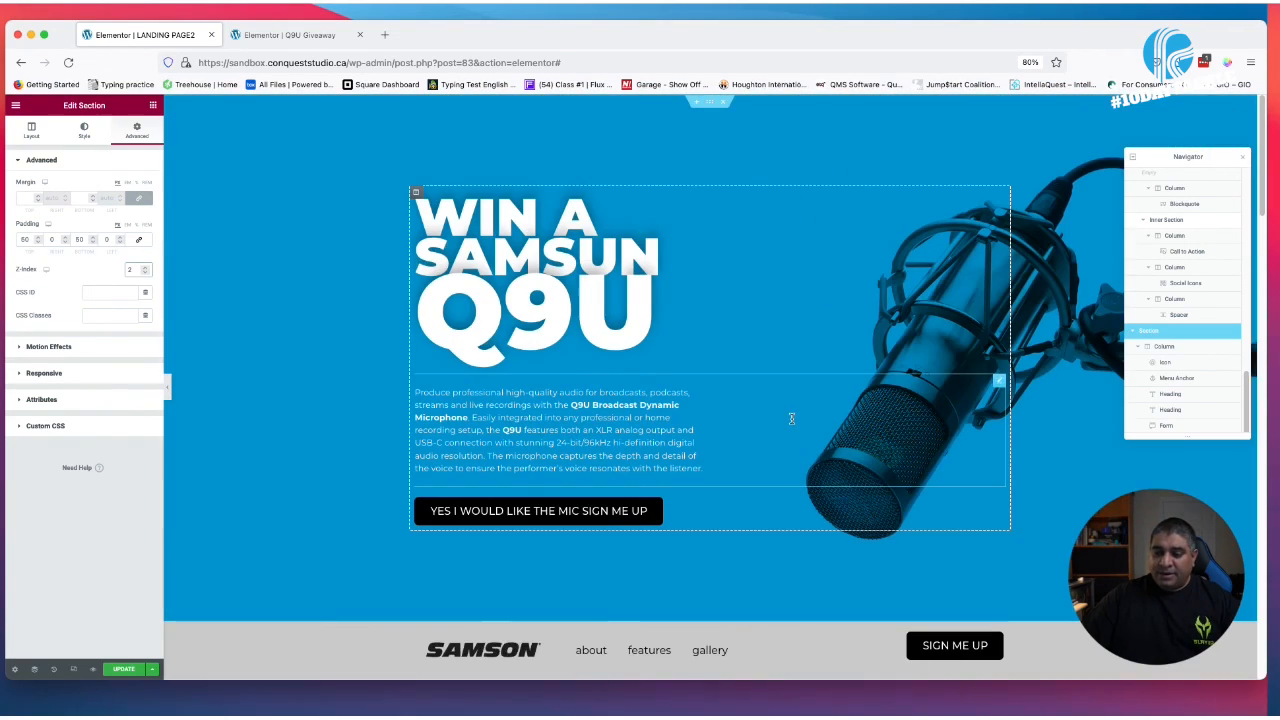
# Save the page updates and open the live version of the landing page
pyautogui.scroll(-1, 360, 533)
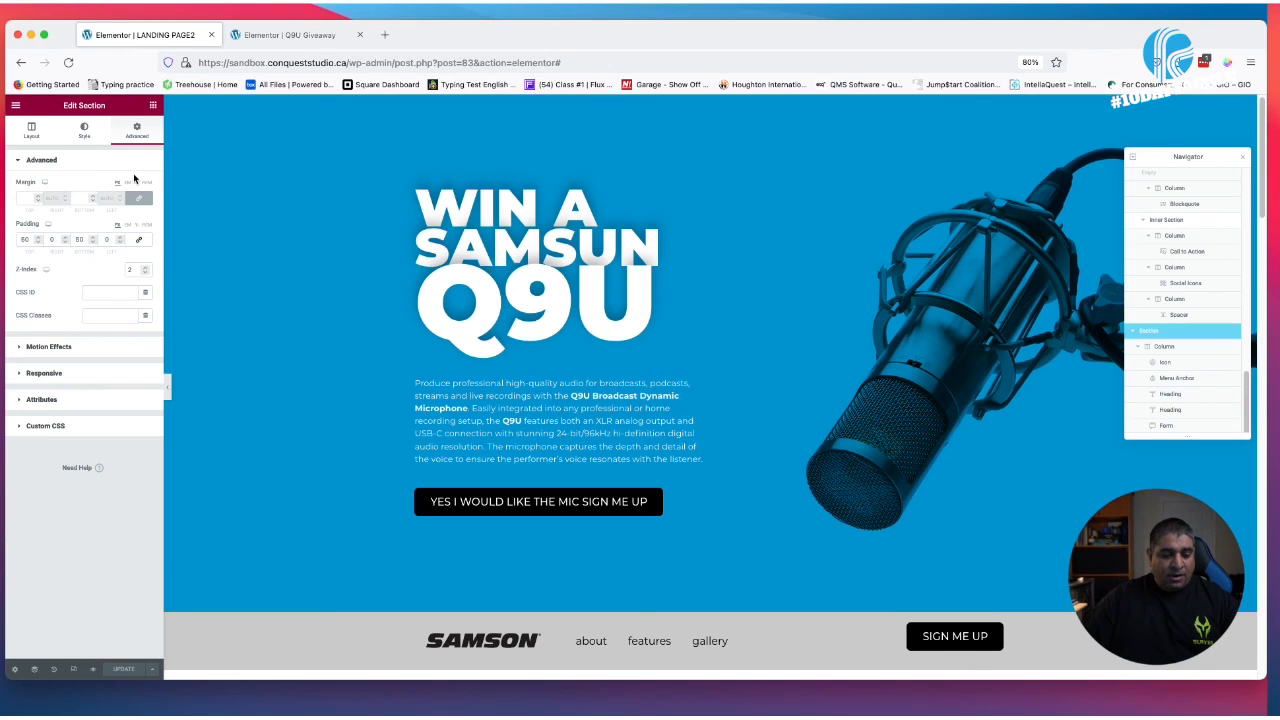
pyautogui.click(16, 106)
pyautogui.click(80, 268)
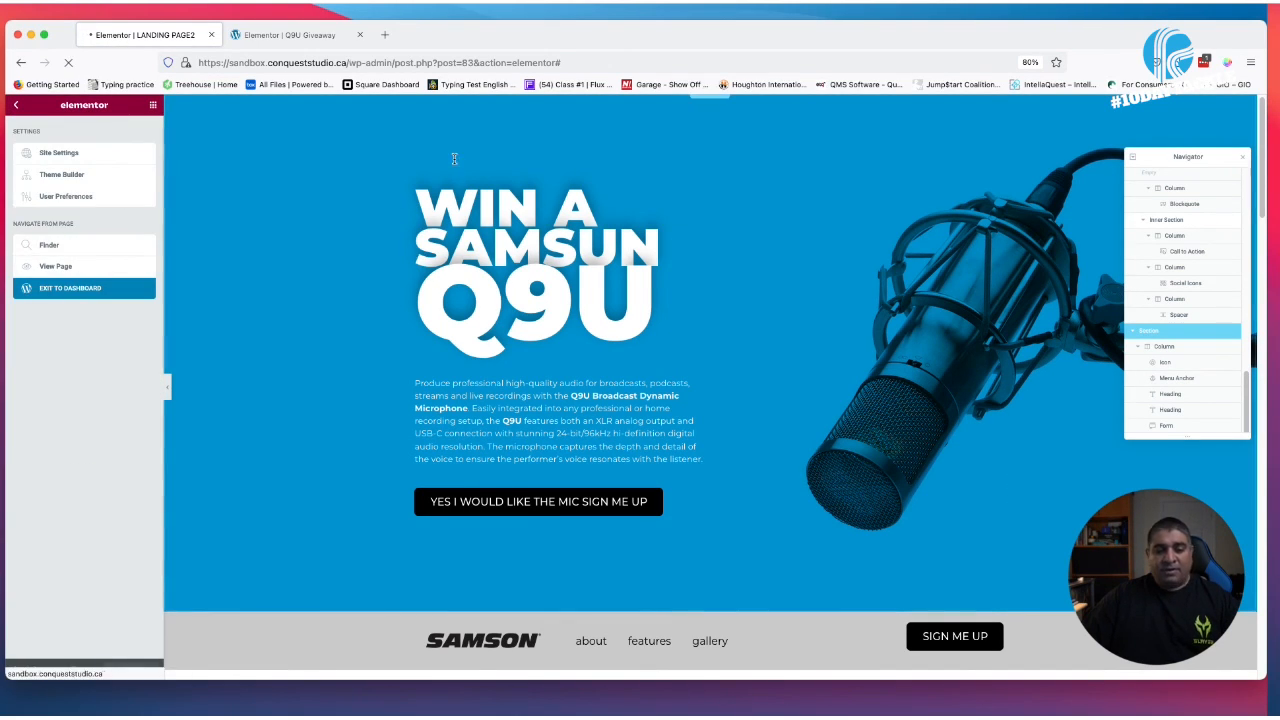
# Review the live landing page from the hero section down to the YES I AM IN! section and back
pyautogui.scroll(-15, 546, 227)
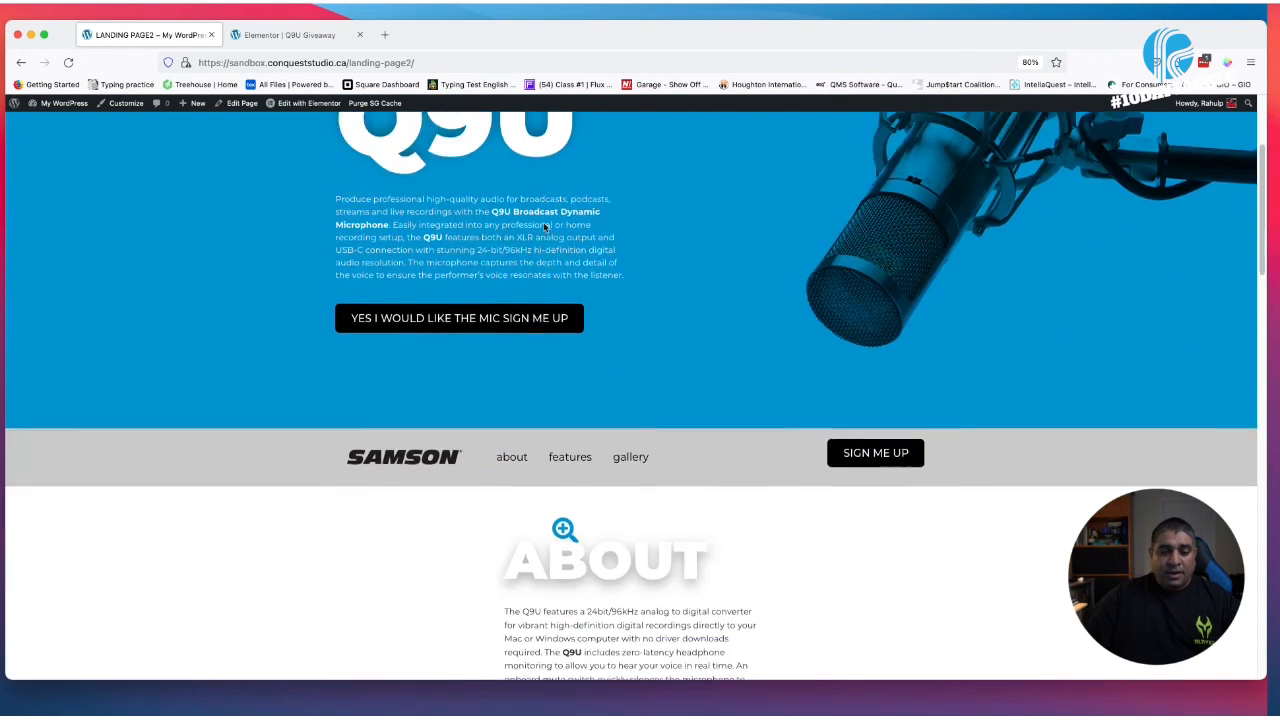
pyautogui.scroll(-8, 540, 228)
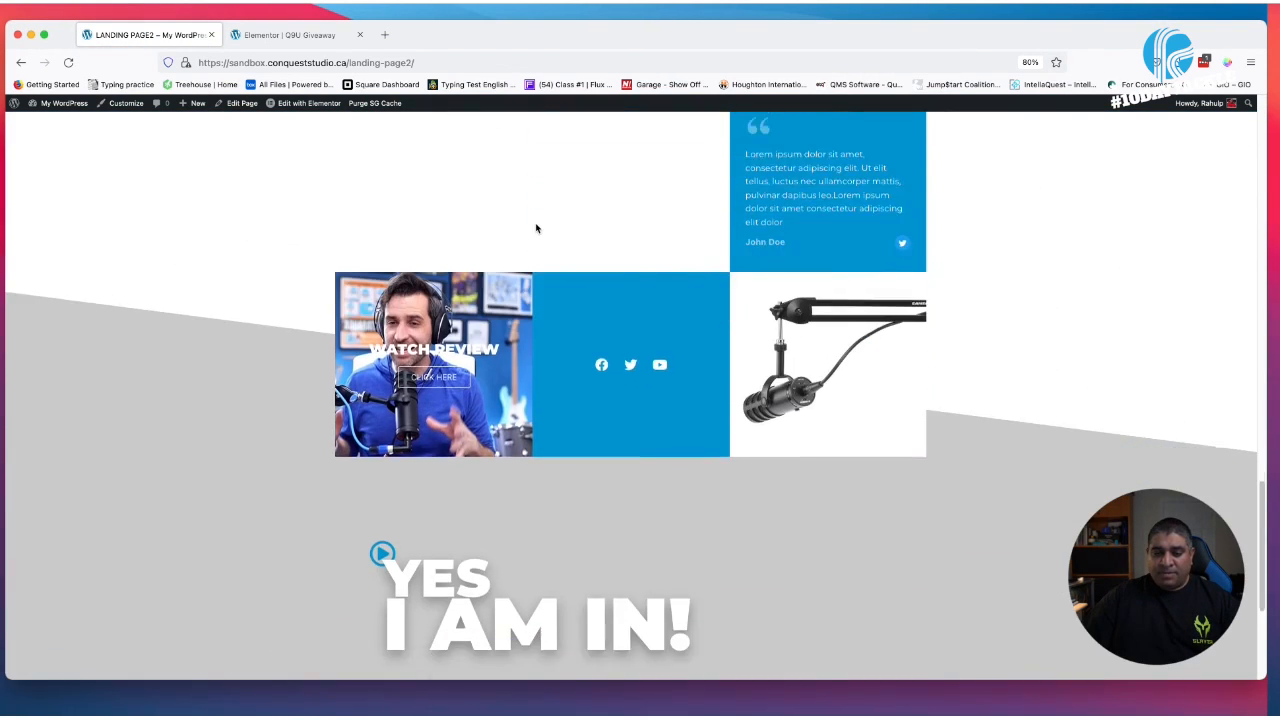
pyautogui.scroll(15, 530, 230)
pyautogui.scroll(10, 530, 230)
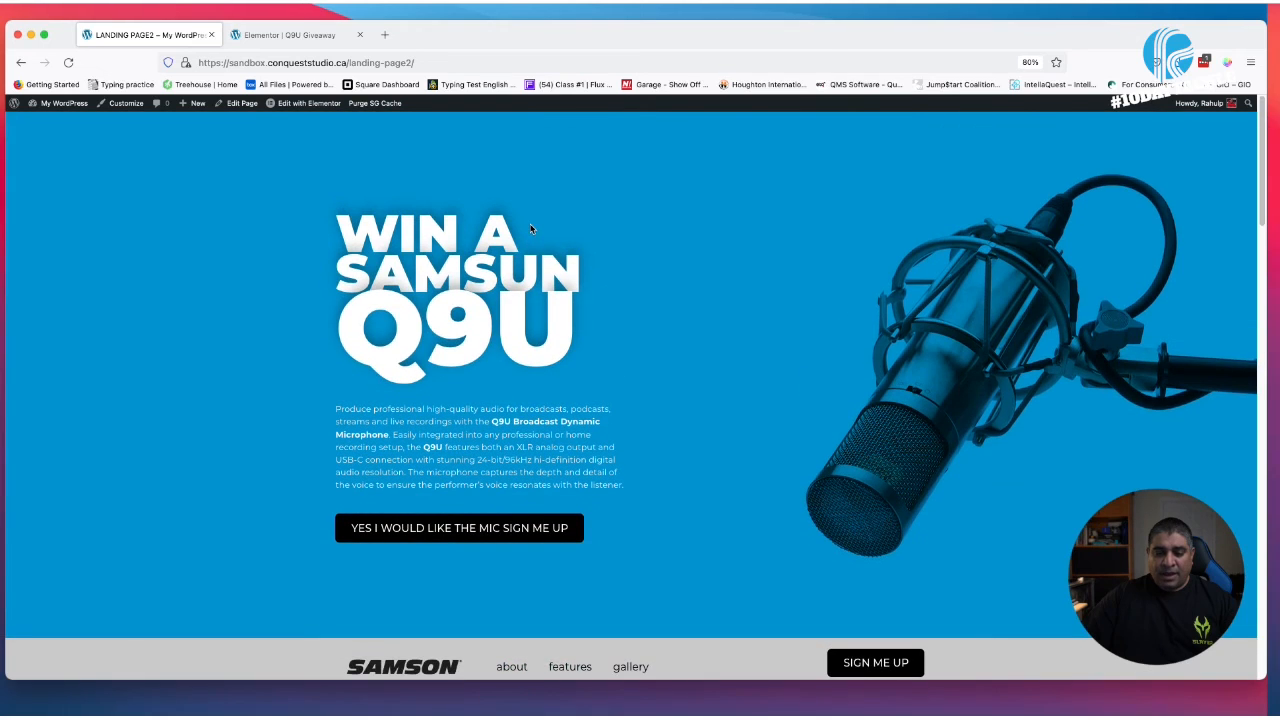
# Test the about, features and gallery navigation links on the live page and check the sticky bar's layering down to the sign-up form
pyautogui.scroll(-2, 578, 536)
pyautogui.click(513, 574)
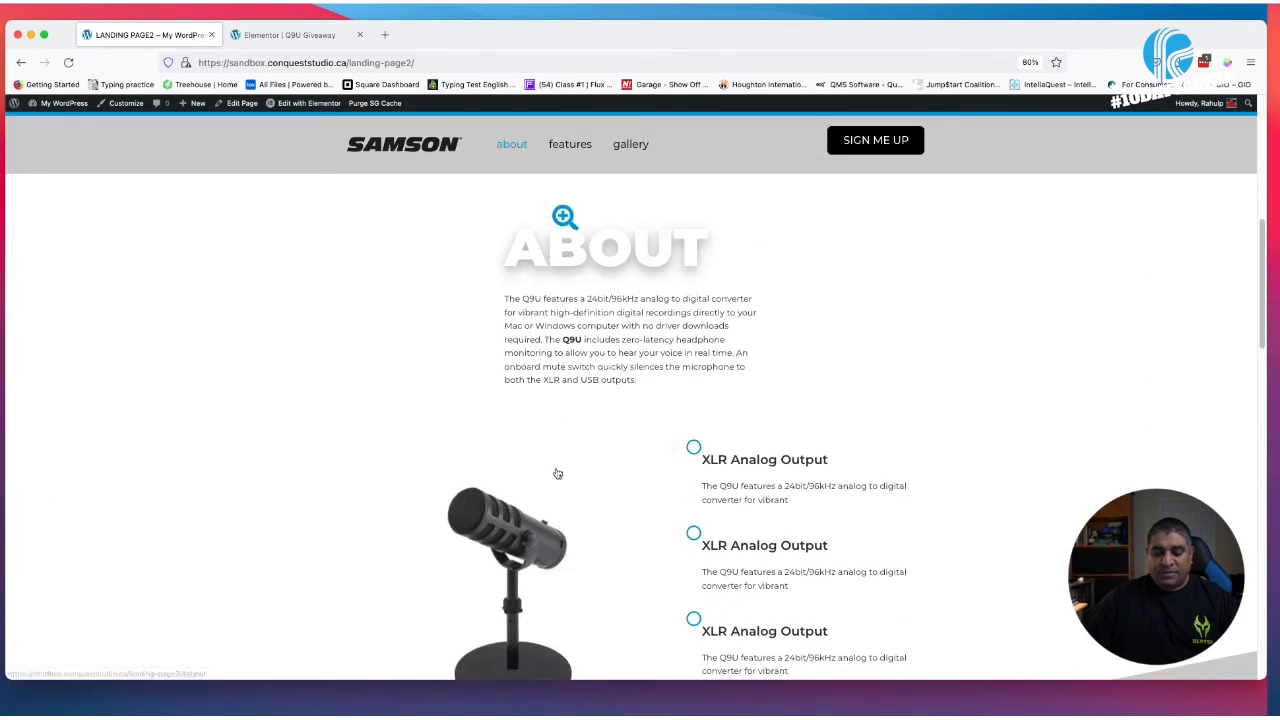
pyautogui.click(575, 147)
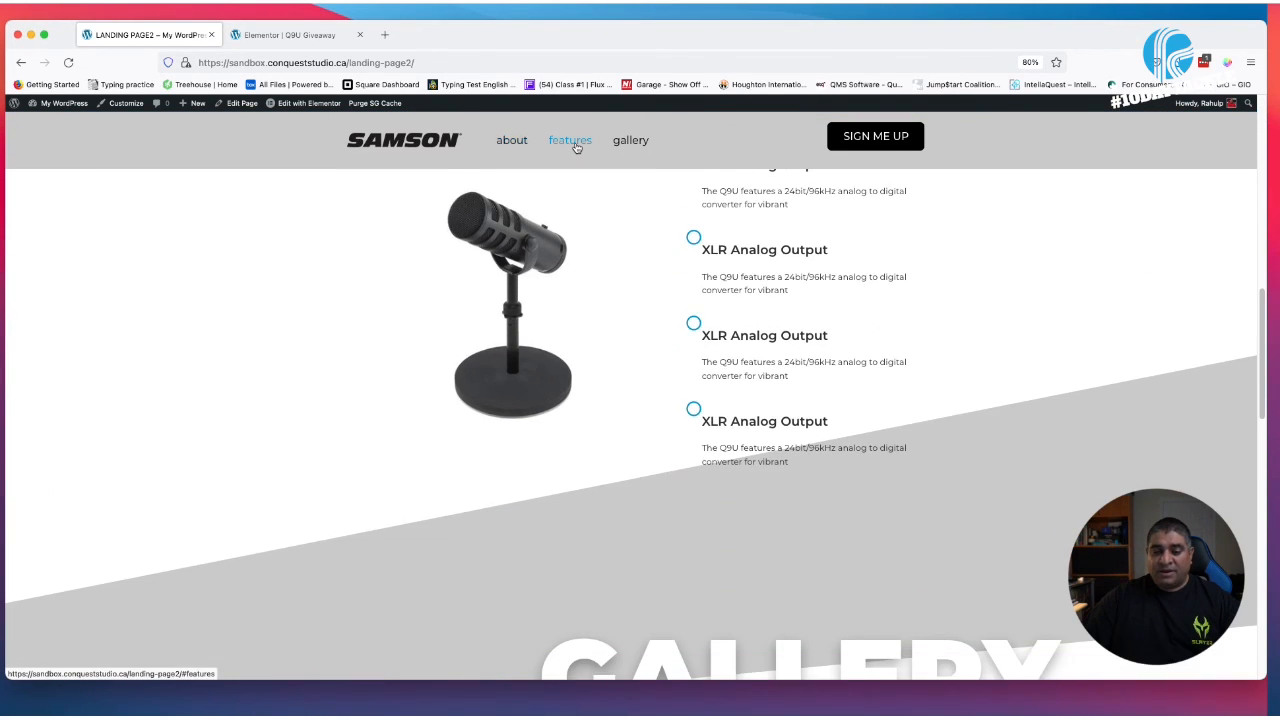
pyautogui.click(621, 147)
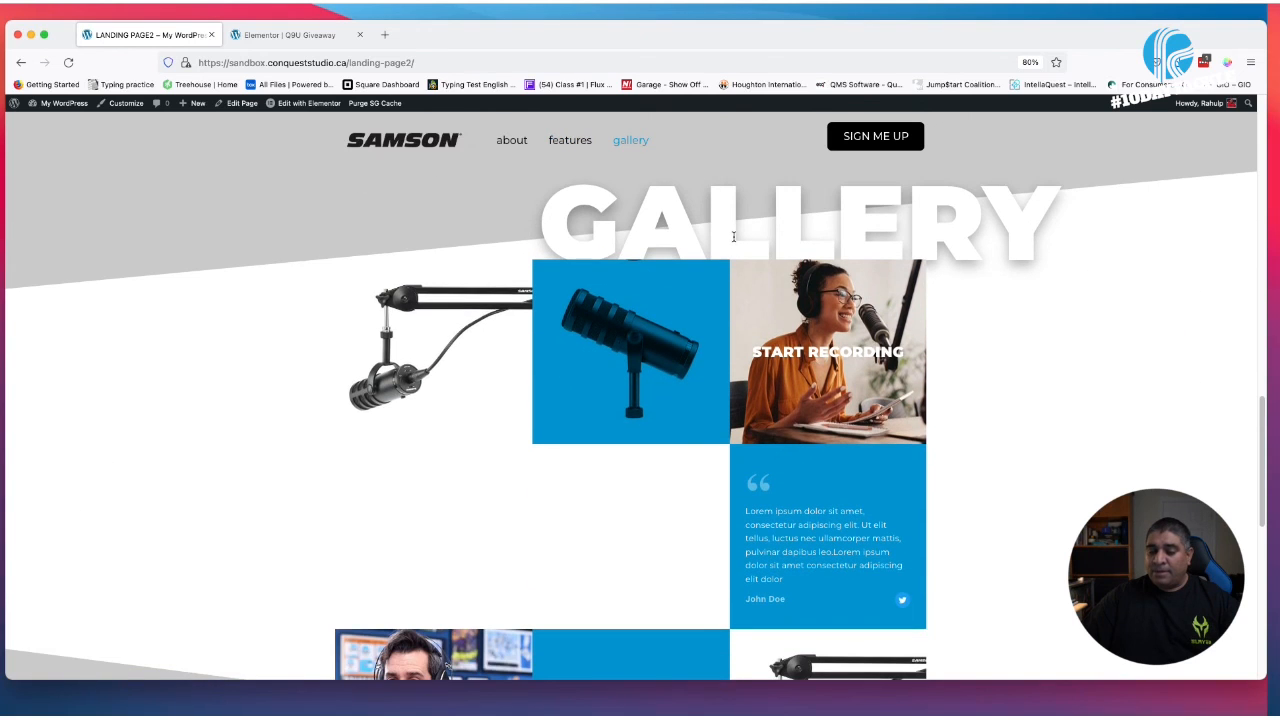
pyautogui.scroll(-6, 711, 241)
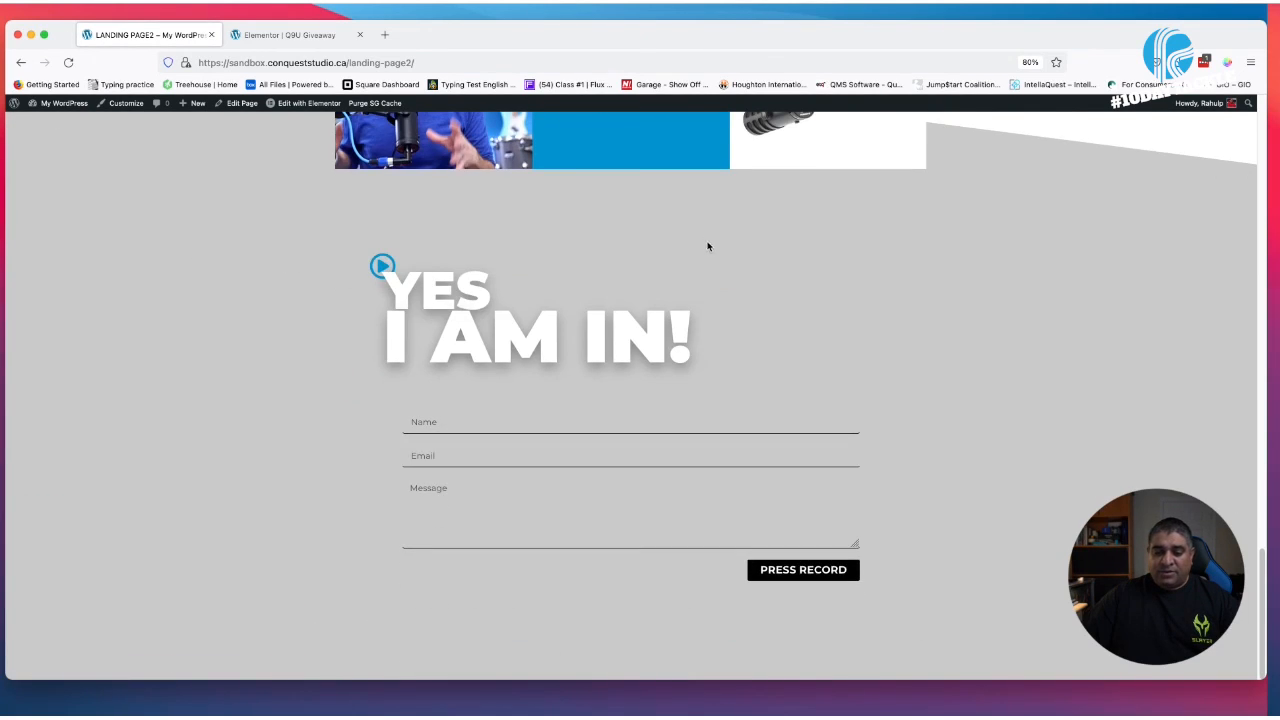
pyautogui.scroll(15, 706, 243)
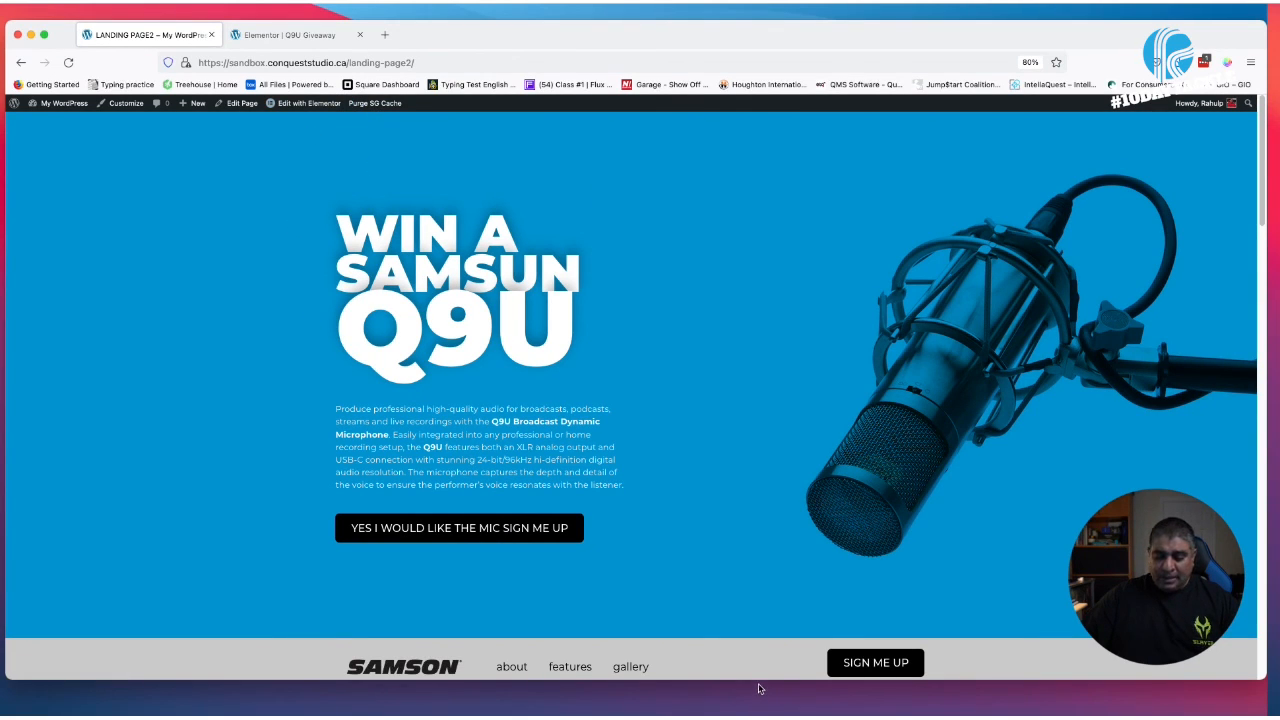
pyautogui.click(910, 714)
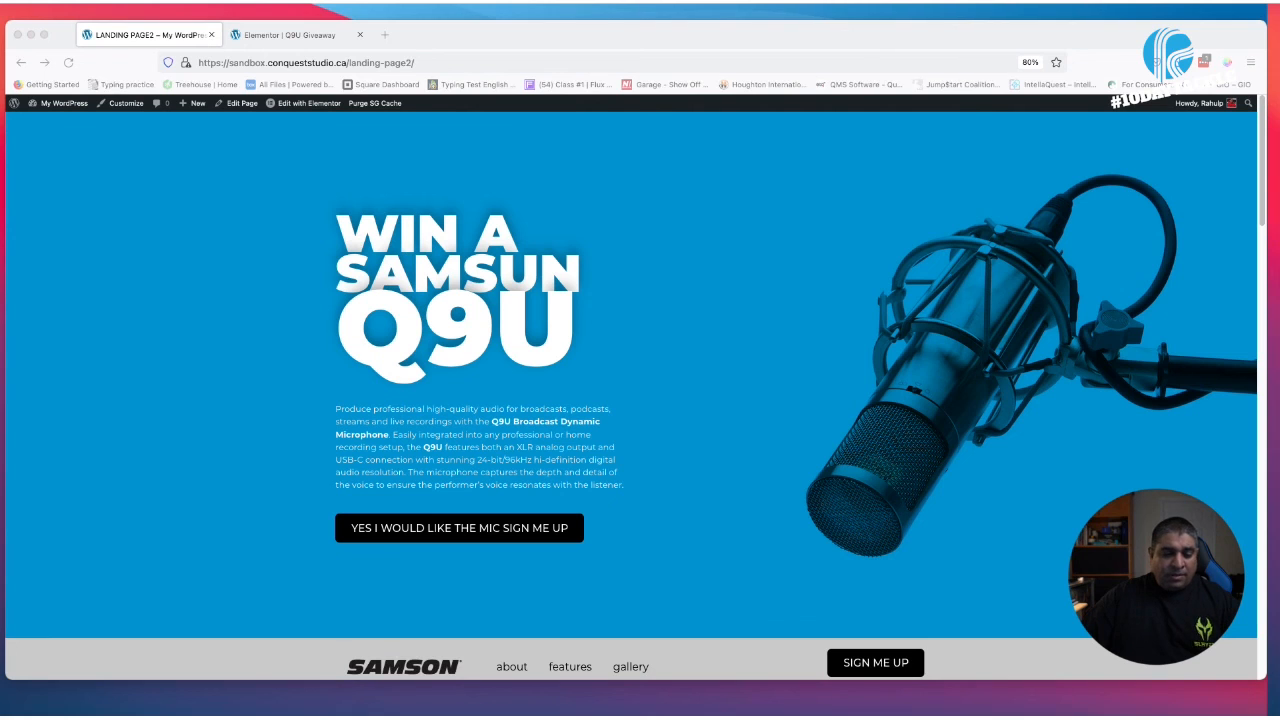